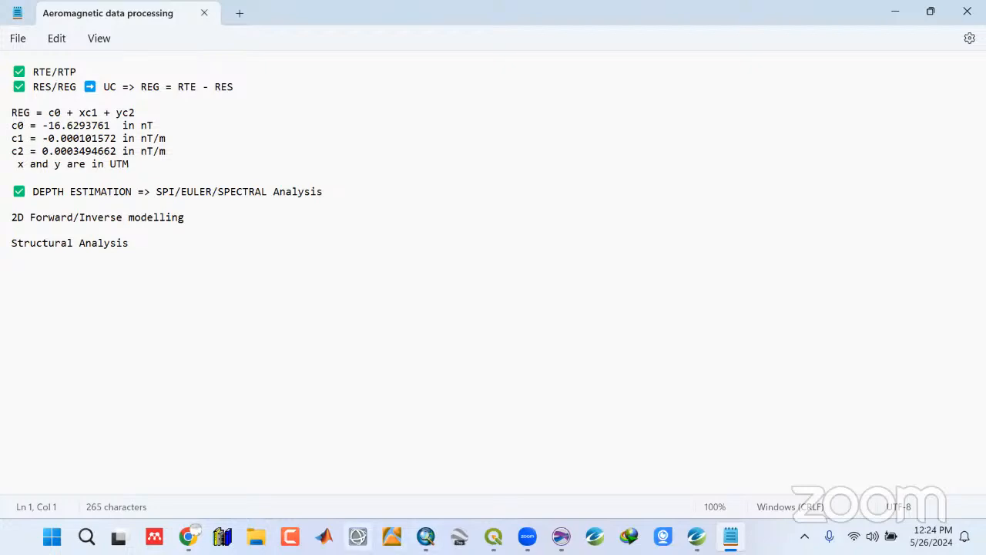
Switch to the YouTube live stream in Chrome and post "can you all hear me" in its public chat
{"action": "key", "text": "alt+Tab"}
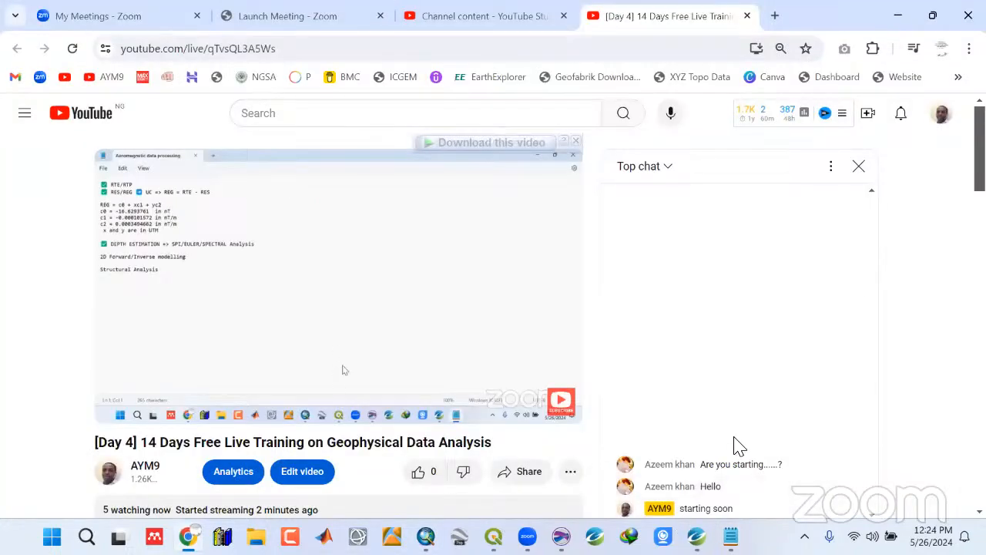
{"action": "scroll", "coordinate": [339, 309], "scroll_direction": "down", "scroll_amount": 2}
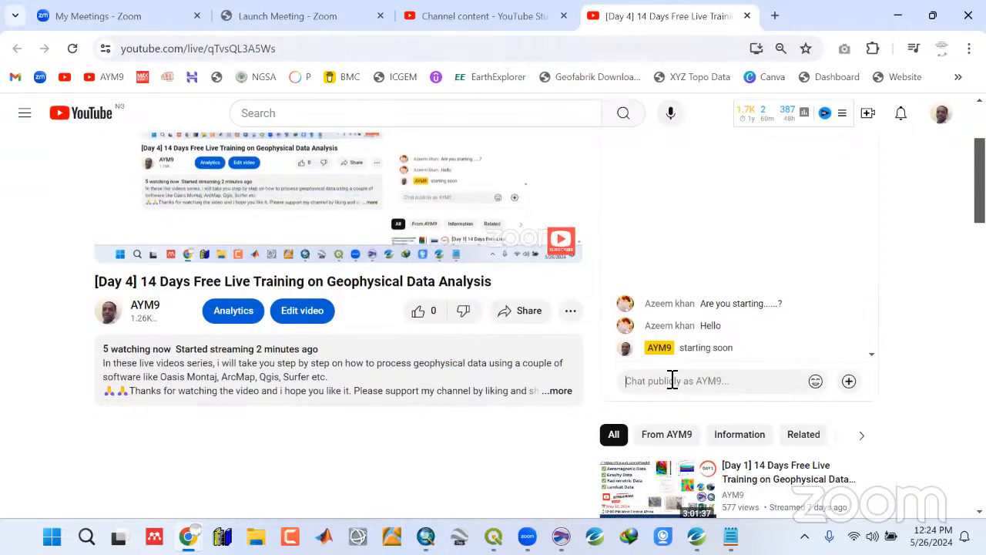
{"action": "type", "text": "can"}
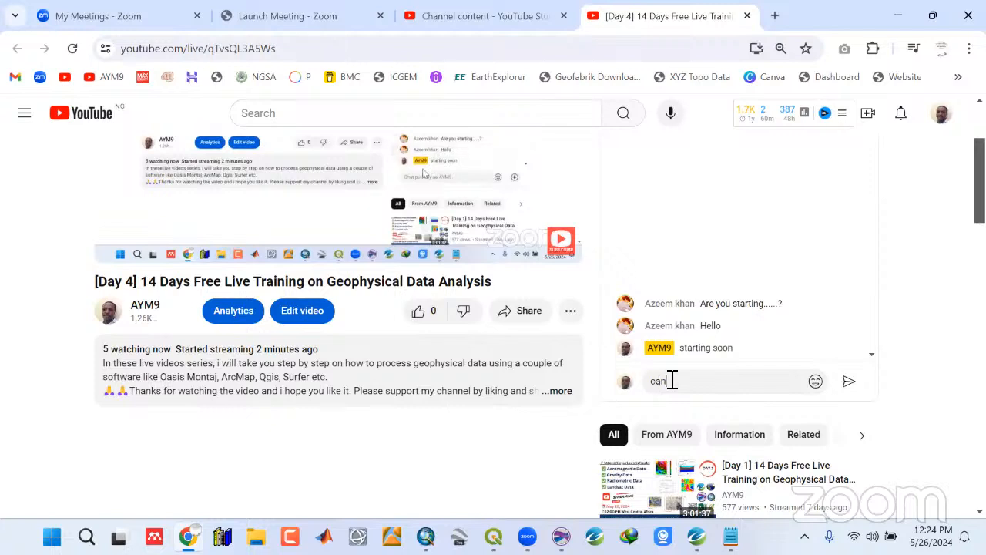
{"action": "type", "text": " you all hear me"}
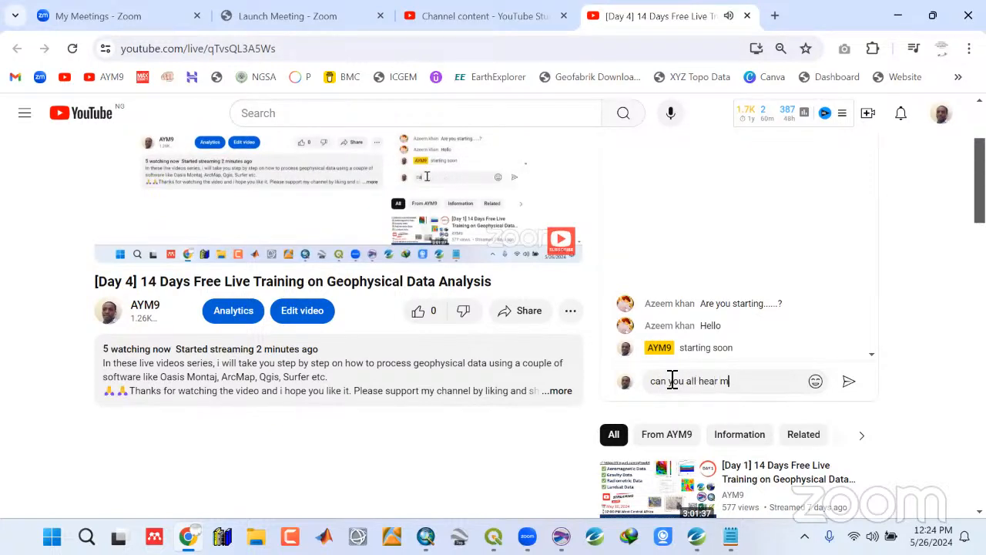
{"action": "key", "text": "Return"}
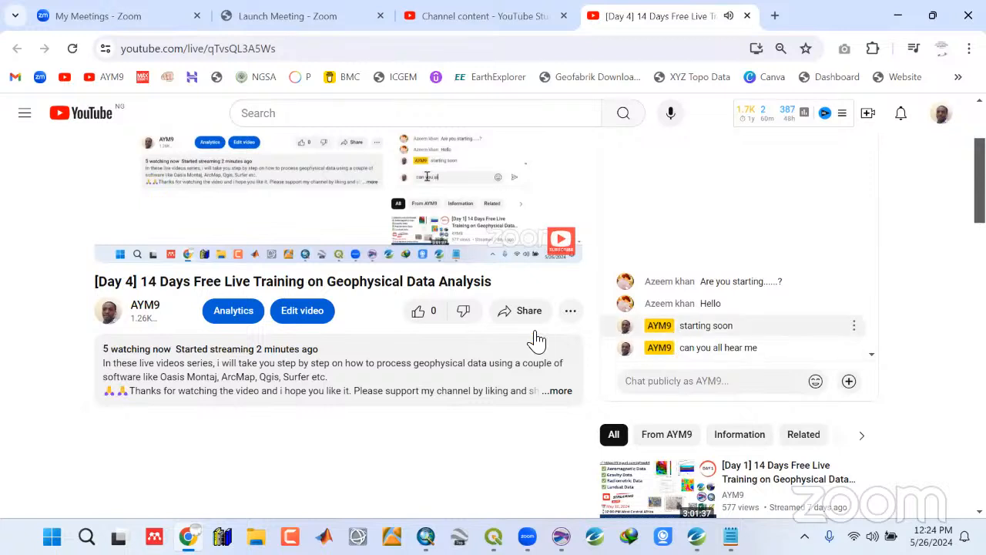
Pause the live stream's playback and check the chat for viewers' replies
{"action": "left_click", "coordinate": [119, 248]}
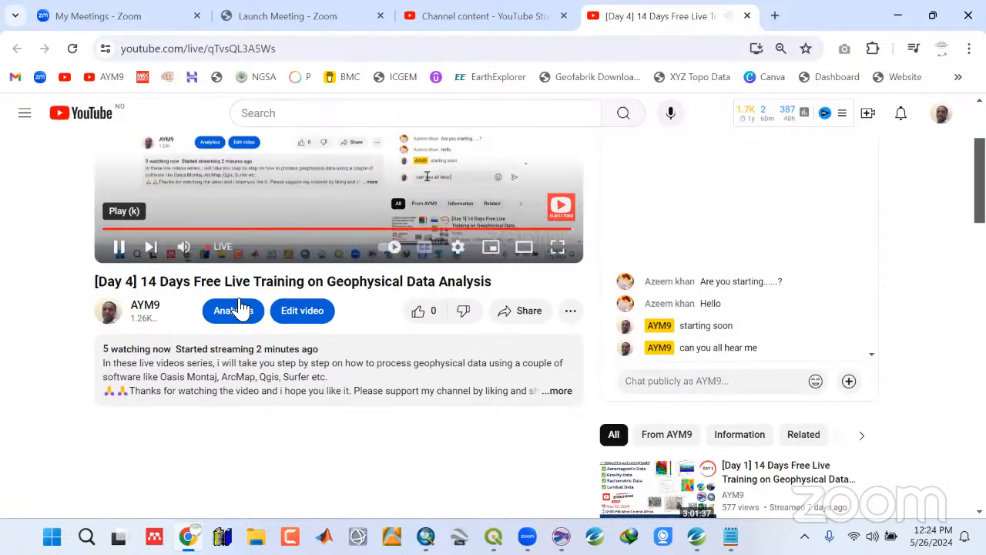
{"action": "scroll", "coordinate": [445, 355], "scroll_direction": "up", "scroll_amount": 1}
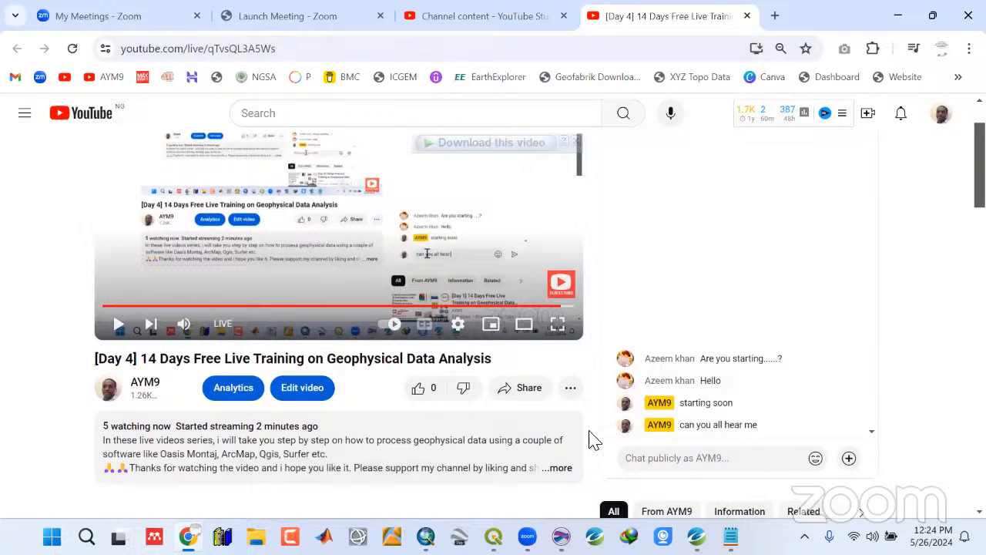
{"action": "scroll", "coordinate": [511, 440], "scroll_direction": "down", "scroll_amount": 1}
{"action": "scroll", "coordinate": [511, 440], "scroll_direction": "up", "scroll_amount": 2}
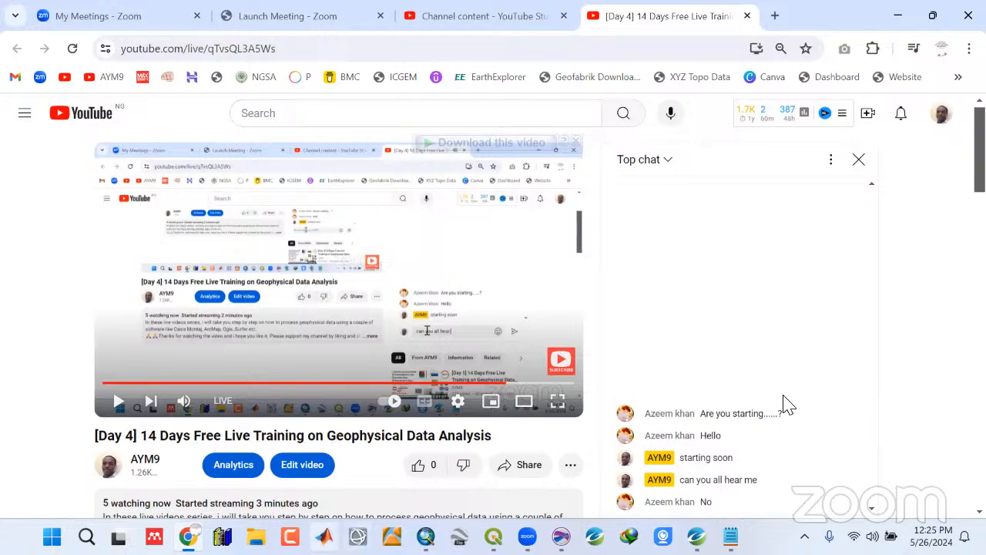
Ask "can you all hear me" once more in the live chat
{"action": "scroll", "coordinate": [870, 300], "scroll_direction": "down", "scroll_amount": 2}
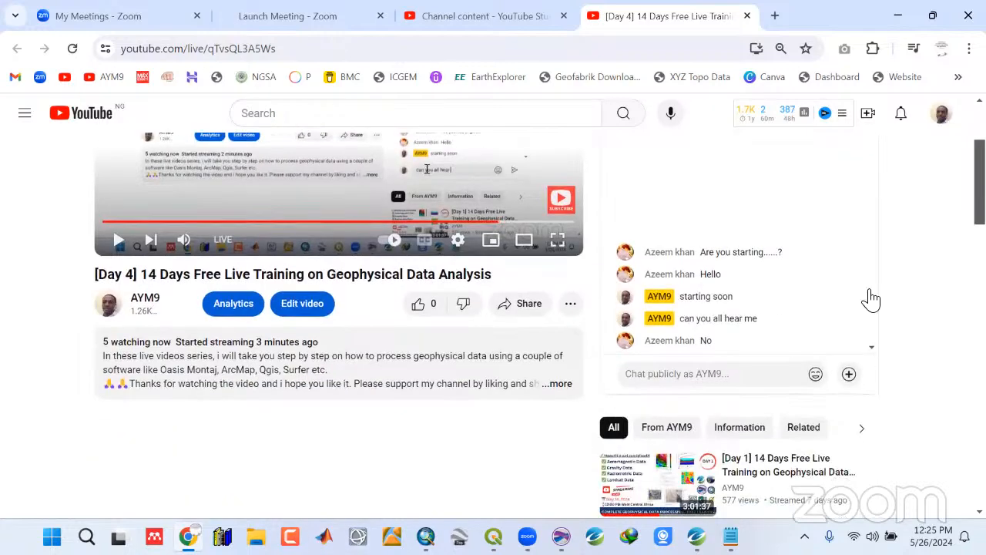
{"action": "left_click", "coordinate": [718, 379]}
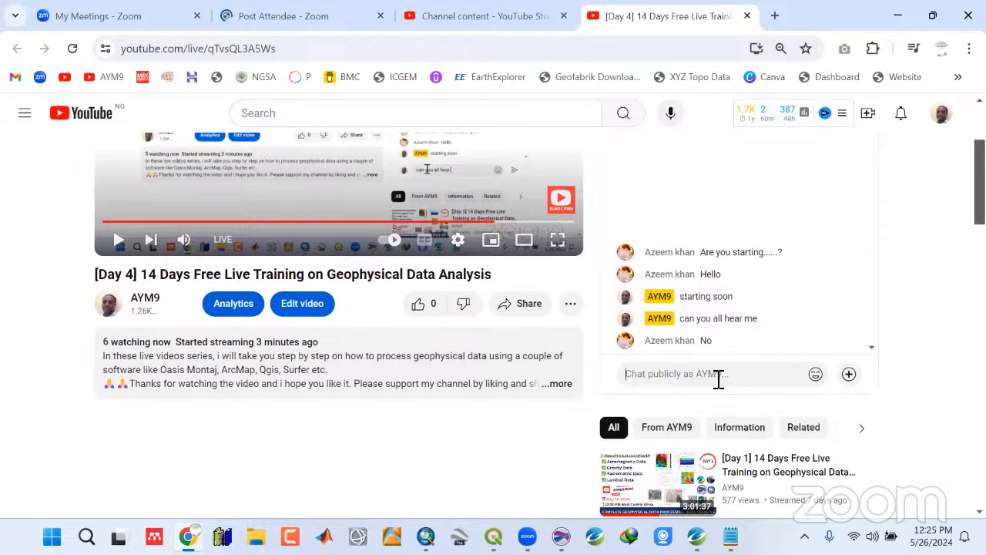
{"action": "type", "text": "dan you a"}
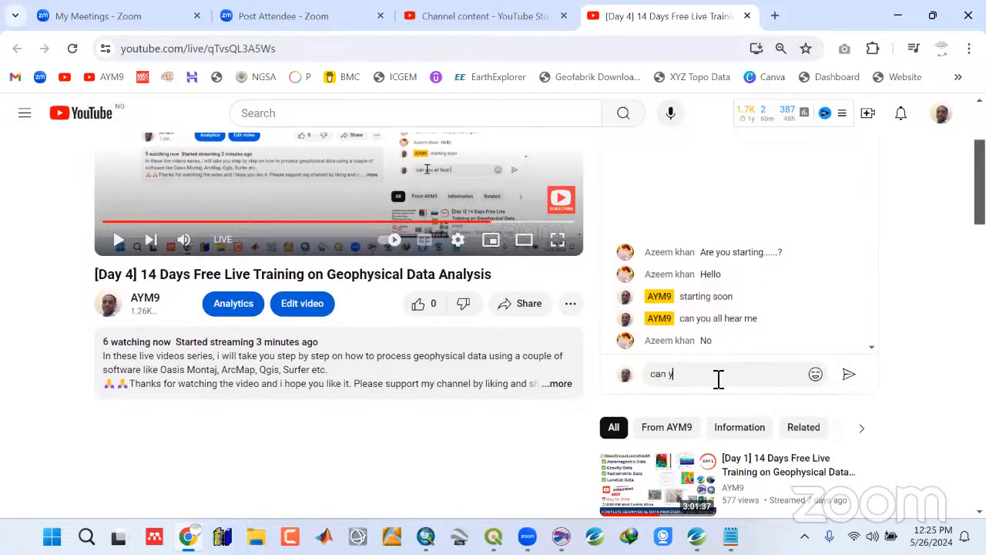
{"action": "type", "text": "ll hear me"}
{"action": "key", "text": "Return"}
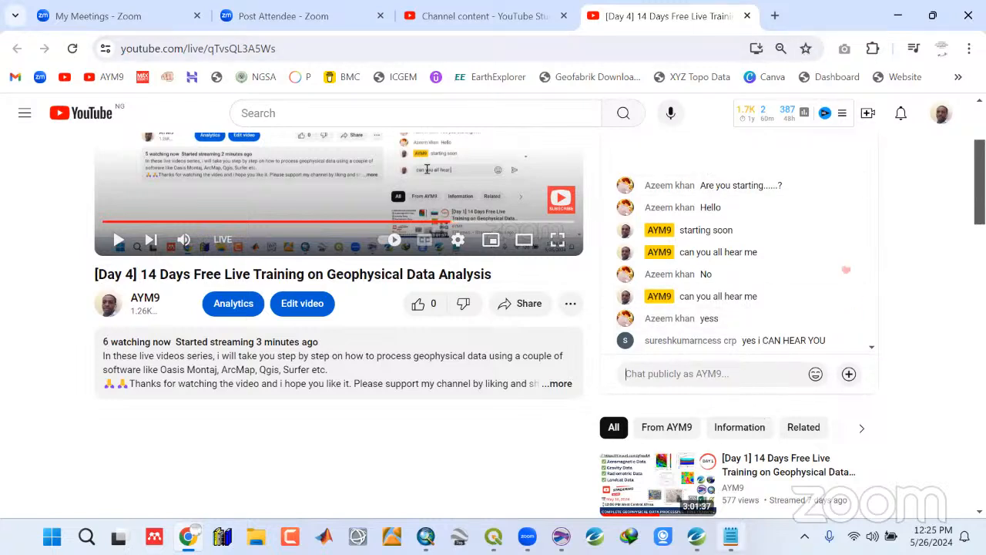
Switch to the Aeromagnetic data processing notes in Notepad and review the completed topics through the depth estimation line
{"action": "left_click", "coordinate": [730, 537]}
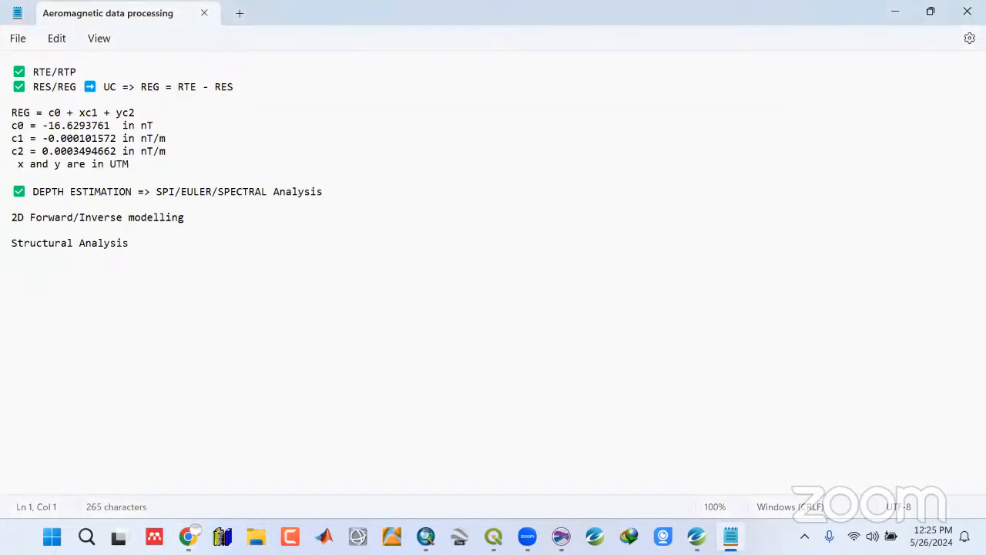
{"action": "left_click", "coordinate": [86, 73]}
{"action": "left_click", "coordinate": [57, 90]}
{"action": "left_click", "coordinate": [72, 88]}
{"action": "left_click_drag", "start_coordinate": [34, 193], "coordinate": [353, 201]}
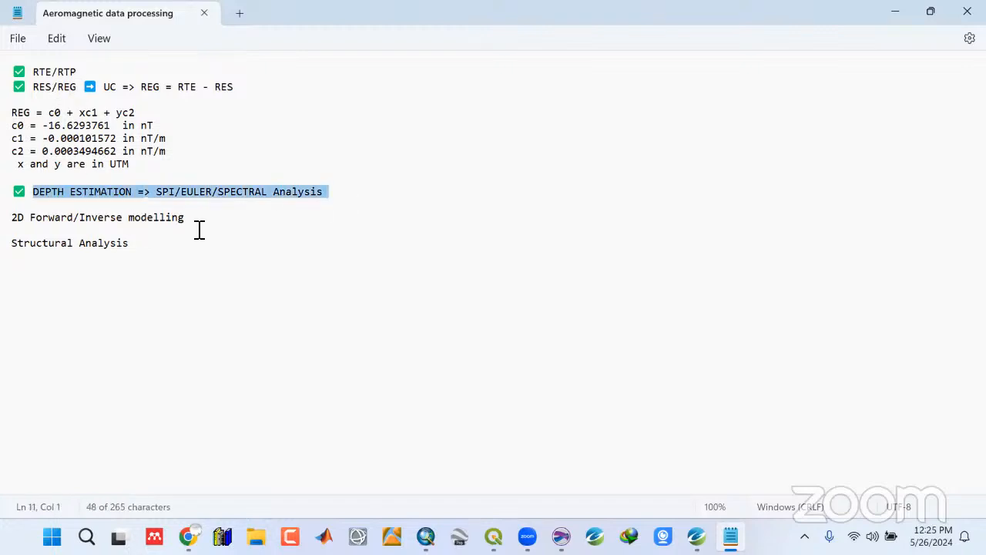
Insert a green check mark emoji and a space before the "2D Forward/Inverse modelling" line
{"action": "left_click", "coordinate": [18, 219]}
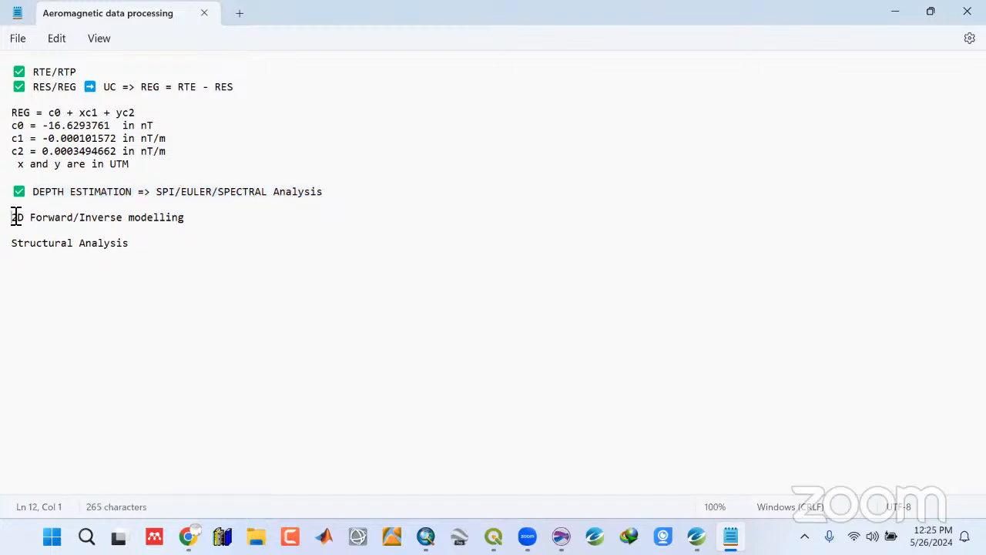
{"action": "key", "text": "super+period"}
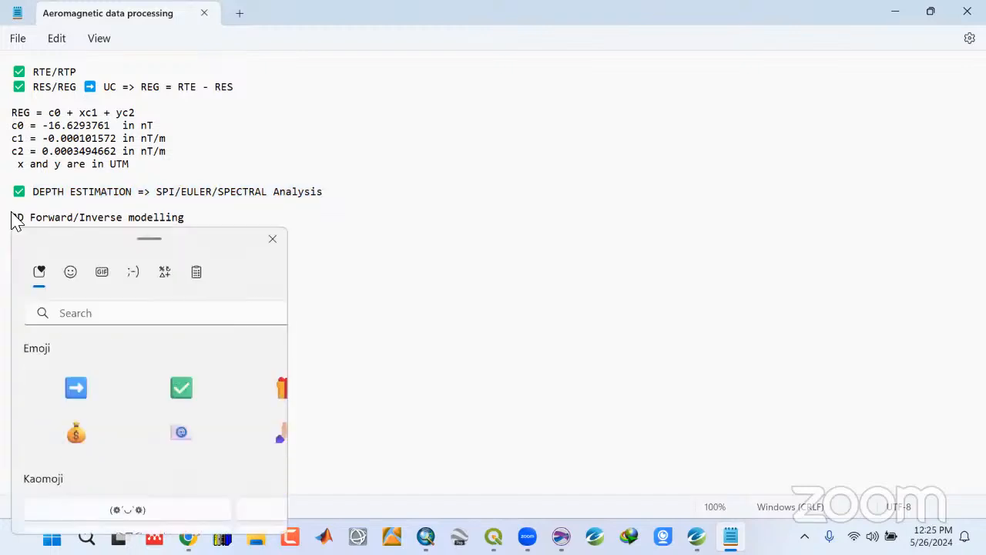
{"action": "left_click", "coordinate": [87, 389]}
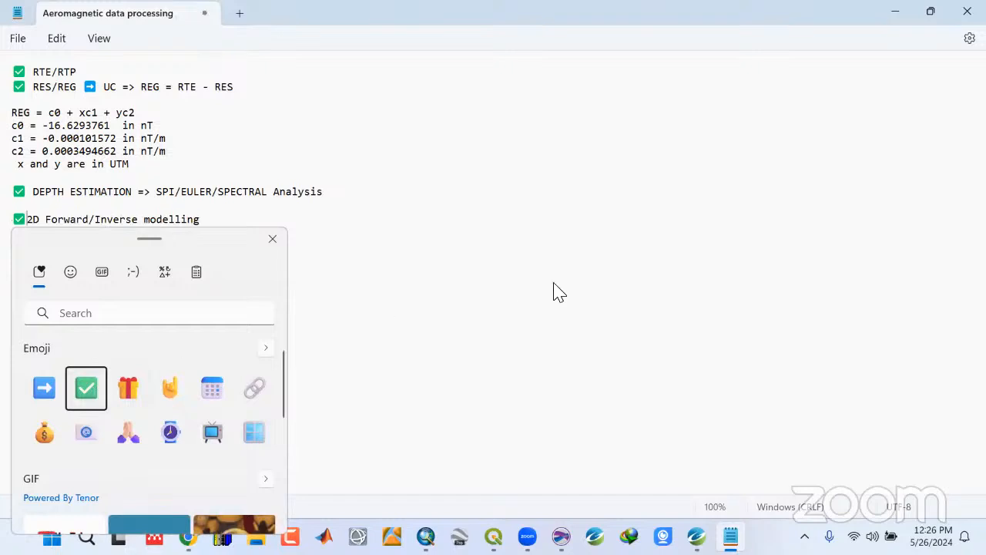
{"action": "key", "text": "Escape"}
{"action": "left_click", "coordinate": [282, 210]}
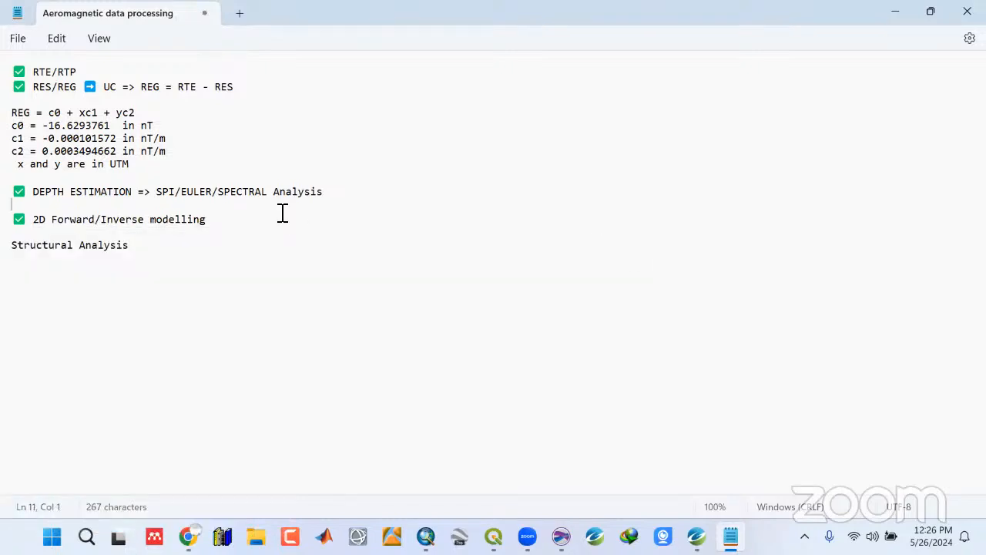
Append "using GM-SYS" to the "2D Forward/Inverse modelling" line and save the notes
{"action": "left_click", "coordinate": [221, 222]}
{"action": "left_click_drag", "start_coordinate": [33, 223], "coordinate": [12, 246]}
{"action": "left_click", "coordinate": [11, 247]}
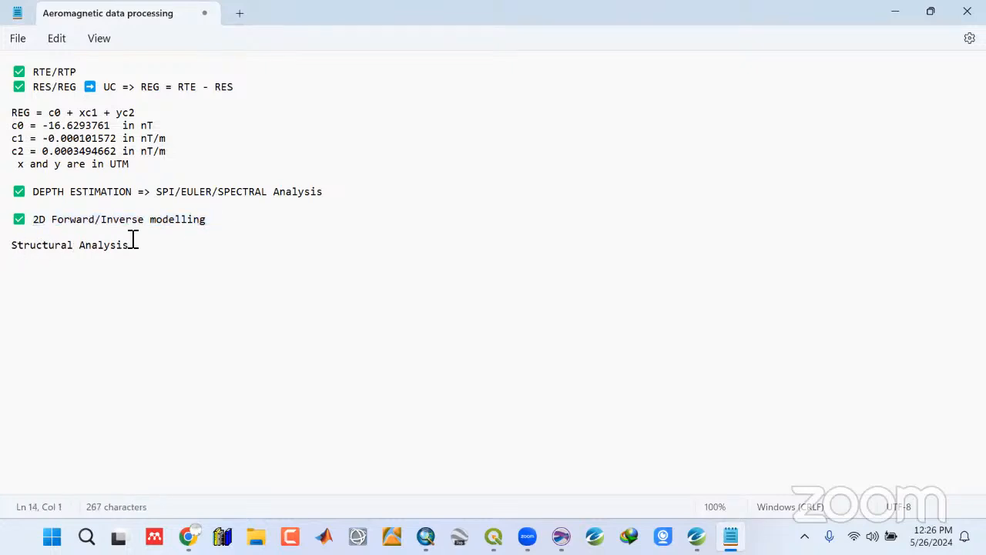
{"action": "left_click", "coordinate": [211, 223]}
{"action": "type", "text": "using G"}
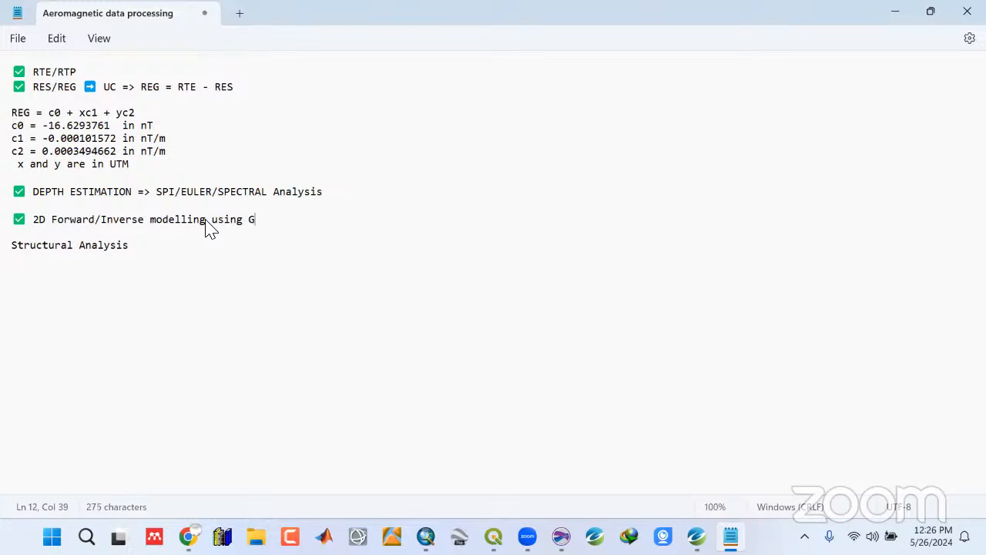
{"action": "type", "text": "M-SYS"}
{"action": "left_click", "coordinate": [19, 40]}
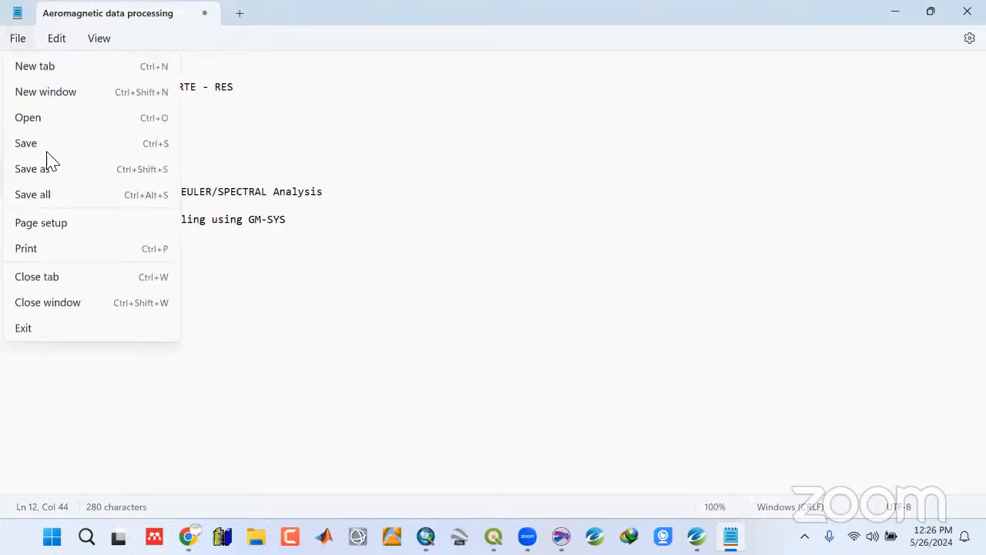
{"action": "left_click", "coordinate": [46, 146]}
Review the line on 2D forward and inverse modelling using GM-SYS by highlighting its text
{"action": "left_click_drag", "start_coordinate": [302, 223], "coordinate": [57, 229]}
{"action": "left_click", "coordinate": [124, 245]}
{"action": "left_click", "coordinate": [126, 223]}
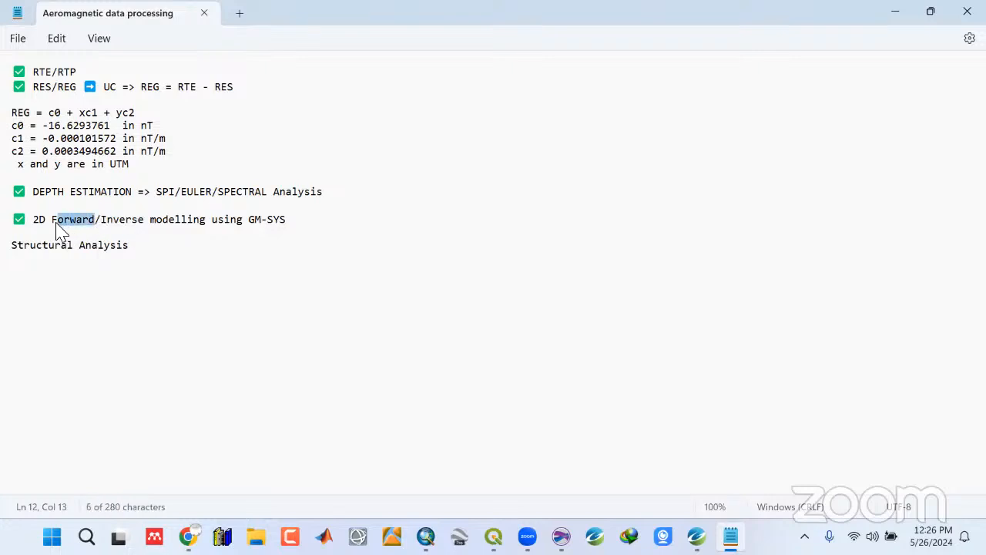
{"action": "left_click", "coordinate": [82, 234]}
{"action": "left_click", "coordinate": [158, 222]}
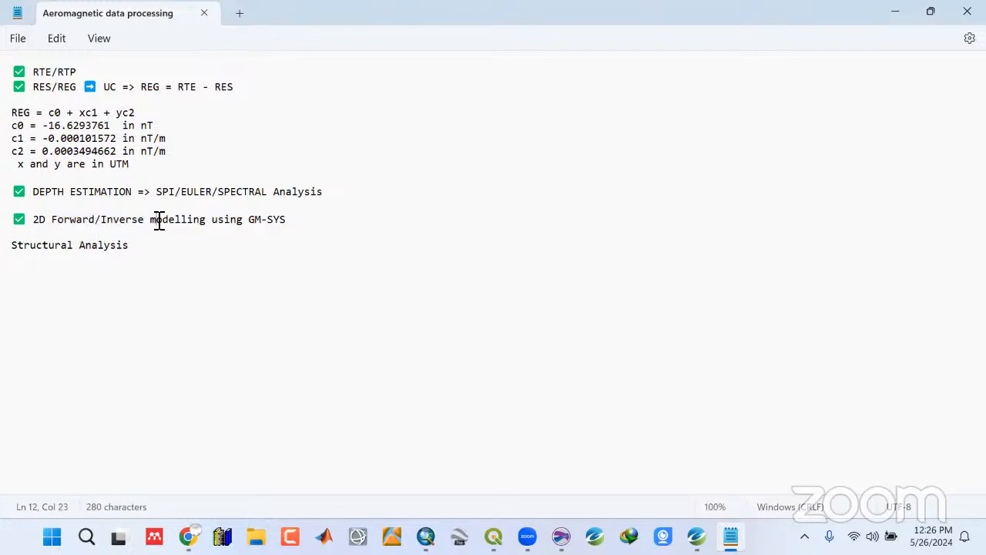
{"action": "left_click", "coordinate": [297, 221]}
{"action": "left_click_drag", "start_coordinate": [297, 222], "coordinate": [54, 223]}
{"action": "left_click", "coordinate": [292, 228]}
{"action": "left_click", "coordinate": [293, 226]}
{"action": "left_click", "coordinate": [154, 245]}
Minimize the notes and browser, switch to Surfer to check its version information, and return to Oasis montaj
{"action": "left_click", "coordinate": [895, 14]}
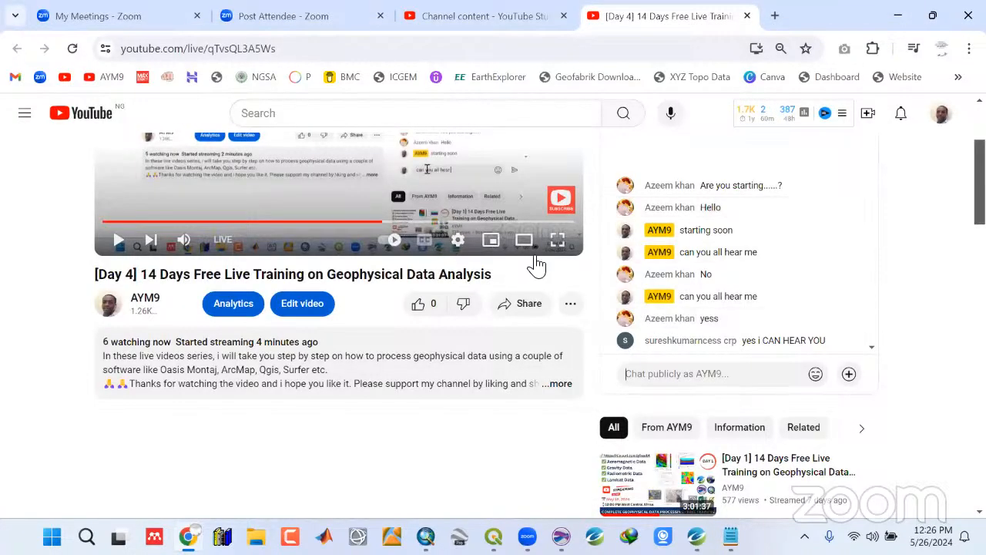
{"action": "left_click", "coordinate": [895, 17]}
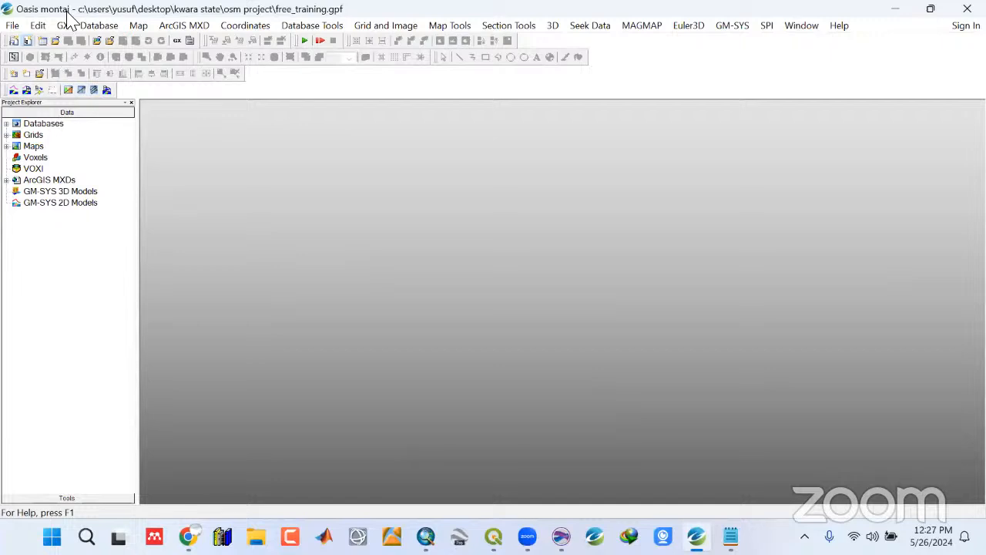
{"action": "left_click", "coordinate": [560, 536]}
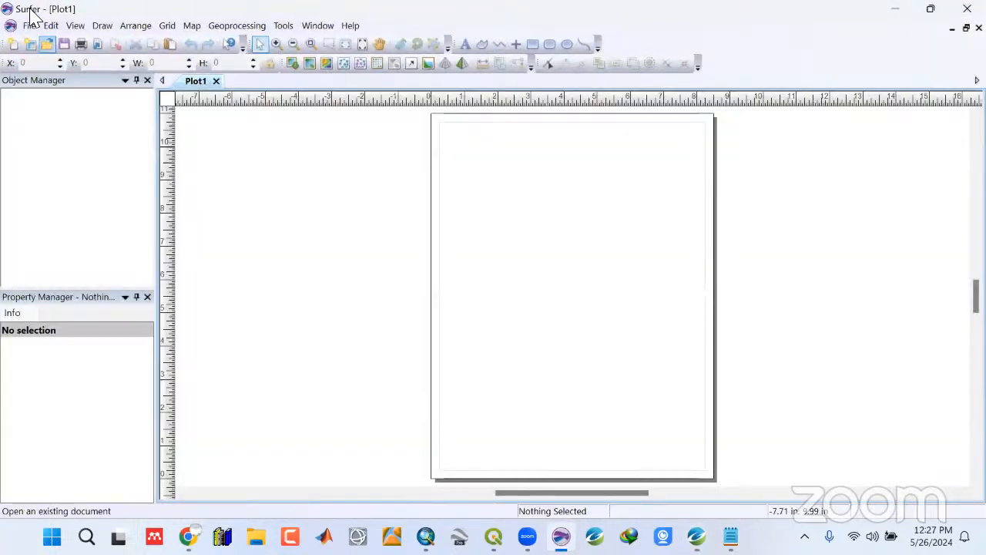
{"action": "left_click", "coordinate": [353, 27]}
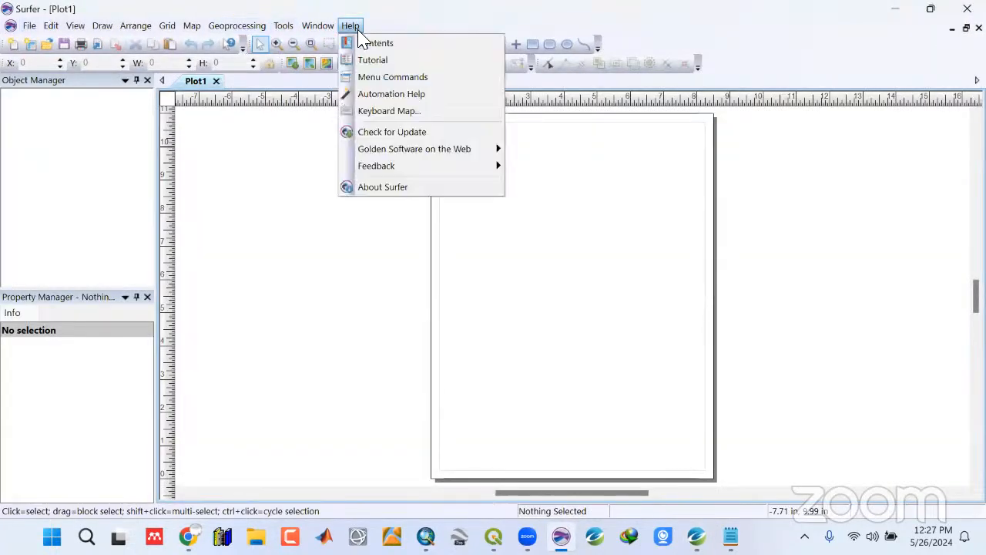
{"action": "left_click", "coordinate": [371, 188]}
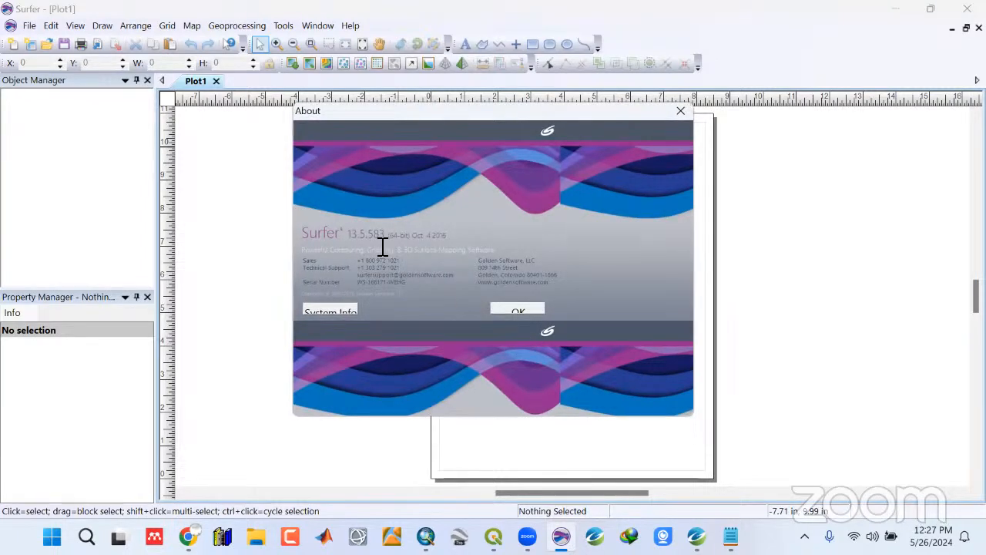
{"action": "left_click", "coordinate": [680, 110]}
{"action": "left_click", "coordinate": [895, 11]}
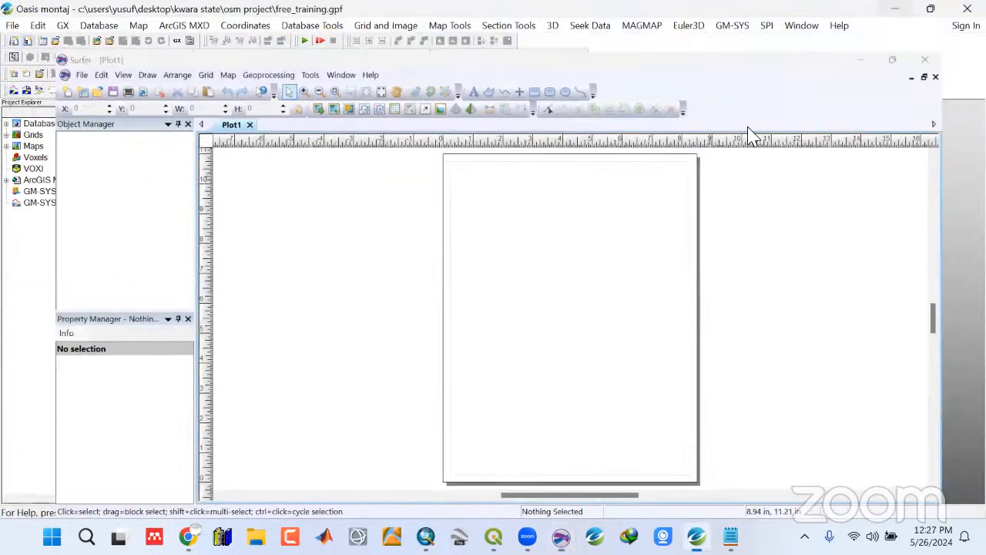
Bring up ArcMap and QGIS in turn to show both programs, and return to Oasis montaj
{"action": "left_click", "coordinate": [425, 536]}
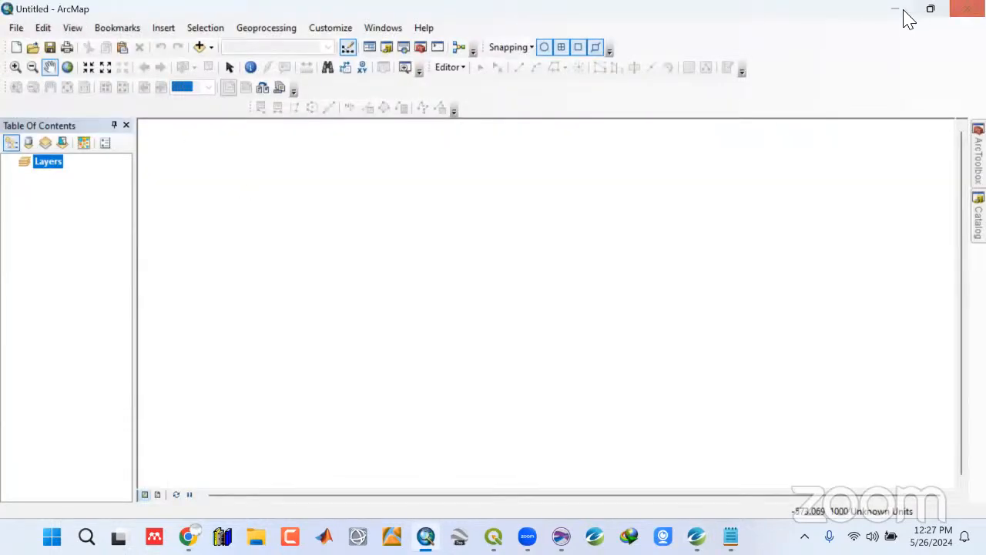
{"action": "left_click", "coordinate": [425, 536]}
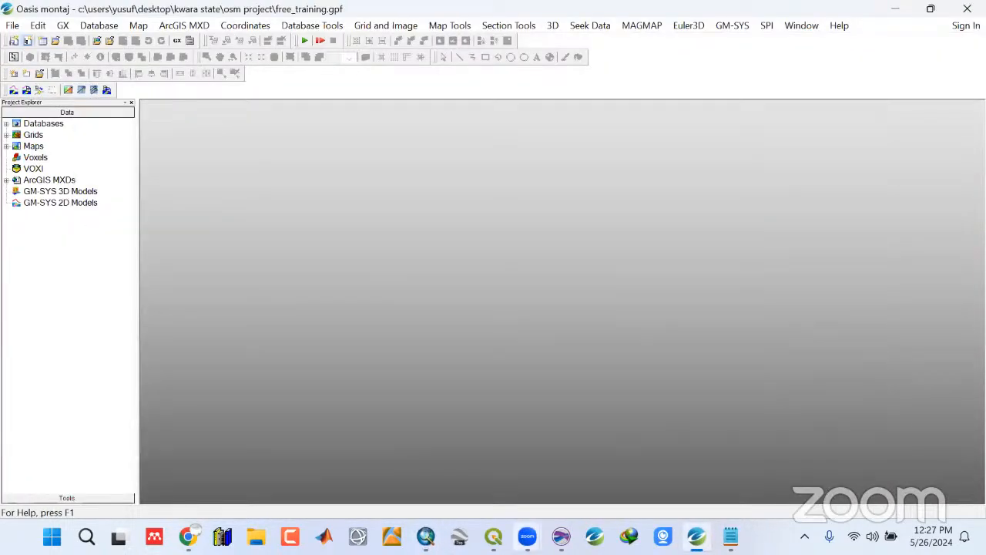
{"action": "left_click", "coordinate": [493, 536]}
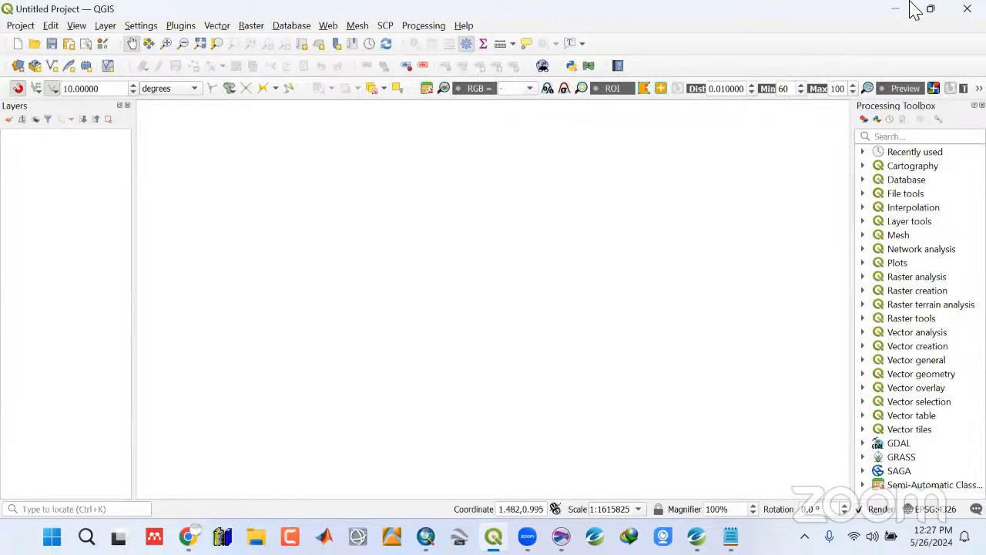
{"action": "left_click", "coordinate": [900, 11]}
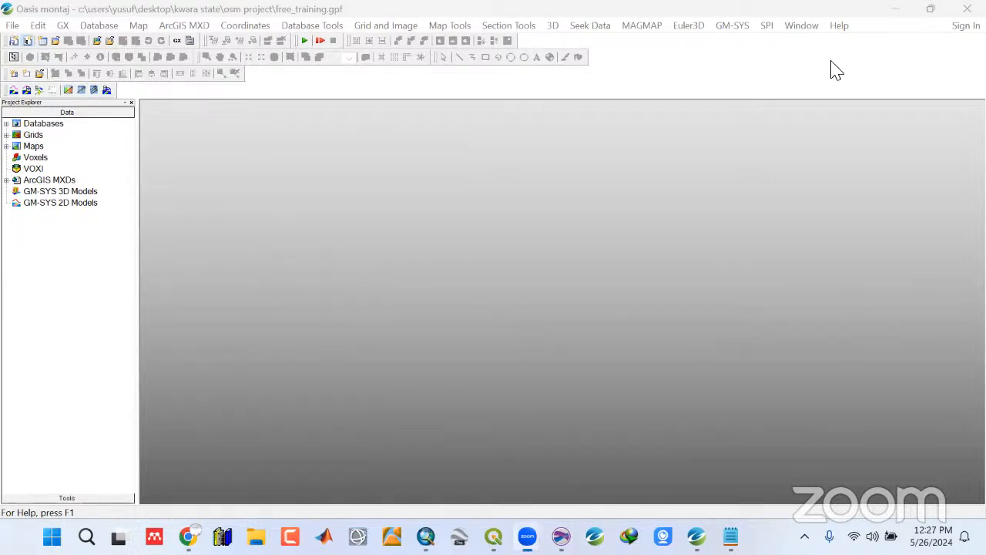
Expand the project's list of grids in Oasis montaj
{"action": "left_click", "coordinate": [740, 13]}
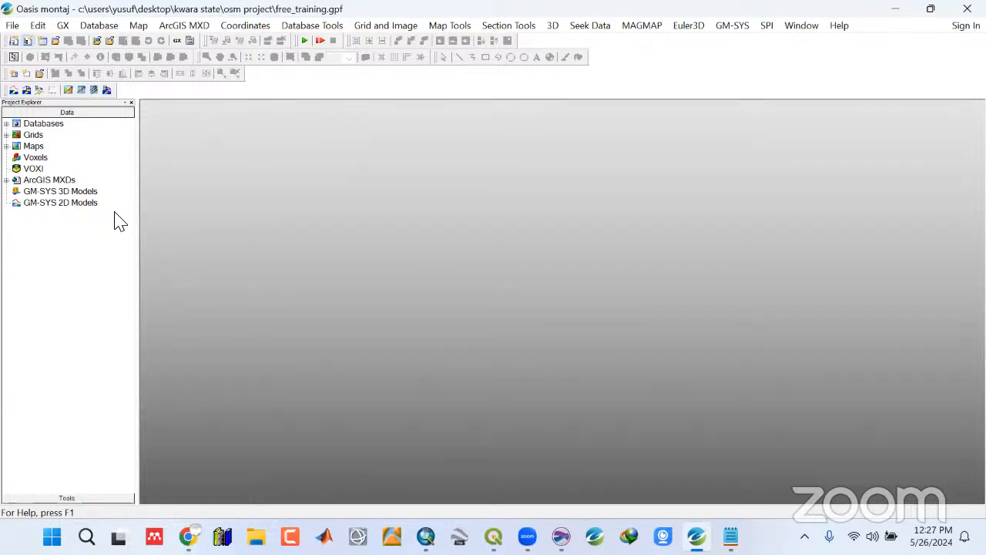
{"action": "left_click", "coordinate": [7, 136]}
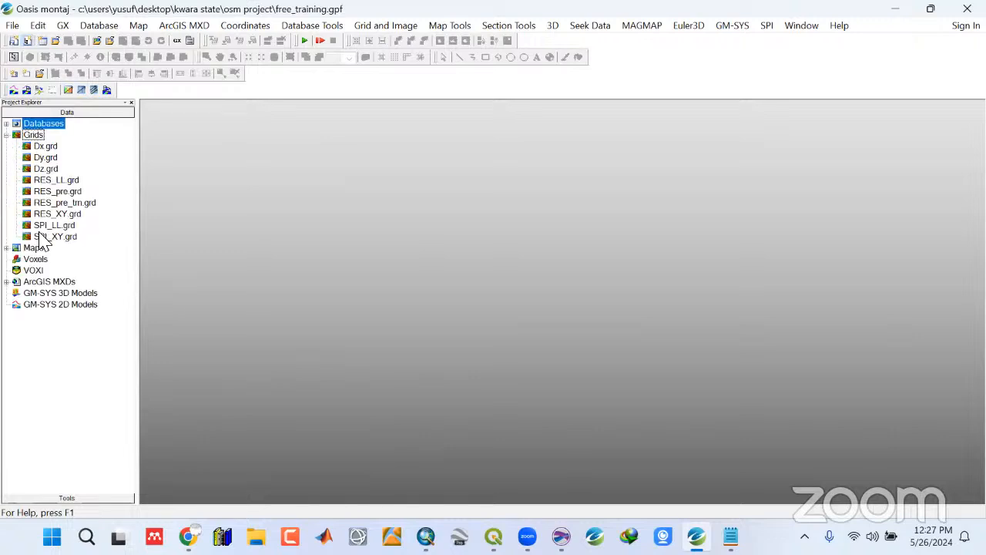
Open the RES_LL.grd grid from the project and maximize its window
{"action": "double_click", "coordinate": [48, 181]}
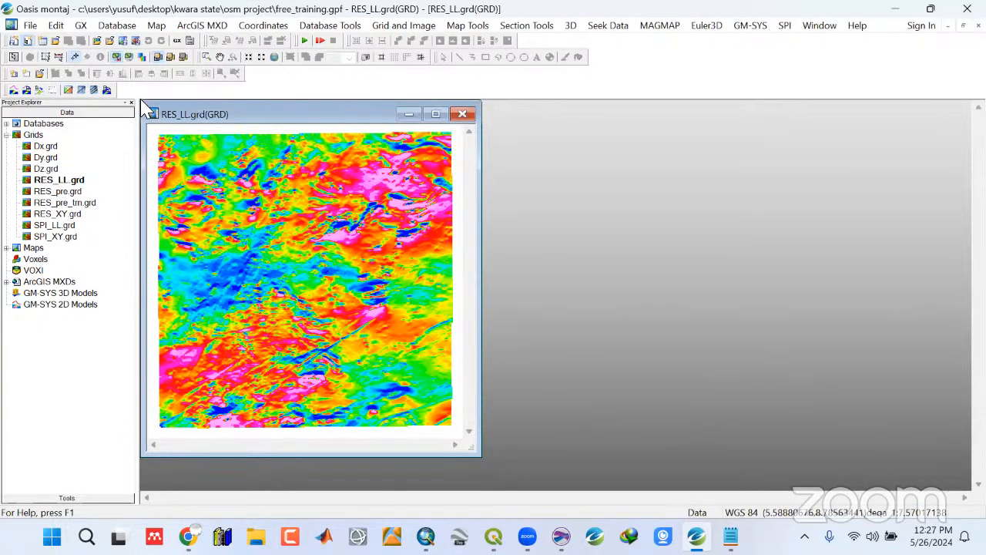
{"action": "double_click", "coordinate": [144, 108]}
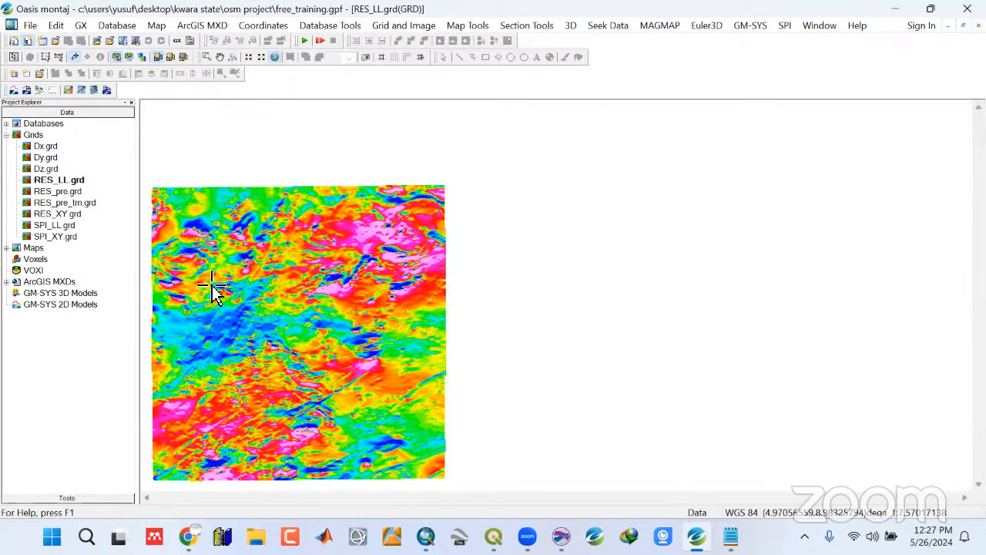
Remove the Dx, Dy, Dz, RES_pre and RES_pre_trn grids from the project together
{"action": "left_click", "coordinate": [43, 147]}
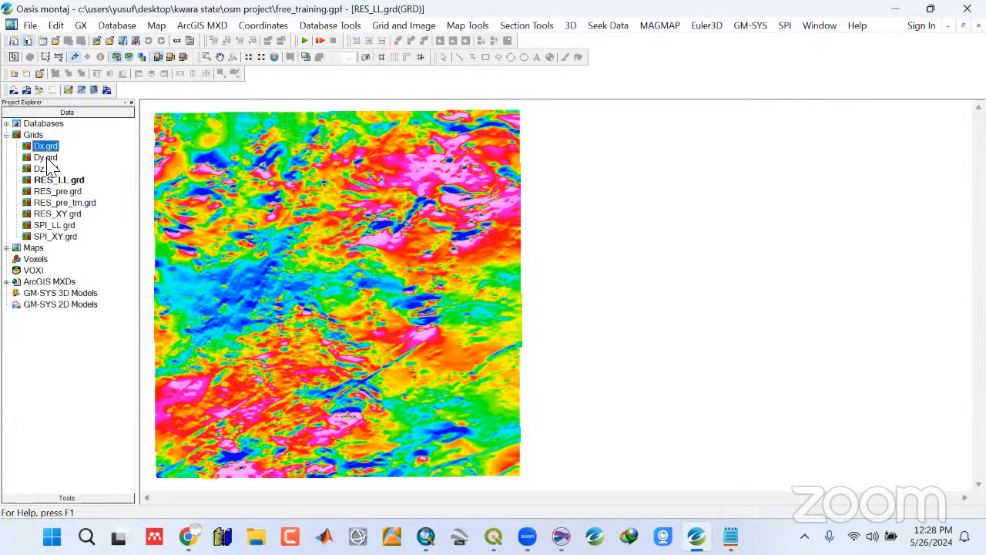
{"action": "left_click", "coordinate": [47, 158], "text": "ctrl"}
{"action": "left_click", "coordinate": [49, 169], "text": "ctrl"}
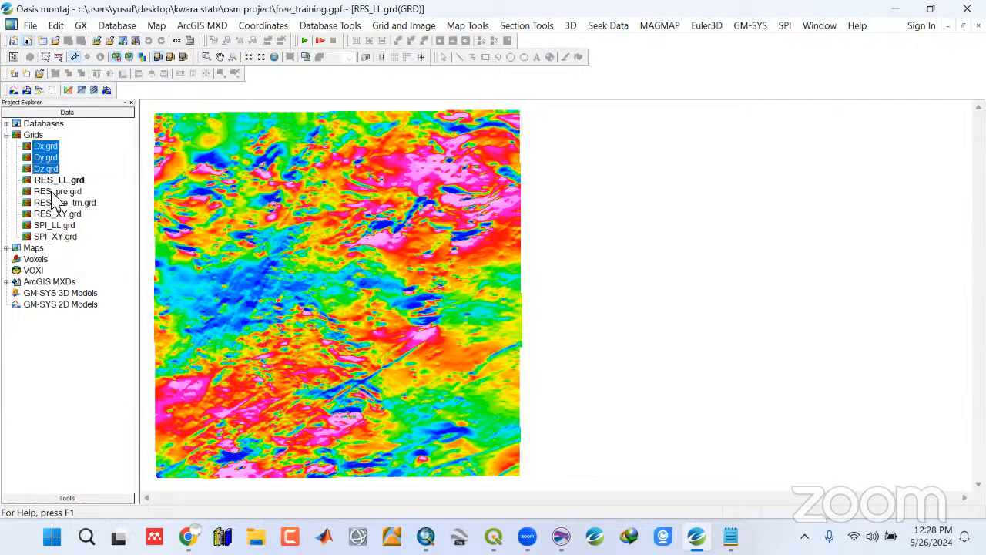
{"action": "left_click", "coordinate": [52, 193], "text": "ctrl"}
{"action": "left_click", "coordinate": [60, 203], "text": "ctrl"}
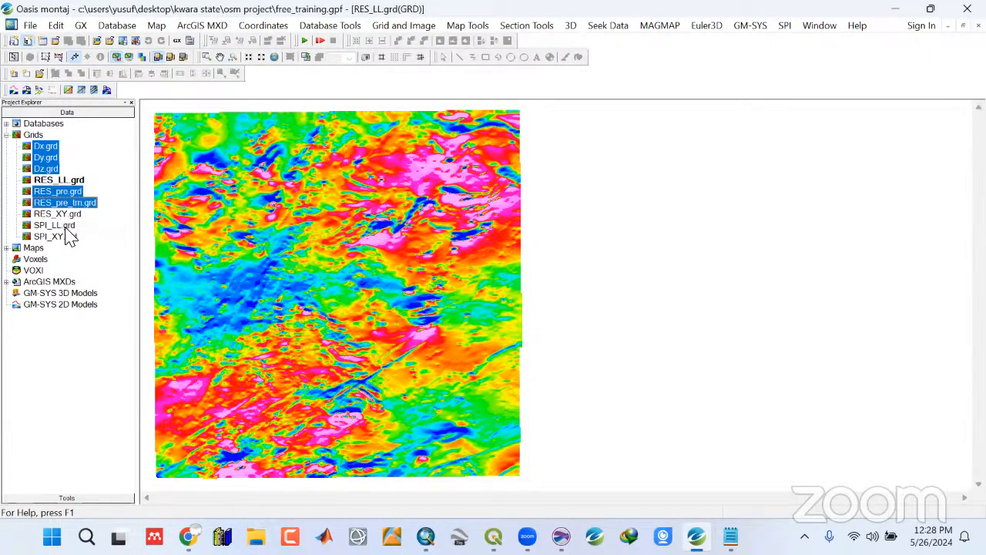
{"action": "left_click", "coordinate": [67, 228], "text": "ctrl"}
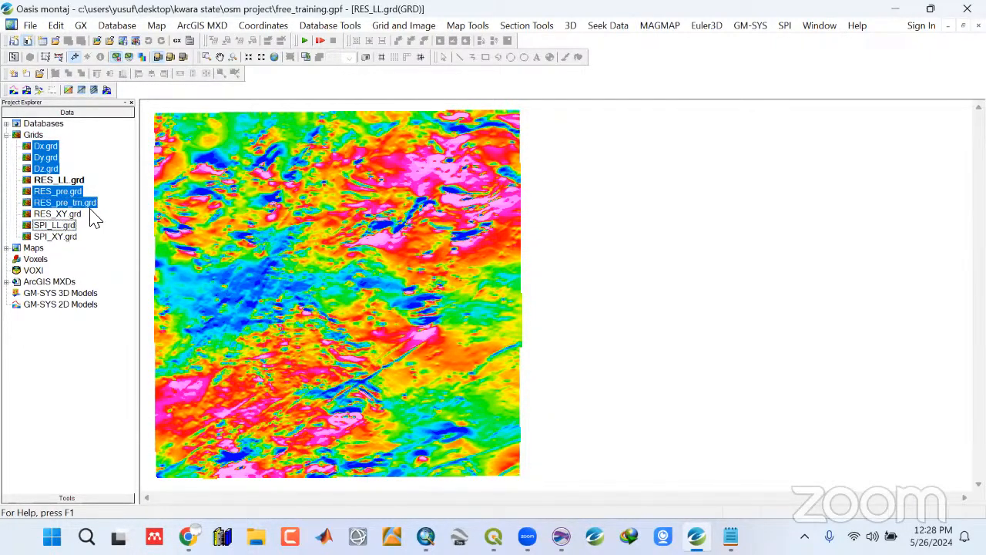
{"action": "right_click", "coordinate": [78, 205]}
{"action": "left_click", "coordinate": [115, 229]}
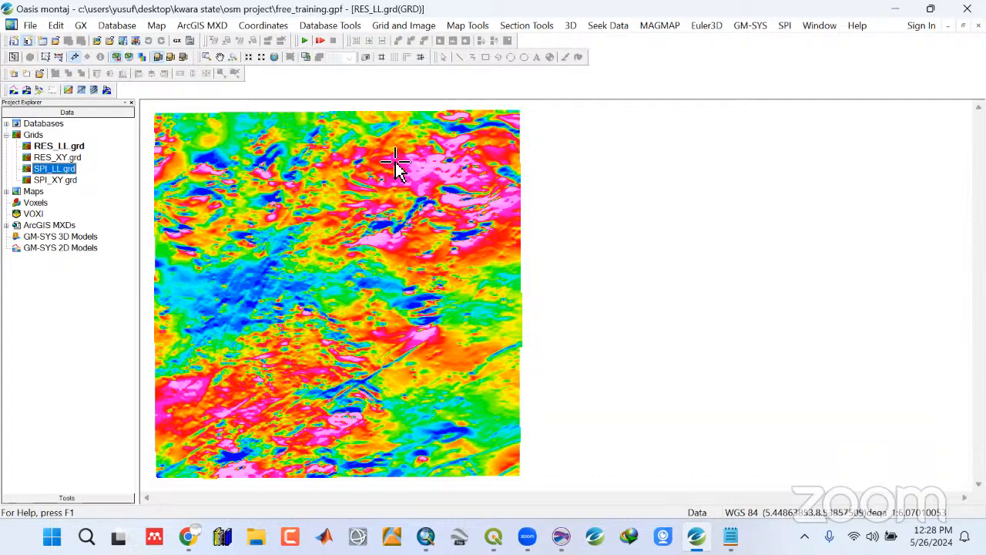
Save the RES_LL.grd grid to a new database named RES, with Z as the data channel
{"action": "left_click", "coordinate": [385, 26]}
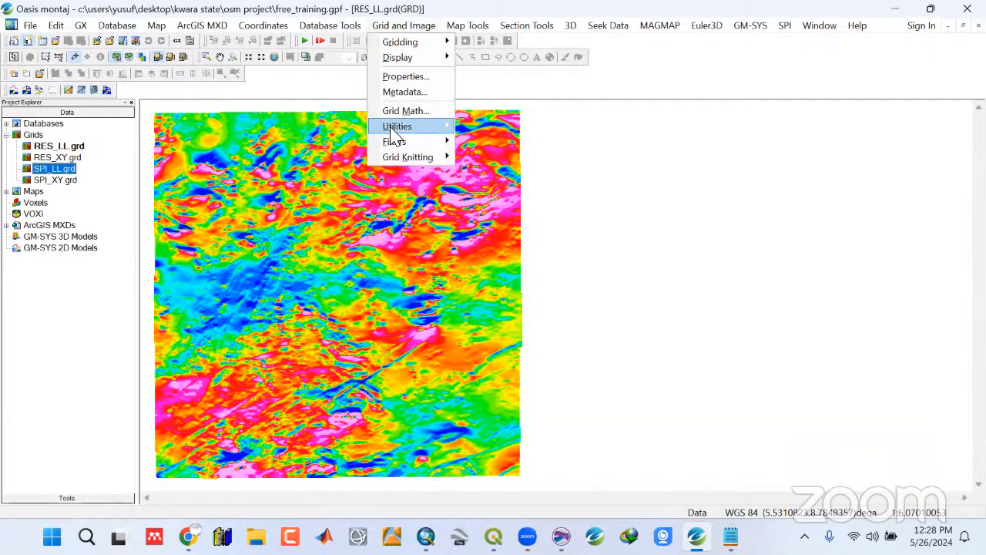
{"action": "mouse_move", "coordinate": [393, 128]}
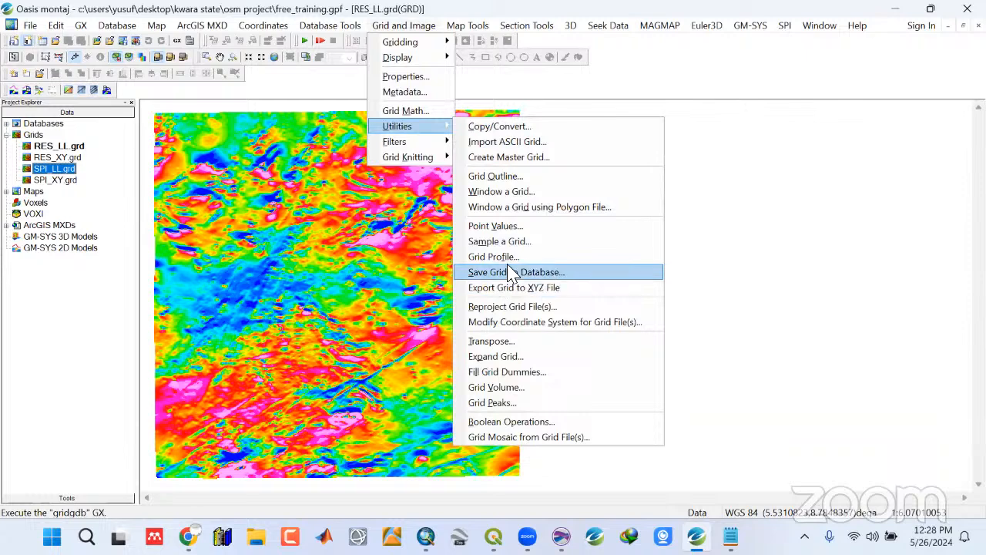
{"action": "left_click", "coordinate": [511, 272]}
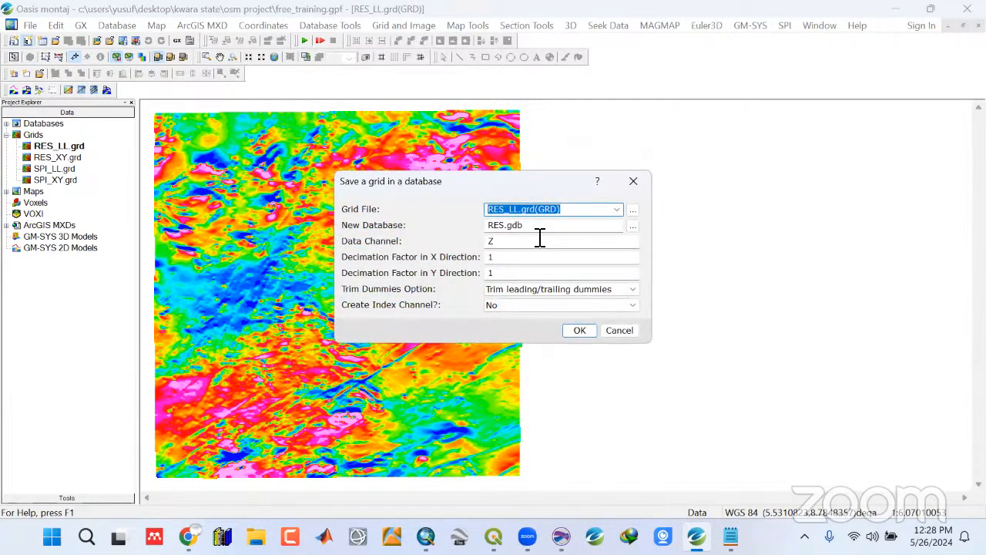
{"action": "left_click", "coordinate": [616, 209]}
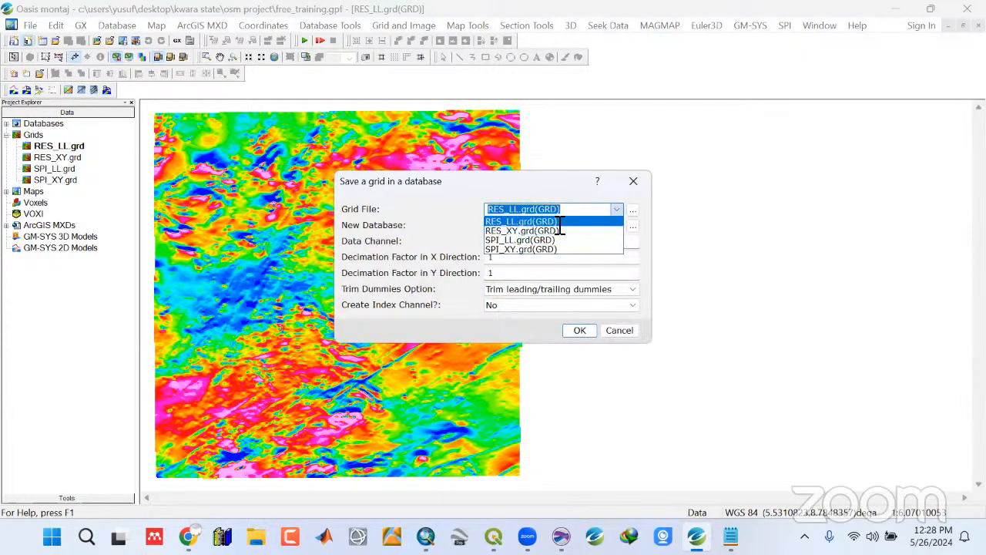
{"action": "left_click", "coordinate": [551, 224]}
{"action": "left_click_drag", "start_coordinate": [551, 224], "coordinate": [389, 229]}
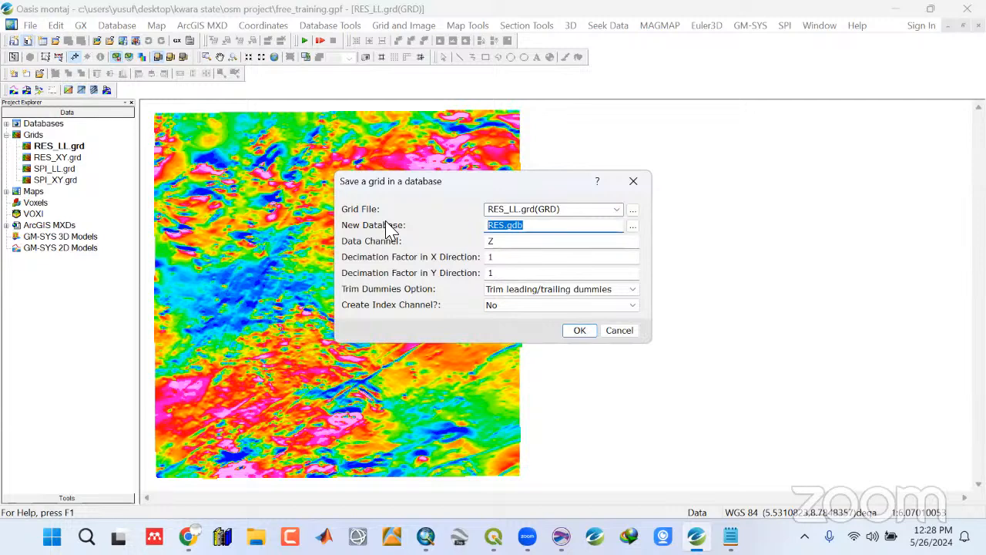
{"action": "type", "text": "RES"}
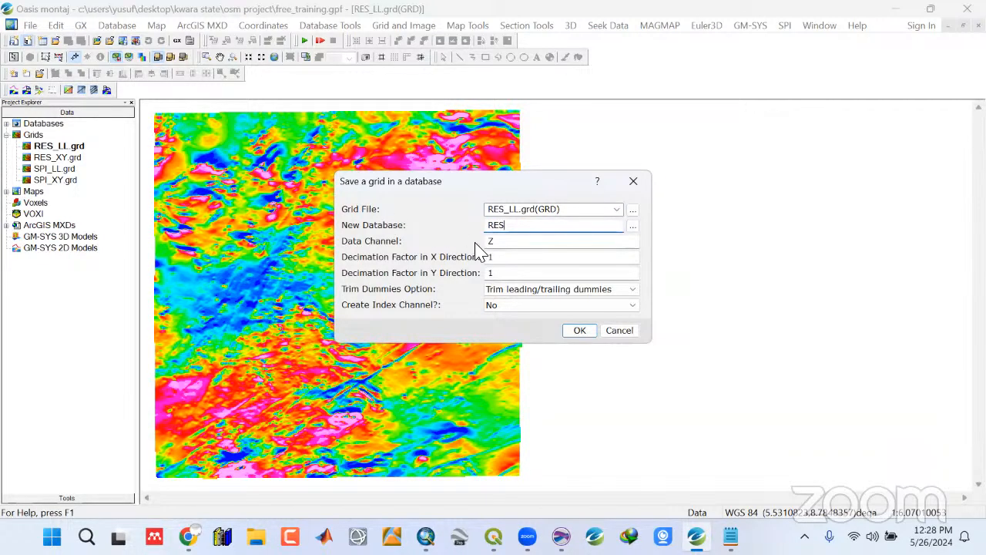
{"action": "left_click", "coordinate": [493, 243]}
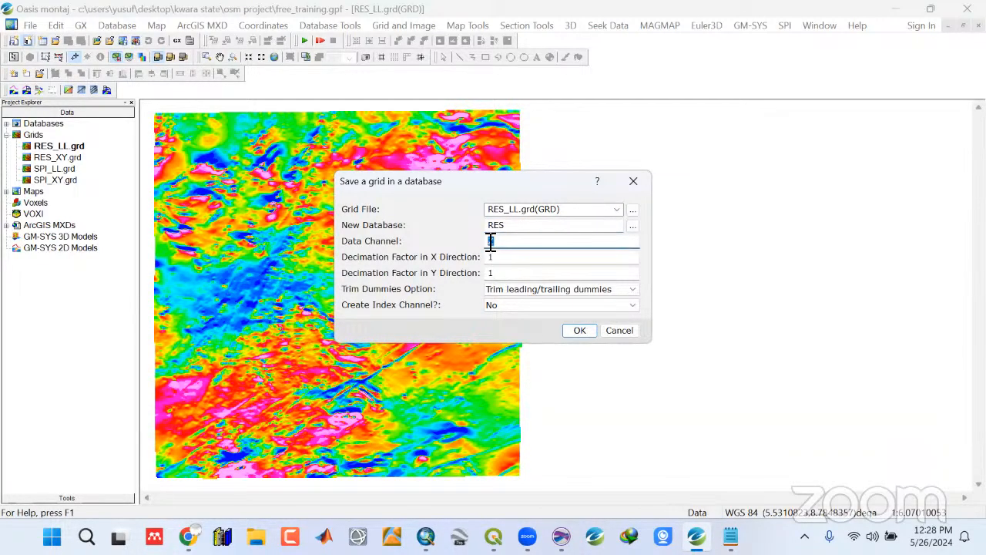
{"action": "left_click", "coordinate": [581, 331]}
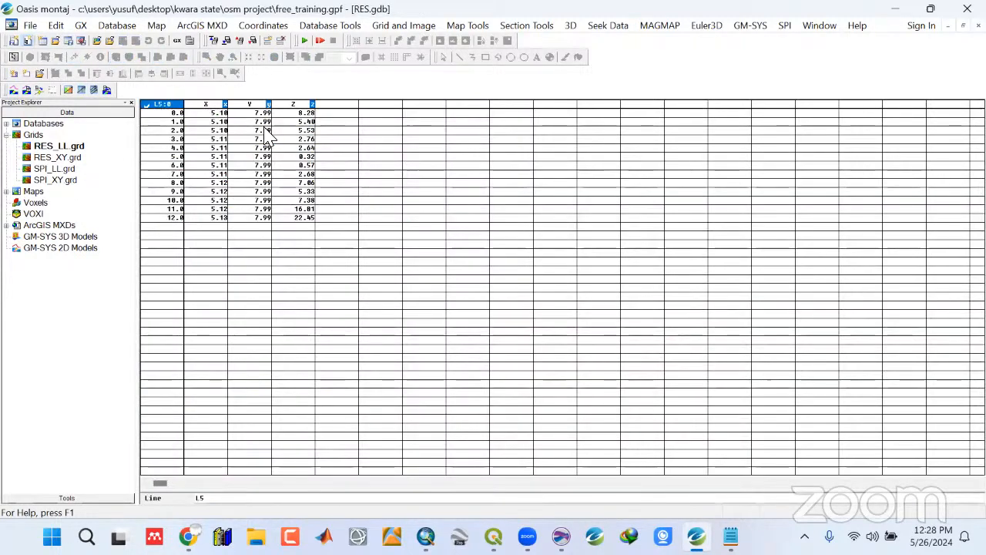
Check the line options of the RES database and inspect individual cell values in the X, Y and Z channels
{"action": "right_click", "coordinate": [162, 104]}
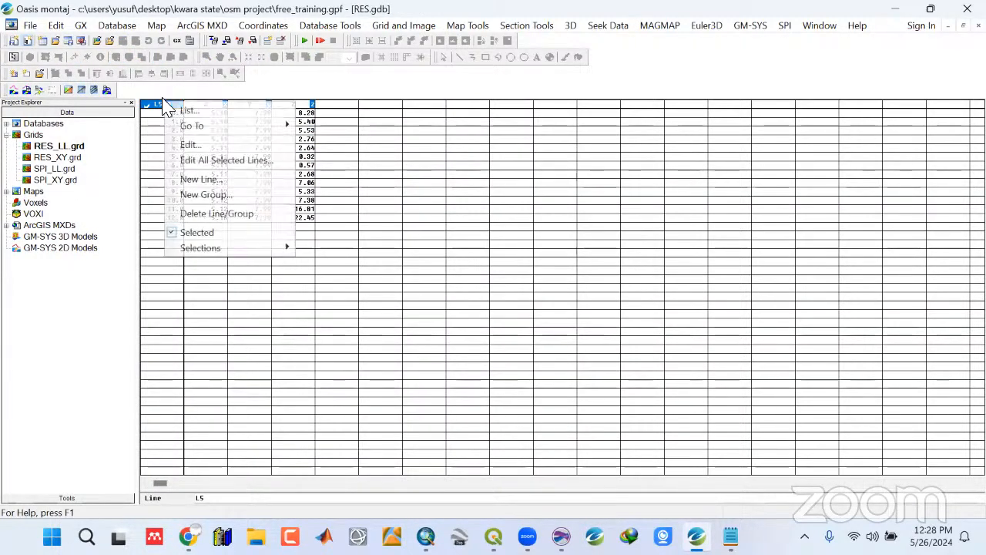
{"action": "left_click", "coordinate": [178, 109]}
{"action": "left_click_drag", "start_coordinate": [248, 130], "coordinate": [268, 133]}
{"action": "left_click", "coordinate": [308, 259]}
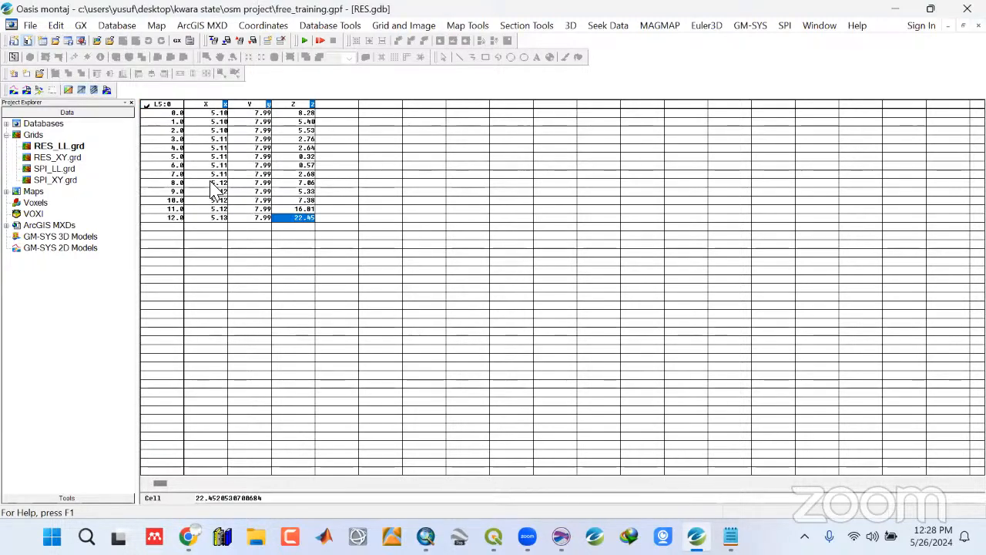
{"action": "left_click", "coordinate": [211, 167]}
{"action": "left_click", "coordinate": [222, 138]}
{"action": "left_click", "coordinate": [274, 157]}
{"action": "left_click", "coordinate": [264, 200]}
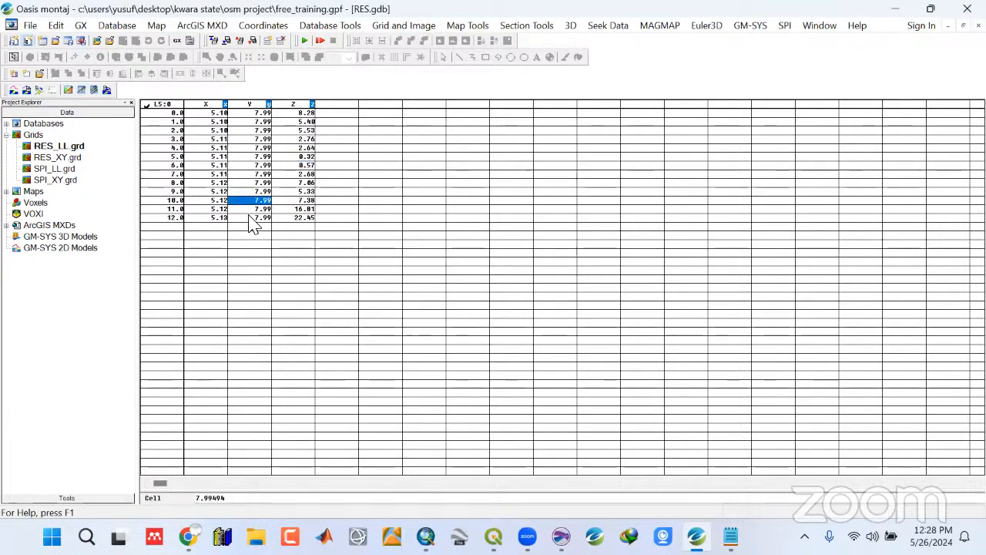
{"action": "left_click", "coordinate": [215, 218]}
{"action": "left_click", "coordinate": [220, 201]}
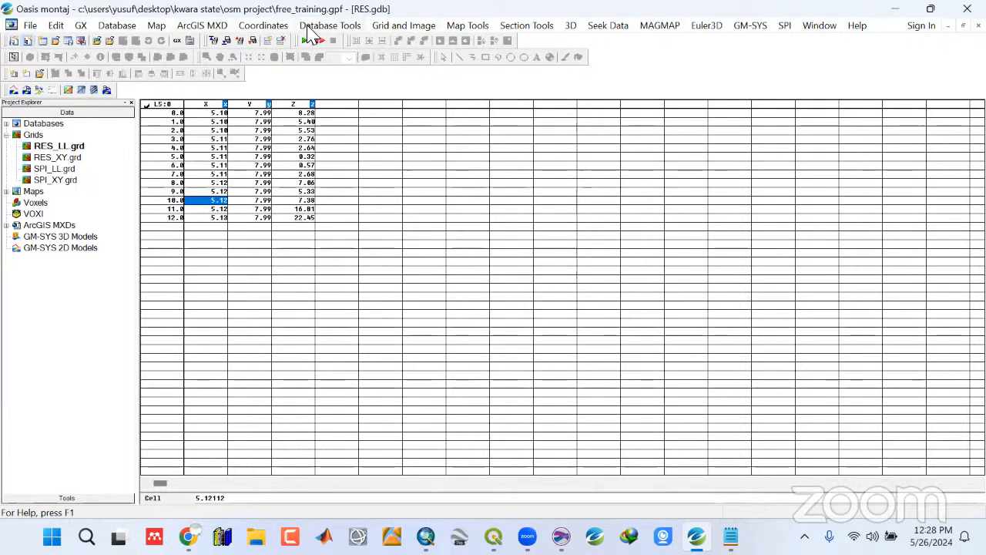
Start a CSV (Excel) export of the RES database and set the output file to res_data in the project's Data folder
{"action": "left_click", "coordinate": [117, 27]}
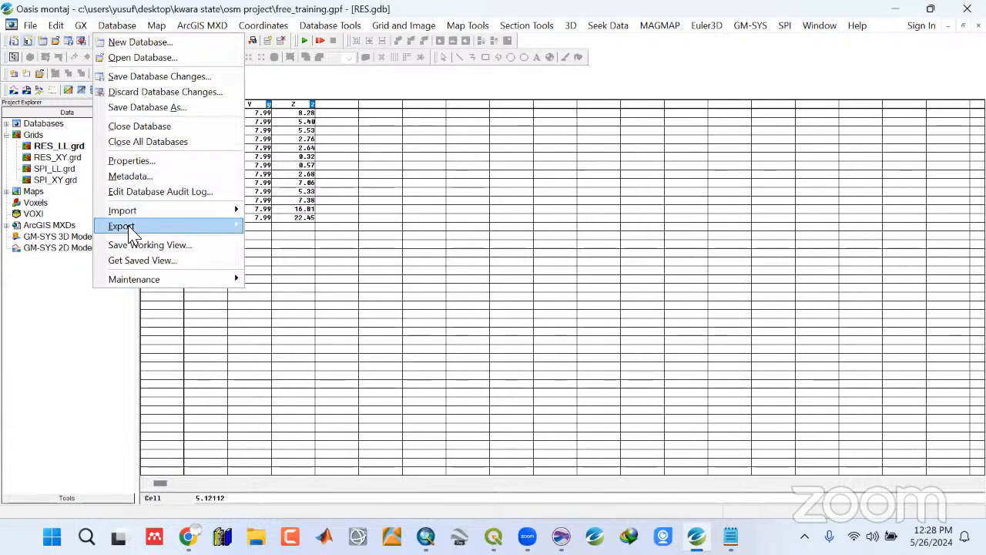
{"action": "mouse_move", "coordinate": [130, 231]}
{"action": "left_click", "coordinate": [275, 227]}
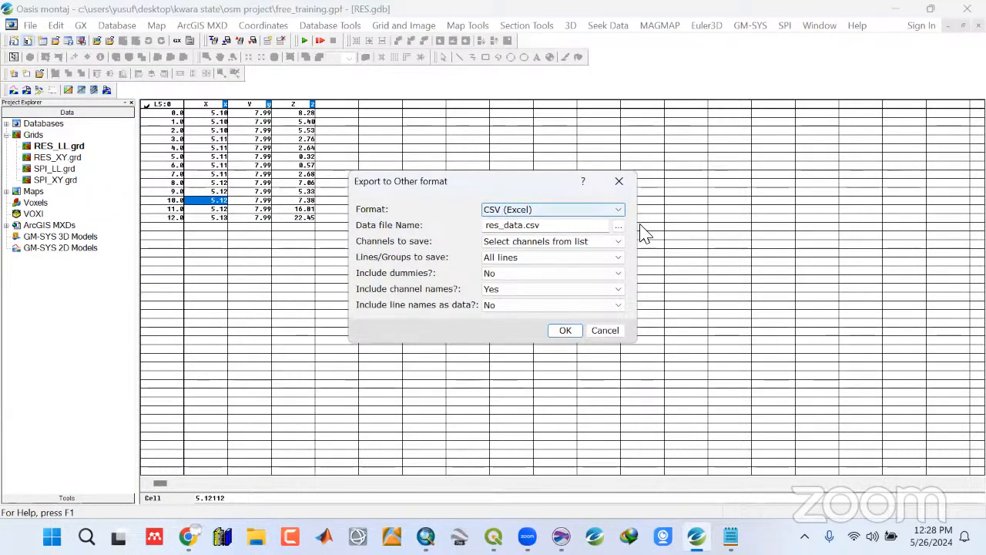
{"action": "left_click", "coordinate": [619, 227]}
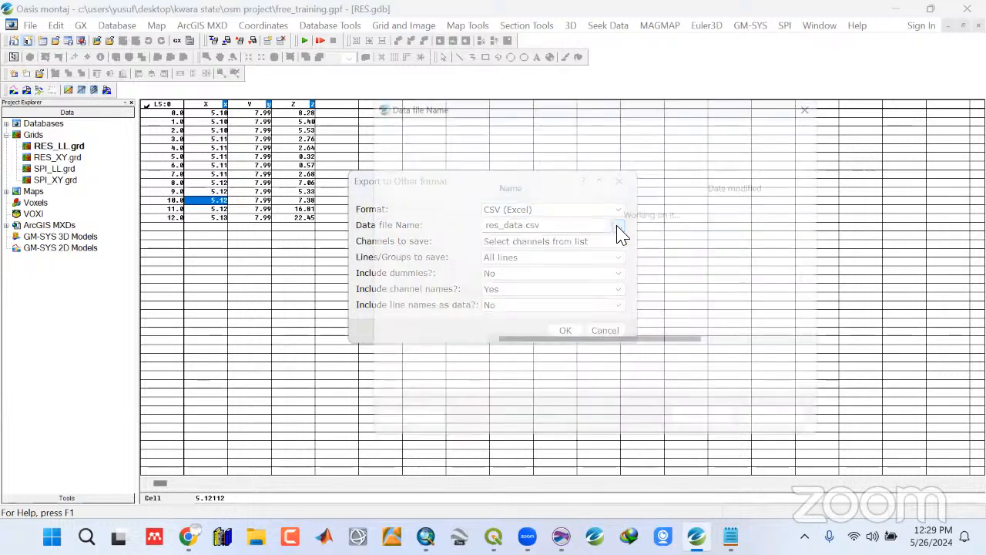
{"action": "left_click", "coordinate": [445, 127]}
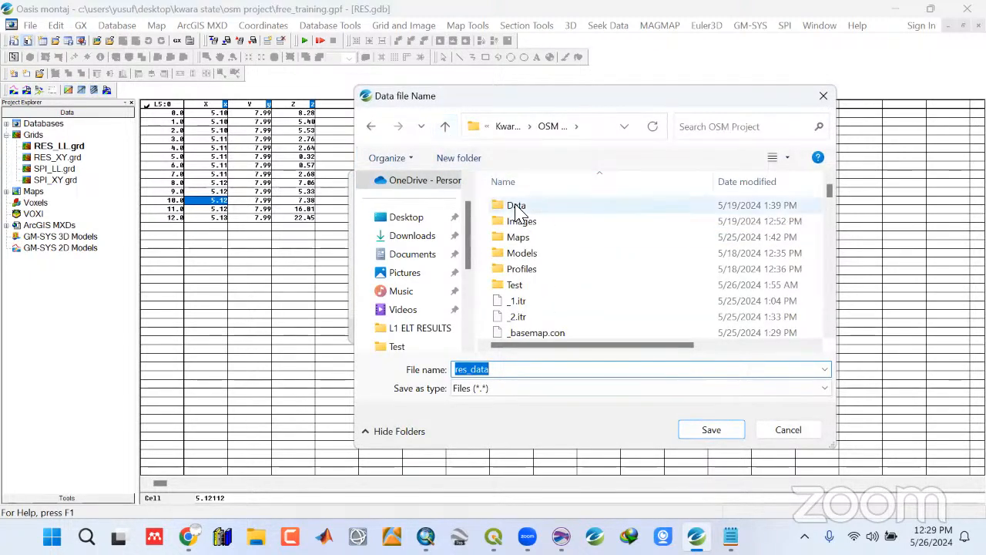
{"action": "double_click", "coordinate": [517, 206]}
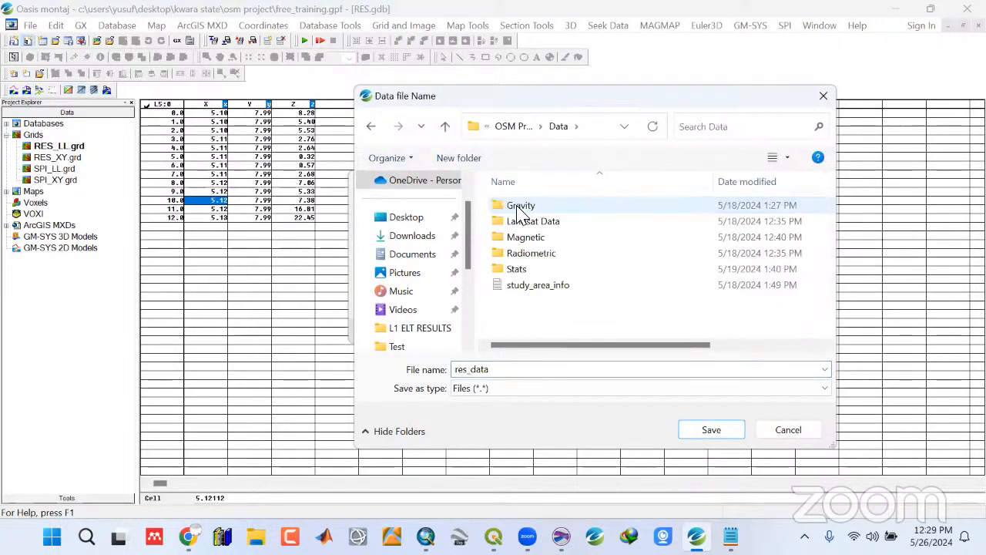
{"action": "double_click", "coordinate": [501, 375]}
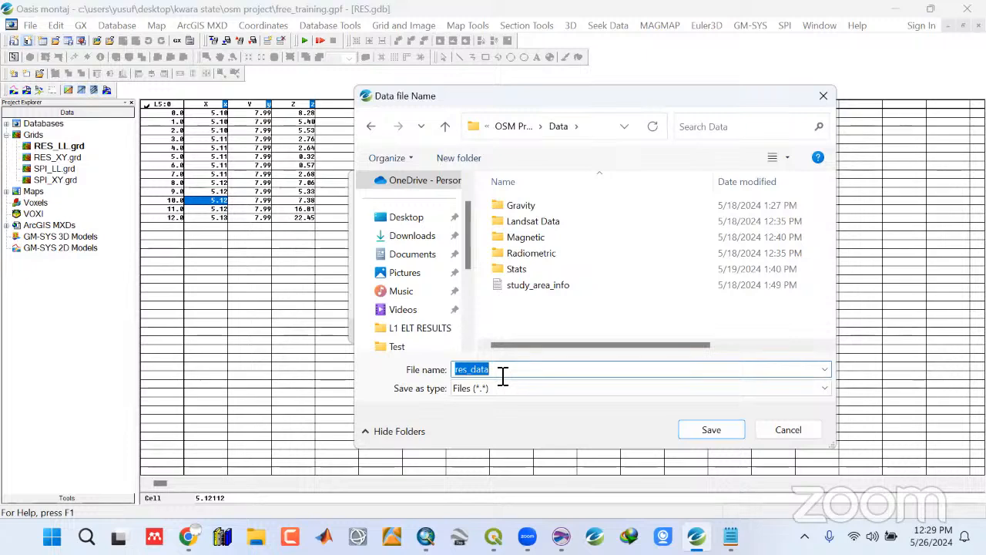
{"action": "type", "text": "res"}
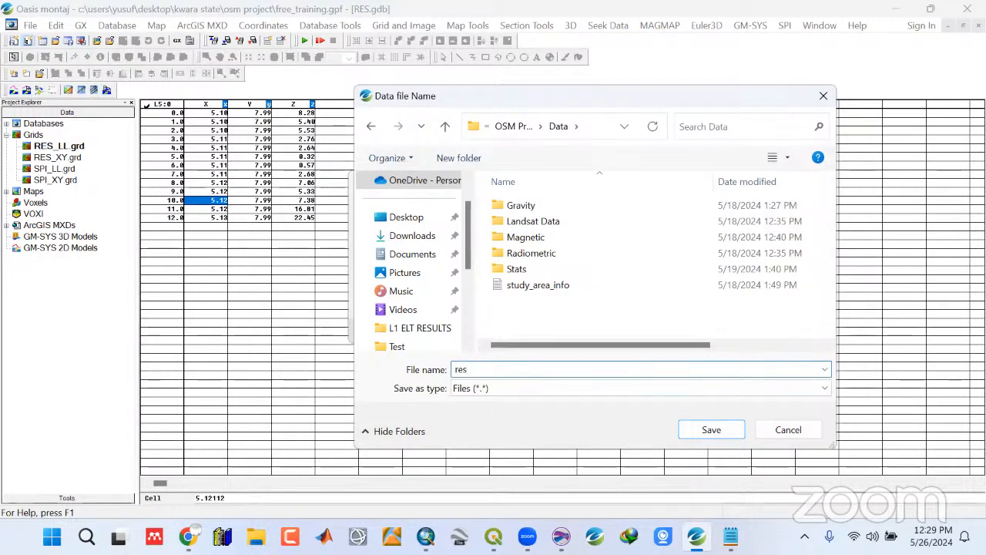
{"action": "type", "text": "_data"}
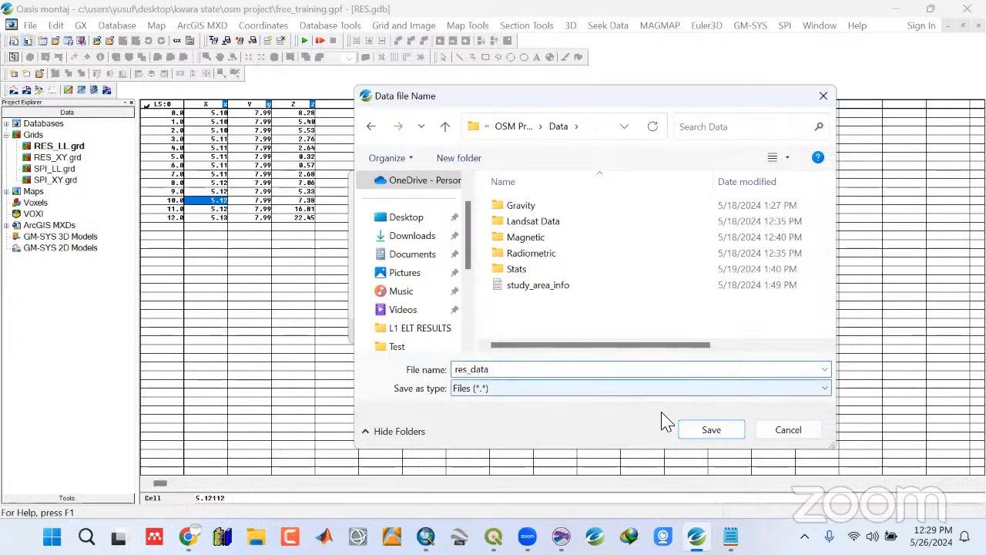
{"action": "left_click", "coordinate": [699, 434]}
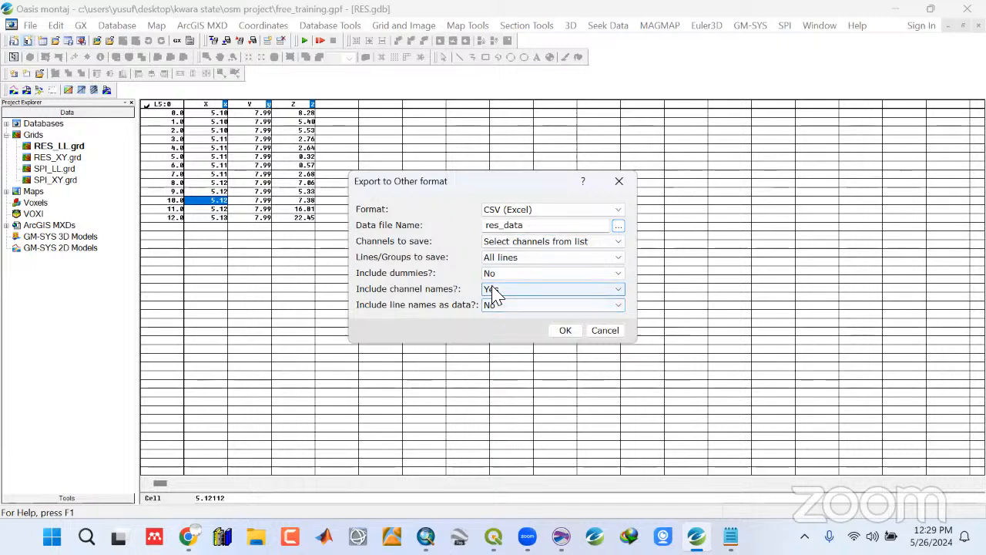
Set the export to select channels from a list and save all lines, and proceed to the channel selection
{"action": "left_click", "coordinate": [499, 241]}
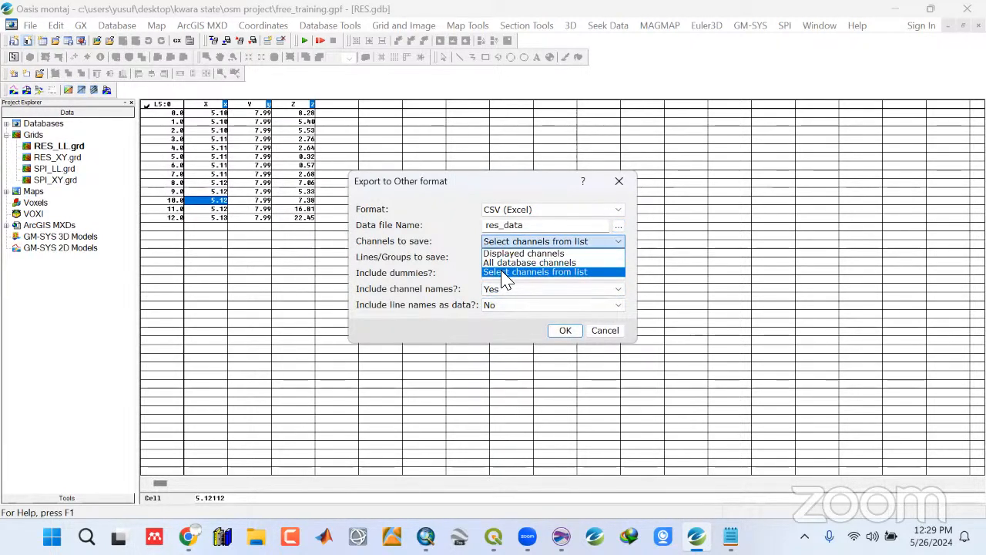
{"action": "left_click", "coordinate": [502, 273]}
{"action": "left_click", "coordinate": [540, 259]}
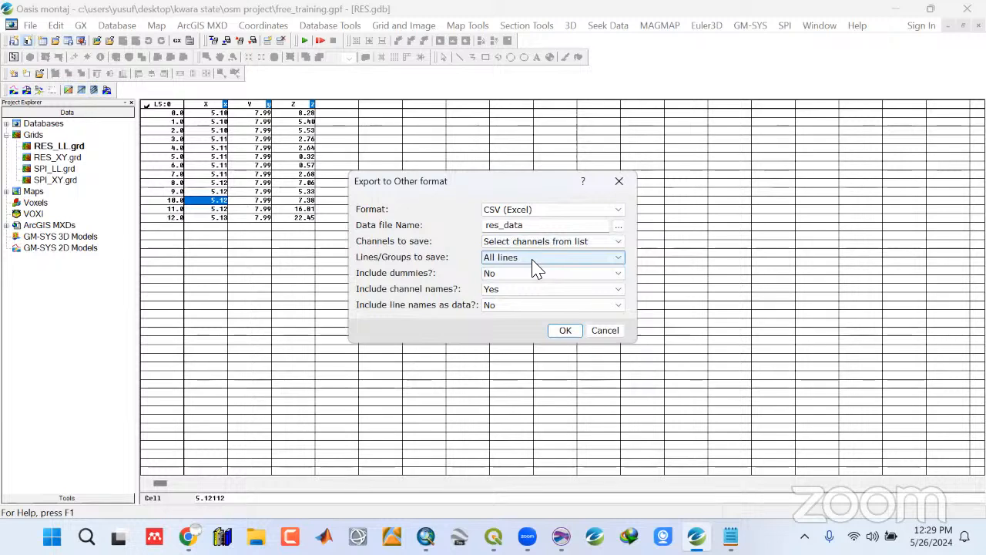
{"action": "left_click", "coordinate": [528, 260]}
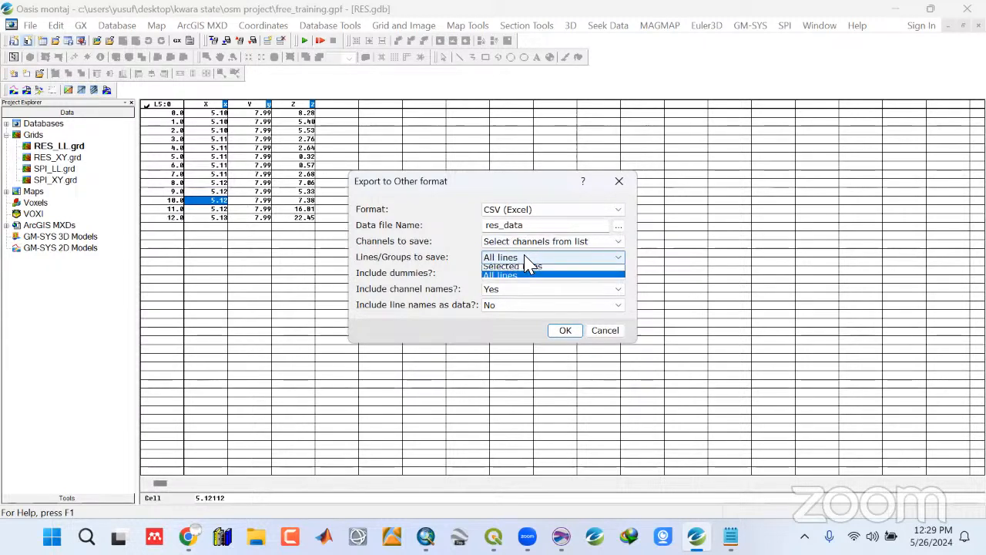
{"action": "left_click", "coordinate": [516, 287]}
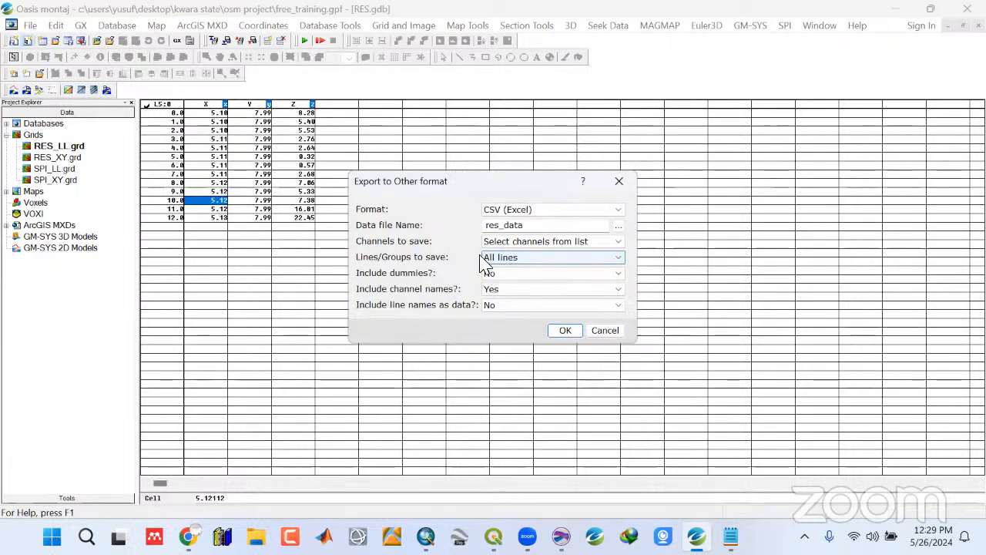
{"action": "left_click", "coordinate": [564, 331]}
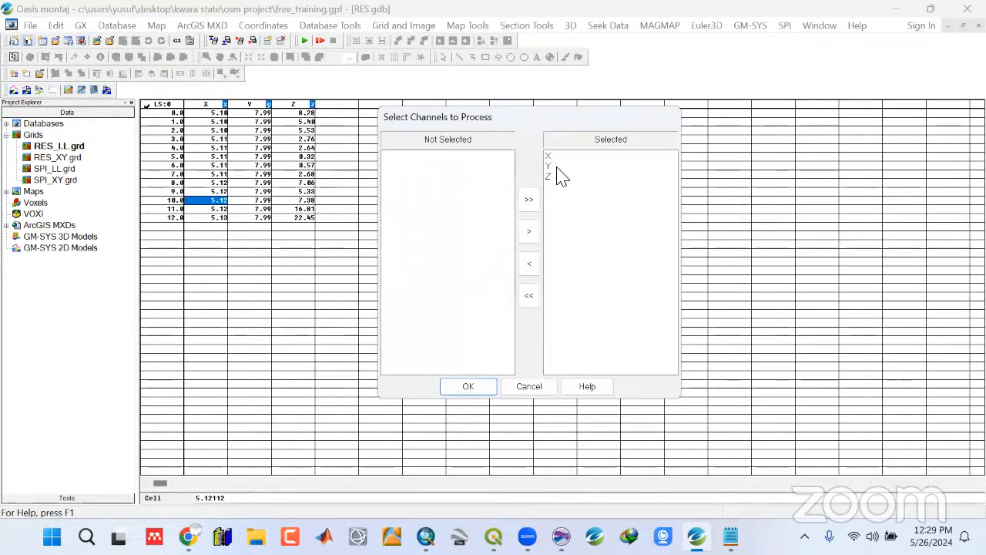
Clear the preselected channels, add X, Y and Z one by one in that order, and run the CSV export
{"action": "left_click", "coordinate": [529, 295]}
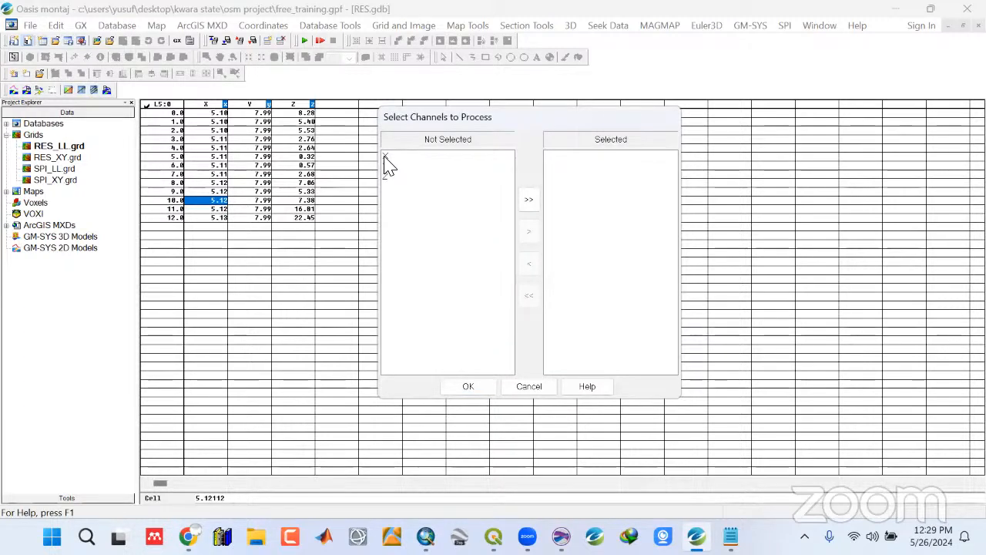
{"action": "left_click", "coordinate": [388, 158]}
{"action": "left_click", "coordinate": [528, 231]}
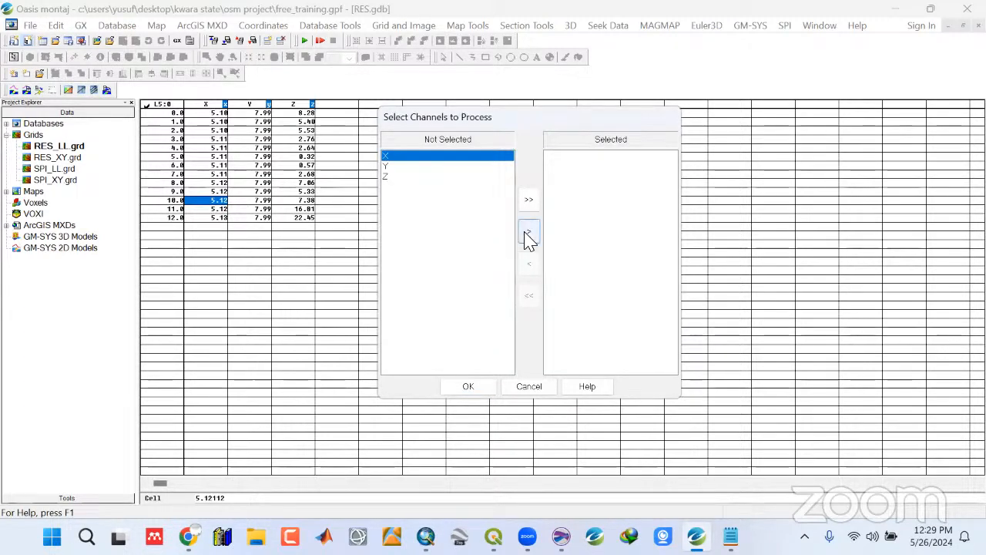
{"action": "left_click", "coordinate": [386, 157]}
{"action": "left_click", "coordinate": [529, 233]}
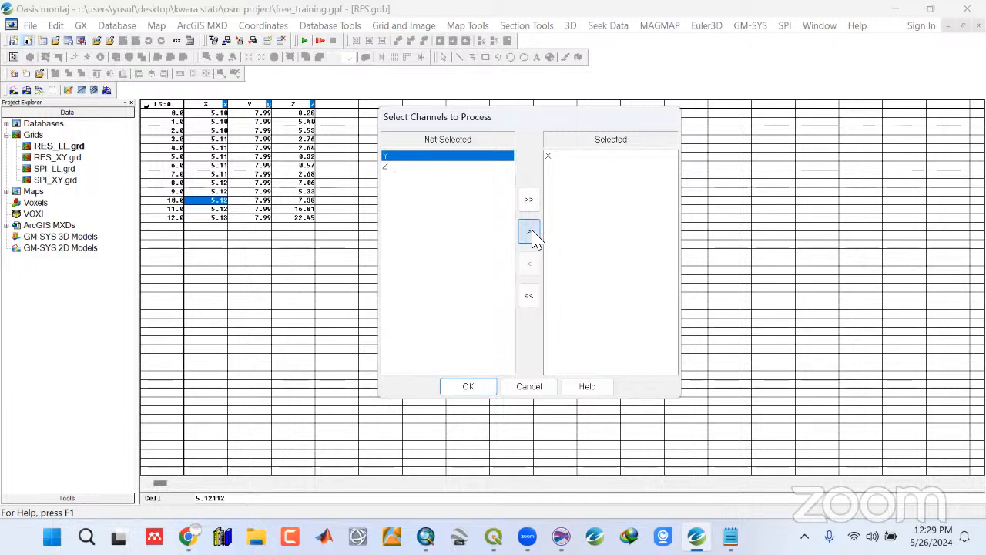
{"action": "left_click", "coordinate": [391, 158]}
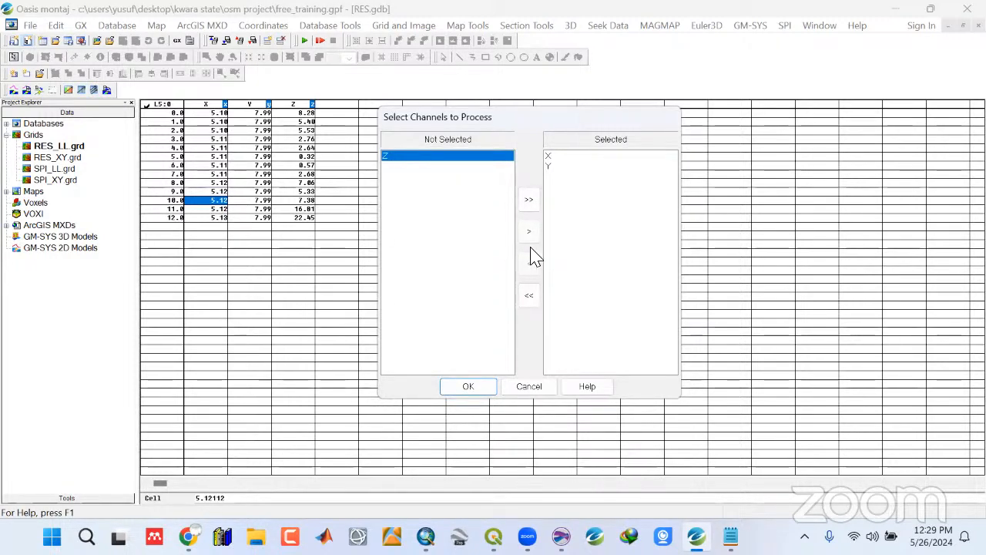
{"action": "left_click", "coordinate": [529, 233]}
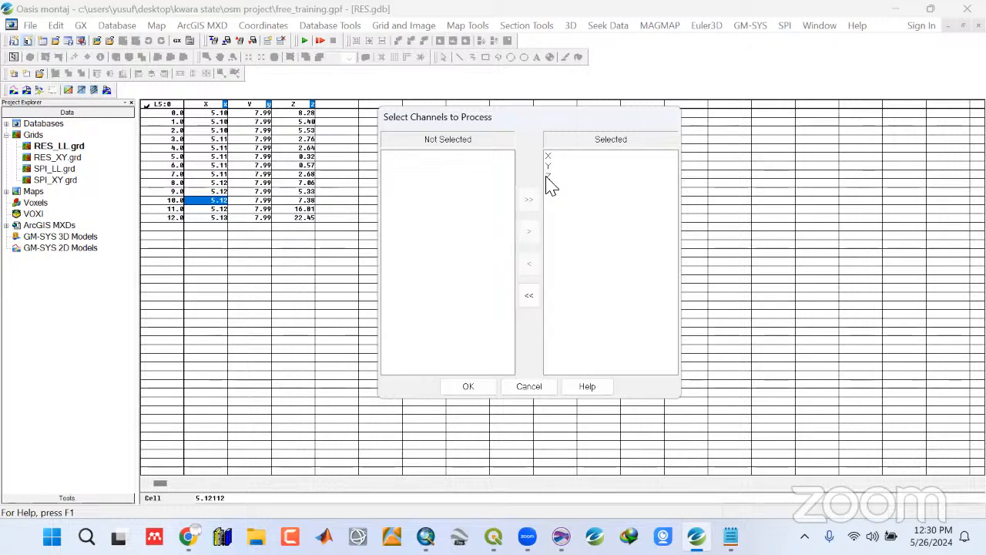
{"action": "left_click", "coordinate": [468, 387]}
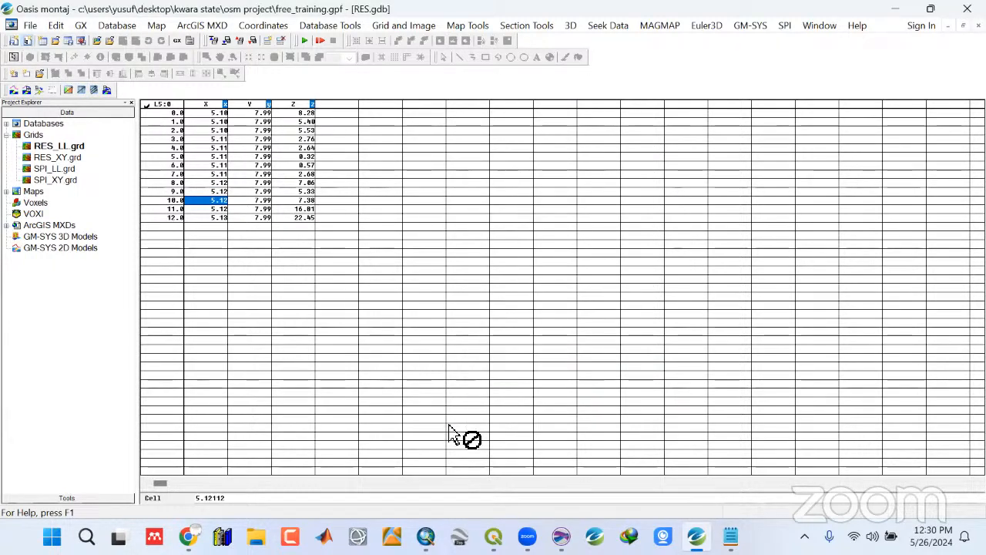
Leave Oasis montaj and open the exported res_data file from the Kwara State > OSM Project > Data folder in Excel
{"action": "left_click", "coordinate": [894, 8]}
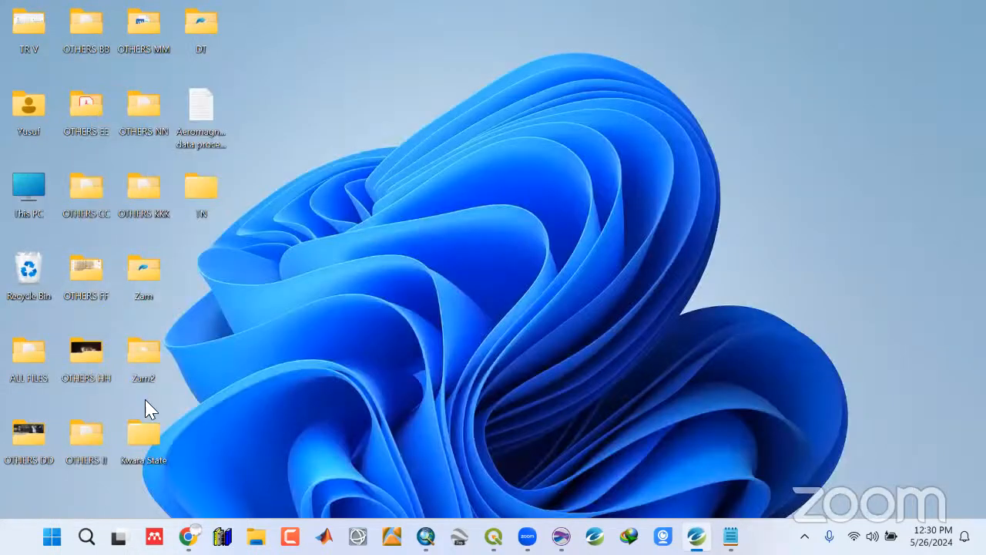
{"action": "double_click", "coordinate": [145, 451]}
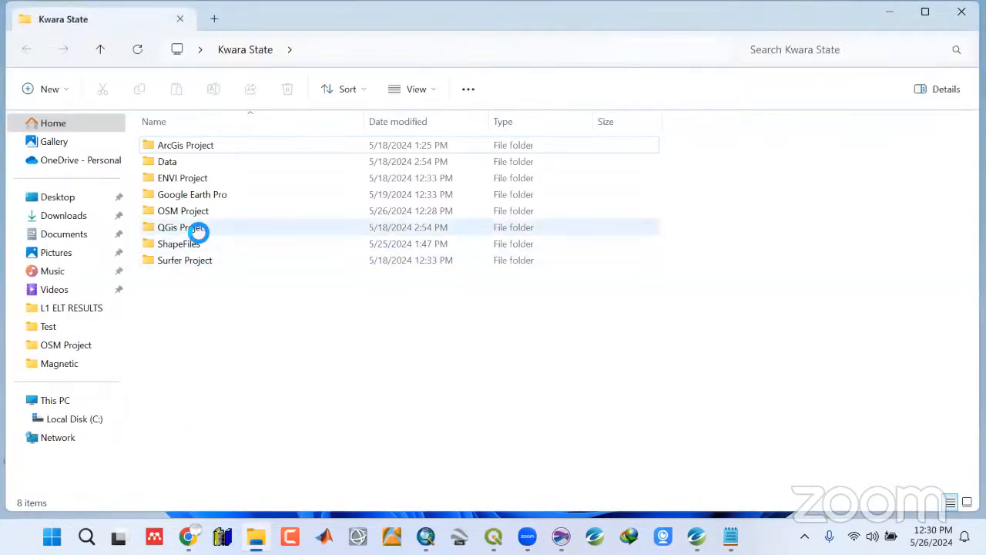
{"action": "double_click", "coordinate": [197, 213]}
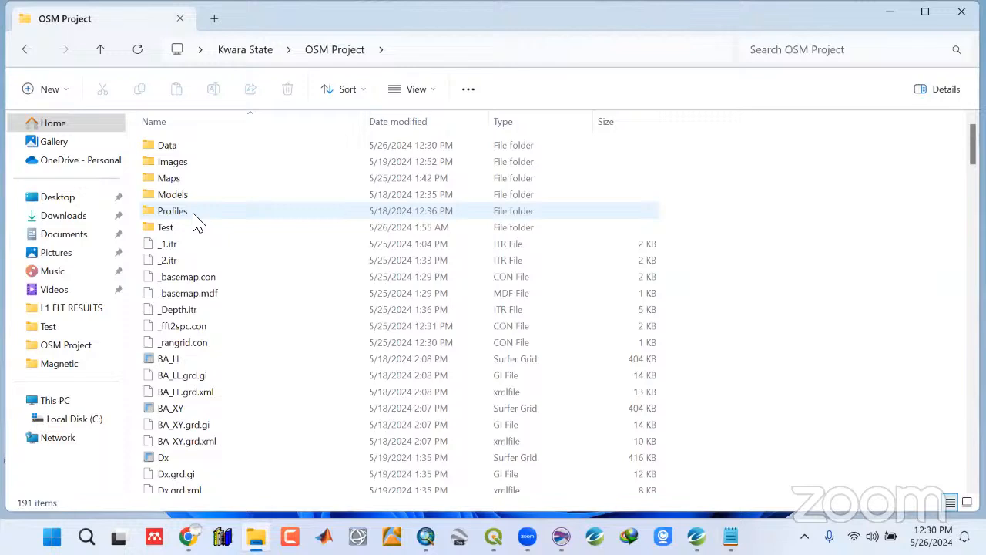
{"action": "double_click", "coordinate": [174, 146]}
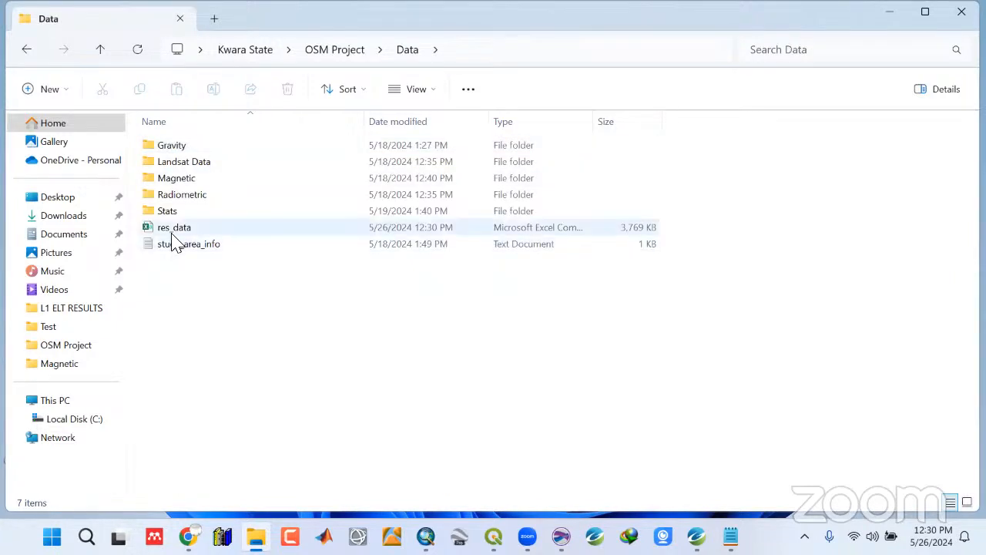
{"action": "left_click", "coordinate": [173, 233]}
{"action": "key", "text": "Return"}
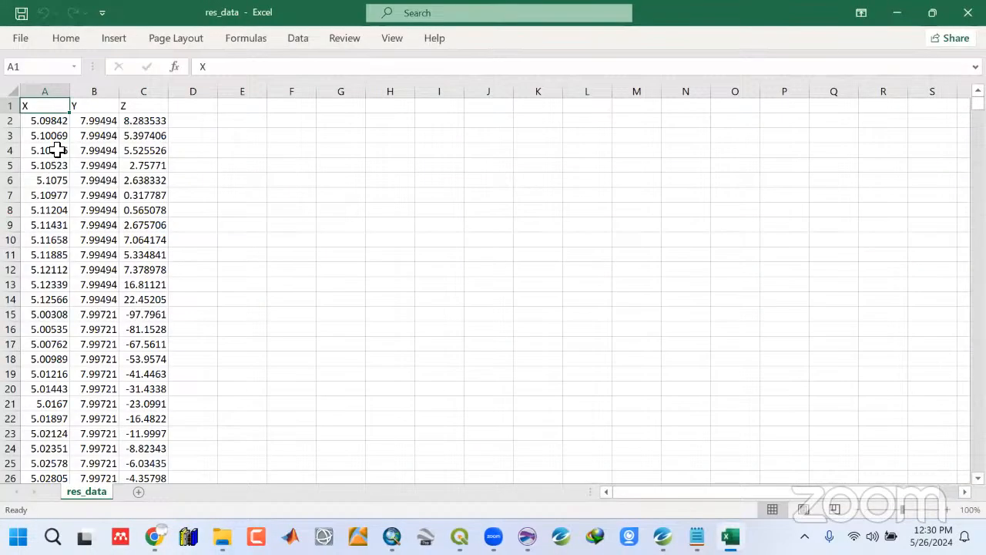
Examine values in the X and Z columns of res_data, then close the workbook and minimize the folder window
{"action": "left_click_drag", "start_coordinate": [57, 148], "coordinate": [44, 106]}
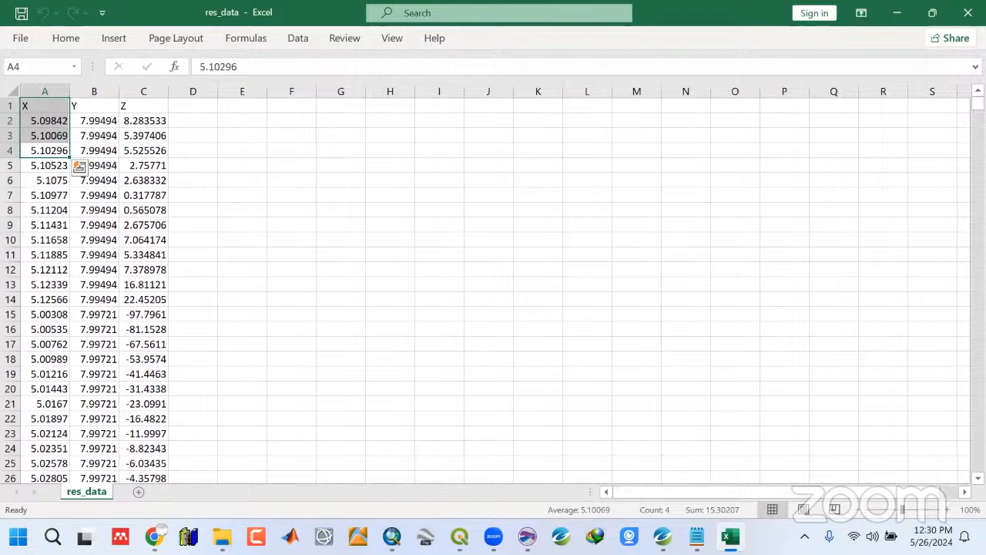
{"action": "left_click", "coordinate": [49, 123]}
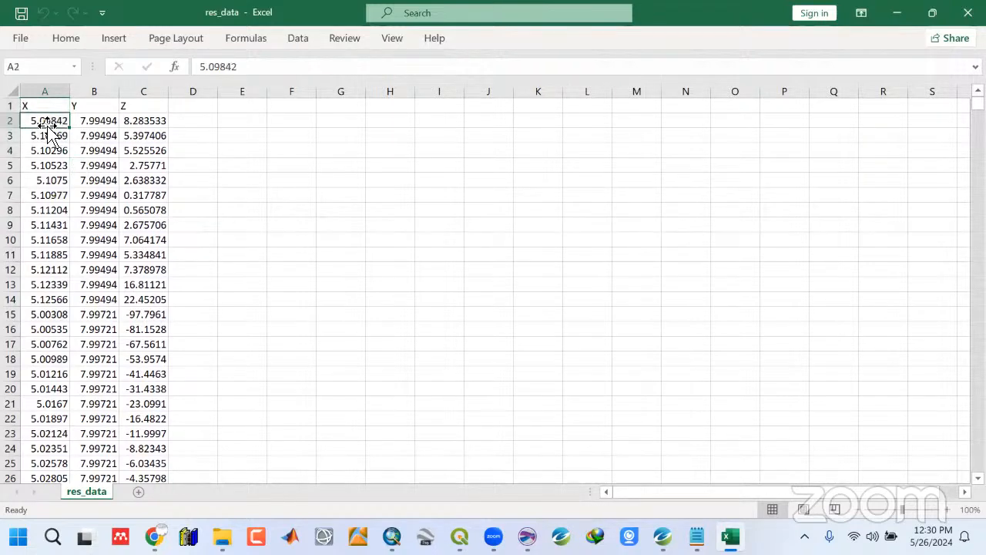
{"action": "left_click", "coordinate": [143, 121]}
{"action": "left_click", "coordinate": [140, 183]}
{"action": "left_click", "coordinate": [145, 299]}
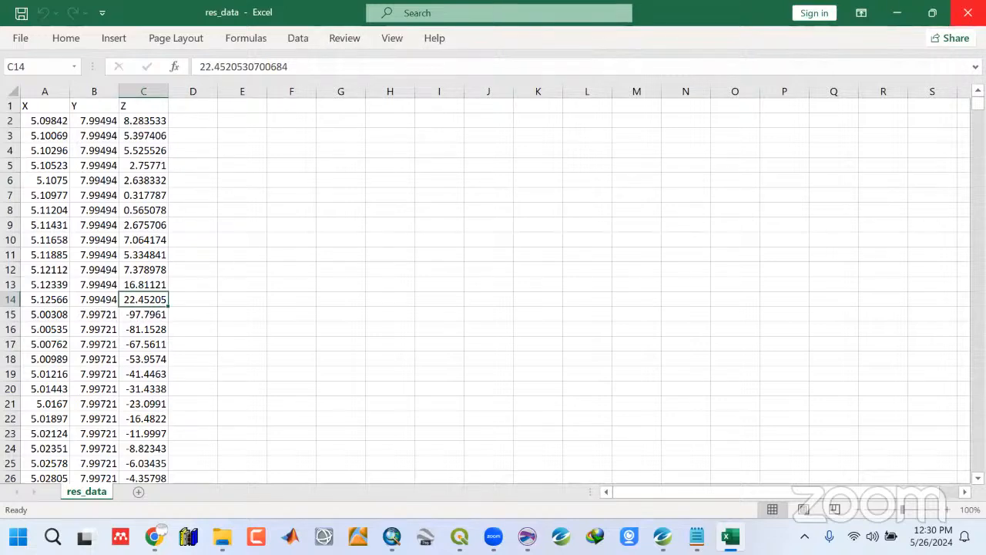
{"action": "left_click", "coordinate": [967, 13]}
{"action": "left_click", "coordinate": [890, 13]}
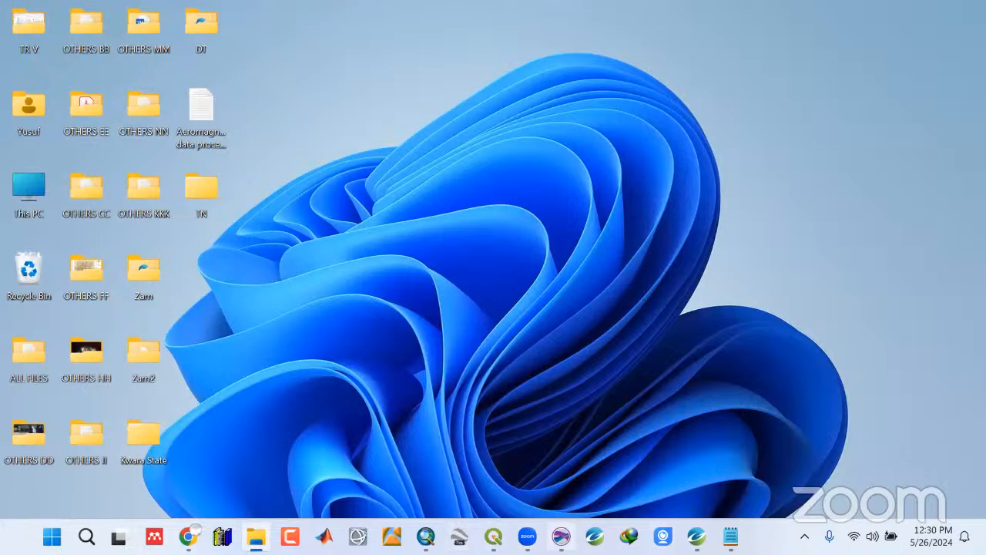
Switch to the YouTube live stream page, post "any question" in the live chat, and return to Surfer
{"action": "left_click", "coordinate": [561, 535]}
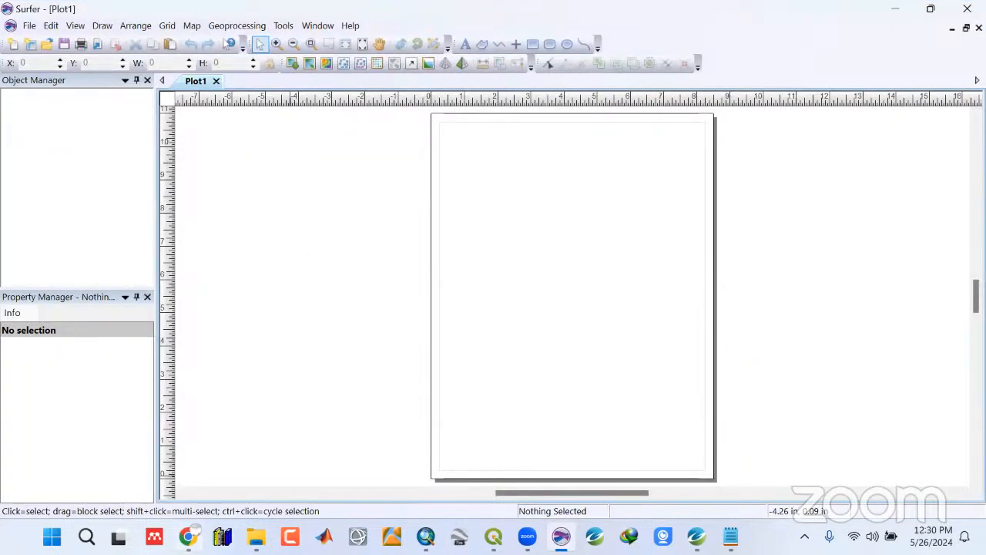
{"action": "key", "text": "alt+Tab"}
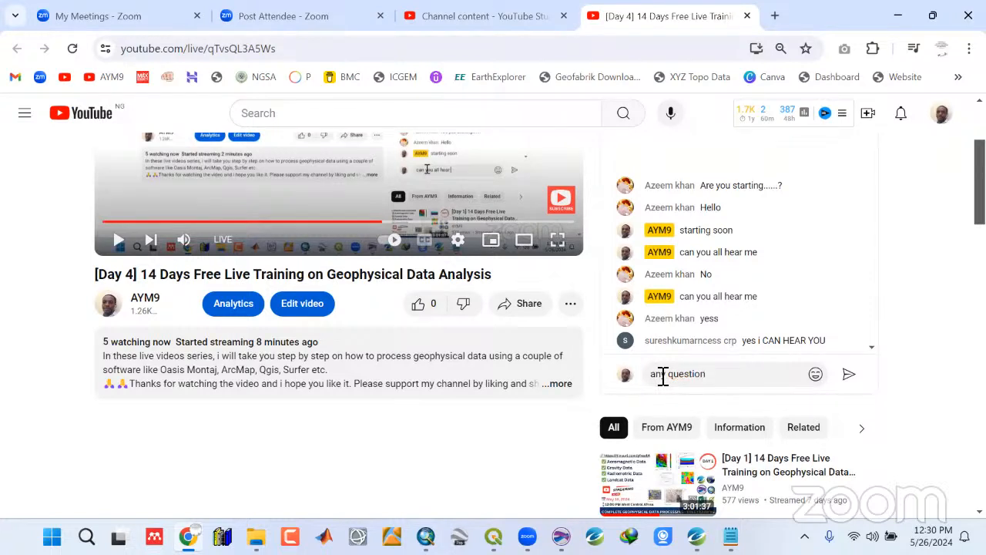
{"action": "key", "text": "Return"}
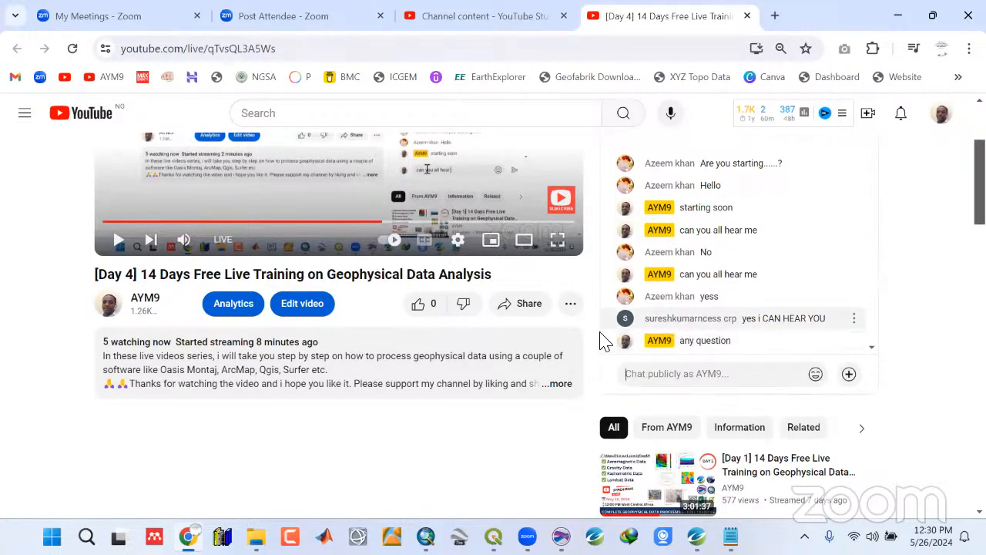
{"action": "left_click", "coordinate": [895, 14]}
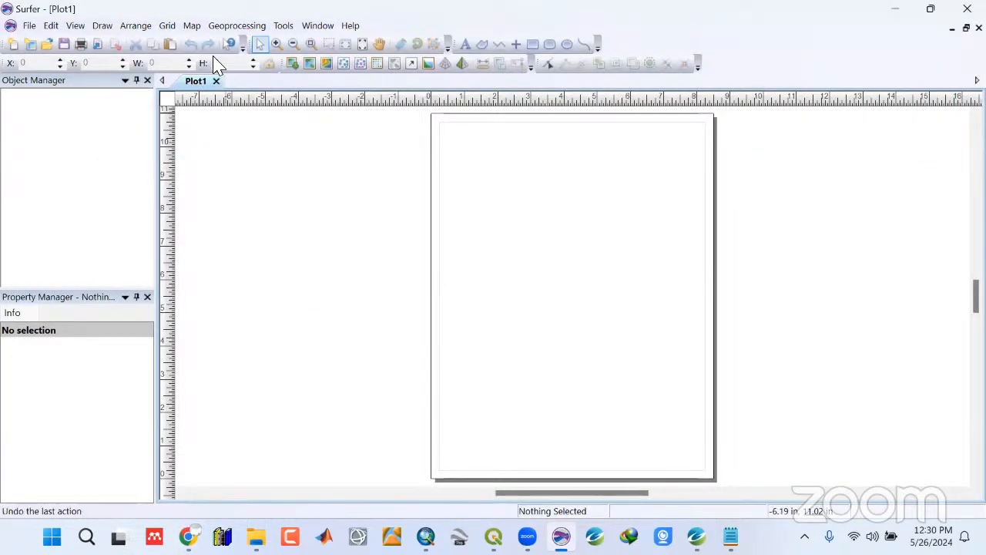
Start gridding XYZ data in Surfer and load the res_data CSV from Kwara State > OSM Project > Data
{"action": "left_click", "coordinate": [168, 28]}
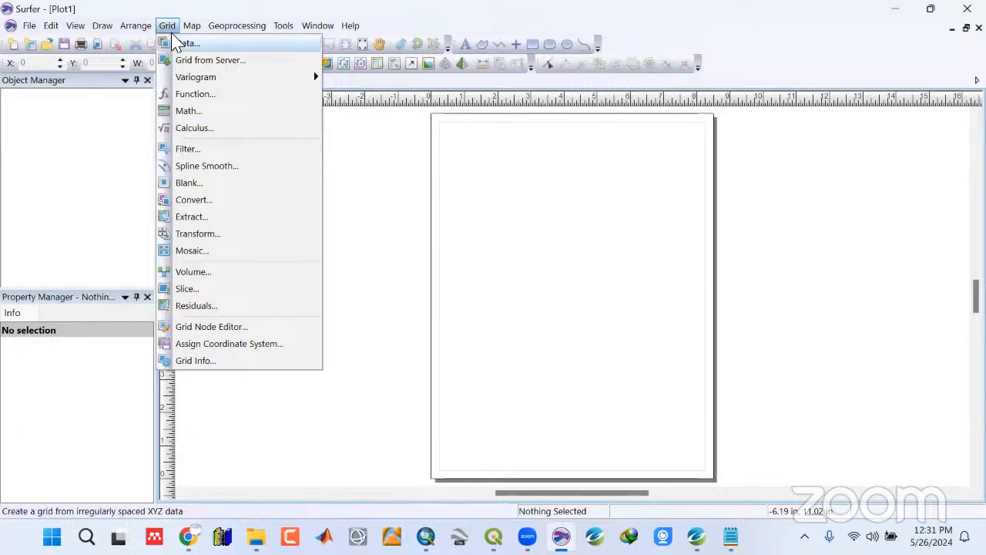
{"action": "left_click", "coordinate": [177, 43]}
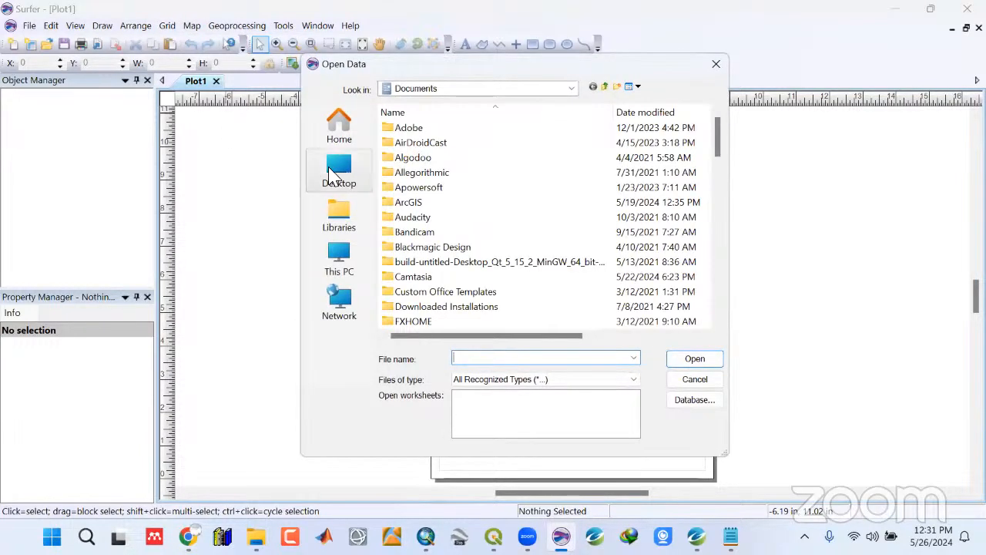
{"action": "left_click", "coordinate": [339, 171]}
{"action": "scroll", "coordinate": [455, 258], "scroll_direction": "down", "scroll_amount": 5}
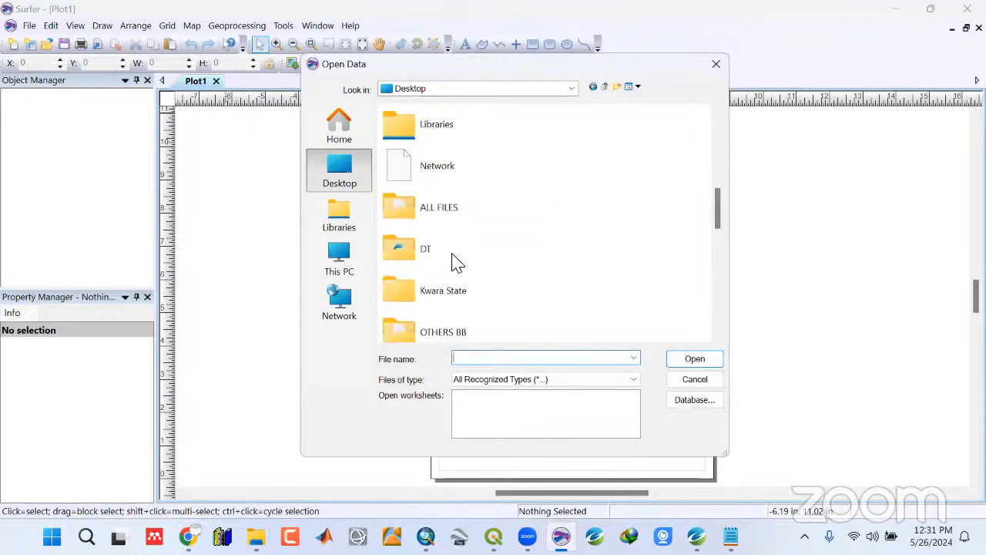
{"action": "double_click", "coordinate": [451, 196]}
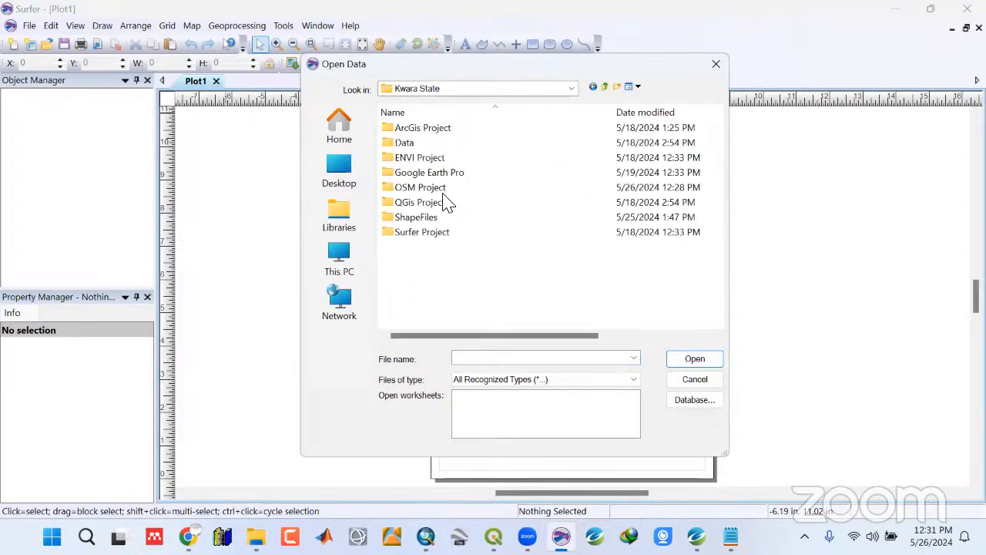
{"action": "double_click", "coordinate": [421, 191]}
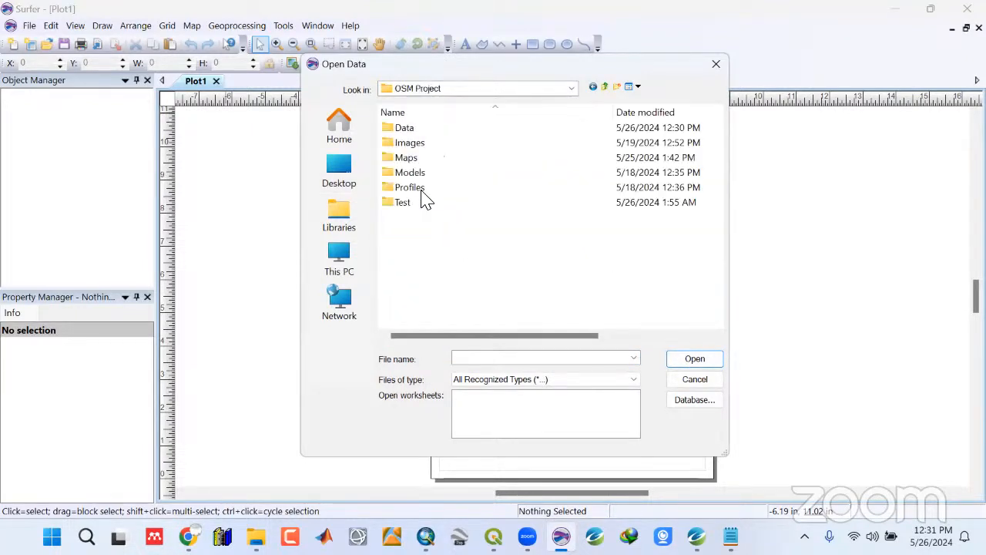
{"action": "double_click", "coordinate": [403, 129]}
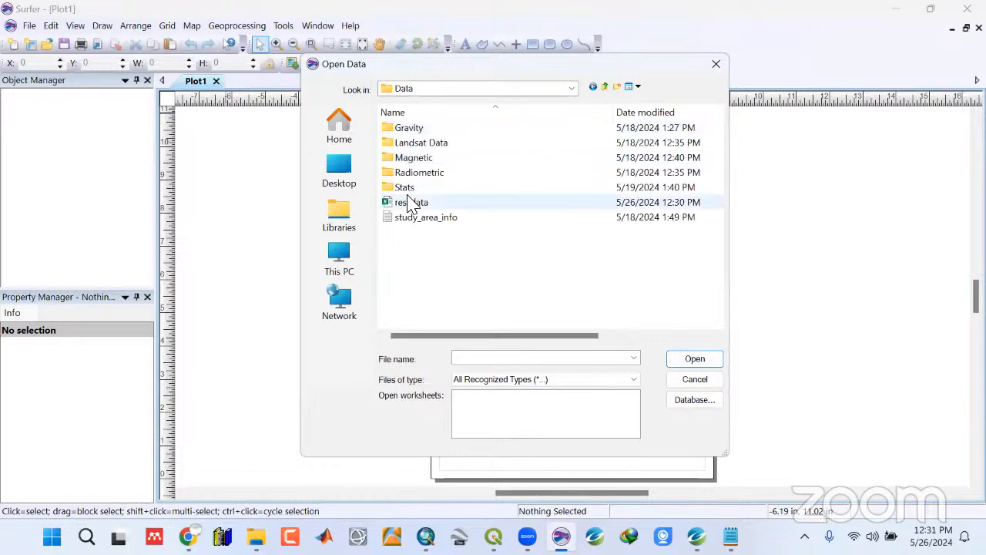
{"action": "left_click", "coordinate": [408, 202]}
{"action": "left_click", "coordinate": [683, 359]}
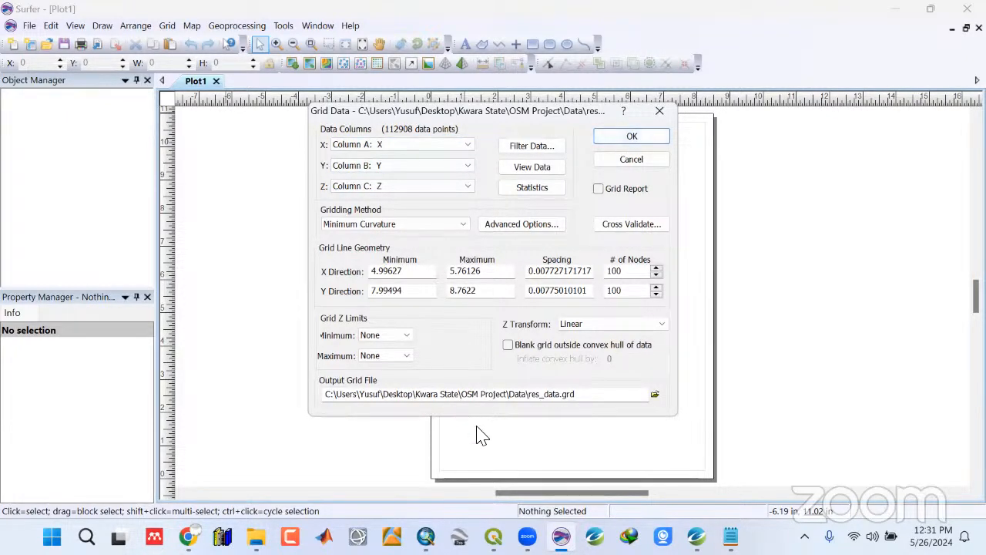
Create the grid with the Minimum Curvature method, using res_data.grd in the Data folder as the output file
{"action": "left_click", "coordinate": [533, 393]}
{"action": "left_click_drag", "start_coordinate": [537, 395], "coordinate": [598, 393]}
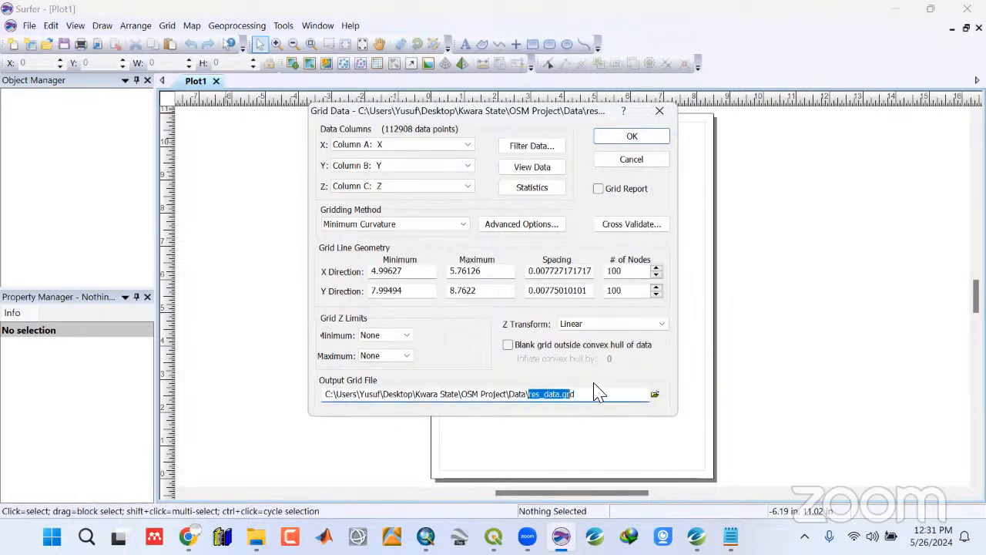
{"action": "left_click", "coordinate": [628, 139]}
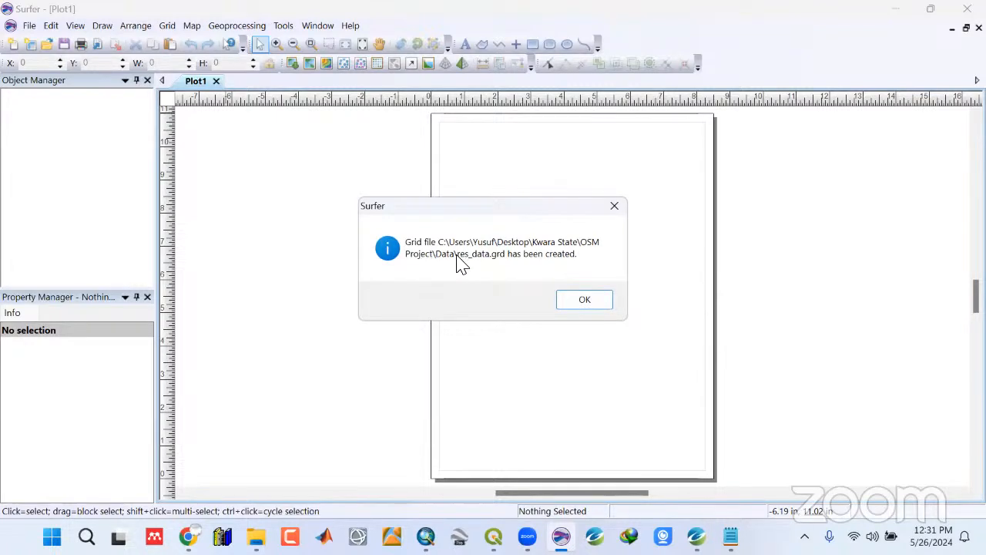
{"action": "left_click", "coordinate": [579, 301]}
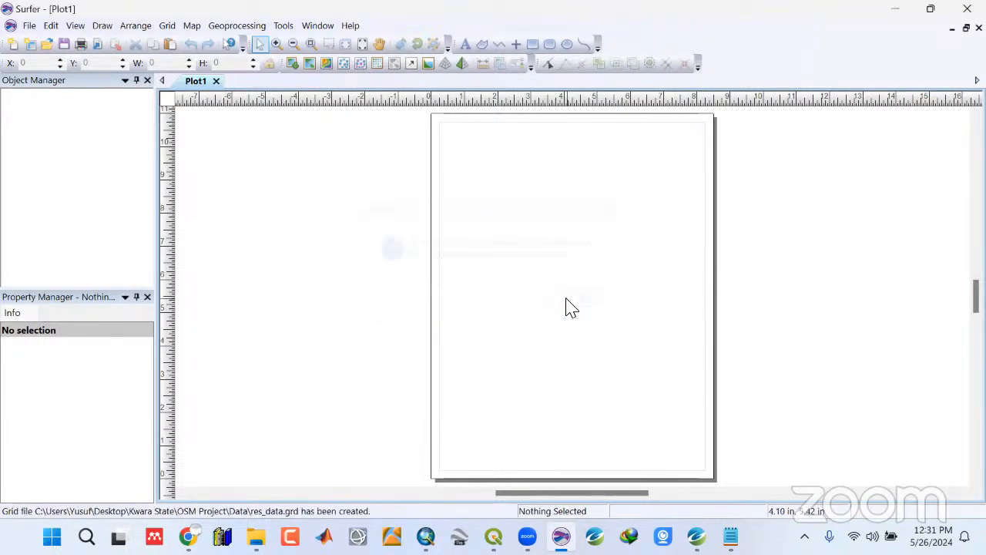
Create a new contour map from the res_data grid in the Data folder
{"action": "left_click", "coordinate": [190, 28]}
{"action": "mouse_move", "coordinate": [206, 46]}
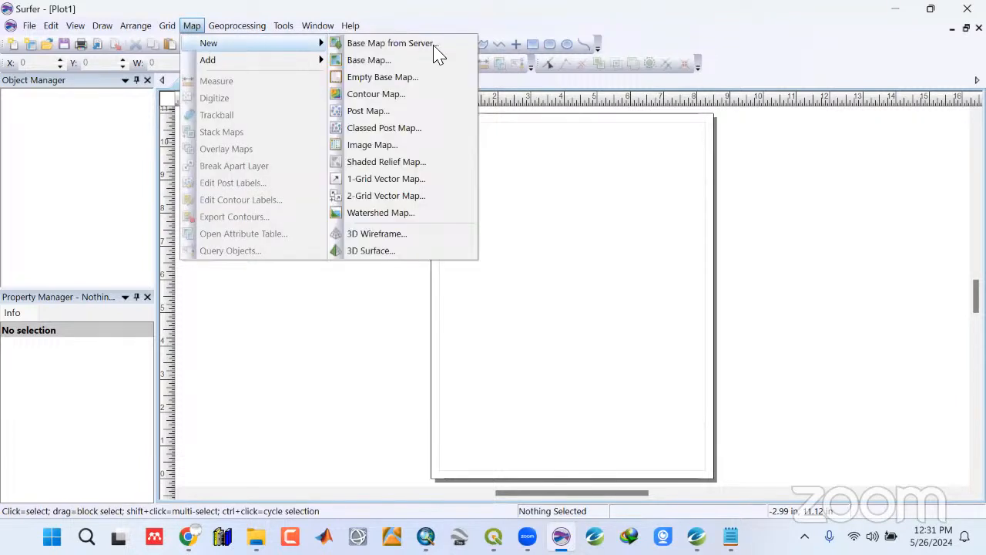
{"action": "left_click", "coordinate": [398, 94]}
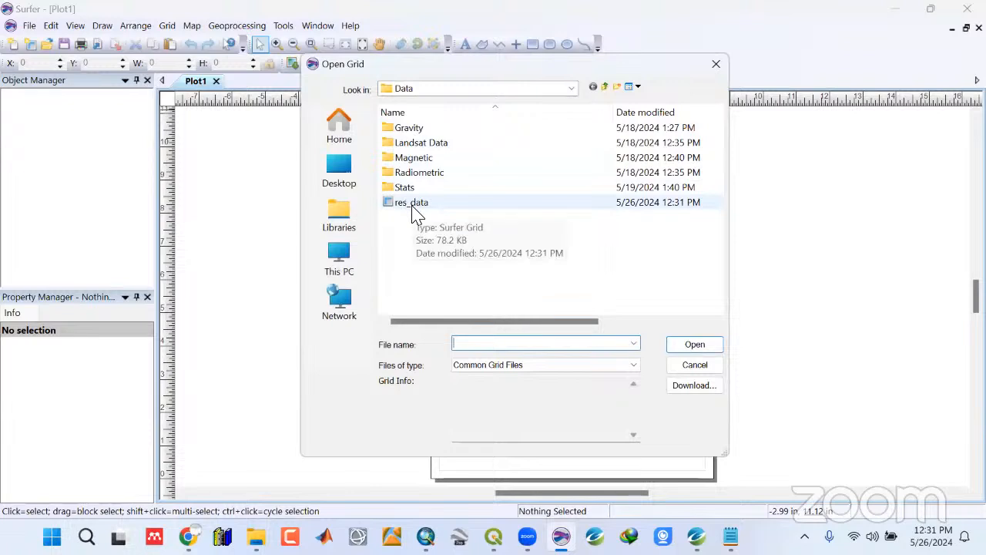
{"action": "left_click", "coordinate": [413, 204]}
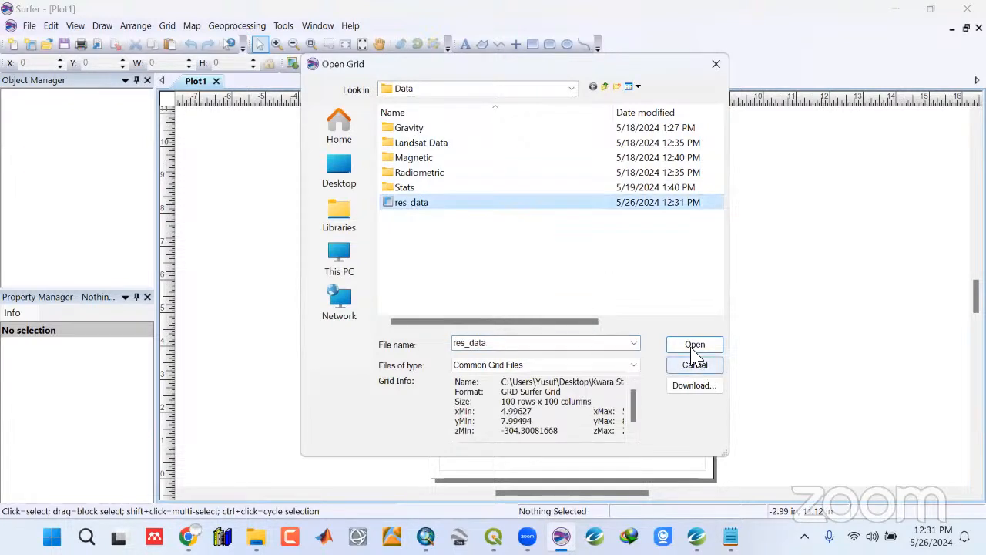
{"action": "left_click", "coordinate": [693, 346]}
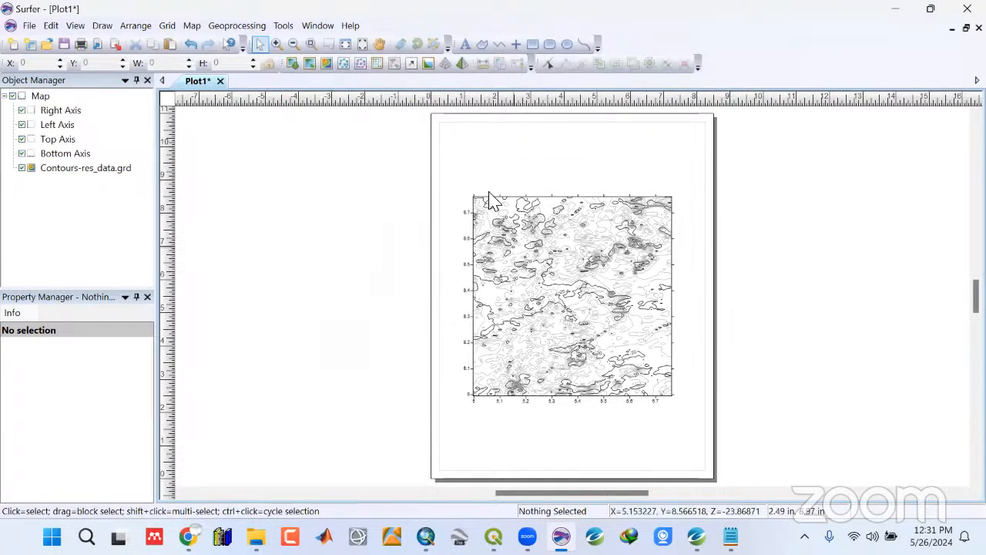
Save the contour plot as res_plot, a Surfer document in the Kwara State > Surfer Project folder
{"action": "left_click", "coordinate": [87, 169]}
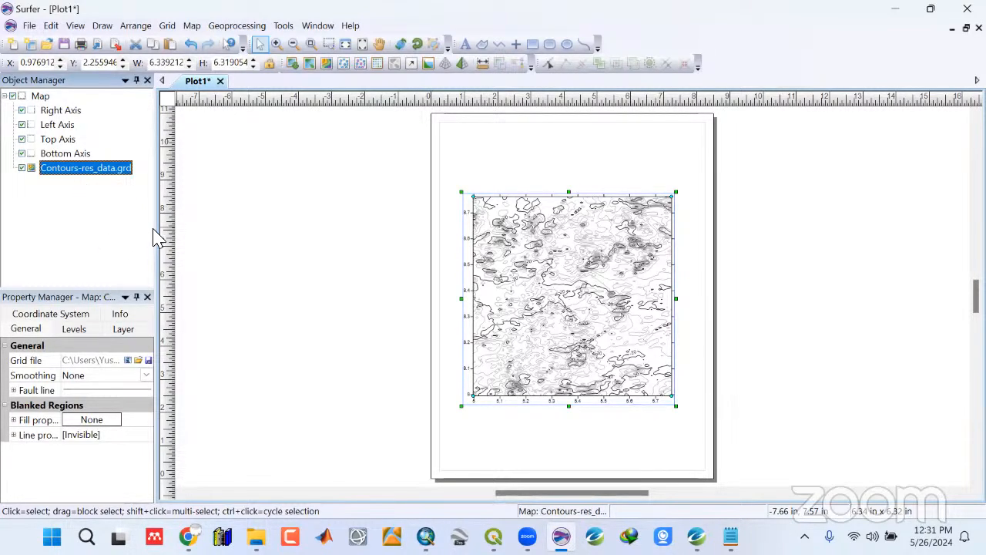
{"action": "left_click_drag", "start_coordinate": [153, 230], "coordinate": [149, 228]}
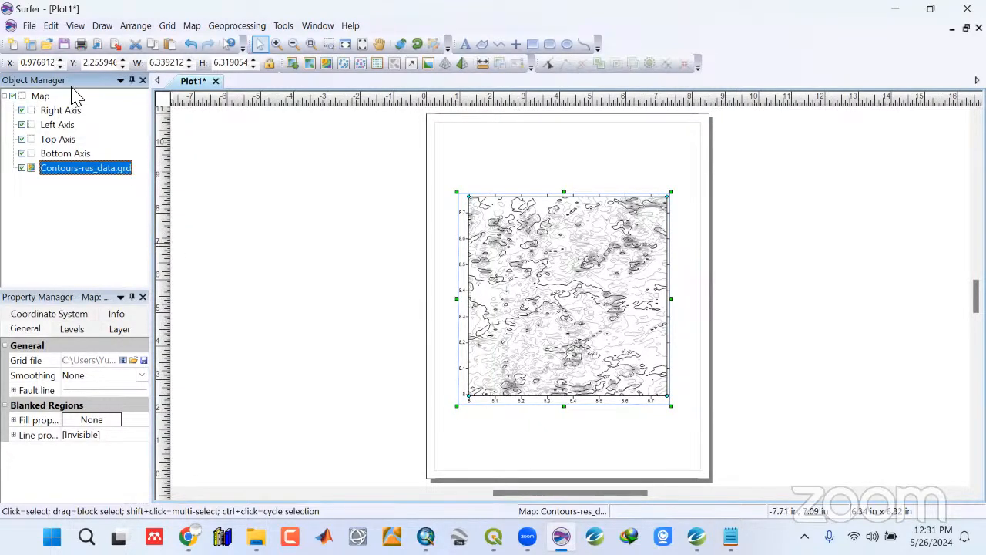
{"action": "left_click", "coordinate": [65, 44]}
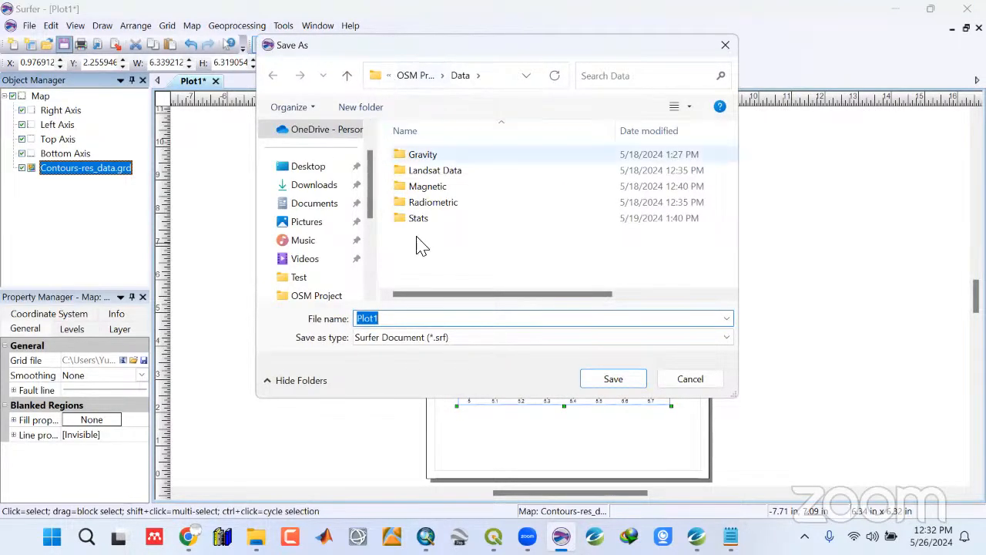
{"action": "left_click", "coordinate": [347, 76]}
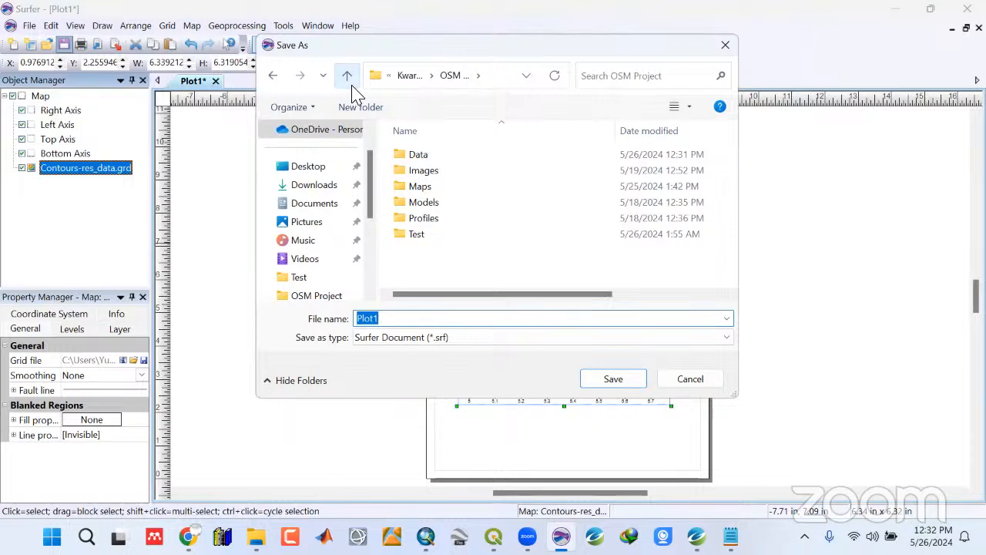
{"action": "left_click", "coordinate": [347, 76]}
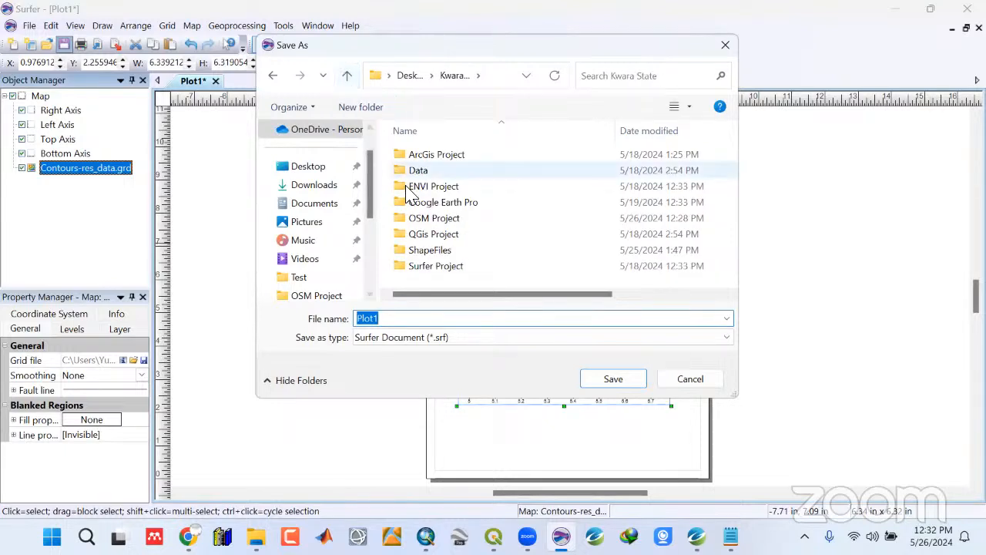
{"action": "double_click", "coordinate": [432, 266]}
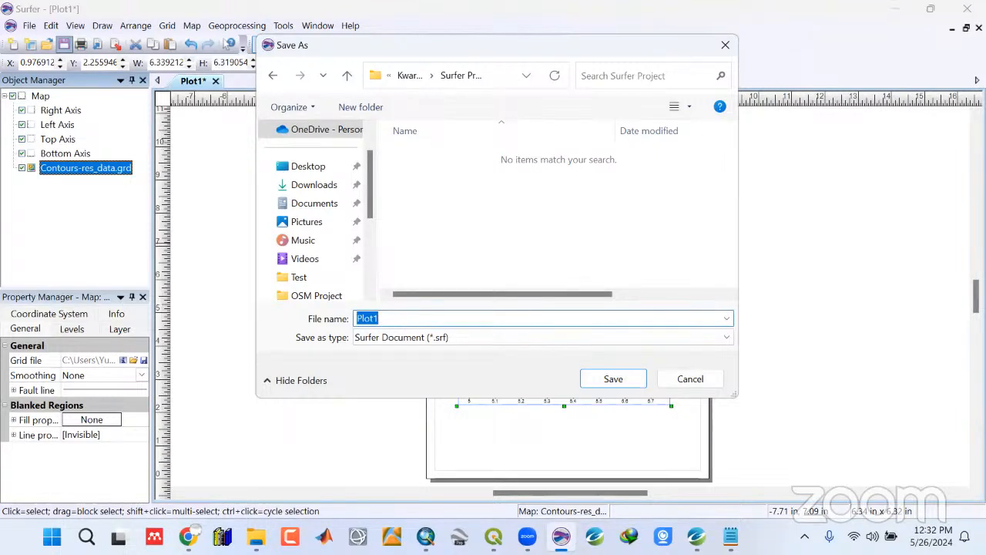
{"action": "type", "text": "res_p"}
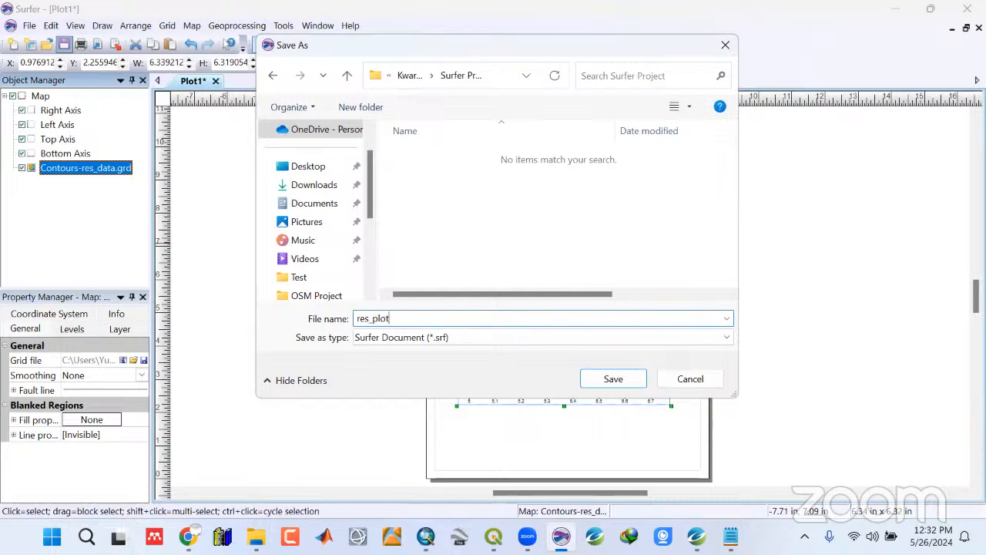
{"action": "left_click", "coordinate": [624, 381]}
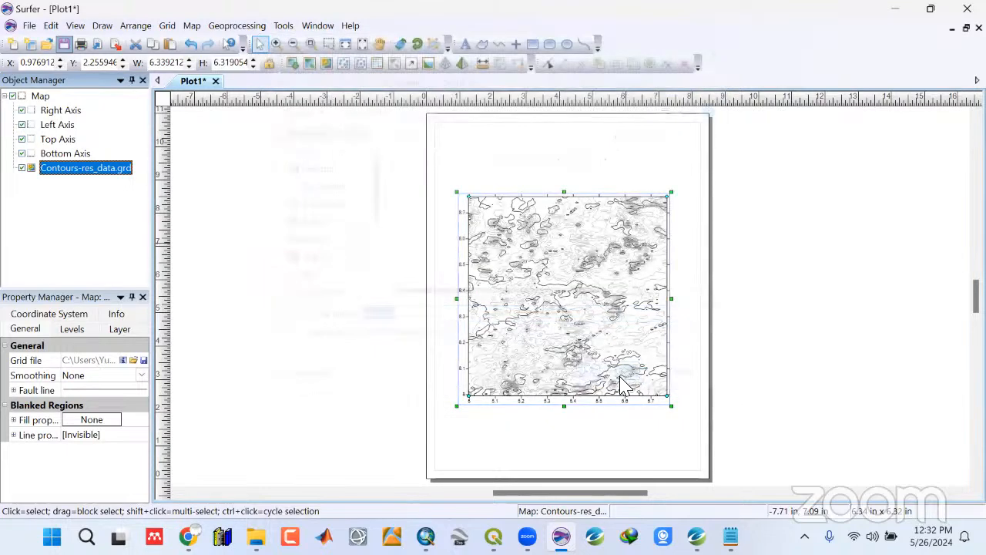
Open the level settings of the res_data contour layer and try the filled contours option
{"action": "left_click", "coordinate": [69, 331]}
{"action": "left_click", "coordinate": [82, 420]}
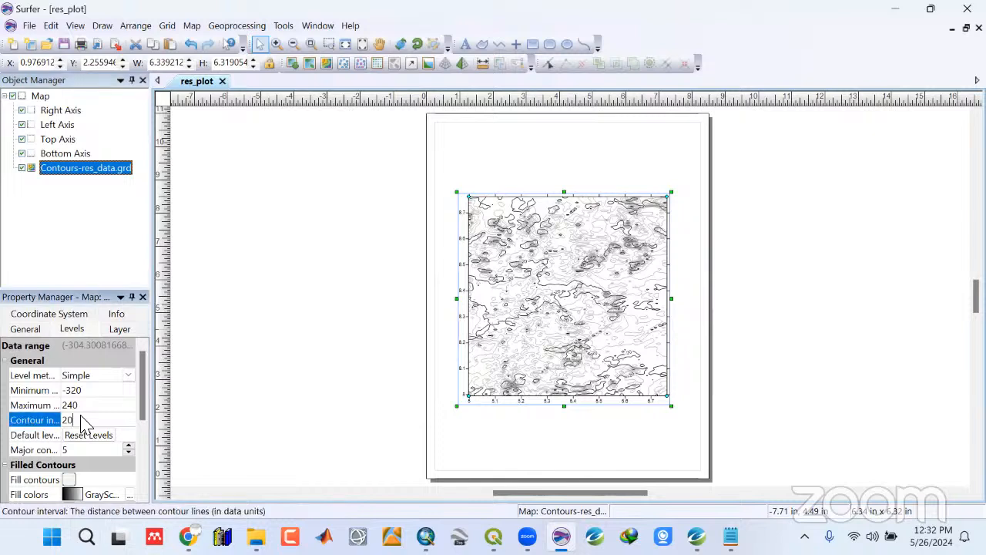
{"action": "left_click", "coordinate": [69, 479]}
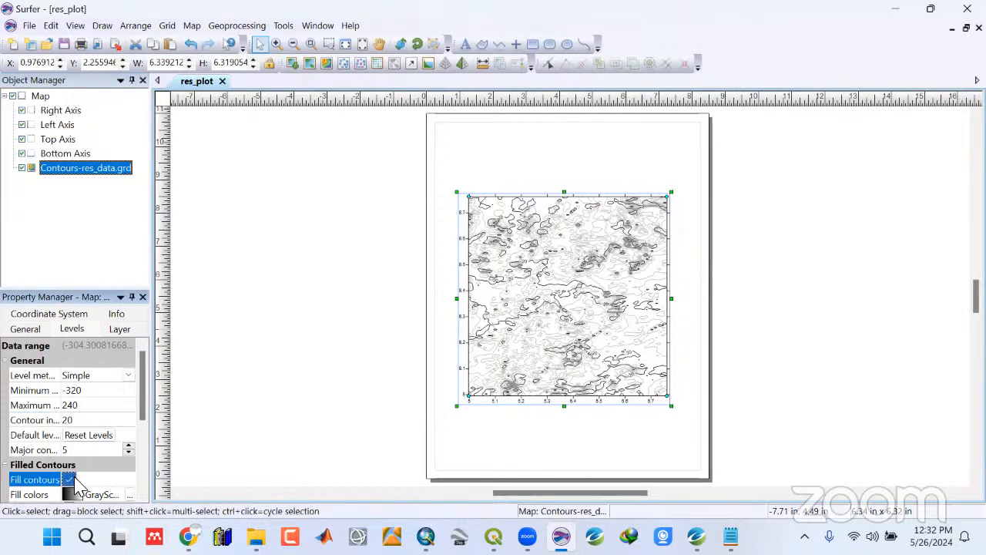
{"action": "left_click", "coordinate": [70, 479]}
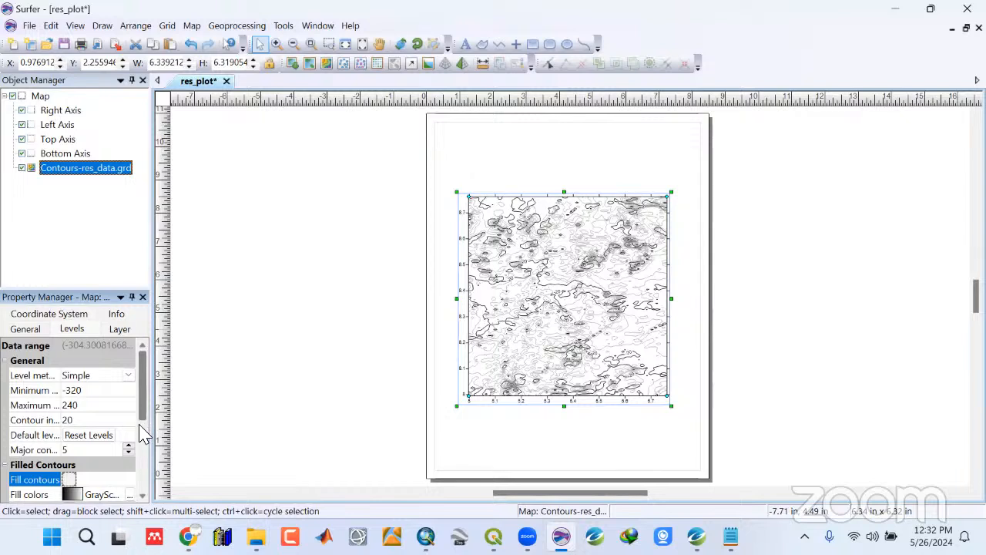
Try the show-labels options for the major and minor contours of the res_data contour layer
{"action": "scroll", "coordinate": [145, 426], "scroll_direction": "down", "scroll_amount": 1}
{"action": "scroll", "coordinate": [145, 426], "scroll_direction": "up", "scroll_amount": 1}
{"action": "scroll", "coordinate": [143, 426], "scroll_direction": "down", "scroll_amount": 1}
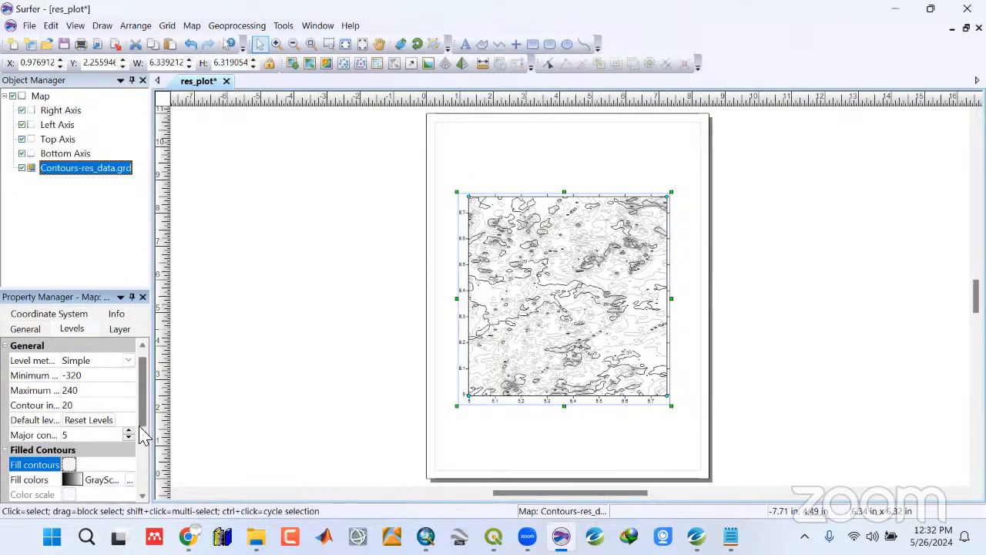
{"action": "scroll", "coordinate": [141, 435], "scroll_direction": "down", "scroll_amount": 2}
{"action": "scroll", "coordinate": [143, 441], "scroll_direction": "up", "scroll_amount": 1}
{"action": "scroll", "coordinate": [139, 450], "scroll_direction": "down", "scroll_amount": 5}
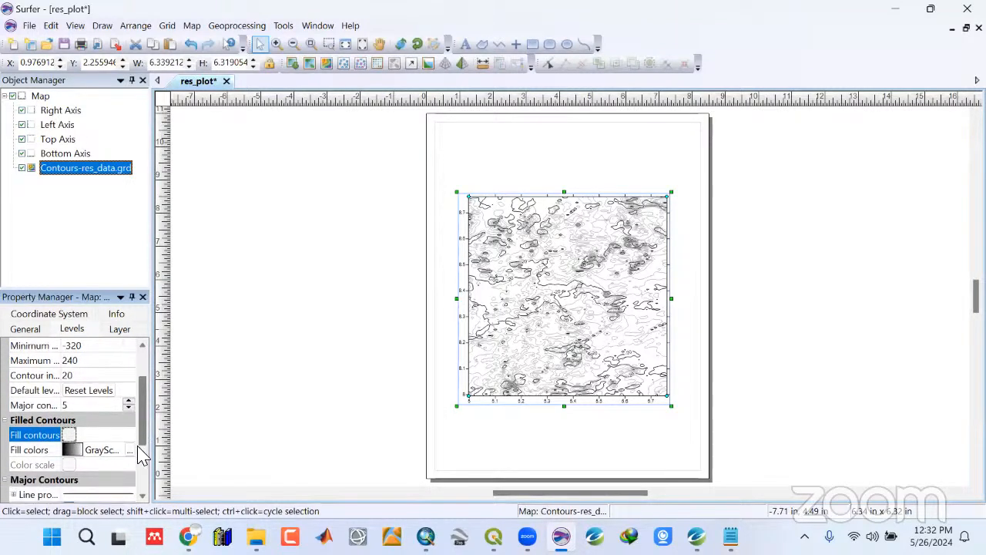
{"action": "left_click", "coordinate": [69, 450]}
{"action": "left_click", "coordinate": [69, 450]}
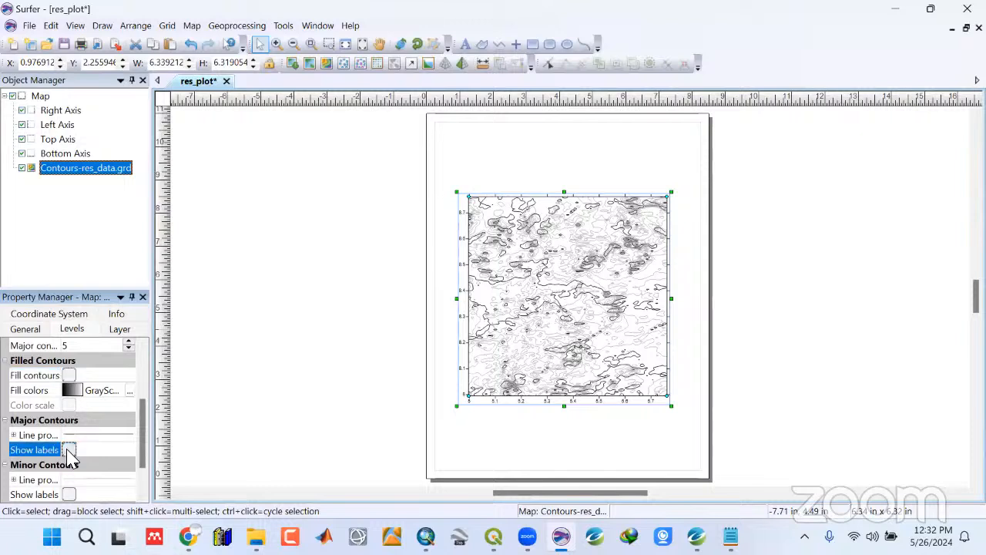
{"action": "left_click_drag", "start_coordinate": [143, 433], "coordinate": [143, 383]}
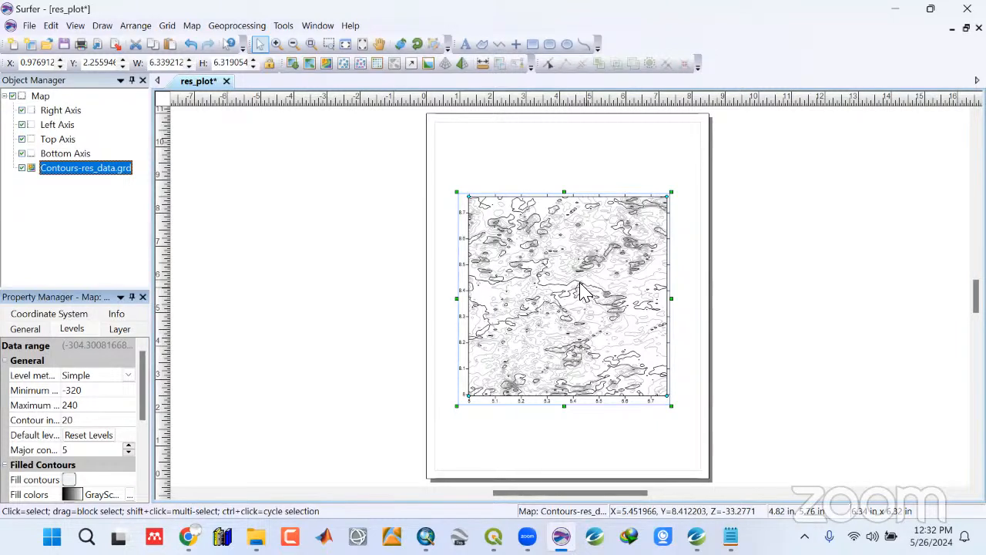
{"action": "scroll", "coordinate": [141, 478], "scroll_direction": "down", "scroll_amount": 2}
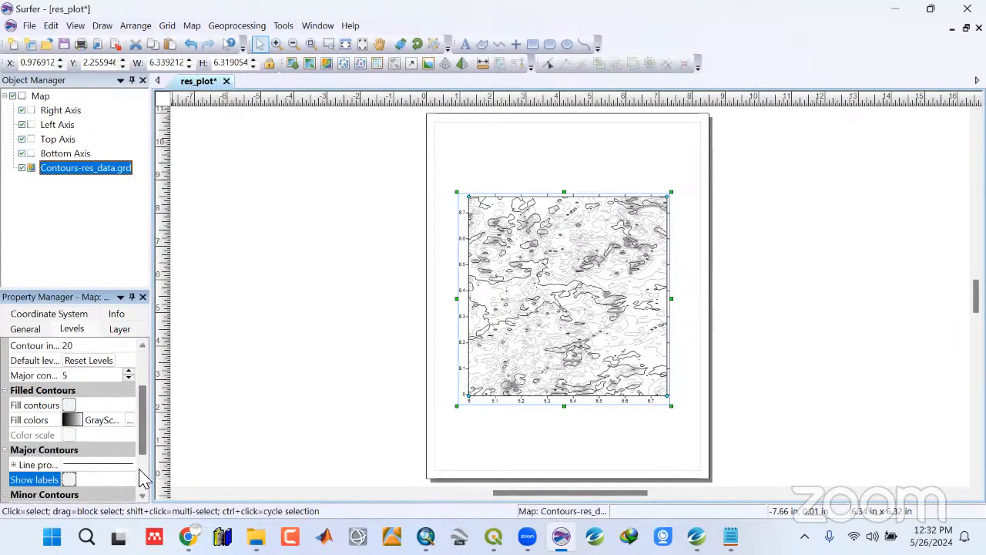
{"action": "scroll", "coordinate": [141, 478], "scroll_direction": "down", "scroll_amount": 1}
{"action": "left_click", "coordinate": [70, 435]}
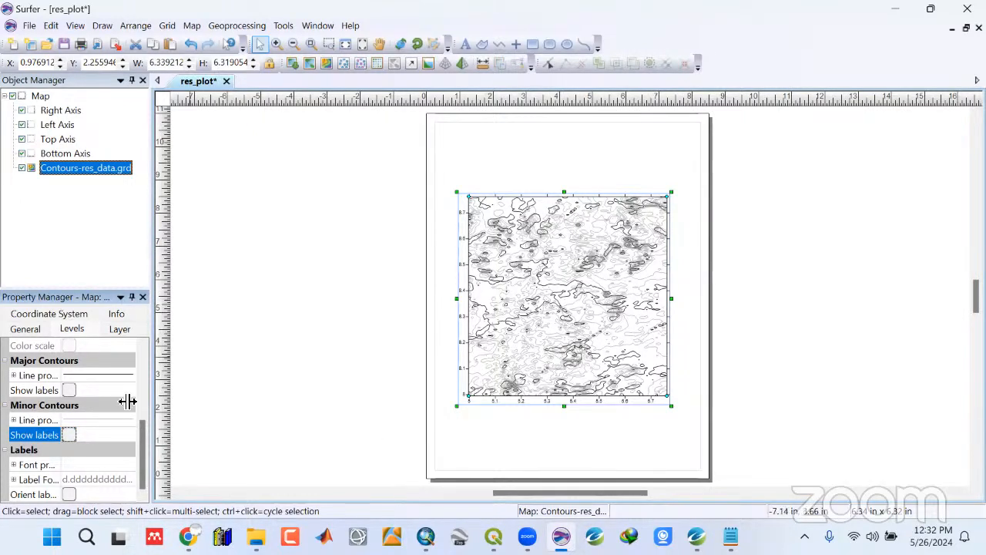
{"action": "left_click_drag", "start_coordinate": [142, 428], "coordinate": [147, 302]}
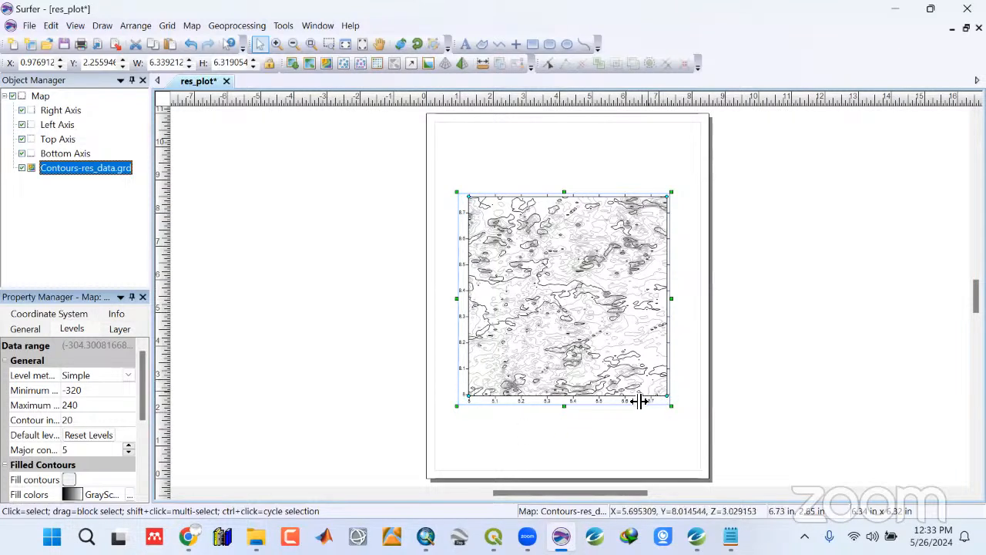
Hide the bottom, top, left and right axes, keeping the res_data contour layer displayed, and save the plot
{"action": "left_click", "coordinate": [22, 153]}
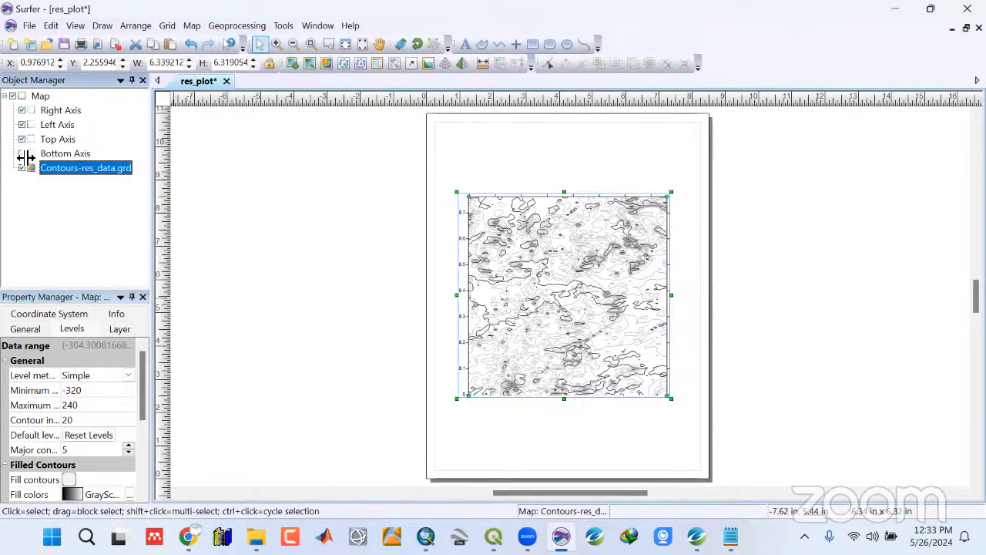
{"action": "left_click", "coordinate": [23, 138]}
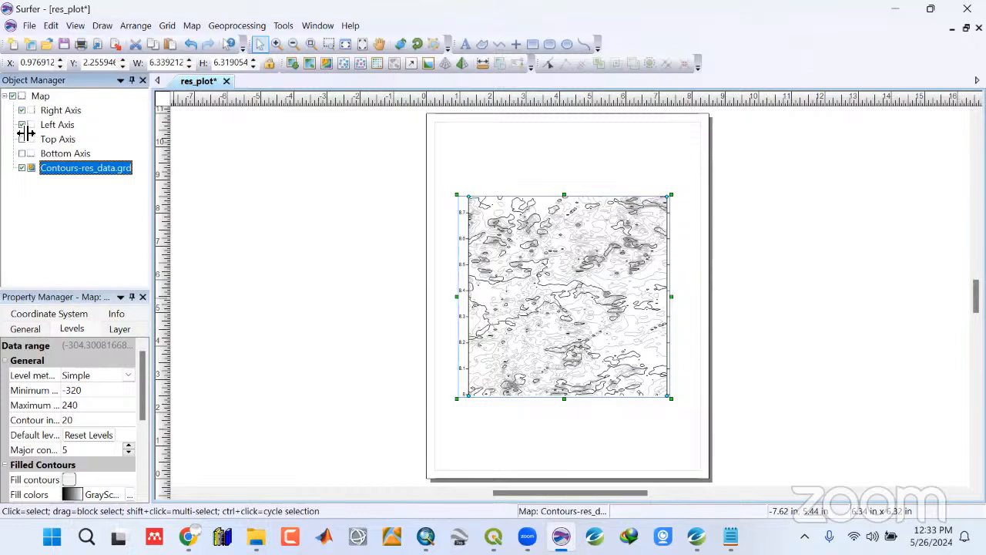
{"action": "left_click", "coordinate": [22, 125]}
{"action": "left_click", "coordinate": [22, 110]}
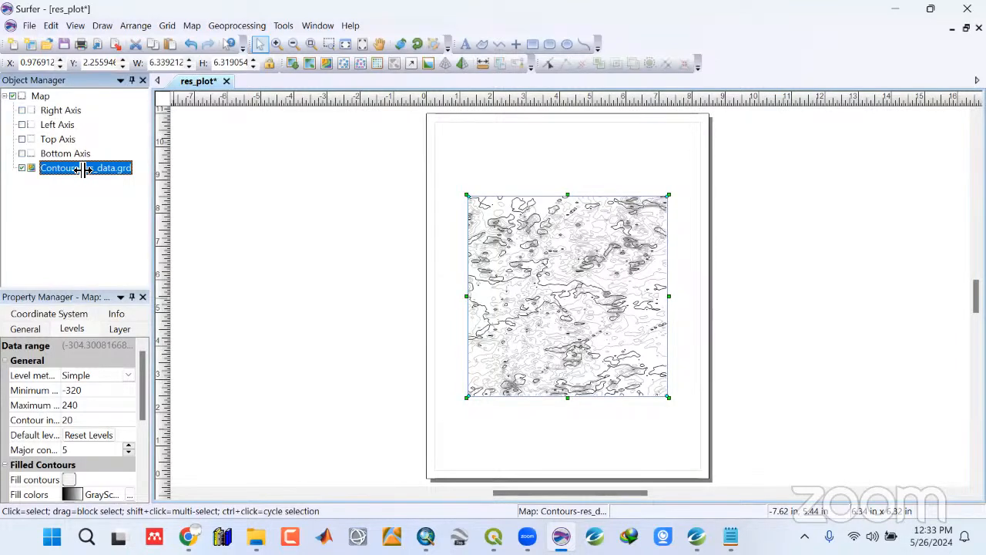
{"action": "left_click", "coordinate": [22, 168]}
{"action": "left_click", "coordinate": [22, 168]}
{"action": "left_click", "coordinate": [23, 168]}
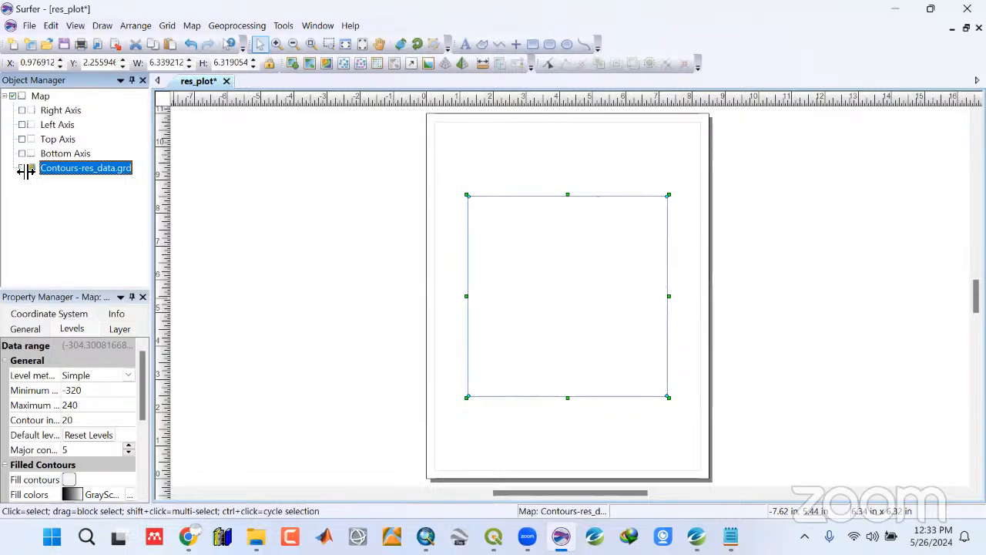
{"action": "left_click", "coordinate": [22, 168]}
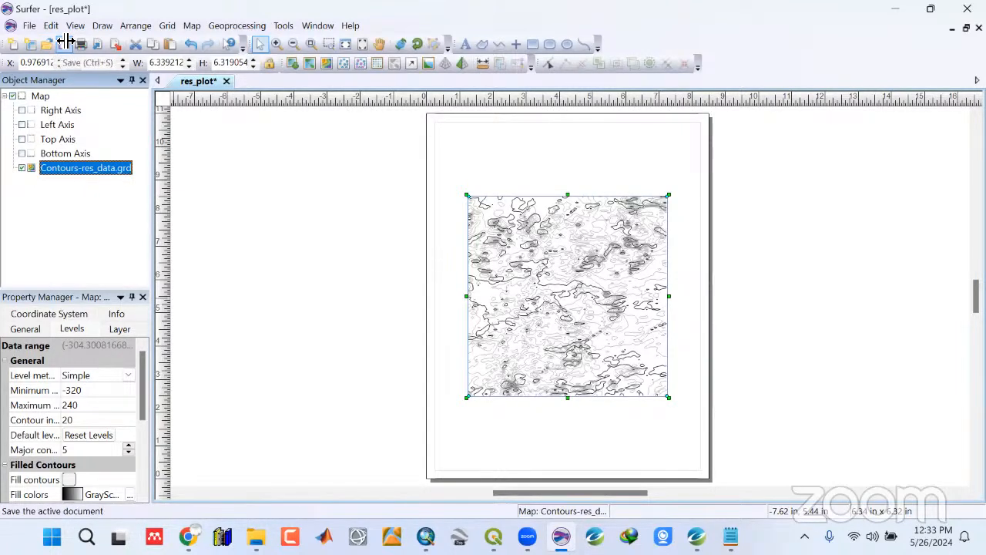
{"action": "left_click", "coordinate": [66, 42]}
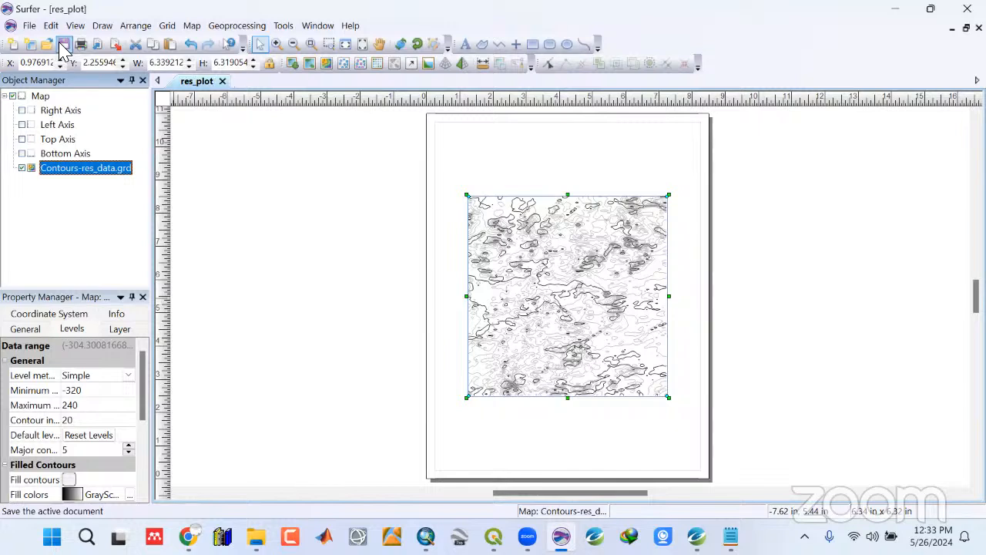
Try a contour interval of 40 on the res_data contours, then set it back to 20
{"action": "left_click", "coordinate": [83, 420]}
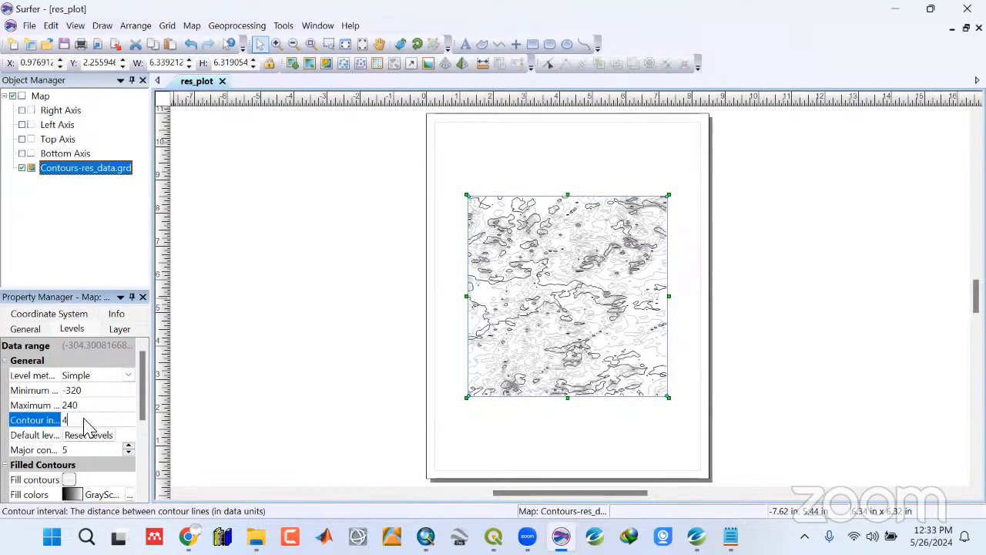
{"action": "type", "text": "40"}
{"action": "key", "text": "Return"}
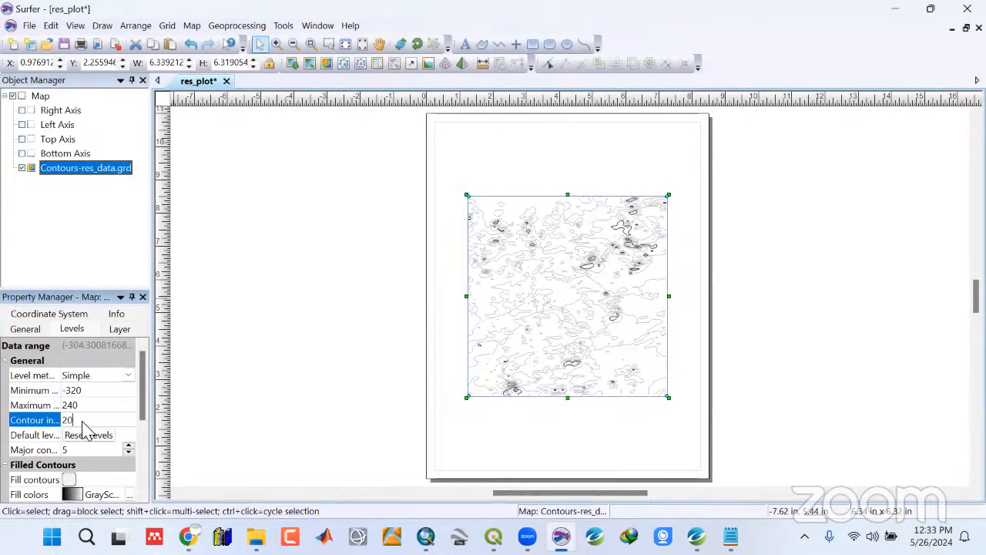
{"action": "type", "text": "20"}
{"action": "key", "text": "Return"}
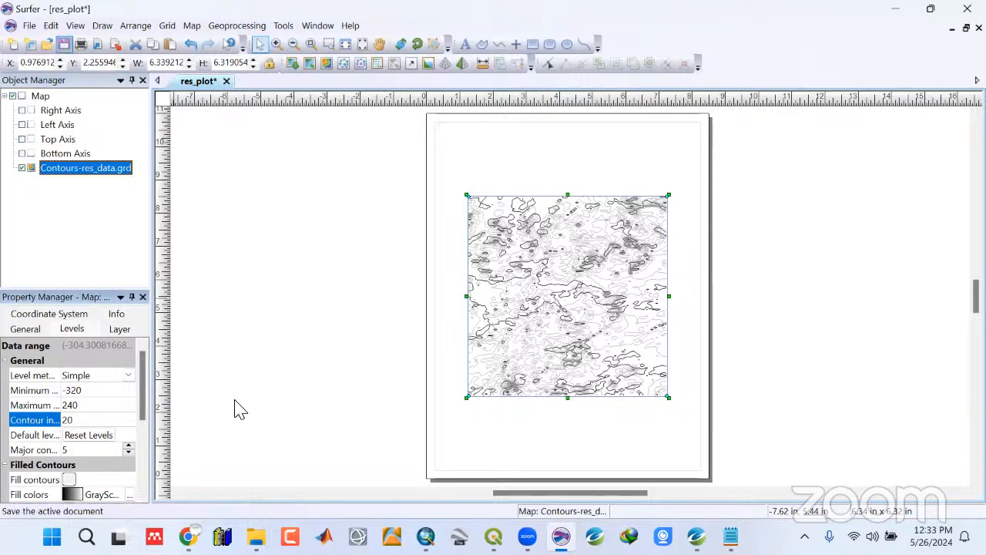
Save the plot and check the live chat on the YouTube stream page before returning to Surfer
{"action": "key", "text": "ctrl+s"}
{"action": "left_click", "coordinate": [187, 536]}
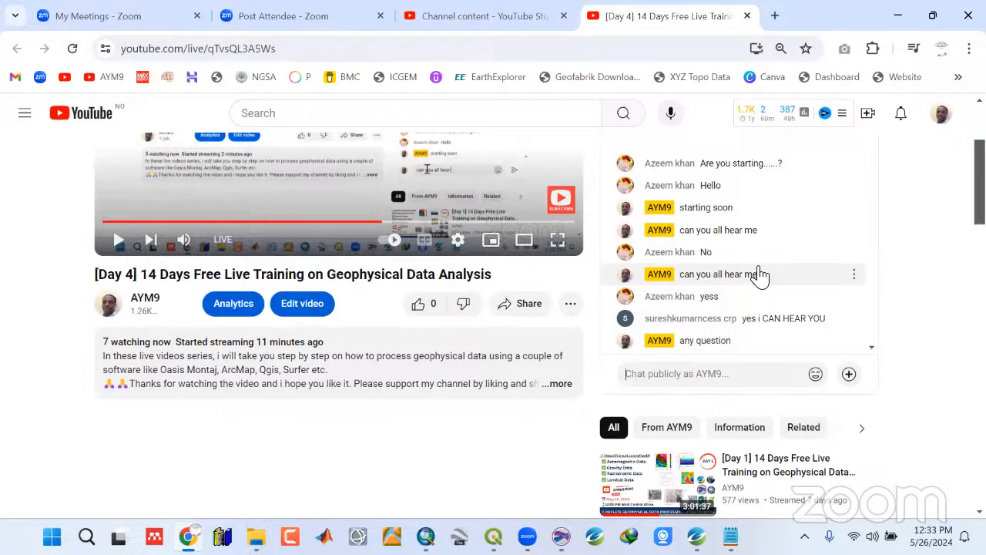
{"action": "left_click", "coordinate": [896, 15]}
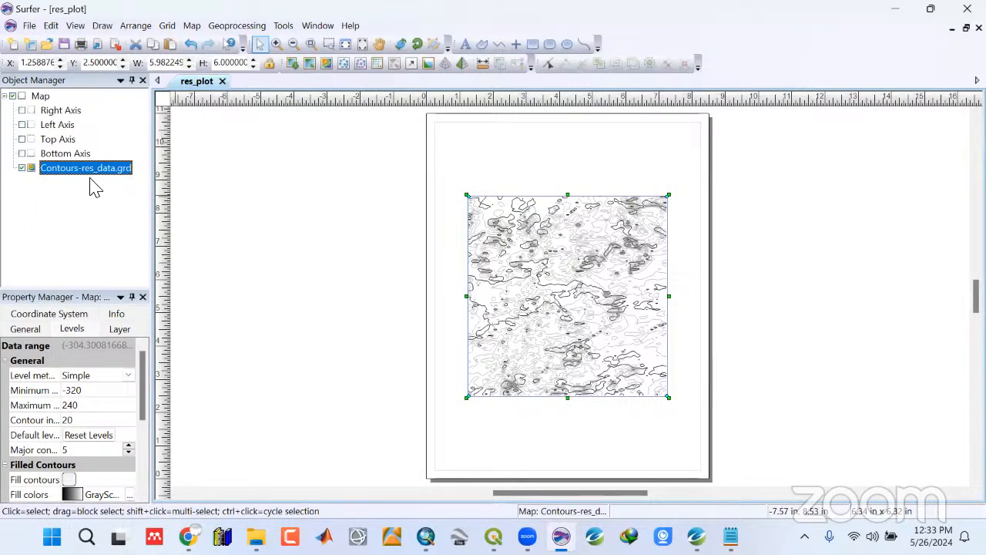
Export the contour map as an ESRI Shapefile (*.shp) named res_plot into the Kwara State ShapeFiles folder, accepting the export options
{"action": "left_click", "coordinate": [30, 31]}
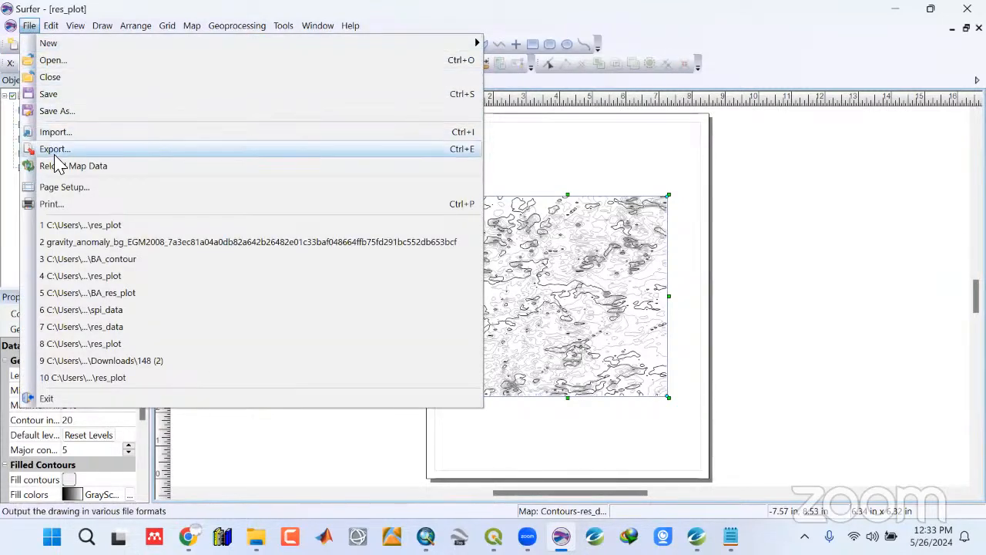
{"action": "left_click", "coordinate": [55, 149]}
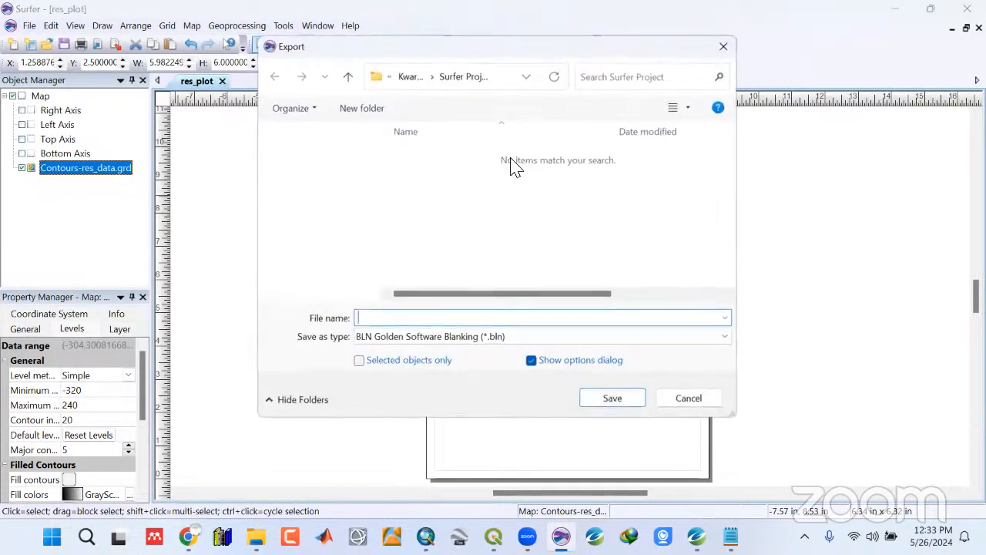
{"action": "left_click", "coordinate": [347, 74]}
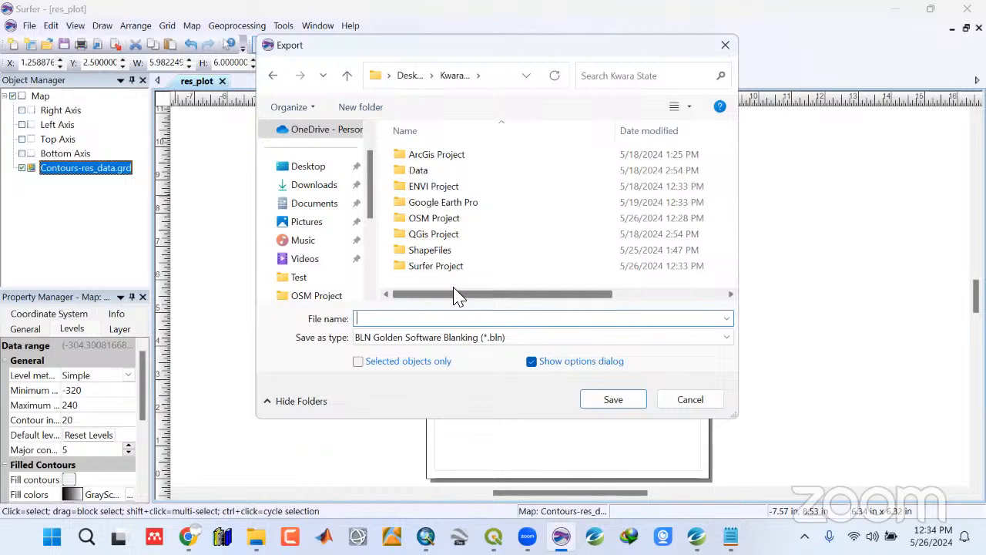
{"action": "double_click", "coordinate": [431, 251]}
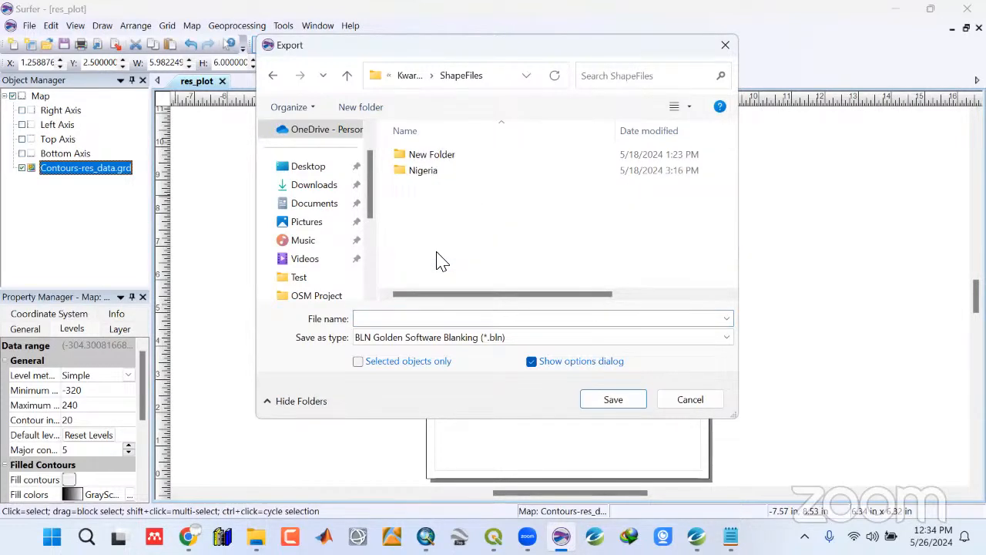
{"action": "left_click", "coordinate": [436, 318]}
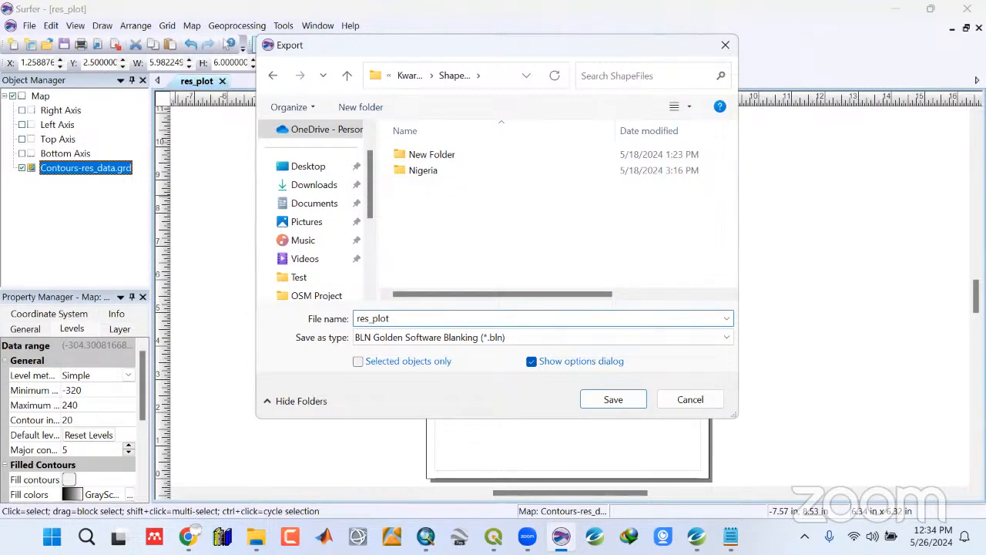
{"action": "left_click", "coordinate": [399, 344]}
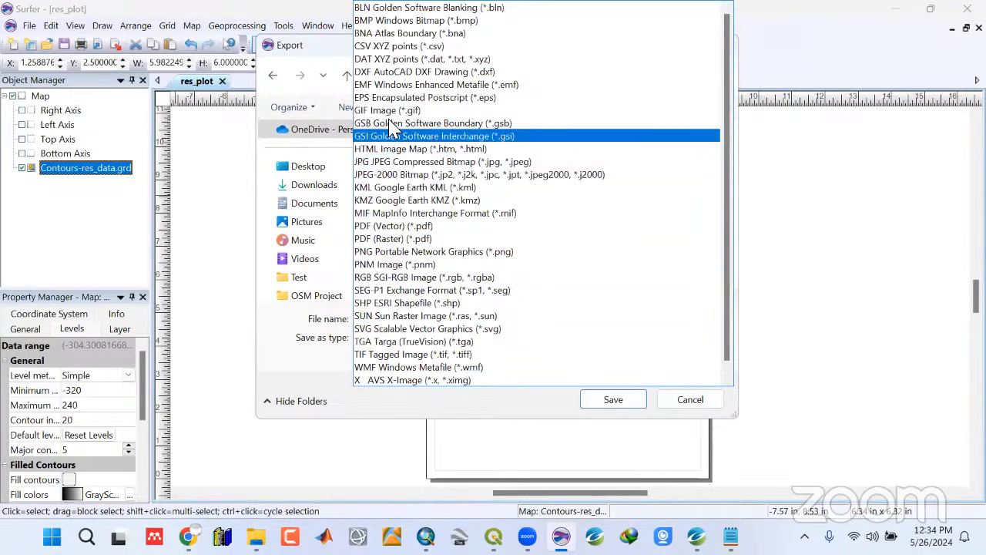
{"action": "left_click", "coordinate": [392, 304]}
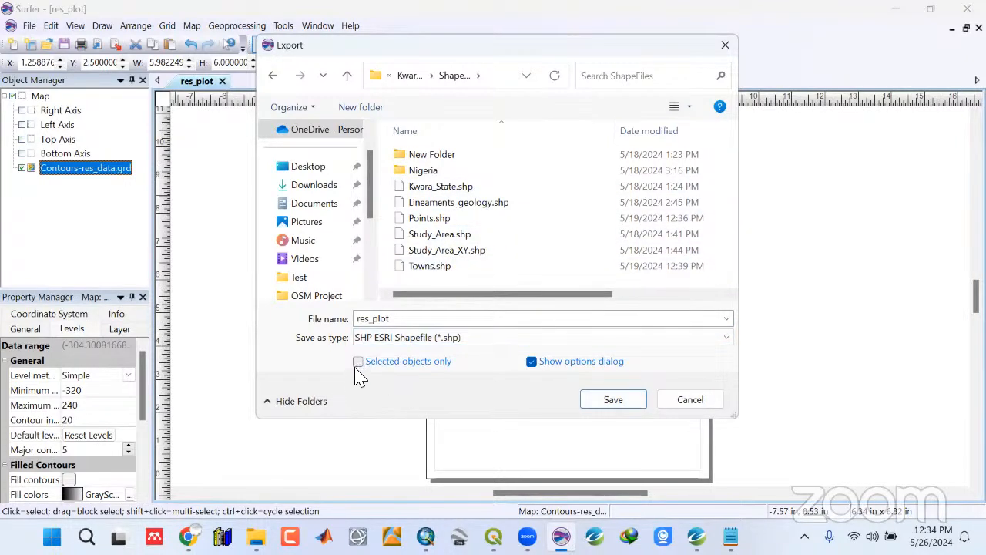
{"action": "left_click", "coordinate": [621, 403]}
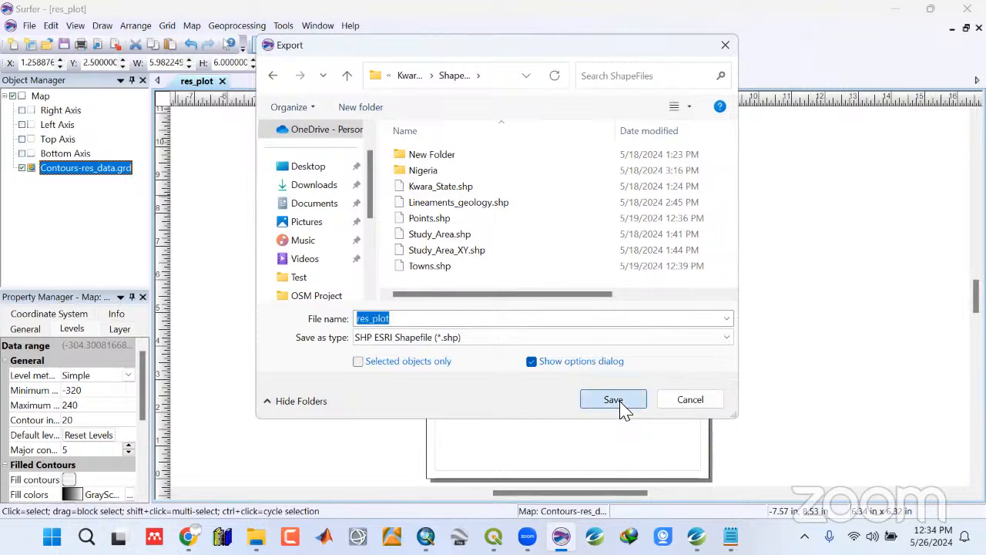
{"action": "left_click", "coordinate": [539, 373]}
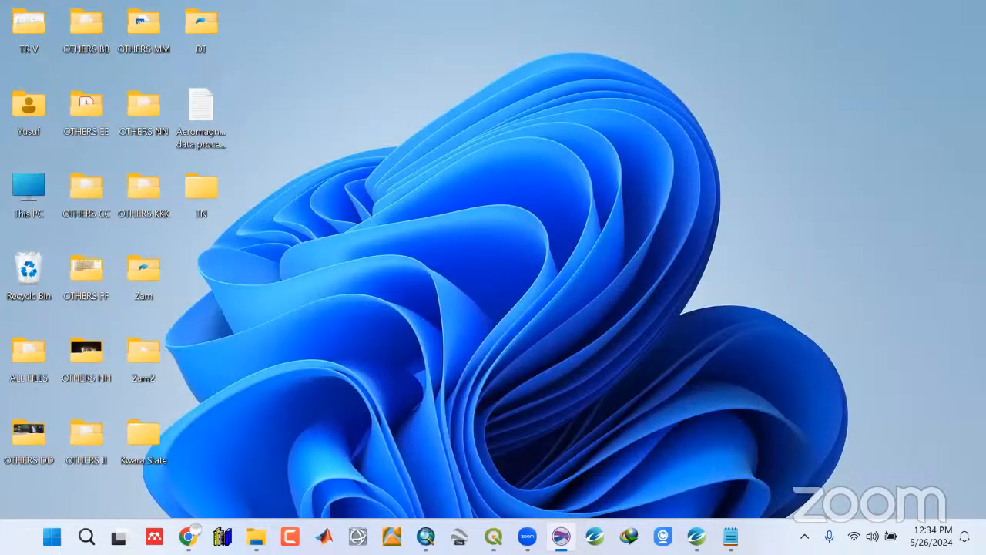
Check the live chat on the YouTube stream page for viewer questions, then minimise the browser
{"action": "left_click", "coordinate": [188, 536]}
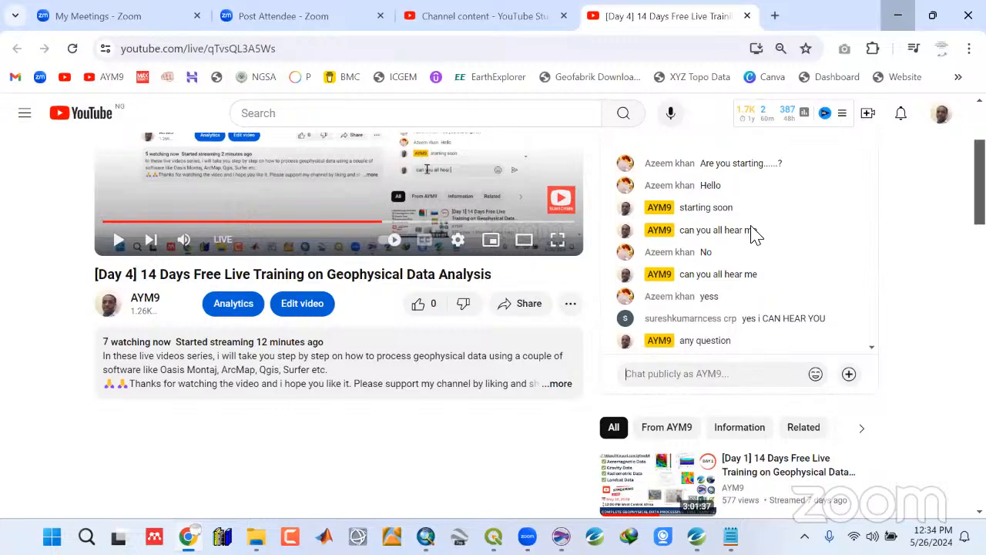
{"action": "left_click", "coordinate": [897, 15]}
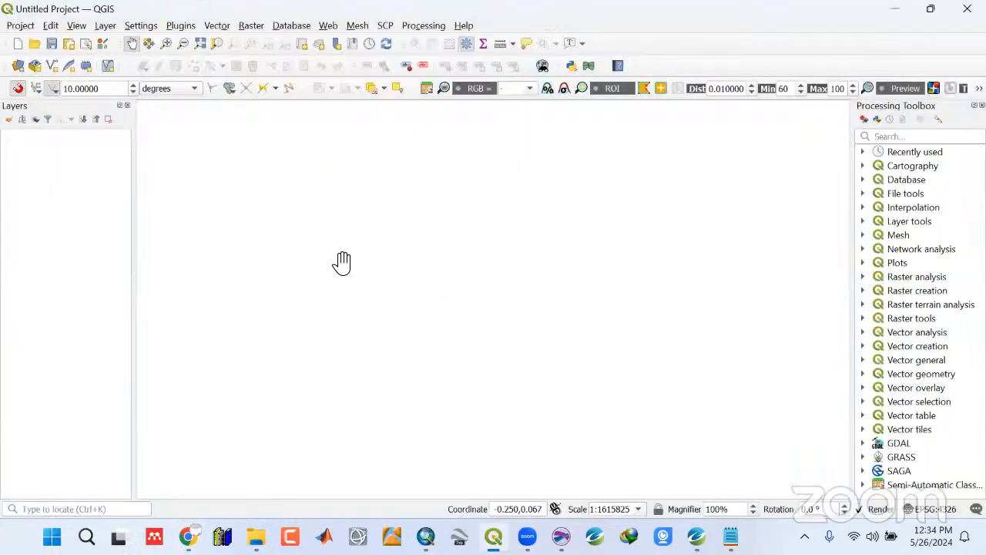
In QGIS, start adding a vector layer from file and browse to the ShapeFiles folder of the Kwara State project
{"action": "left_click", "coordinate": [100, 27]}
{"action": "left_click", "coordinate": [123, 43]}
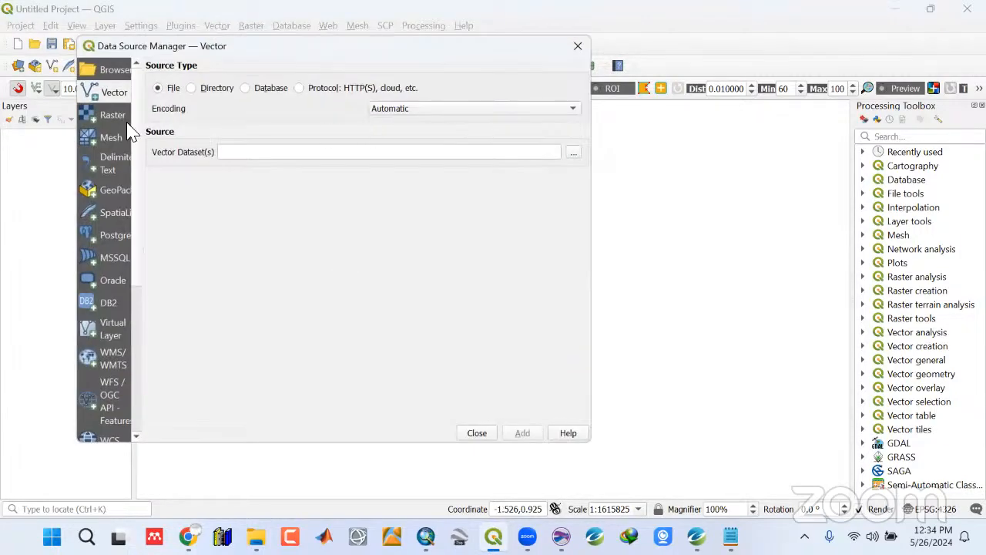
{"action": "left_click", "coordinate": [576, 154]}
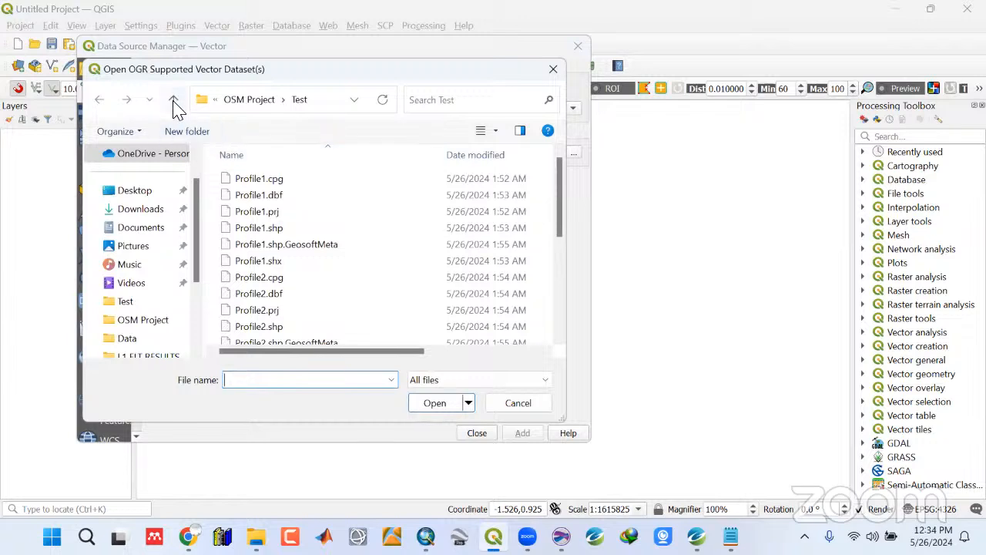
{"action": "left_click", "coordinate": [173, 102]}
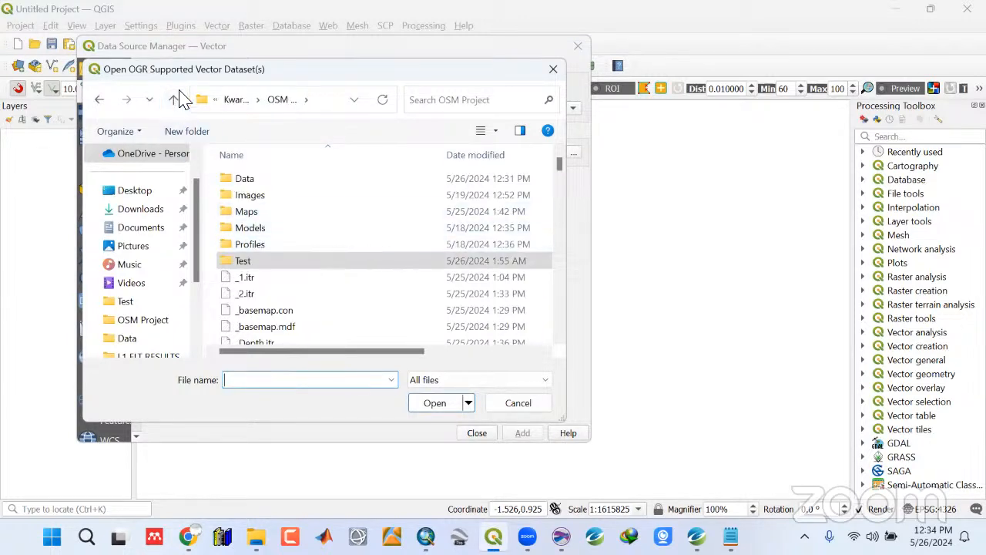
{"action": "left_click", "coordinate": [174, 100]}
{"action": "left_click", "coordinate": [269, 280]}
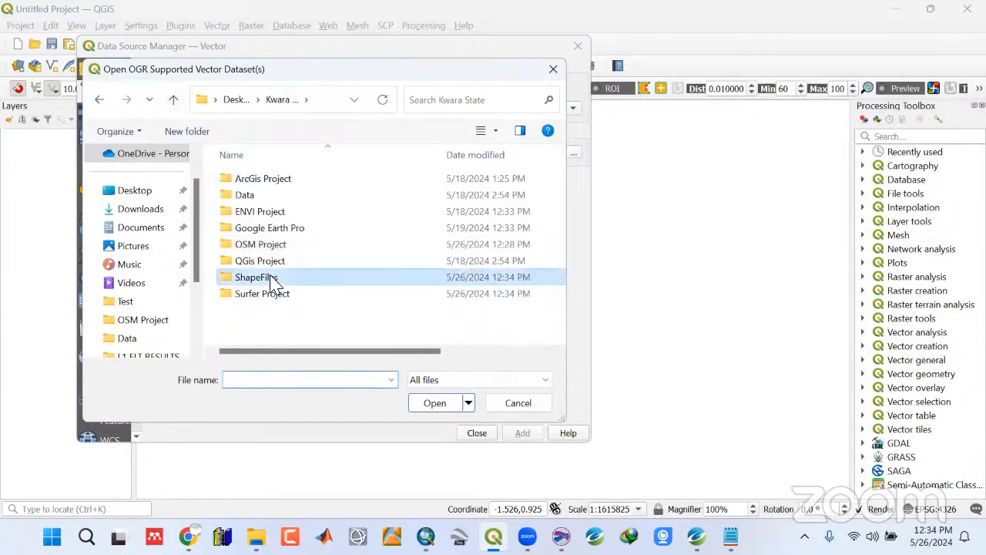
{"action": "double_click", "coordinate": [270, 279]}
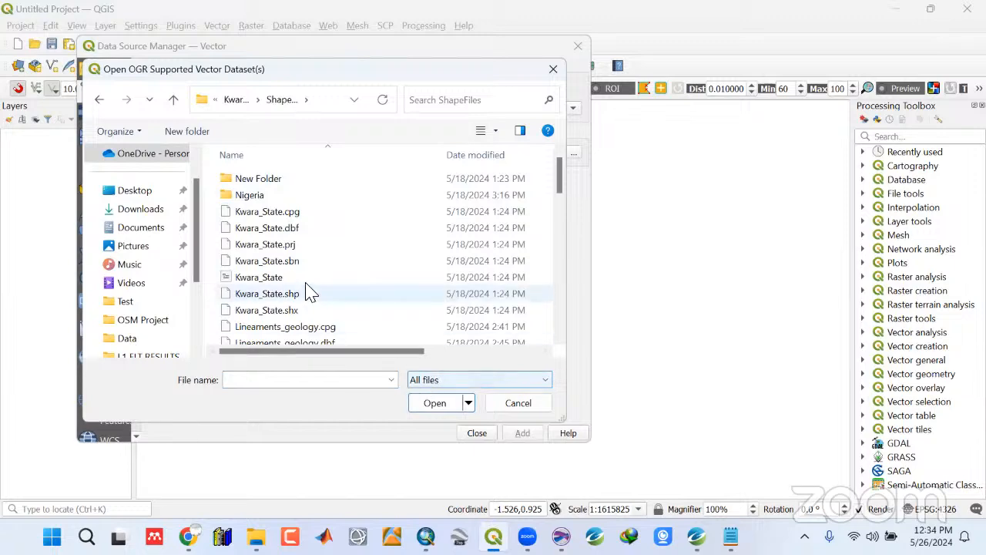
Filter the dataset list to ESRI Shapefiles and add res_plot.shp to the project as a vector layer
{"action": "scroll", "coordinate": [308, 291], "scroll_direction": "down", "scroll_amount": 3}
{"action": "left_click", "coordinate": [438, 382]}
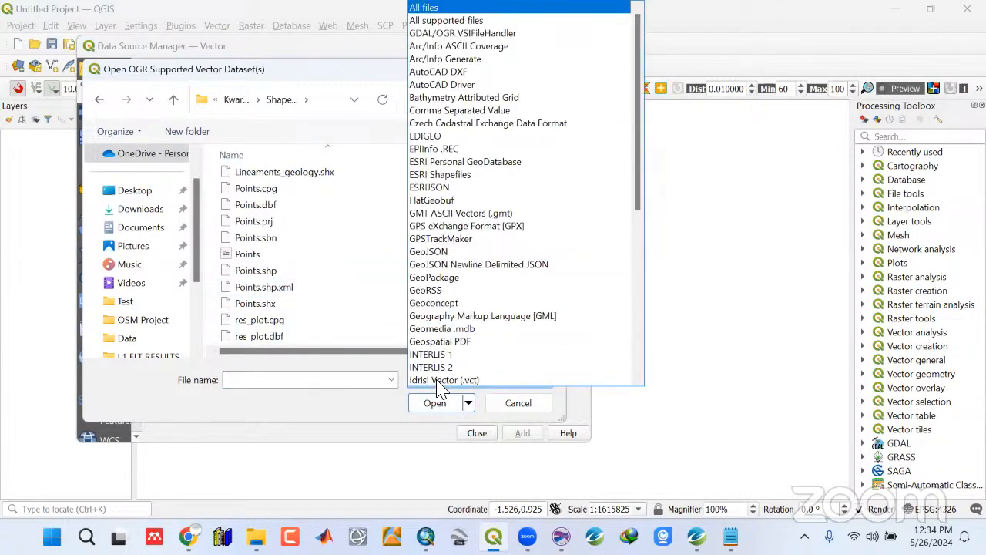
{"action": "left_click", "coordinate": [445, 176]}
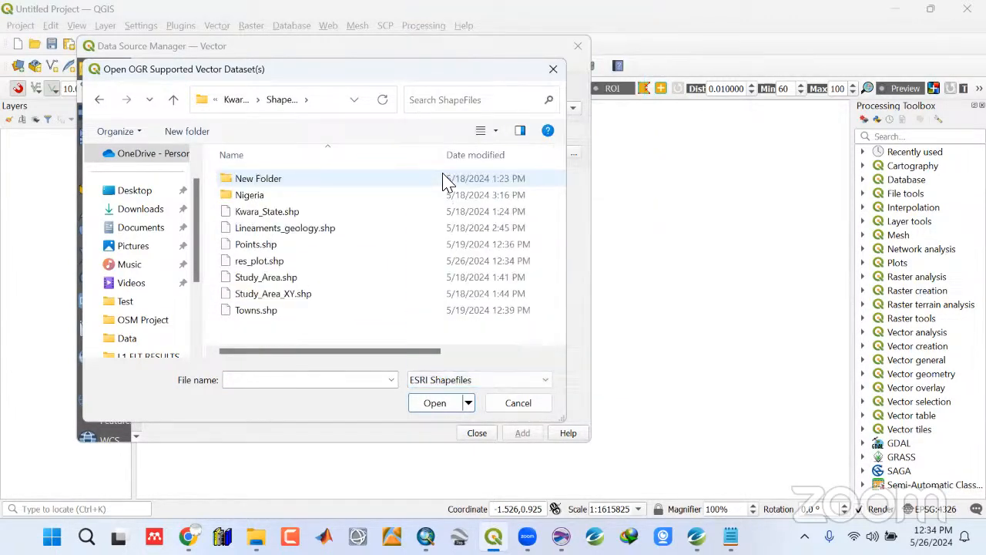
{"action": "left_click", "coordinate": [262, 262]}
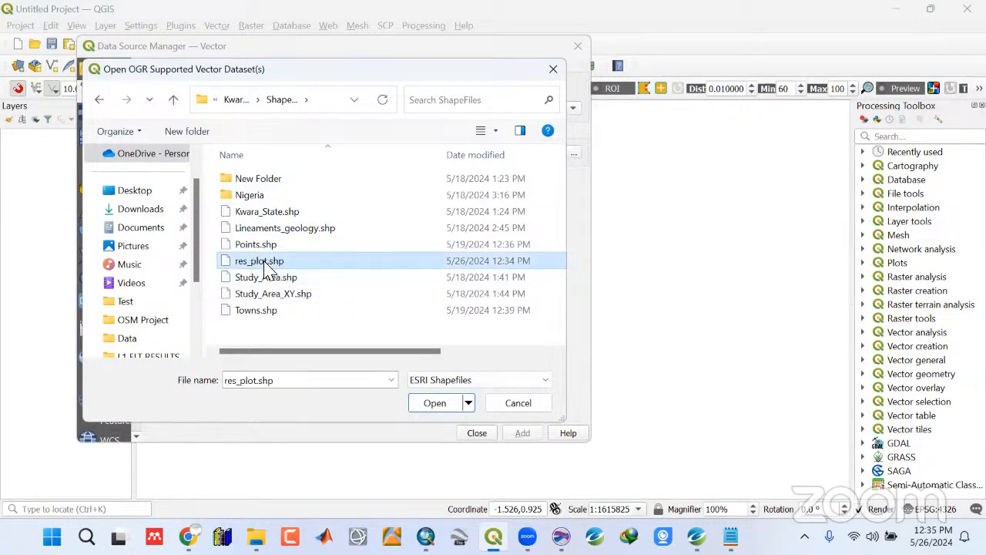
{"action": "left_click", "coordinate": [435, 404]}
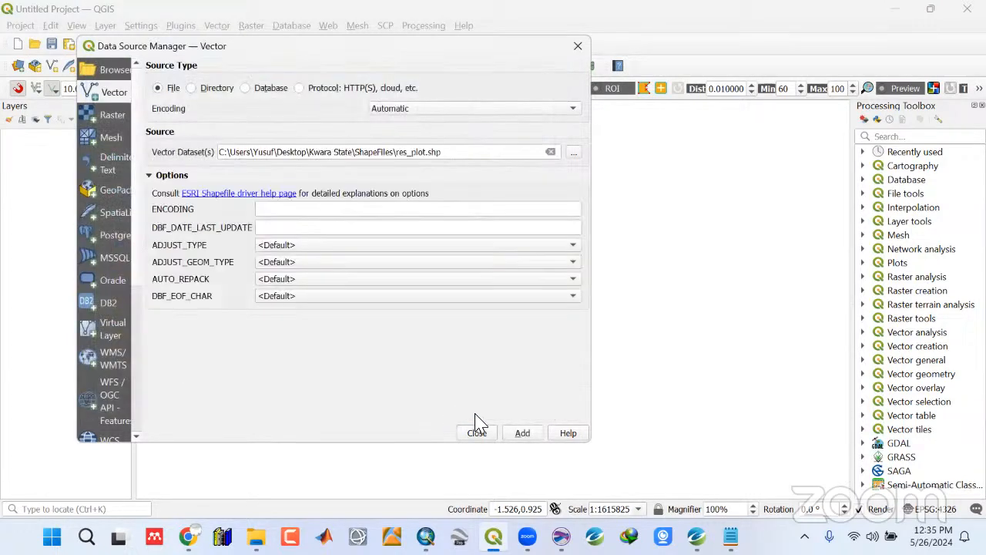
{"action": "left_click", "coordinate": [523, 433]}
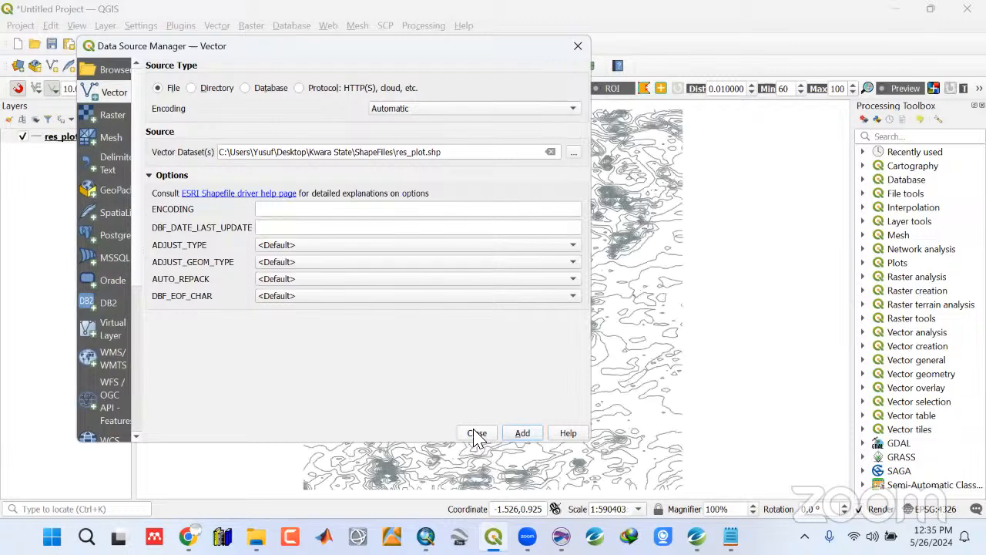
{"action": "left_click", "coordinate": [476, 433]}
{"action": "left_click_drag", "start_coordinate": [506, 352], "coordinate": [495, 351]}
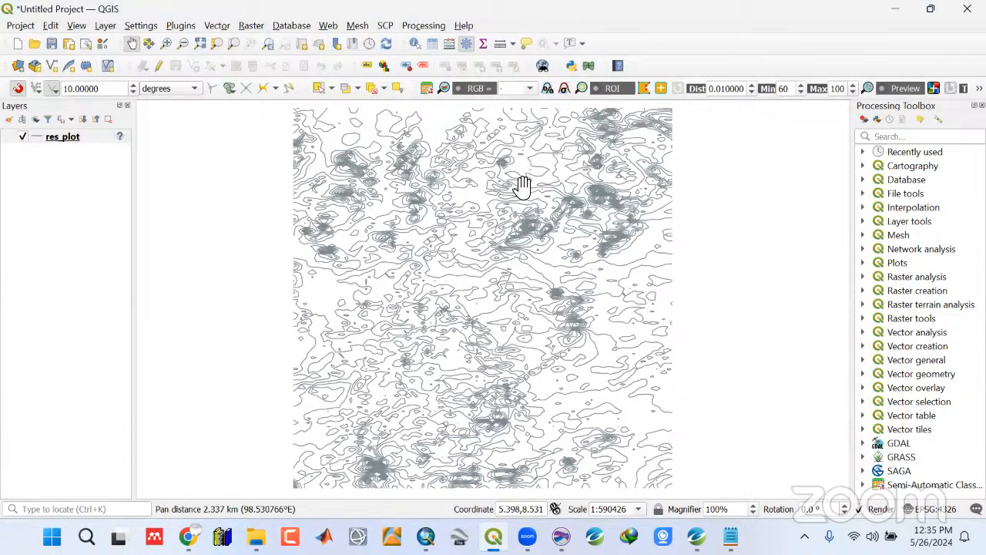
Assign the WGS 84 (EPSG:4326) coordinate reference system to the res_plot layer
{"action": "left_click", "coordinate": [119, 138]}
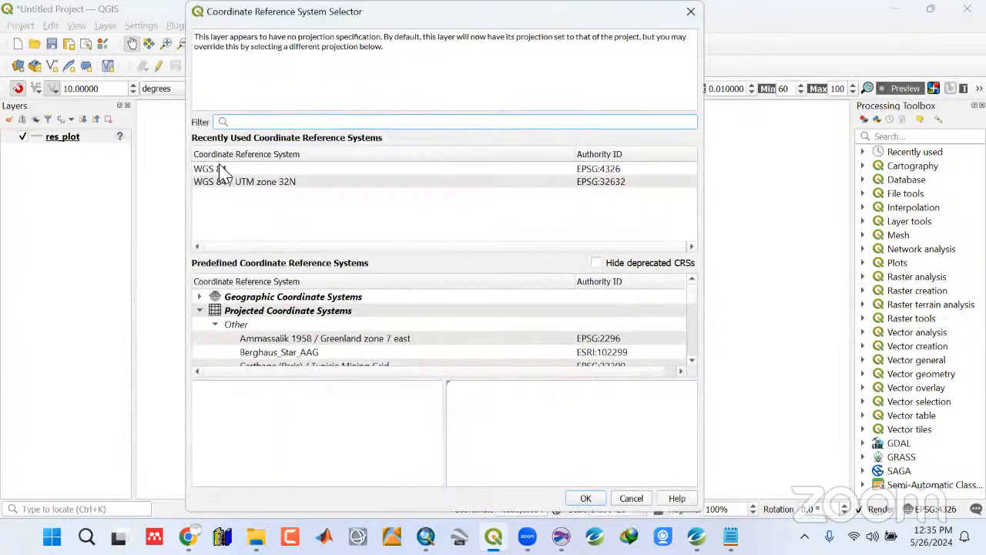
{"action": "left_click", "coordinate": [218, 171]}
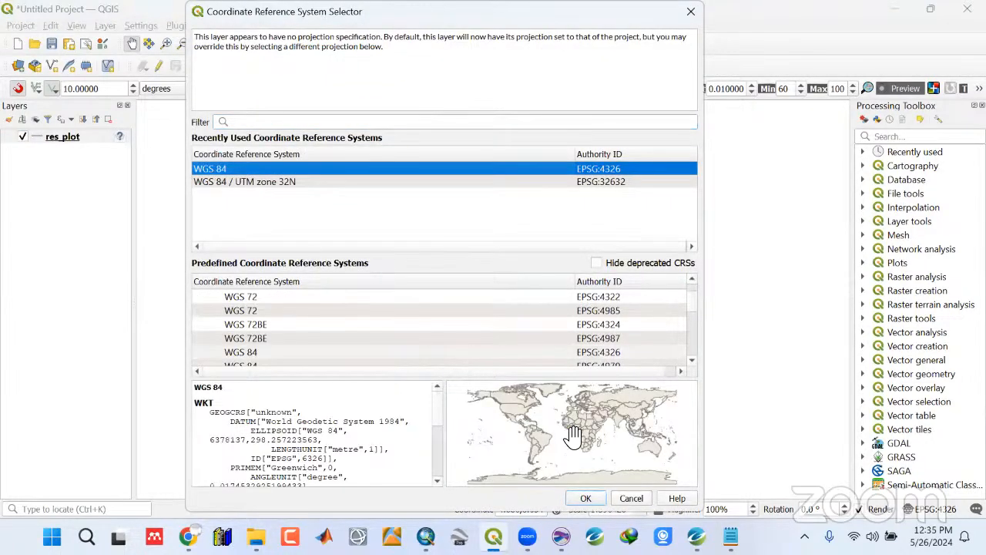
{"action": "left_click", "coordinate": [598, 499]}
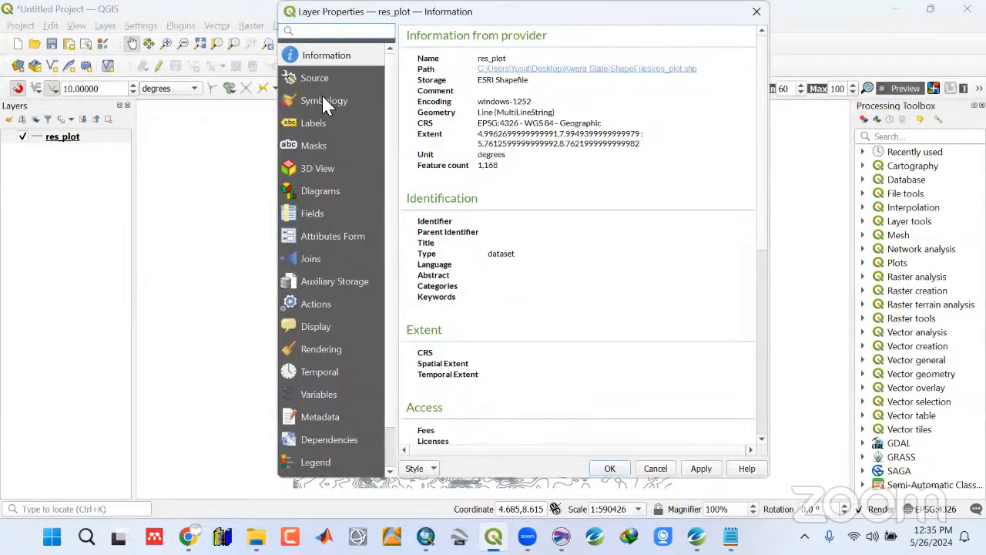
Set the simple line colour of the res_plot layer's symbology to black and apply it
{"action": "left_click", "coordinate": [323, 101]}
{"action": "left_click", "coordinate": [579, 71]}
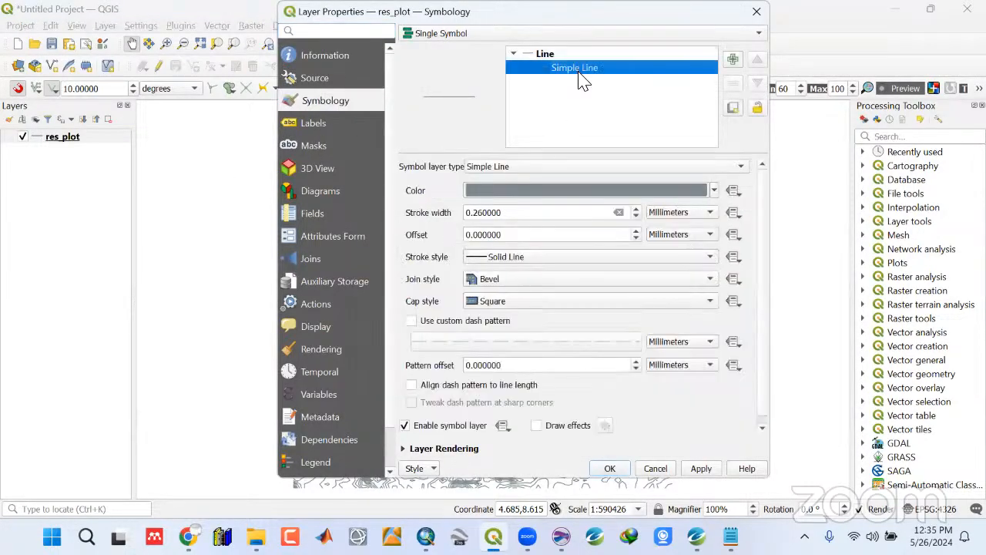
{"action": "left_click", "coordinate": [713, 192]}
{"action": "left_click", "coordinate": [472, 197]}
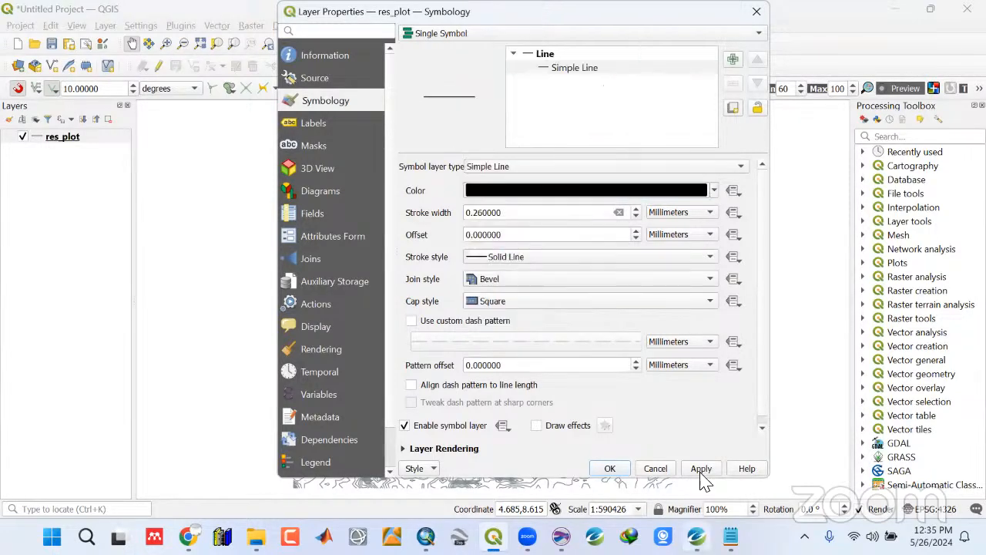
{"action": "left_click", "coordinate": [700, 468]}
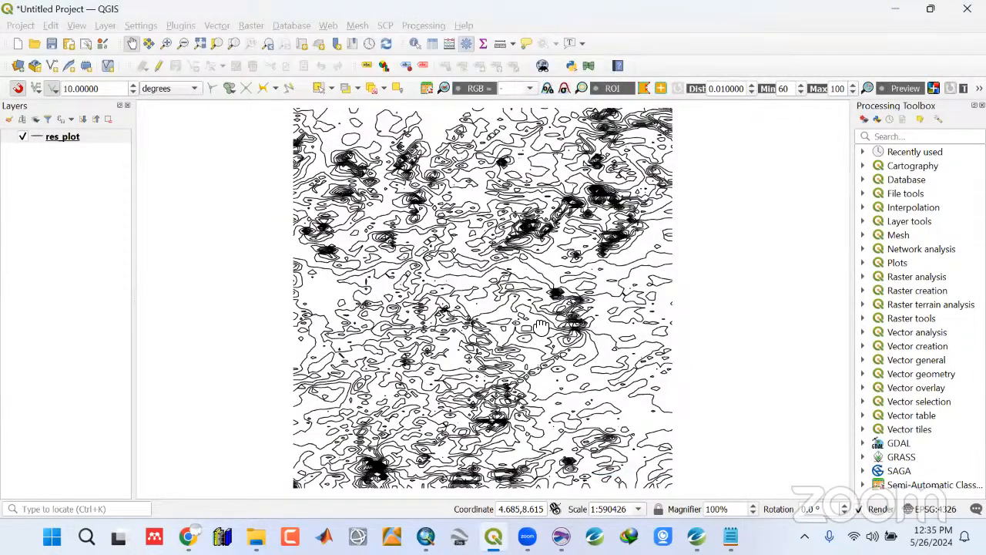
Examine the closely spaced contours across the northern, central and southern parts of the res_plot layer
{"action": "left_click_drag", "start_coordinate": [567, 310], "coordinate": [559, 310]}
{"action": "scroll", "coordinate": [580, 287], "scroll_direction": "up", "scroll_amount": 2}
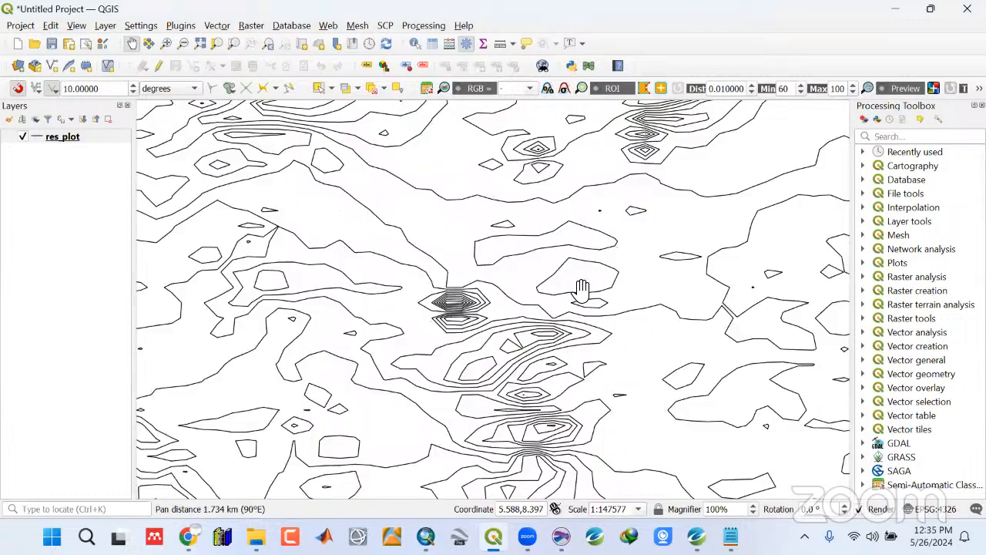
{"action": "scroll", "coordinate": [580, 288], "scroll_direction": "down", "scroll_amount": 1}
{"action": "left_click_drag", "start_coordinate": [476, 307], "coordinate": [473, 327]}
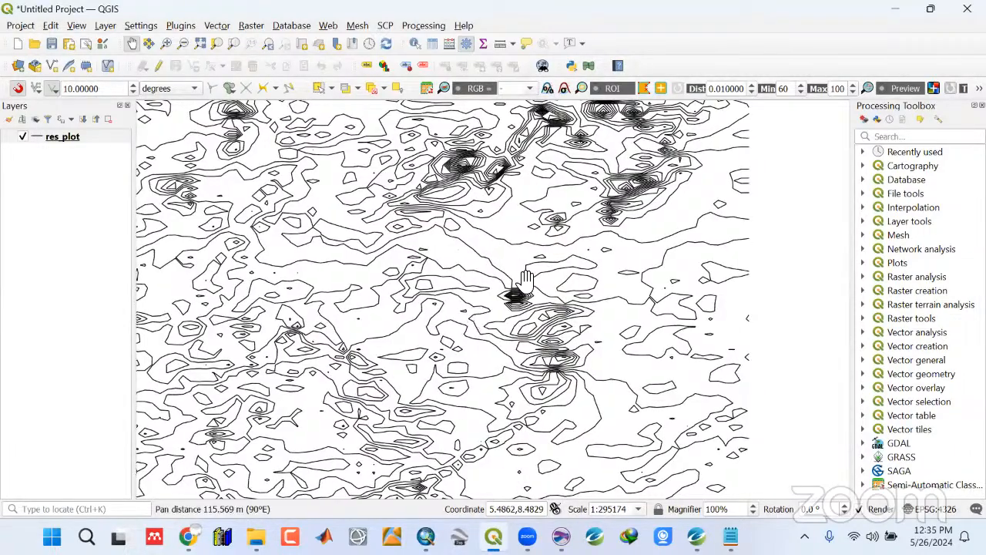
{"action": "left_click_drag", "start_coordinate": [559, 255], "coordinate": [542, 331]}
{"action": "left_click_drag", "start_coordinate": [651, 316], "coordinate": [183, 217]}
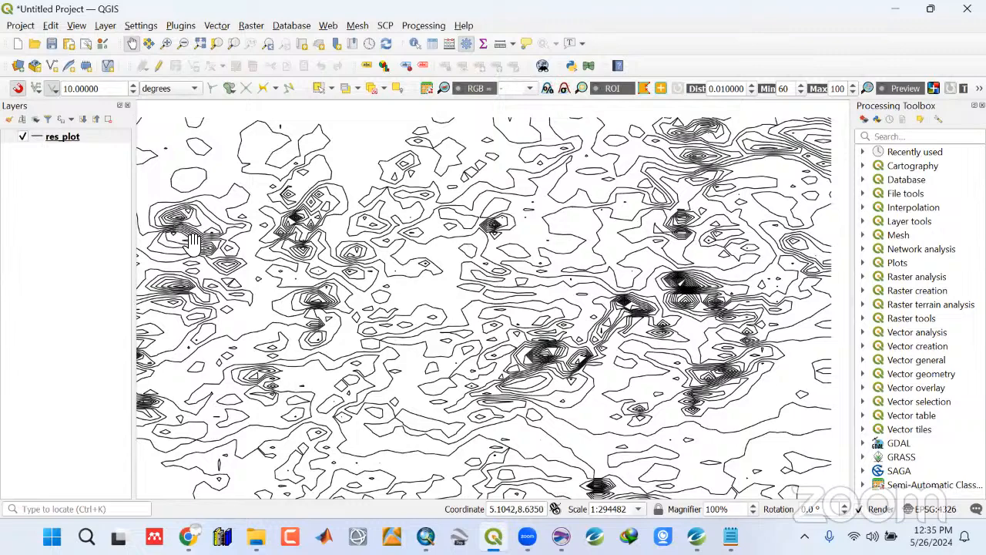
{"action": "left_click_drag", "start_coordinate": [530, 362], "coordinate": [406, 299]}
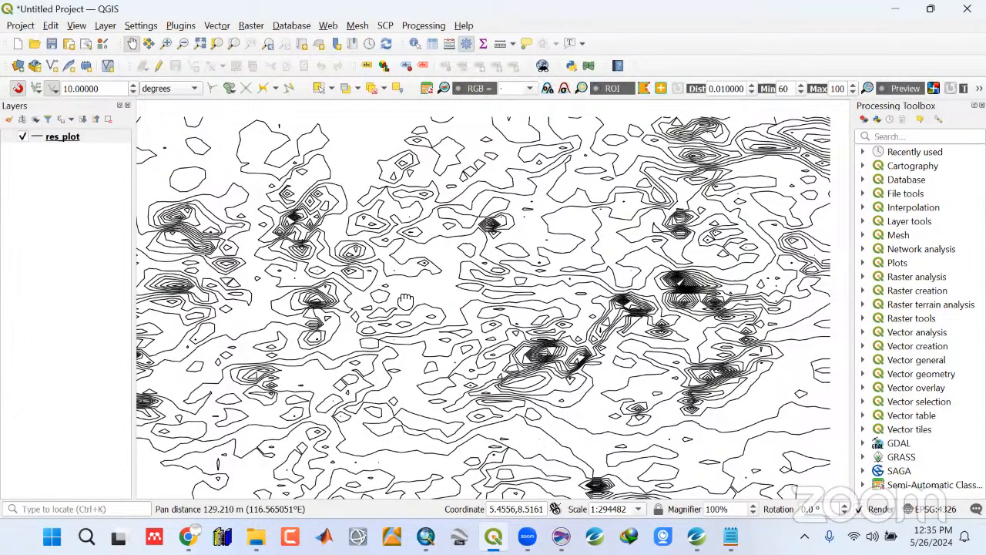
{"action": "left_click_drag", "start_coordinate": [469, 433], "coordinate": [479, 223]}
{"action": "left_click_drag", "start_coordinate": [381, 412], "coordinate": [494, 233]}
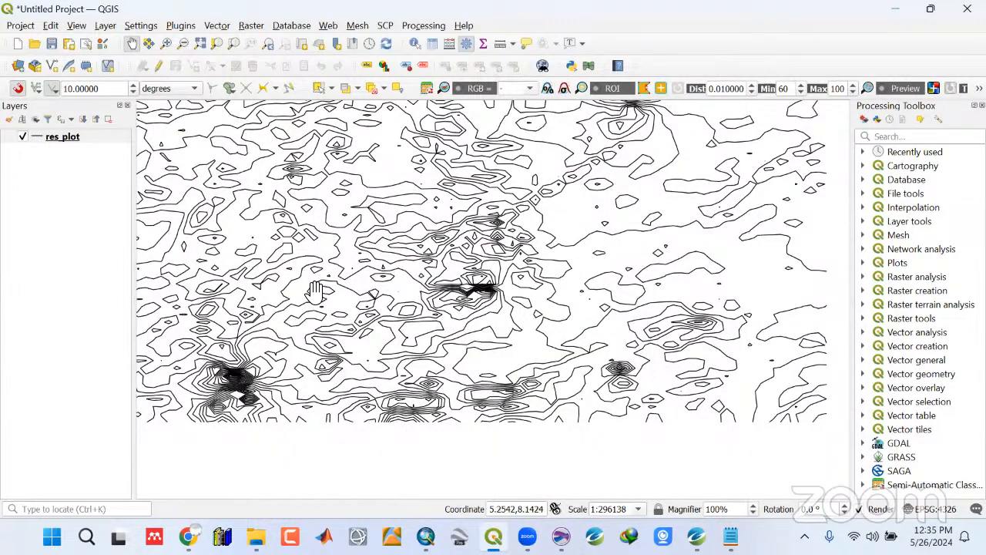
{"action": "left_click_drag", "start_coordinate": [226, 354], "coordinate": [287, 275]}
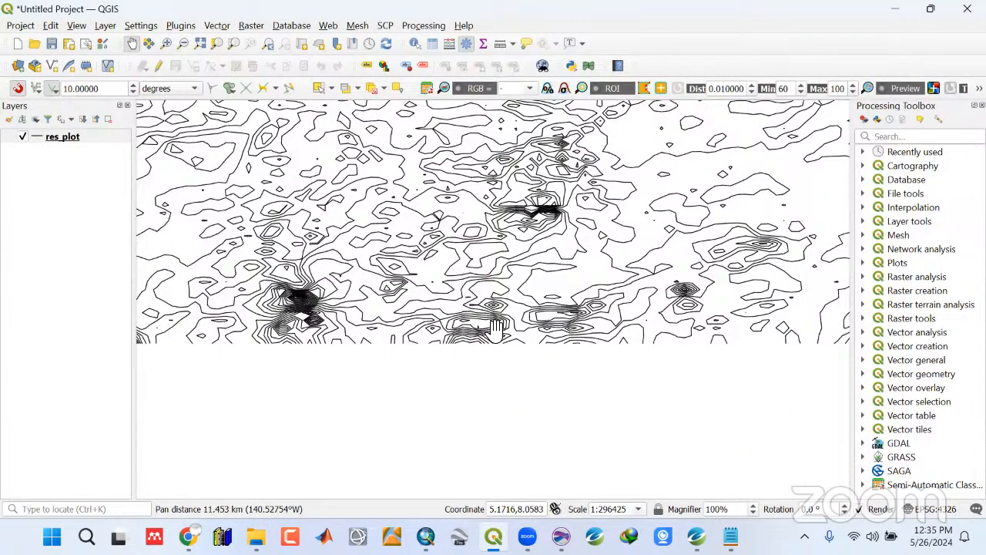
{"action": "left_click_drag", "start_coordinate": [716, 304], "coordinate": [647, 317]}
{"action": "left_click_drag", "start_coordinate": [593, 254], "coordinate": [590, 445]}
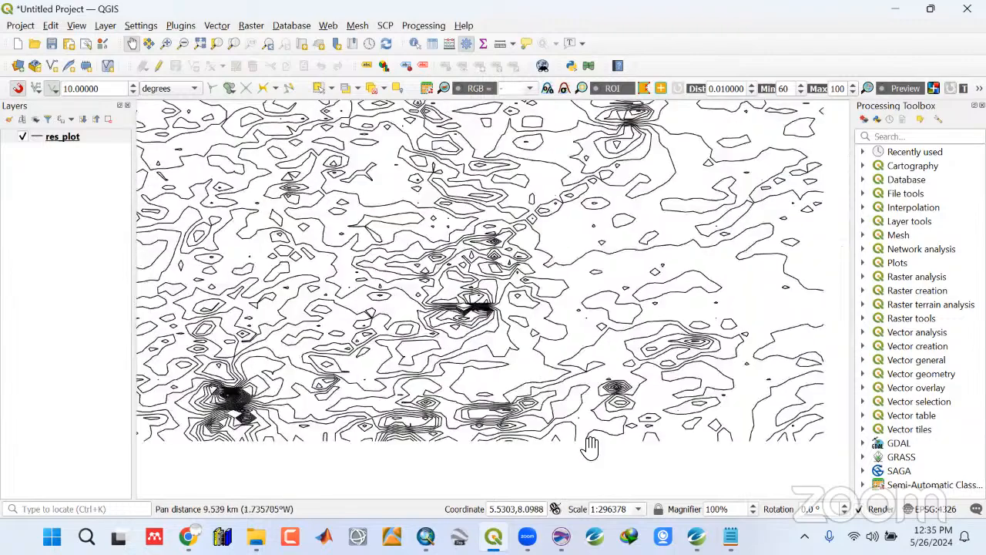
Examine the densely packed contour anomalies in the northeastern part of the res_plot layer, close up and against the full extent
{"action": "left_click_drag", "start_coordinate": [551, 287], "coordinate": [575, 431]}
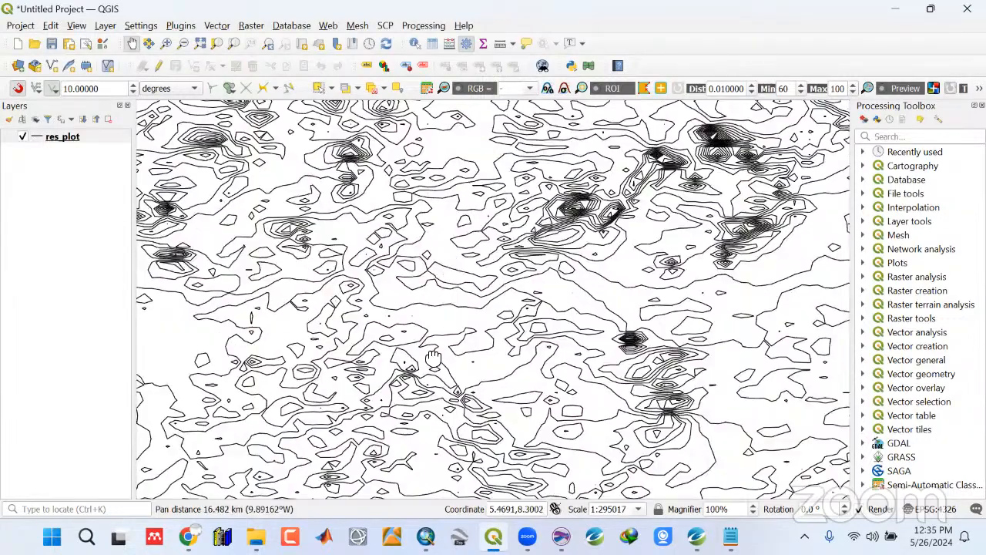
{"action": "left_click_drag", "start_coordinate": [446, 261], "coordinate": [433, 357]}
{"action": "left_click_drag", "start_coordinate": [681, 367], "coordinate": [485, 237]}
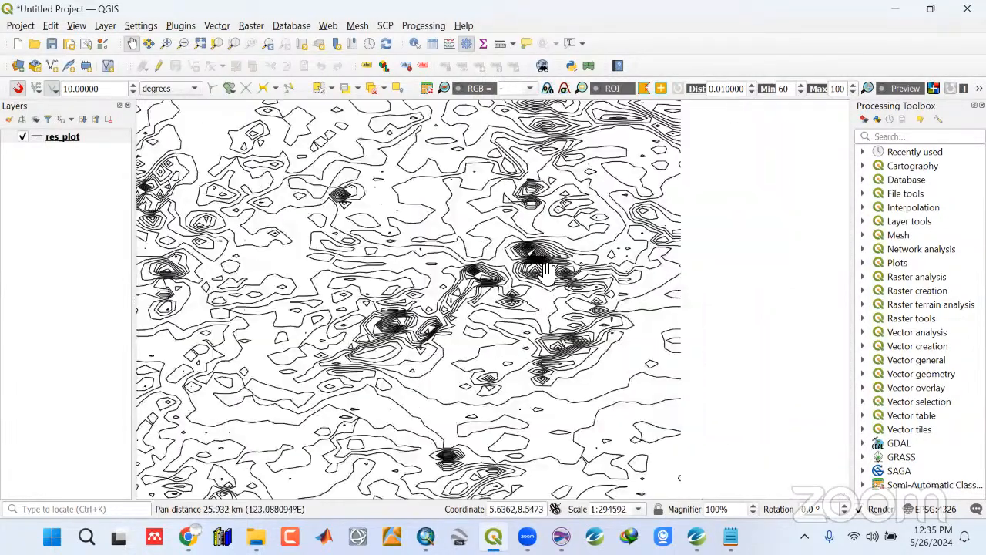
{"action": "scroll", "coordinate": [545, 271], "scroll_direction": "up", "scroll_amount": 2}
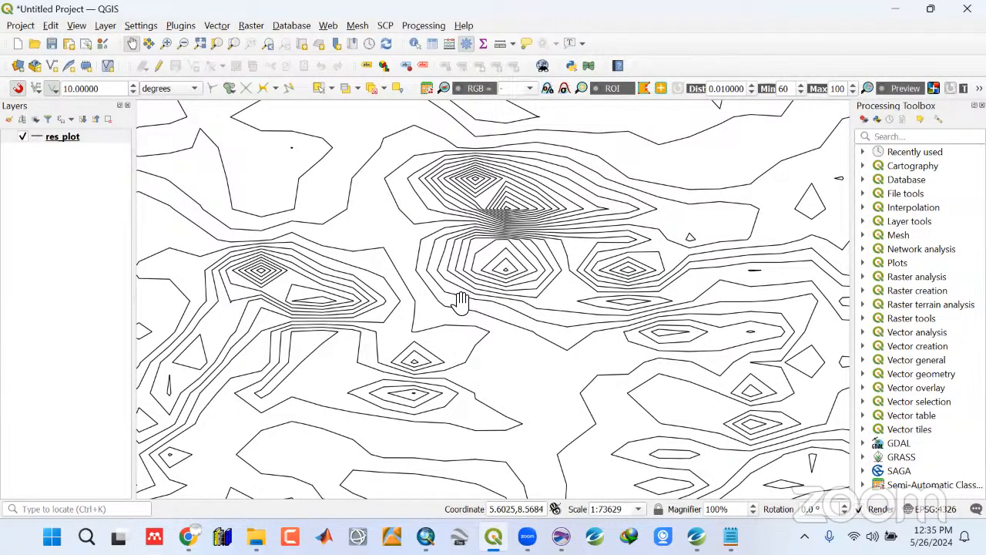
{"action": "scroll", "coordinate": [460, 300], "scroll_direction": "down", "scroll_amount": 2}
{"action": "left_click_drag", "start_coordinate": [470, 344], "coordinate": [499, 327]}
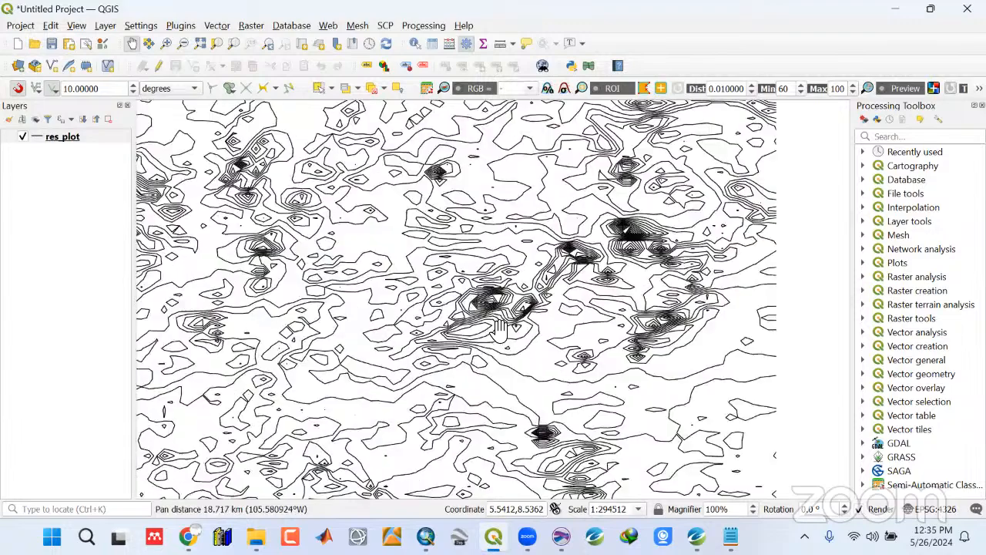
{"action": "scroll", "coordinate": [498, 329], "scroll_direction": "up", "scroll_amount": 1}
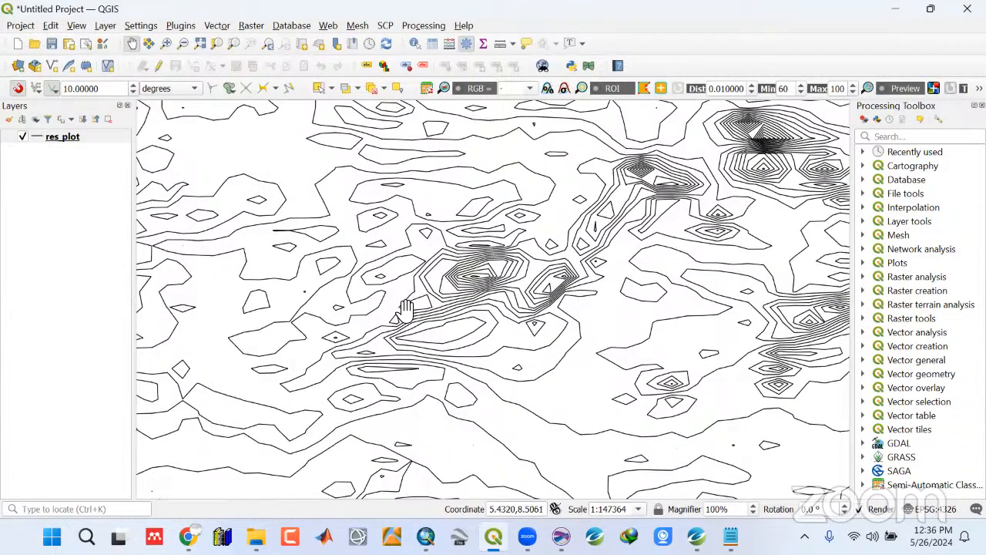
{"action": "scroll", "coordinate": [404, 308], "scroll_direction": "down", "scroll_amount": 2}
{"action": "left_click_drag", "start_coordinate": [404, 310], "coordinate": [517, 273]}
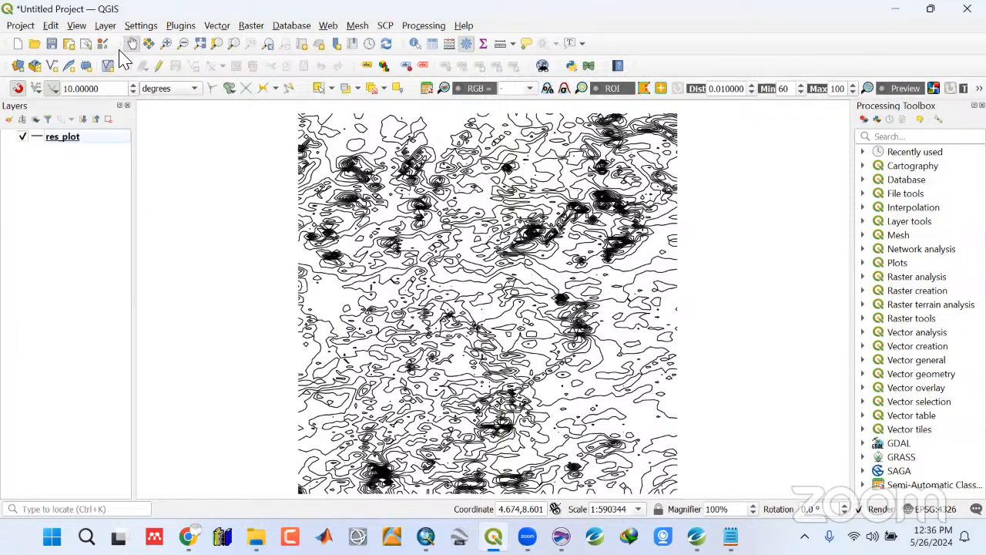
{"action": "left_click", "coordinate": [105, 26]}
{"action": "mouse_move", "coordinate": [125, 60]}
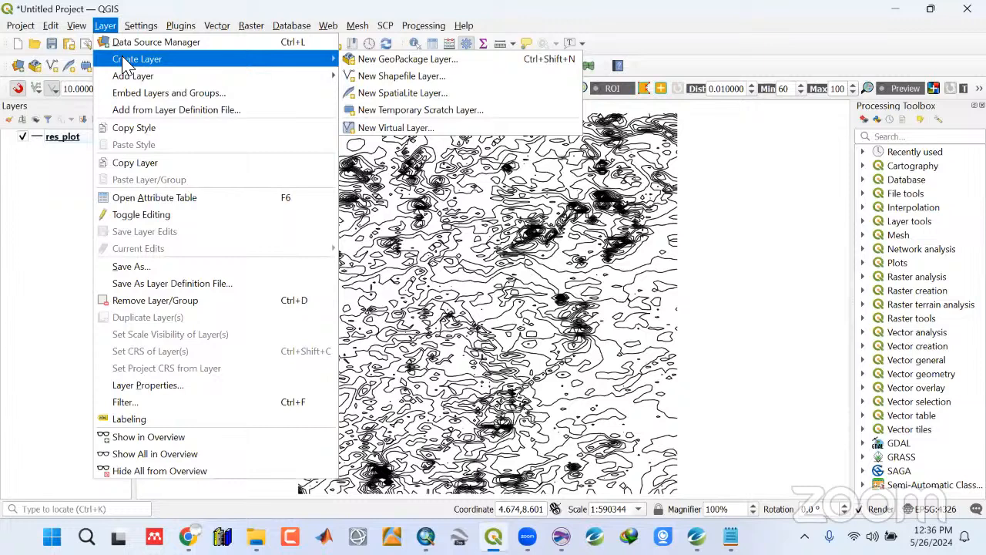
{"action": "left_click", "coordinate": [670, 38]}
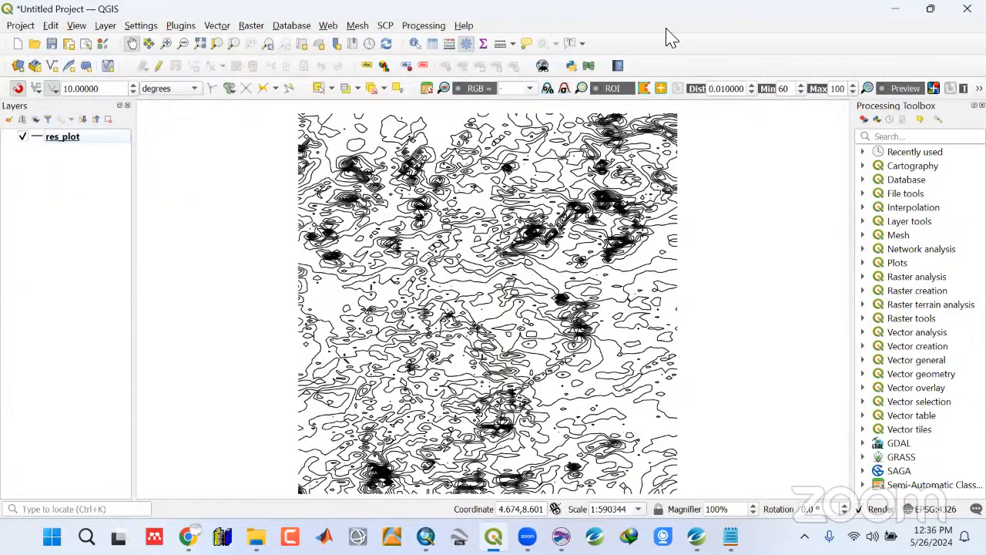
Save the project as res_plot in the QGis Project folder of Kwara State
{"action": "left_click", "coordinate": [52, 44]}
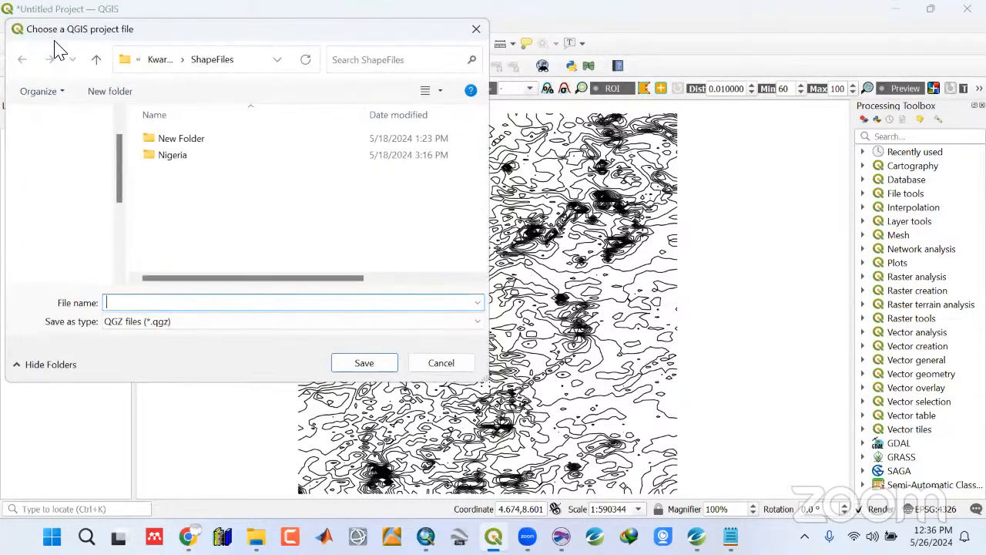
{"action": "left_click", "coordinate": [94, 63]}
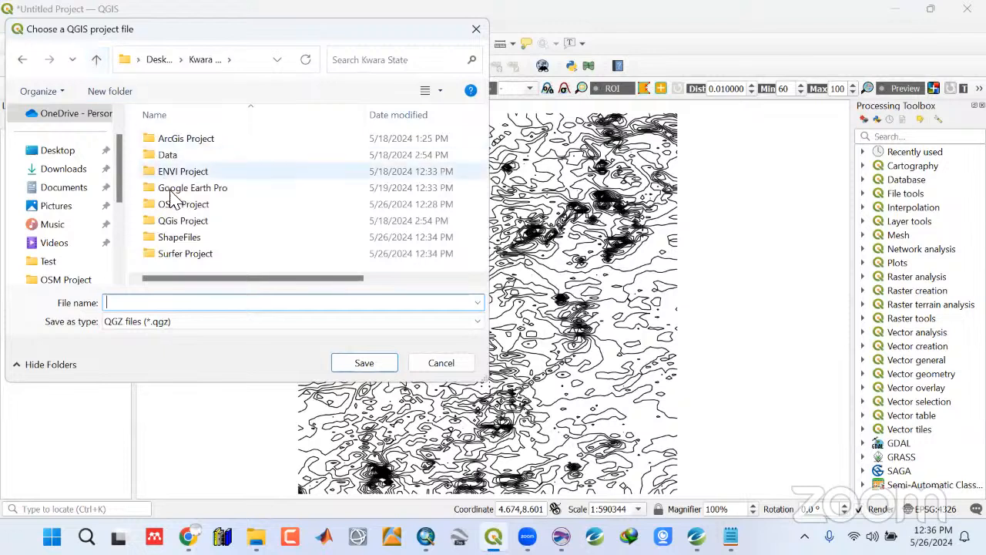
{"action": "double_click", "coordinate": [177, 223]}
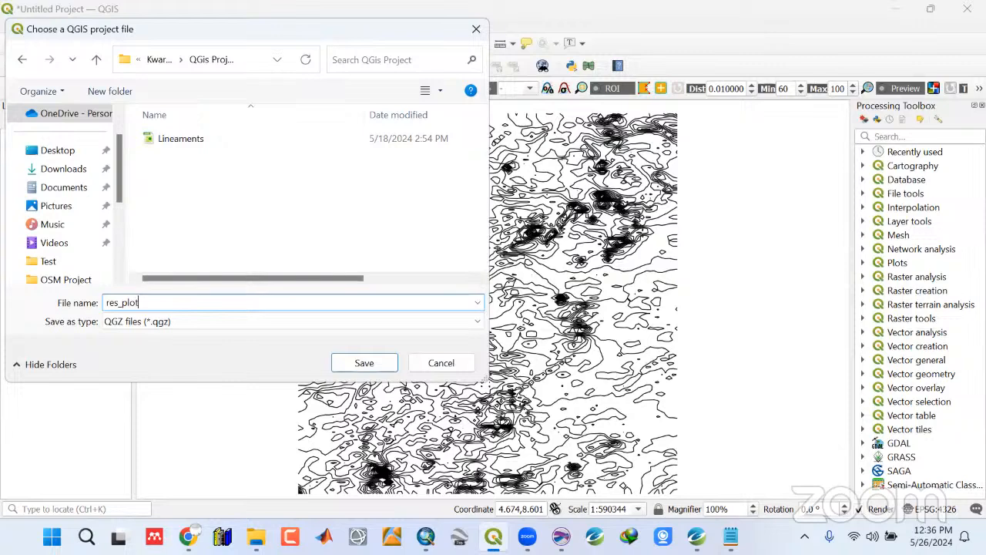
{"action": "left_click", "coordinate": [364, 363]}
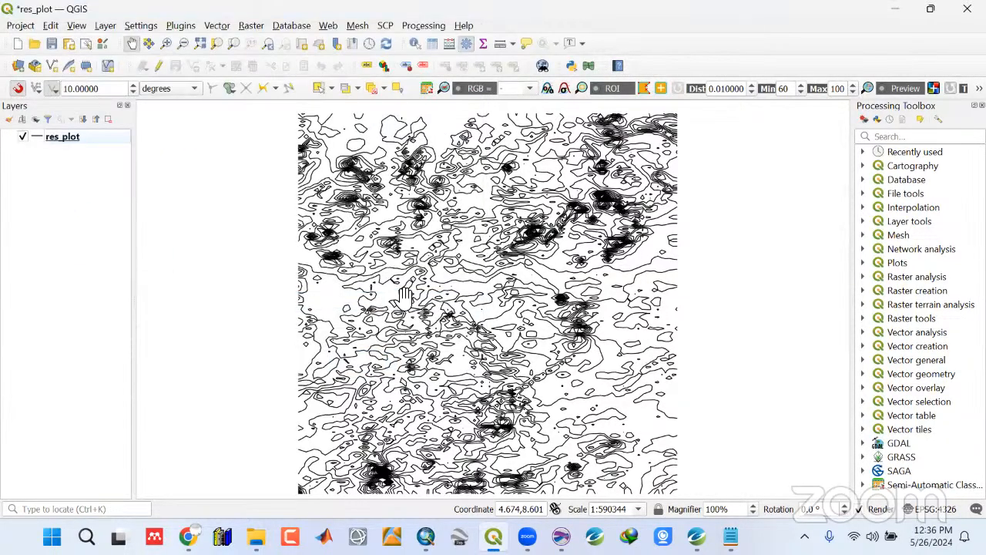
{"action": "left_click", "coordinate": [50, 44]}
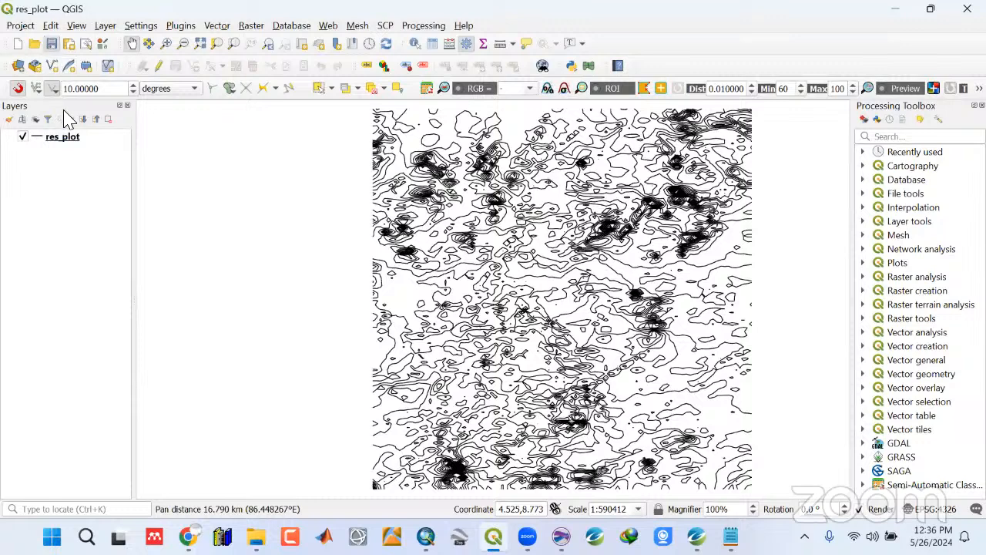
Start a new shapefile layer and create a Profiles folder inside the Kwara State ShapeFiles folder for its file
{"action": "left_click", "coordinate": [106, 25]}
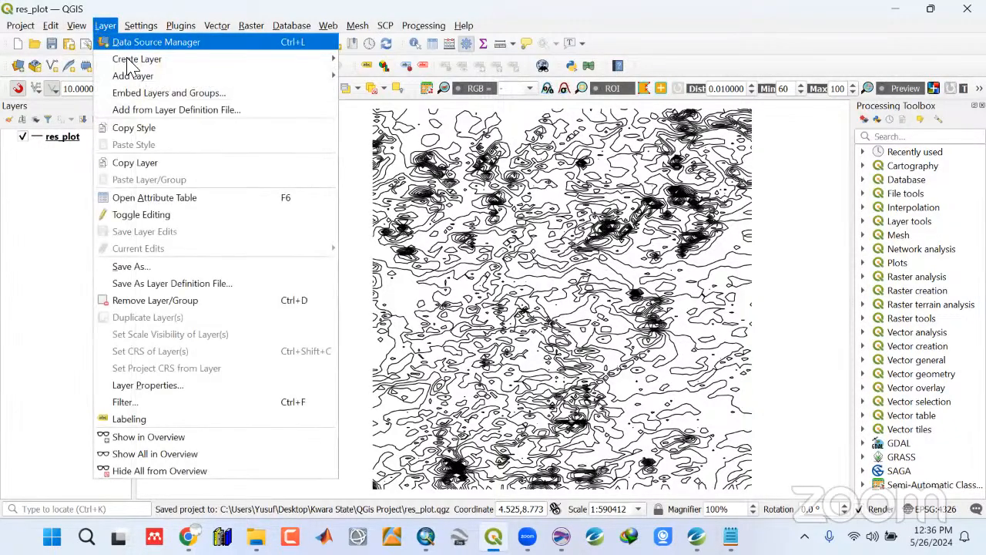
{"action": "mouse_move", "coordinate": [137, 58]}
{"action": "left_click", "coordinate": [378, 83]}
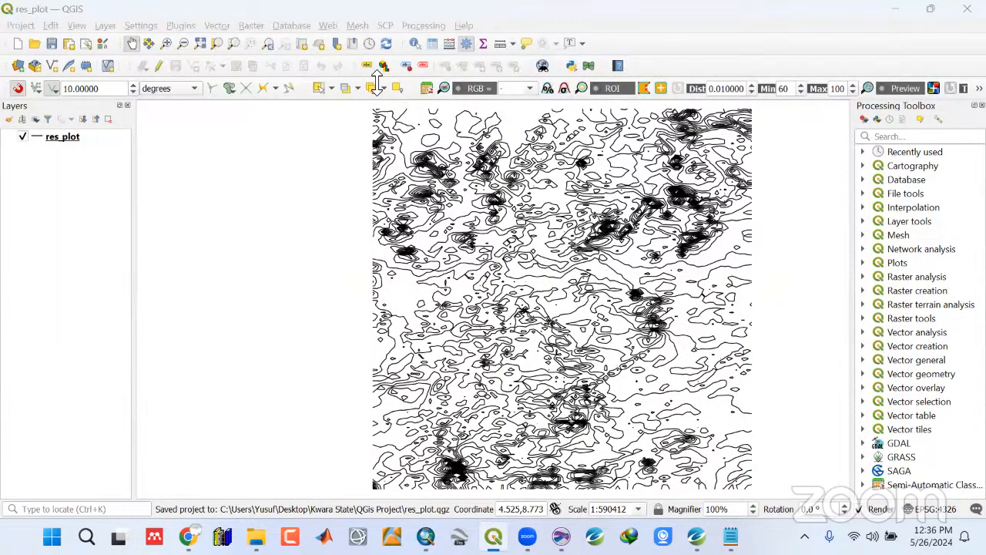
{"action": "left_click", "coordinate": [631, 115]}
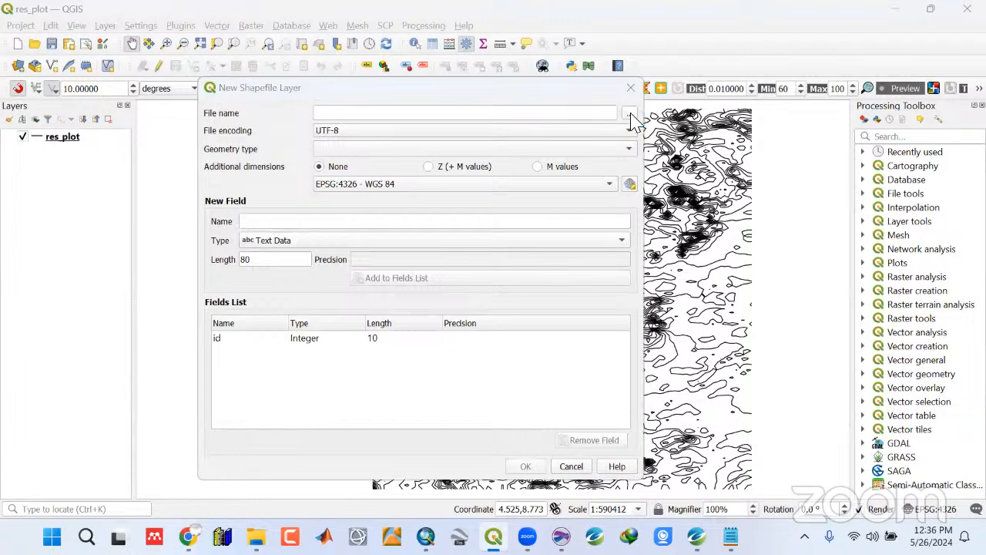
{"action": "left_click", "coordinate": [295, 126]}
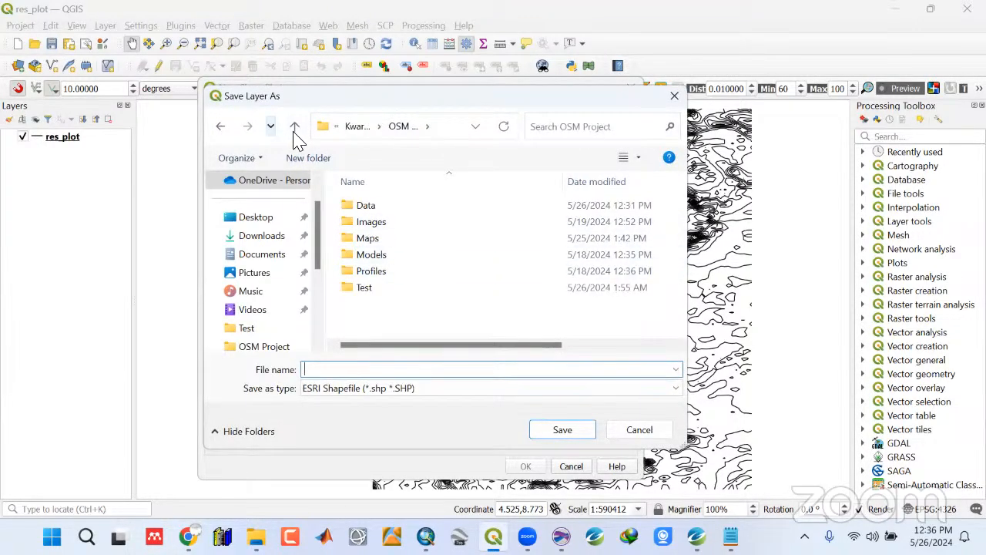
{"action": "left_click", "coordinate": [294, 126]}
{"action": "double_click", "coordinate": [385, 303]}
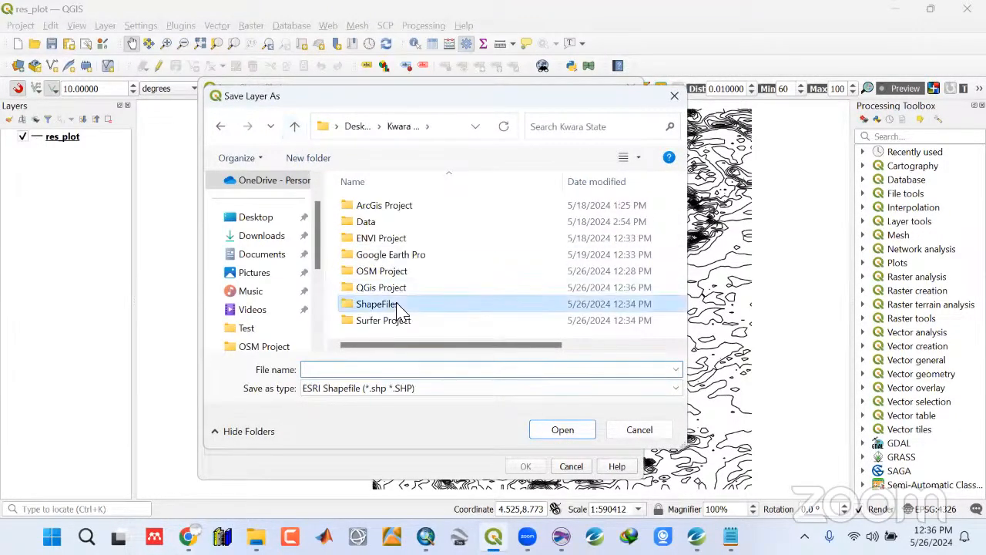
{"action": "left_click", "coordinate": [322, 162]}
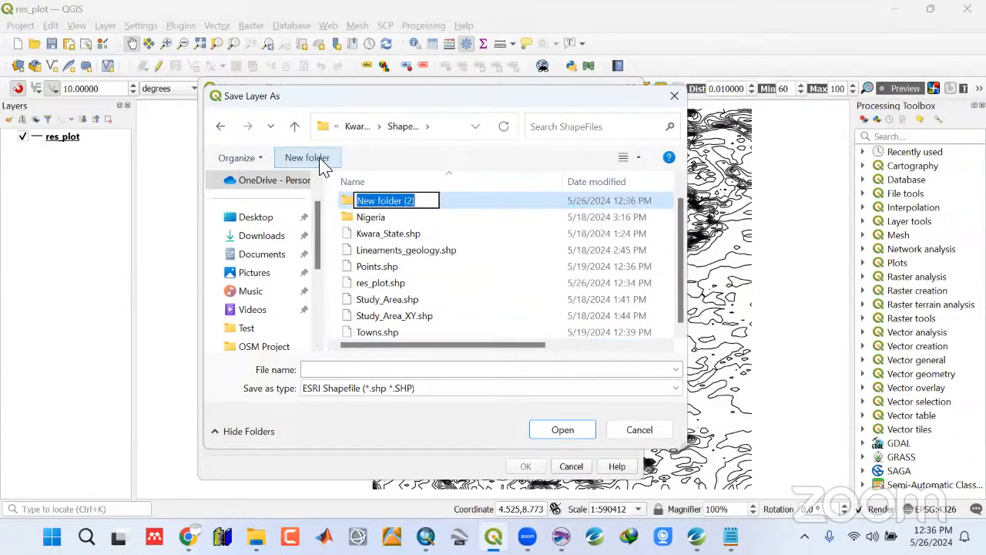
{"action": "type", "text": "P"}
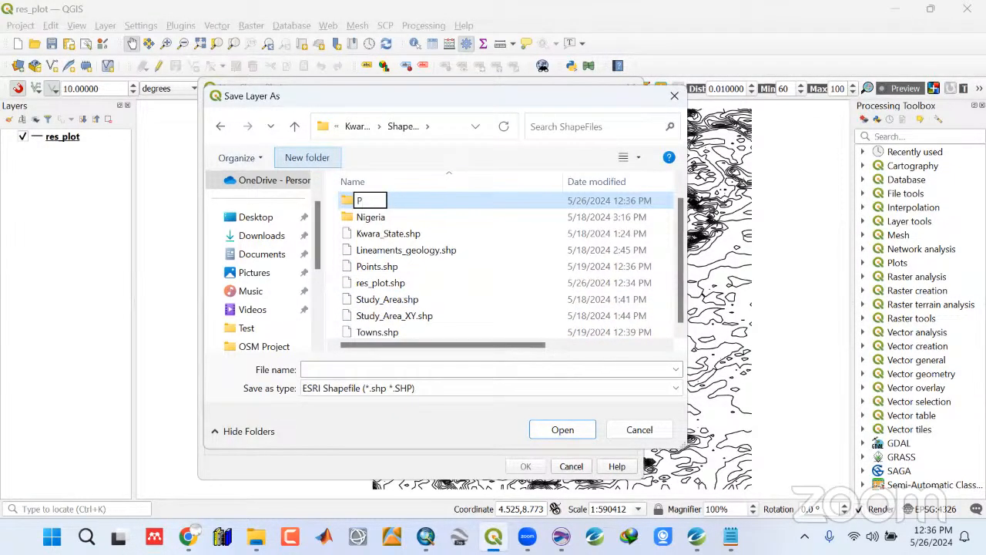
{"action": "type", "text": "rofiles"}
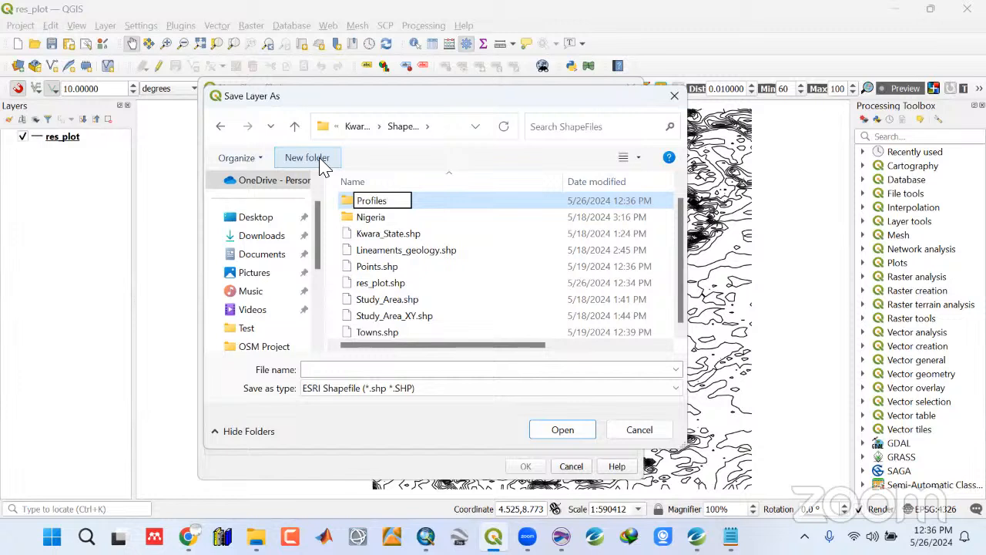
{"action": "key", "text": "Return"}
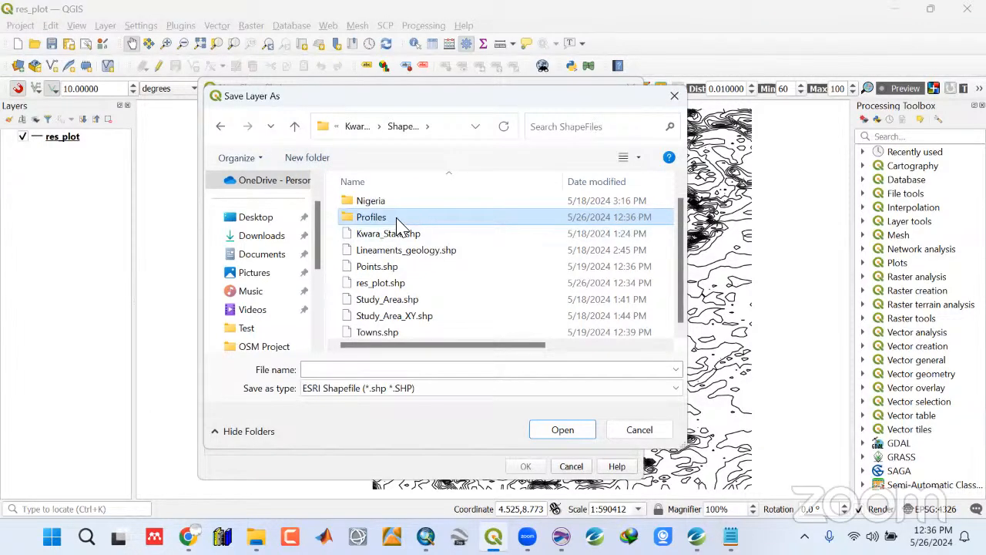
Name the new shapefile Profile1 in the Profiles folder, set its geometry type to Line and create the layer
{"action": "double_click", "coordinate": [396, 222]}
{"action": "left_click", "coordinate": [392, 372]}
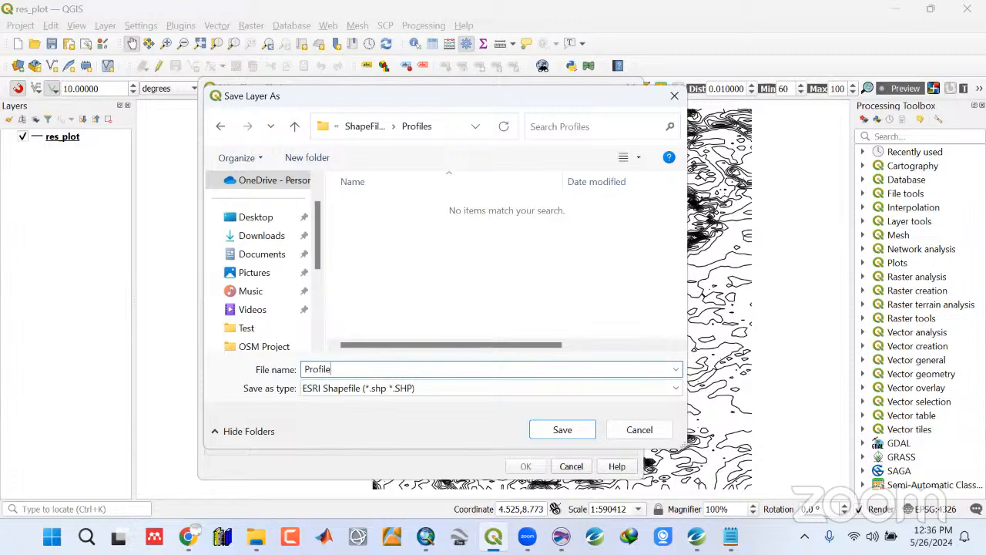
{"action": "type", "text": "Profile1"}
{"action": "left_click", "coordinate": [563, 430]}
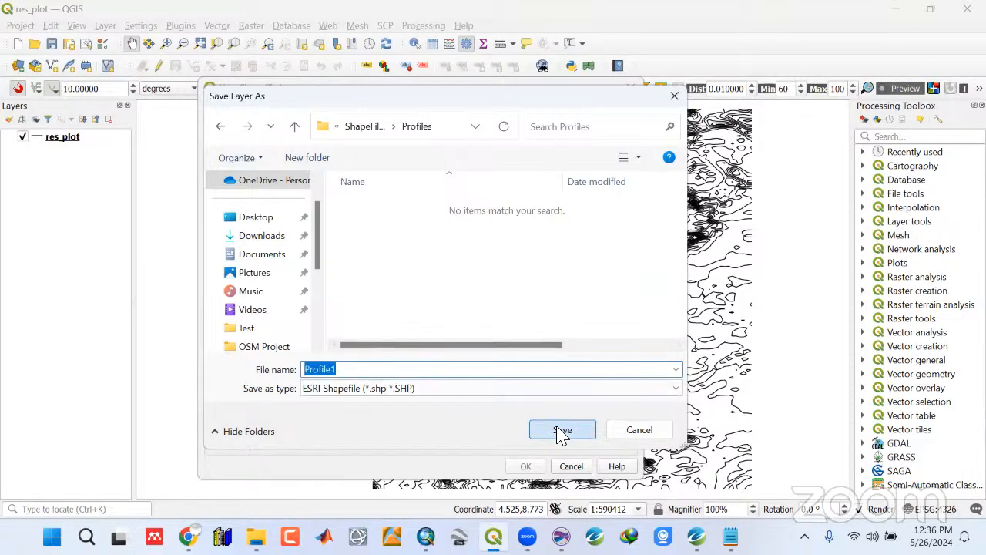
{"action": "left_click", "coordinate": [600, 151]}
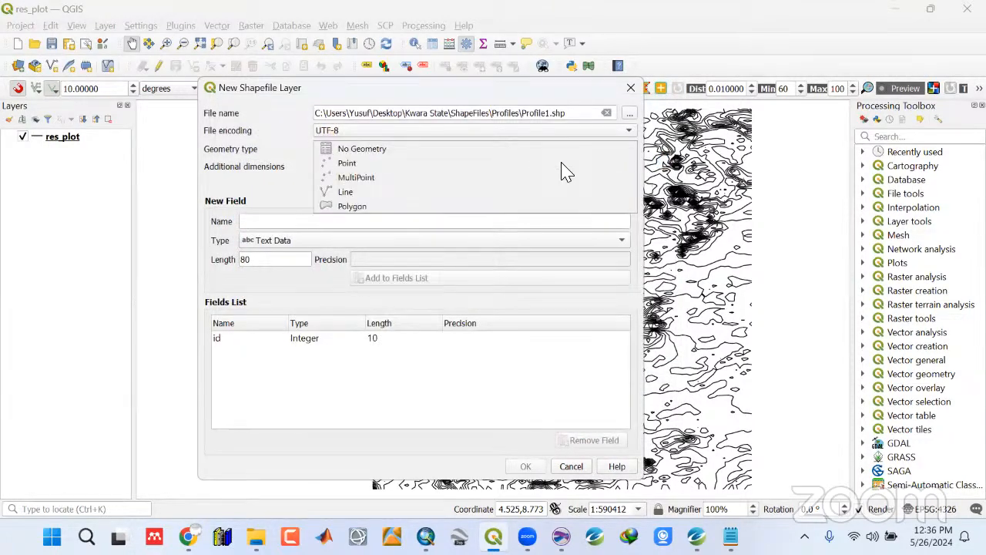
{"action": "left_click", "coordinate": [378, 190]}
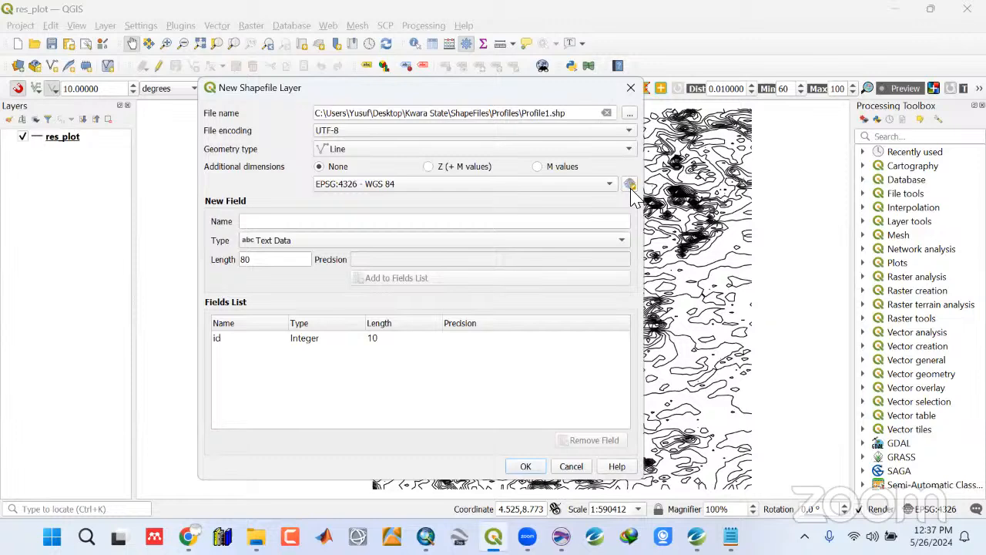
{"action": "left_click", "coordinate": [524, 467]}
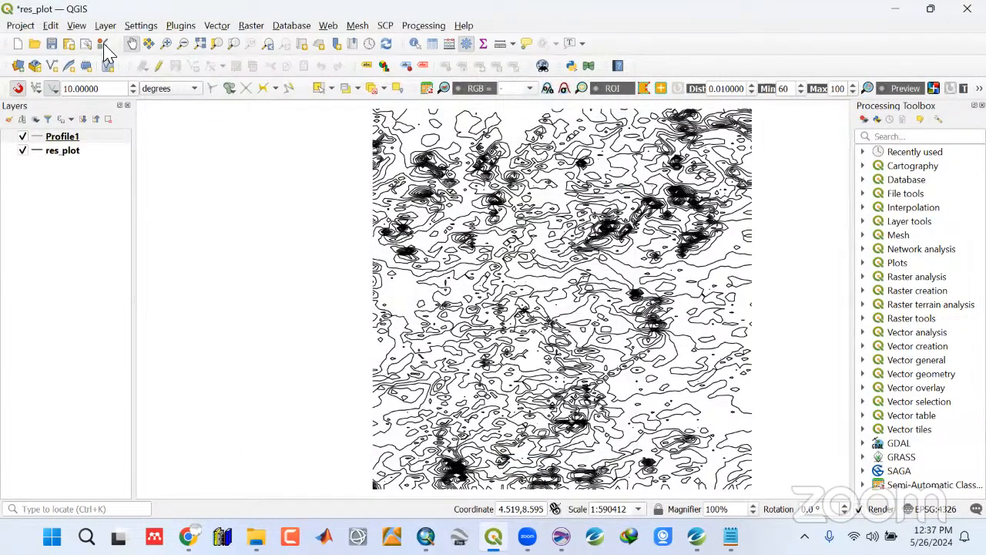
{"action": "left_click", "coordinate": [106, 26]}
{"action": "mouse_move", "coordinate": [149, 59]}
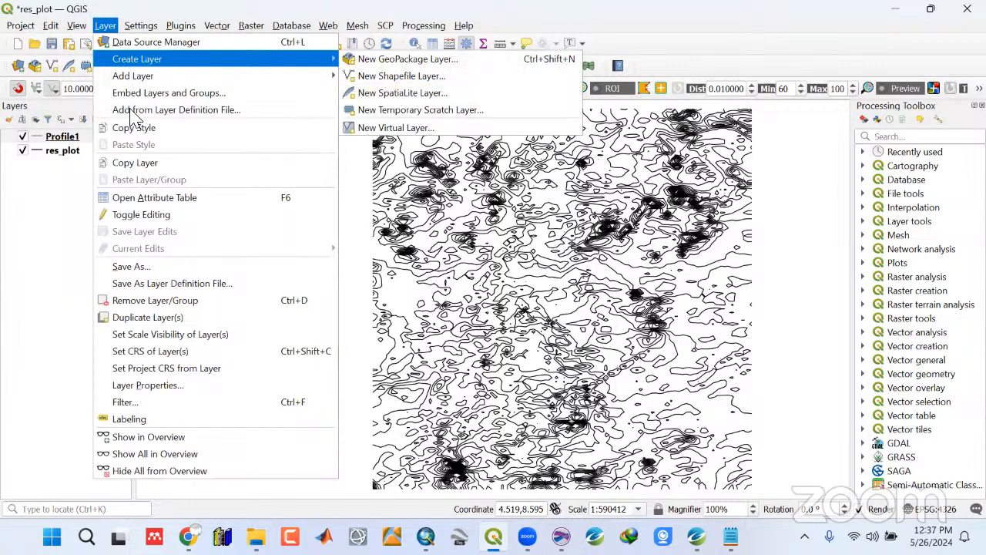
{"action": "left_click", "coordinate": [703, 34]}
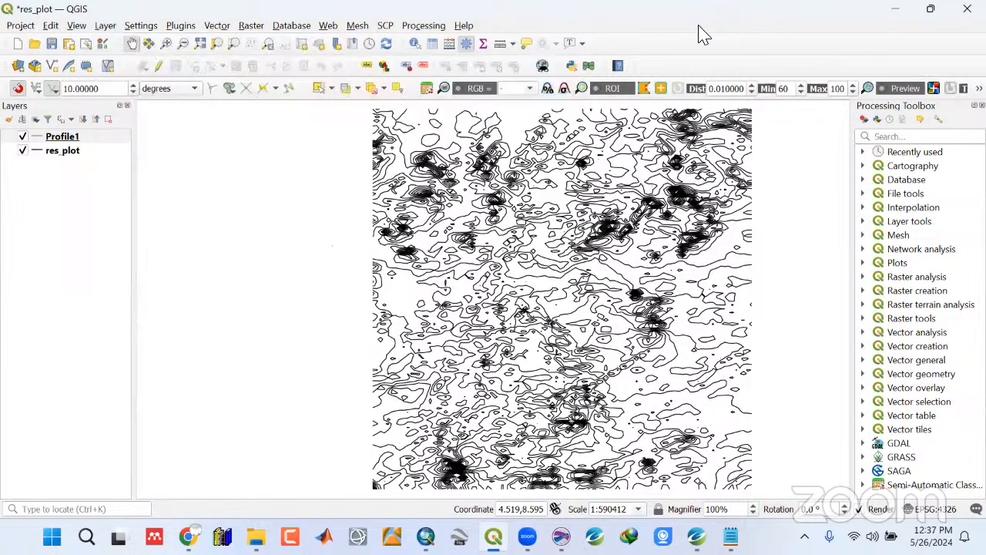
Save the project with the new Profile1 layer
{"action": "left_click", "coordinate": [52, 44]}
Style the Profile1 layer's simple line in red with a stroke width of 0.36 mm
{"action": "left_click", "coordinate": [79, 143]}
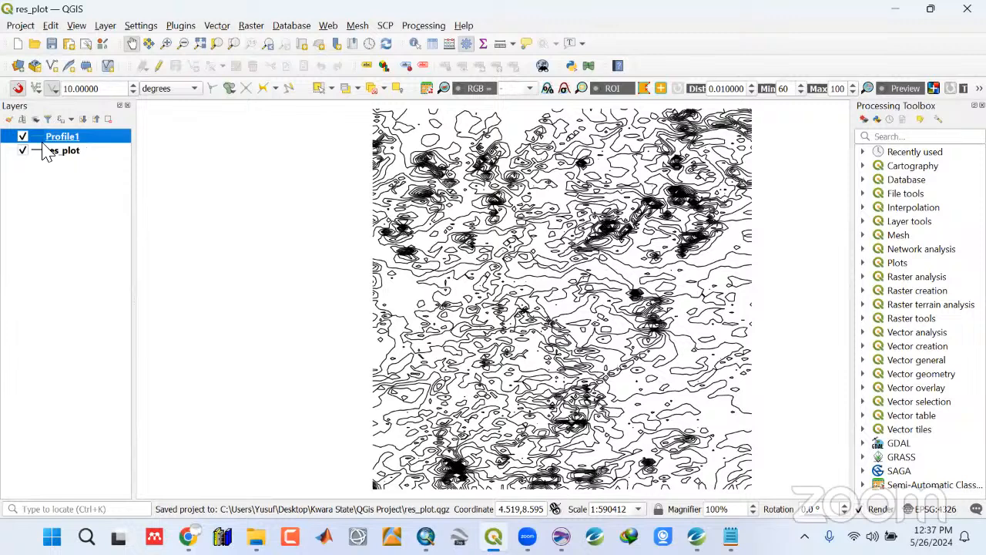
{"action": "double_click", "coordinate": [49, 138]}
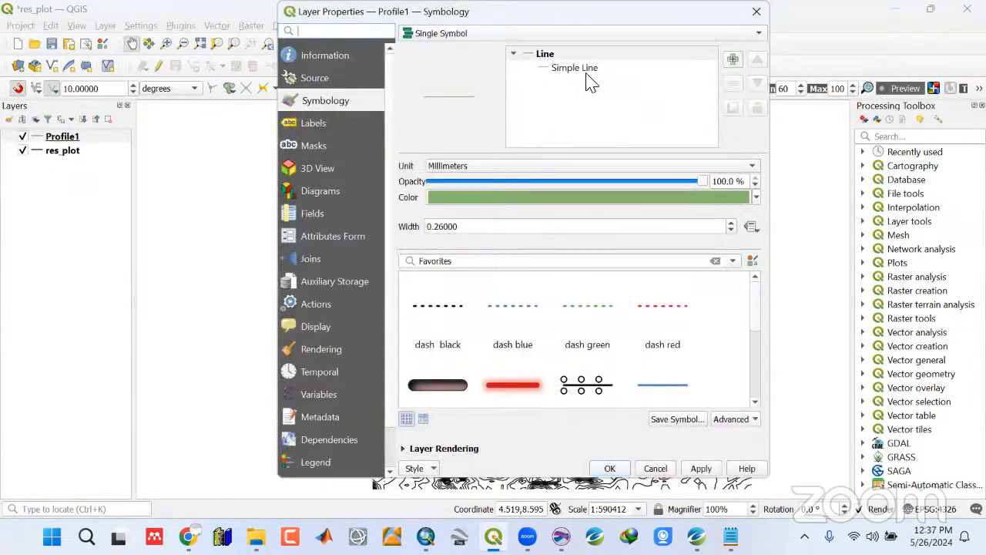
{"action": "left_click", "coordinate": [573, 68]}
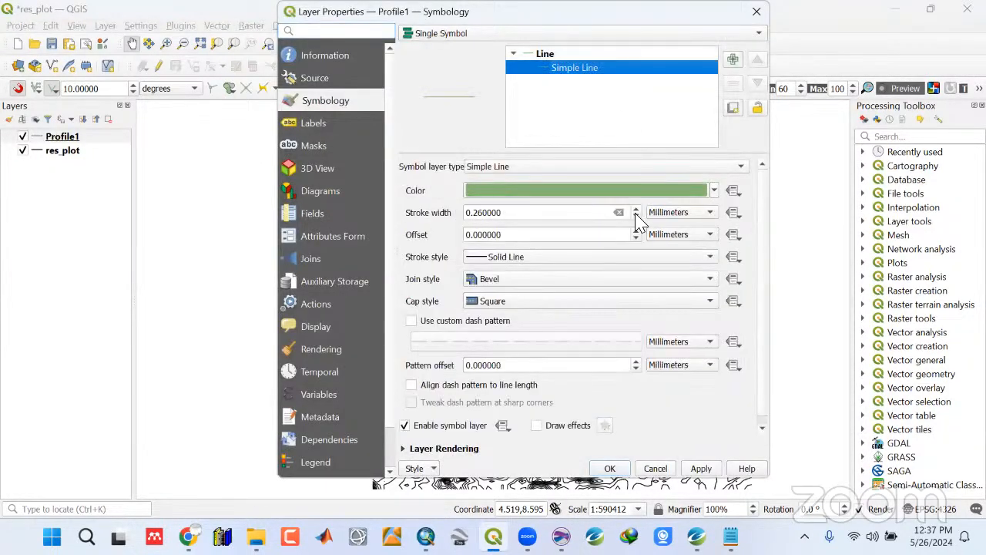
{"action": "left_click_drag", "start_coordinate": [473, 216], "coordinate": [479, 215]}
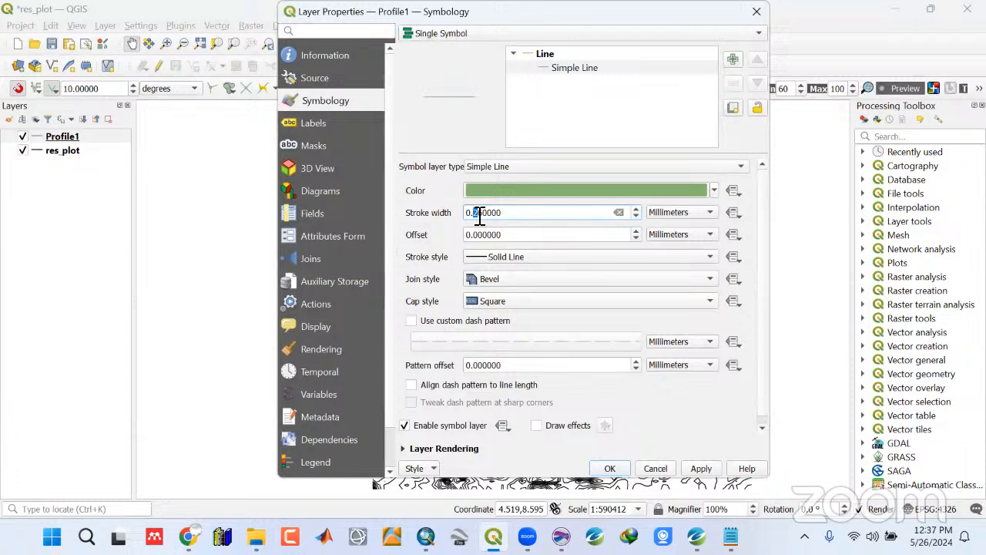
{"action": "left_click", "coordinate": [714, 192]}
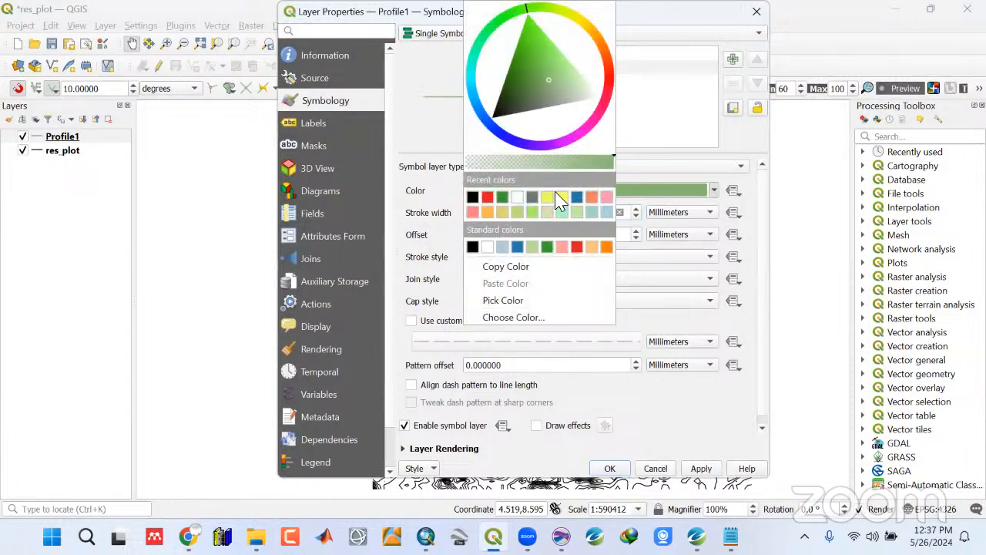
{"action": "left_click", "coordinate": [487, 198]}
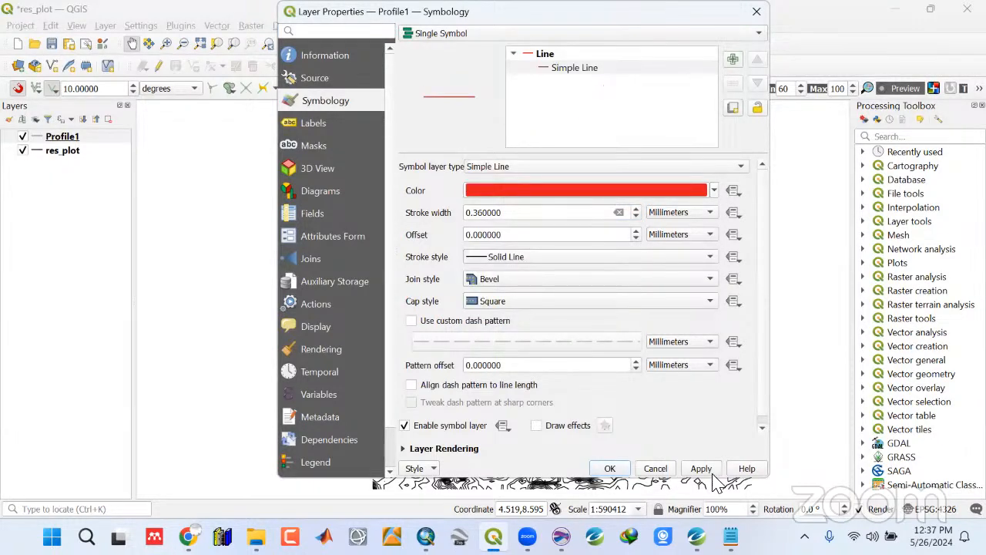
{"action": "left_click", "coordinate": [609, 469]}
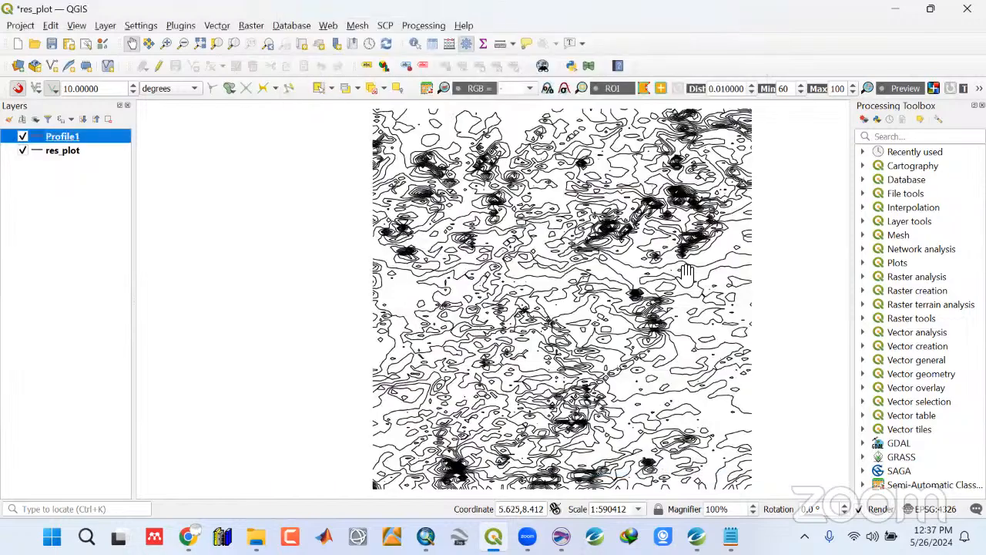
Check the live chat of the YouTube training stream in the browser, then return to QGIS
{"action": "scroll", "coordinate": [686, 273], "scroll_direction": "up", "scroll_amount": 1}
{"action": "left_click_drag", "start_coordinate": [668, 171], "coordinate": [536, 296]}
{"action": "scroll", "coordinate": [536, 296], "scroll_direction": "up", "scroll_amount": 1}
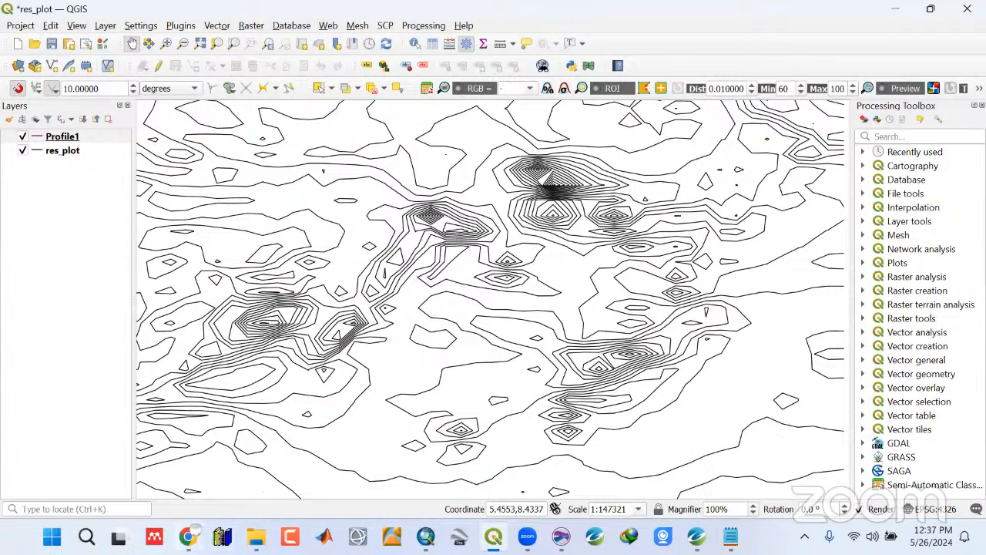
{"action": "left_click", "coordinate": [187, 535]}
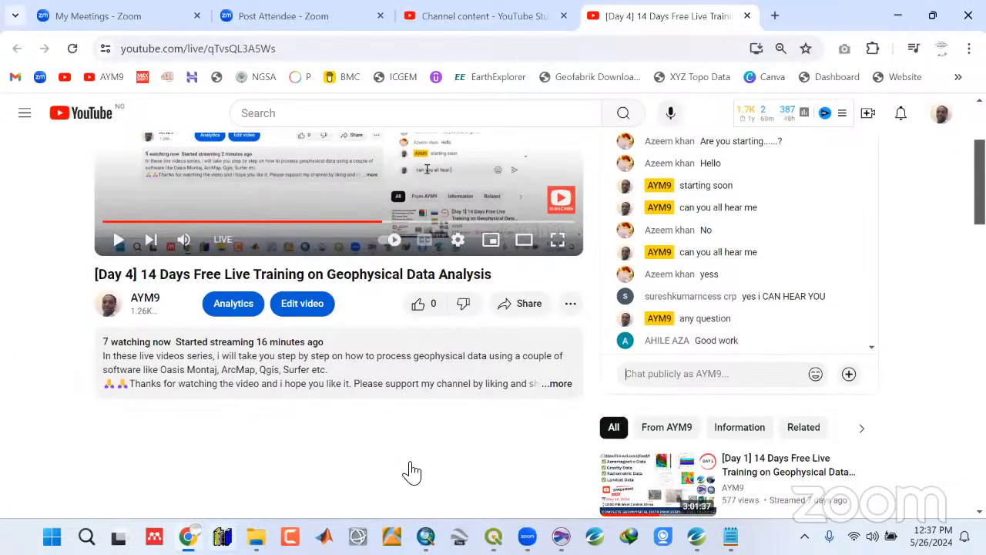
{"action": "left_click", "coordinate": [899, 17]}
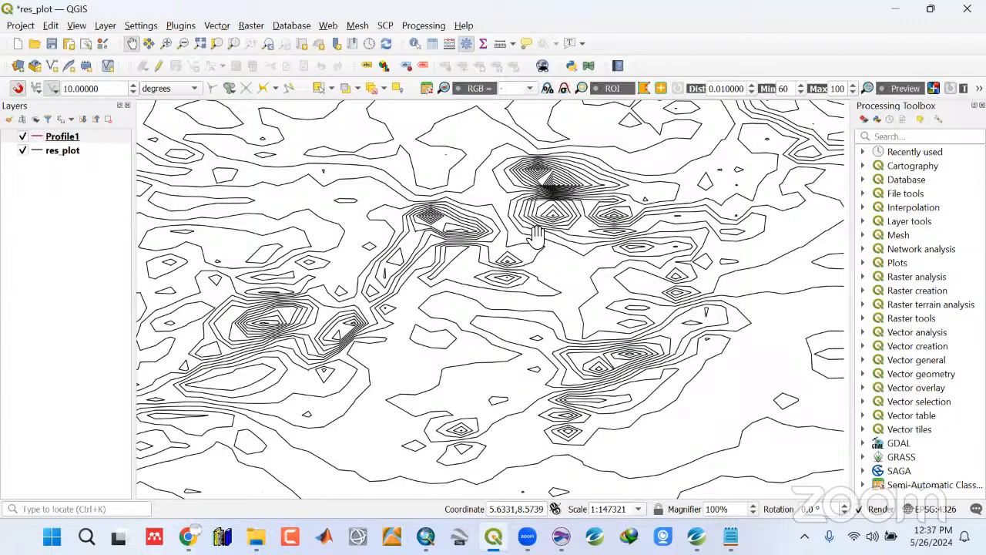
Switch to Oasis montaj and view the RES_LL.grd grid as a reference for the anomalies, then return to QGIS
{"action": "left_click", "coordinate": [696, 535]}
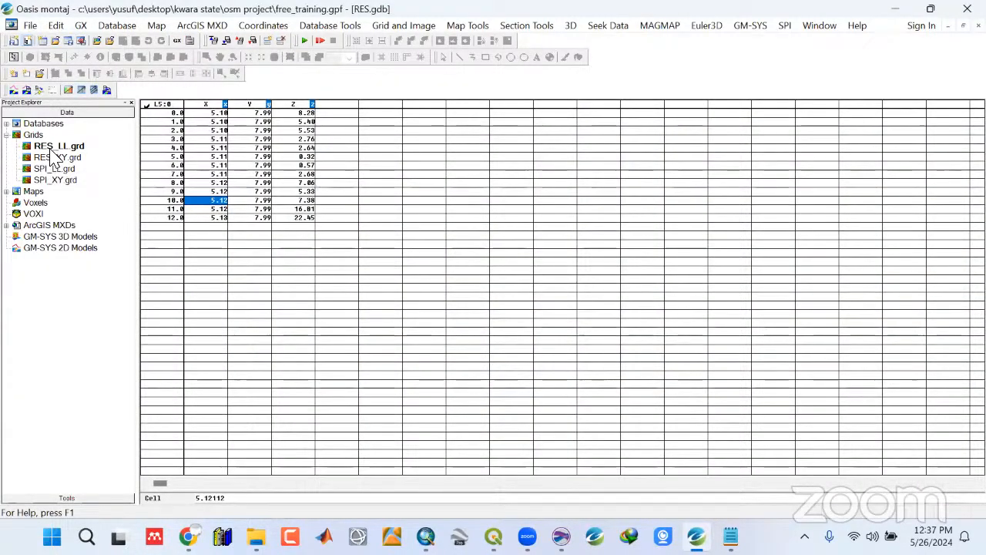
{"action": "double_click", "coordinate": [51, 148]}
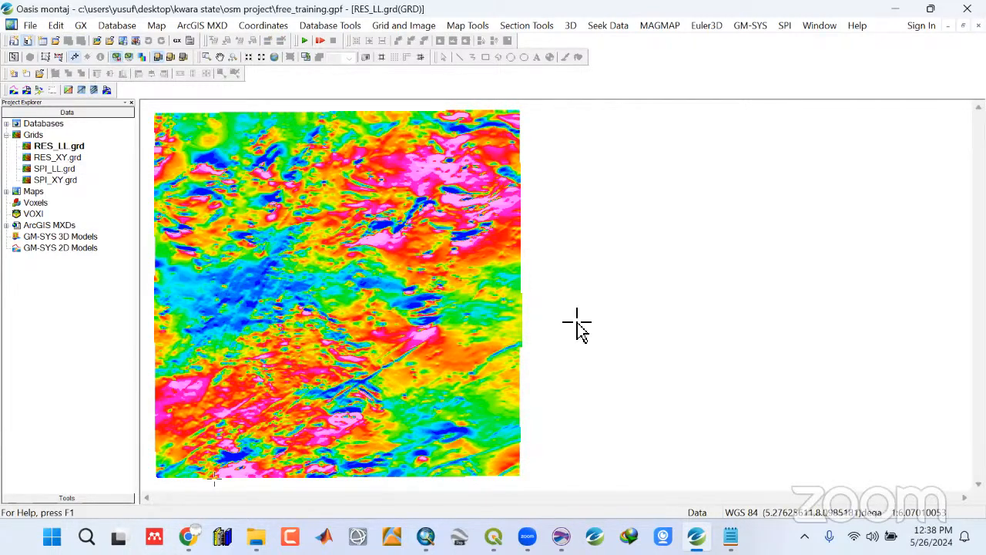
{"action": "left_click", "coordinate": [895, 9]}
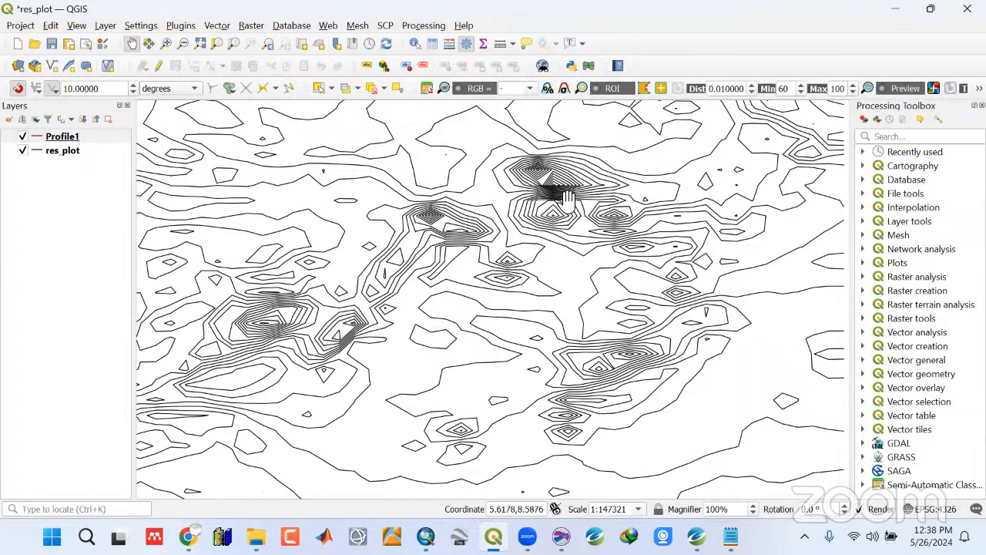
With snapping off, digitize a roughly north-south line in Profile1 across the dense northeastern anomaly pair and save the layer edits
{"action": "left_click_drag", "start_coordinate": [558, 218], "coordinate": [539, 262]}
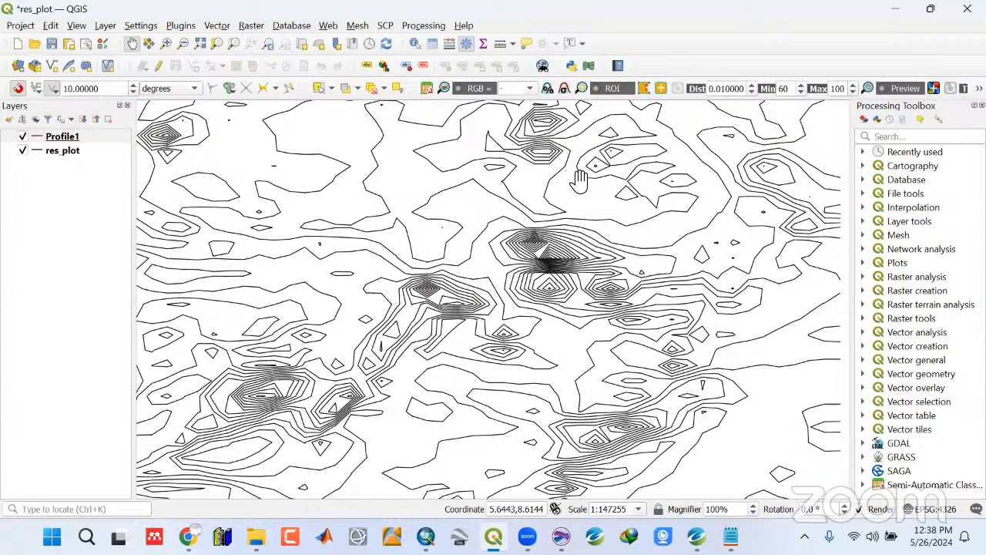
{"action": "left_click", "coordinate": [57, 139]}
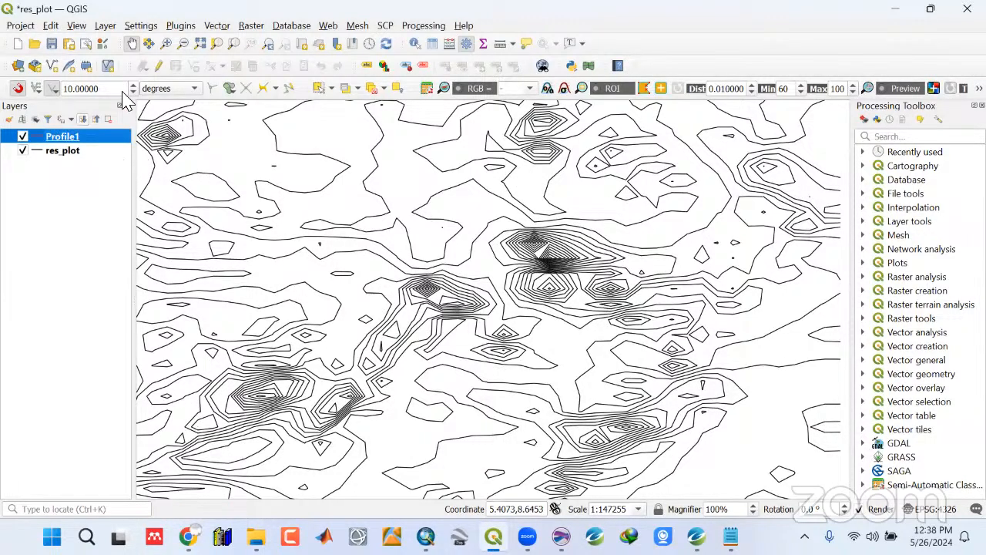
{"action": "left_click", "coordinate": [158, 69]}
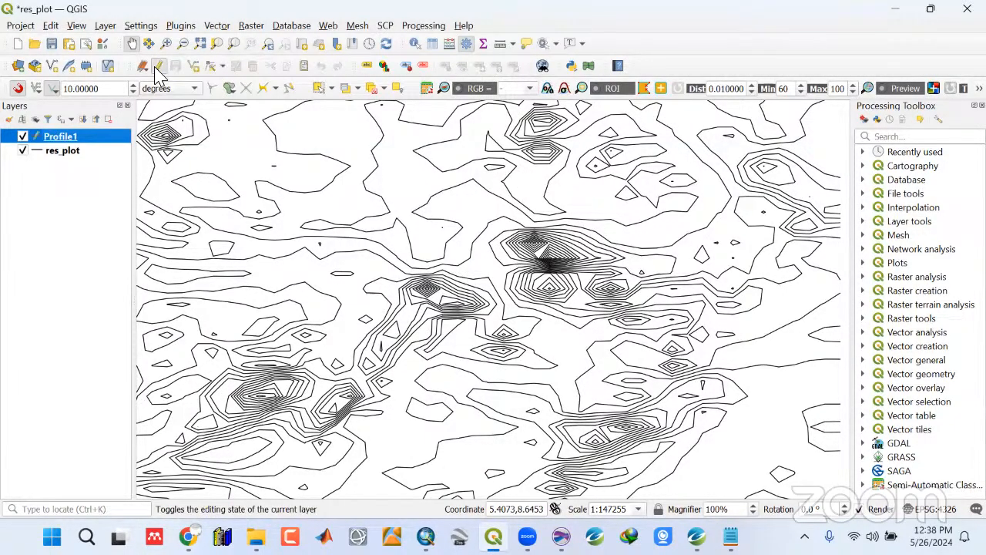
{"action": "left_click", "coordinate": [19, 89]}
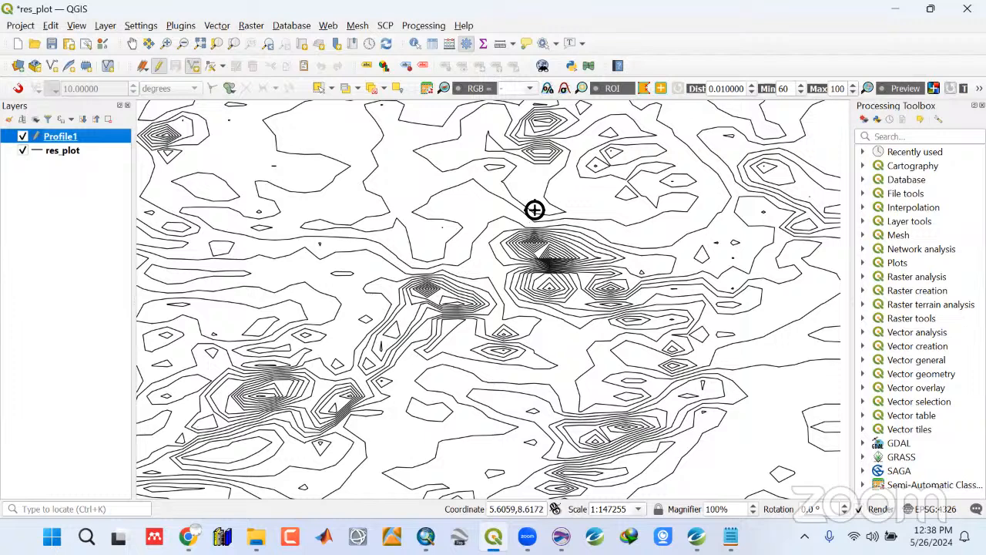
{"action": "left_click", "coordinate": [534, 209]}
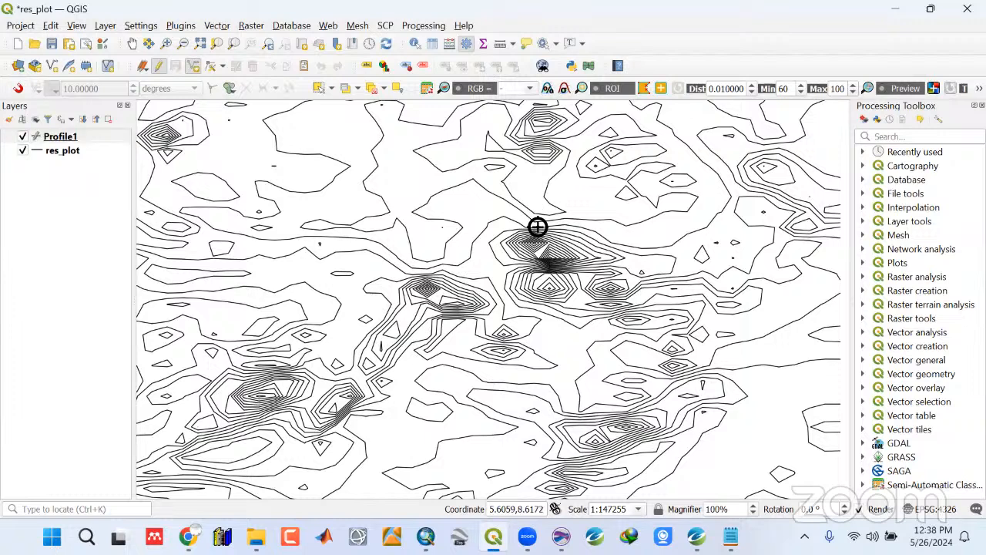
{"action": "right_click", "coordinate": [565, 334]}
{"action": "left_click", "coordinate": [801, 364]}
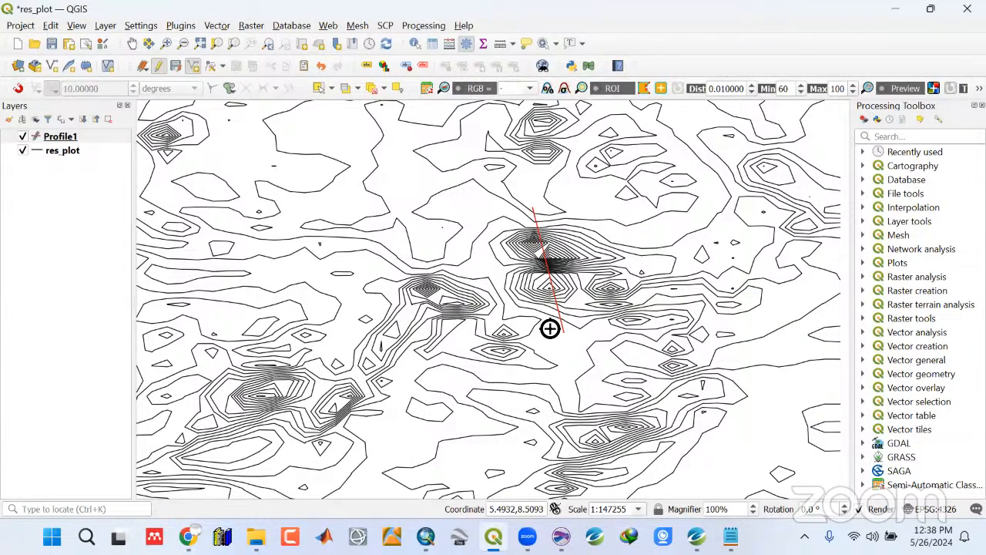
{"action": "left_click", "coordinate": [159, 67]}
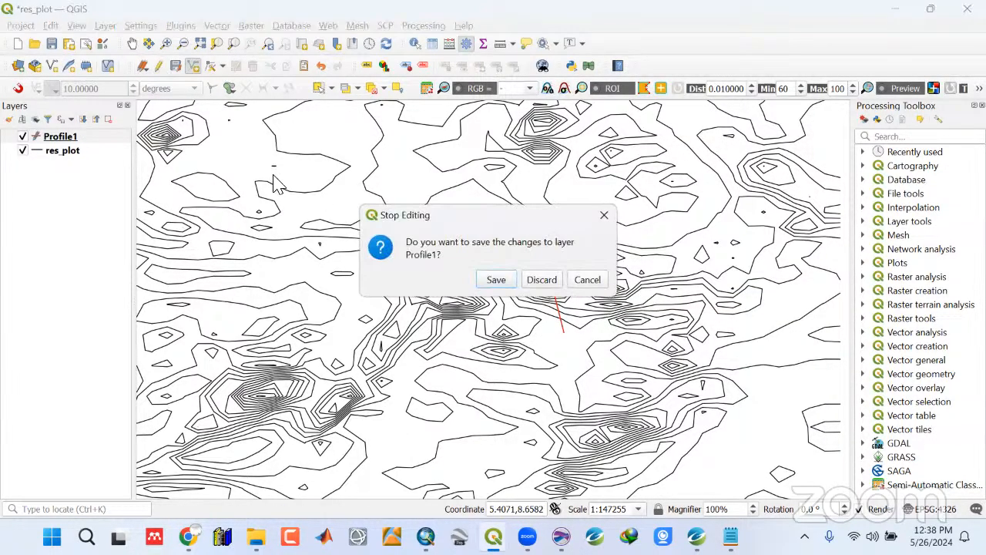
{"action": "left_click", "coordinate": [497, 280]}
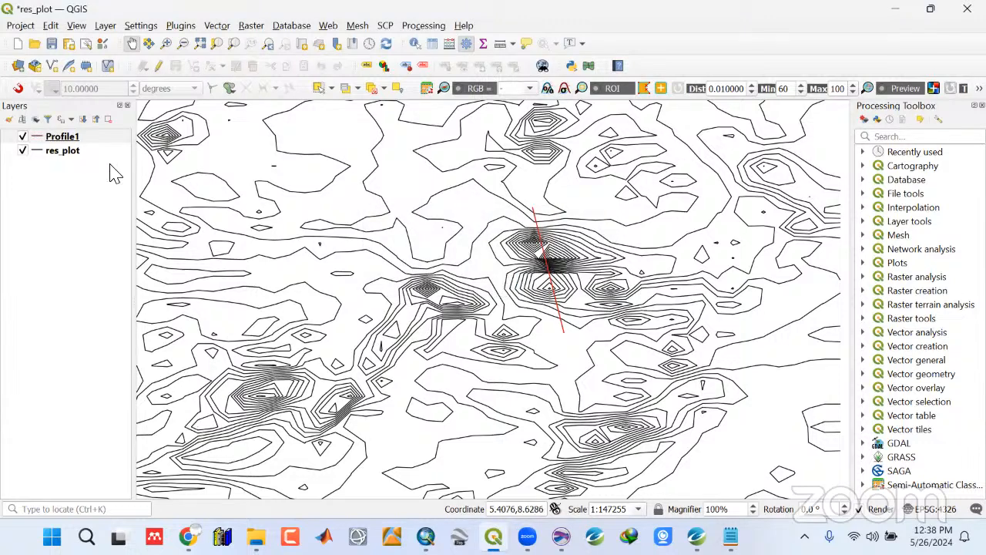
Set the Profile1 line symbol's width to 0.46 mm
{"action": "left_click", "coordinate": [66, 137]}
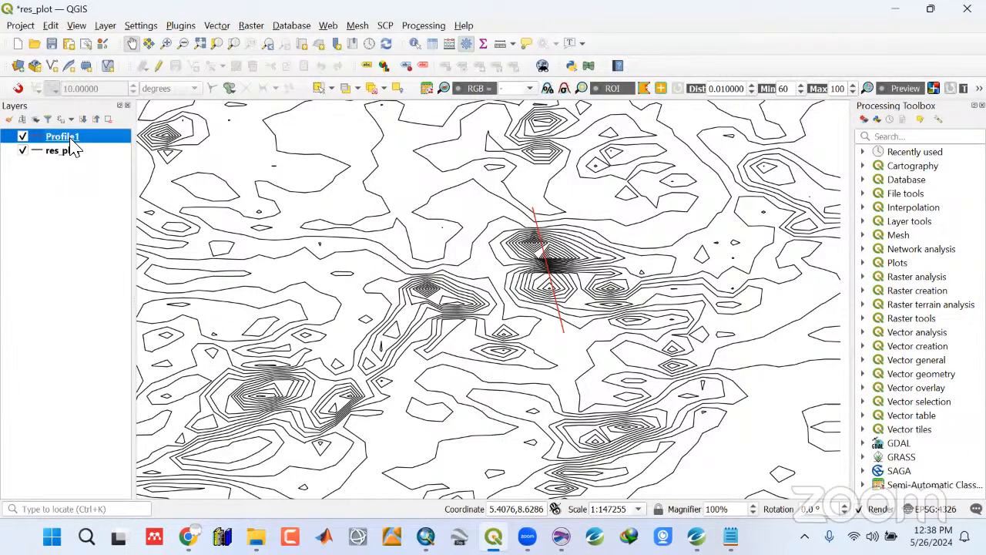
{"action": "double_click", "coordinate": [70, 139]}
{"action": "left_click", "coordinate": [442, 227]}
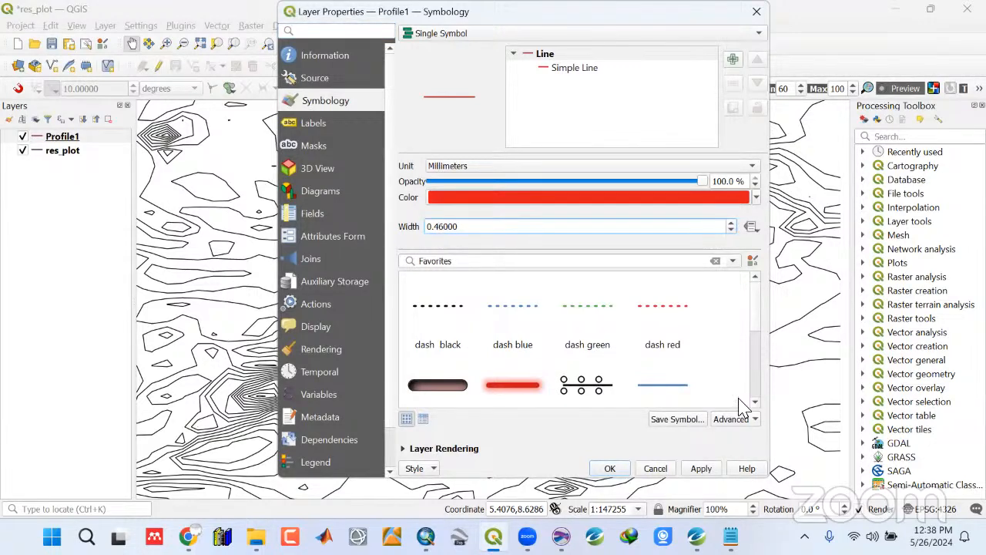
{"action": "left_click", "coordinate": [609, 469]}
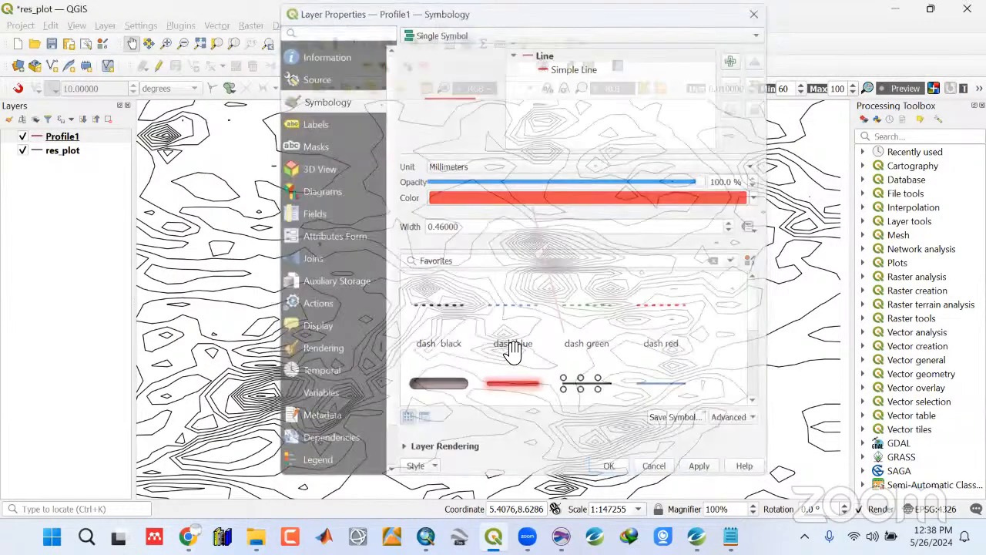
Start a new shapefile layer and name its file Profile2.shp in the Profiles folder
{"action": "scroll", "coordinate": [496, 351], "scroll_direction": "down", "scroll_amount": 1}
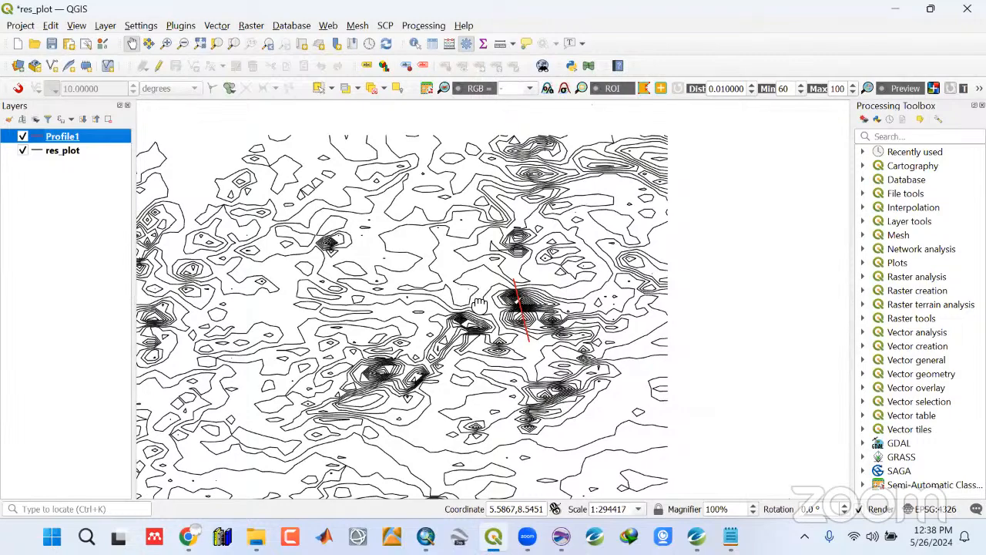
{"action": "left_click_drag", "start_coordinate": [492, 231], "coordinate": [510, 290]}
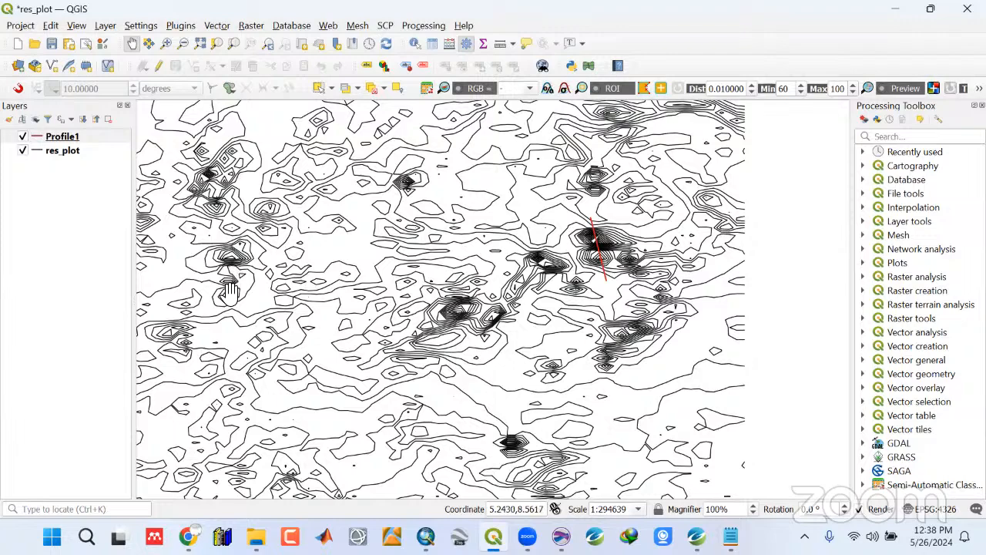
{"action": "scroll", "coordinate": [229, 291], "scroll_direction": "up", "scroll_amount": 1}
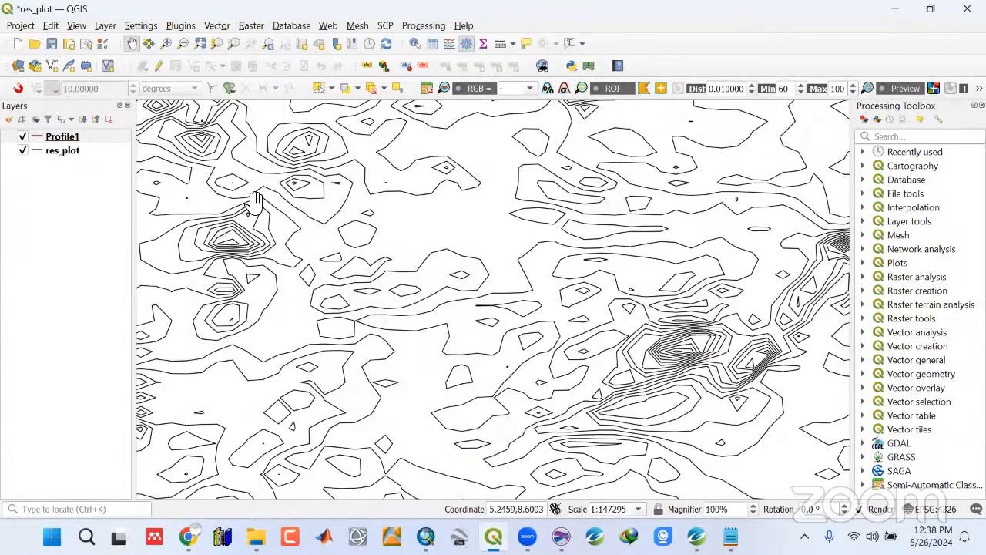
{"action": "left_click", "coordinate": [105, 25]}
{"action": "mouse_move", "coordinate": [275, 60]}
{"action": "left_click", "coordinate": [355, 74]}
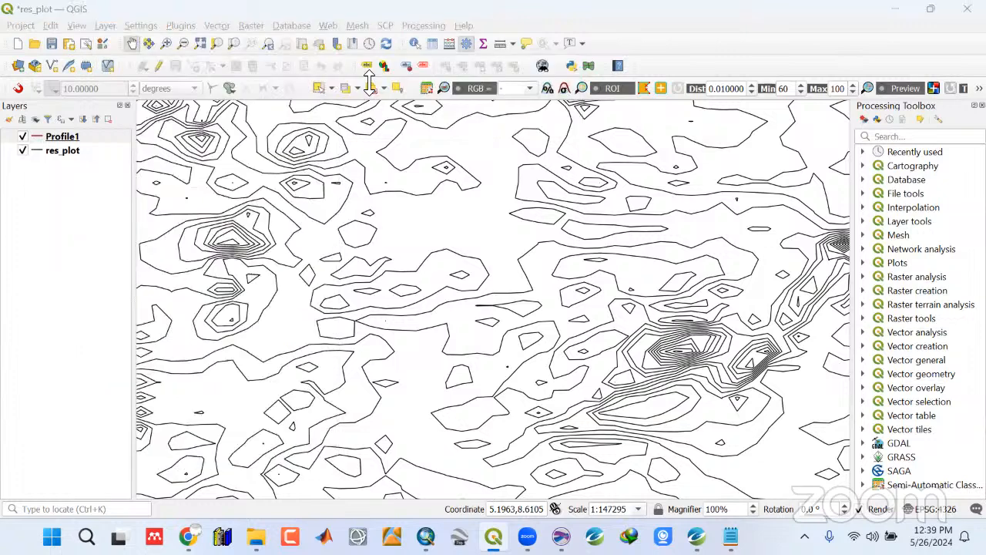
{"action": "left_click", "coordinate": [629, 117]}
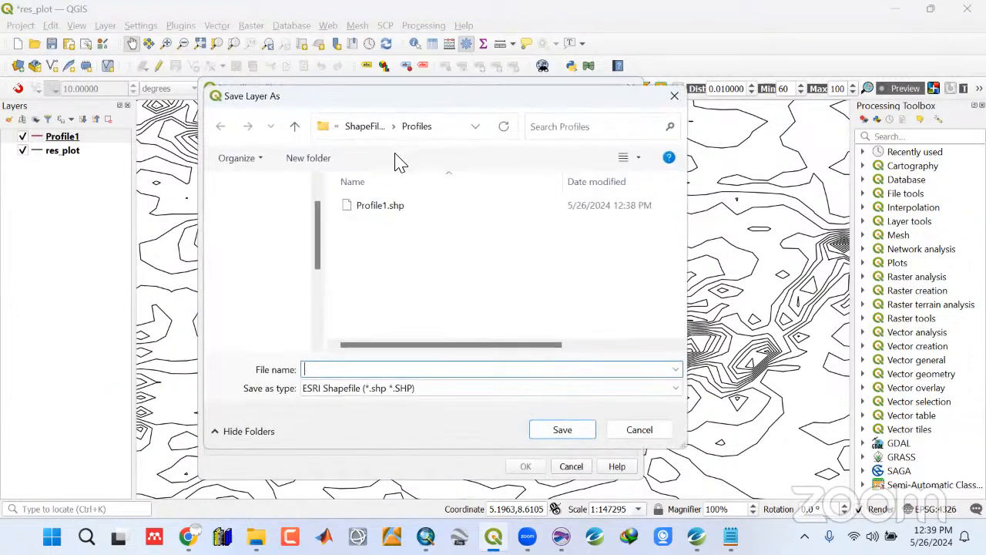
{"action": "left_click", "coordinate": [385, 205]}
{"action": "left_click", "coordinate": [338, 375]}
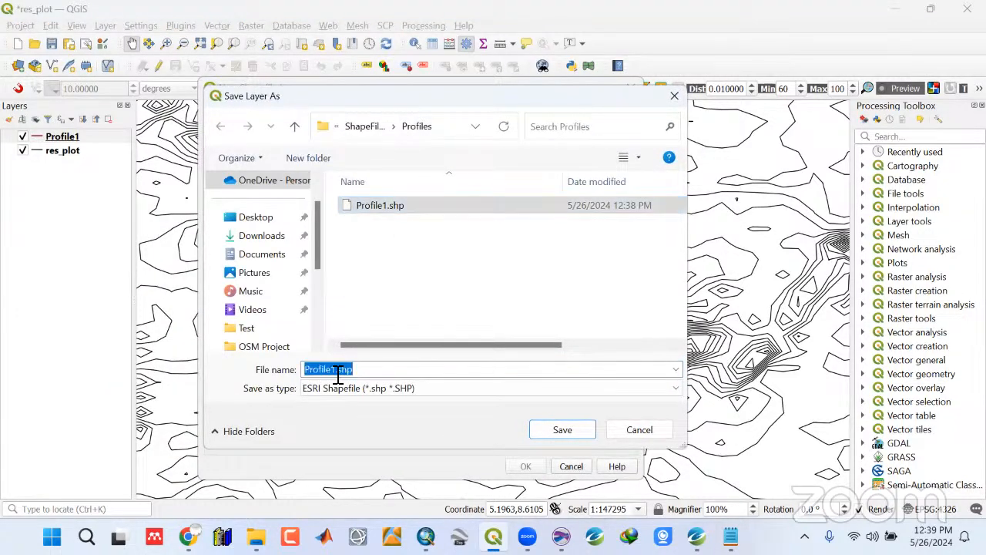
{"action": "left_click", "coordinate": [336, 375]}
{"action": "key", "text": "BackSpace"}
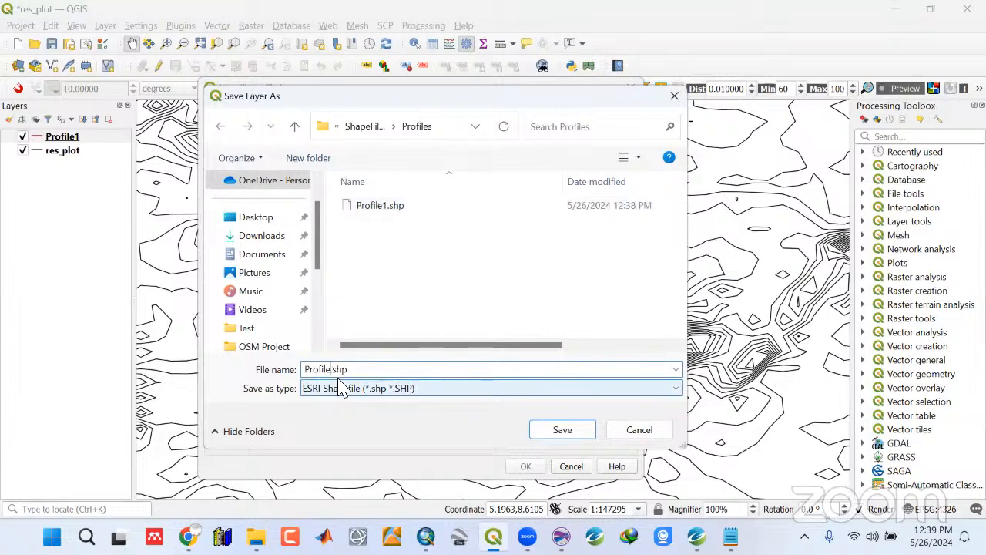
{"action": "left_click", "coordinate": [550, 433]}
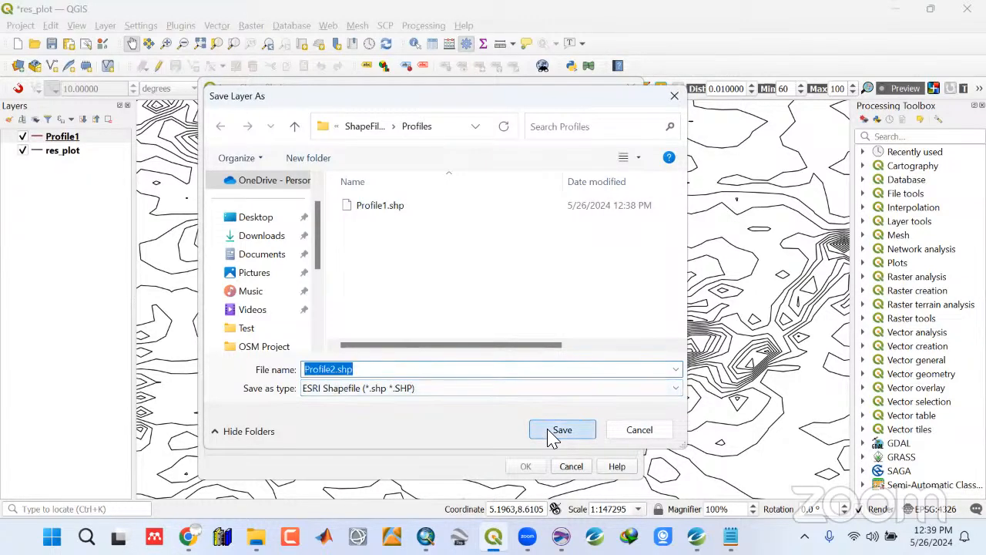
Set the new shapefile's geometry type to Line and create the Profile2 layer
{"action": "left_click", "coordinate": [629, 148]}
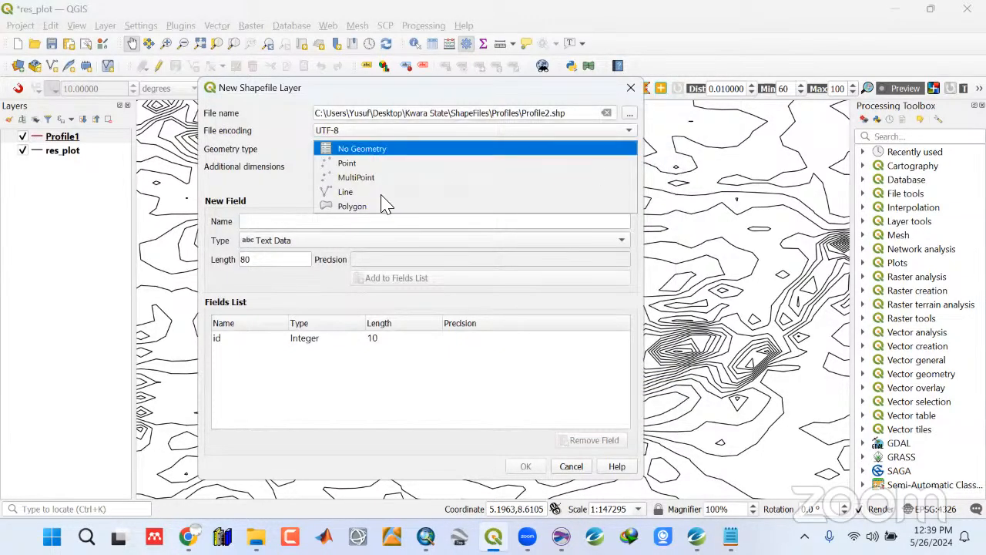
{"action": "left_click", "coordinate": [389, 192]}
{"action": "left_click", "coordinate": [525, 466]}
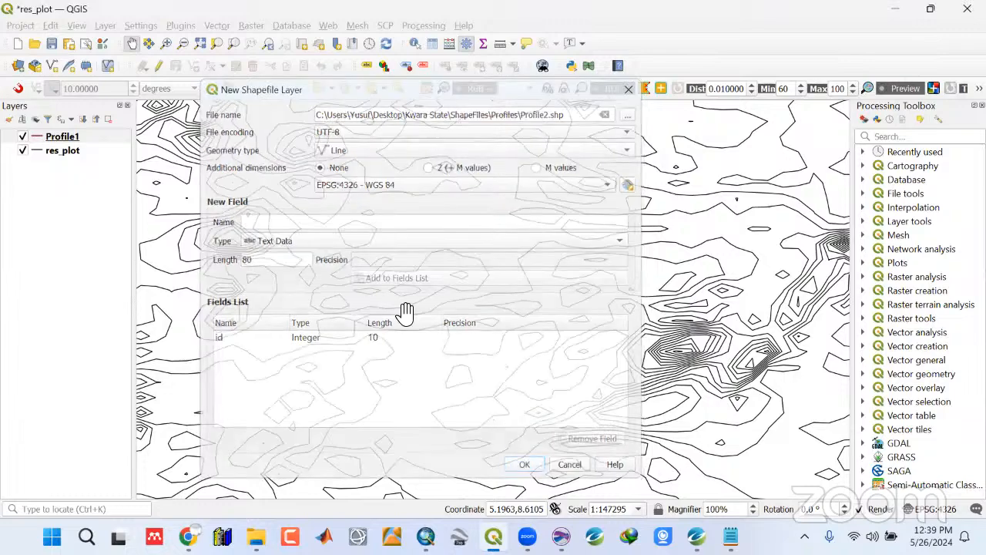
{"action": "left_click_drag", "start_coordinate": [545, 377], "coordinate": [518, 196]}
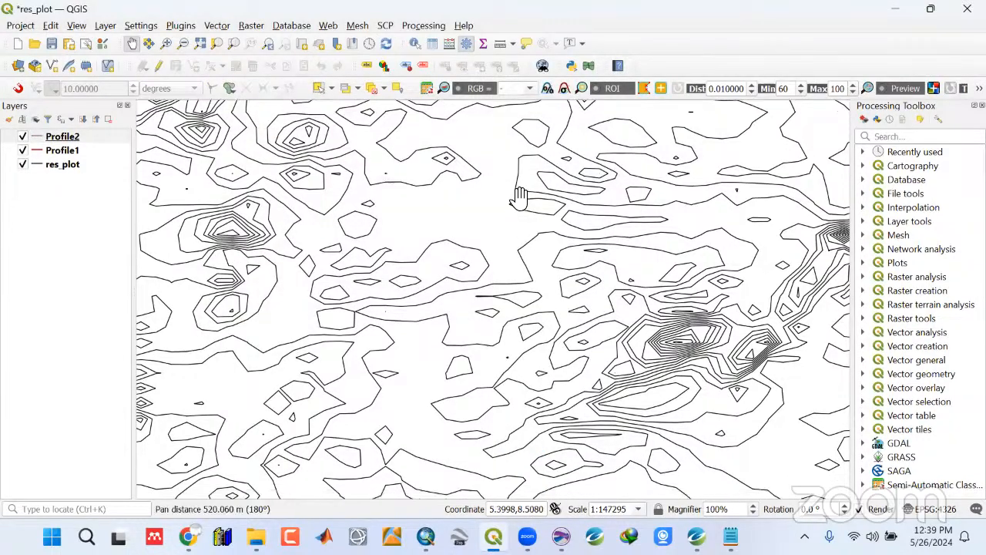
Examine the residual contours across the western and southern parts of the map for a second dense anomaly to profile
{"action": "scroll", "coordinate": [518, 196], "scroll_direction": "down", "scroll_amount": 1}
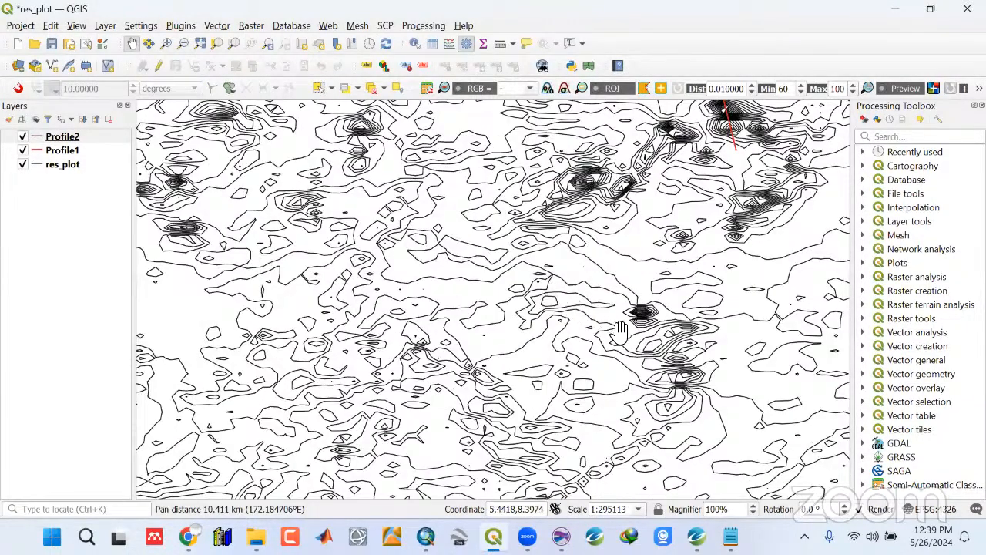
{"action": "left_click_drag", "start_coordinate": [552, 450], "coordinate": [537, 275]}
{"action": "left_click_drag", "start_coordinate": [256, 494], "coordinate": [302, 344]}
{"action": "scroll", "coordinate": [300, 343], "scroll_direction": "up", "scroll_amount": 1}
{"action": "left_click_drag", "start_coordinate": [318, 255], "coordinate": [316, 236]}
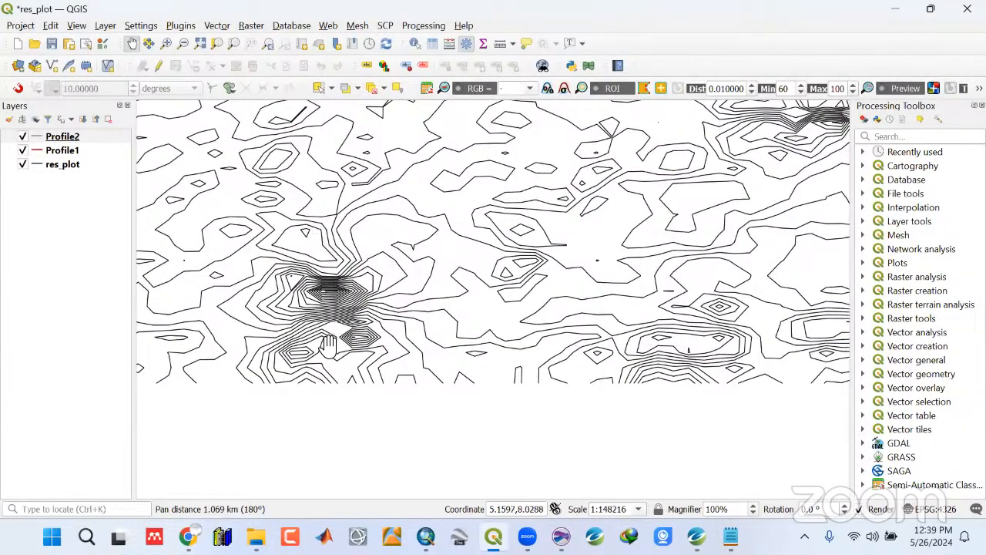
{"action": "left_click_drag", "start_coordinate": [337, 357], "coordinate": [336, 322]}
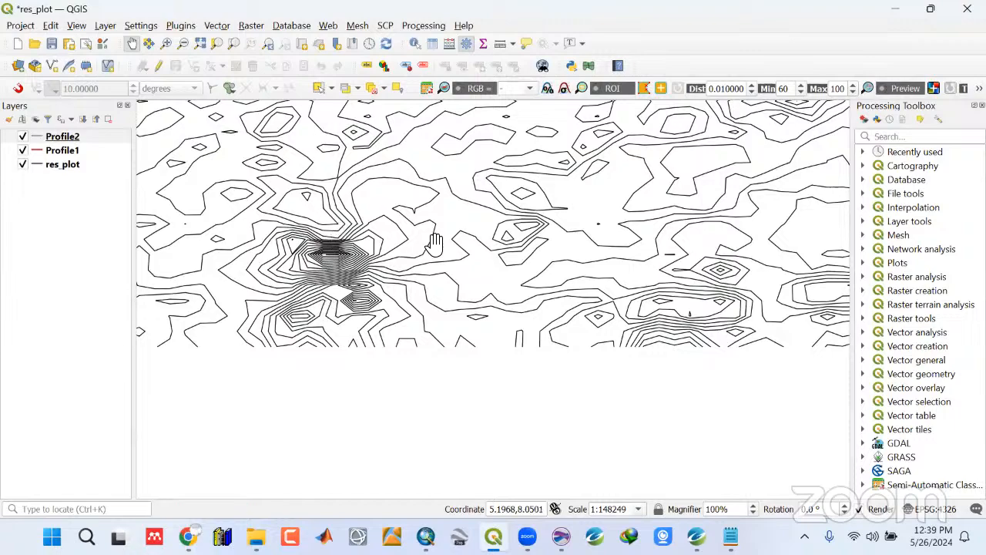
{"action": "left_click_drag", "start_coordinate": [393, 258], "coordinate": [551, 373]}
{"action": "left_click_drag", "start_coordinate": [372, 238], "coordinate": [334, 435]}
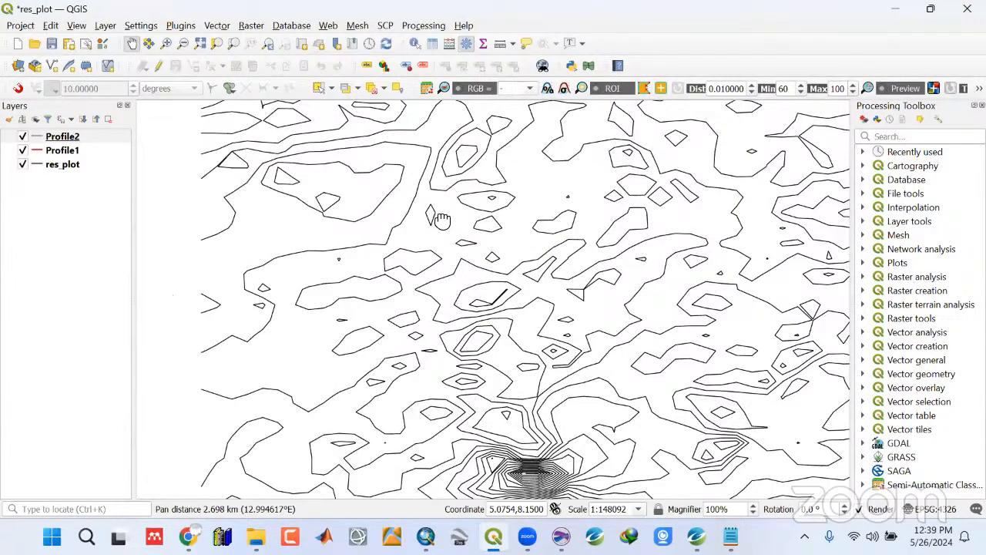
{"action": "left_click_drag", "start_coordinate": [439, 220], "coordinate": [337, 471]}
{"action": "left_click_drag", "start_coordinate": [550, 278], "coordinate": [464, 499]}
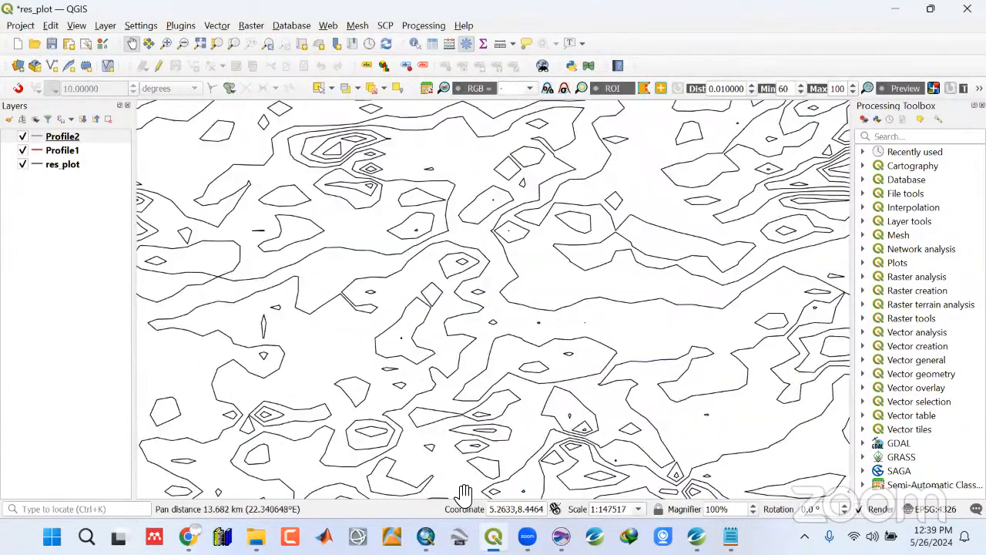
{"action": "left_click_drag", "start_coordinate": [529, 231], "coordinate": [607, 238]}
{"action": "left_click_drag", "start_coordinate": [467, 351], "coordinate": [585, 169]}
{"action": "left_click_drag", "start_coordinate": [430, 357], "coordinate": [571, 150]}
{"action": "left_click_drag", "start_coordinate": [414, 327], "coordinate": [567, 158]}
{"action": "left_click_drag", "start_coordinate": [239, 405], "coordinate": [513, 224]}
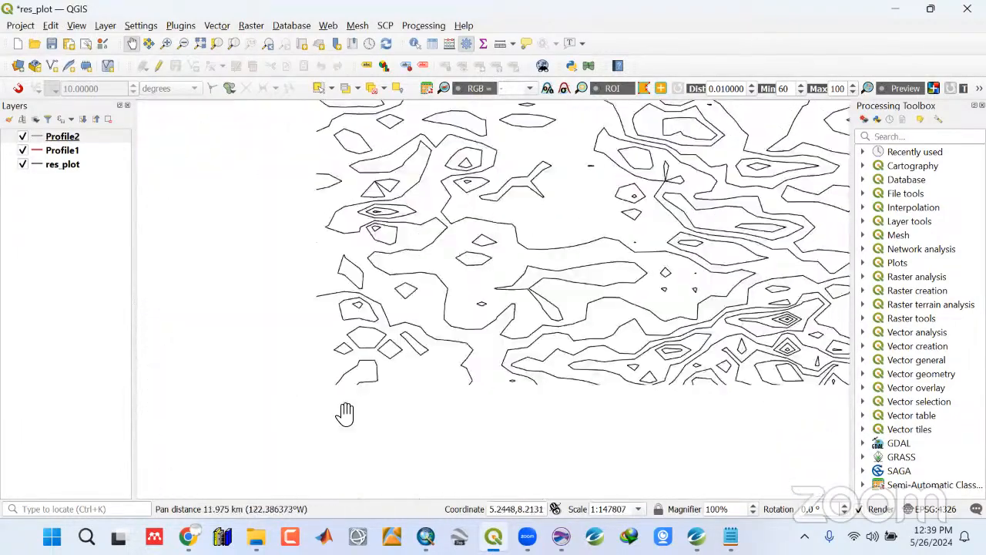
{"action": "left_click_drag", "start_coordinate": [344, 413], "coordinate": [530, 223]}
{"action": "left_click_drag", "start_coordinate": [248, 438], "coordinate": [466, 235]}
{"action": "left_click_drag", "start_coordinate": [505, 433], "coordinate": [355, 319]}
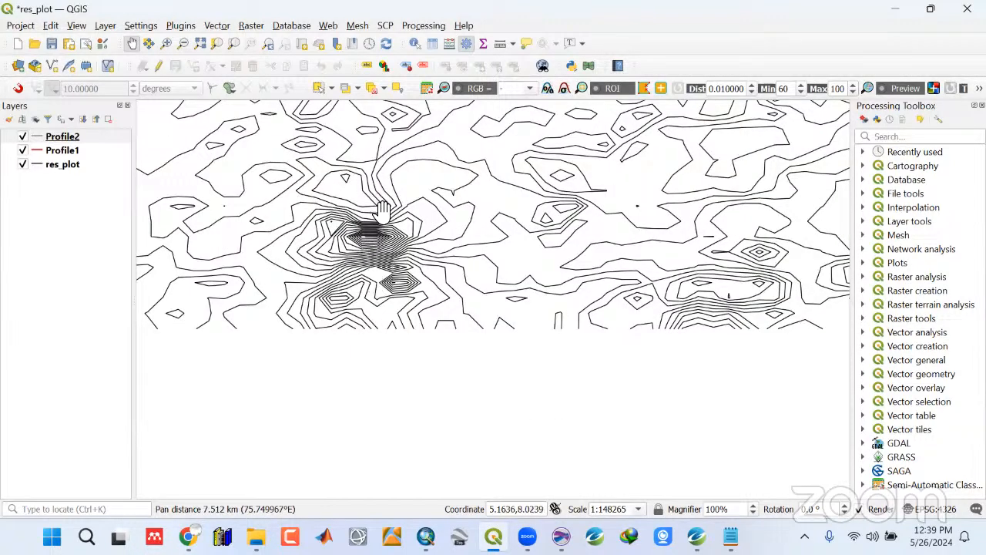
Digitize a roughly north-south line in Profile2 across the dense anomaly near the map's southwestern edge
{"action": "left_click", "coordinate": [67, 138]}
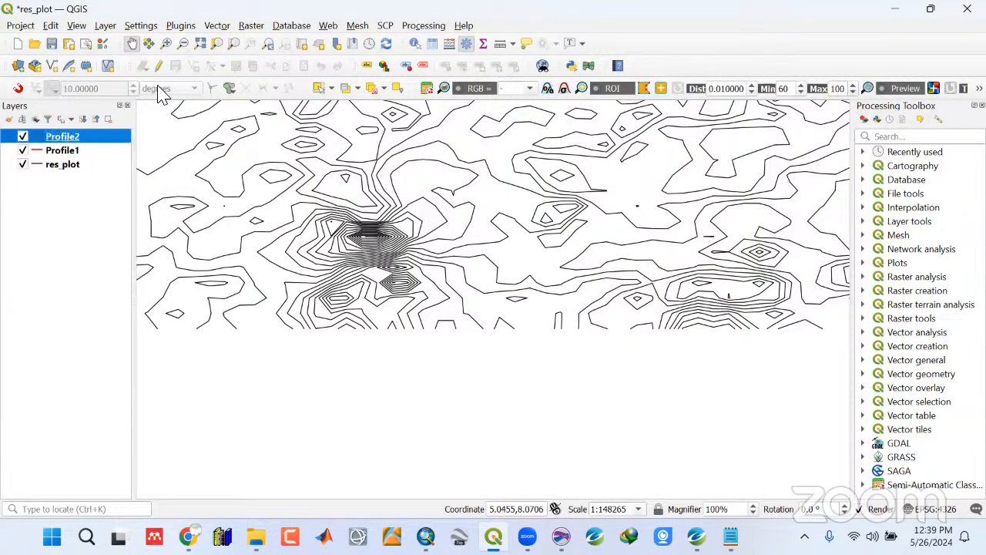
{"action": "left_click", "coordinate": [159, 65]}
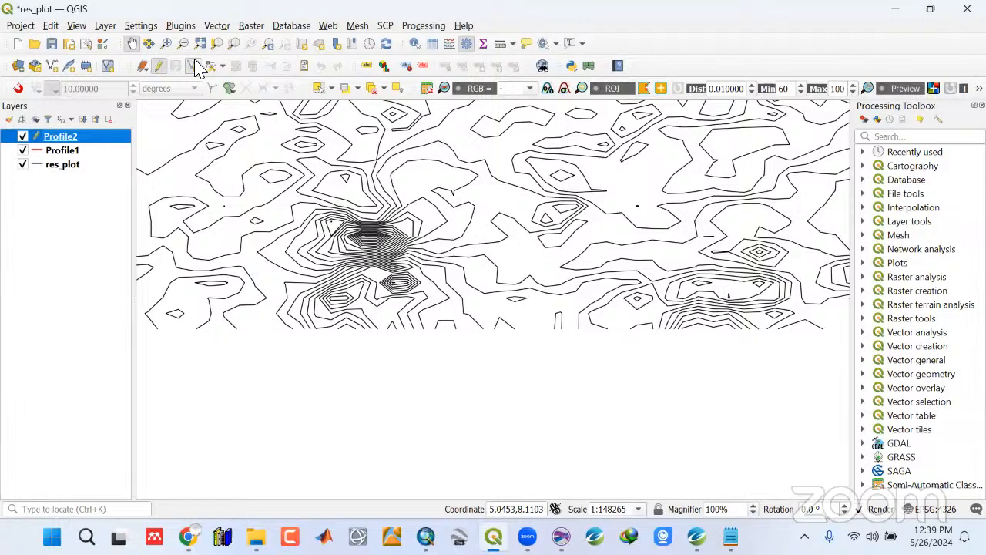
{"action": "left_click", "coordinate": [195, 66]}
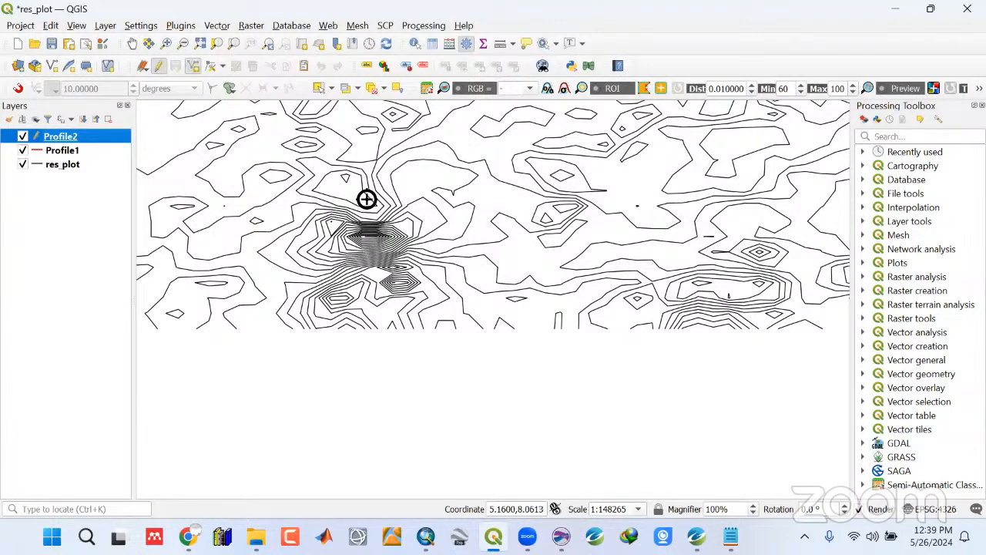
{"action": "left_click", "coordinate": [364, 220]}
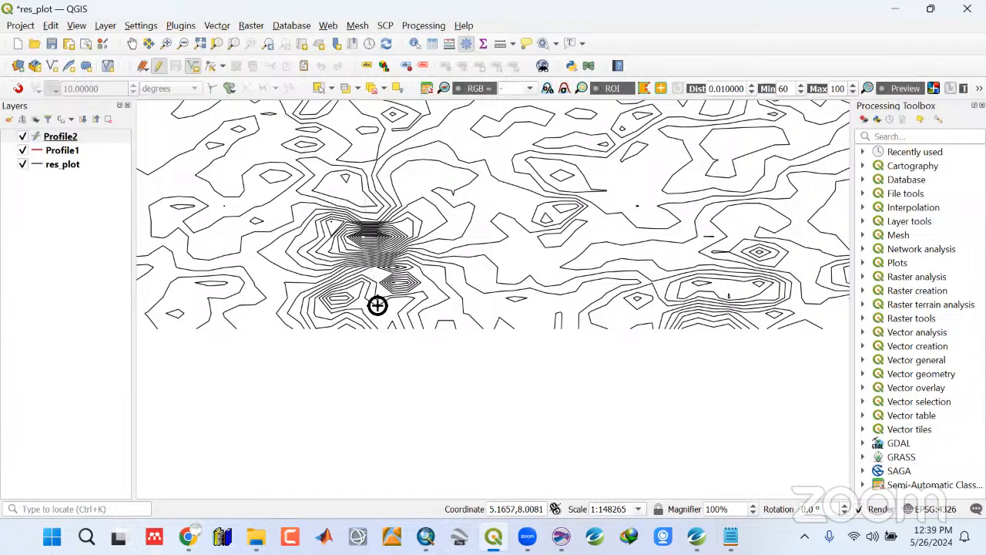
{"action": "right_click", "coordinate": [377, 305]}
{"action": "left_click", "coordinate": [801, 386]}
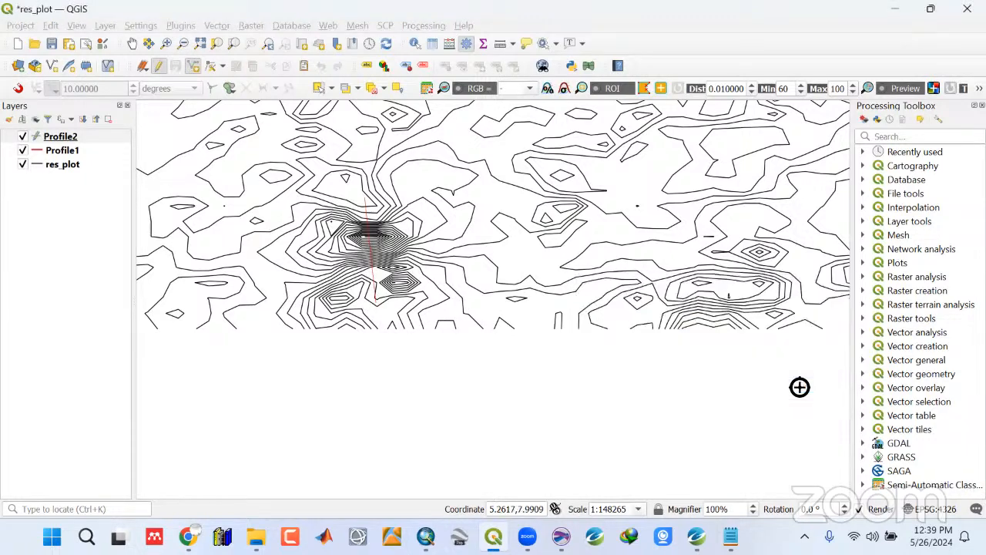
Style the Profile2 simple line with a 0.46 mm stroke width and red color
{"action": "left_click", "coordinate": [49, 146]}
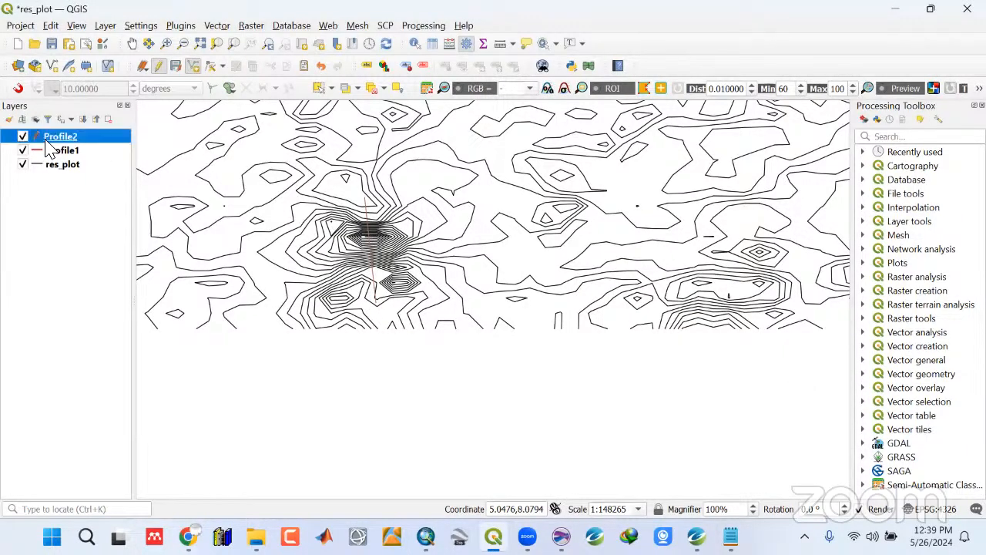
{"action": "double_click", "coordinate": [47, 143]}
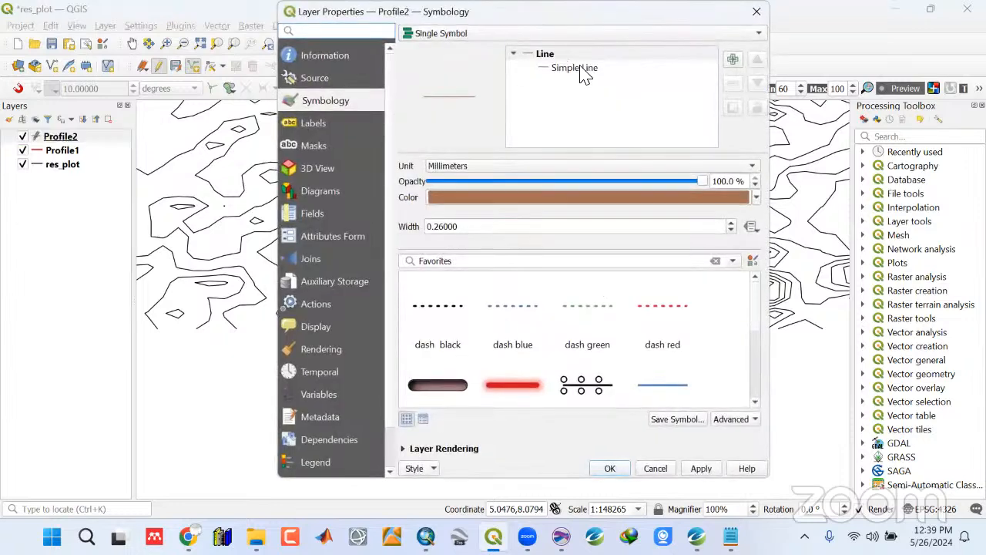
{"action": "left_click", "coordinate": [574, 67]}
{"action": "left_click", "coordinate": [482, 214]}
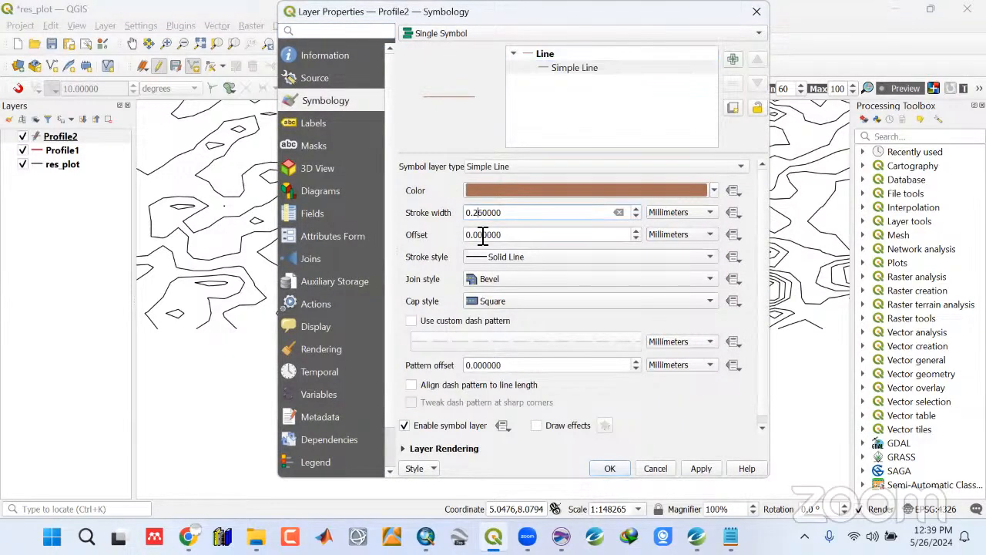
{"action": "key", "text": "BackSpace"}
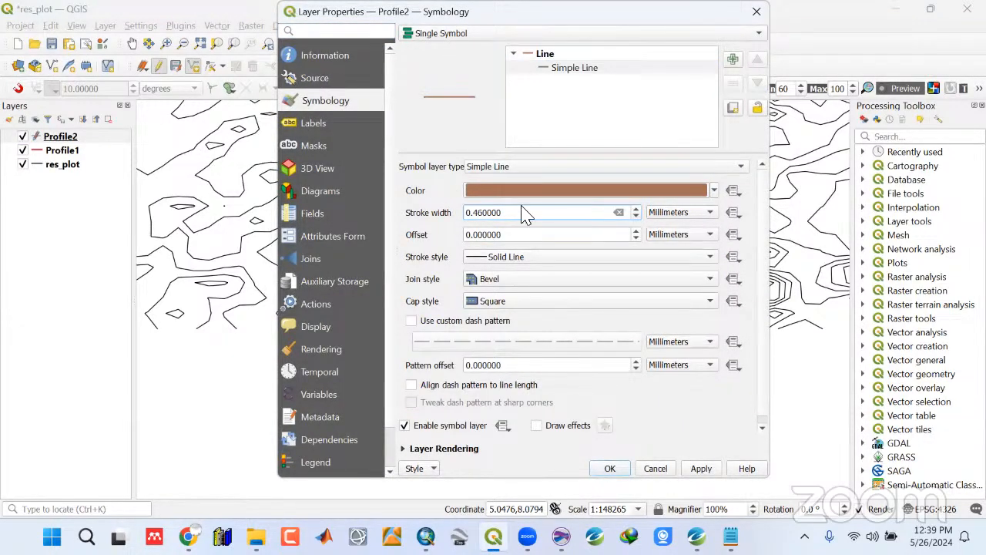
{"action": "left_click", "coordinate": [714, 191]}
{"action": "left_click", "coordinate": [476, 201]}
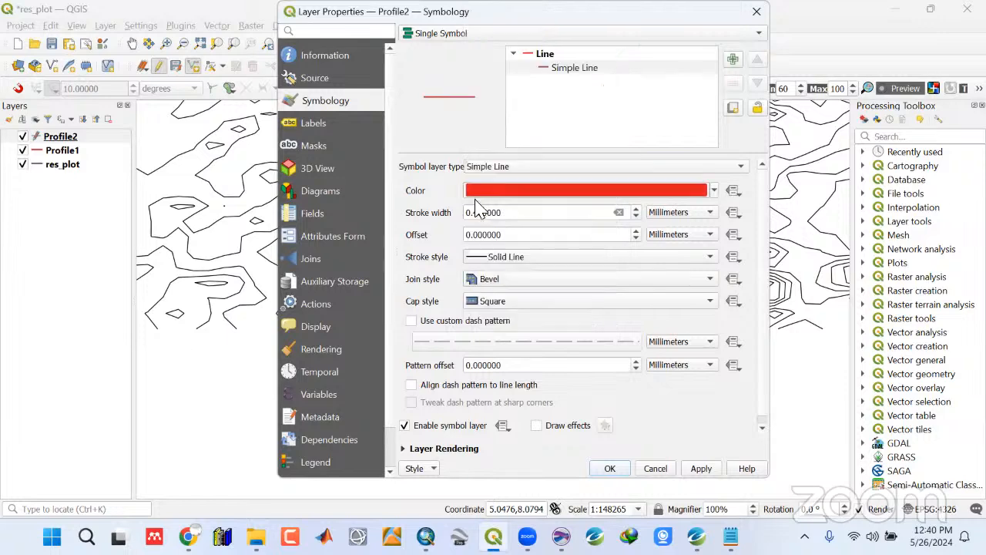
{"action": "left_click", "coordinate": [703, 470]}
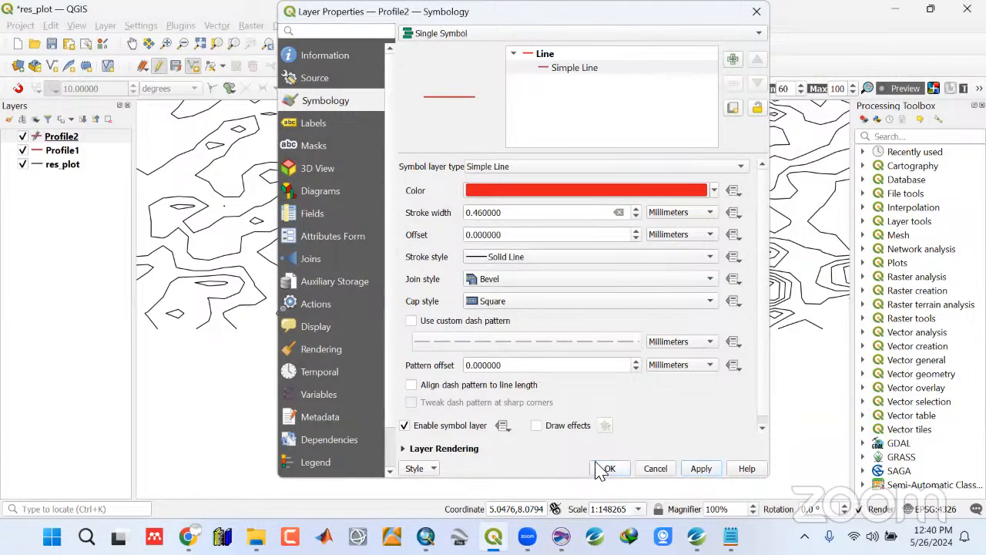
{"action": "left_click", "coordinate": [609, 468]}
End editing of Profile2, saving its changes, and zoom the map to the full res_plot layer
{"action": "left_click", "coordinate": [157, 67]}
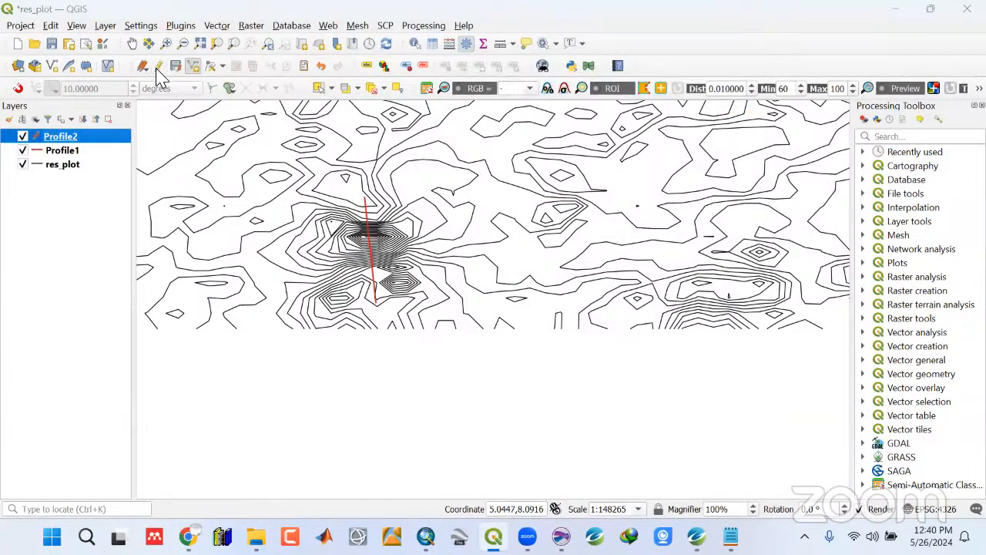
{"action": "left_click", "coordinate": [496, 280]}
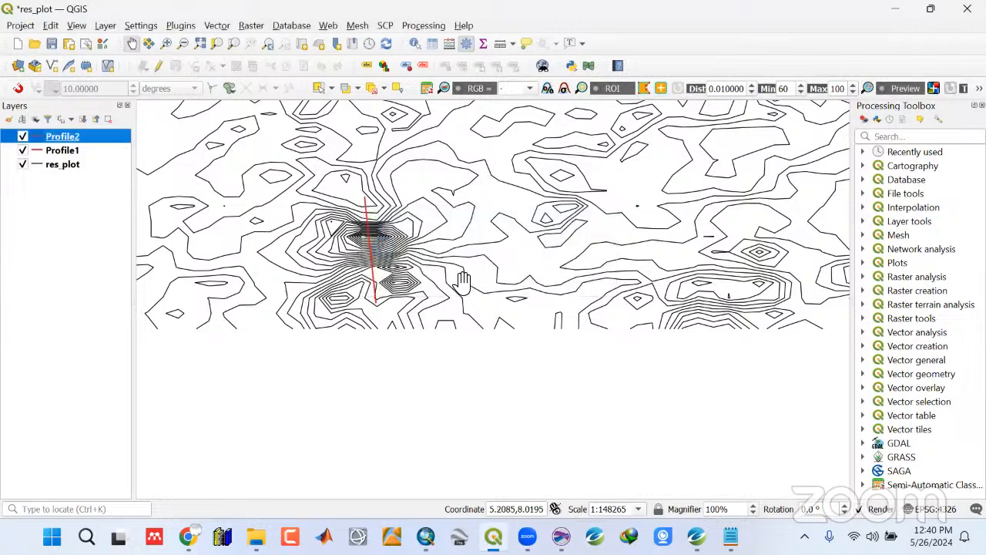
{"action": "scroll", "coordinate": [462, 280], "scroll_direction": "up", "scroll_amount": 1}
{"action": "scroll", "coordinate": [462, 280], "scroll_direction": "down", "scroll_amount": 2}
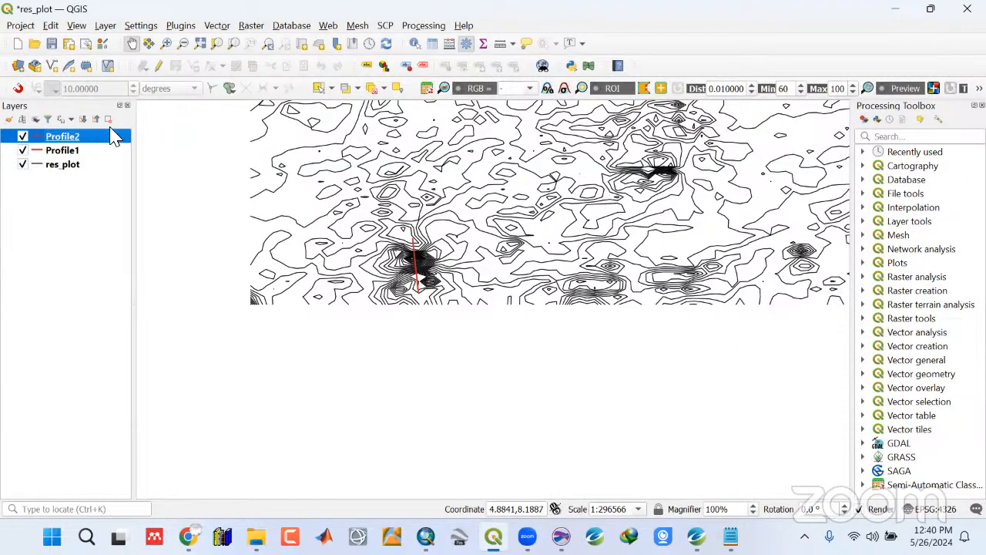
{"action": "left_click", "coordinate": [67, 166]}
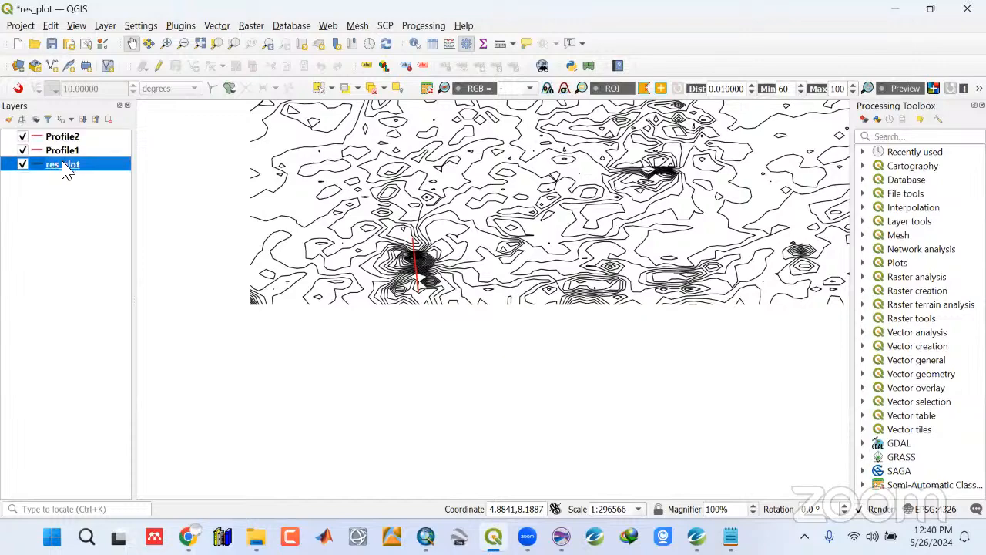
{"action": "right_click", "coordinate": [67, 166]}
{"action": "left_click", "coordinate": [77, 167]}
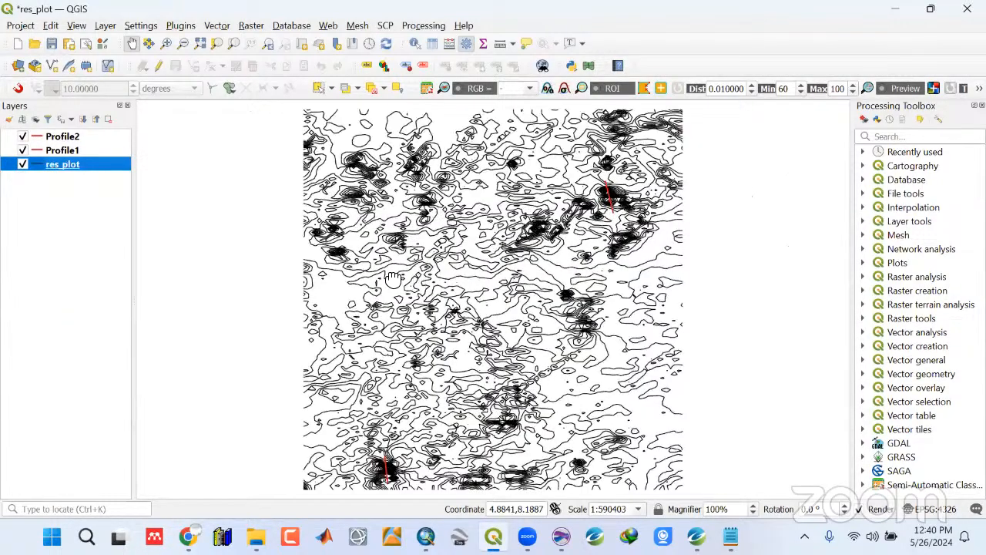
Examine the contour anomalies around and between the two profile lines, from the southern edge to the northern part
{"action": "left_click_drag", "start_coordinate": [496, 358], "coordinate": [528, 265]}
{"action": "scroll", "coordinate": [435, 349], "scroll_direction": "up", "scroll_amount": 1}
{"action": "left_click_drag", "start_coordinate": [440, 453], "coordinate": [437, 391]}
{"action": "left_click_drag", "start_coordinate": [378, 247], "coordinate": [543, 424]}
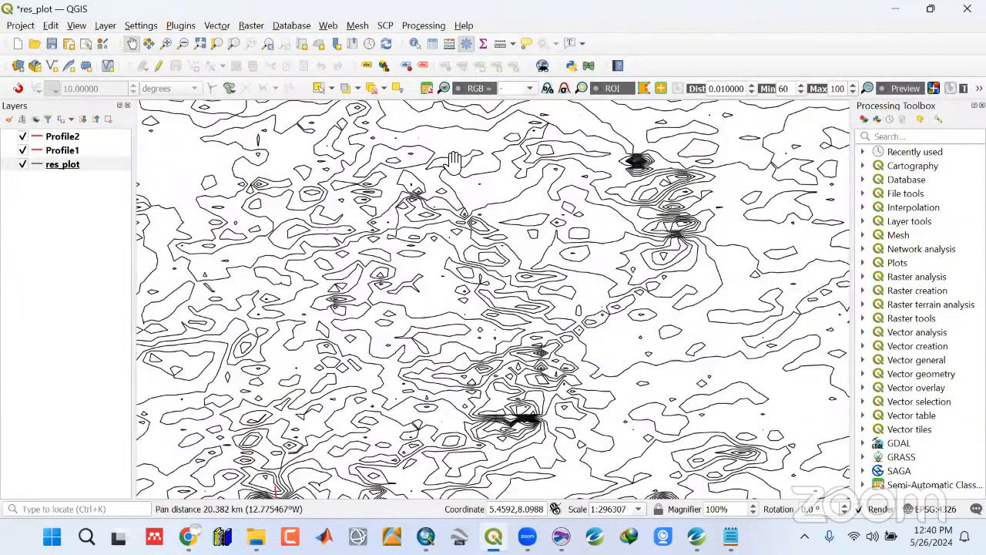
{"action": "left_click_drag", "start_coordinate": [383, 319], "coordinate": [327, 423]}
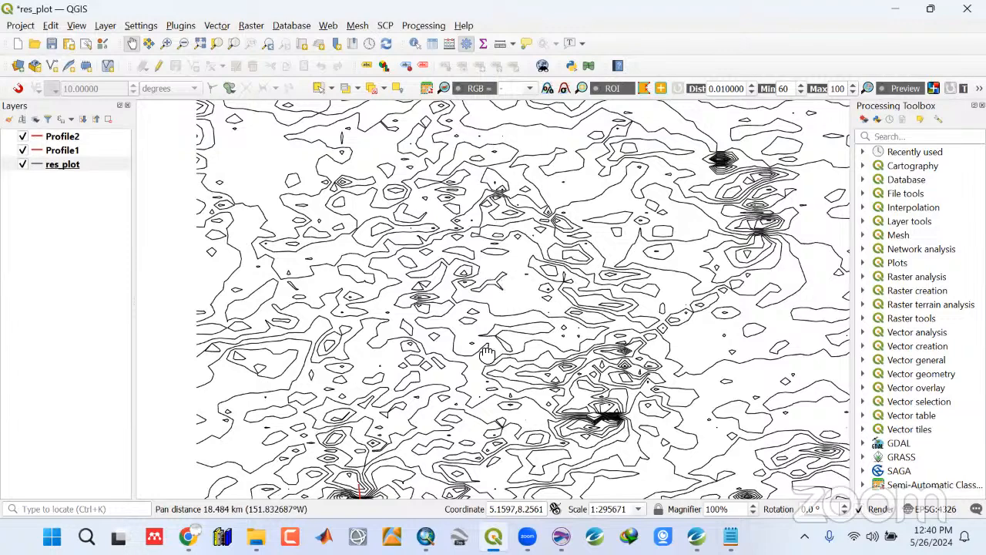
{"action": "left_click_drag", "start_coordinate": [487, 352], "coordinate": [225, 236]}
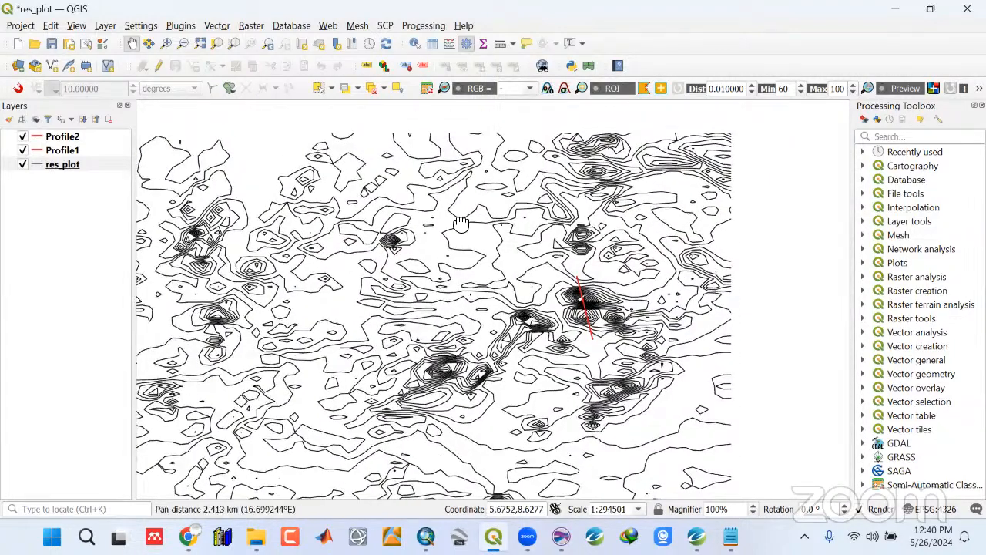
{"action": "left_click_drag", "start_coordinate": [461, 223], "coordinate": [462, 138]}
{"action": "left_click_drag", "start_coordinate": [382, 283], "coordinate": [384, 193]}
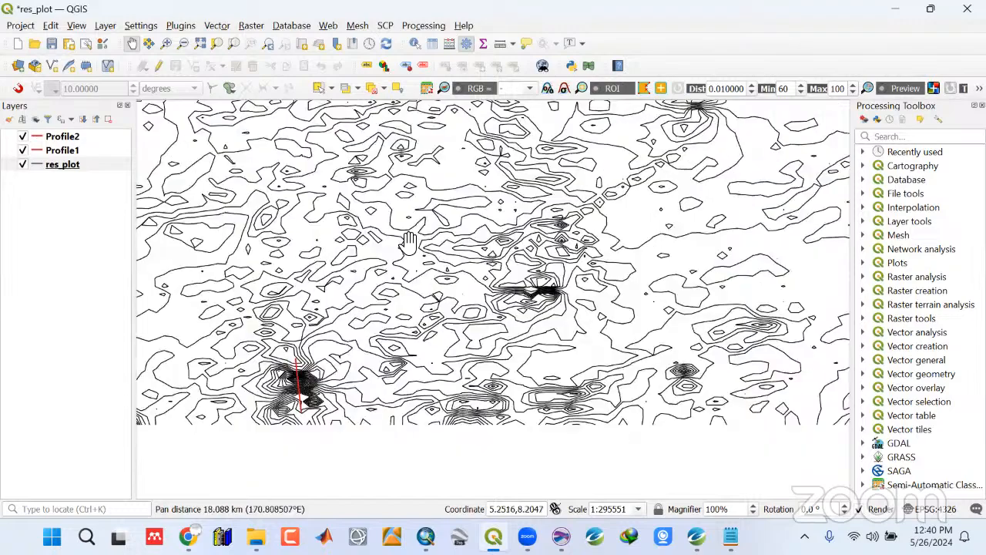
{"action": "left_click_drag", "start_coordinate": [286, 295], "coordinate": [296, 159]}
{"action": "left_click_drag", "start_coordinate": [530, 234], "coordinate": [527, 370]}
{"action": "left_click_drag", "start_coordinate": [495, 218], "coordinate": [490, 347]}
{"action": "left_click_drag", "start_coordinate": [508, 174], "coordinate": [509, 305]}
{"action": "left_click_drag", "start_coordinate": [546, 259], "coordinate": [544, 333]}
{"action": "left_click_drag", "start_coordinate": [512, 297], "coordinate": [478, 277]}
{"action": "left_click_drag", "start_coordinate": [472, 410], "coordinate": [434, 351]}
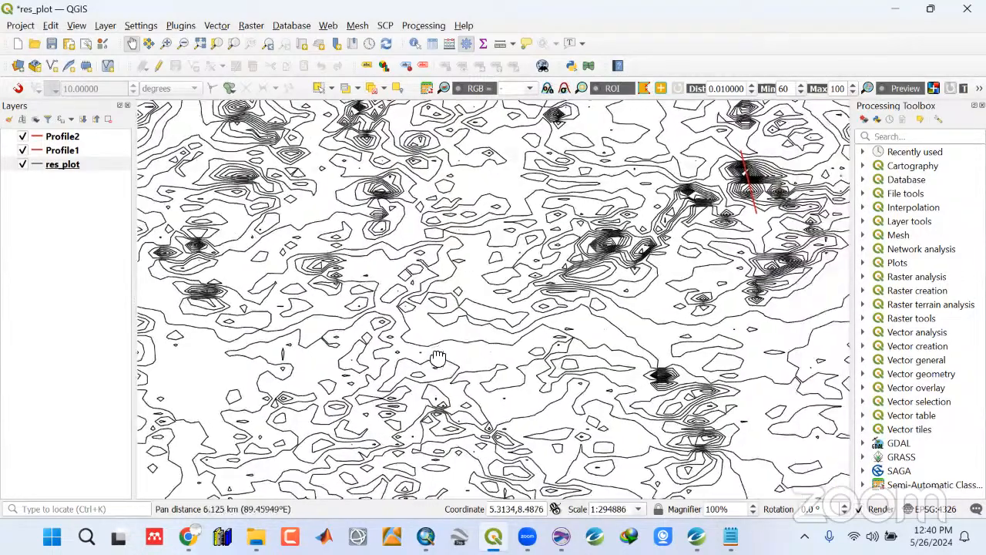
{"action": "left_click_drag", "start_coordinate": [313, 288], "coordinate": [423, 223]}
{"action": "left_click_drag", "start_coordinate": [461, 288], "coordinate": [393, 288]}
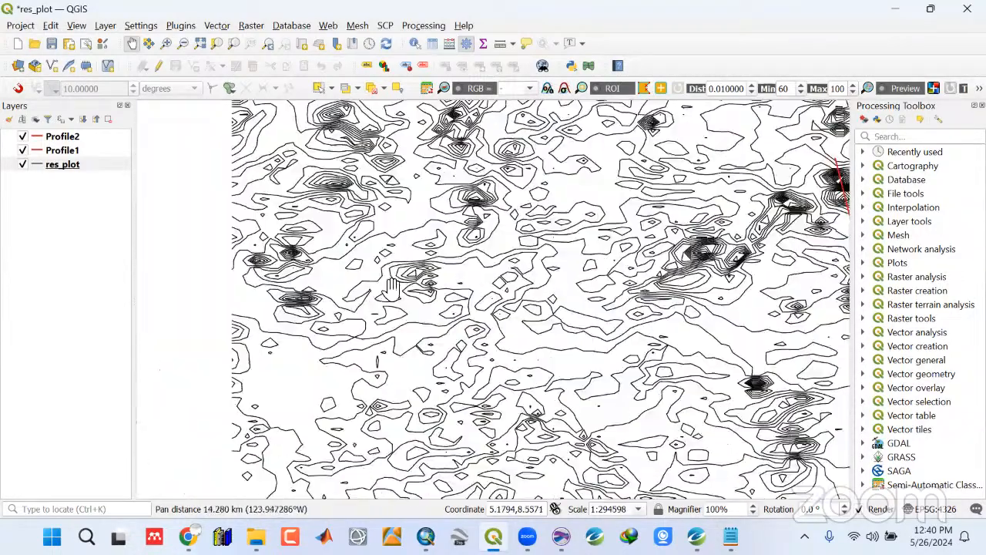
{"action": "left_click_drag", "start_coordinate": [680, 313], "coordinate": [541, 328]}
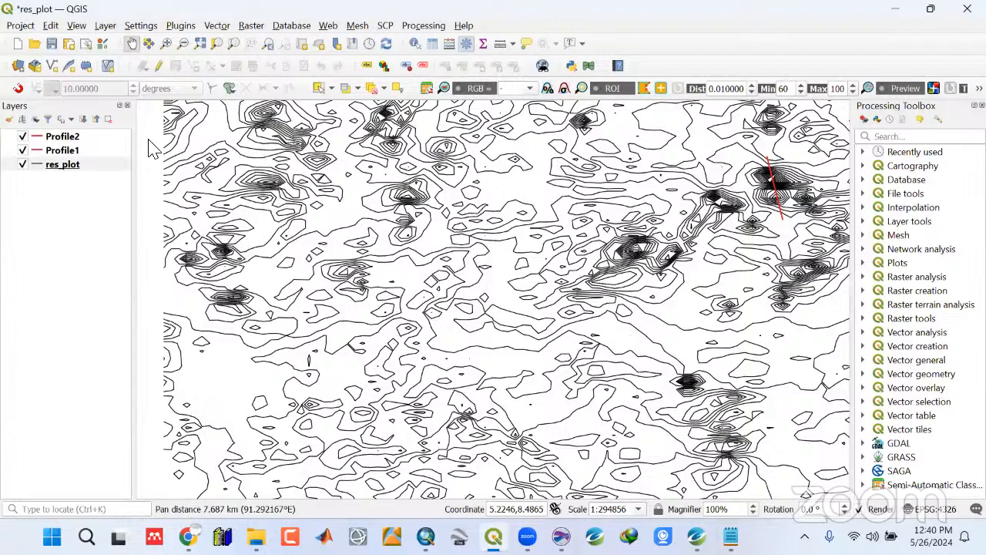
Zoom back to the full extent of the res_plot layer and save the project
{"action": "left_click", "coordinate": [75, 168]}
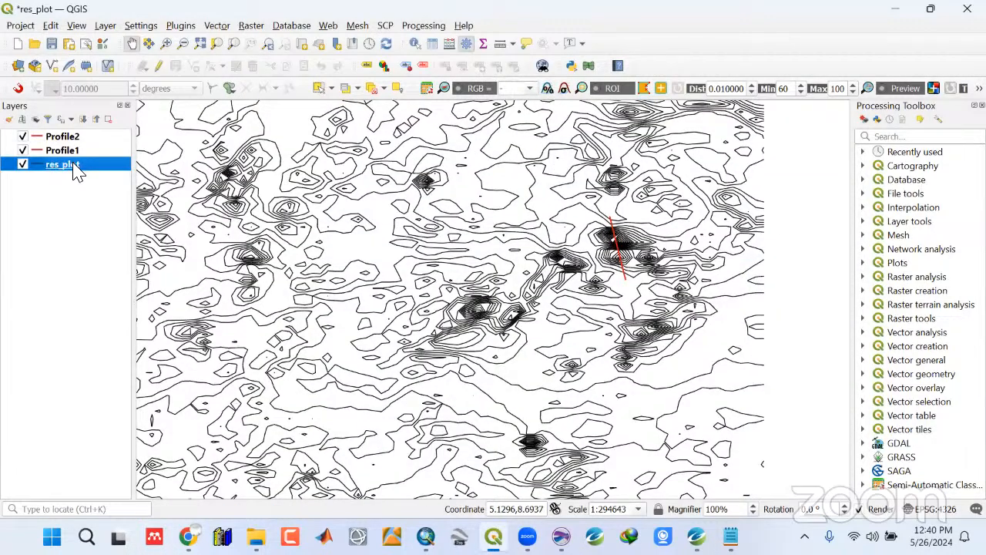
{"action": "right_click", "coordinate": [74, 167]}
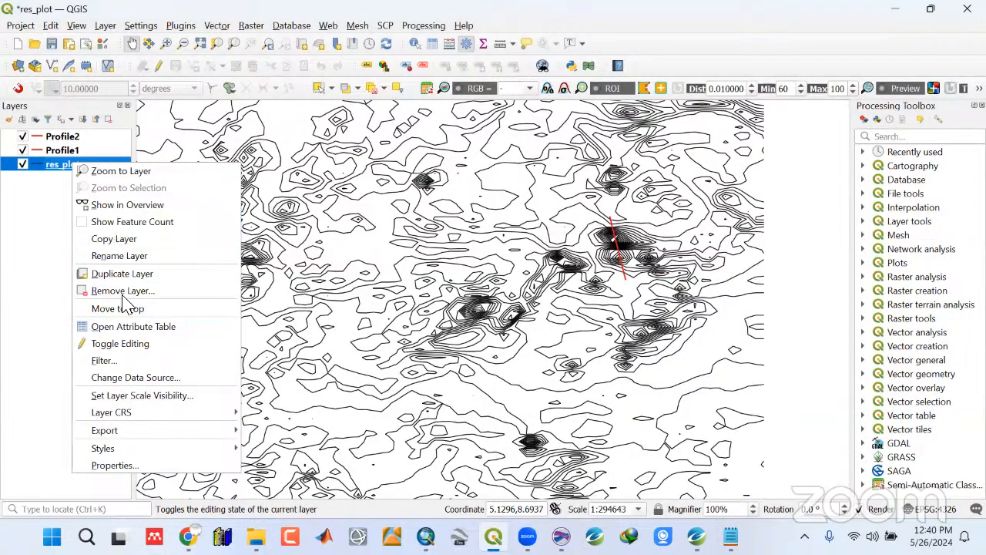
{"action": "left_click", "coordinate": [116, 171]}
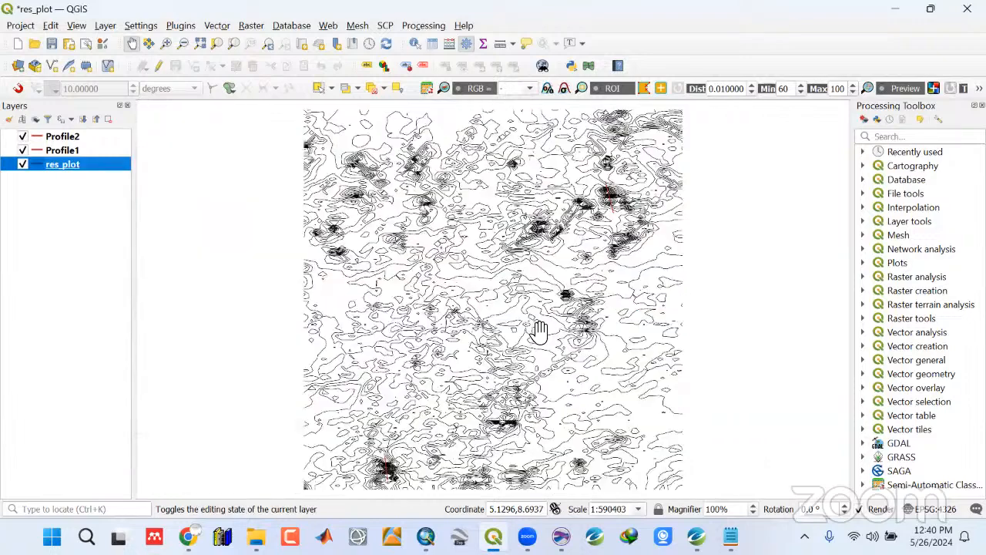
{"action": "left_click_drag", "start_coordinate": [520, 323], "coordinate": [500, 313]}
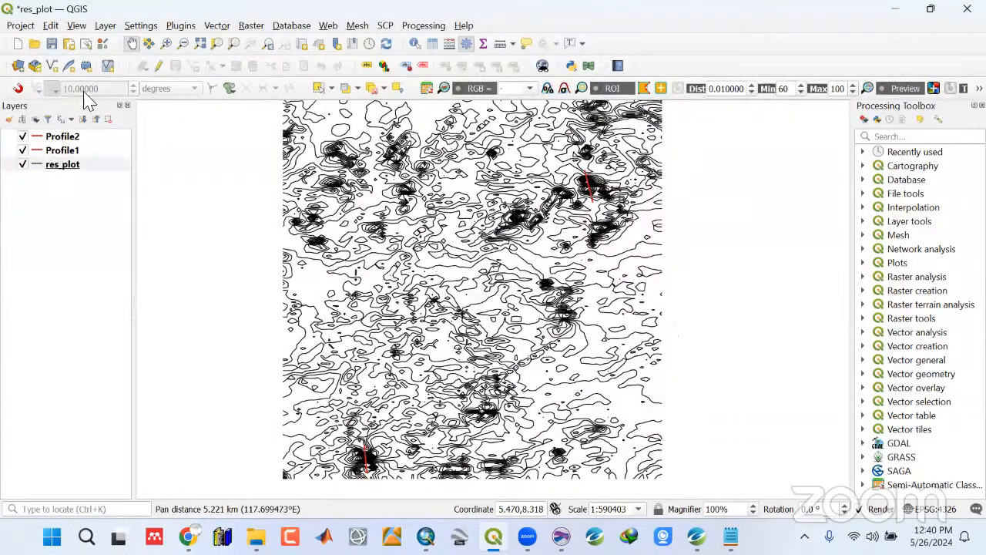
{"action": "left_click", "coordinate": [52, 43]}
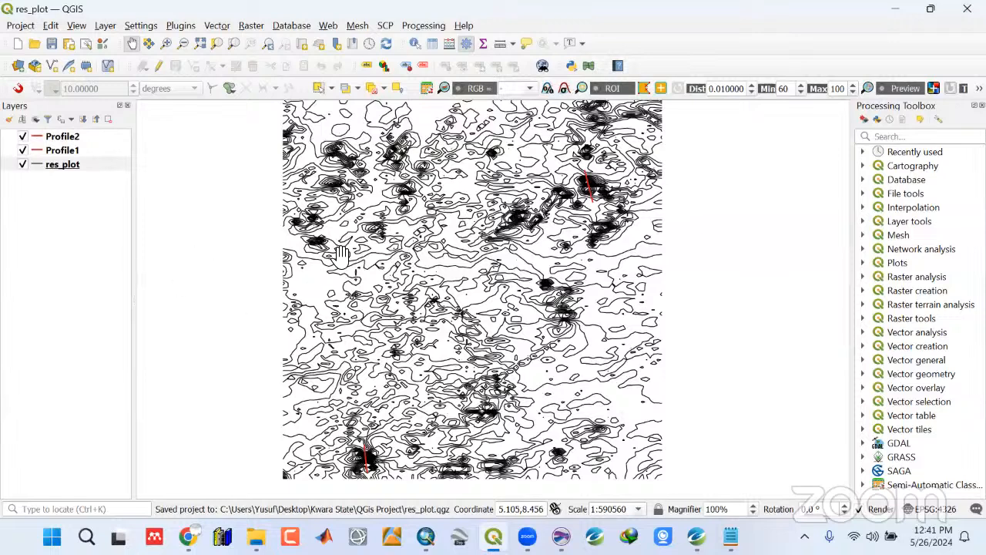
Close QGIS, decline saving changes to the open documents, and check the training stream's live chat in the browser
{"action": "left_click", "coordinate": [967, 9]}
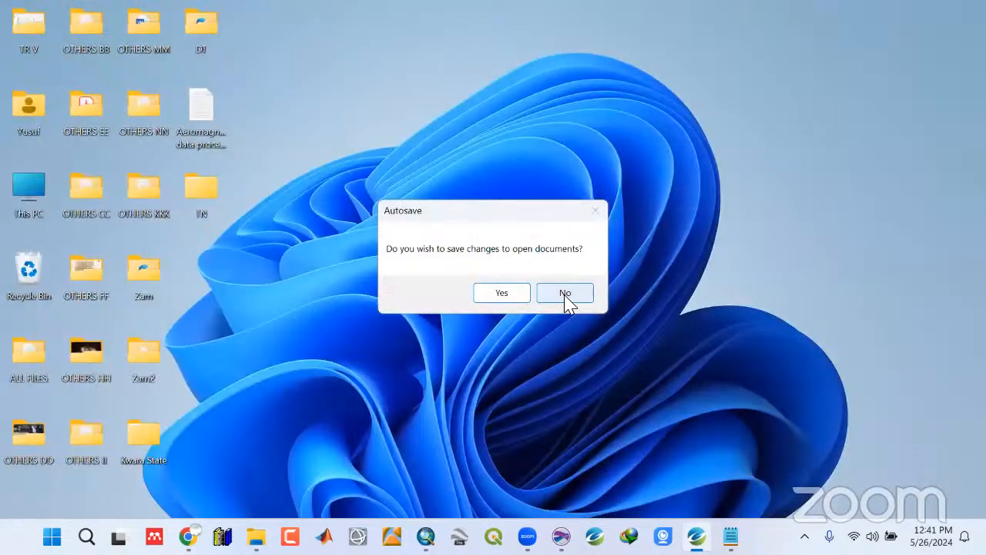
{"action": "left_click", "coordinate": [565, 297]}
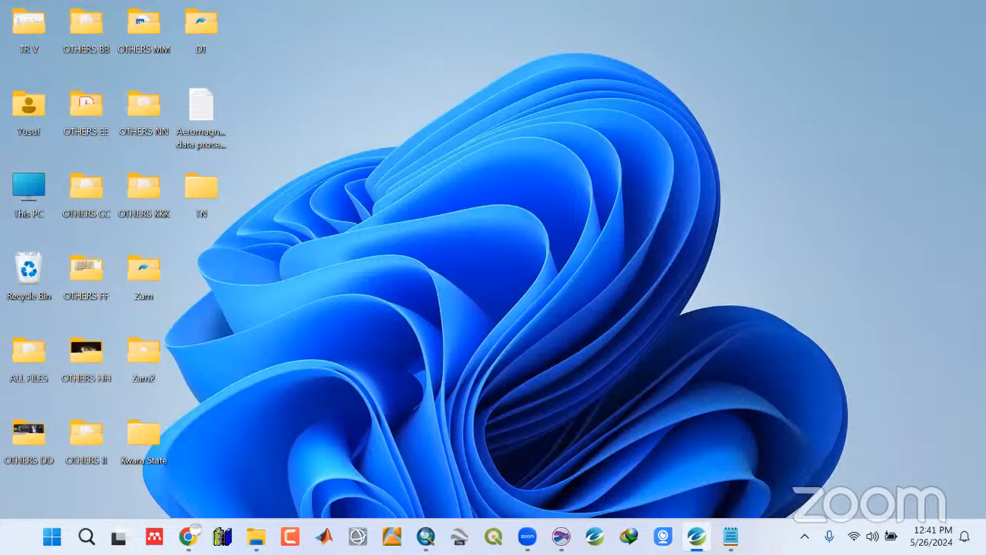
{"action": "key", "text": "alt+Tab"}
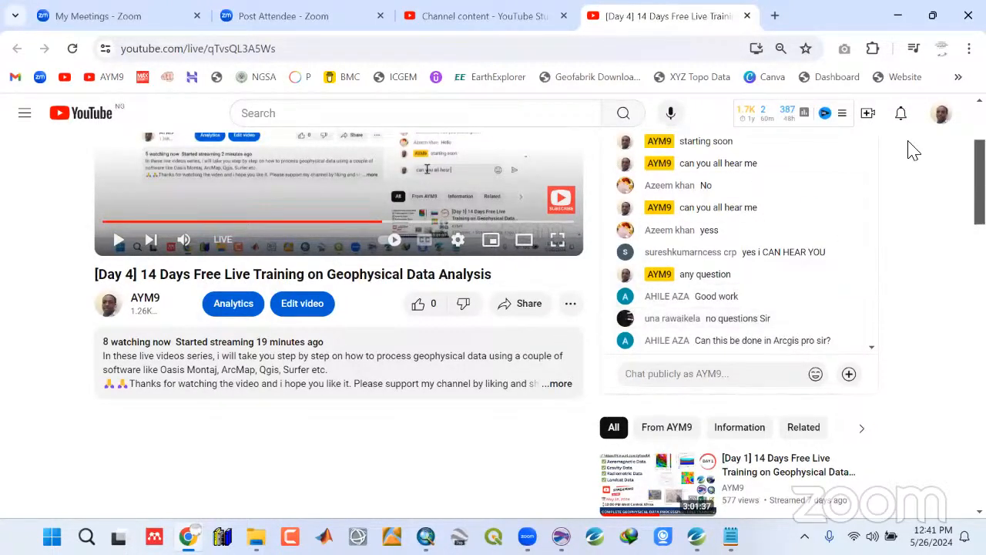
{"action": "left_click", "coordinate": [895, 20]}
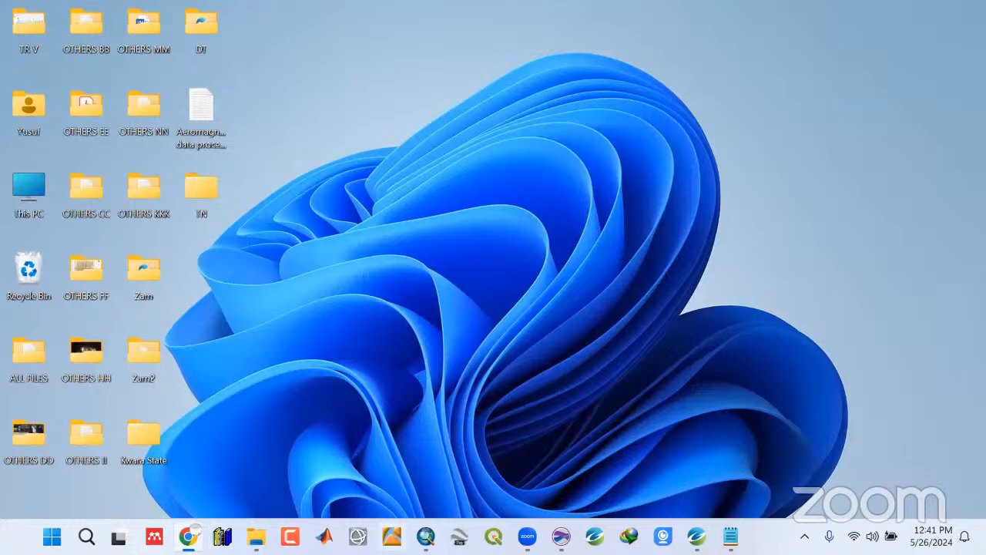
Switch to ArcMap and add res_plot.shp from the ShapeFiles folder of the Kwara State folder connection, accepting its missing spatial reference
{"action": "left_click", "coordinate": [425, 536]}
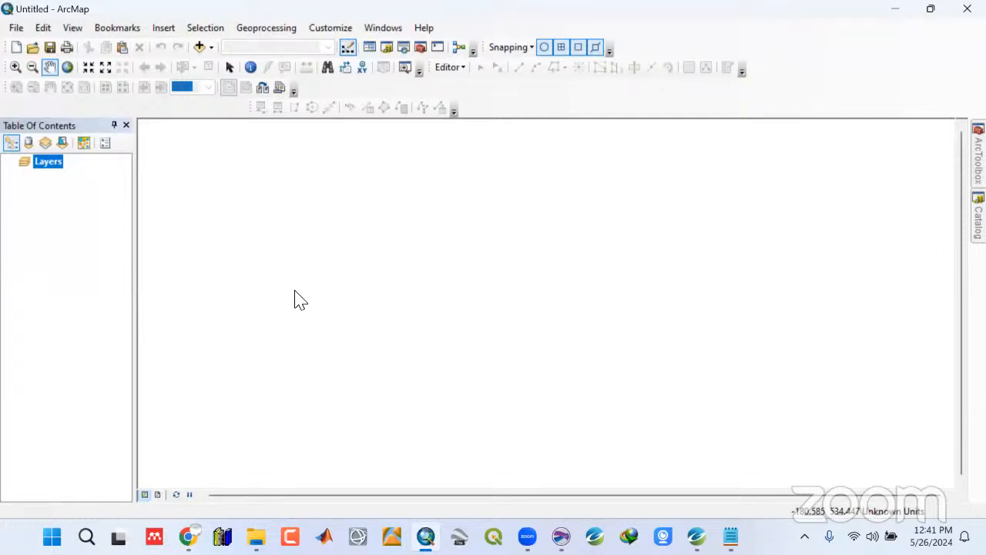
{"action": "left_click", "coordinate": [211, 47]}
{"action": "left_click", "coordinate": [230, 67]}
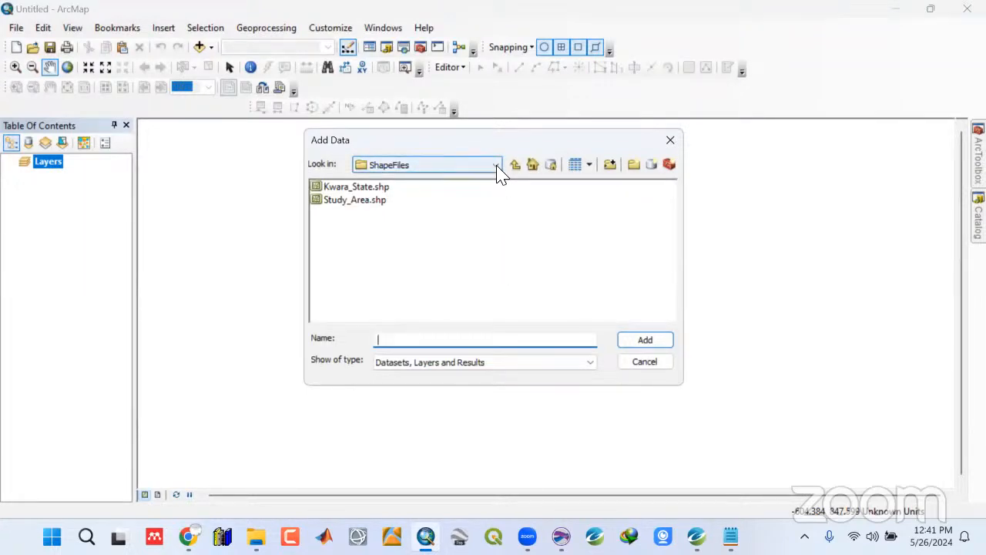
{"action": "left_click", "coordinate": [514, 165]}
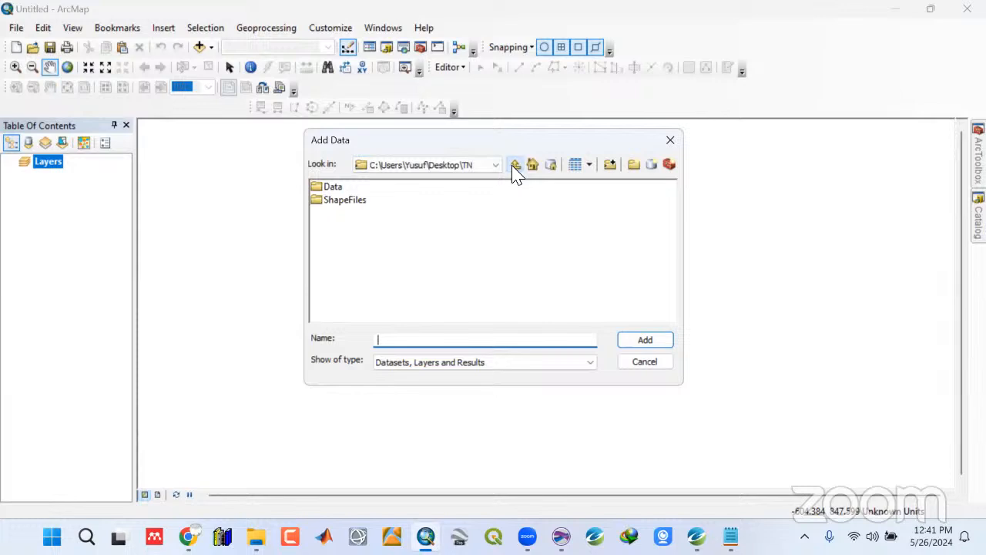
{"action": "left_click", "coordinate": [514, 166]}
{"action": "double_click", "coordinate": [437, 254]}
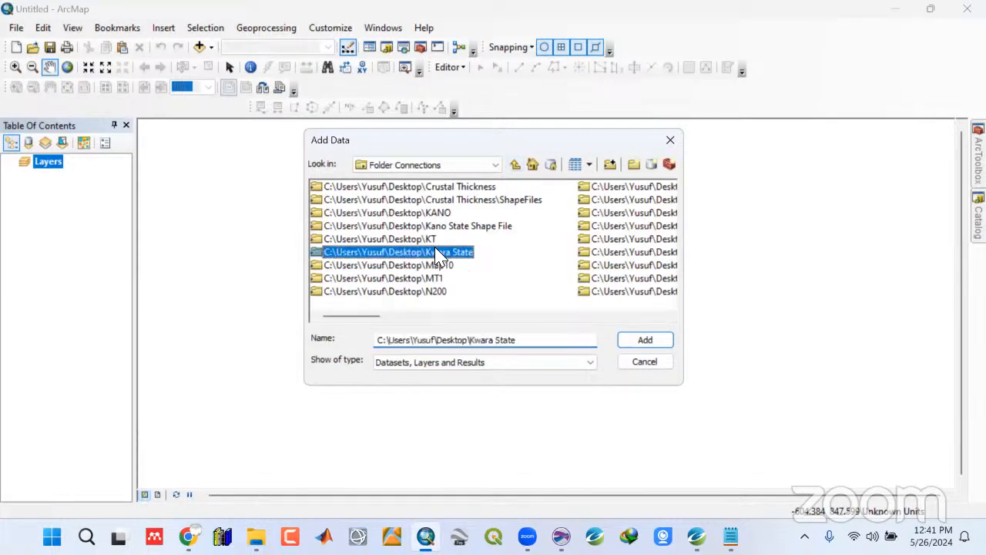
{"action": "left_click", "coordinate": [350, 266]}
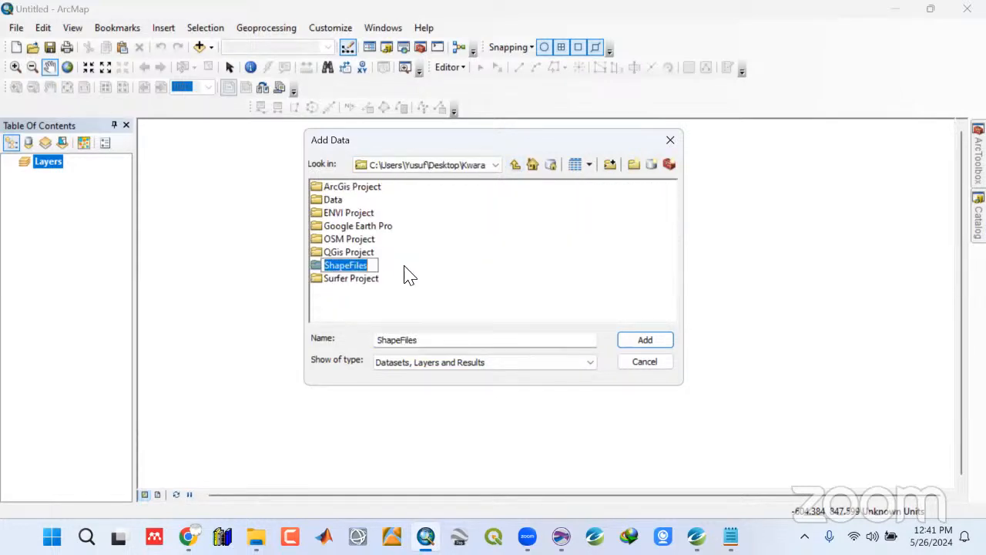
{"action": "double_click", "coordinate": [340, 268]}
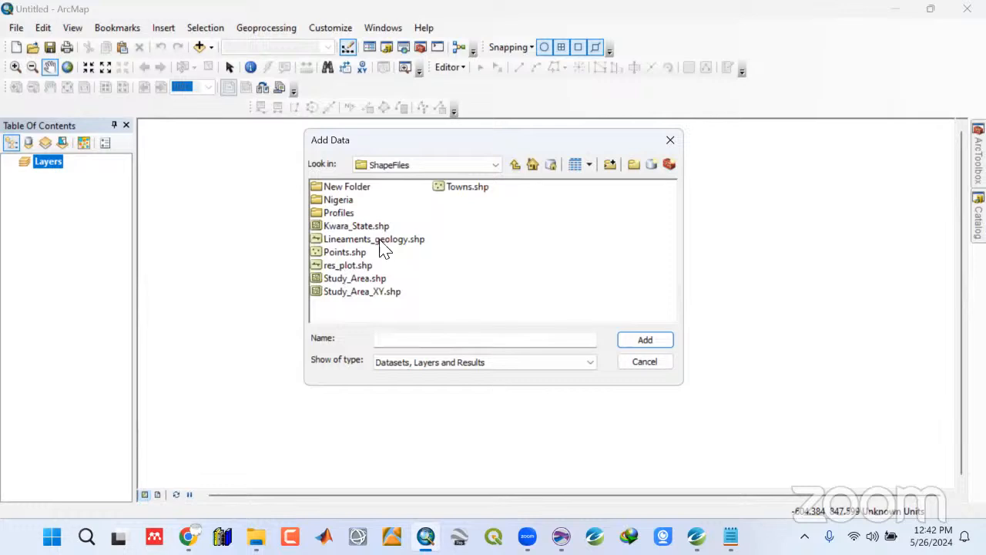
{"action": "left_click", "coordinate": [355, 267]}
{"action": "left_click", "coordinate": [651, 345]}
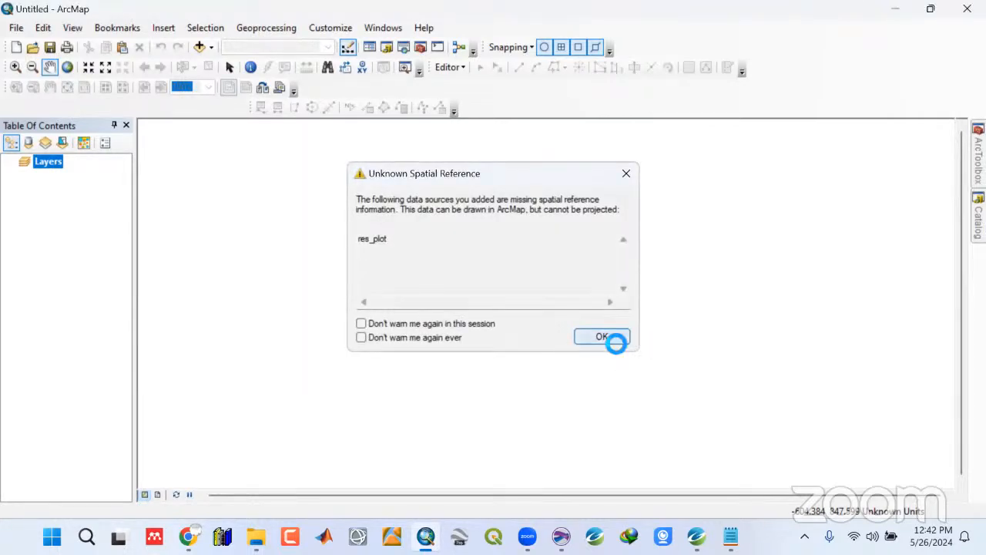
{"action": "left_click", "coordinate": [614, 339]}
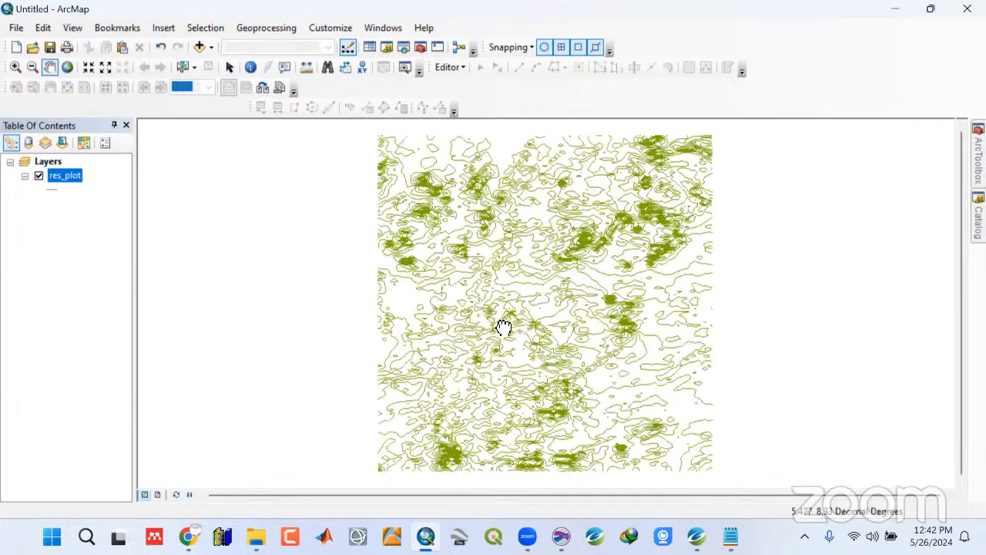
{"action": "left_click_drag", "start_coordinate": [494, 325], "coordinate": [421, 326]}
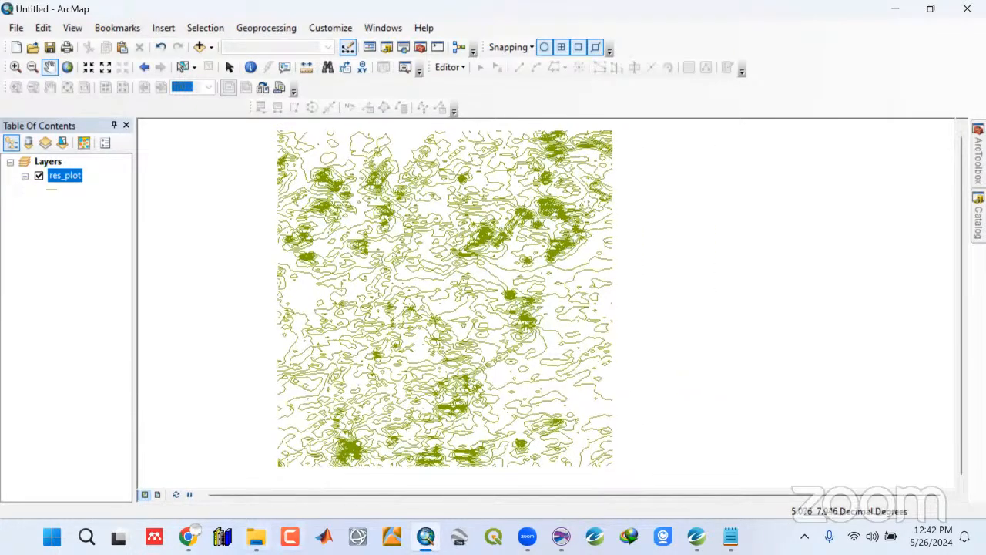
View the TMI_MAP image from the Images\Magnetic folder of the OSM Project as a map layout example
{"action": "left_click", "coordinate": [256, 536]}
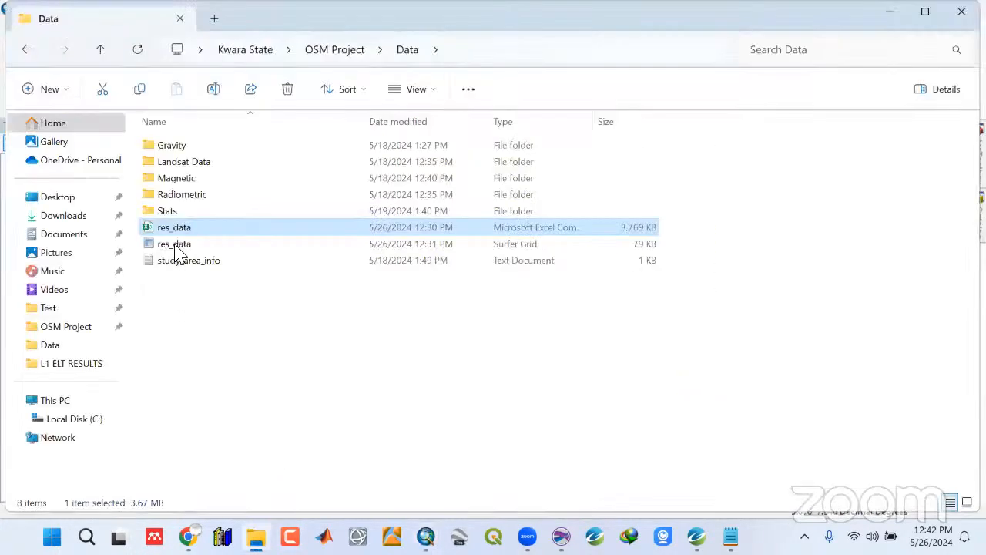
{"action": "left_click", "coordinate": [99, 54]}
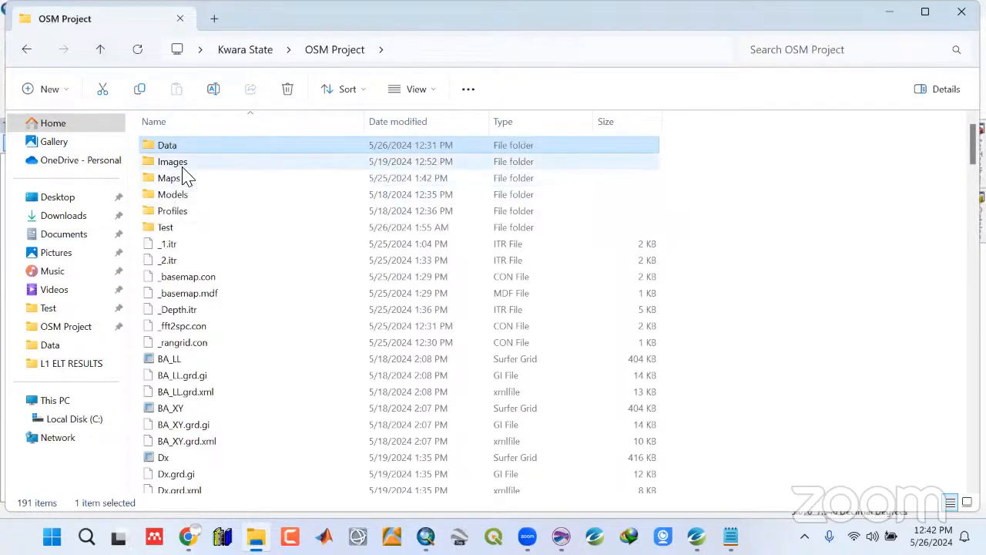
{"action": "double_click", "coordinate": [218, 204]}
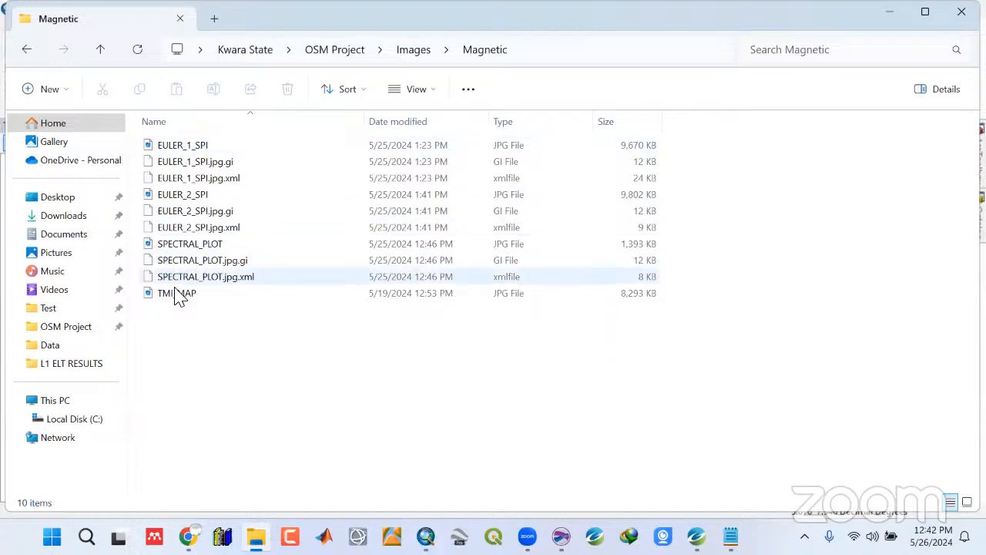
{"action": "left_click", "coordinate": [175, 296]}
{"action": "double_click", "coordinate": [176, 296]}
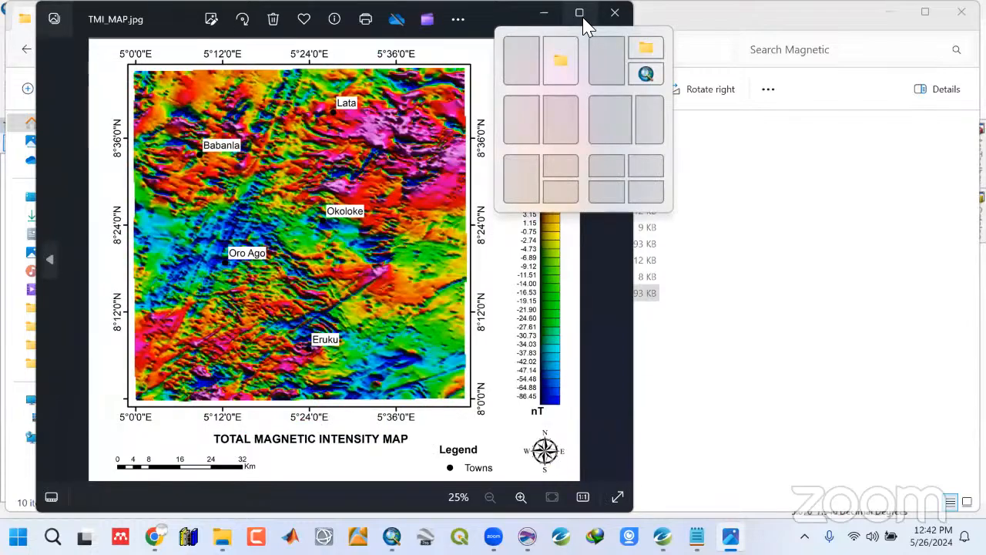
{"action": "left_click", "coordinate": [580, 13]}
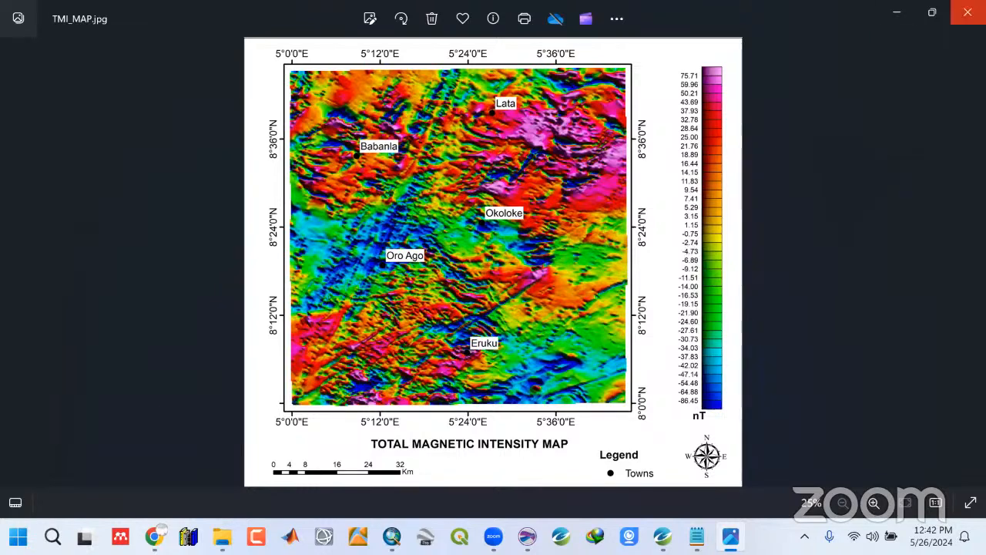
{"action": "left_click", "coordinate": [968, 12]}
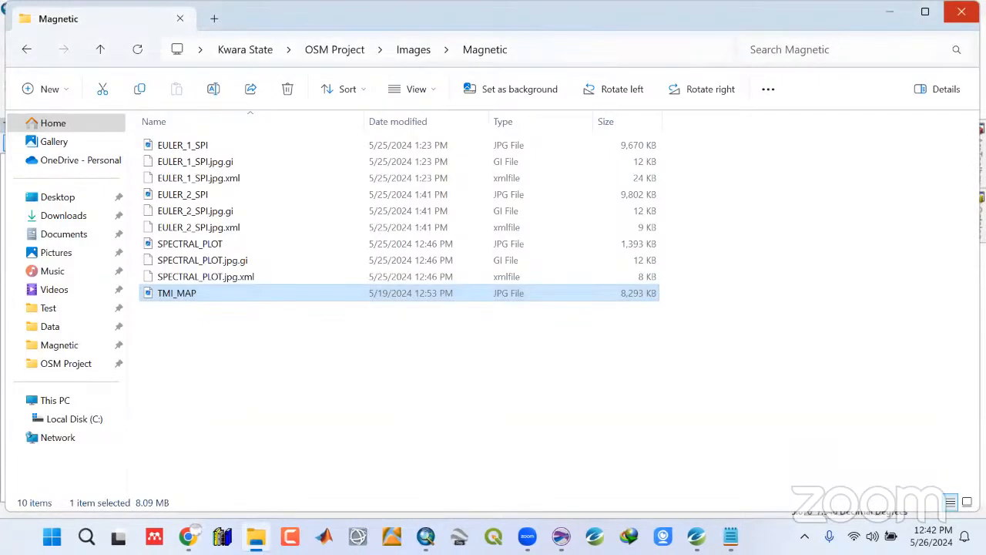
{"action": "left_click", "coordinate": [961, 12]}
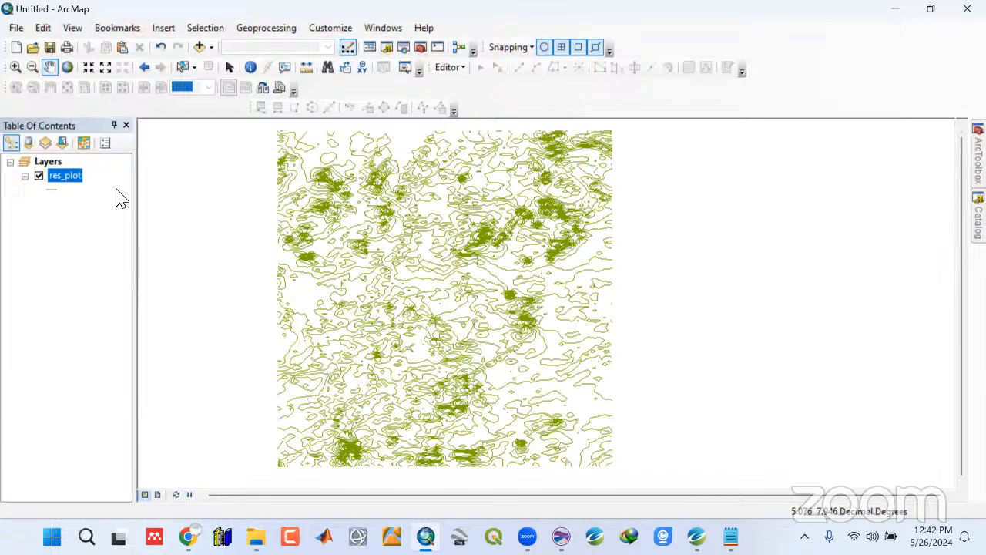
Change the line symbol color of the res_plot layer to black
{"action": "left_click", "coordinate": [52, 188]}
{"action": "left_click", "coordinate": [562, 206]}
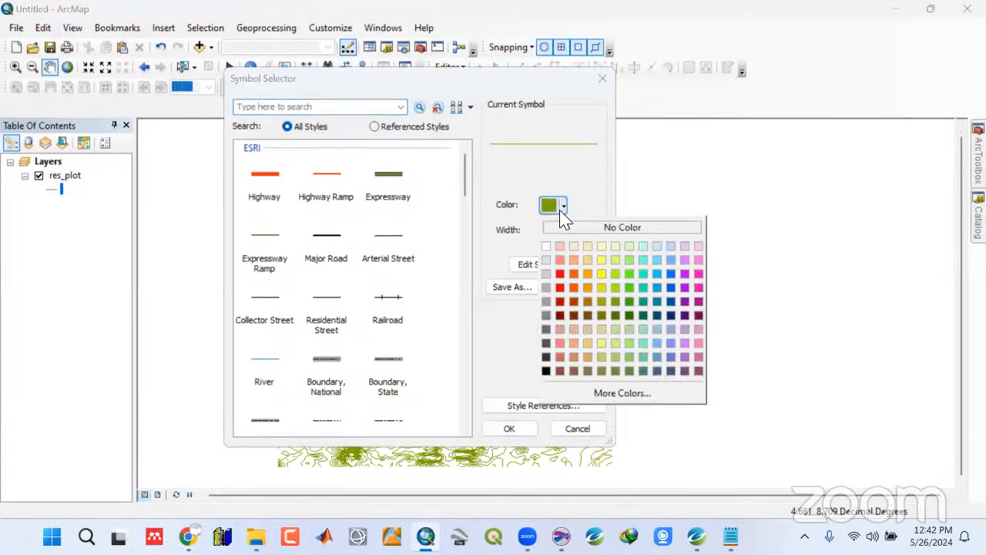
{"action": "left_click", "coordinate": [545, 370]}
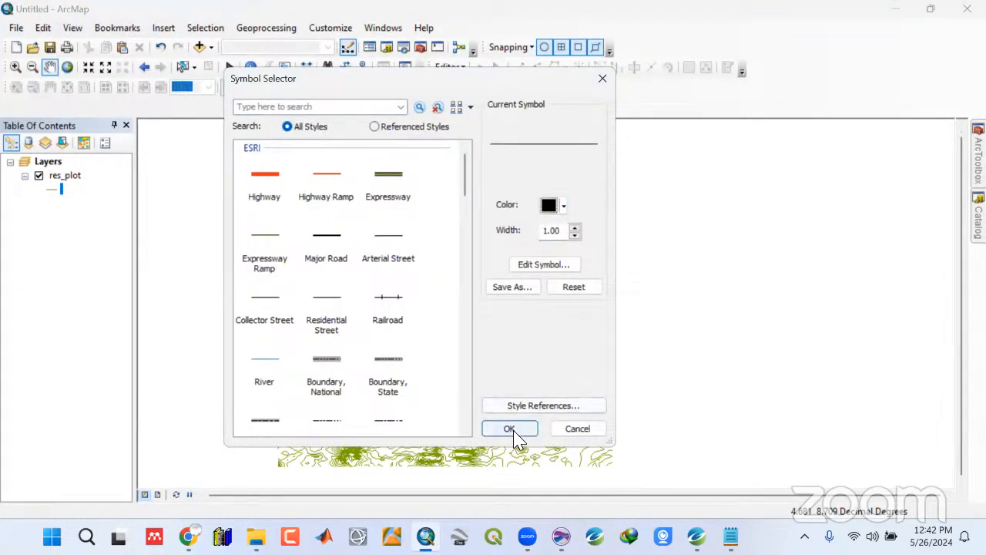
{"action": "left_click", "coordinate": [510, 429]}
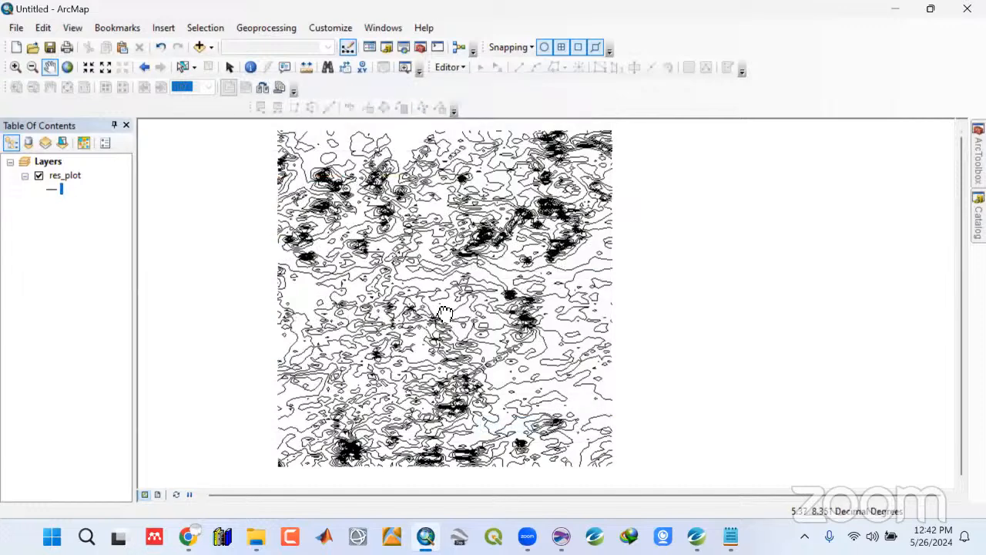
Turn on feature labels for the res_plot layer, using ZLEVEL as the label field
{"action": "left_click", "coordinate": [68, 176]}
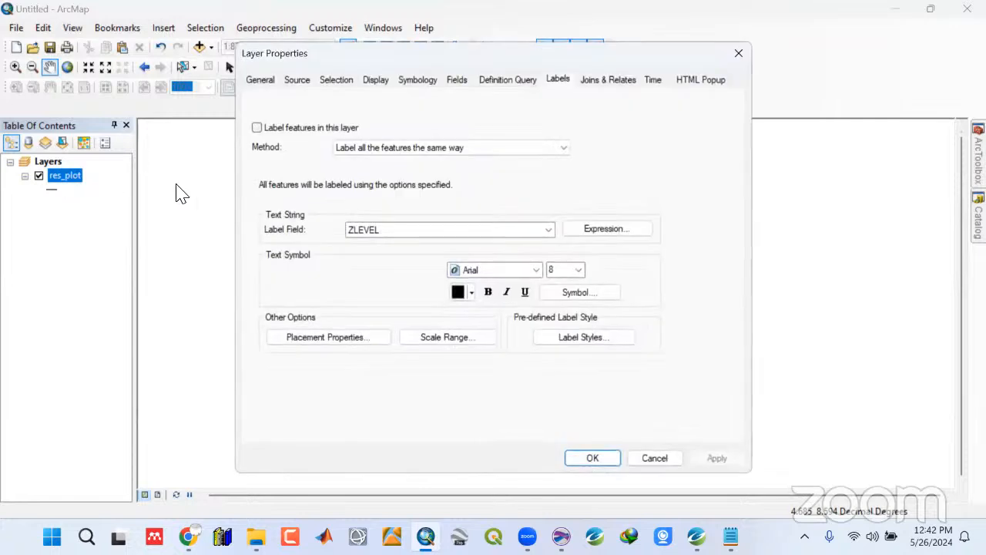
{"action": "left_click", "coordinate": [258, 128]}
{"action": "left_click", "coordinate": [711, 459]}
{"action": "left_click", "coordinate": [592, 460]}
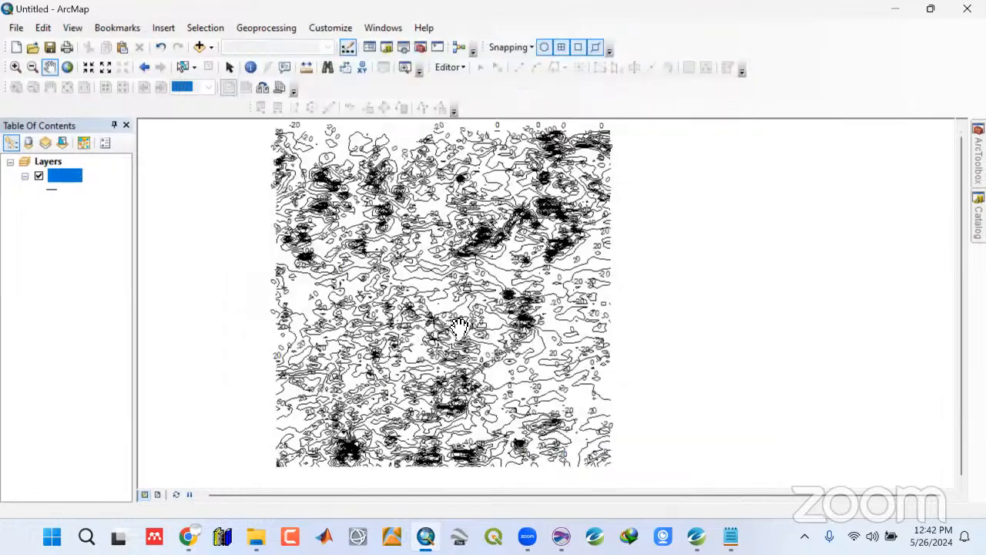
{"action": "left_click_drag", "start_coordinate": [462, 325], "coordinate": [462, 331]}
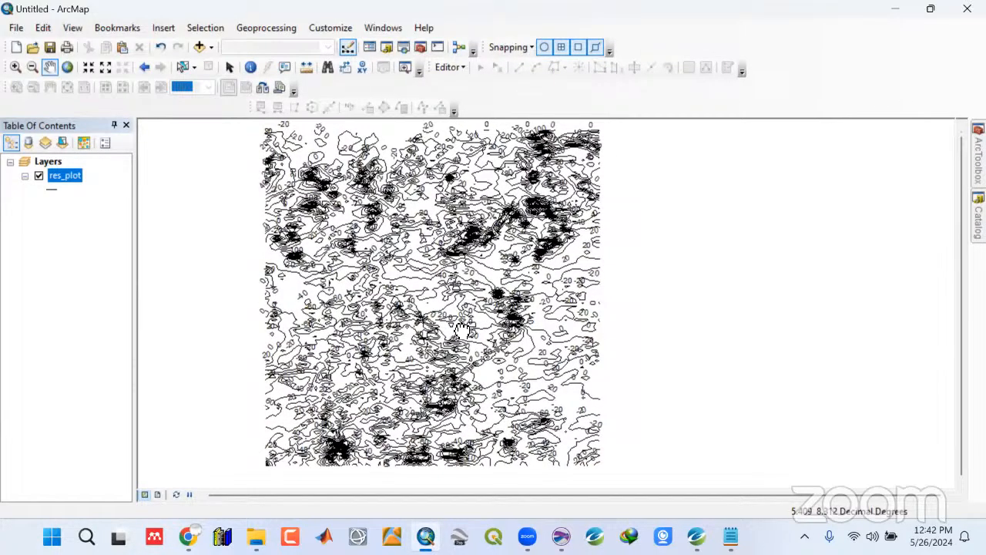
Set the label font size of the res_plot layer to 7
{"action": "double_click", "coordinate": [65, 178]}
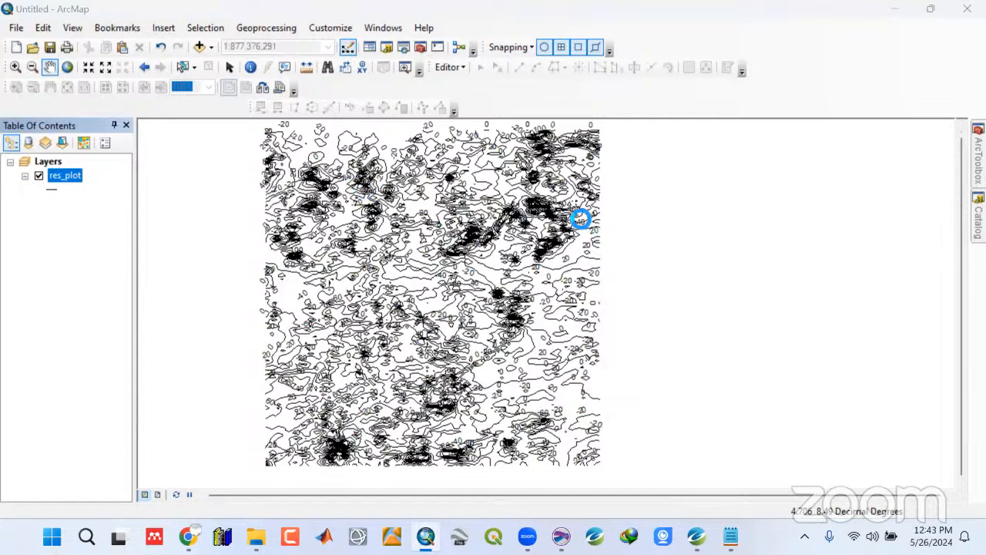
{"action": "left_click", "coordinate": [577, 269]}
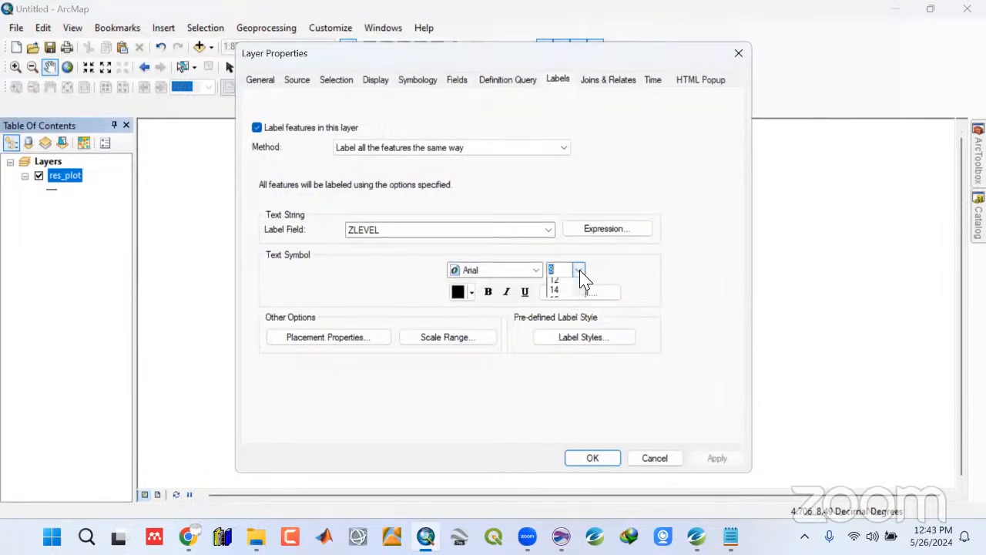
{"action": "left_click", "coordinate": [580, 286]}
{"action": "left_click", "coordinate": [580, 286]}
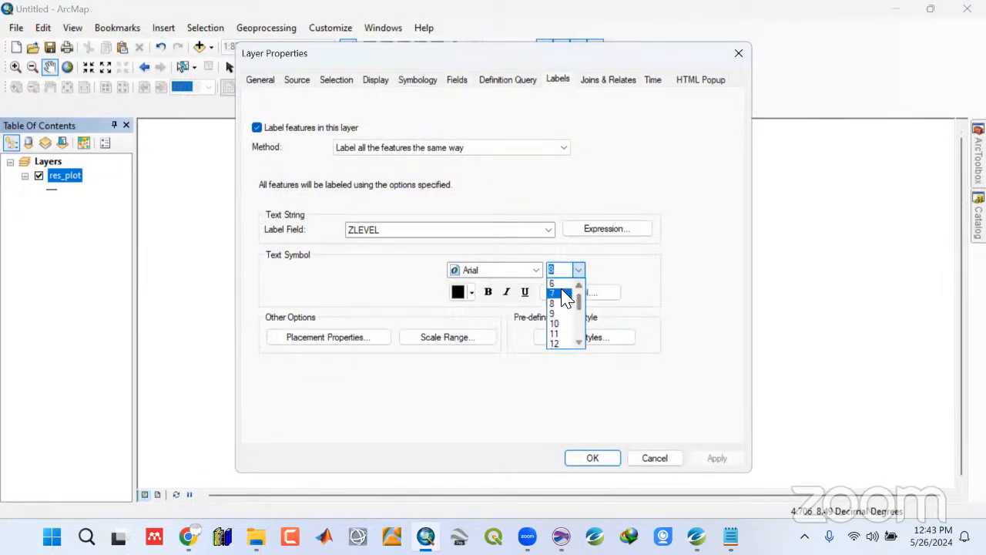
{"action": "left_click", "coordinate": [563, 293]}
{"action": "left_click", "coordinate": [715, 459]}
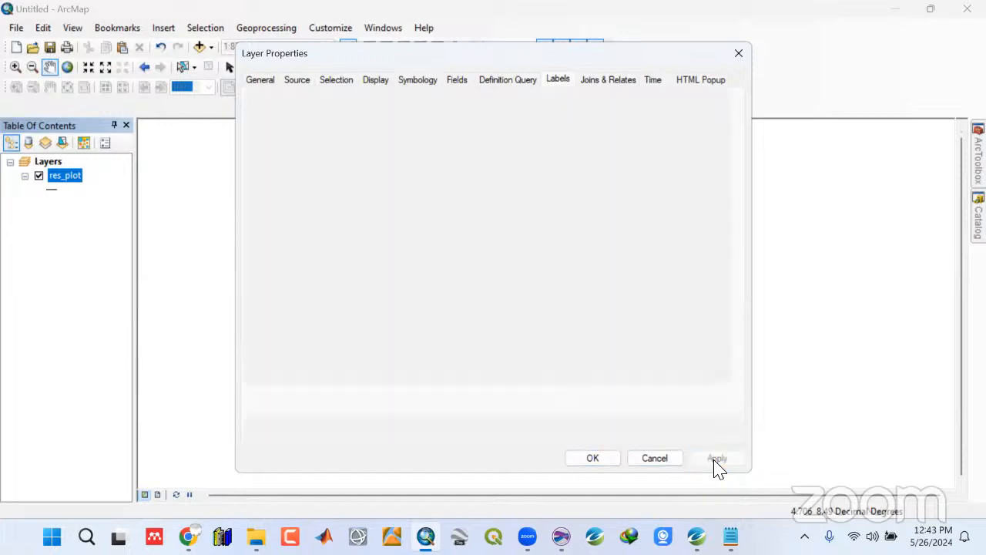
{"action": "left_click", "coordinate": [595, 462]}
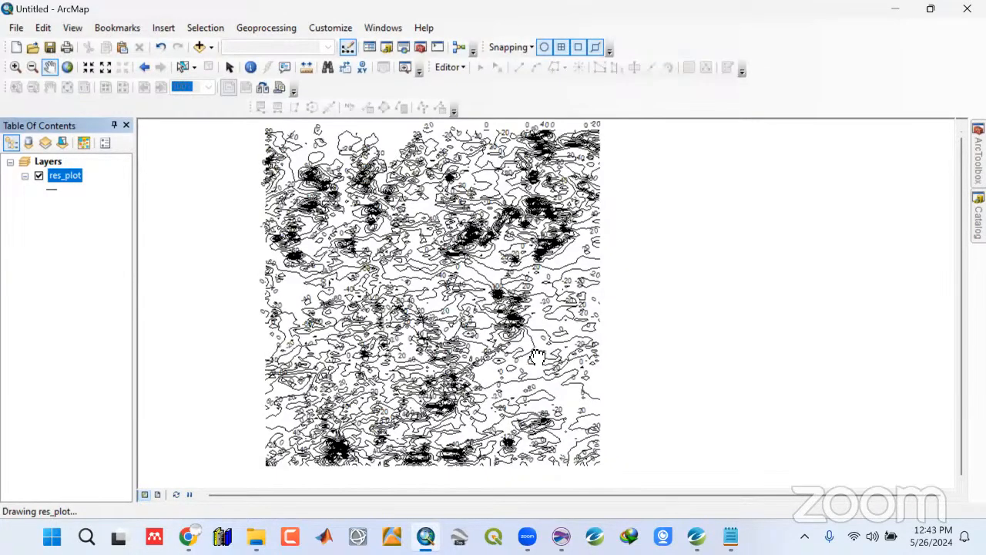
{"action": "left_click_drag", "start_coordinate": [539, 358], "coordinate": [537, 360]}
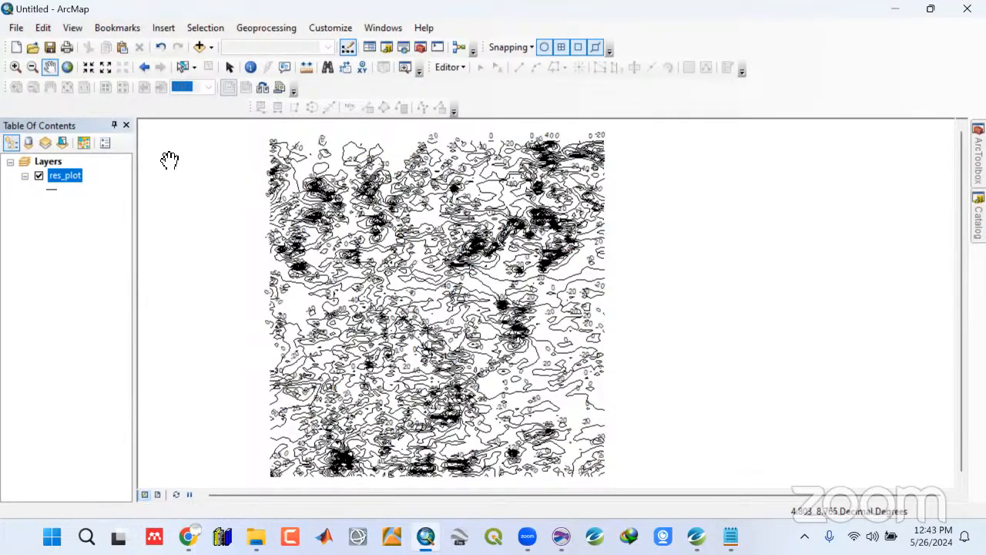
Switch to the layout view and set the page to A4 landscape, with map elements scaled proportionally to changes in page size
{"action": "left_click", "coordinate": [72, 28]}
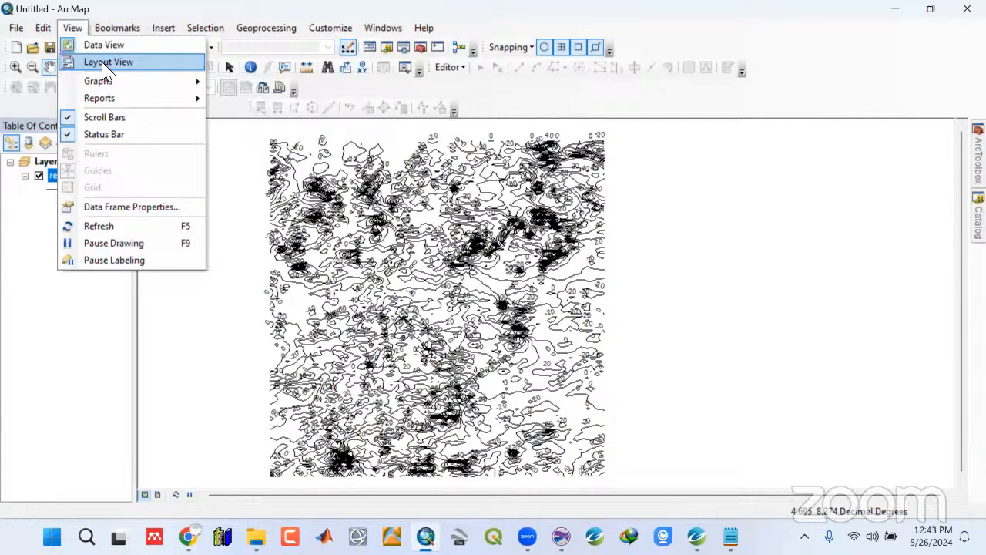
{"action": "left_click", "coordinate": [106, 62]}
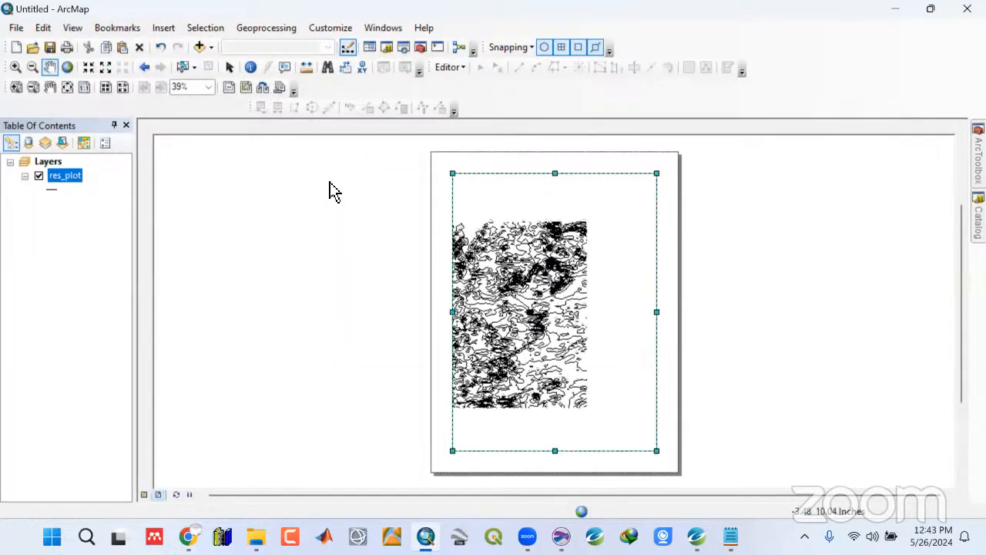
{"action": "left_click", "coordinate": [15, 28]}
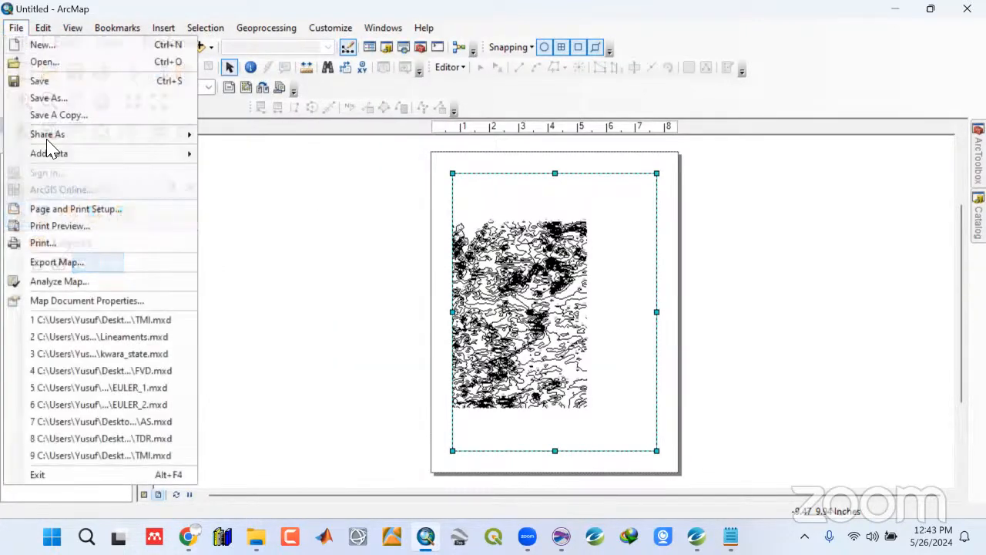
{"action": "left_click", "coordinate": [70, 208]}
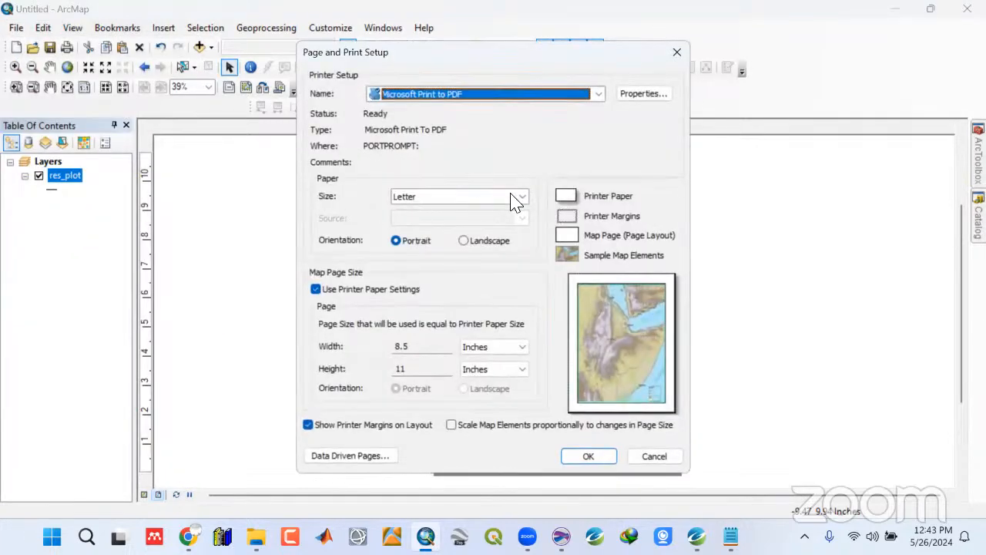
{"action": "left_click", "coordinate": [521, 198]}
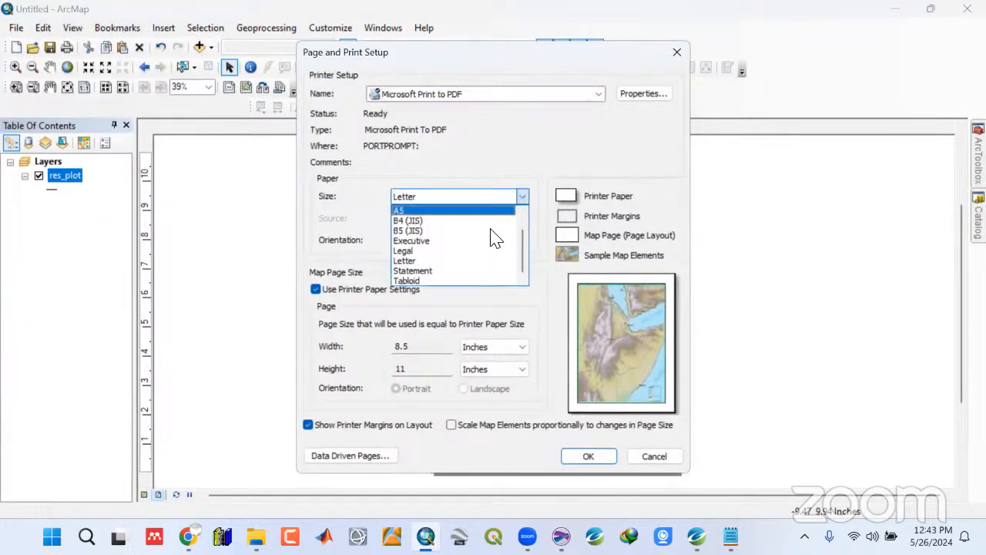
{"action": "left_click", "coordinate": [412, 218]}
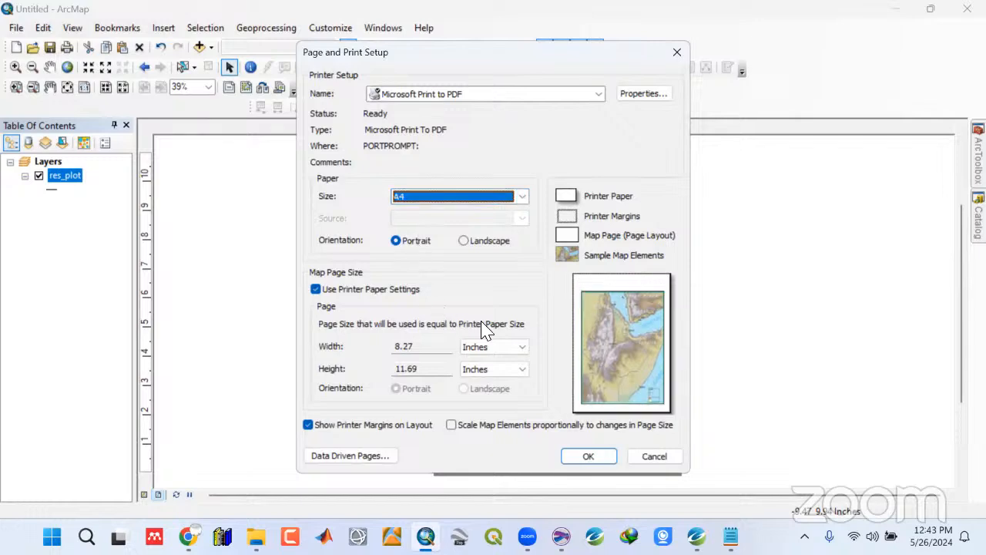
{"action": "left_click", "coordinate": [464, 241]}
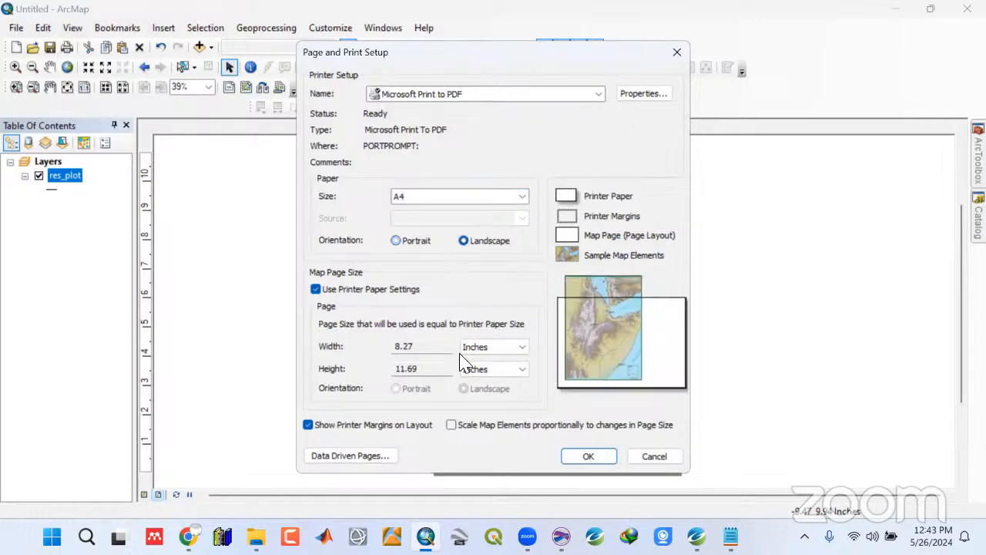
{"action": "left_click", "coordinate": [451, 425]}
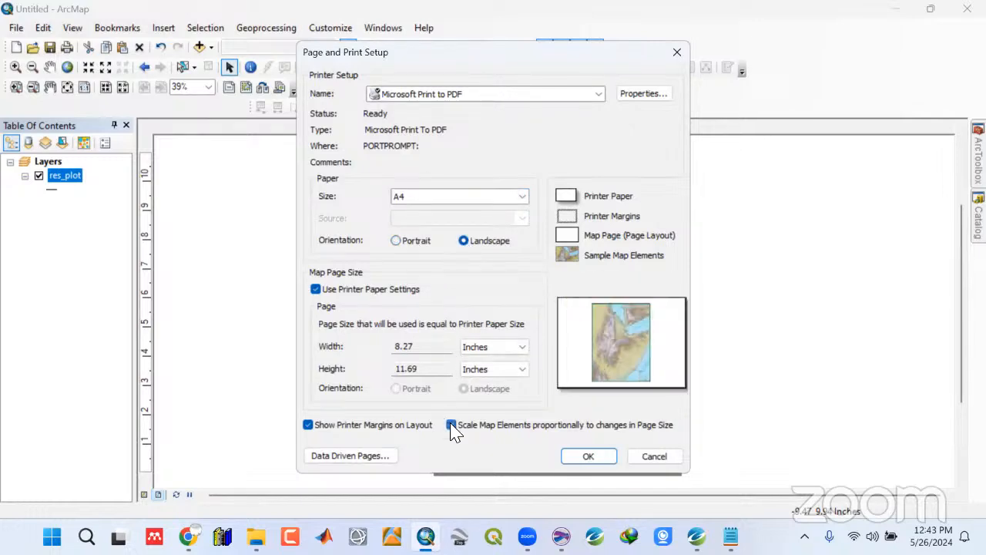
{"action": "left_click", "coordinate": [587, 456]}
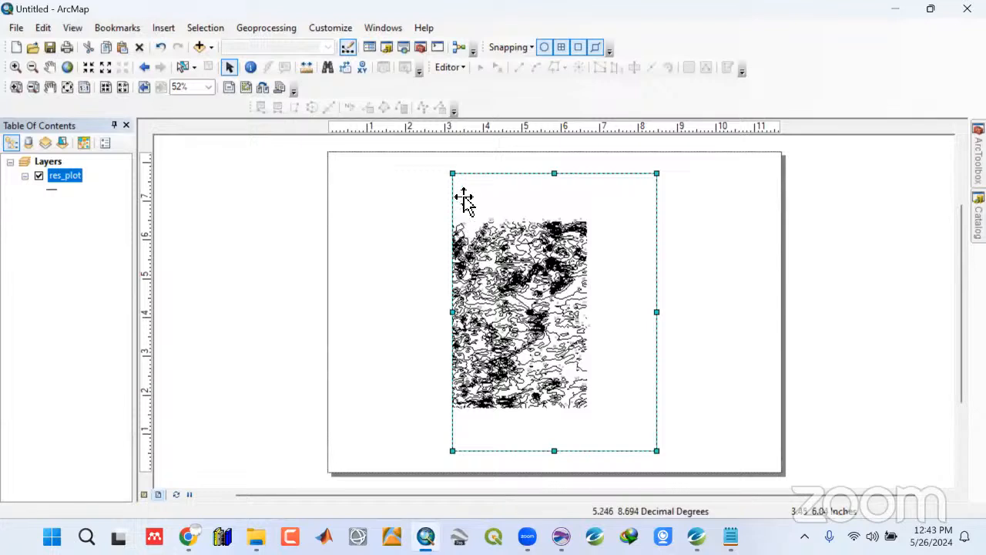
Widen the data frame to span most of the landscape page and center the contour map inside it
{"action": "left_click_drag", "start_coordinate": [452, 173], "coordinate": [356, 170]}
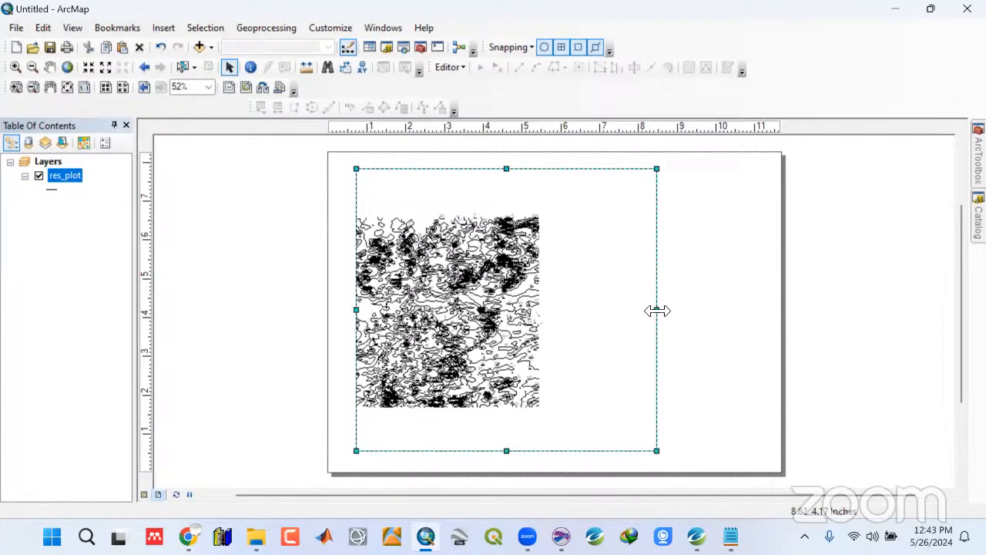
{"action": "left_click_drag", "start_coordinate": [655, 308], "coordinate": [735, 309]}
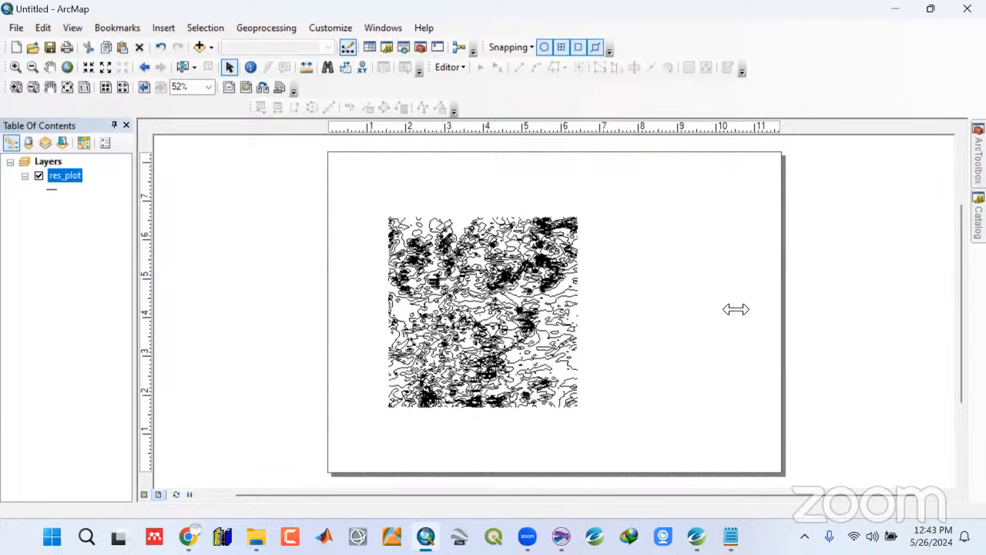
{"action": "left_click", "coordinate": [107, 67]}
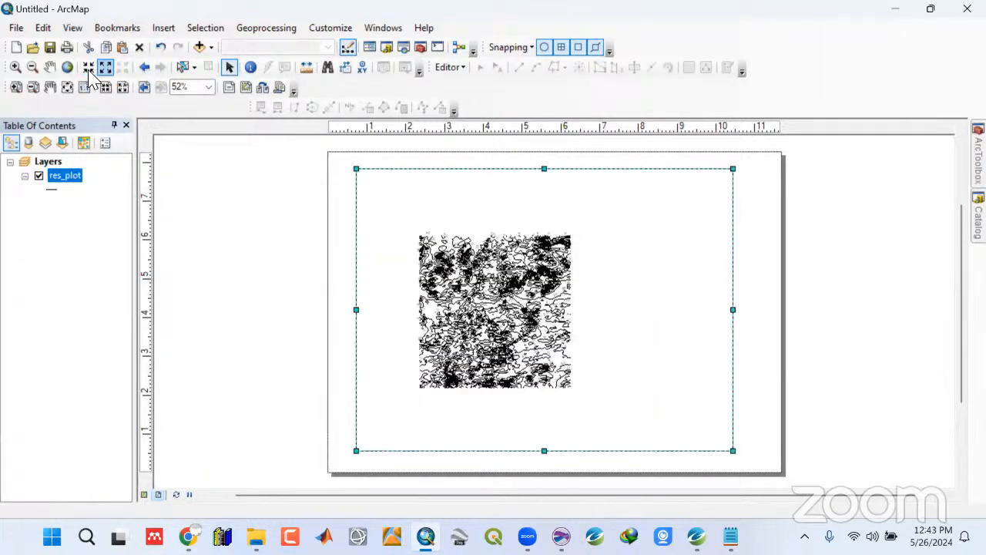
{"action": "left_click", "coordinate": [90, 68]}
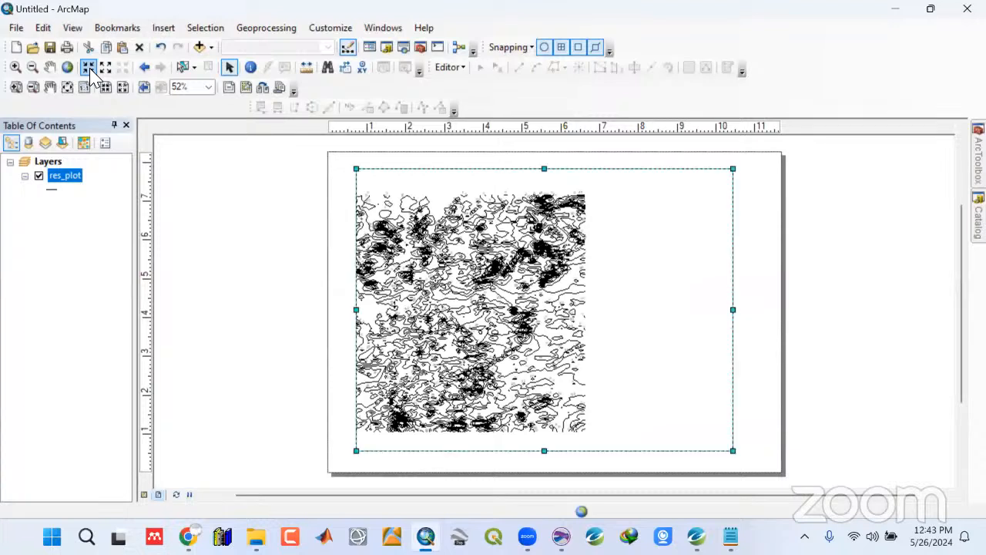
{"action": "left_click", "coordinate": [49, 67]}
{"action": "left_click_drag", "start_coordinate": [506, 294], "coordinate": [579, 293]}
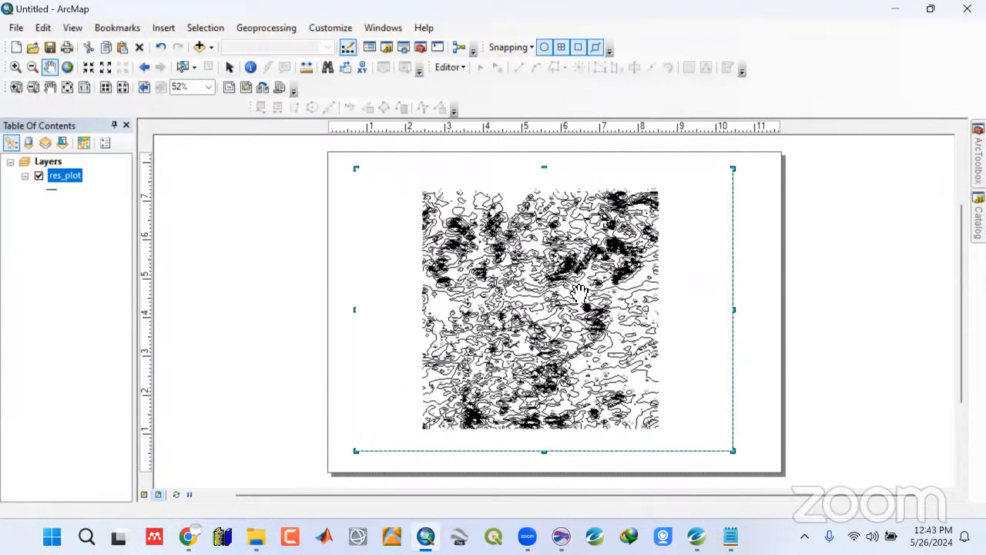
Enlarge the contour map to fill the data frame's height and pull the frame's lower-left corner slightly inward
{"action": "left_click", "coordinate": [90, 68]}
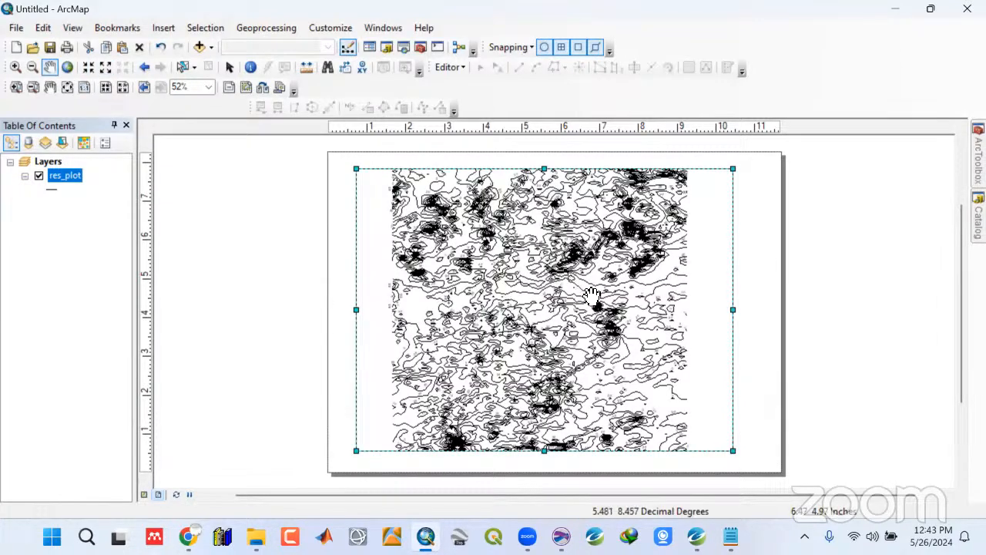
{"action": "left_click", "coordinate": [105, 68]}
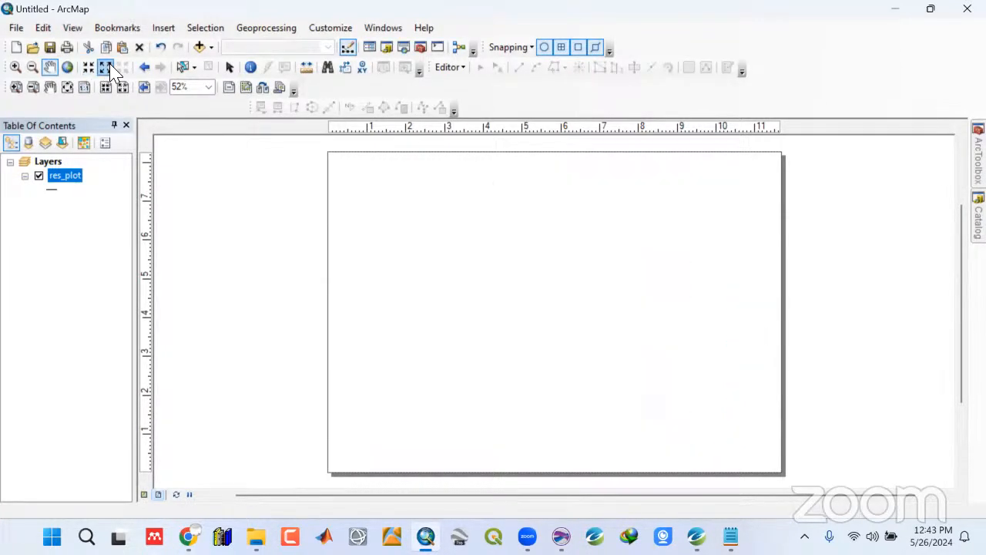
{"action": "left_click", "coordinate": [89, 68]}
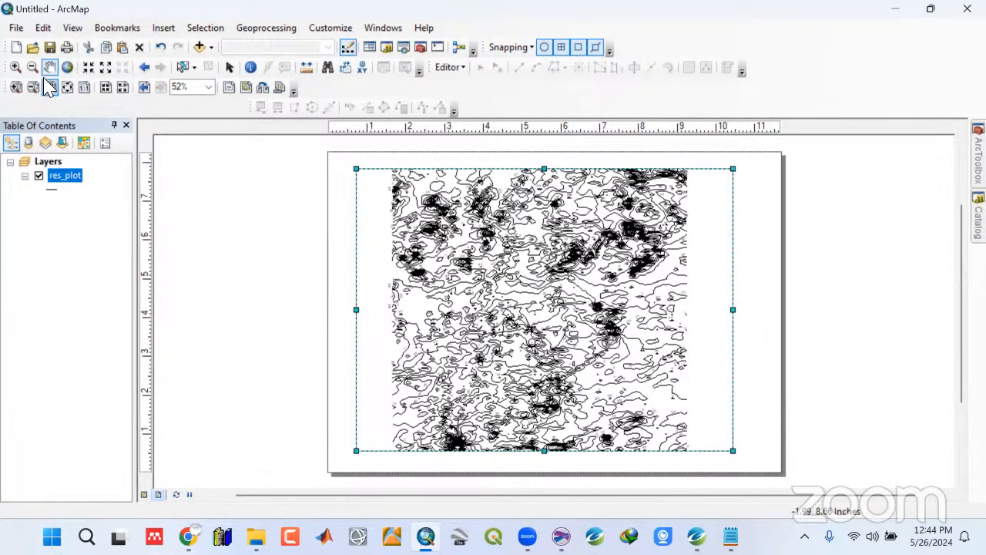
{"action": "left_click", "coordinate": [231, 69]}
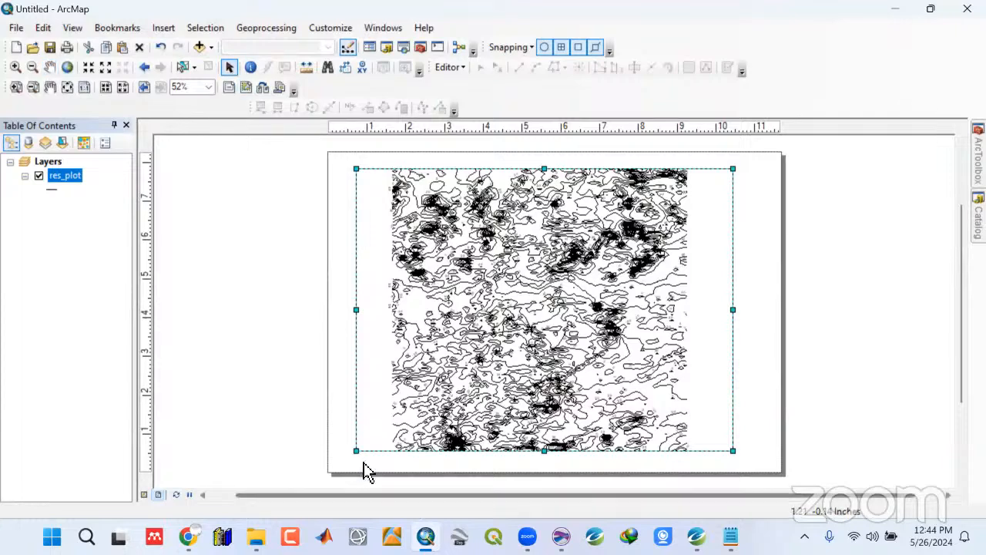
{"action": "mouse_move", "coordinate": [356, 449]}
{"action": "left_mouse_down"}
{"action": "mouse_move", "coordinate": [368, 450]}
{"action": "mouse_move", "coordinate": [363, 440]}
{"action": "left_mouse_up"}
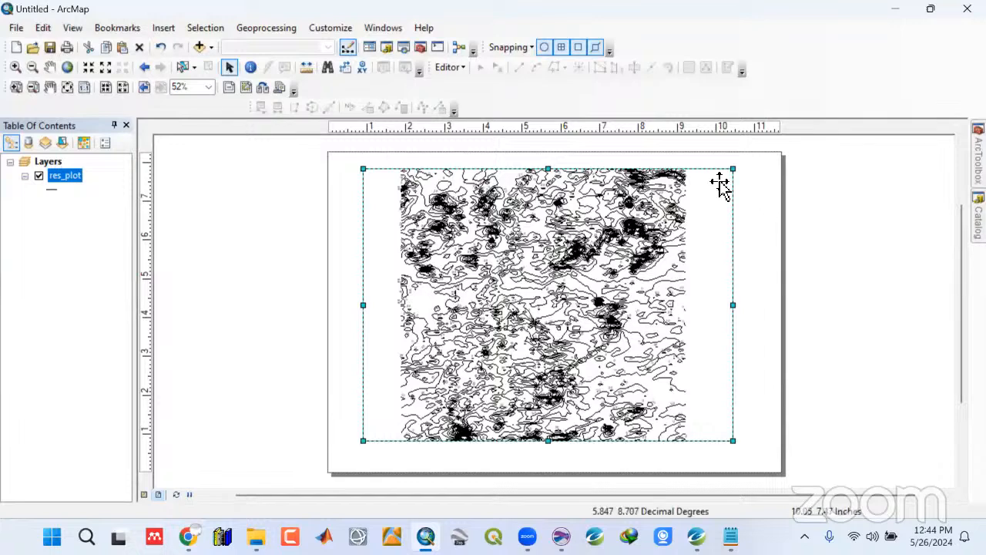
Create a new graticule grid for the data frame, keeping the default Graticule and labels appearance and simple border
{"action": "right_click", "coordinate": [738, 167]}
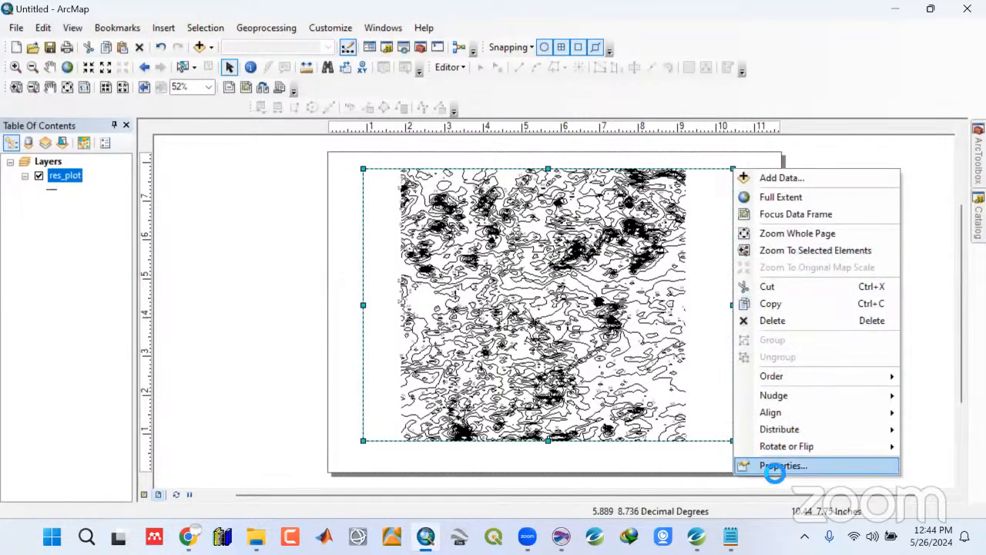
{"action": "left_click", "coordinate": [770, 468]}
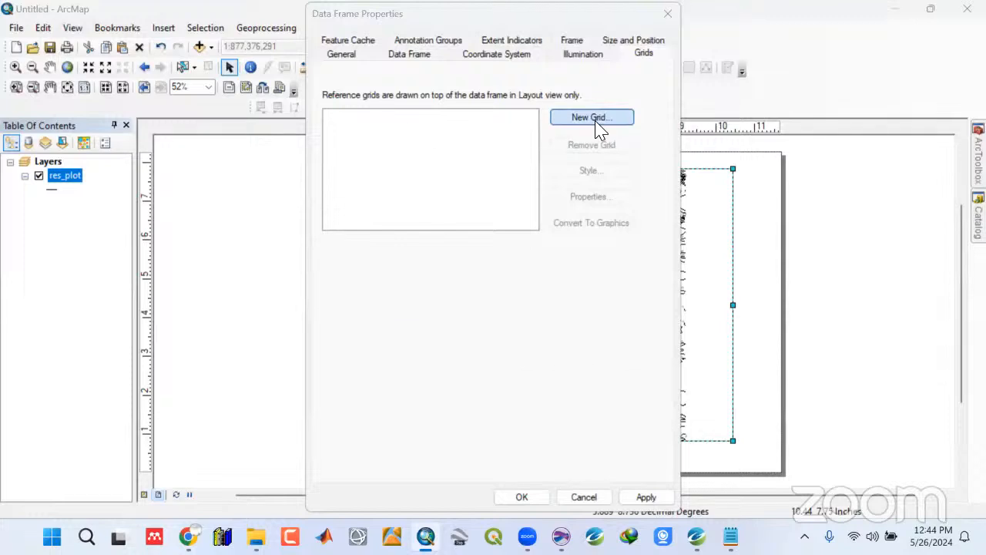
{"action": "left_click", "coordinate": [593, 119]}
{"action": "left_click", "coordinate": [599, 397]}
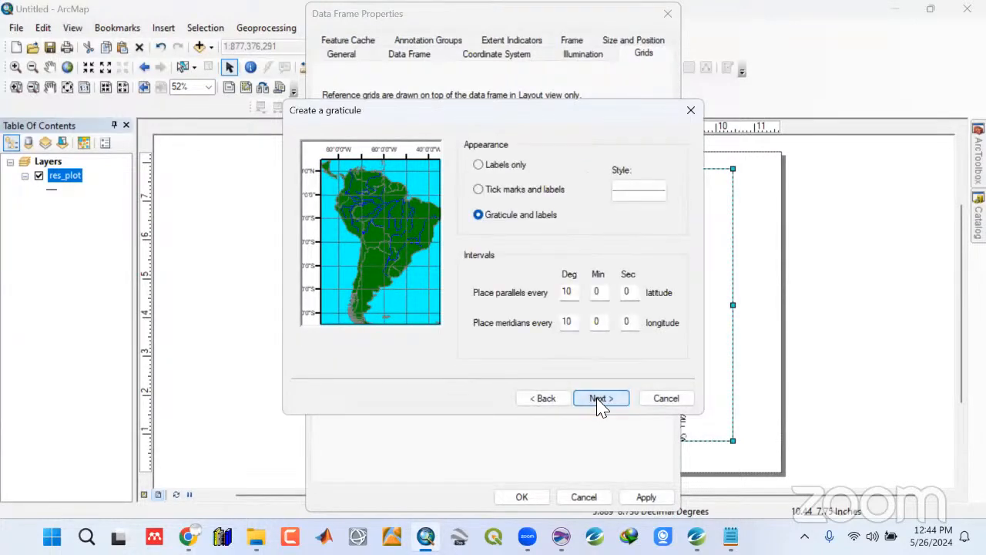
{"action": "left_click", "coordinate": [601, 401]}
{"action": "left_click", "coordinate": [600, 401]}
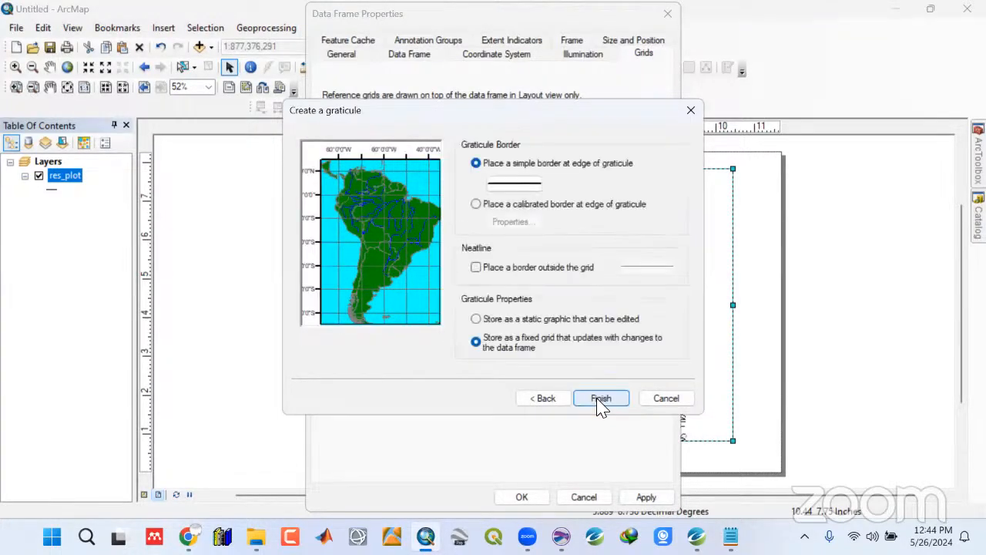
{"action": "left_click", "coordinate": [601, 398]}
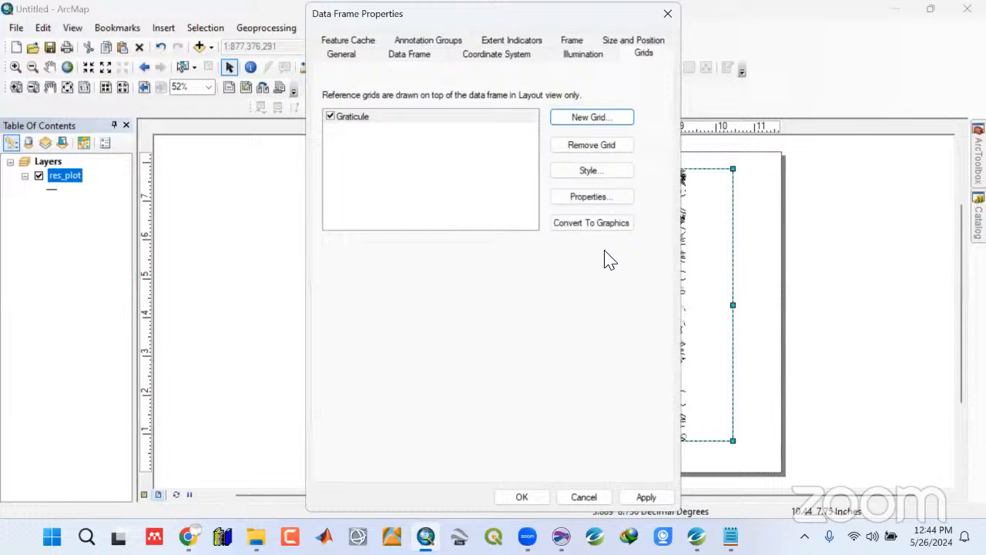
Set the graticule intervals in Degrees and Decimal Minutes to 0° 12' on both axes, and show no lines or ticks
{"action": "left_click", "coordinate": [609, 199]}
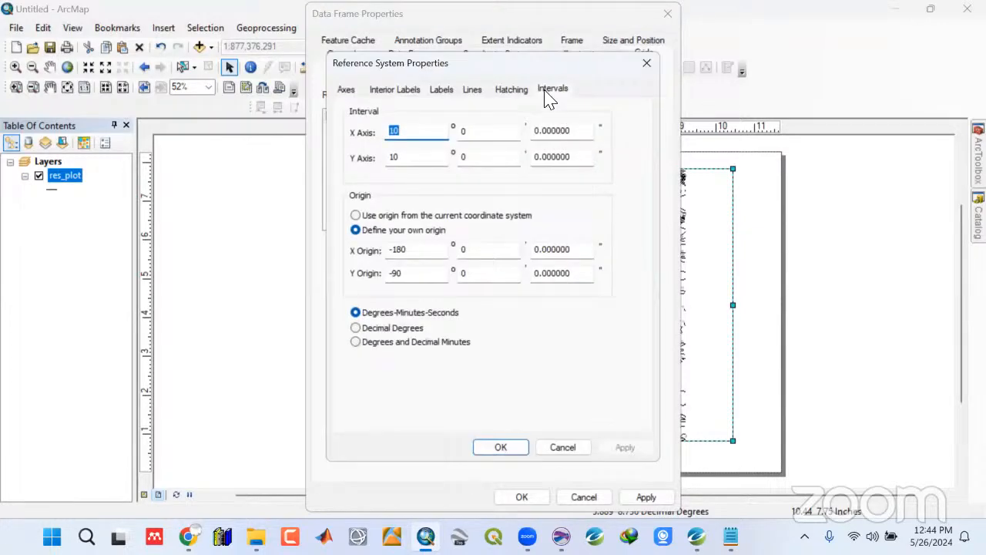
{"action": "left_click", "coordinate": [354, 327]}
{"action": "left_click", "coordinate": [416, 342]}
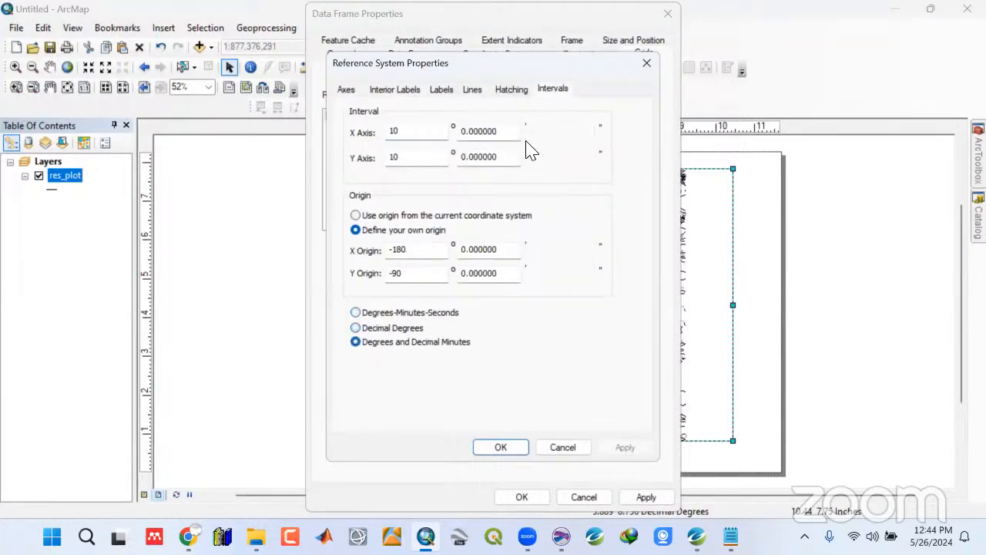
{"action": "left_click_drag", "start_coordinate": [467, 134], "coordinate": [438, 138]}
{"action": "type", "text": "12"}
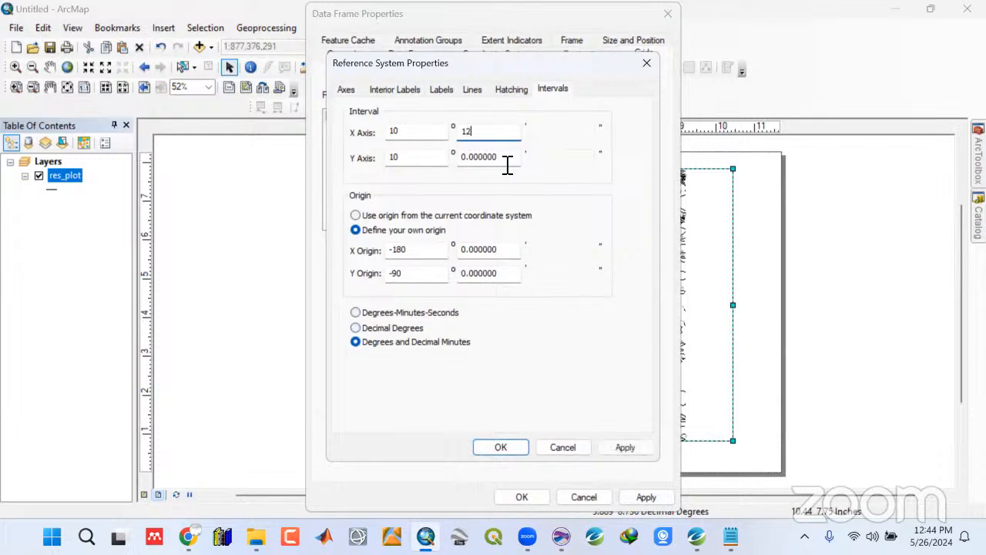
{"action": "left_click_drag", "start_coordinate": [507, 162], "coordinate": [446, 158]}
{"action": "type", "text": "12"}
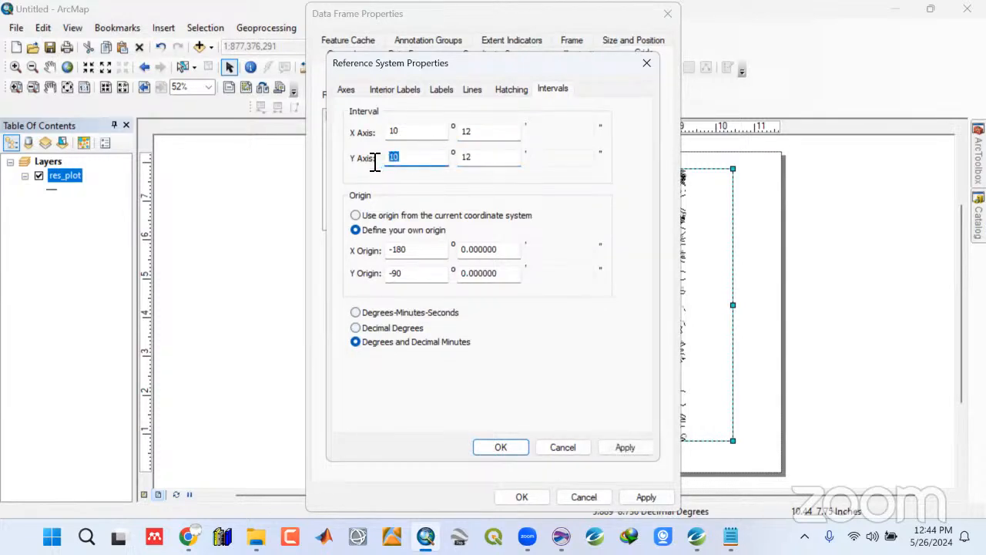
{"action": "left_click_drag", "start_coordinate": [405, 131], "coordinate": [364, 141]}
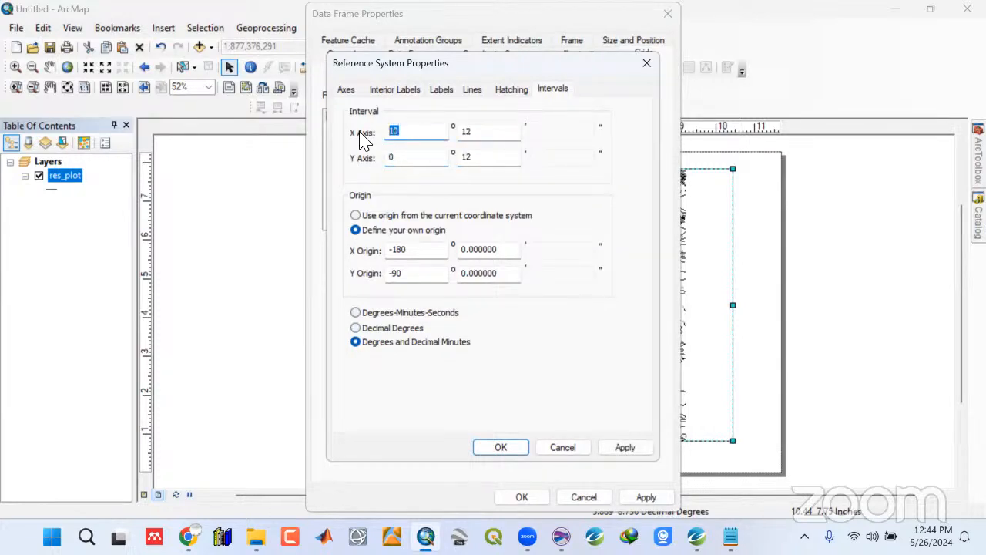
{"action": "left_click", "coordinate": [472, 90]}
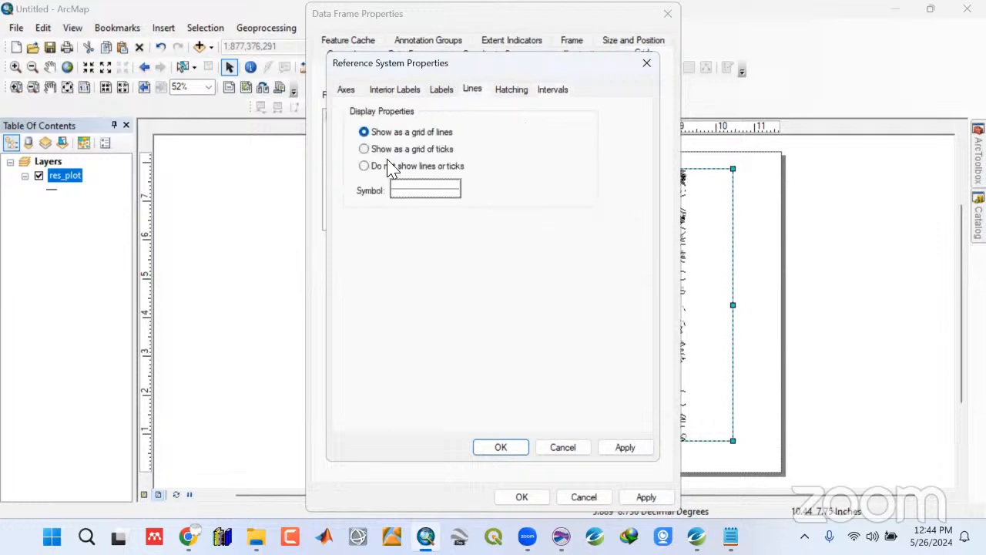
{"action": "left_click", "coordinate": [365, 166]}
Set the graticule label size to 12 with vertical Left and Right labels, and apply the grid to the data frame
{"action": "left_click", "coordinate": [442, 90]}
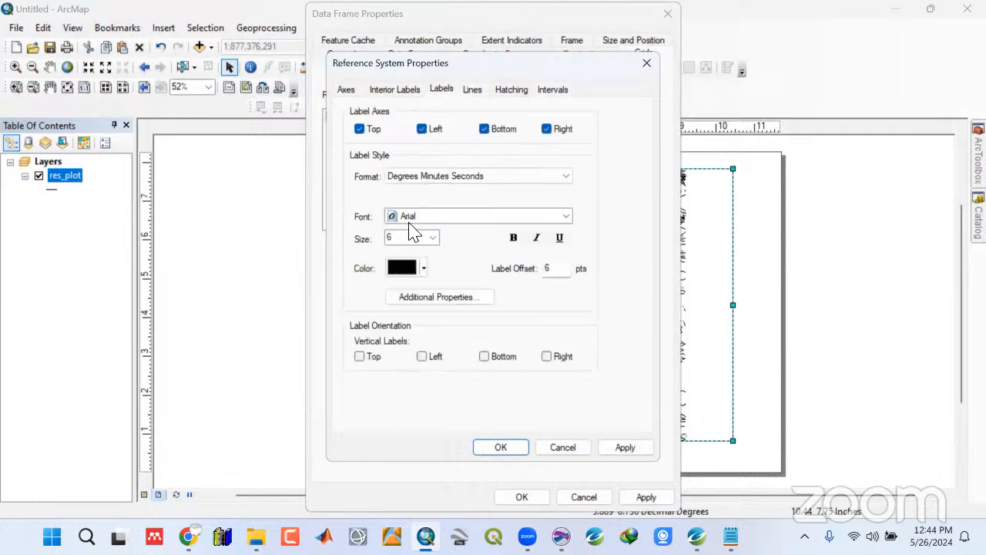
{"action": "left_click", "coordinate": [429, 239]}
{"action": "left_click", "coordinate": [403, 311]}
{"action": "left_click", "coordinate": [424, 358]}
{"action": "left_click", "coordinate": [623, 448]}
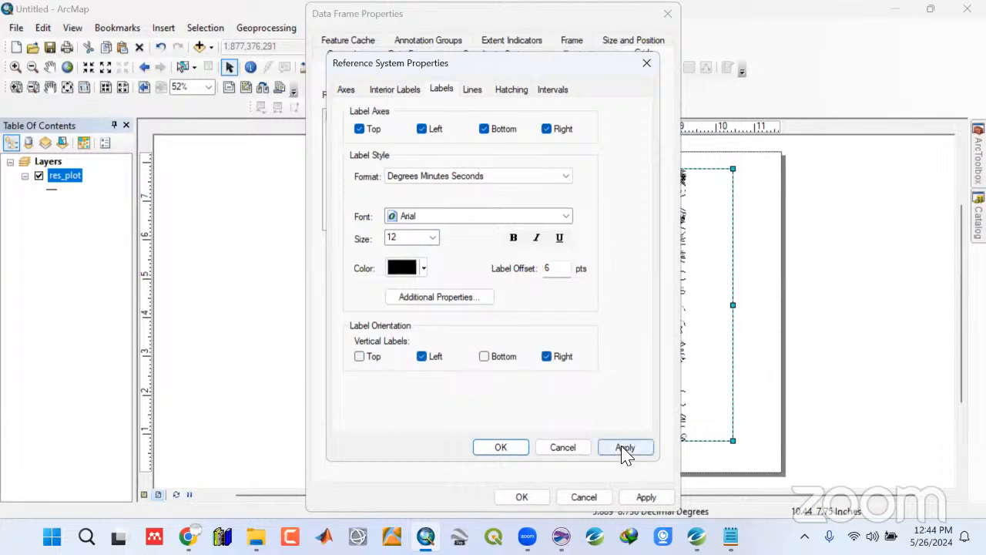
{"action": "left_click", "coordinate": [502, 450]}
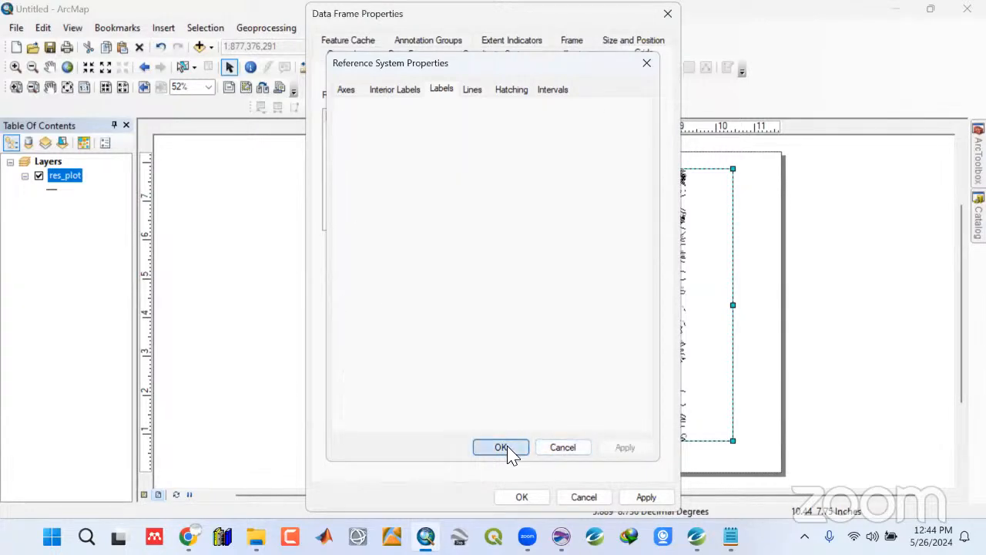
{"action": "left_click", "coordinate": [645, 498]}
{"action": "left_click", "coordinate": [539, 499]}
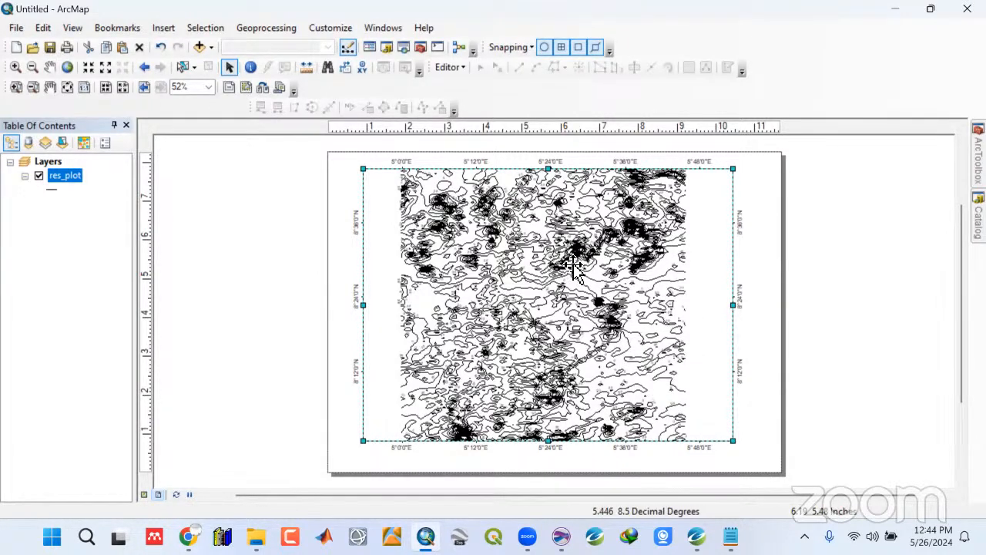
Add the Profile1.shp and Profile2.shp shapefiles from the Profiles folder to the map
{"action": "left_click", "coordinate": [209, 47]}
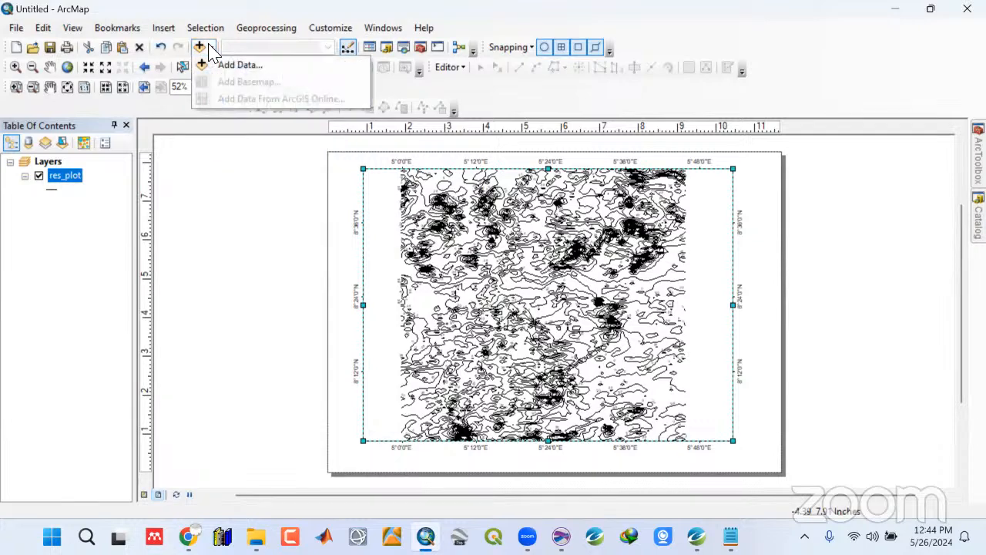
{"action": "left_click", "coordinate": [231, 64]}
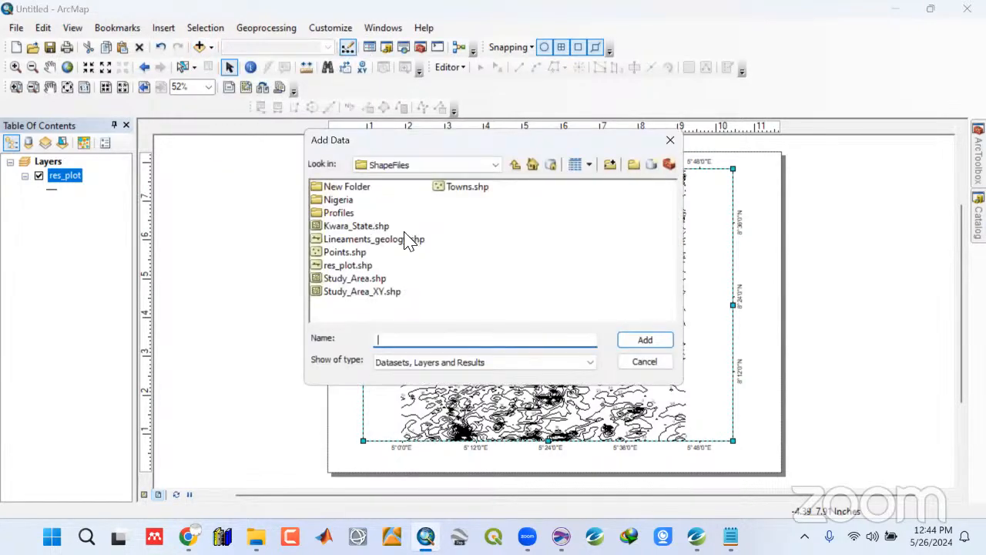
{"action": "double_click", "coordinate": [336, 213]}
{"action": "left_click", "coordinate": [345, 187]}
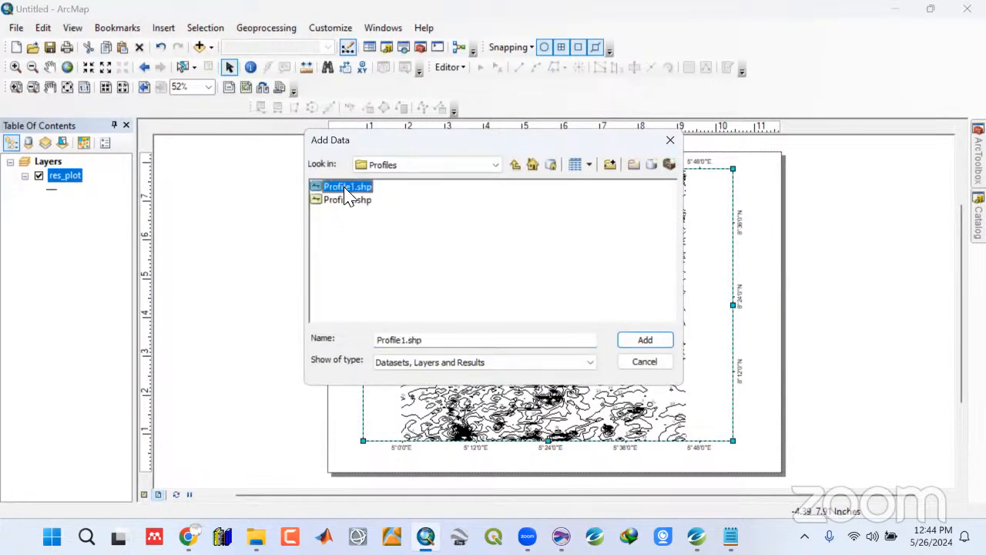
{"action": "left_click", "coordinate": [348, 202], "text": "shift"}
{"action": "left_click", "coordinate": [645, 343]}
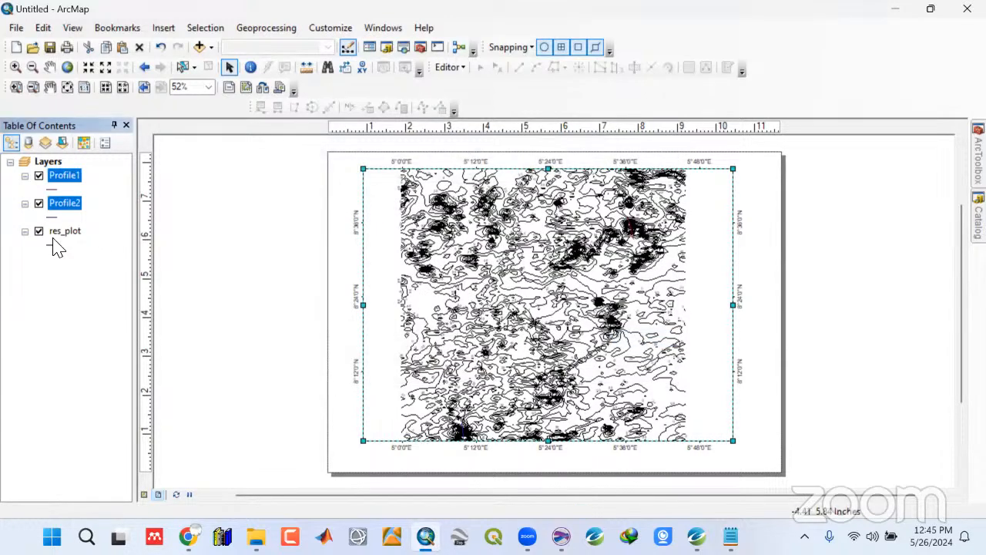
Set the Profile2 line symbol to black with a width of 2
{"action": "left_click", "coordinate": [54, 216]}
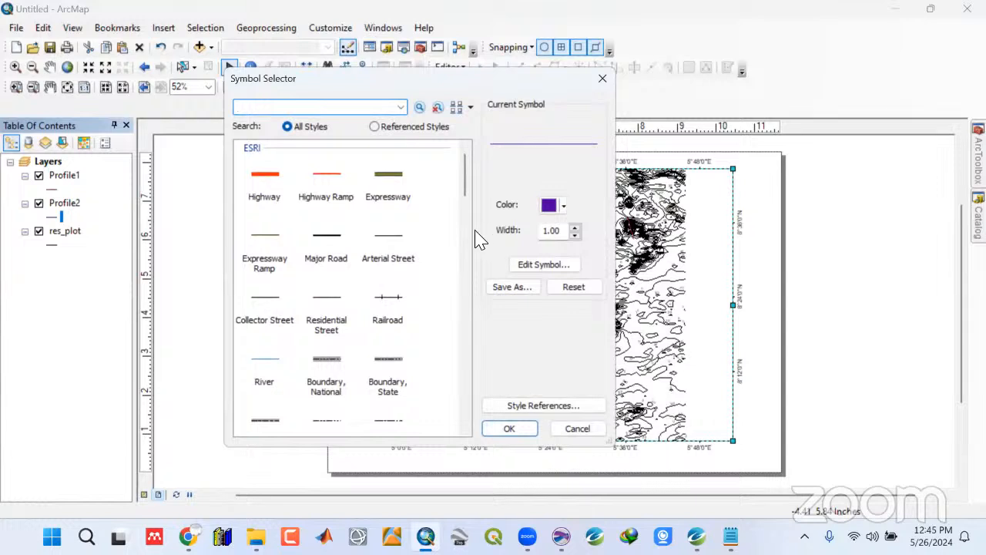
{"action": "left_click", "coordinate": [576, 227]}
{"action": "left_click", "coordinate": [564, 205]}
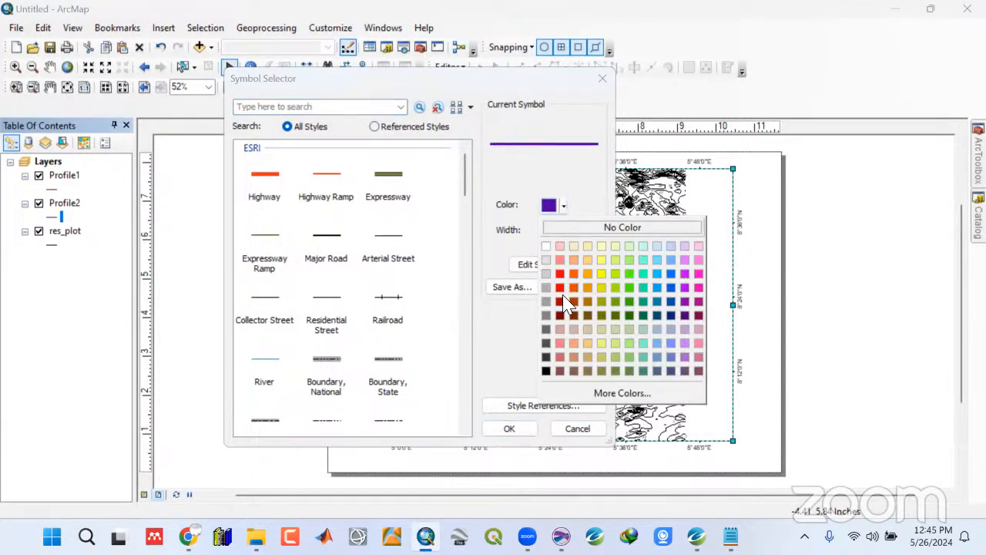
{"action": "left_click", "coordinate": [545, 370]}
{"action": "left_click", "coordinate": [509, 428]}
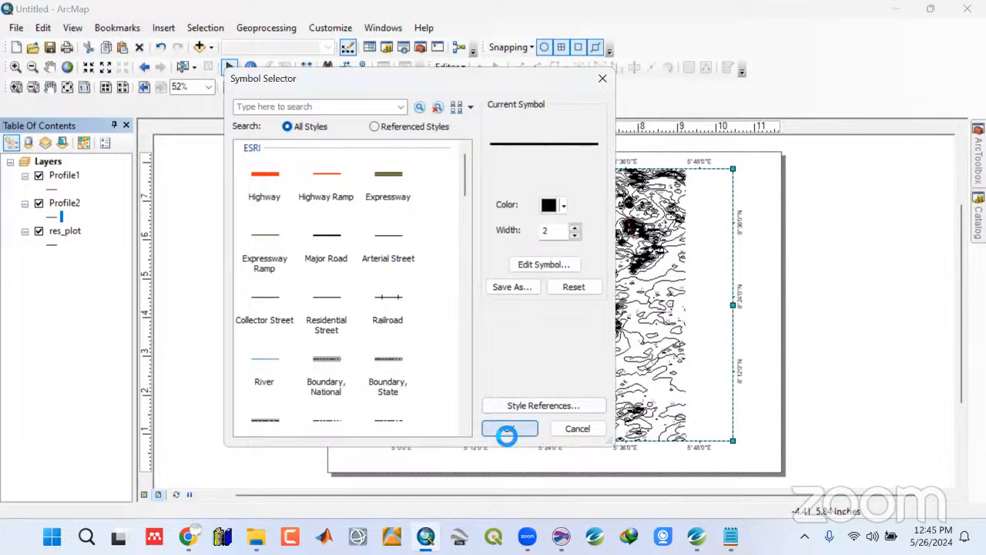
Set the Profile1 line symbol to black with a width of 2
{"action": "left_click", "coordinate": [55, 193]}
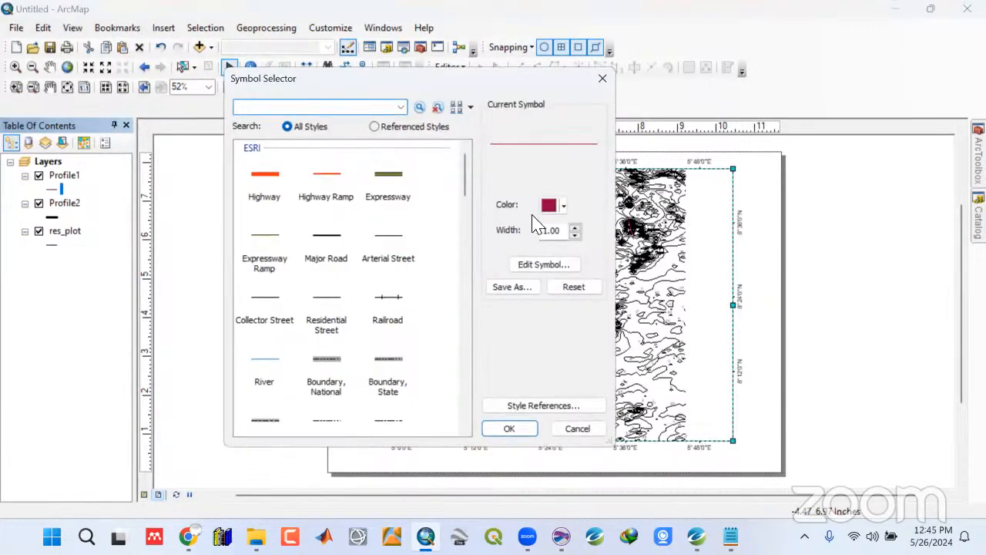
{"action": "left_click", "coordinate": [575, 228]}
{"action": "left_click", "coordinate": [563, 205]}
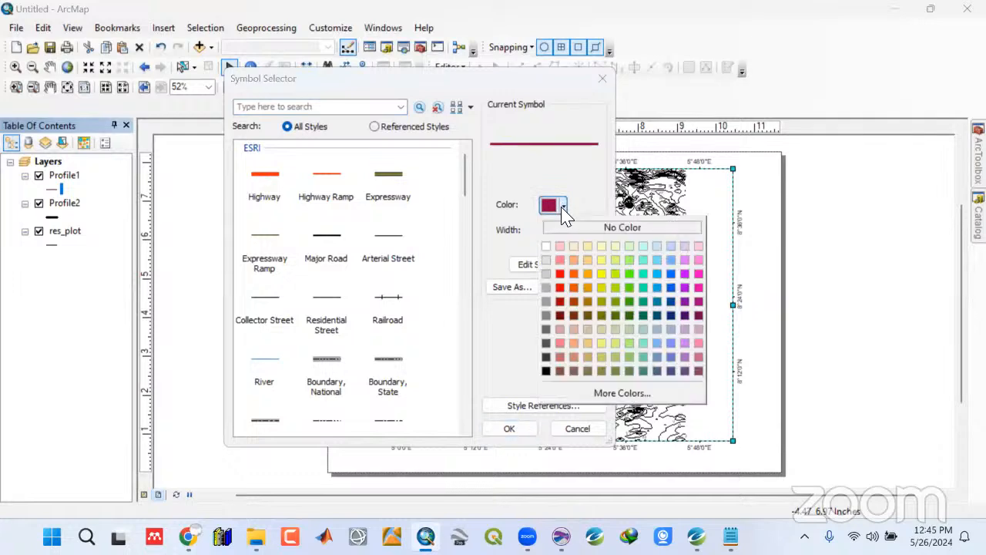
{"action": "left_click", "coordinate": [545, 372]}
{"action": "left_click", "coordinate": [510, 429]}
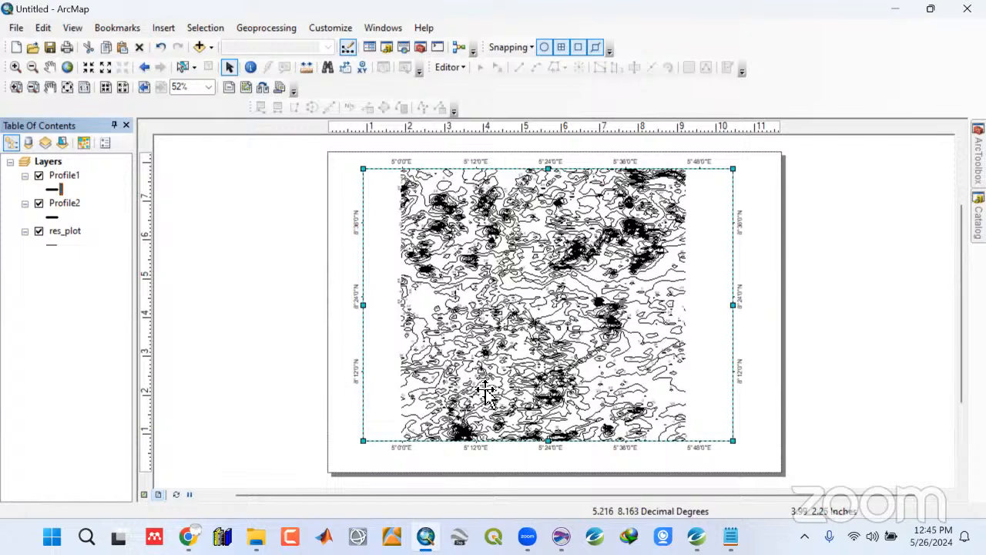
Fit the map to its full extent in the data frame and hide the res_plot contour layer
{"action": "left_click", "coordinate": [105, 68]}
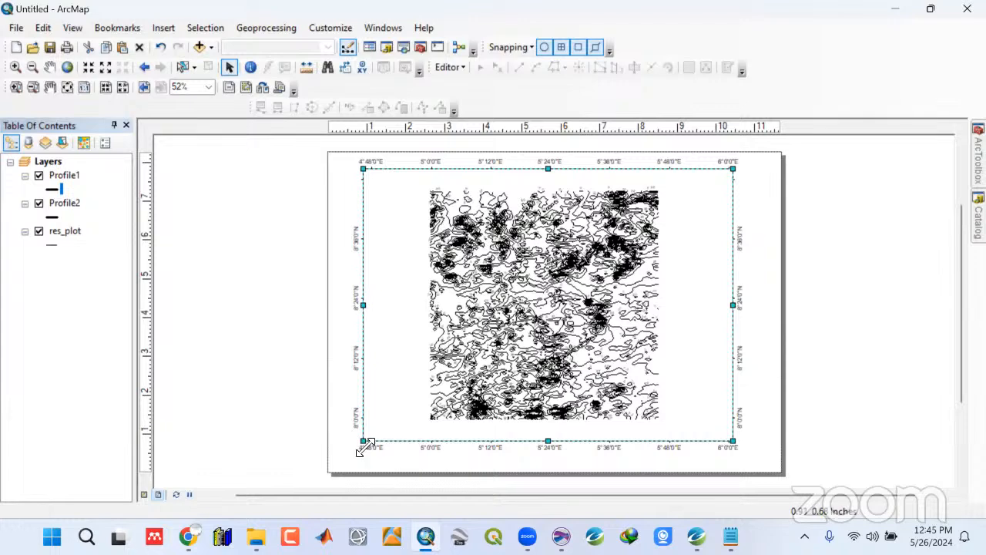
{"action": "left_click", "coordinate": [67, 67]}
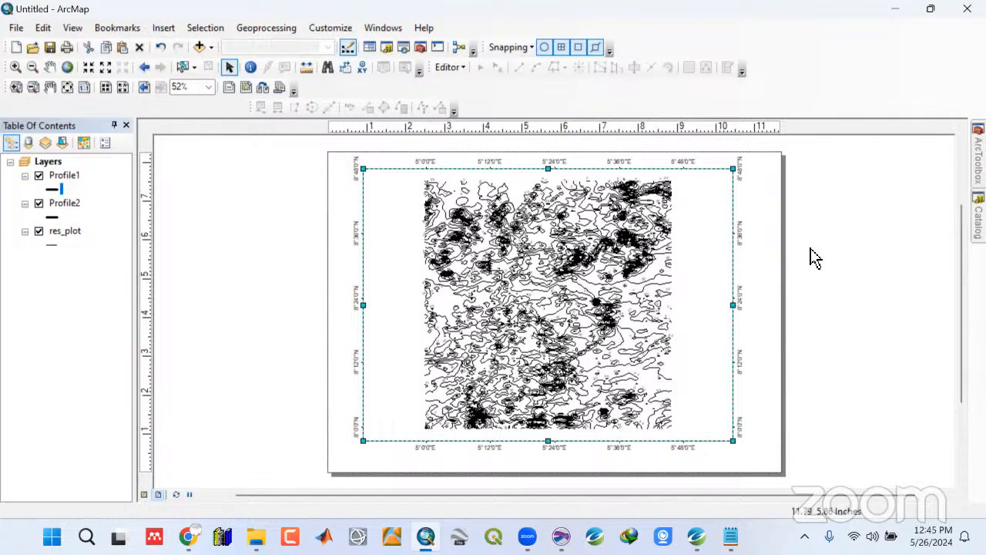
{"action": "left_click", "coordinate": [770, 355]}
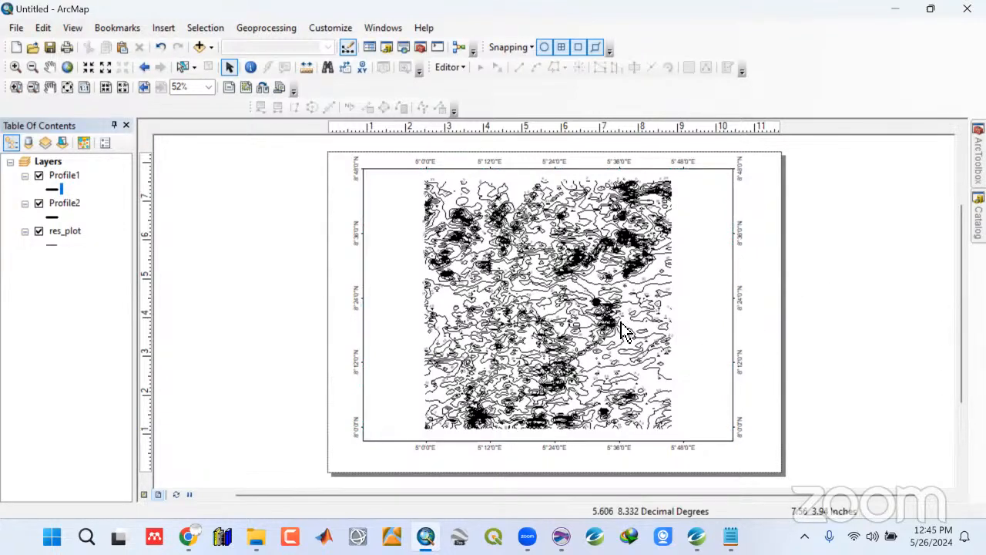
{"action": "scroll", "coordinate": [621, 324], "scroll_direction": "up", "scroll_amount": 1}
{"action": "scroll", "coordinate": [621, 323], "scroll_direction": "down", "scroll_amount": 2}
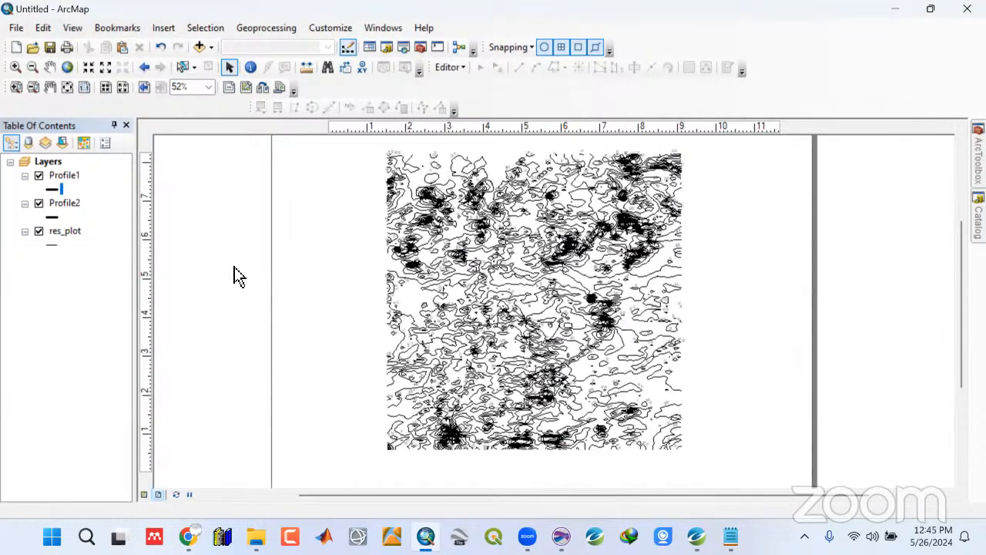
{"action": "left_click", "coordinate": [38, 231]}
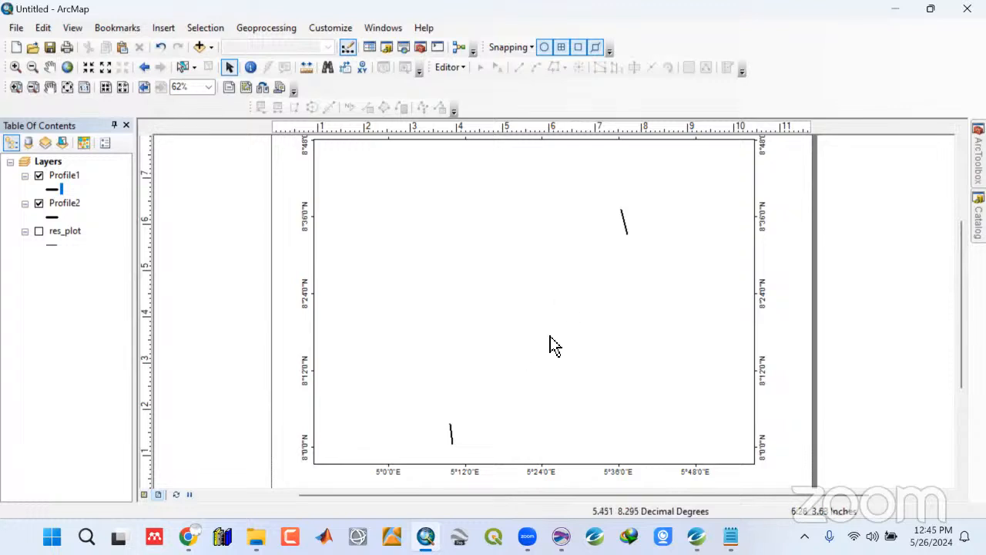
Insert an ESRI North 7 north arrow and place it just outside the data frame's lower-right corner on the page
{"action": "left_click", "coordinate": [164, 28]}
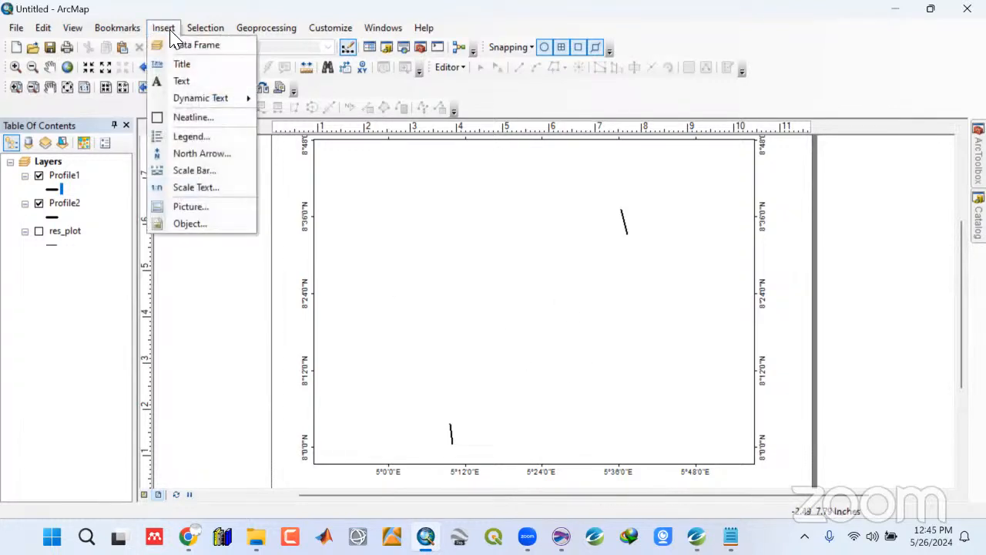
{"action": "left_click", "coordinate": [160, 156]}
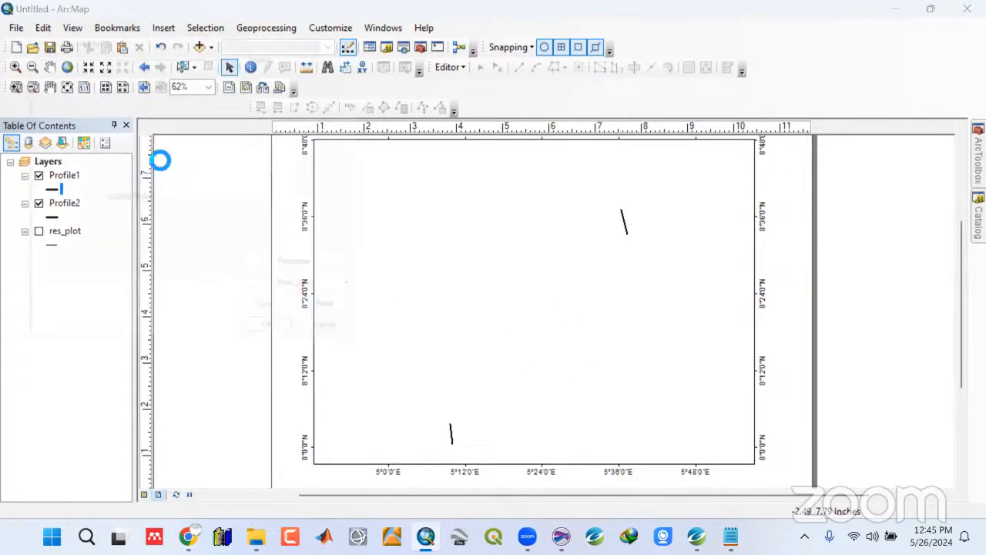
{"action": "left_click", "coordinate": [83, 247]}
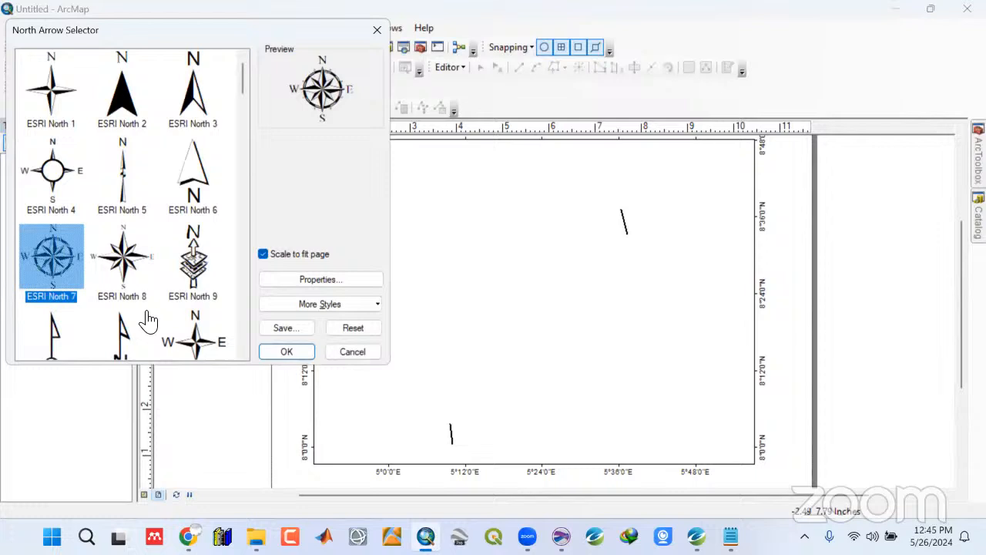
{"action": "left_click", "coordinate": [286, 352]}
{"action": "left_click_drag", "start_coordinate": [472, 351], "coordinate": [786, 461]}
{"action": "scroll", "coordinate": [786, 461], "scroll_direction": "down", "scroll_amount": 2}
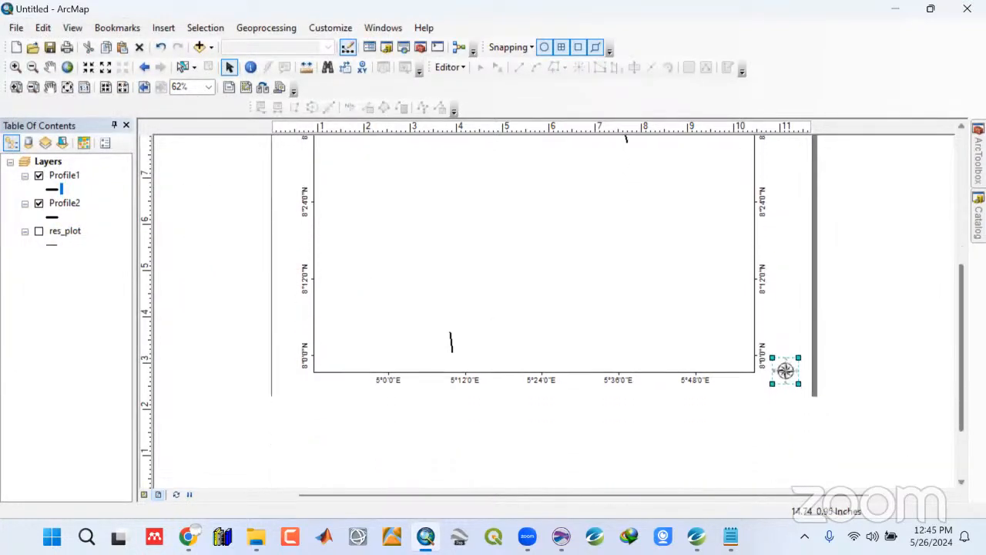
{"action": "mouse_move", "coordinate": [786, 371]}
{"action": "left_mouse_down"}
{"action": "mouse_move", "coordinate": [795, 393]}
{"action": "mouse_move", "coordinate": [777, 376]}
{"action": "left_mouse_up"}
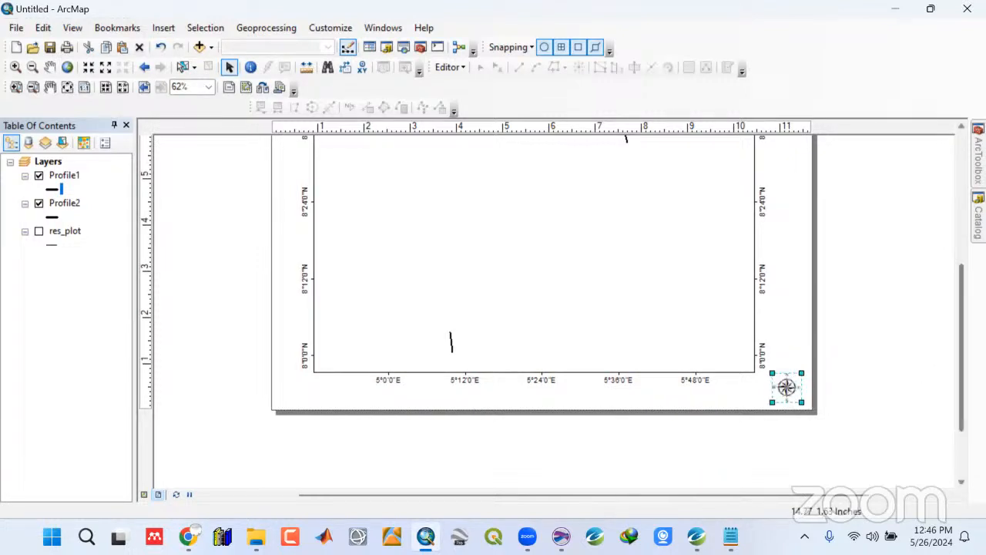
Hide the Profile2 layer and insert the text label "A" inside the data frame
{"action": "left_click_drag", "start_coordinate": [960, 344], "coordinate": [961, 284]}
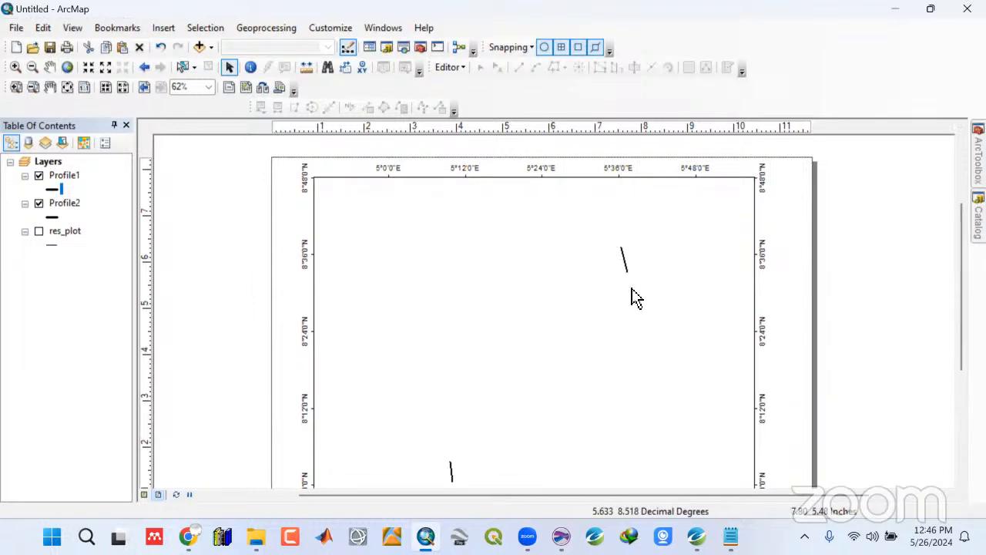
{"action": "left_click", "coordinate": [38, 203]}
{"action": "left_click", "coordinate": [66, 179]}
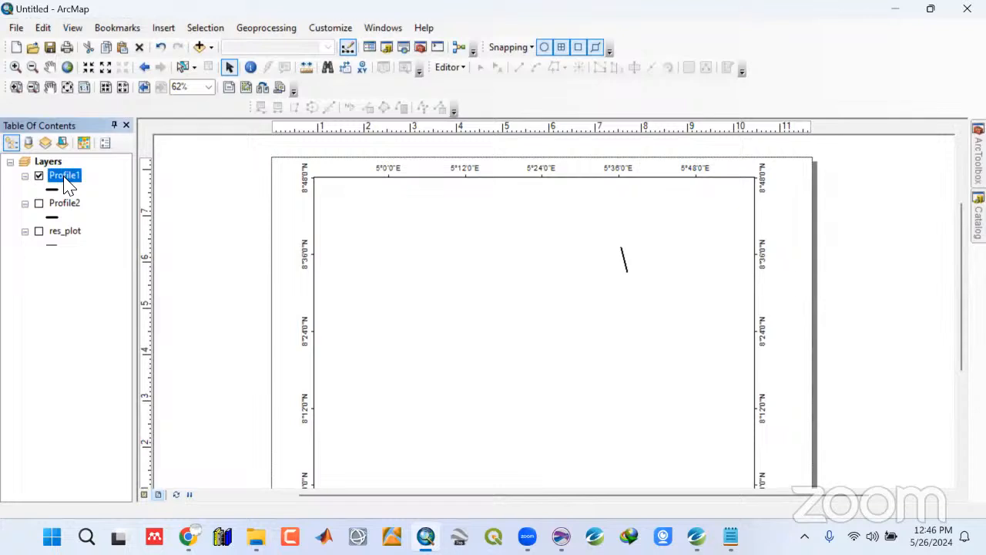
{"action": "left_click", "coordinate": [163, 28]}
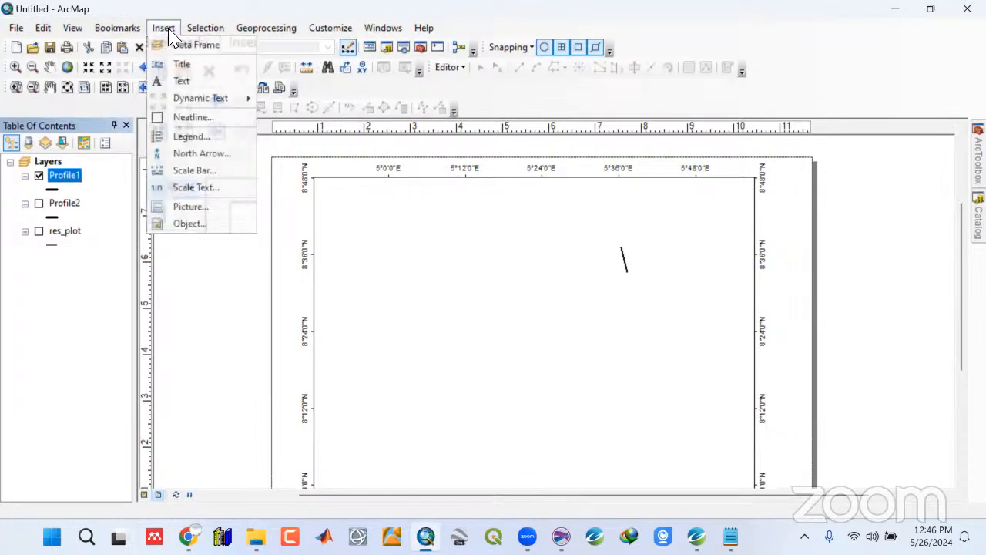
{"action": "left_click", "coordinate": [180, 80]}
{"action": "left_click", "coordinate": [570, 328]}
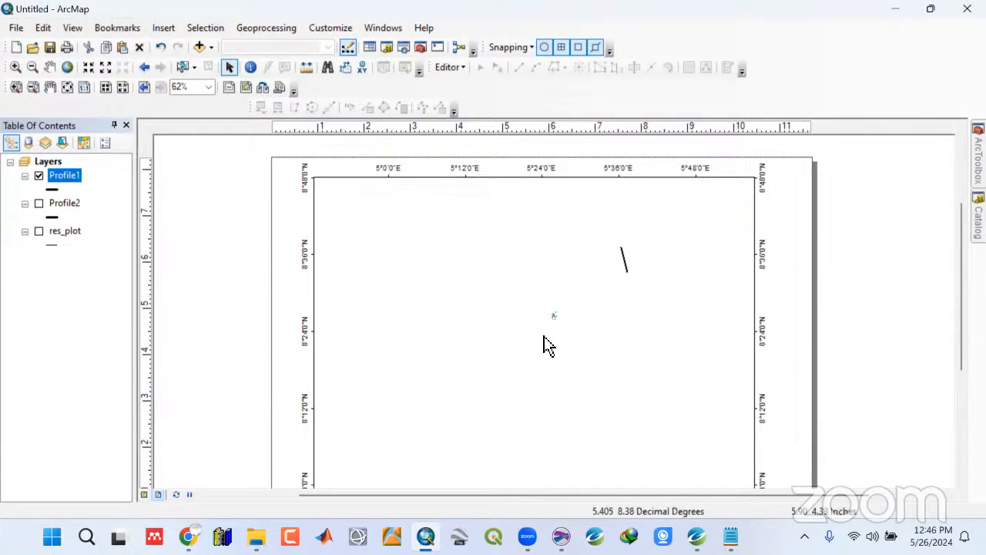
Set the font size of text label "A" to 13
{"action": "double_click", "coordinate": [553, 319]}
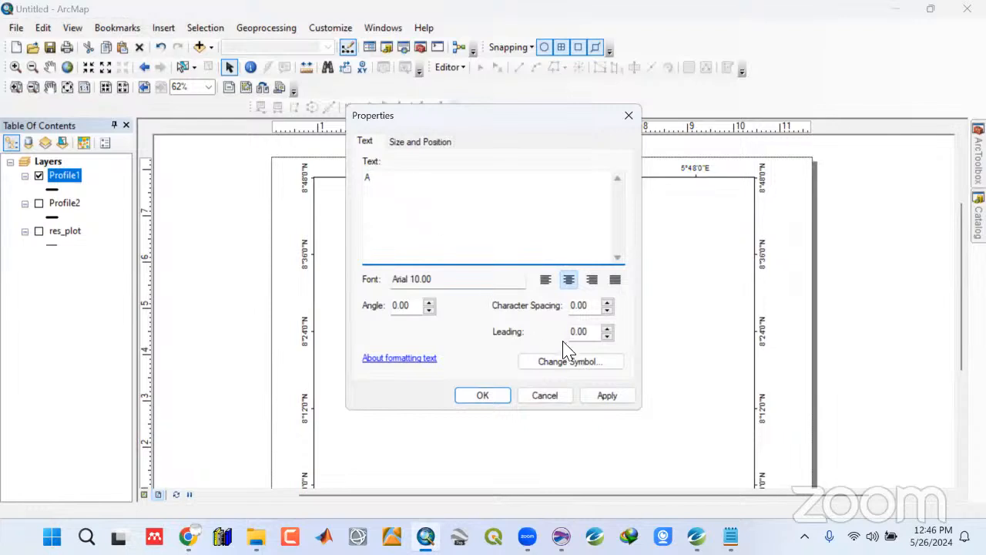
{"action": "left_click", "coordinate": [566, 361]}
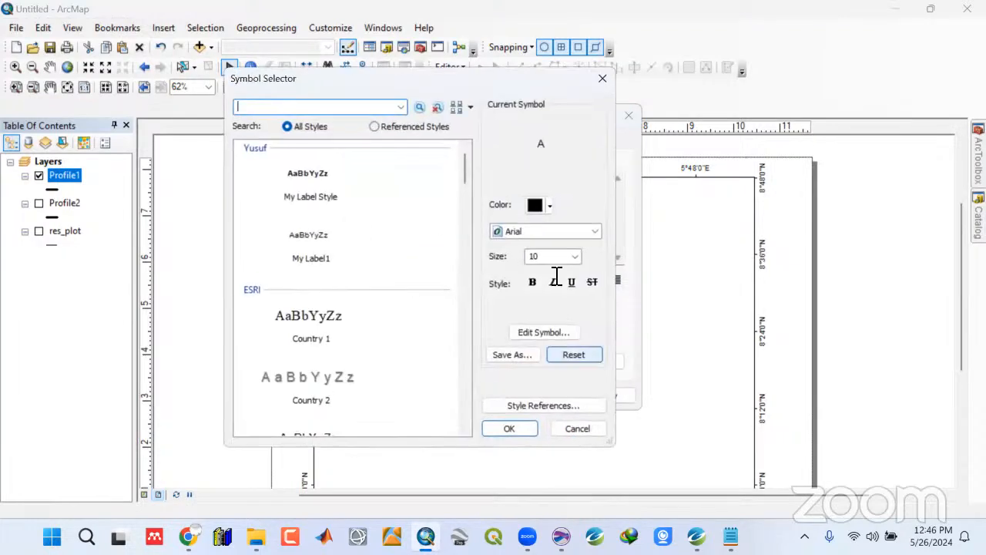
{"action": "left_click", "coordinate": [574, 260]}
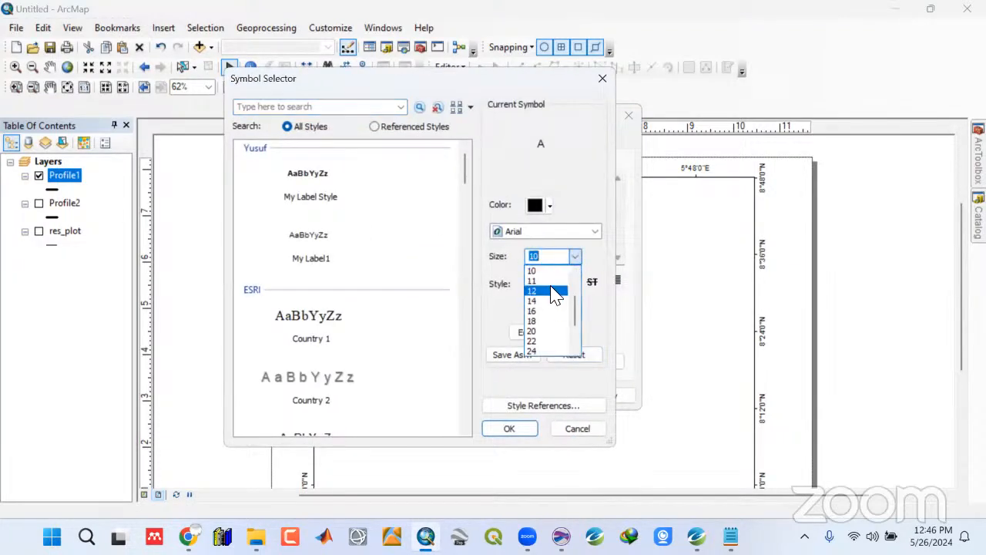
{"action": "left_click", "coordinate": [545, 258]}
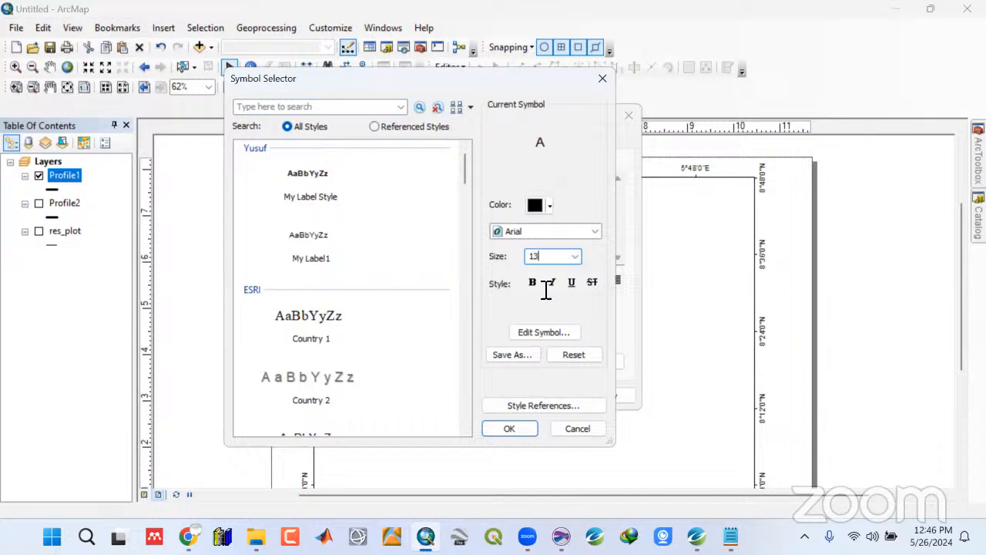
Format the A label as bold Arial size 13 and move it to the upper end of the Profile1 line
{"action": "type", "text": "13"}
{"action": "left_click", "coordinate": [509, 428]}
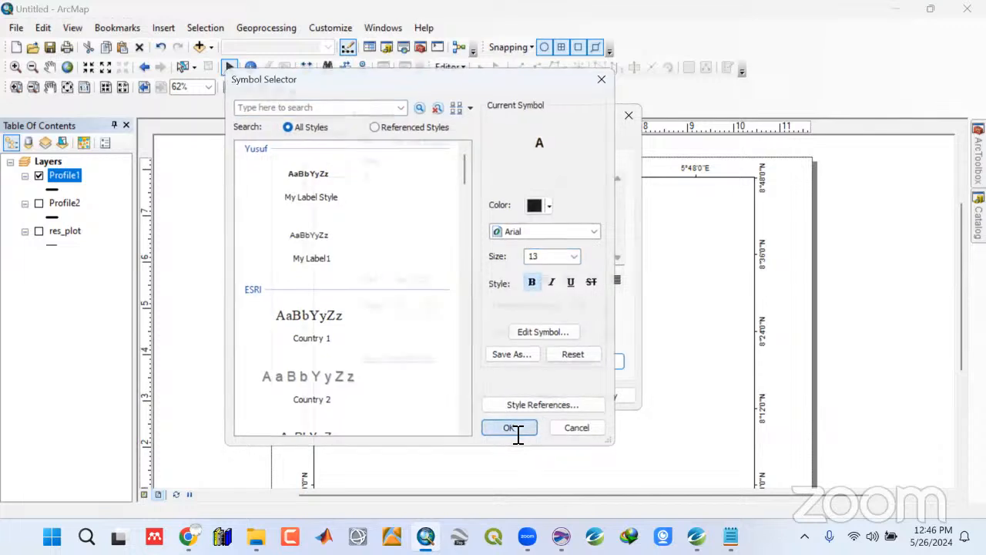
{"action": "left_click", "coordinate": [608, 399]}
{"action": "left_click", "coordinate": [470, 399]}
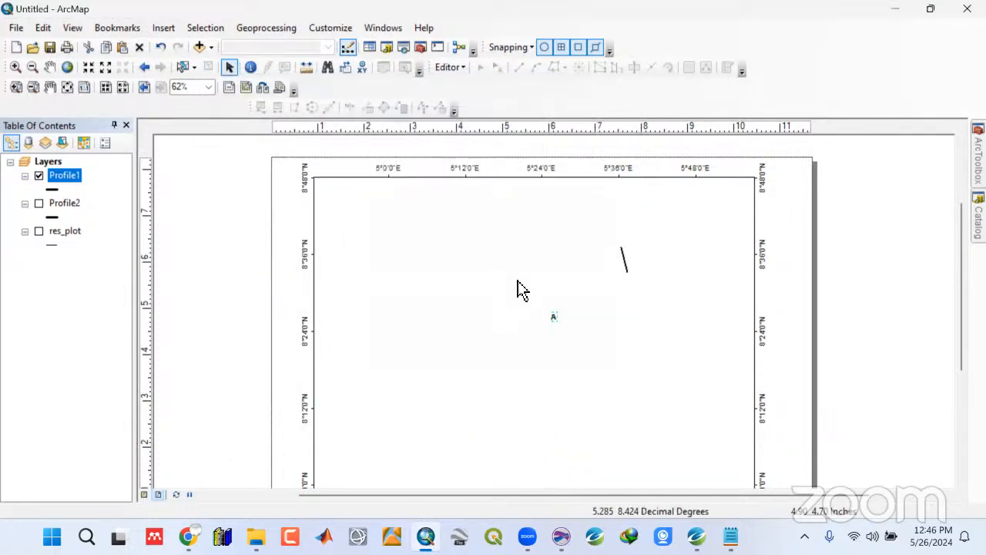
{"action": "left_click_drag", "start_coordinate": [562, 316], "coordinate": [620, 241]}
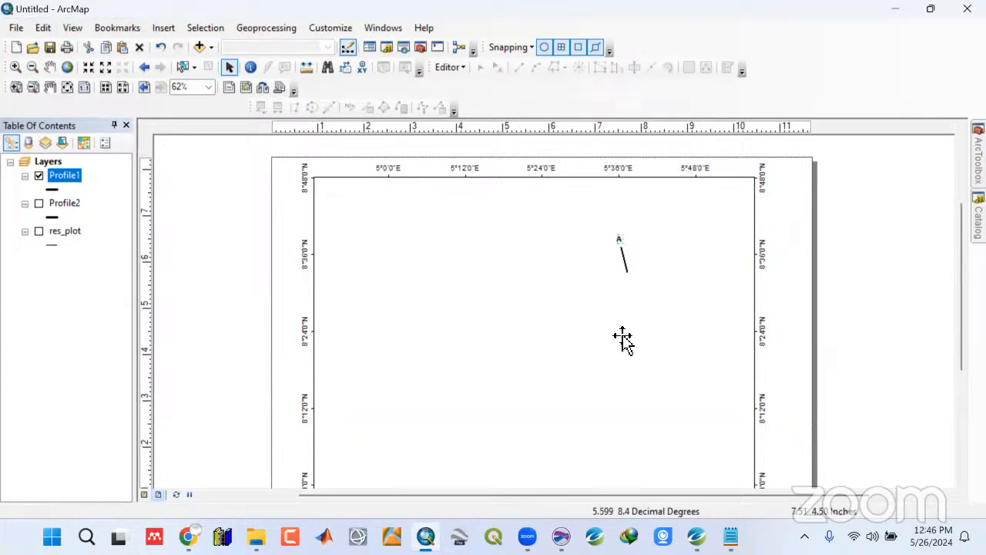
Place a copy of the A label at the lower end of the Profile1 line and change its text to B
{"action": "left_click_drag", "start_coordinate": [631, 251], "coordinate": [631, 279]}
{"action": "double_click", "coordinate": [631, 279]}
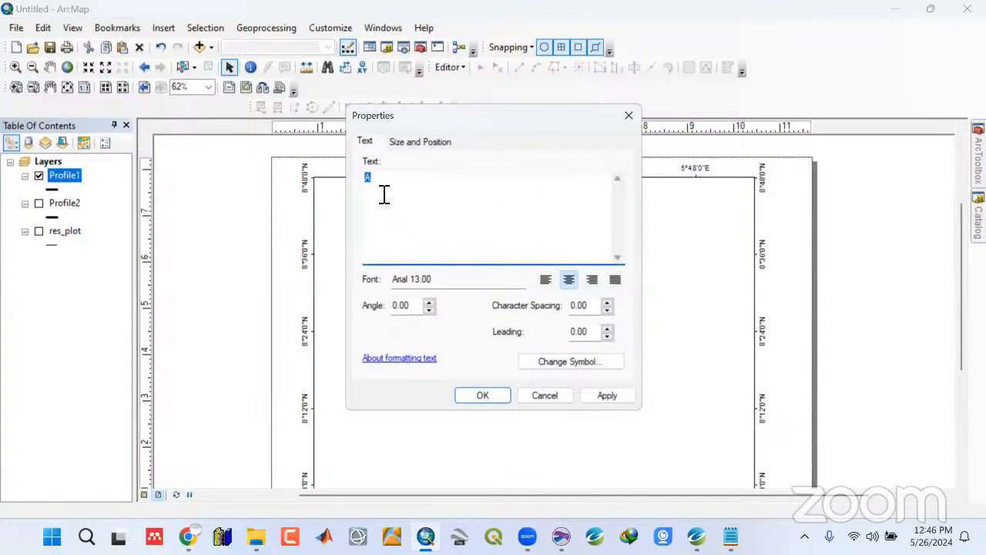
{"action": "left_click", "coordinate": [606, 395]}
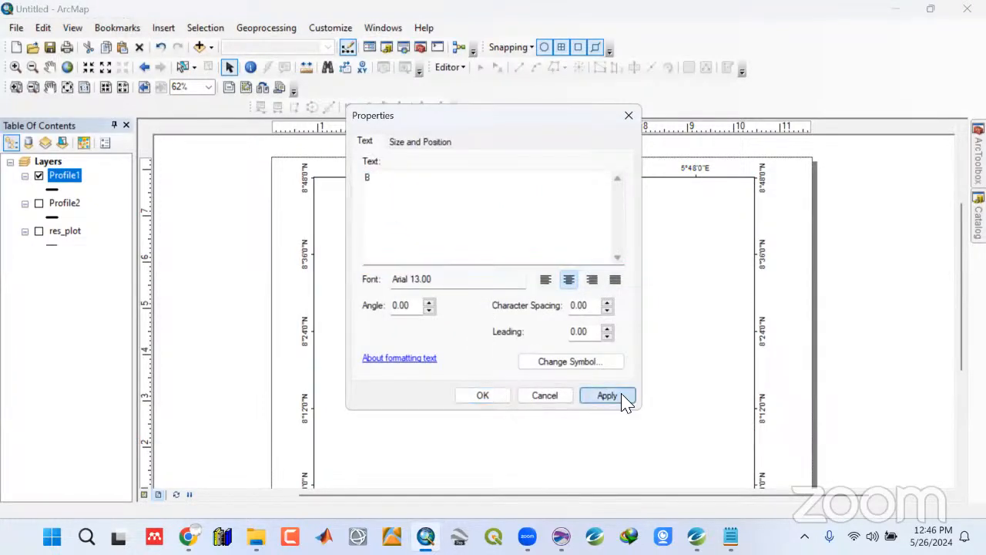
{"action": "left_click", "coordinate": [483, 395]}
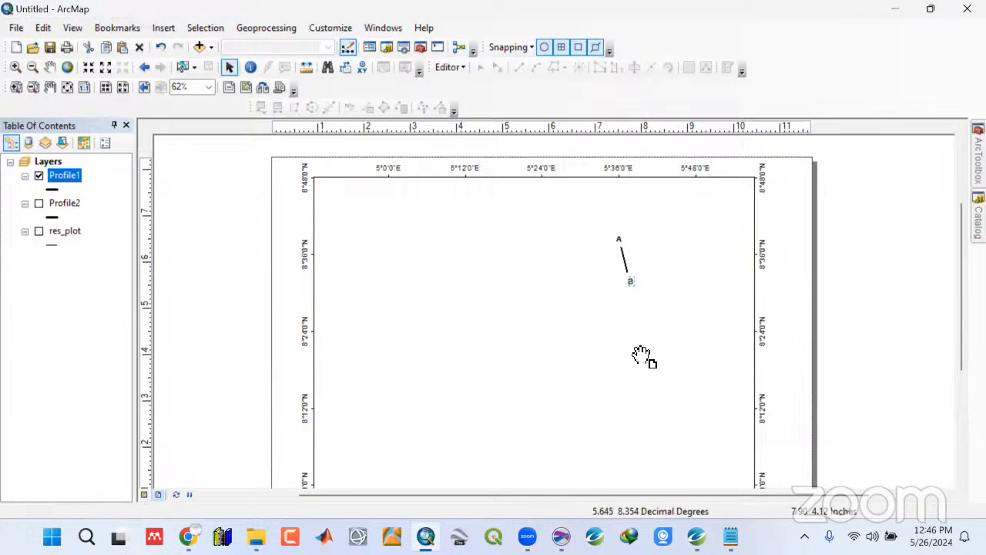
Paste another copy of the label in the lower-left part of the map frame and change its text to C
{"action": "key", "text": "ctrl+v"}
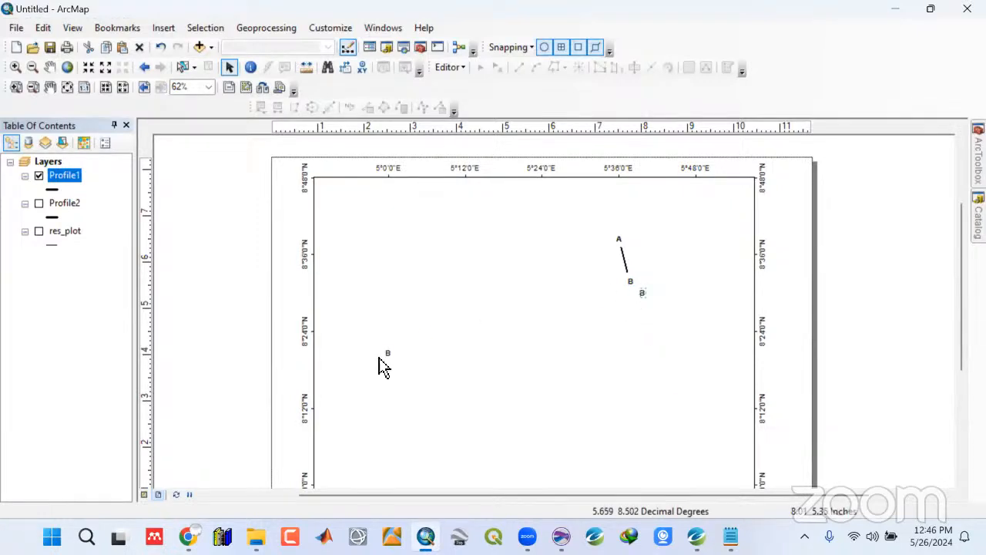
{"action": "left_click_drag", "start_coordinate": [378, 358], "coordinate": [410, 365]}
{"action": "double_click", "coordinate": [418, 379]}
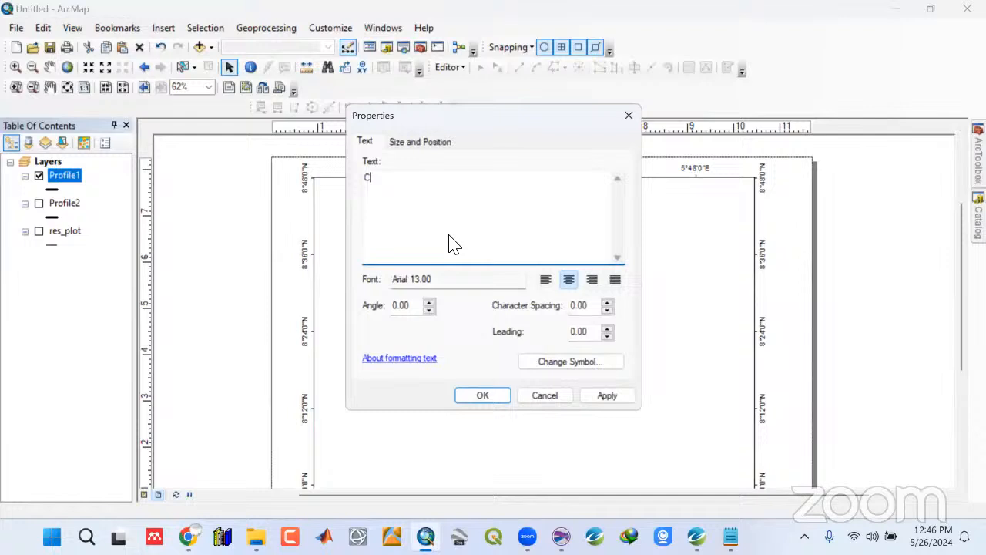
{"action": "left_click", "coordinate": [597, 397]}
{"action": "left_click", "coordinate": [483, 398]}
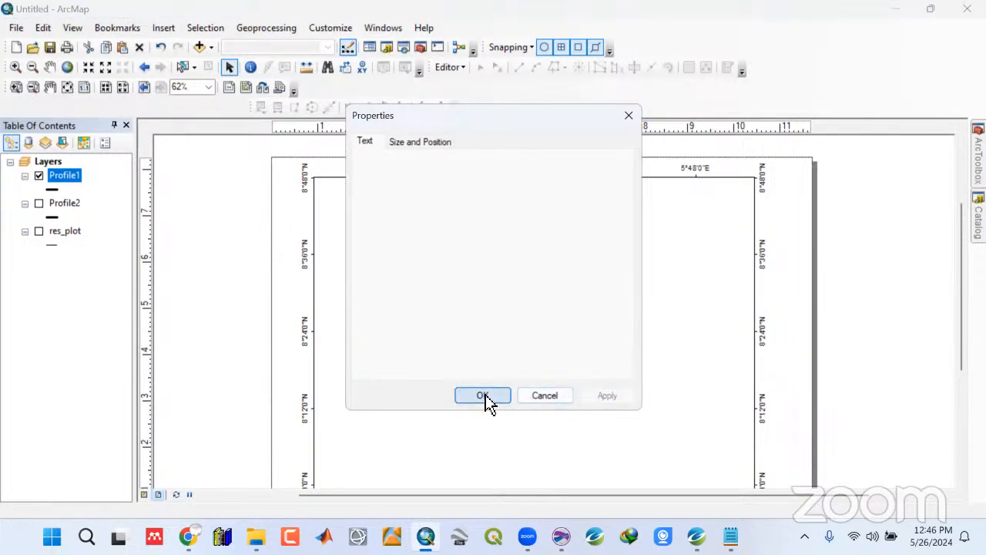
Turn on the Profile2 layer and move the C label to the upper end of its line
{"action": "left_click", "coordinate": [39, 203]}
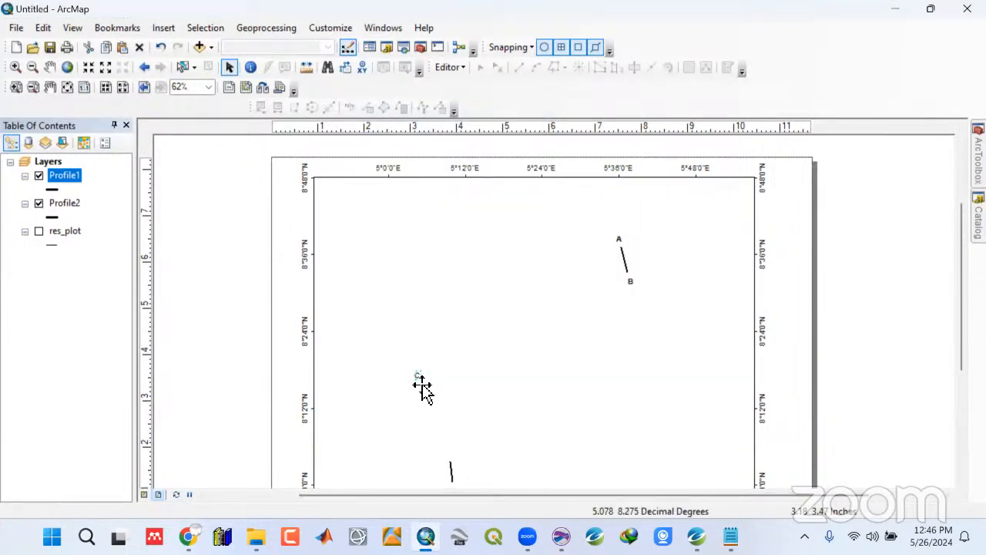
{"action": "left_click", "coordinate": [423, 383]}
{"action": "left_click", "coordinate": [423, 383]}
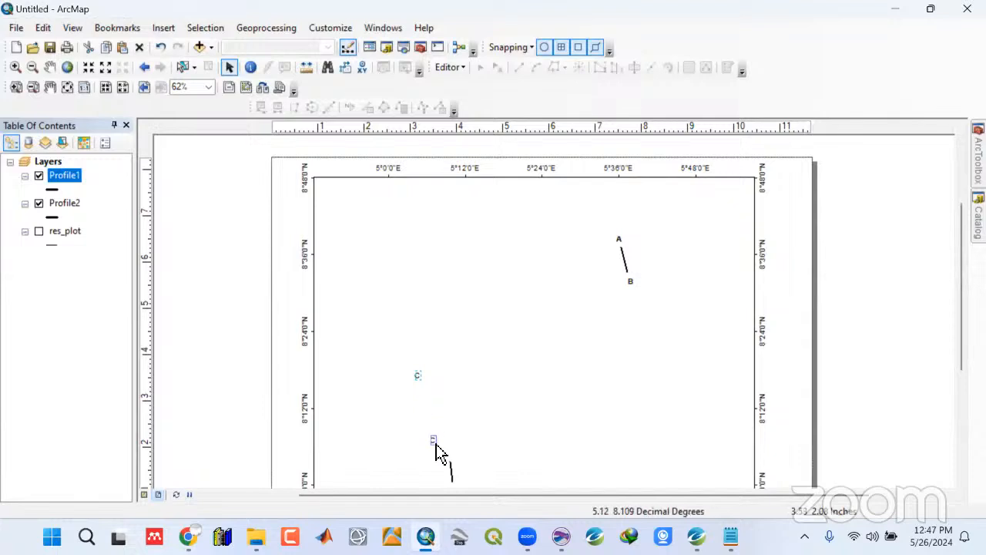
{"action": "left_click_drag", "start_coordinate": [447, 460], "coordinate": [448, 454]}
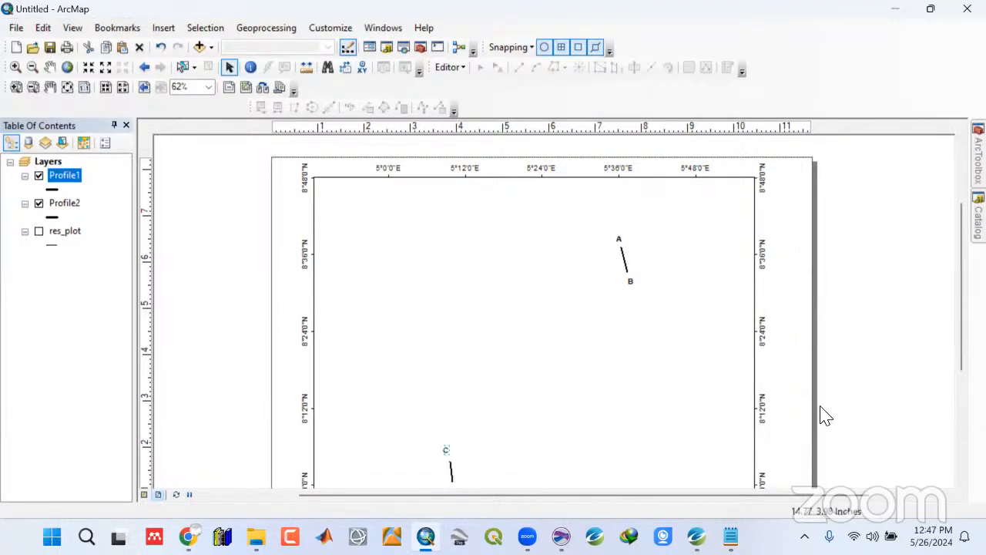
Duplicate the C label, place the copy at the lower end of the Profile2 line and change its text to D
{"action": "left_click_drag", "start_coordinate": [961, 330], "coordinate": [961, 382]}
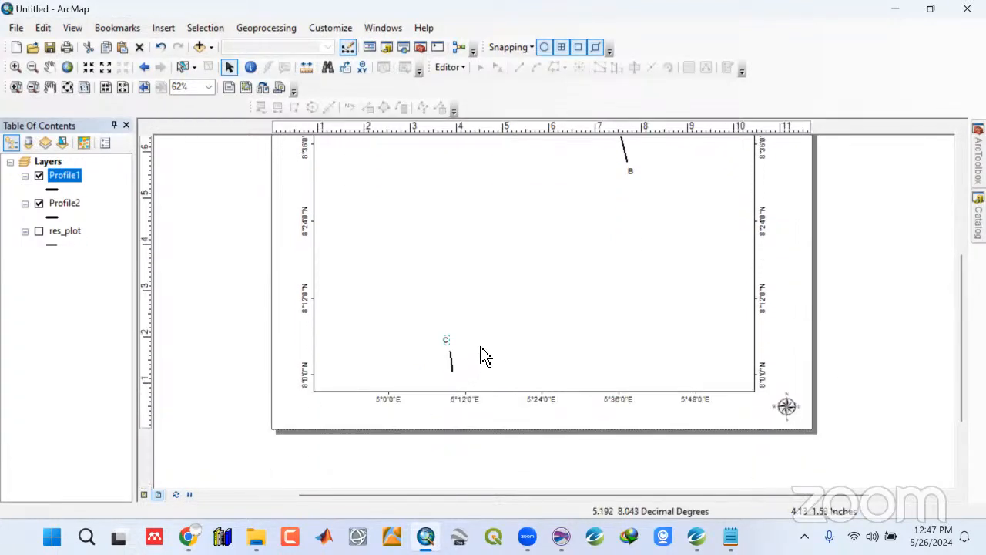
{"action": "left_click", "coordinate": [457, 350]}
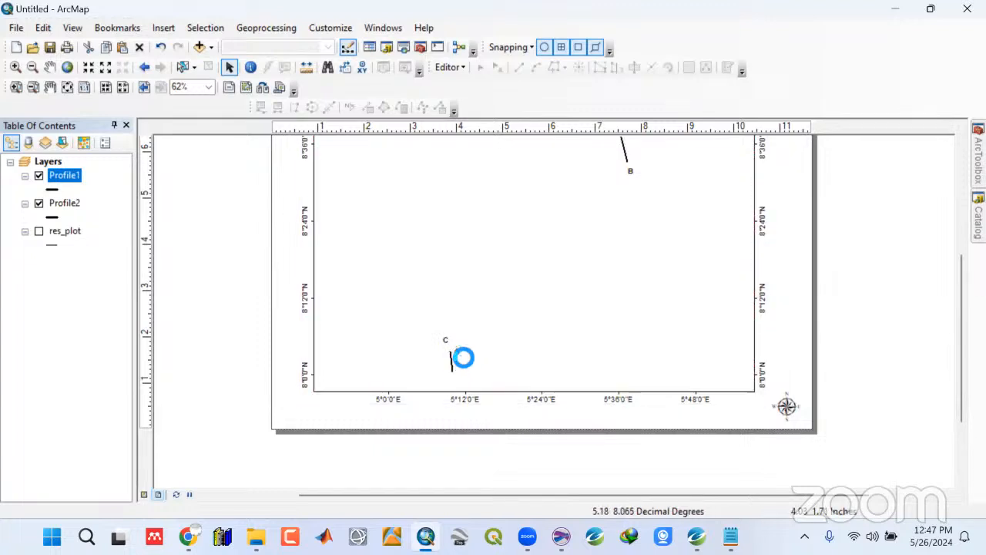
{"action": "left_click_drag", "start_coordinate": [462, 356], "coordinate": [455, 383]}
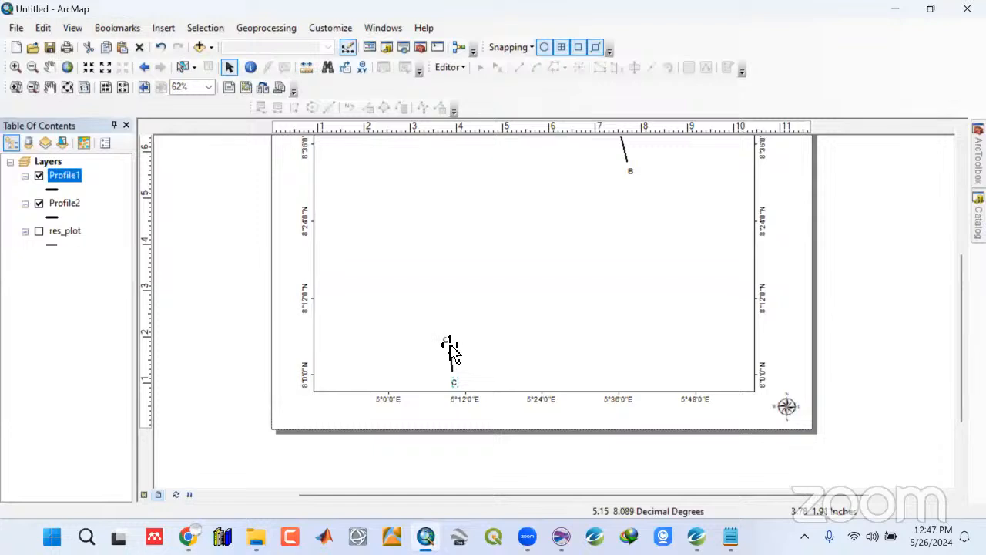
{"action": "left_click_drag", "start_coordinate": [449, 345], "coordinate": [451, 347]}
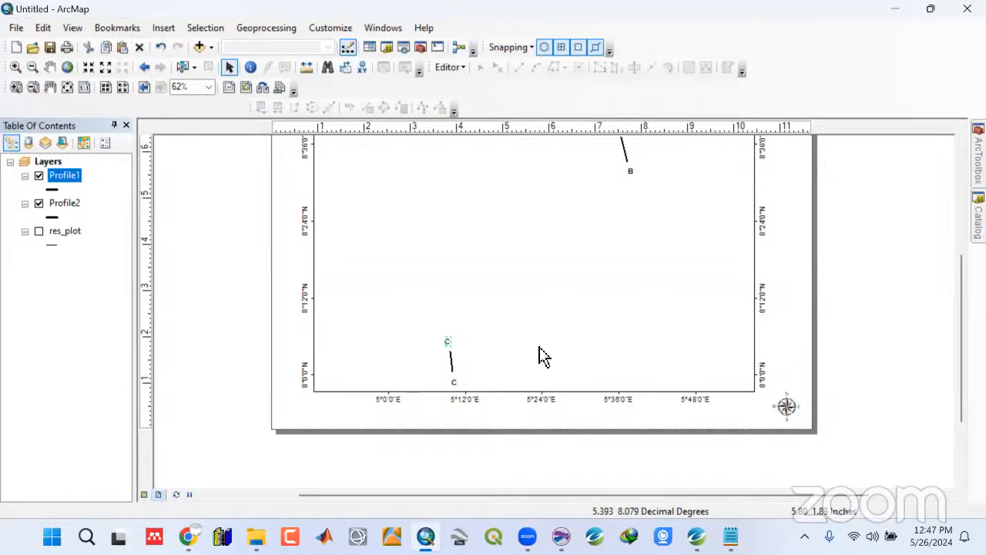
{"action": "double_click", "coordinate": [453, 382]}
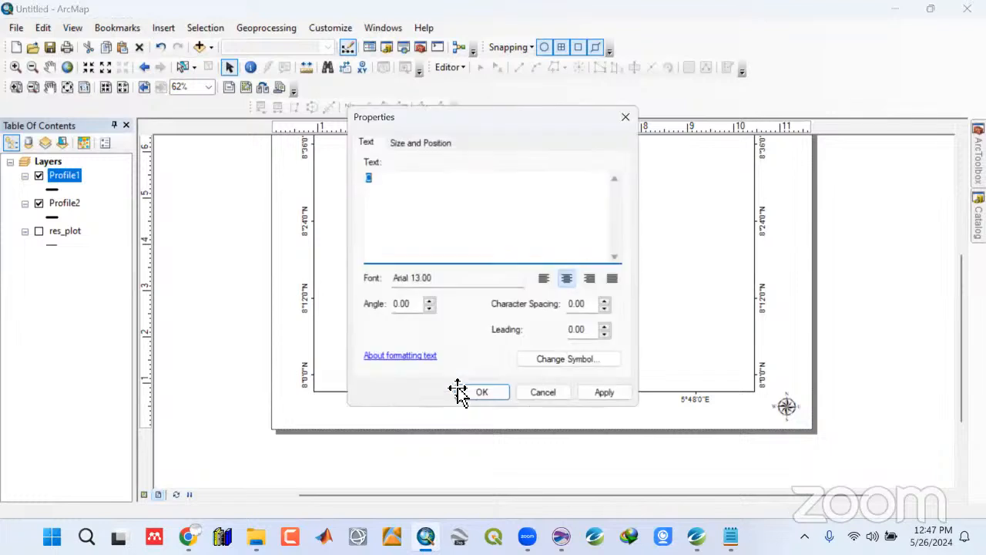
{"action": "left_click", "coordinate": [602, 397]}
{"action": "left_click", "coordinate": [483, 395]}
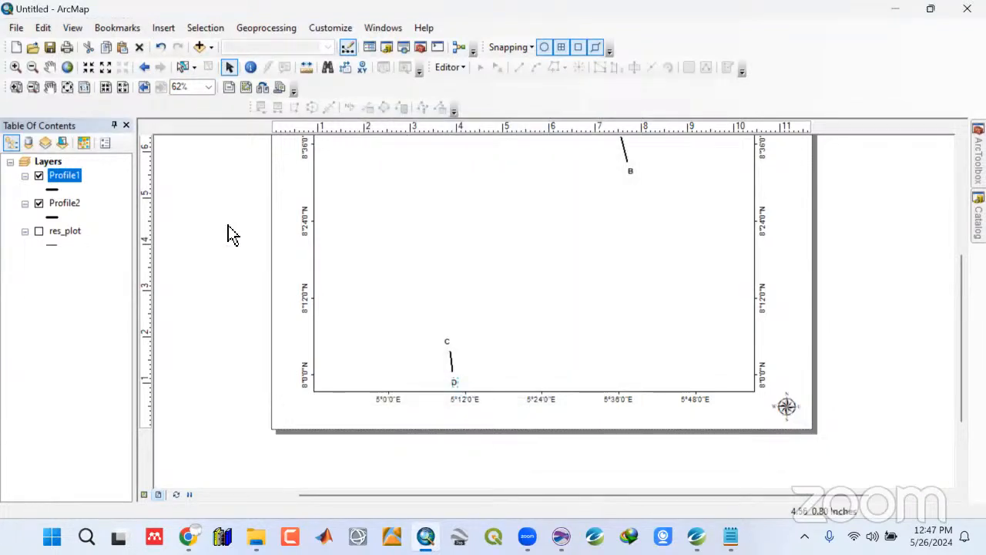
Turn on the res_plot contour layer together with the two labelled profiles
{"action": "left_click", "coordinate": [39, 232]}
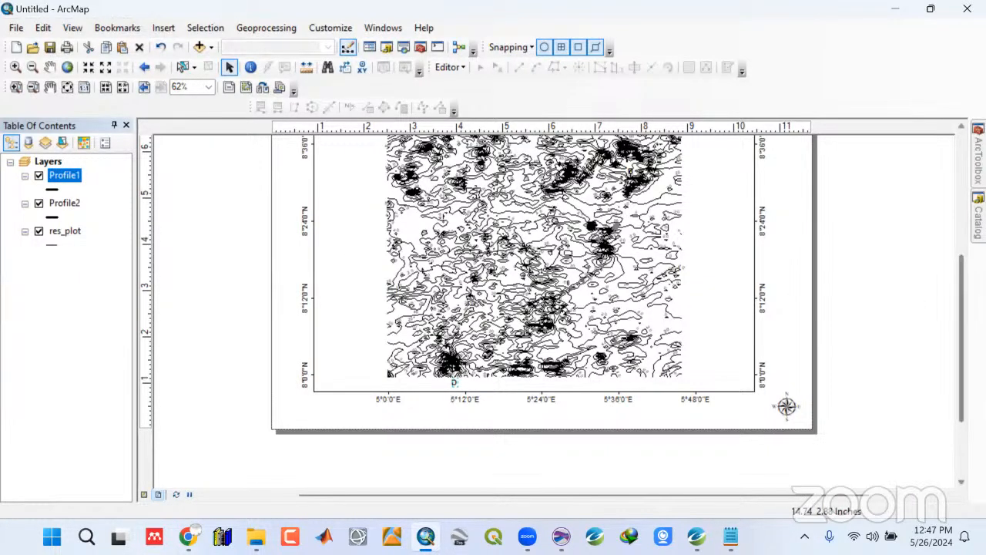
{"action": "left_click_drag", "start_coordinate": [961, 293], "coordinate": [949, 243]}
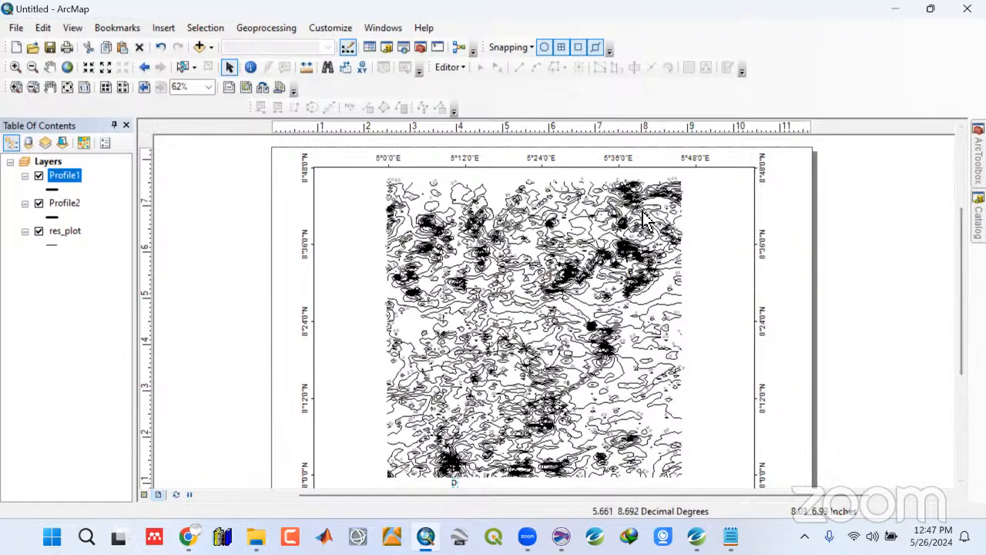
{"action": "scroll", "coordinate": [626, 251], "scroll_direction": "up", "scroll_amount": 3}
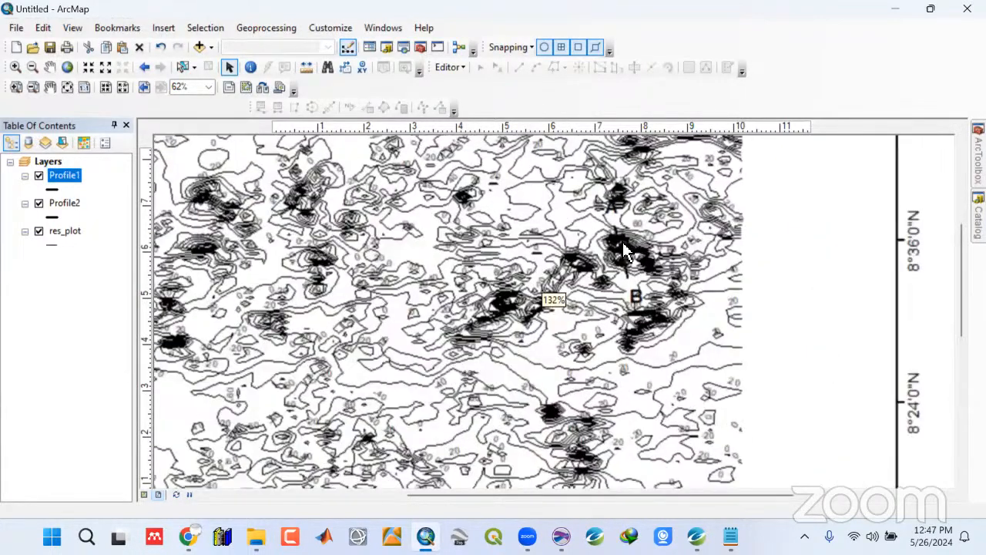
{"action": "scroll", "coordinate": [638, 273], "scroll_direction": "up", "scroll_amount": 2}
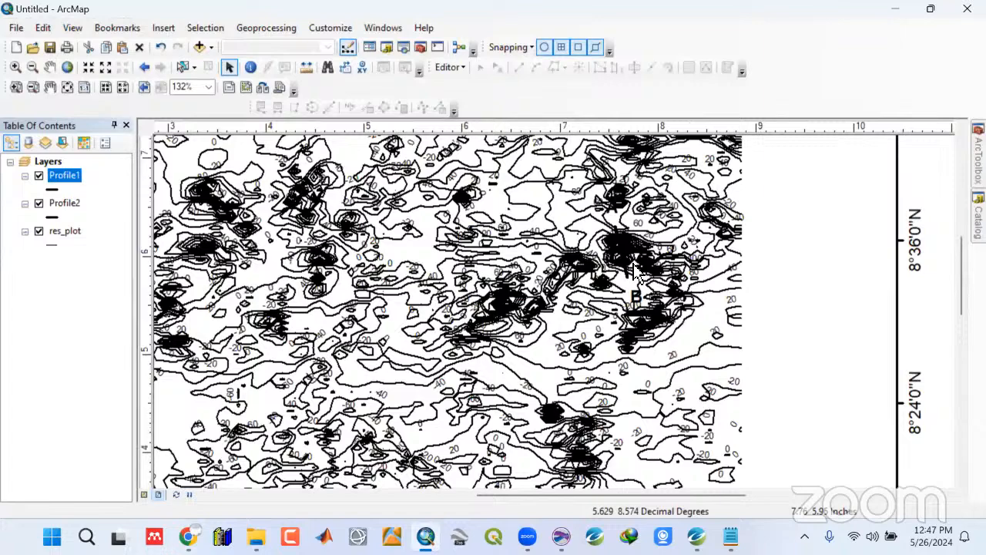
{"action": "scroll", "coordinate": [636, 273], "scroll_direction": "down", "scroll_amount": 2}
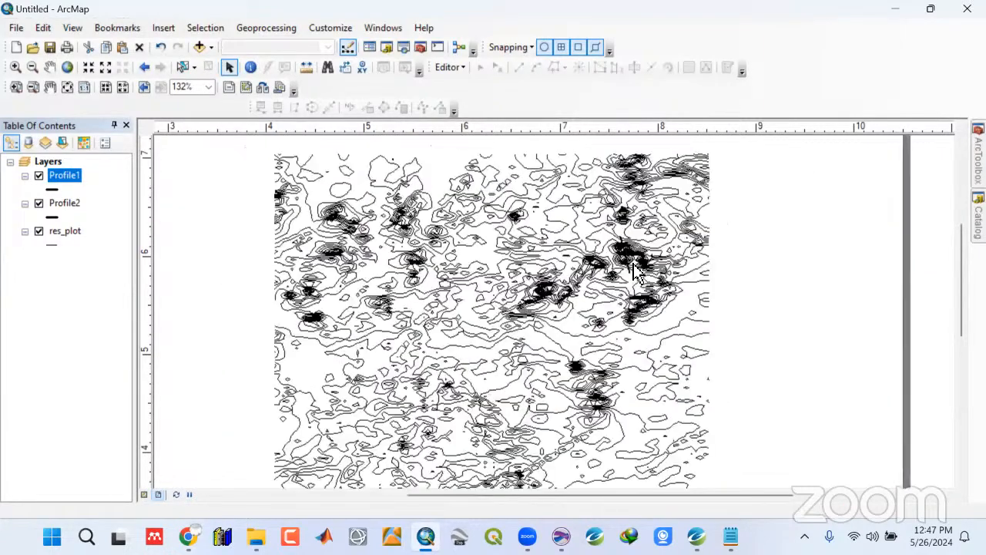
{"action": "scroll", "coordinate": [637, 274], "scroll_direction": "down", "scroll_amount": 1}
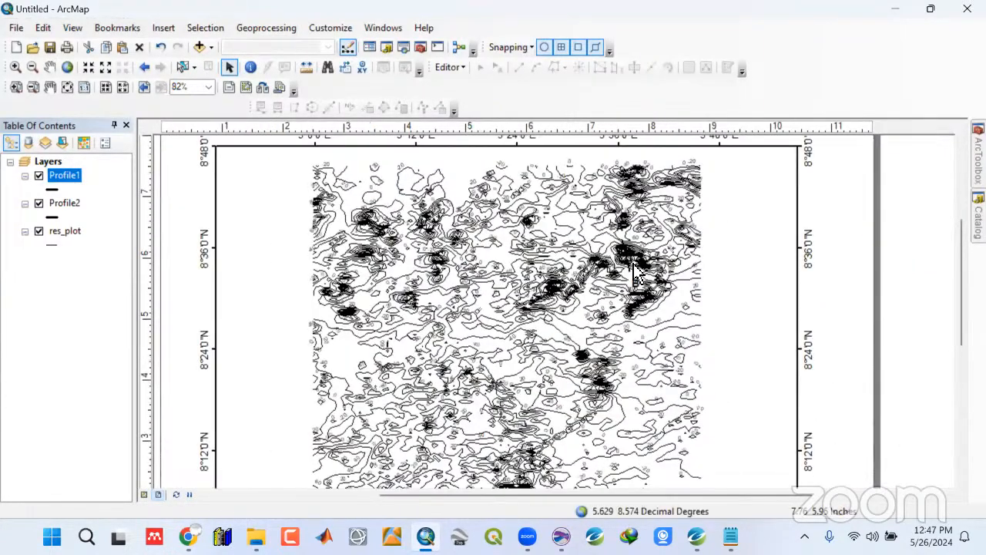
Set the line width of the res_plot contour symbol to 0.5
{"action": "left_click", "coordinate": [55, 245]}
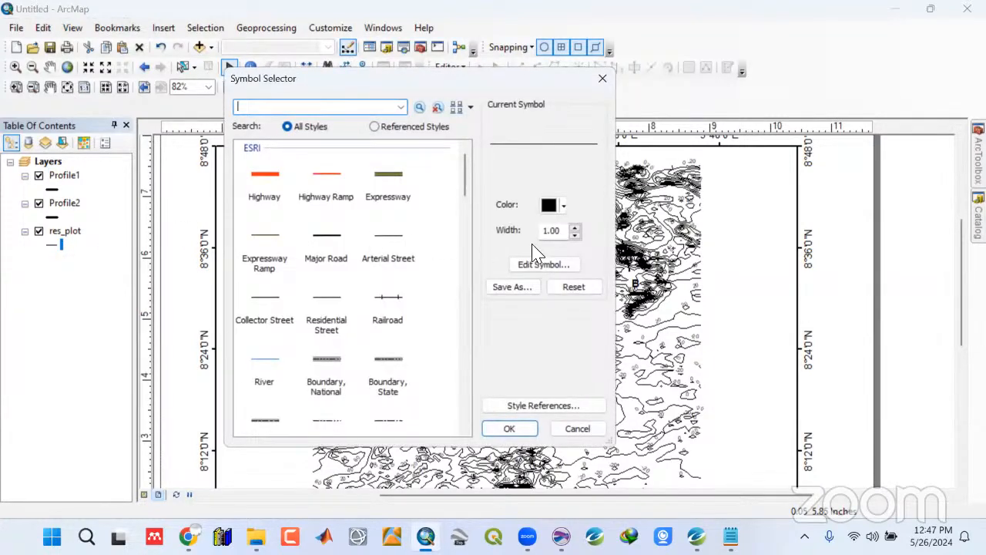
{"action": "double_click", "coordinate": [549, 232]}
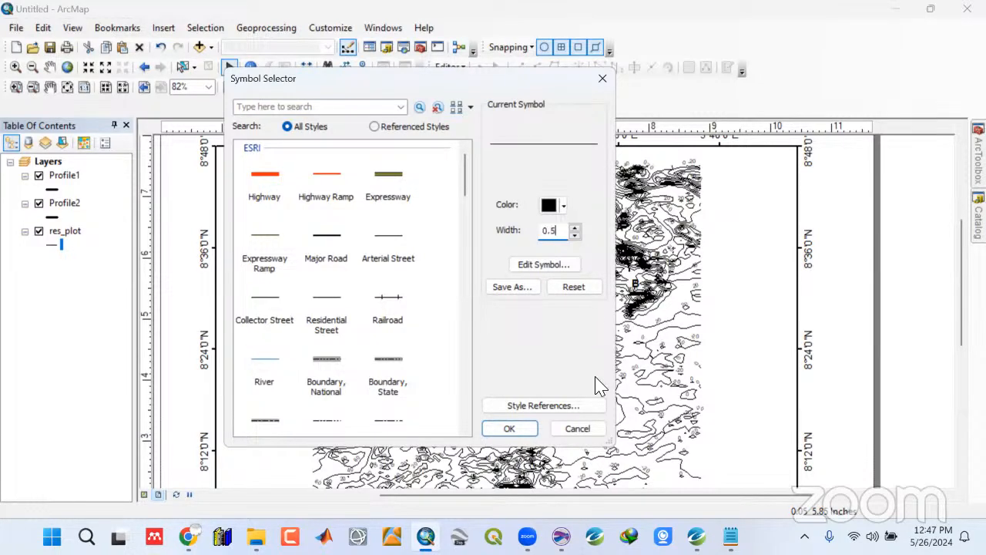
{"action": "left_click", "coordinate": [514, 430]}
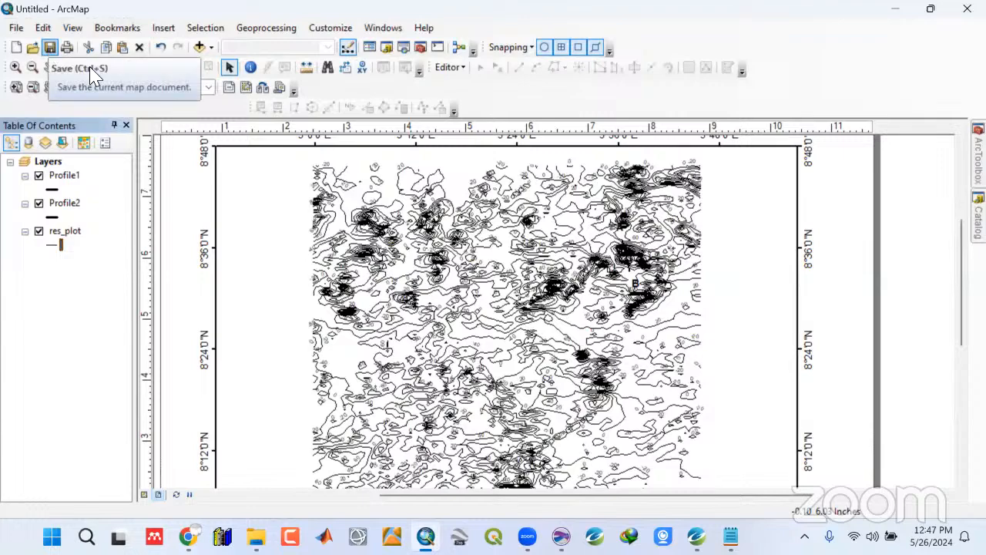
{"action": "scroll", "coordinate": [504, 318], "scroll_direction": "up", "scroll_amount": 3}
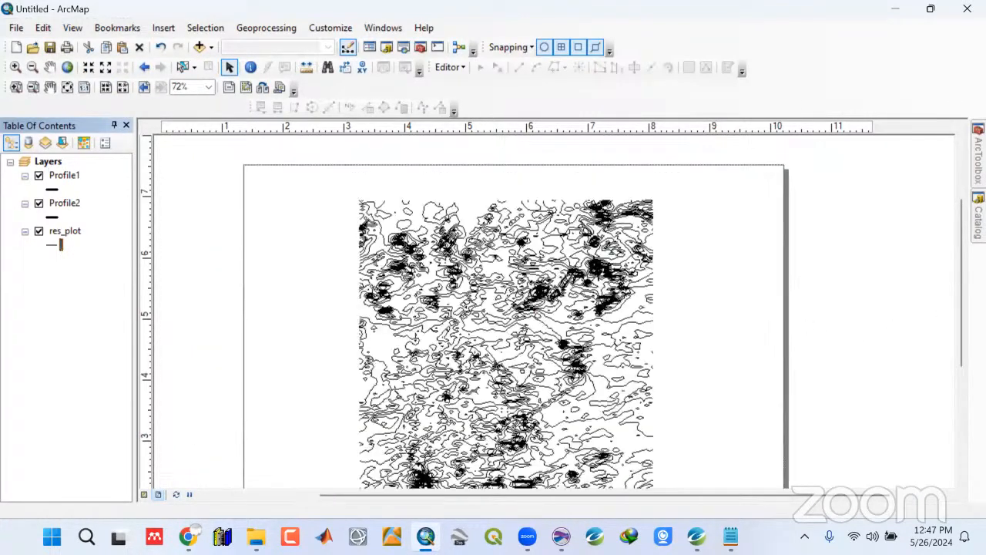
{"action": "left_click_drag", "start_coordinate": [961, 282], "coordinate": [962, 334]}
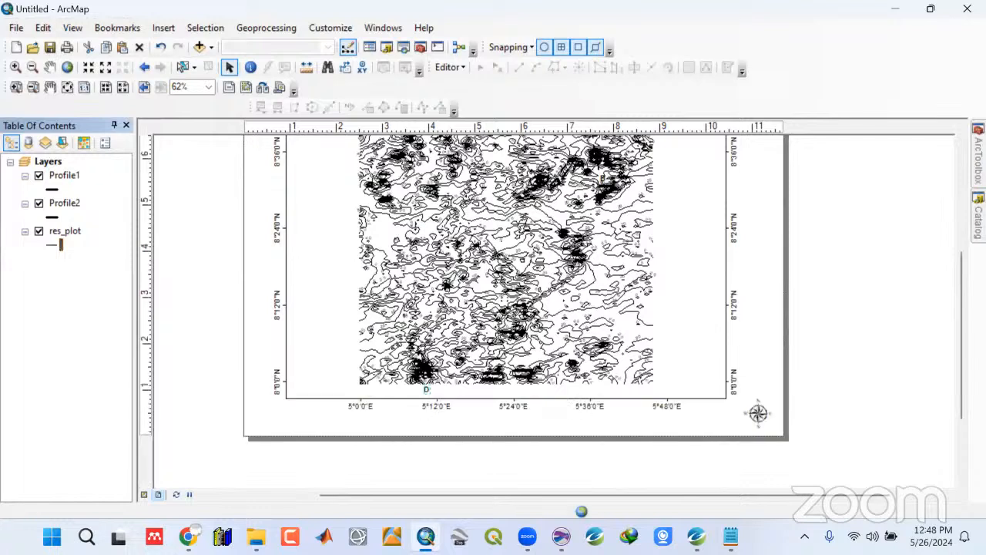
{"action": "left_click_drag", "start_coordinate": [758, 413], "coordinate": [758, 503]}
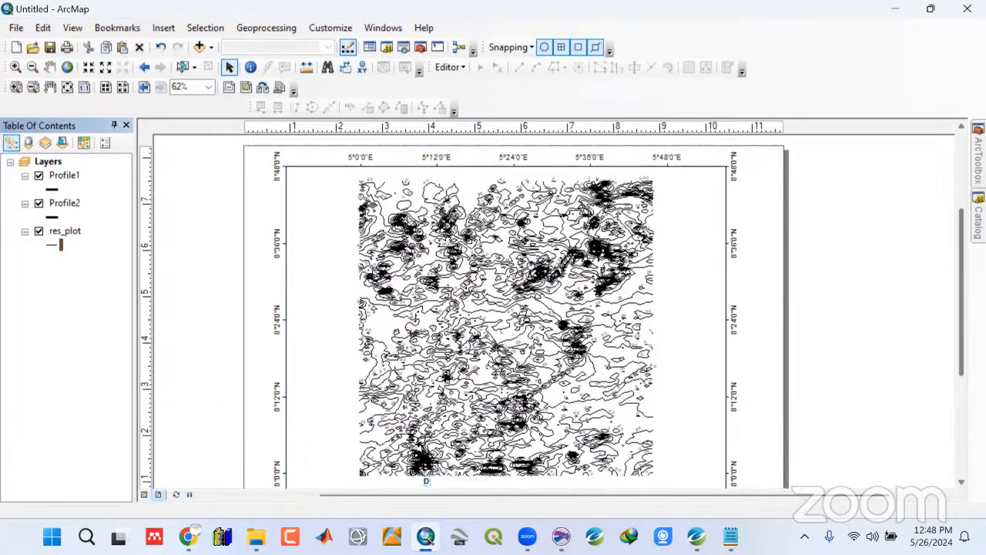
Save the map document as res_plot in the ArcGis Project folder
{"action": "left_click", "coordinate": [50, 47]}
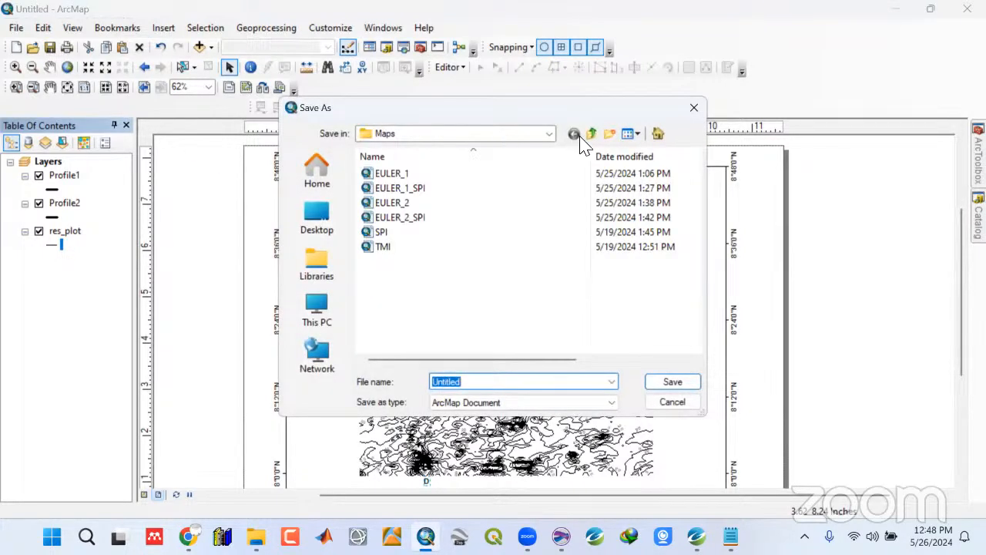
{"action": "left_click", "coordinate": [590, 136]}
{"action": "left_click", "coordinate": [590, 136]}
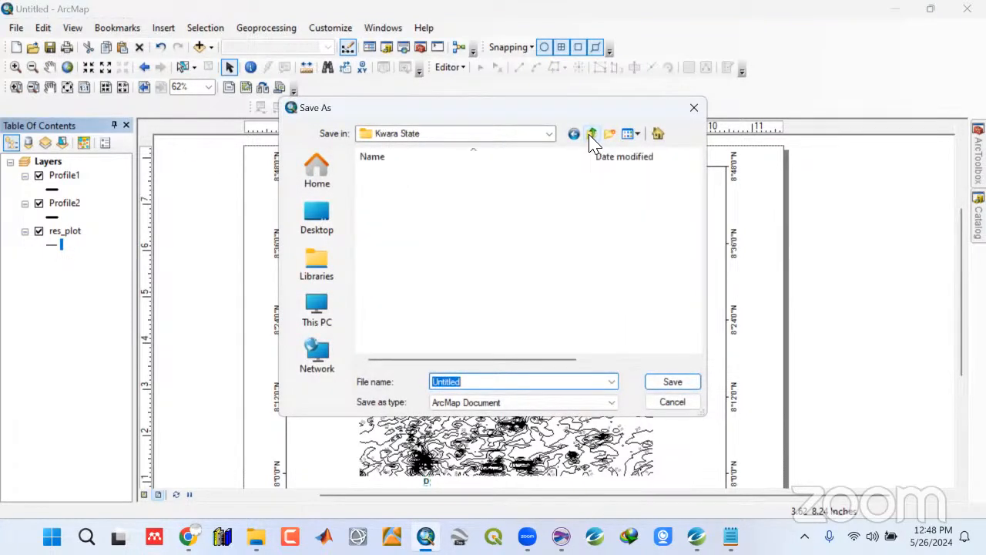
{"action": "double_click", "coordinate": [403, 173]}
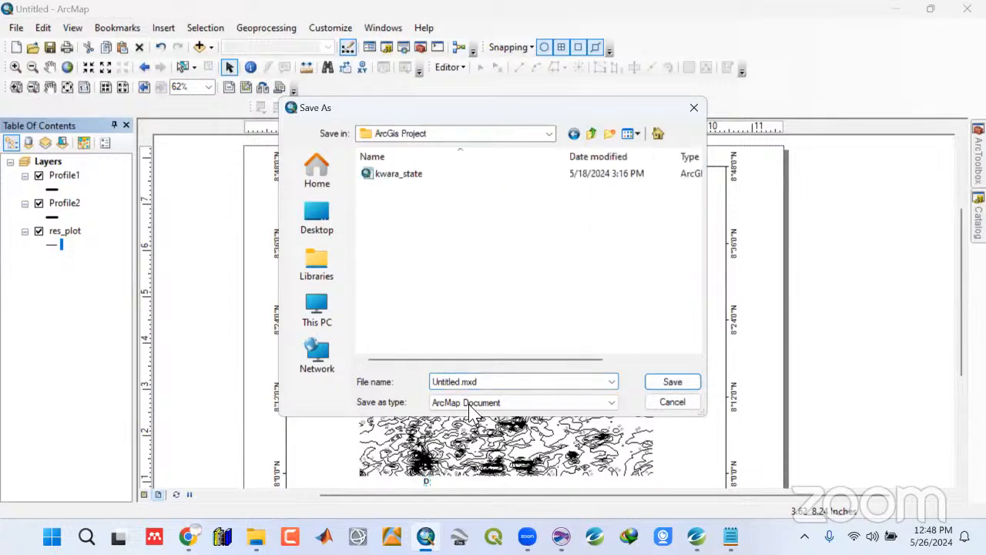
{"action": "double_click", "coordinate": [495, 381]}
{"action": "type", "text": "res_plot"}
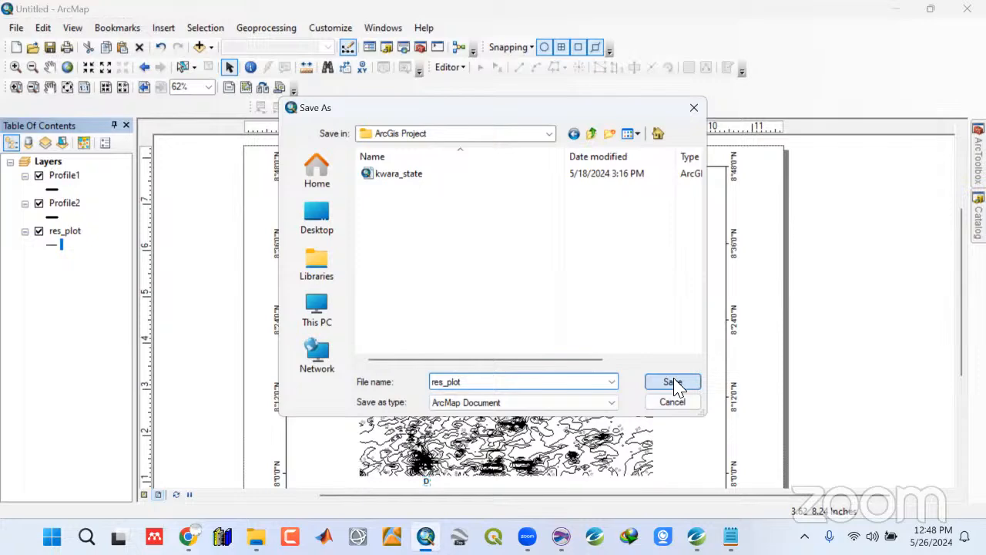
{"action": "left_click", "coordinate": [670, 381]}
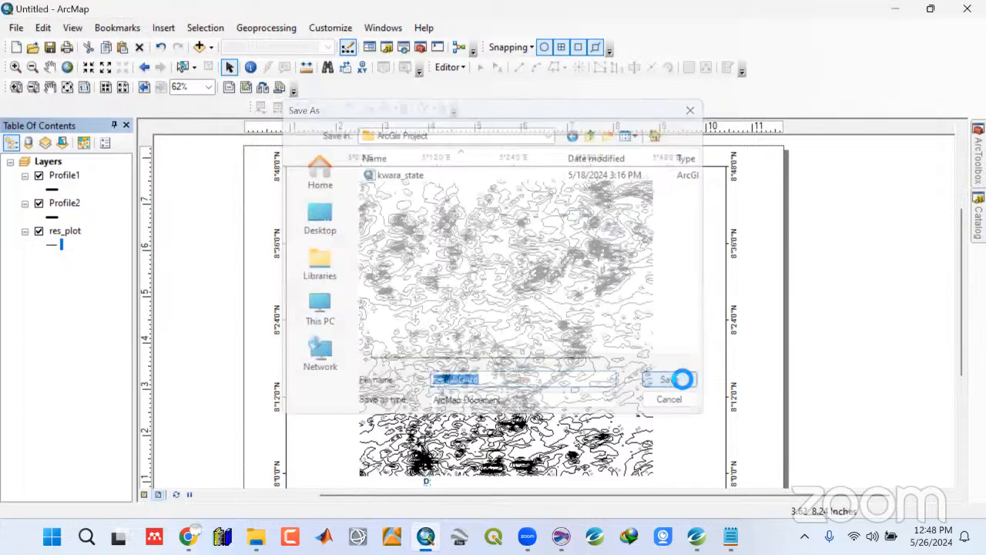
Export the map layout as a 460 dpi JPEG named res_plot into the Magnetic folder inside Images
{"action": "left_click", "coordinate": [17, 30]}
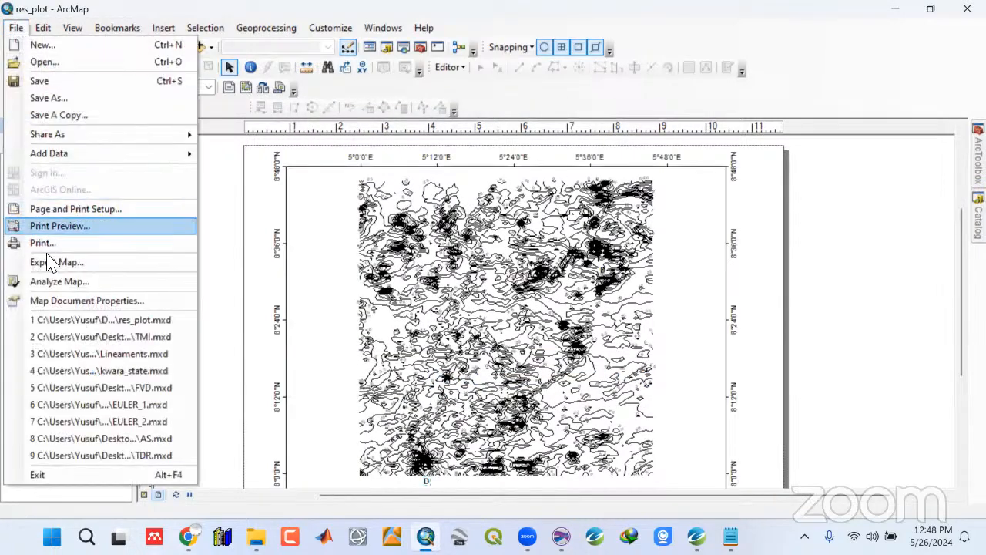
{"action": "left_click", "coordinate": [63, 259]}
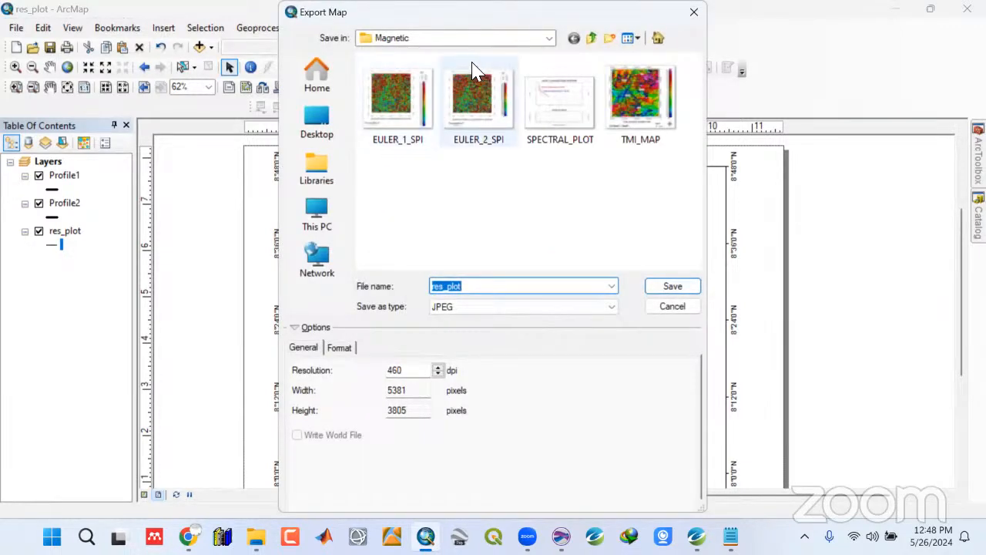
{"action": "left_click", "coordinate": [591, 37]}
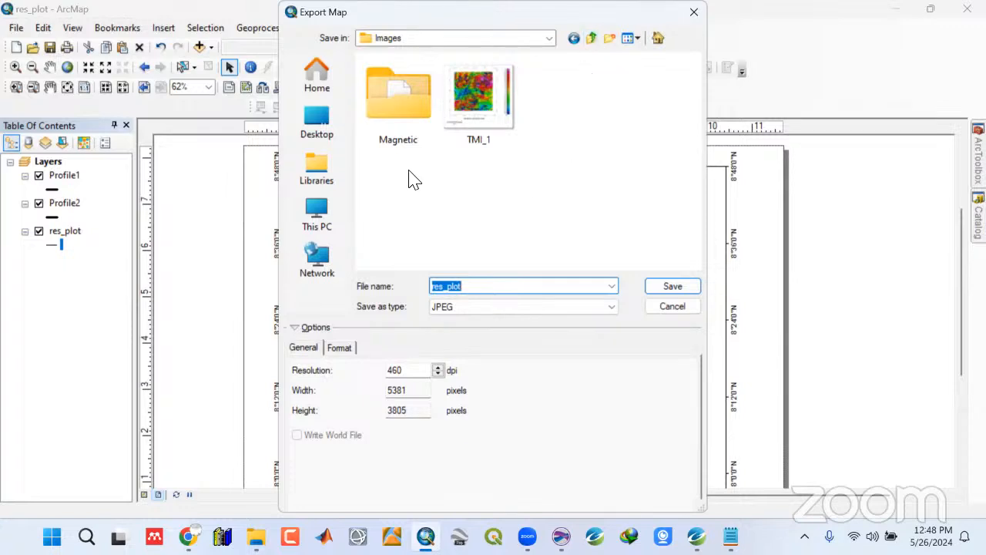
{"action": "double_click", "coordinate": [411, 130]}
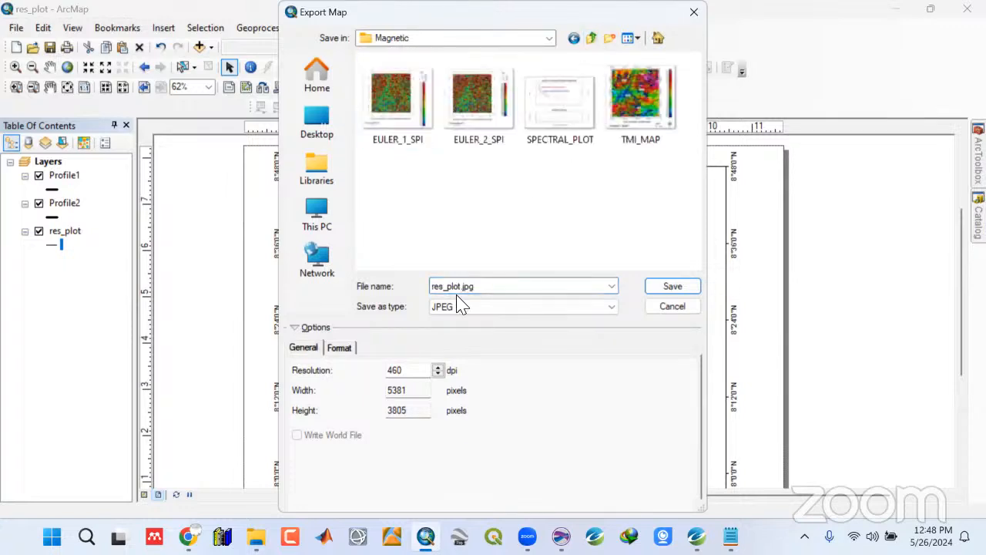
{"action": "left_click", "coordinate": [671, 287]}
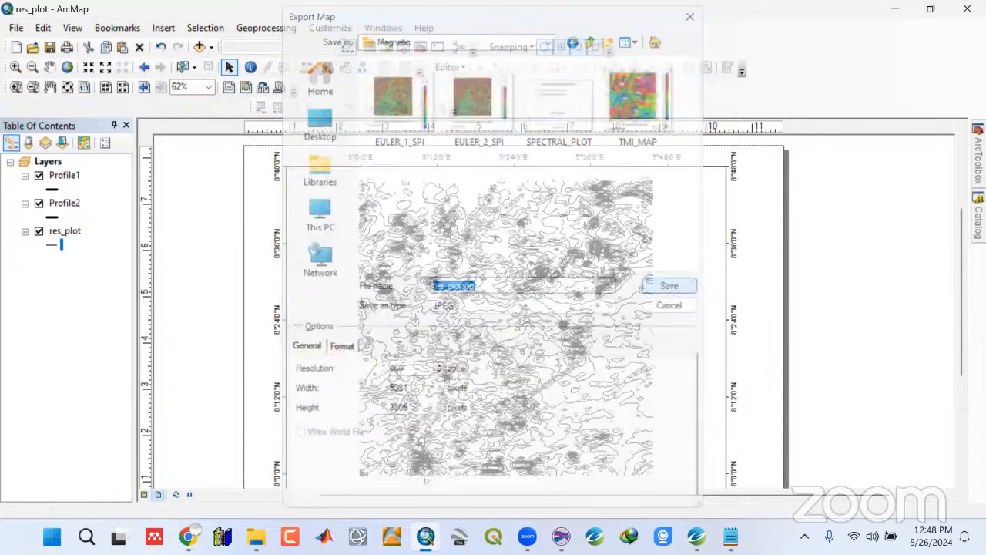
Switch to File Explorer and open the exported res_plot image from the Magnetic folder
{"action": "mouse_move", "coordinate": [256, 537]}
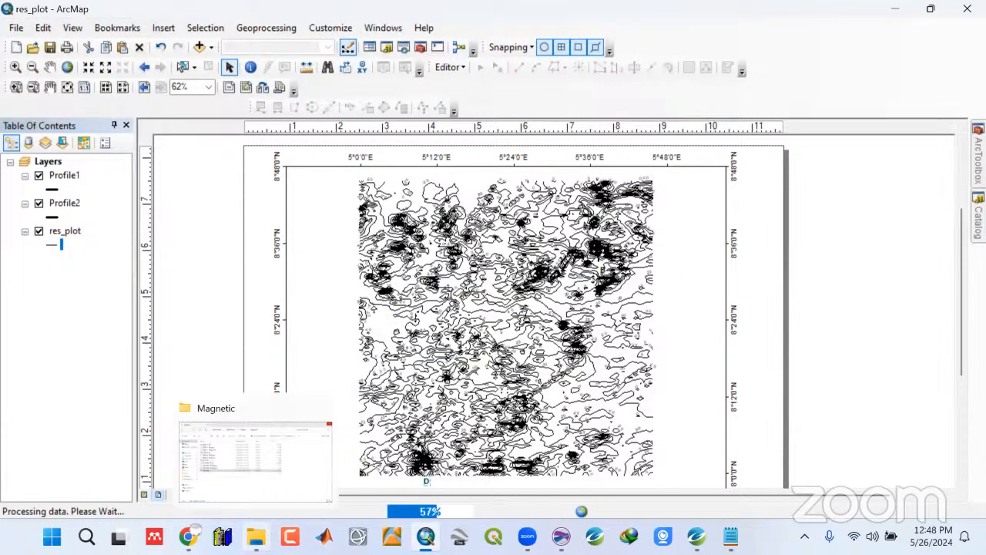
{"action": "left_click", "coordinate": [255, 460]}
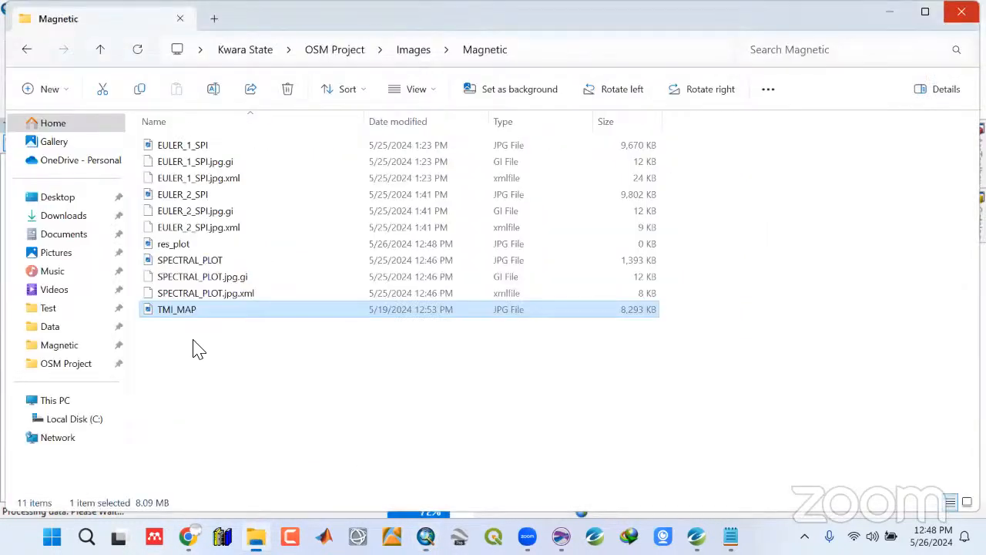
{"action": "double_click", "coordinate": [189, 245]}
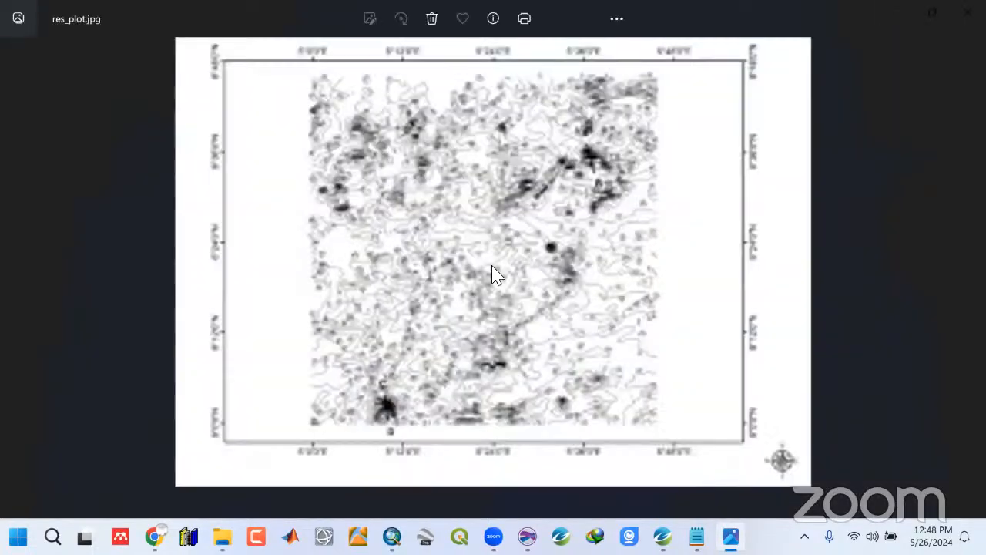
Examine the whole exported contour map, including the A–B and C–D profile lines, their labels and the coordinate frame
{"action": "scroll", "coordinate": [588, 187], "scroll_direction": "up", "scroll_amount": 2}
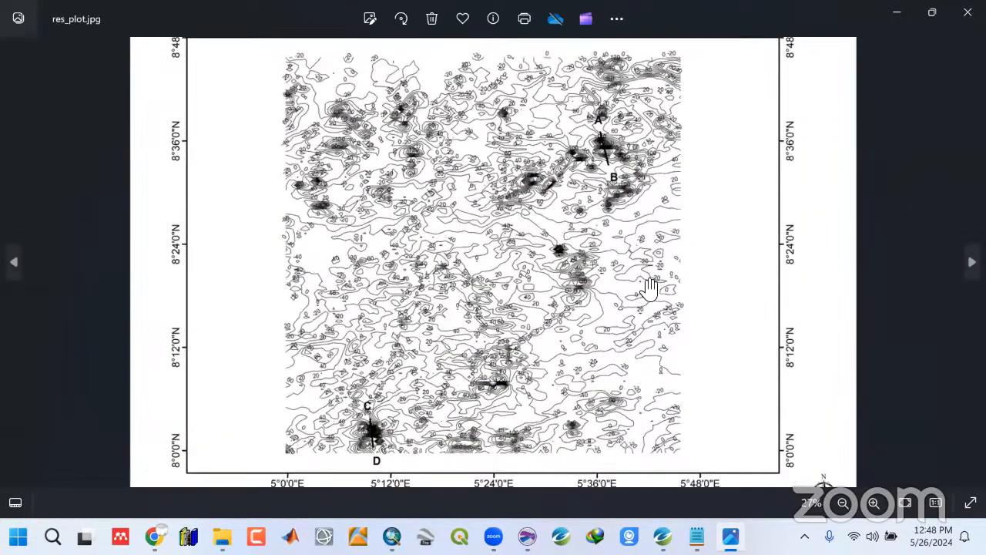
{"action": "scroll", "coordinate": [591, 260], "scroll_direction": "up", "scroll_amount": 1}
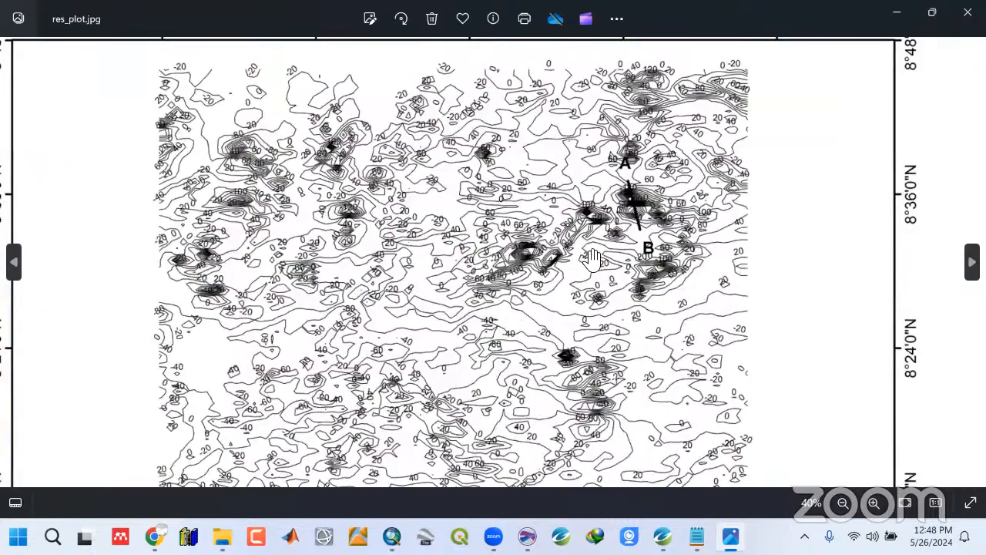
{"action": "scroll", "coordinate": [402, 362], "scroll_direction": "down", "scroll_amount": 2}
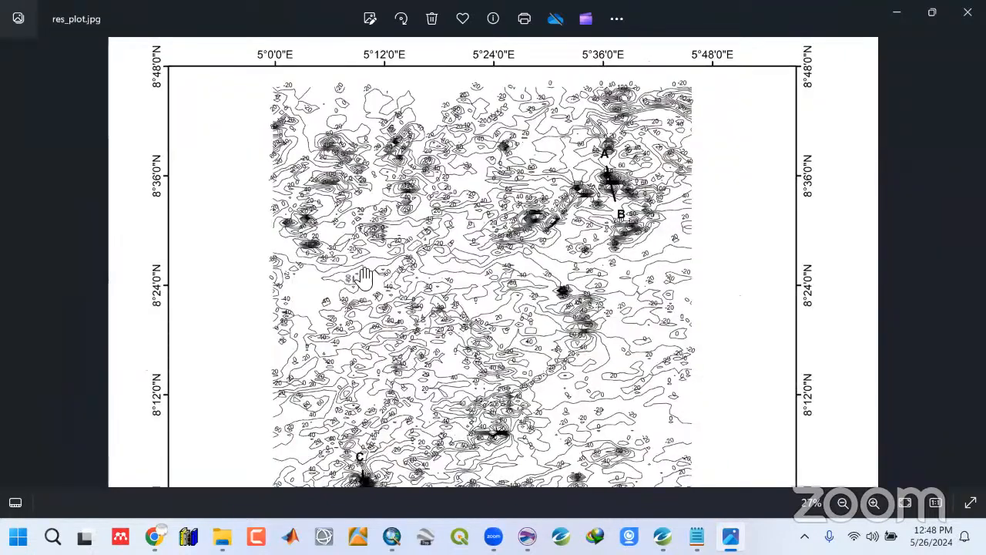
{"action": "scroll", "coordinate": [356, 339], "scroll_direction": "down", "scroll_amount": 2}
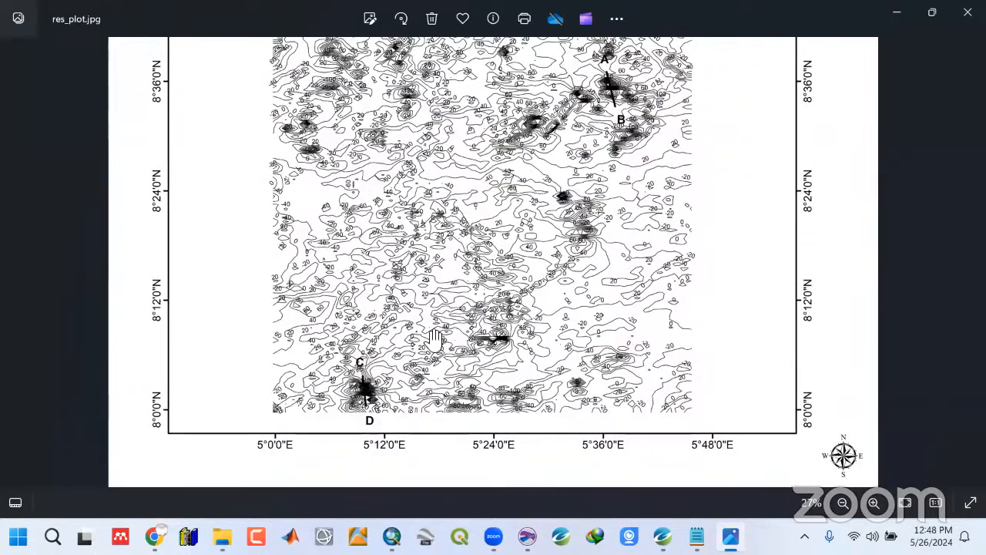
{"action": "scroll", "coordinate": [481, 264], "scroll_direction": "up", "scroll_amount": 1}
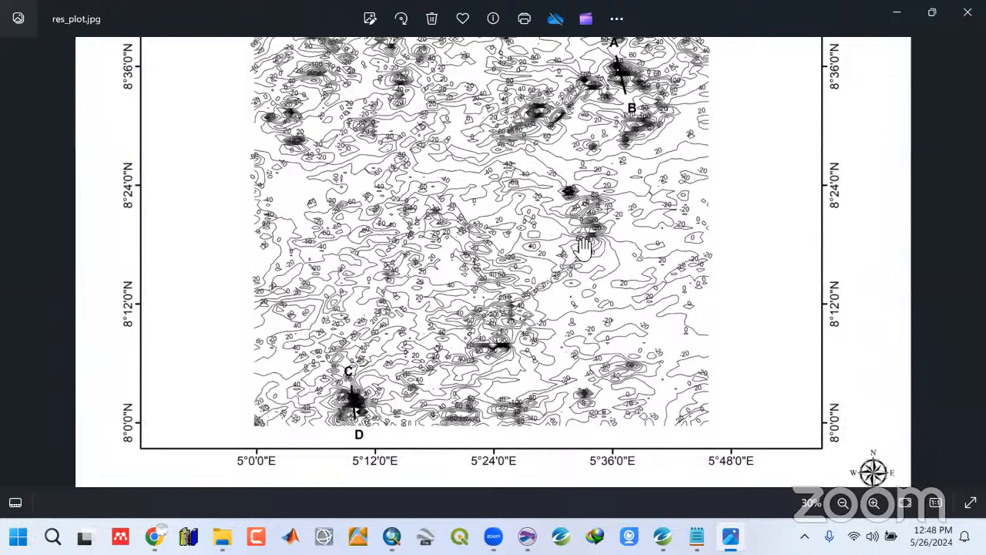
{"action": "scroll", "coordinate": [584, 245], "scroll_direction": "down", "scroll_amount": 1}
{"action": "scroll", "coordinate": [555, 410], "scroll_direction": "up", "scroll_amount": 1}
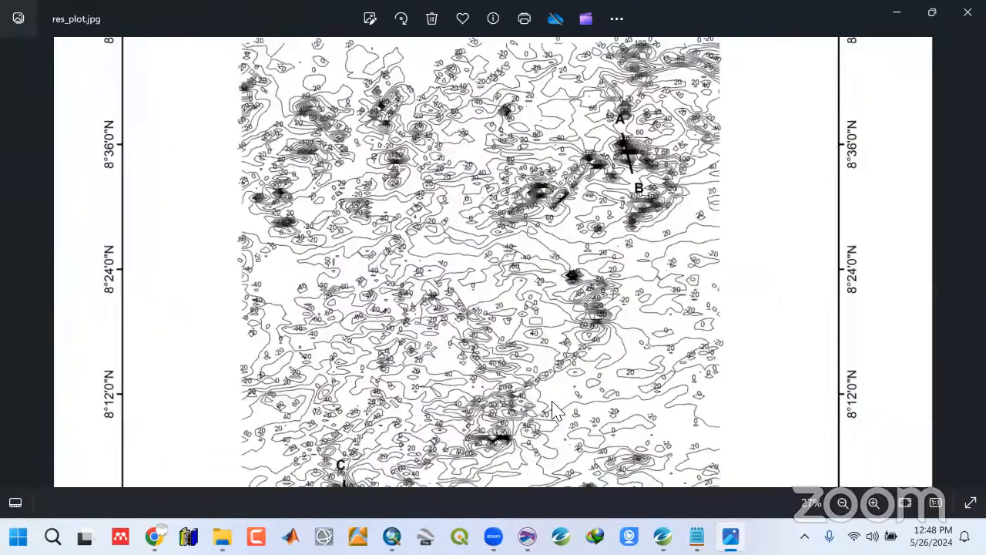
{"action": "scroll", "coordinate": [451, 464], "scroll_direction": "down", "scroll_amount": 1}
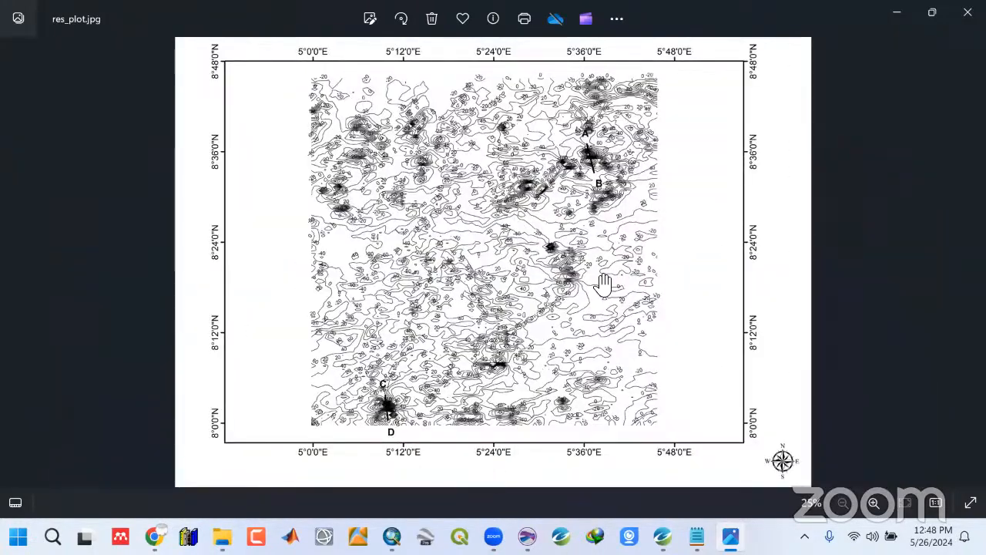
{"action": "scroll", "coordinate": [630, 219], "scroll_direction": "up", "scroll_amount": 1}
{"action": "scroll", "coordinate": [629, 219], "scroll_direction": "up", "scroll_amount": 1}
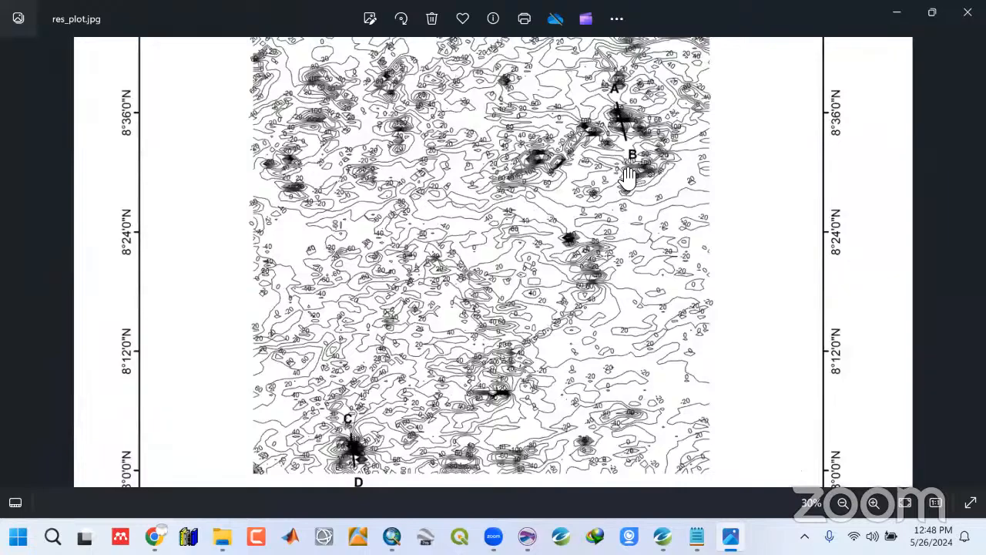
{"action": "scroll", "coordinate": [624, 181], "scroll_direction": "down", "scroll_amount": 2}
{"action": "scroll", "coordinate": [486, 304], "scroll_direction": "up", "scroll_amount": 2}
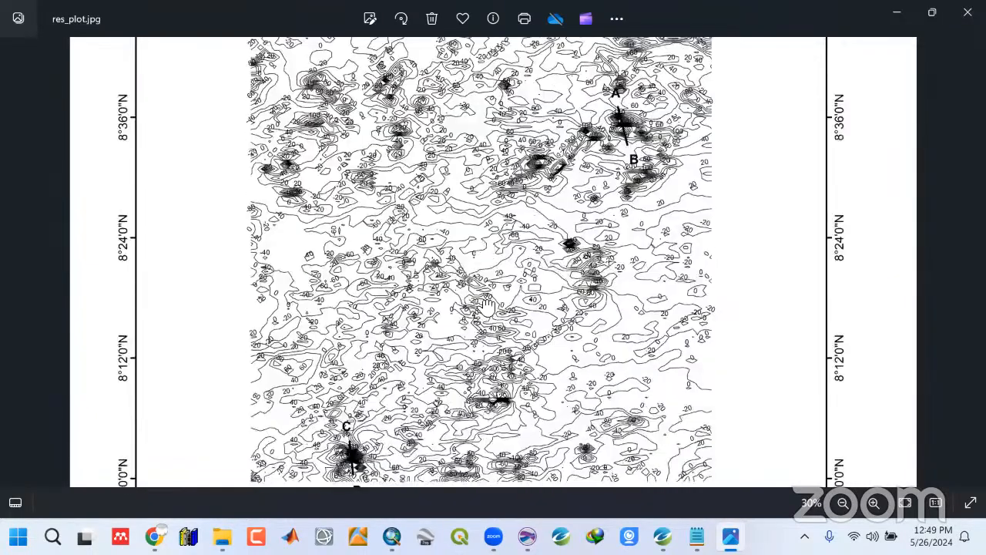
{"action": "left_click_drag", "start_coordinate": [486, 306], "coordinate": [650, 127]}
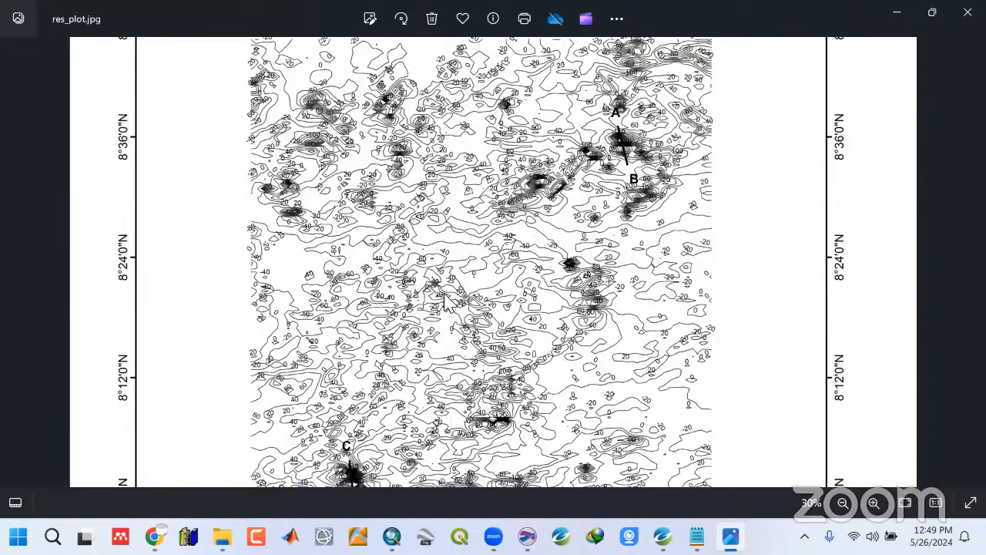
{"action": "scroll", "coordinate": [446, 302], "scroll_direction": "down", "scroll_amount": 2}
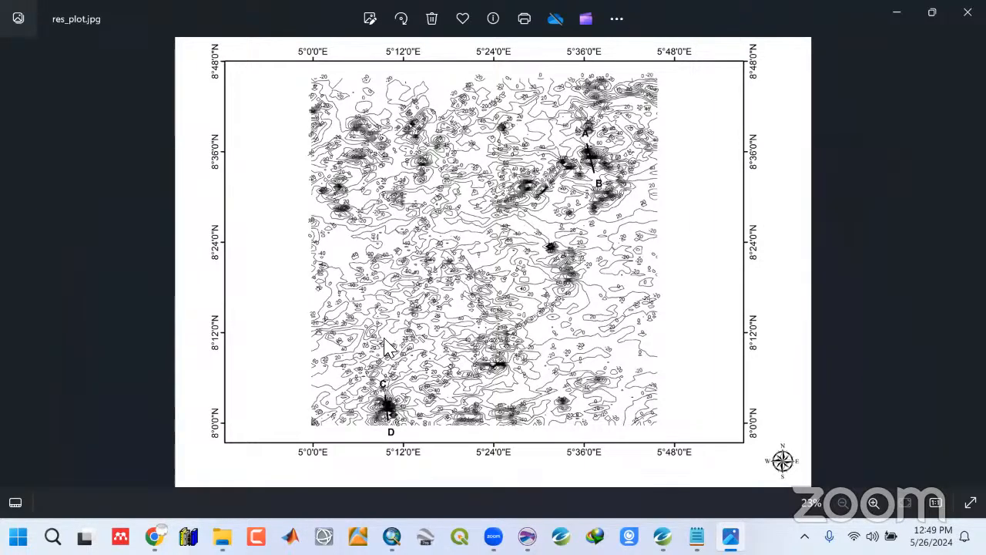
{"action": "scroll", "coordinate": [650, 158], "scroll_direction": "up", "scroll_amount": 1}
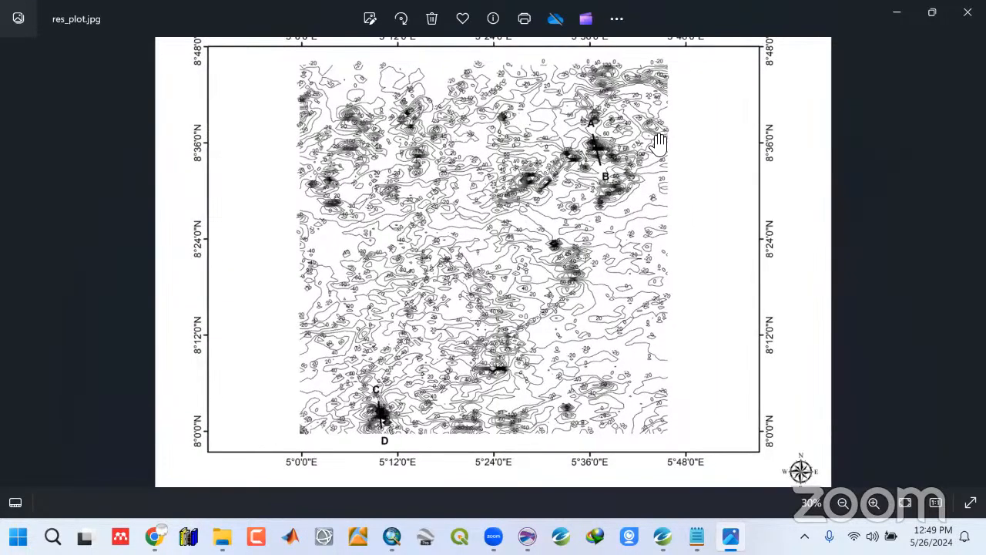
Inspect the contour labels around profile A–B up close in the exported image, and close the image
{"action": "scroll", "coordinate": [614, 466], "scroll_direction": "up", "scroll_amount": 3}
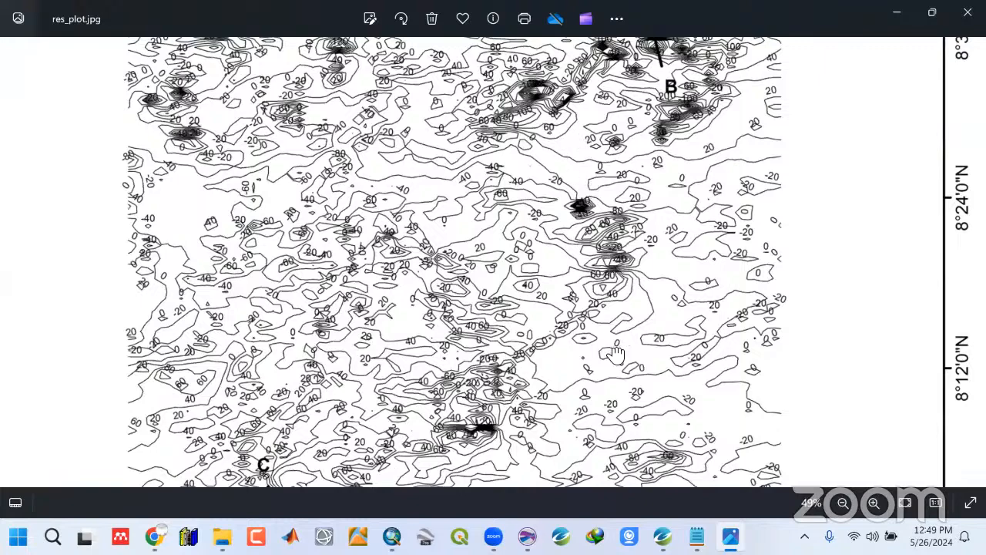
{"action": "scroll", "coordinate": [617, 352], "scroll_direction": "up", "scroll_amount": 2}
{"action": "scroll", "coordinate": [630, 333], "scroll_direction": "up", "scroll_amount": 1}
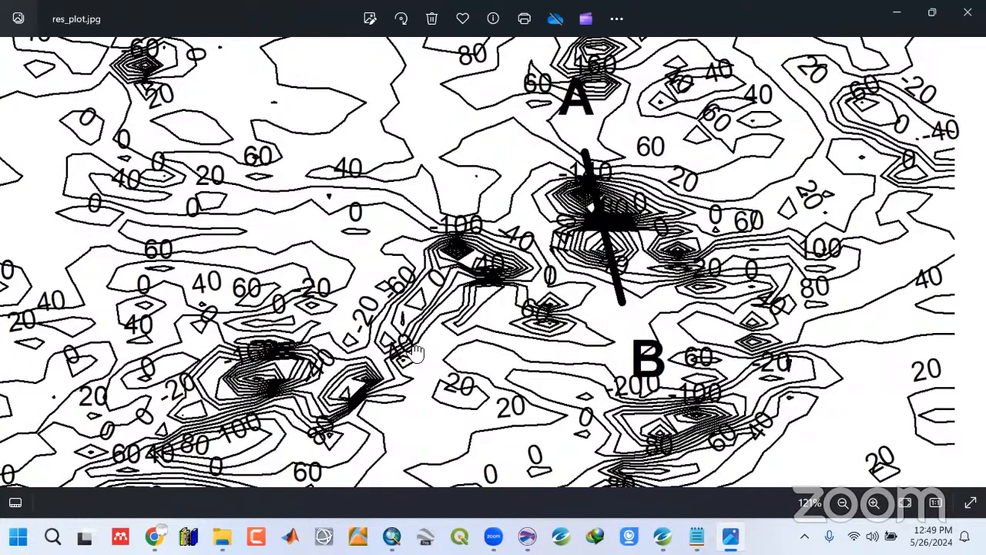
{"action": "scroll", "coordinate": [367, 378], "scroll_direction": "down", "scroll_amount": 1}
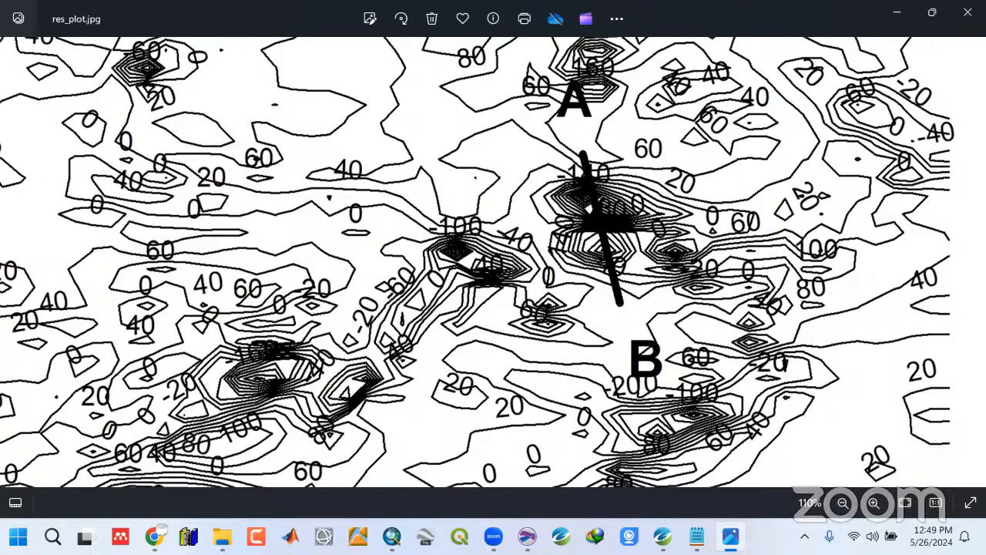
{"action": "scroll", "coordinate": [377, 372], "scroll_direction": "down", "scroll_amount": 3}
{"action": "scroll", "coordinate": [378, 371], "scroll_direction": "down", "scroll_amount": 3}
{"action": "left_click", "coordinate": [967, 12]}
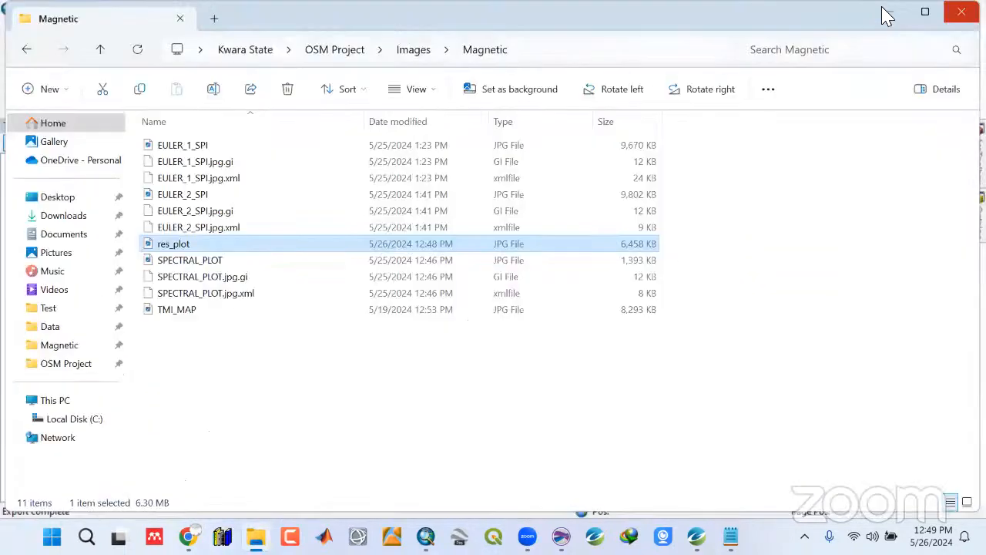
Return to ArcMap and save the res_plot map document again
{"action": "left_click", "coordinate": [884, 11]}
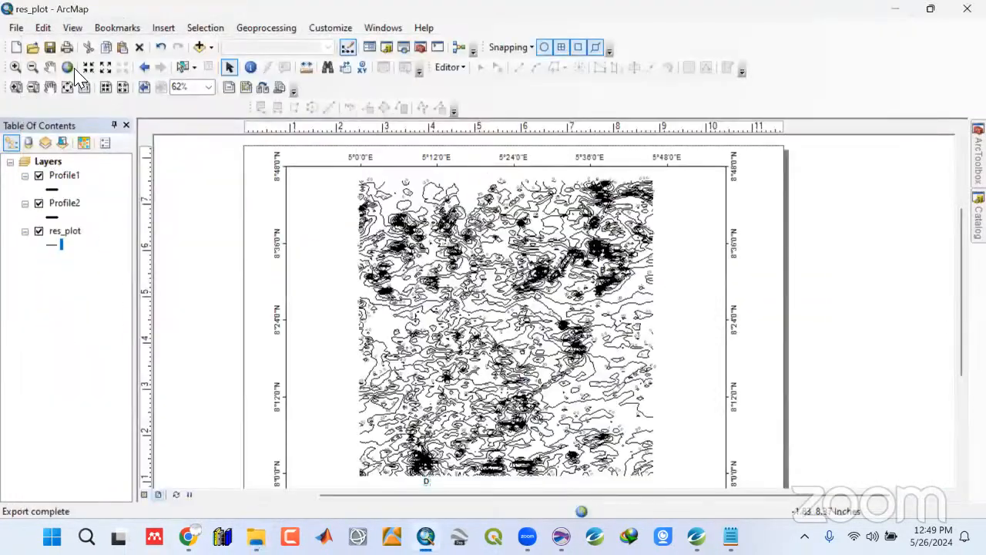
{"action": "left_click", "coordinate": [50, 49]}
{"action": "left_click", "coordinate": [50, 51]}
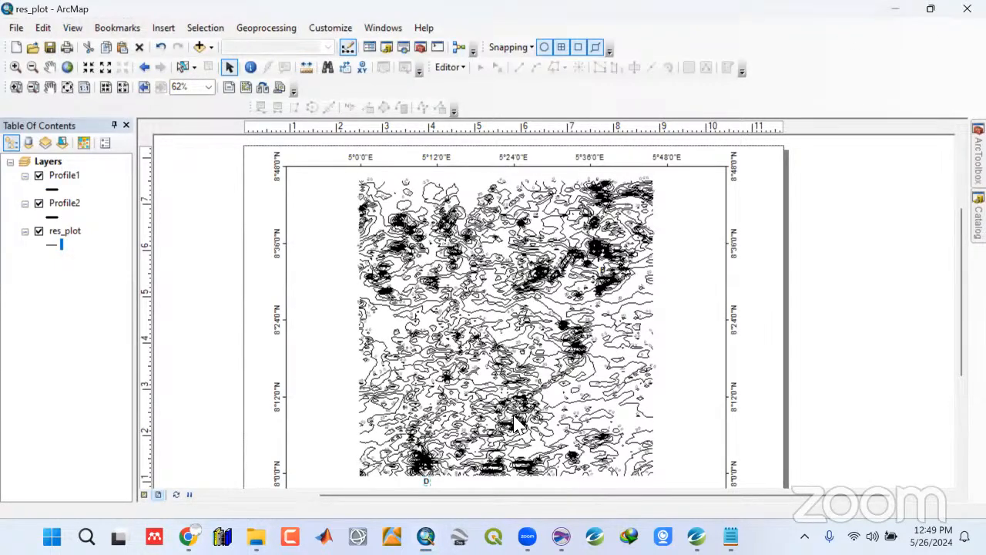
Switch to the YouTube live stream page in the browser and post "any question" in the live chat
{"action": "key", "text": "super+d"}
{"action": "left_click", "coordinate": [696, 536]}
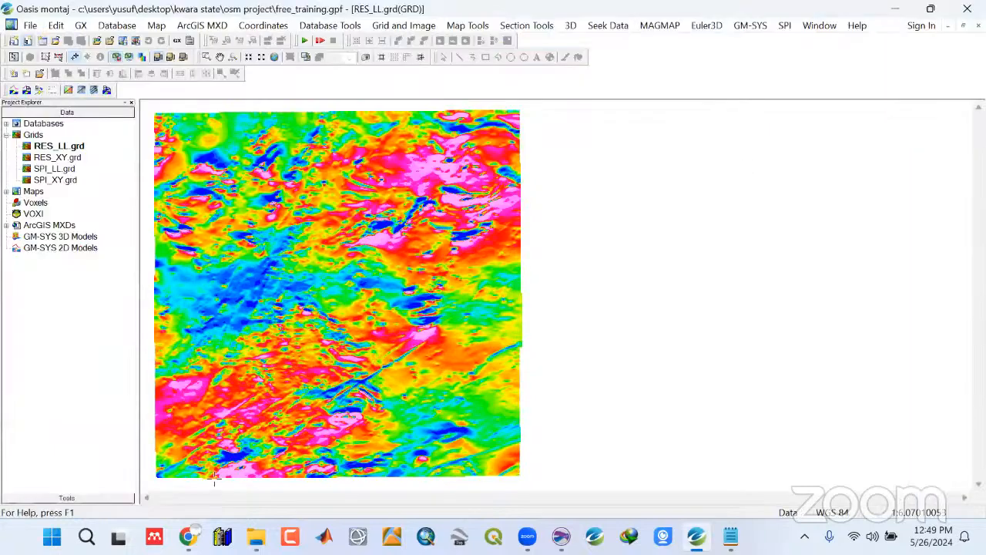
{"action": "key", "text": "alt+Tab"}
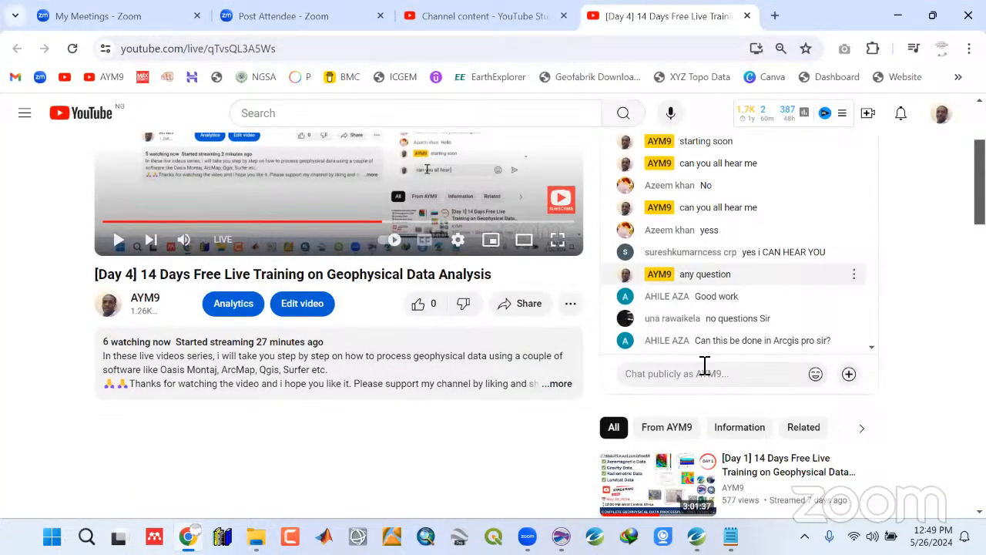
{"action": "type", "text": "any question"}
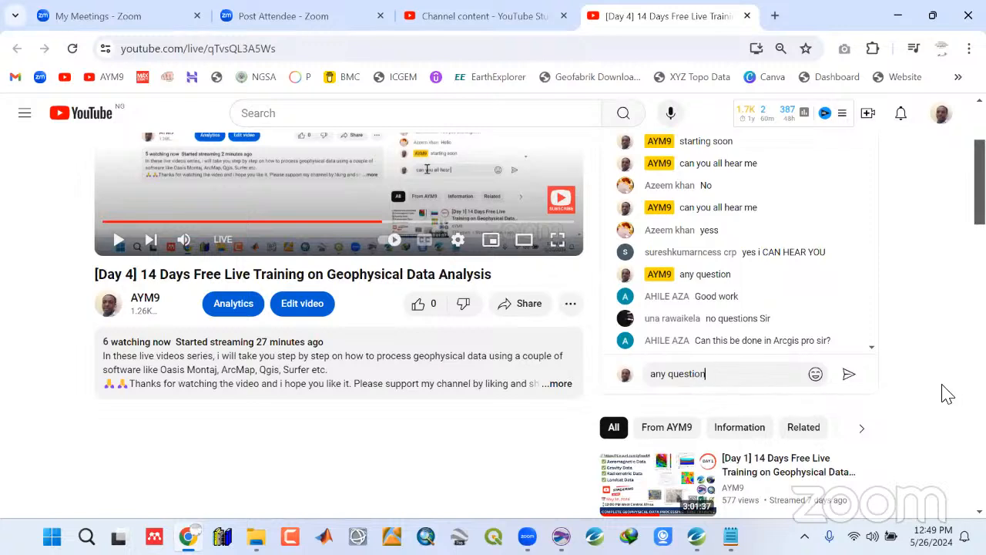
{"action": "left_click", "coordinate": [848, 374]}
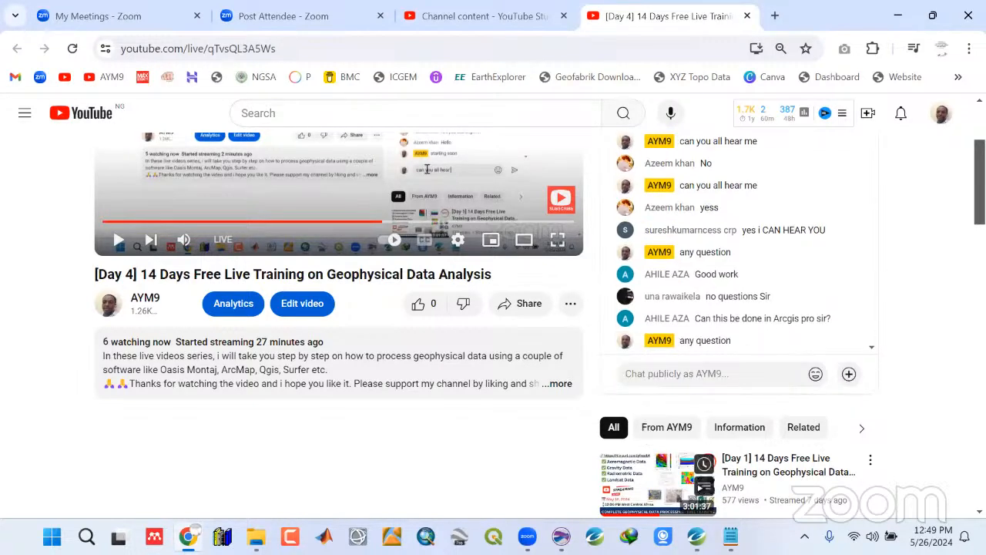
Switch to the Aeromagnetic data processing notes in Notepad, add a "Point:" line above "Structural Analysis" and leave the notes
{"action": "key", "text": "alt+Tab"}
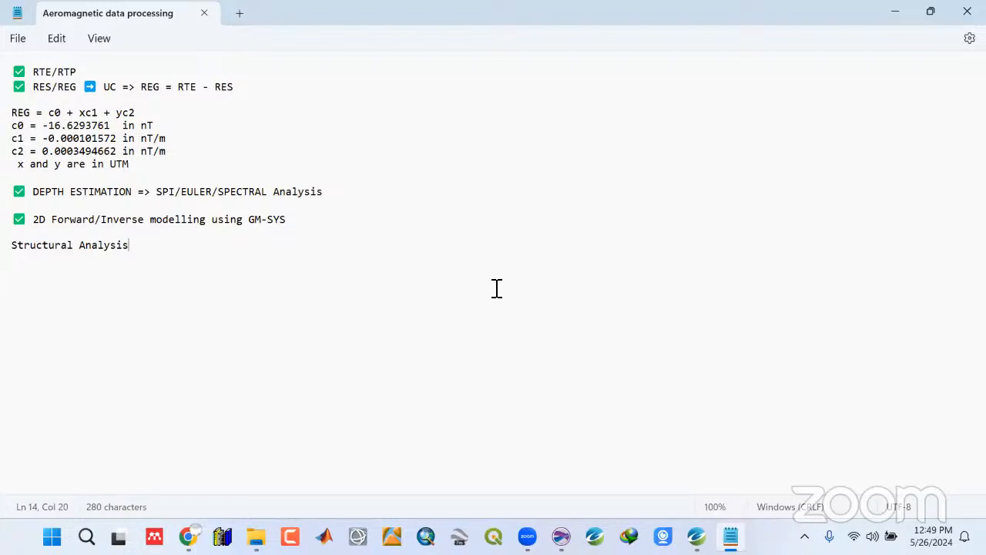
{"action": "key", "text": "Return"}
{"action": "key", "text": "Return"}
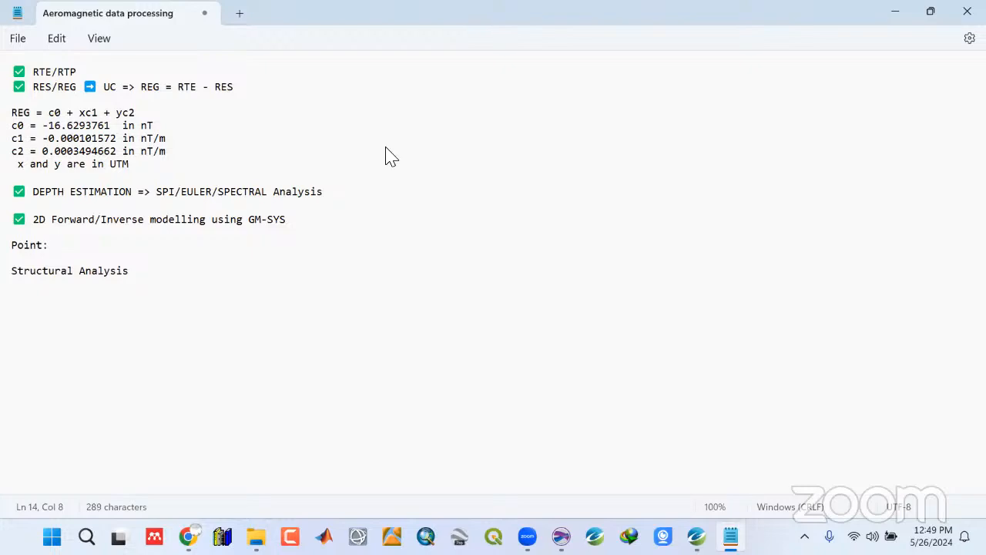
{"action": "left_click", "coordinate": [962, 12]}
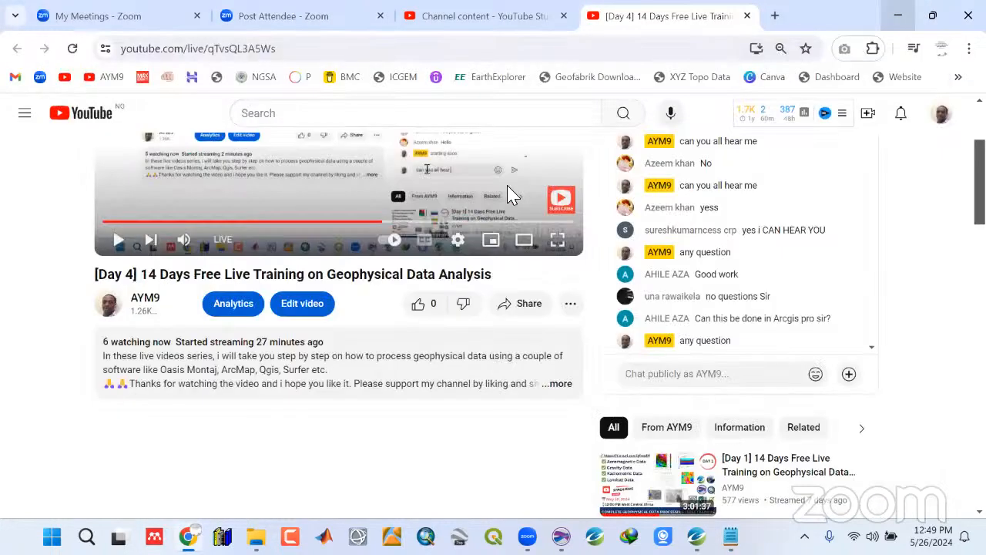
Switch to Oasis montaj, remove RES_LL.grd from the project and open the RES_XY.grd grid
{"action": "left_click", "coordinate": [898, 14]}
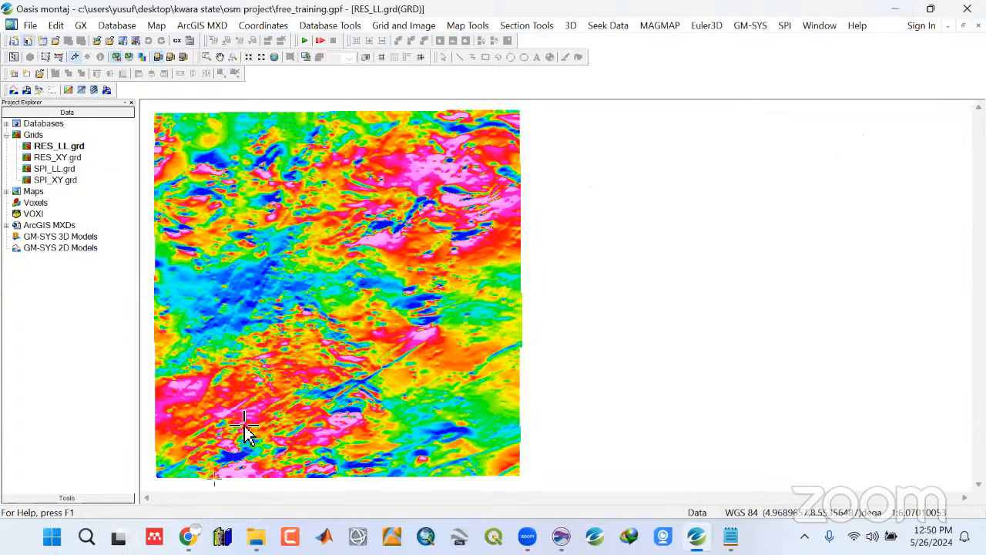
{"action": "right_click", "coordinate": [74, 147]}
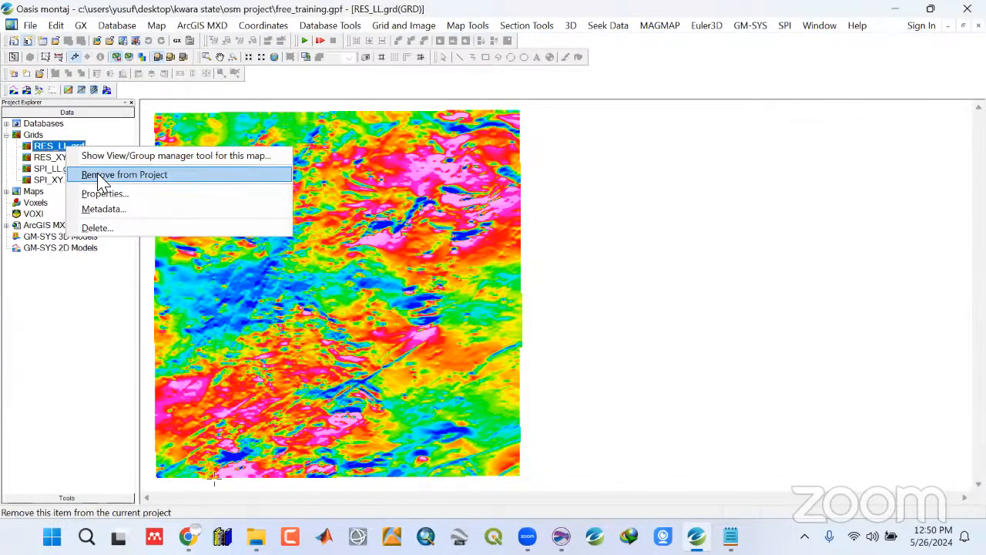
{"action": "left_click", "coordinate": [99, 176]}
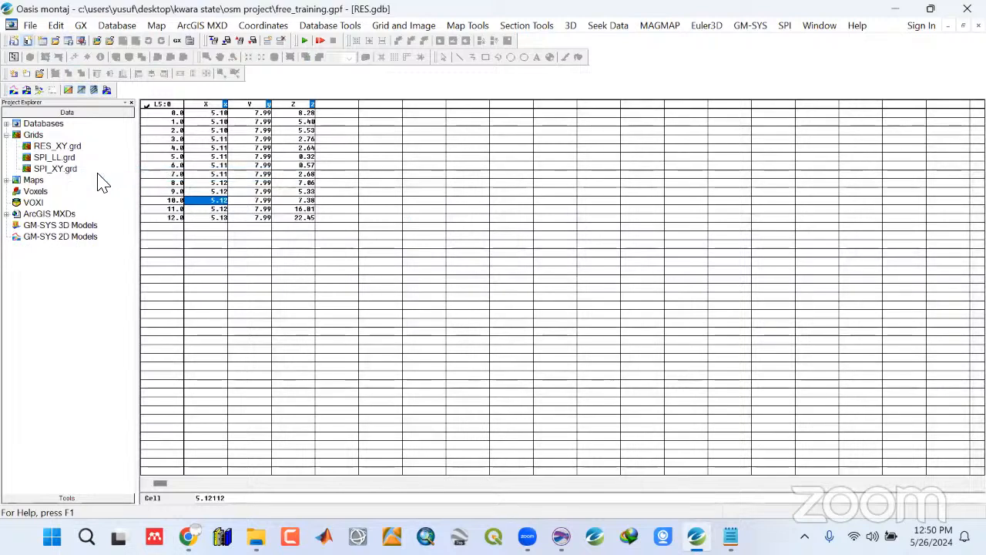
{"action": "left_click", "coordinate": [6, 181]}
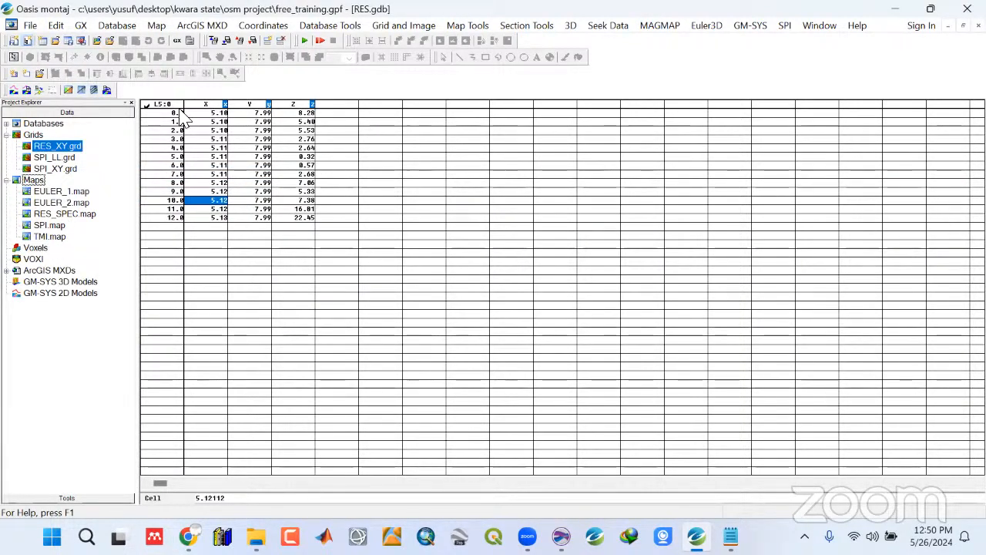
{"action": "double_click", "coordinate": [54, 149]}
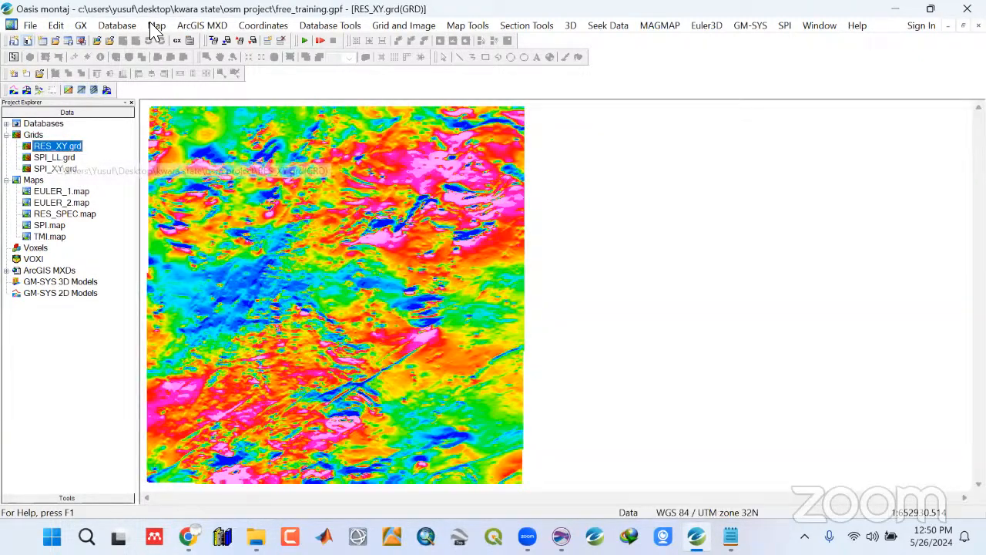
Start a new map and take its data range from RES_XY.grd
{"action": "left_click", "coordinate": [158, 25]}
{"action": "left_click", "coordinate": [167, 44]}
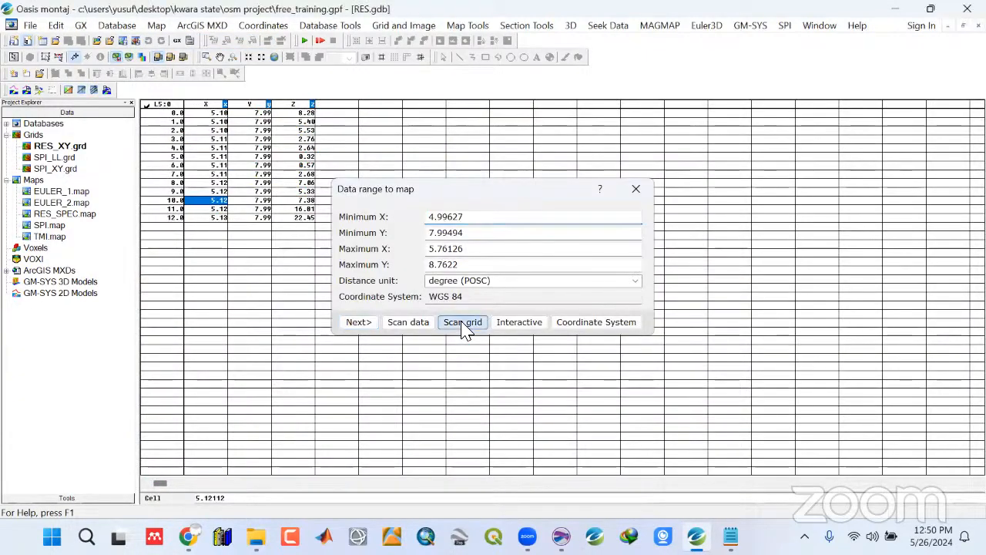
{"action": "left_click", "coordinate": [461, 322]}
{"action": "left_click", "coordinate": [608, 257]}
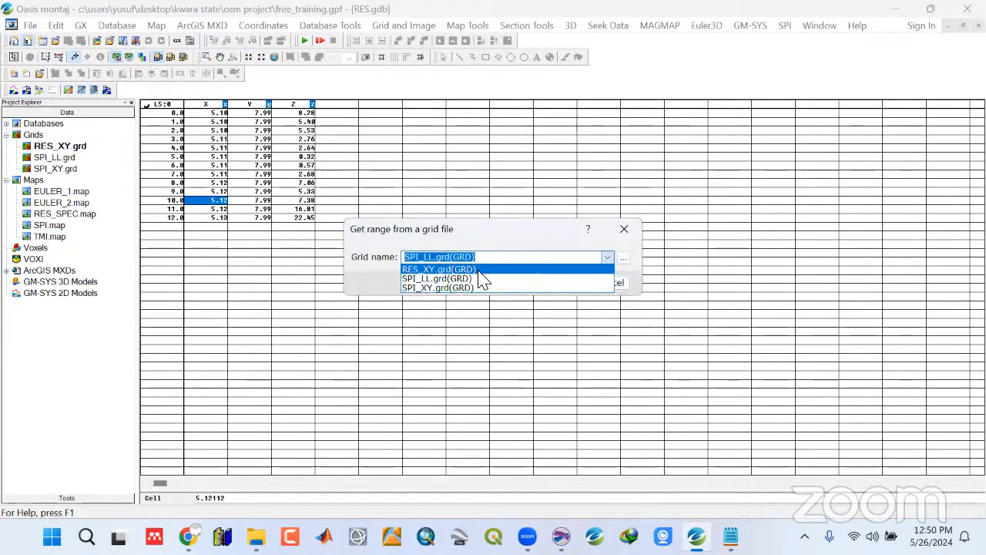
{"action": "left_click", "coordinate": [479, 268]}
{"action": "left_click", "coordinate": [570, 283]}
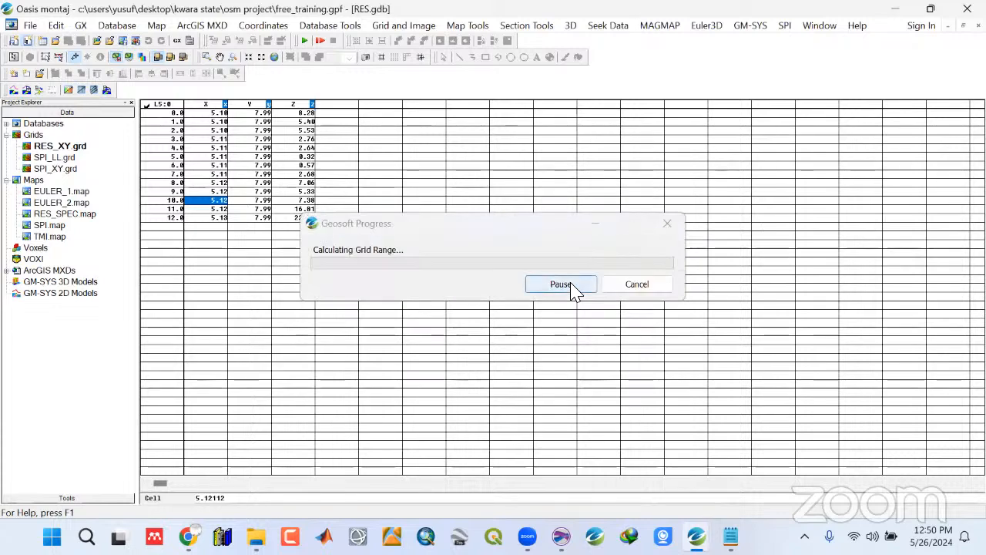
Create the map as RES_XY with the landscape letter template and a recalculated scale of 705611.4
{"action": "left_click", "coordinate": [371, 327]}
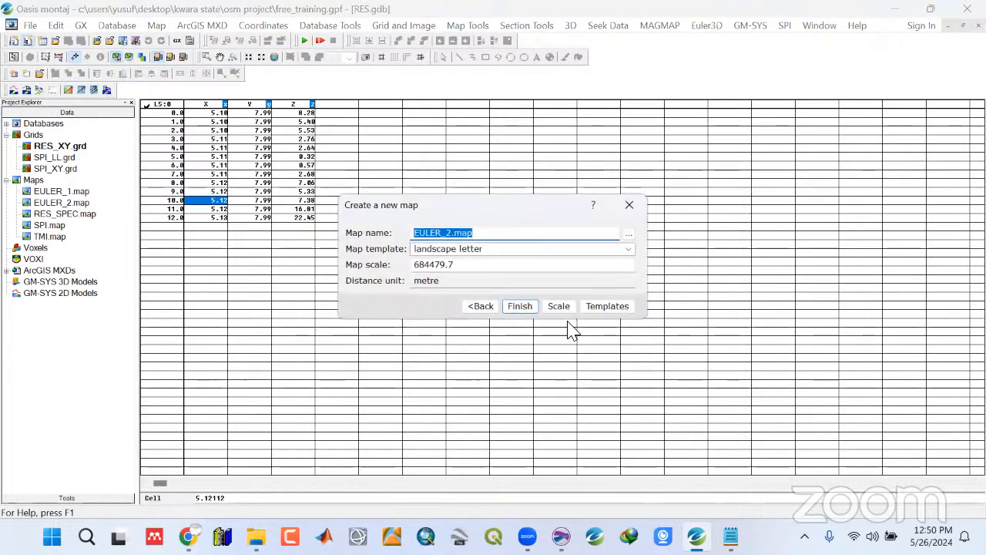
{"action": "left_click", "coordinate": [560, 308]}
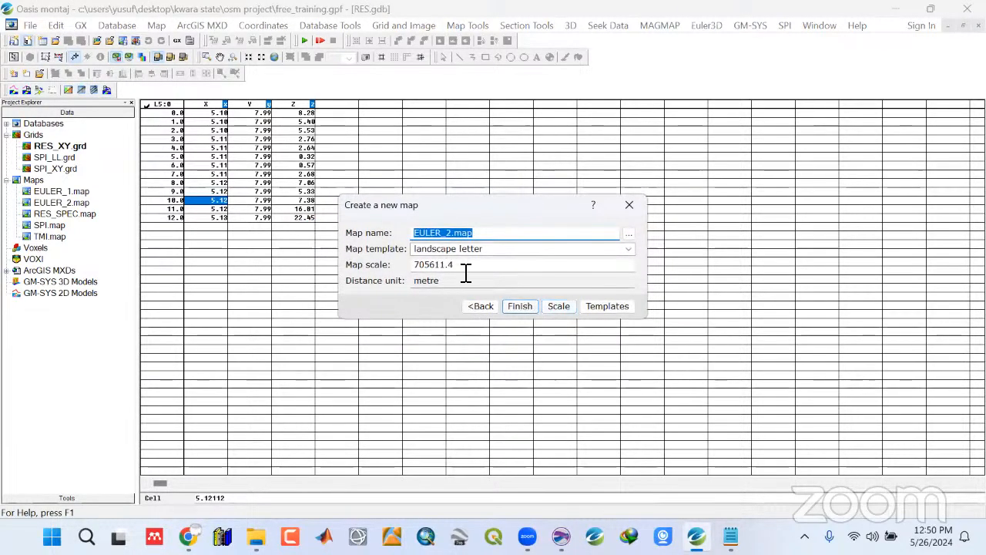
{"action": "left_click", "coordinate": [454, 232]}
{"action": "key", "text": "ctrl+a"}
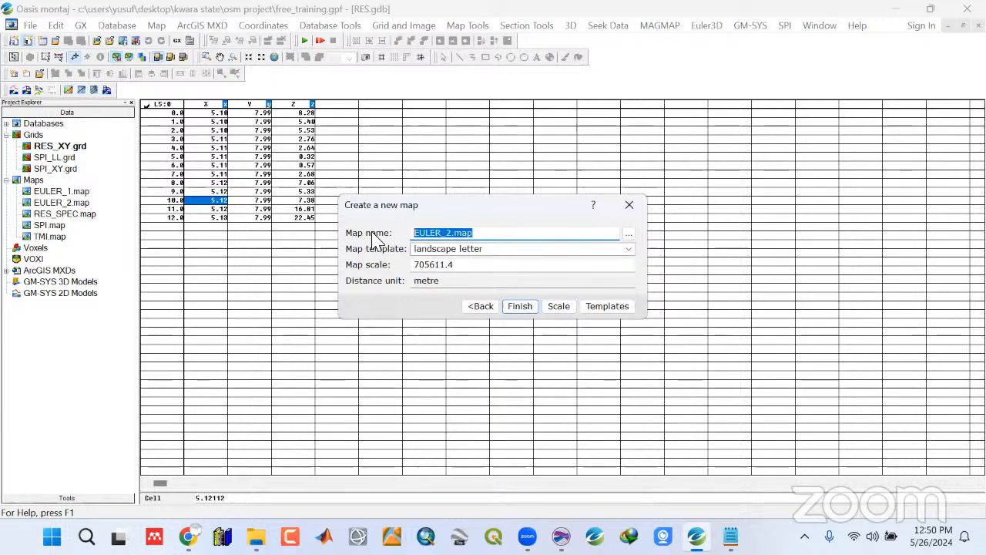
{"action": "type", "text": "RES"}
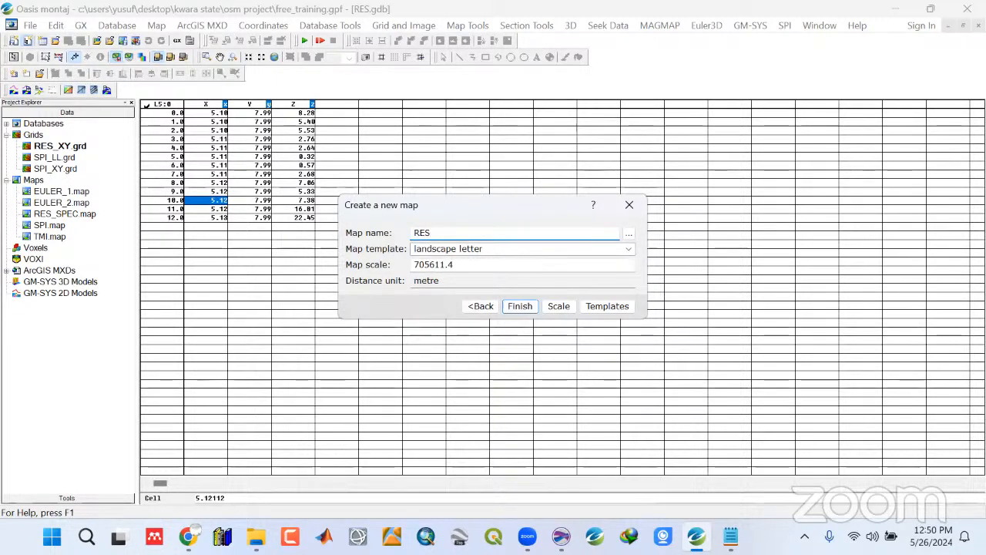
{"action": "type", "text": "_XY"}
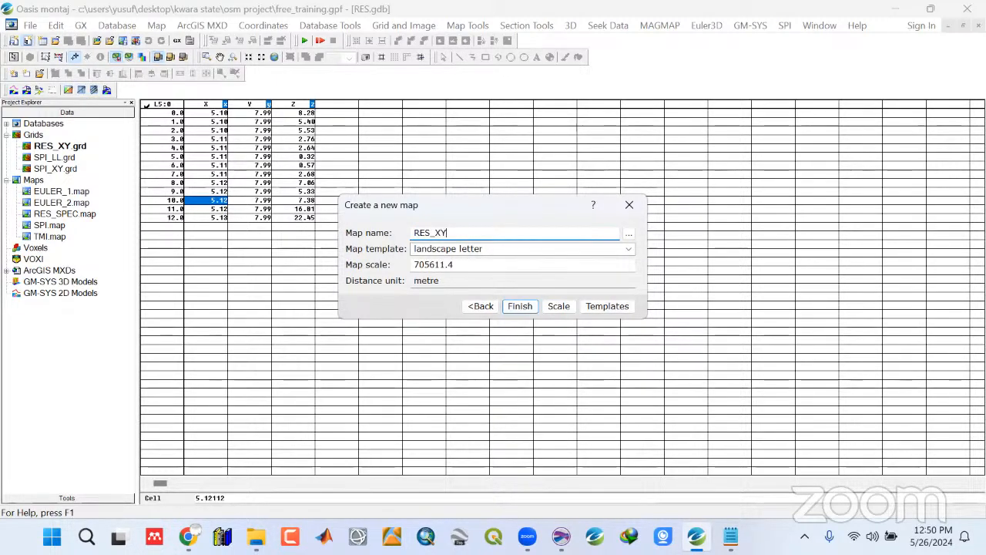
{"action": "left_click", "coordinate": [523, 308]}
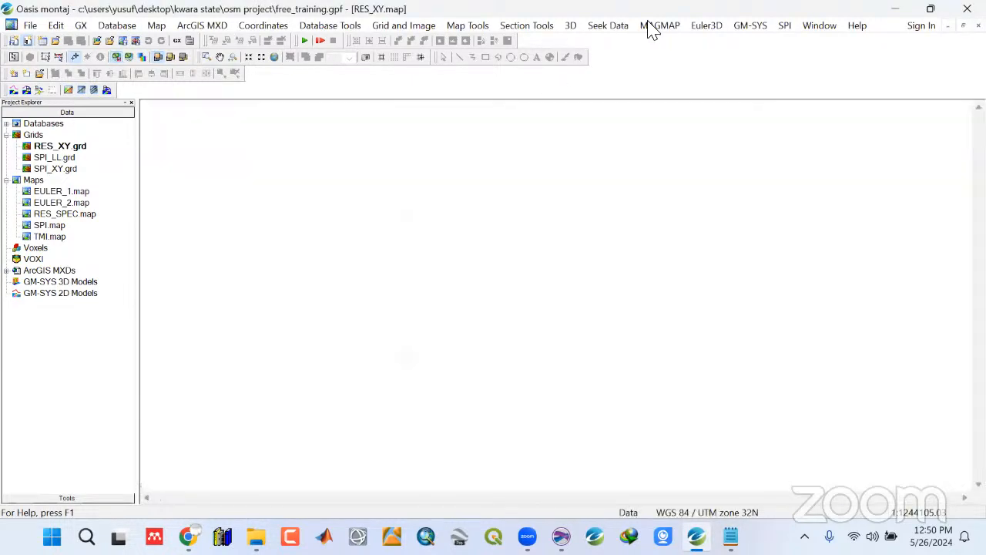
Start drawing a figure-style base map on RES_XY.map with a right margin of 5 cm
{"action": "left_click", "coordinate": [480, 27]}
{"action": "mouse_move", "coordinate": [494, 77]}
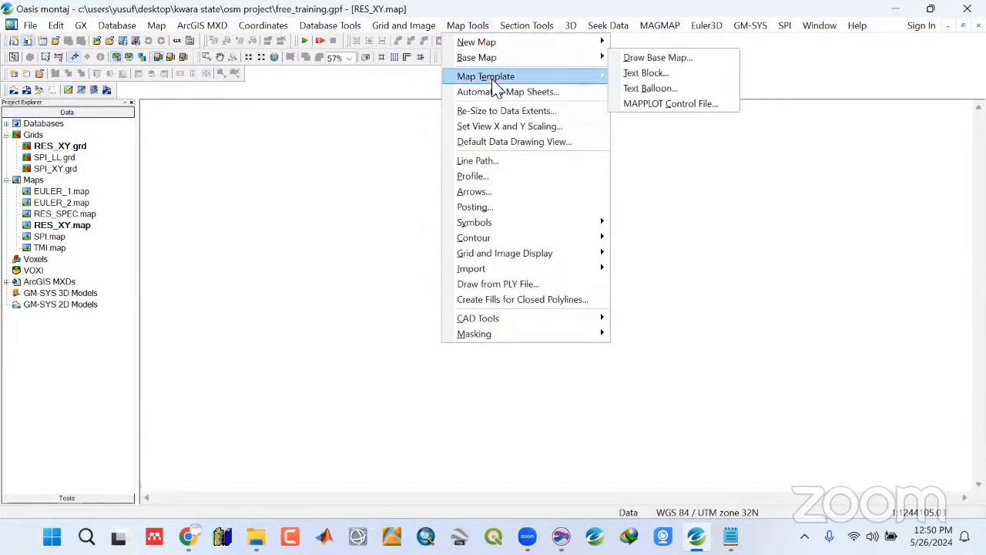
{"action": "mouse_move", "coordinate": [501, 61]}
{"action": "left_click", "coordinate": [628, 59]}
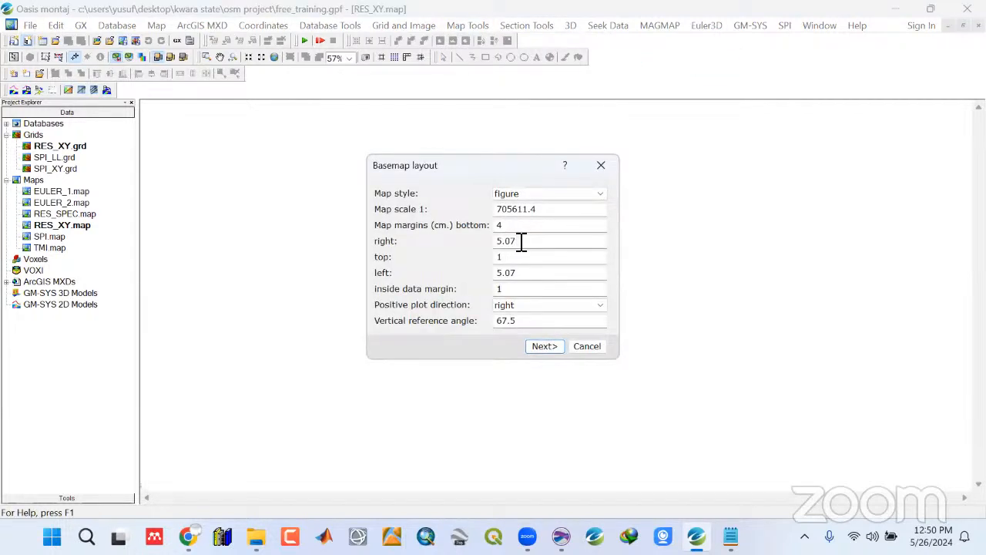
{"action": "left_click_drag", "start_coordinate": [522, 242], "coordinate": [470, 247]}
{"action": "left_click_drag", "start_coordinate": [528, 279], "coordinate": [482, 276]}
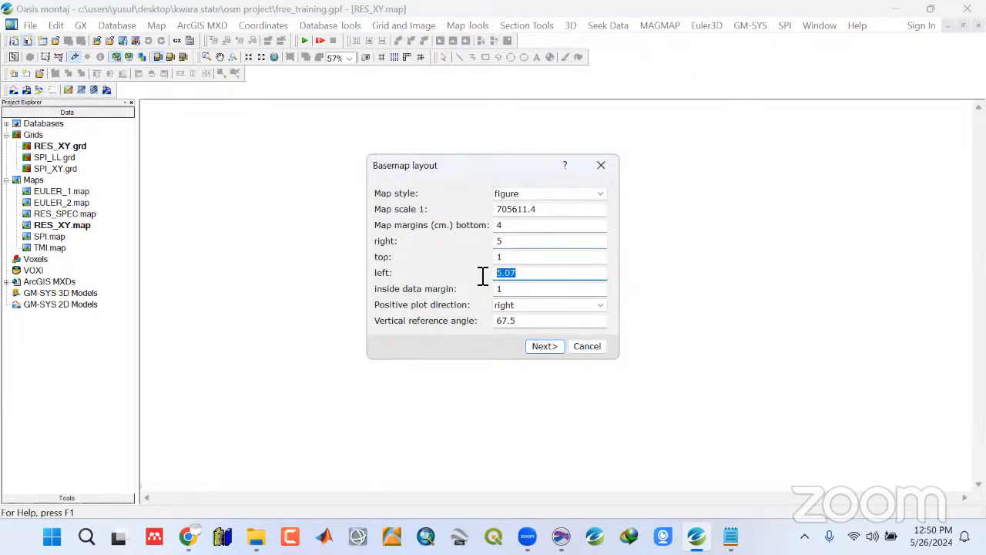
{"action": "left_click", "coordinate": [545, 348]}
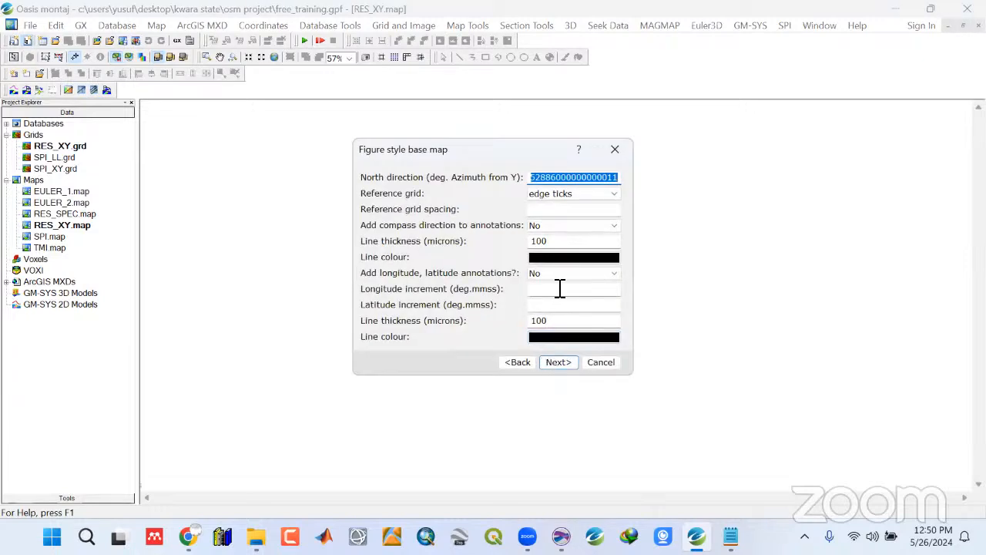
Finish the base map with edge ticks, no compass directions in the annotations, and the title "RES MAP"
{"action": "left_click", "coordinate": [555, 226]}
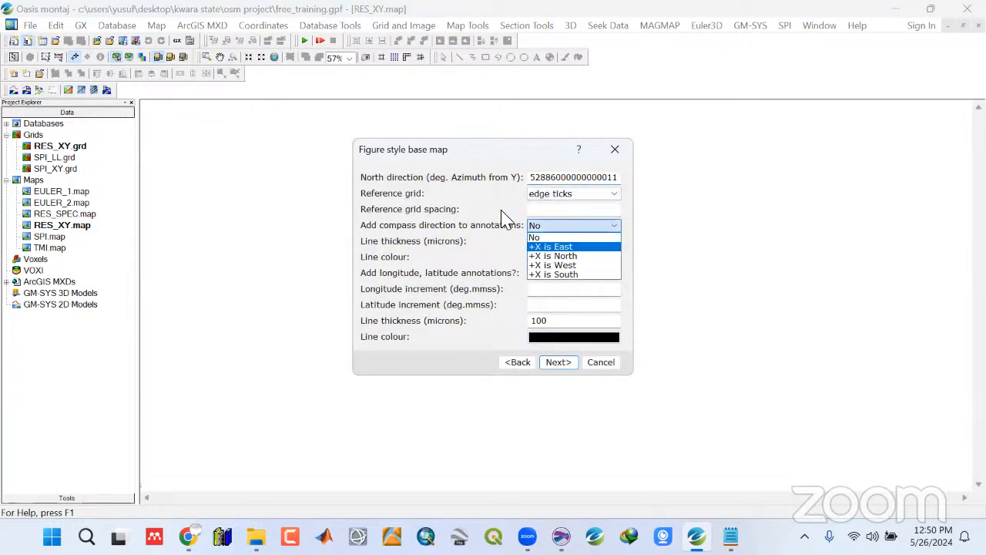
{"action": "left_click", "coordinate": [525, 213]}
{"action": "left_click", "coordinate": [560, 364]}
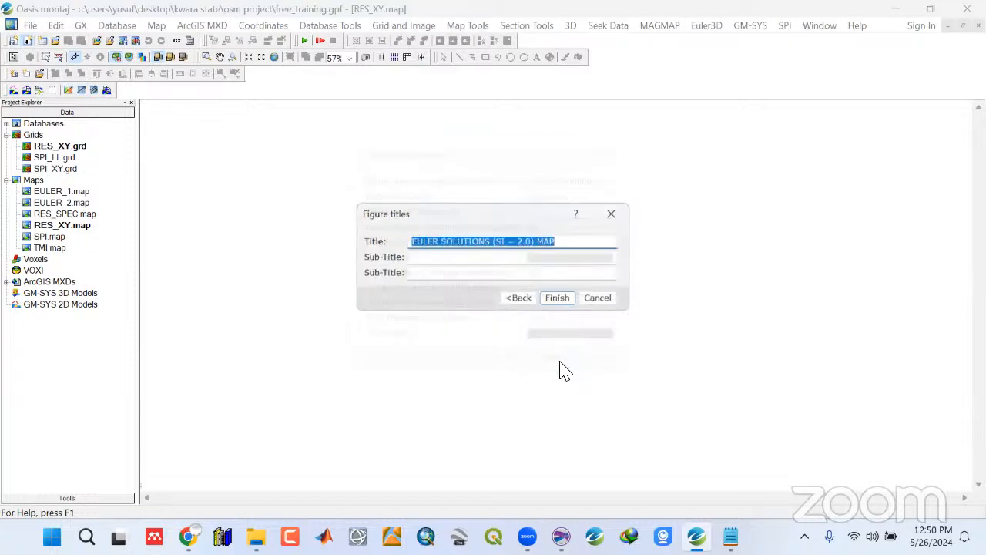
{"action": "type", "text": "RES"}
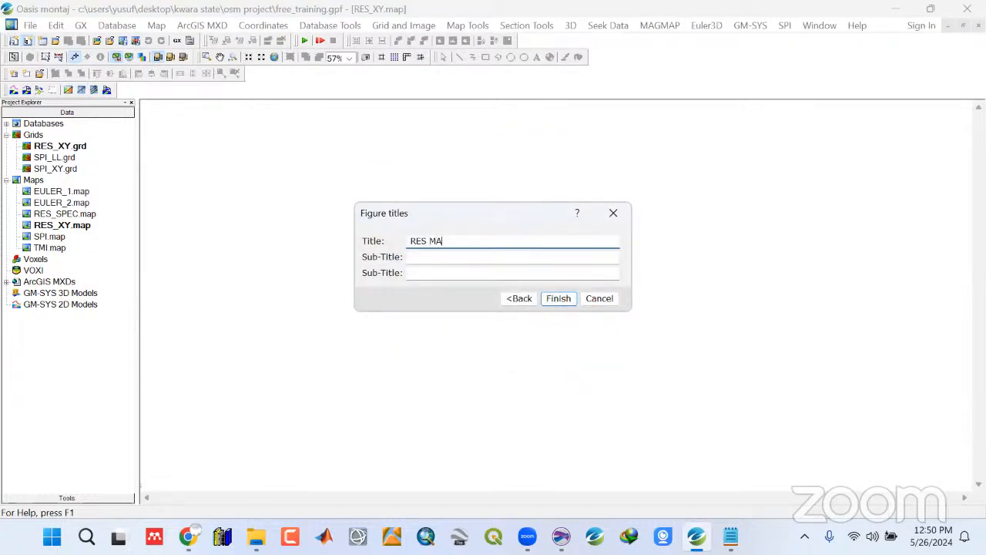
{"action": "left_click", "coordinate": [568, 299]}
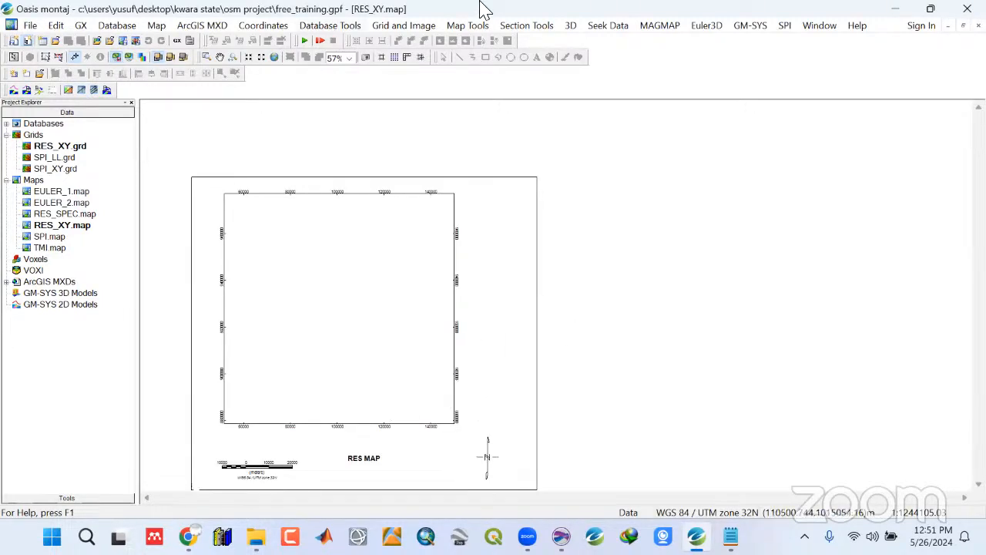
Display RES_XY.grd on the current map with histogram equalization, normal (RGB) shading and a colour bar
{"action": "left_click", "coordinate": [465, 27]}
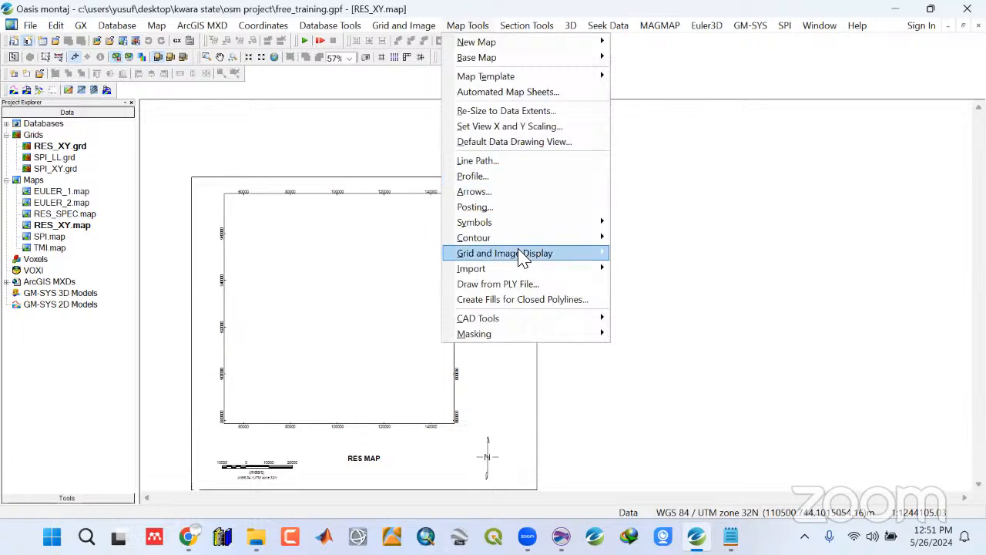
{"action": "mouse_move", "coordinate": [524, 254]}
{"action": "left_click", "coordinate": [629, 254]}
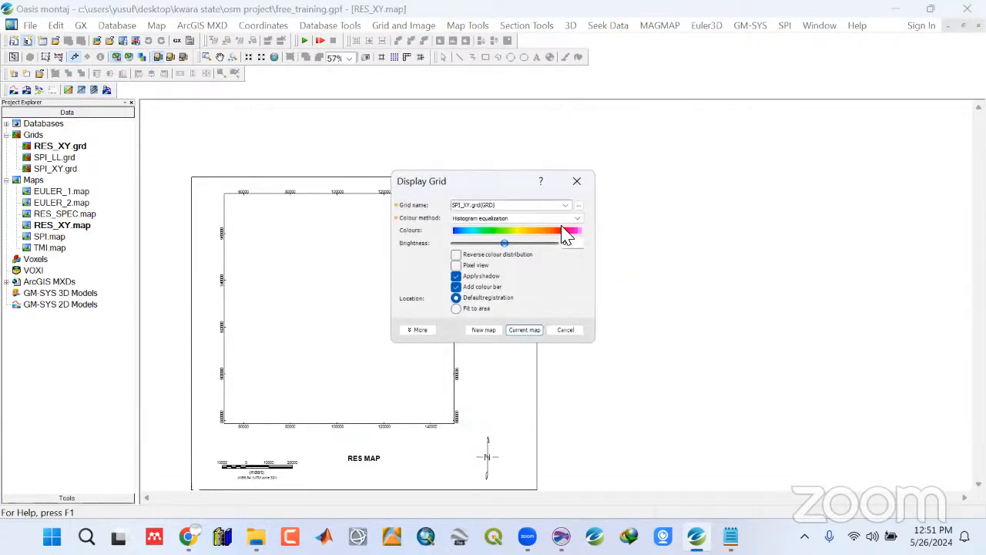
{"action": "left_click", "coordinate": [566, 205]}
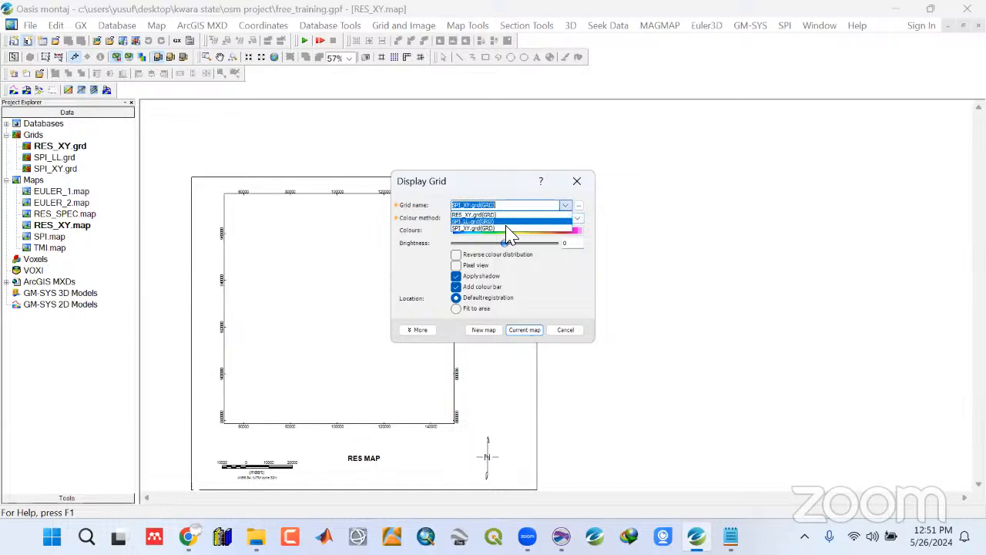
{"action": "left_click", "coordinate": [473, 214]}
{"action": "left_click", "coordinate": [417, 329]}
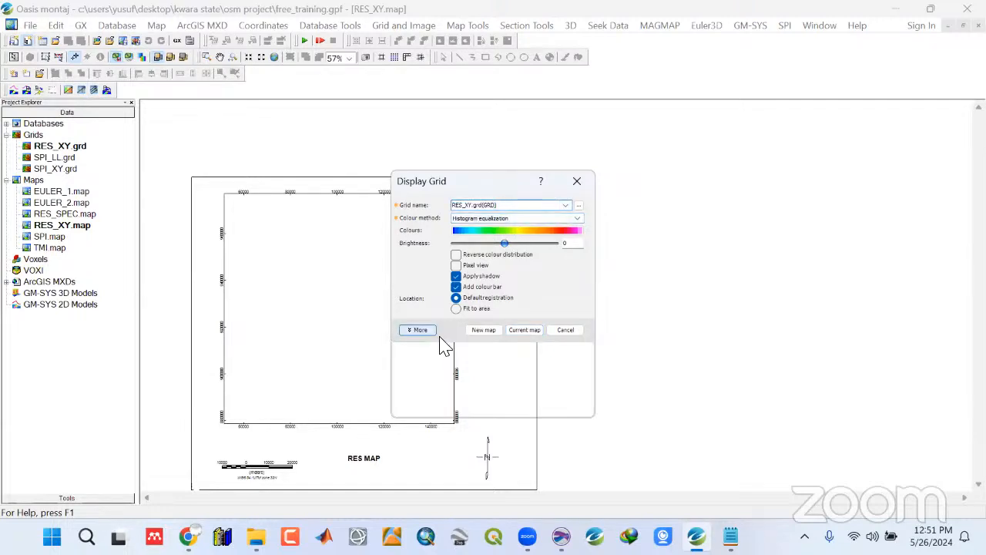
{"action": "left_click", "coordinate": [461, 349]}
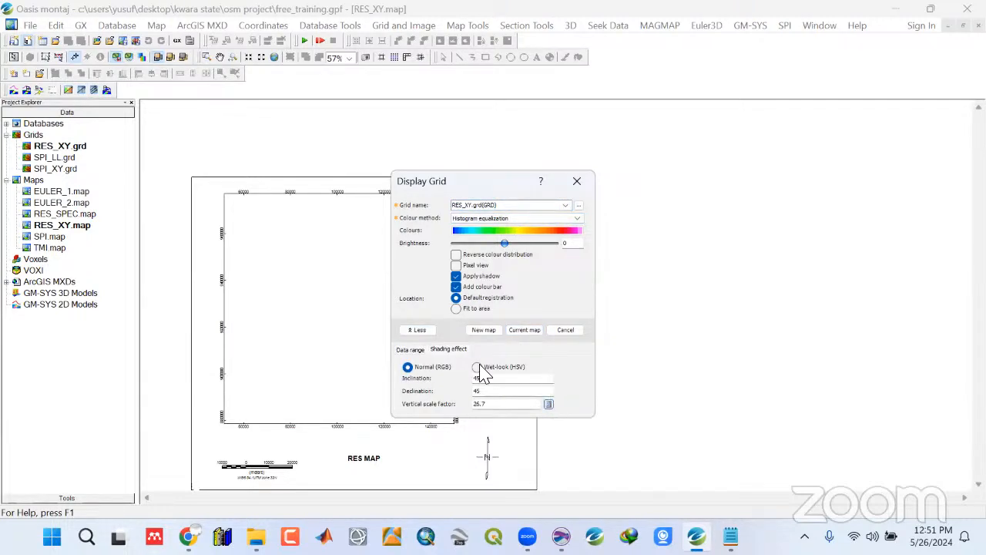
{"action": "left_click", "coordinate": [418, 330]}
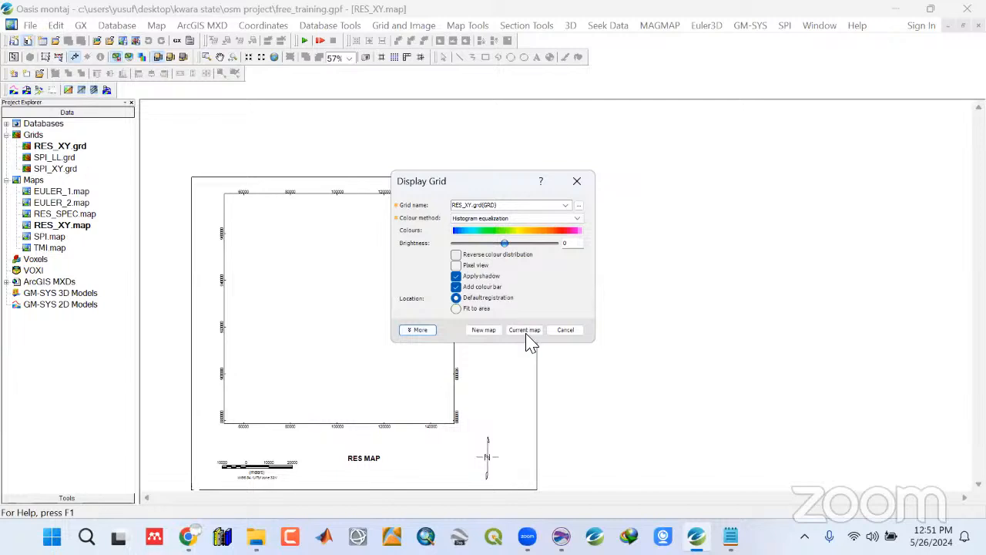
{"action": "left_click", "coordinate": [527, 333]}
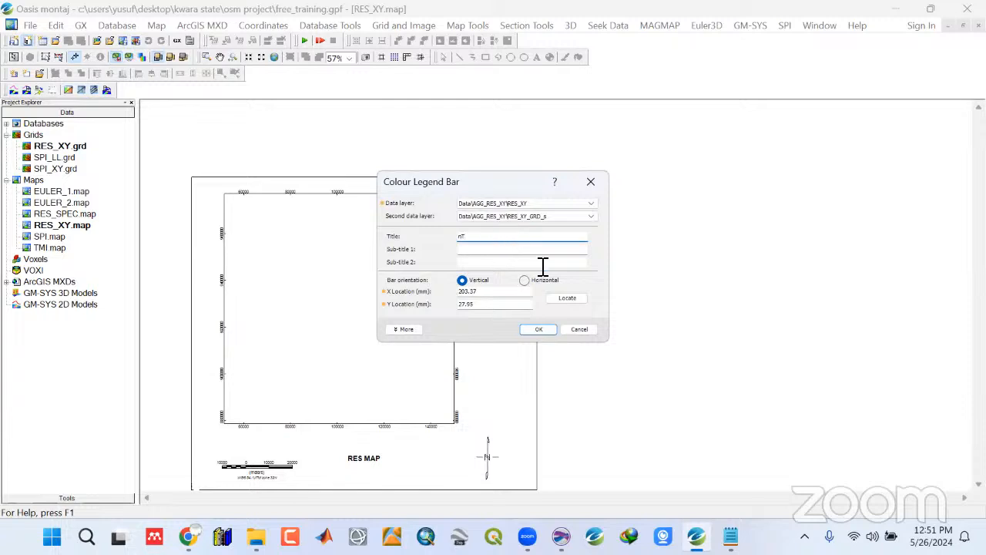
Add a vertical colour legend bar titled "nT" with 3 label decimals, located beside the map frame near the north arrow
{"action": "left_click", "coordinate": [401, 329]}
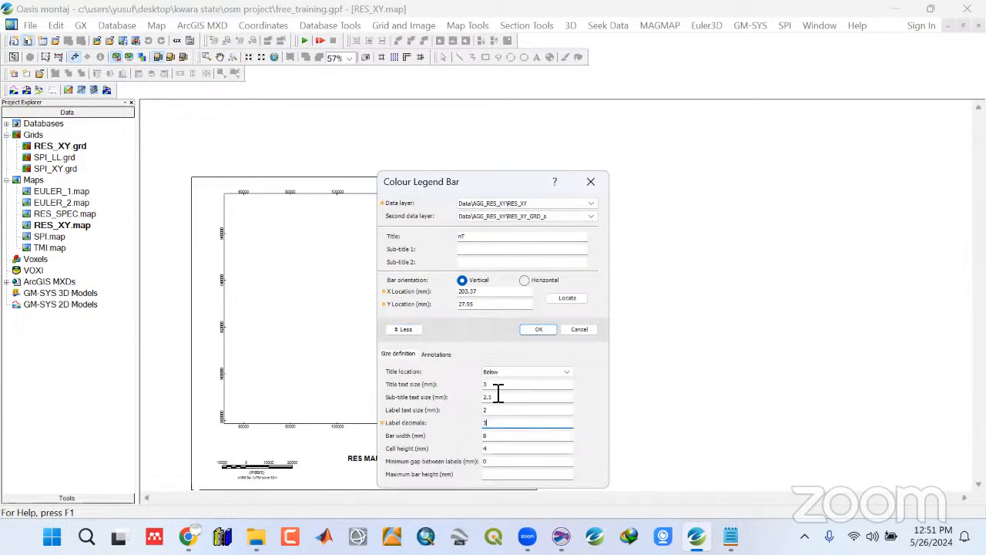
{"action": "left_click", "coordinate": [567, 301]}
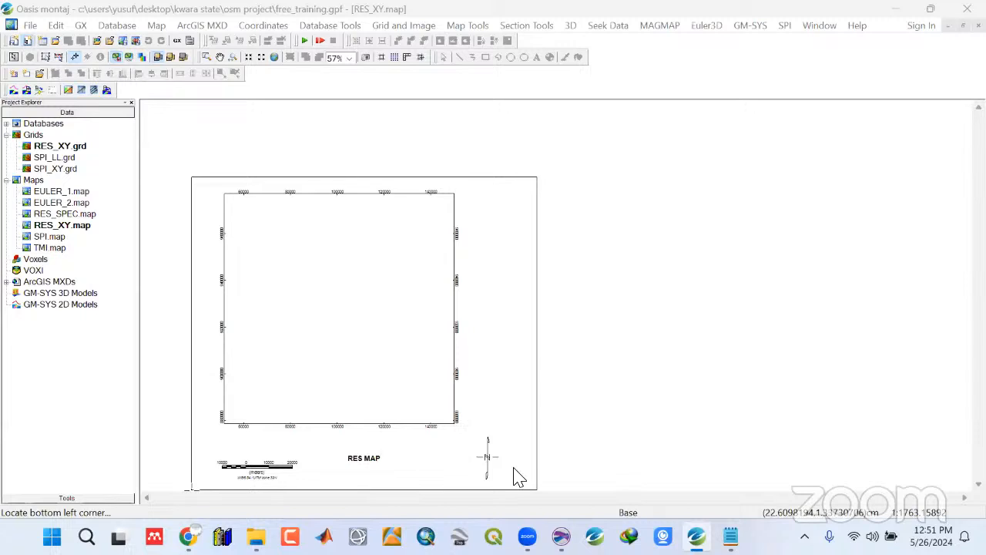
{"action": "left_click", "coordinate": [516, 475]}
{"action": "left_click", "coordinate": [537, 331]}
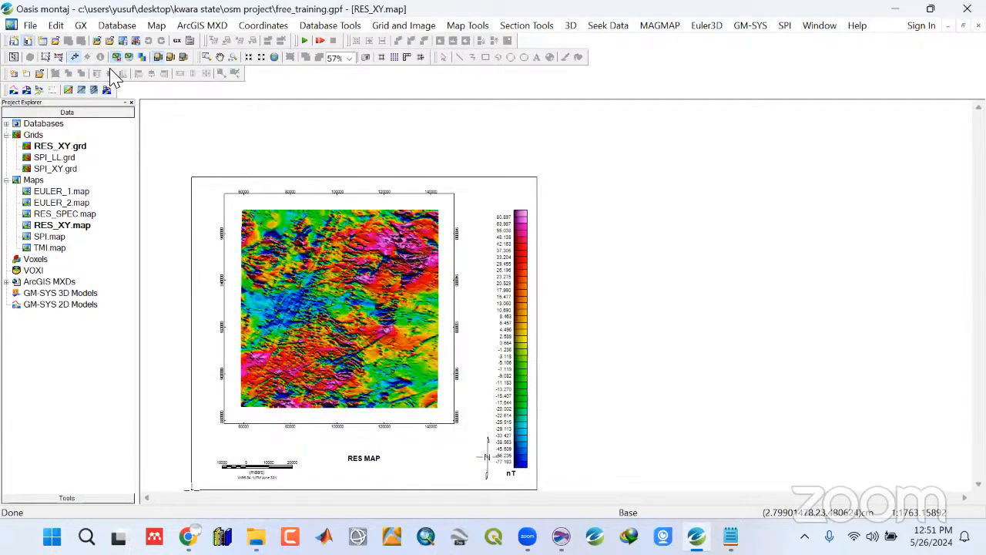
Move the north arrow clear of the colour bar, and shorten the colour bar from its lower end to match the map frame
{"action": "left_click", "coordinate": [57, 57]}
{"action": "left_click", "coordinate": [476, 462]}
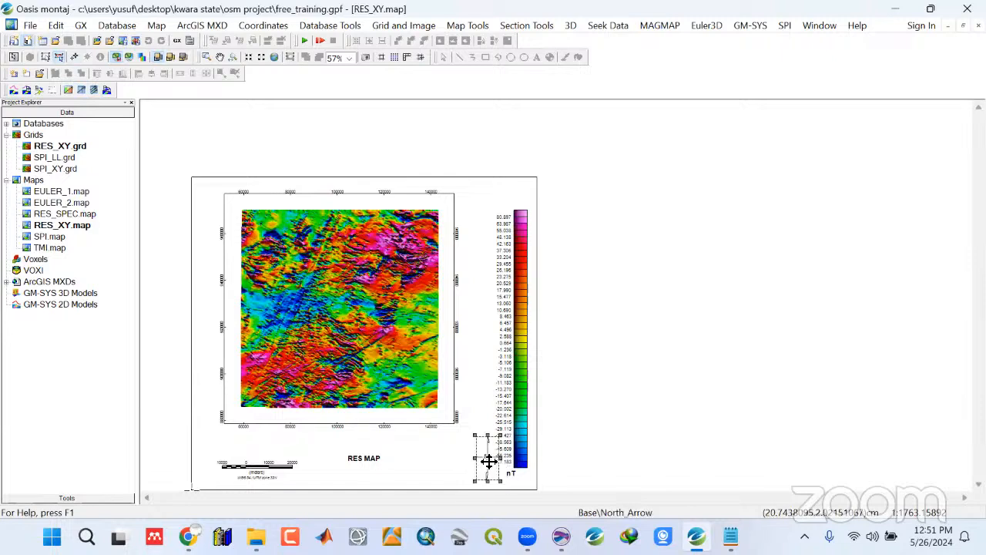
{"action": "left_click", "coordinate": [507, 431]}
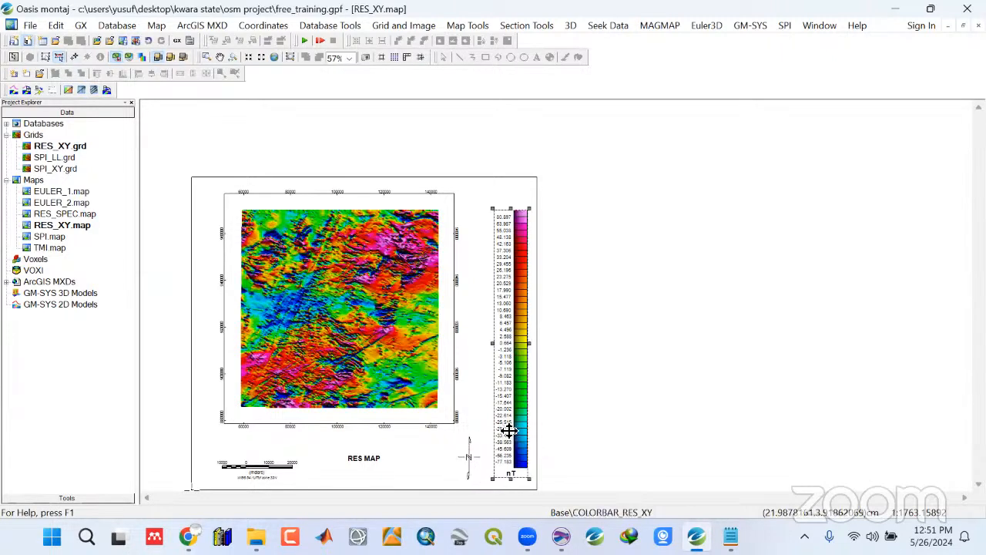
{"action": "left_click_drag", "start_coordinate": [515, 459], "coordinate": [515, 426]}
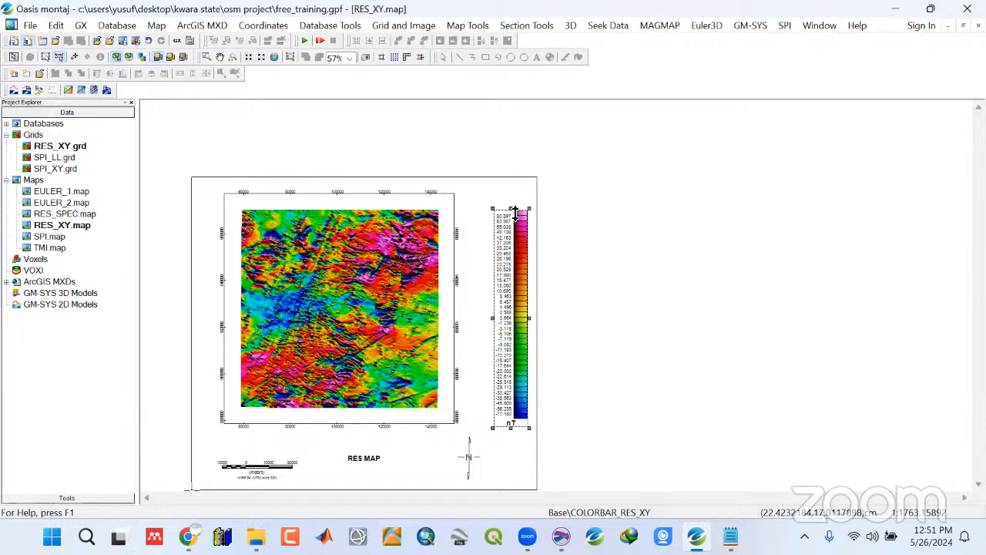
Stretch the colour bar at both ends to line up with the map frame, and fit the whole map in view
{"action": "left_click_drag", "start_coordinate": [514, 213], "coordinate": [512, 193]}
{"action": "left_click_drag", "start_coordinate": [513, 435], "coordinate": [515, 453]}
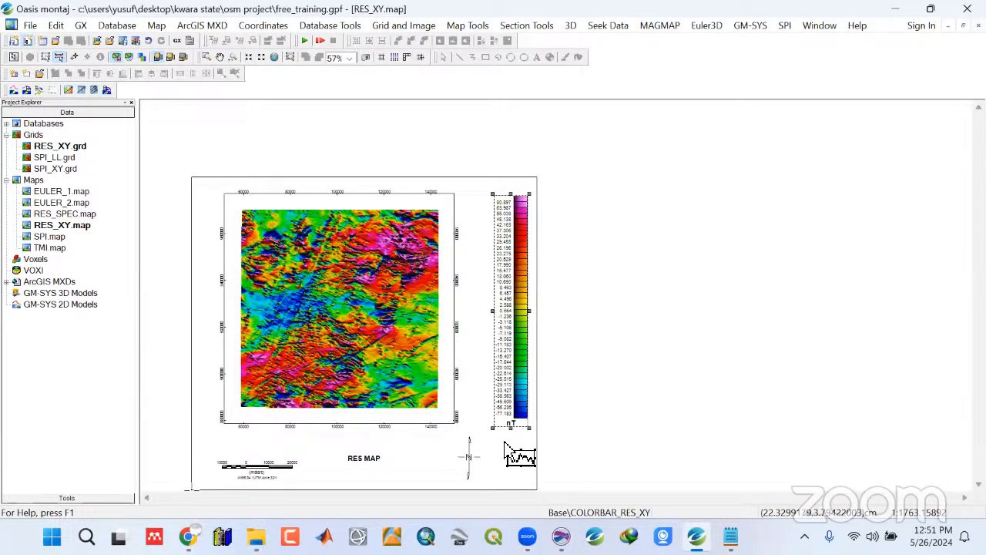
{"action": "left_click", "coordinate": [74, 56]}
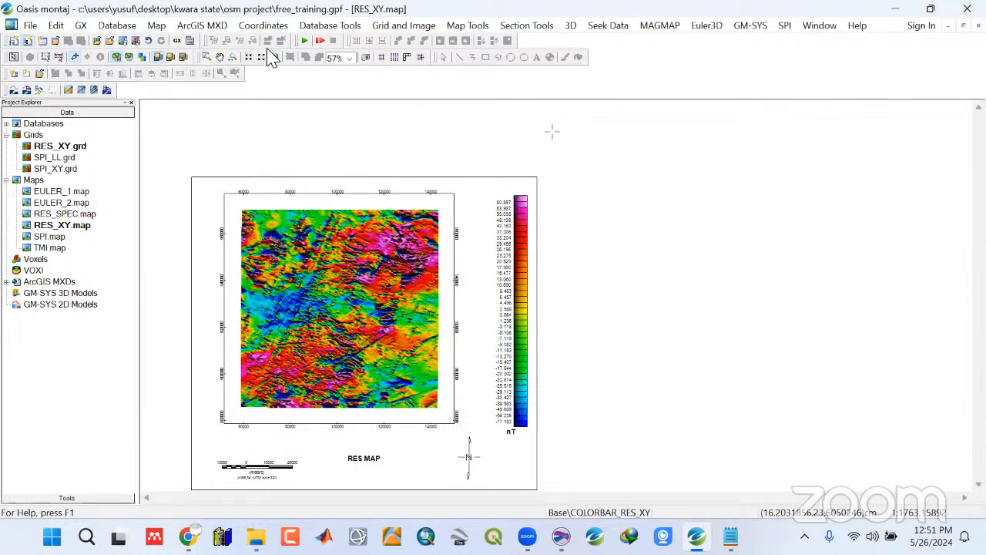
{"action": "left_click", "coordinate": [271, 59]}
{"action": "left_click", "coordinate": [30, 25]}
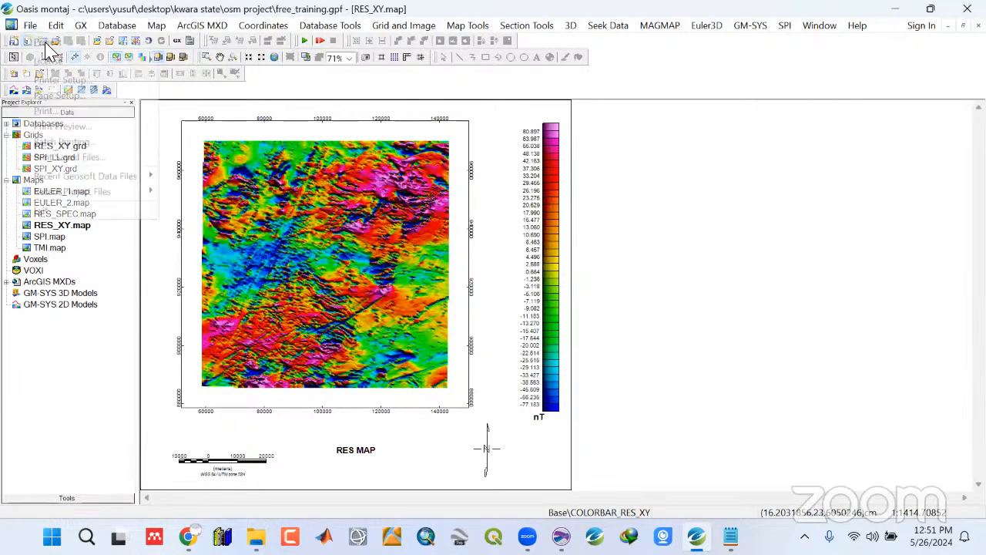
{"action": "mouse_move", "coordinate": [47, 43]}
{"action": "left_click", "coordinate": [210, 72]}
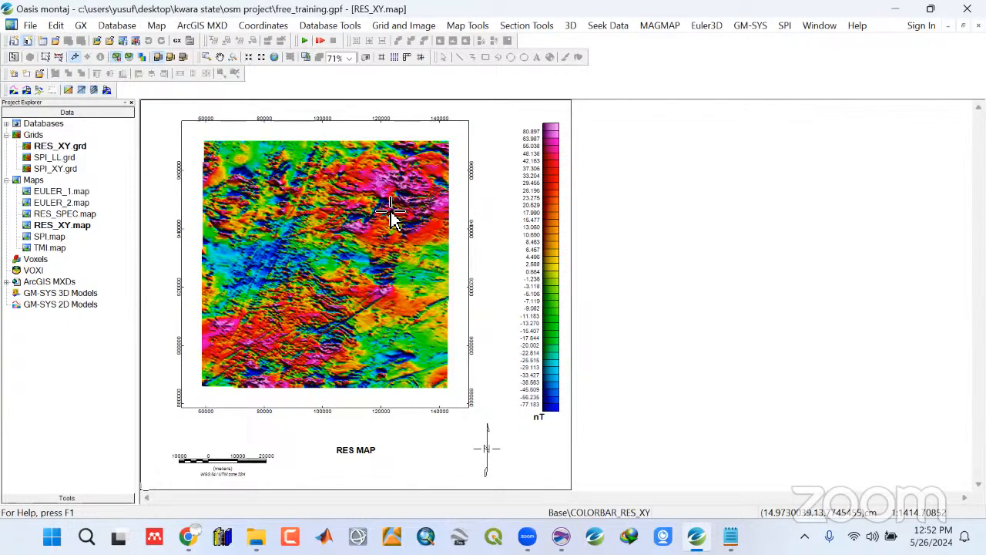
Start an ArcView shape file import into the map and browse to the ShapeFiles\Profiles folder
{"action": "left_click", "coordinate": [158, 28]}
{"action": "mouse_move", "coordinate": [193, 214]}
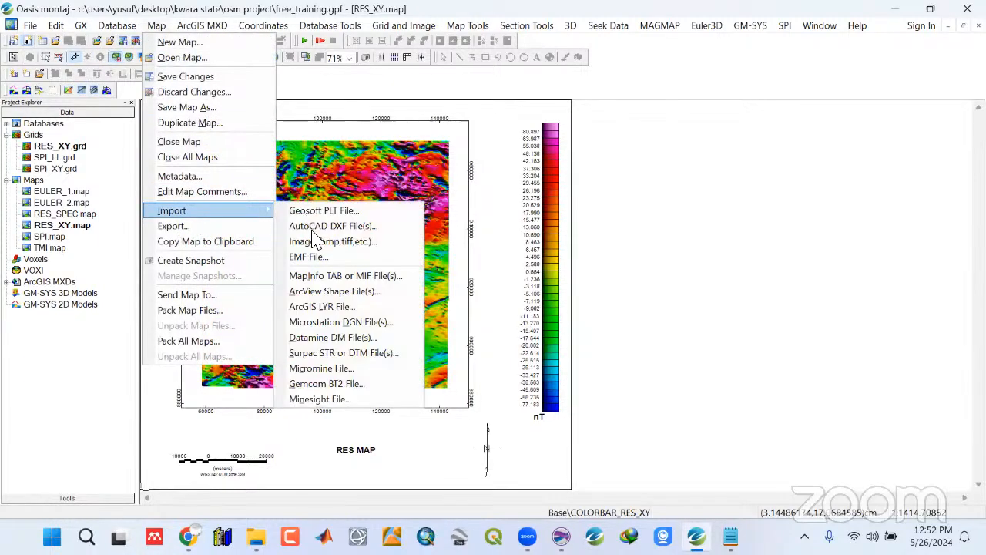
{"action": "left_click", "coordinate": [335, 296]}
{"action": "left_click", "coordinate": [624, 243]}
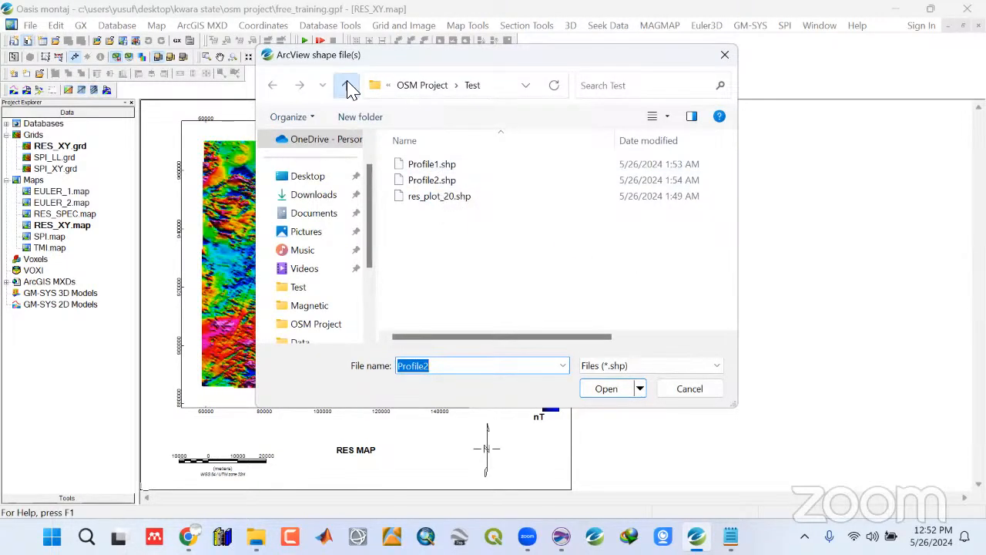
{"action": "left_click", "coordinate": [346, 85]}
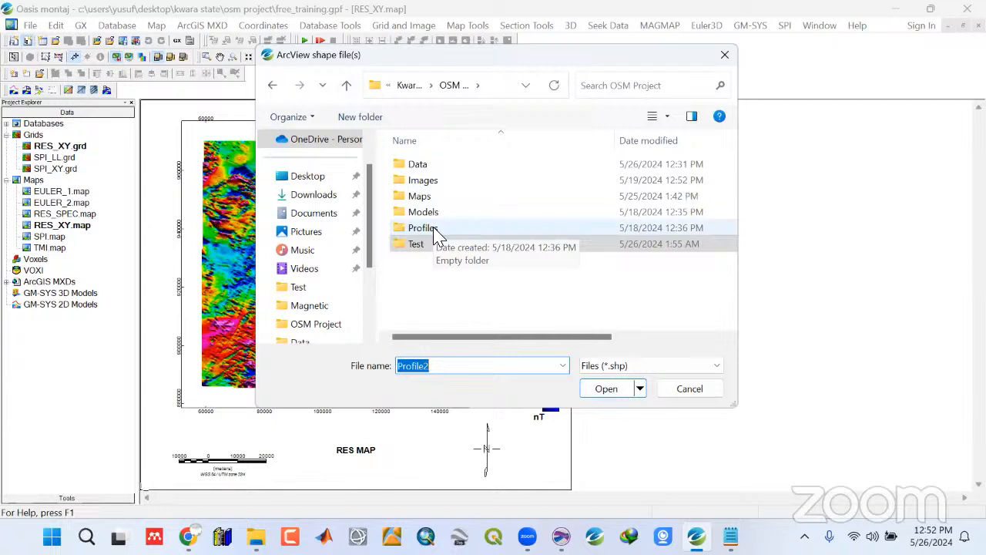
{"action": "left_click", "coordinate": [346, 85]}
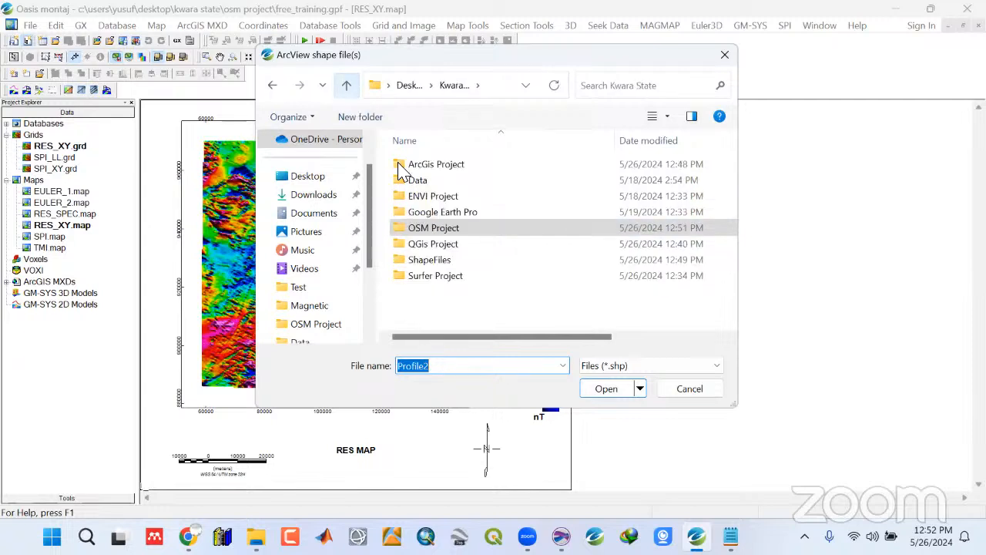
{"action": "double_click", "coordinate": [430, 262]}
{"action": "double_click", "coordinate": [428, 197]}
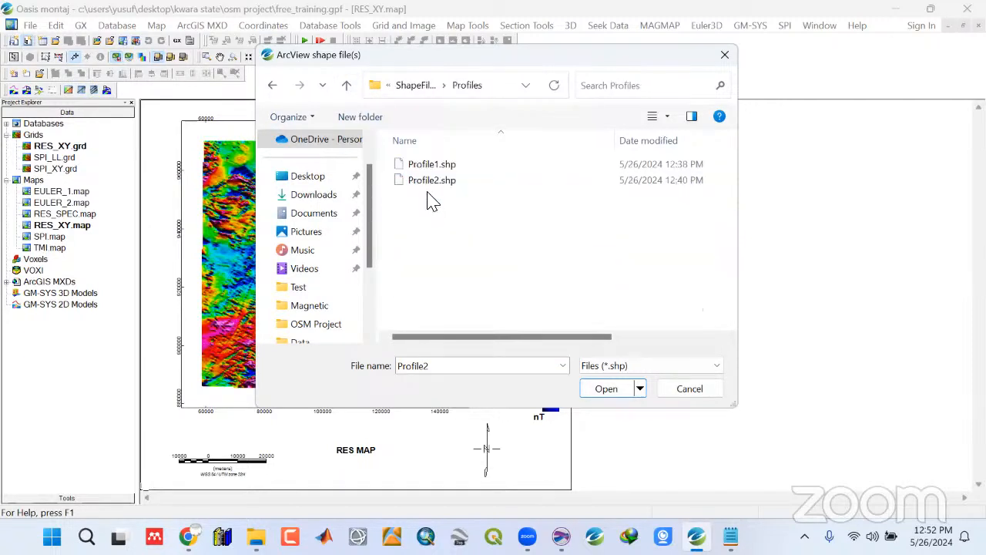
Import Profile1.shp plotted to the current map, with the data import set to "Do not import"
{"action": "left_click", "coordinate": [432, 167]}
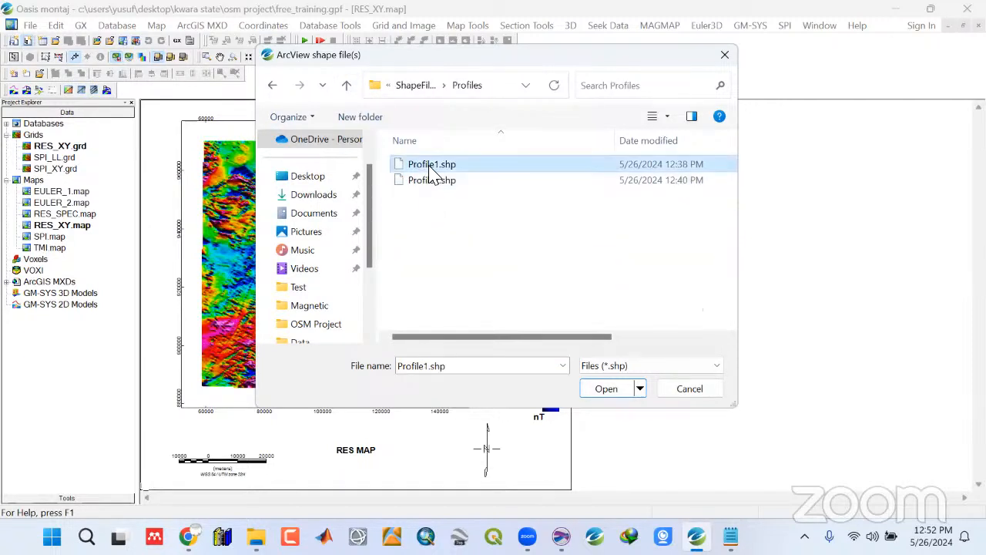
{"action": "left_click", "coordinate": [600, 390]}
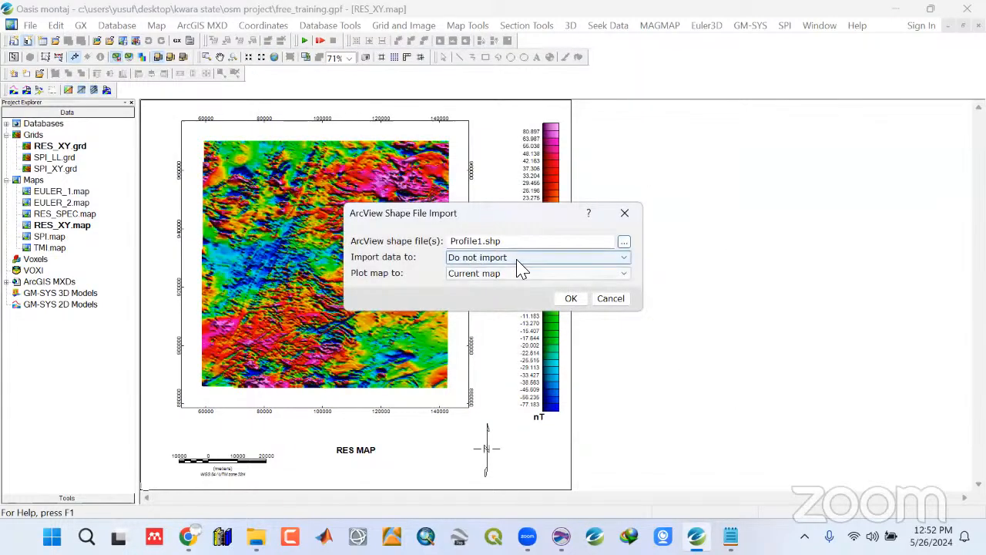
{"action": "left_click", "coordinate": [516, 259]}
{"action": "left_click", "coordinate": [482, 307]}
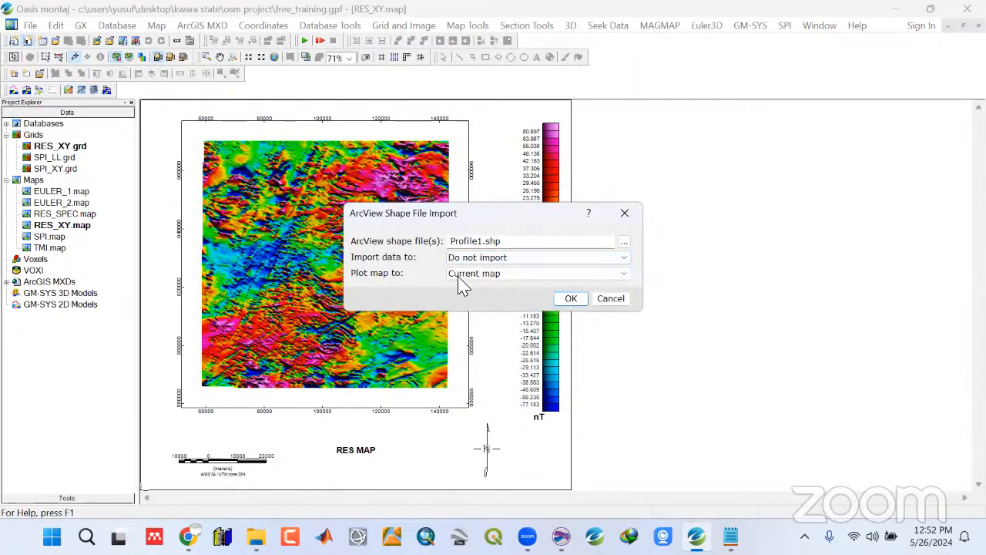
{"action": "left_click", "coordinate": [563, 300]}
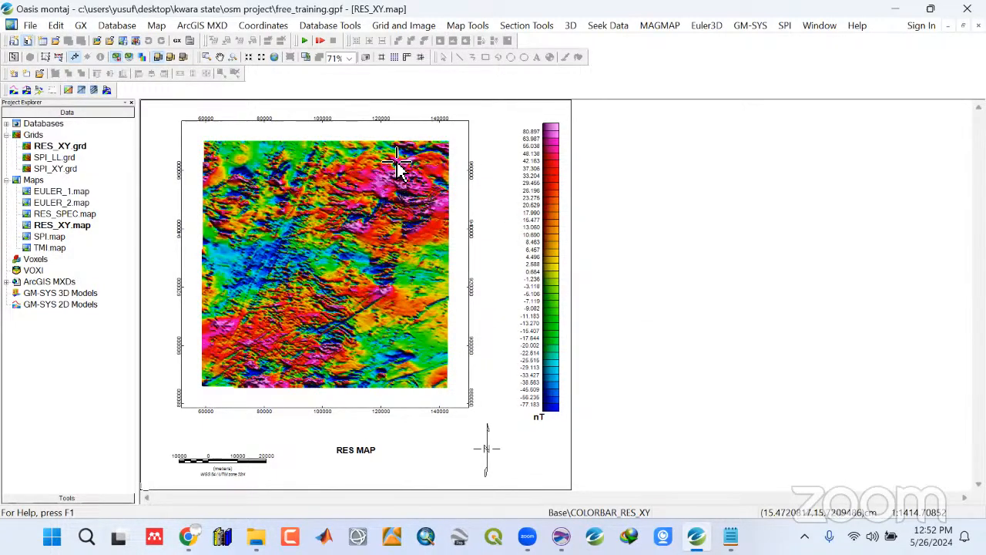
Show the view/group manager, put the SPF_Profile1 group into edit mode and select everything in it
{"action": "right_click", "coordinate": [523, 125]}
{"action": "left_click", "coordinate": [525, 121]}
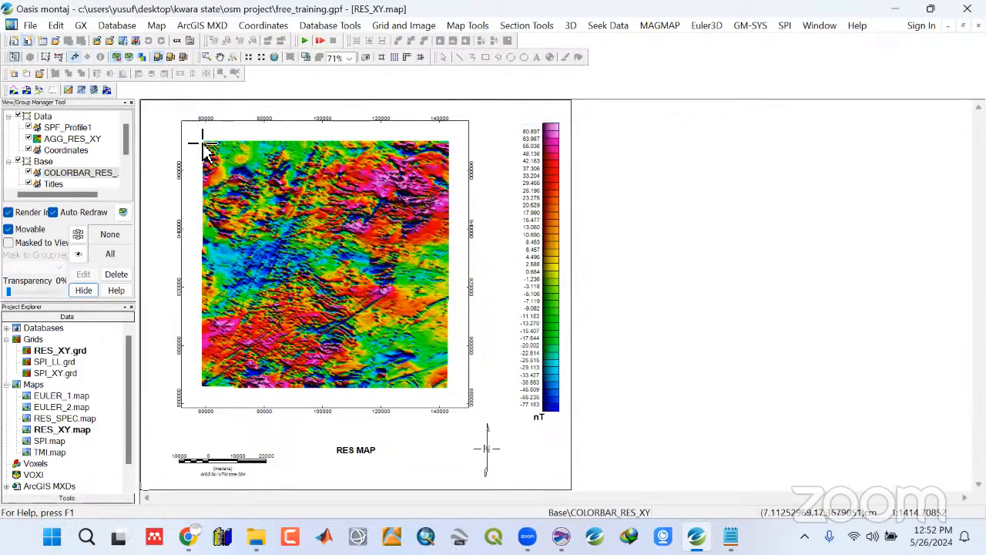
{"action": "left_click", "coordinate": [55, 129]}
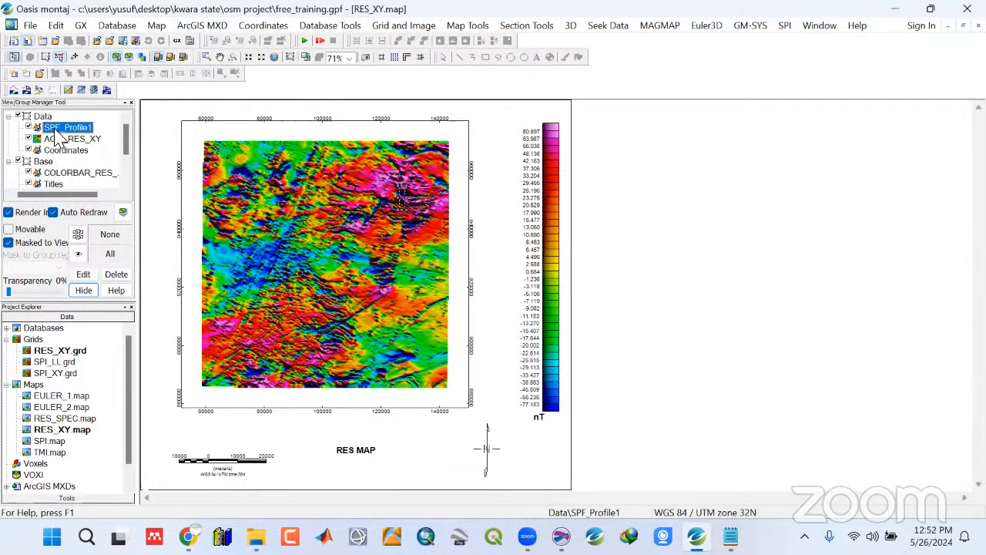
{"action": "right_click", "coordinate": [406, 188]}
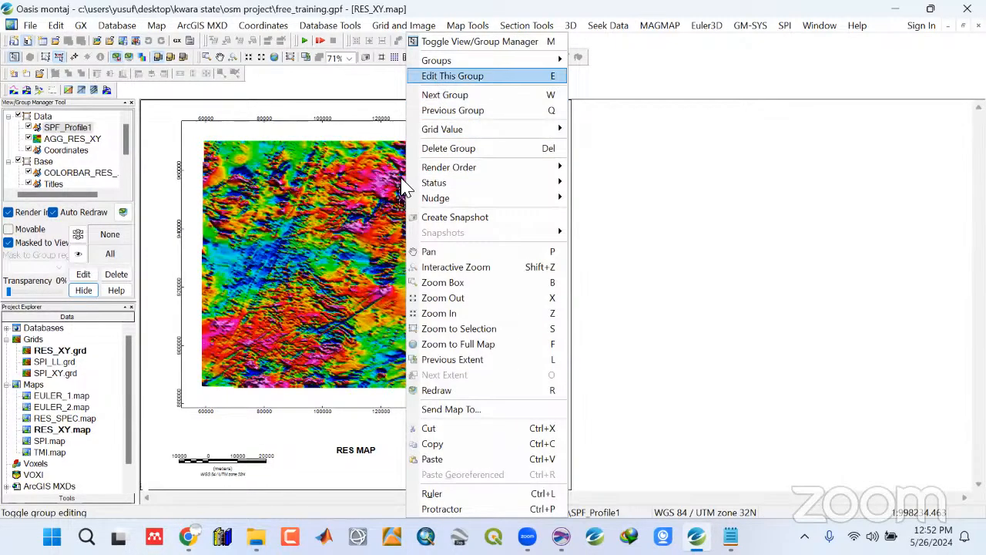
{"action": "left_click", "coordinate": [452, 76]}
{"action": "right_click", "coordinate": [403, 186]}
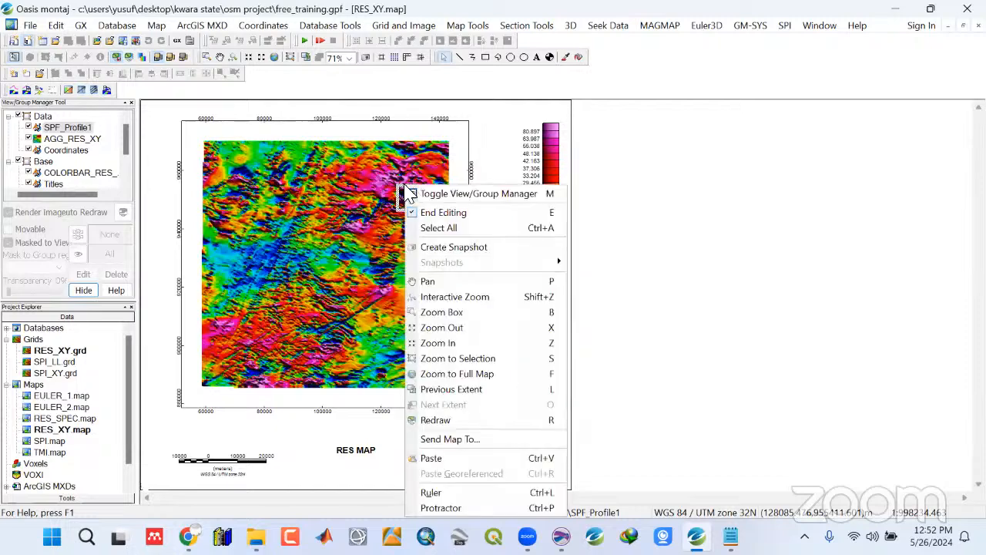
{"action": "left_click", "coordinate": [440, 231]}
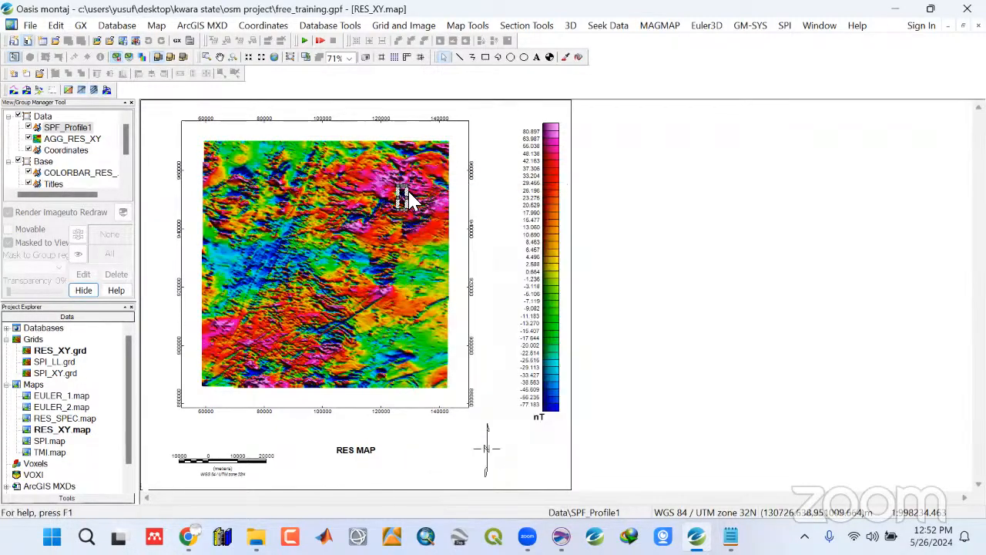
Give the selected profile line a white draw colour and a thickness of 1 mm, and finish editing the group
{"action": "right_click", "coordinate": [414, 186]}
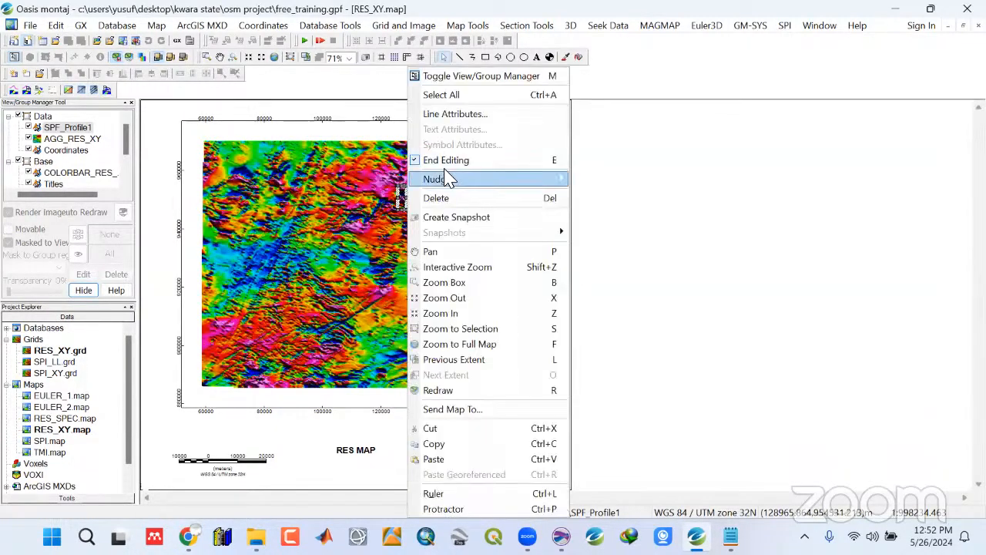
{"action": "left_click", "coordinate": [442, 113]}
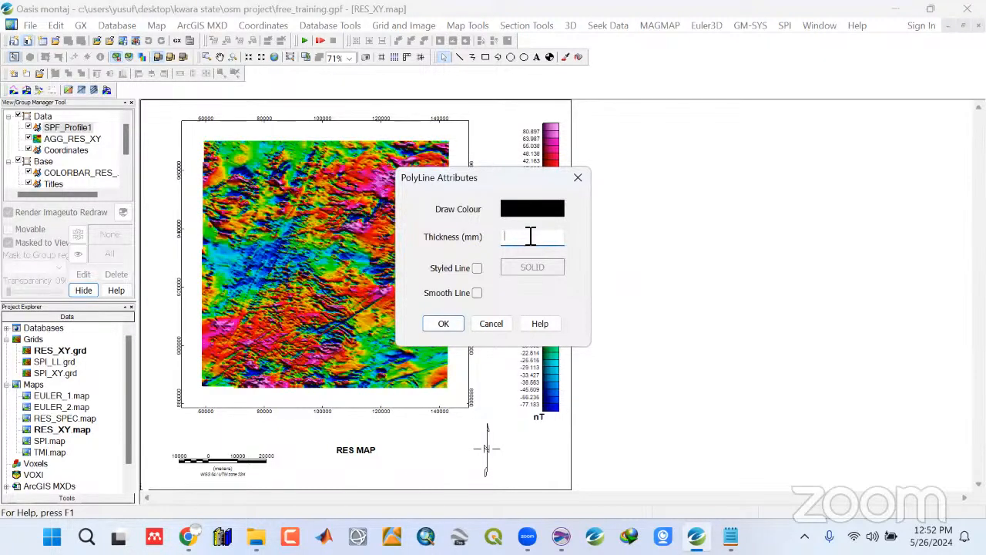
{"action": "left_click", "coordinate": [532, 209]}
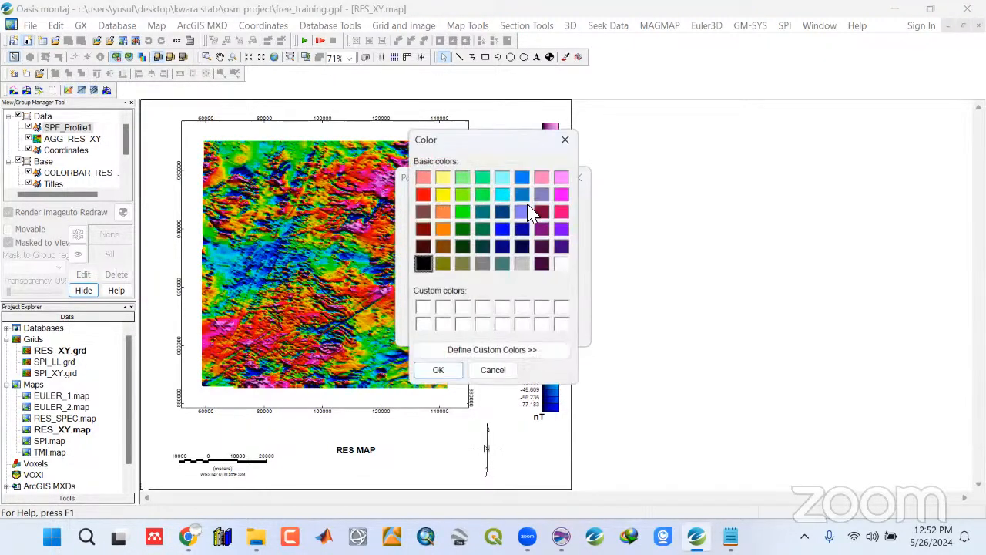
{"action": "left_click", "coordinate": [563, 264]}
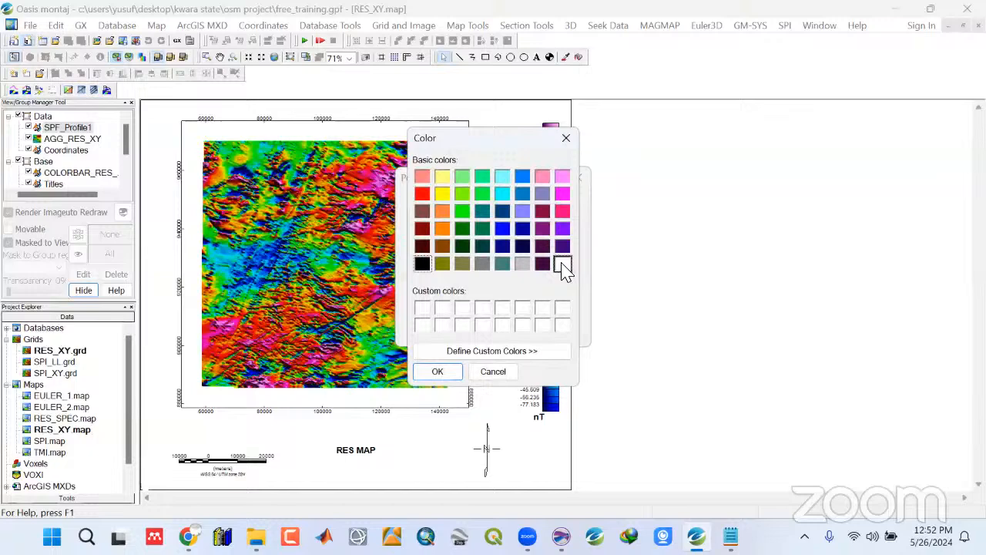
{"action": "left_click", "coordinate": [438, 372]}
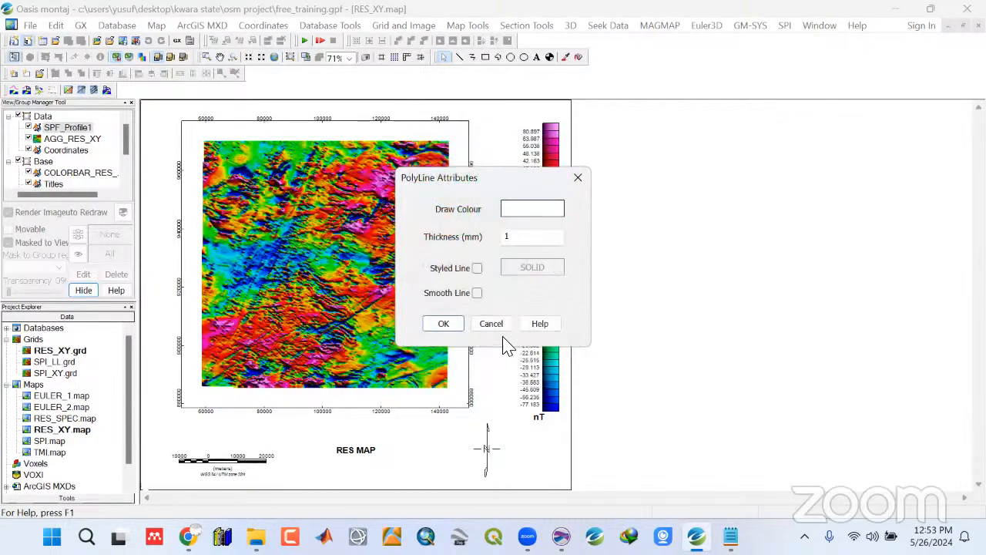
{"action": "left_click", "coordinate": [443, 324]}
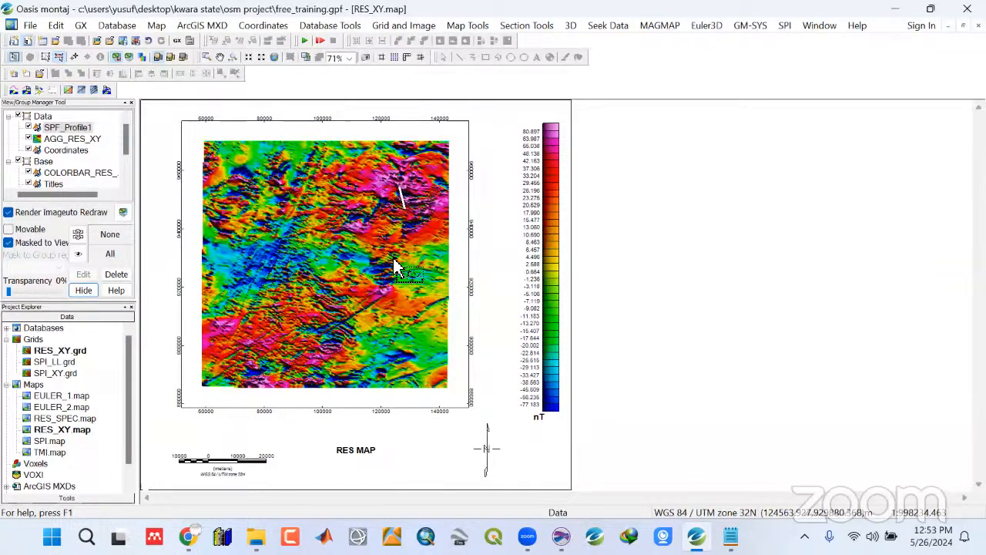
Import the ArcView shape file Profile2.shp from the Profiles folder, plotted to the current map without importing its data
{"action": "scroll", "coordinate": [395, 268], "scroll_direction": "up", "scroll_amount": 4}
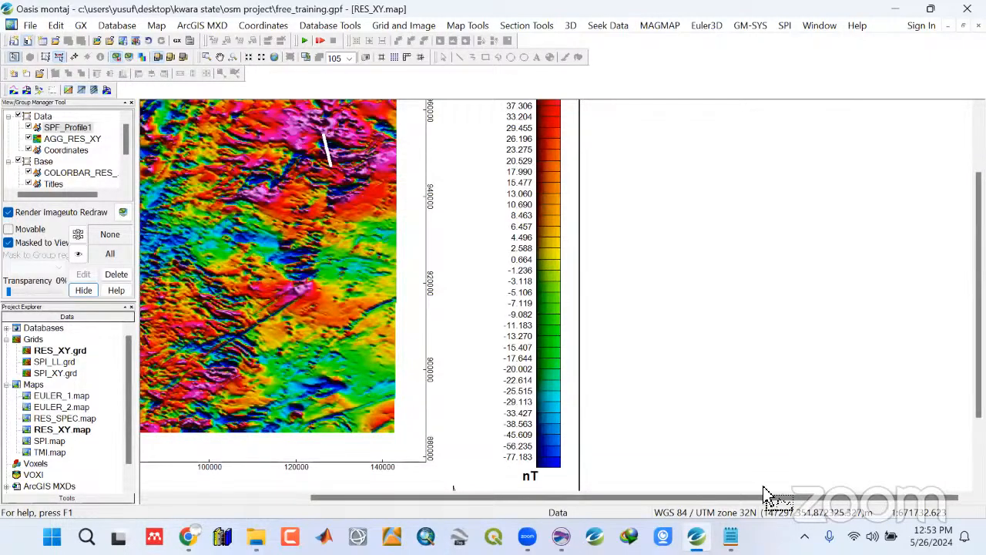
{"action": "left_click_drag", "start_coordinate": [762, 497], "coordinate": [654, 496]}
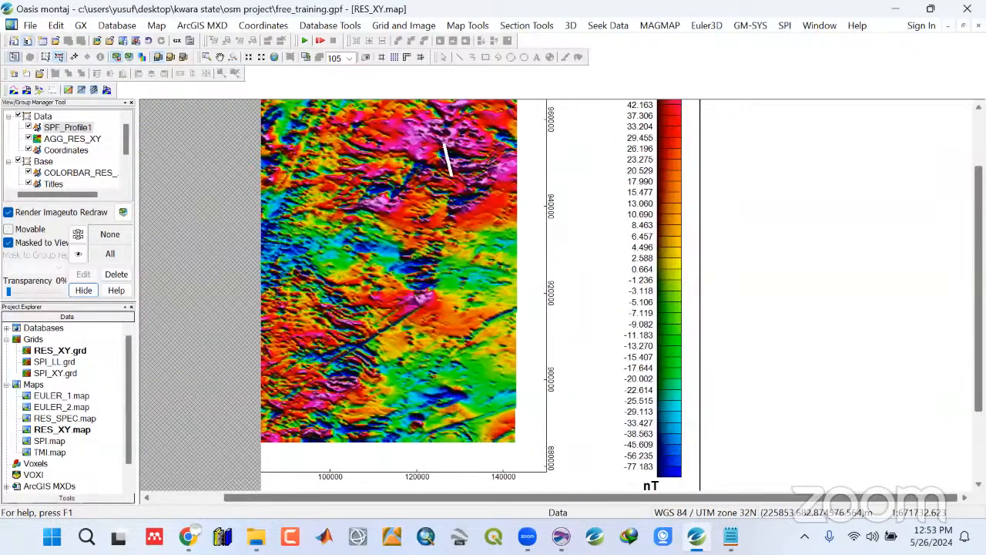
{"action": "left_click_drag", "start_coordinate": [978, 350], "coordinate": [978, 297]}
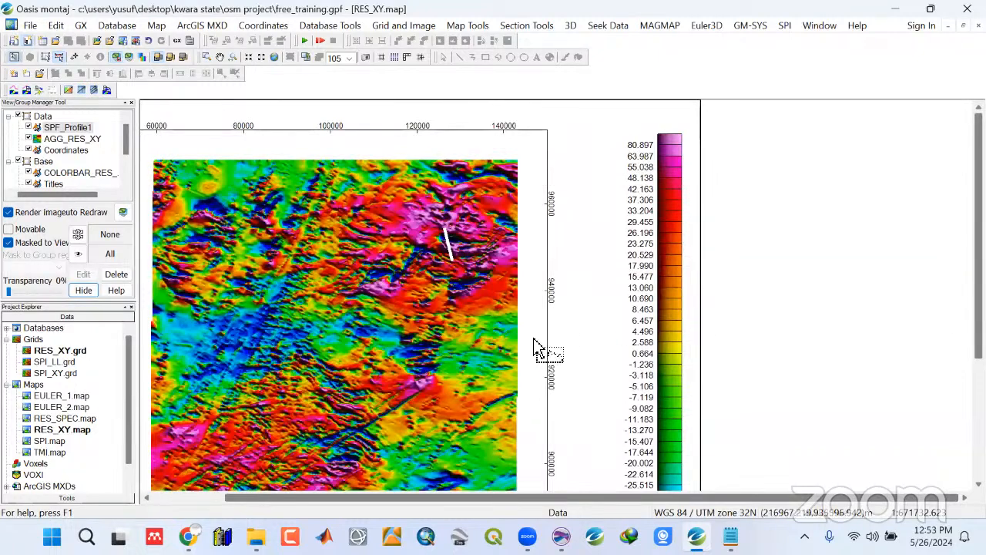
{"action": "left_click_drag", "start_coordinate": [452, 497], "coordinate": [423, 499]}
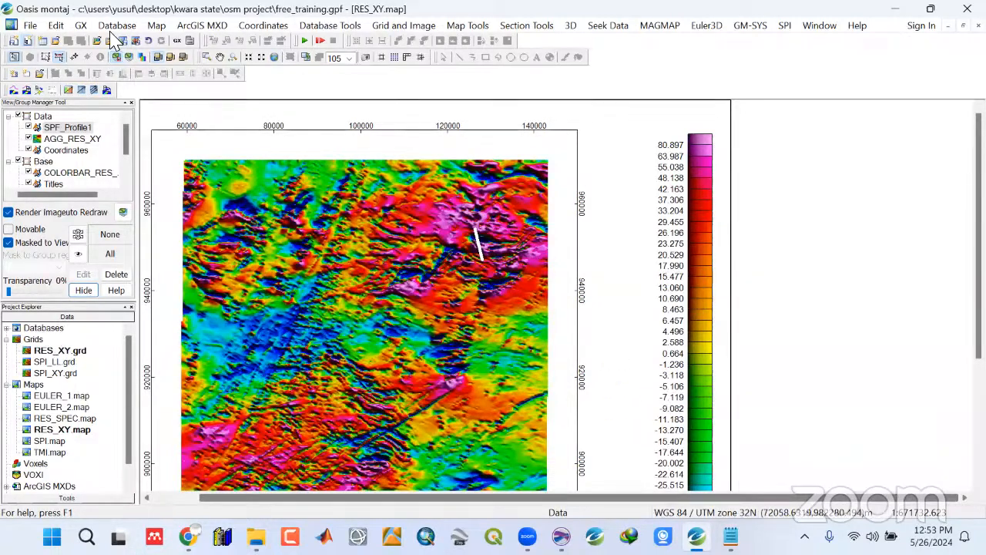
{"action": "left_click", "coordinate": [156, 26]}
{"action": "mouse_move", "coordinate": [193, 214]}
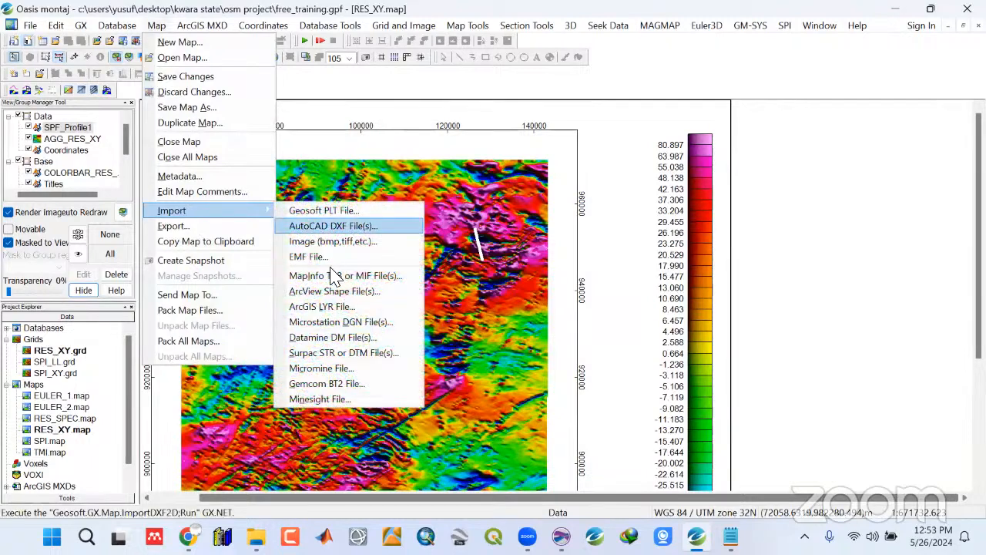
{"action": "left_click", "coordinate": [339, 293]}
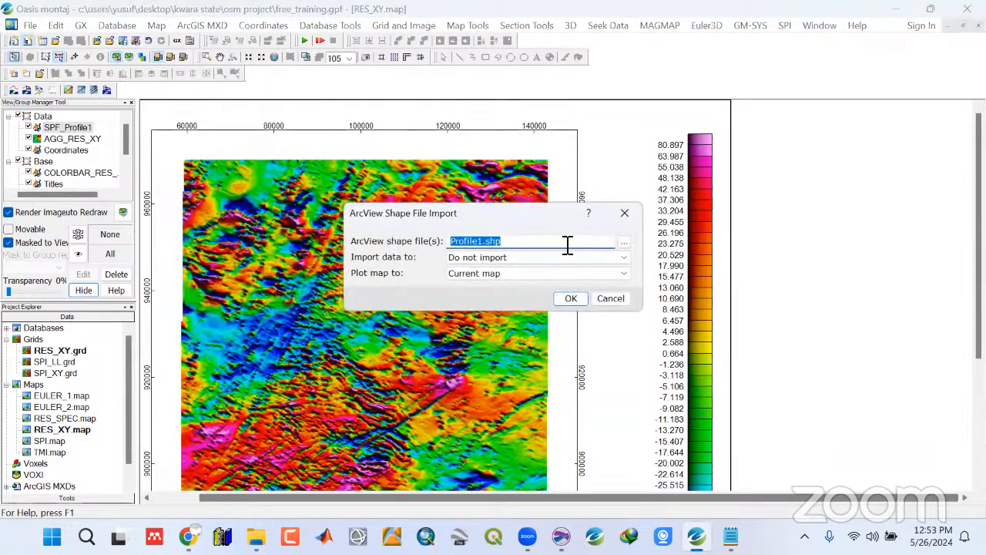
{"action": "left_click", "coordinate": [624, 242]}
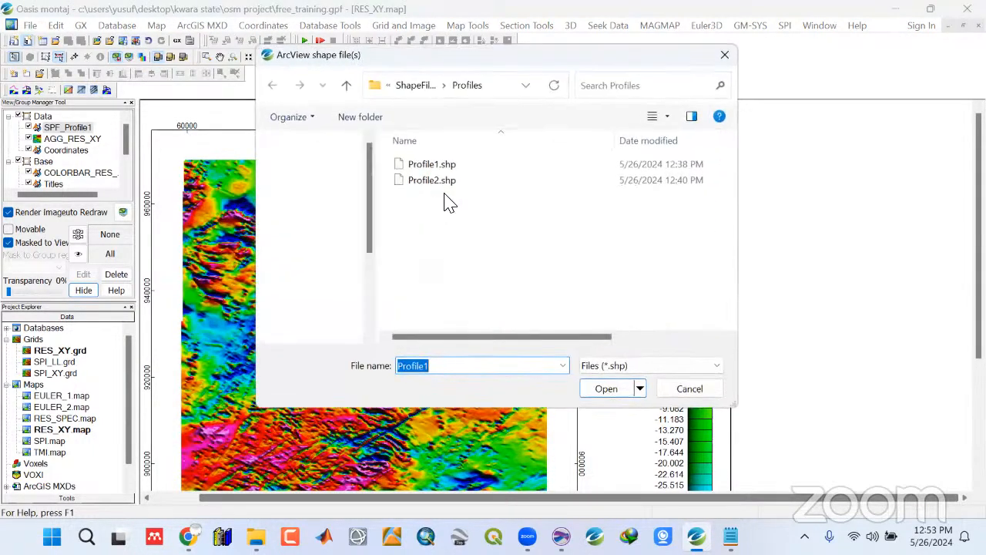
{"action": "left_click", "coordinate": [435, 179]}
{"action": "left_click", "coordinate": [605, 389]}
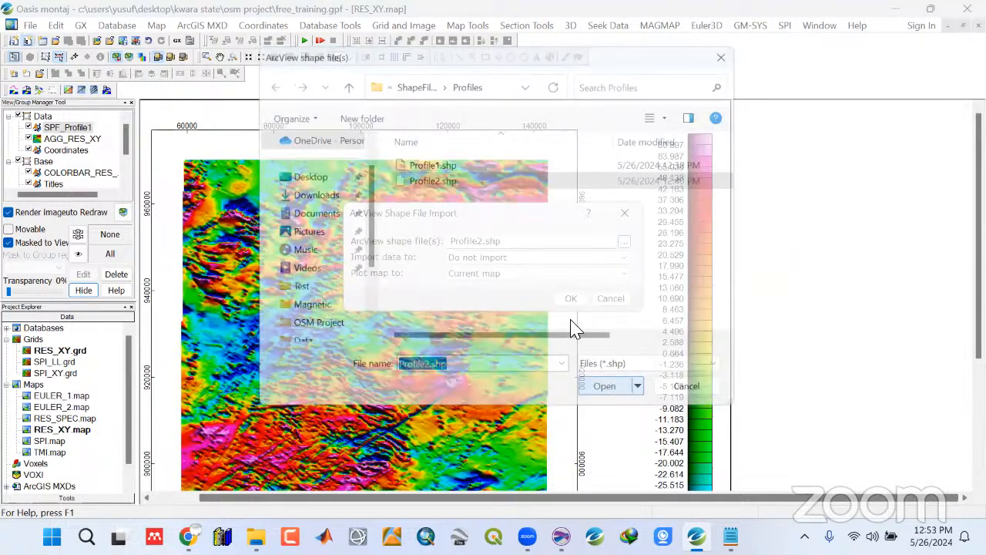
{"action": "left_click", "coordinate": [571, 300]}
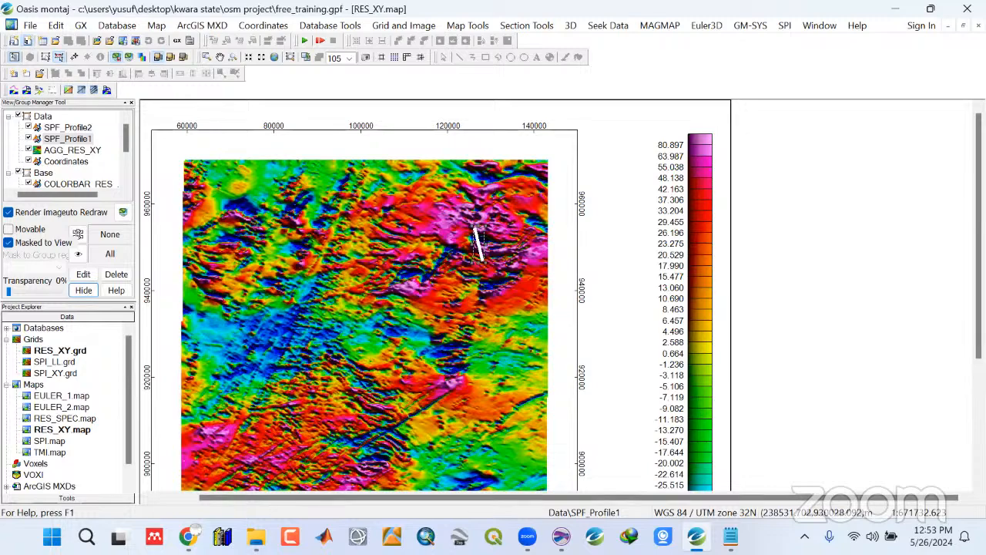
Put the SPF_Profile2 group into edit mode and select all items in it
{"action": "scroll", "coordinate": [496, 418], "scroll_direction": "down", "scroll_amount": 1}
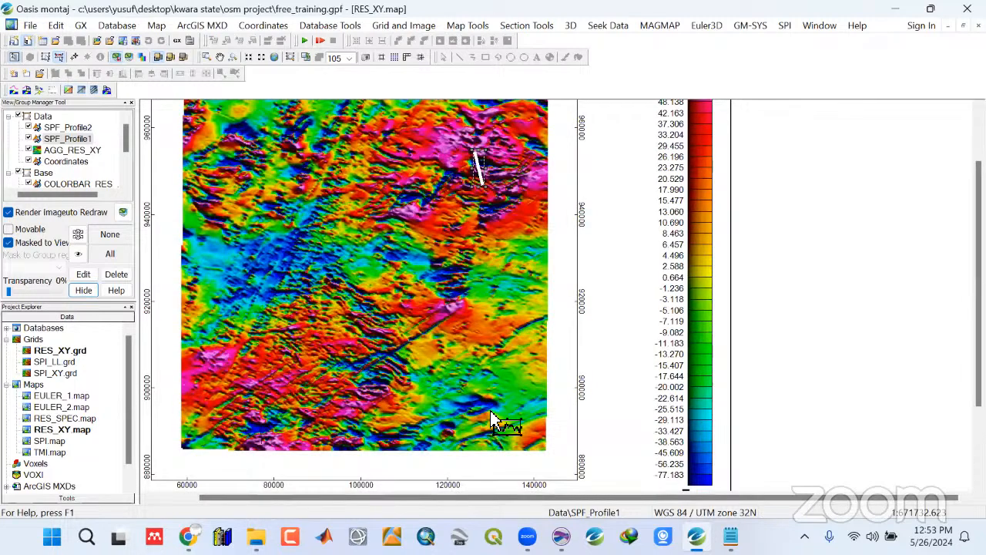
{"action": "left_click", "coordinate": [68, 128]}
{"action": "left_click", "coordinate": [68, 128]}
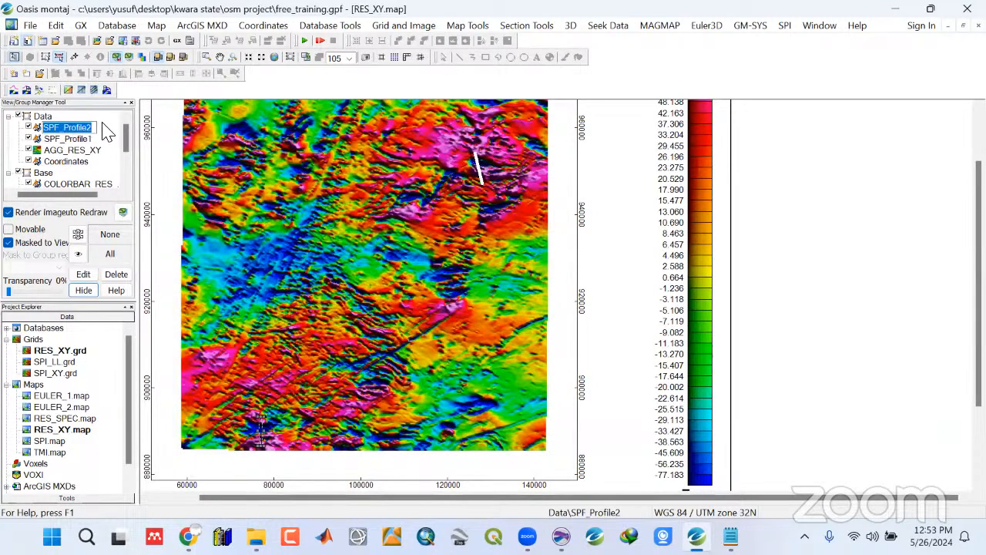
{"action": "left_click", "coordinate": [99, 125]}
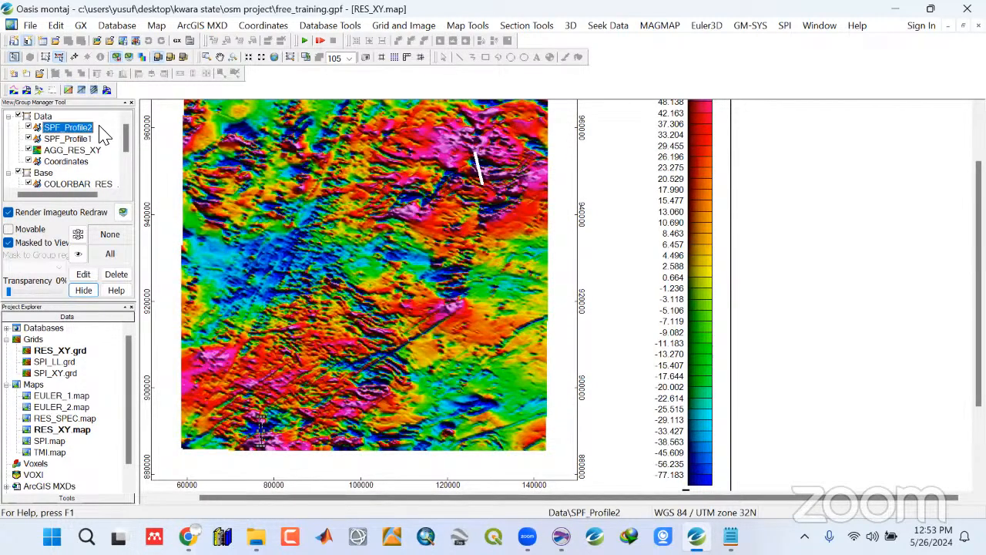
{"action": "right_click", "coordinate": [261, 423]}
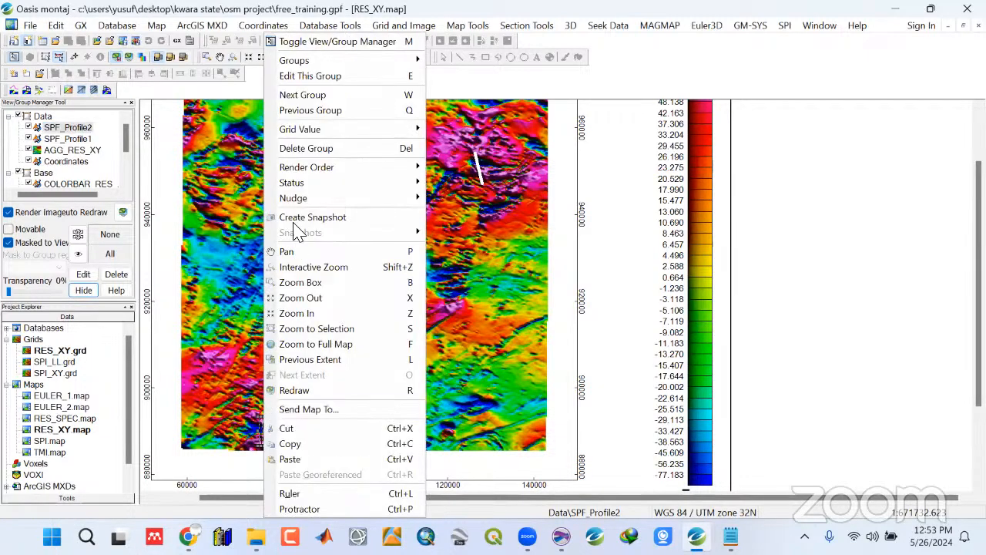
{"action": "left_click", "coordinate": [296, 77]}
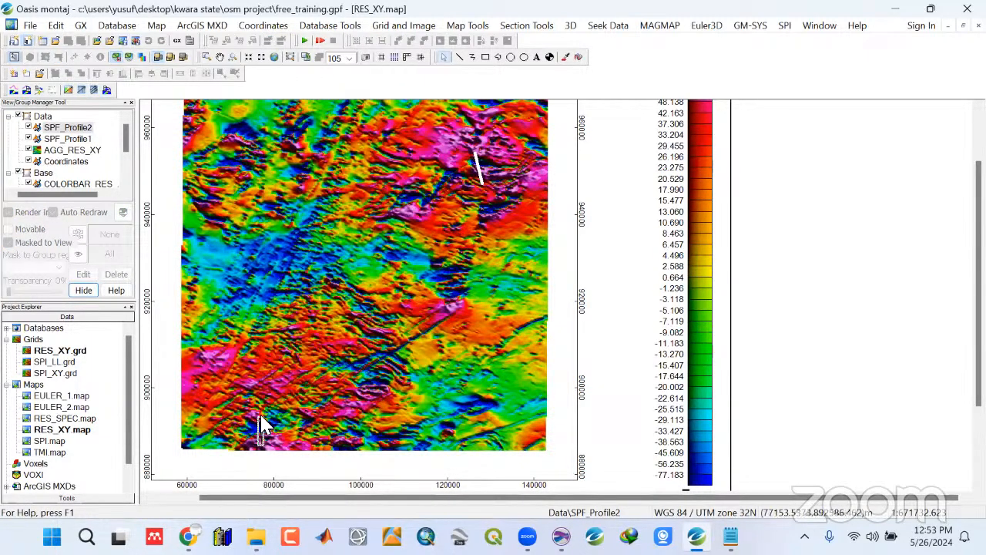
{"action": "right_click", "coordinate": [261, 423]}
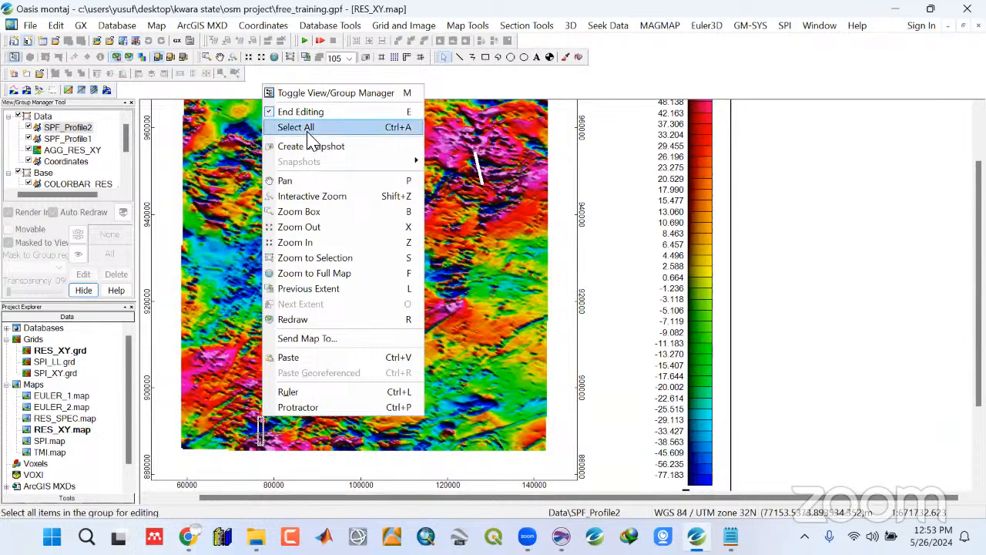
{"action": "left_click", "coordinate": [312, 128]}
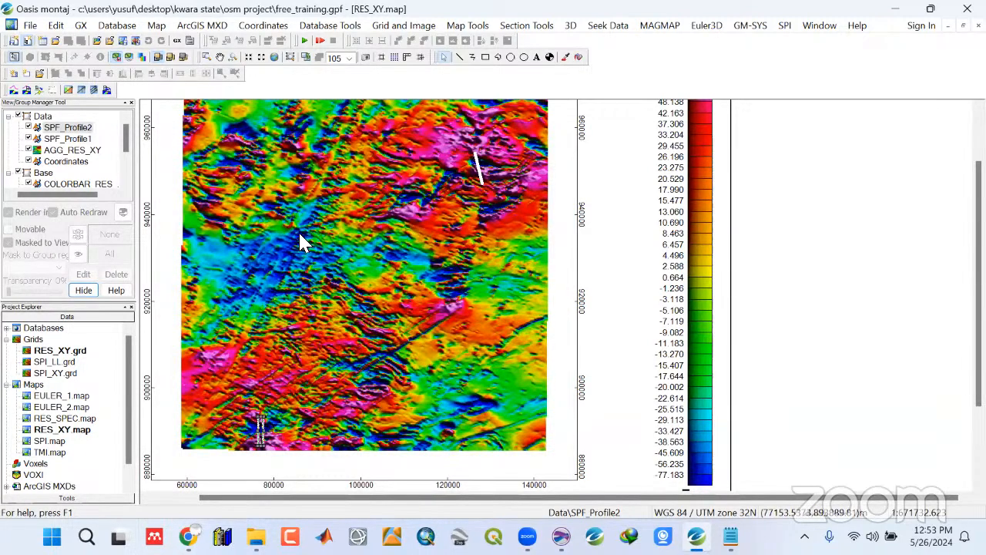
Give the selected Profile2 line a white draw colour and a thickness of 1 mm, and finish editing the group
{"action": "right_click", "coordinate": [263, 242]}
{"action": "left_click", "coordinate": [309, 114]}
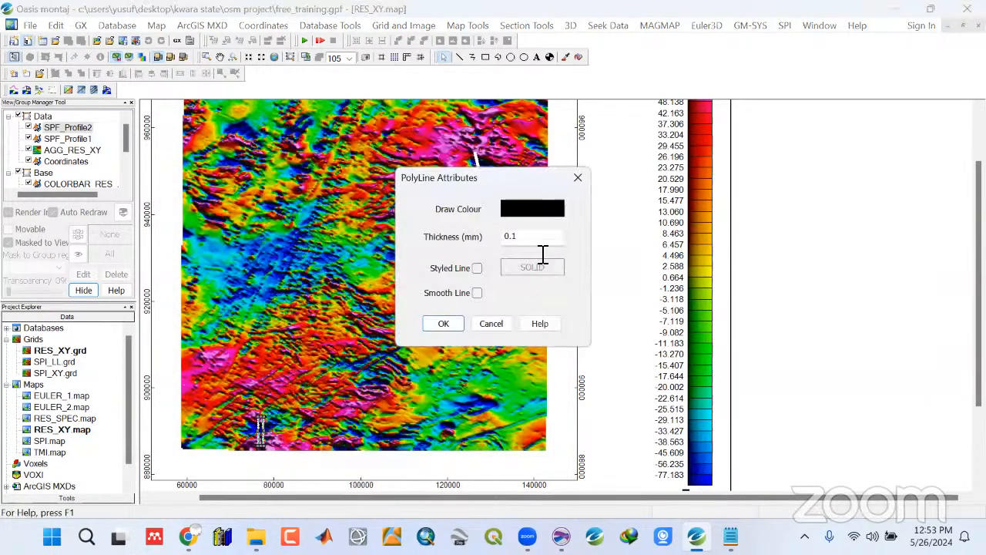
{"action": "left_click", "coordinate": [521, 211]}
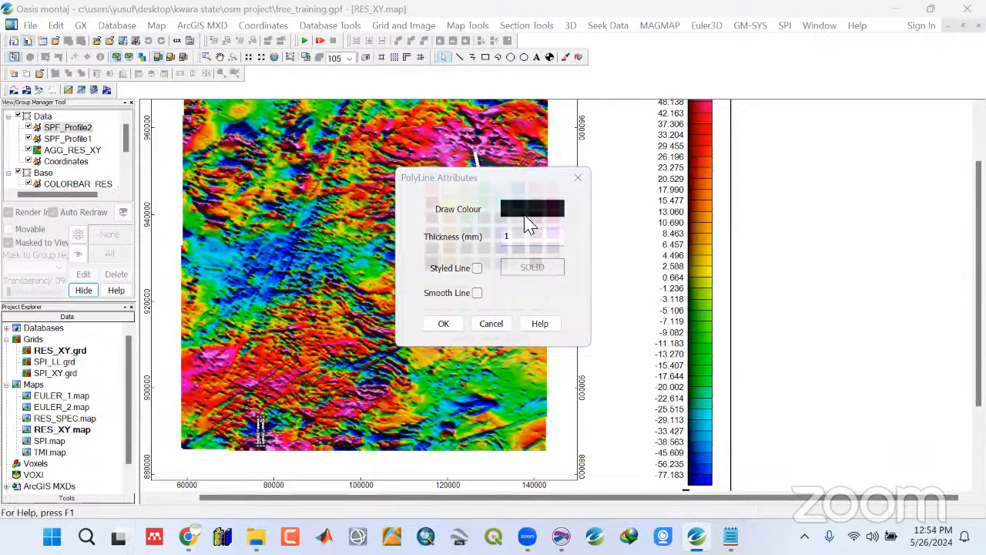
{"action": "left_click", "coordinate": [563, 264]}
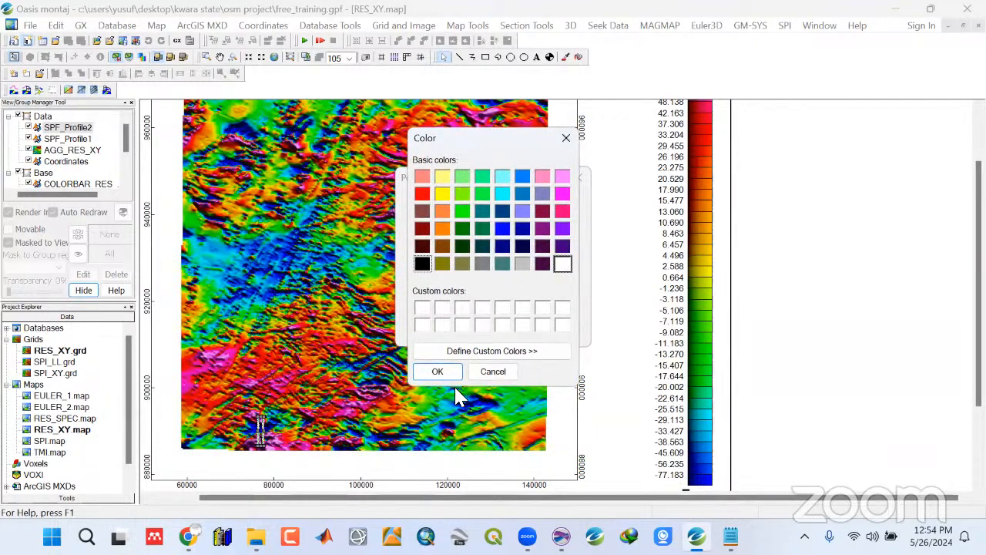
{"action": "left_click", "coordinate": [438, 371]}
{"action": "left_click", "coordinate": [444, 324]}
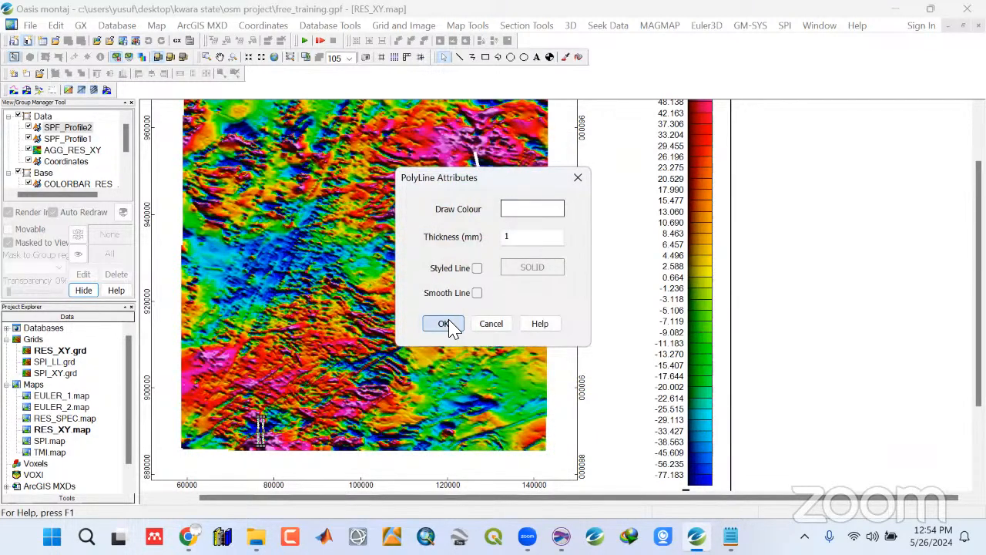
{"action": "left_click", "coordinate": [465, 358]}
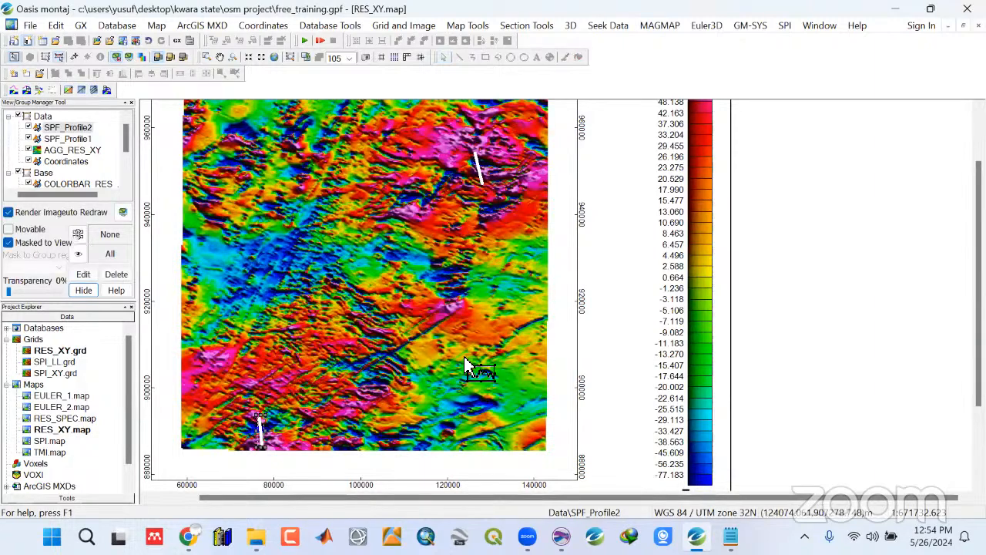
Save the current project with both profile lines on the RES_XY map
{"action": "scroll", "coordinate": [640, 499], "scroll_direction": "up", "scroll_amount": 3}
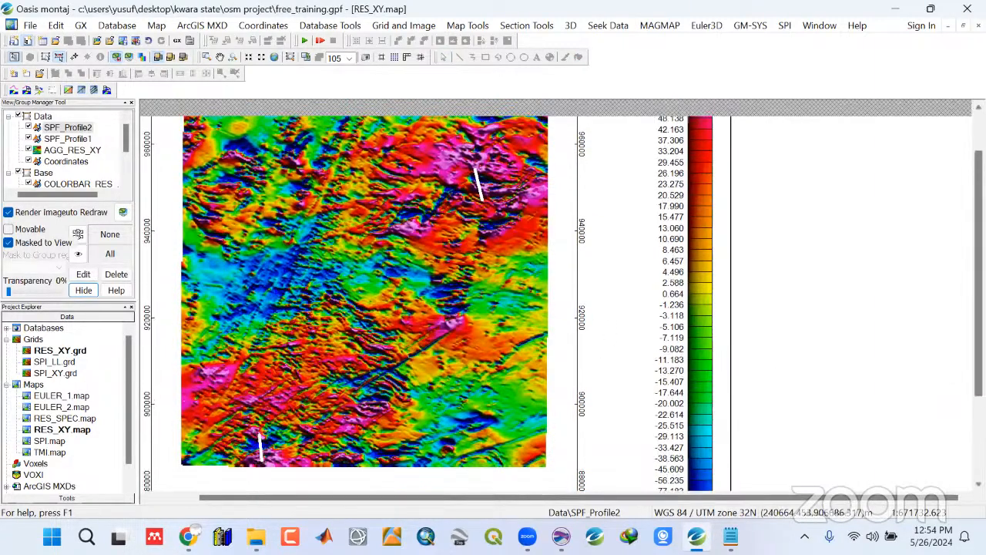
{"action": "left_click_drag", "start_coordinate": [637, 494], "coordinate": [580, 492]}
{"action": "left_click", "coordinate": [73, 56]}
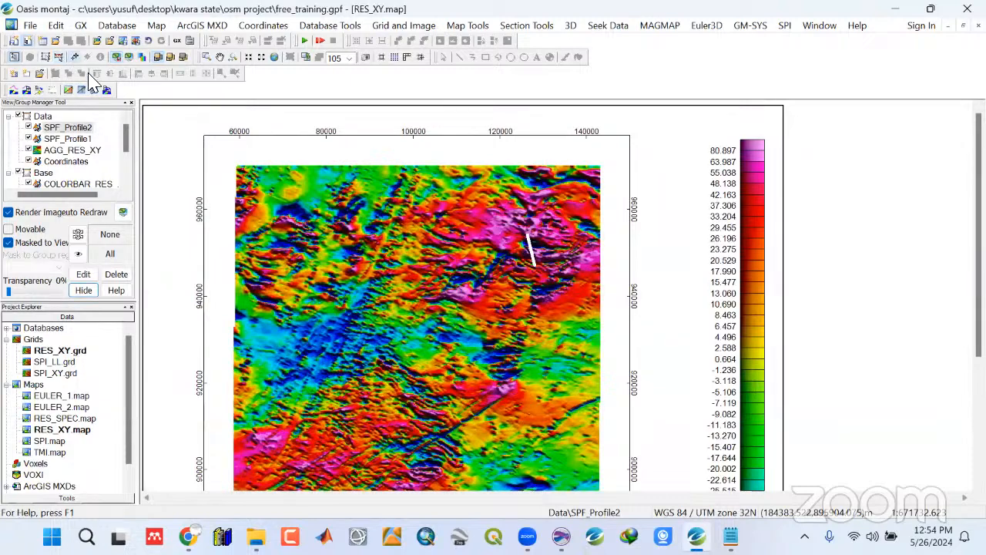
{"action": "left_click", "coordinate": [28, 25]}
{"action": "mouse_move", "coordinate": [42, 42]}
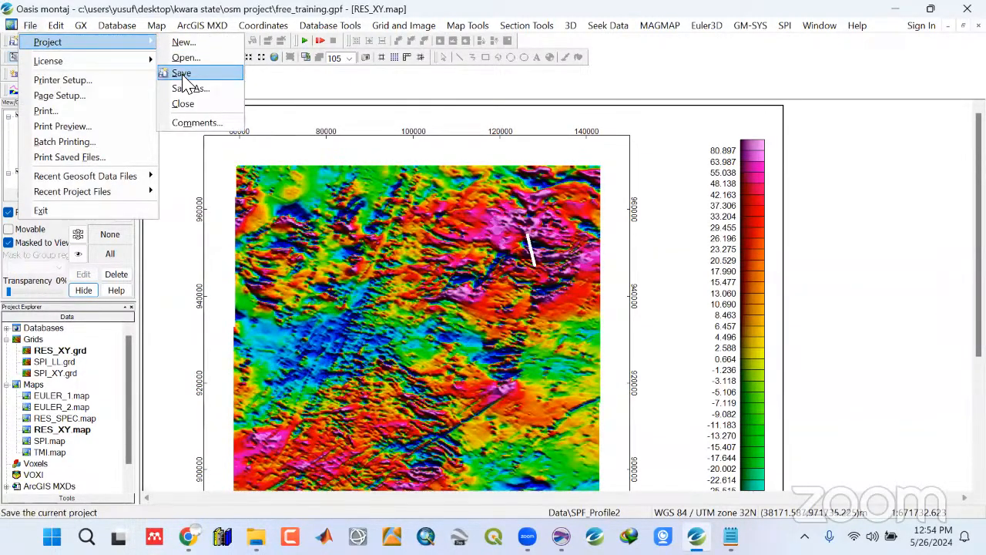
{"action": "left_click", "coordinate": [181, 73]}
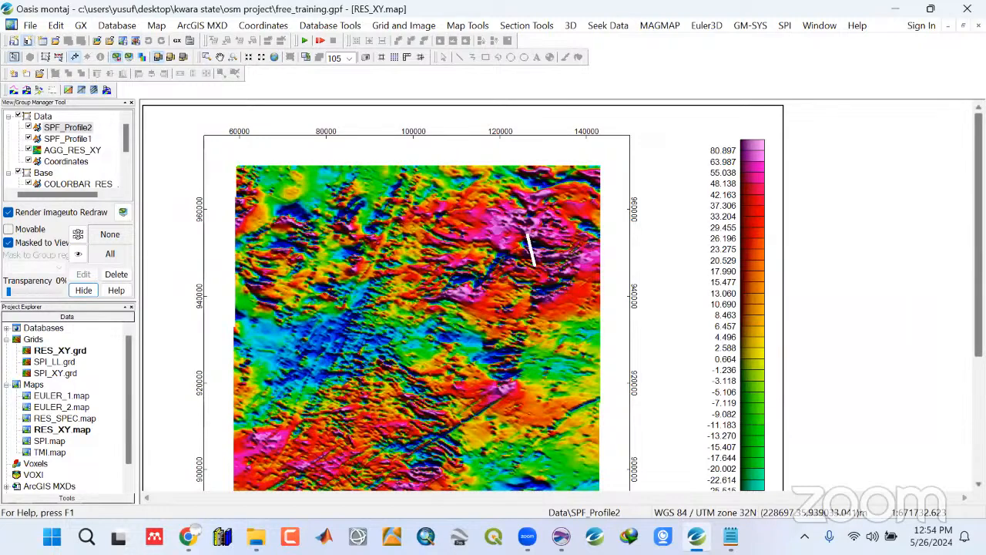
Switch the SPF_Profile2 and SPF_Profile1 groups off and back on to check each line on the map
{"action": "scroll", "coordinate": [309, 475], "scroll_direction": "down", "scroll_amount": 2}
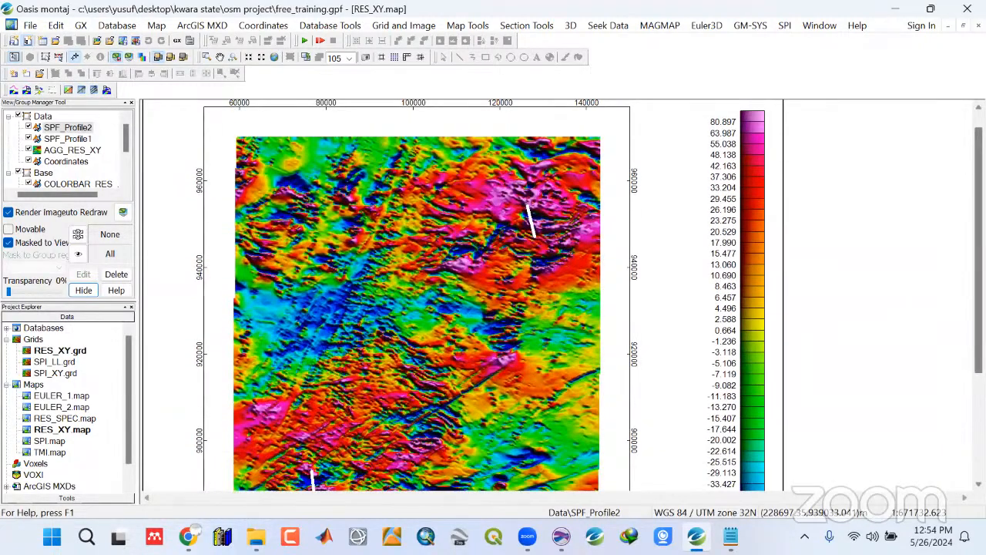
{"action": "scroll", "coordinate": [927, 344], "scroll_direction": "down", "scroll_amount": 3}
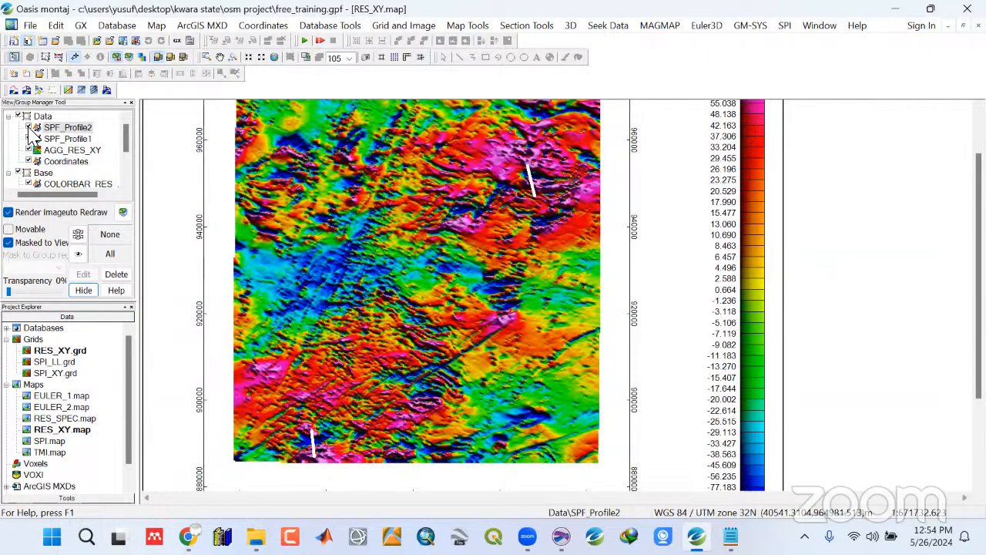
{"action": "left_click", "coordinate": [28, 128]}
{"action": "left_click", "coordinate": [29, 128]}
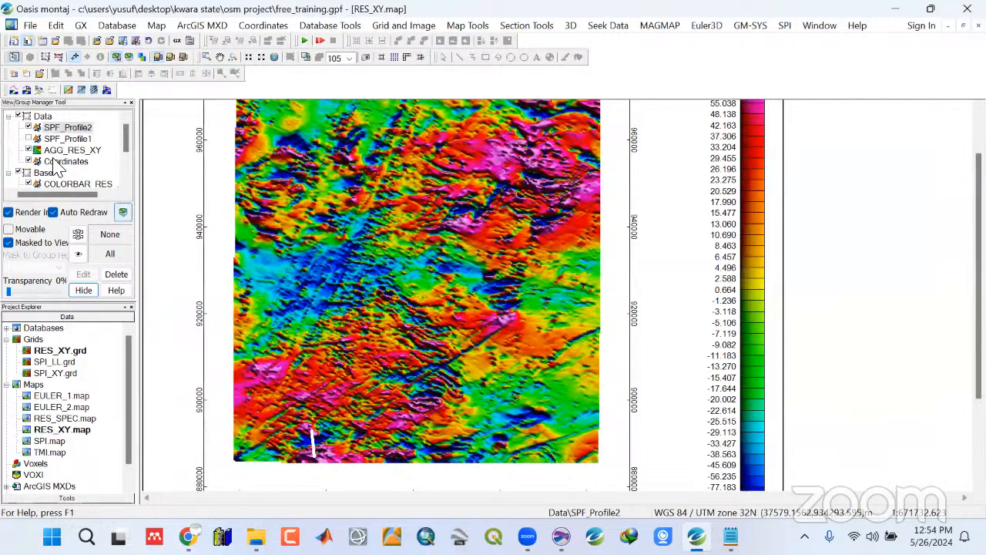
{"action": "left_click", "coordinate": [29, 140]}
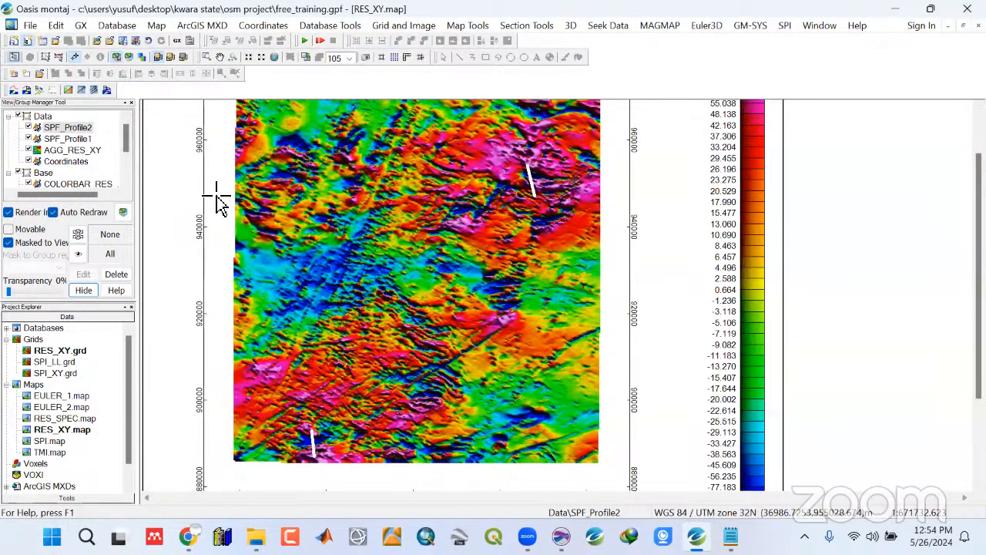
{"action": "left_click", "coordinate": [30, 26]}
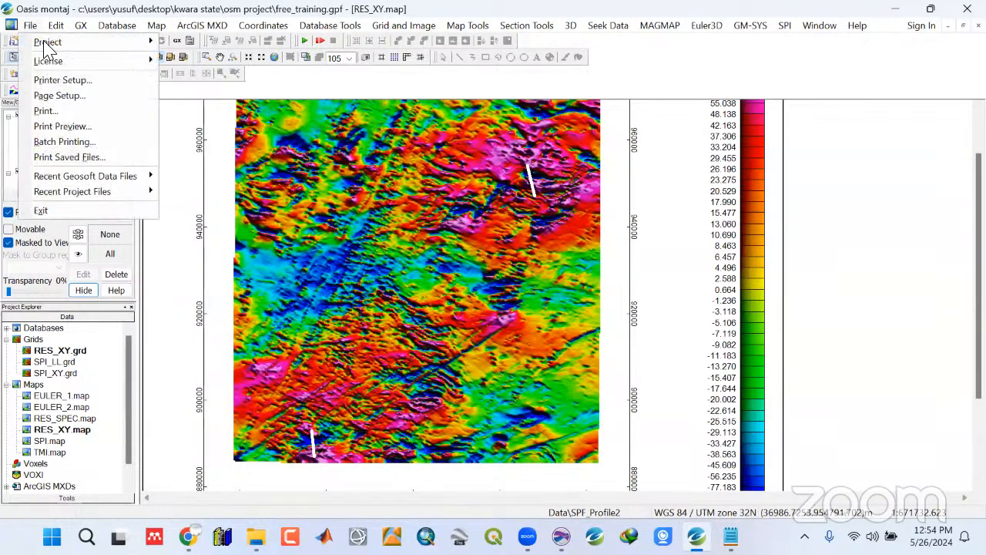
{"action": "left_click", "coordinate": [207, 82]}
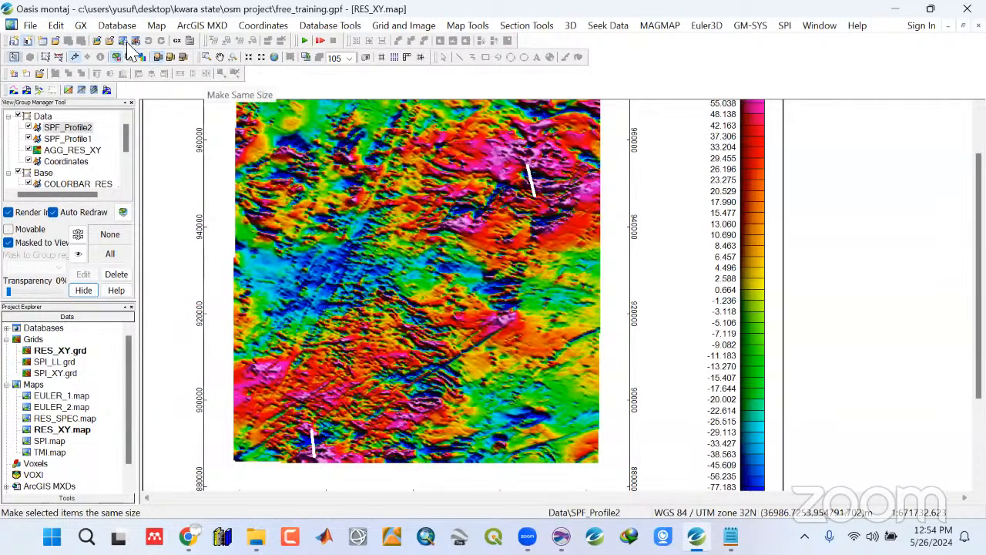
{"action": "left_click", "coordinate": [82, 26]}
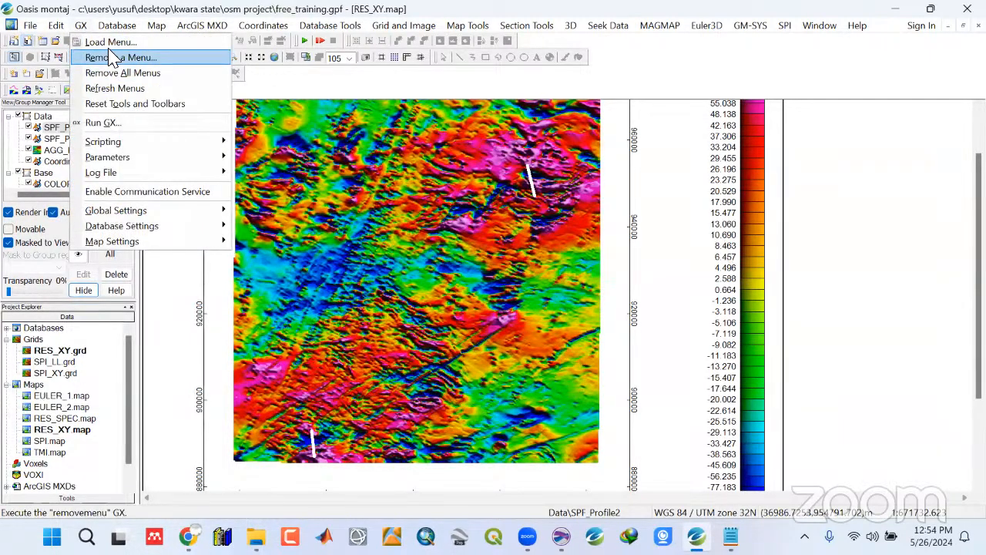
{"action": "left_click", "coordinate": [104, 43]}
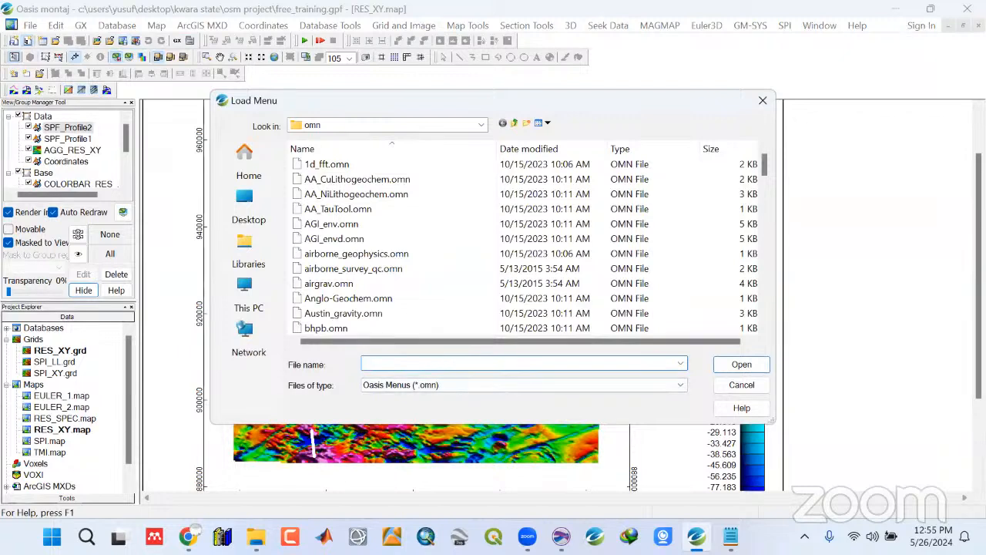
{"action": "type", "text": "GM"}
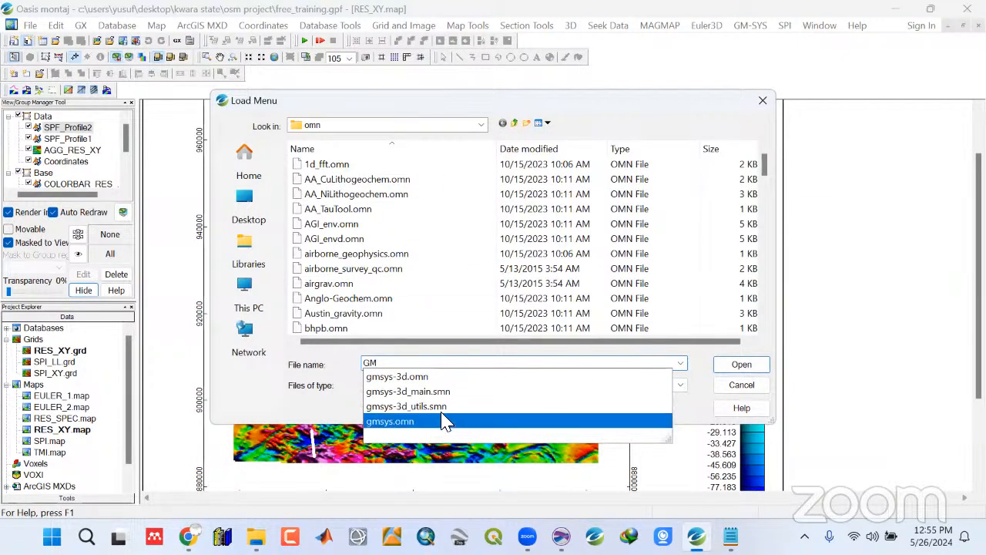
{"action": "left_click", "coordinate": [319, 399]}
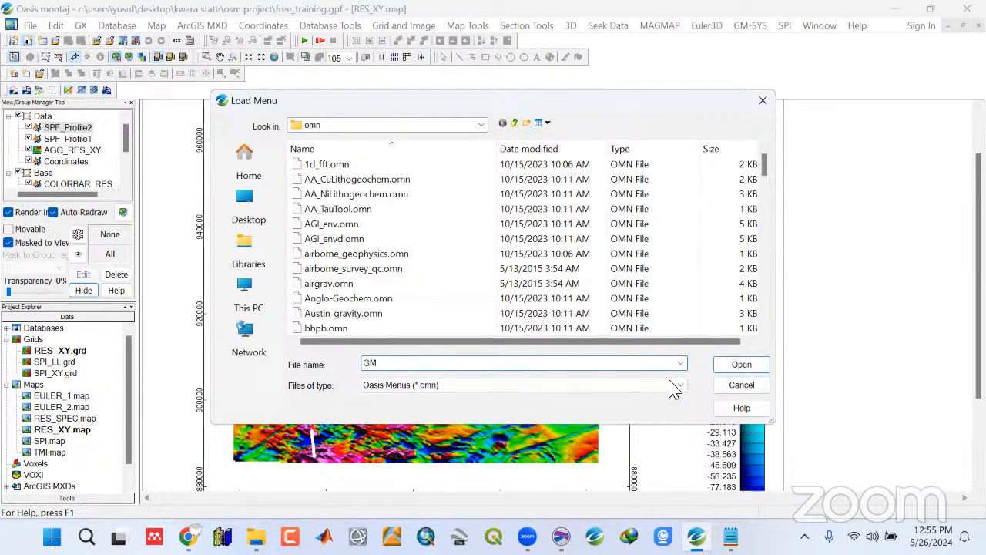
{"action": "left_click", "coordinate": [763, 101]}
Open the setup for a new GM-SYS model from a map profile, read its GMSPROF GX help topic, and close both
{"action": "left_click", "coordinate": [751, 28]}
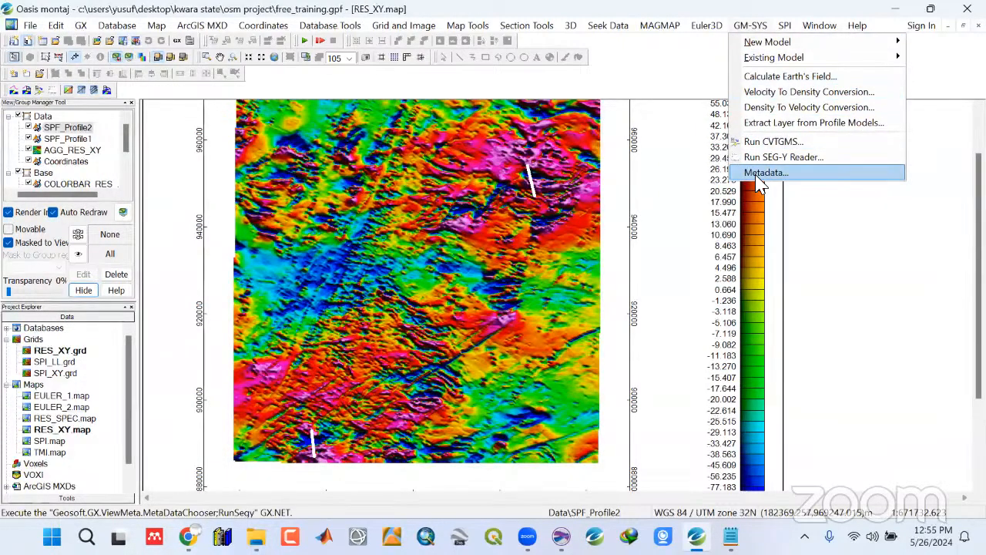
{"action": "mouse_move", "coordinate": [751, 44]}
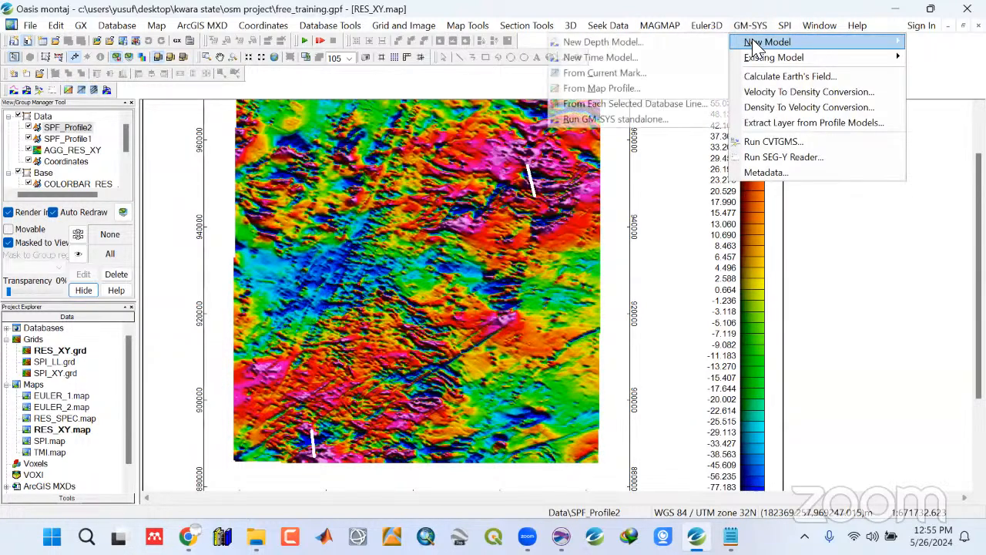
{"action": "left_click", "coordinate": [620, 93]}
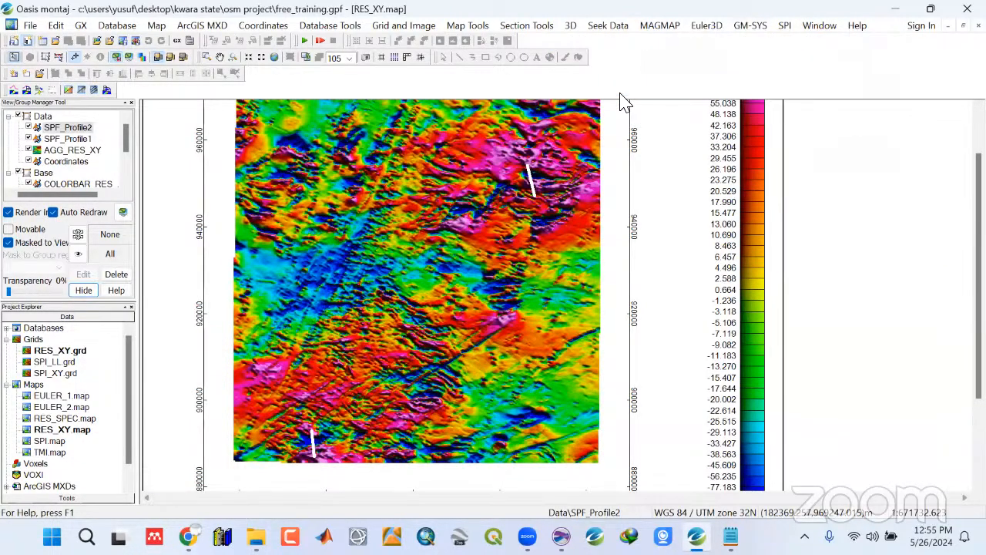
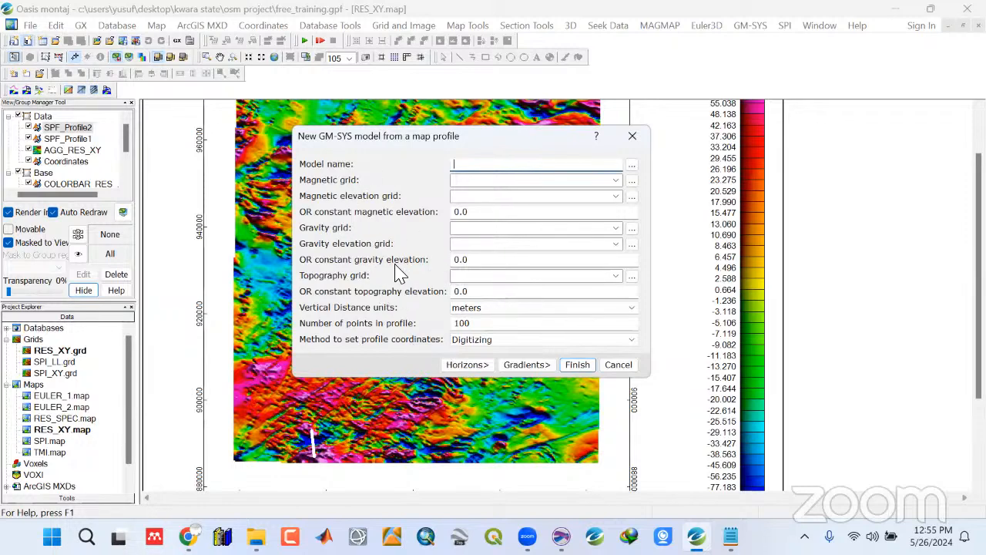
{"action": "left_click", "coordinate": [595, 137]}
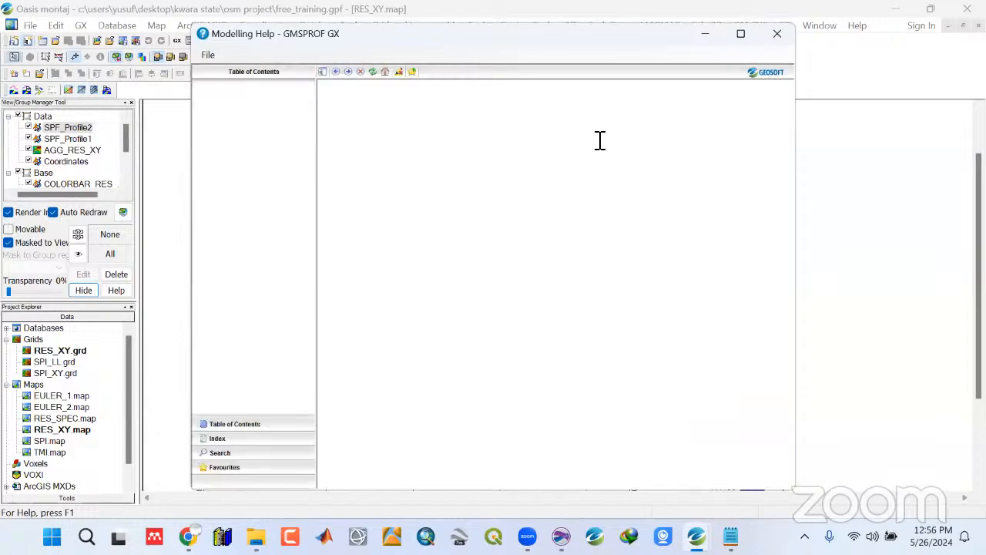
{"action": "scroll", "coordinate": [433, 316], "scroll_direction": "down", "scroll_amount": 10}
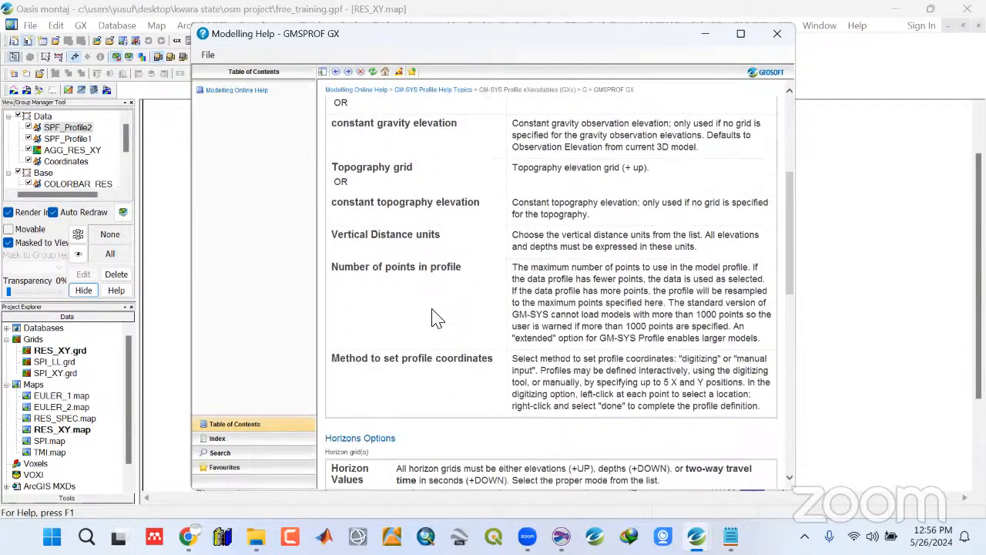
{"action": "scroll", "coordinate": [433, 316], "scroll_direction": "down", "scroll_amount": 3}
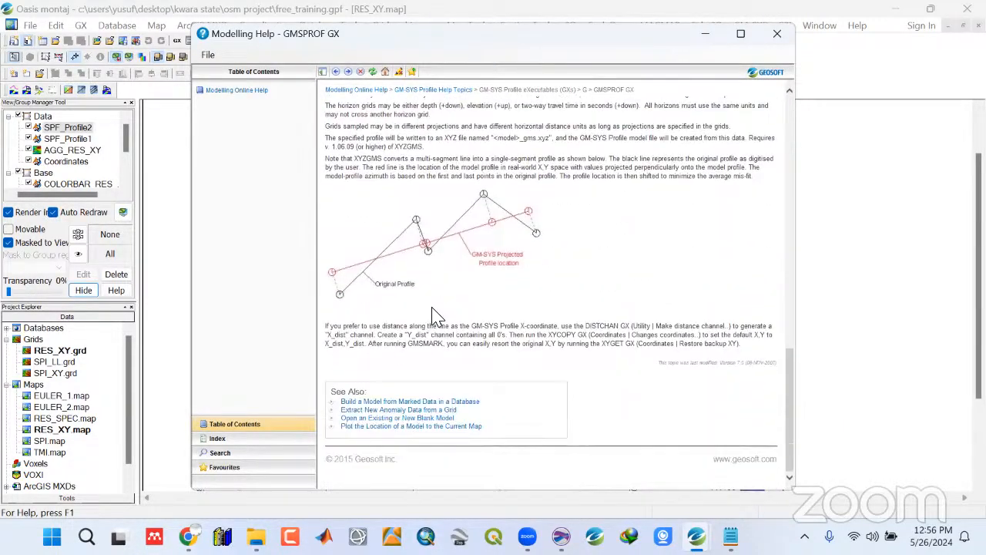
{"action": "scroll", "coordinate": [434, 316], "scroll_direction": "up", "scroll_amount": 13}
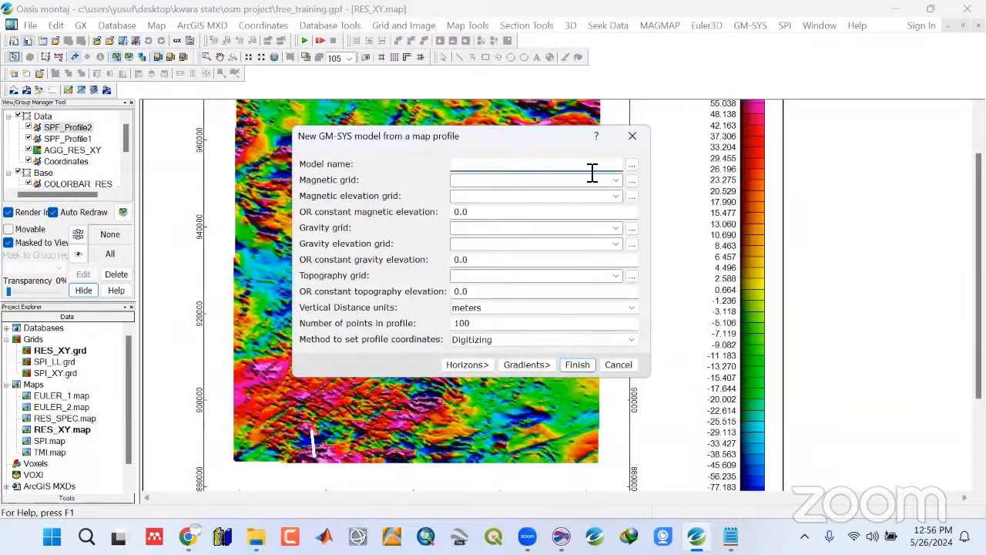
{"action": "left_click", "coordinate": [632, 139]}
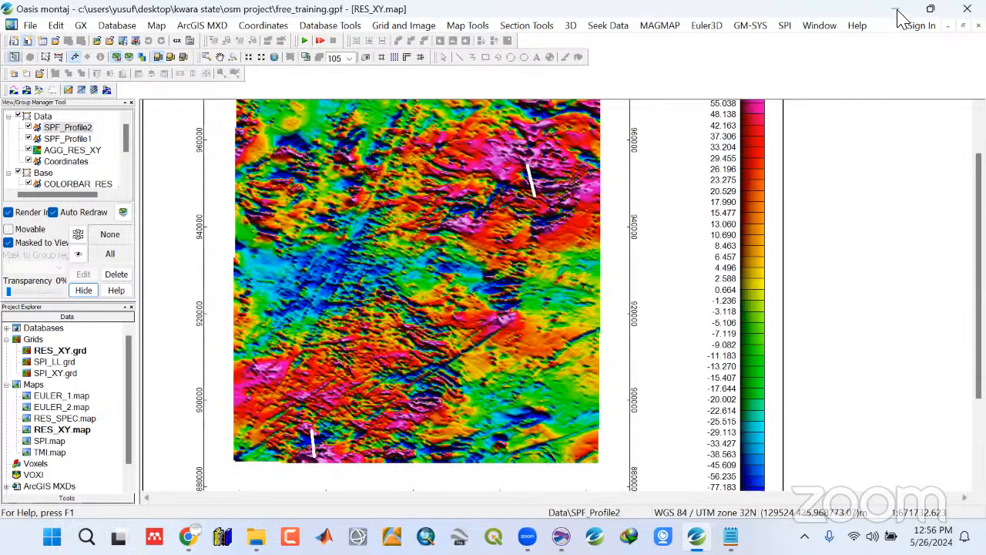
Open the SPI_XY.grd grid and select its AGG_SPI_XY group for map editing
{"action": "left_click", "coordinate": [56, 376]}
{"action": "double_click", "coordinate": [55, 374]}
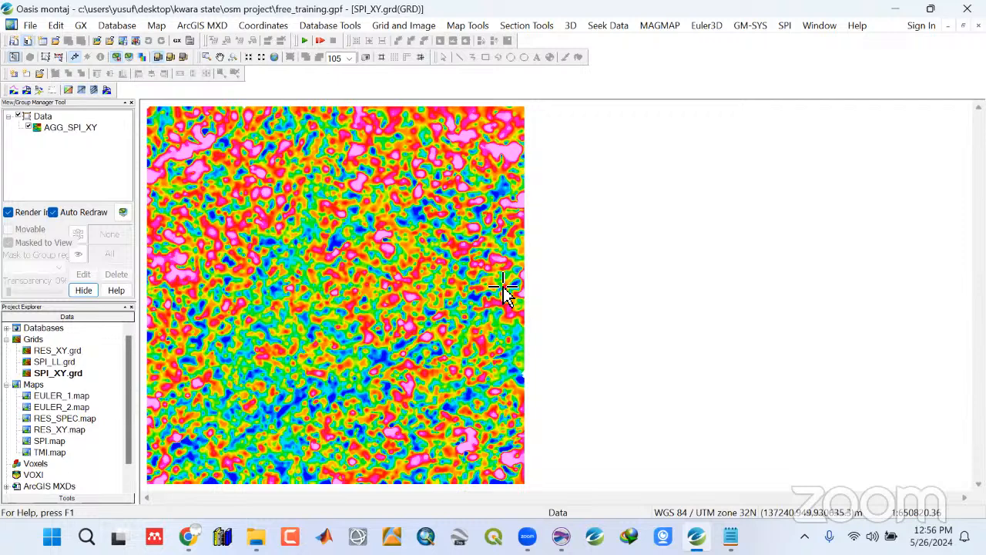
{"action": "left_click", "coordinate": [59, 58]}
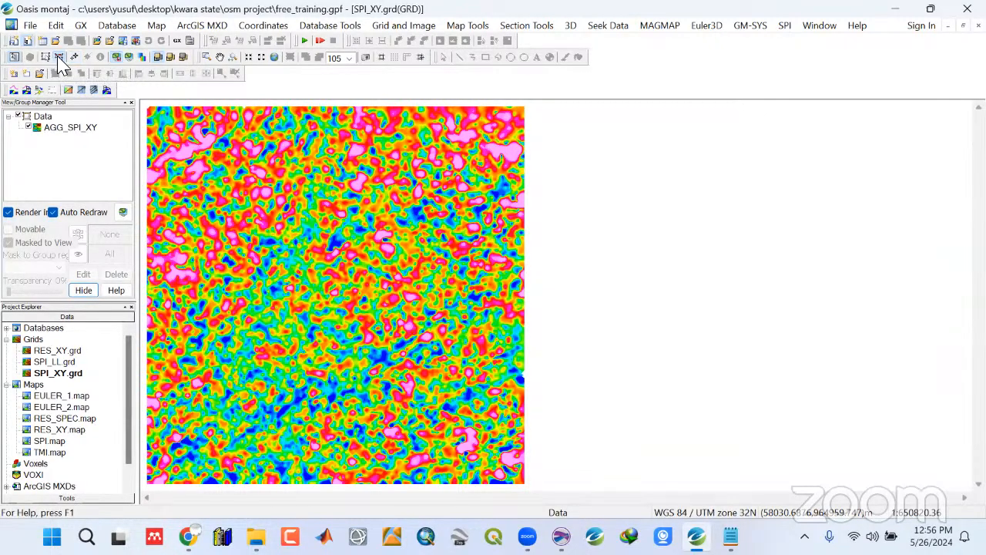
{"action": "left_click", "coordinate": [228, 174]}
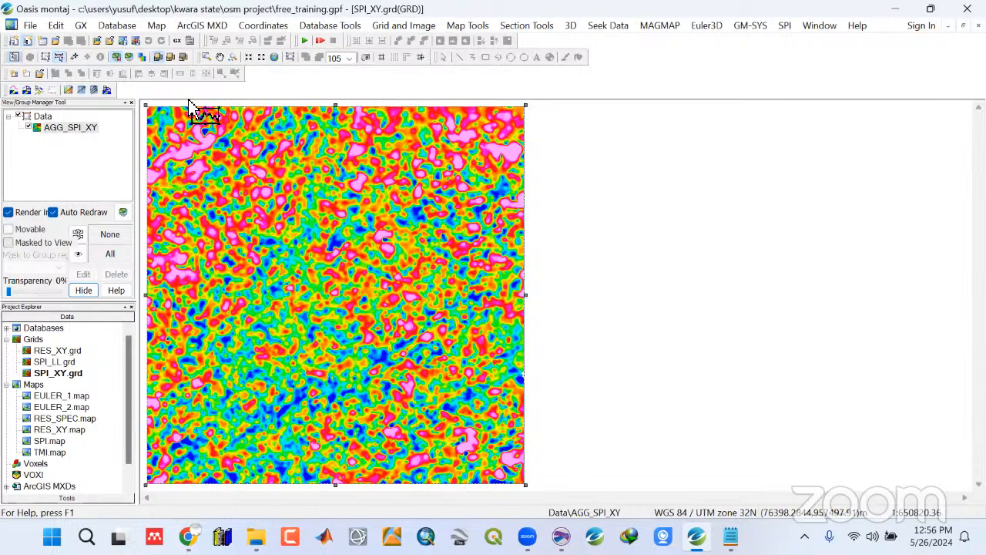
Import the Profile1.shp ArcView shape file onto the current map, with its data set to Do not import
{"action": "left_click", "coordinate": [158, 26]}
{"action": "mouse_move", "coordinate": [208, 215]}
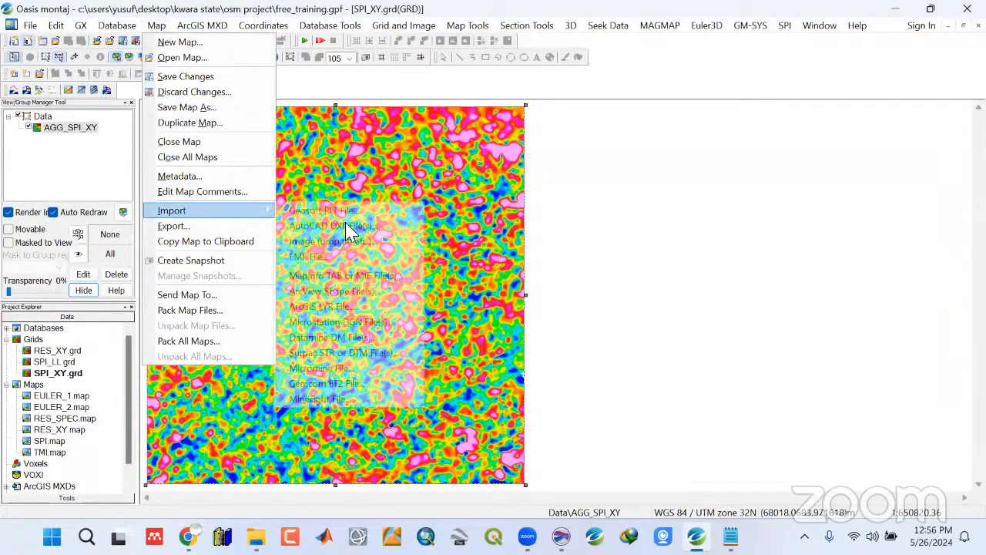
{"action": "left_click", "coordinate": [339, 291]}
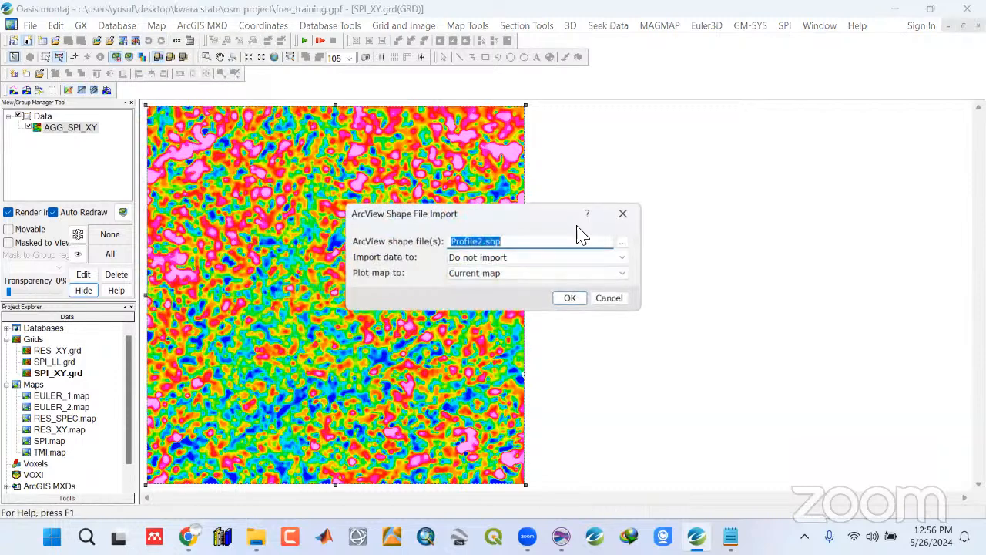
{"action": "left_click", "coordinate": [624, 243]}
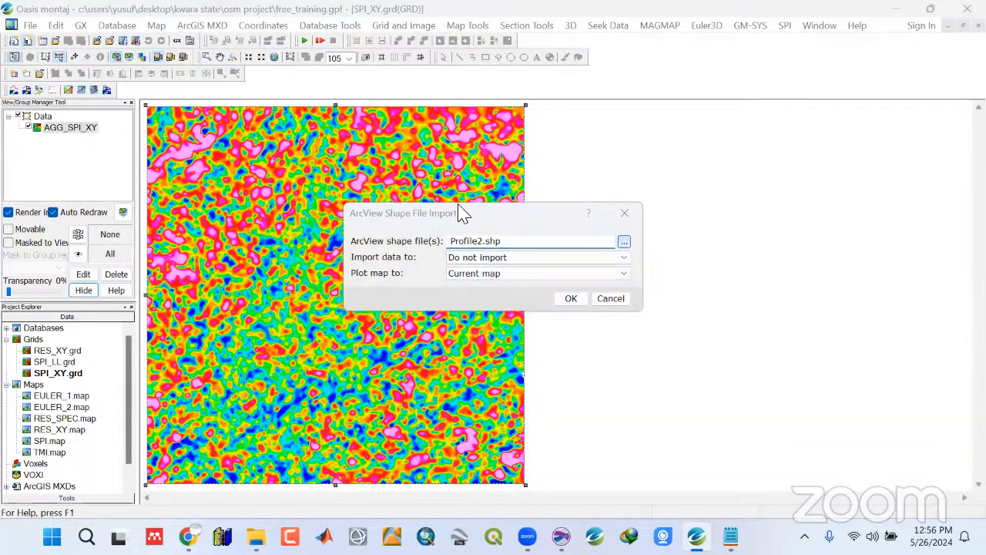
{"action": "left_click", "coordinate": [441, 164]}
{"action": "left_click", "coordinate": [605, 389]}
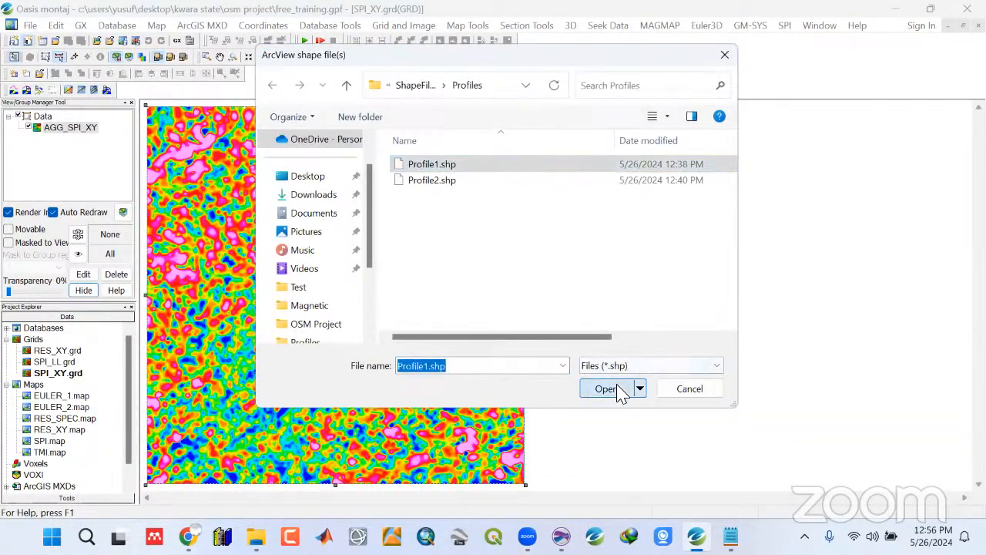
{"action": "left_click", "coordinate": [570, 299]}
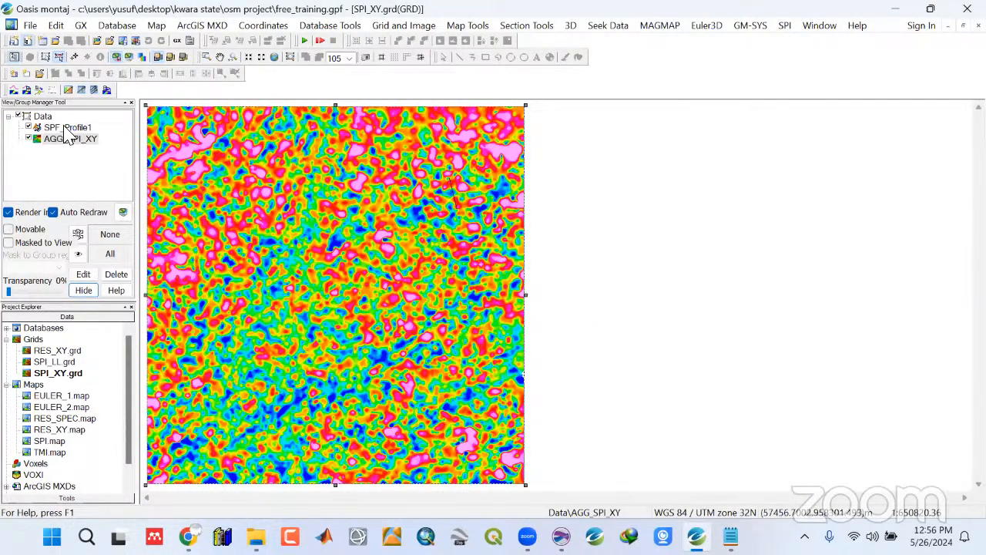
Edit the SPF_Profile1 group and set the thickness of its line to 1 mm
{"action": "left_click", "coordinate": [66, 129]}
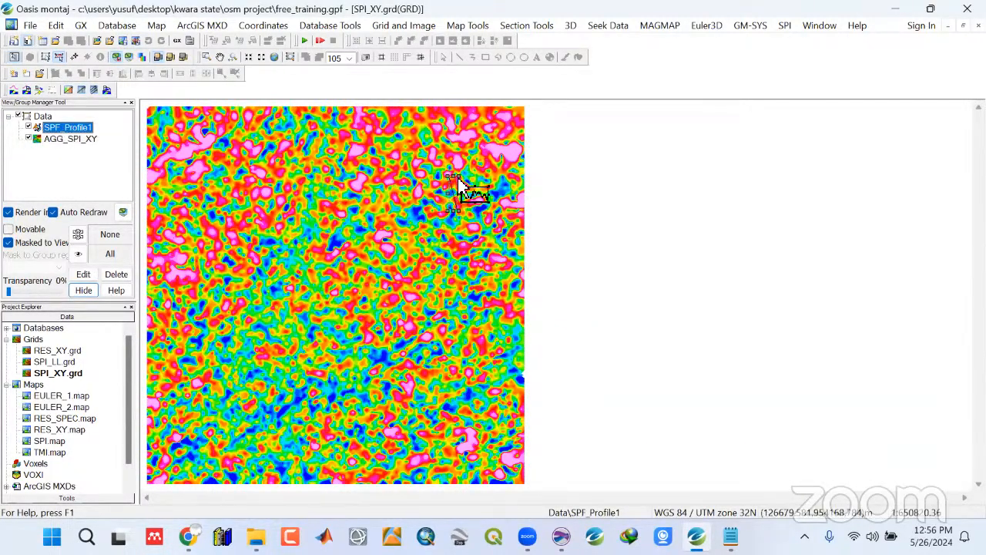
{"action": "right_click", "coordinate": [505, 124]}
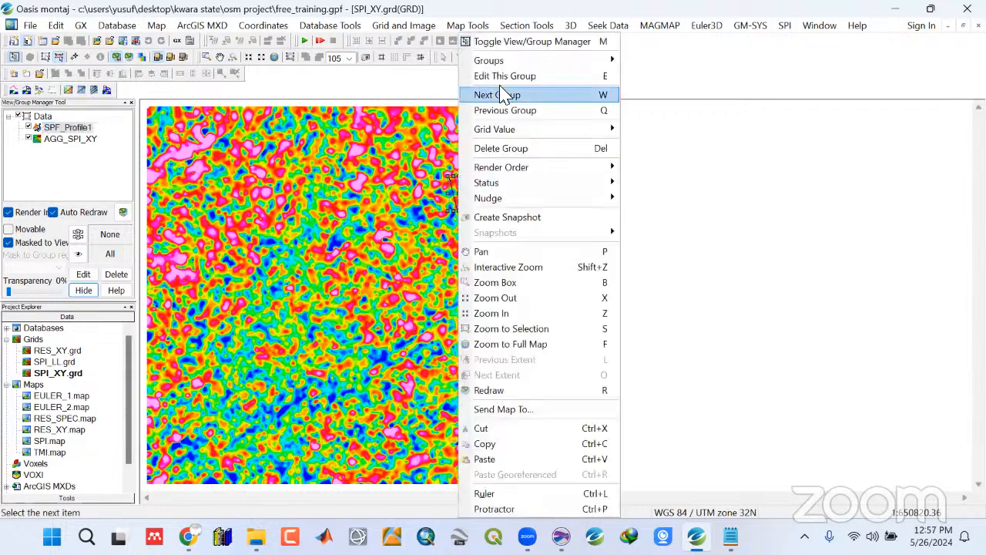
{"action": "left_click", "coordinate": [502, 79]}
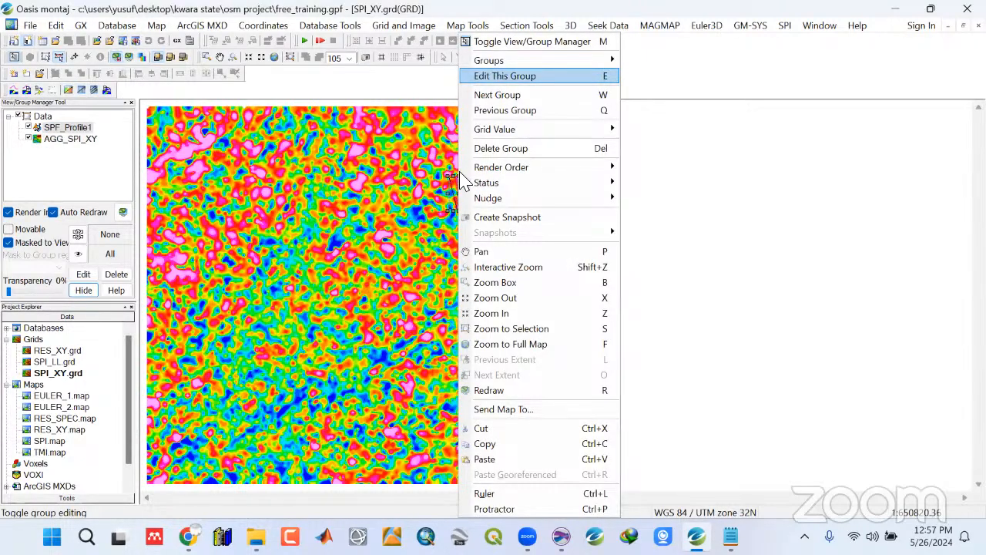
{"action": "right_click", "coordinate": [459, 183]}
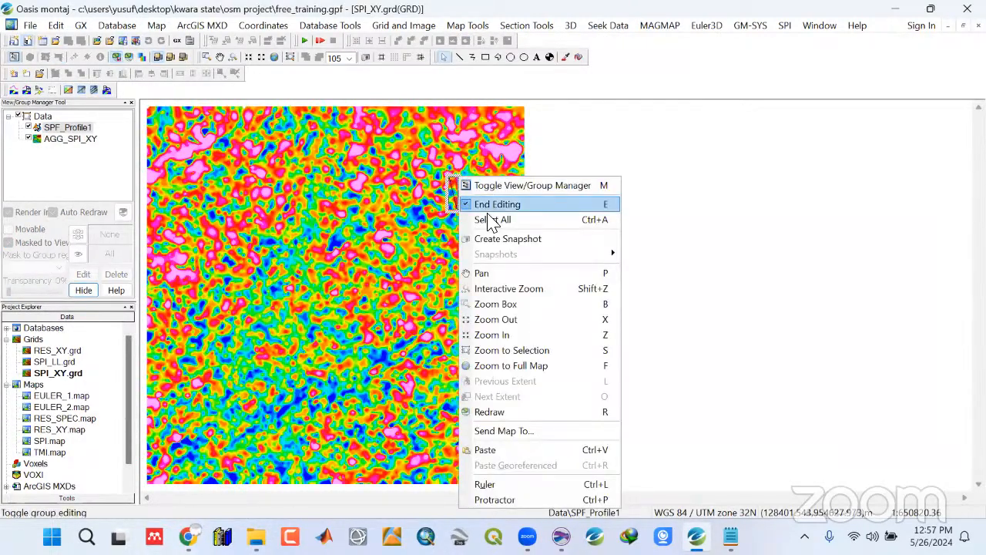
{"action": "left_click", "coordinate": [488, 218]}
{"action": "right_click", "coordinate": [456, 183]}
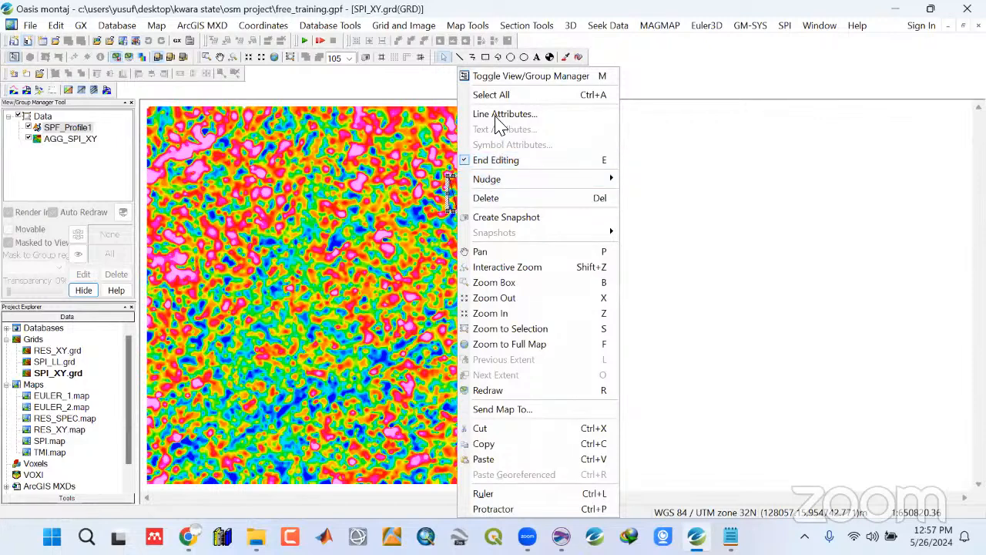
{"action": "left_click_drag", "start_coordinate": [531, 242], "coordinate": [485, 245]}
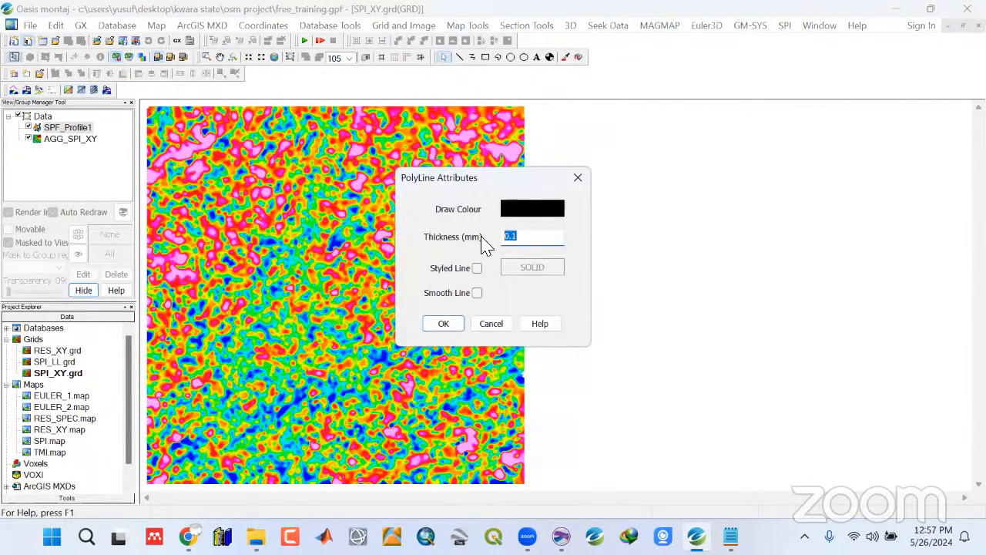
{"action": "type", "text": "1"}
{"action": "left_click", "coordinate": [445, 325]}
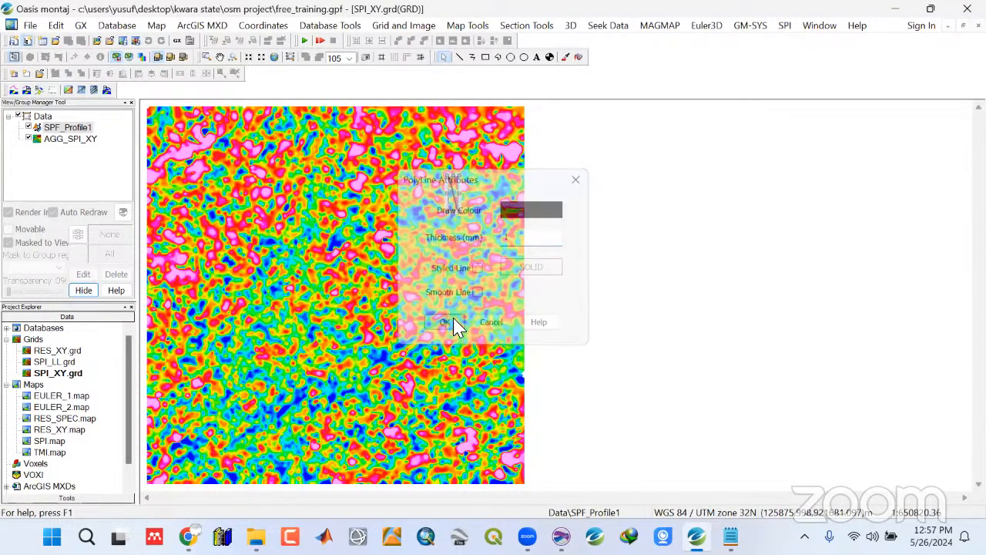
Import the Profile2.shp ArcView shape file onto the current map, with its data set to Do not import
{"action": "left_click", "coordinate": [156, 26]}
{"action": "mouse_move", "coordinate": [220, 210]}
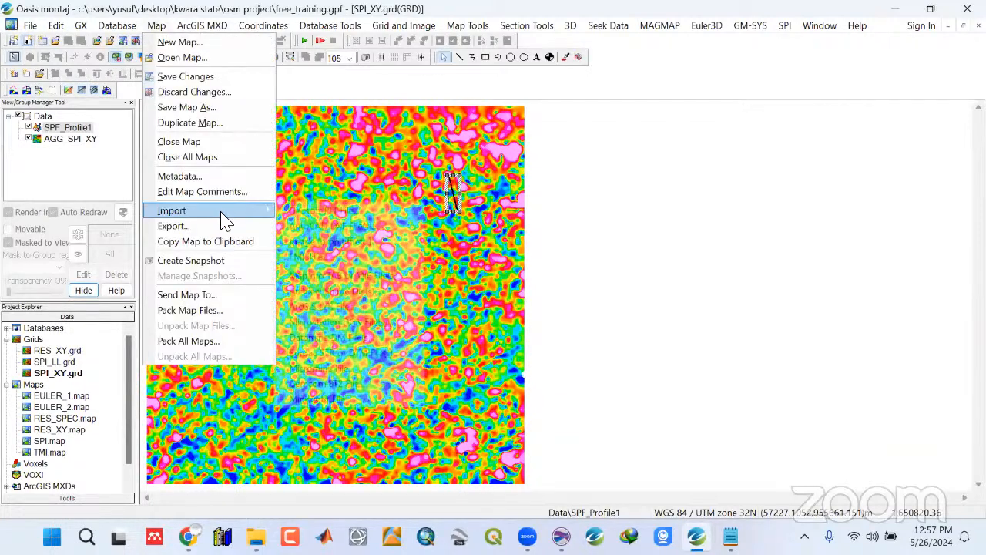
{"action": "left_click", "coordinate": [331, 290]}
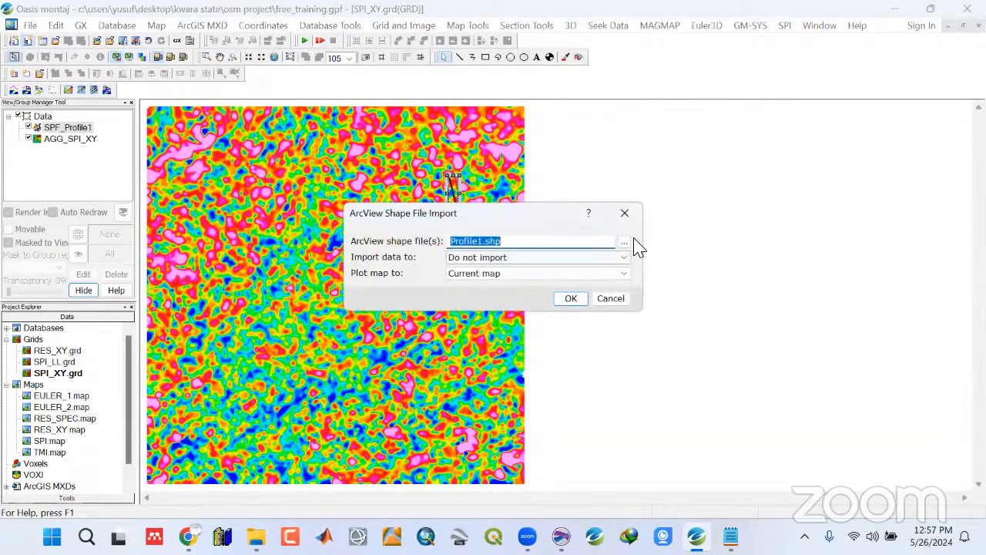
{"action": "left_click", "coordinate": [628, 244]}
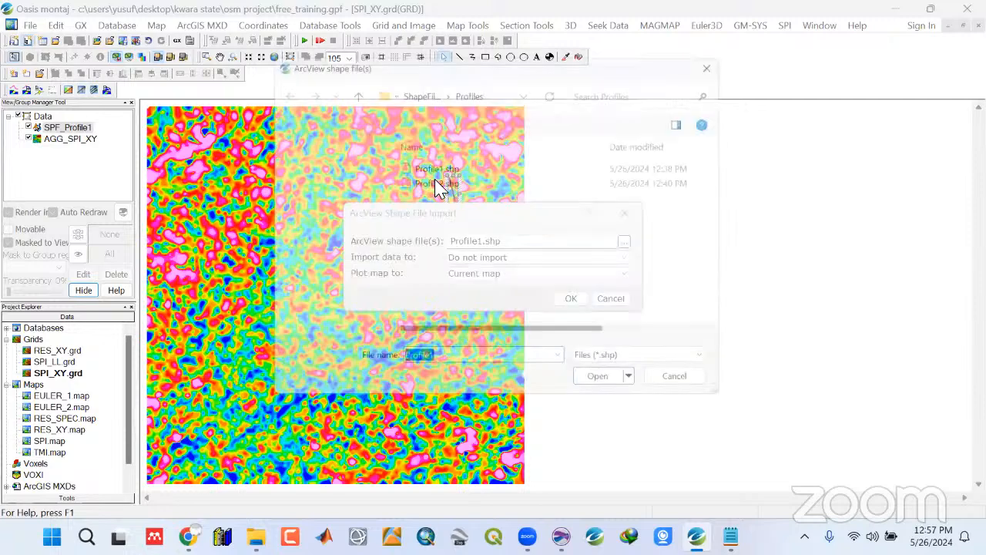
{"action": "left_click", "coordinate": [606, 388]}
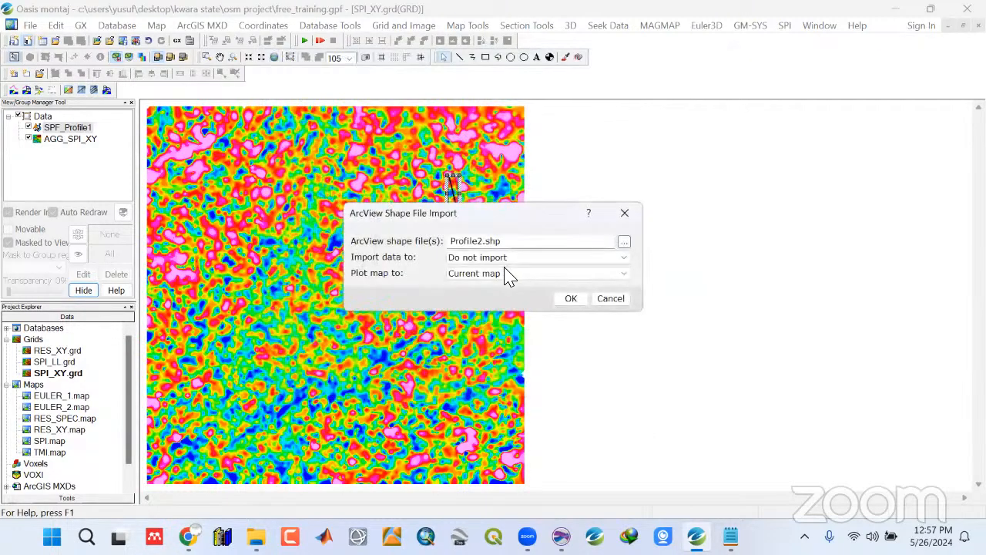
{"action": "left_click", "coordinate": [567, 300]}
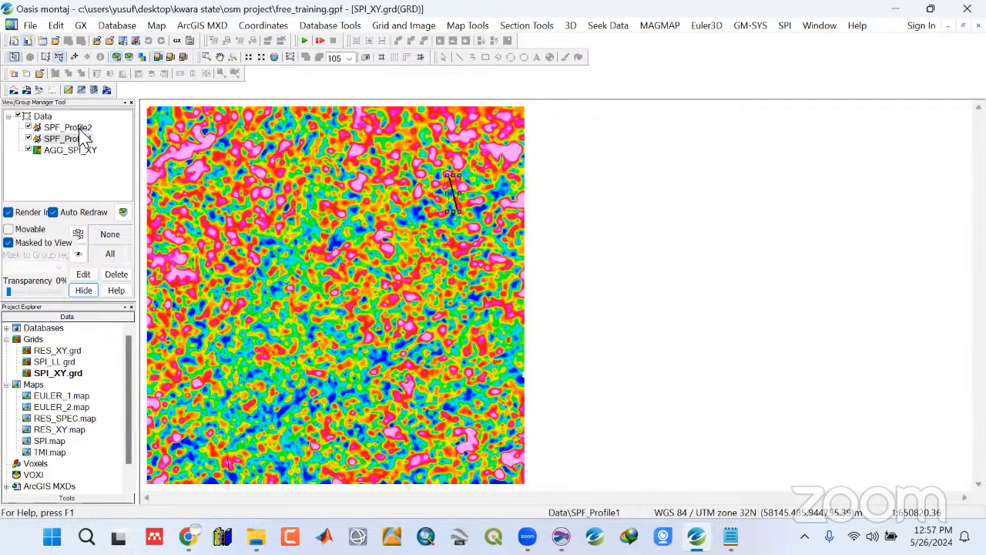
Edit the SPF_Profile2 group, set the thickness of its line to 1 mm, and end the group editing
{"action": "left_click", "coordinate": [80, 130]}
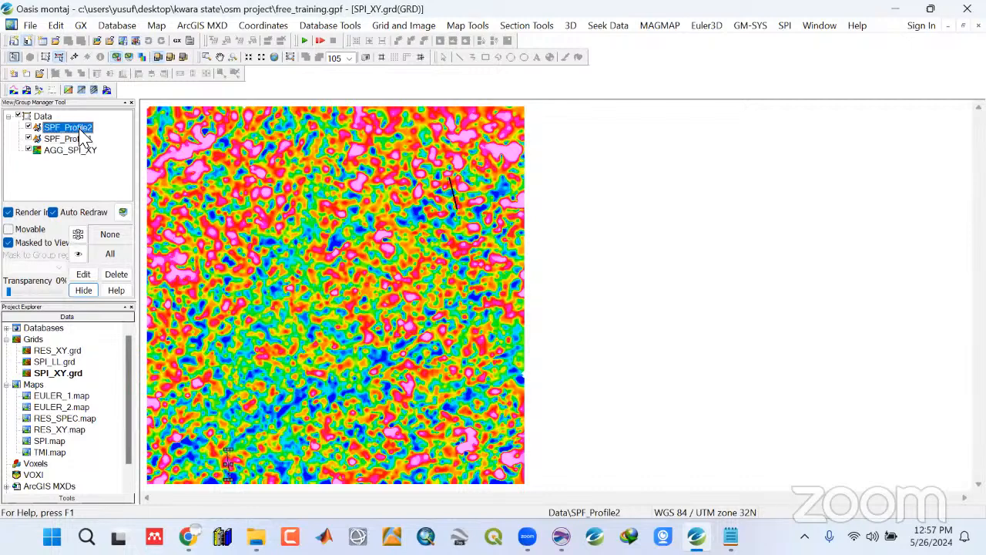
{"action": "left_click", "coordinate": [228, 450]}
{"action": "right_click", "coordinate": [230, 456]}
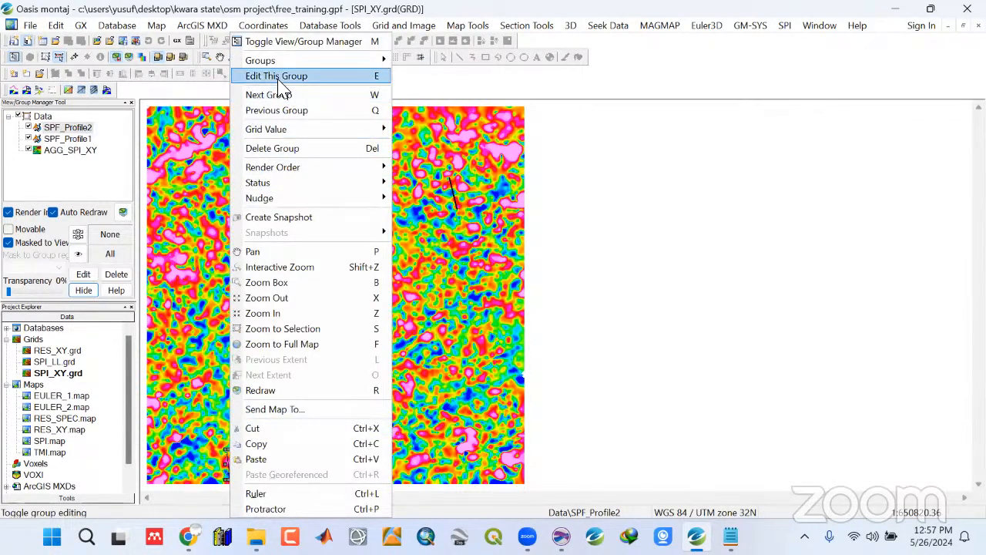
{"action": "key", "text": "e"}
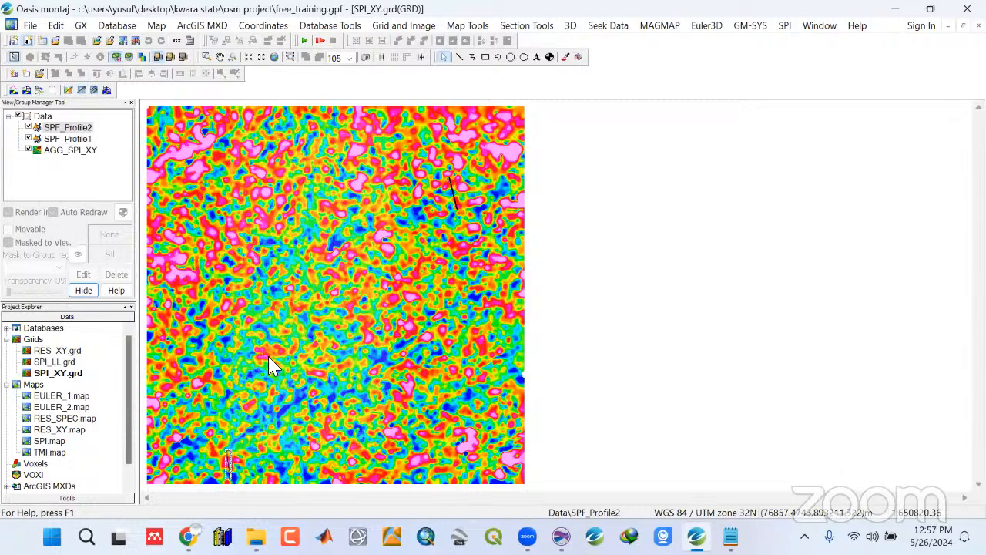
{"action": "right_click", "coordinate": [228, 458]}
{"action": "left_click", "coordinate": [262, 162]}
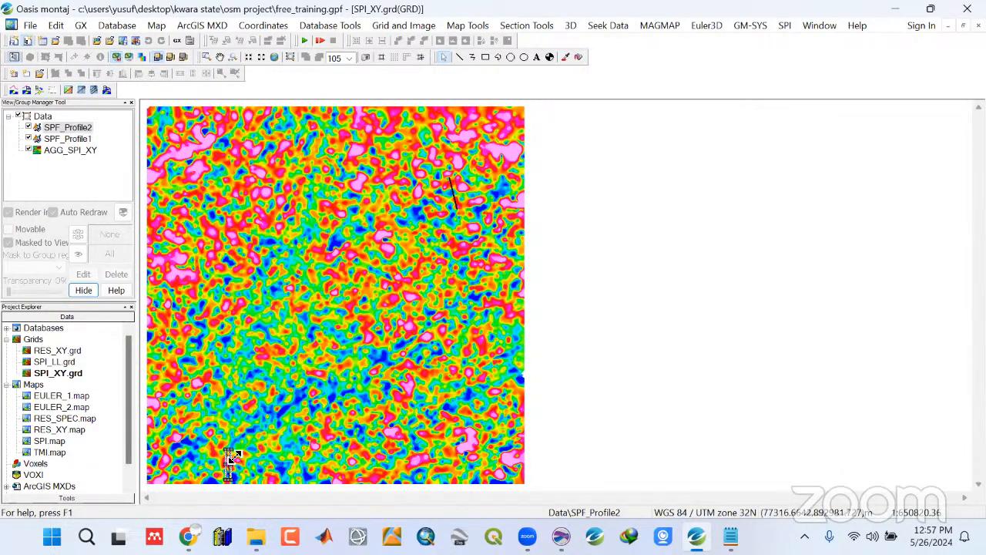
{"action": "right_click", "coordinate": [231, 459]}
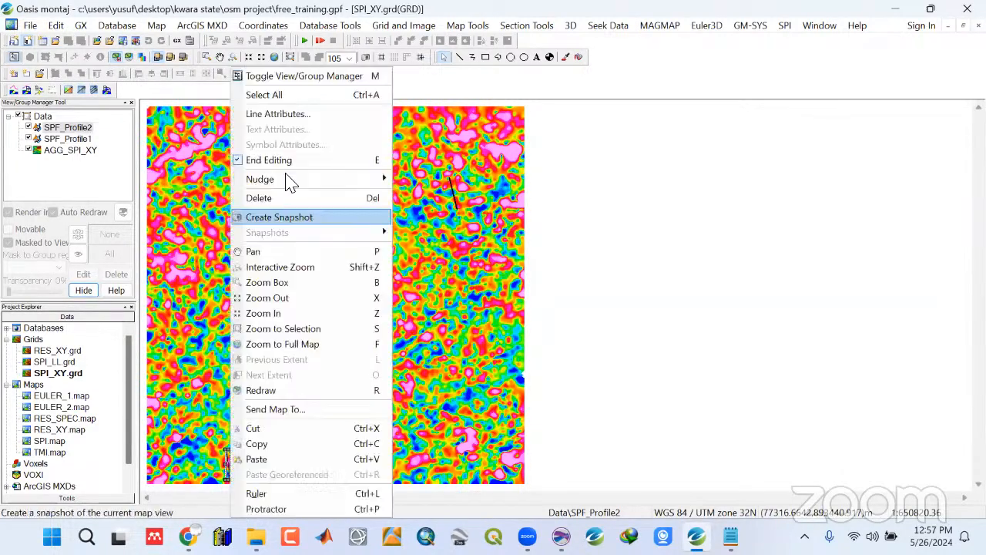
{"action": "left_click", "coordinate": [279, 114]}
{"action": "left_click_drag", "start_coordinate": [523, 239], "coordinate": [486, 238]}
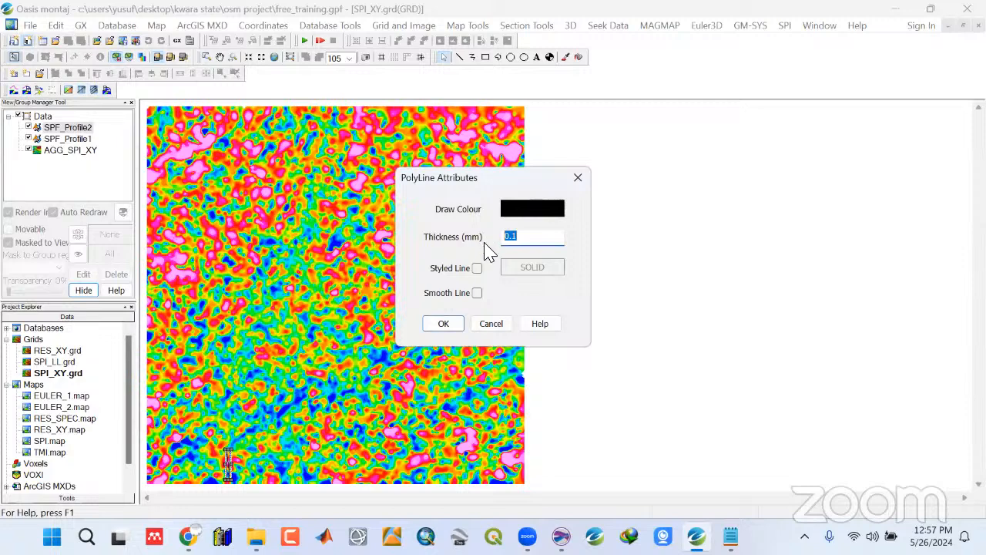
{"action": "type", "text": "1"}
{"action": "left_click", "coordinate": [446, 324]}
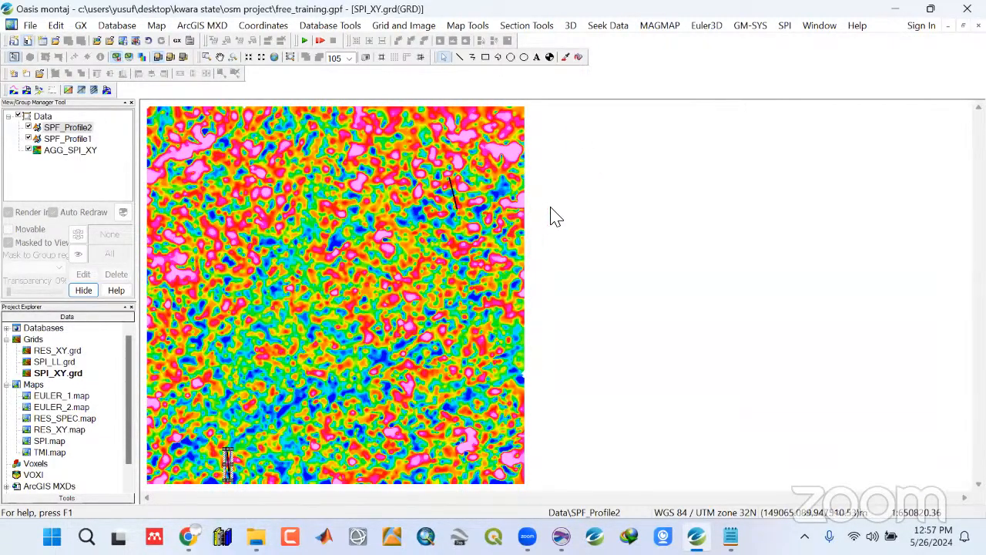
{"action": "key", "text": "Escape"}
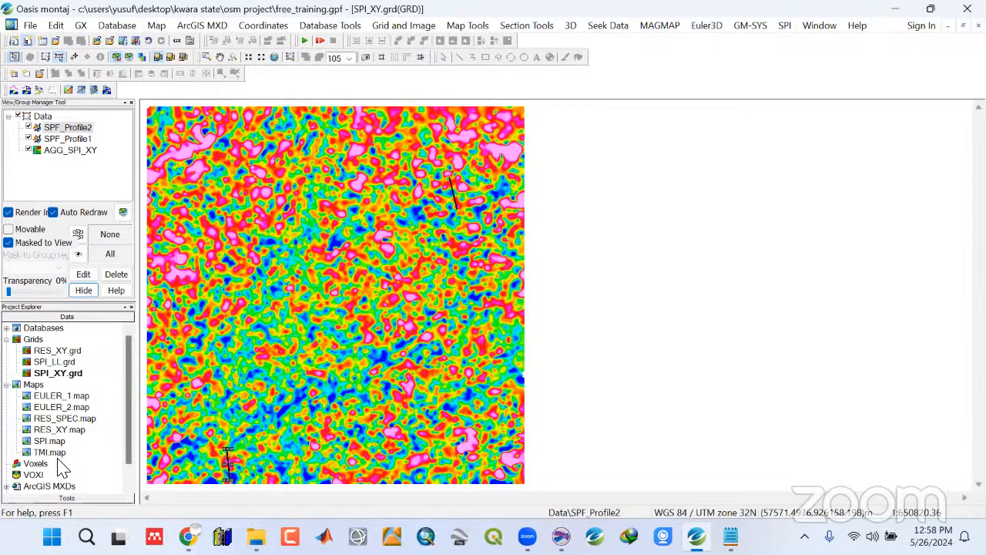
Open RES_XY.map again to view the upper part of the residual map with its profile line
{"action": "left_click", "coordinate": [53, 431]}
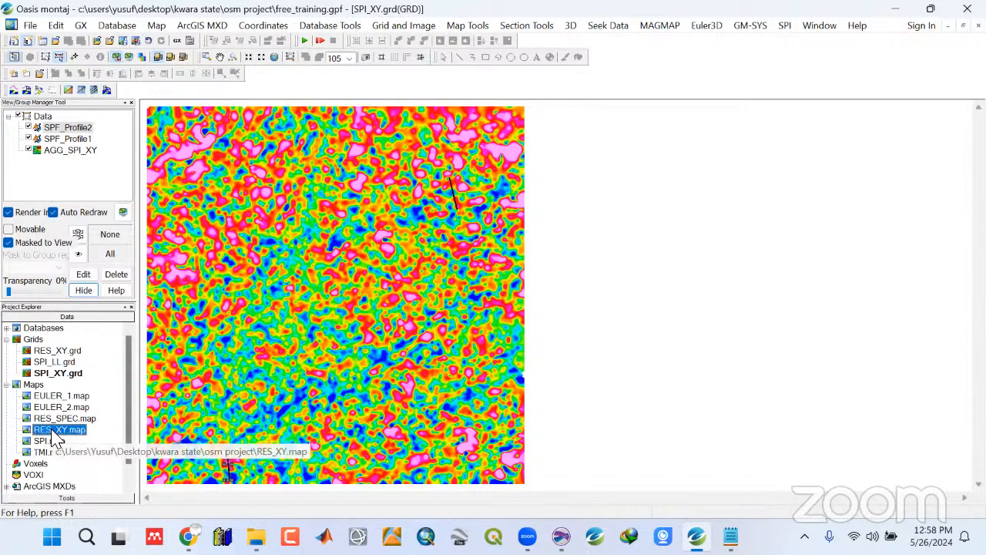
{"action": "double_click", "coordinate": [52, 432]}
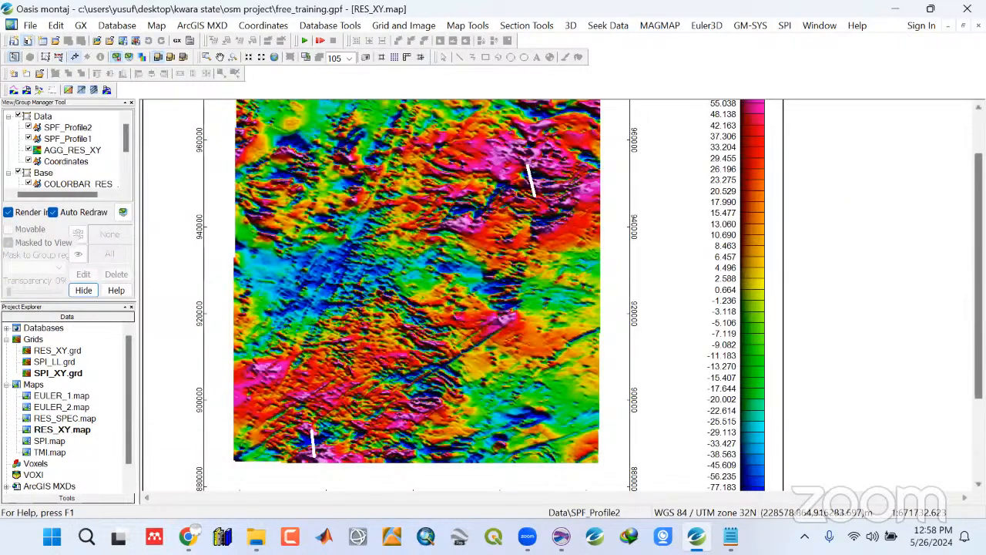
{"action": "left_click_drag", "start_coordinate": [978, 330], "coordinate": [978, 288]}
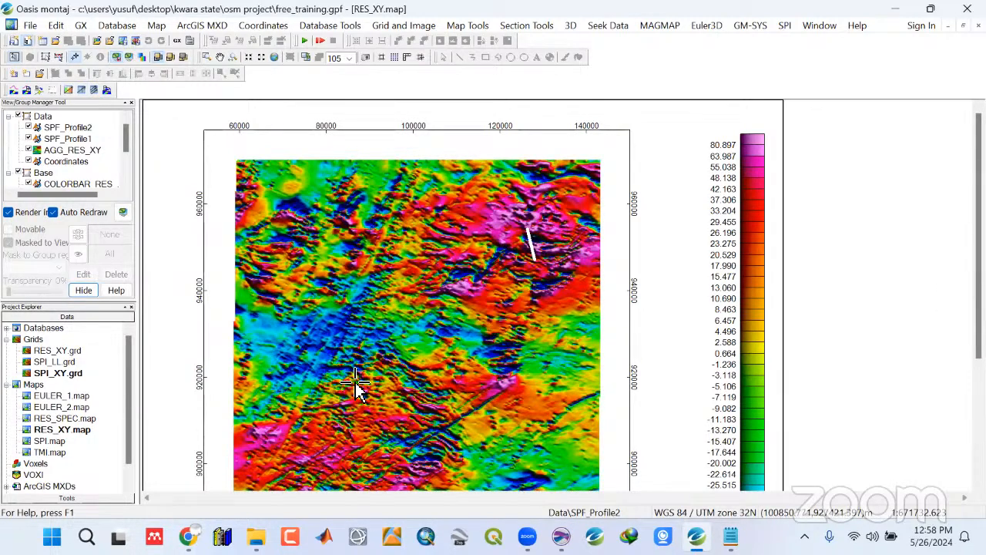
Switch to File Explorer and open the exported map images, starting from res_plot, to view TMI_MAP.jpg
{"action": "mouse_move", "coordinate": [256, 538]}
{"action": "left_click", "coordinate": [254, 450]}
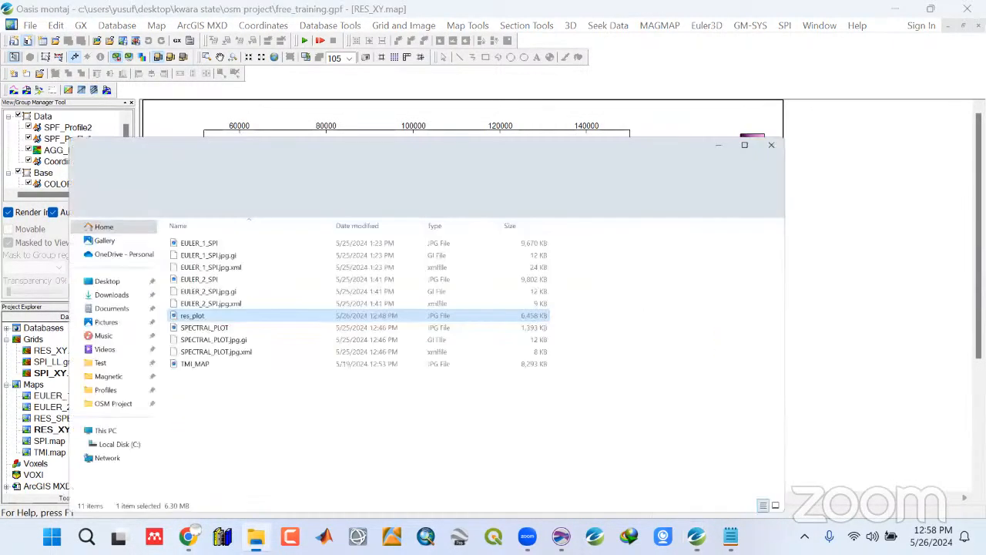
{"action": "left_click", "coordinate": [183, 316]}
{"action": "double_click", "coordinate": [182, 317]}
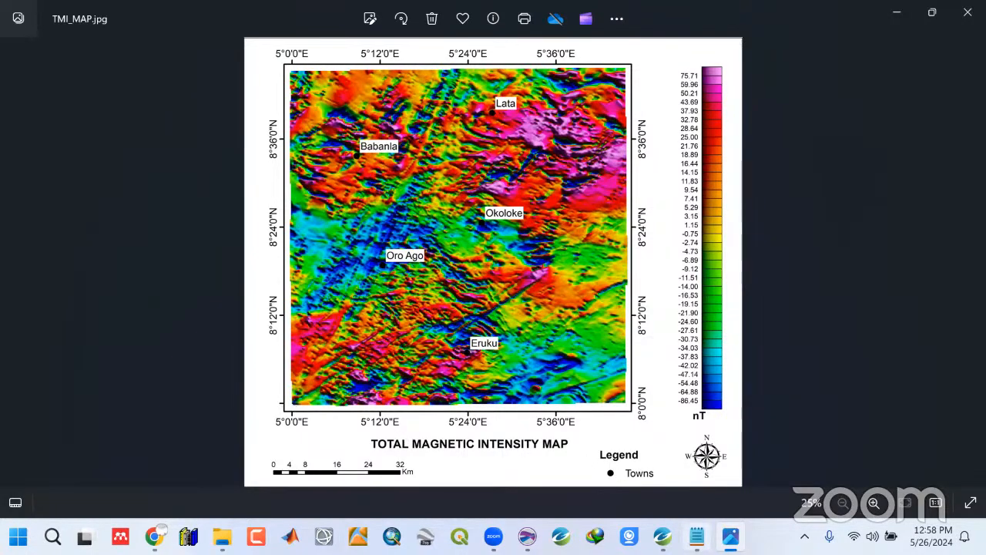
Switch to the Aeromagnetic data processing notes in Notepad and reduce the window to show them over the map image
{"action": "left_click", "coordinate": [696, 536]}
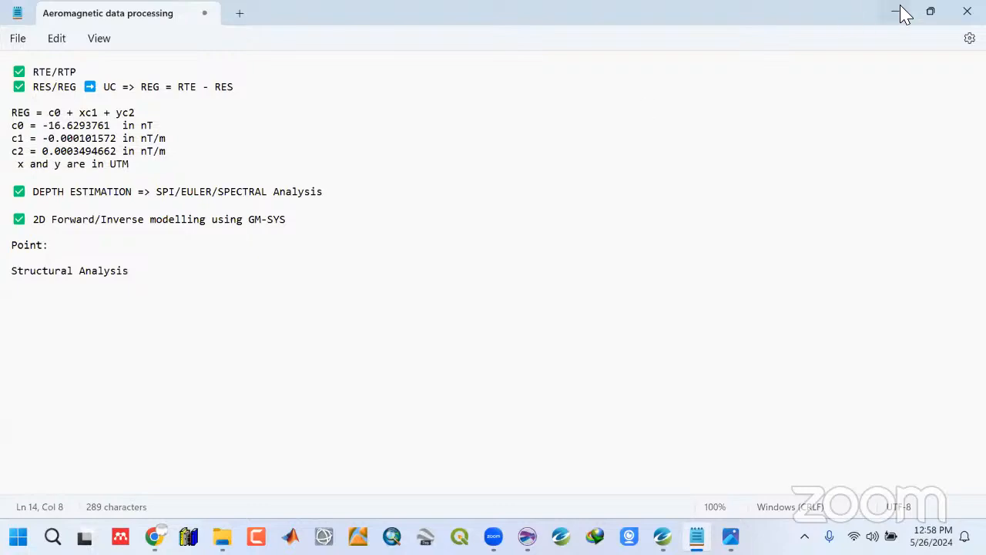
{"action": "left_click", "coordinate": [929, 14]}
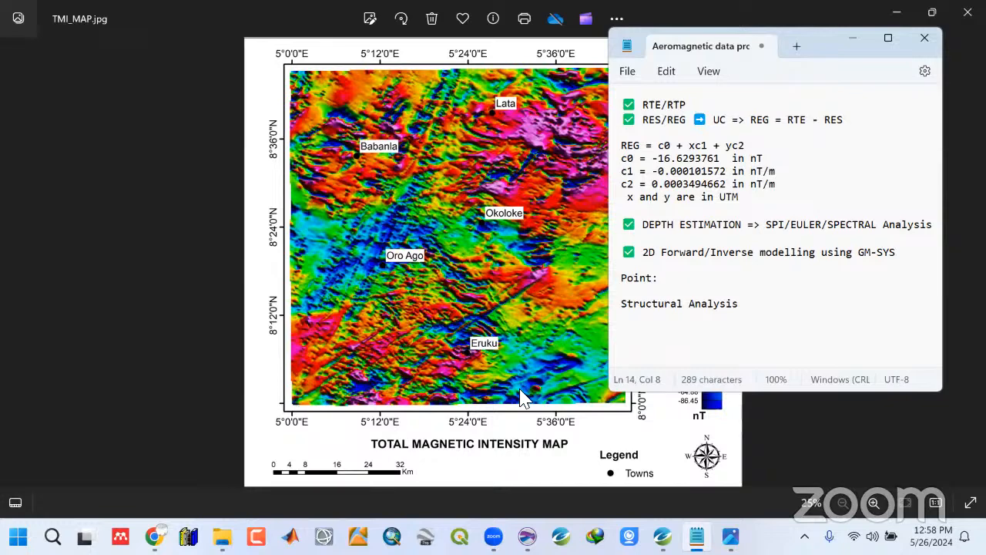
Complete the Point line in the notes with "5 deg E, 8 deg N" and save the file
{"action": "type", "text": "5 deg E, 8"}
{"action": "type", "text": "deg N"}
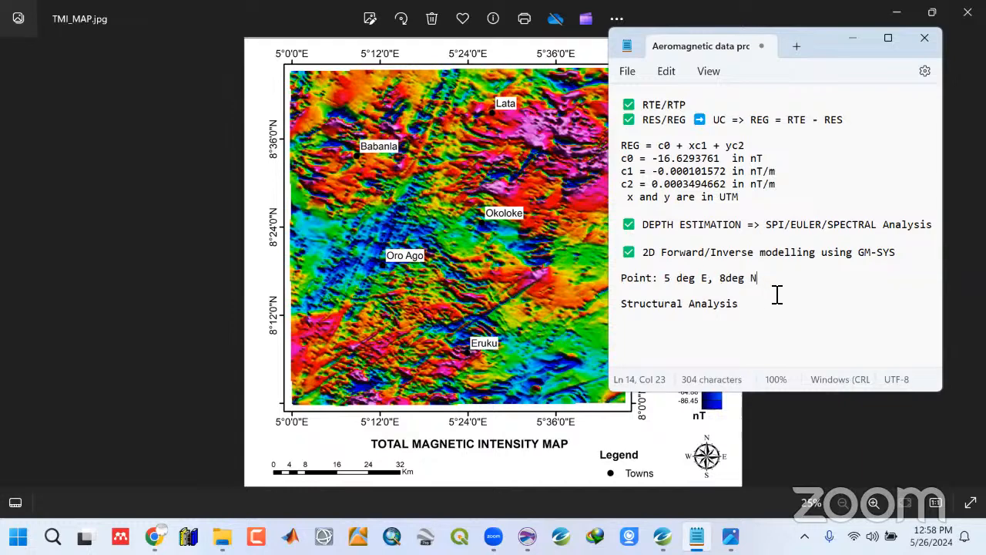
{"action": "left_click", "coordinate": [728, 279]}
{"action": "left_click_drag", "start_coordinate": [782, 279], "coordinate": [620, 282]}
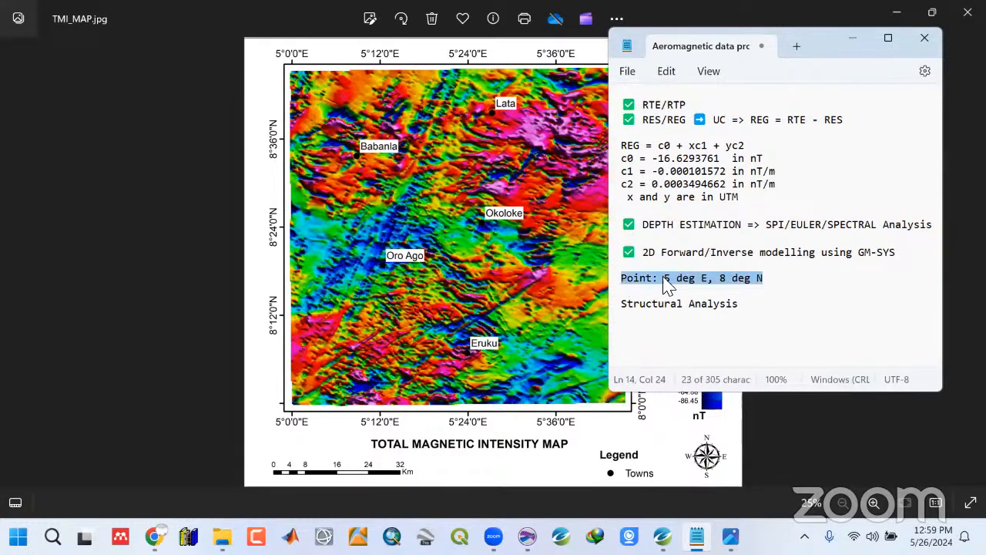
{"action": "left_click", "coordinate": [664, 296]}
{"action": "left_click", "coordinate": [632, 74]}
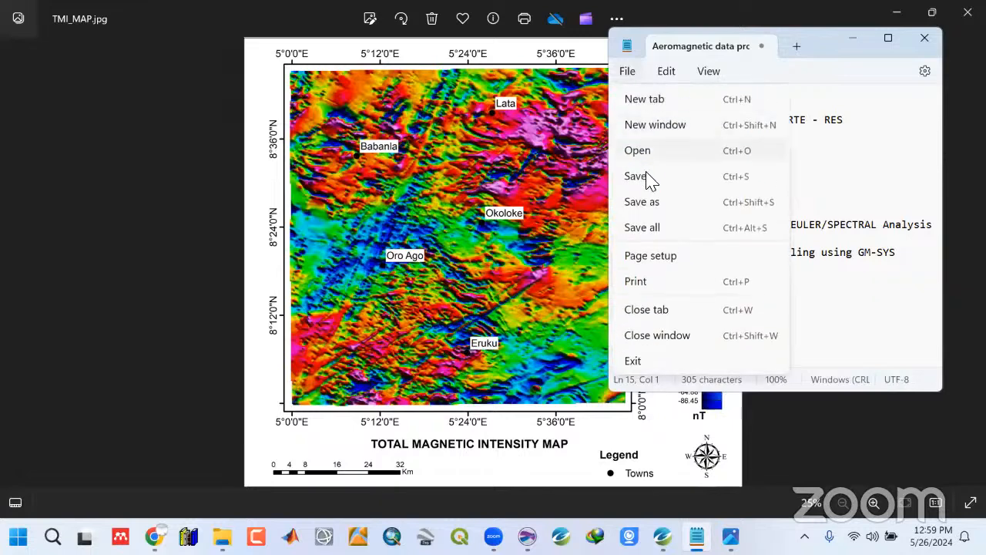
{"action": "left_click", "coordinate": [647, 175]}
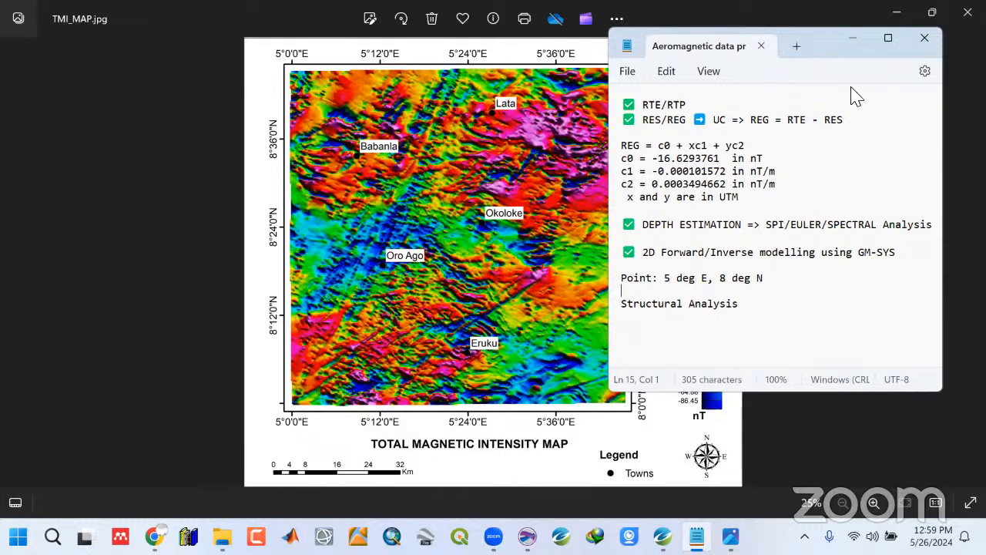
Put away the notes, the TMI map image and File Explorer, and return to RES_XY.map in Oasis montaj to view both profile lines
{"action": "left_click", "coordinate": [850, 36]}
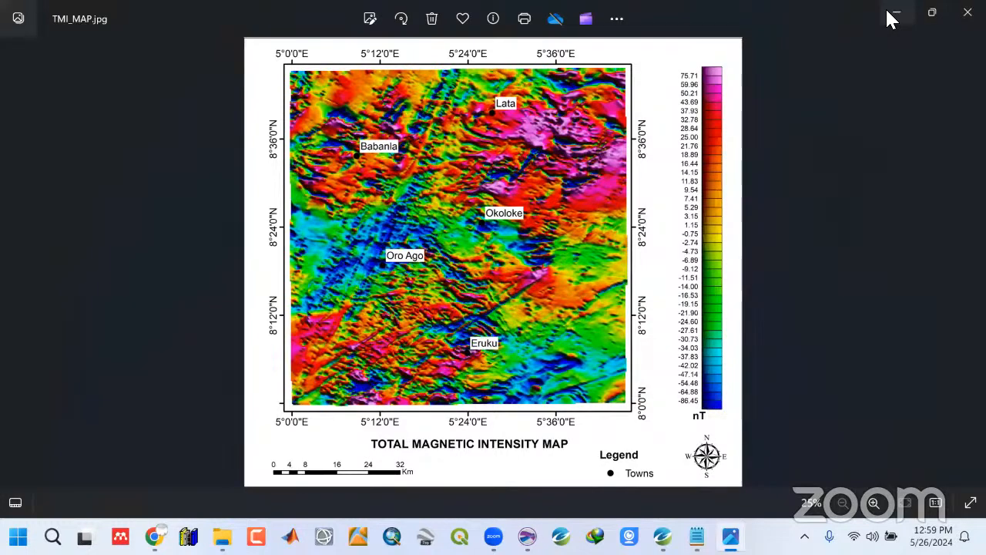
{"action": "left_click", "coordinate": [890, 19]}
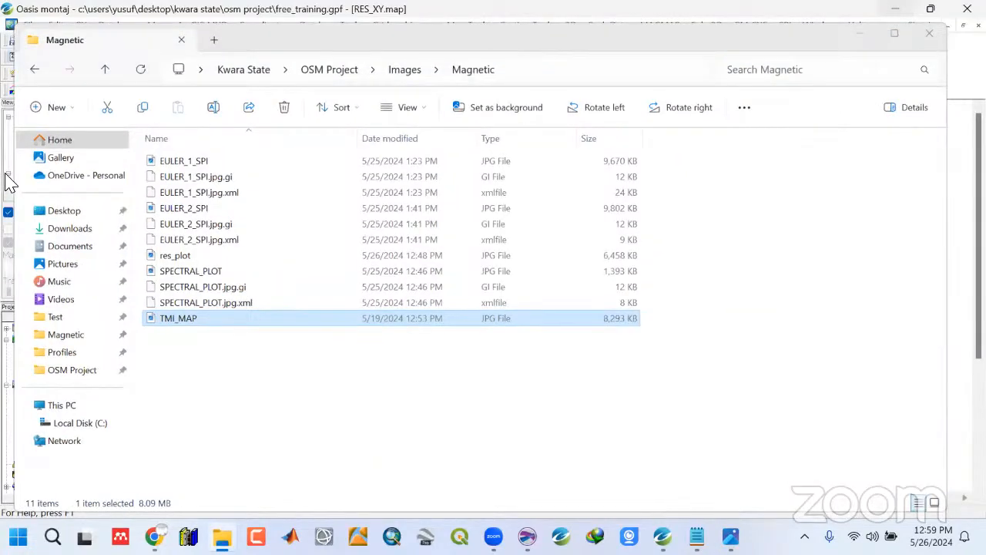
{"action": "left_click", "coordinate": [6, 185]}
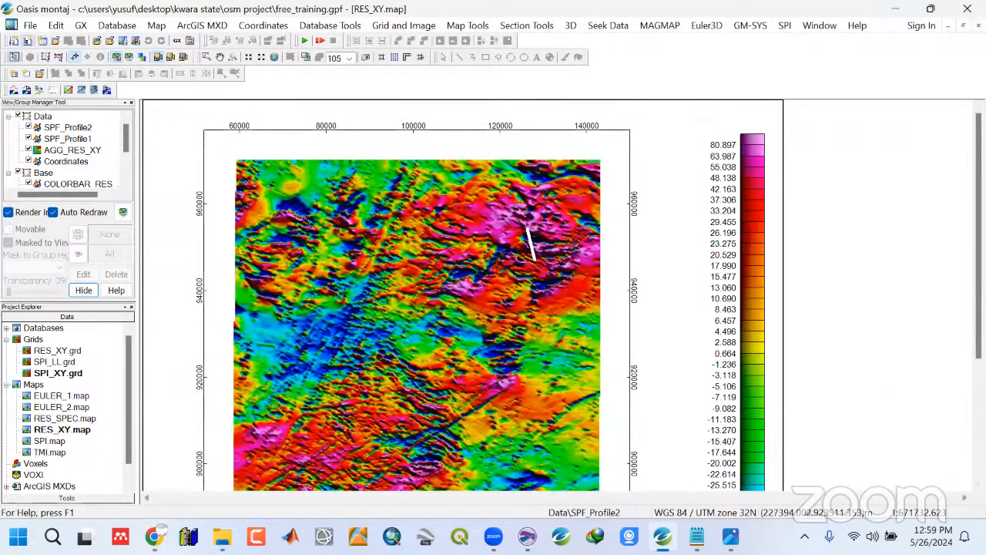
{"action": "scroll", "coordinate": [514, 220], "scroll_direction": "down", "scroll_amount": 3}
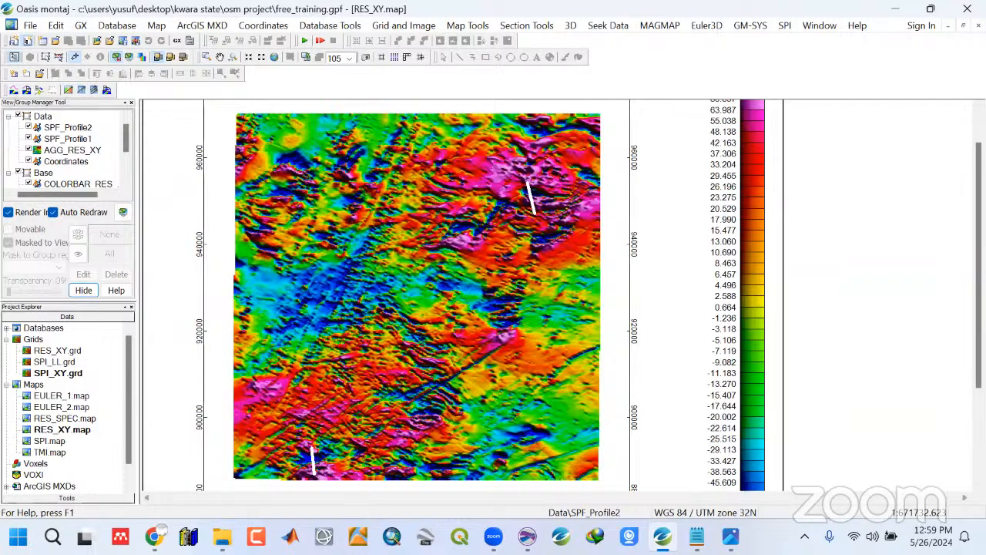
Switch to the YouTube live stream in Chrome, send the chat message "Is it understood", and return to Oasis montaj
{"action": "left_click", "coordinate": [154, 534]}
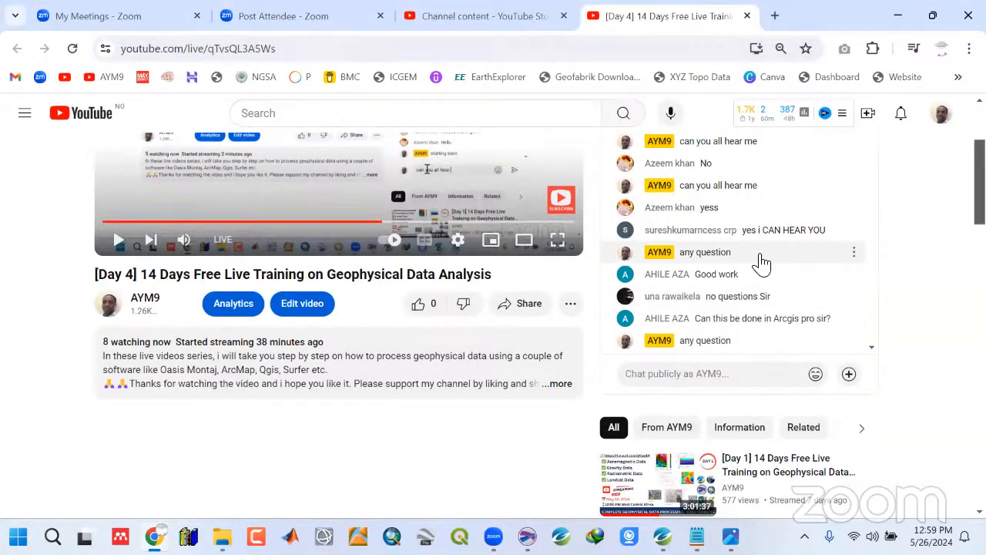
{"action": "left_click", "coordinate": [703, 374]}
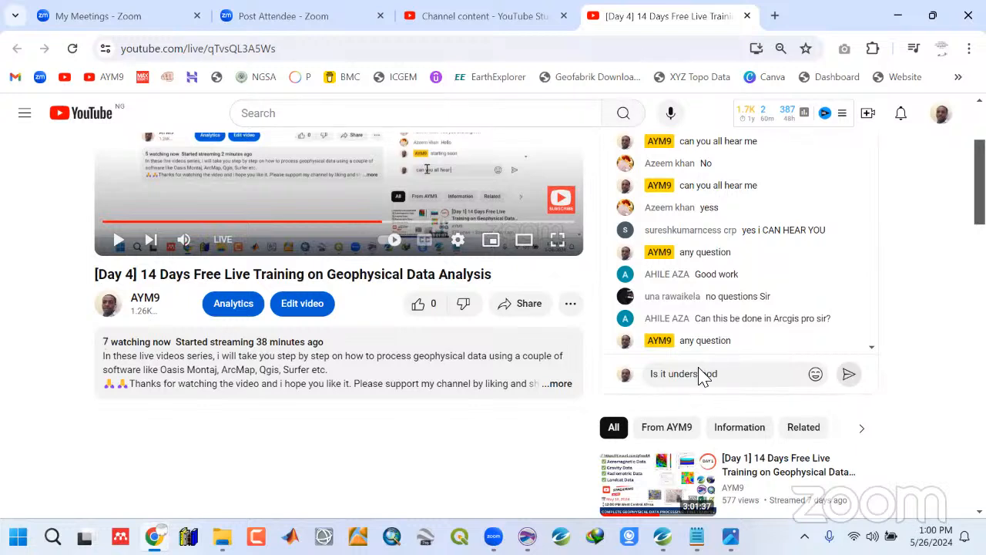
{"action": "left_click", "coordinate": [849, 376]}
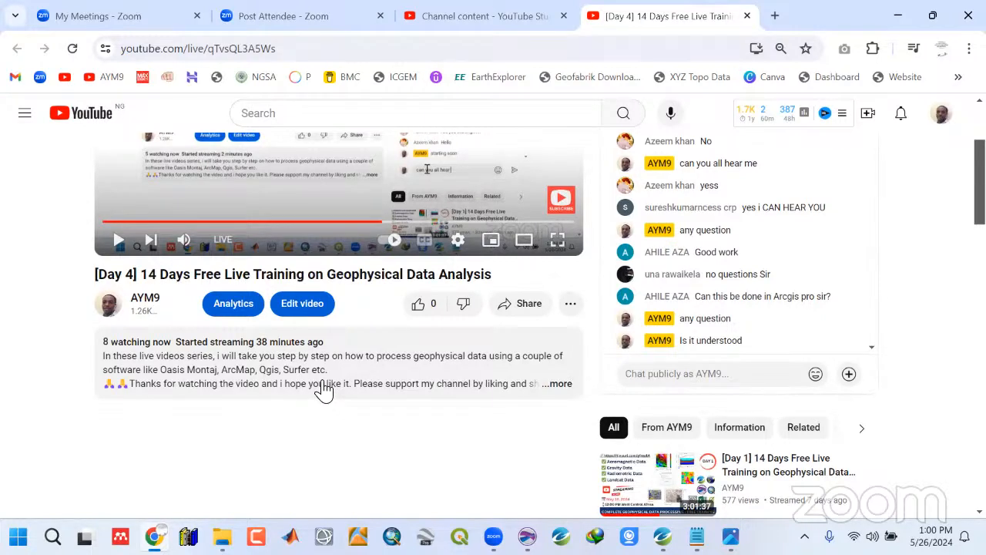
{"action": "scroll", "coordinate": [335, 391], "scroll_direction": "up", "scroll_amount": 1}
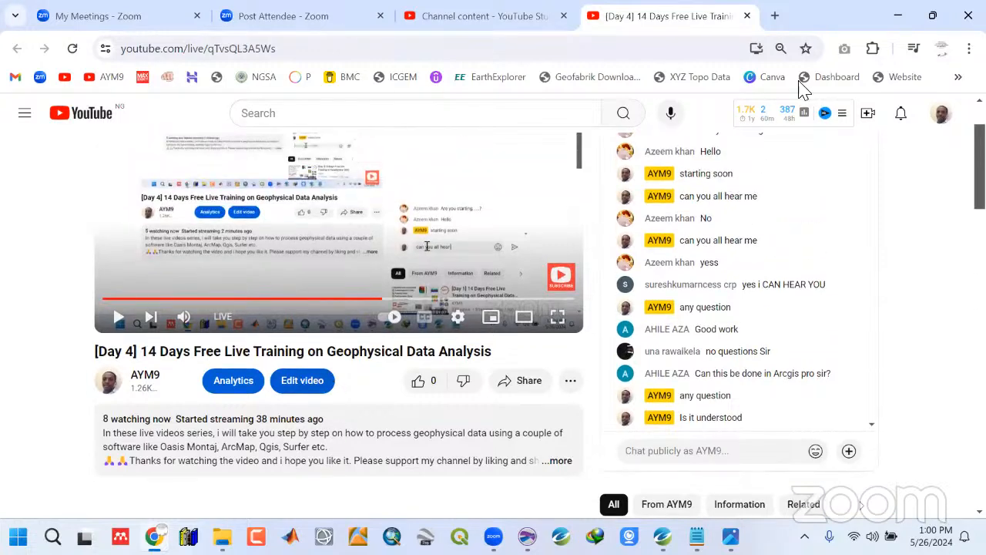
{"action": "left_click", "coordinate": [896, 15]}
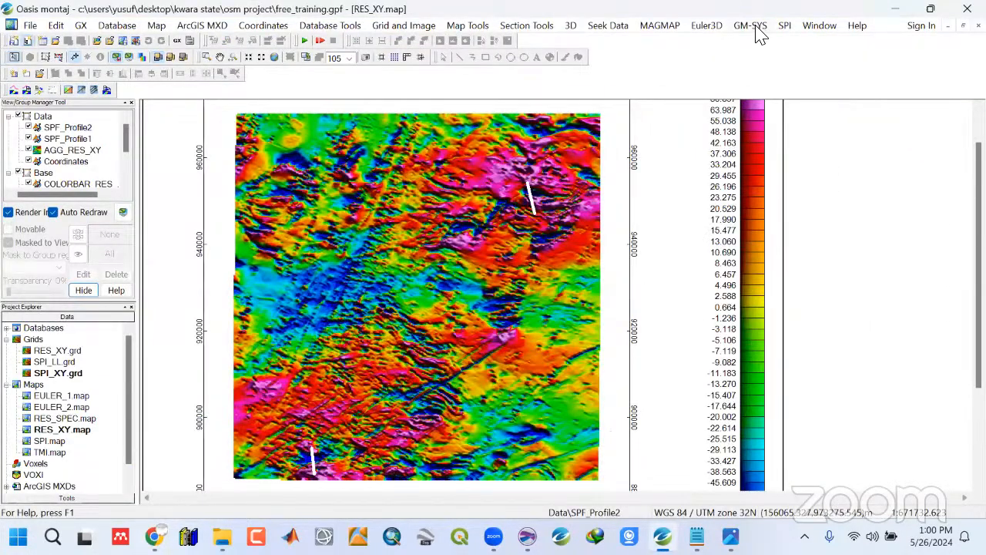
Start a new GM-SYS model from a map profile and browse for where to store the model file
{"action": "left_click", "coordinate": [751, 28]}
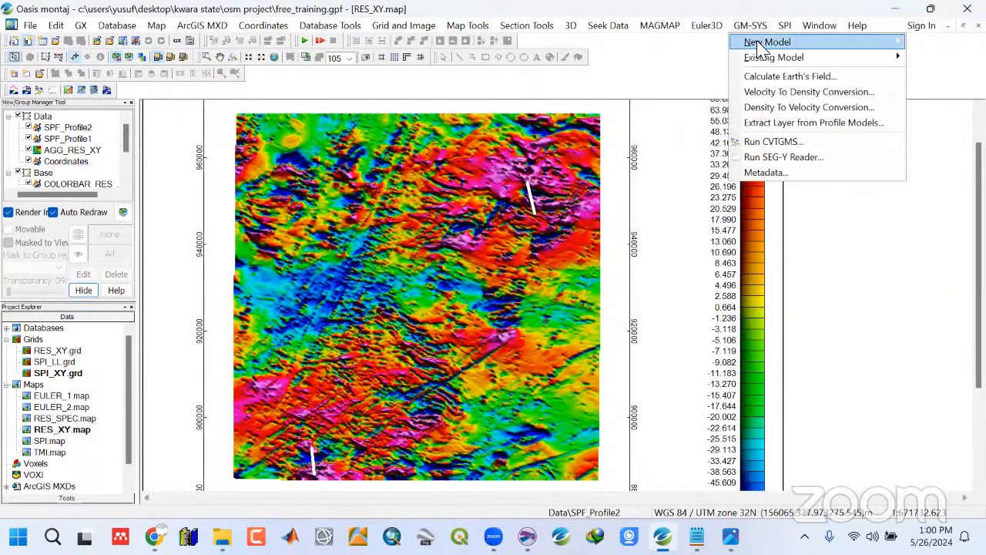
{"action": "mouse_move", "coordinate": [759, 46]}
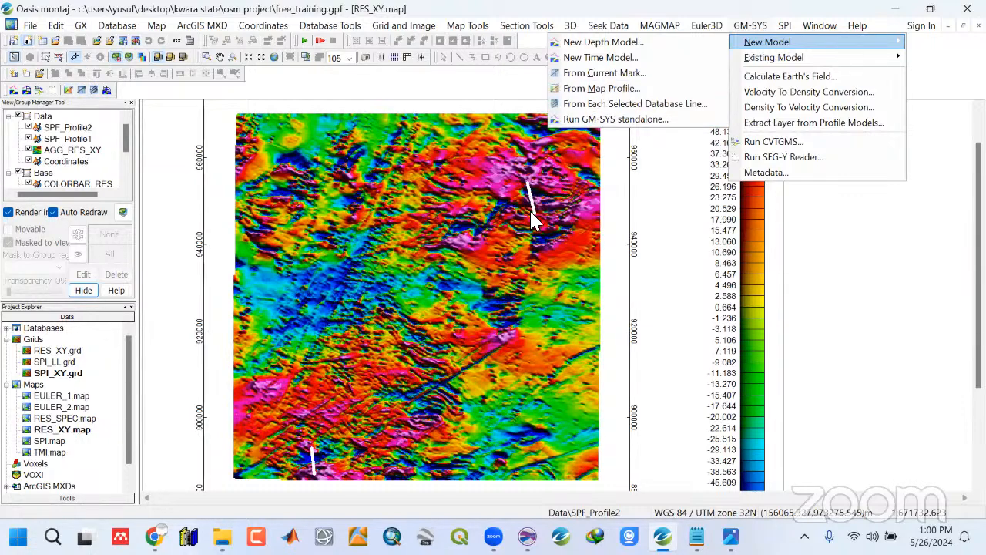
{"action": "left_click", "coordinate": [597, 87]}
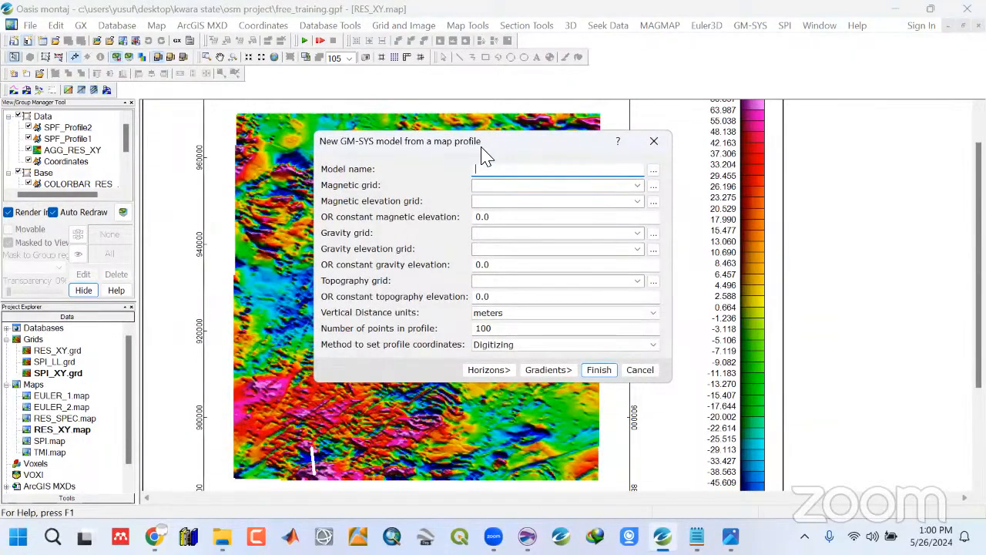
{"action": "left_click_drag", "start_coordinate": [481, 148], "coordinate": [614, 106]}
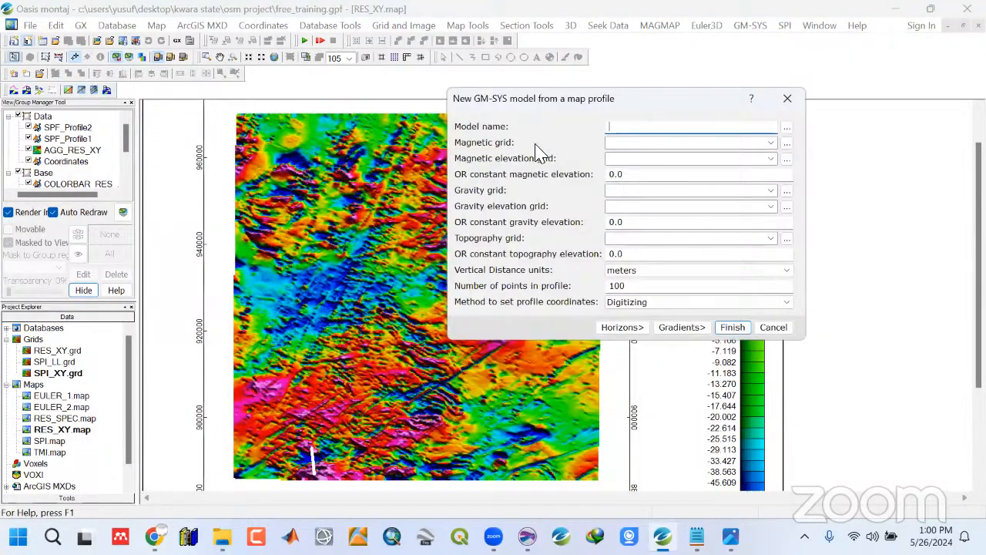
{"action": "left_click", "coordinate": [623, 143]}
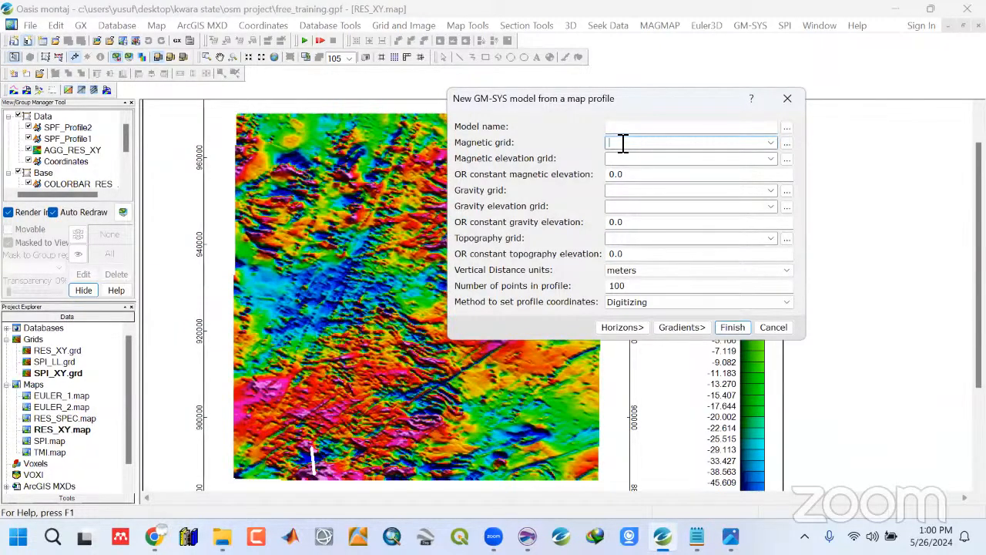
{"action": "left_click", "coordinate": [645, 272]}
{"action": "left_click", "coordinate": [559, 254]}
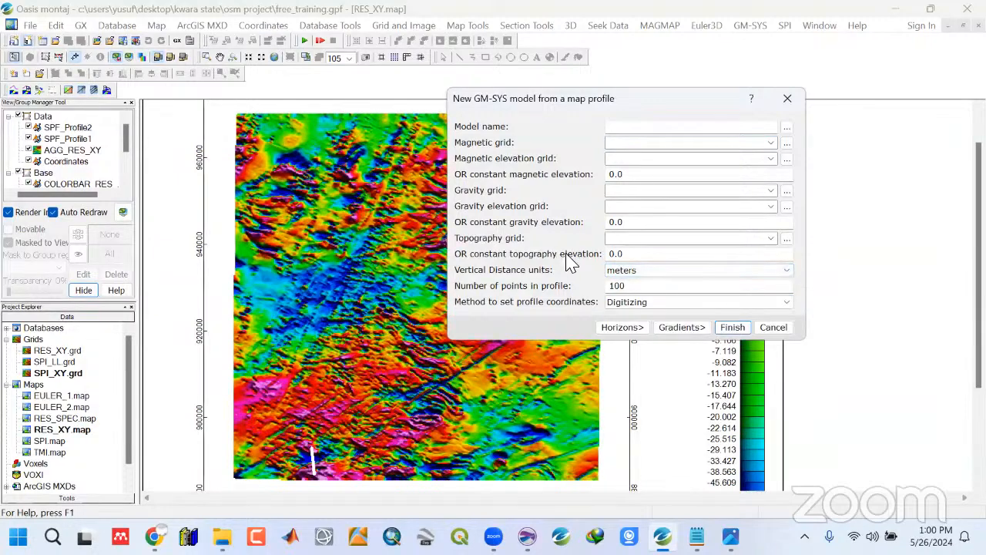
{"action": "left_click", "coordinate": [787, 129]}
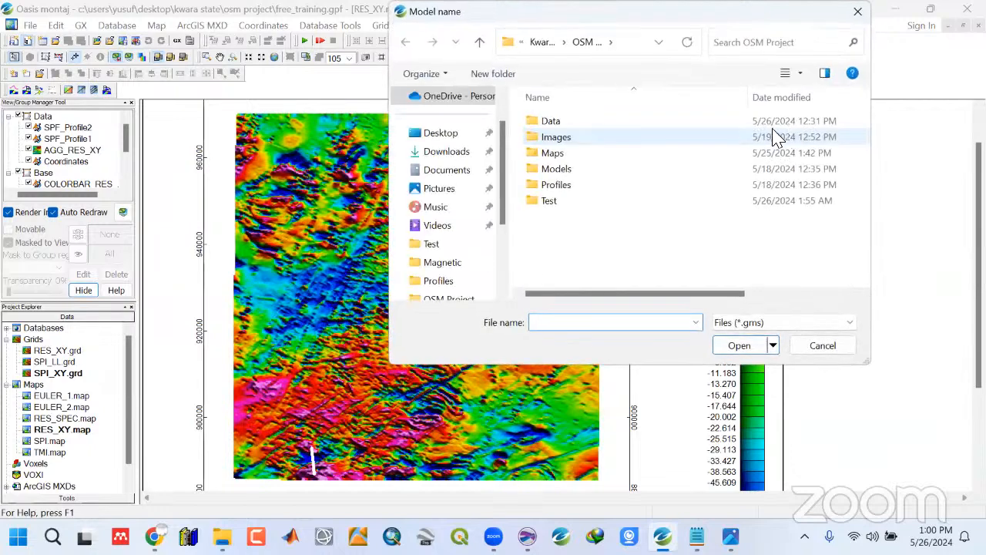
Try to create a new folder named Models in the OSM Project folder
{"action": "left_click", "coordinate": [498, 77]}
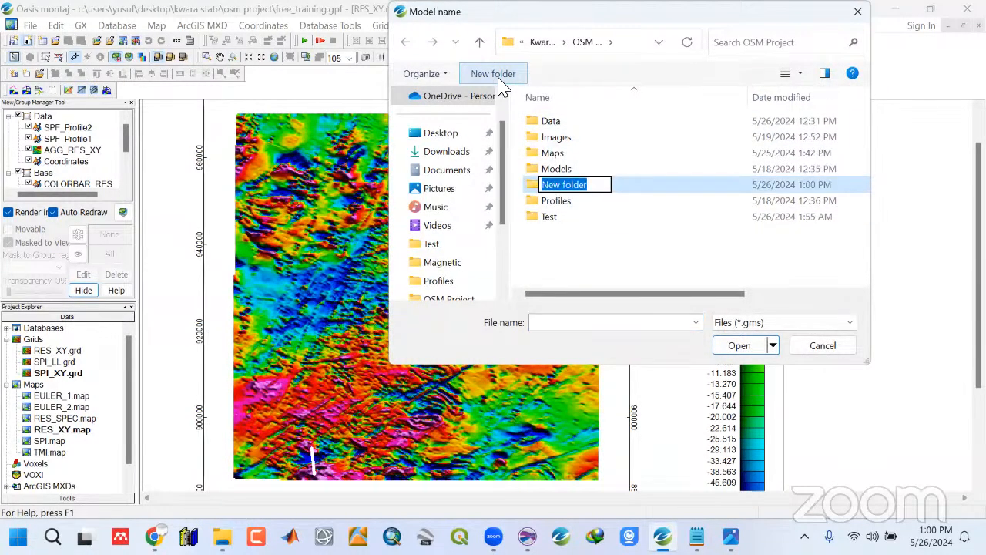
{"action": "type", "text": "Models"}
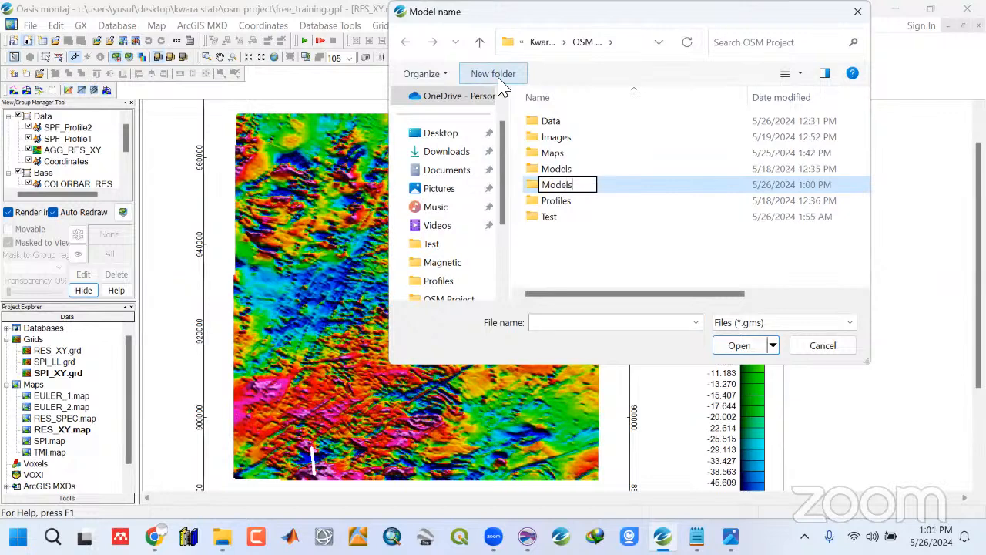
{"action": "key", "text": "Return"}
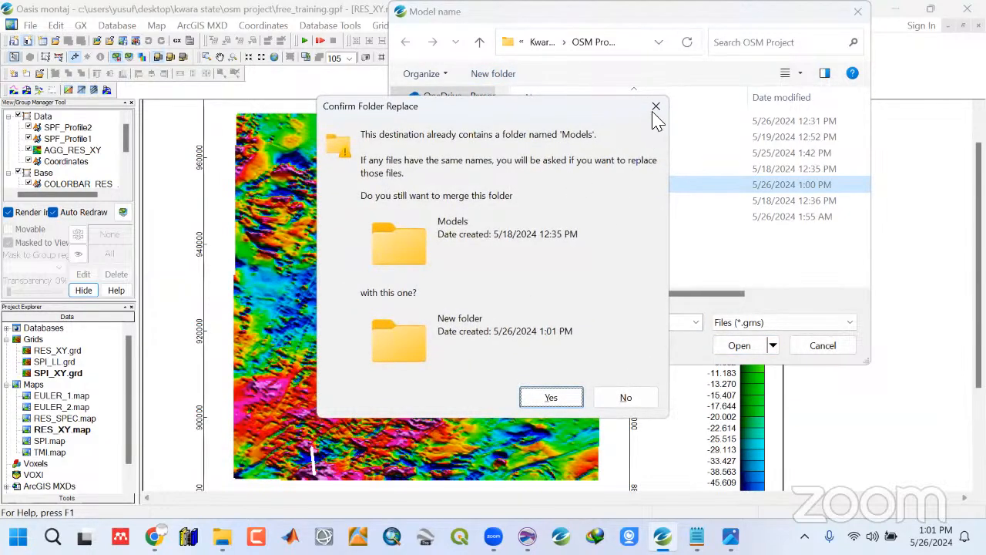
{"action": "left_click", "coordinate": [649, 113]}
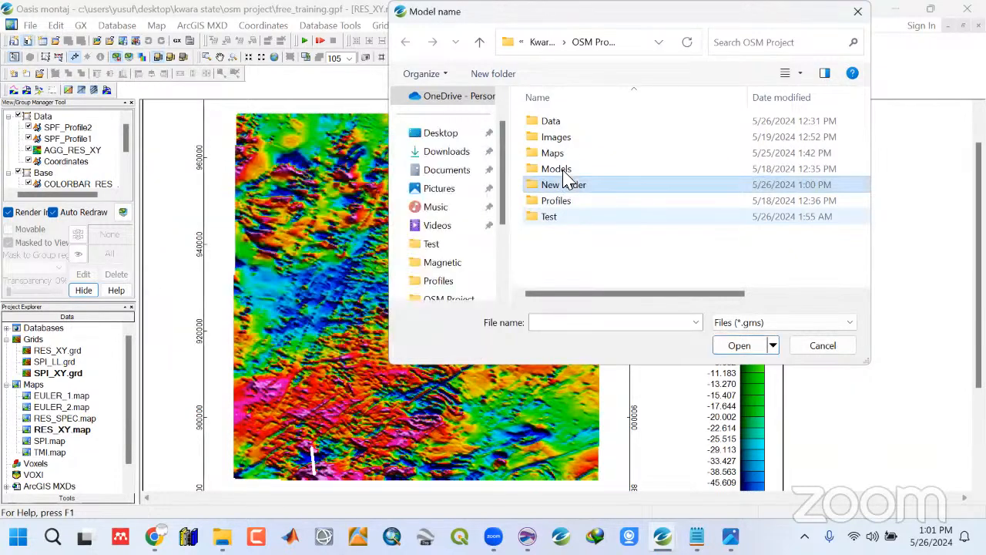
Name the model file Profile1 inside the existing Models folder and accept it
{"action": "double_click", "coordinate": [565, 170]}
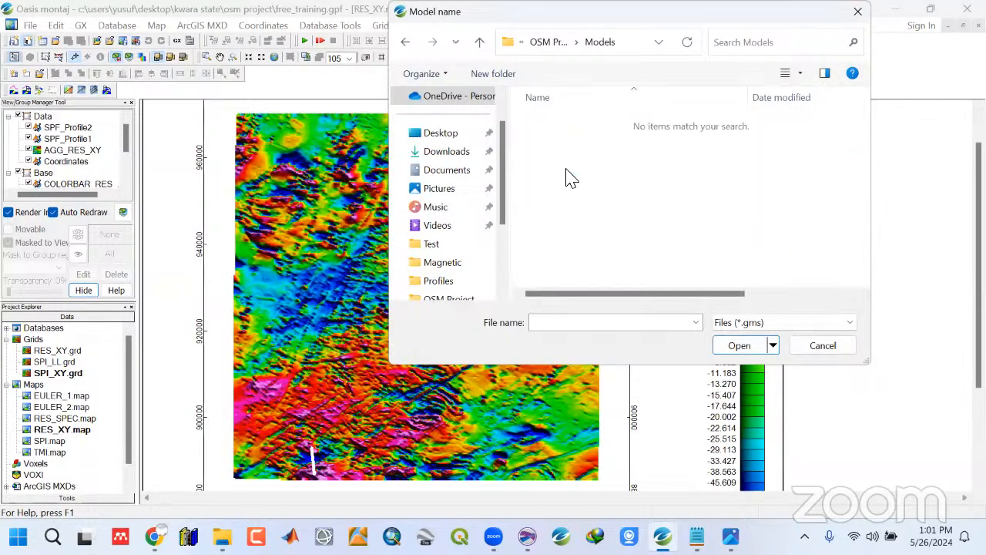
{"action": "left_click", "coordinate": [582, 323]}
{"action": "type", "text": "Pr"}
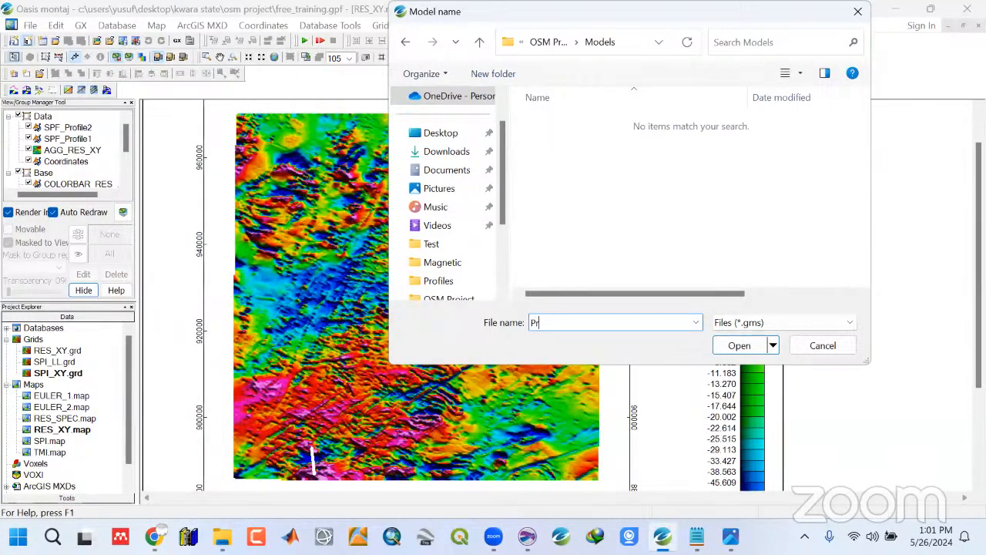
{"action": "type", "text": "ofile1"}
{"action": "left_click", "coordinate": [738, 345]}
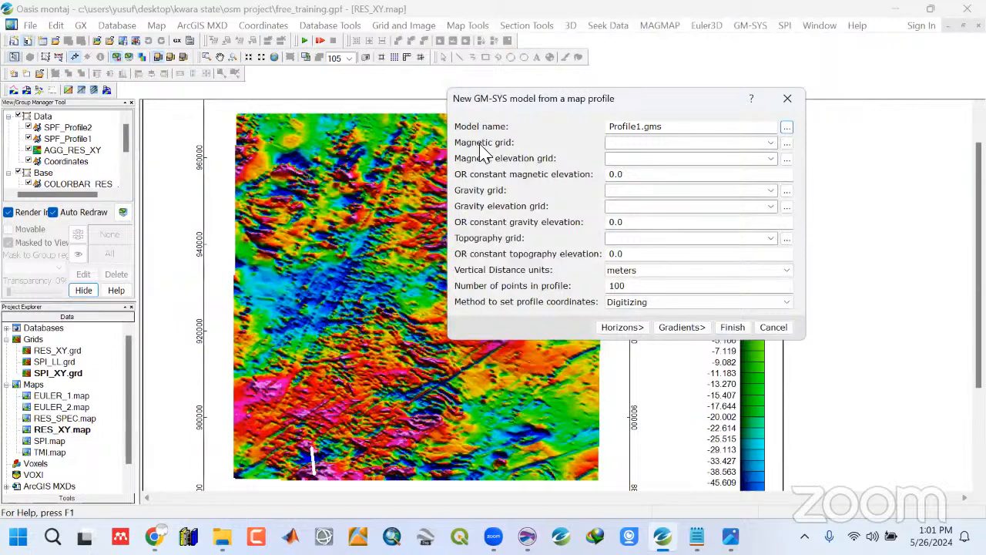
Choose RES_XY.grd as the magnetic grid, keep the remaining defaults with Digitizing for the profile coordinates, and finish the model setup
{"action": "left_click", "coordinate": [770, 142]}
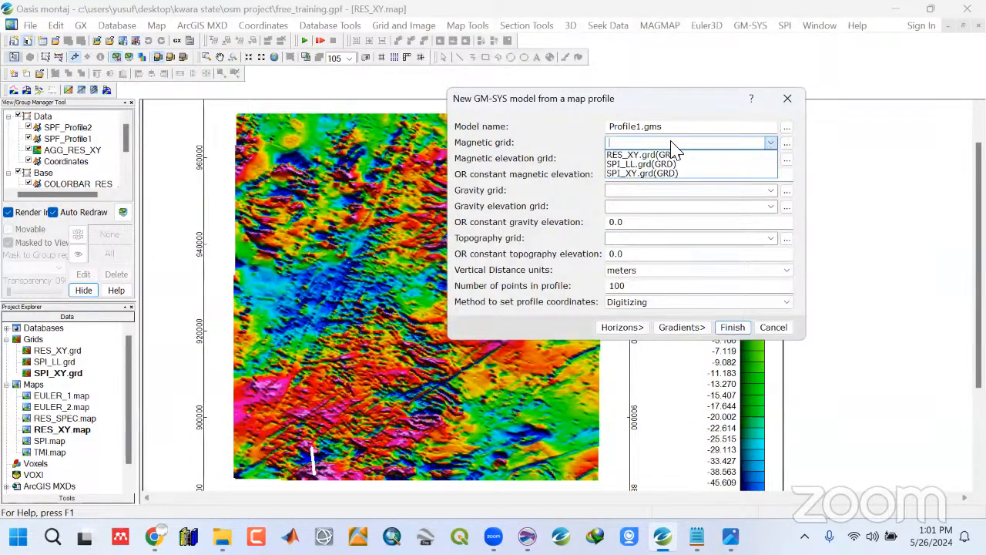
{"action": "left_click", "coordinate": [632, 156]}
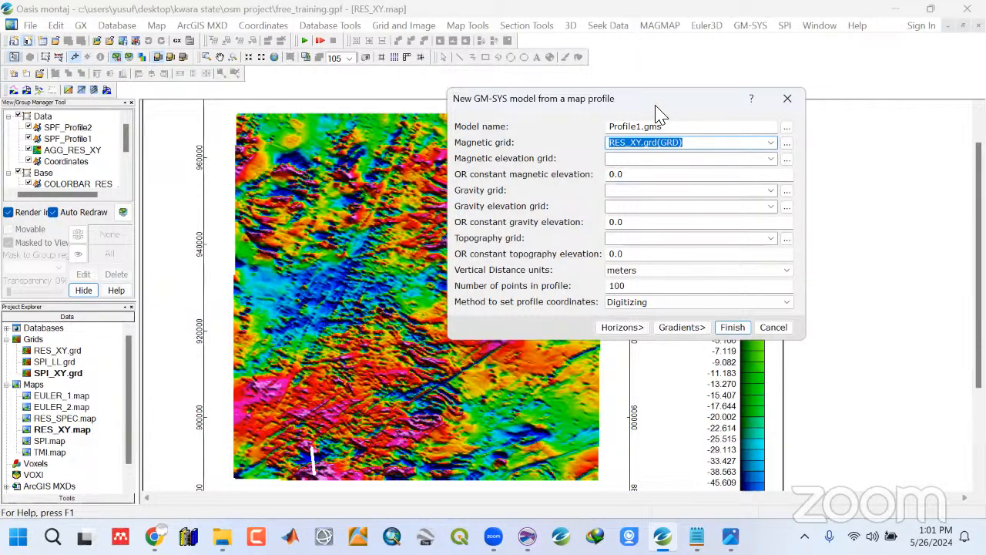
{"action": "left_click_drag", "start_coordinate": [653, 107], "coordinate": [614, 98]}
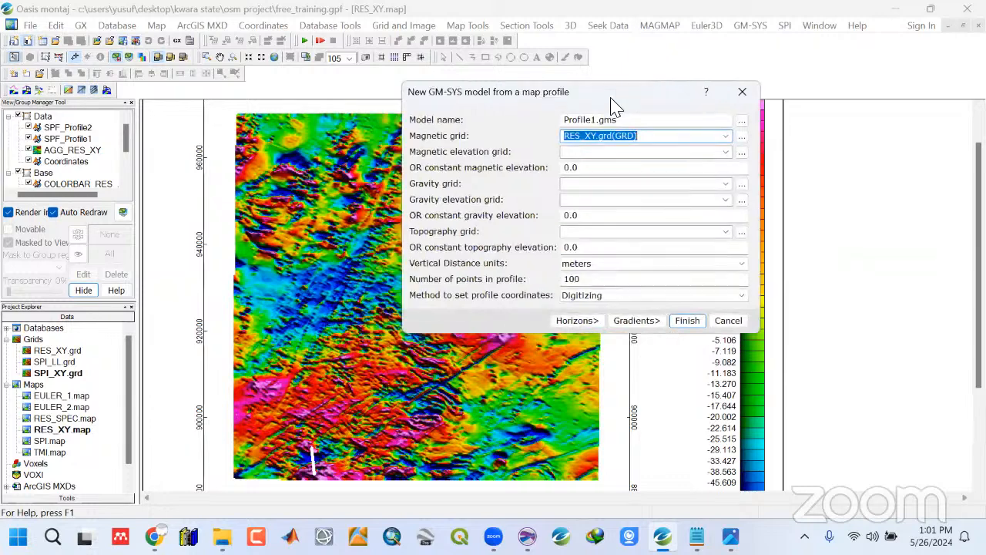
{"action": "left_click", "coordinate": [583, 154]}
{"action": "left_click", "coordinate": [587, 167]}
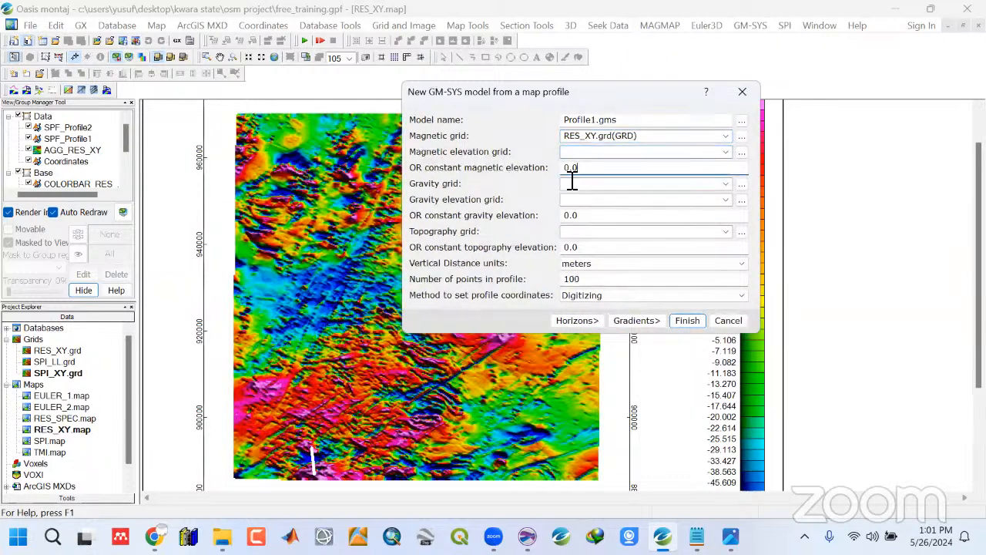
{"action": "left_click", "coordinate": [590, 219]}
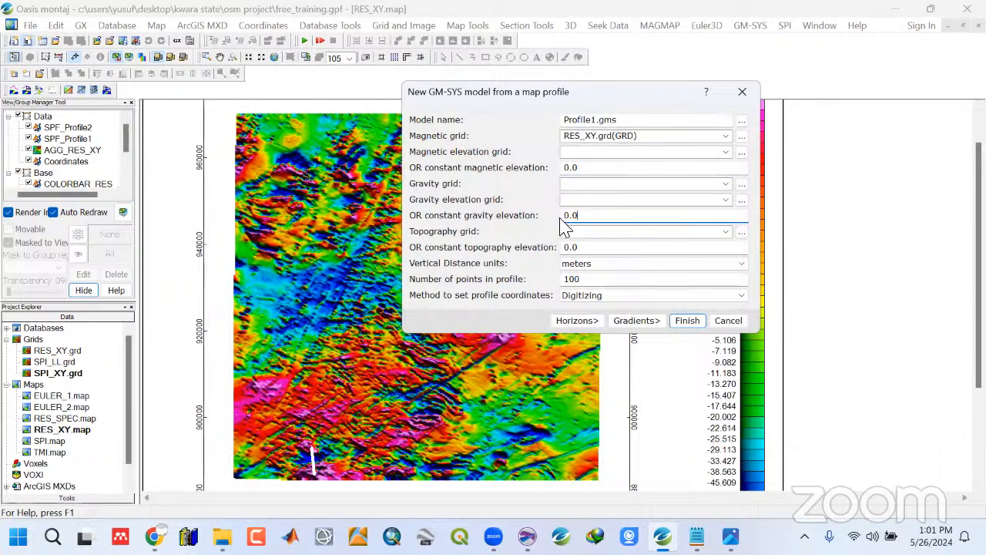
{"action": "double_click", "coordinate": [556, 216]}
{"action": "left_click", "coordinate": [594, 231]}
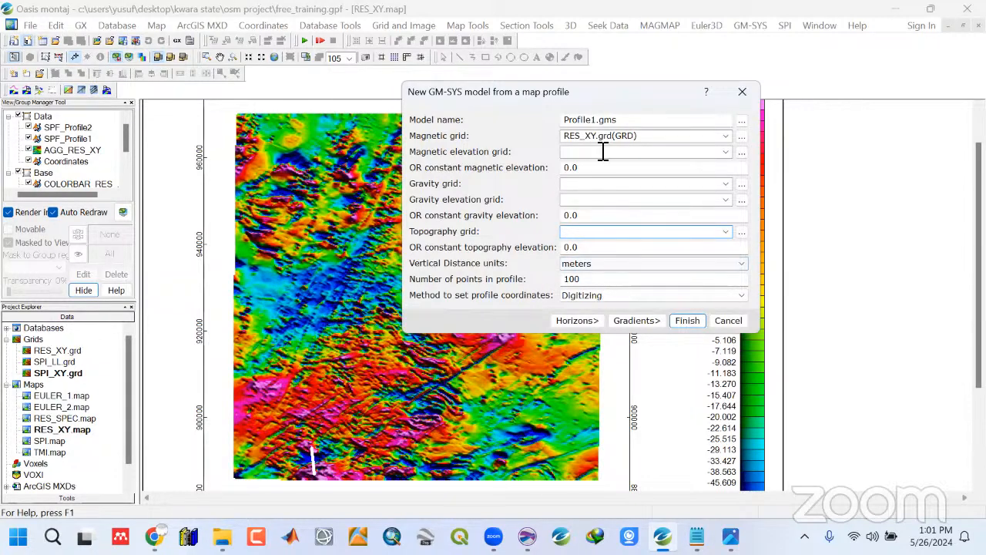
{"action": "left_click", "coordinate": [648, 135]}
{"action": "left_click", "coordinate": [625, 121]}
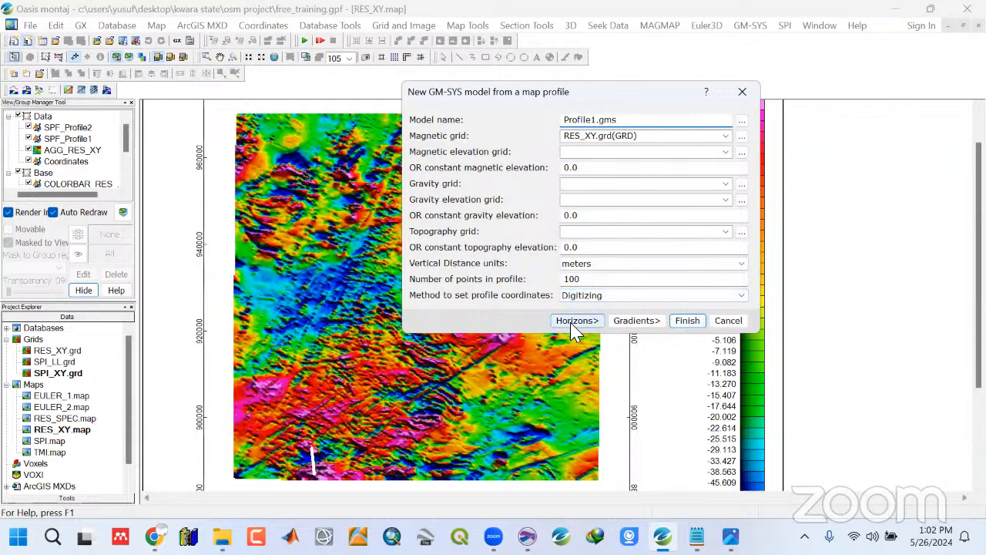
{"action": "left_click", "coordinate": [686, 321]}
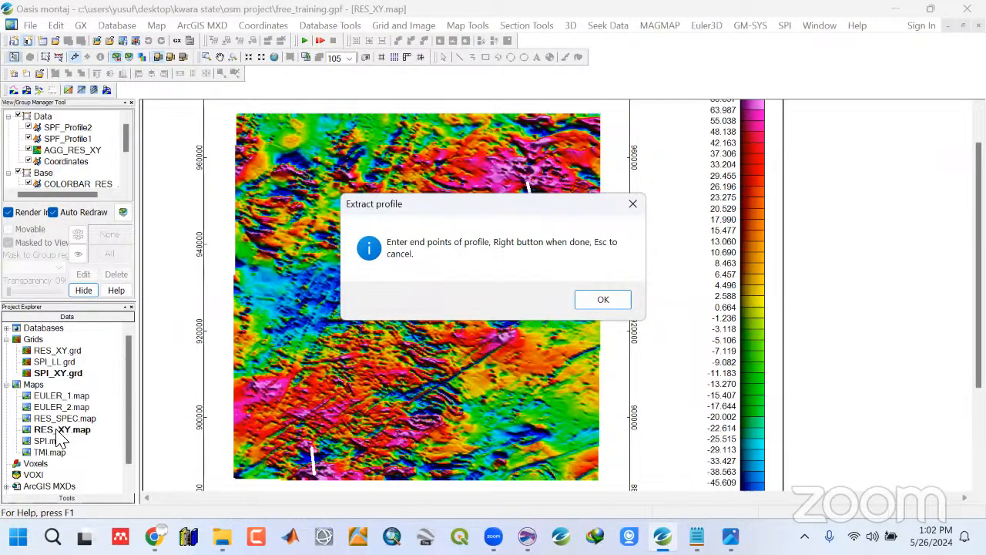
Digitize the end points of the extraction profile along the northeastern white profile line on the residual map and finish it
{"action": "left_click", "coordinate": [607, 302]}
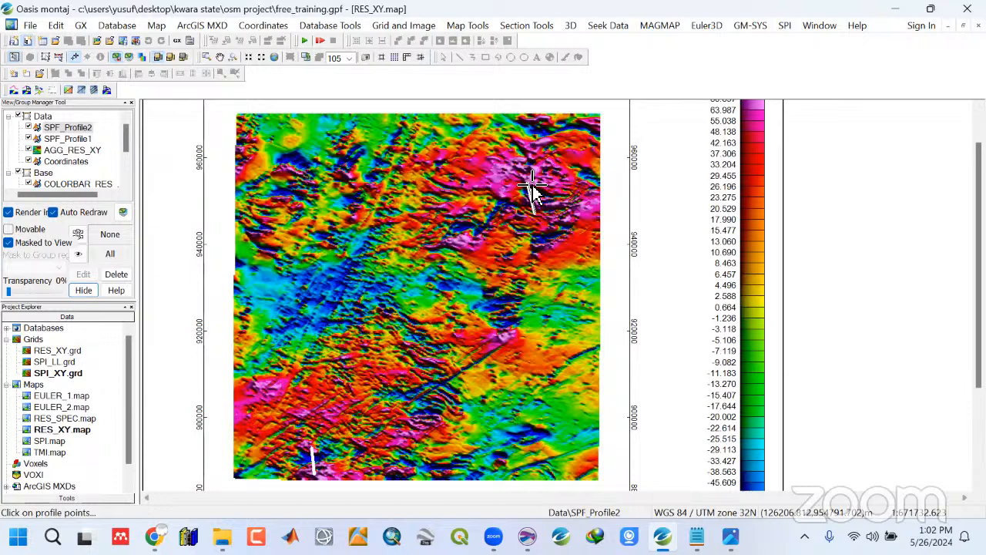
{"action": "right_click", "coordinate": [529, 183]}
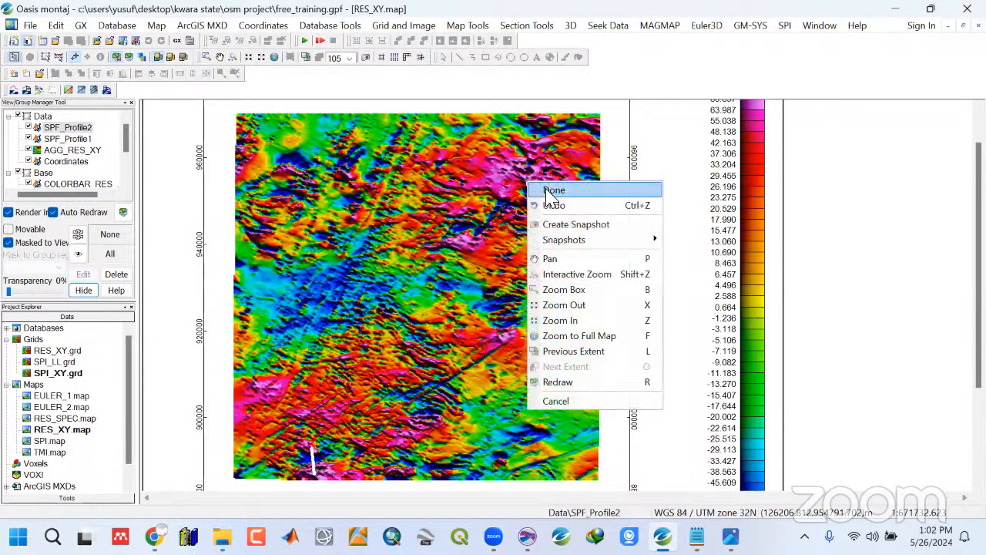
{"action": "left_click", "coordinate": [550, 190]}
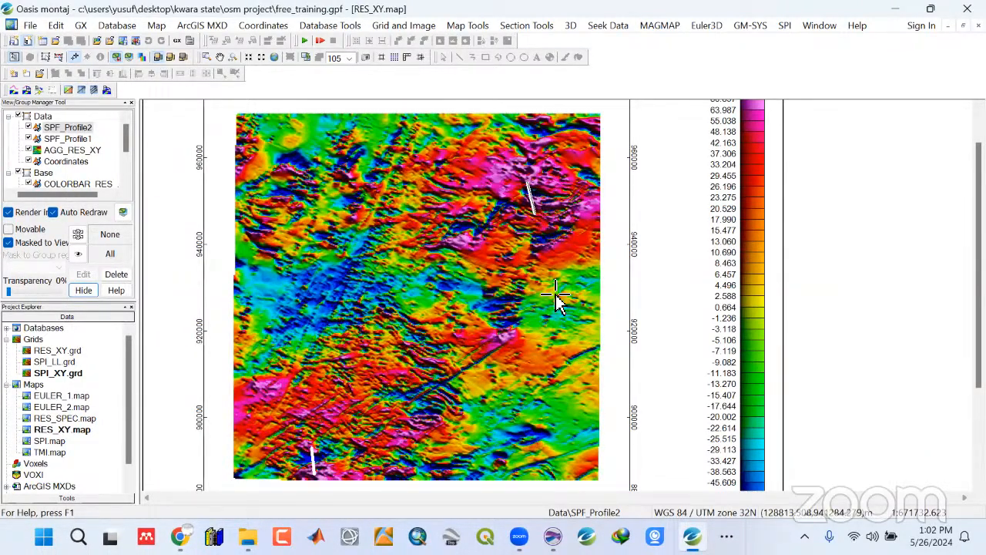
Clear the desktop to reach the Earth's Magnetic Field dialog and start calculating its magnitude, inclination and declination
{"action": "left_click", "coordinate": [896, 10]}
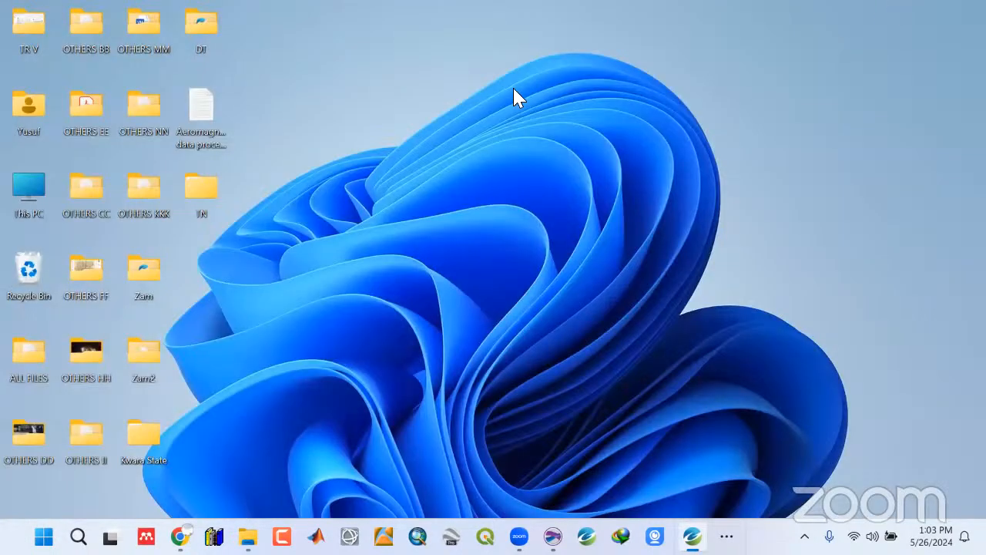
{"action": "right_click", "coordinate": [513, 90]}
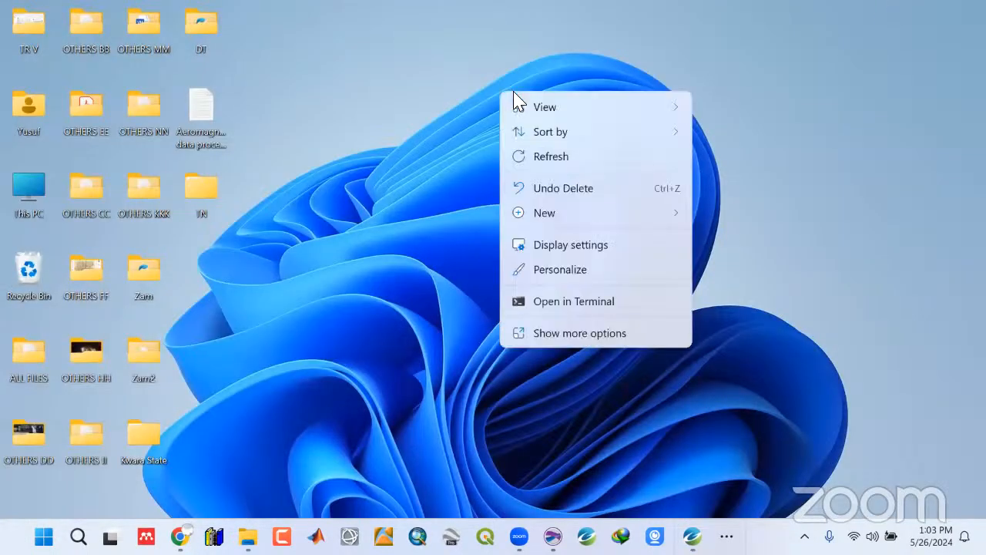
{"action": "left_click", "coordinate": [544, 154]}
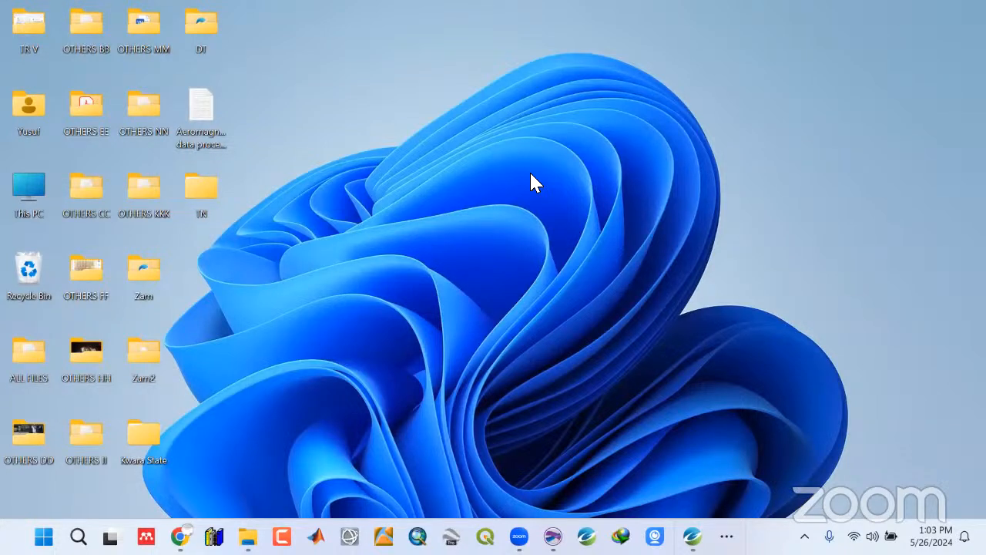
{"action": "left_click", "coordinate": [71, 17]}
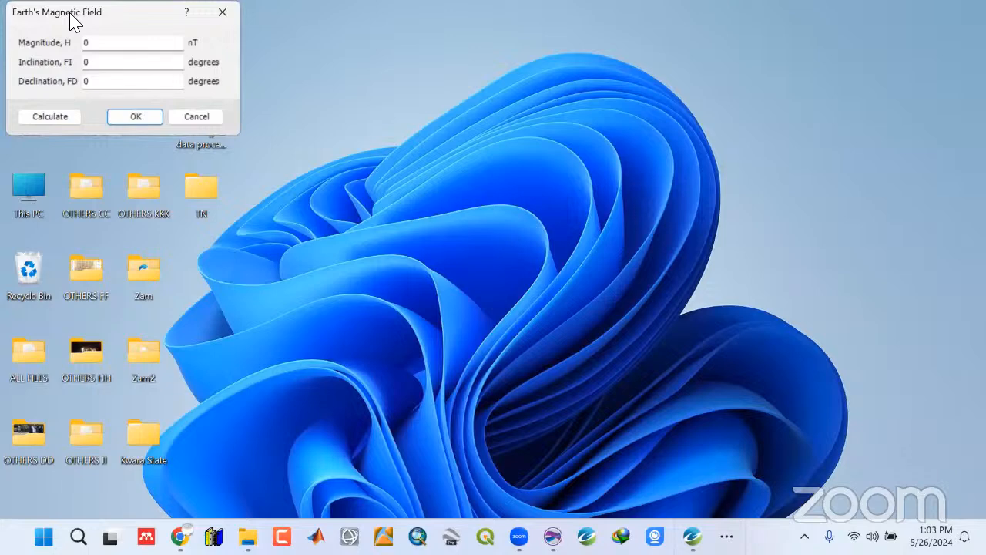
{"action": "left_click_drag", "start_coordinate": [71, 17], "coordinate": [329, 46]}
{"action": "left_click_drag", "start_coordinate": [362, 73], "coordinate": [277, 110]}
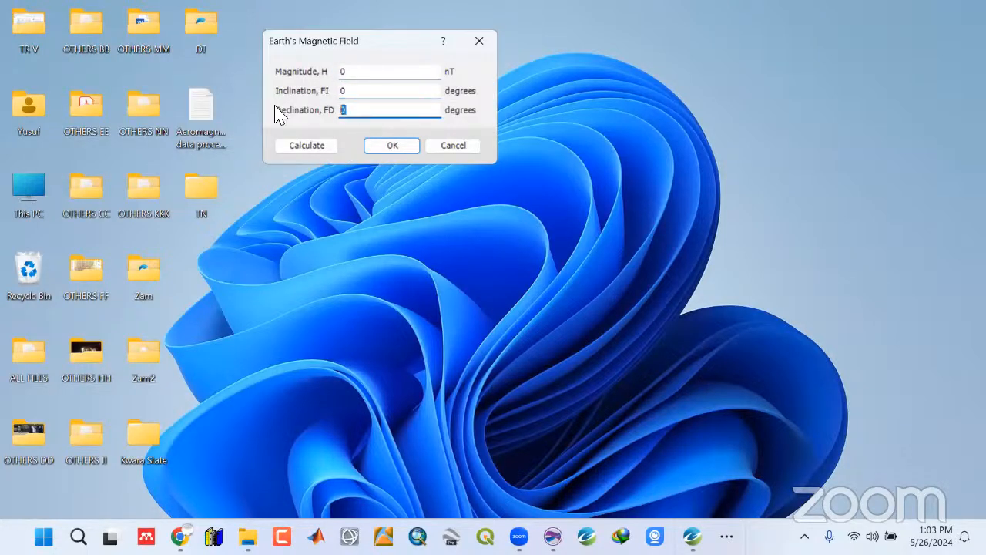
{"action": "left_click", "coordinate": [308, 152]}
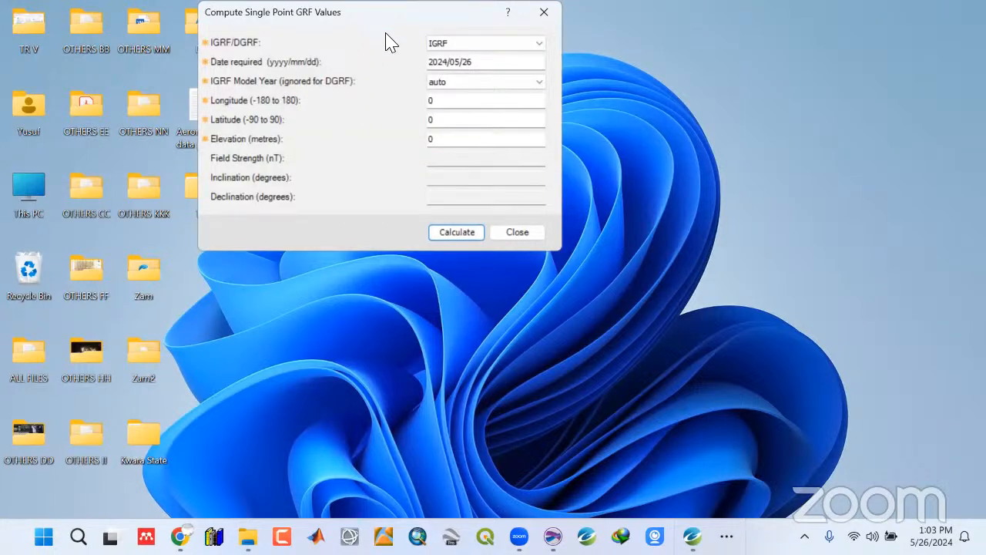
Choose the IGRF model, set the required date to 2007/01/01 and keep the model year on auto
{"action": "left_click", "coordinate": [542, 44]}
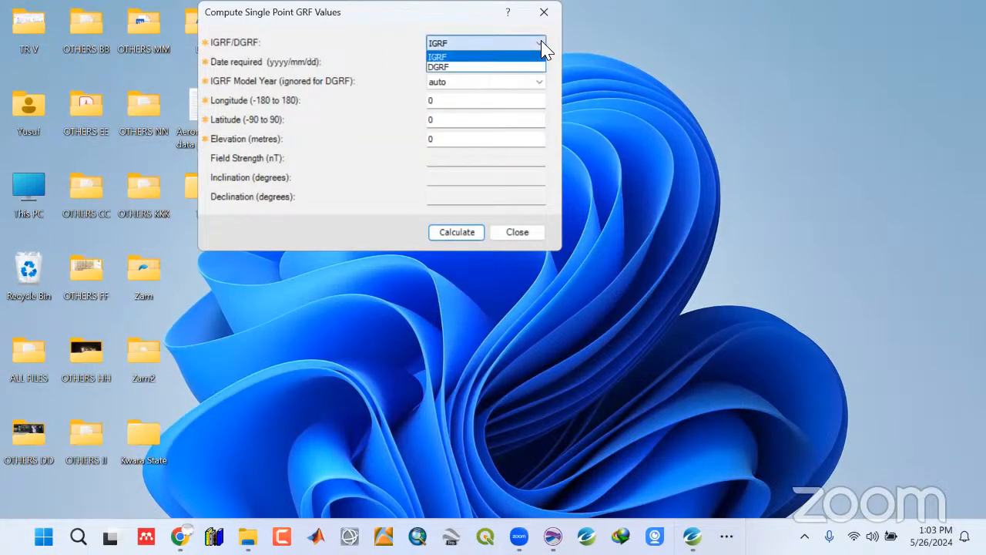
{"action": "left_click", "coordinate": [465, 58]}
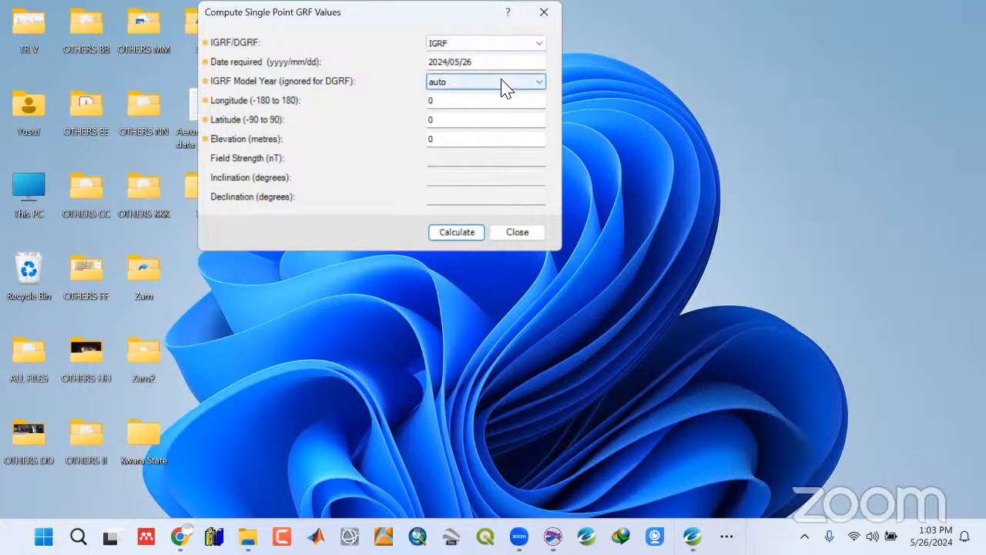
{"action": "left_click", "coordinate": [452, 62]}
{"action": "key", "text": "BackSpace"}
{"action": "key", "text": "BackSpace"}
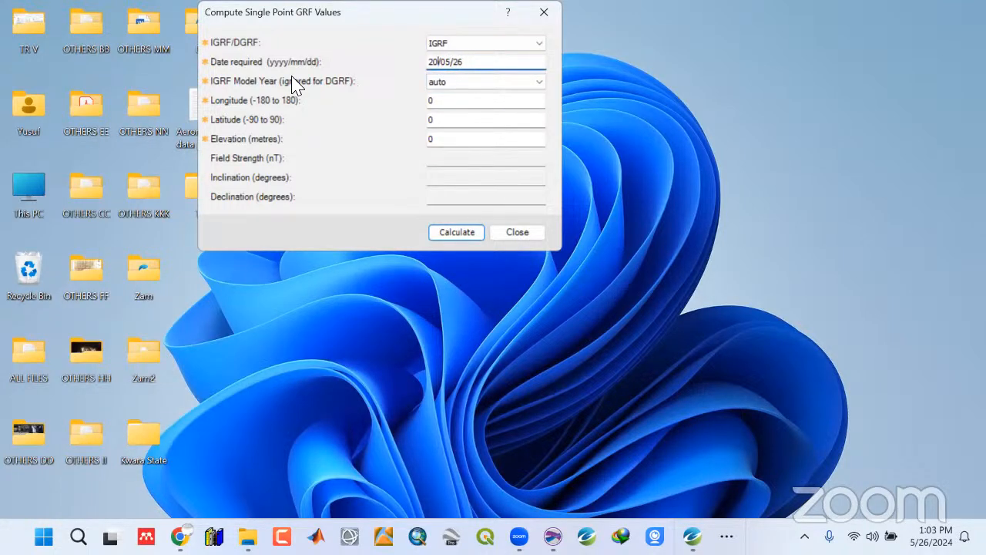
{"action": "type", "text": "07"}
{"action": "left_click", "coordinate": [464, 62]}
{"action": "left_click", "coordinate": [489, 62]}
{"action": "left_click", "coordinate": [537, 81]}
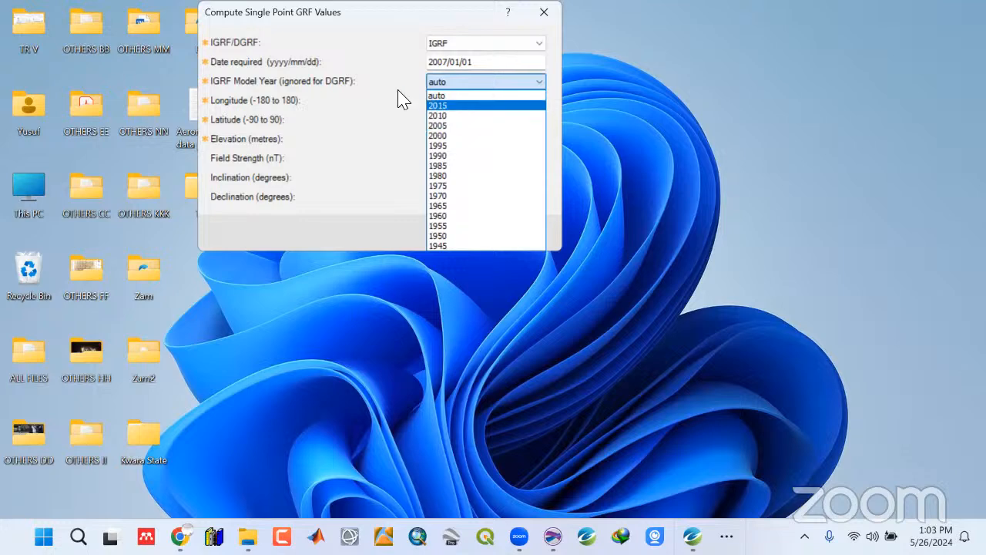
{"action": "left_click", "coordinate": [452, 82]}
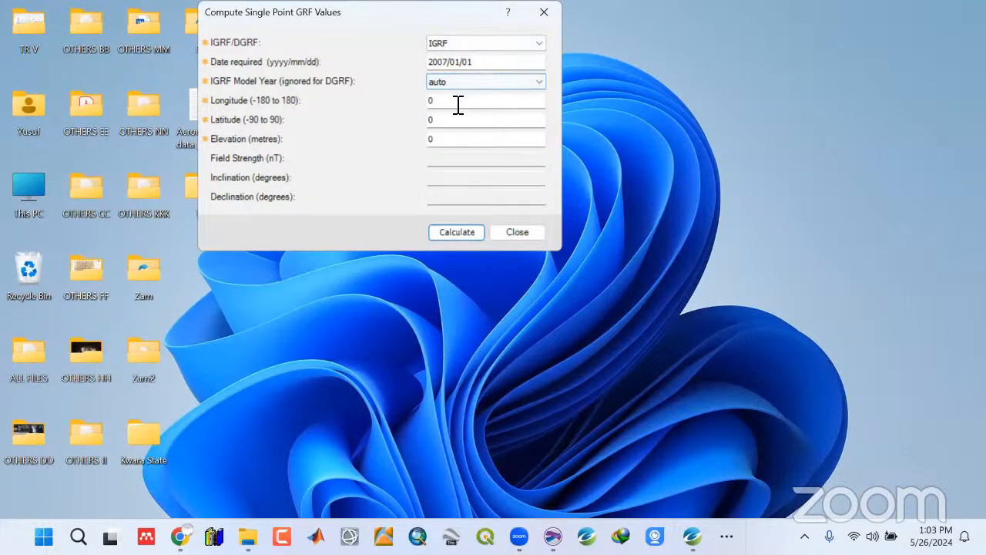
Set the elevation of the GRF calculation point to 80 metres
{"action": "left_click", "coordinate": [456, 102]}
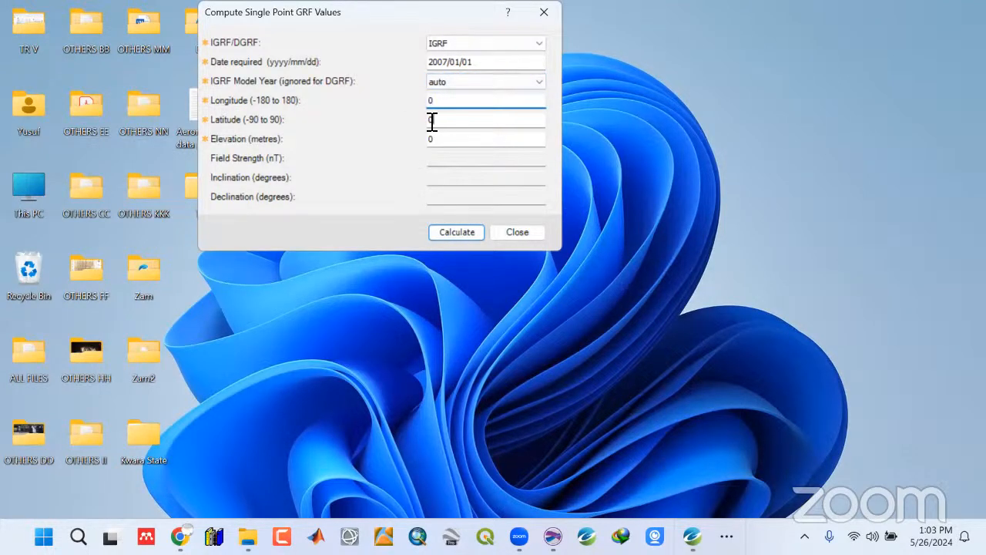
{"action": "double_click", "coordinate": [431, 120]}
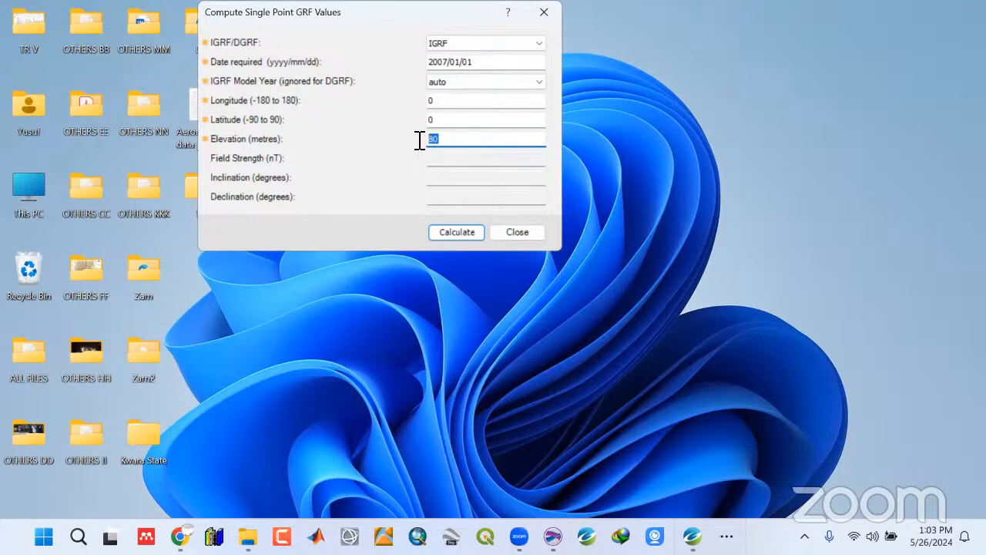
{"action": "left_click", "coordinate": [454, 119]}
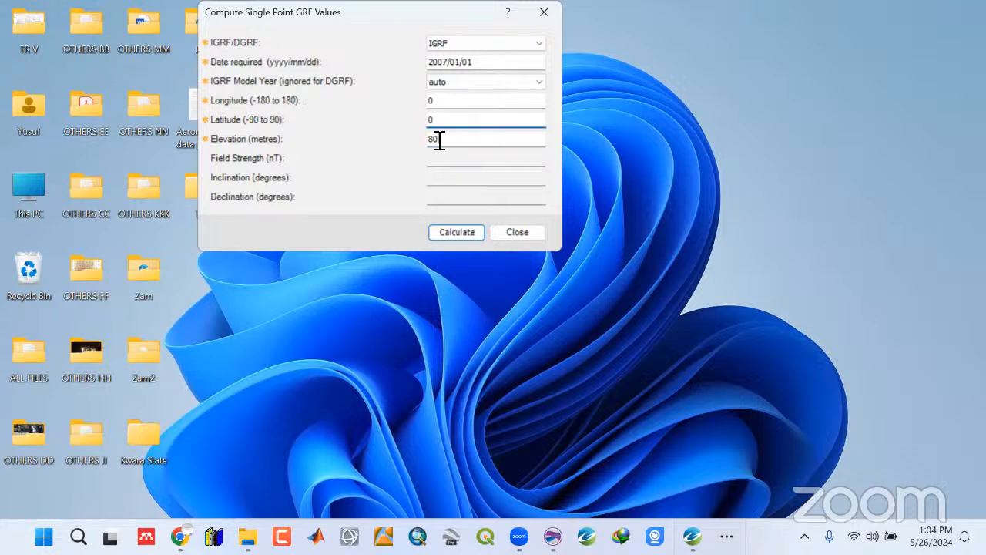
{"action": "key", "text": "Tab"}
{"action": "key", "text": "shift+Tab"}
Bring up the aeromagnetic data notes and enter the noted point as longitude 5 and latitude 8
{"action": "left_click", "coordinate": [726, 532]}
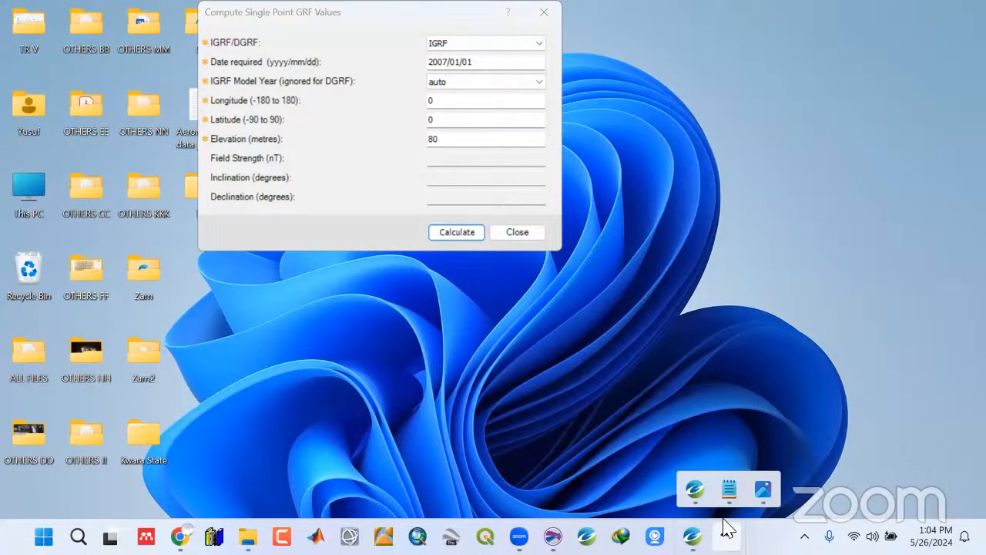
{"action": "left_click", "coordinate": [762, 483]}
{"action": "left_click_drag", "start_coordinate": [828, 46], "coordinate": [849, 34]}
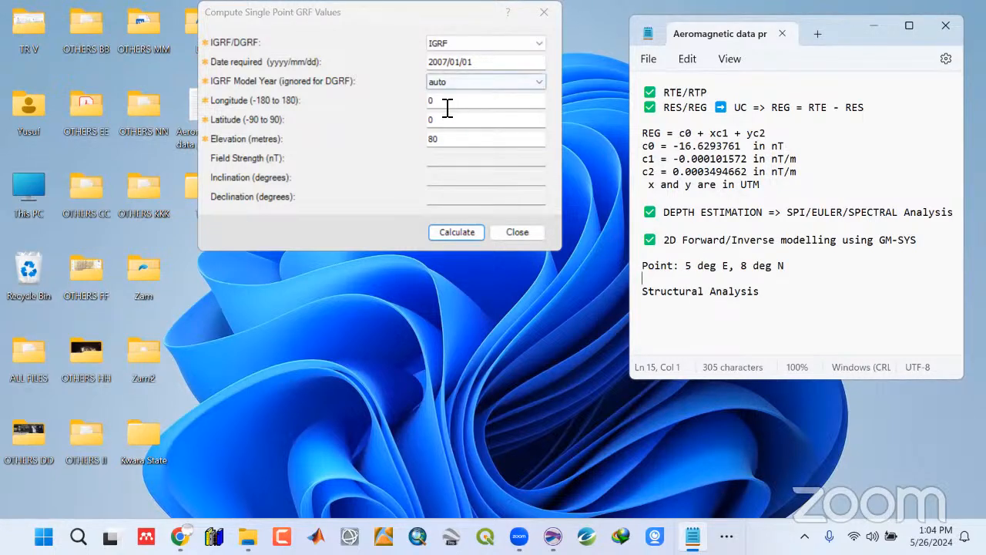
{"action": "left_click_drag", "start_coordinate": [447, 108], "coordinate": [426, 108]}
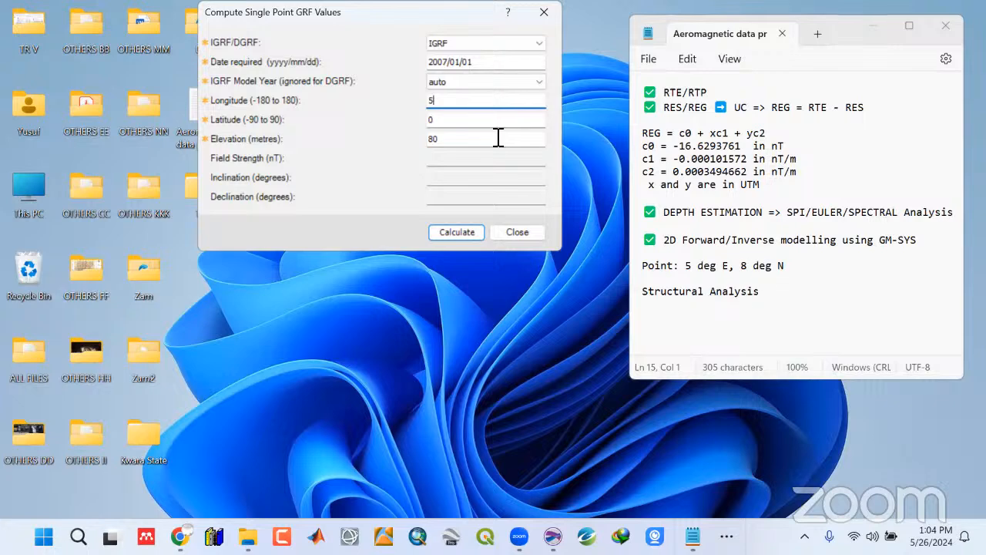
{"action": "left_click_drag", "start_coordinate": [441, 117], "coordinate": [418, 116]}
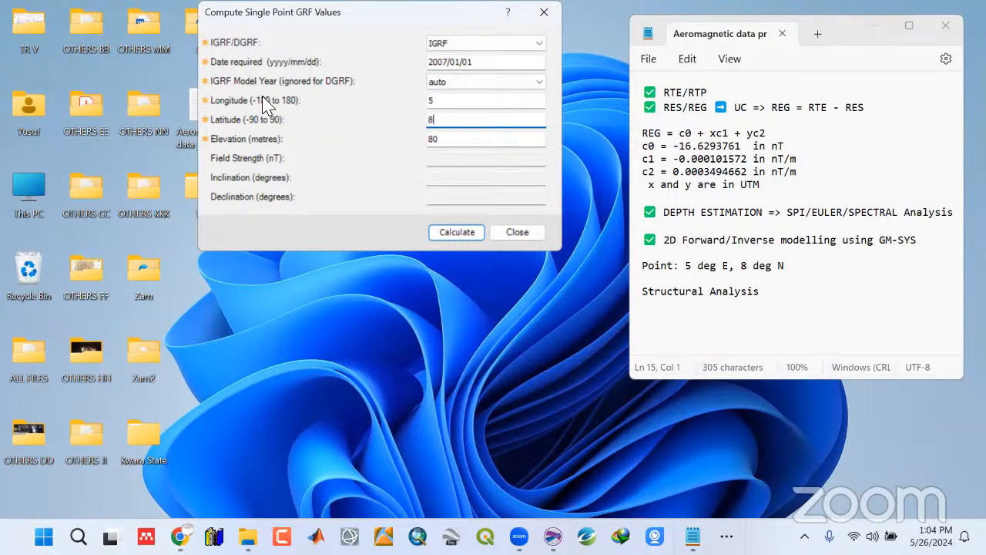
{"action": "left_click", "coordinate": [451, 102]}
{"action": "left_click", "coordinate": [446, 122]}
Check the coordinates of the southwest corner on the TMI_MAP.jpg image and close the image
{"action": "left_click", "coordinate": [725, 535]}
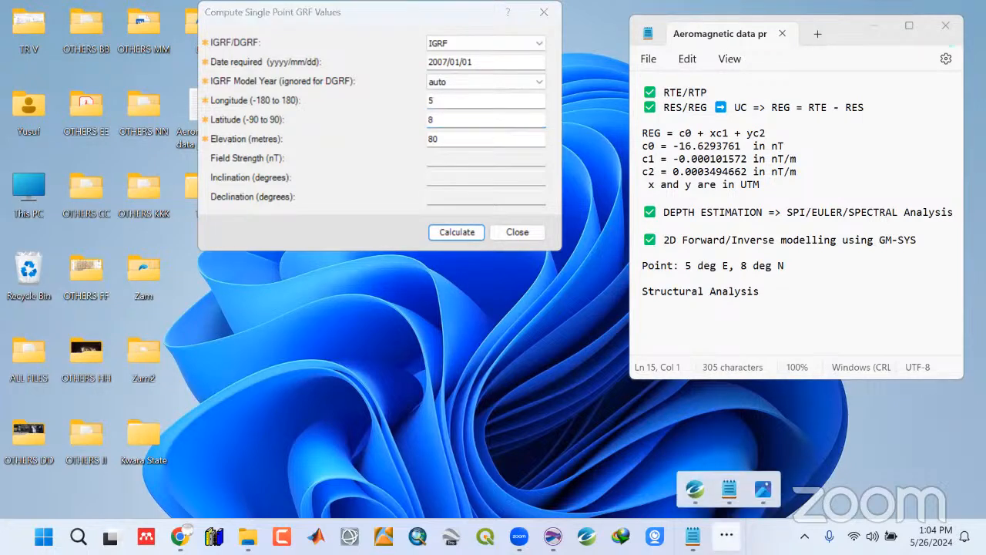
{"action": "left_click", "coordinate": [763, 479]}
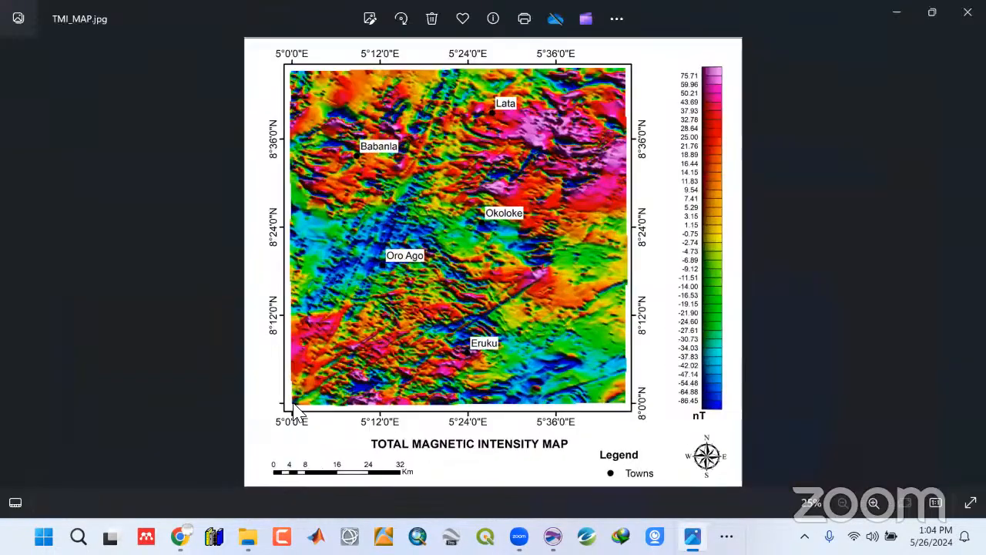
{"action": "left_click", "coordinate": [967, 12]}
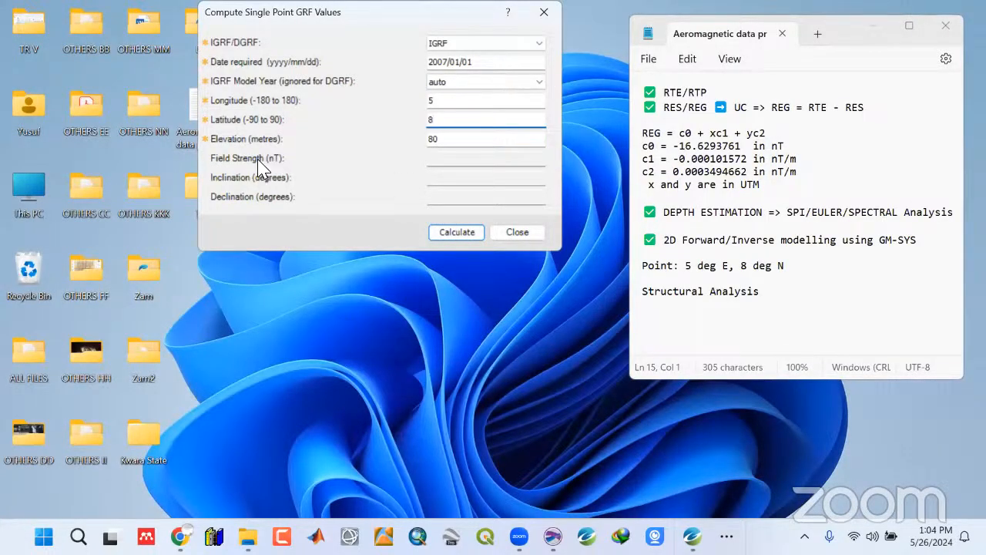
Calculate the field strength, inclination and declination, and accept them as the model's Earth's magnetic field
{"action": "left_click", "coordinate": [455, 234]}
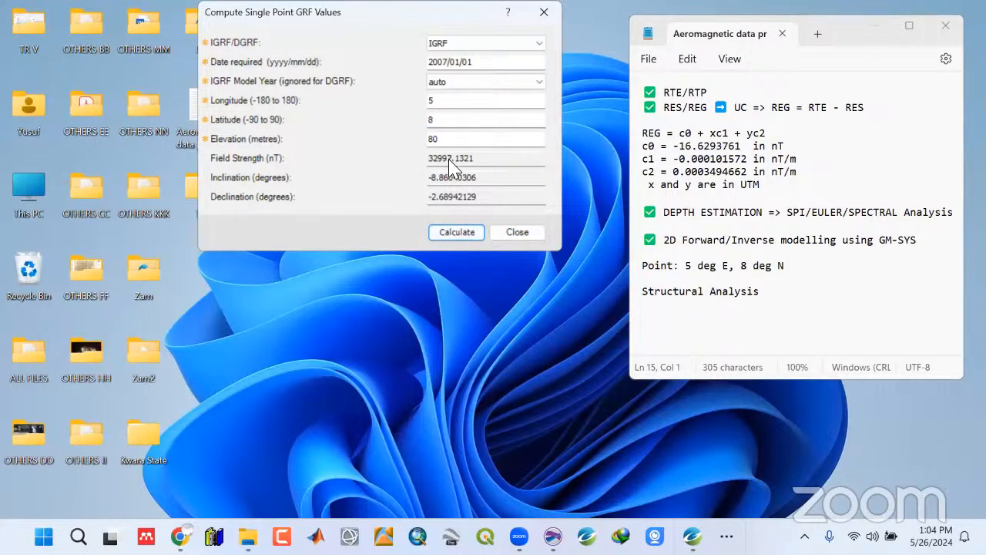
{"action": "left_click", "coordinate": [516, 233]}
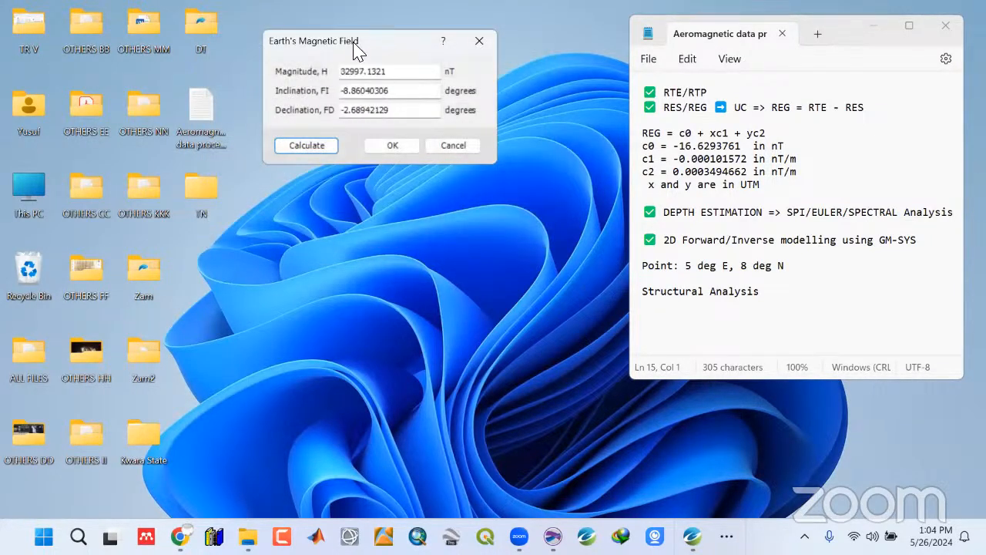
{"action": "left_click", "coordinate": [393, 147]}
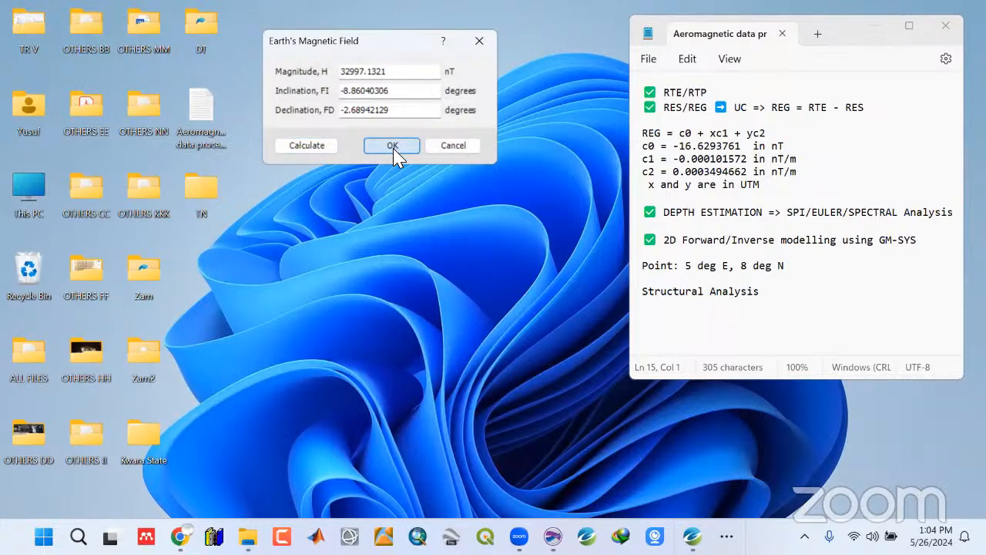
Put the notes away, maximize the new GM-SYS Profile1 model window and save the model
{"action": "left_click", "coordinate": [876, 28]}
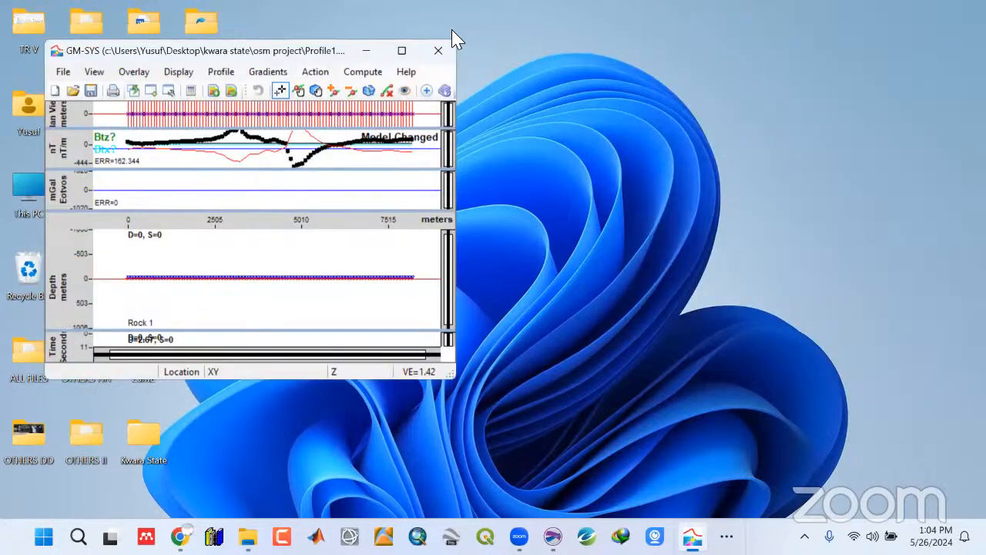
{"action": "left_click", "coordinate": [401, 52]}
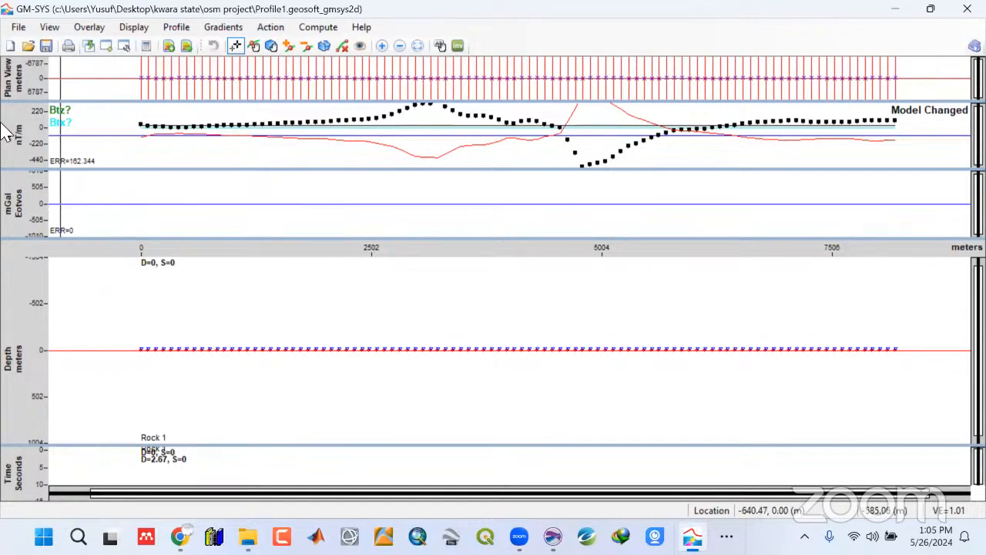
{"action": "left_click", "coordinate": [18, 27]}
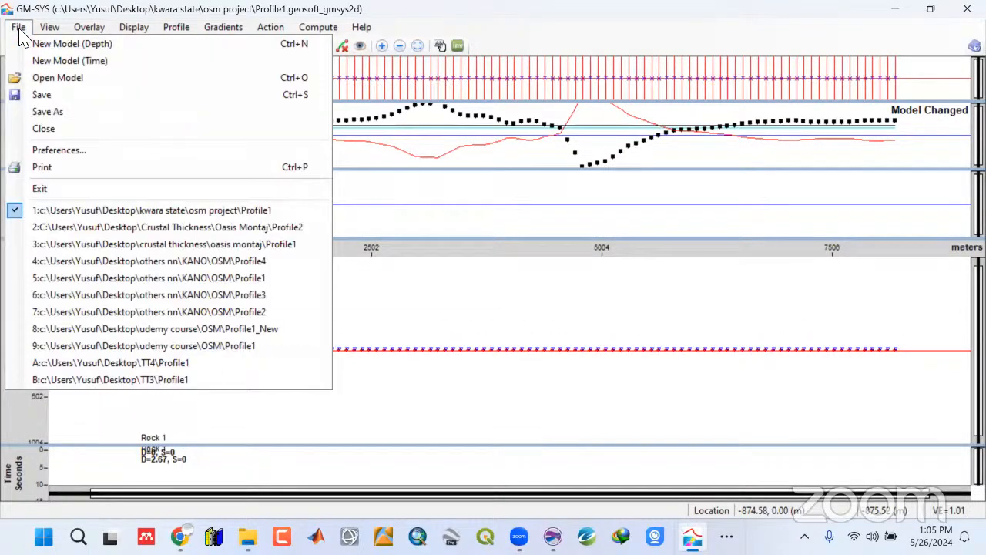
{"action": "left_click", "coordinate": [39, 94]}
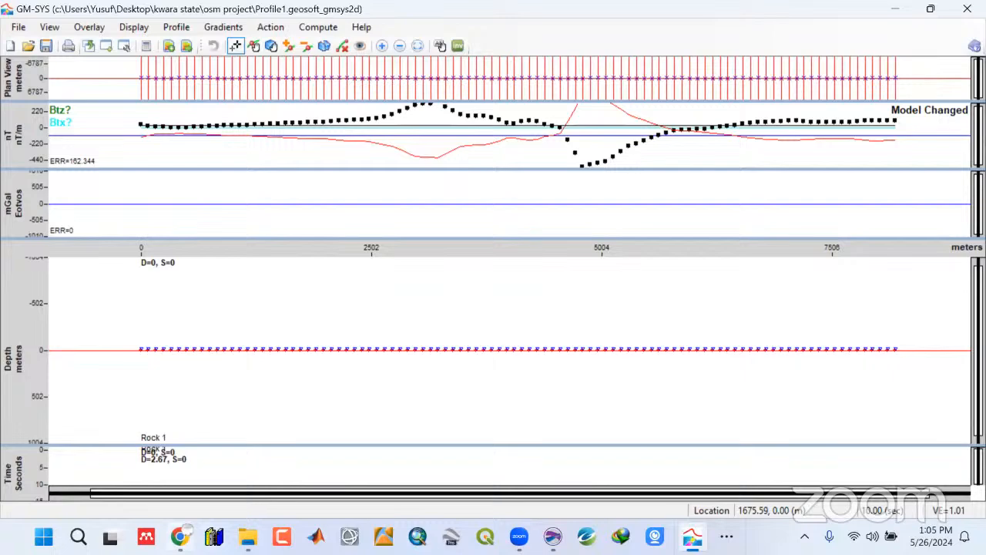
Switch to Chrome to read the live stream chat for questions and return to the GM-SYS model
{"action": "left_click", "coordinate": [181, 536]}
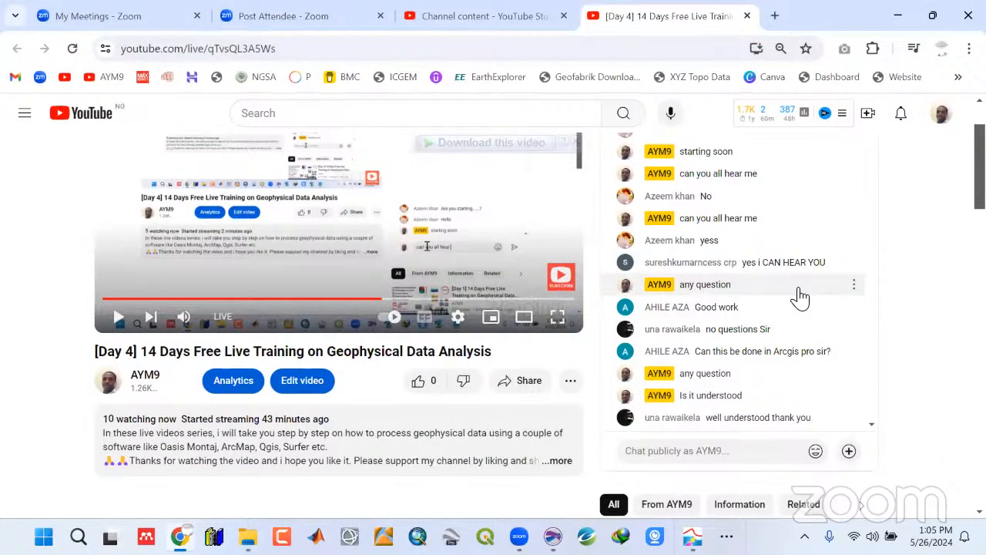
{"action": "left_click", "coordinate": [897, 16]}
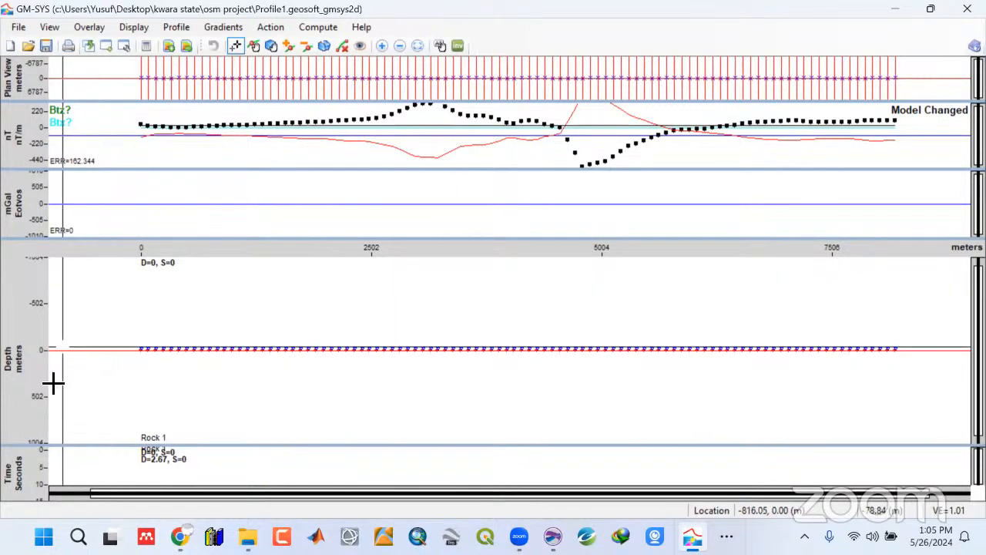
Collapse the Time and Plan View panes so the magnetic, gravity and depth panes get more room
{"action": "left_click_drag", "start_coordinate": [34, 451], "coordinate": [23, 495]}
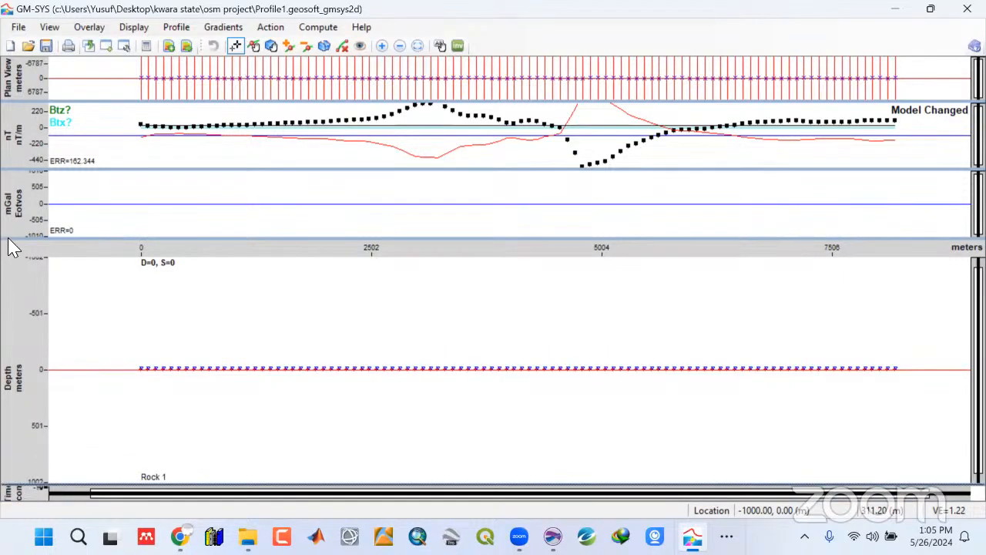
{"action": "left_click_drag", "start_coordinate": [46, 106], "coordinate": [38, 59]}
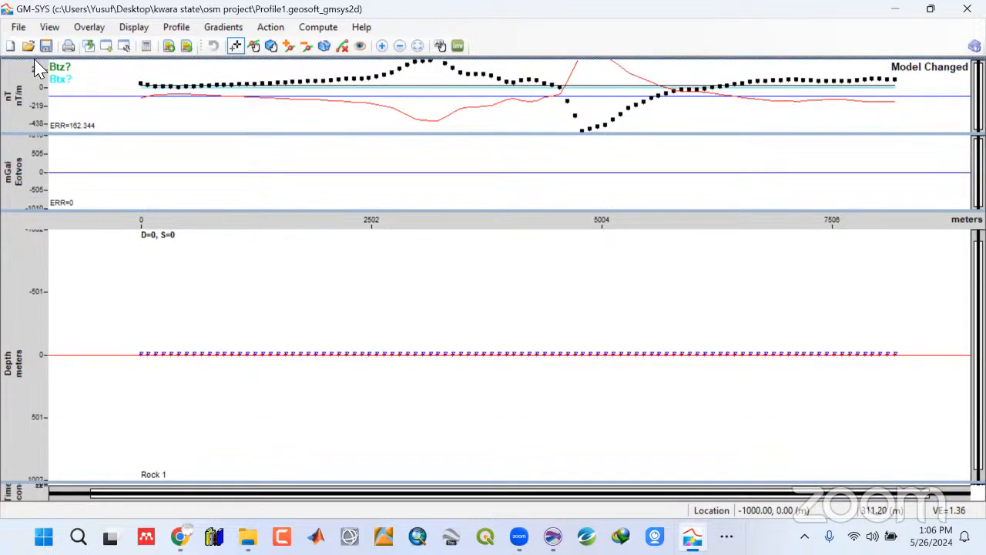
Turn off the magnetic and gravity gradients, and resize the panes so magnetics is taller and gravity is collapsed
{"action": "left_click_drag", "start_coordinate": [31, 137], "coordinate": [33, 213]}
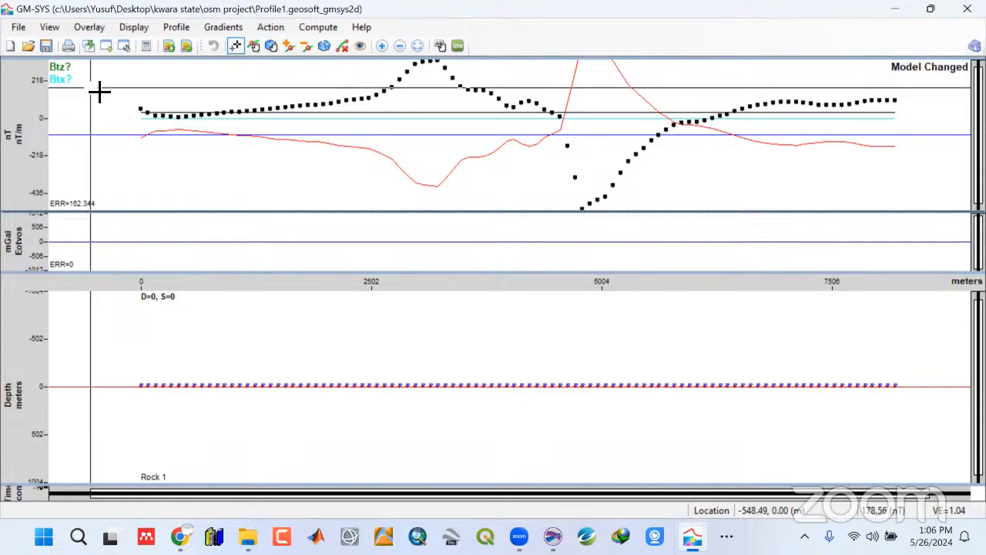
{"action": "left_click", "coordinate": [222, 27]}
{"action": "left_click", "coordinate": [208, 44]}
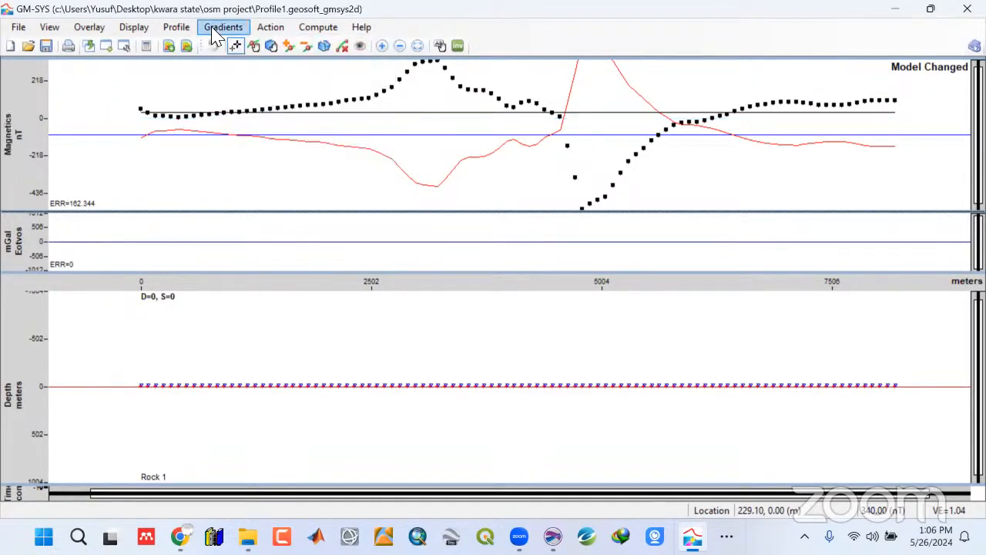
{"action": "left_click", "coordinate": [222, 27]}
{"action": "left_click", "coordinate": [210, 61]}
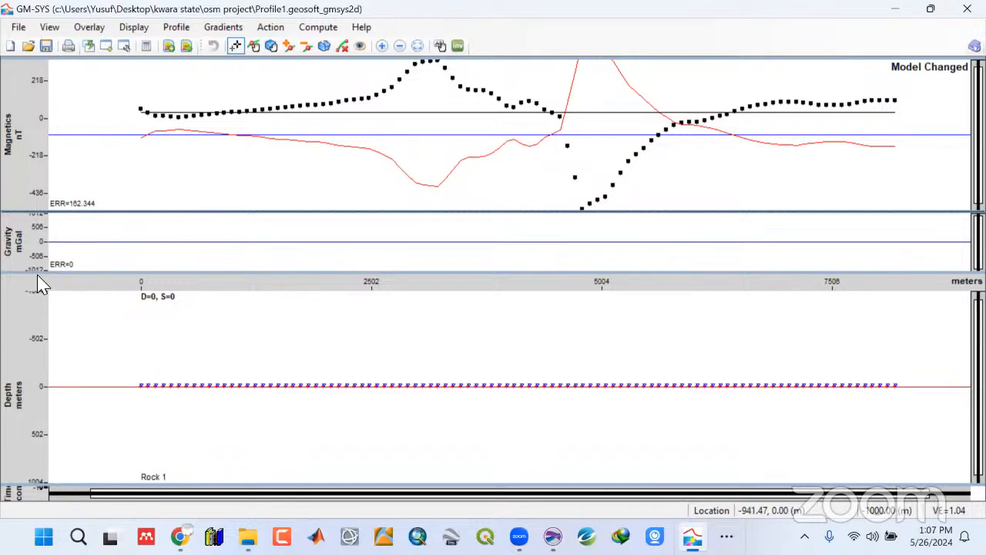
{"action": "left_click_drag", "start_coordinate": [42, 281], "coordinate": [47, 214]}
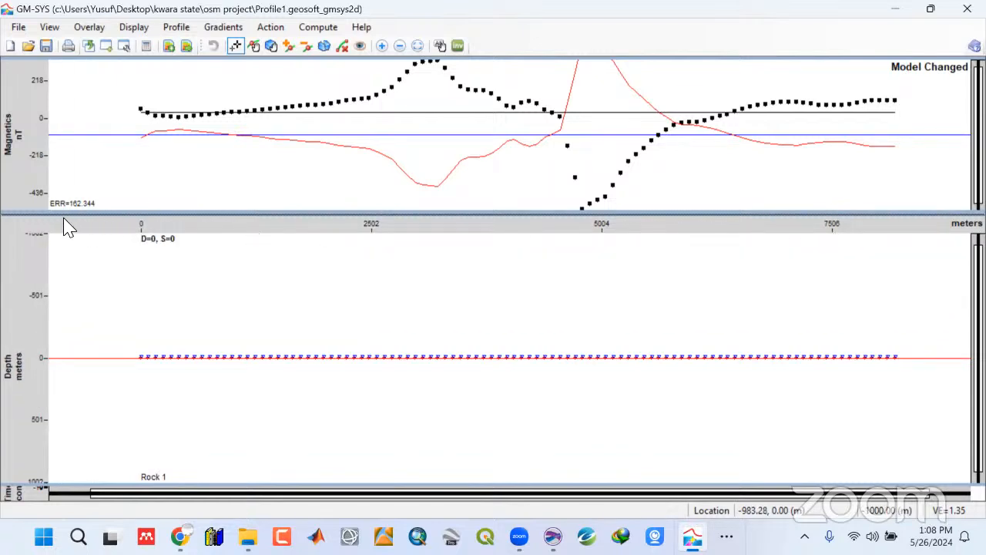
Change the X,Y units of the horizontal distance axis to Km
{"action": "right_click", "coordinate": [111, 225]}
{"action": "mouse_move", "coordinate": [141, 231]}
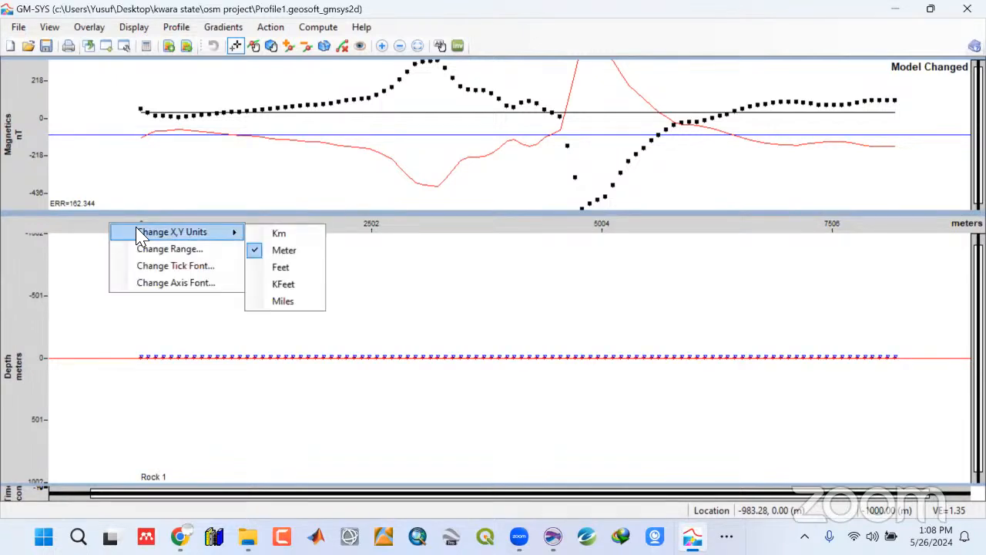
{"action": "left_click", "coordinate": [275, 234]}
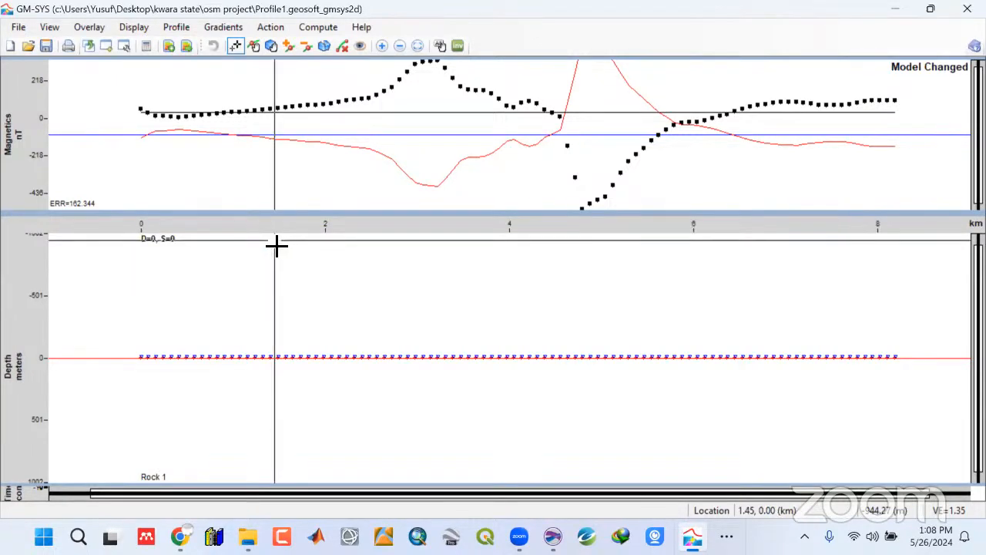
Set the X axis tick labels to display with 2 decimal places
{"action": "right_click", "coordinate": [121, 235]}
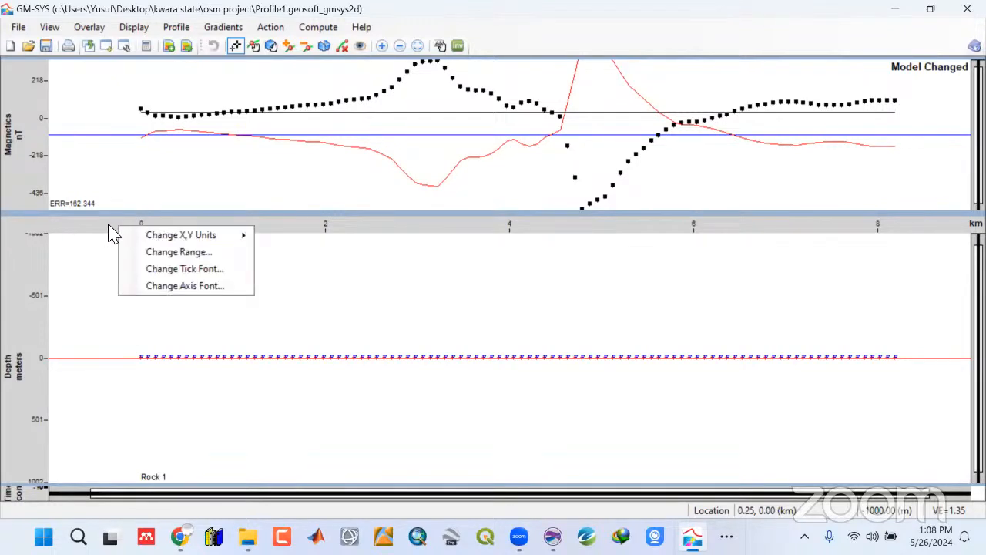
{"action": "left_click", "coordinate": [111, 232]}
{"action": "right_click", "coordinate": [109, 224]}
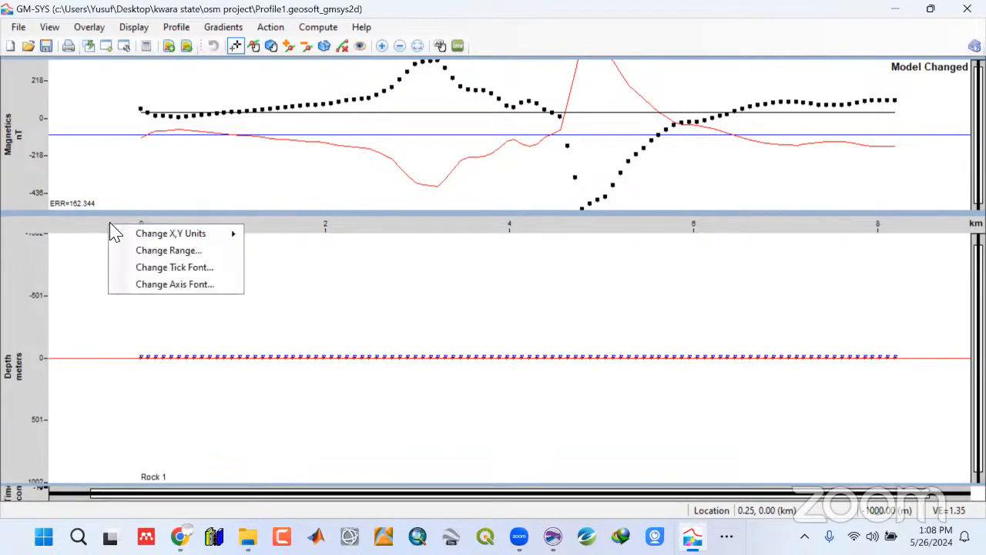
{"action": "left_click", "coordinate": [156, 255]}
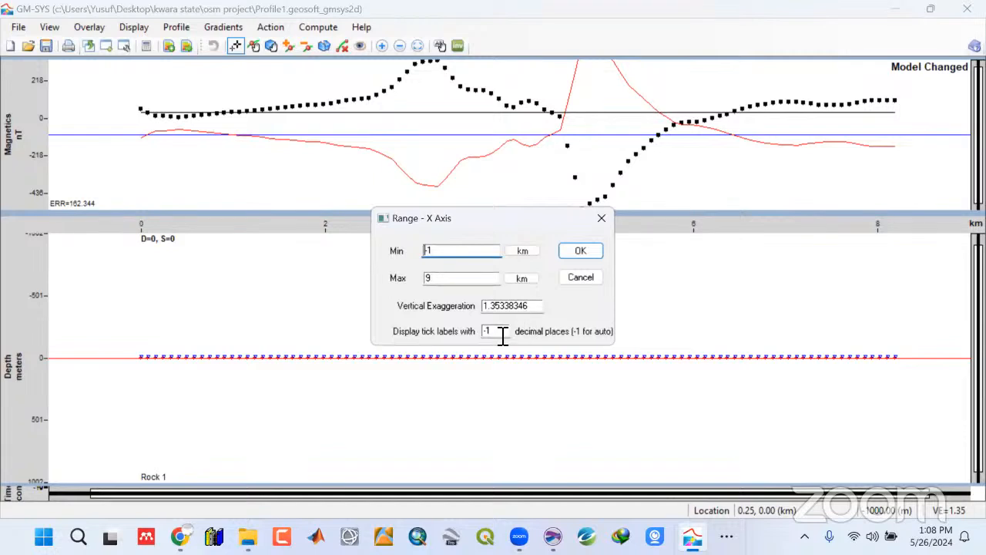
{"action": "left_click_drag", "start_coordinate": [501, 335], "coordinate": [481, 337]}
{"action": "type", "text": "2"}
{"action": "left_click", "coordinate": [585, 253]}
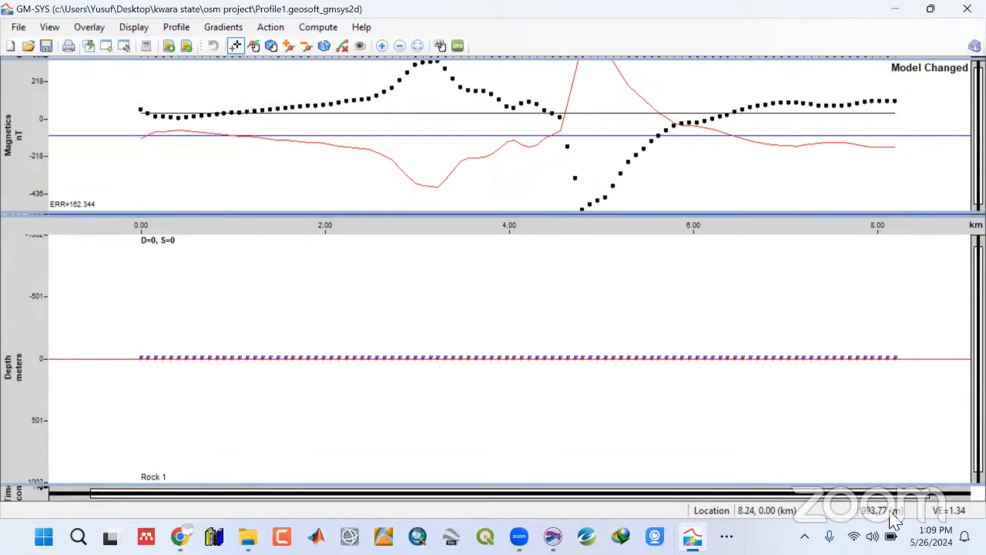
Turn on the computer's battery saver and adjust the screen brightness
{"action": "left_click", "coordinate": [872, 536]}
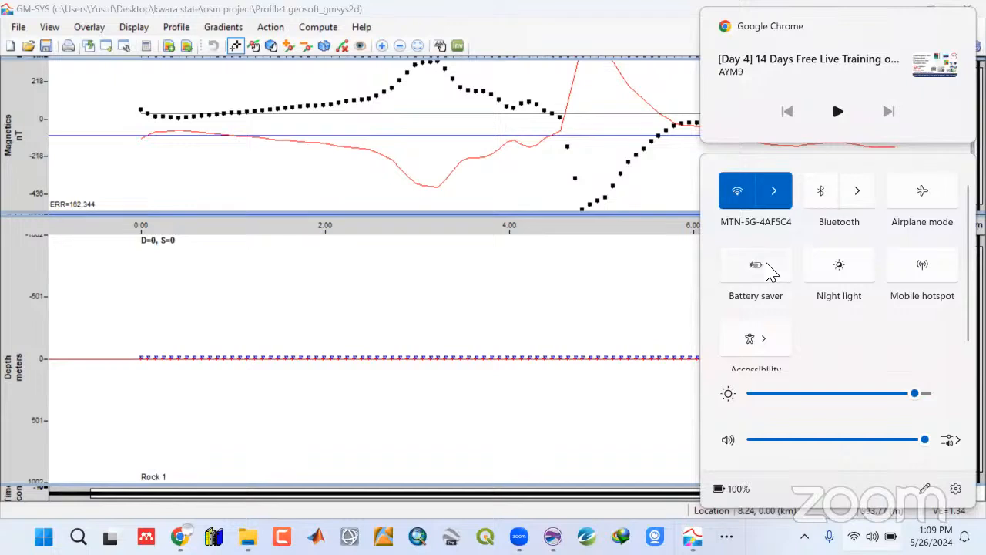
{"action": "left_click", "coordinate": [769, 269]}
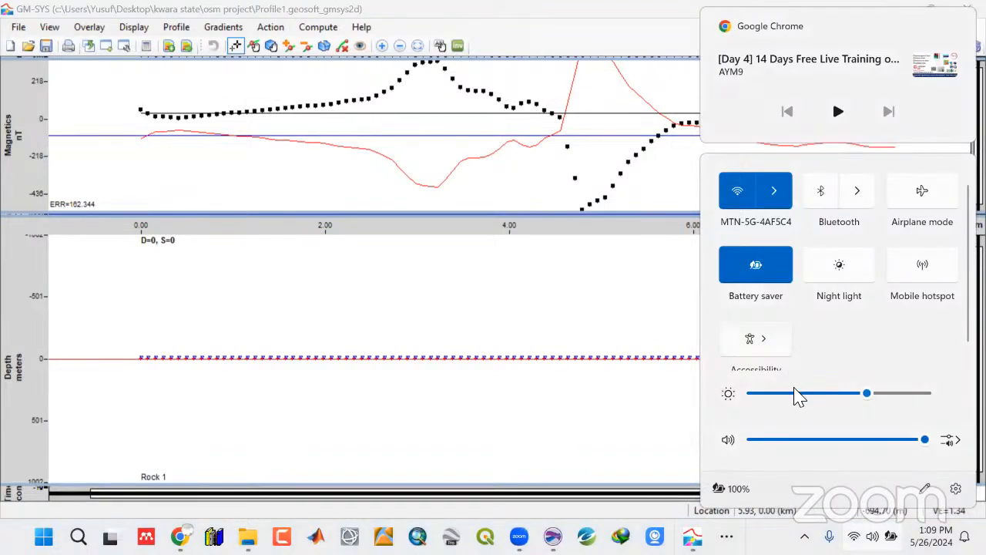
{"action": "left_click", "coordinate": [796, 394]}
{"action": "left_click", "coordinate": [544, 37]}
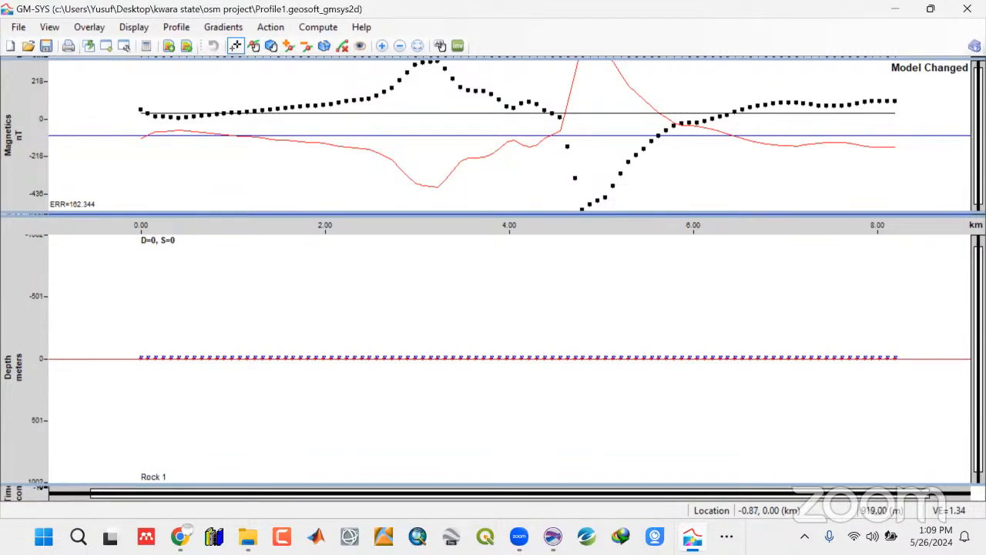
{"action": "mouse_move", "coordinate": [518, 536]}
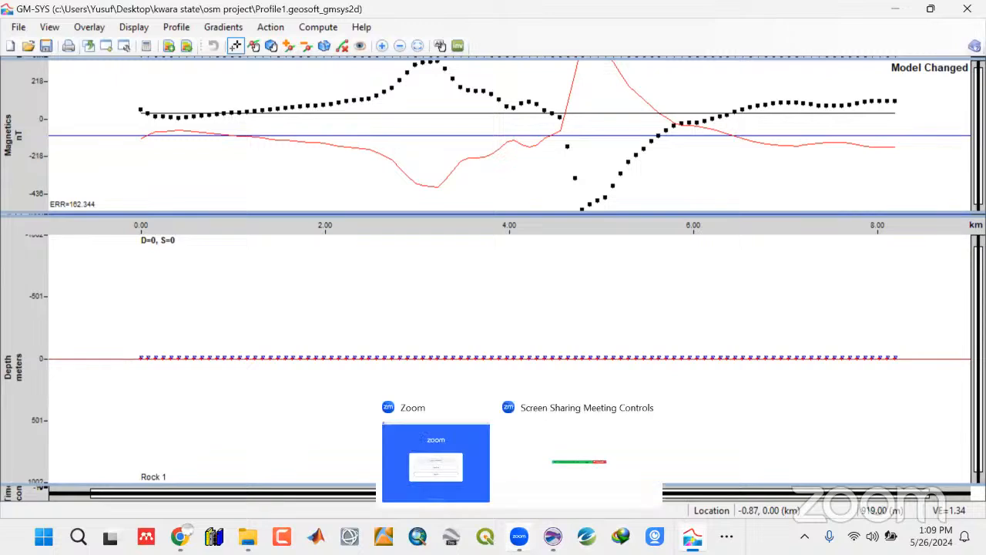
Switch to Oasis montaj and open the SPI.gdb database from the project's databases
{"action": "left_click", "coordinate": [896, 9]}
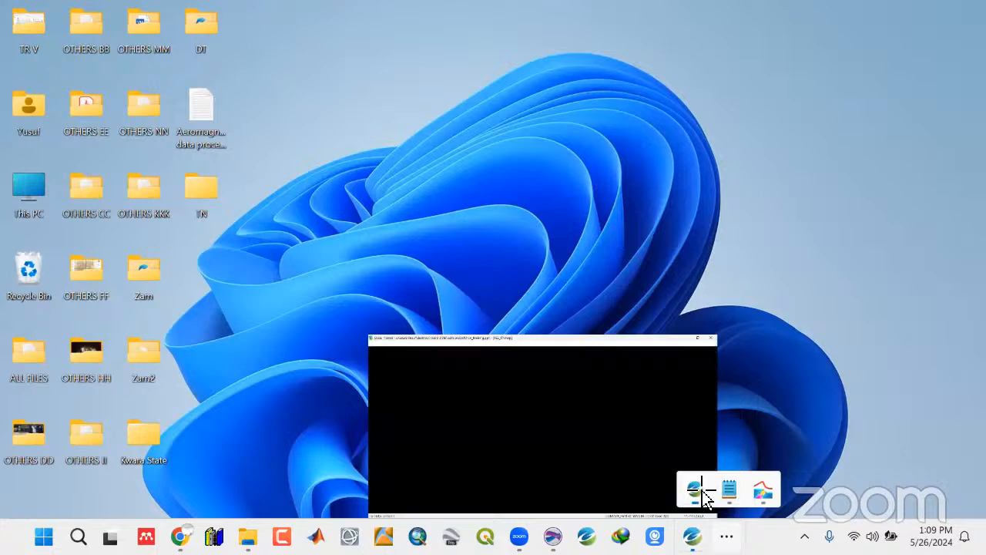
{"action": "left_click", "coordinate": [696, 493]}
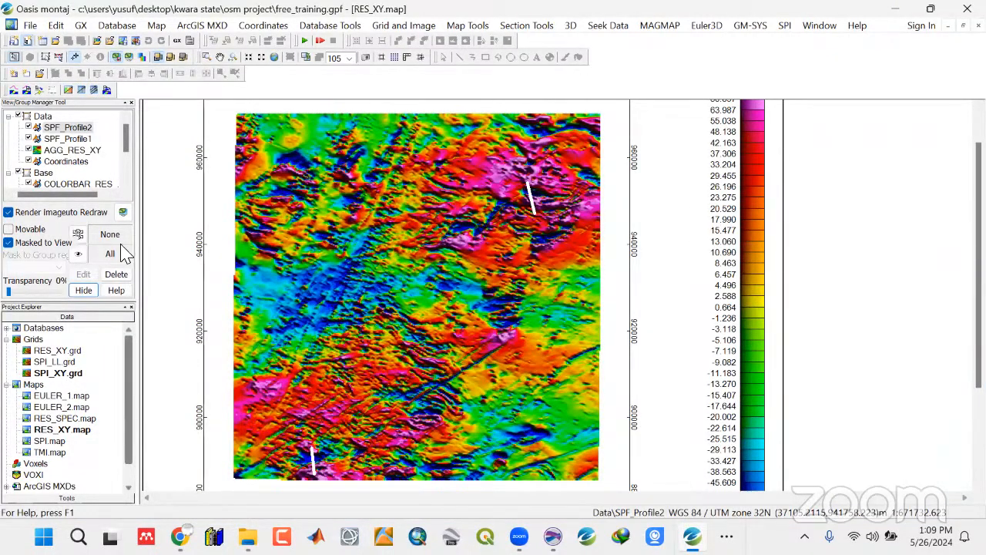
{"action": "left_click", "coordinate": [125, 103]}
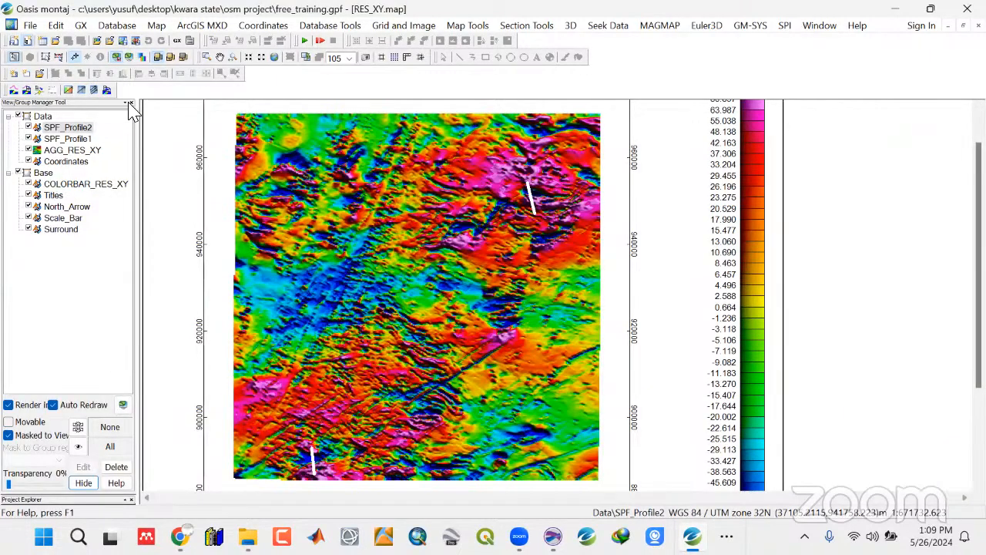
{"action": "left_click", "coordinate": [125, 103]}
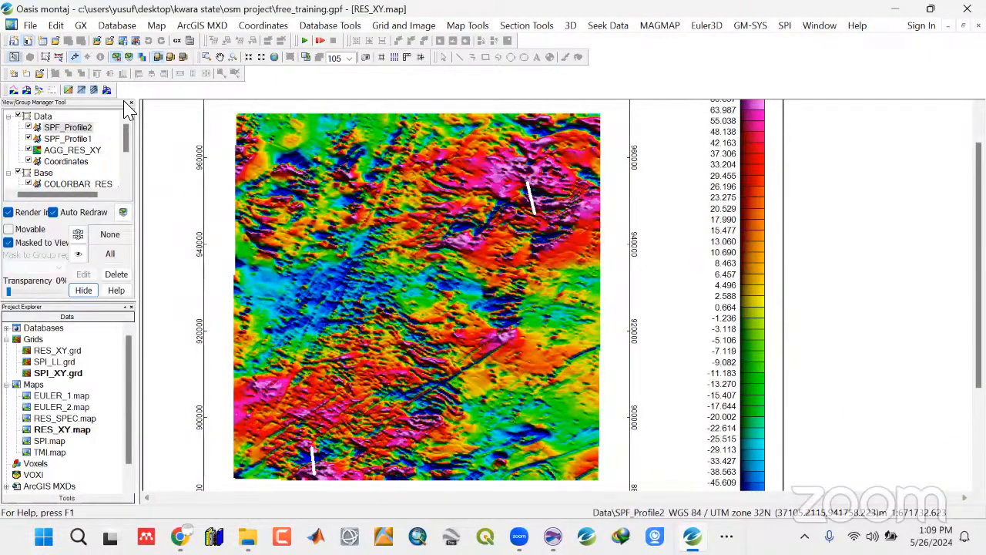
{"action": "left_click", "coordinate": [7, 328]}
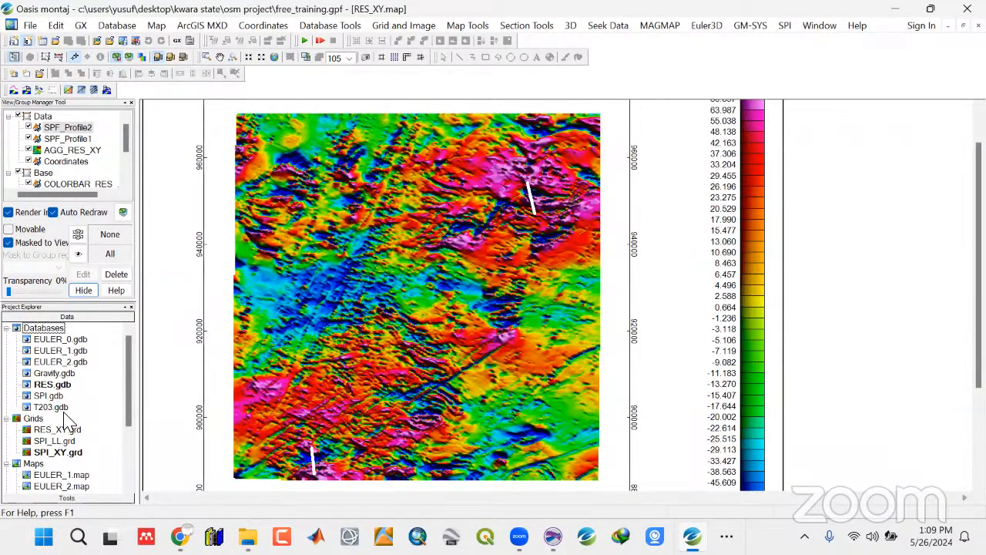
{"action": "double_click", "coordinate": [48, 395]}
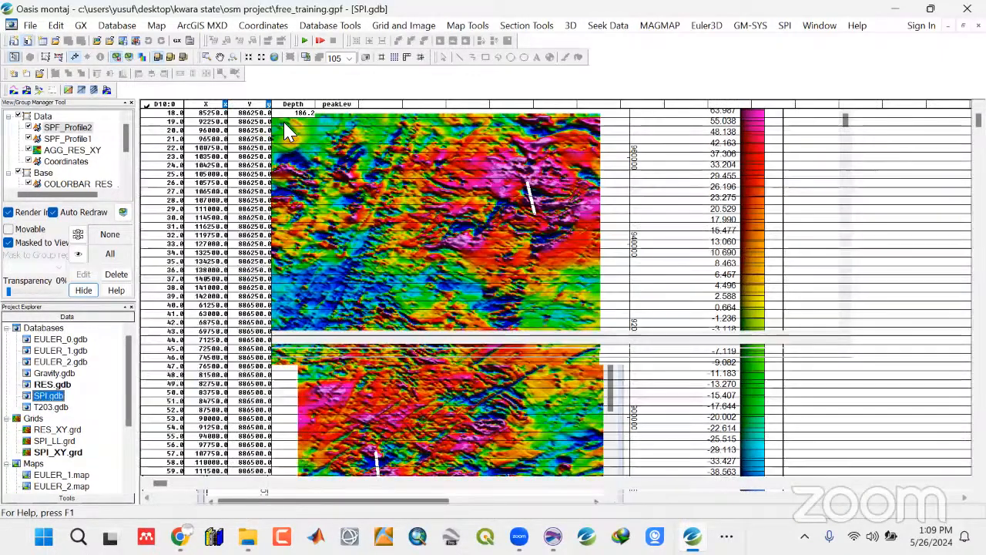
Examine the statistics of the Depth channel in SPI.gdb, especially its maximum, and close the report
{"action": "left_click", "coordinate": [293, 104]}
{"action": "right_click", "coordinate": [294, 105]}
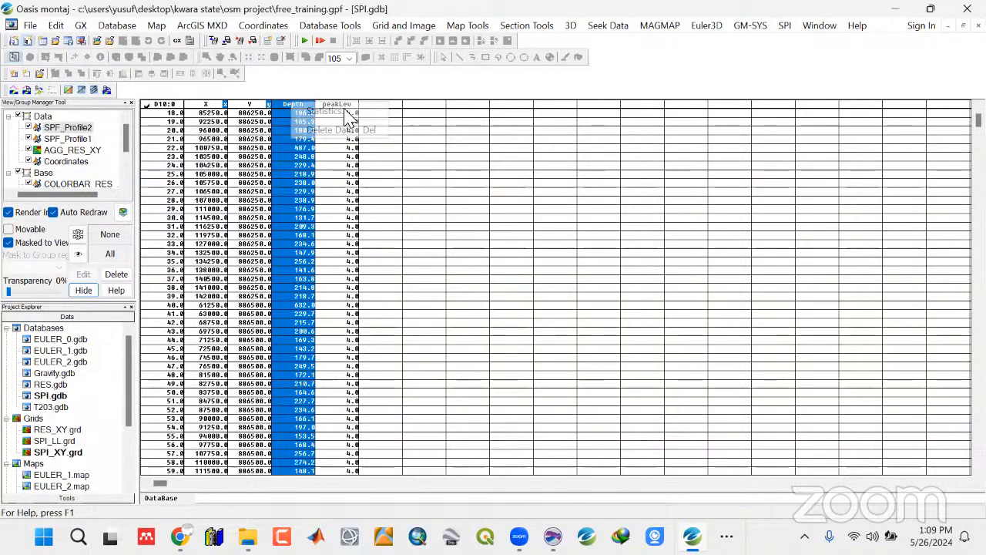
{"action": "left_click", "coordinate": [344, 113]}
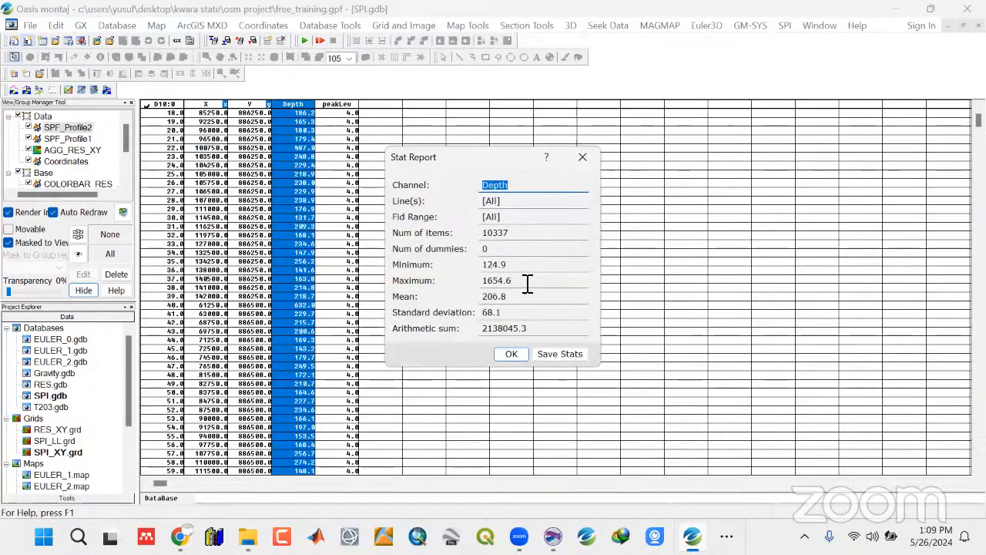
{"action": "left_click_drag", "start_coordinate": [523, 284], "coordinate": [460, 283]}
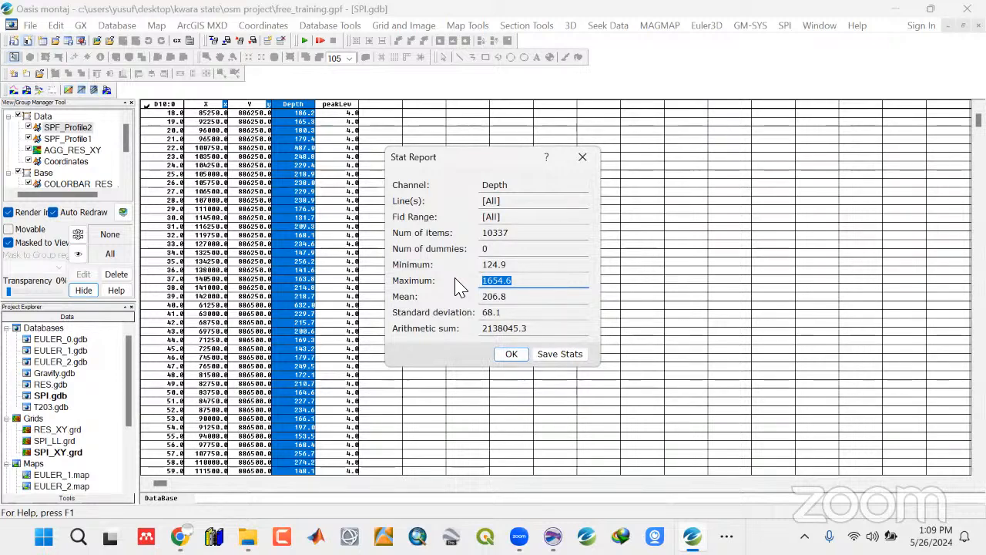
{"action": "left_click", "coordinate": [571, 167]}
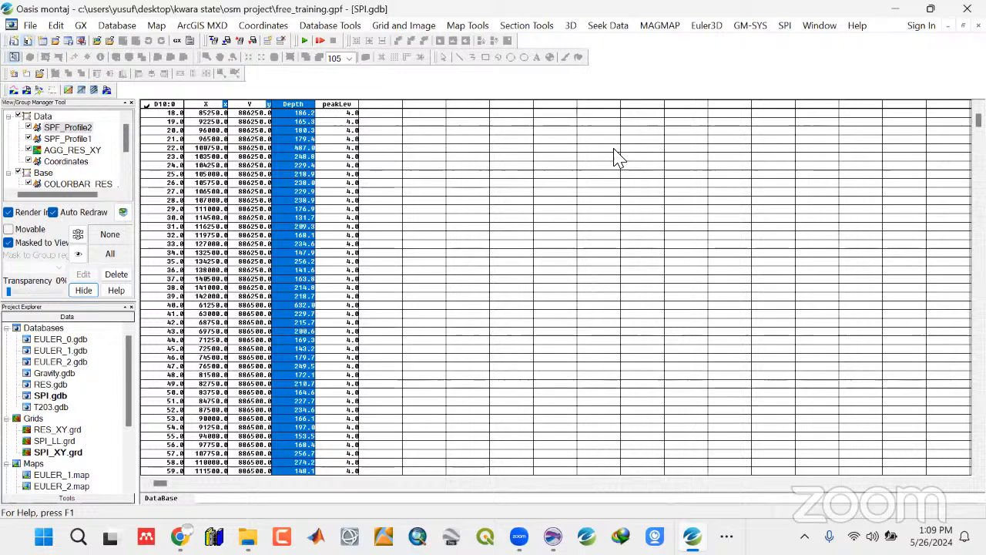
Return to the GM-SYS Profile1 model and change the Z unit of the depth axis to Km
{"action": "left_click", "coordinate": [892, 10]}
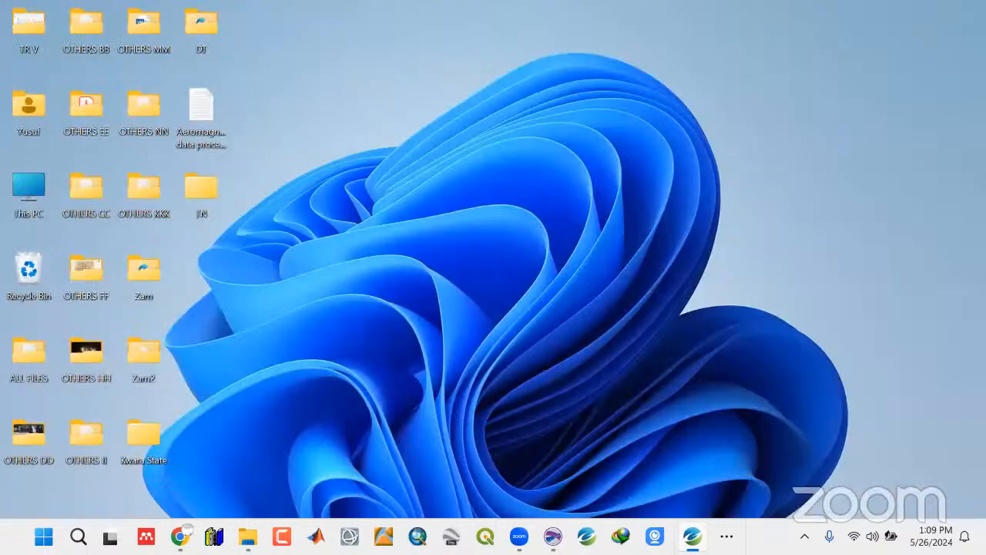
{"action": "left_click", "coordinate": [726, 536]}
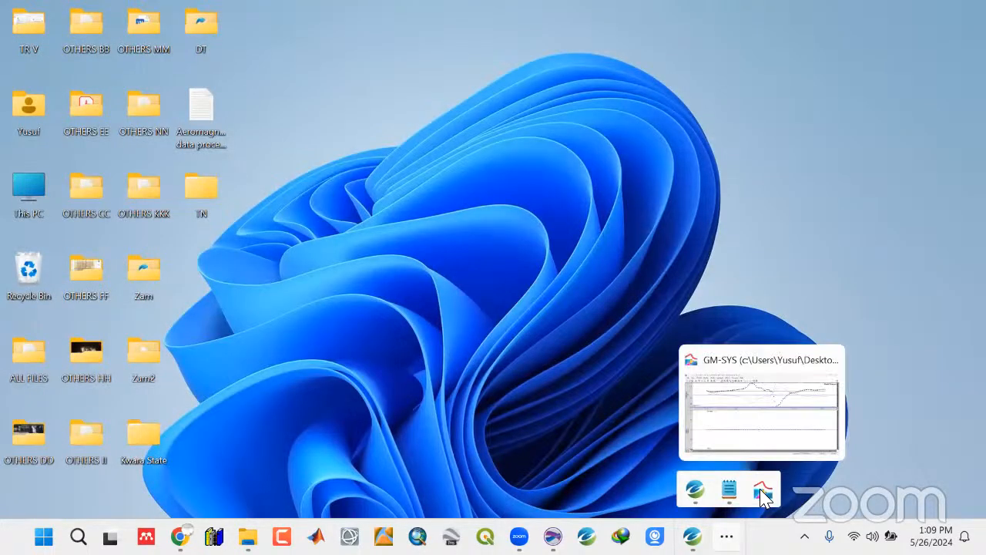
{"action": "left_click", "coordinate": [762, 495]}
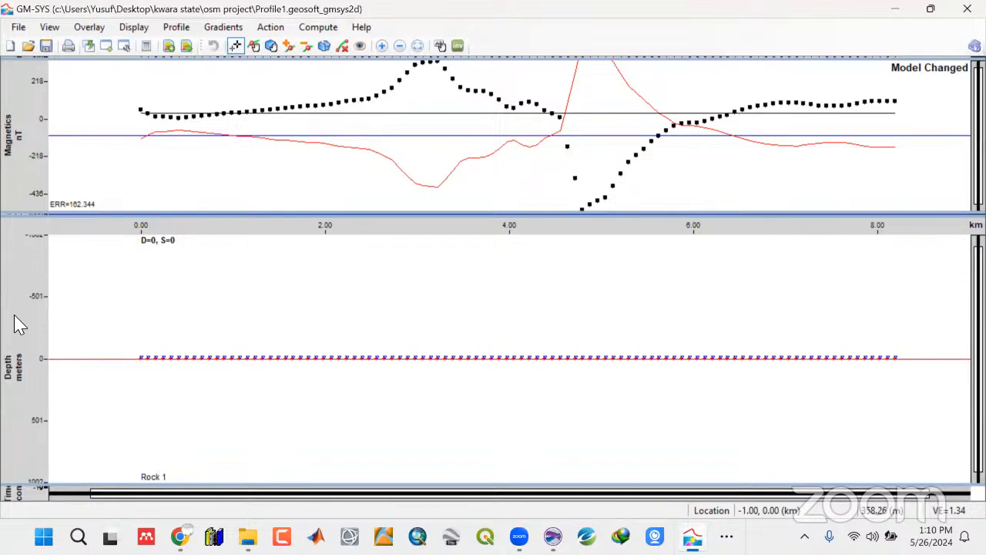
{"action": "right_click", "coordinate": [17, 312]}
{"action": "mouse_move", "coordinate": [47, 313]}
{"action": "left_click", "coordinate": [176, 316]}
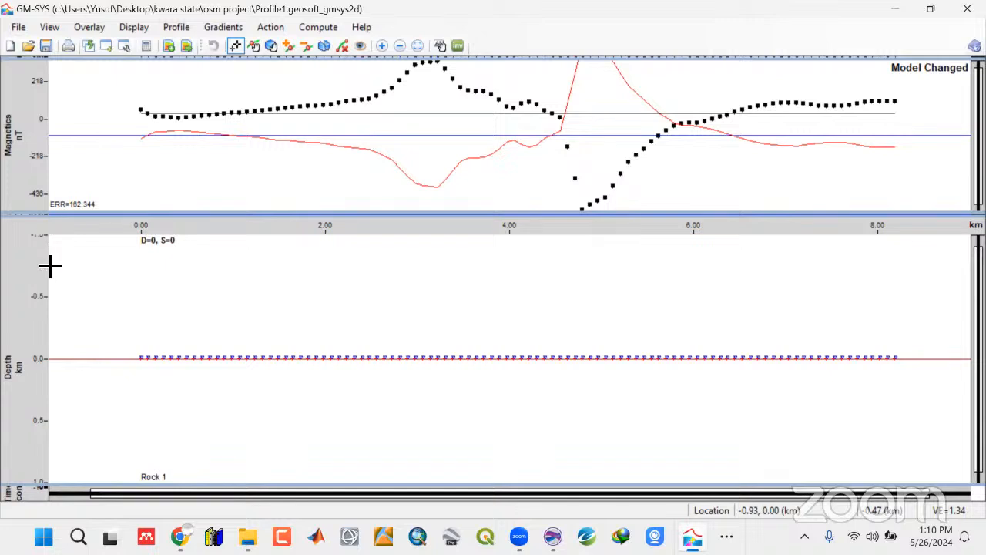
Set the depth axis range from -0.1 to 2 km with tick labels at 2 decimal places
{"action": "right_click", "coordinate": [31, 330]}
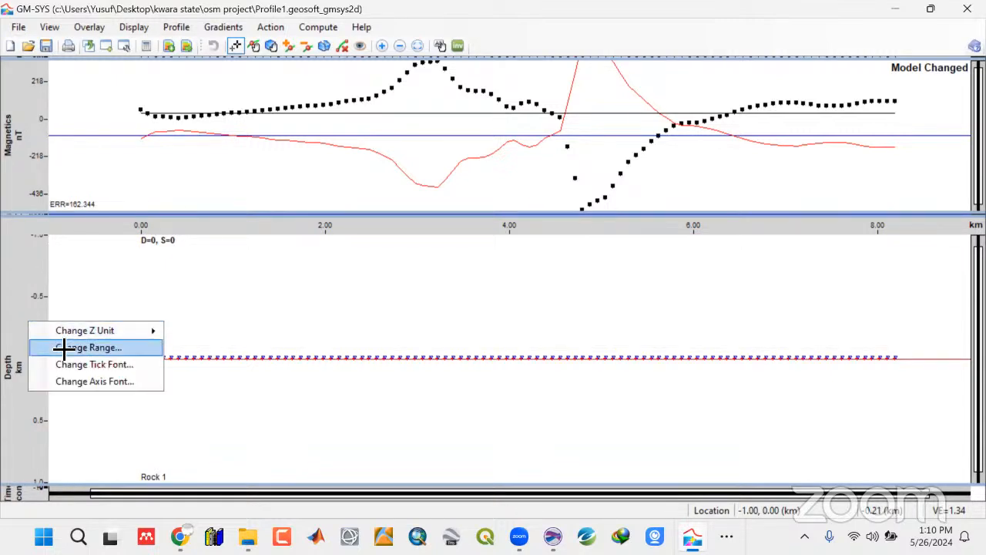
{"action": "left_click", "coordinate": [63, 348]}
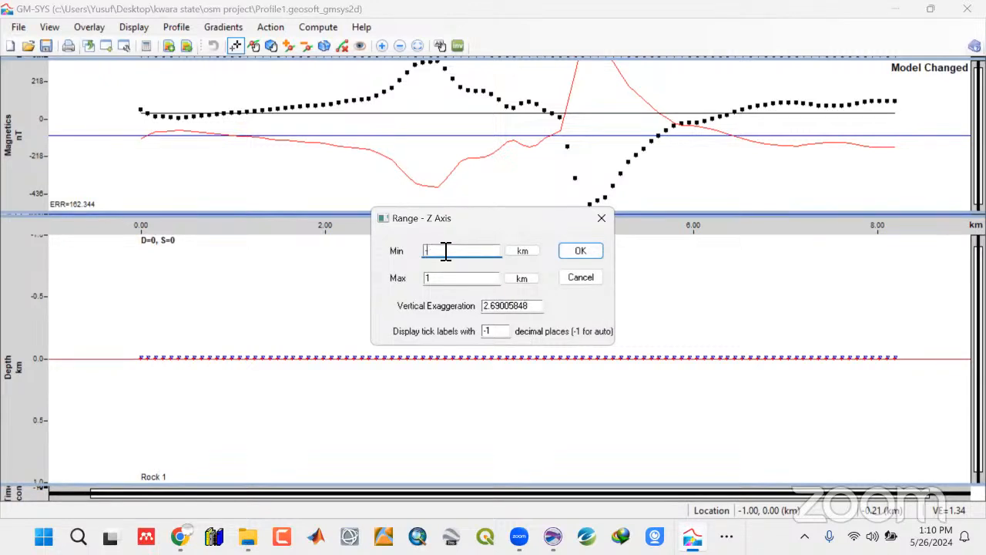
{"action": "type", "text": "-0.1"}
{"action": "double_click", "coordinate": [428, 280]}
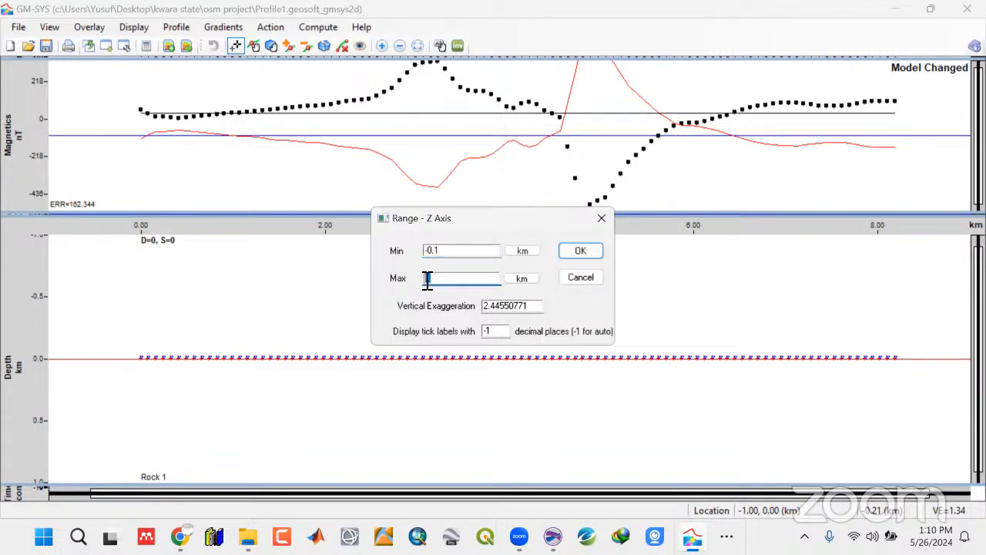
{"action": "double_click", "coordinate": [477, 331]}
{"action": "type", "text": "2"}
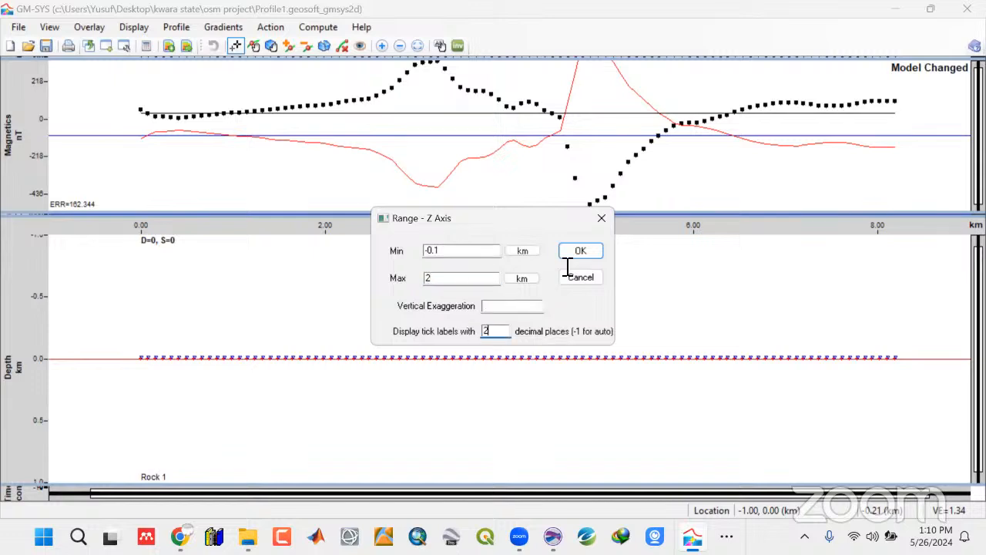
{"action": "left_click", "coordinate": [583, 251]}
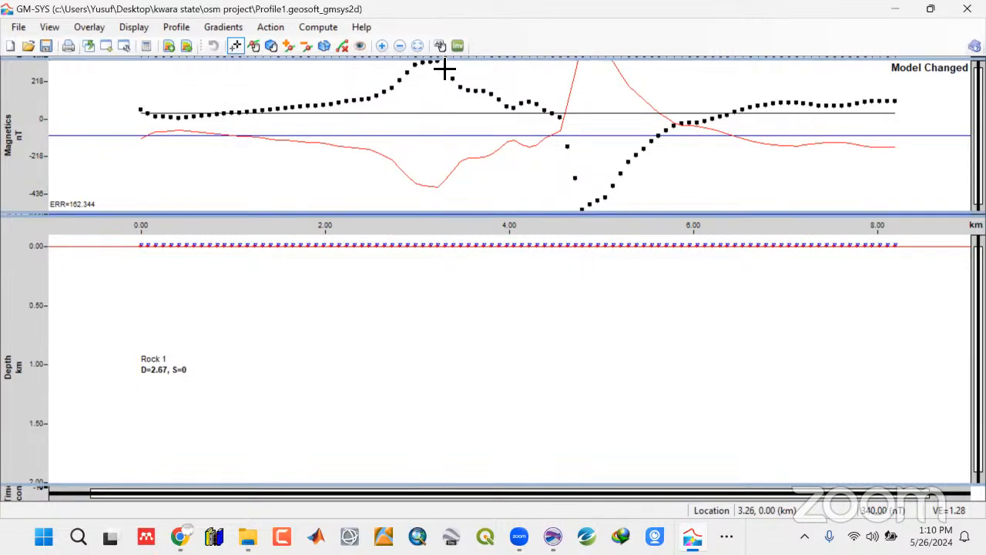
Set the magnetics axis range from -580 to 370 with tick labels at 2 decimal places
{"action": "right_click", "coordinate": [24, 110]}
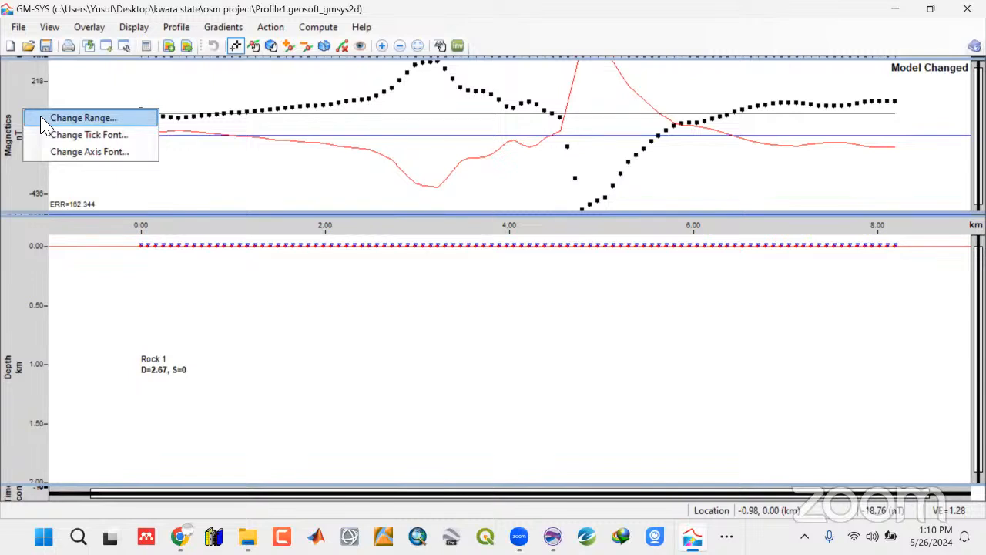
{"action": "left_click", "coordinate": [77, 118]}
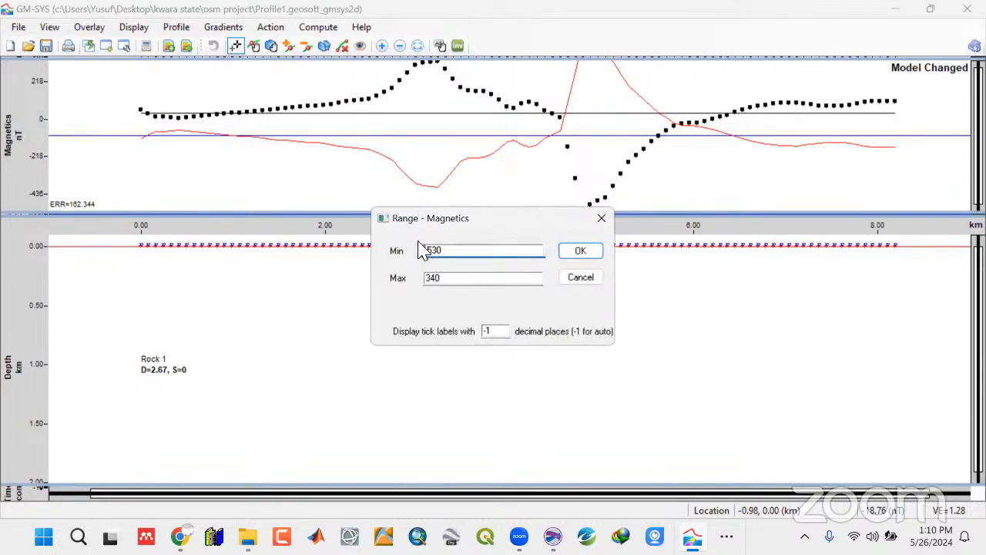
{"action": "left_click", "coordinate": [428, 253]}
{"action": "type", "text": "-58"}
{"action": "left_click", "coordinate": [456, 278]}
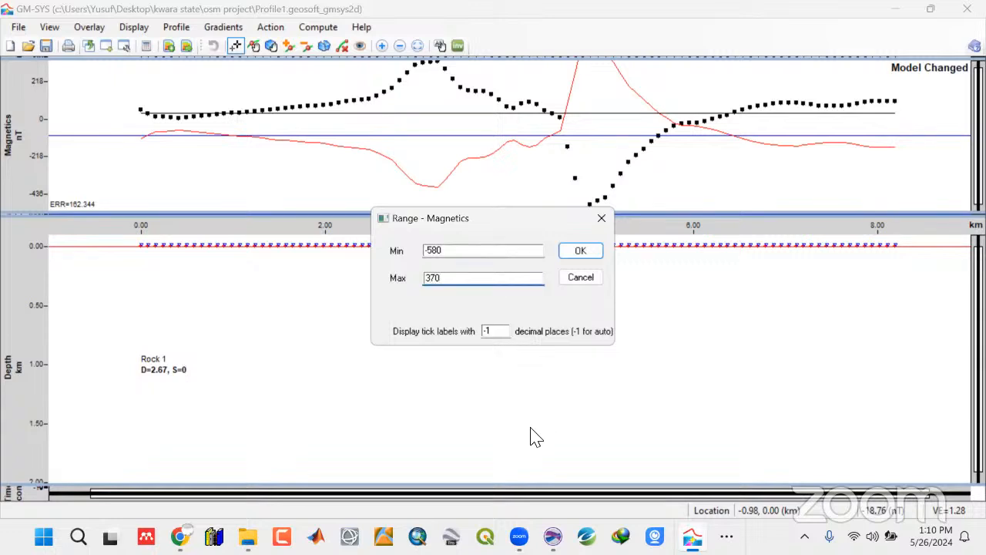
{"action": "double_click", "coordinate": [482, 332]}
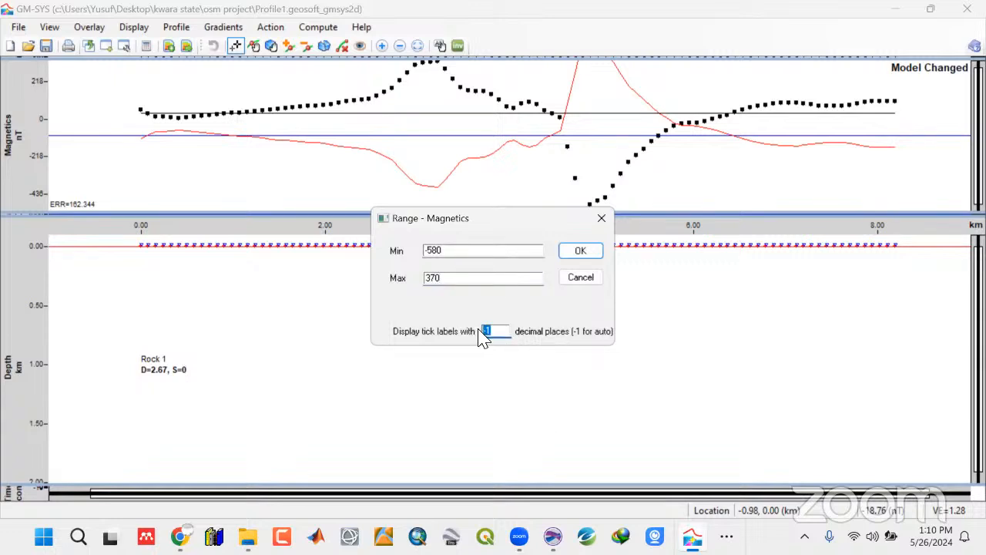
{"action": "left_click", "coordinate": [589, 257]}
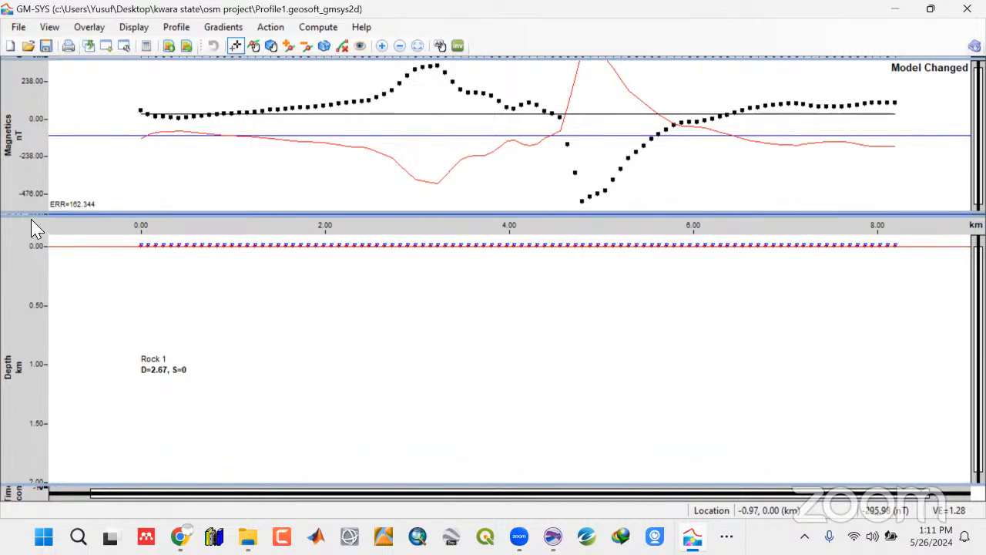
Close the GM-SYS Profile1 window without saving changes to open documents and return to SPI.gdb in Oasis montaj
{"action": "left_click_drag", "start_coordinate": [42, 214], "coordinate": [43, 219]}
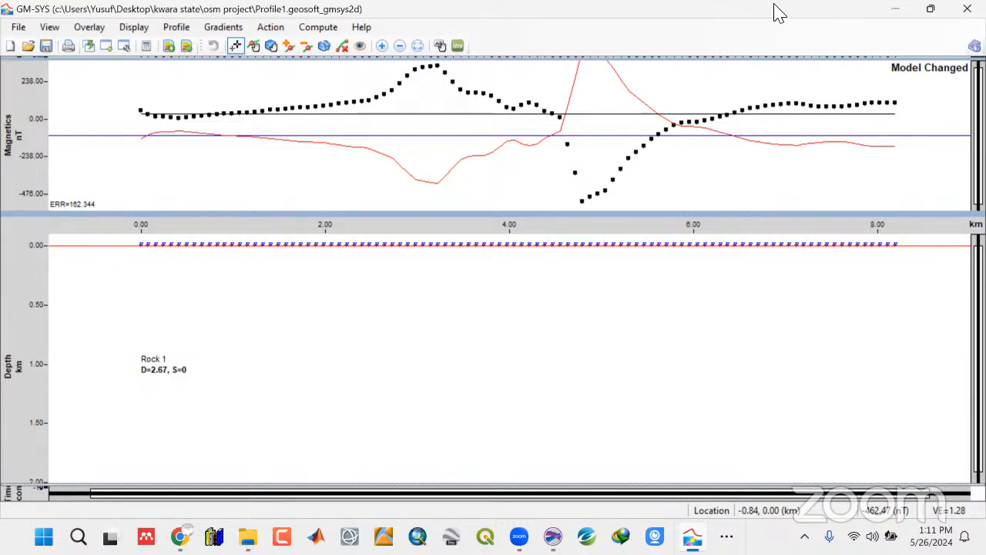
{"action": "left_click", "coordinate": [967, 9]}
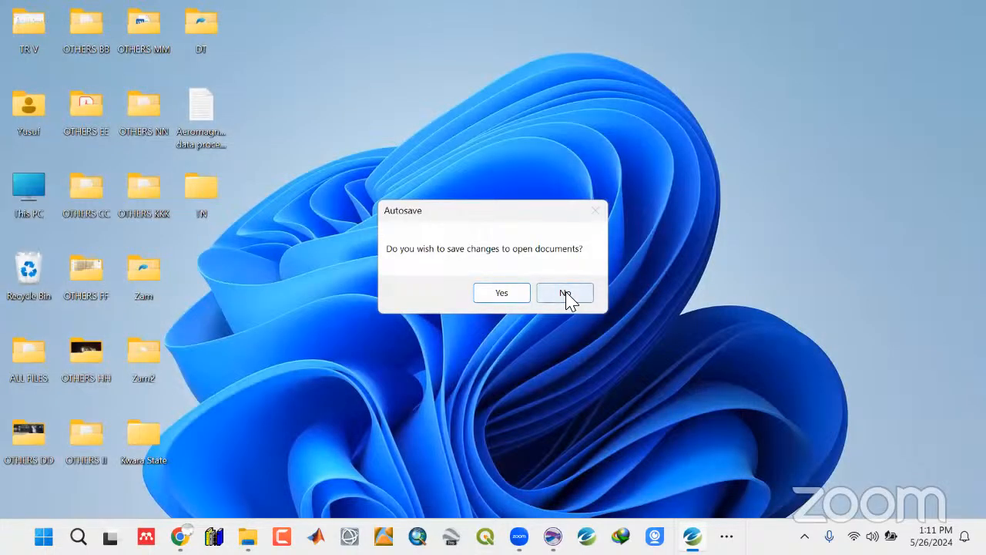
{"action": "left_click", "coordinate": [567, 298]}
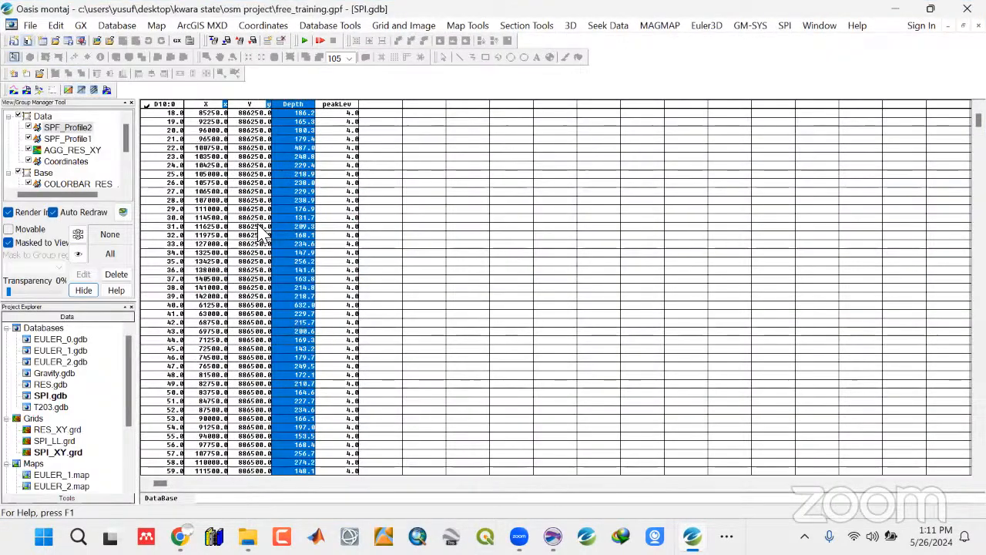
{"action": "left_click", "coordinate": [255, 226]}
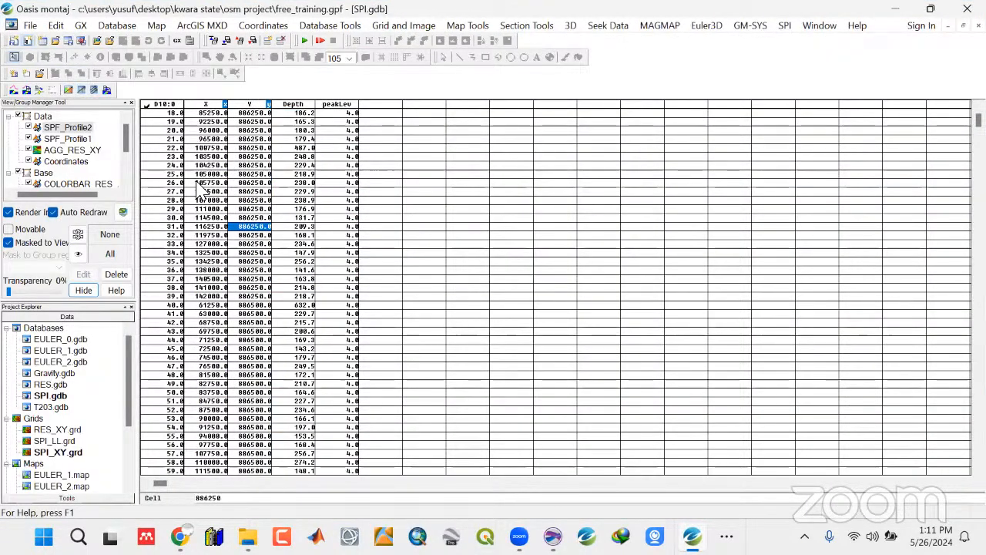
{"action": "left_click", "coordinate": [197, 183]}
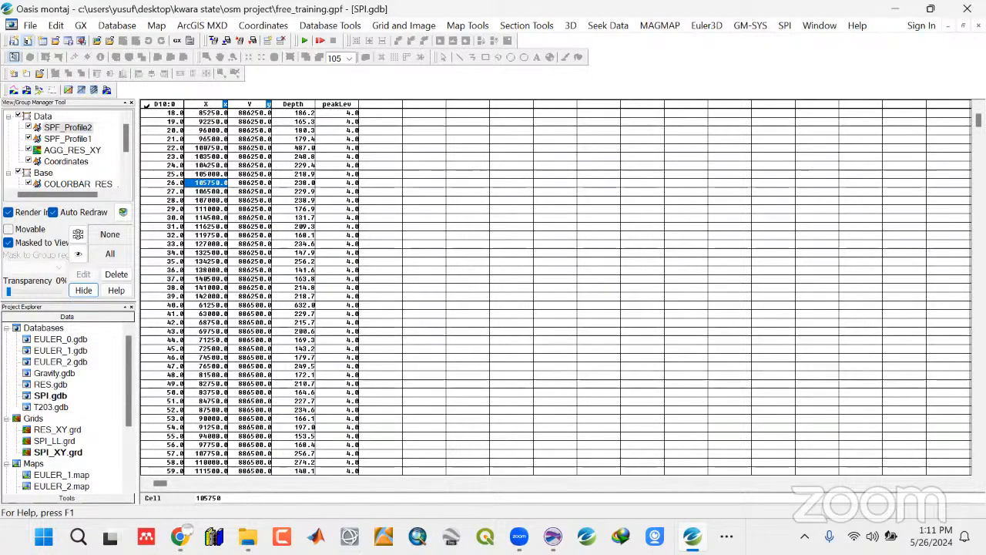
Switch to the YouTube live stream page in Chrome, reload it, check the chat for questions, pause playback and minimize the browser
{"action": "key", "text": "alt+Tab"}
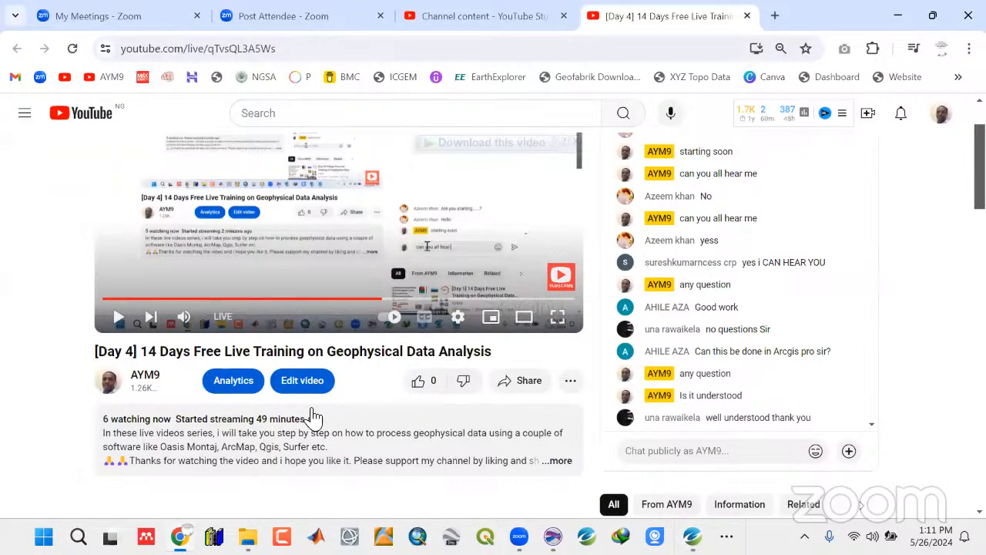
{"action": "scroll", "coordinate": [314, 417], "scroll_direction": "down", "scroll_amount": 2}
{"action": "scroll", "coordinate": [313, 417], "scroll_direction": "up", "scroll_amount": 1}
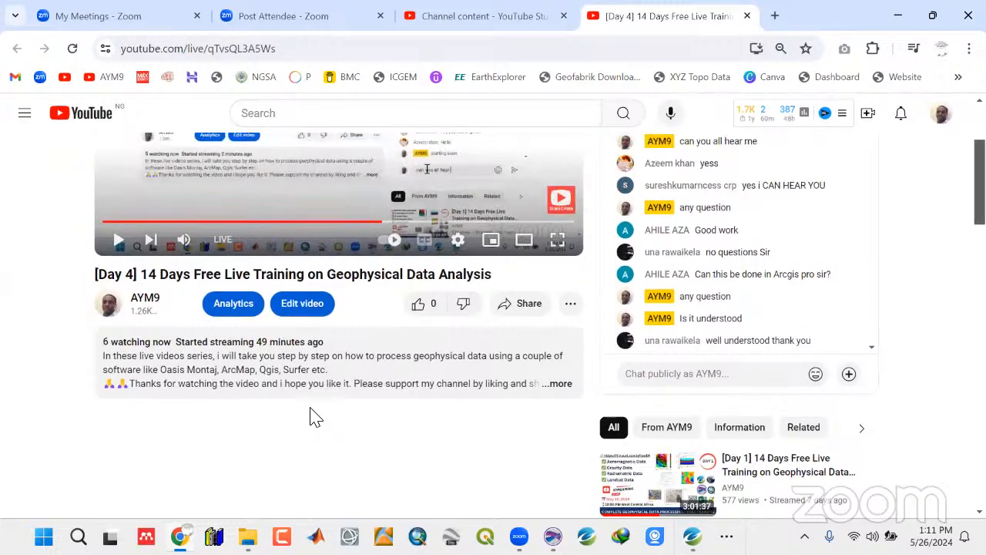
{"action": "scroll", "coordinate": [314, 417], "scroll_direction": "up", "scroll_amount": 1}
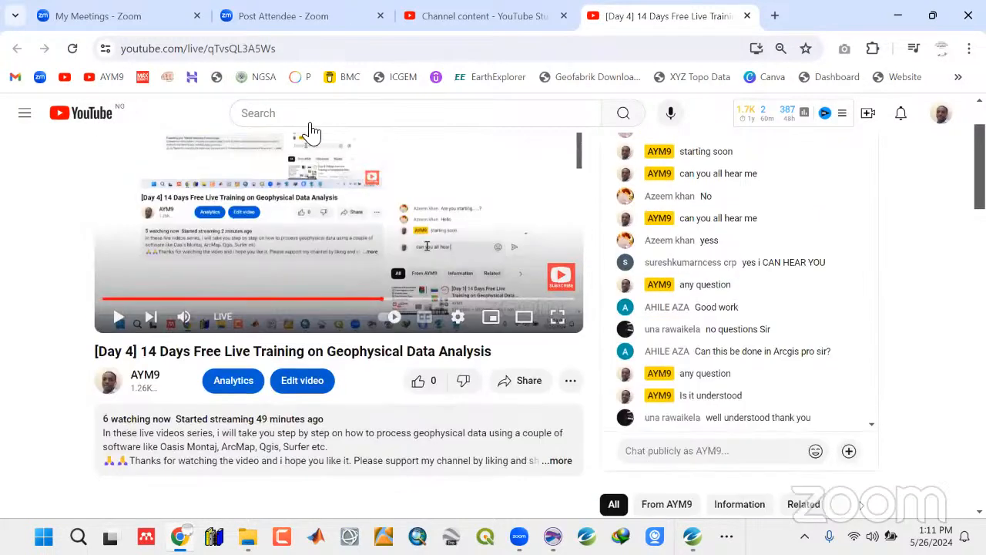
{"action": "left_click", "coordinate": [310, 48]}
{"action": "key", "text": "Return"}
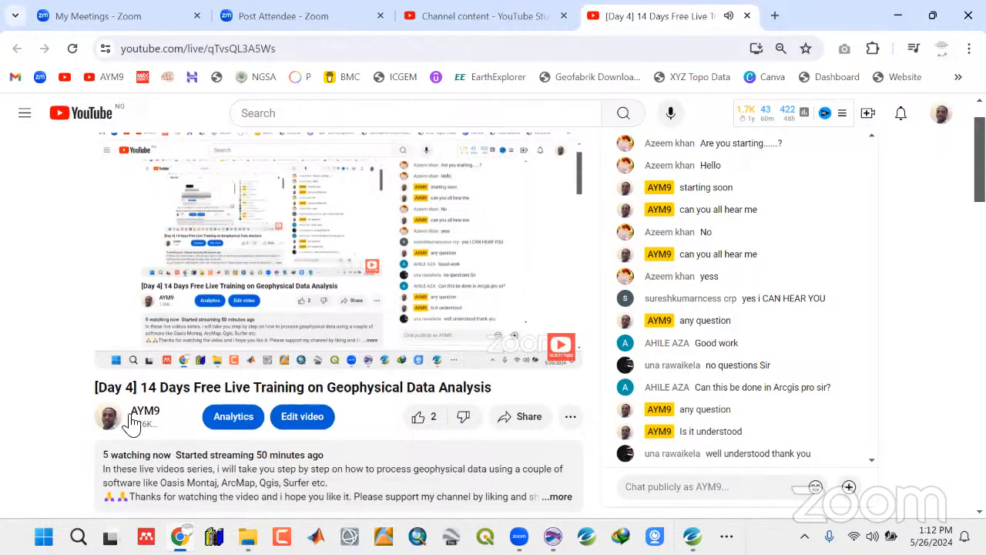
{"action": "left_click", "coordinate": [120, 356]}
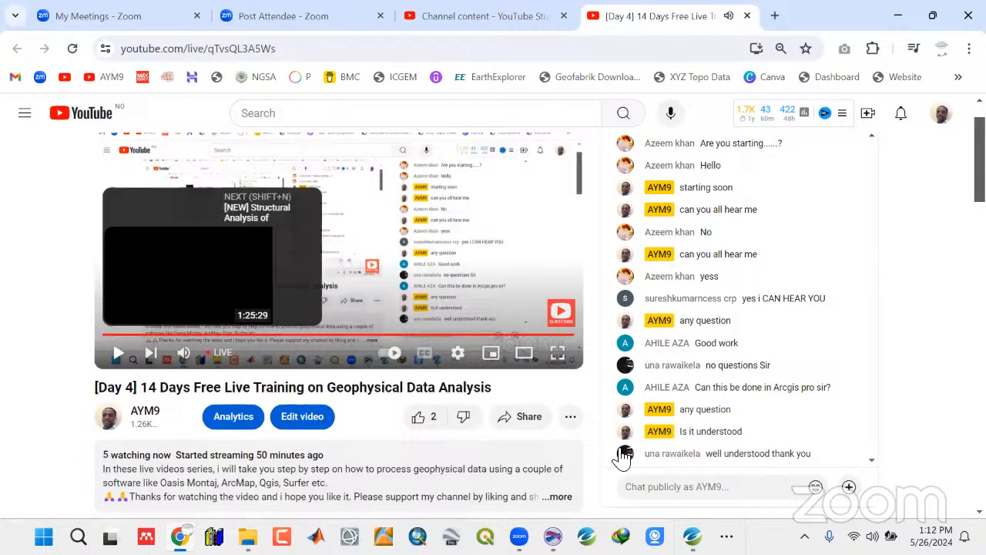
{"action": "left_click", "coordinate": [901, 15]}
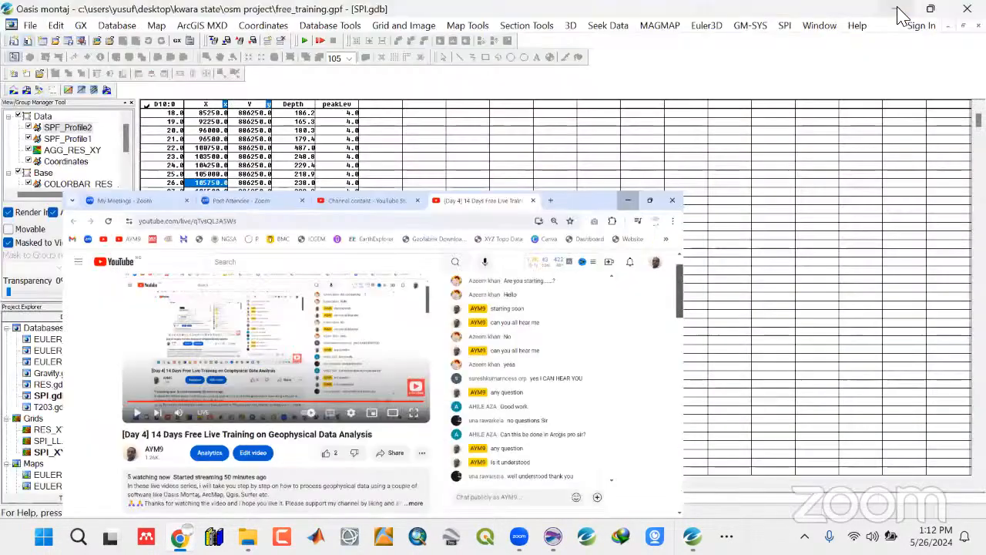
Open RES_XY.map from the project's maps
{"action": "left_click", "coordinate": [282, 330]}
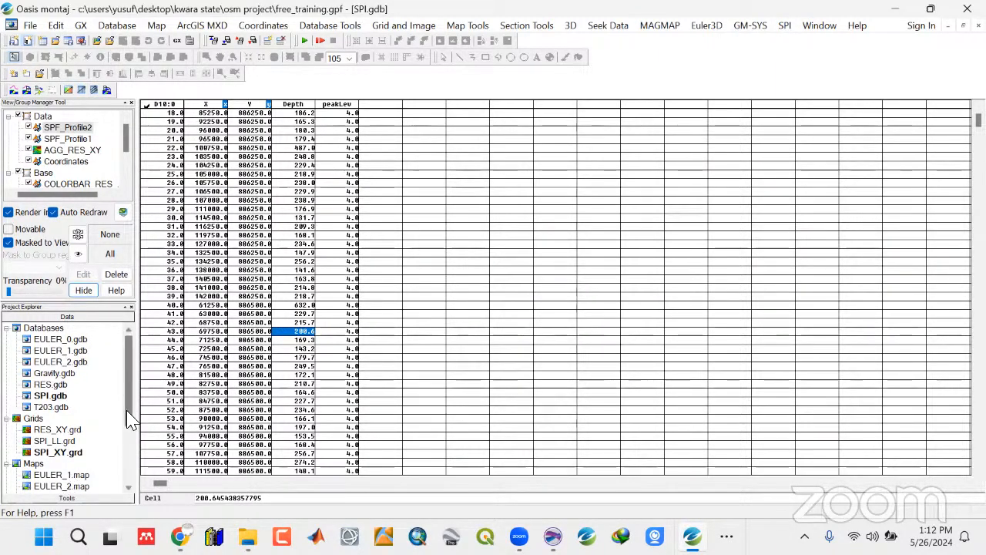
{"action": "left_click_drag", "start_coordinate": [128, 416], "coordinate": [129, 477]}
{"action": "double_click", "coordinate": [76, 397]}
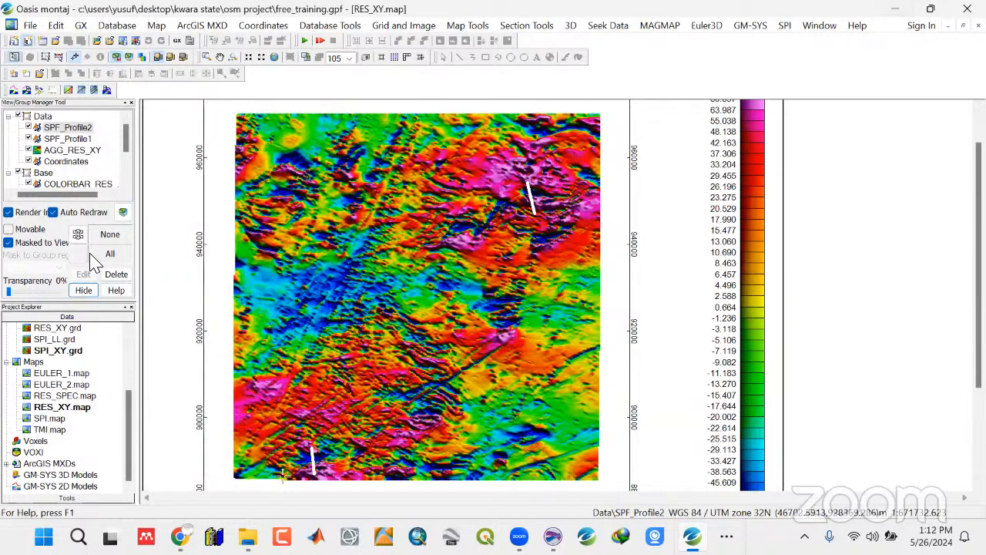
Close the View/Group Manager and collapse the Databases, Grids and Maps groups in the Project Explorer
{"action": "left_click_drag", "start_coordinate": [129, 409], "coordinate": [119, 465]}
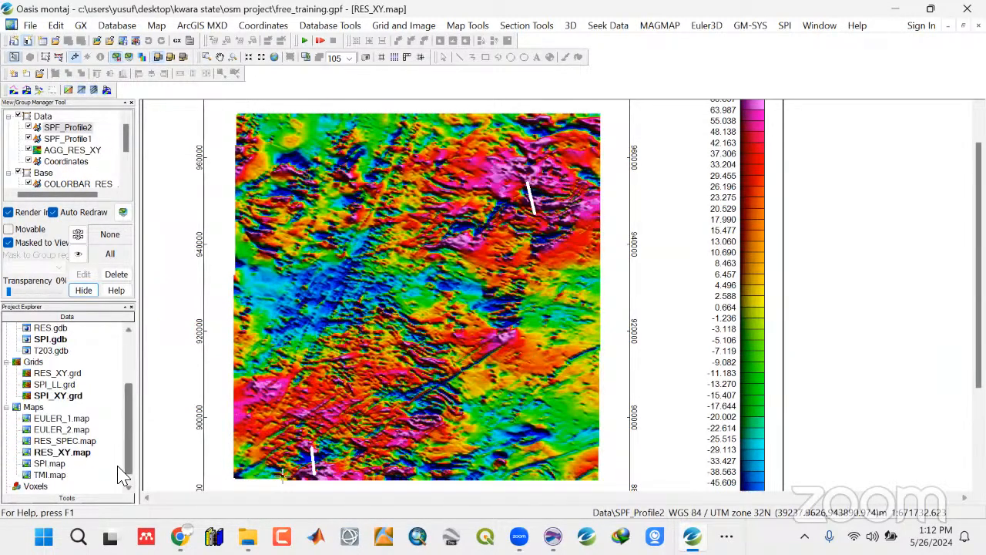
{"action": "left_click", "coordinate": [131, 102]}
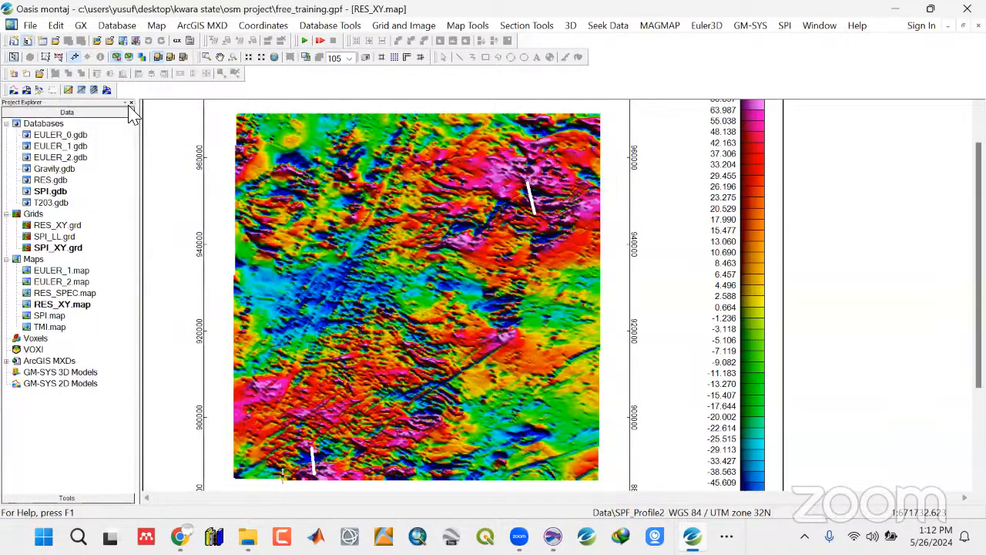
{"action": "left_click", "coordinate": [6, 124]}
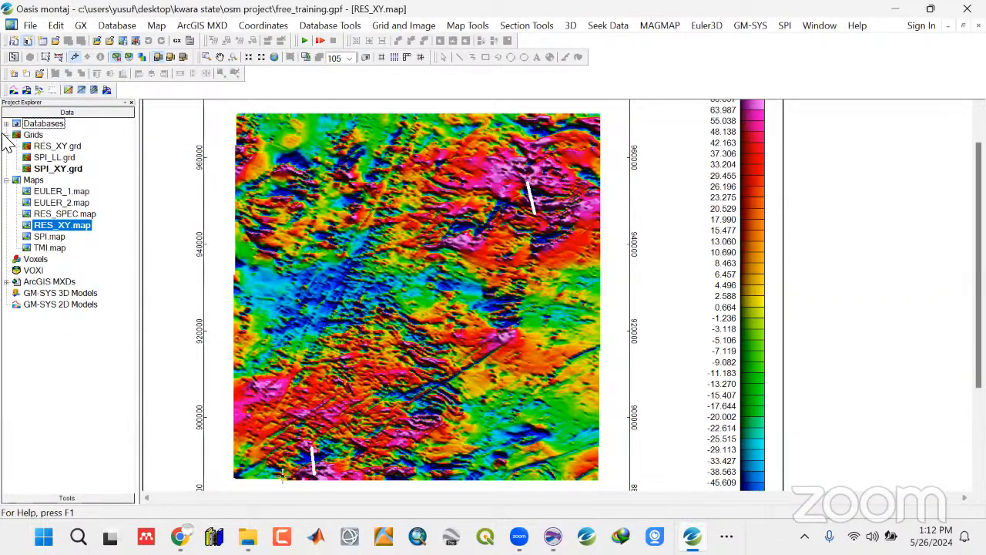
{"action": "left_click", "coordinate": [6, 135]}
{"action": "left_click", "coordinate": [6, 147]}
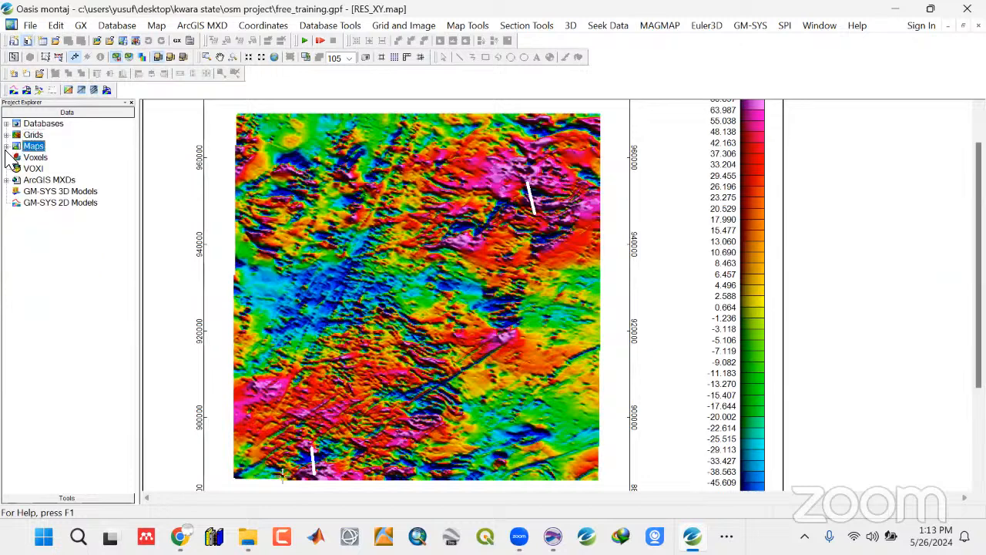
{"action": "left_click", "coordinate": [6, 146]}
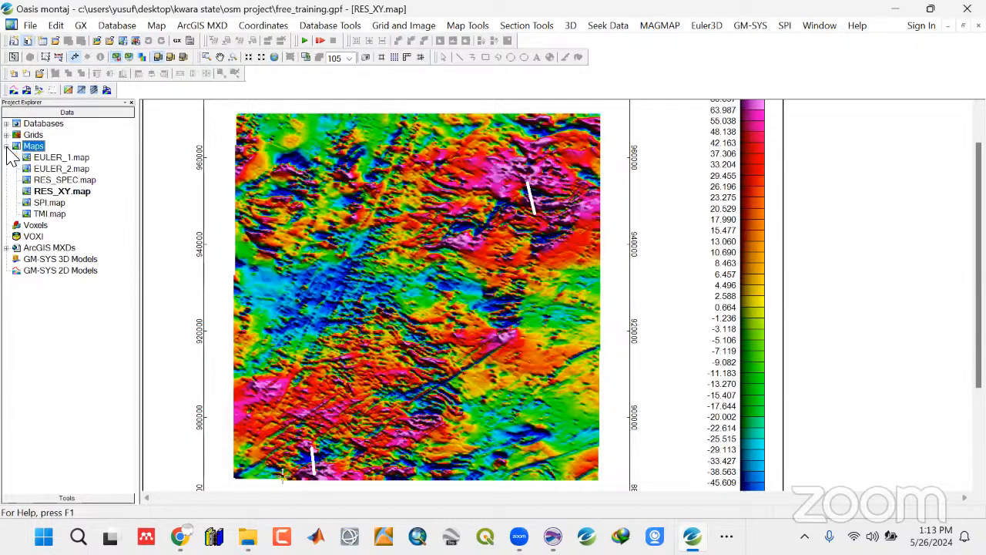
{"action": "left_click", "coordinate": [6, 146]}
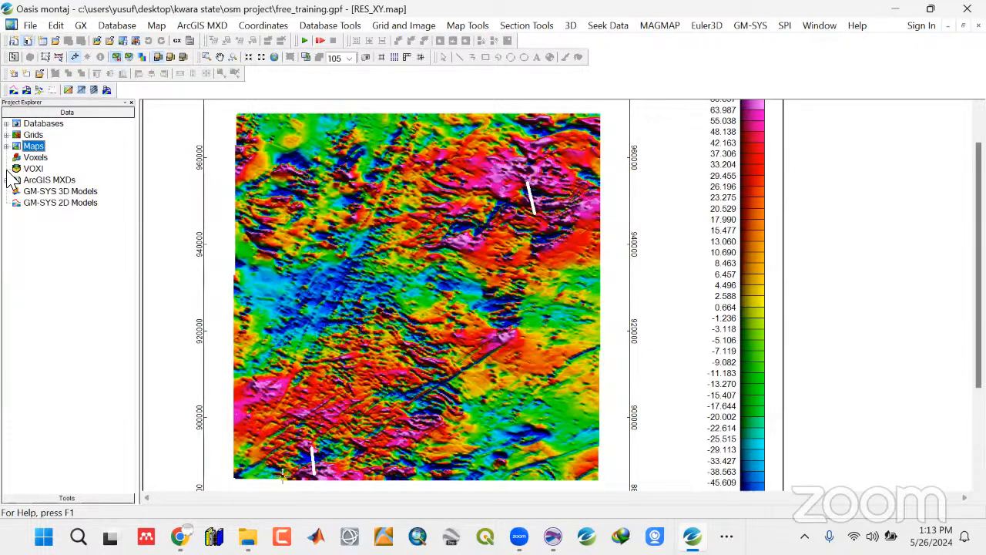
Go through the Project Explorer data categories from Databases down to GM-SYS 3D Models and GM-SYS 2D Models
{"action": "left_click", "coordinate": [40, 123]}
{"action": "left_click", "coordinate": [34, 134]}
{"action": "left_click", "coordinate": [37, 150]}
{"action": "left_click", "coordinate": [39, 158]}
{"action": "left_click", "coordinate": [35, 168]}
{"action": "key", "text": "Down"}
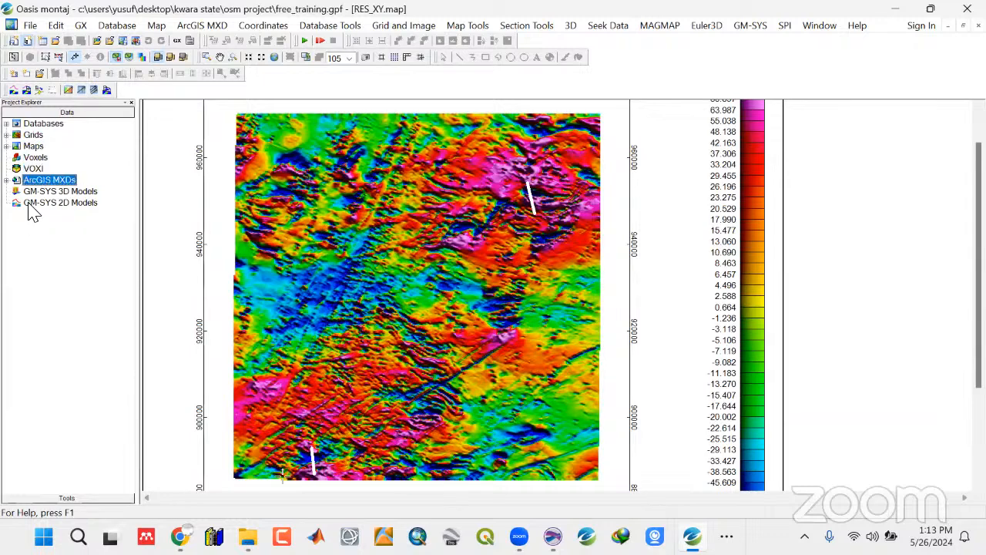
{"action": "key", "text": "Down"}
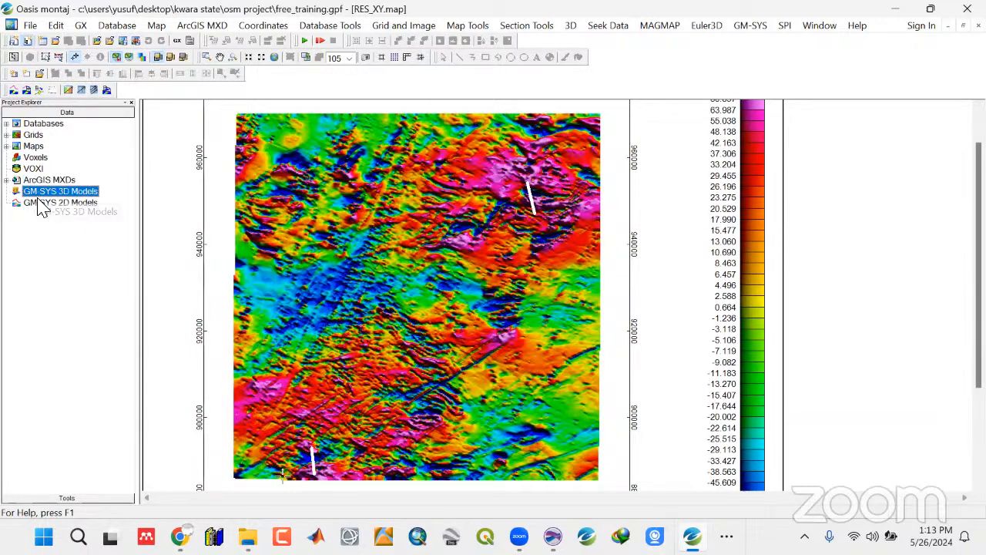
{"action": "left_click", "coordinate": [41, 201]}
{"action": "key", "text": "Up"}
{"action": "key", "text": "Down"}
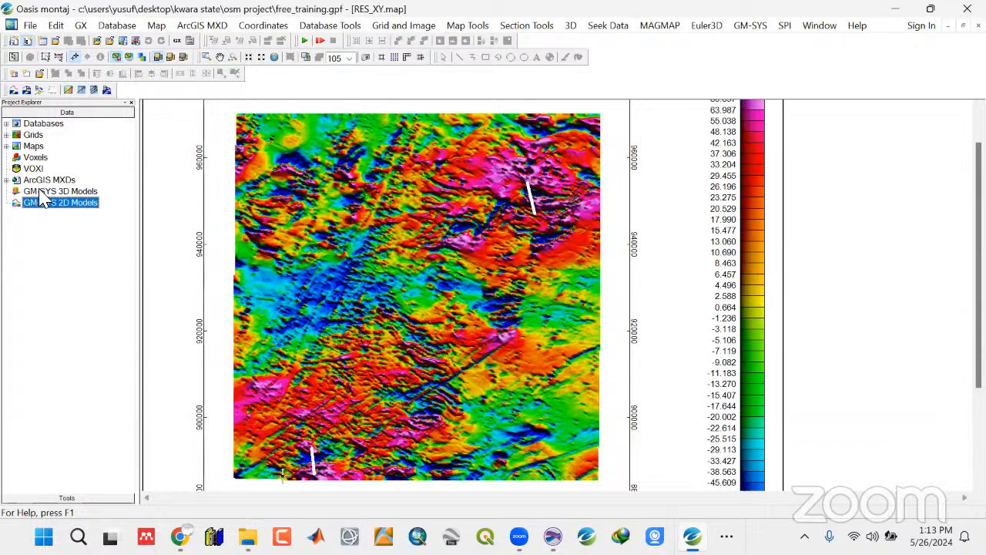
{"action": "key", "text": "Up"}
{"action": "key", "text": "Down"}
Add Profile1.geosoft_gmsys2d from the OSM Project folder to the project's GM-SYS 2D models
{"action": "right_click", "coordinate": [65, 214]}
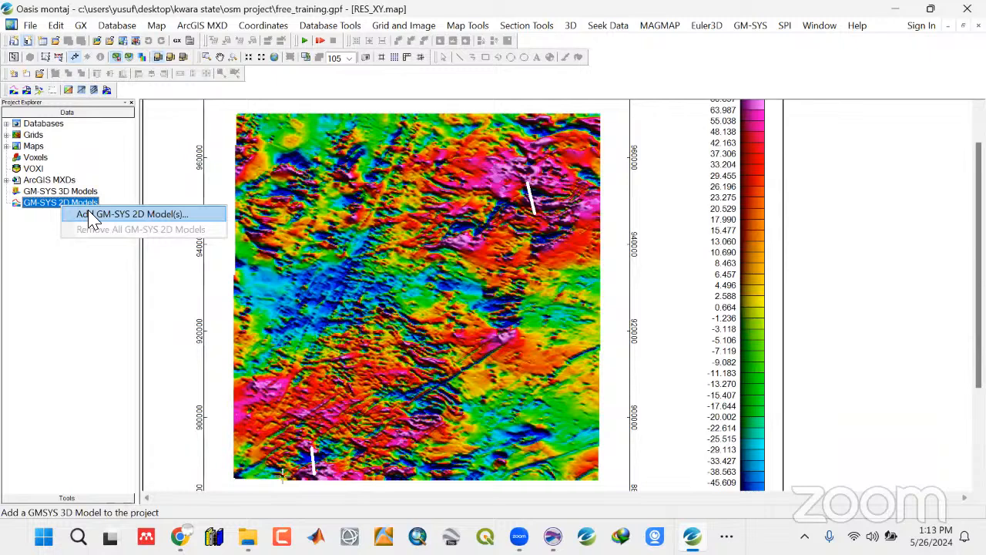
{"action": "left_click", "coordinate": [91, 215]}
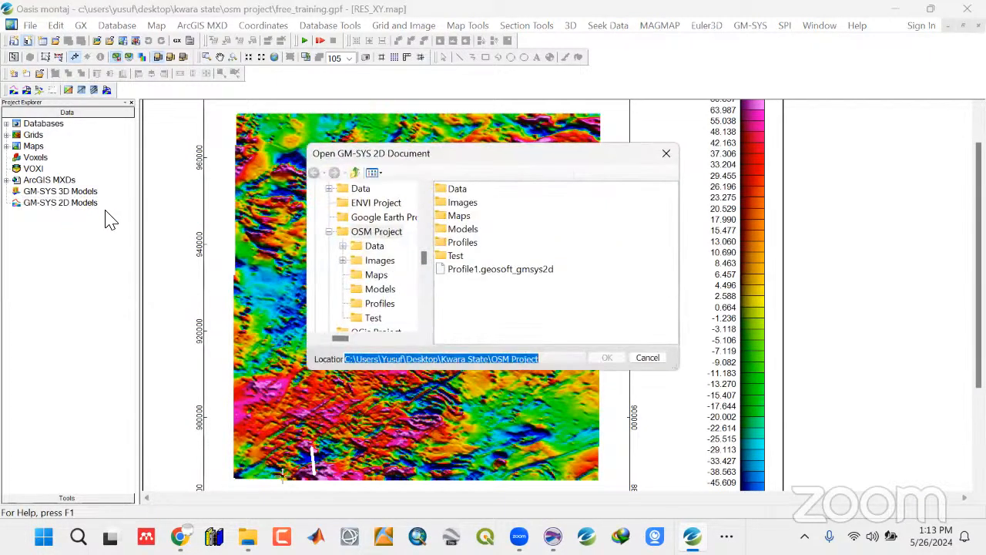
{"action": "left_click", "coordinate": [475, 269]}
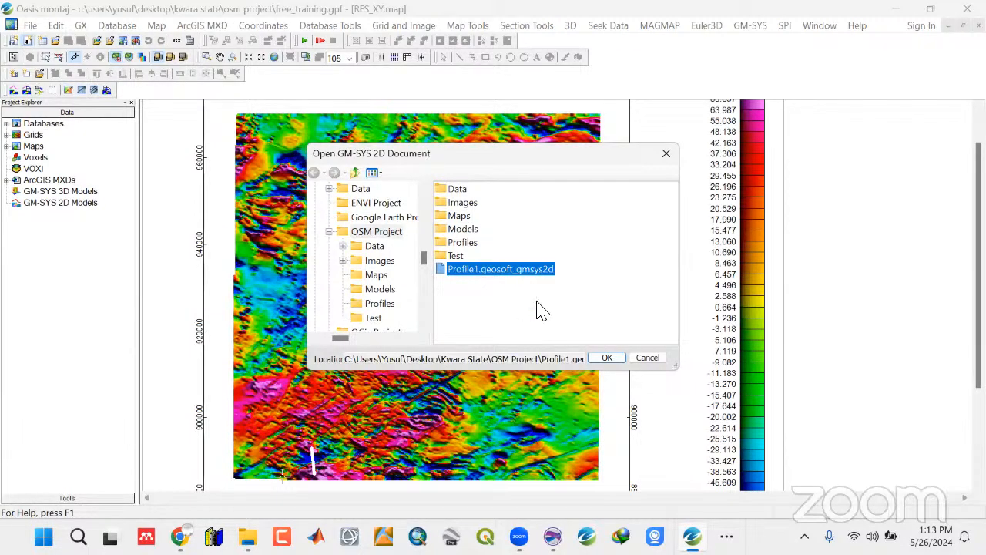
{"action": "left_click", "coordinate": [605, 358]}
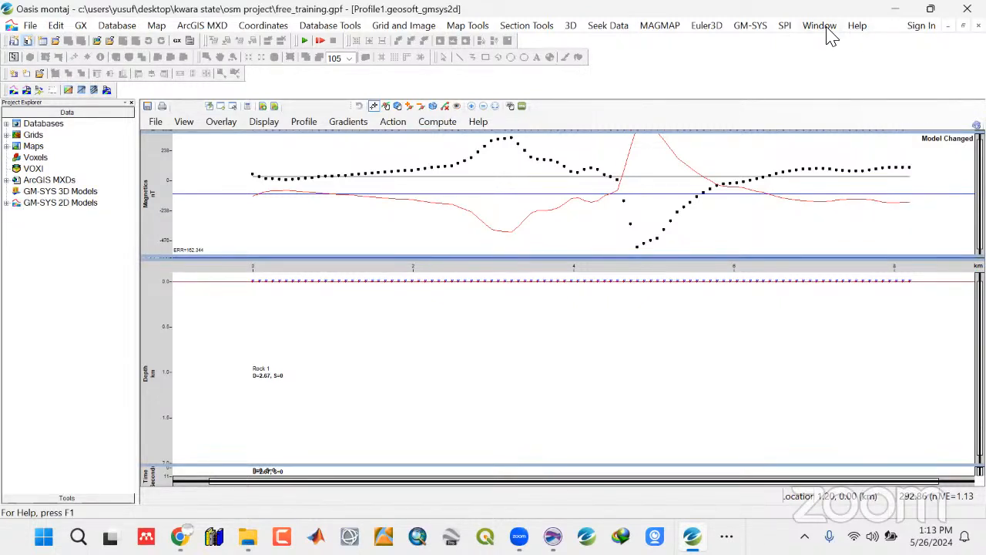
Check the Profile1 entry and its options under GM-SYS 2D Models, then collapse the group
{"action": "left_click", "coordinate": [6, 203]}
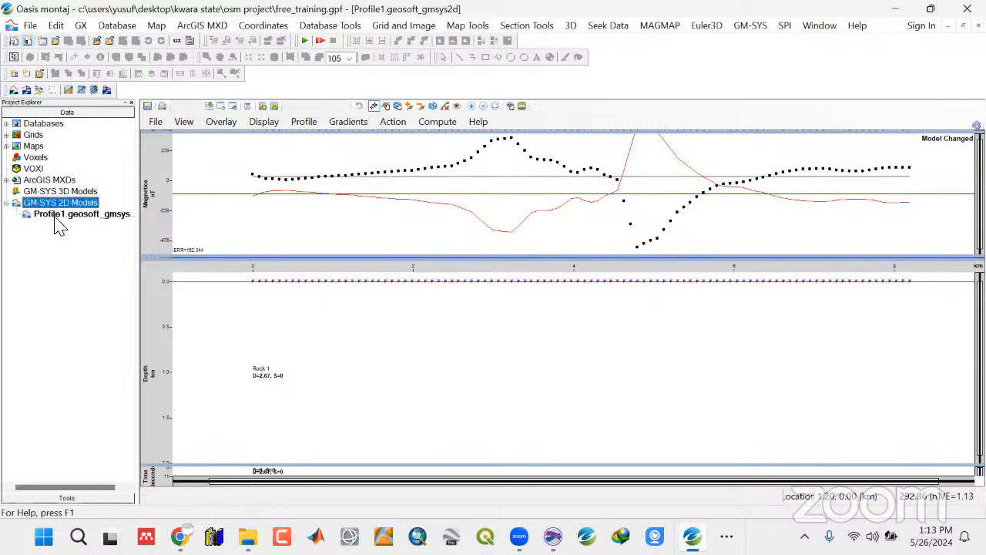
{"action": "right_click", "coordinate": [55, 215]}
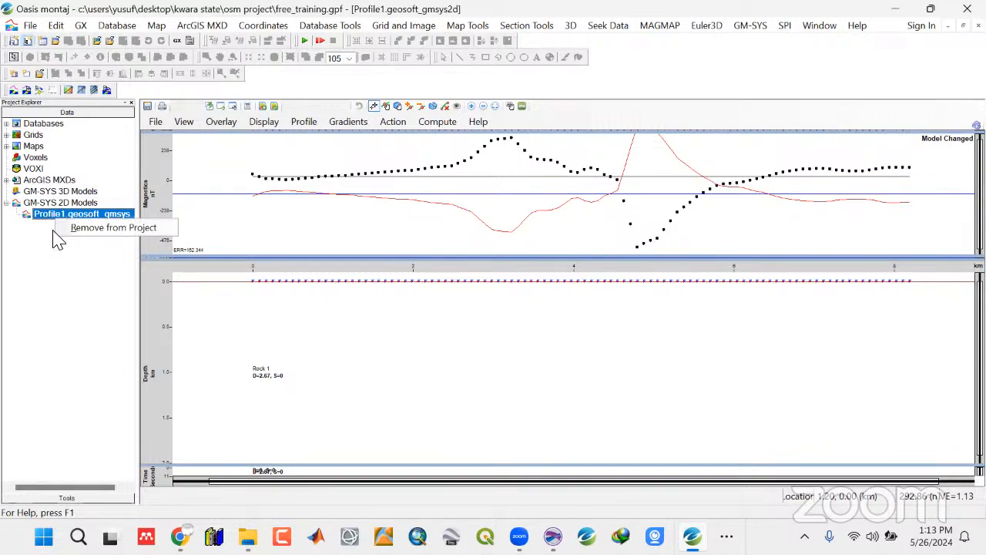
{"action": "left_click", "coordinate": [39, 264]}
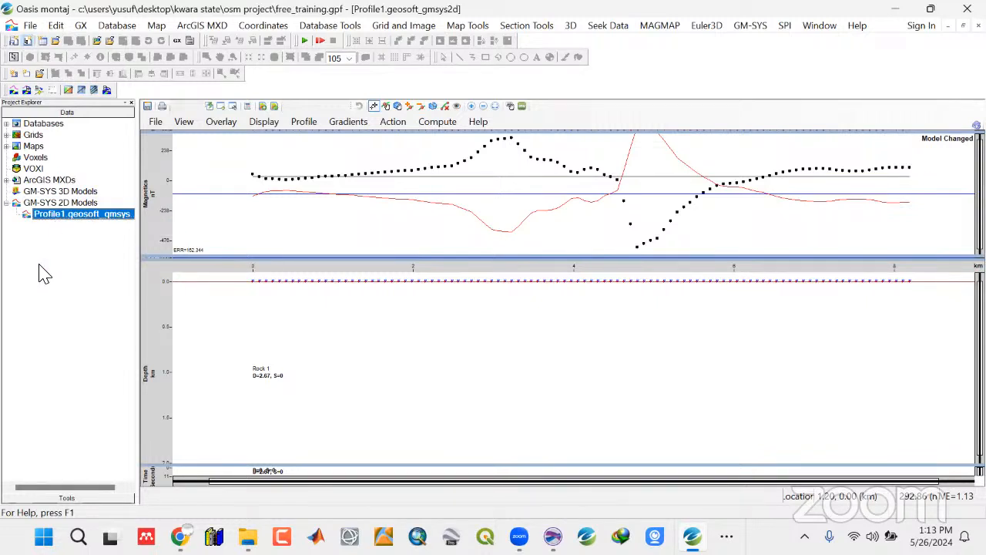
{"action": "left_click", "coordinate": [6, 204]}
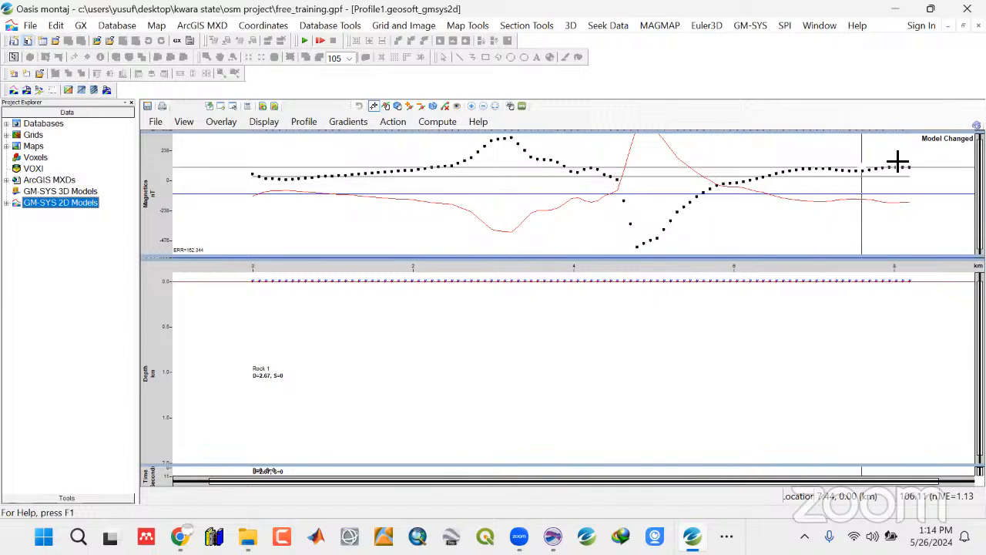
{"action": "left_click", "coordinate": [820, 26]}
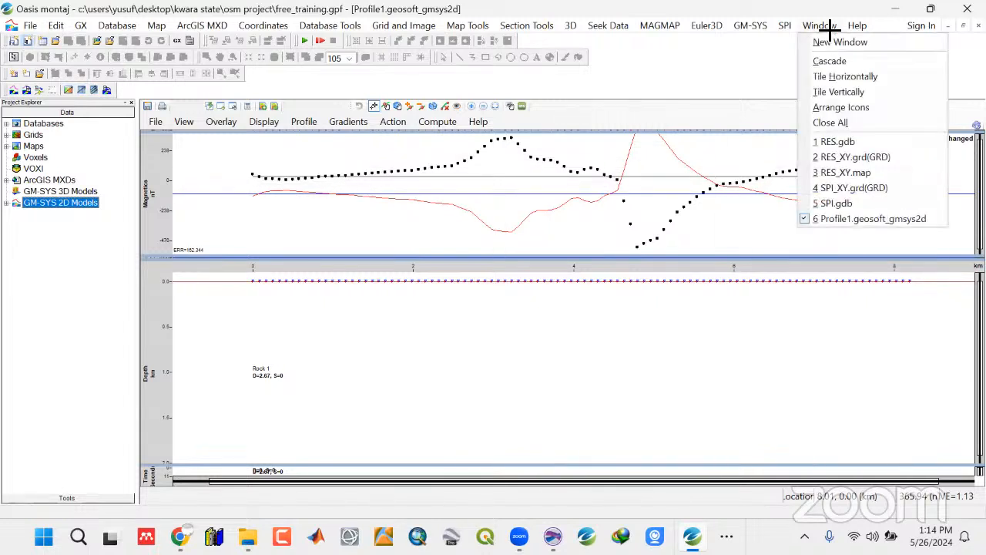
{"action": "left_click", "coordinate": [665, 79]}
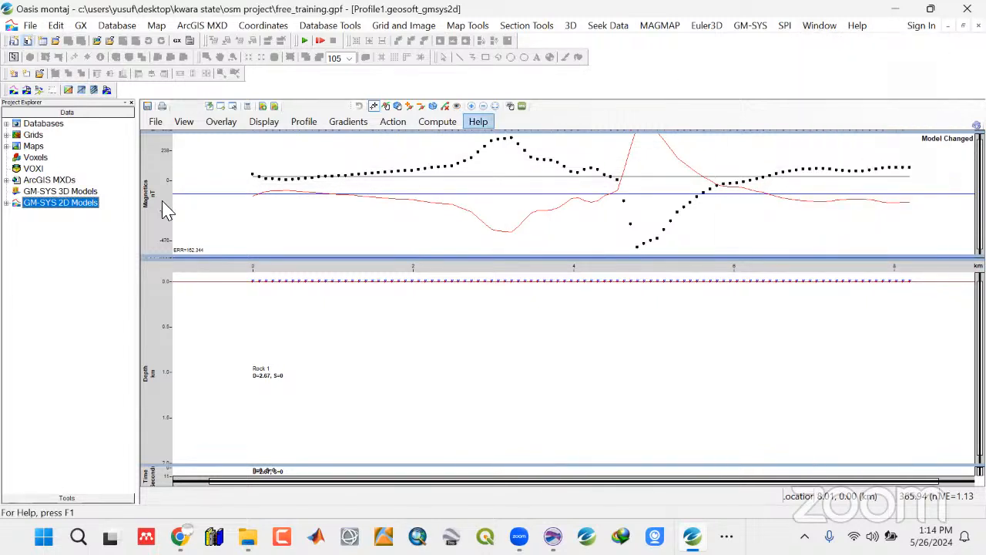
{"action": "left_click", "coordinate": [6, 203]}
{"action": "left_click", "coordinate": [6, 203]}
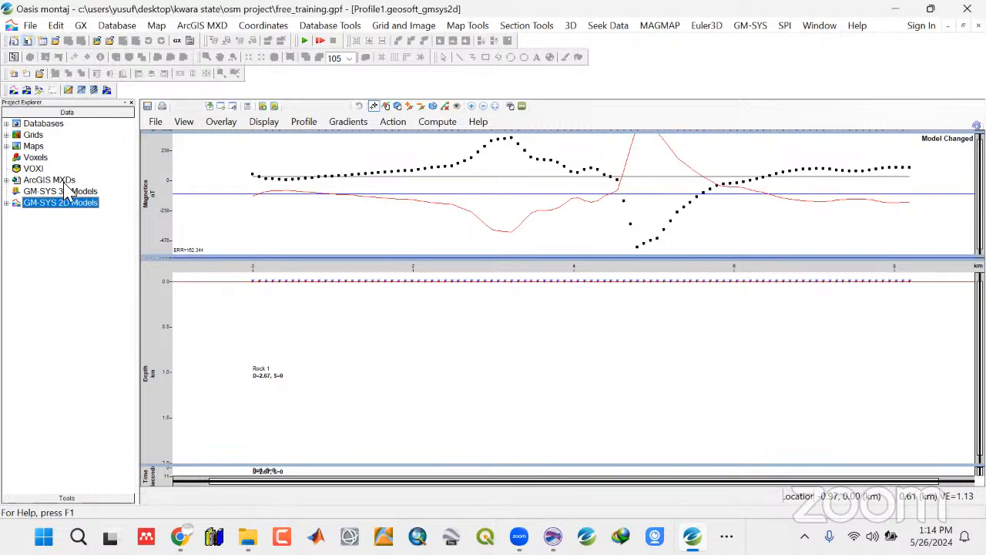
{"action": "left_click", "coordinate": [759, 28]}
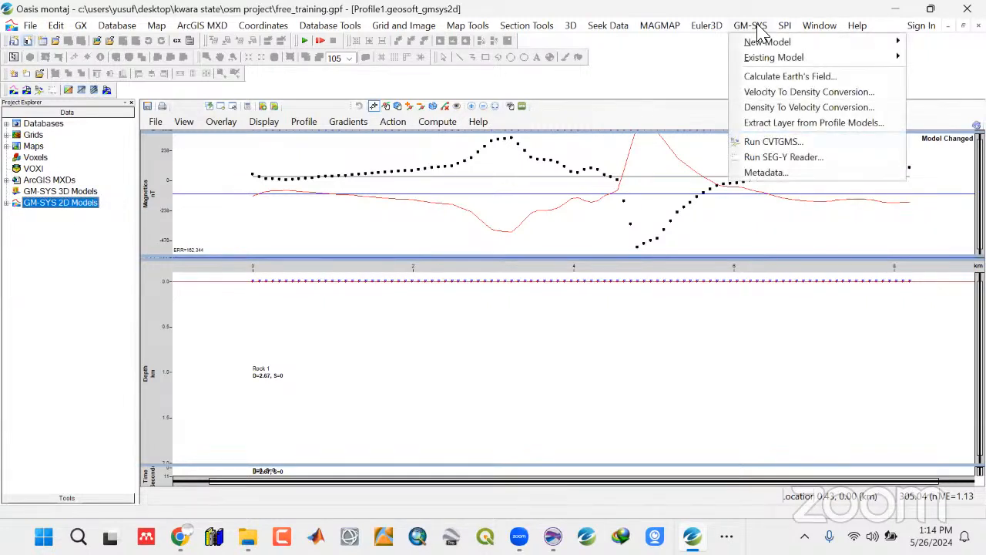
Remove Profile1.geosoft_gmsys2d from the project's GM-SYS 2D Models group
{"action": "left_click", "coordinate": [7, 203]}
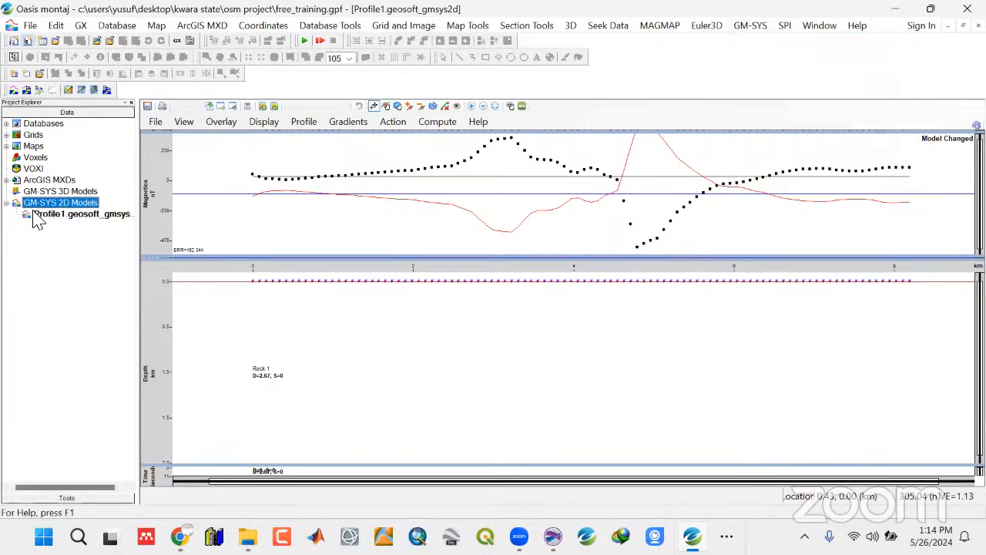
{"action": "left_click", "coordinate": [44, 218]}
{"action": "right_click", "coordinate": [46, 218]}
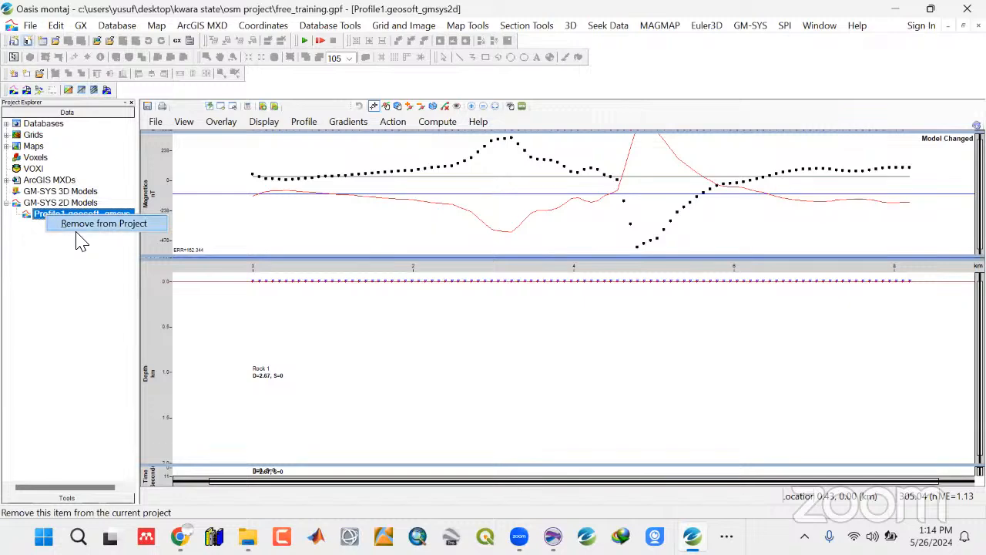
{"action": "left_click", "coordinate": [73, 225]}
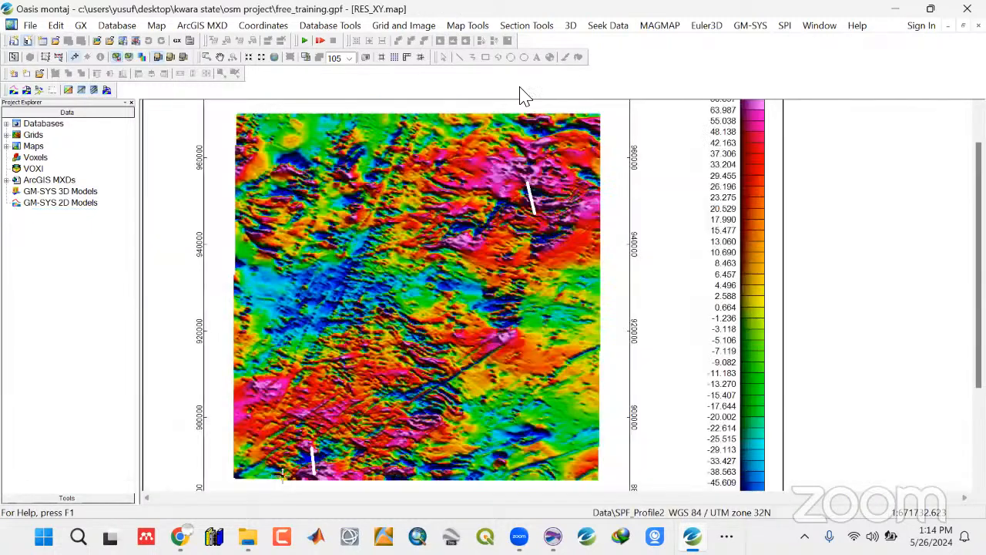
Launch the standalone GM-SYS program from Oasis montaj's GM-SYS new-model options
{"action": "left_click", "coordinate": [750, 26]}
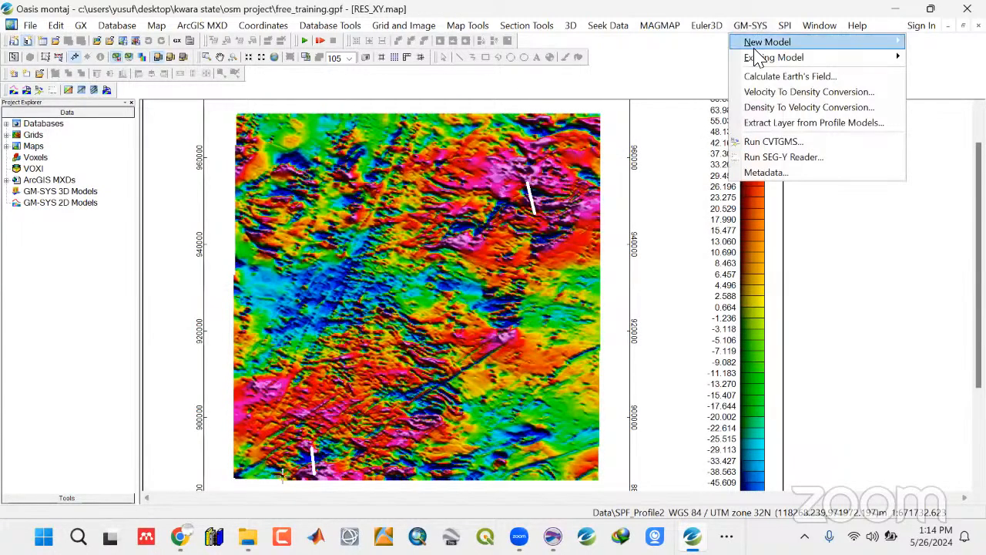
{"action": "mouse_move", "coordinate": [757, 46]}
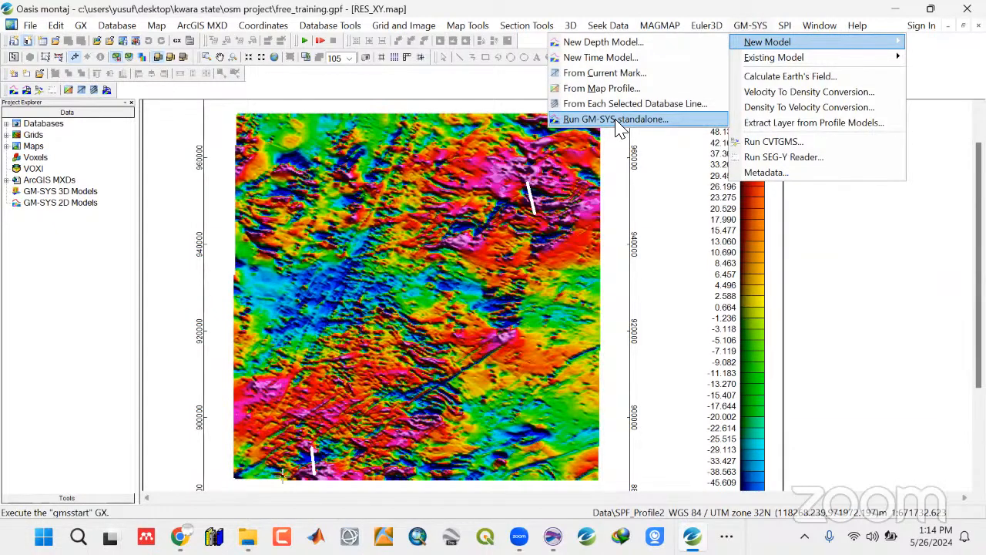
{"action": "left_click", "coordinate": [617, 121]}
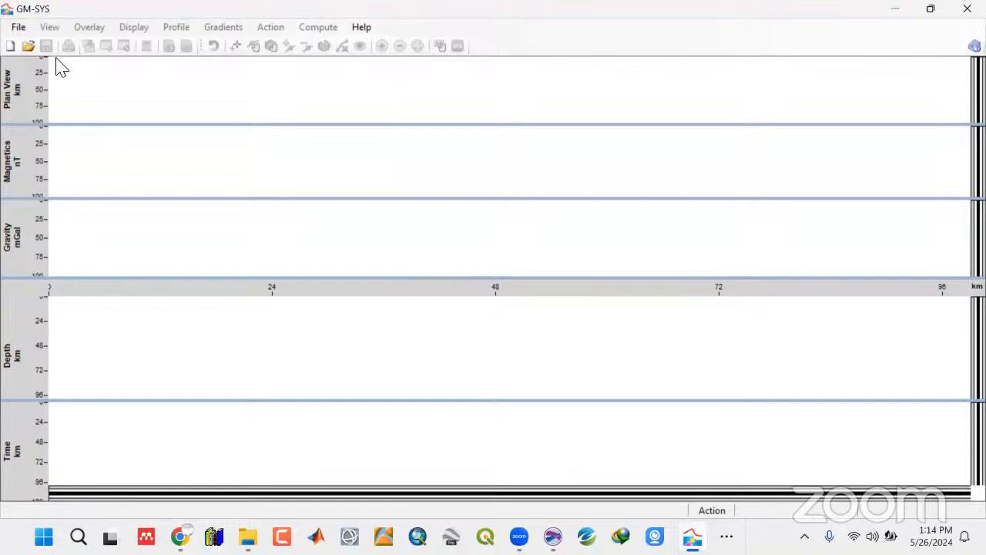
Open the existing model Profile1.geosoft_gmsys2d from the OSM Project folder in standalone GM-SYS
{"action": "left_click", "coordinate": [17, 26]}
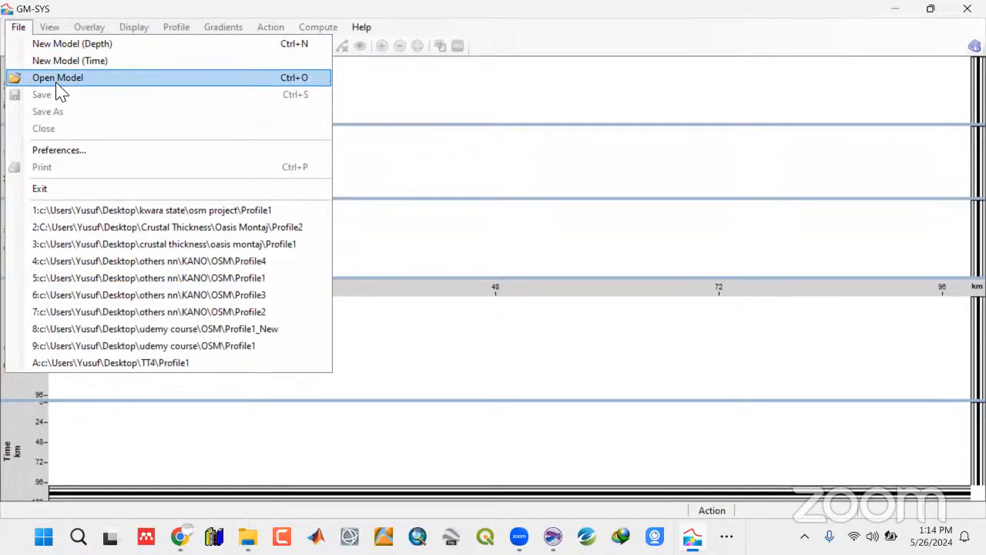
{"action": "left_click", "coordinate": [56, 82]}
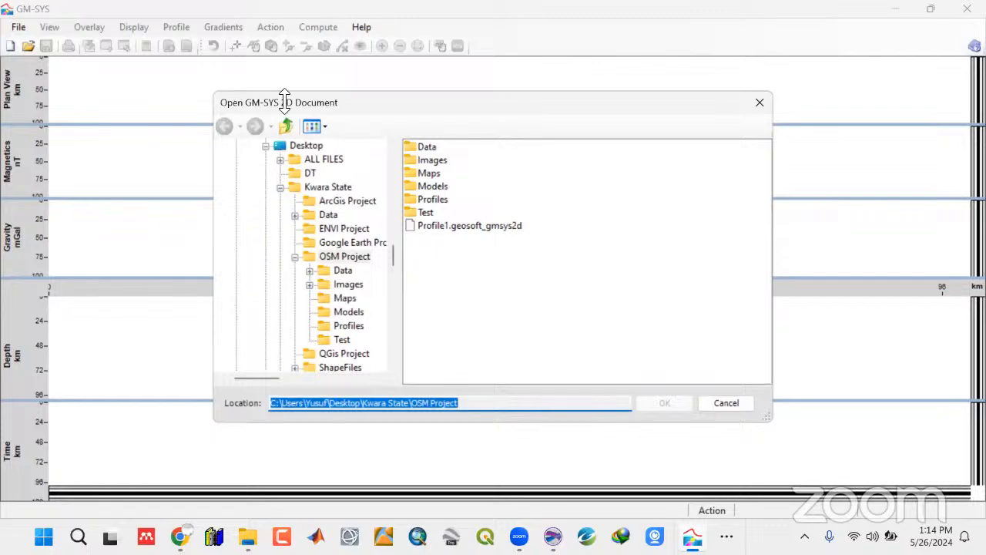
{"action": "left_click", "coordinate": [445, 226]}
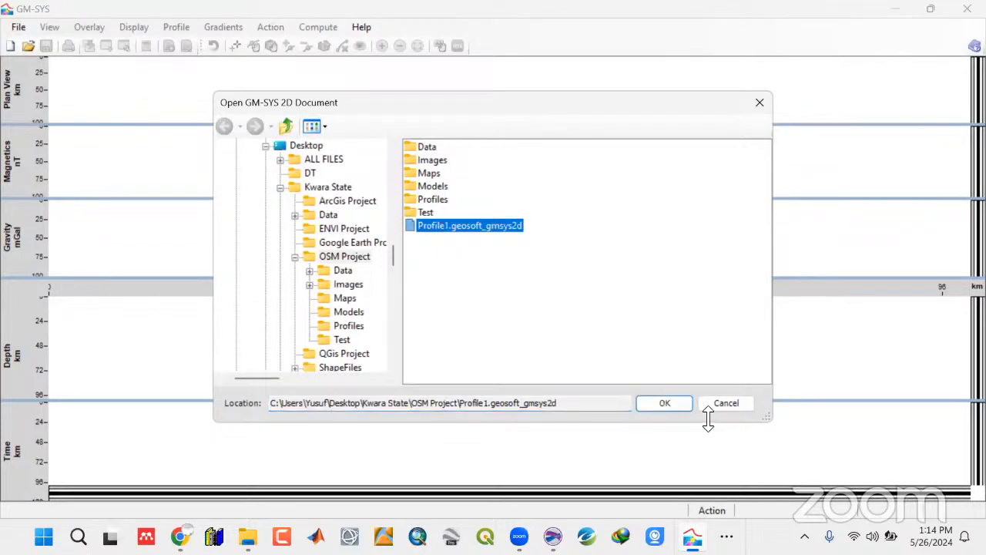
{"action": "key", "text": "Return"}
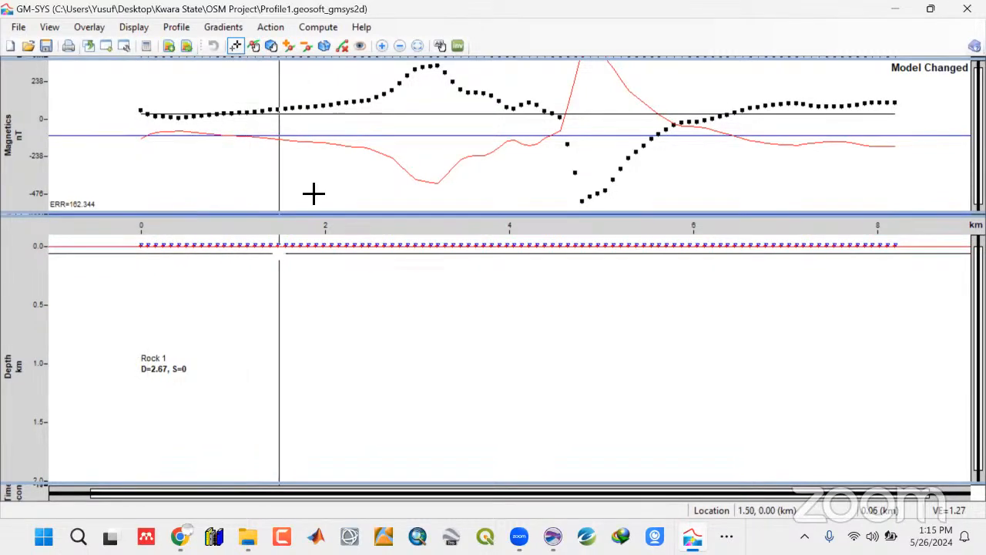
Reposition the Rock 1 label back and forth across the block in Snap Mode, ending at about 2.4 km along the profile and 0.55 km depth
{"action": "left_click", "coordinate": [438, 48]}
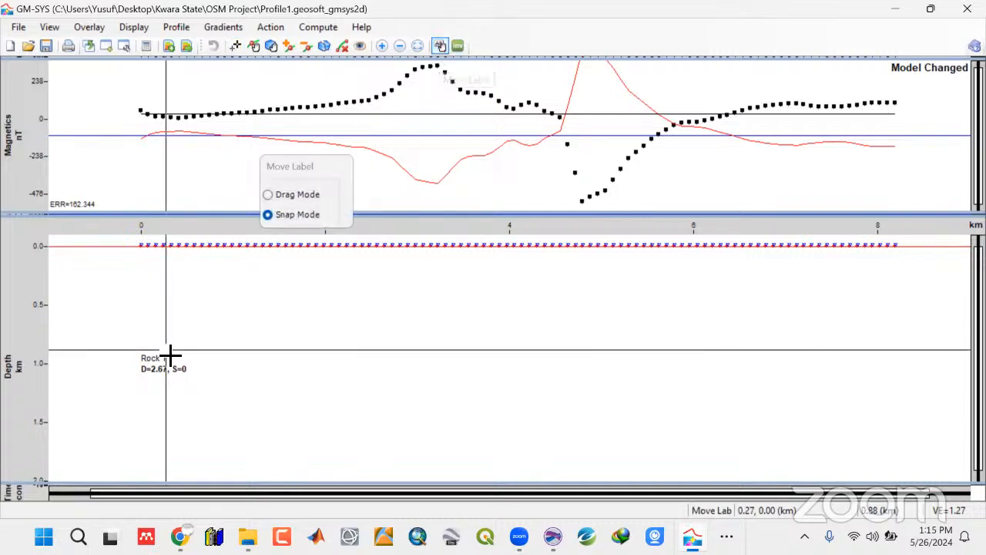
{"action": "left_click", "coordinate": [214, 347]}
{"action": "left_click", "coordinate": [357, 338]}
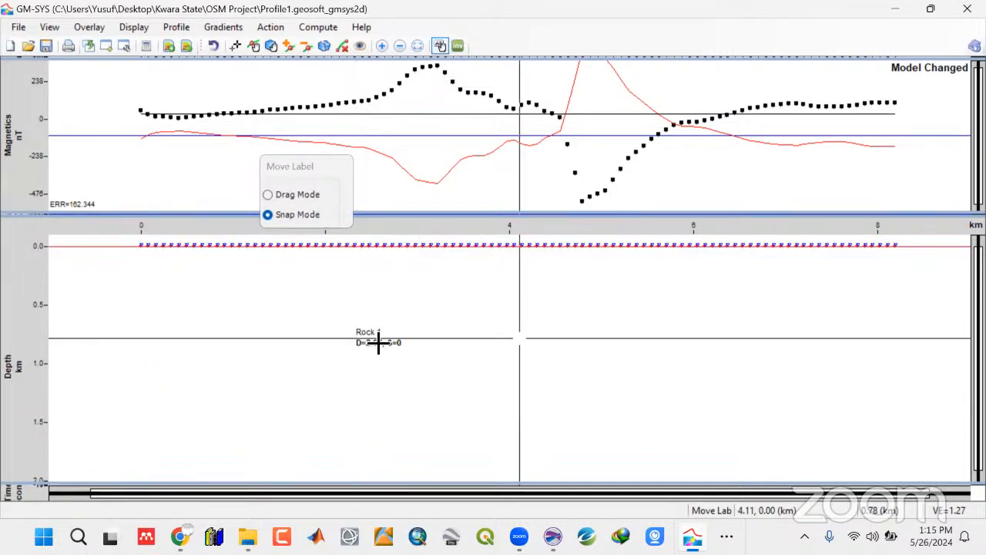
{"action": "left_click", "coordinate": [519, 338]}
{"action": "left_click", "coordinate": [738, 341]}
{"action": "left_click", "coordinate": [275, 315]}
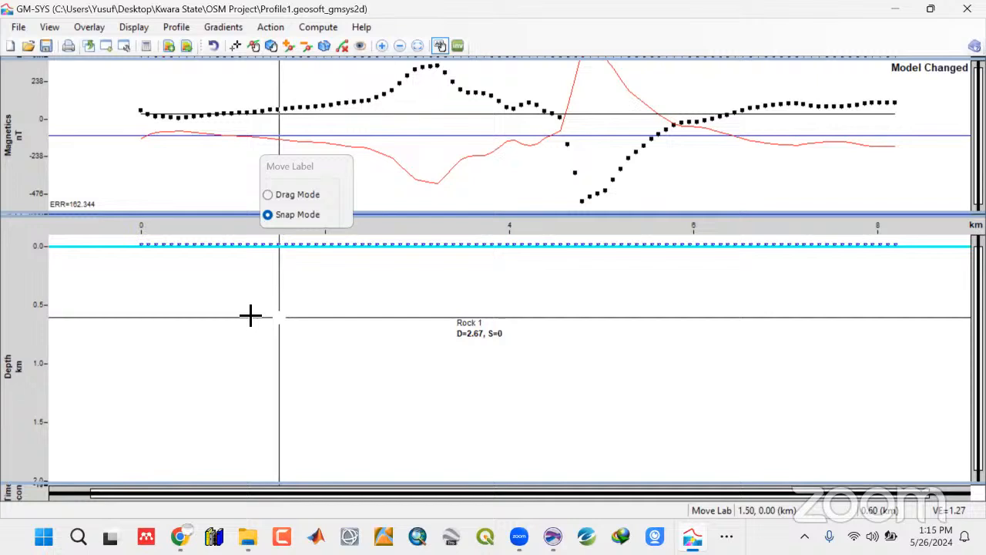
{"action": "left_click", "coordinate": [170, 280]}
{"action": "left_click", "coordinate": [237, 375]}
{"action": "left_click", "coordinate": [282, 305]}
{"action": "left_click", "coordinate": [456, 316]}
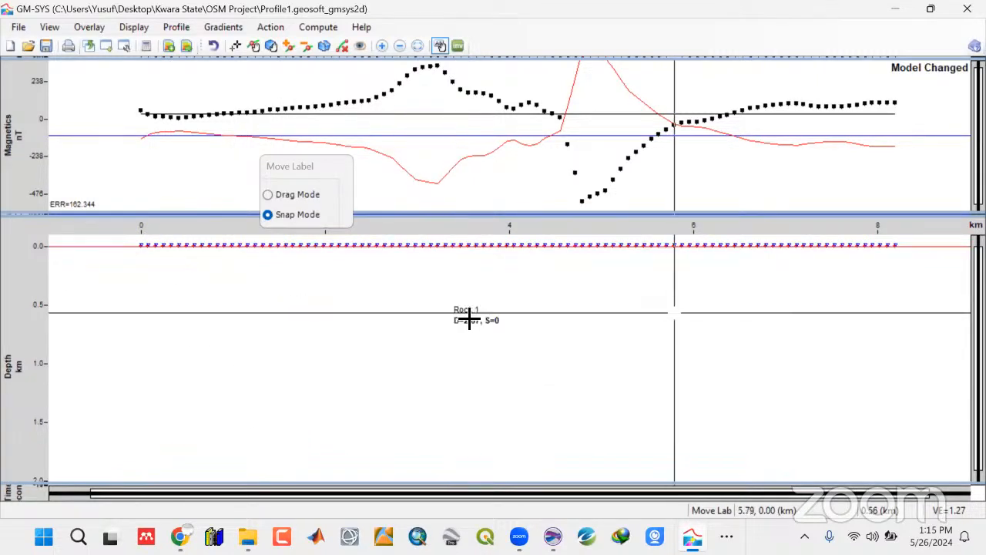
{"action": "left_click", "coordinate": [677, 315]}
{"action": "left_click", "coordinate": [773, 315]}
{"action": "left_click", "coordinate": [591, 315]}
{"action": "left_click", "coordinate": [339, 310]}
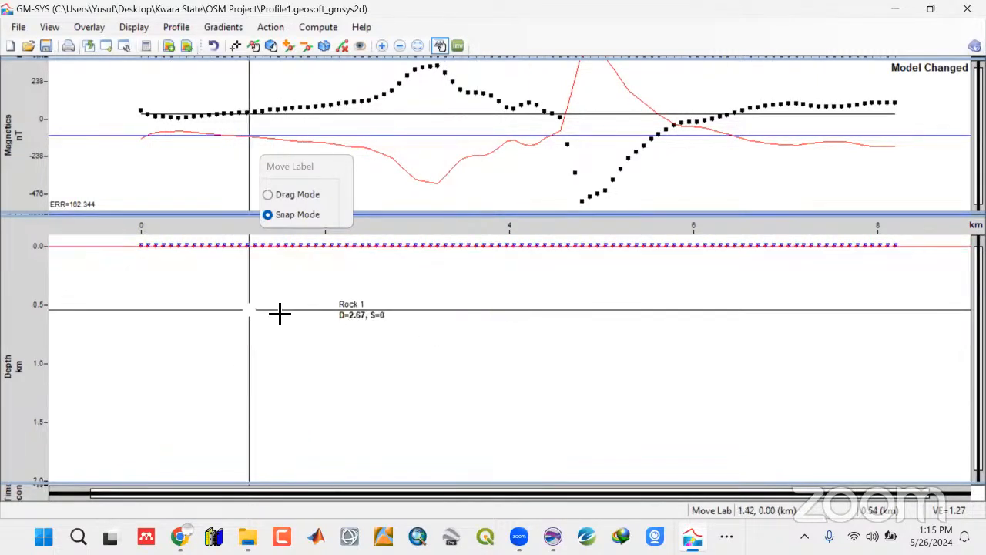
{"action": "left_click", "coordinate": [232, 308]}
{"action": "left_click", "coordinate": [518, 310]}
{"action": "left_click", "coordinate": [700, 309]}
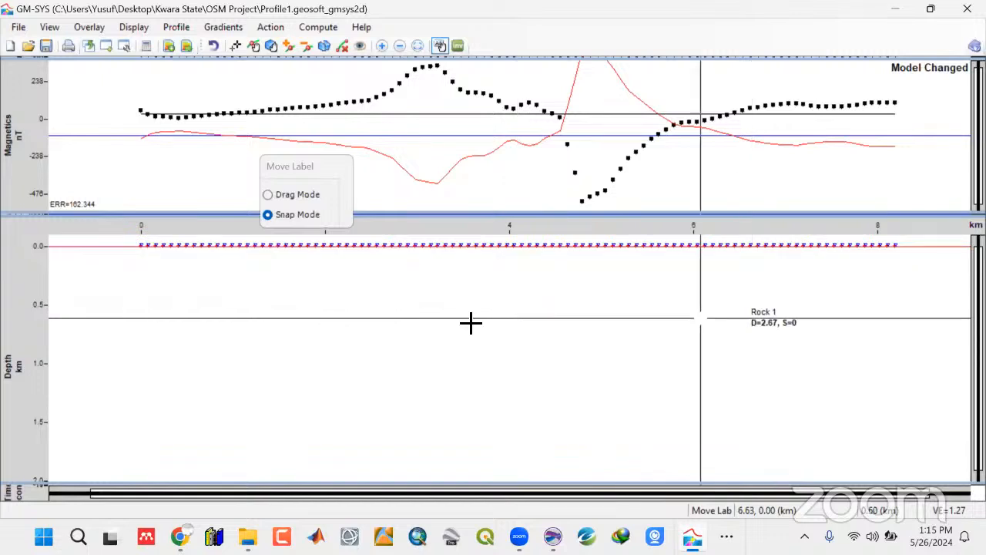
{"action": "left_click", "coordinate": [432, 310]}
{"action": "left_click", "coordinate": [266, 313]}
{"action": "left_click", "coordinate": [365, 312]}
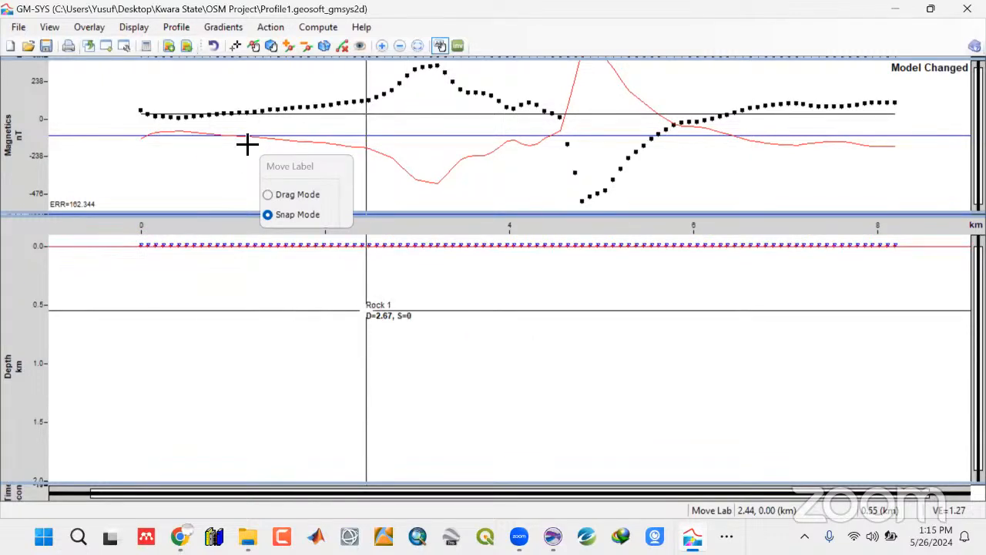
{"action": "left_click", "coordinate": [237, 48]}
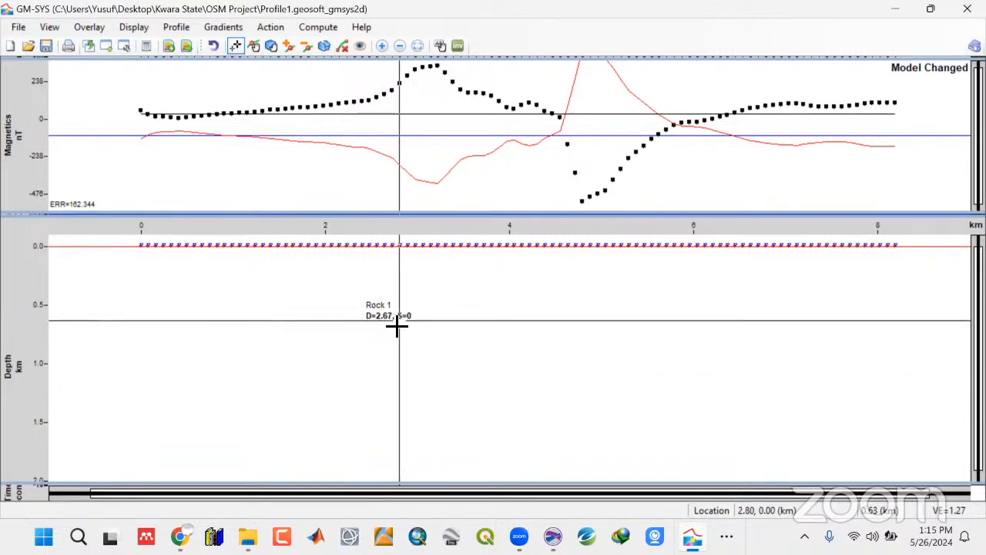
Turn off the display of gravity parameters in the model's block labels
{"action": "left_click", "coordinate": [136, 31]}
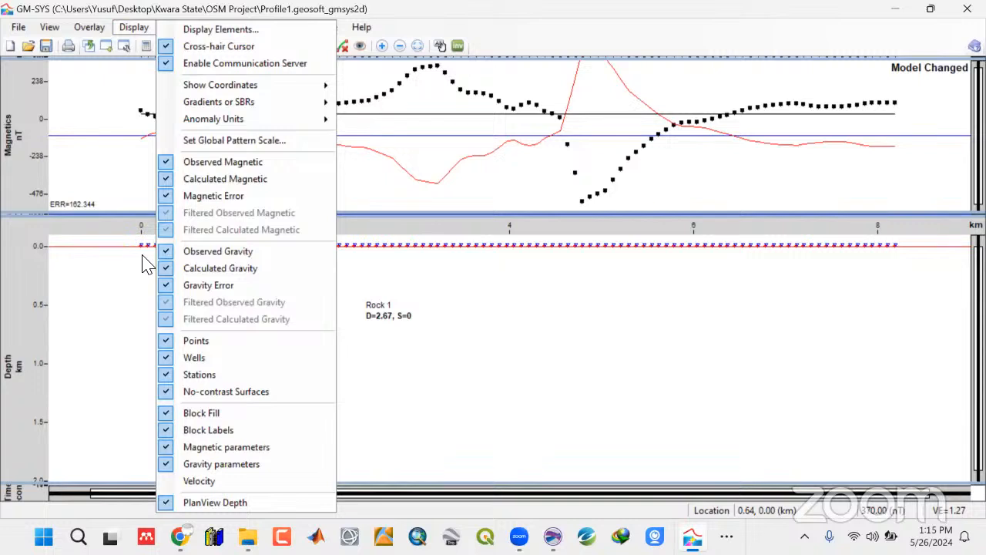
{"action": "left_click", "coordinate": [221, 463]}
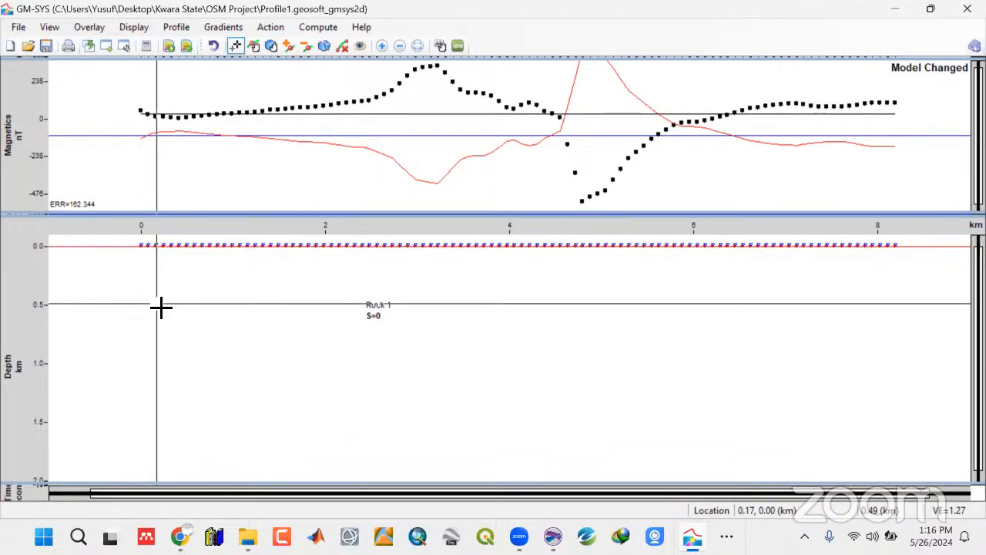
{"action": "left_click", "coordinate": [726, 537]}
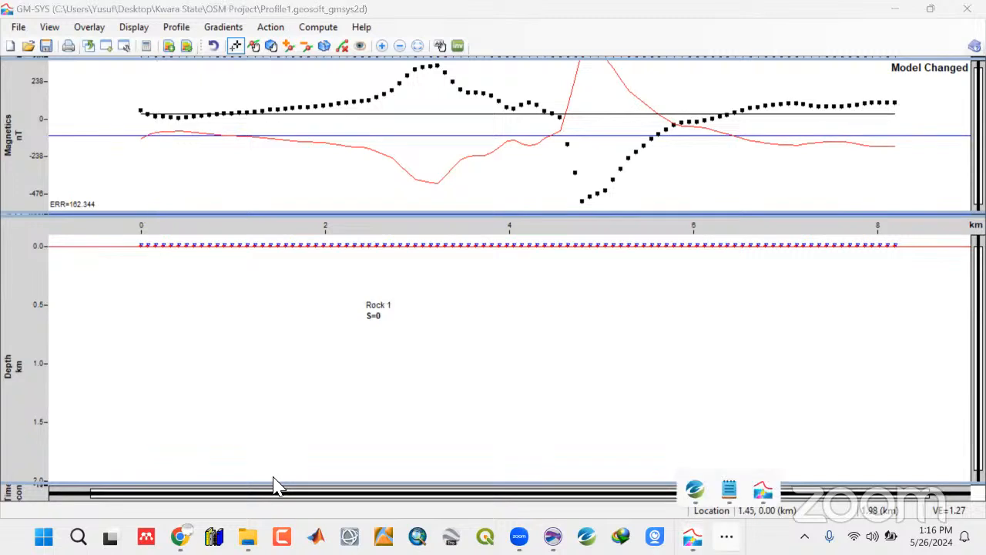
{"action": "mouse_move", "coordinate": [729, 490]}
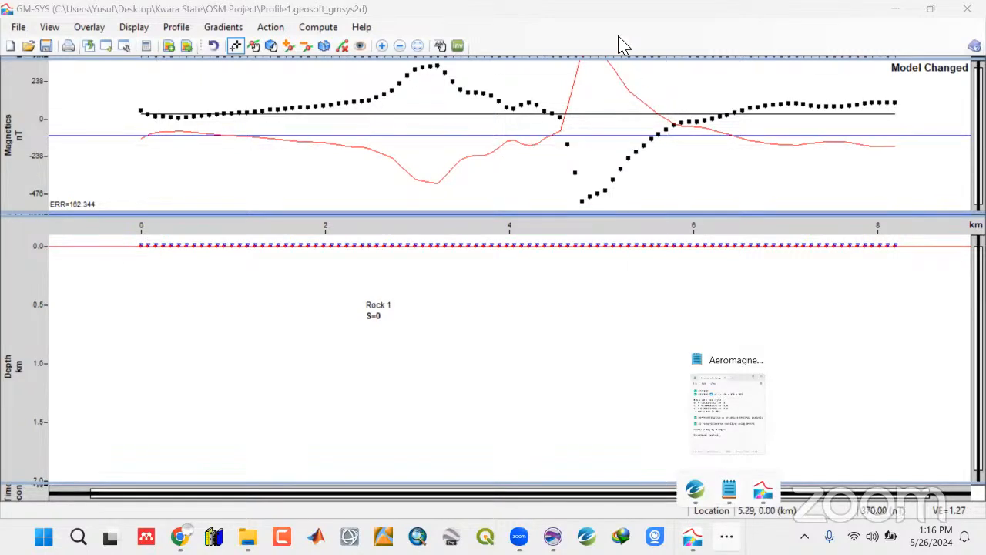
{"action": "left_click", "coordinate": [568, 32]}
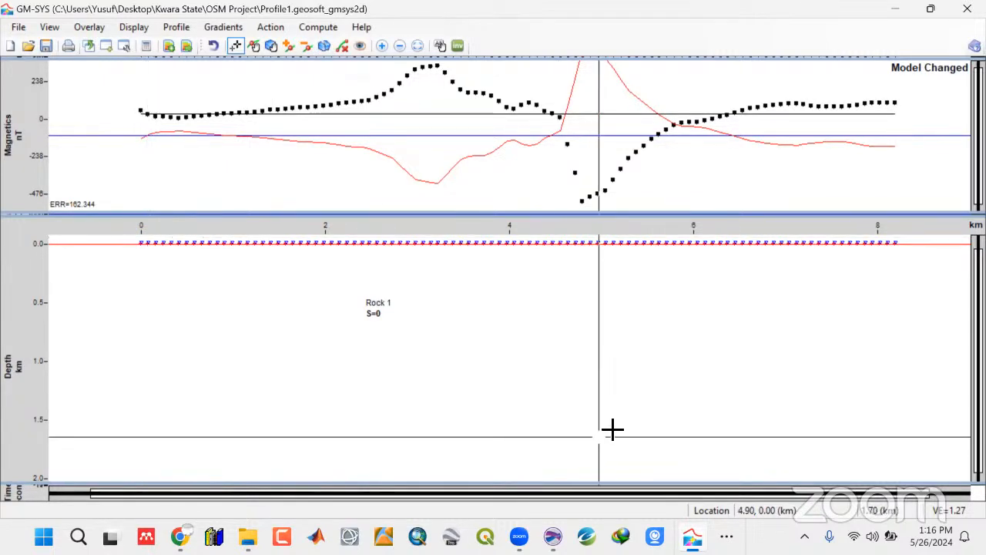
Split the Rock 1 block along a rectangular outline spanning the stations from 0 to about 8.19 km and about 1.95 km deep, accepting the new block
{"action": "left_click", "coordinate": [325, 47]}
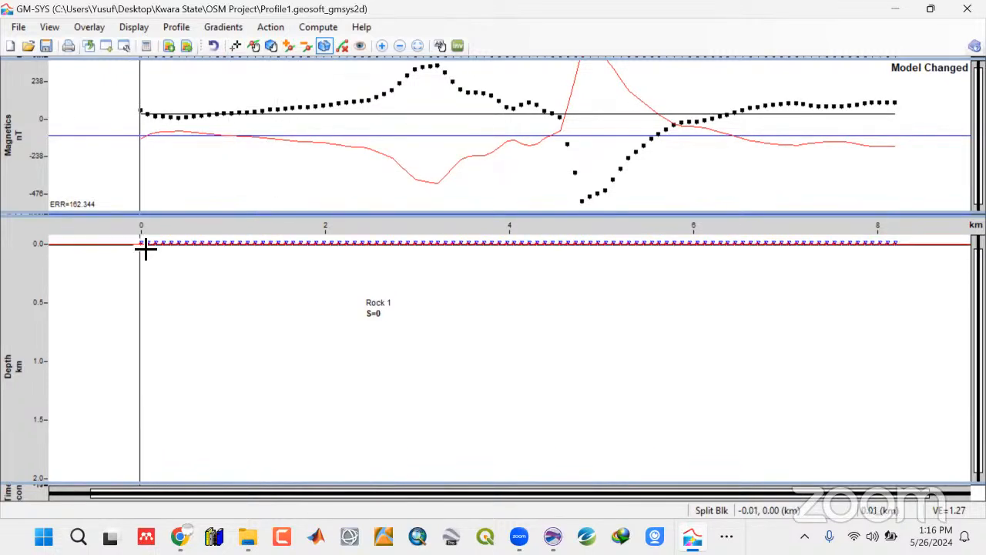
{"action": "left_click_drag", "start_coordinate": [145, 245], "coordinate": [150, 460]}
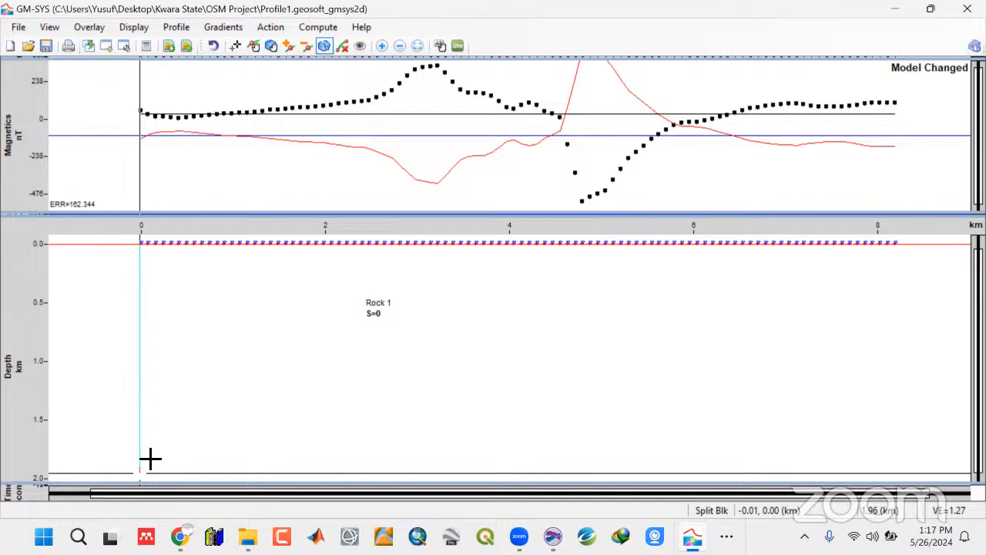
{"action": "left_click", "coordinate": [150, 459]}
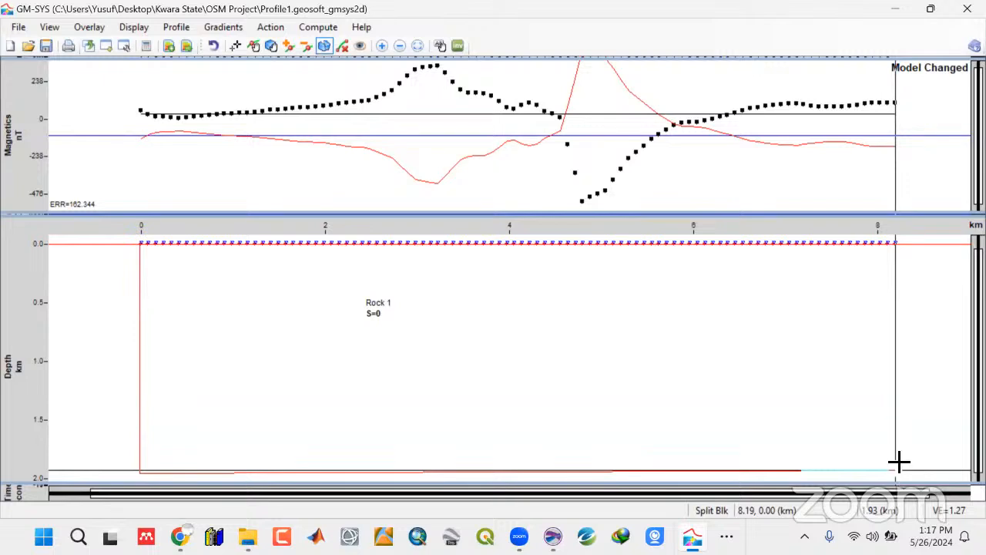
{"action": "left_click", "coordinate": [898, 246]}
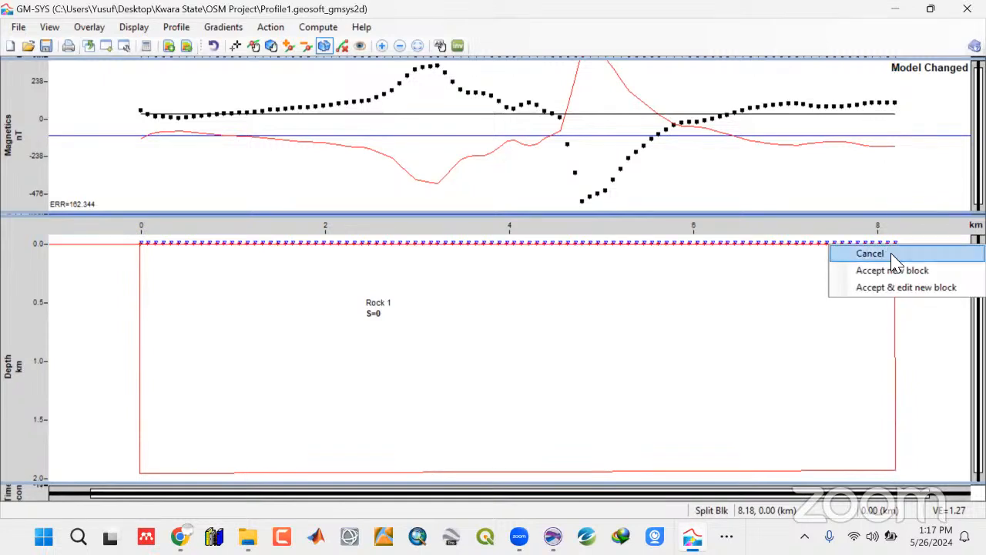
{"action": "left_click", "coordinate": [893, 271]}
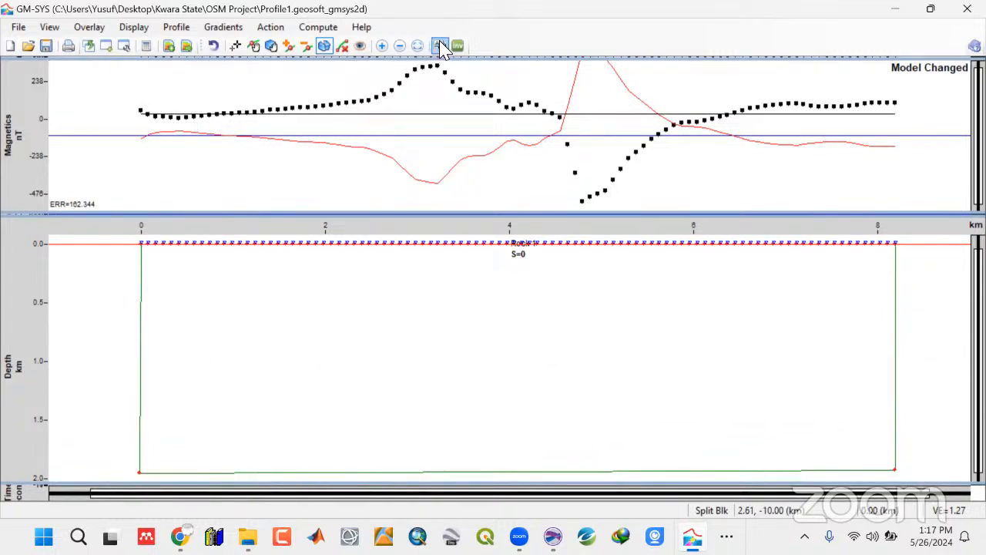
Move the Rock 1 label into the middle of the rectangular block, at about 3.85 km and 0.87 km depth
{"action": "left_click", "coordinate": [440, 46]}
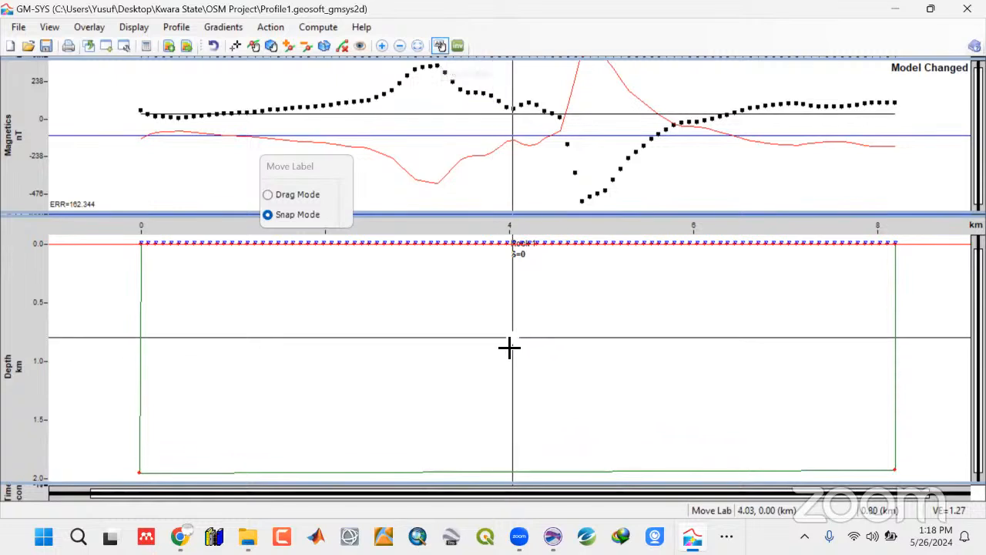
{"action": "left_click", "coordinate": [509, 342]}
{"action": "left_click", "coordinate": [499, 348]}
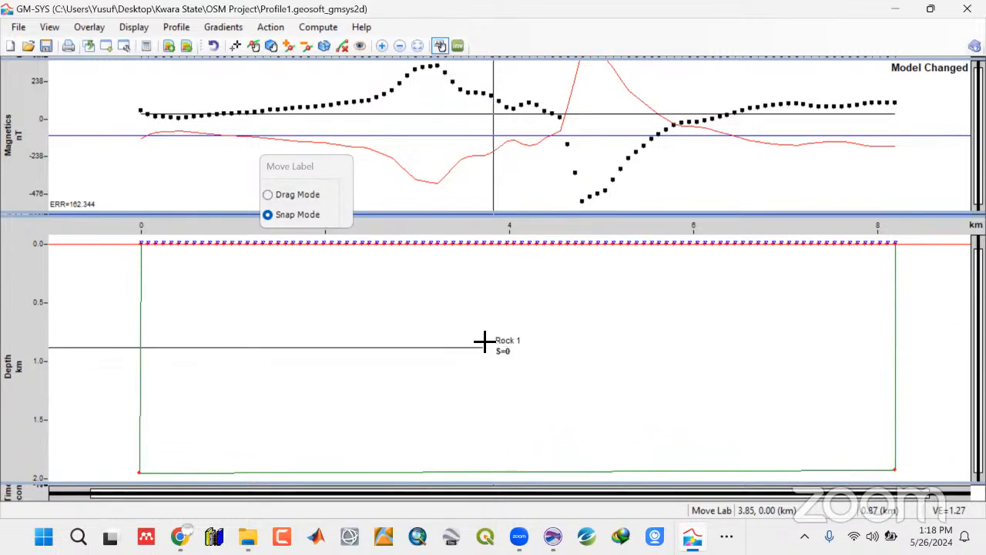
{"action": "left_click", "coordinate": [235, 47]}
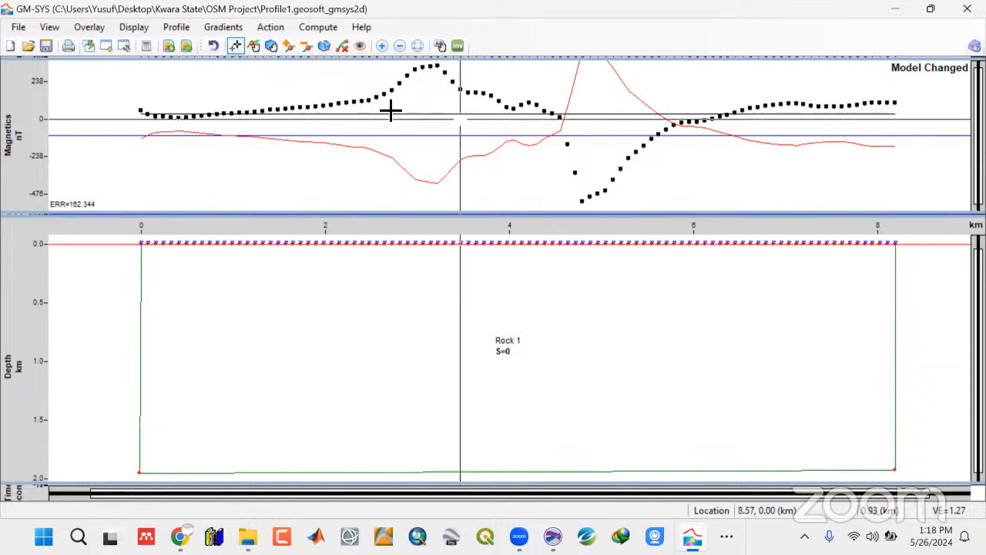
Add a point on each vertical side of the block, at about 0.59 km depth at 0 km and 0.61 km depth at 8.19 km
{"action": "left_click", "coordinate": [290, 47]}
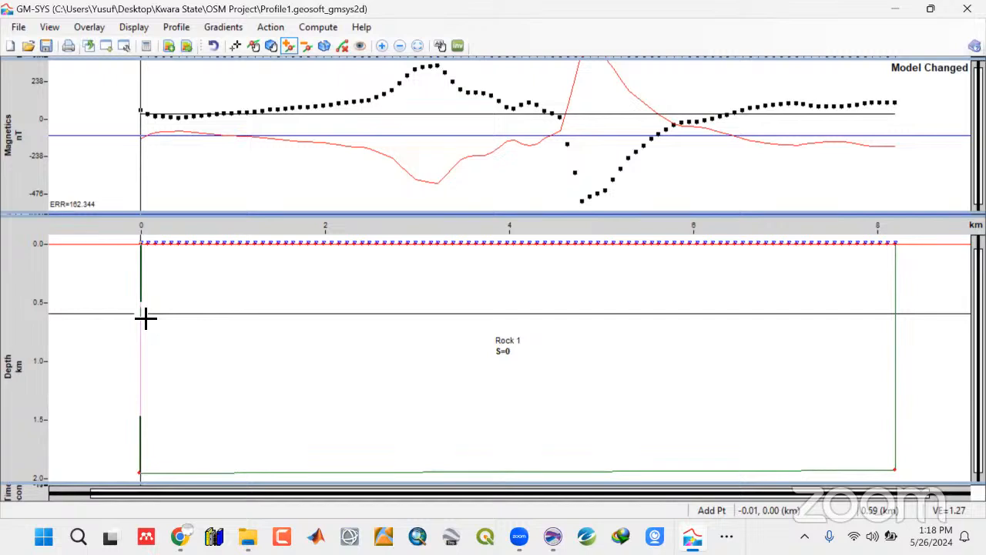
{"action": "left_click", "coordinate": [145, 317]}
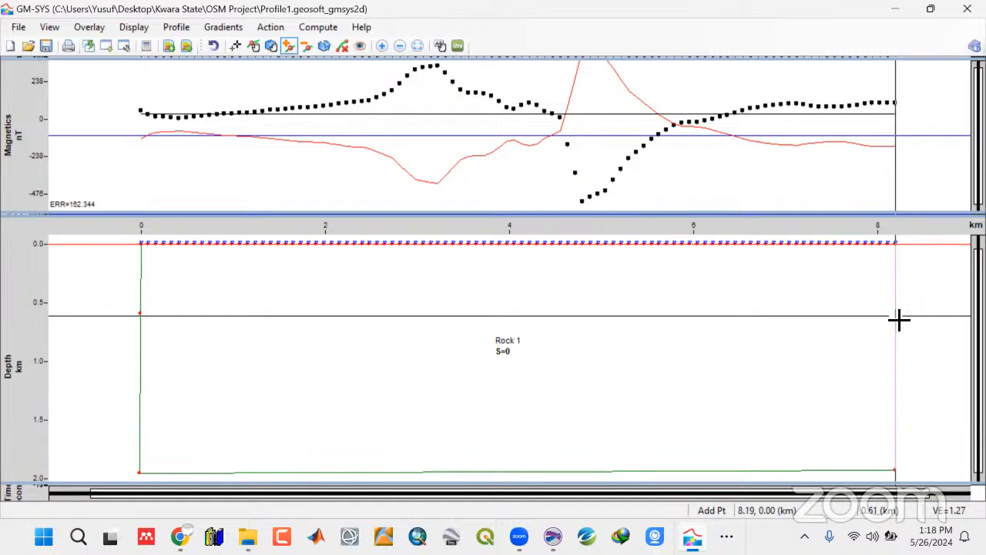
{"action": "left_click", "coordinate": [897, 316]}
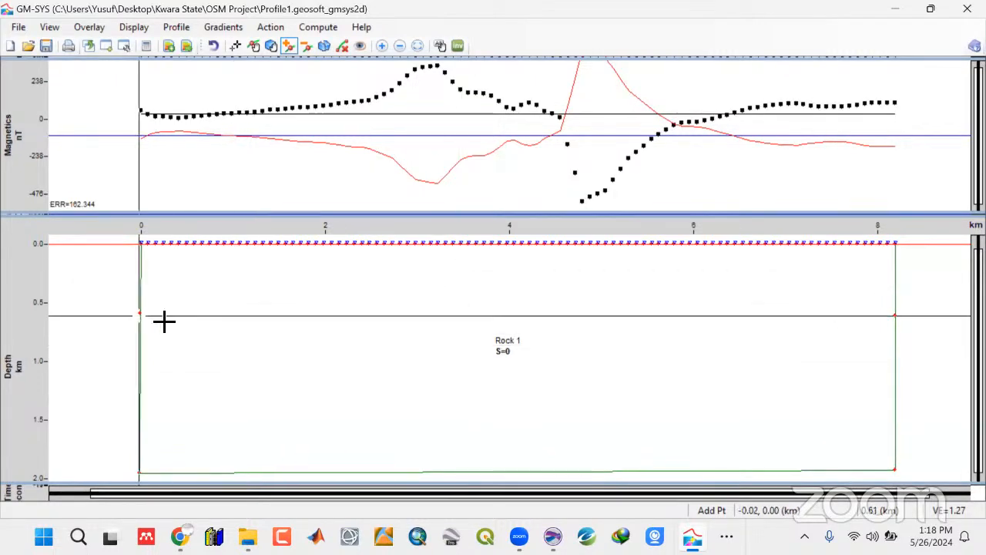
Split the block into two layers with a line between the points at about 0.6 km depth on its vertical sides, accepting the new block
{"action": "left_click", "coordinate": [325, 51]}
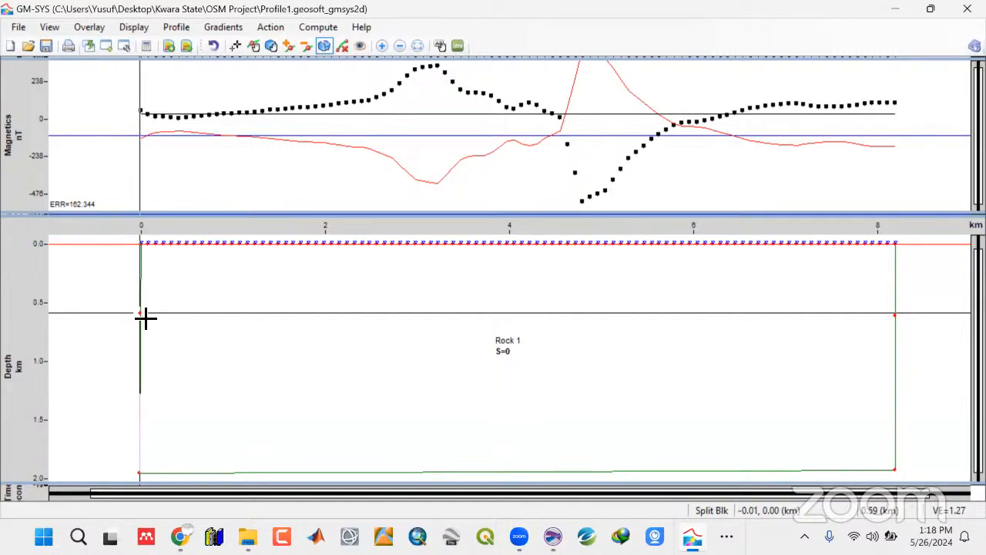
{"action": "mouse_move", "coordinate": [145, 317]}
{"action": "left_mouse_down"}
{"action": "mouse_move", "coordinate": [839, 301]}
{"action": "mouse_move", "coordinate": [900, 317]}
{"action": "left_mouse_up"}
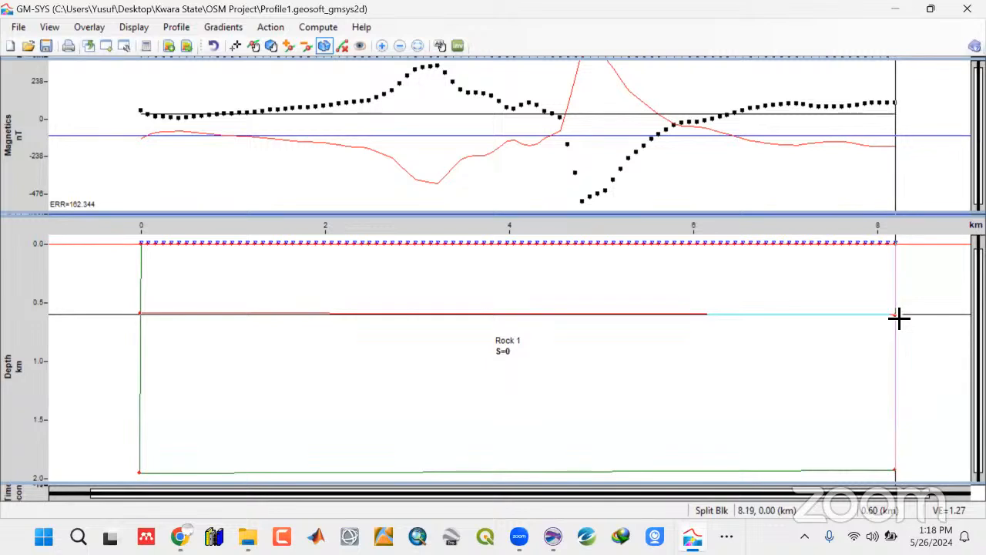
{"action": "right_click", "coordinate": [898, 318]}
{"action": "left_click", "coordinate": [831, 340]}
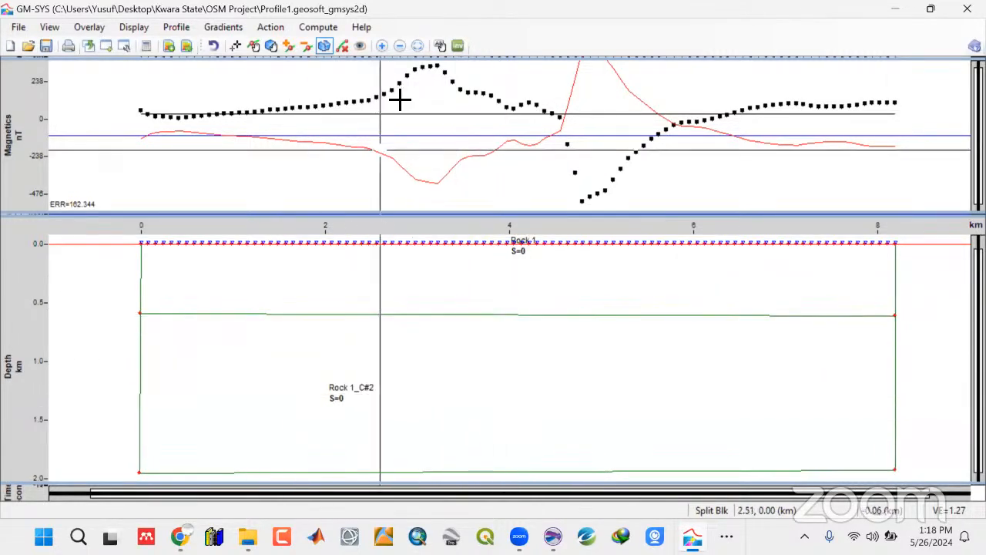
Move the Rock 1 and Rock 1_C#2 labels inside their layers, aligned at about 3.9 km and placed near 0.3 km and 1.25 km depth
{"action": "left_click", "coordinate": [441, 48]}
{"action": "left_click", "coordinate": [487, 281]}
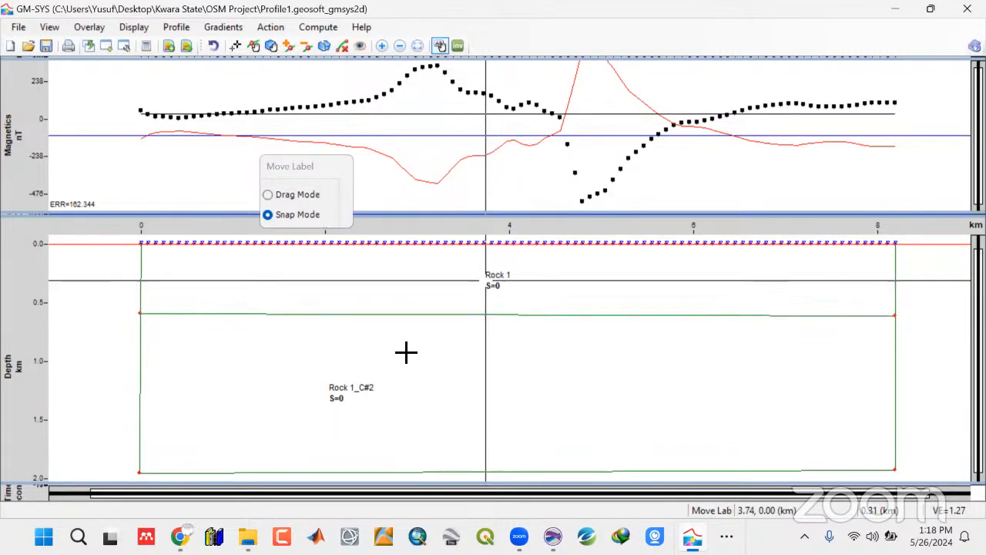
{"action": "left_click", "coordinate": [492, 397]}
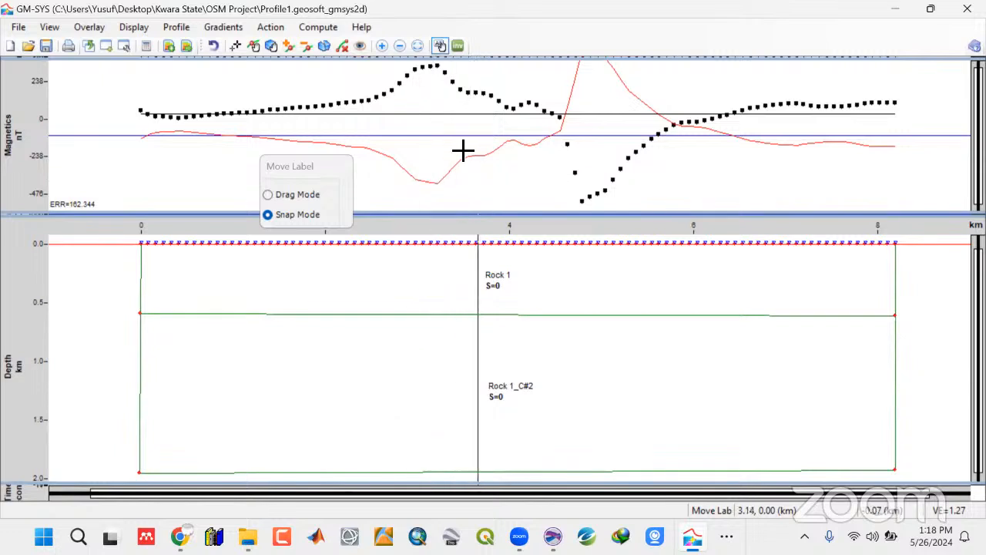
{"action": "left_click", "coordinate": [236, 46]}
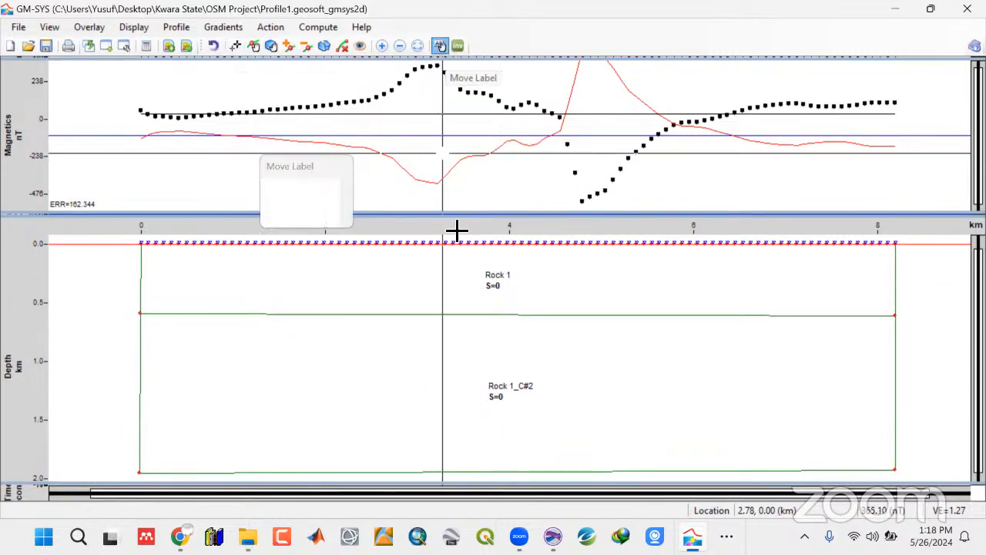
{"action": "left_click", "coordinate": [469, 284]}
{"action": "left_click", "coordinate": [425, 278]}
{"action": "left_click", "coordinate": [526, 277]}
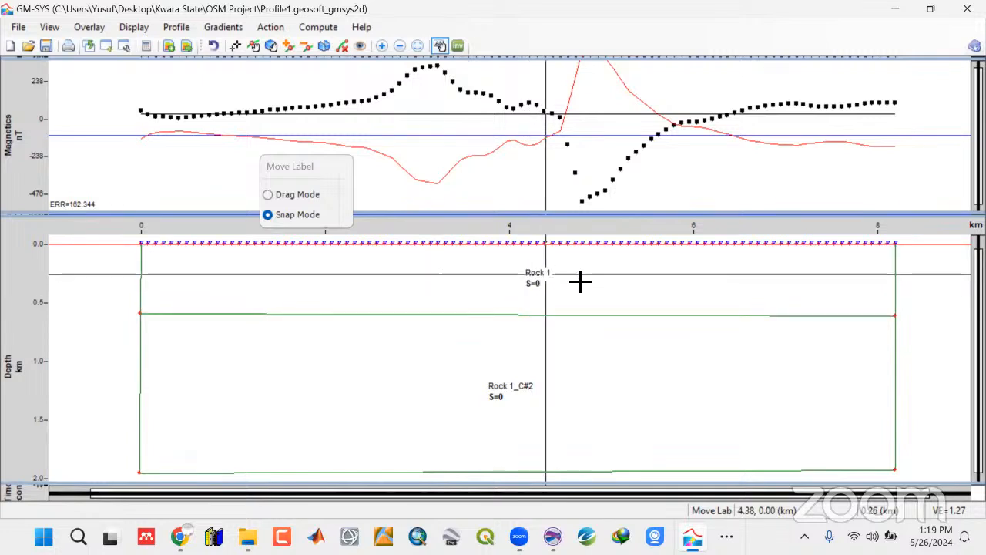
{"action": "left_click", "coordinate": [504, 285]}
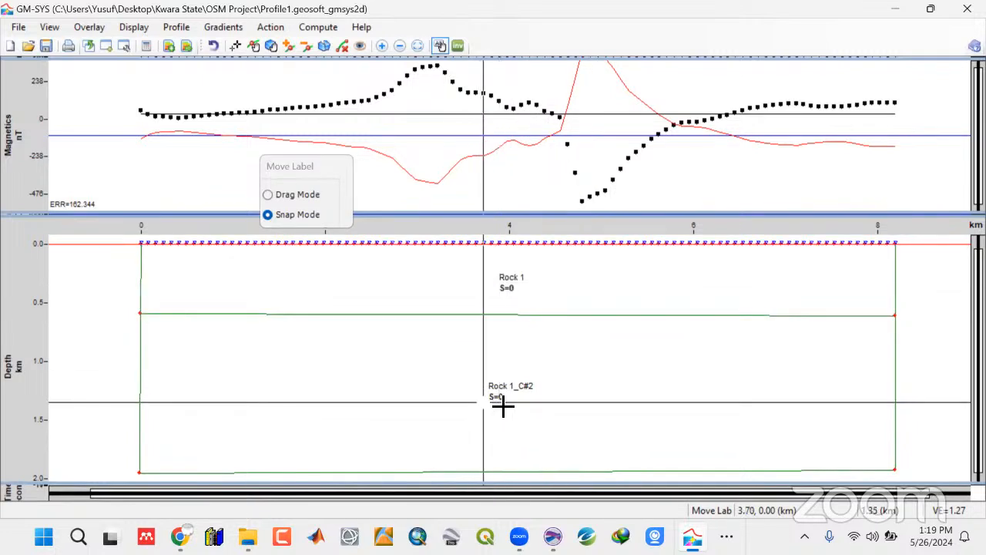
{"action": "left_click", "coordinate": [509, 398]}
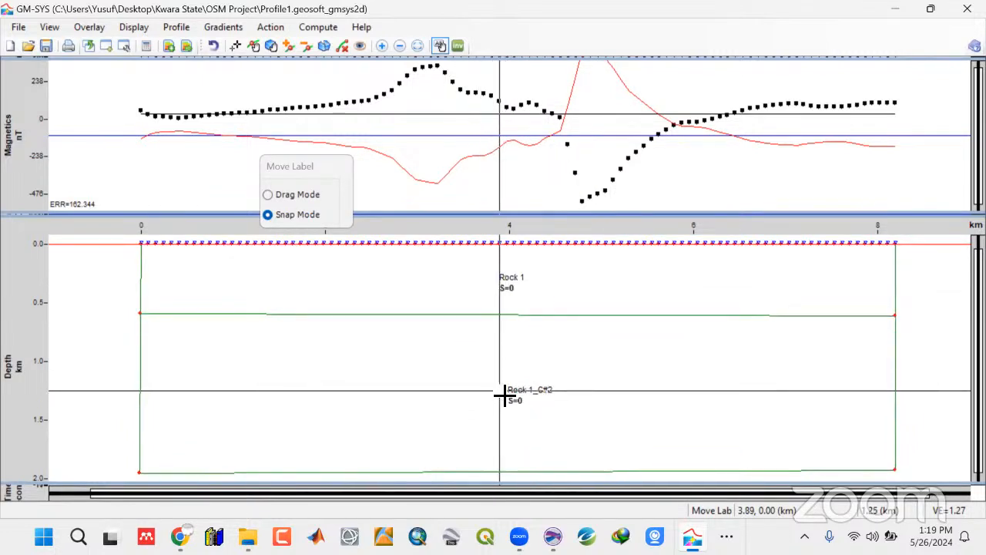
{"action": "left_click", "coordinate": [502, 395]}
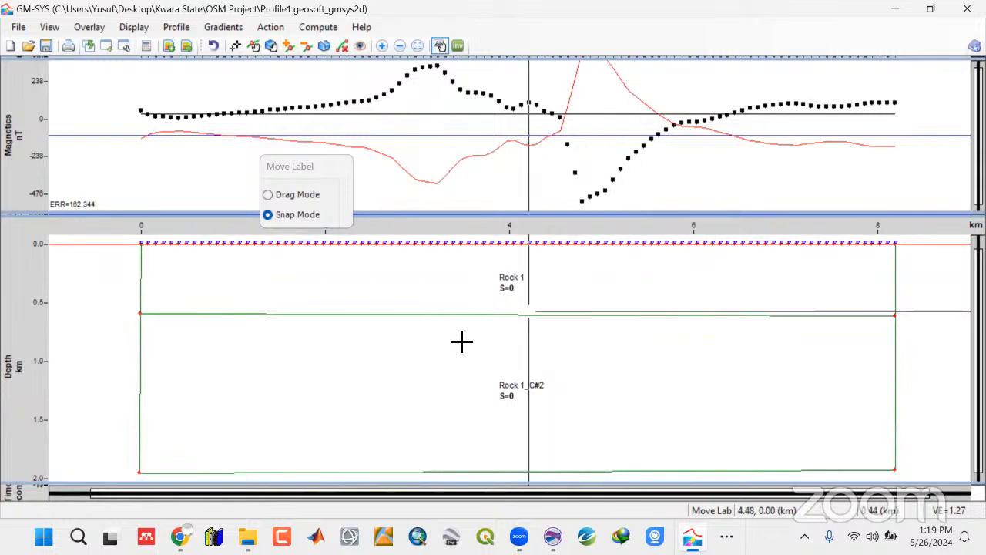
{"action": "left_click", "coordinate": [243, 51]}
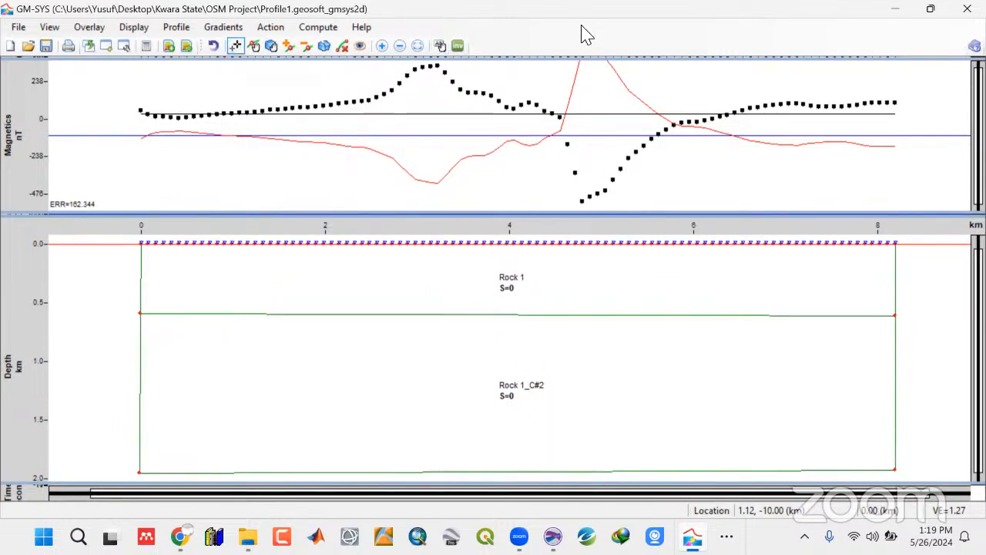
Rename the upper block, Rock 1, as Sediments and set its colour to orange
{"action": "left_click", "coordinate": [364, 48]}
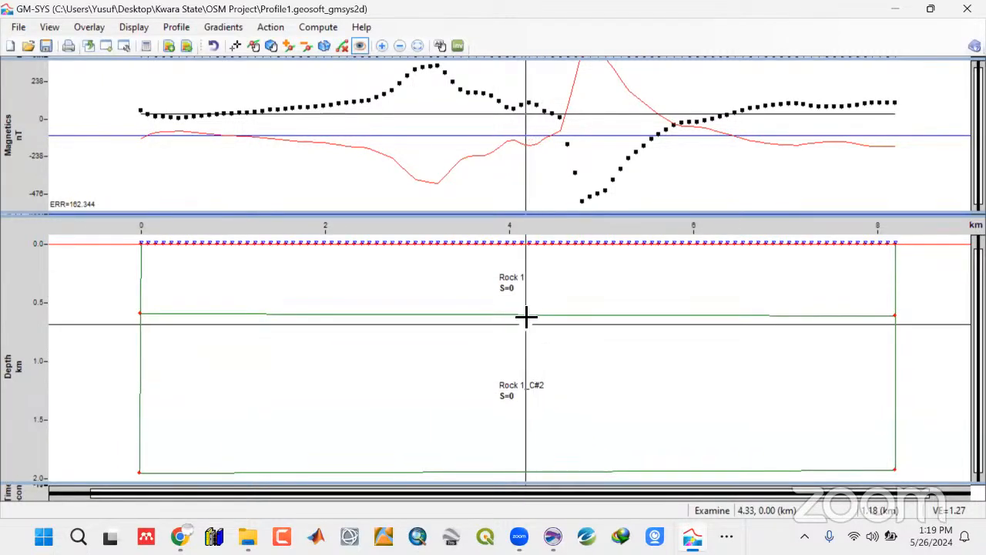
{"action": "left_click", "coordinate": [479, 285]}
{"action": "double_click", "coordinate": [479, 286]}
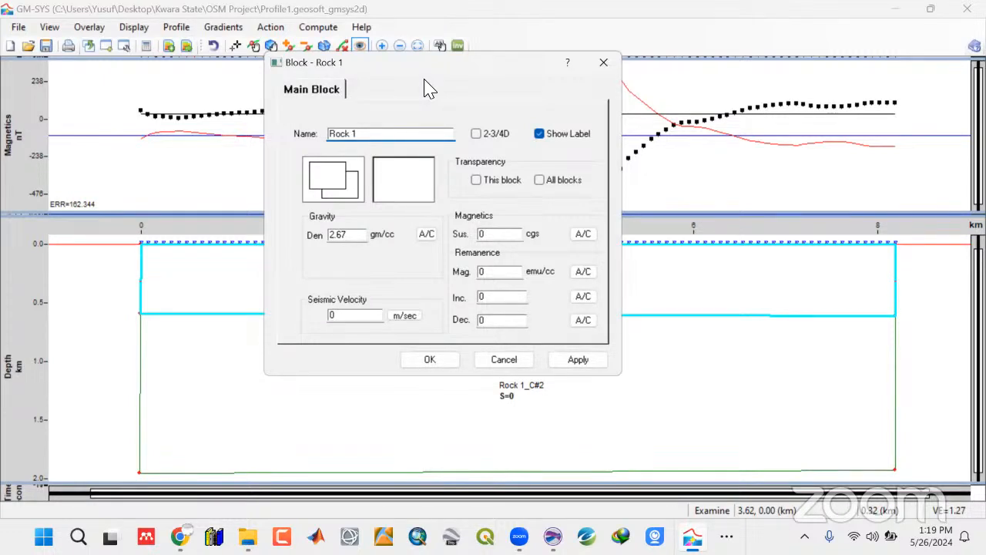
{"action": "left_click_drag", "start_coordinate": [423, 79], "coordinate": [433, 117]}
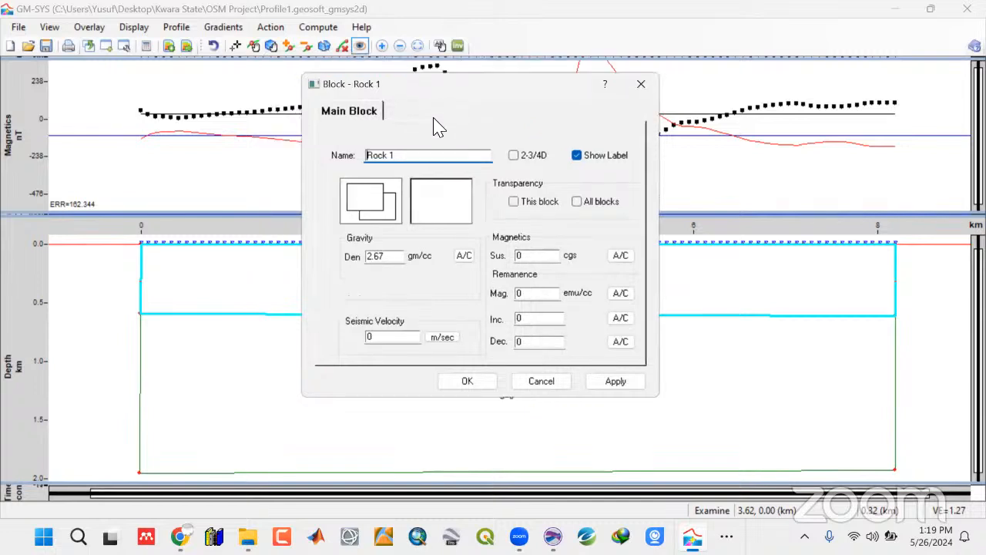
{"action": "left_click", "coordinate": [370, 218]}
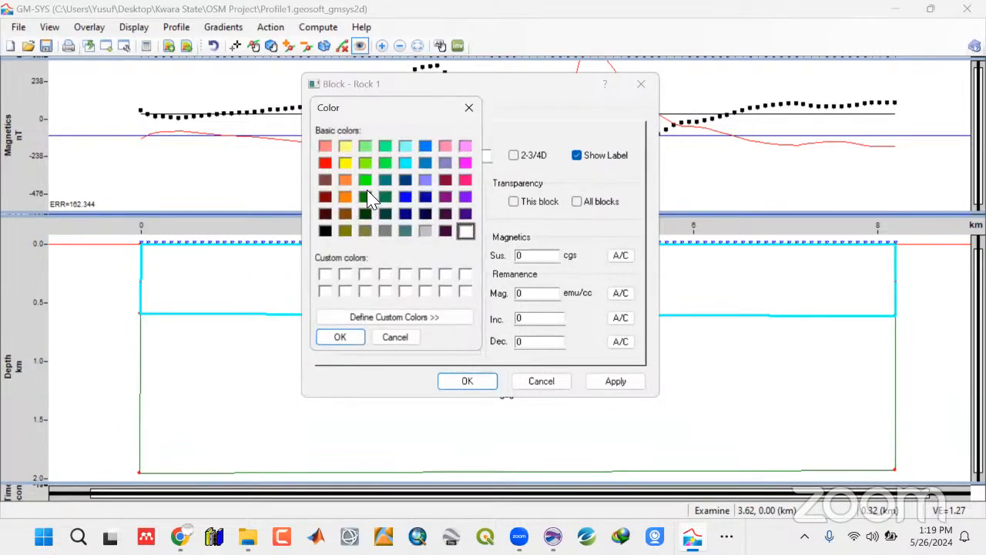
{"action": "left_click", "coordinate": [471, 113]}
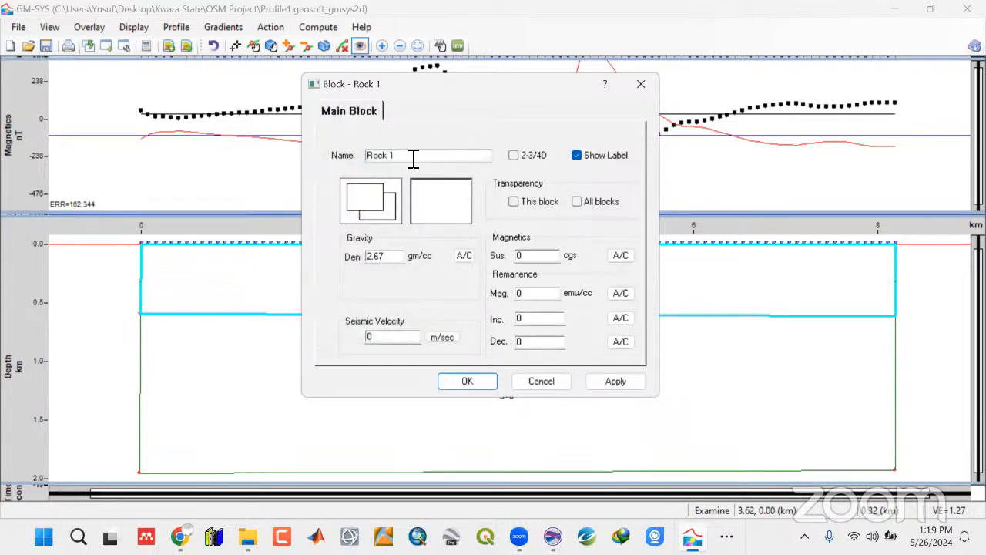
{"action": "left_click_drag", "start_coordinate": [414, 158], "coordinate": [318, 165]}
{"action": "left_click", "coordinate": [357, 206]}
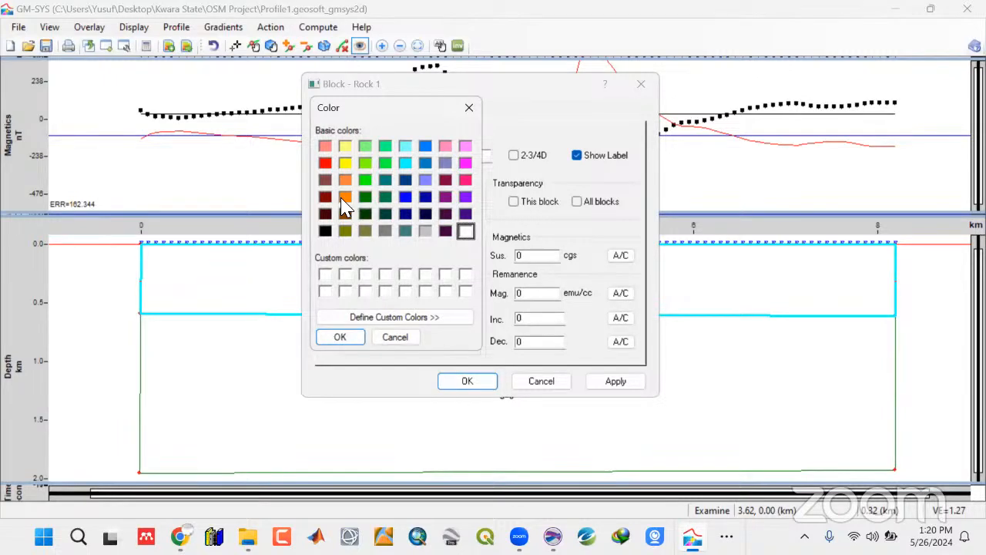
{"action": "left_click", "coordinate": [344, 197]}
{"action": "left_click", "coordinate": [343, 336]}
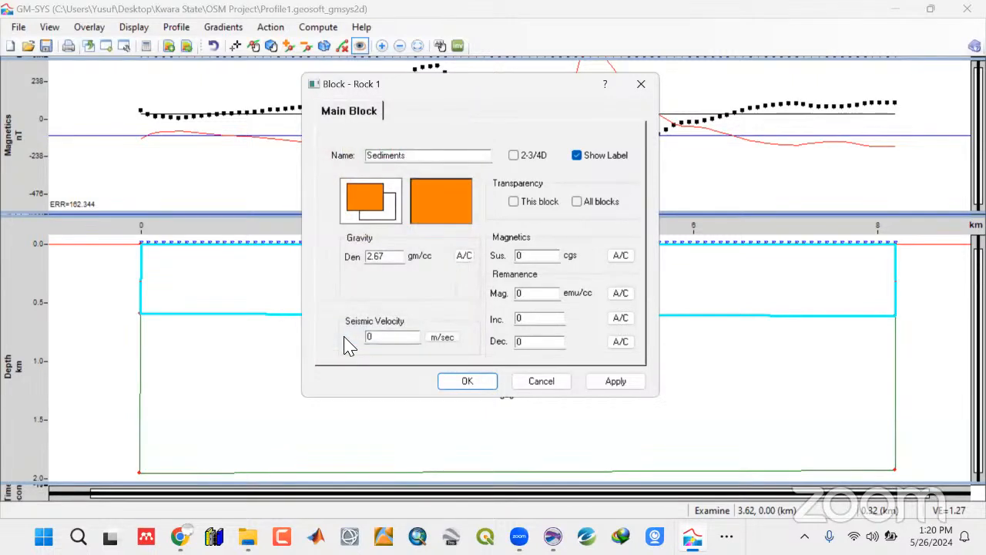
Fill the Sediments block with the sparse dot pattern and apply the block settings
{"action": "left_click", "coordinate": [434, 202]}
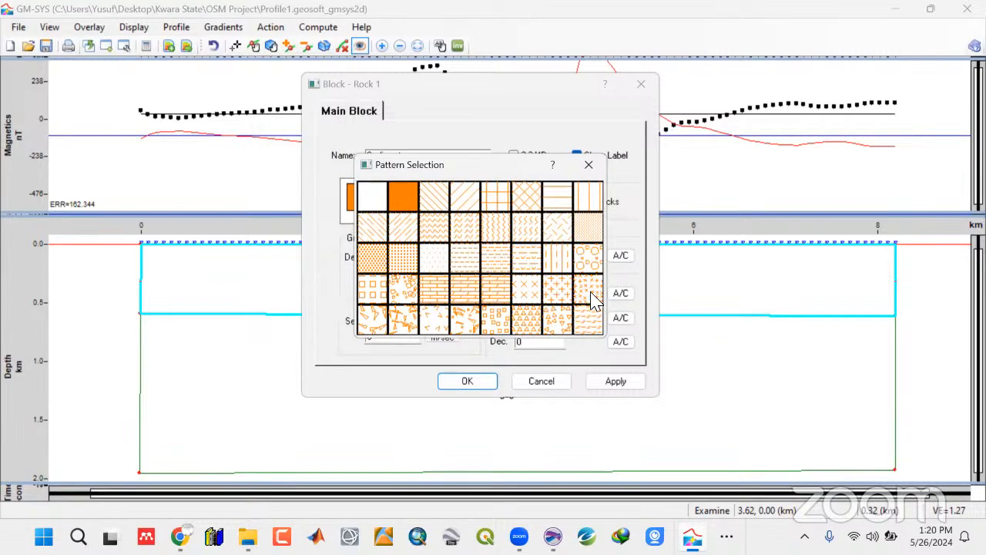
{"action": "left_click", "coordinate": [436, 265]}
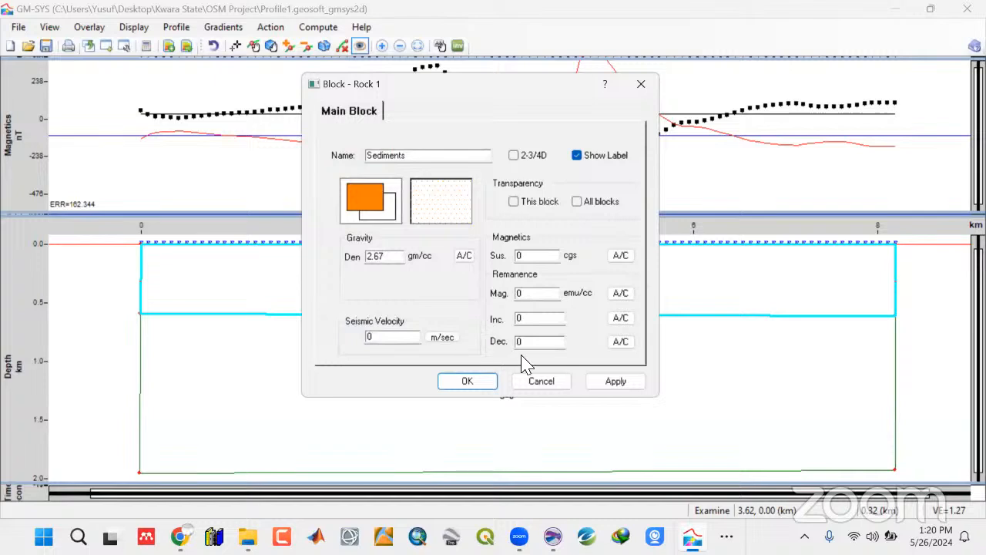
{"action": "left_click", "coordinate": [607, 386]}
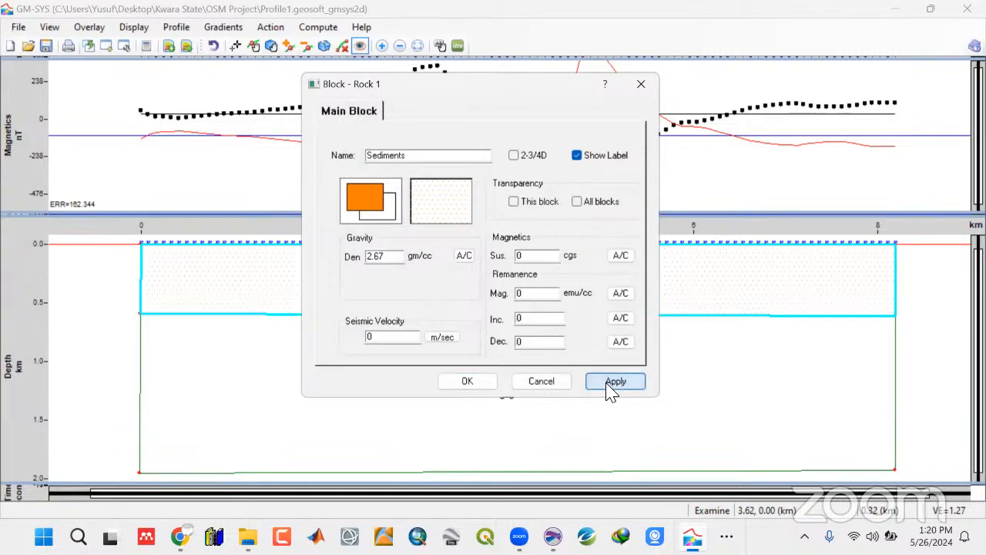
{"action": "left_click", "coordinate": [472, 383]}
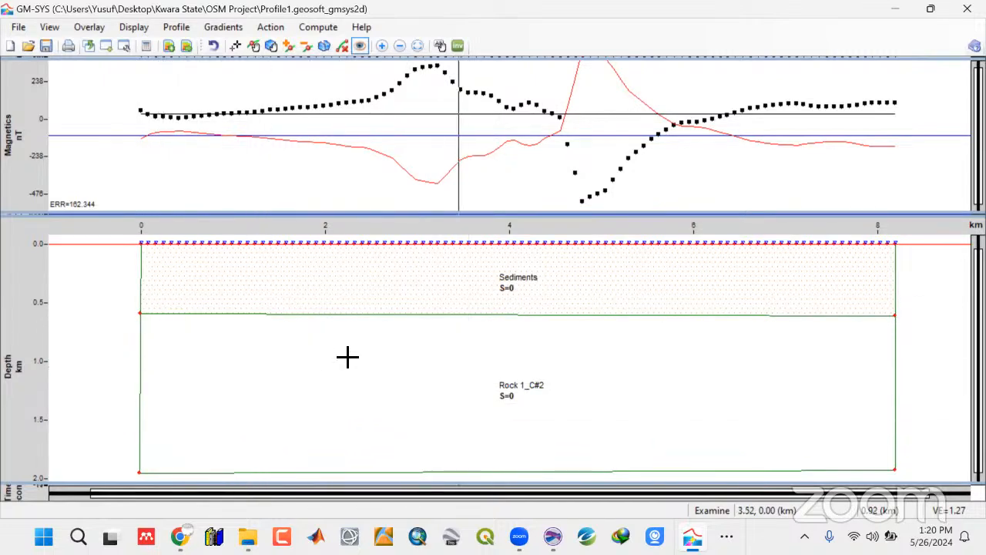
Rename the lower block, Rock 1_C#2, as Bedrock and fill it with a blue brick pattern
{"action": "double_click", "coordinate": [488, 378]}
{"action": "left_click", "coordinate": [433, 156]}
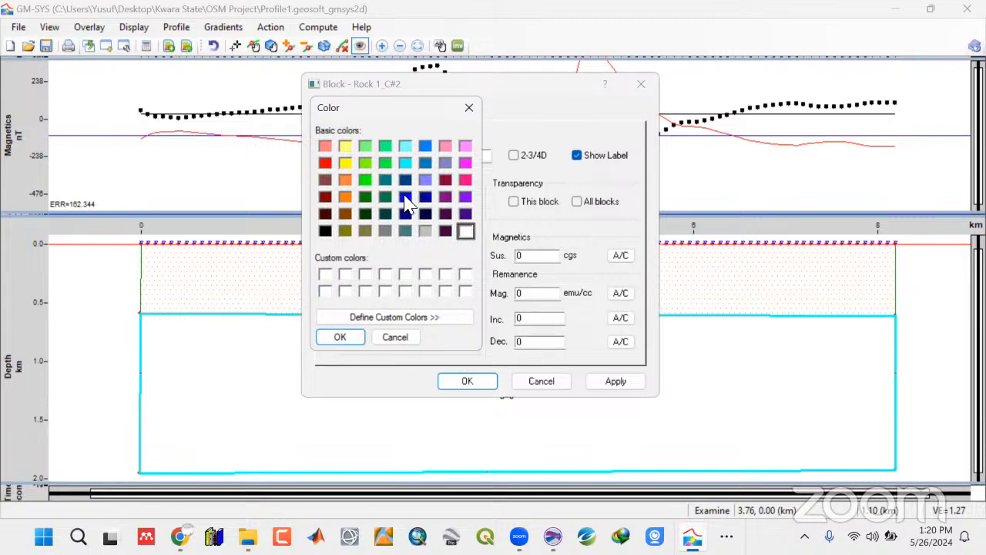
{"action": "left_click", "coordinate": [340, 337]}
{"action": "left_click", "coordinate": [453, 209]}
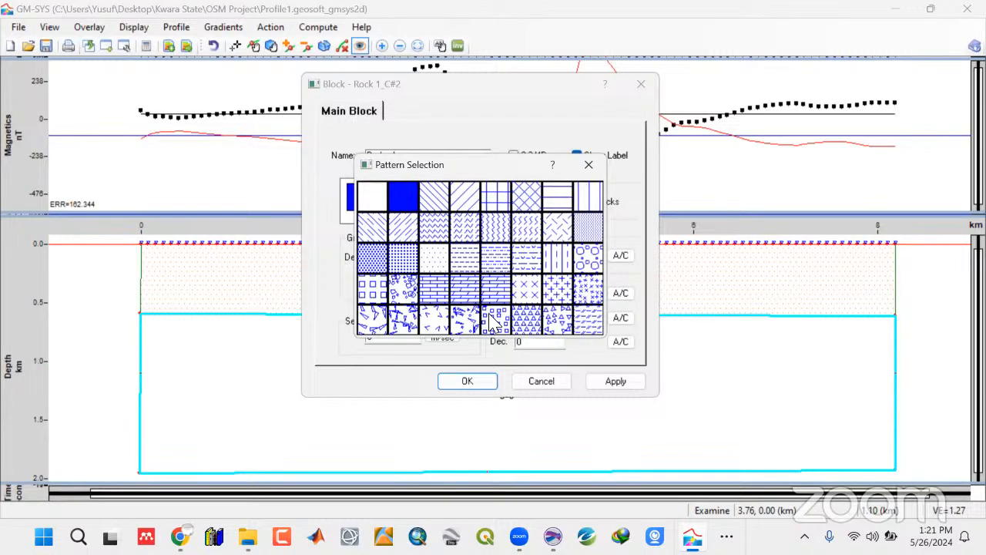
{"action": "left_click", "coordinate": [440, 300]}
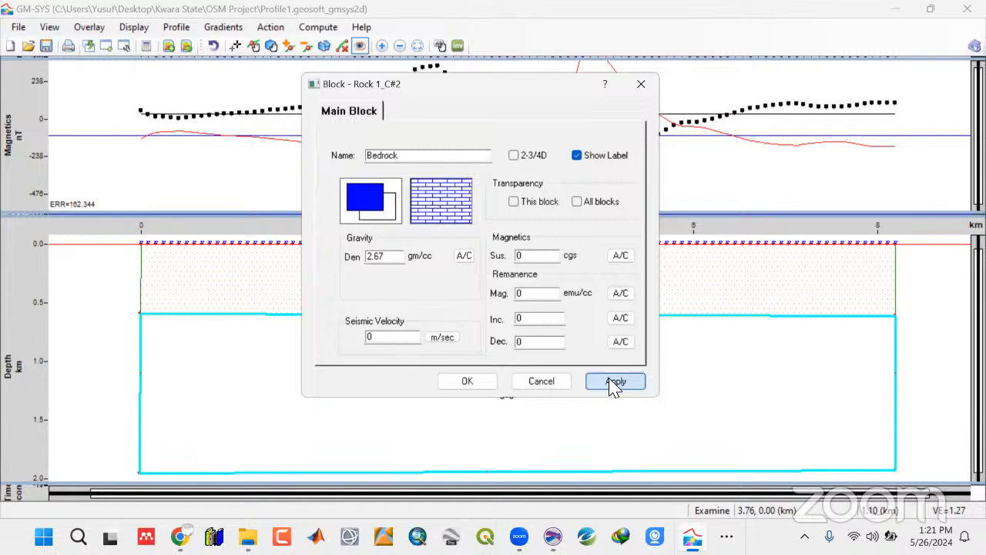
{"action": "left_click", "coordinate": [612, 386]}
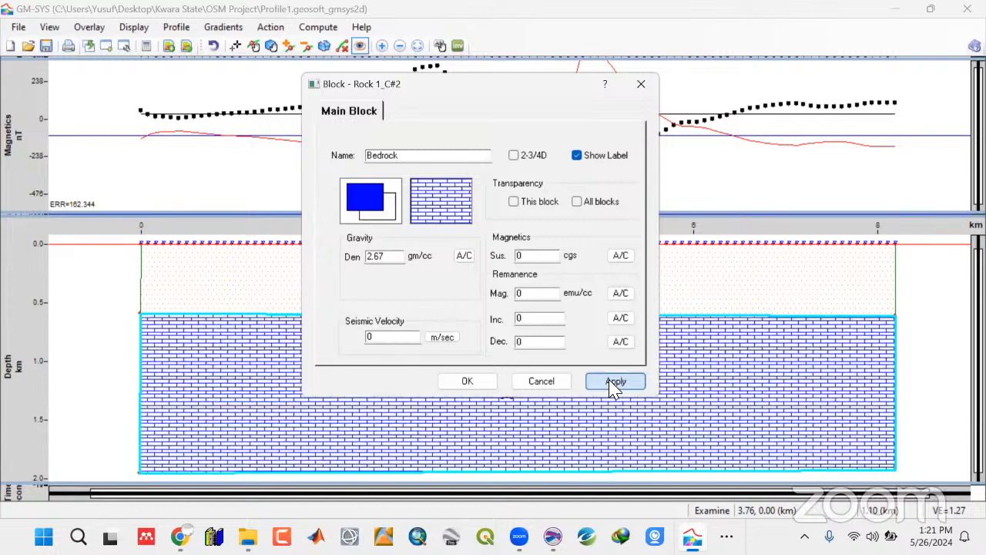
{"action": "left_click", "coordinate": [467, 382]}
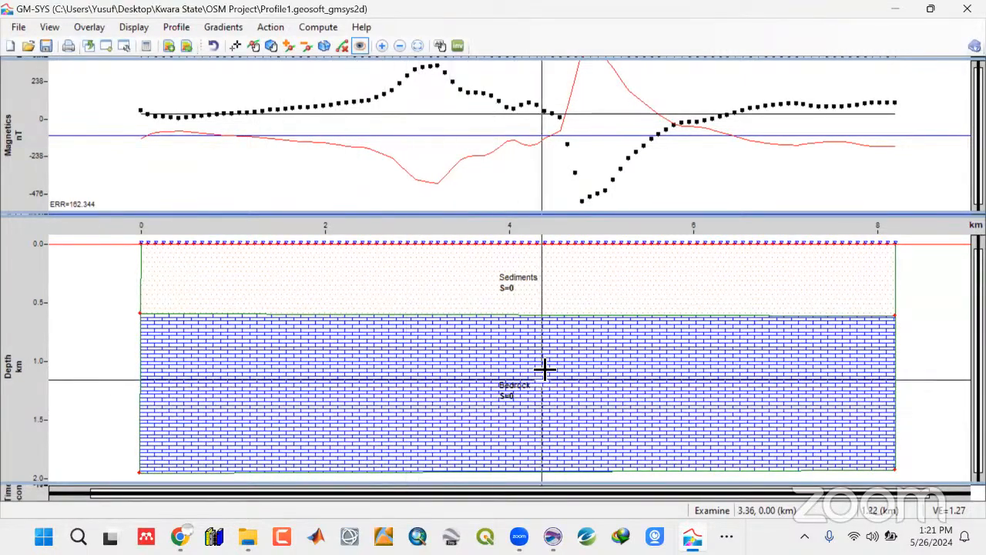
Change the Bedrock block's fill to the sparse dot pattern and apply it
{"action": "double_click", "coordinate": [436, 427]}
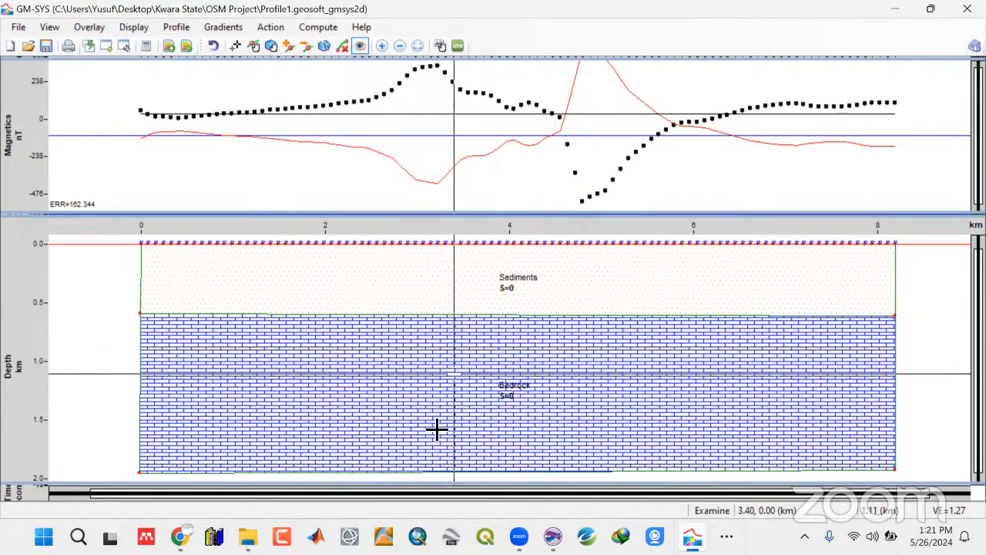
{"action": "left_click", "coordinate": [455, 189]}
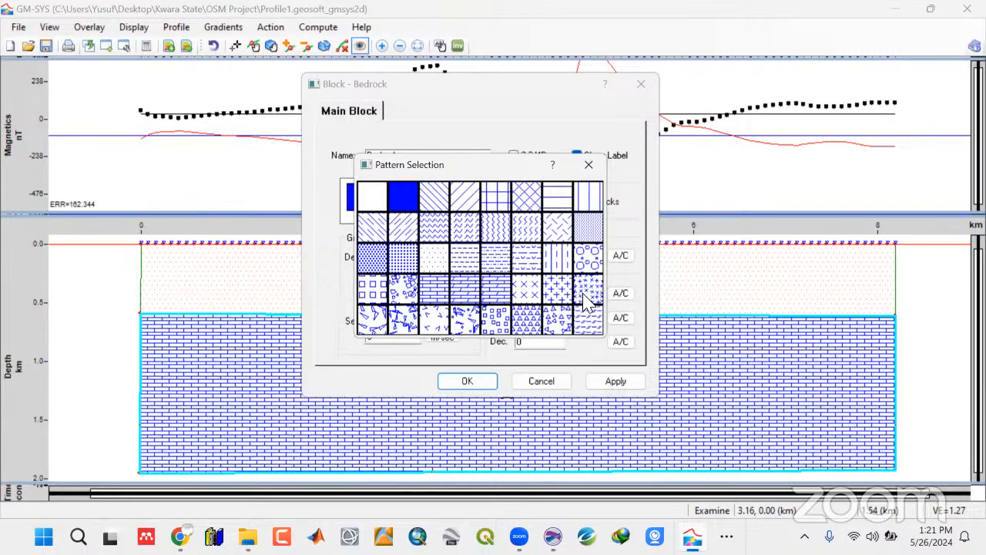
{"action": "left_click", "coordinate": [433, 261]}
{"action": "left_click", "coordinate": [599, 380]}
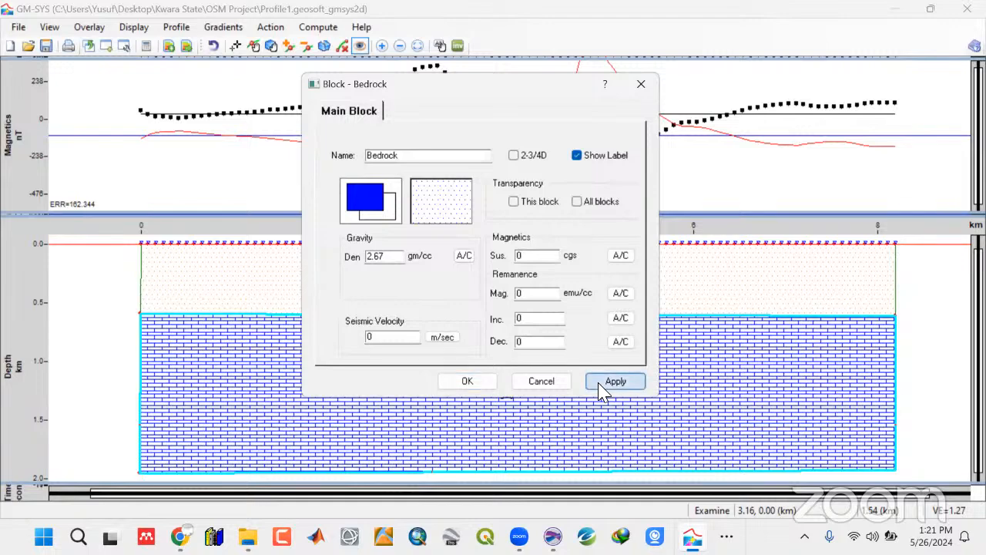
{"action": "left_click", "coordinate": [469, 382]}
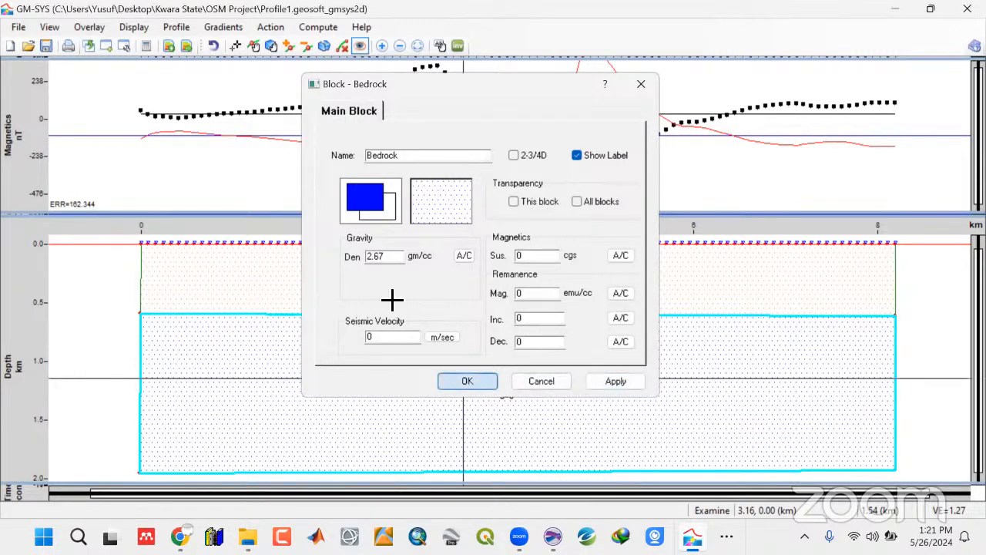
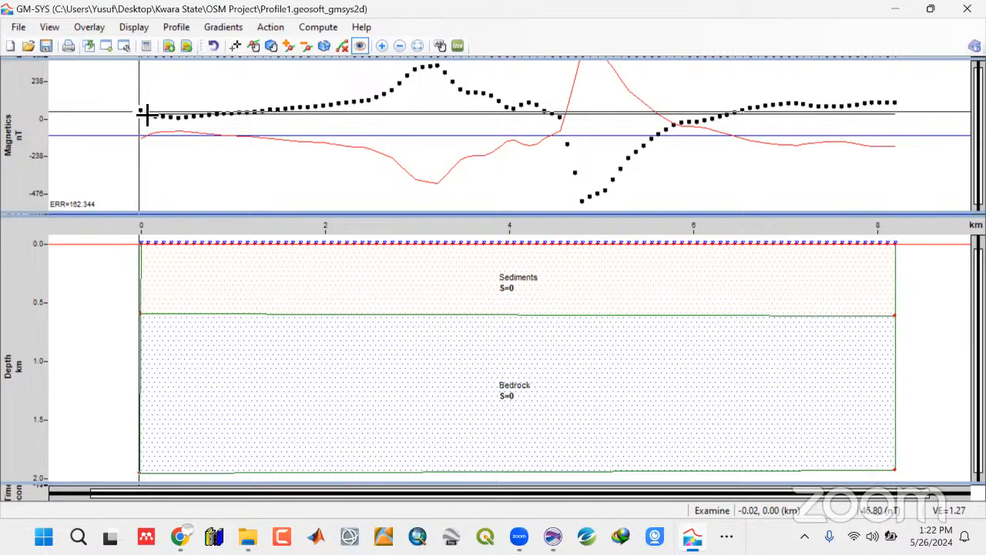
Examine the free/fix, auto DC level and constraint options of the inversion setup
{"action": "left_click", "coordinate": [457, 47]}
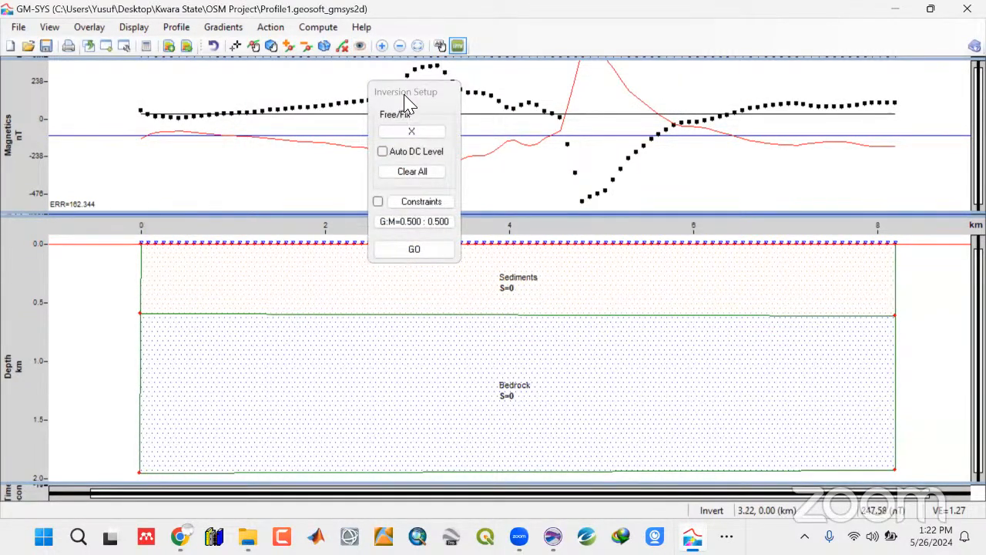
{"action": "left_click_drag", "start_coordinate": [401, 96], "coordinate": [499, 87]}
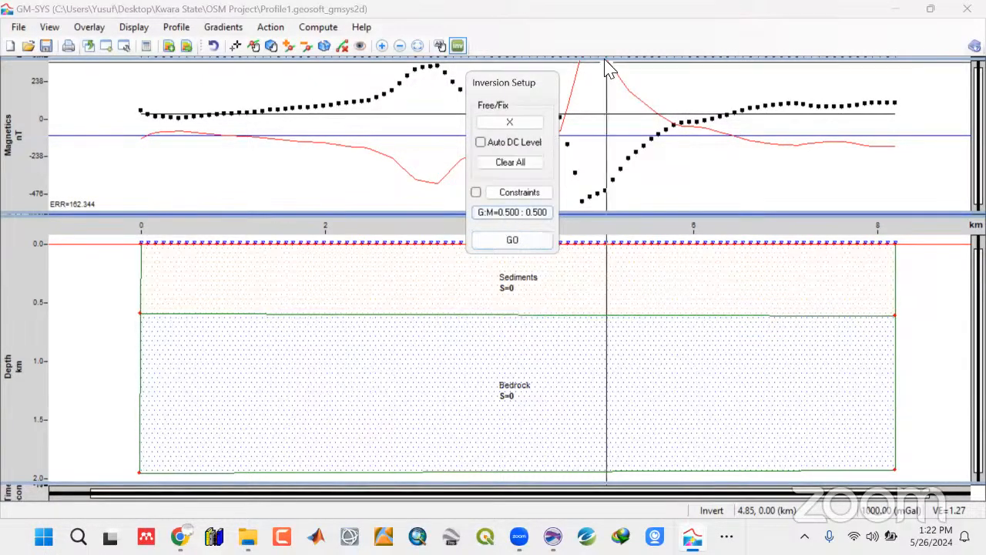
{"action": "left_click", "coordinate": [236, 48]}
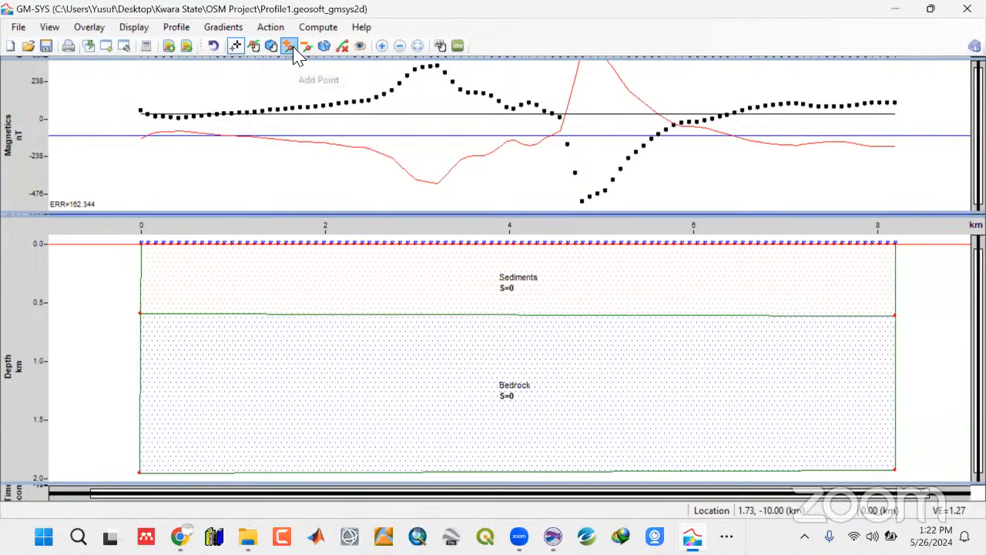
Add a row of points along the Sediments–Bedrock boundary, about 0.3 to 0.5 km apart, from about 0.2 km to 7.6 km at roughly 0.6 km depth
{"action": "left_click", "coordinate": [163, 318]}
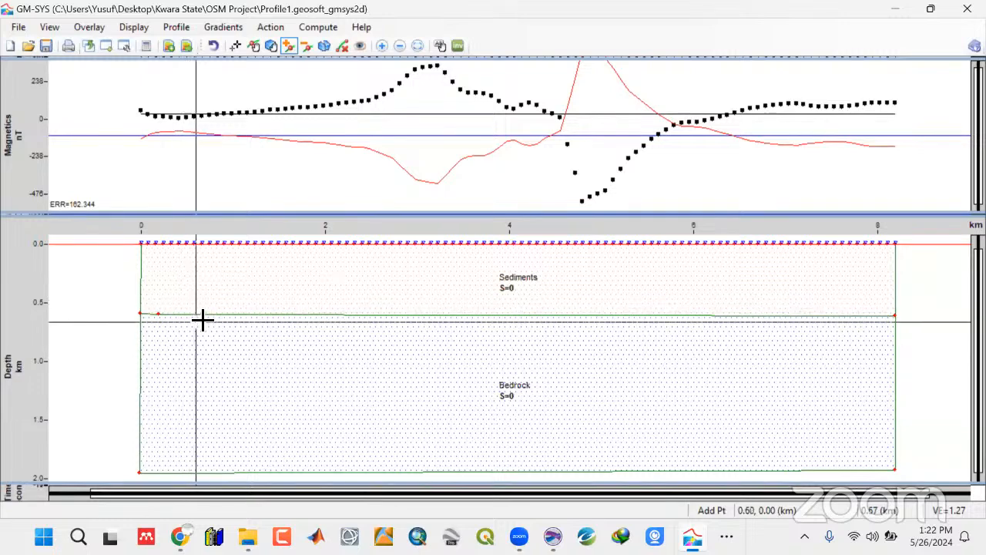
{"action": "left_click", "coordinate": [202, 318]}
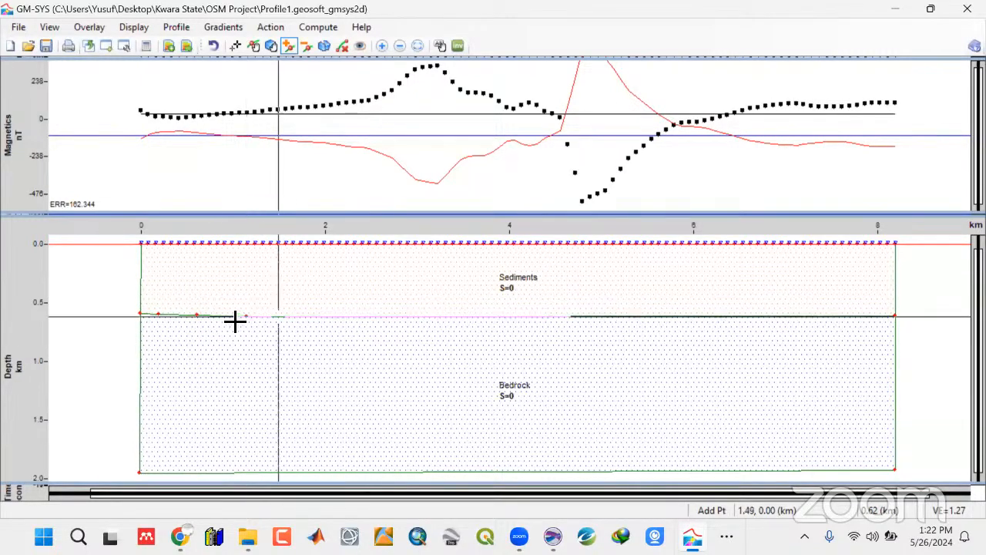
{"action": "left_click", "coordinate": [327, 322]}
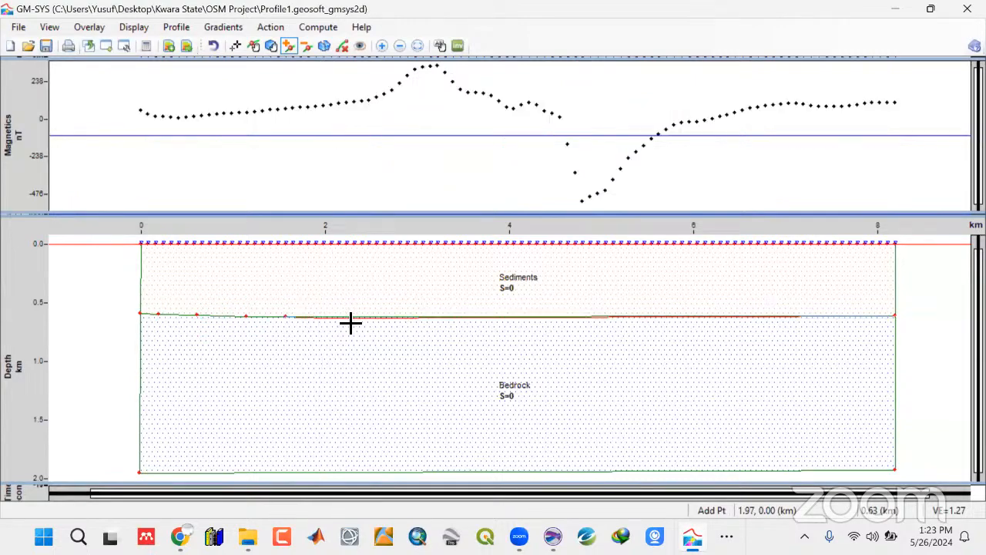
{"action": "left_click", "coordinate": [393, 324]}
{"action": "left_click", "coordinate": [420, 323]}
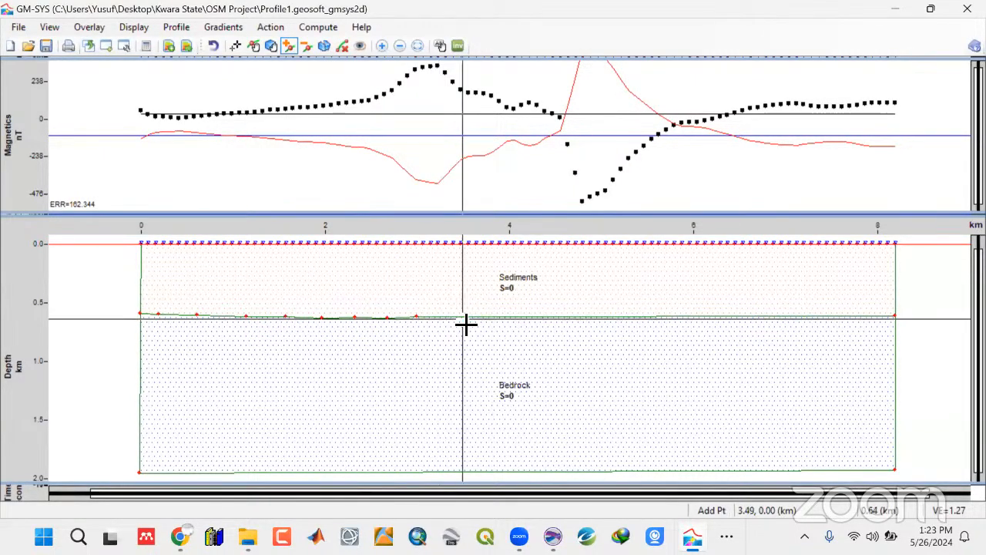
{"action": "left_click", "coordinate": [465, 324]}
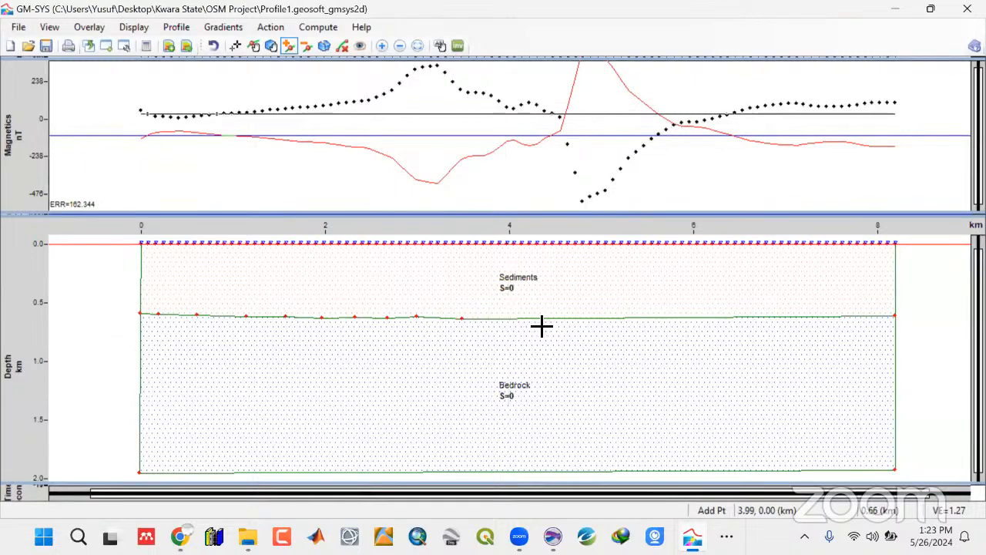
{"action": "left_click", "coordinate": [512, 323]}
{"action": "left_click", "coordinate": [555, 324]}
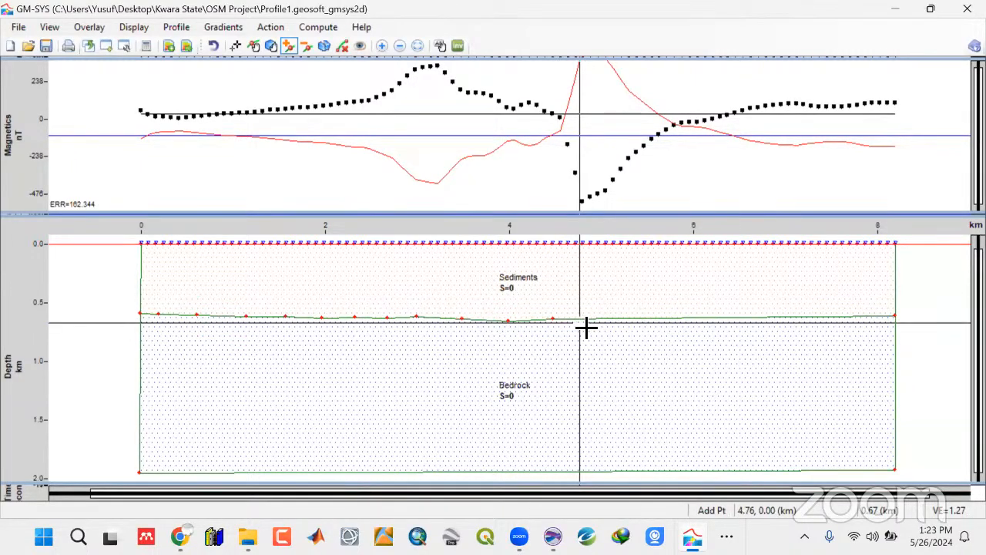
{"action": "left_click", "coordinate": [628, 324]}
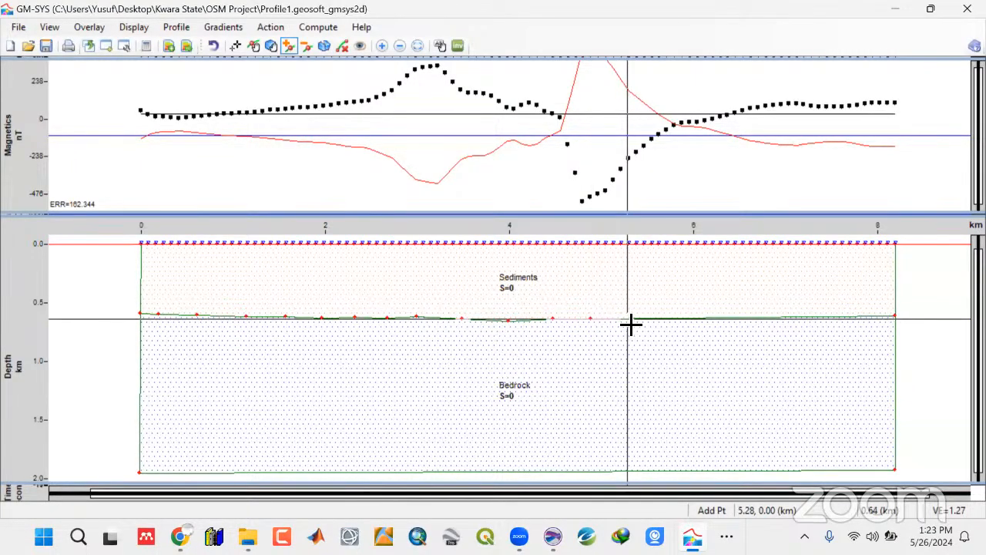
{"action": "left_click", "coordinate": [673, 324]}
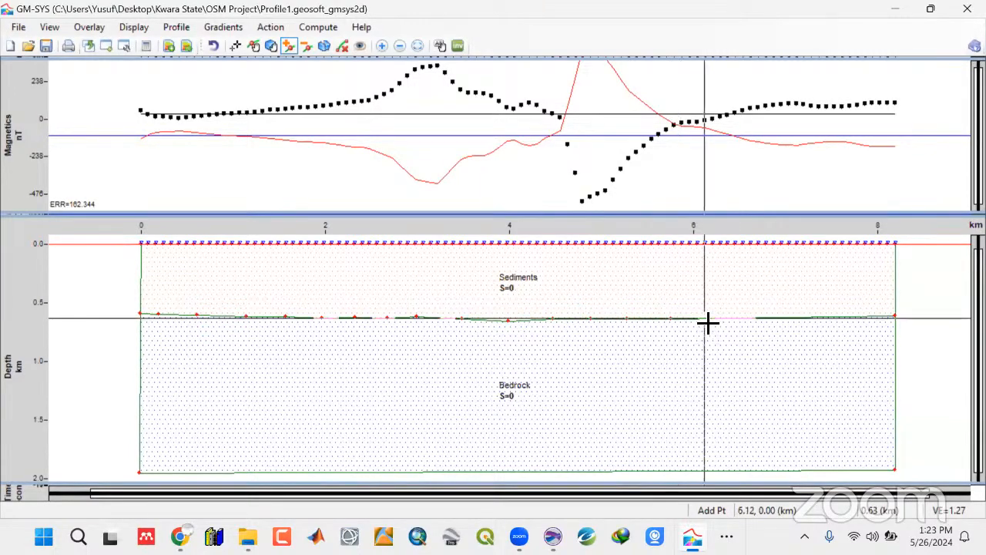
{"action": "left_click", "coordinate": [707, 324]}
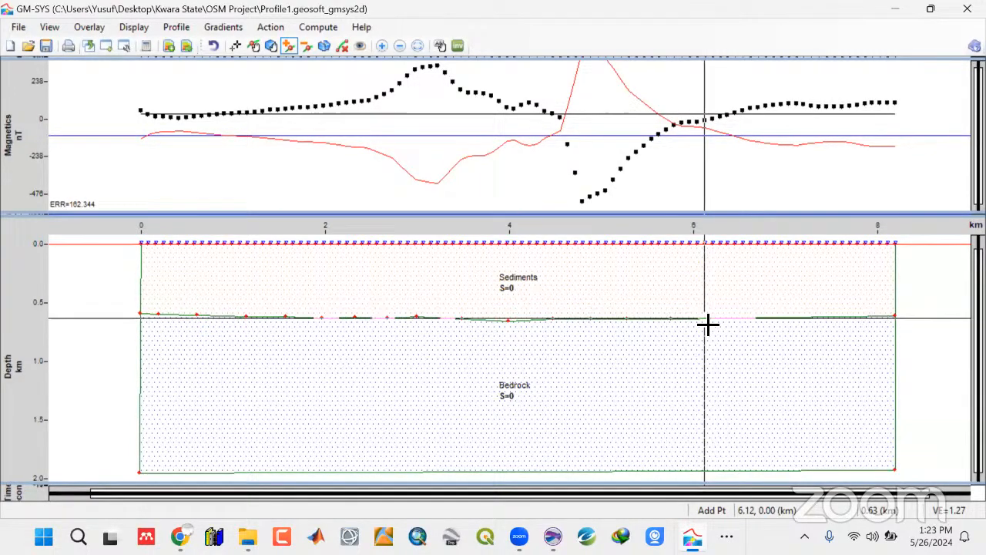
{"action": "left_click", "coordinate": [751, 323]}
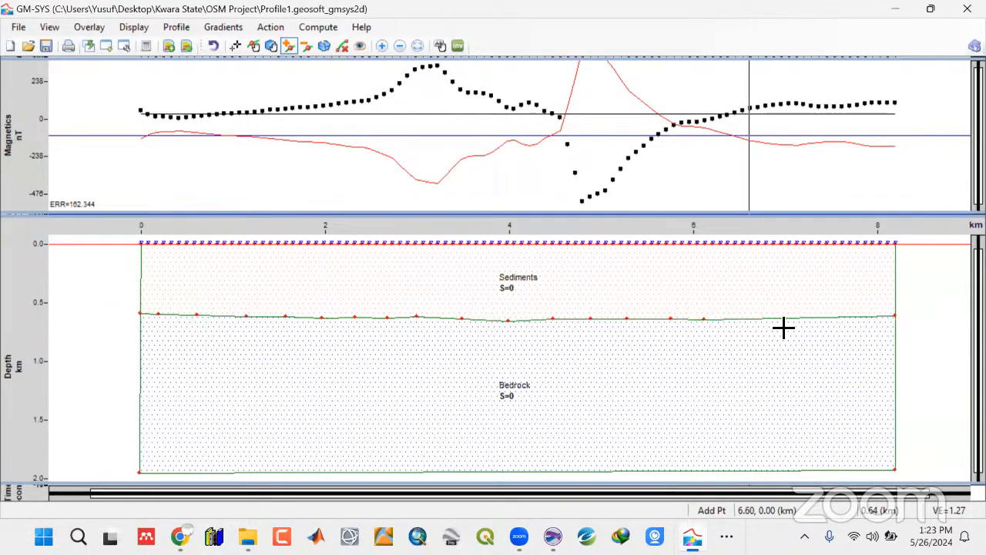
{"action": "left_click", "coordinate": [841, 322]}
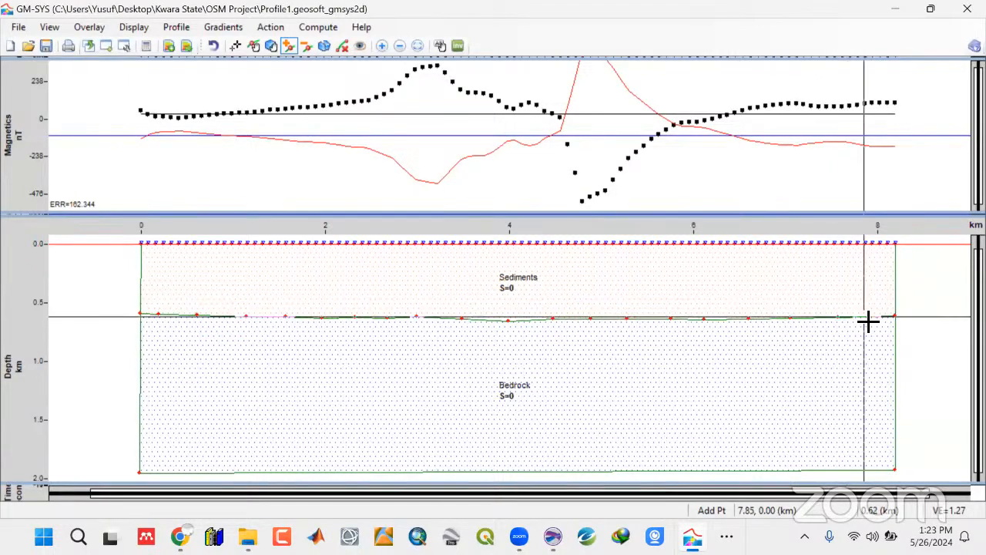
Add a final point on the Sediments–Bedrock boundary at about 7.85 km distance and 0.62 km depth
{"action": "left_click", "coordinate": [867, 321]}
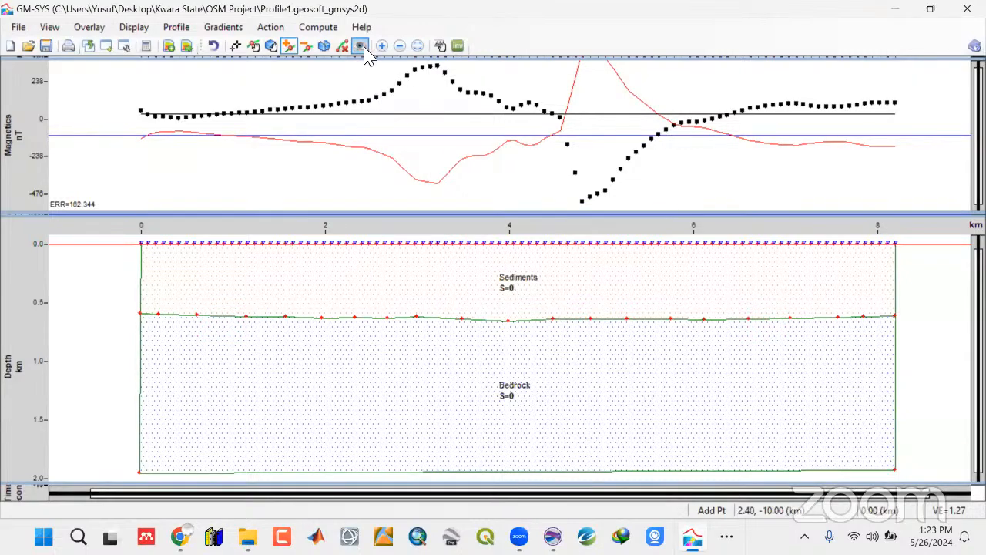
Open the Bedrock block's susceptibility adjustment, raise the value to 0.00140086 cgs, and move the block properties clear of the magnetics plot
{"action": "double_click", "coordinate": [488, 408]}
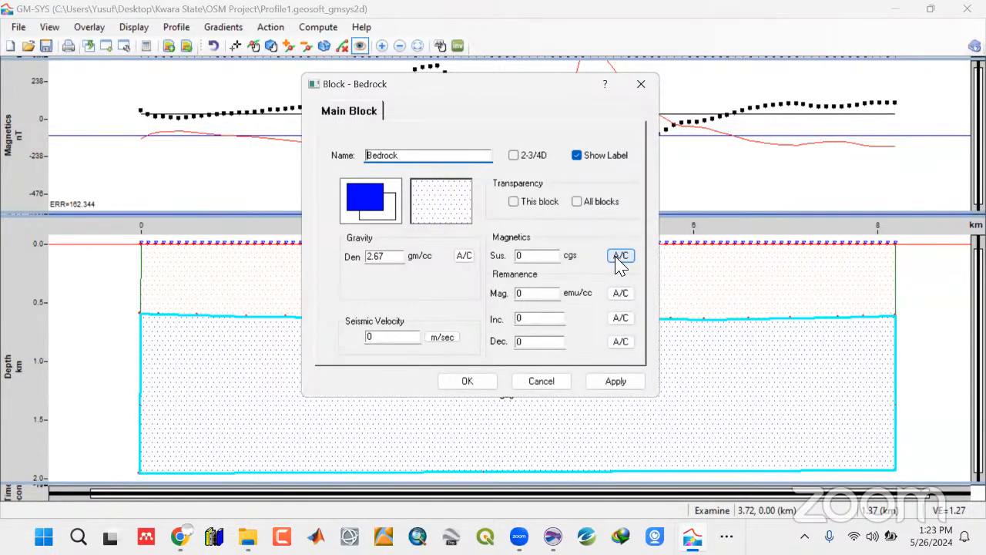
{"action": "left_click", "coordinate": [620, 258]}
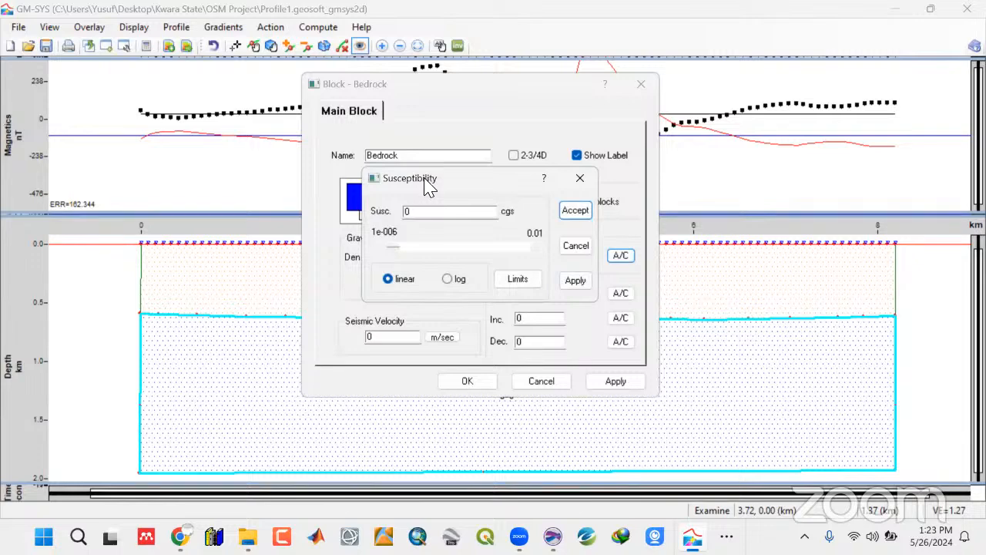
{"action": "left_click_drag", "start_coordinate": [427, 188], "coordinate": [410, 196]}
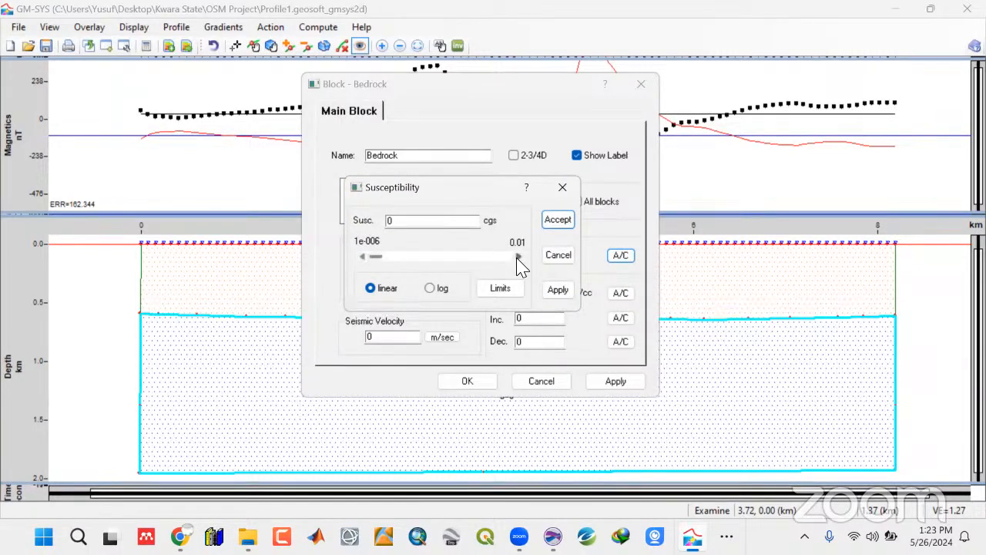
{"action": "left_click_drag", "start_coordinate": [517, 260], "coordinate": [517, 260]}
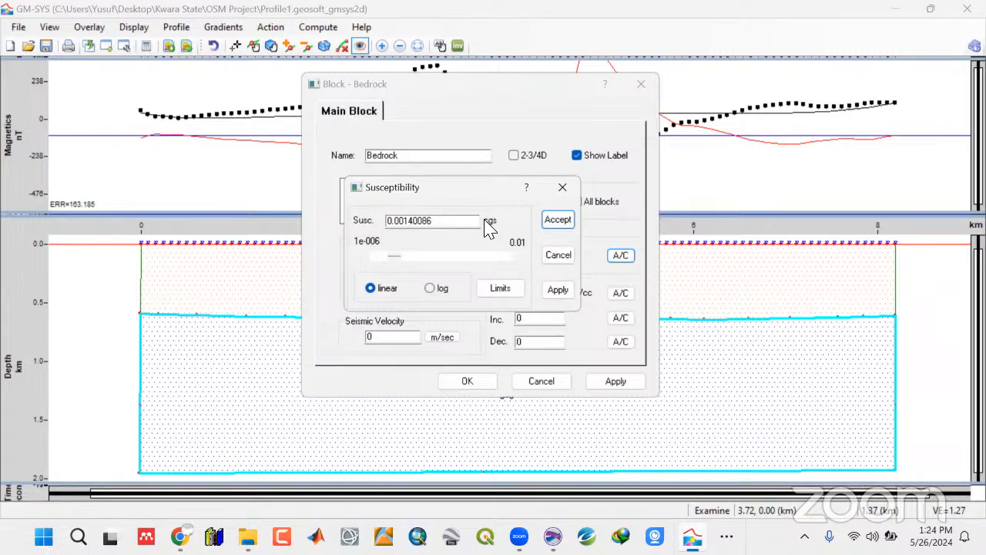
{"action": "left_click", "coordinate": [480, 127]}
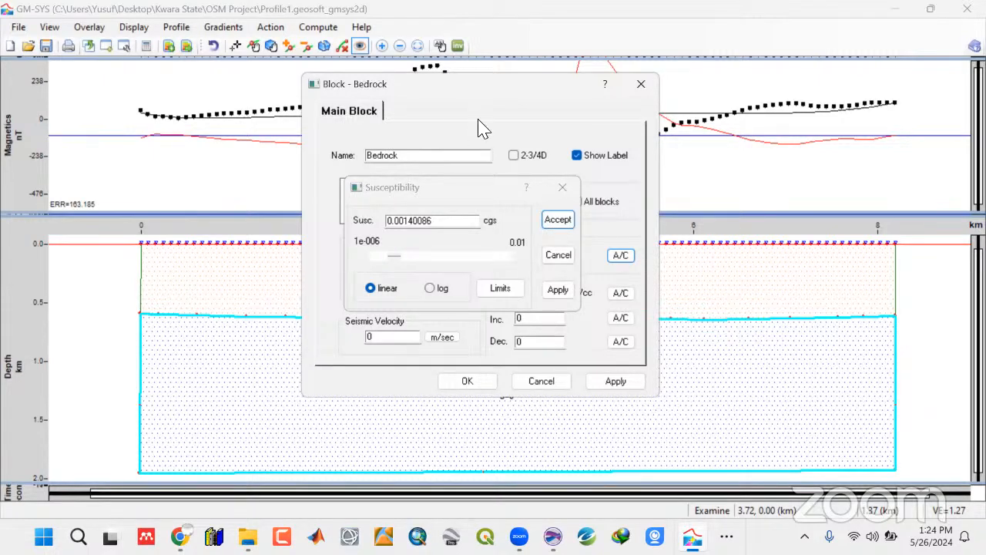
{"action": "left_click_drag", "start_coordinate": [479, 85], "coordinate": [841, 195]}
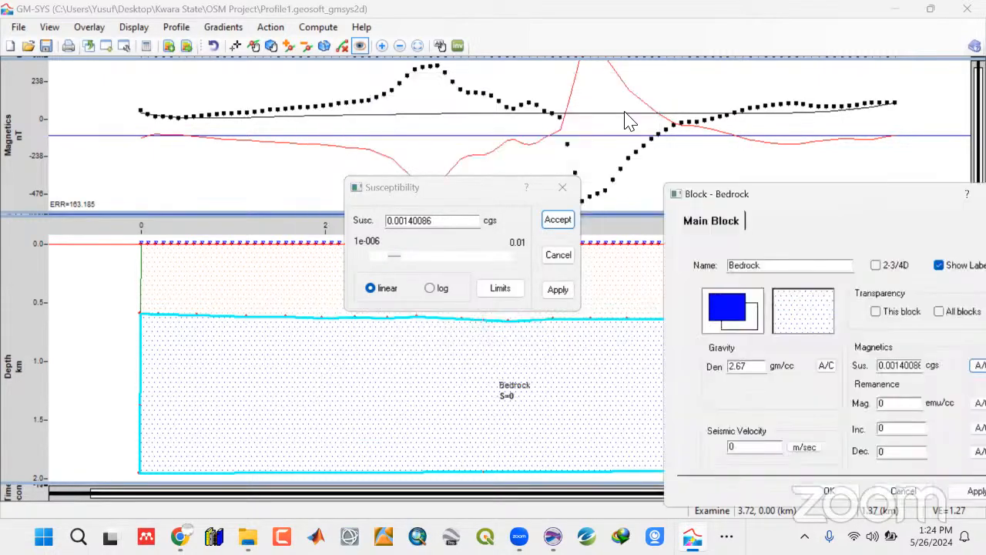
Raise the Bedrock susceptibility in small linear increments to 0.00255075 cgs
{"action": "left_click", "coordinate": [518, 258]}
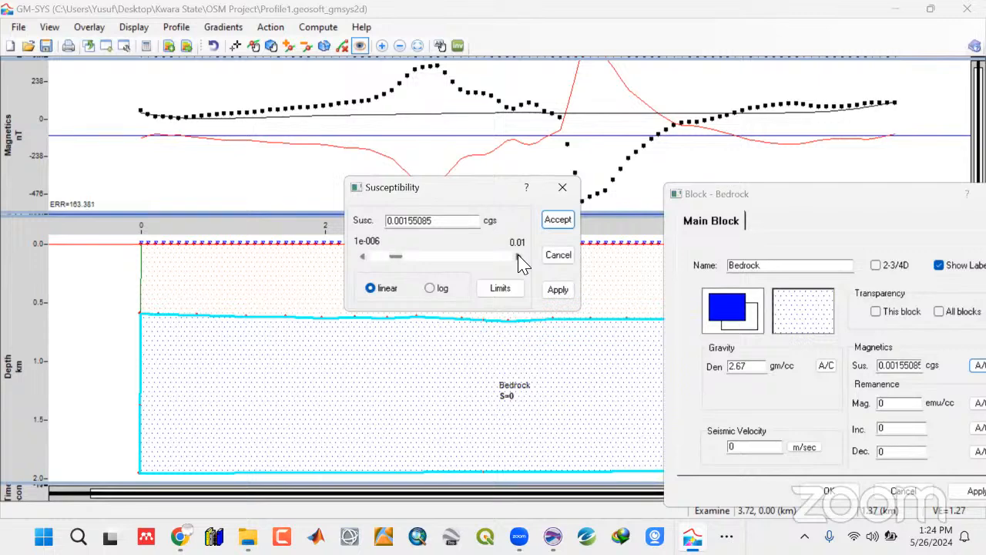
{"action": "left_click", "coordinate": [518, 257]}
{"action": "left_click", "coordinate": [519, 258]}
{"action": "left_click", "coordinate": [518, 258]}
{"action": "left_click", "coordinate": [519, 257]}
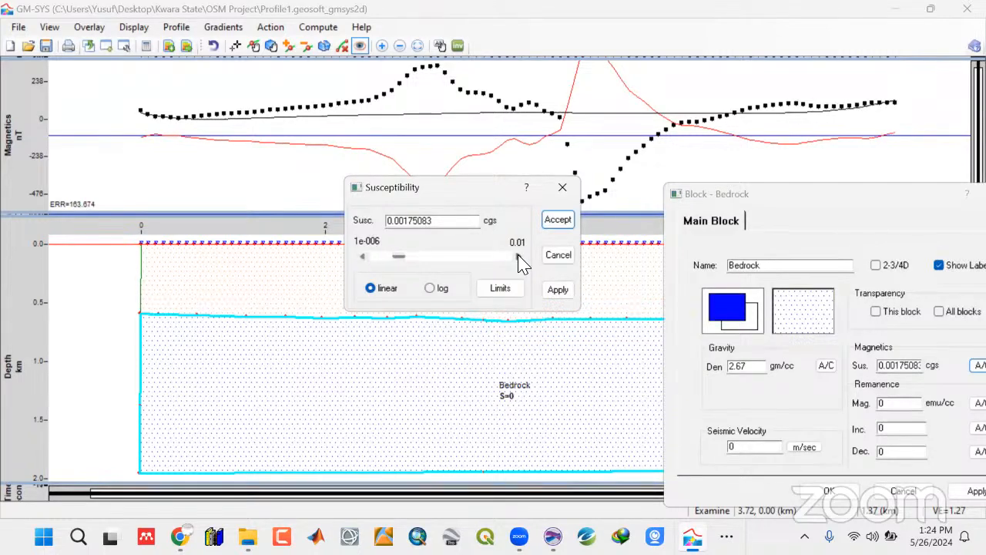
{"action": "left_click", "coordinate": [518, 257]}
{"action": "left_click", "coordinate": [518, 257]}
{"action": "left_click", "coordinate": [519, 257]}
{"action": "left_click", "coordinate": [519, 257]}
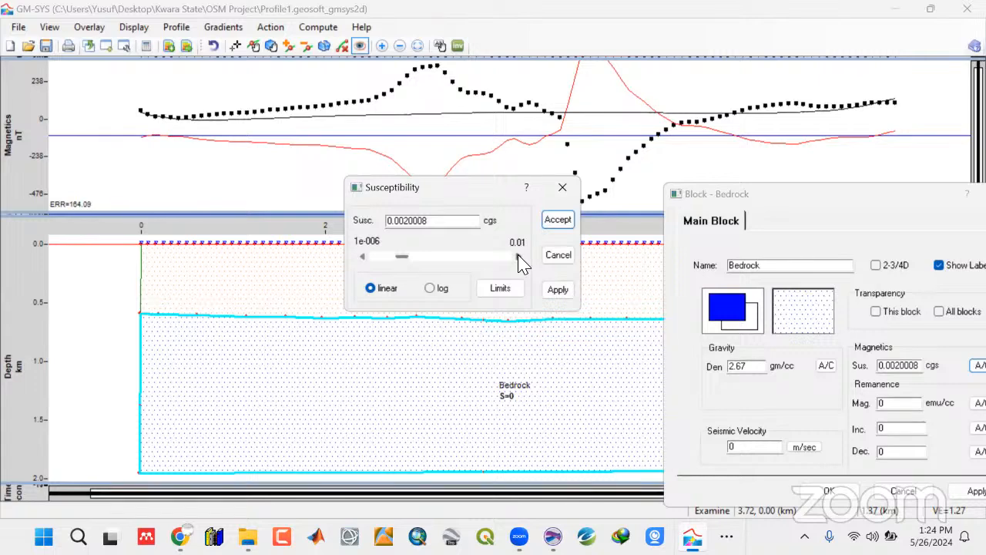
{"action": "left_click", "coordinate": [518, 257]}
{"action": "left_click", "coordinate": [518, 257]}
{"action": "left_click", "coordinate": [518, 257]}
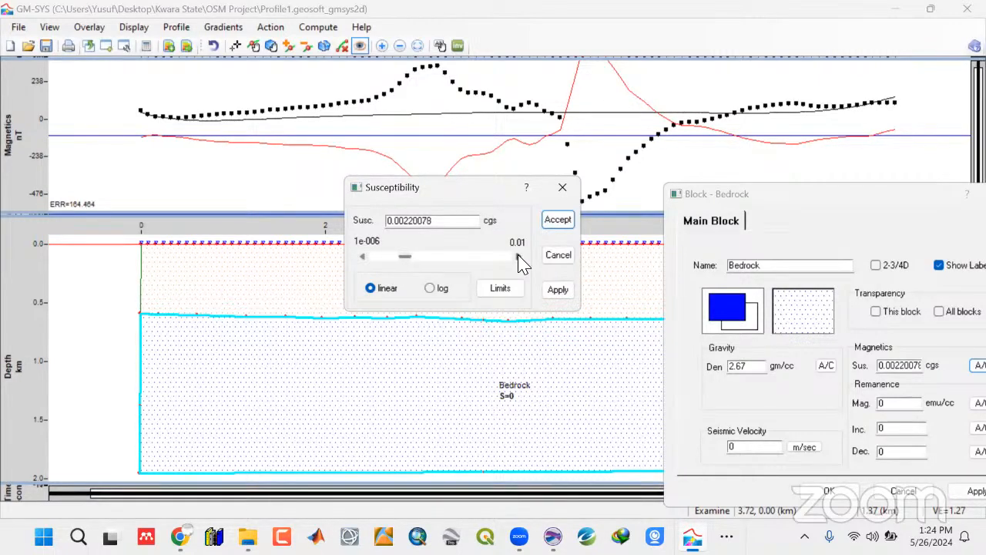
{"action": "left_click", "coordinate": [518, 257]}
{"action": "left_click", "coordinate": [519, 257]}
{"action": "left_click", "coordinate": [519, 258]}
{"action": "left_click", "coordinate": [518, 257]}
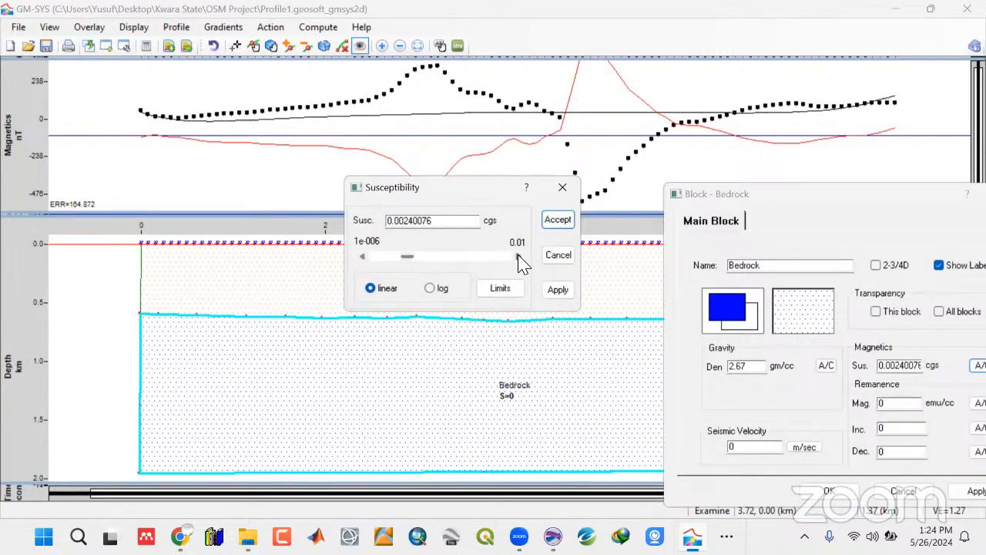
{"action": "left_click", "coordinate": [519, 257]}
{"action": "left_click", "coordinate": [519, 257]}
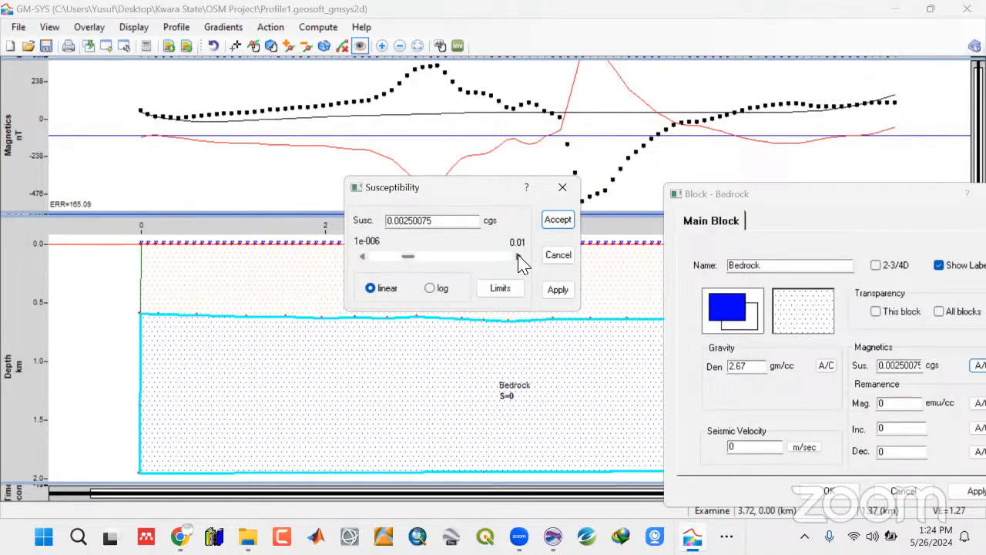
{"action": "left_click", "coordinate": [519, 257]}
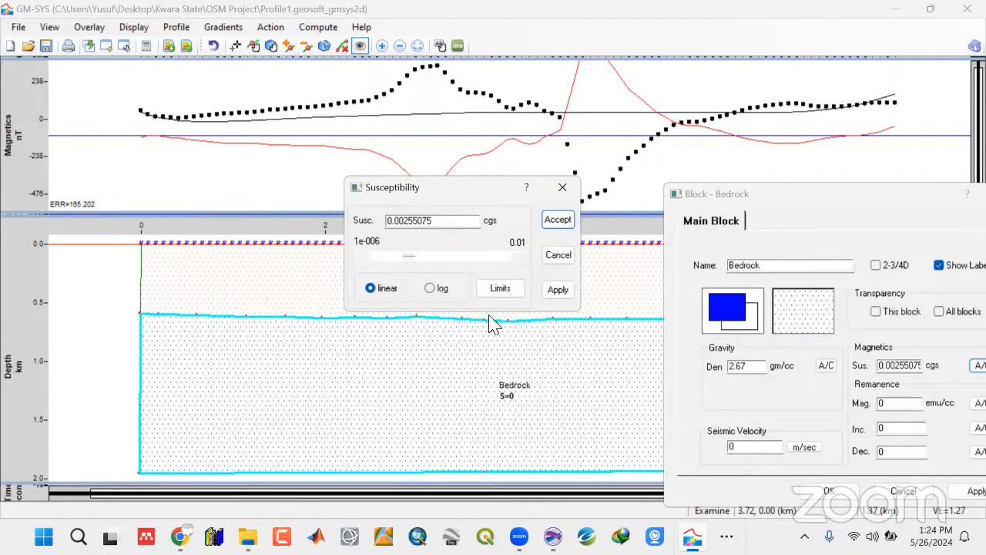
Examine the low, high and linear increment limits of the Bedrock susceptibility range without changing them
{"action": "left_click", "coordinate": [501, 288]}
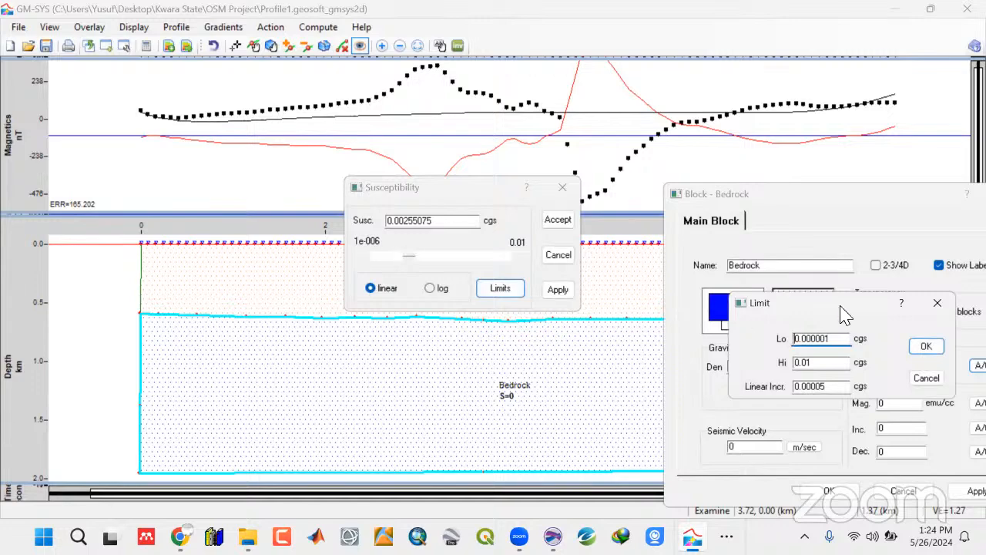
{"action": "left_click_drag", "start_coordinate": [845, 314], "coordinate": [597, 329]}
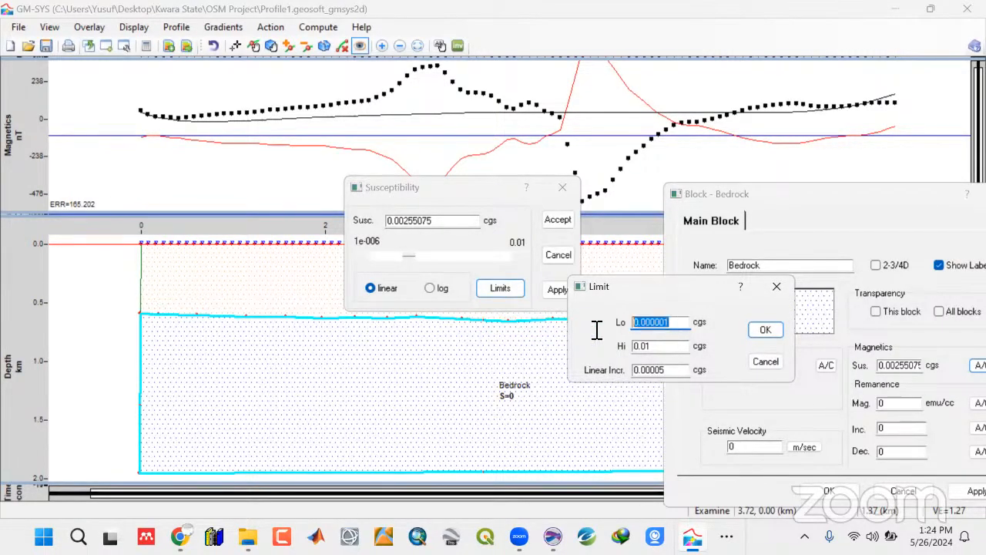
{"action": "left_click", "coordinate": [666, 347]}
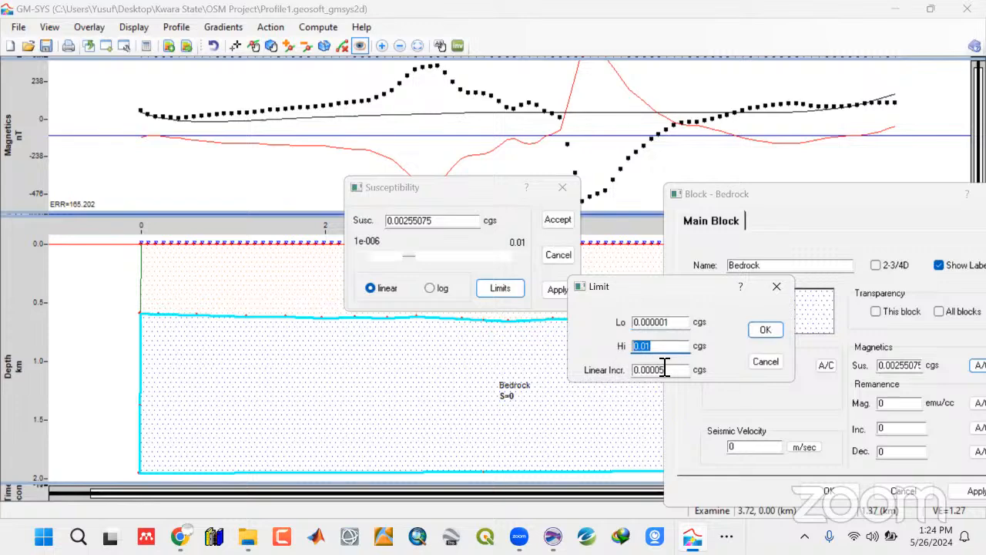
{"action": "left_click_drag", "start_coordinate": [646, 347], "coordinate": [598, 348]}
{"action": "left_click", "coordinate": [775, 286]}
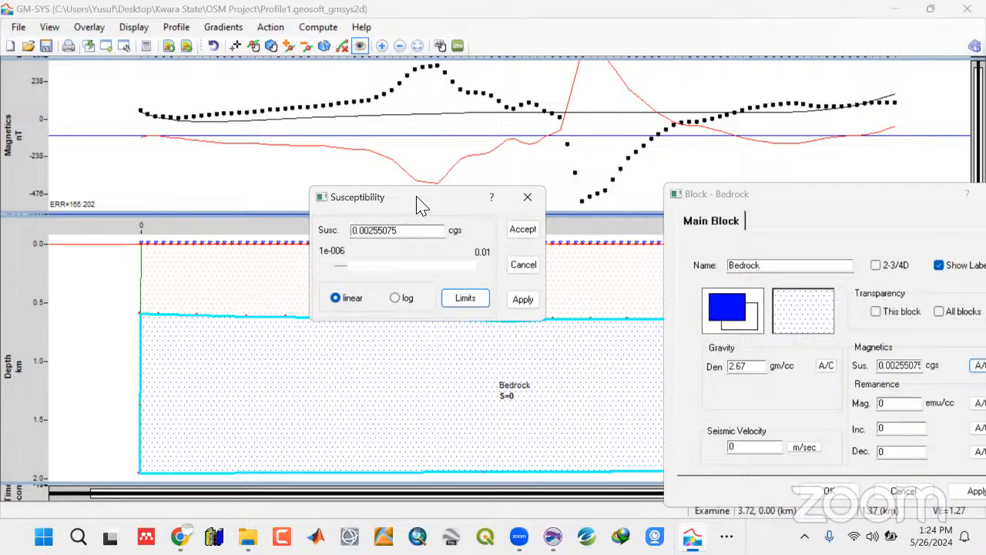
Restart the Bedrock susceptibility from the lower limit of 0.000001 cgs and raise it linearly to 0.00440056 cgs
{"action": "left_click_drag", "start_coordinate": [417, 196], "coordinate": [348, 221]}
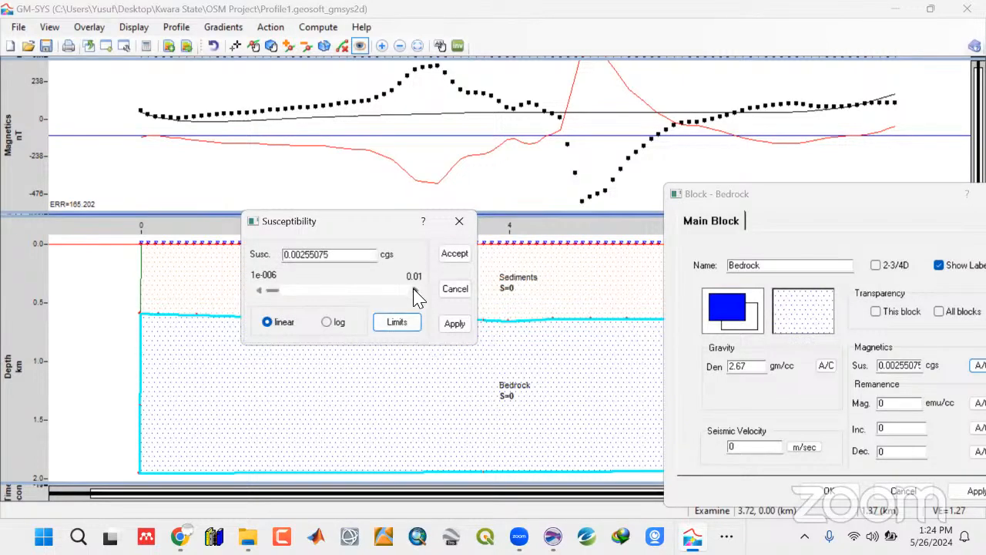
{"action": "left_click", "coordinate": [414, 296]}
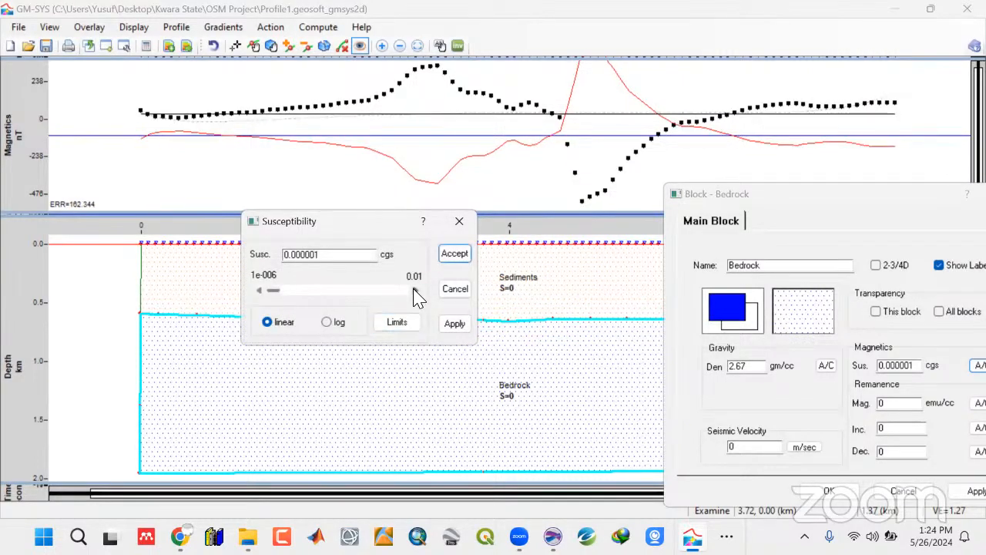
{"action": "left_click", "coordinate": [413, 296]}
{"action": "left_click", "coordinate": [413, 296]}
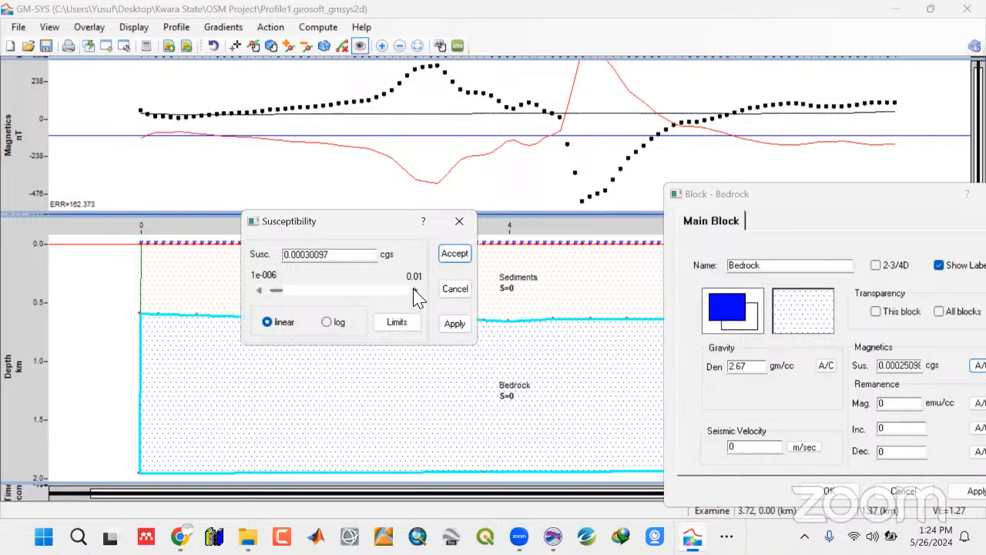
{"action": "left_click", "coordinate": [414, 297]}
{"action": "left_click", "coordinate": [414, 297]}
{"action": "left_click", "coordinate": [414, 296]}
{"action": "left_click", "coordinate": [414, 297]}
{"action": "left_click", "coordinate": [413, 297]}
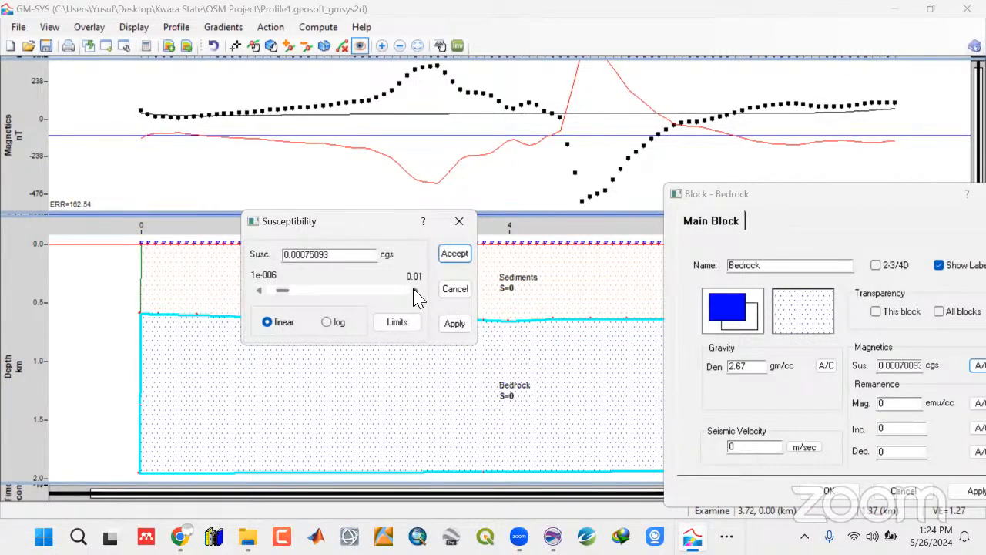
{"action": "left_click", "coordinate": [413, 297]}
{"action": "left_click", "coordinate": [414, 297]}
{"action": "left_click", "coordinate": [413, 297]}
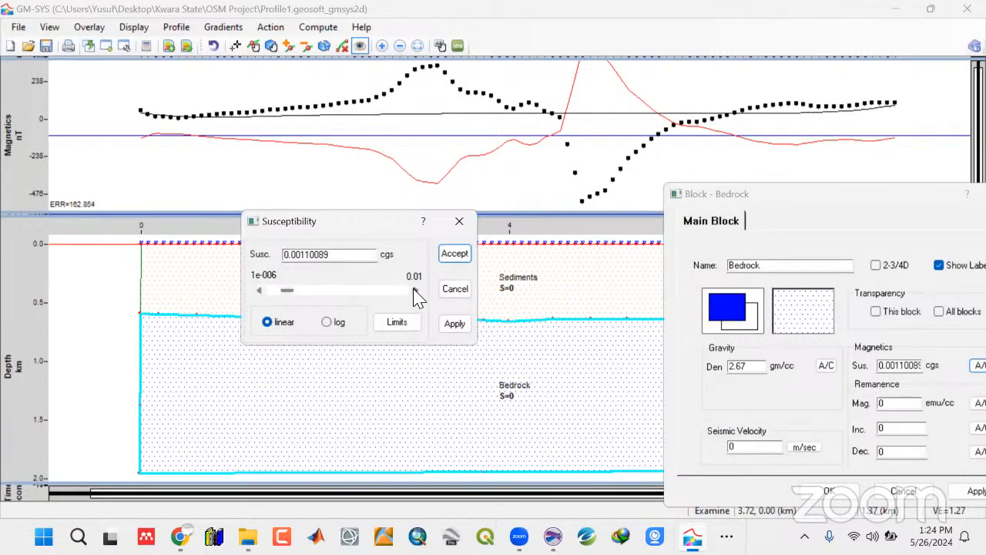
{"action": "left_click", "coordinate": [413, 297]}
{"action": "left_click", "coordinate": [414, 297]}
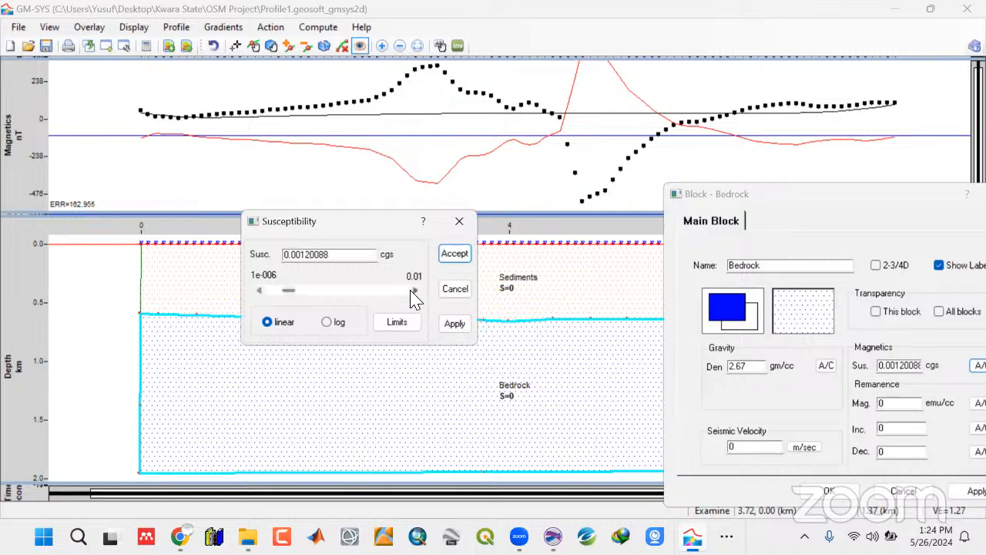
{"action": "left_click", "coordinate": [414, 297]}
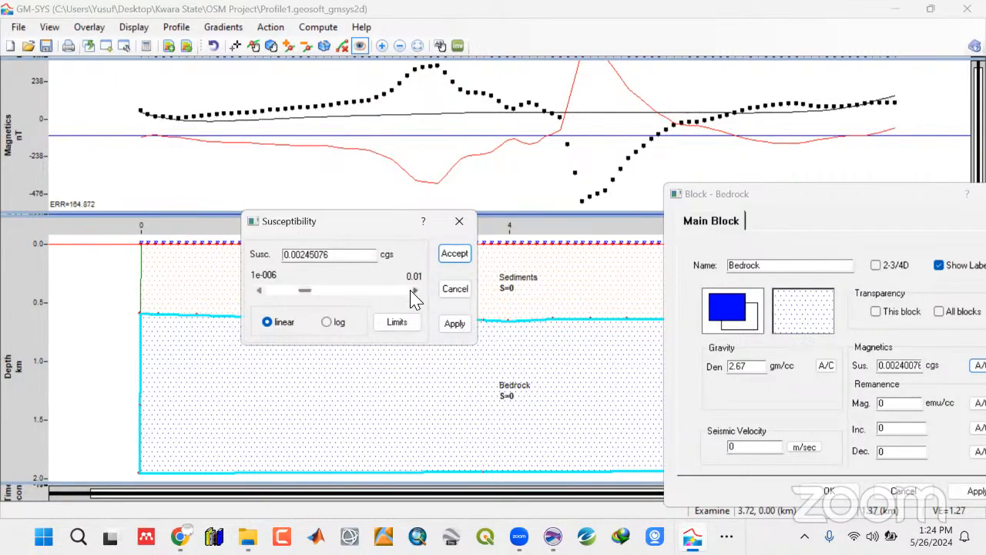
{"action": "left_click", "coordinate": [414, 297]}
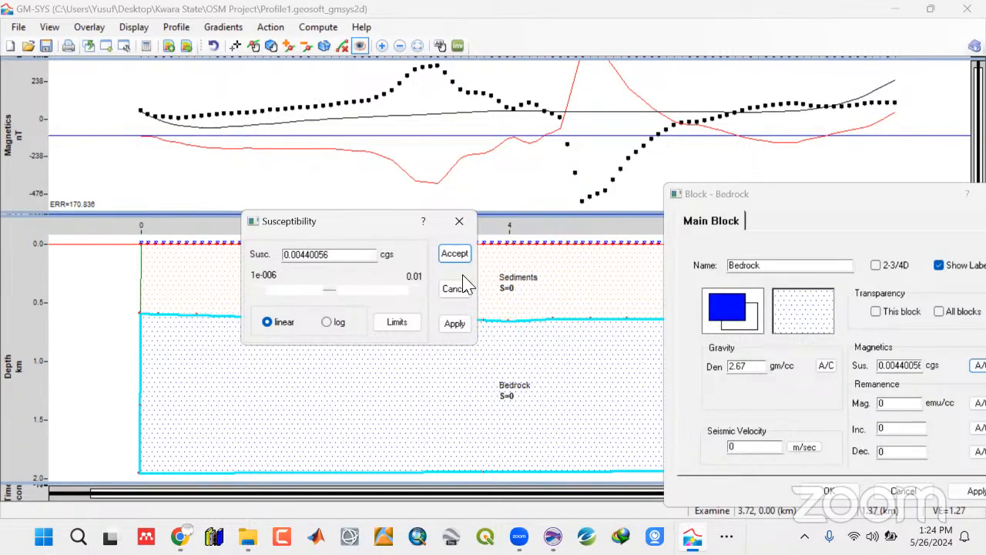
Raise the Bedrock susceptibility further to 0.00745026 cgs, then apply and accept the value
{"action": "left_click", "coordinate": [415, 297]}
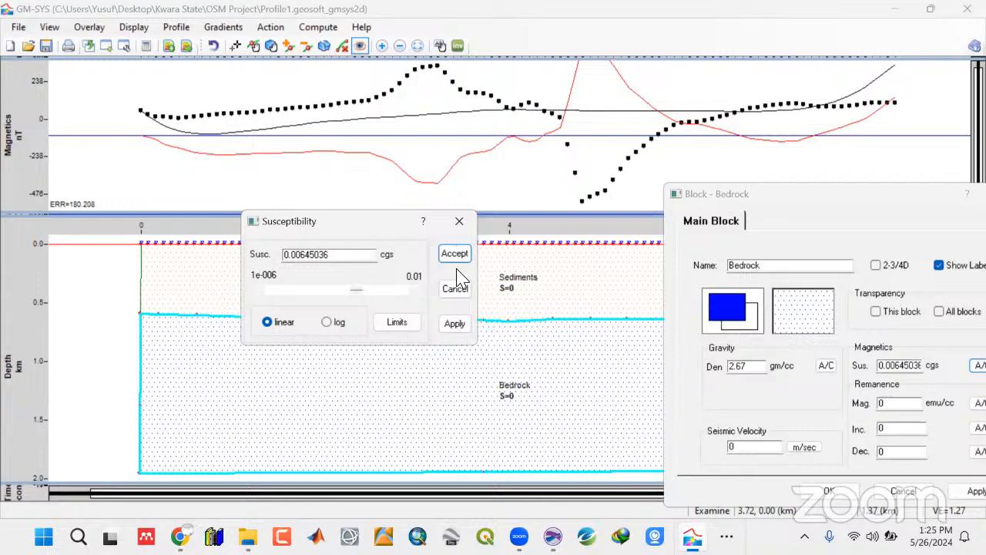
{"action": "left_click", "coordinate": [416, 290]}
{"action": "left_click", "coordinate": [416, 291]}
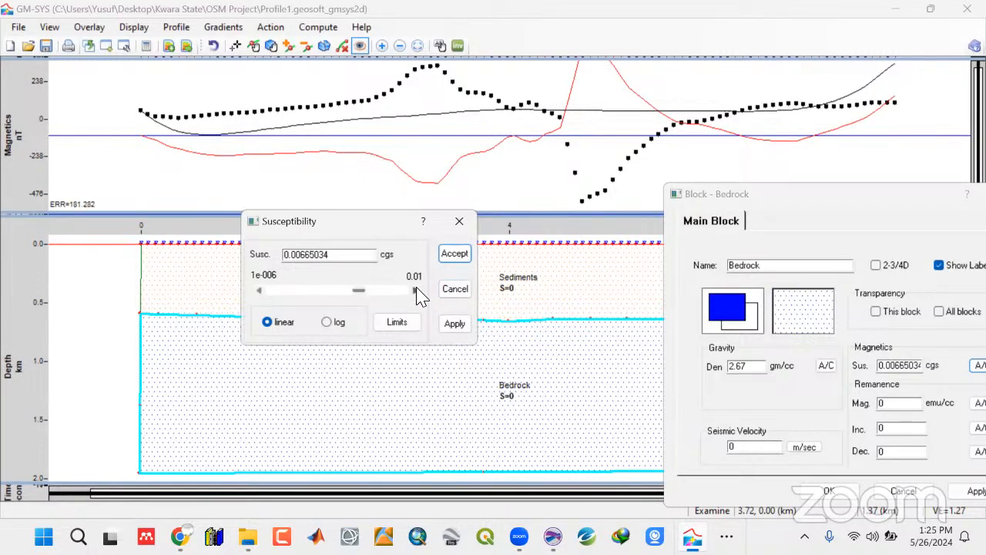
{"action": "left_click", "coordinate": [416, 291]}
{"action": "left_click", "coordinate": [416, 290]}
{"action": "left_click", "coordinate": [416, 290]}
{"action": "left_click", "coordinate": [416, 291]}
{"action": "left_click", "coordinate": [416, 291]}
{"action": "left_click", "coordinate": [416, 290]}
{"action": "left_click", "coordinate": [415, 290]}
{"action": "left_click", "coordinate": [416, 290]}
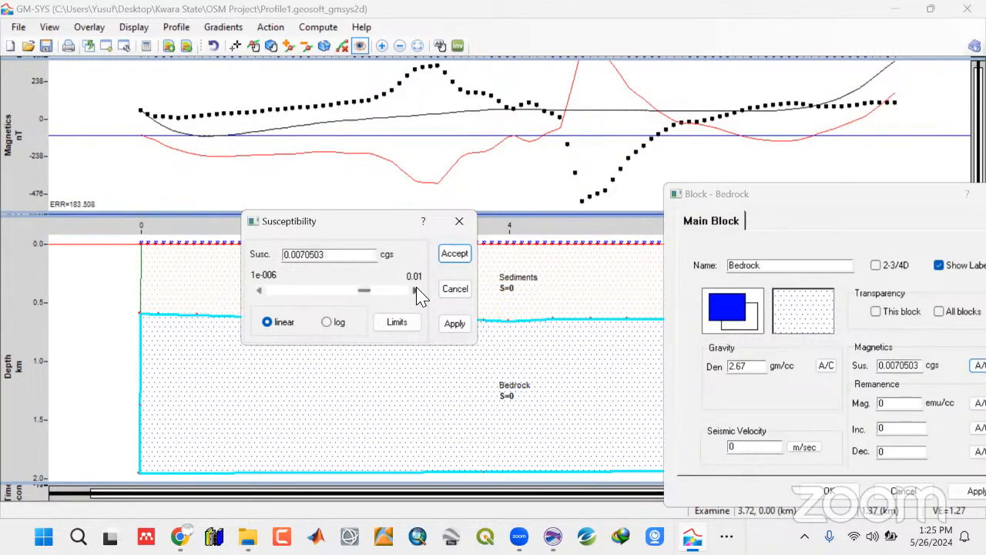
{"action": "left_click", "coordinate": [415, 290]}
{"action": "left_click", "coordinate": [415, 291]}
{"action": "left_click", "coordinate": [416, 291]}
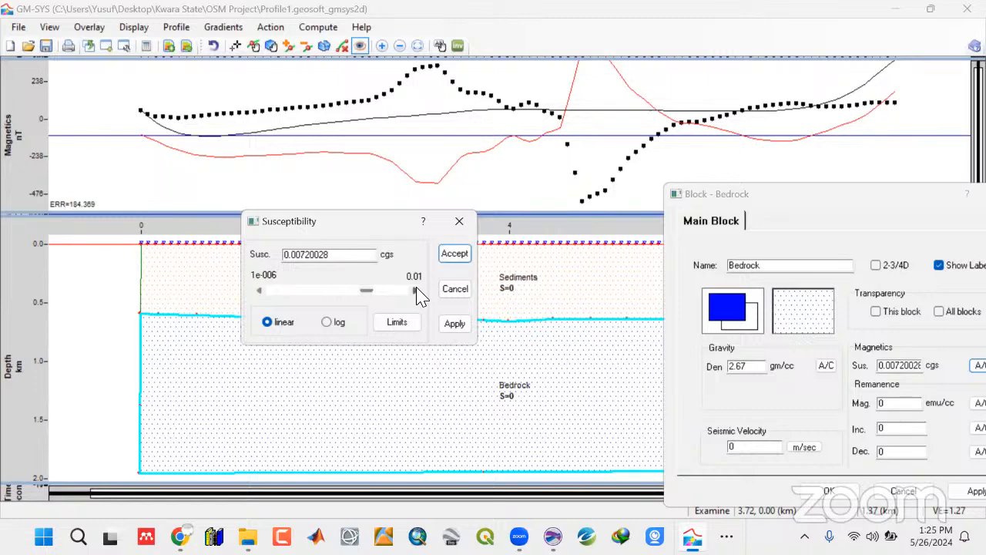
{"action": "left_click", "coordinate": [416, 290]}
{"action": "left_click", "coordinate": [416, 290]}
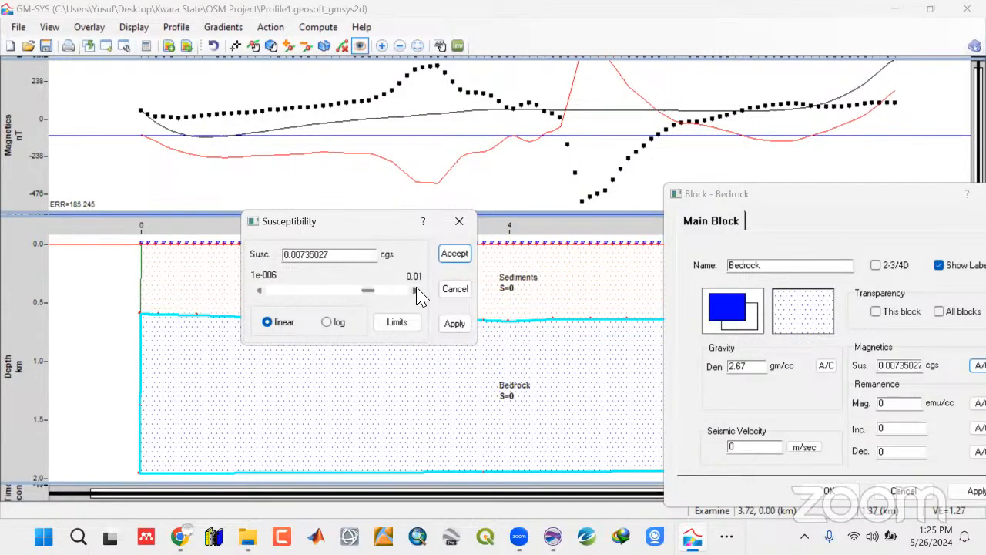
{"action": "left_click", "coordinate": [416, 291]}
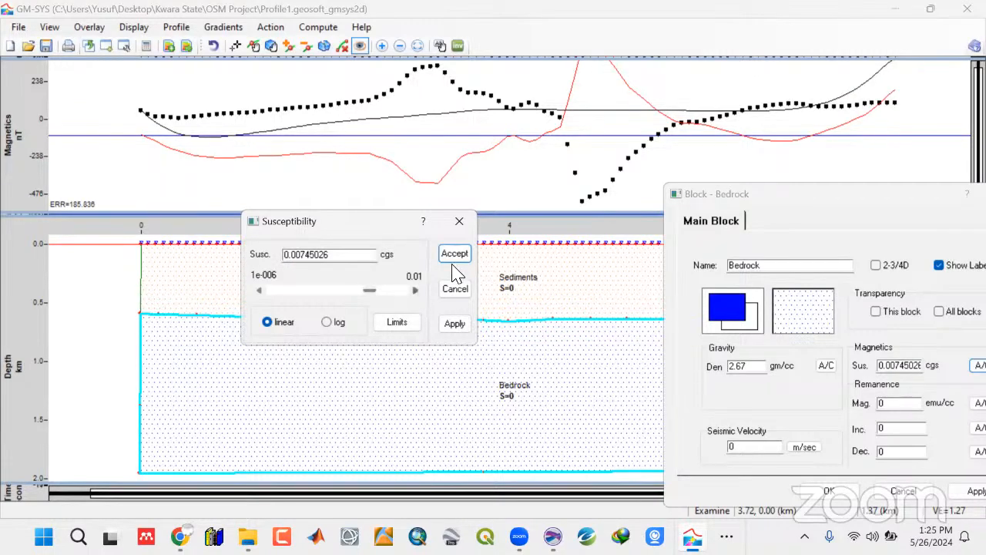
{"action": "left_click_drag", "start_coordinate": [807, 198], "coordinate": [801, 195]}
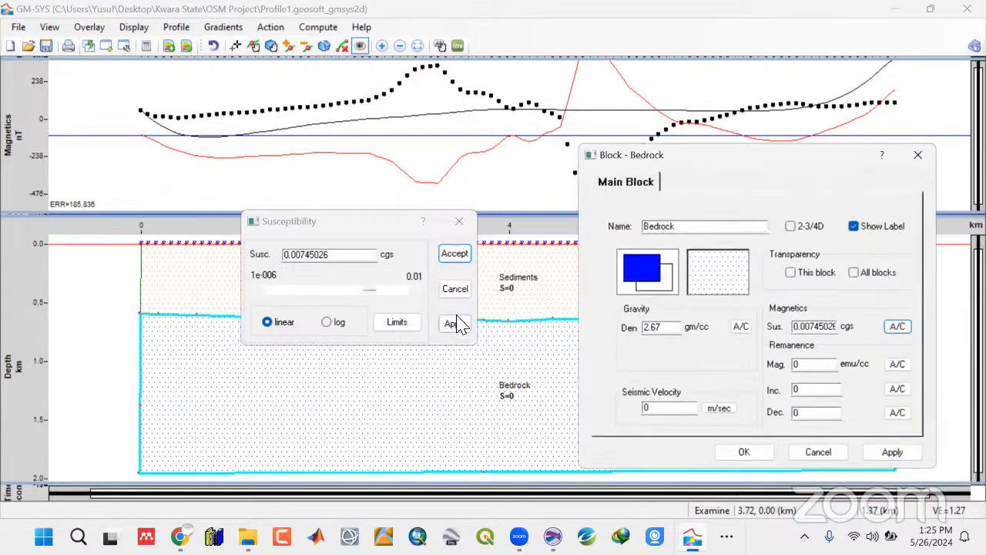
{"action": "left_click", "coordinate": [453, 323]}
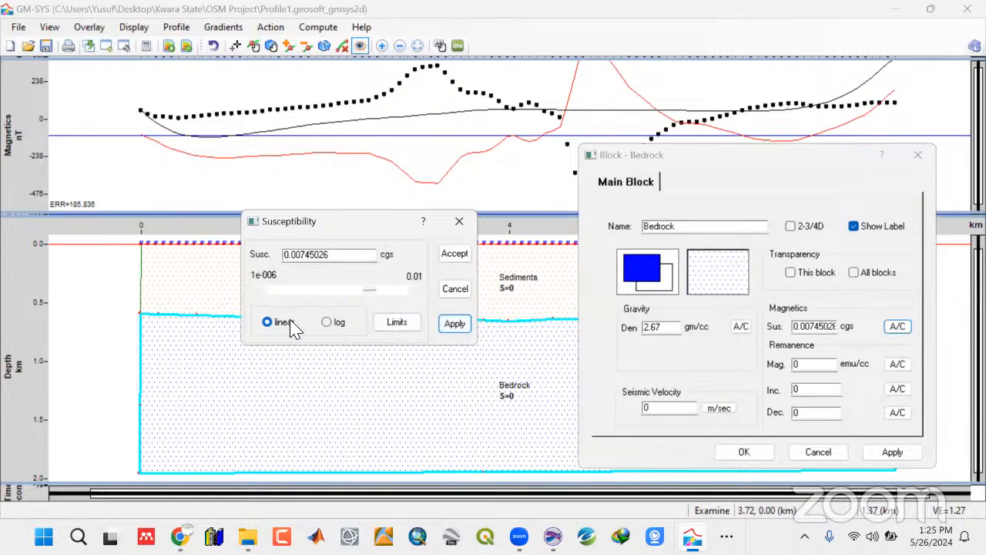
{"action": "left_click", "coordinate": [450, 256]}
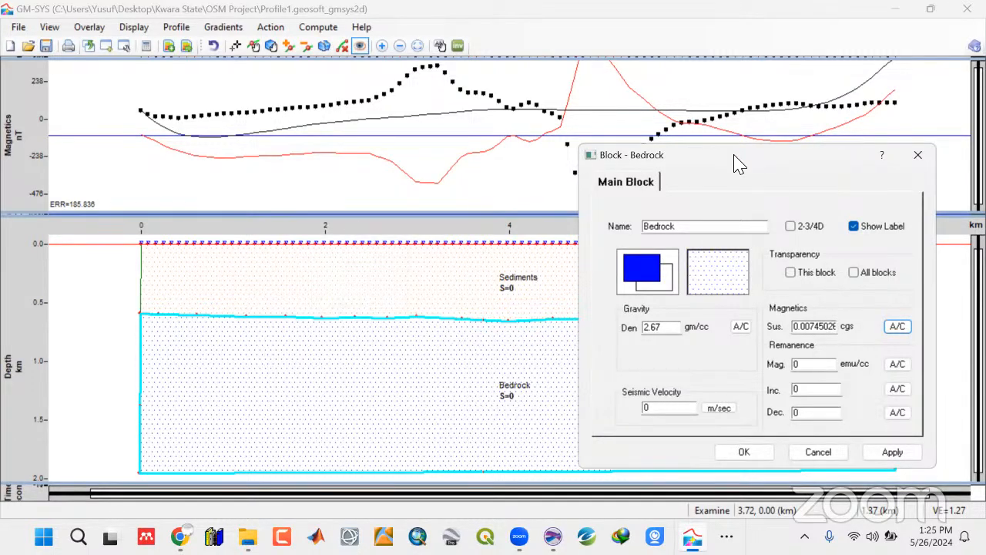
Move the Bedrock block's properties clear of the model and confirm the 0.00745026 cgs susceptibility
{"action": "left_click_drag", "start_coordinate": [735, 162], "coordinate": [566, 161]}
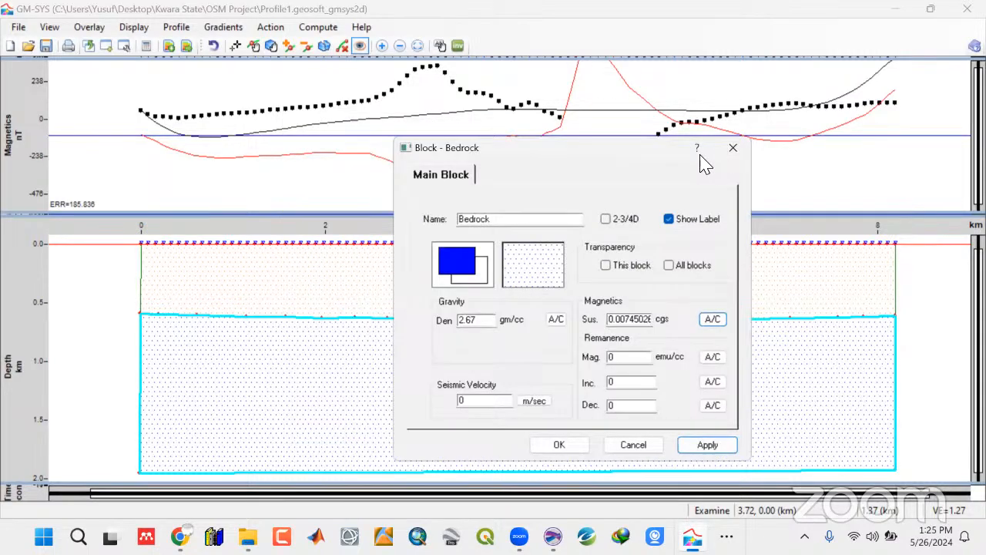
{"action": "left_click_drag", "start_coordinate": [704, 158], "coordinate": [858, 133]}
{"action": "left_click", "coordinate": [713, 420]}
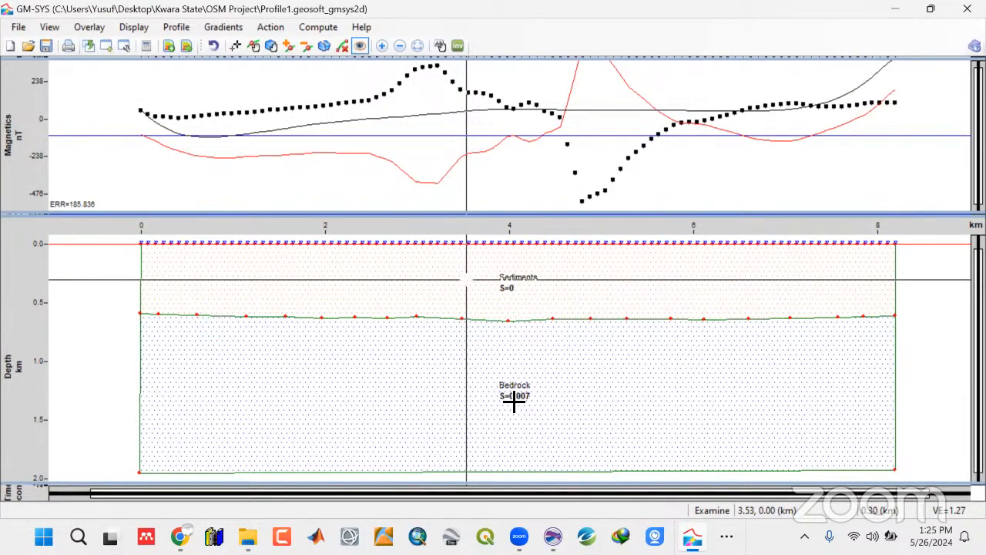
Raise the Bedrock susceptibility to the 0.01 cgs limit, lower it in linear increments to 0.00890011 cgs, and confirm the block
{"action": "double_click", "coordinate": [469, 403]}
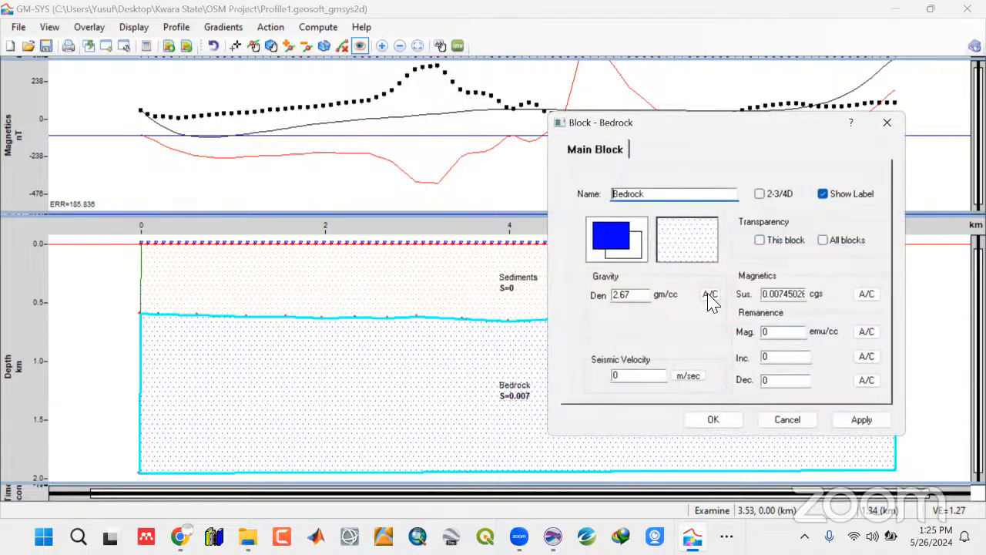
{"action": "left_click", "coordinate": [867, 294]}
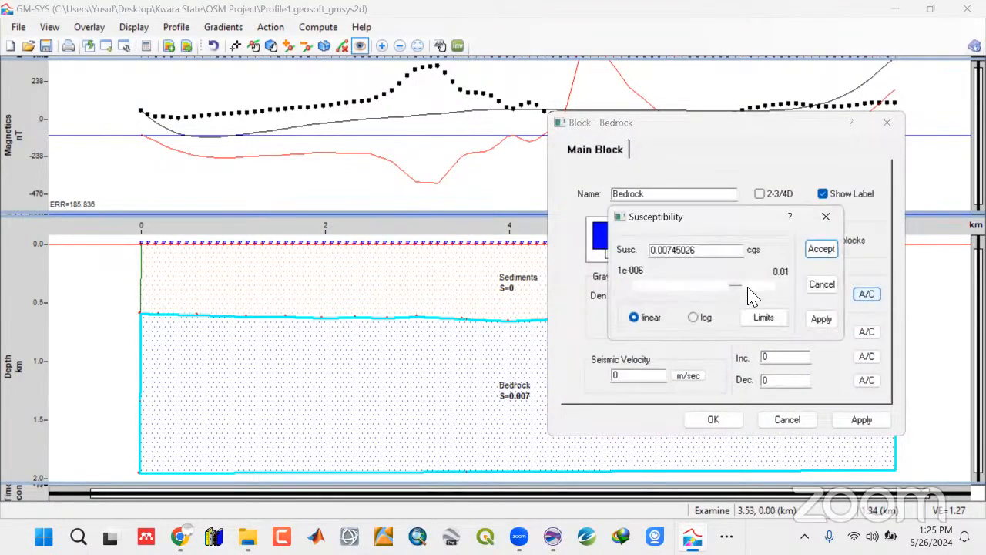
{"action": "left_click_drag", "start_coordinate": [738, 286], "coordinate": [796, 294]}
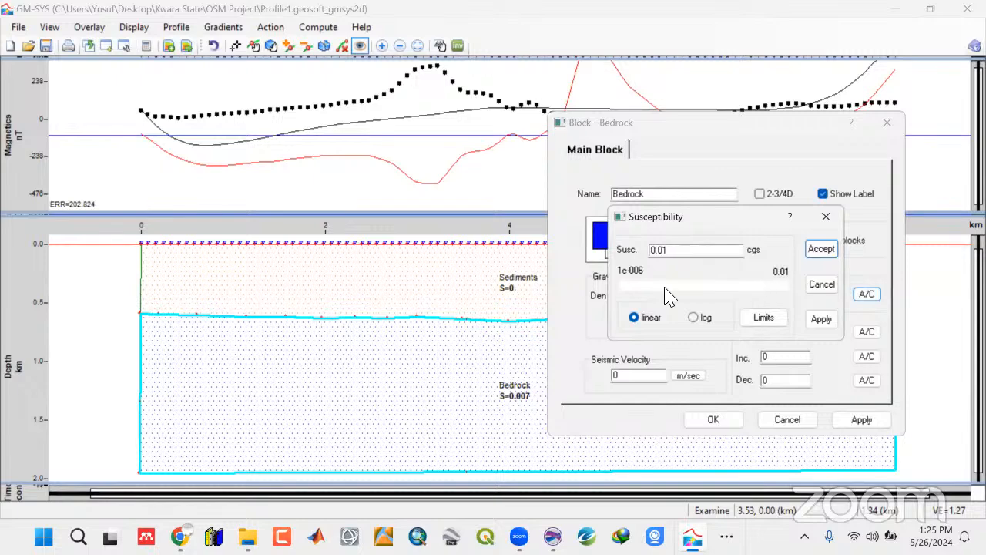
{"action": "left_click", "coordinate": [624, 289]}
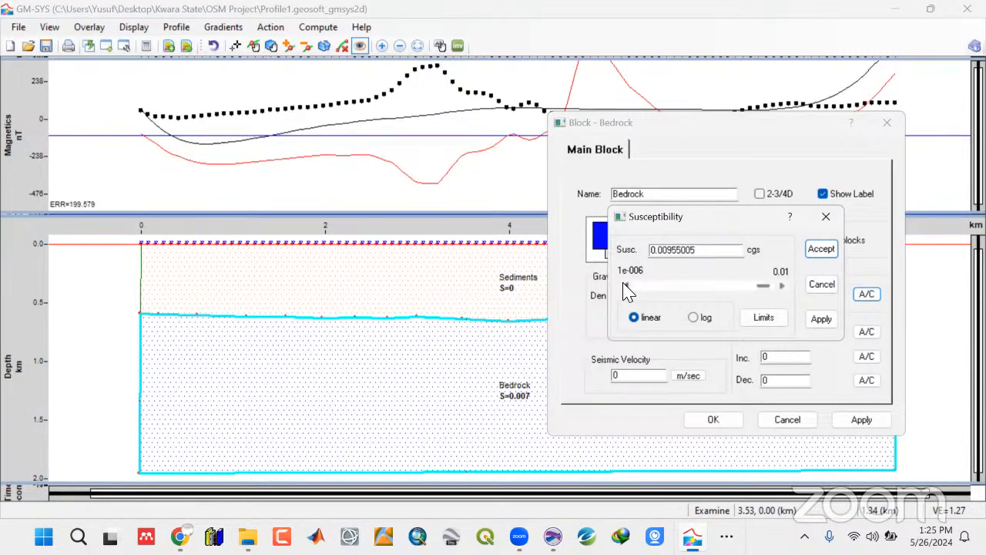
{"action": "left_click", "coordinate": [623, 285]}
{"action": "left_click", "coordinate": [624, 285]}
{"action": "left_click", "coordinate": [624, 285]}
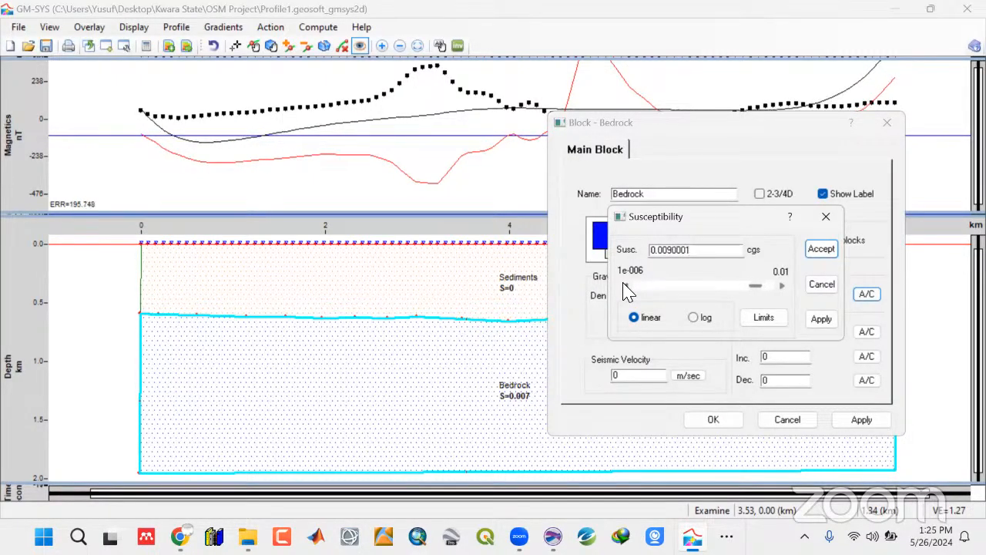
{"action": "left_click", "coordinate": [624, 285]}
{"action": "left_click", "coordinate": [623, 285]}
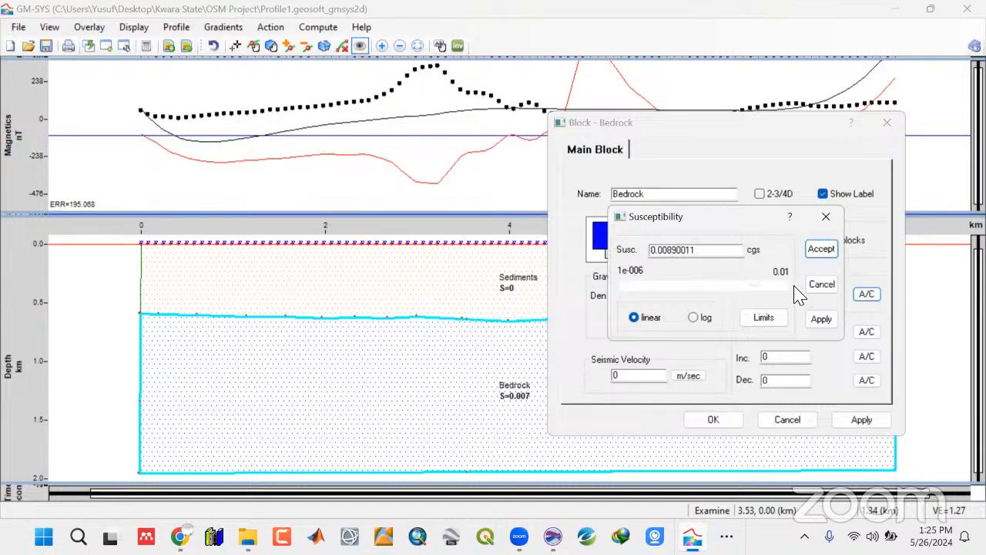
{"action": "left_click", "coordinate": [822, 249]}
{"action": "left_click", "coordinate": [859, 420]}
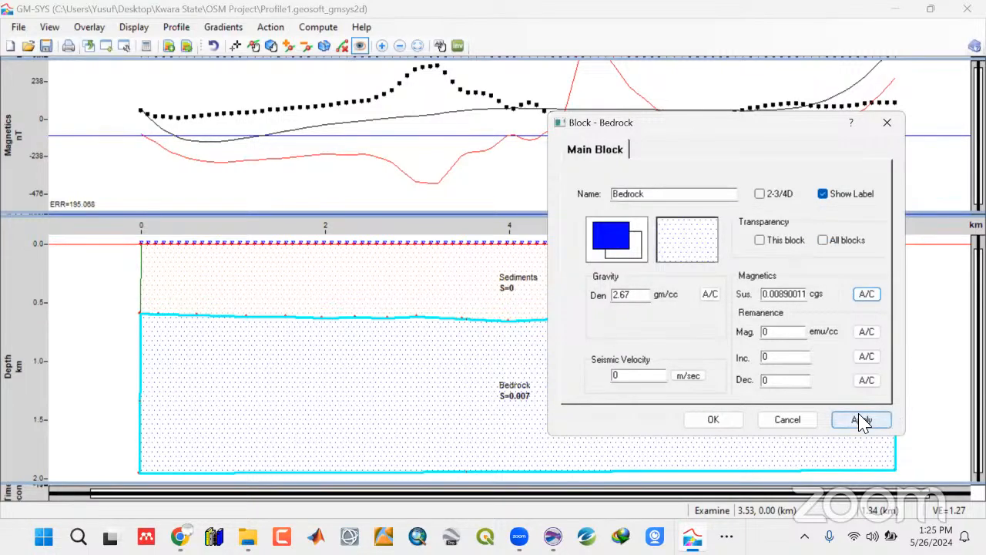
{"action": "left_click", "coordinate": [713, 420]}
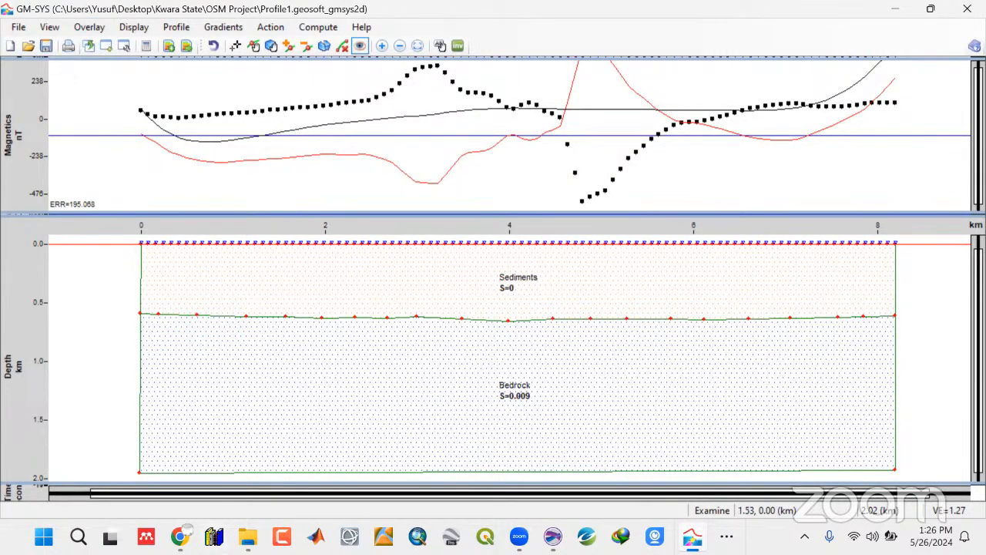
Check the live-stream chat on YouTube in Chrome and return to the GM-SYS model
{"action": "left_click", "coordinate": [180, 536]}
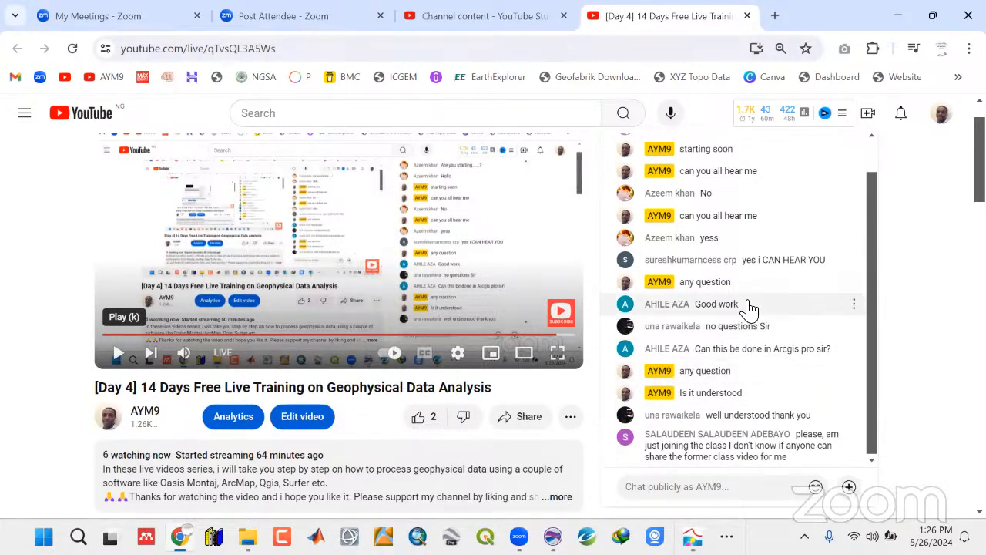
{"action": "left_click", "coordinate": [896, 15]}
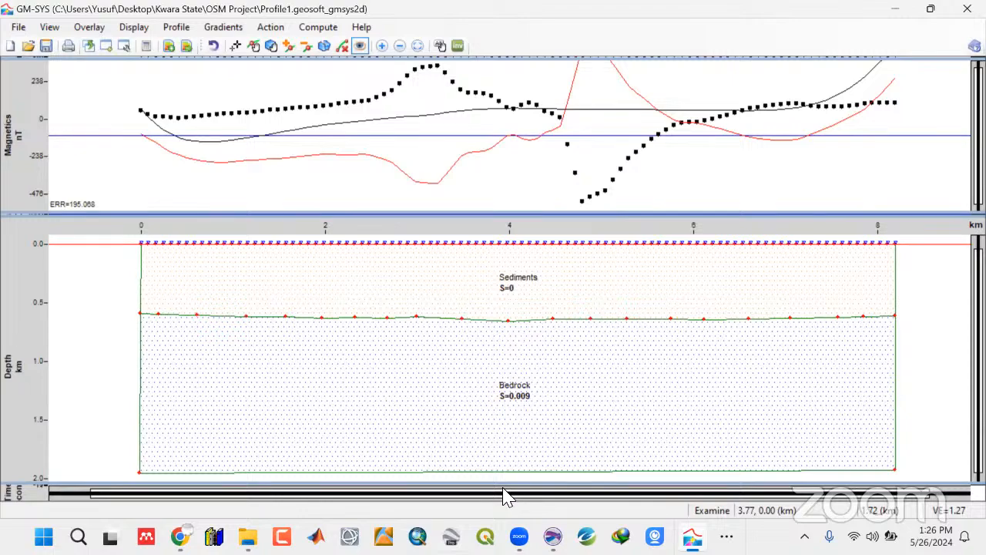
Review the 2D Forward/Inverse modelling entry and the profile point in the Notepad notes, and return to the model
{"action": "key", "text": "alt+Tab"}
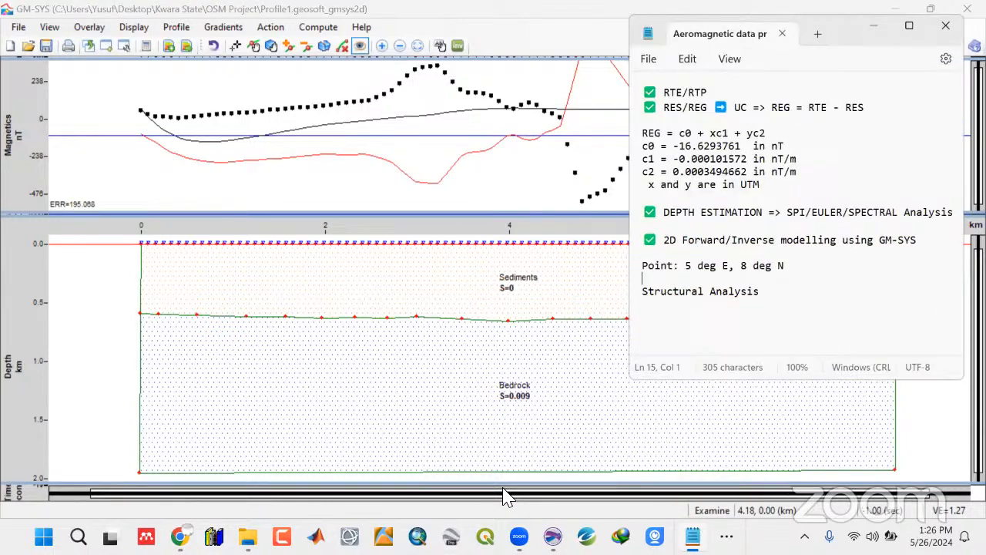
{"action": "triple_click", "coordinate": [790, 268]}
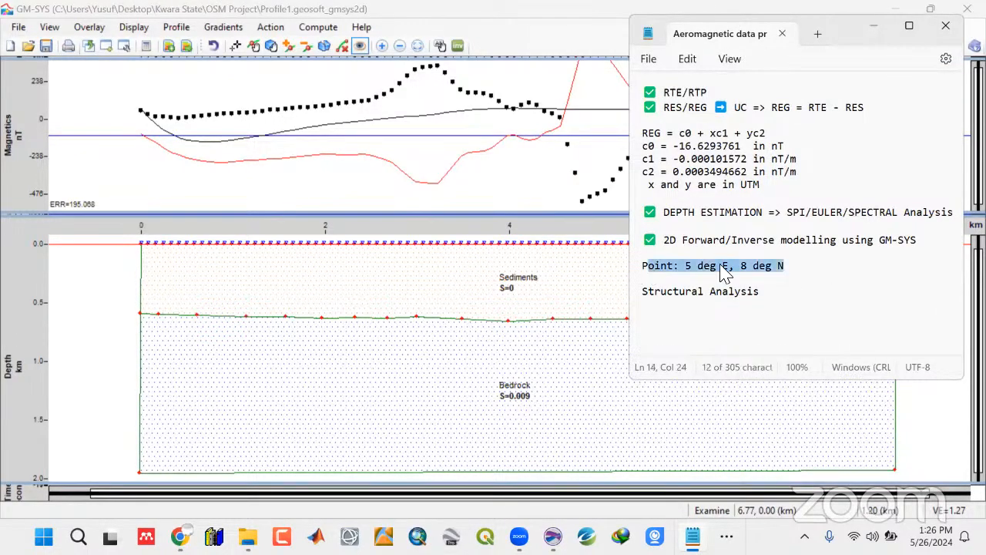
{"action": "left_click", "coordinate": [758, 243]}
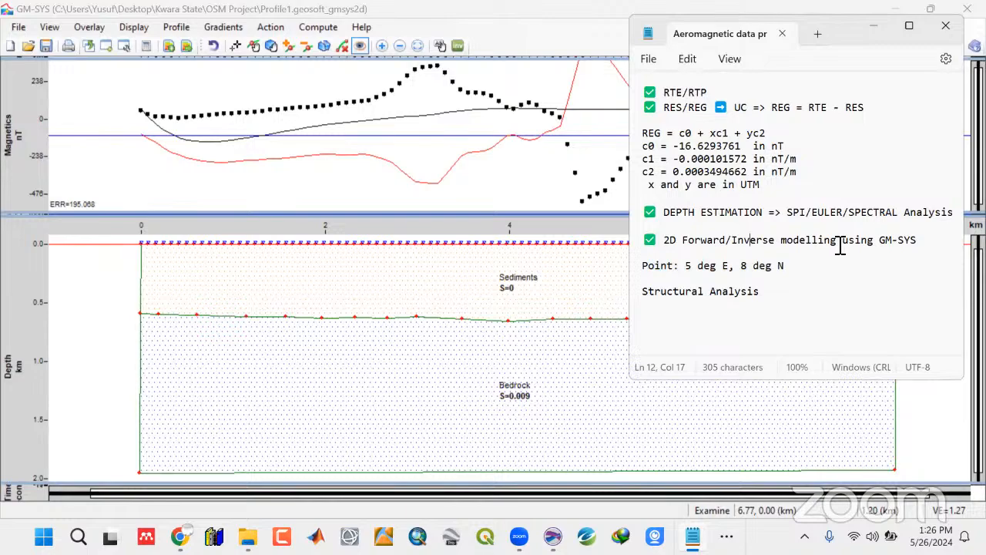
{"action": "left_click_drag", "start_coordinate": [838, 241], "coordinate": [686, 245]}
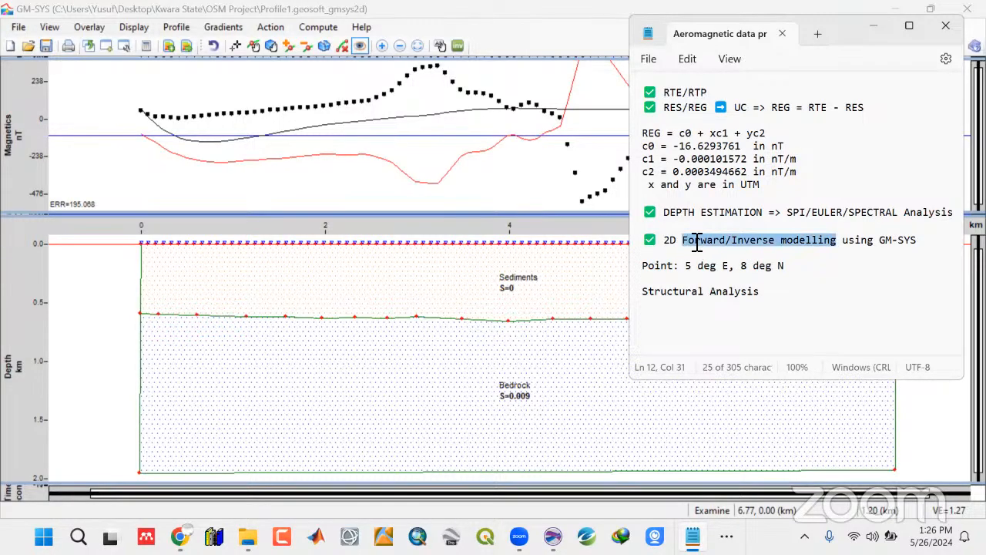
{"action": "left_click", "coordinate": [870, 31]}
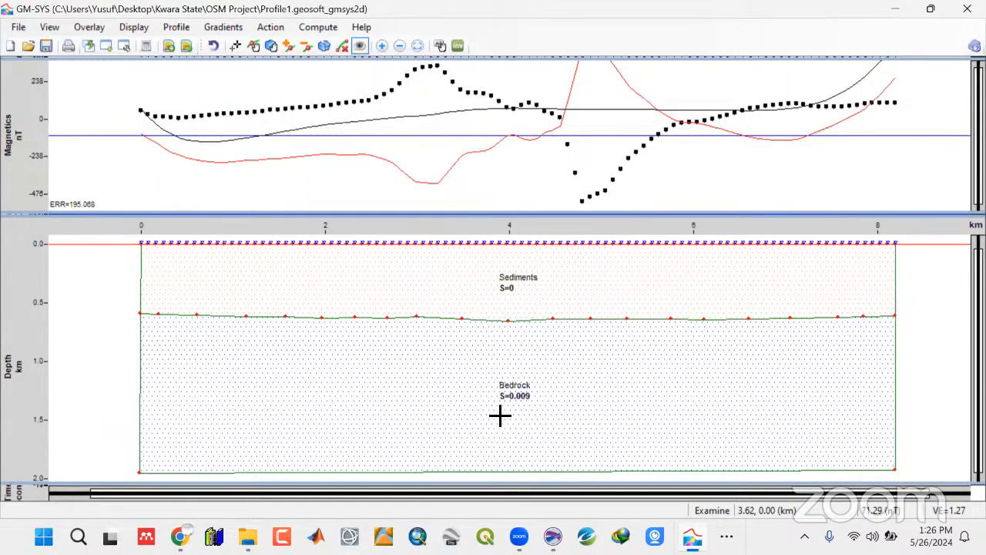
Switch to Oasis montaj and open a grid from the project's Grids list
{"action": "left_click", "coordinate": [725, 534]}
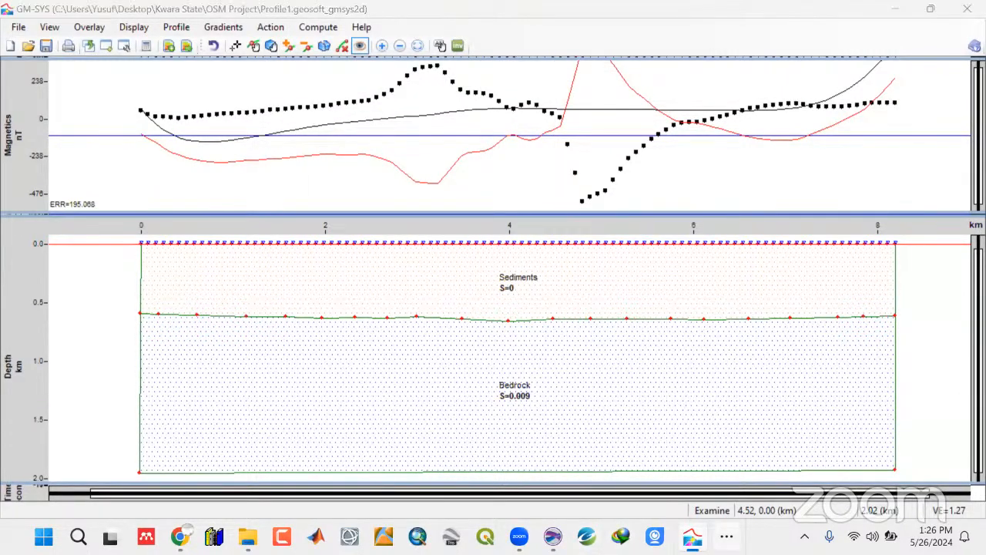
{"action": "left_click", "coordinate": [695, 490]}
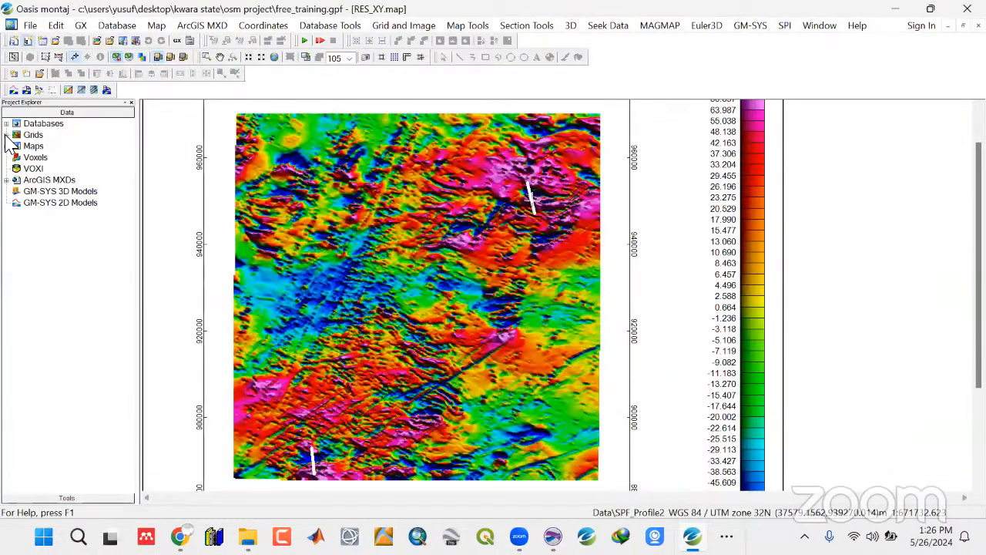
{"action": "left_click", "coordinate": [7, 136]}
{"action": "double_click", "coordinate": [52, 170]}
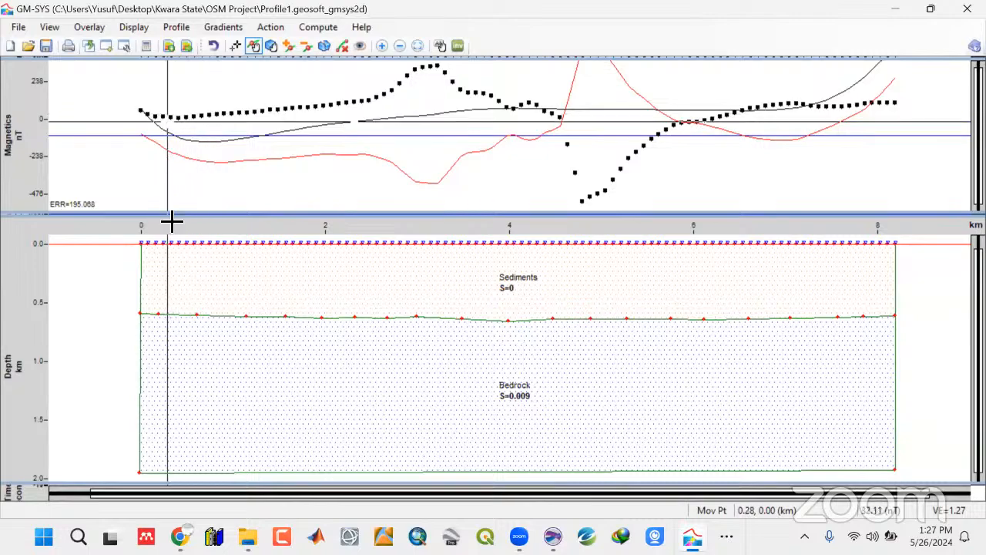
Lower most Sediments-Bedrock boundary points between about 0.2 and 3 km along the profile to depths of about 0.7 to 0.9 km
{"action": "left_click_drag", "start_coordinate": [163, 318], "coordinate": [250, 334]}
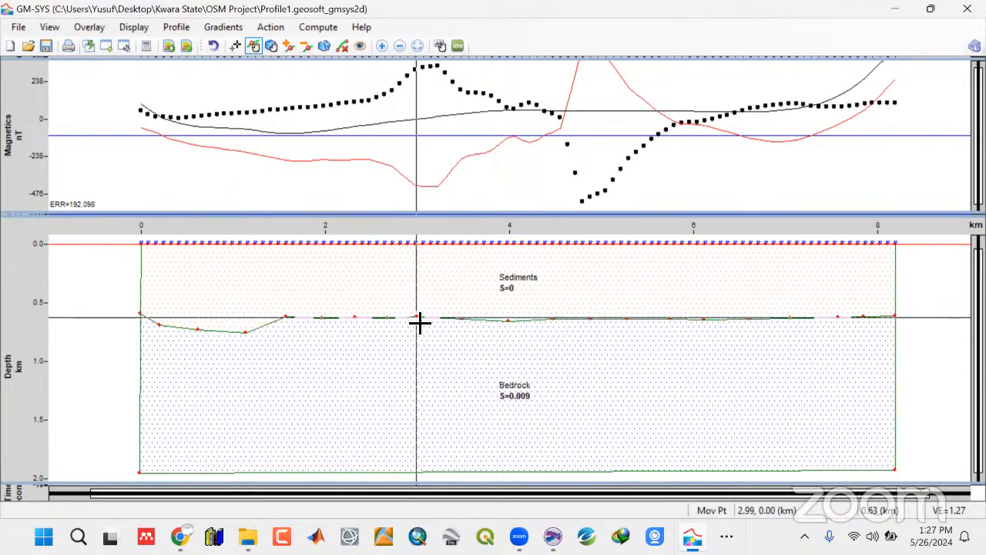
{"action": "left_click_drag", "start_coordinate": [419, 324], "coordinate": [414, 352]}
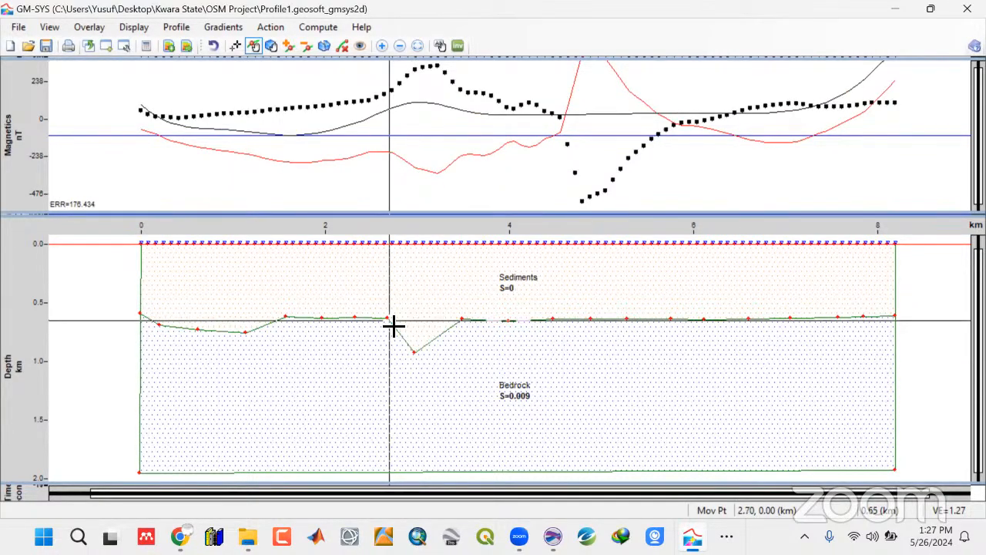
{"action": "left_click", "coordinate": [391, 326]}
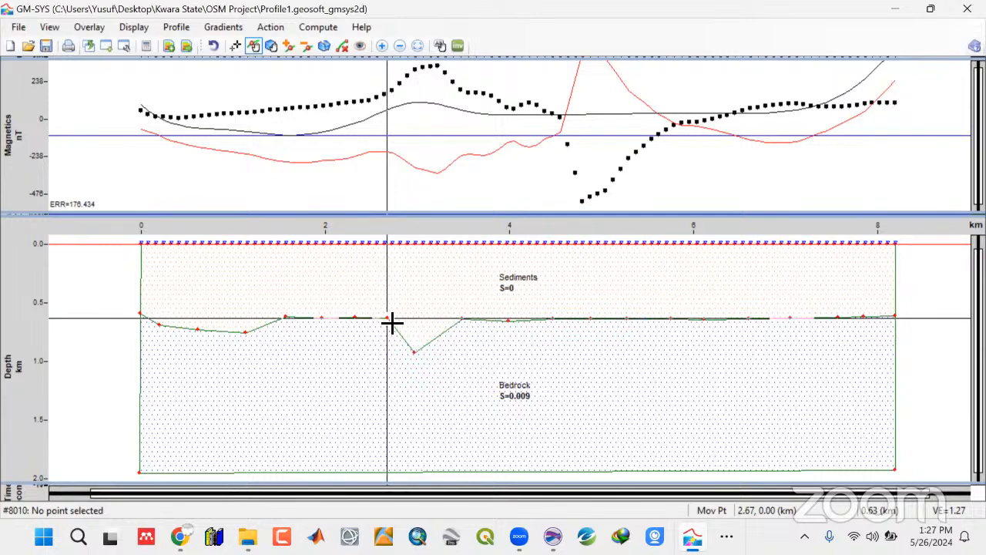
{"action": "left_click_drag", "start_coordinate": [392, 323], "coordinate": [352, 345]}
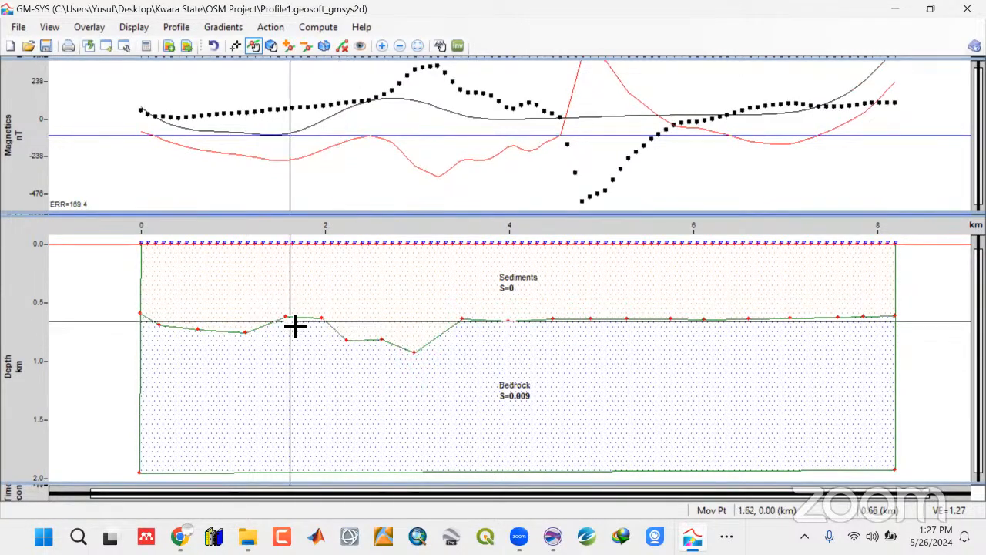
{"action": "left_click_drag", "start_coordinate": [290, 322], "coordinate": [292, 347]}
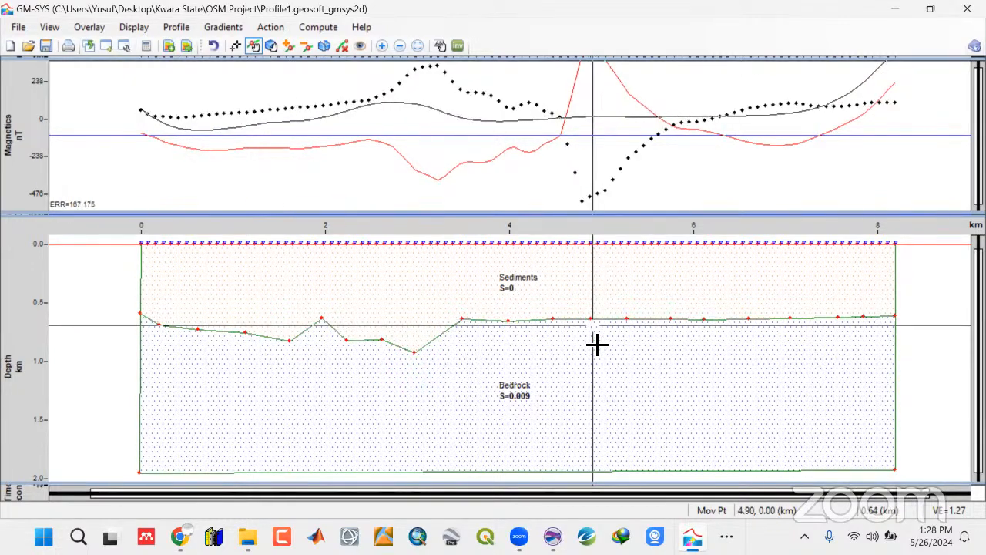
Raise the boundary points from about 4.9 to 6.3 km along the profile, with the crest at about 0.3 km depth
{"action": "left_click_drag", "start_coordinate": [596, 322], "coordinate": [590, 282]}
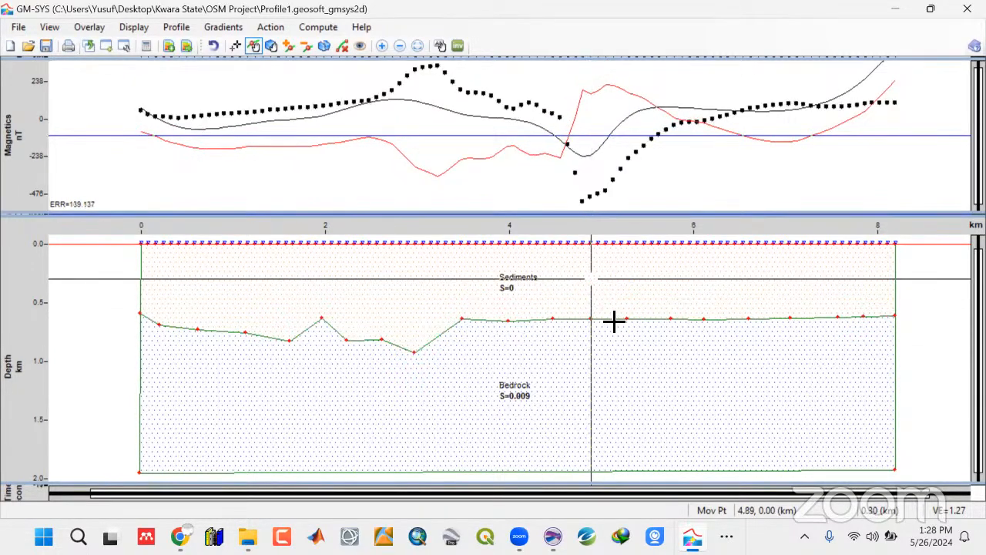
{"action": "left_click_drag", "start_coordinate": [631, 322], "coordinate": [684, 317]}
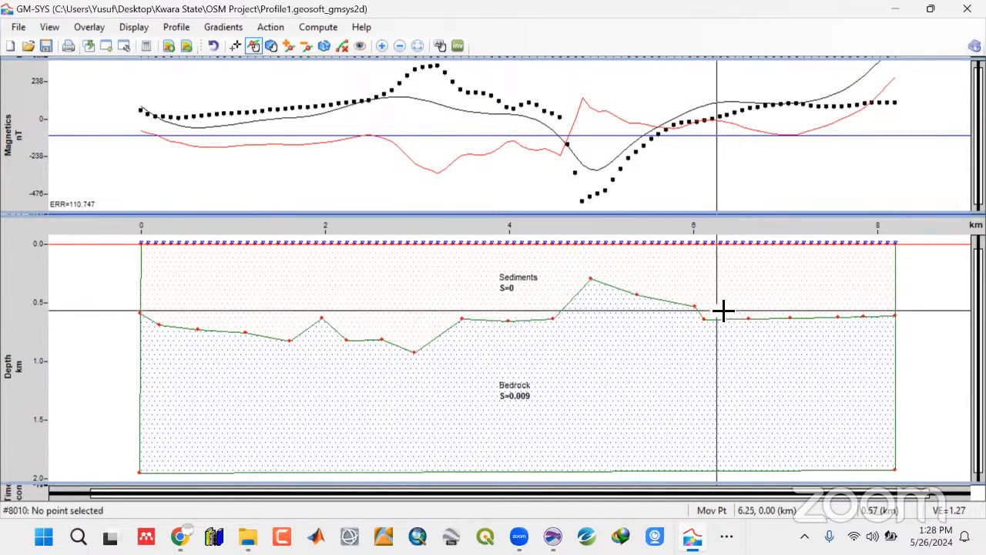
{"action": "left_click_drag", "start_coordinate": [708, 323], "coordinate": [734, 300]}
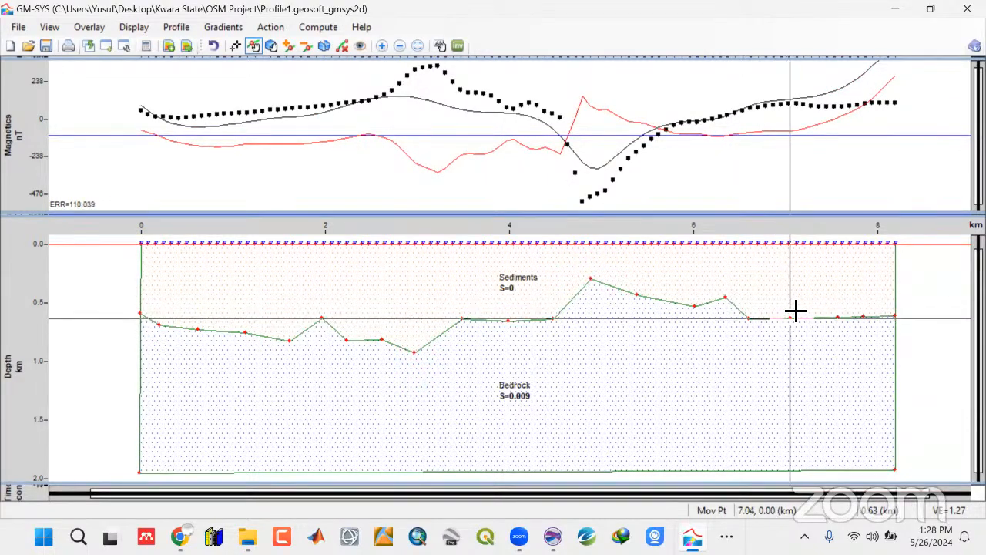
Raise the boundary points near 7.1 and 7.5 km to about 0.57 km depth and the one near 7.9 km to about 0.37 km
{"action": "left_click_drag", "start_coordinate": [795, 310], "coordinate": [809, 308]}
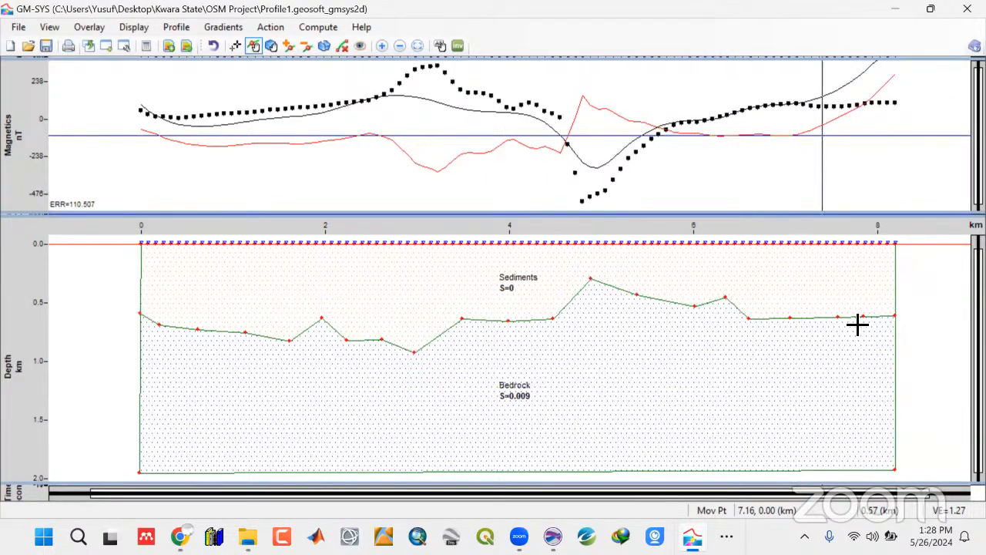
{"action": "left_click_drag", "start_coordinate": [867, 323], "coordinate": [866, 289]}
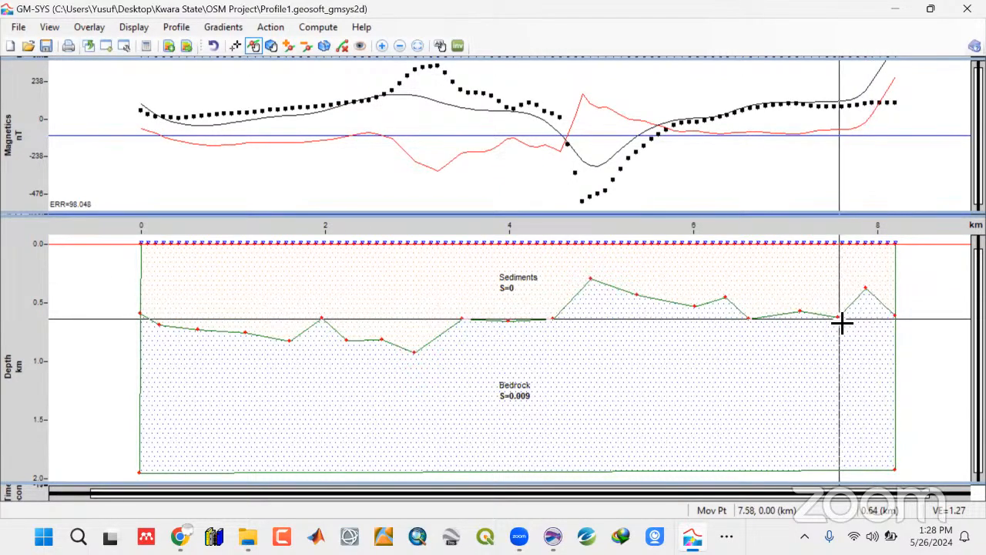
{"action": "left_click_drag", "start_coordinate": [841, 324], "coordinate": [838, 317]}
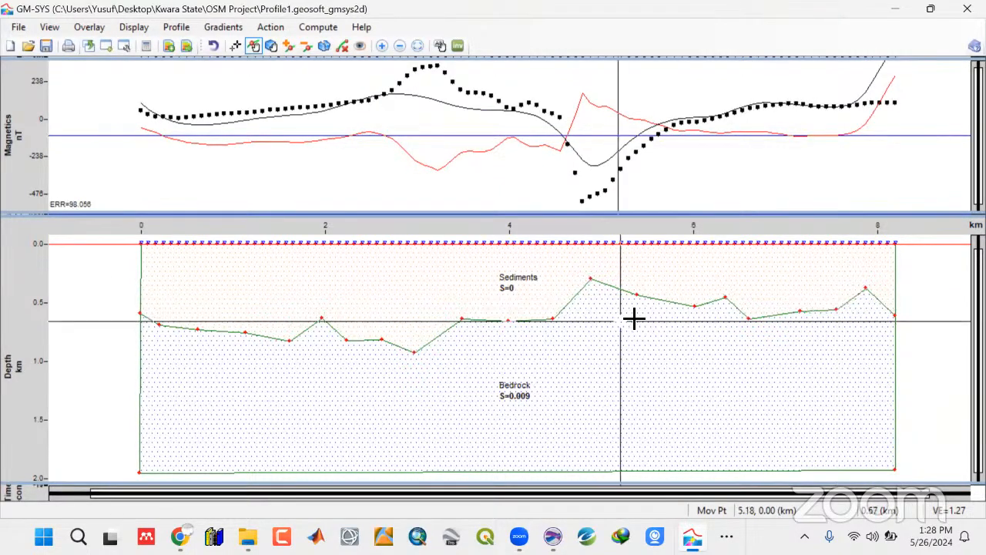
Raise the boundary crest near 4.9 km to about 0.25 km depth and deepen the trough near 3.5 km to about 1.0 km
{"action": "left_click_drag", "start_coordinate": [639, 302], "coordinate": [596, 284]}
{"action": "mouse_move", "coordinate": [560, 322]}
{"action": "left_mouse_down"}
{"action": "mouse_move", "coordinate": [552, 309]}
{"action": "mouse_move", "coordinate": [555, 316]}
{"action": "mouse_move", "coordinate": [510, 324]}
{"action": "mouse_move", "coordinate": [510, 343]}
{"action": "mouse_move", "coordinate": [555, 317]}
{"action": "mouse_move", "coordinate": [561, 324]}
{"action": "mouse_move", "coordinate": [555, 313]}
{"action": "left_mouse_up"}
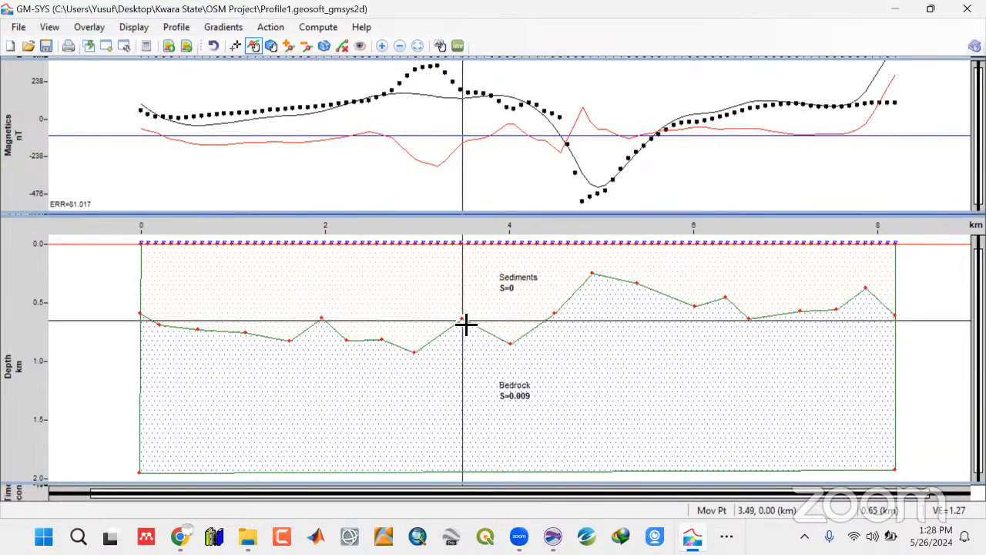
{"action": "left_click_drag", "start_coordinate": [462, 319], "coordinate": [422, 356]}
Lower the boundary points from about 0.6 to 1.7 km to about 0.9 km depth and raise the profile's start point to about 0.4 km
{"action": "left_click_drag", "start_coordinate": [292, 340], "coordinate": [203, 350]}
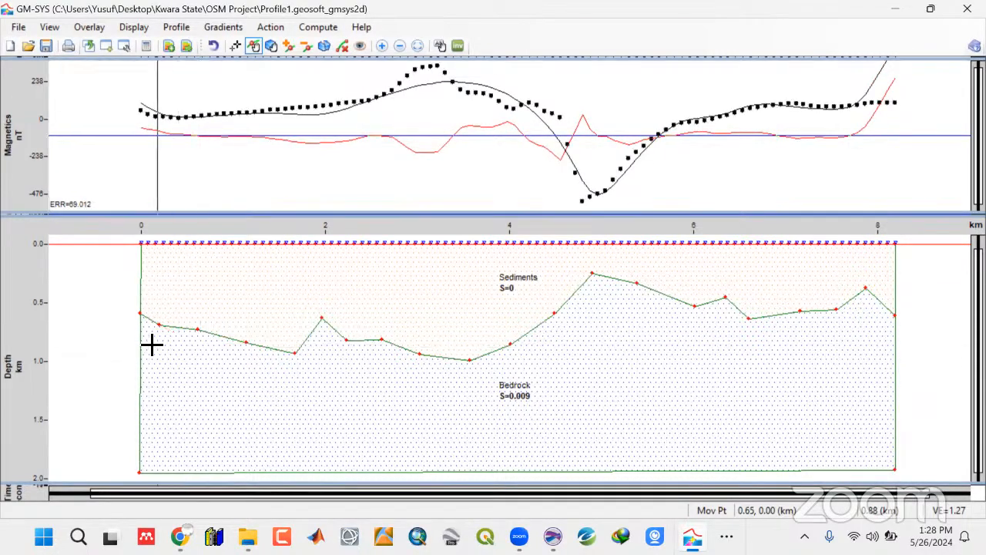
{"action": "left_click_drag", "start_coordinate": [160, 325], "coordinate": [143, 293]}
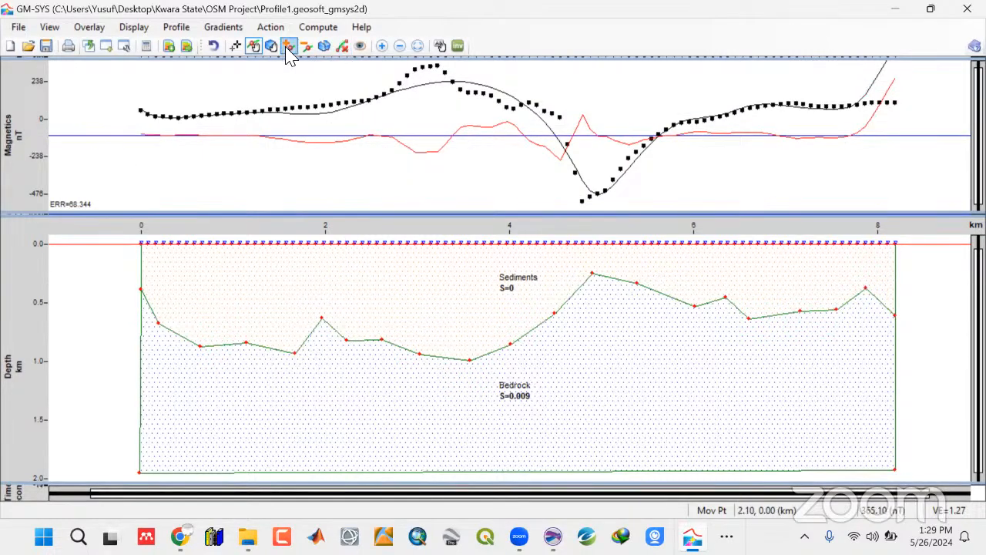
Add boundary points near 1.8, 2.1 and 2.4 km, and lower those near 1.85 and 2.25 km to about 0.93 and 1.0 km depth
{"action": "left_click", "coordinate": [313, 342]}
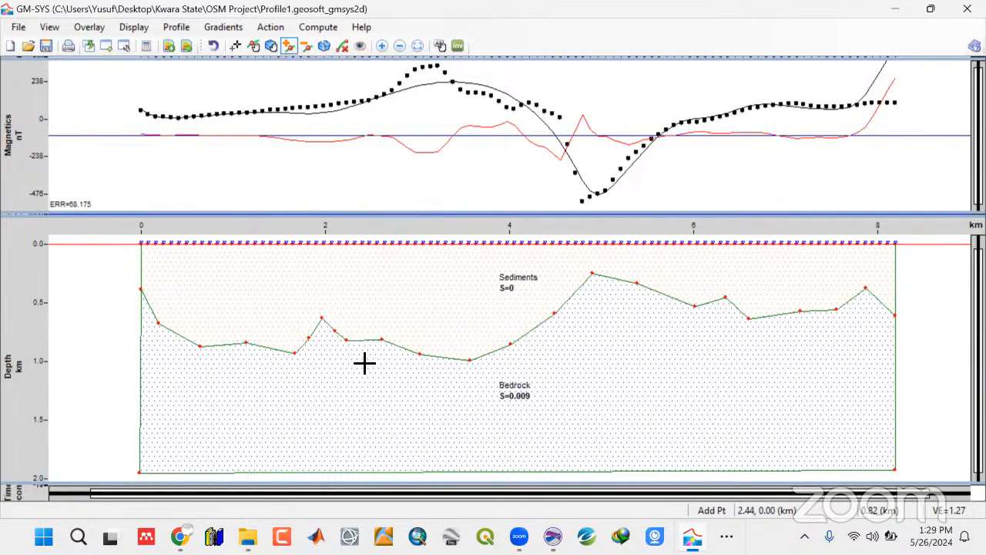
{"action": "left_click", "coordinate": [258, 48]}
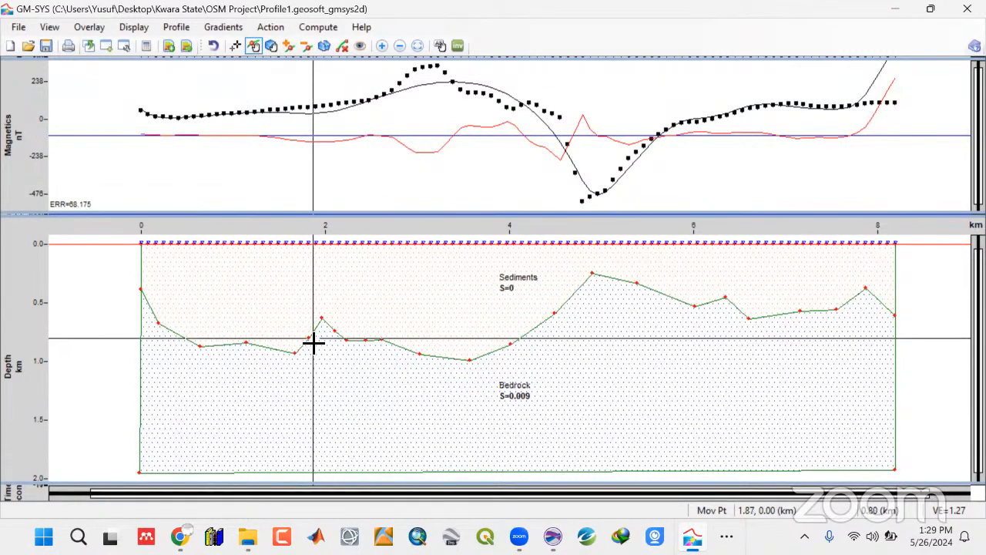
{"action": "left_click_drag", "start_coordinate": [313, 343], "coordinate": [347, 359]}
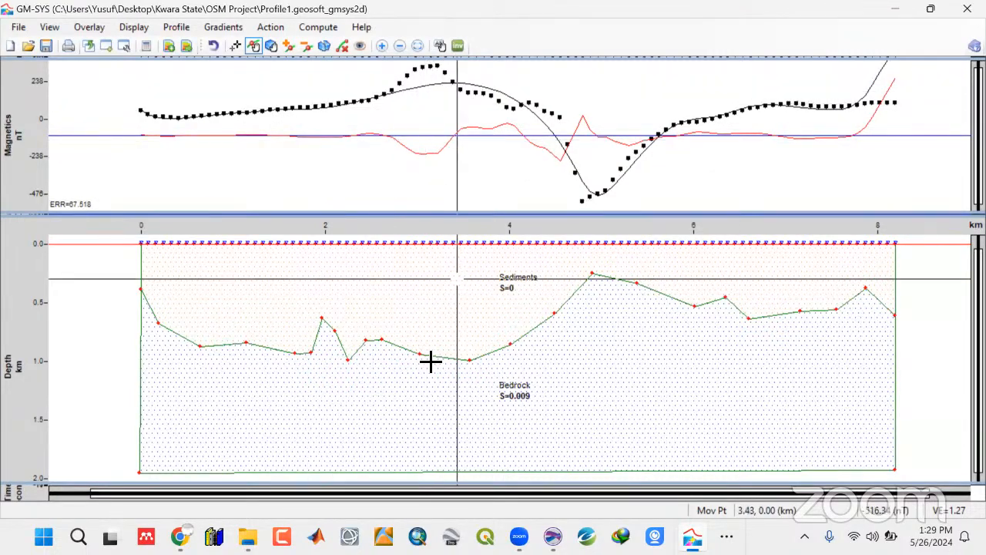
Add boundary points near 2.8 and 3.3 km, deepen the 3.1 km trough to about 1.15 km, and raise the 3.6 km point to about 0.8 km
{"action": "mouse_move", "coordinate": [423, 354]}
{"action": "left_mouse_down"}
{"action": "mouse_move", "coordinate": [433, 379]}
{"action": "mouse_move", "coordinate": [424, 355]}
{"action": "left_mouse_up"}
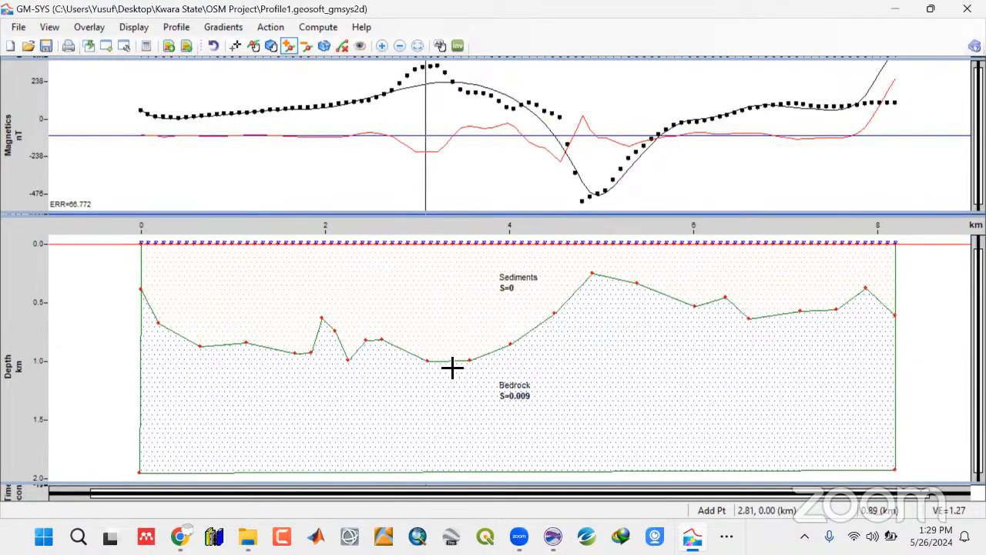
{"action": "left_click_drag", "start_coordinate": [412, 418], "coordinate": [410, 418]}
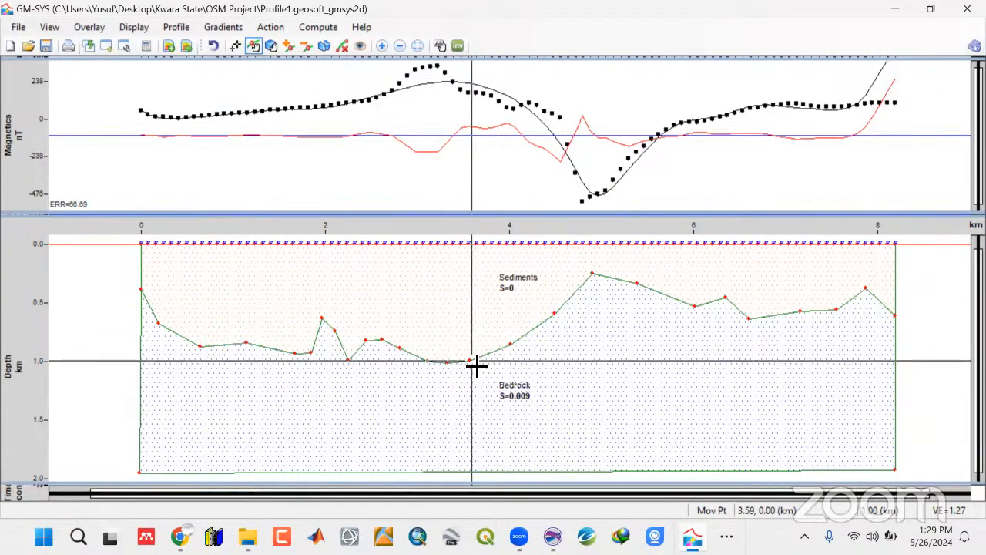
{"action": "left_click_drag", "start_coordinate": [474, 363], "coordinate": [404, 343]}
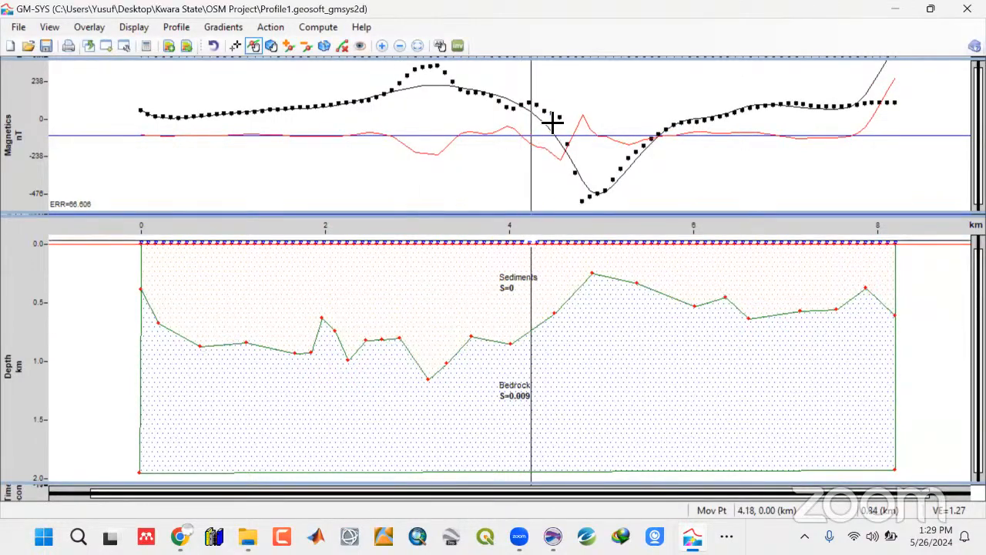
Raise the boundary points near 4.4 and 6.0 km to about 0.47 km depth and the one near 6.6 km to about 0.57 km
{"action": "left_click_drag", "start_coordinate": [553, 312], "coordinate": [594, 279]}
{"action": "left_click_drag", "start_coordinate": [694, 306], "coordinate": [695, 300]}
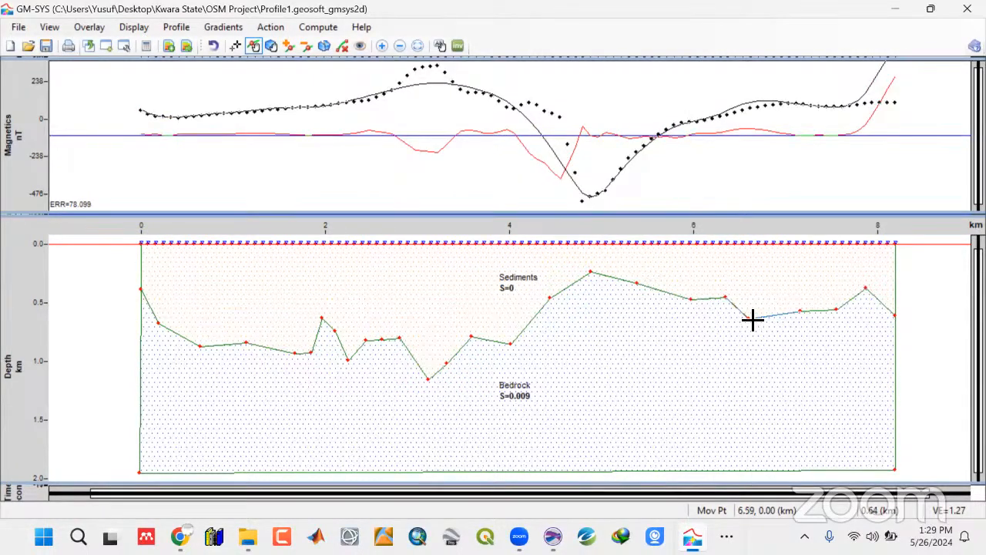
{"action": "left_click_drag", "start_coordinate": [754, 315], "coordinate": [750, 312]}
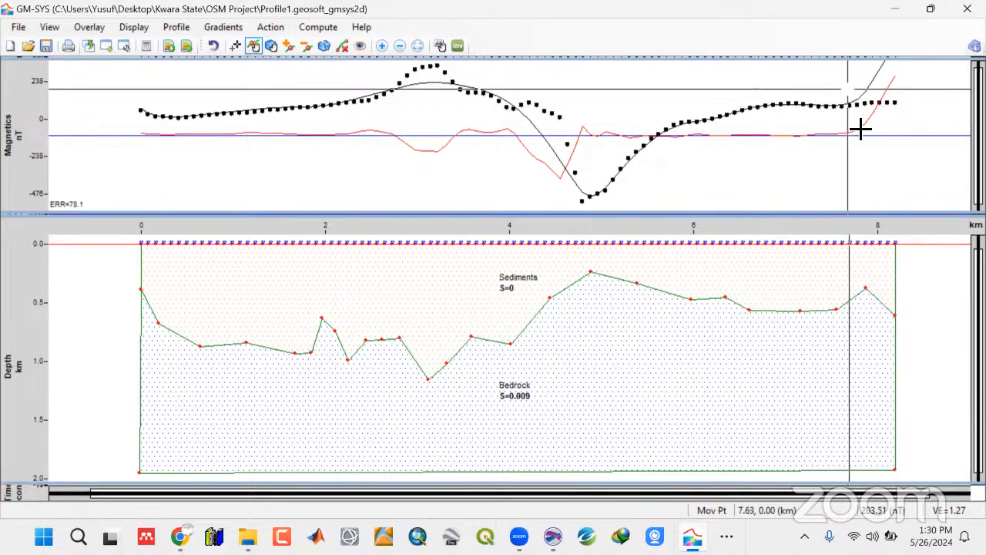
Raise the boundary's end point near 8.2 km to about 0.28 km depth and nudge the surface line's end point
{"action": "left_click_drag", "start_coordinate": [900, 323], "coordinate": [899, 282]}
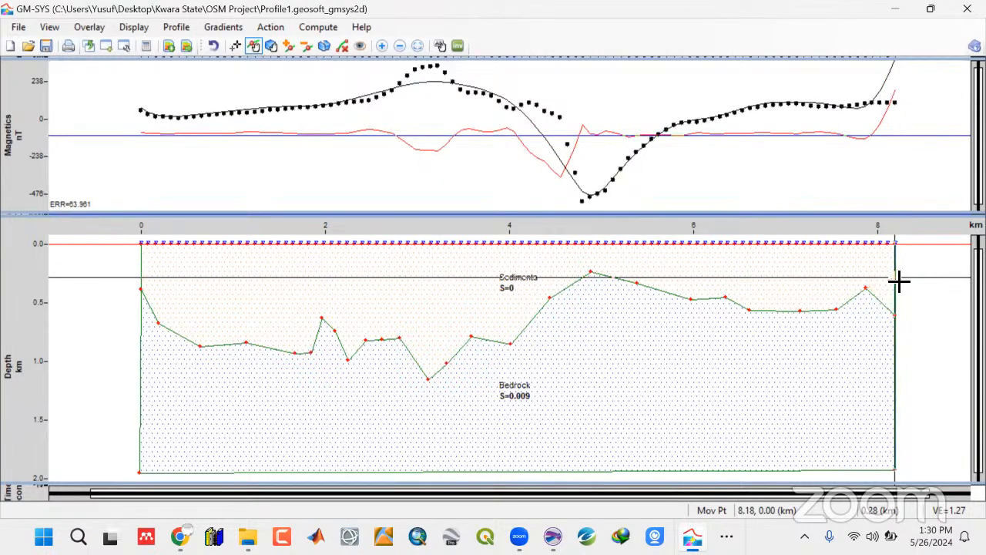
{"action": "mouse_move", "coordinate": [841, 312]}
{"action": "left_mouse_down"}
{"action": "mouse_move", "coordinate": [832, 304]}
{"action": "mouse_move", "coordinate": [846, 319]}
{"action": "left_mouse_up"}
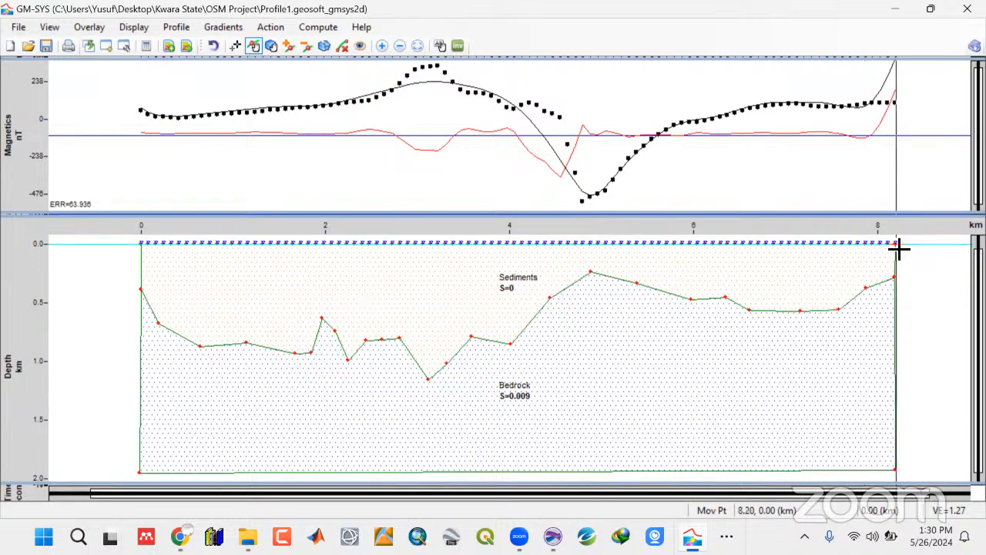
{"action": "left_click_drag", "start_coordinate": [898, 247], "coordinate": [903, 248]}
{"action": "left_click_drag", "start_coordinate": [882, 298], "coordinate": [901, 245]}
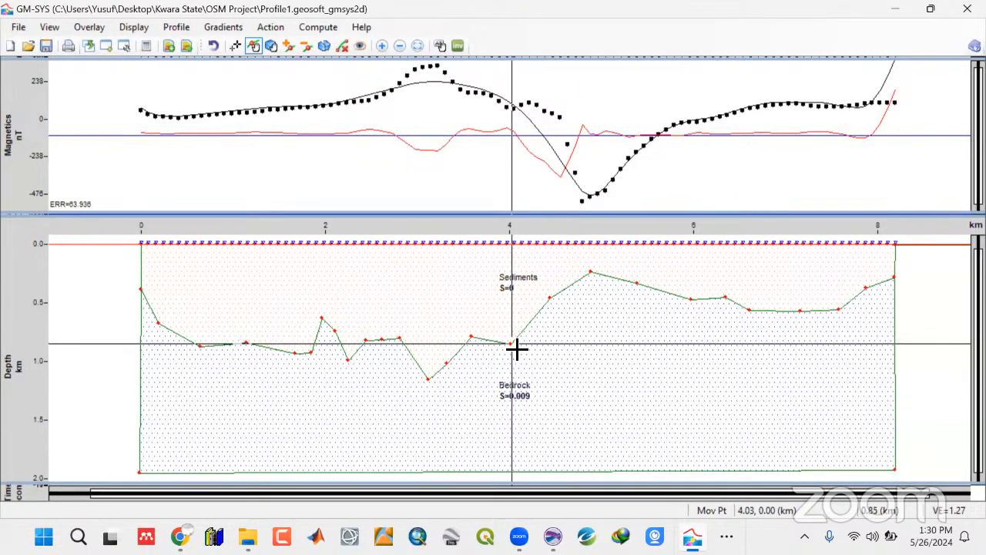
Move the boundary point near 4.1 km to about 0.76 km depth and set the crest near 4.9 km at about 0.25 km
{"action": "left_click_drag", "start_coordinate": [514, 342], "coordinate": [512, 343]}
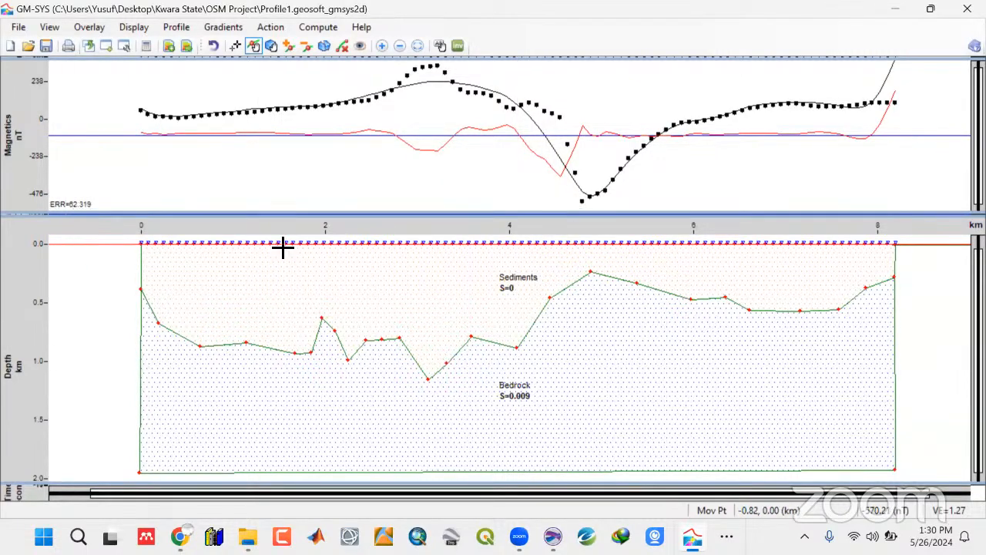
{"action": "left_click_drag", "start_coordinate": [595, 281], "coordinate": [593, 278]}
{"action": "left_click_drag", "start_coordinate": [522, 353], "coordinate": [521, 334]}
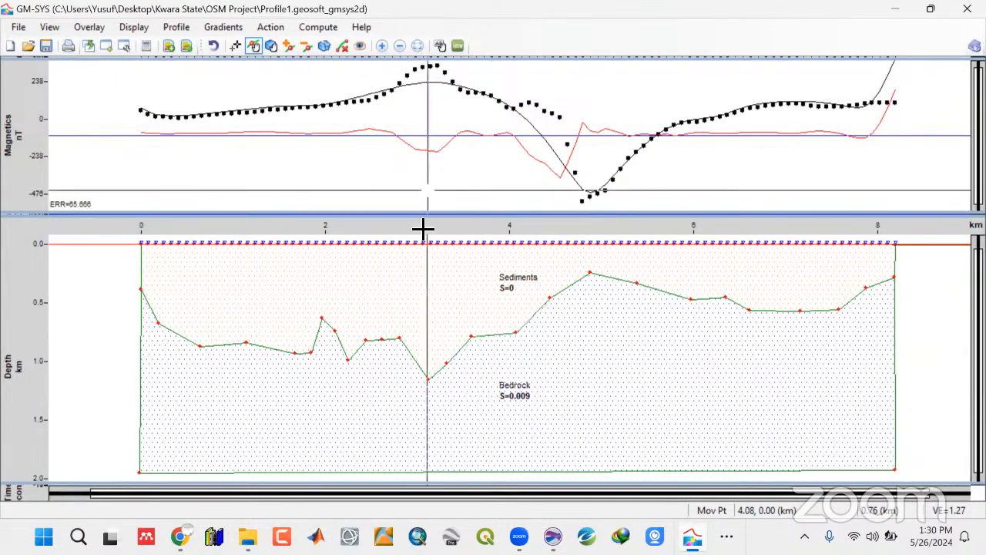
Reshape the boundary from about 0.6 to 3.1 km, raising the 2.6 km peak to about 0.6 km depth and the 3.1 km trough to about 1.03 km
{"action": "mouse_move", "coordinate": [432, 385]}
{"action": "left_mouse_down"}
{"action": "mouse_move", "coordinate": [433, 369]}
{"action": "mouse_move", "coordinate": [426, 378]}
{"action": "left_mouse_up"}
{"action": "left_click_drag", "start_coordinate": [403, 347], "coordinate": [384, 319]}
{"action": "left_click_drag", "start_coordinate": [347, 368], "coordinate": [300, 351]}
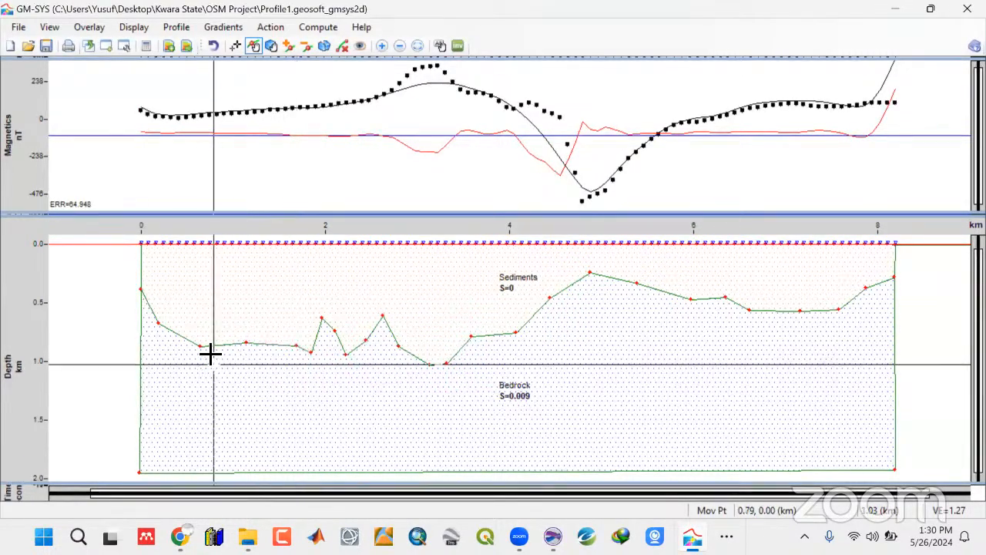
{"action": "left_click_drag", "start_coordinate": [206, 352], "coordinate": [203, 348]}
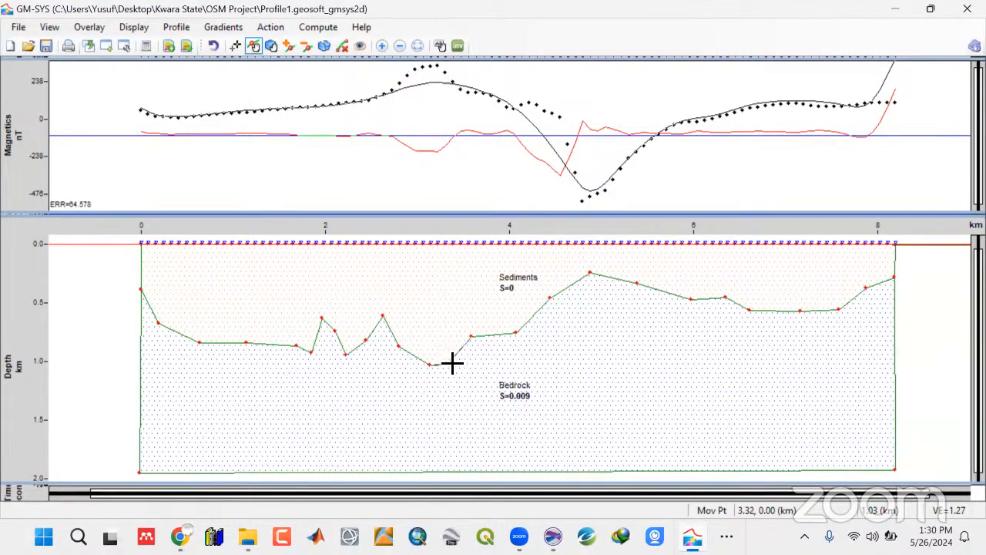
Smooth the boundary's rise from 3.3 to 4.5 km, with depths of about 0.94, 0.77, 0.7 and 0.5 km
{"action": "left_click_drag", "start_coordinate": [451, 363], "coordinate": [447, 350]}
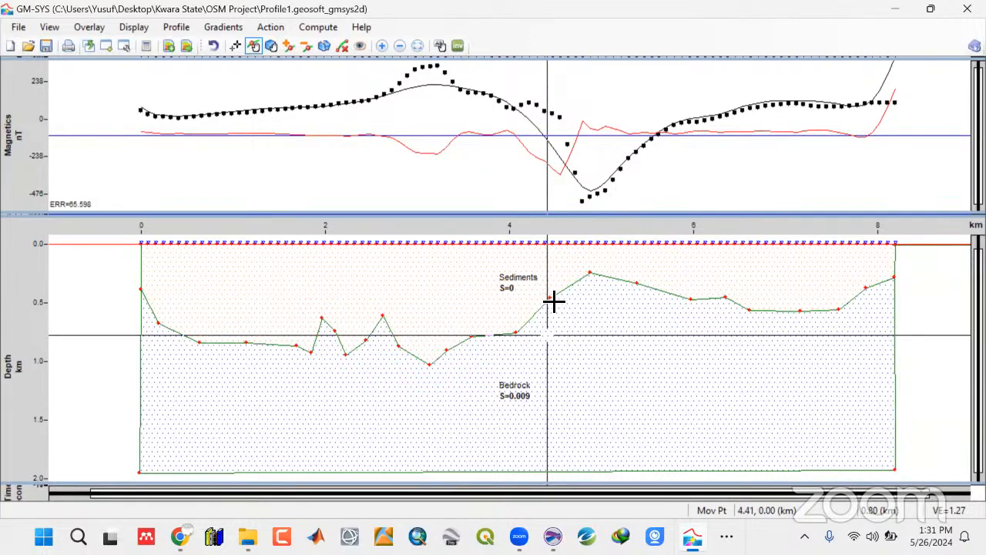
{"action": "left_click_drag", "start_coordinate": [552, 302], "coordinate": [551, 303]}
{"action": "left_click", "coordinate": [519, 332]}
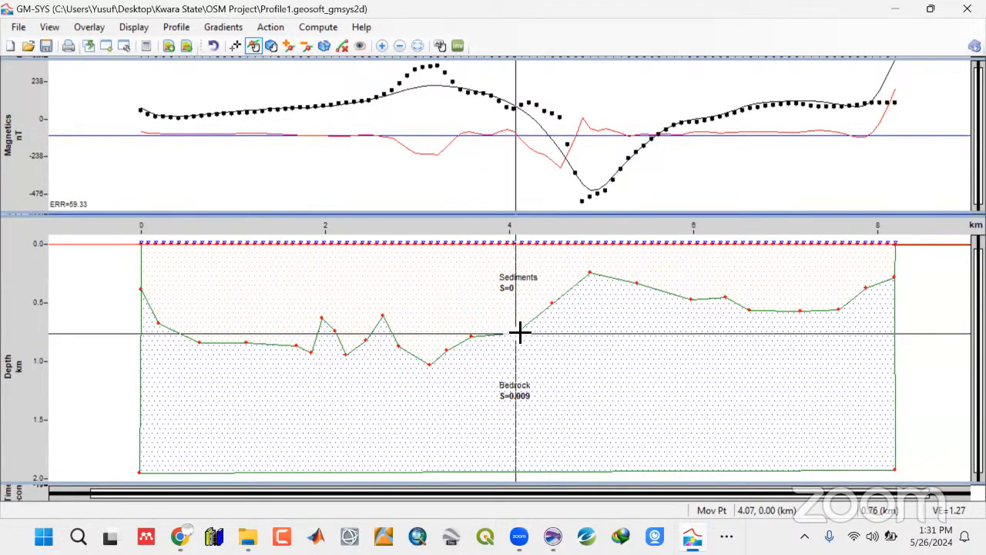
{"action": "mouse_move", "coordinate": [478, 343]}
{"action": "left_mouse_down"}
{"action": "mouse_move", "coordinate": [455, 358]}
{"action": "mouse_move", "coordinate": [479, 336]}
{"action": "left_mouse_up"}
{"action": "left_click", "coordinate": [454, 353]}
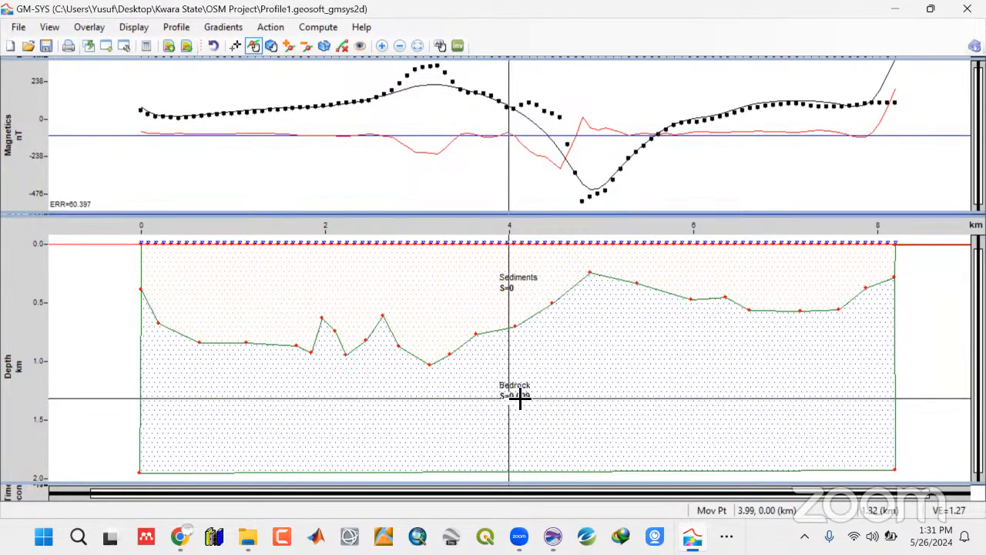
Open the inversion setup, set the free/fix parameter to Z, and move the dialog clear of the model
{"action": "left_click", "coordinate": [458, 46]}
{"action": "left_click", "coordinate": [488, 90]}
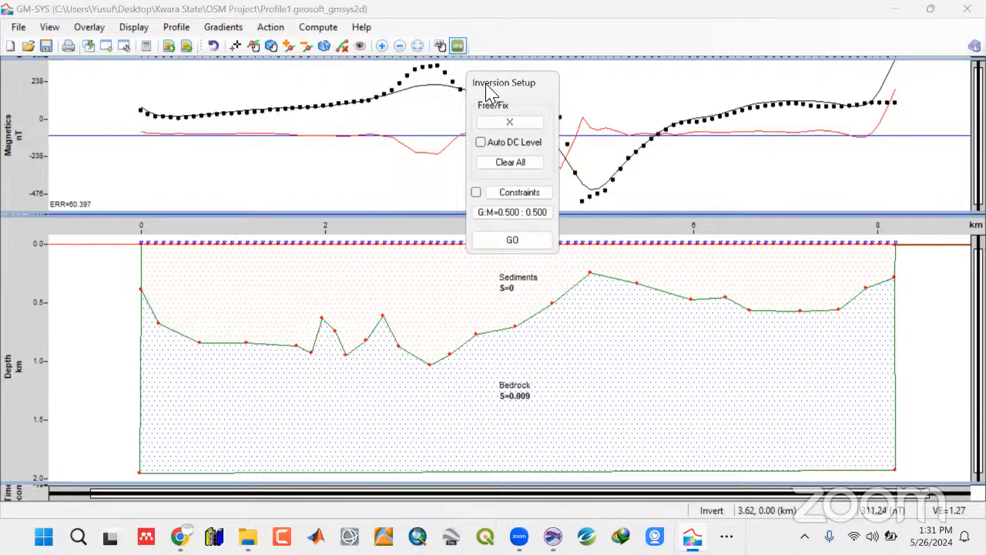
{"action": "left_click_drag", "start_coordinate": [487, 91], "coordinate": [545, 126]}
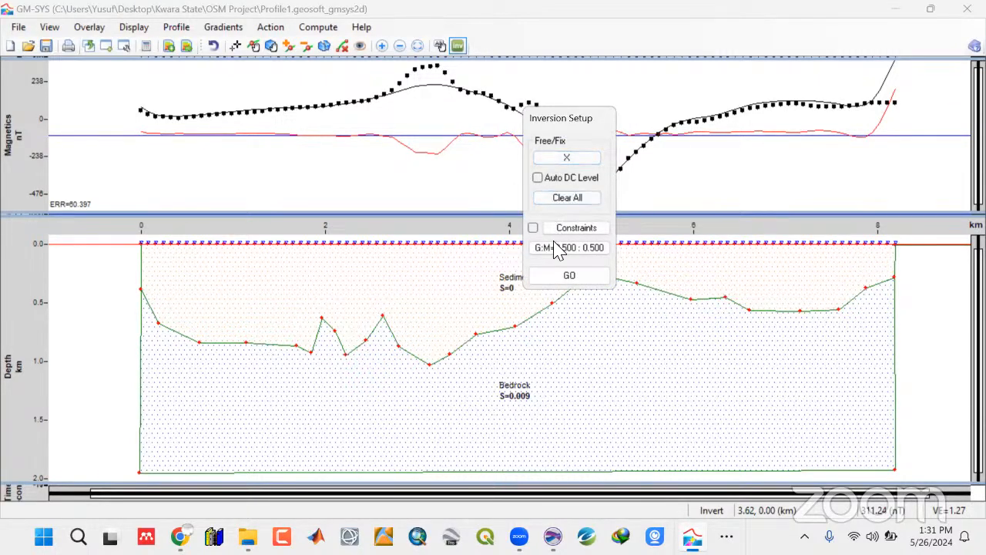
{"action": "left_click_drag", "start_coordinate": [561, 119], "coordinate": [567, 123]}
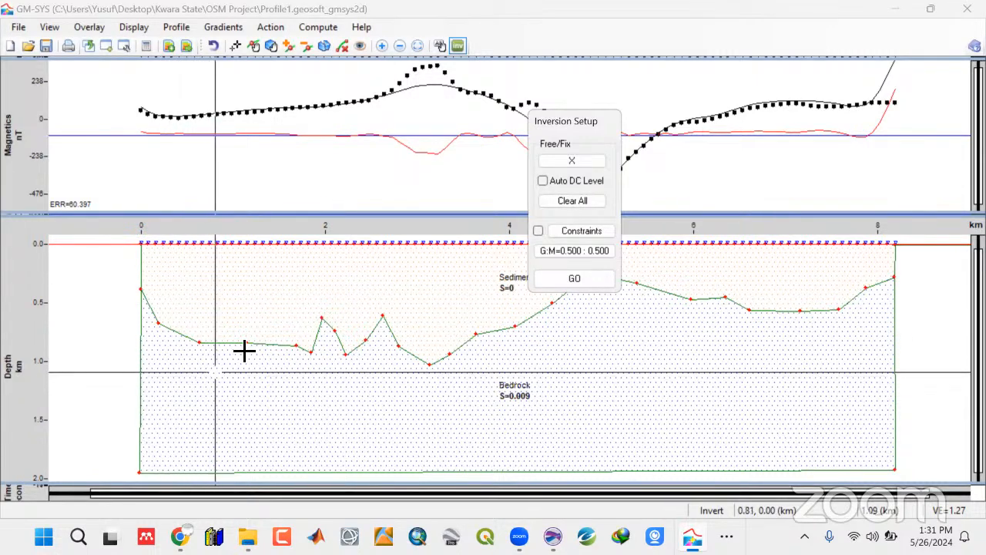
{"action": "left_click", "coordinate": [570, 162]}
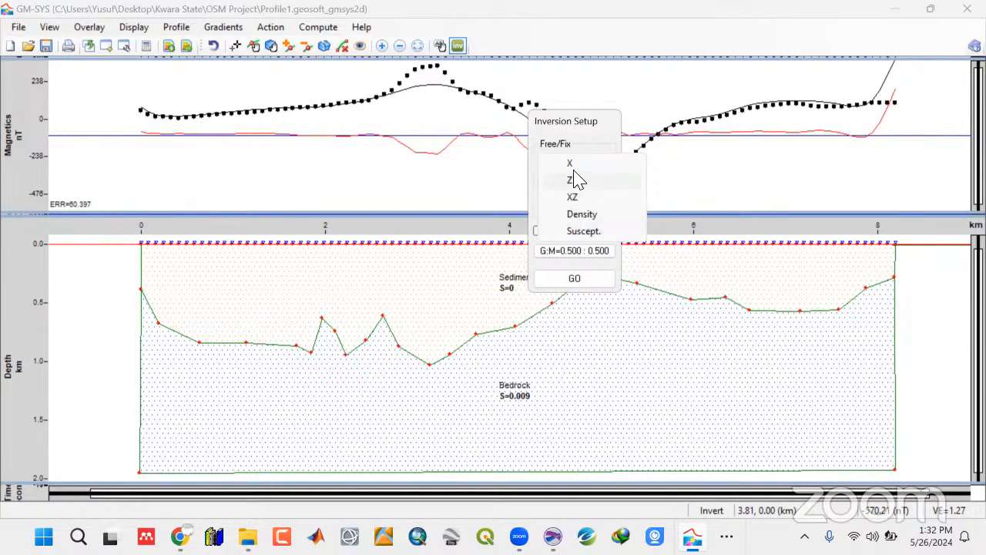
{"action": "left_click", "coordinate": [574, 181]}
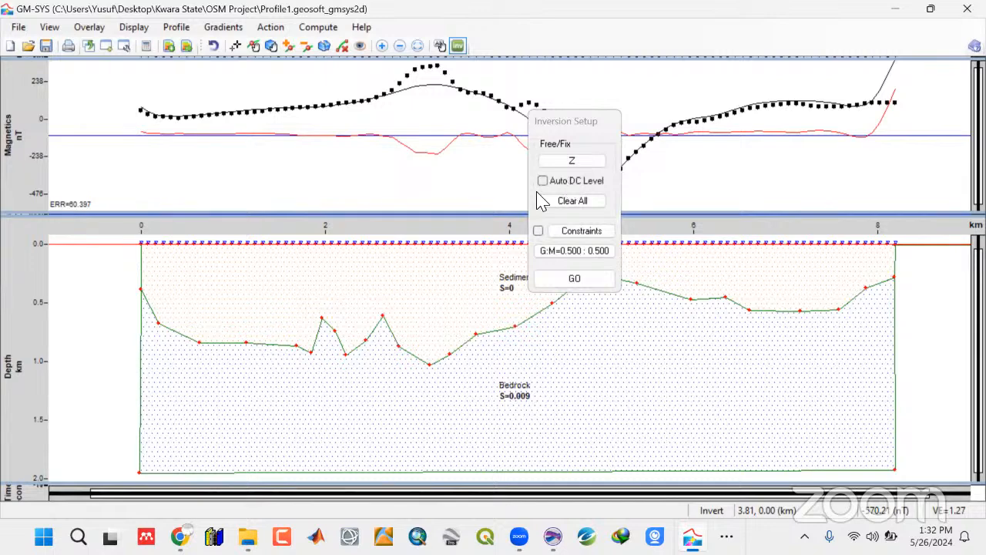
{"action": "left_click_drag", "start_coordinate": [600, 122], "coordinate": [665, 25]}
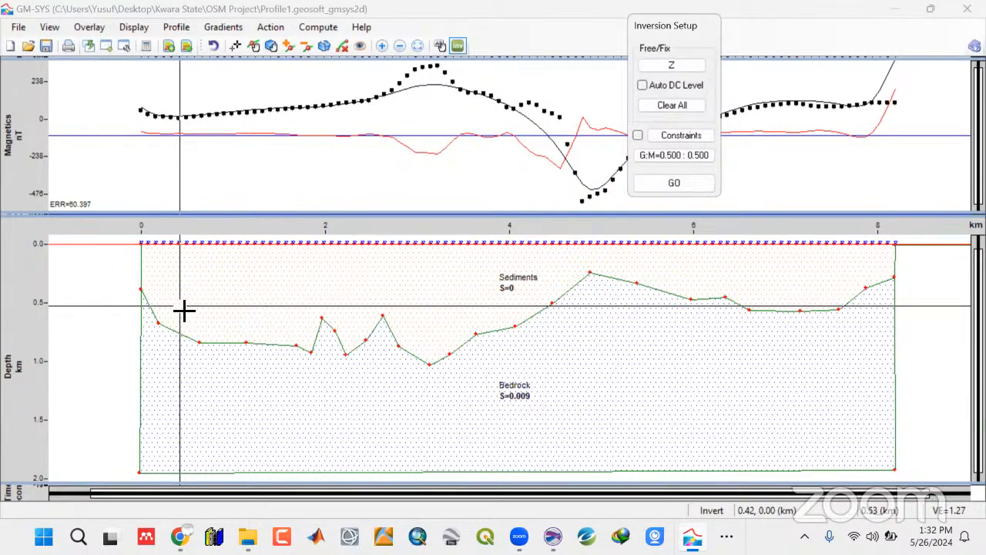
Free the depth of every Sediments-Bedrock boundary point for inversion, from the profile start at 0 km to its end at about 8.2 km
{"action": "left_click", "coordinate": [143, 292]}
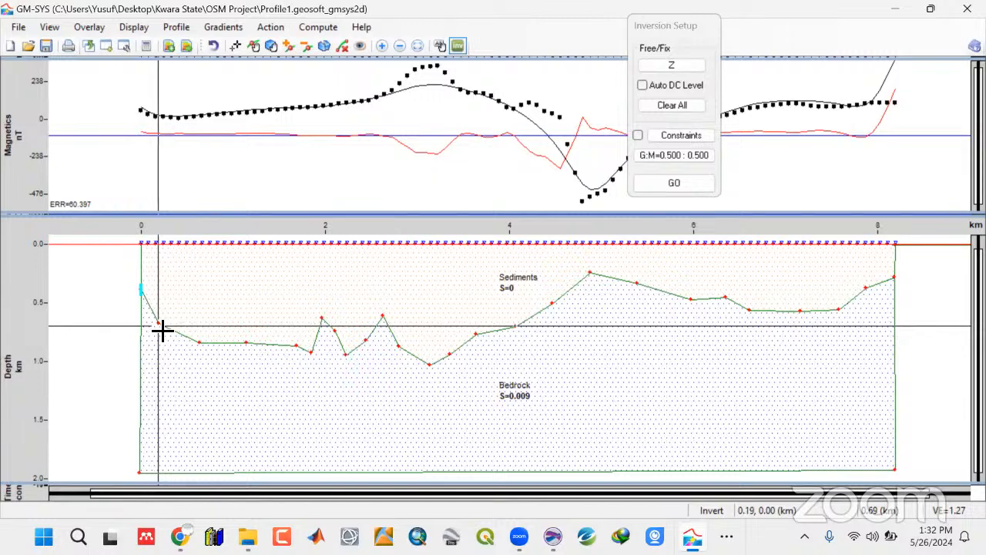
{"action": "left_click", "coordinate": [160, 326]}
{"action": "left_click", "coordinate": [203, 347]}
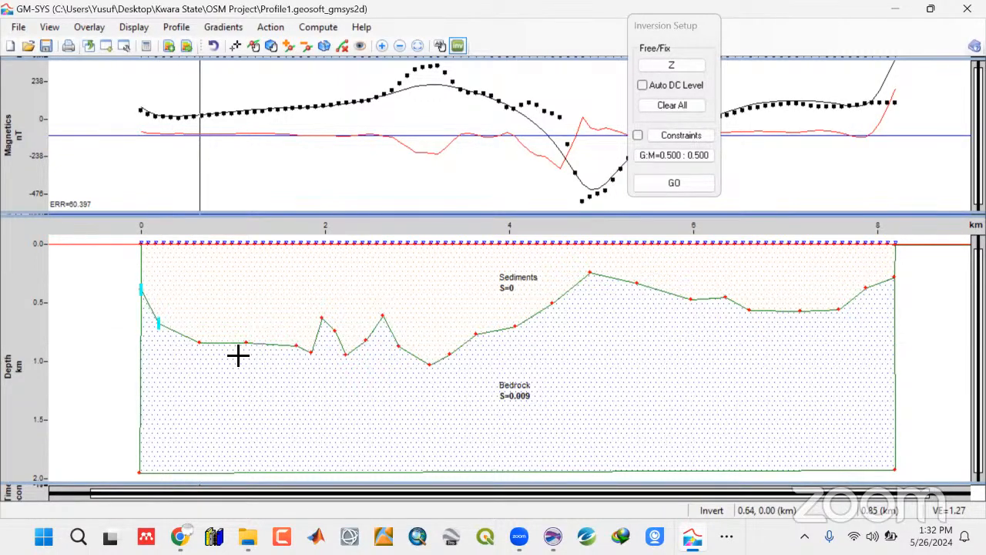
{"action": "left_click", "coordinate": [246, 343]}
{"action": "left_click", "coordinate": [297, 346]}
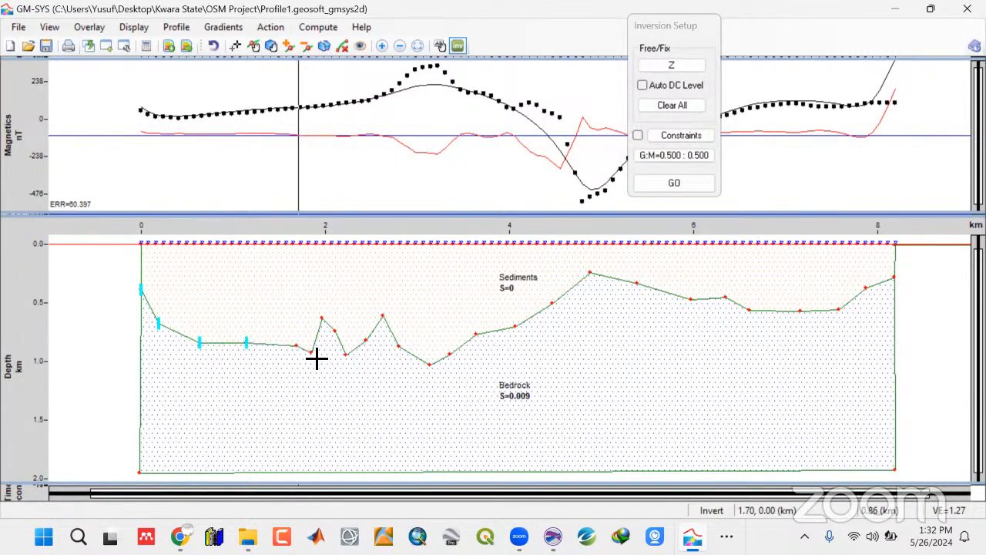
{"action": "left_click", "coordinate": [311, 353]}
{"action": "left_click", "coordinate": [324, 318]}
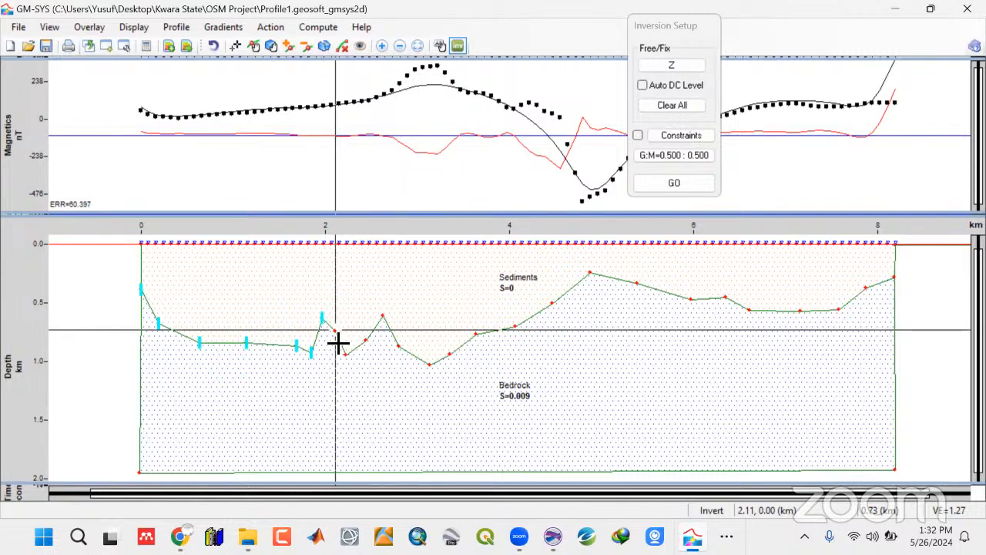
{"action": "left_click", "coordinate": [348, 356]}
{"action": "left_click", "coordinate": [367, 341]}
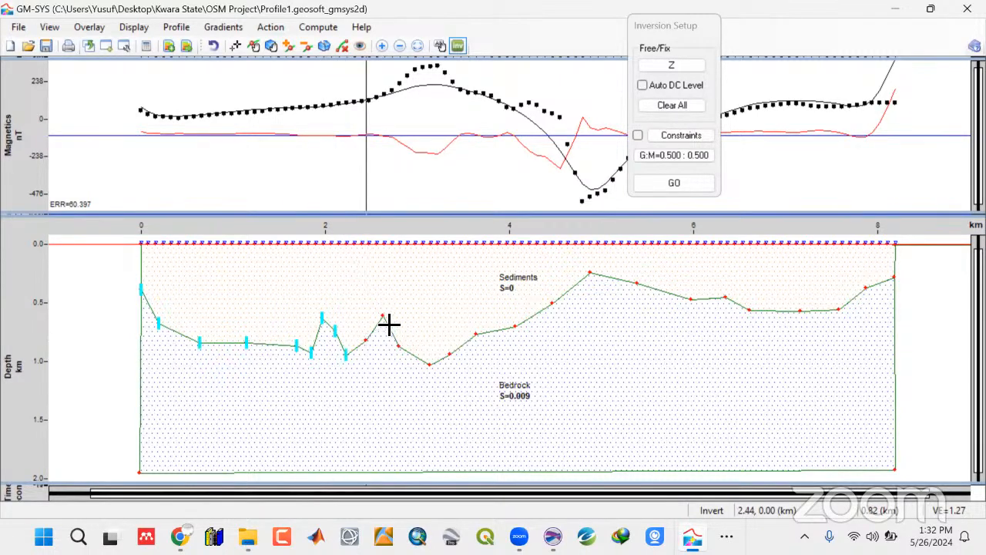
{"action": "left_click", "coordinate": [384, 318]}
{"action": "left_click", "coordinate": [399, 346]}
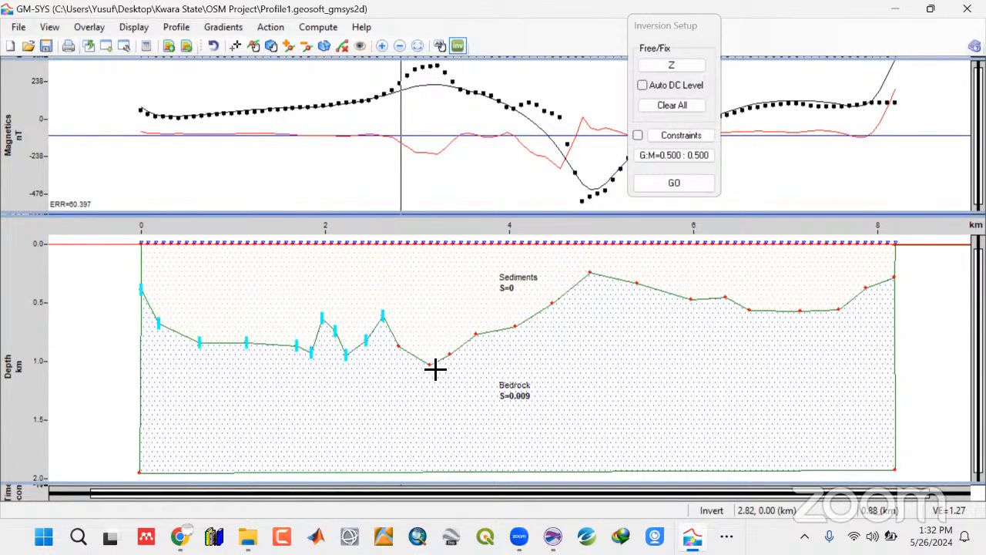
{"action": "left_click", "coordinate": [430, 366]}
{"action": "left_click", "coordinate": [450, 354]}
{"action": "left_click", "coordinate": [476, 335]}
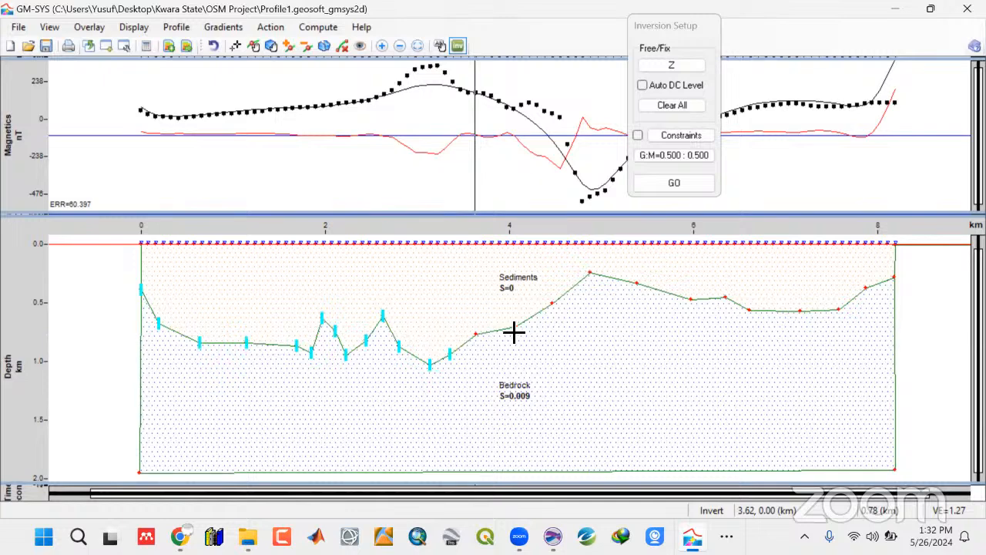
{"action": "left_click", "coordinate": [514, 331]}
{"action": "left_click", "coordinate": [556, 307]}
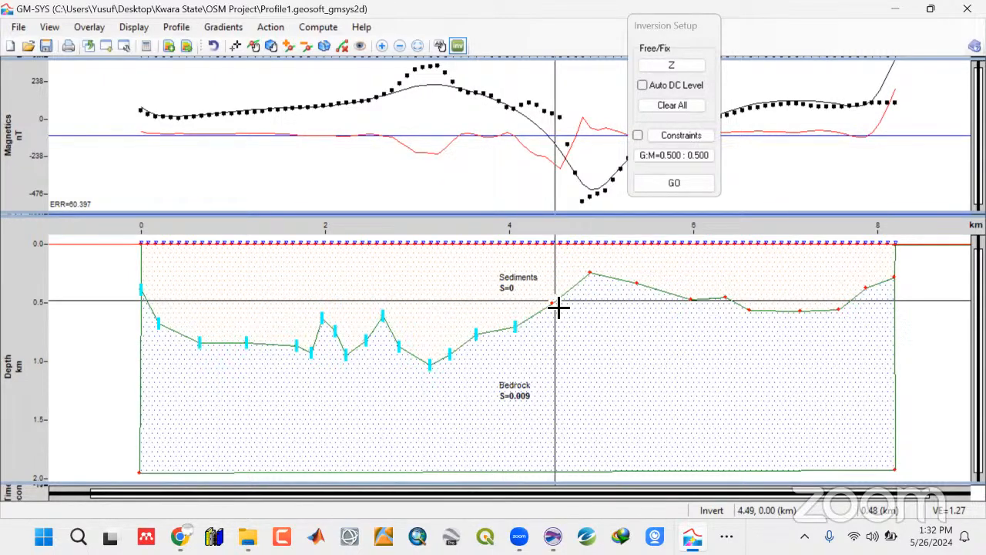
{"action": "left_click", "coordinate": [593, 275]}
{"action": "left_click", "coordinate": [640, 285]}
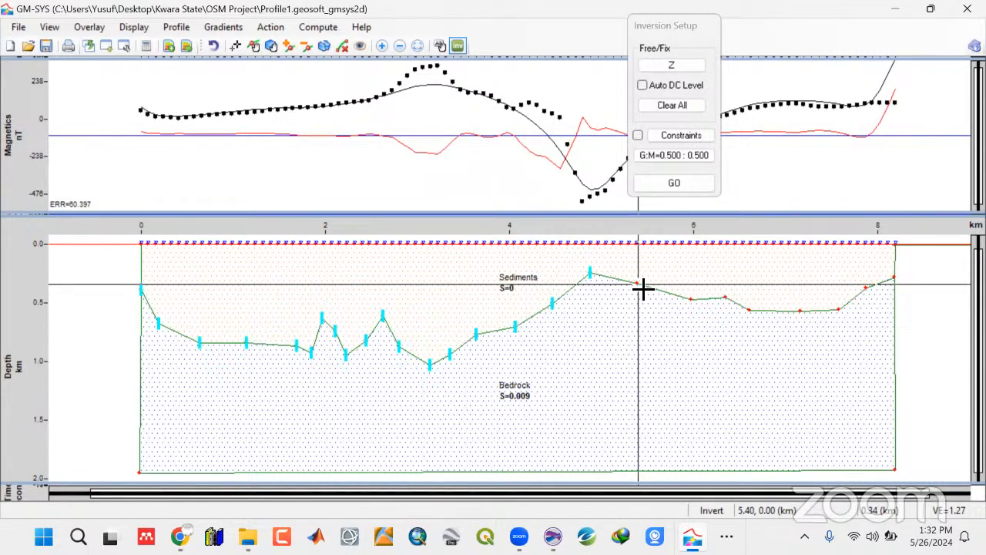
{"action": "left_click", "coordinate": [693, 302]}
{"action": "left_click", "coordinate": [729, 303]}
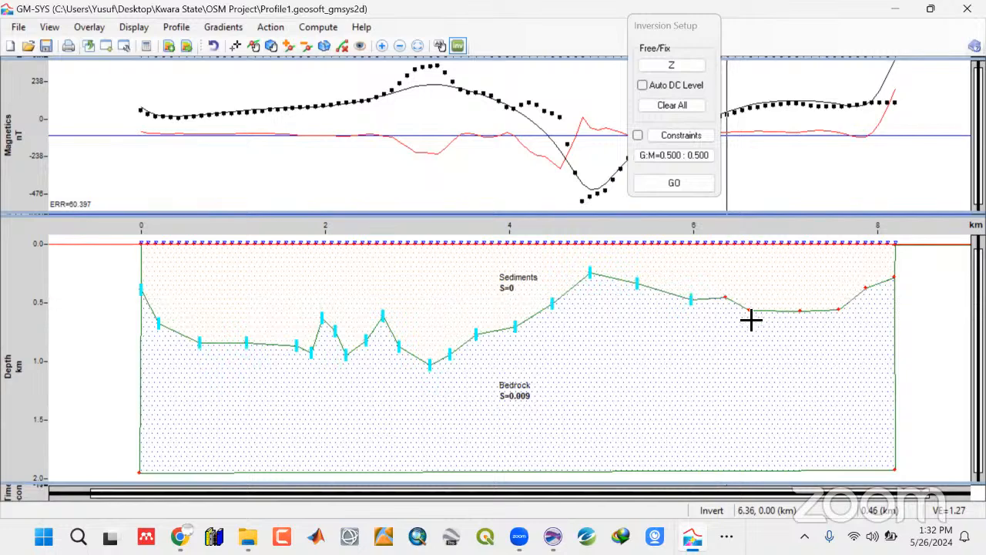
{"action": "left_click", "coordinate": [753, 315]}
{"action": "left_click", "coordinate": [802, 318]}
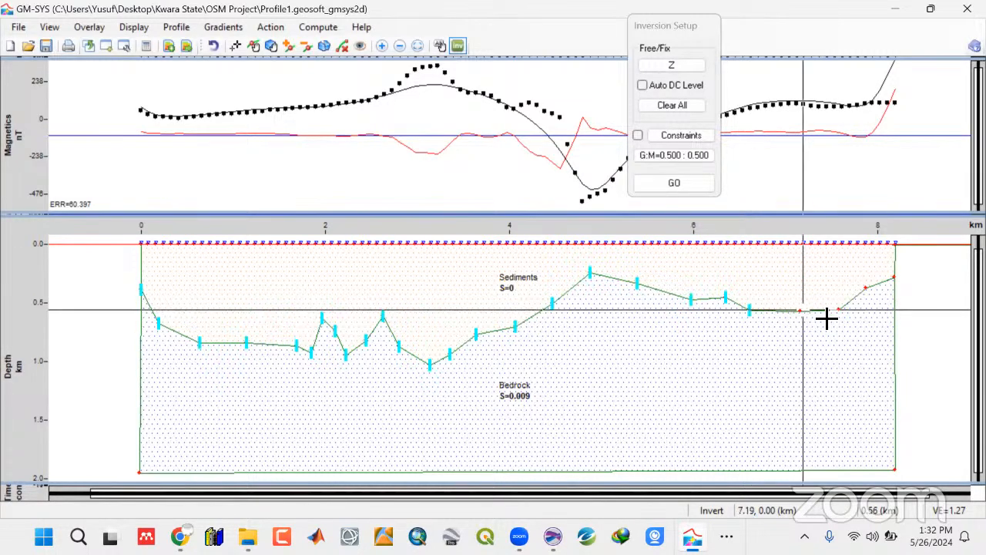
{"action": "left_click", "coordinate": [841, 313]}
{"action": "left_click", "coordinate": [867, 290]}
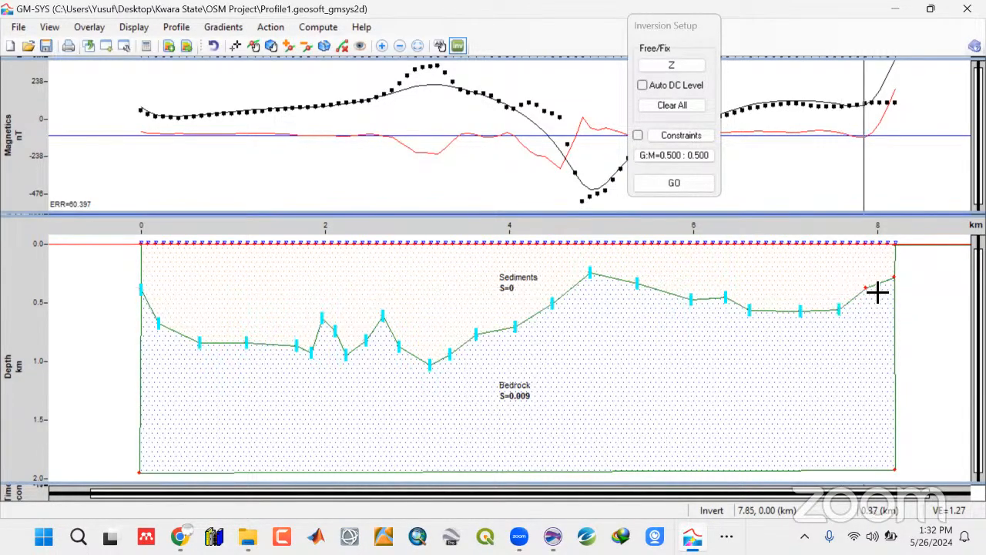
{"action": "left_click", "coordinate": [895, 284]}
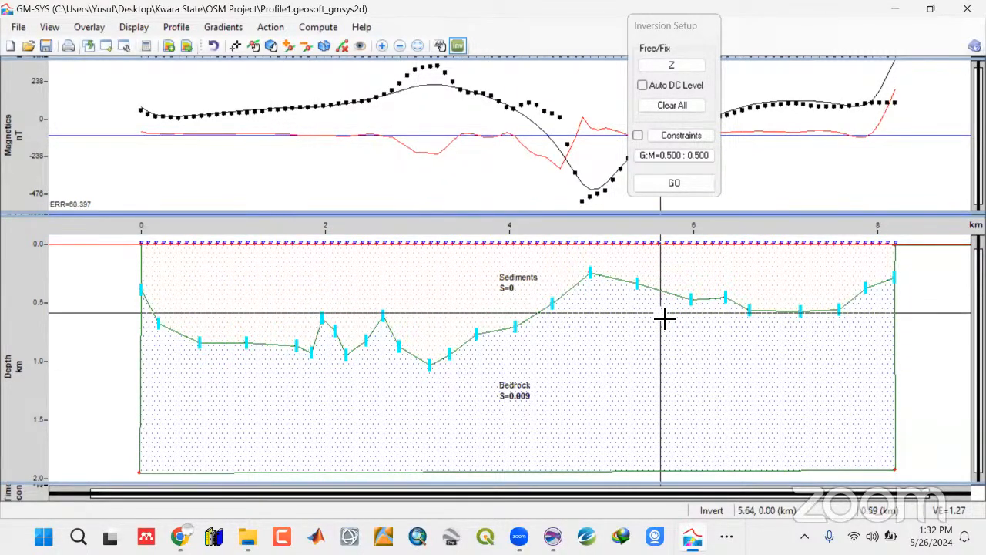
Try one iteration of the unconstrained depth inversion on the freed boundary points, and cancel its result
{"action": "left_click", "coordinate": [675, 185]}
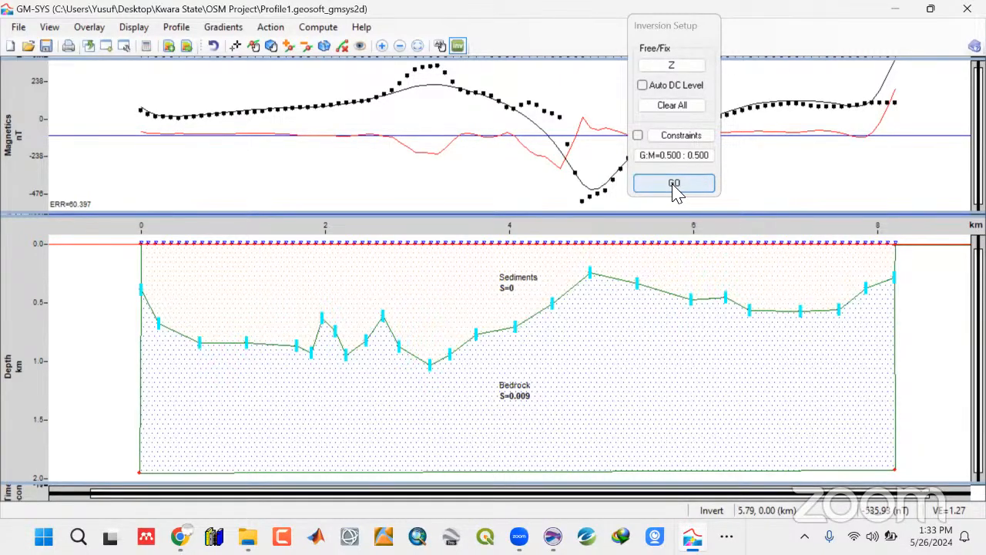
{"action": "left_click", "coordinate": [670, 137]}
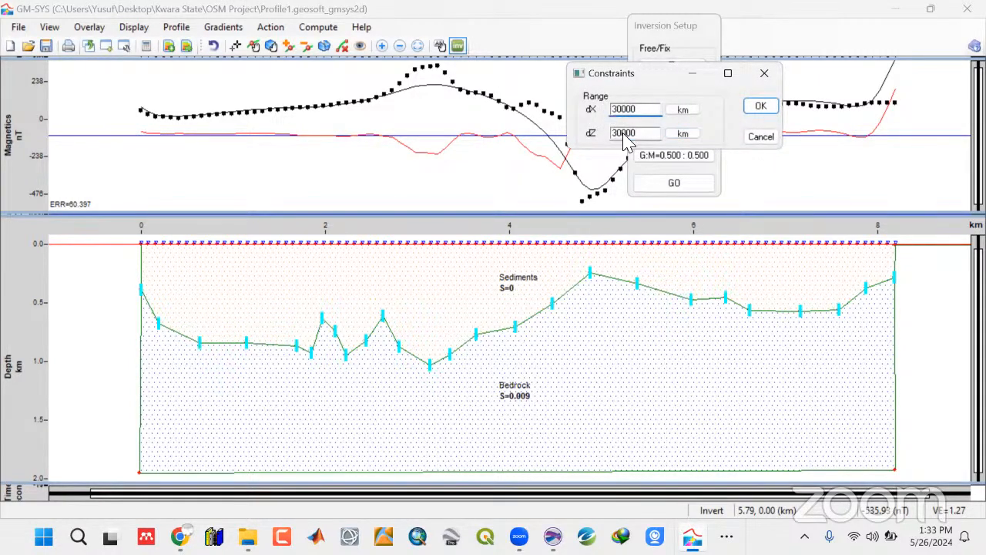
{"action": "left_click", "coordinate": [764, 73]}
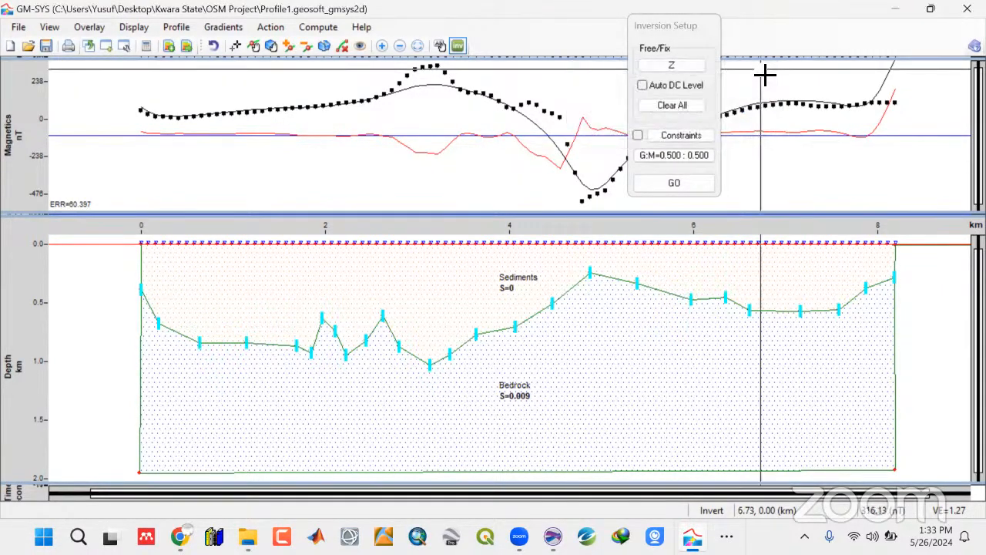
{"action": "left_click", "coordinate": [671, 184]}
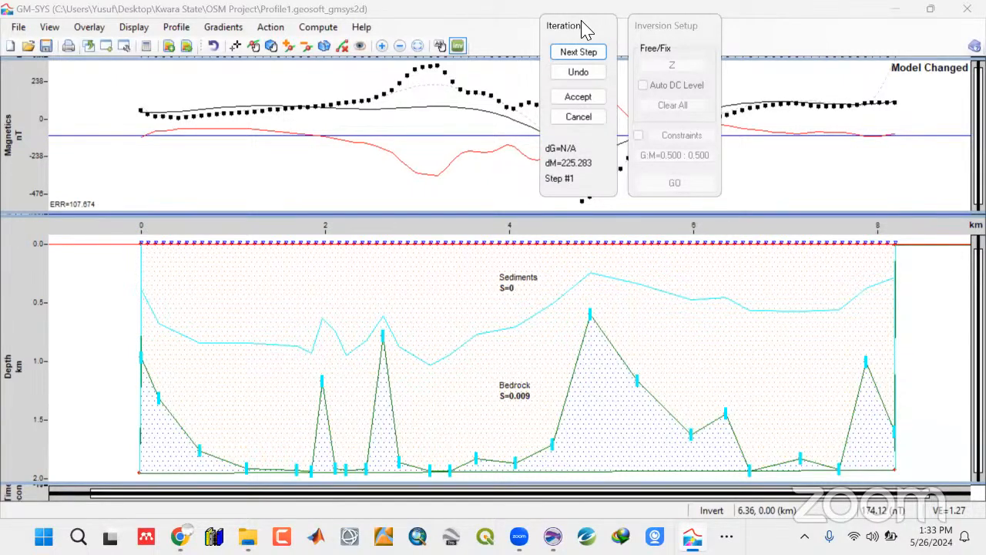
{"action": "left_click_drag", "start_coordinate": [585, 29], "coordinate": [801, 119]}
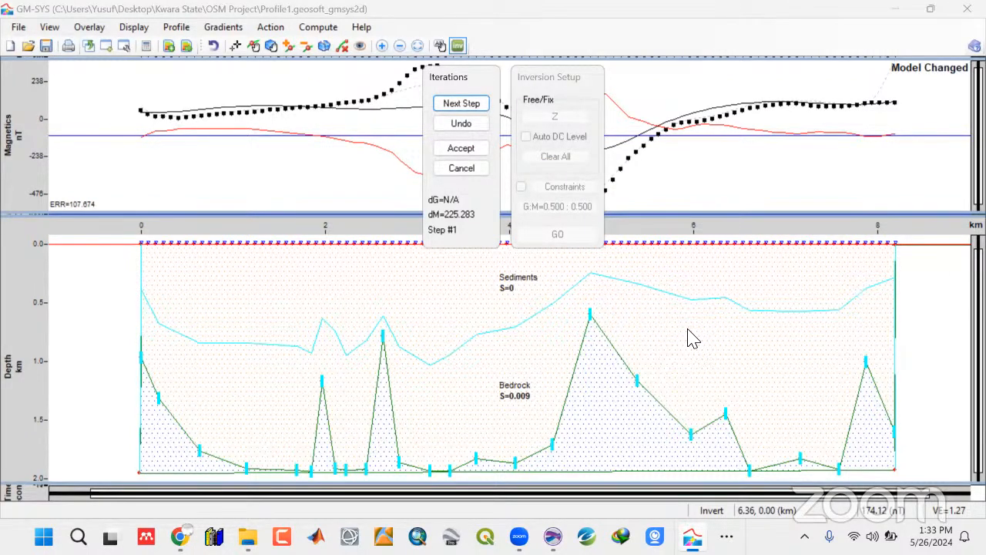
{"action": "left_click", "coordinate": [461, 170]}
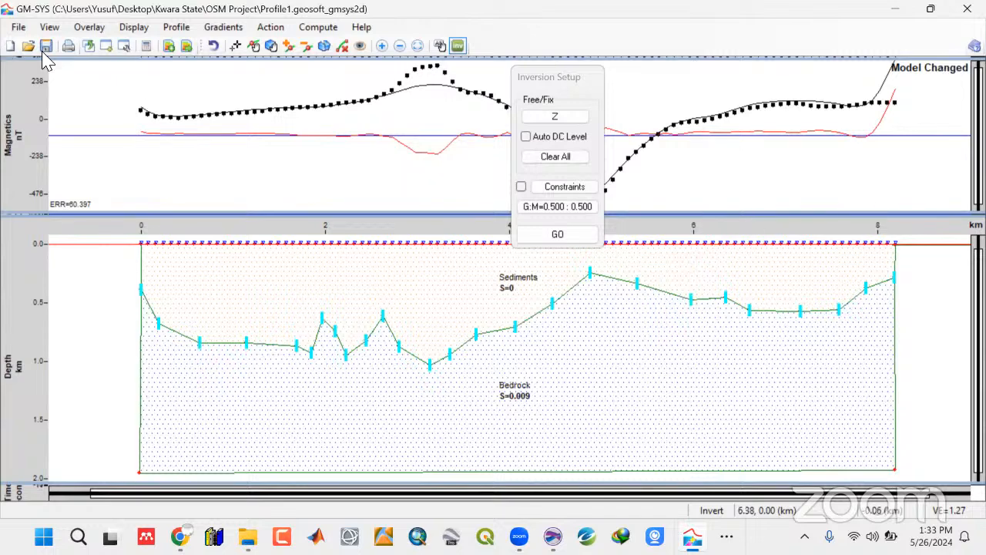
Add three points along the base of the Bedrock block, at about 2.4, 3.8 and 4.9 km
{"action": "left_click", "coordinate": [235, 46]}
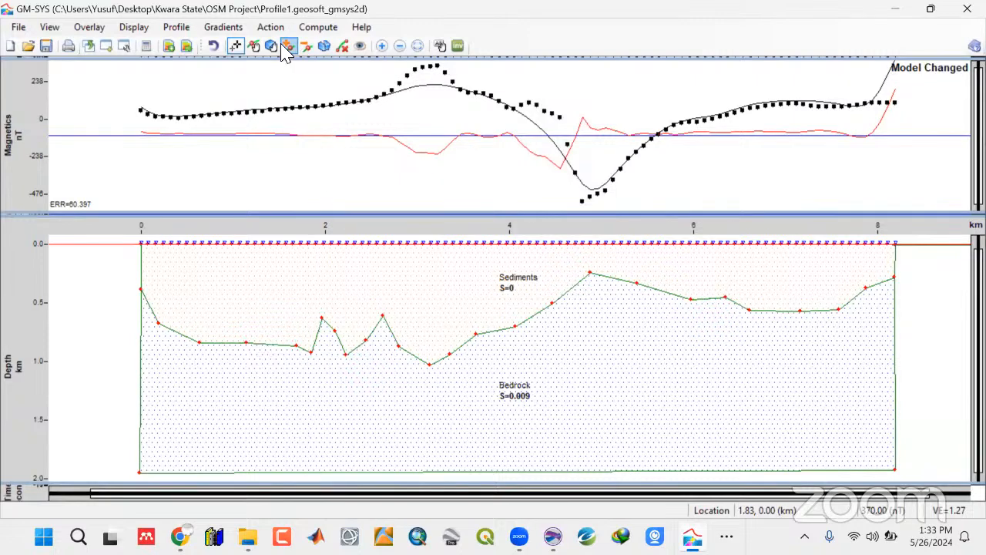
{"action": "left_click", "coordinate": [364, 470]}
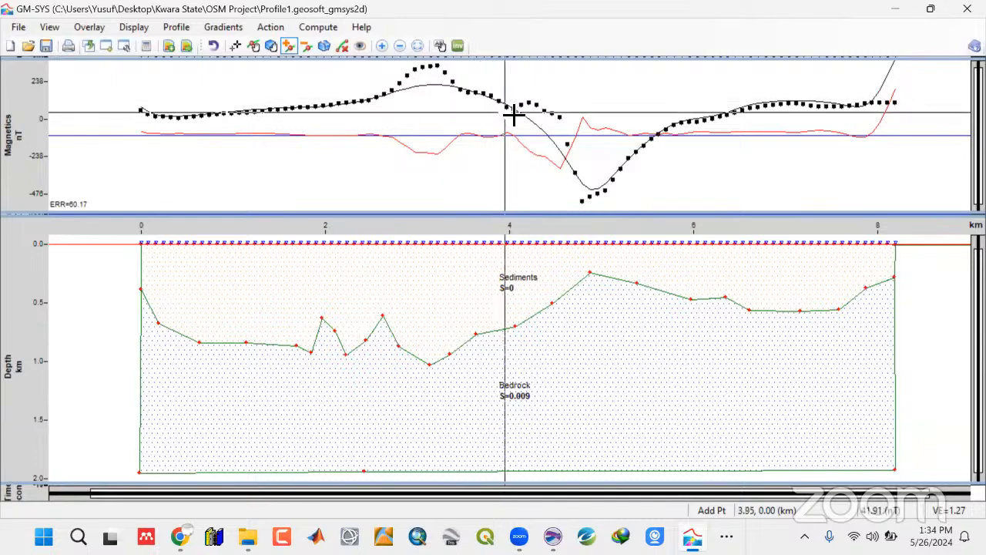
{"action": "left_click", "coordinate": [497, 473]}
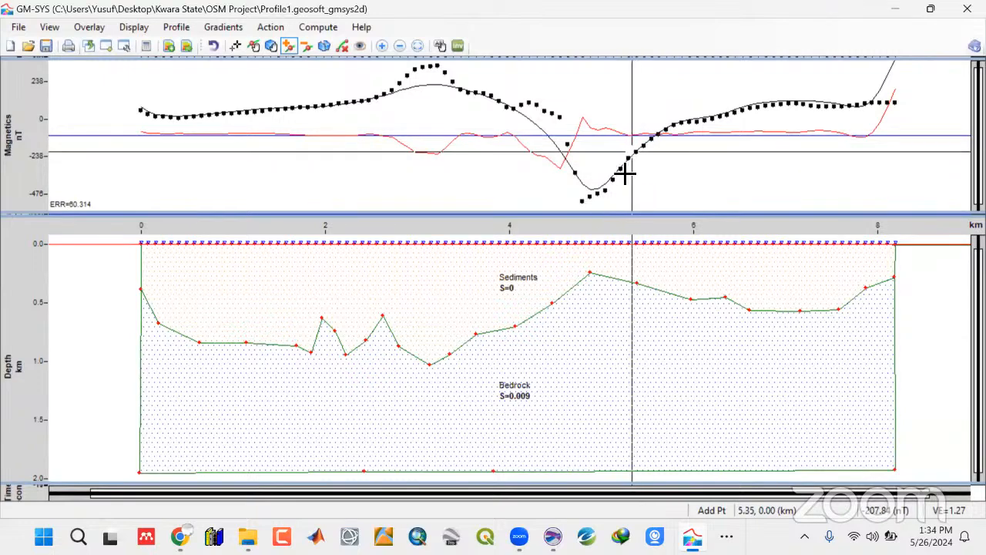
{"action": "left_click", "coordinate": [597, 475]}
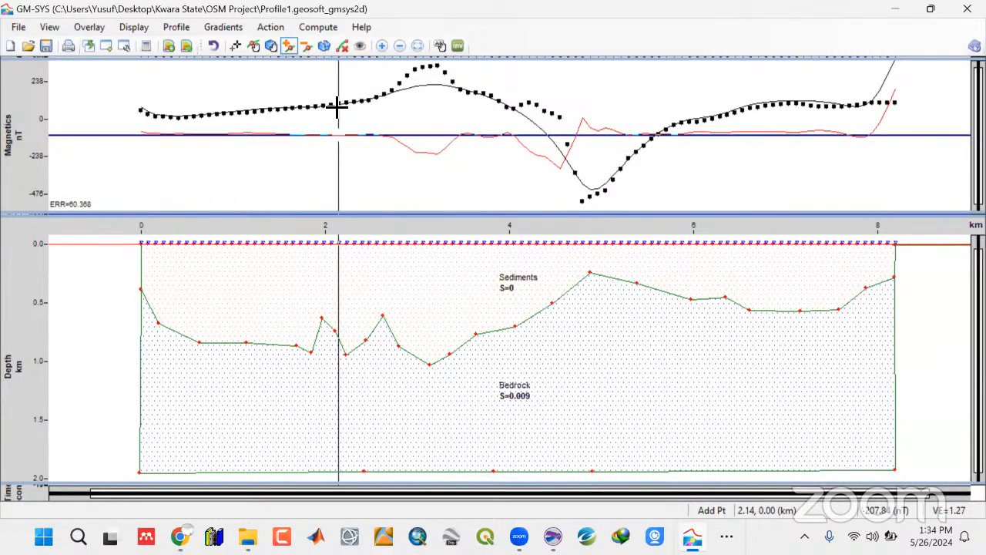
Split the Bedrock from the boundary point near 2.2 km to the base point near 2.4 km, accepting the new block
{"action": "left_click", "coordinate": [321, 47]}
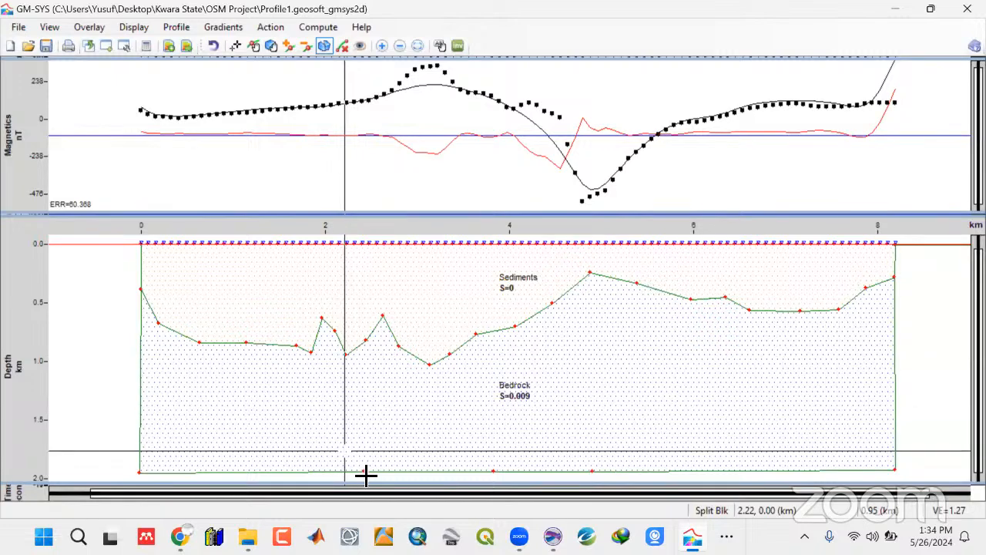
{"action": "left_click", "coordinate": [346, 354]}
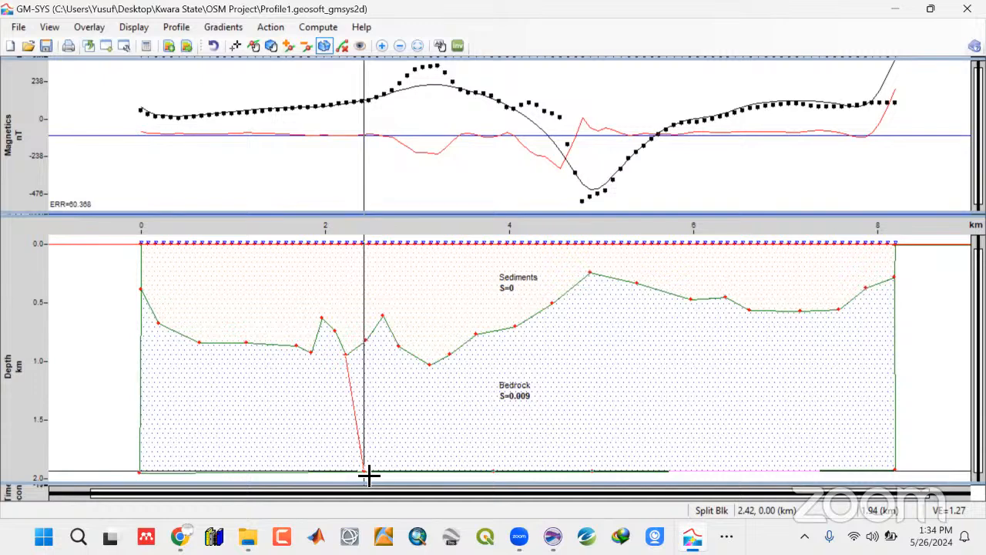
{"action": "left_click", "coordinate": [364, 471]}
{"action": "left_click", "coordinate": [392, 490]}
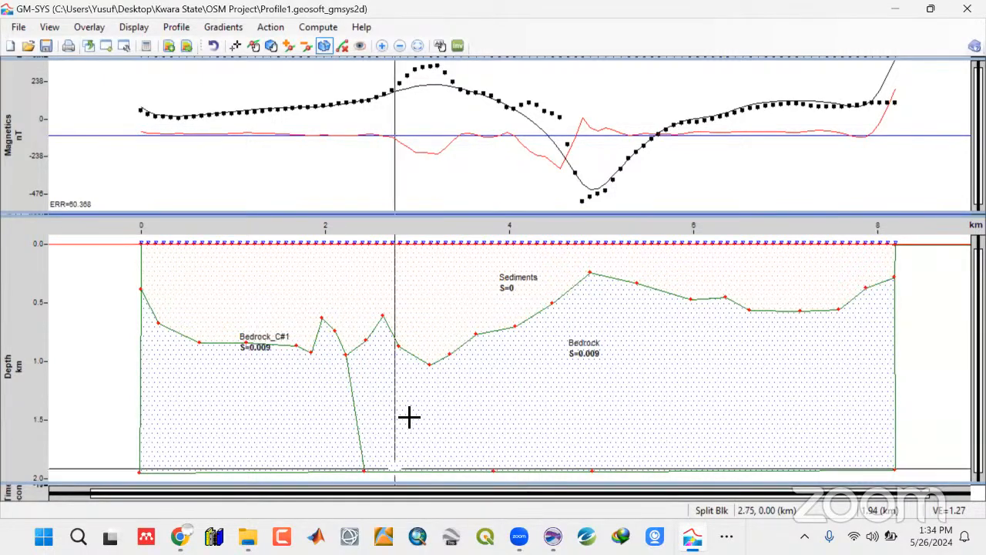
Split off two more bedrock blocks, joining boundary points near 3.1 and 4.1 km to base points near 3.8 and 4.9 km
{"action": "left_click", "coordinate": [432, 367]}
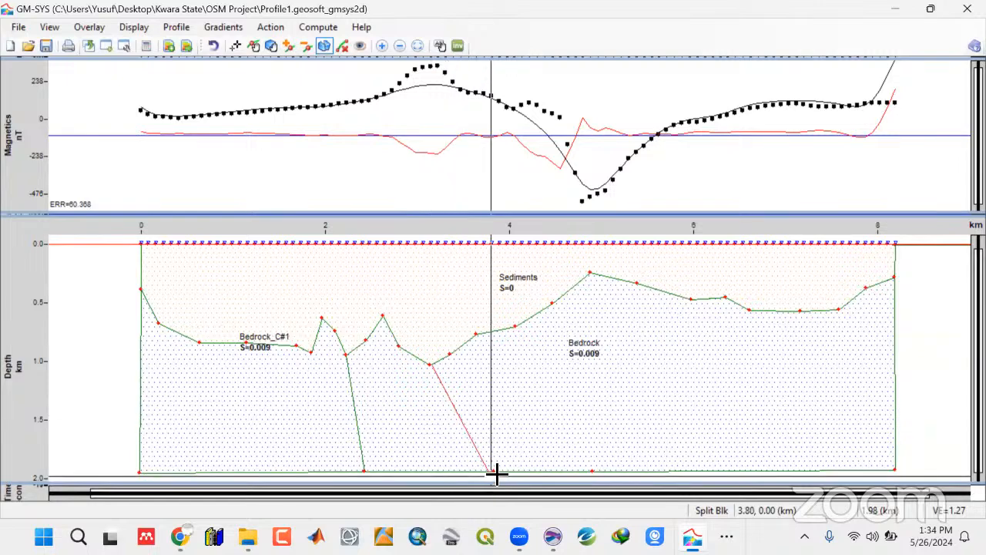
{"action": "left_click", "coordinate": [496, 476]}
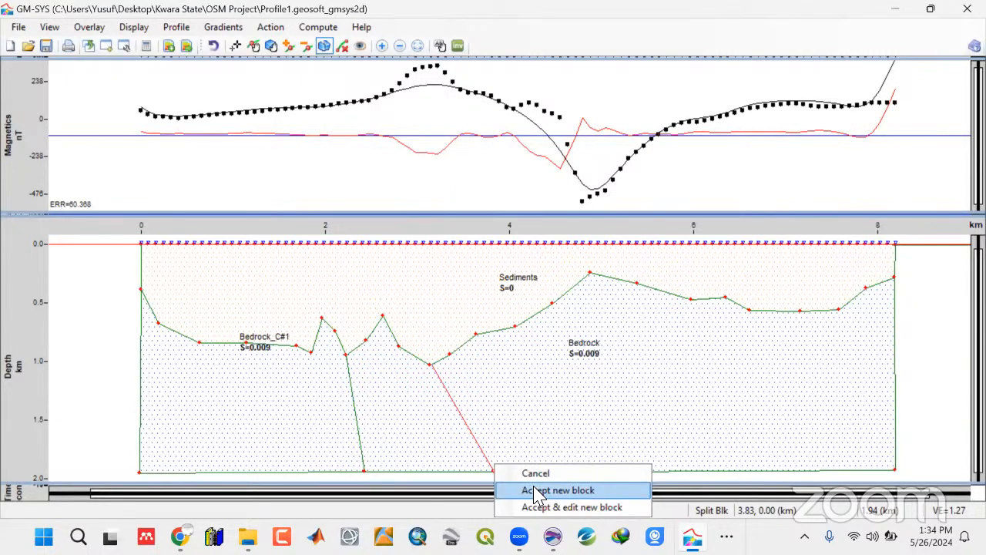
{"action": "left_click", "coordinate": [537, 491]}
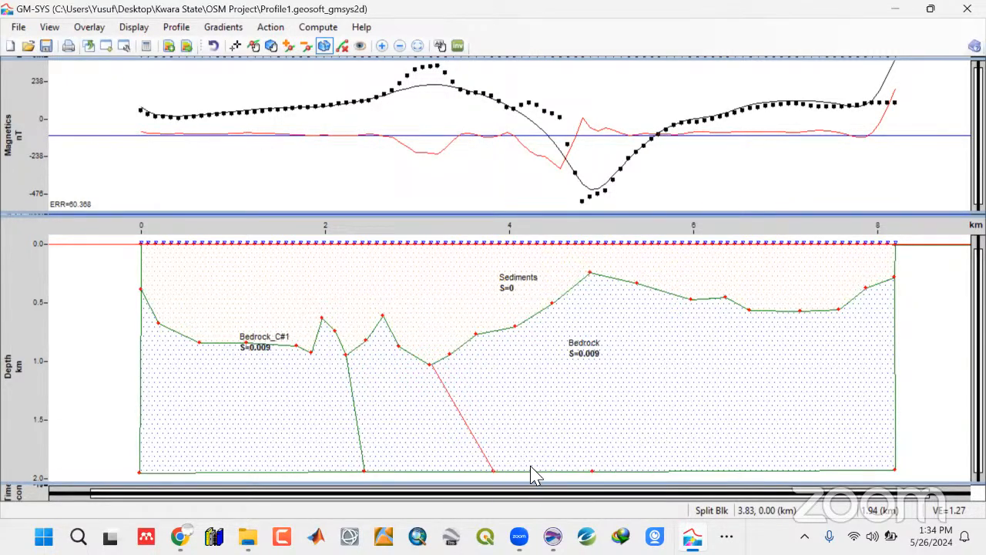
{"action": "left_click", "coordinate": [519, 330]}
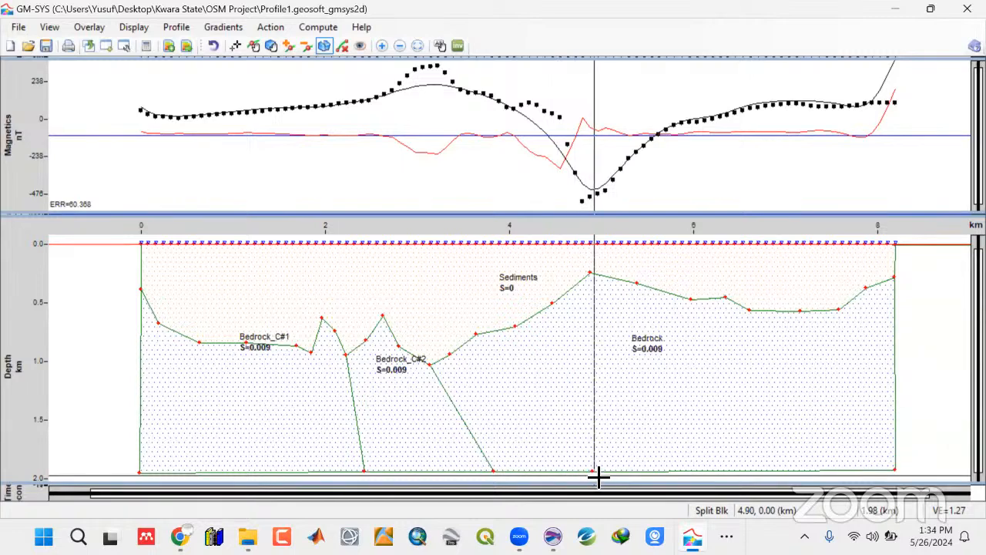
{"action": "left_click", "coordinate": [594, 472]}
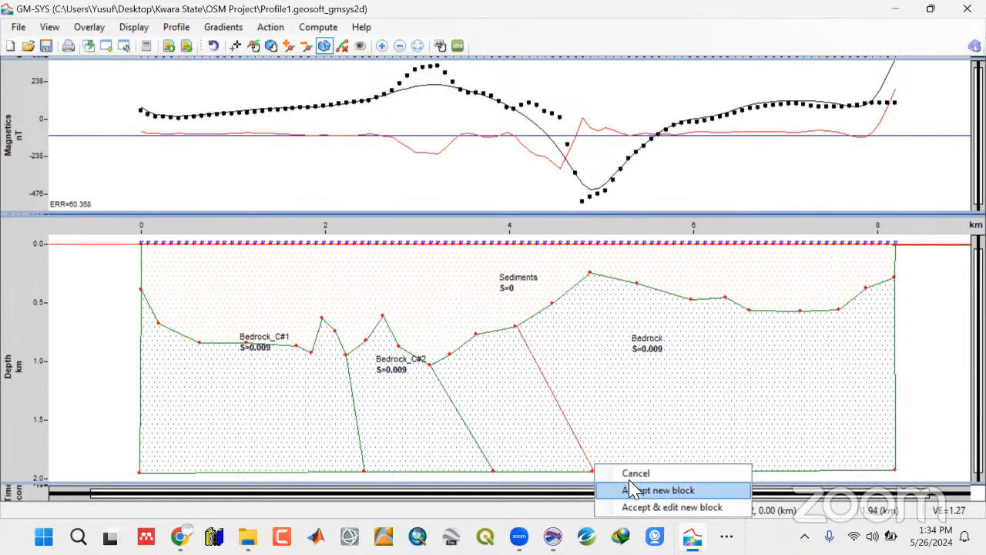
{"action": "left_click", "coordinate": [632, 489]}
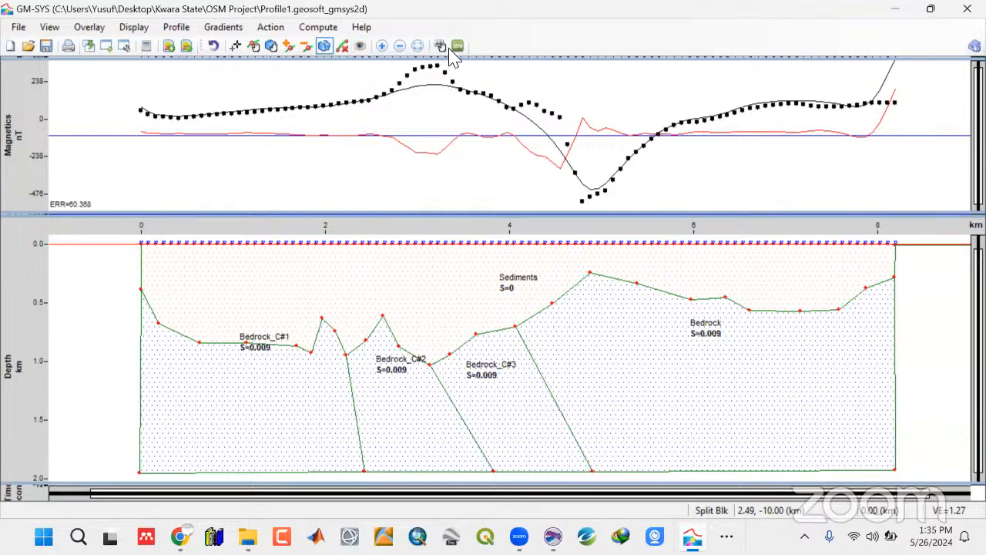
Snap the four bedrock block labels to clear spots mid-block and the Sediments label to about 3.1 km along the profile
{"action": "left_click", "coordinate": [209, 403]}
{"action": "left_click", "coordinate": [189, 417]}
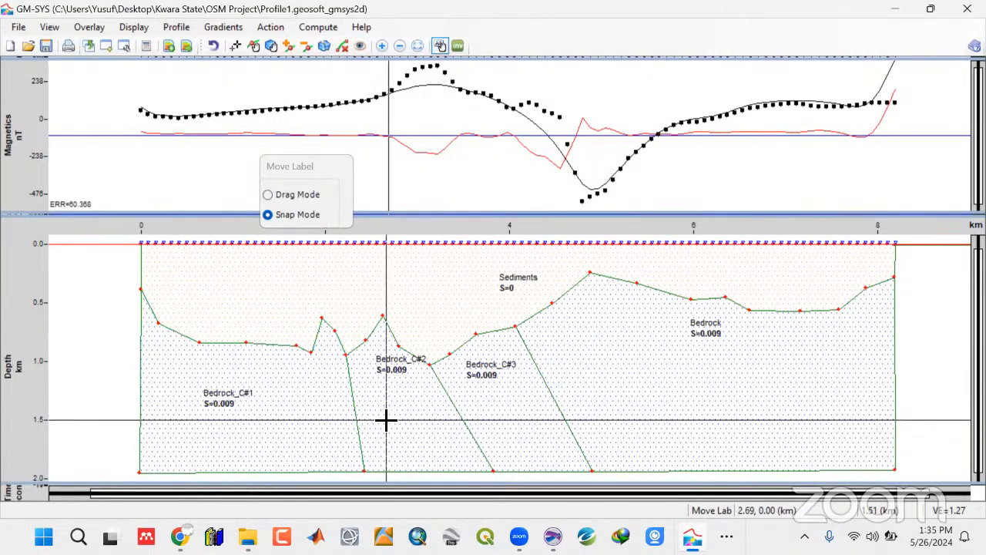
{"action": "left_click", "coordinate": [384, 418]}
{"action": "left_click", "coordinate": [383, 418]}
{"action": "left_click", "coordinate": [493, 418]}
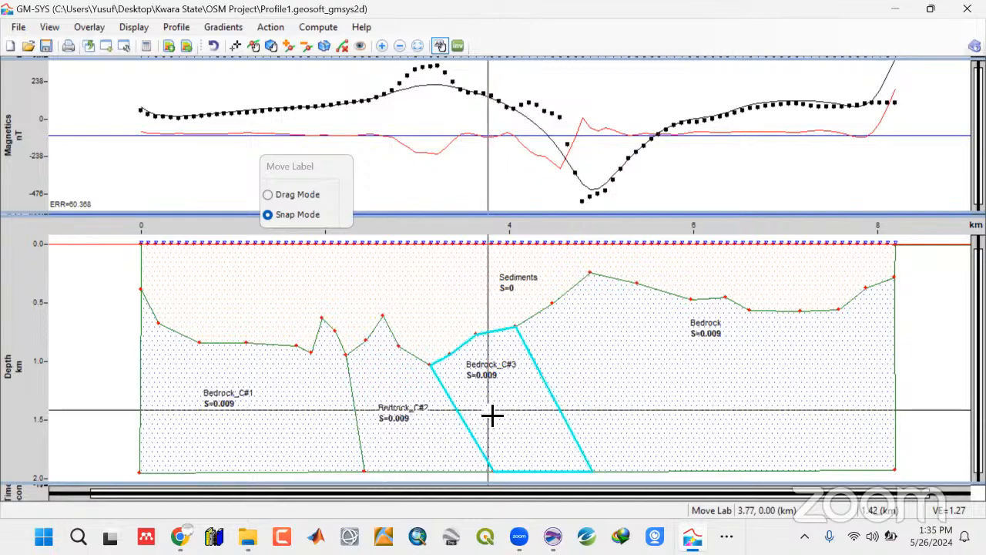
{"action": "left_click", "coordinate": [668, 404]}
{"action": "left_click", "coordinate": [672, 404]}
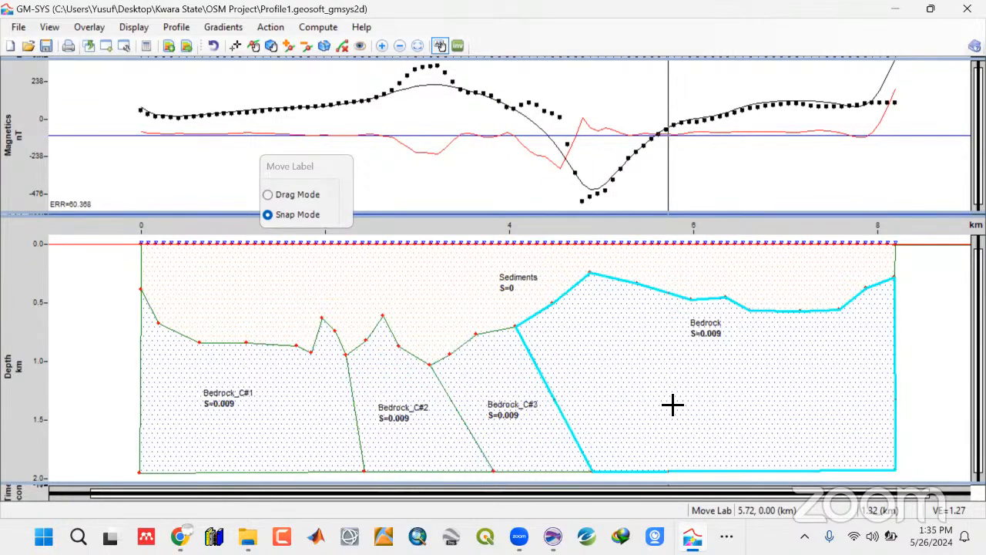
{"action": "left_click", "coordinate": [671, 404]}
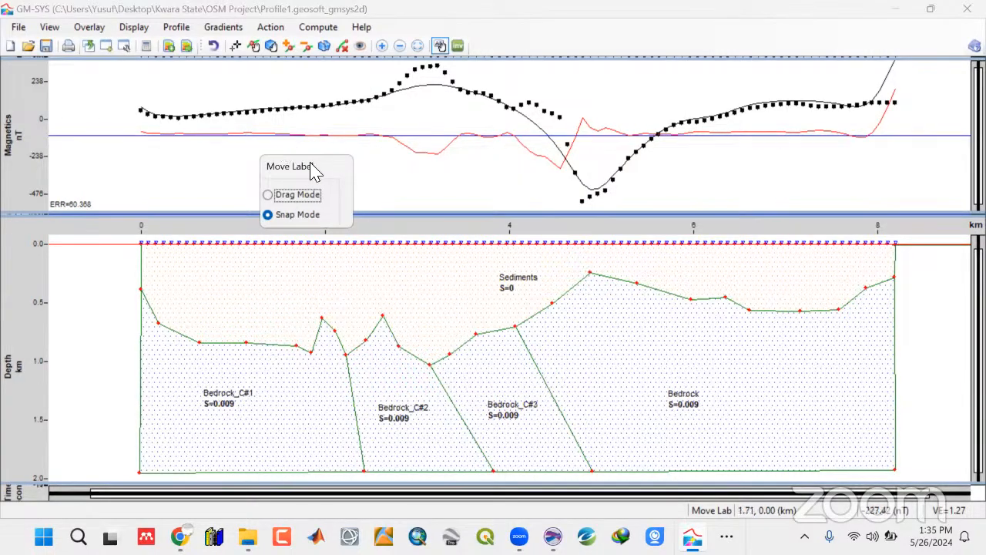
{"action": "left_click_drag", "start_coordinate": [300, 169], "coordinate": [254, 158]}
{"action": "left_click", "coordinate": [431, 282]}
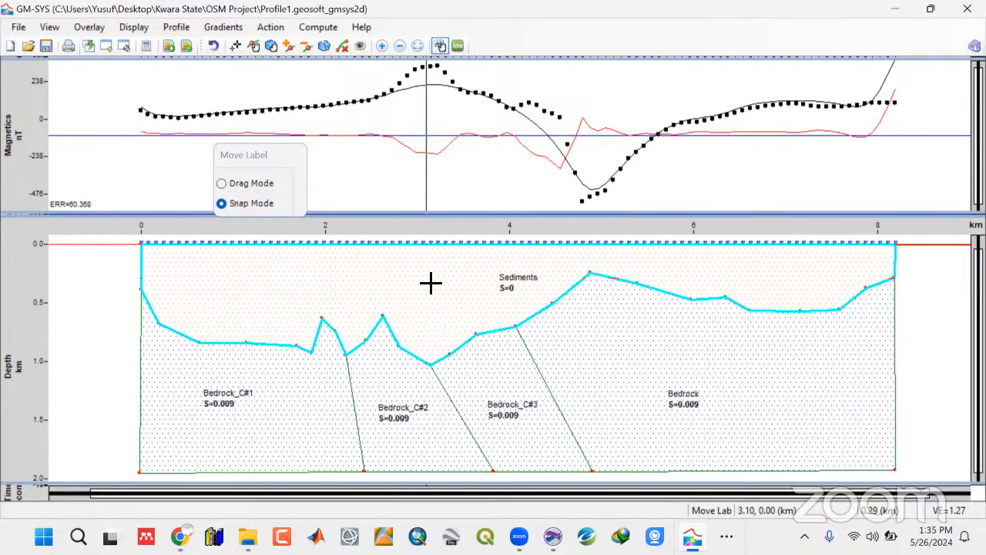
Move both ends of the Bedrock_C#2–Bedrock_C#3 contact to about 3.5 km, deleting the boundary points near 3.3 and 3.6 km
{"action": "left_click", "coordinate": [238, 47]}
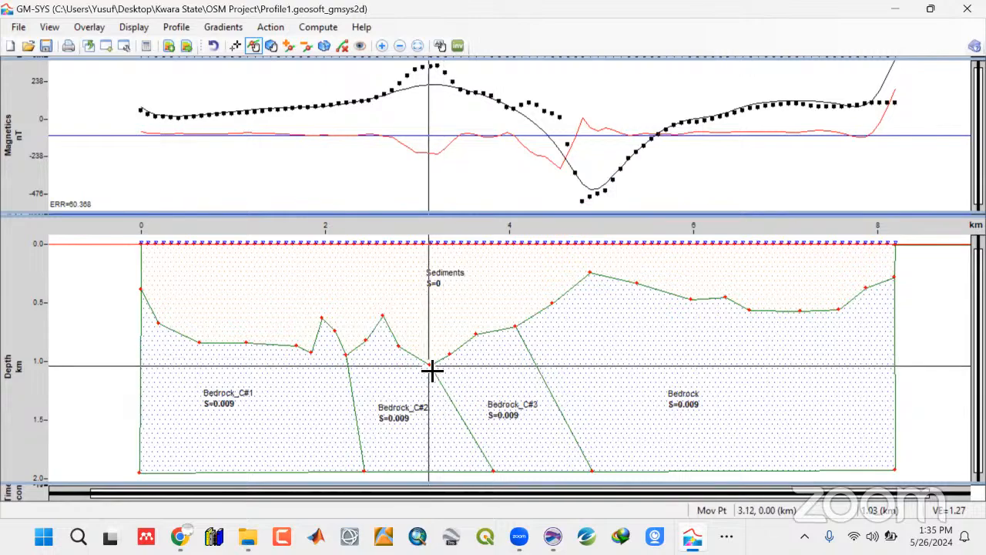
{"action": "left_click_drag", "start_coordinate": [432, 369], "coordinate": [444, 369]}
{"action": "left_click_drag", "start_coordinate": [502, 466], "coordinate": [467, 469]}
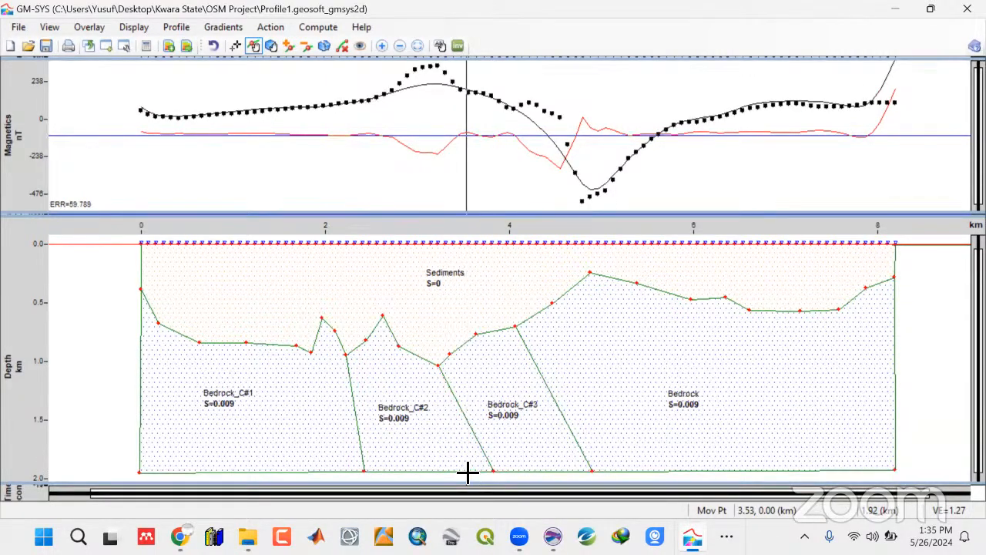
{"action": "left_click", "coordinate": [305, 45]}
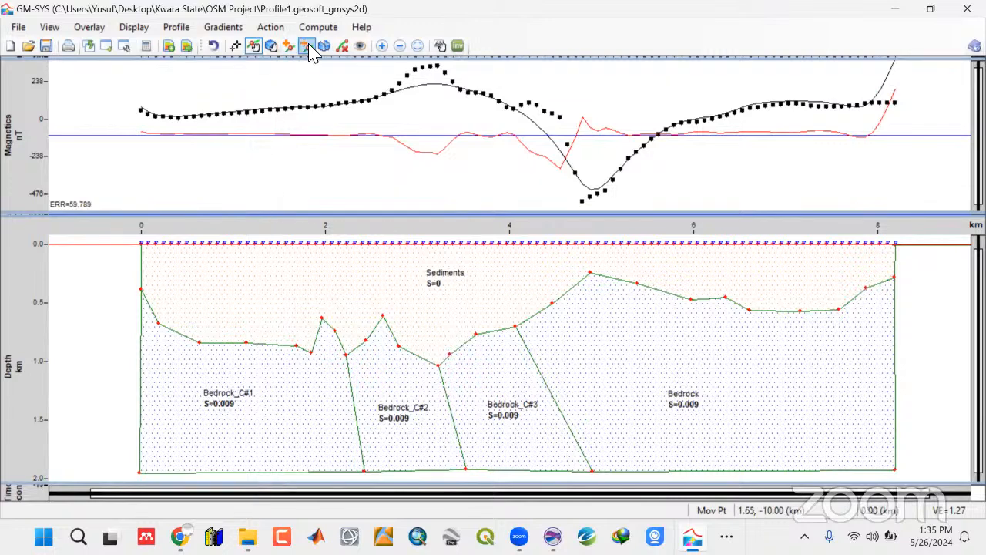
{"action": "left_click", "coordinate": [453, 355]}
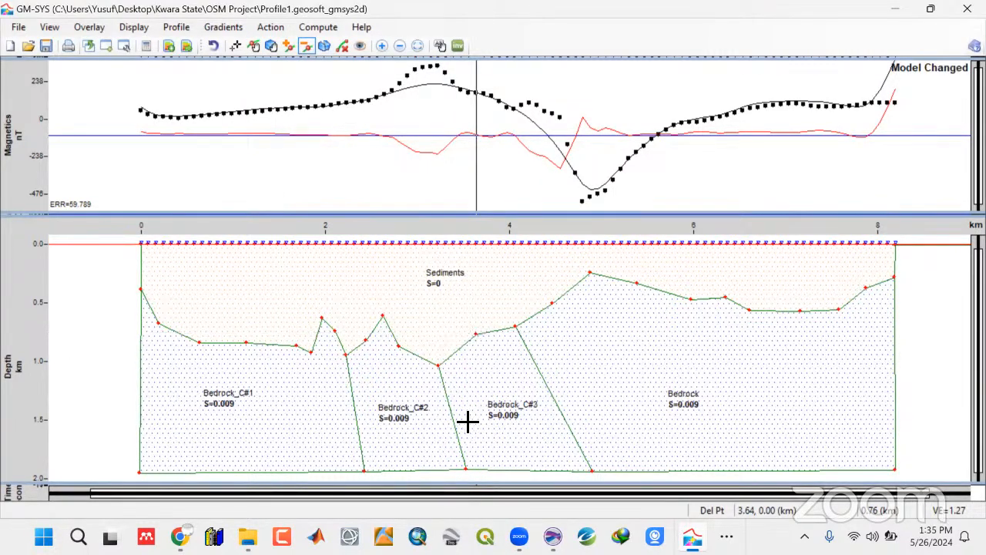
{"action": "left_click", "coordinate": [476, 333]}
{"action": "left_click", "coordinate": [255, 47]}
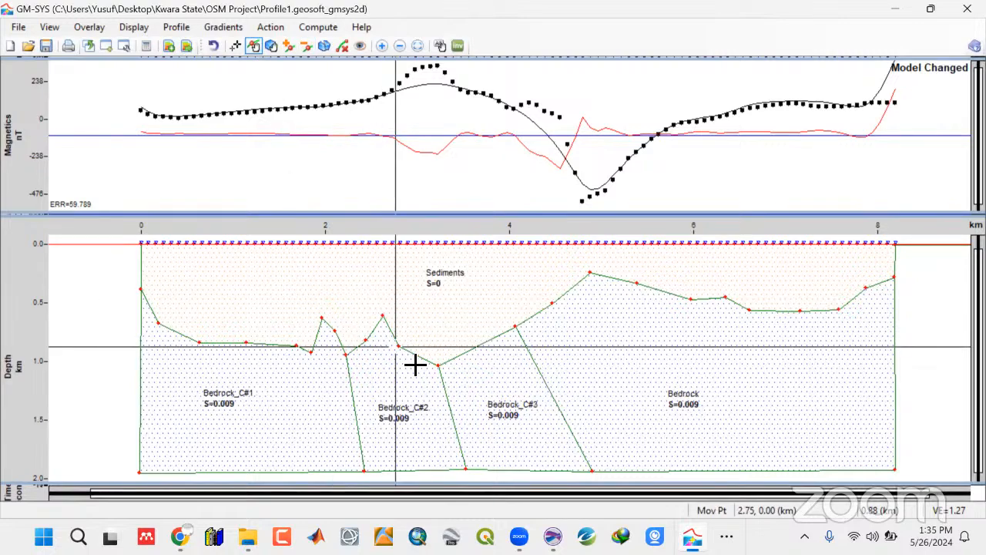
{"action": "left_click_drag", "start_coordinate": [456, 367], "coordinate": [463, 352]}
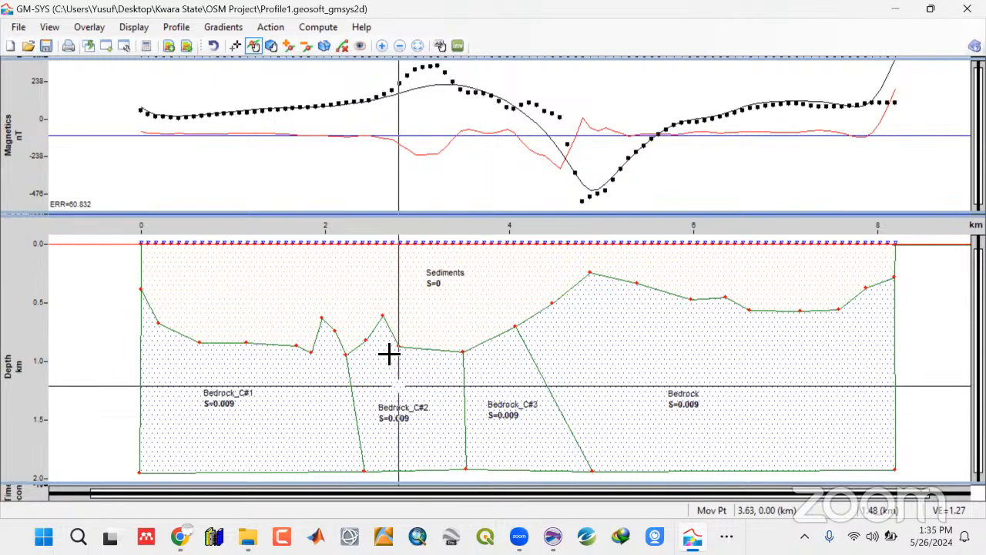
Delete the Sediments boundary points near 2.4, 2.6, 2.8 and 4.5 km
{"action": "left_click", "coordinate": [383, 315]}
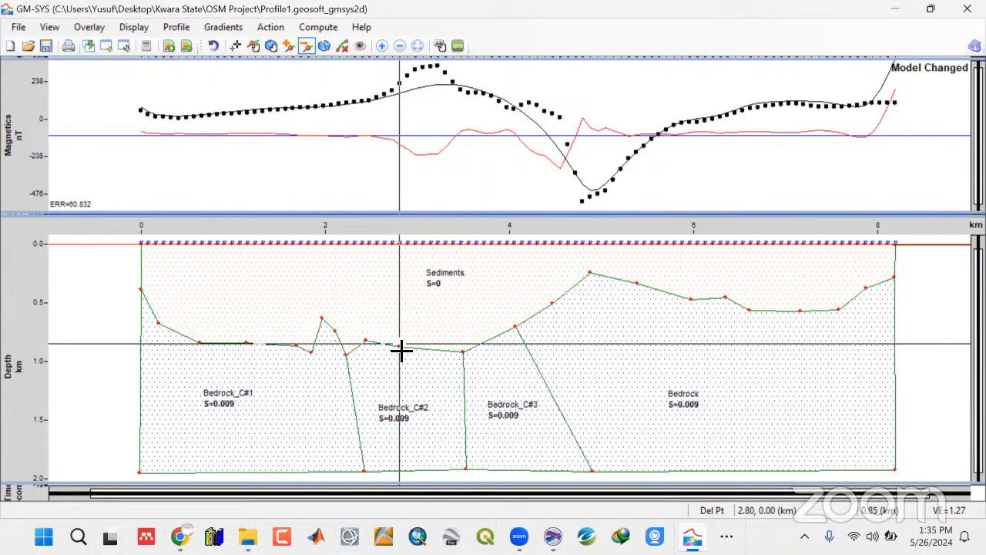
{"action": "left_click", "coordinate": [399, 348]}
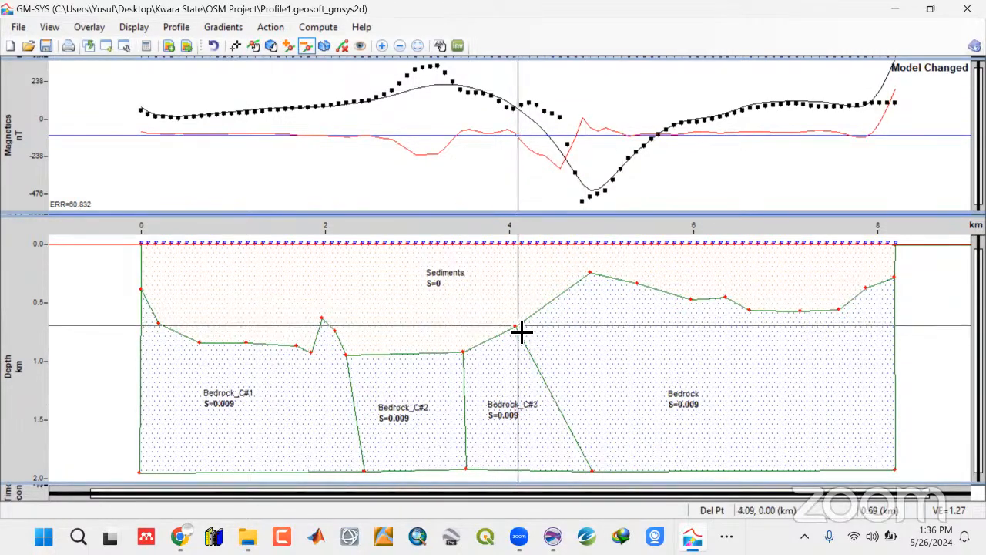
{"action": "left_click", "coordinate": [561, 301]}
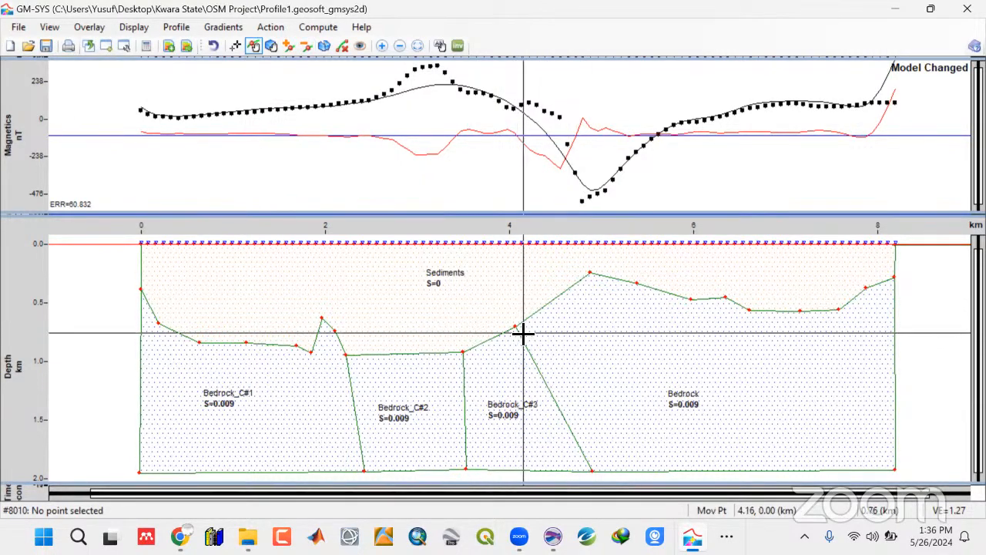
Delete the boundary peak near 4.9 km and move the top of the Bedrock_C#3–Bedrock contact to about 5.0 km, 0.3 km deep
{"action": "left_click_drag", "start_coordinate": [516, 328], "coordinate": [572, 485]}
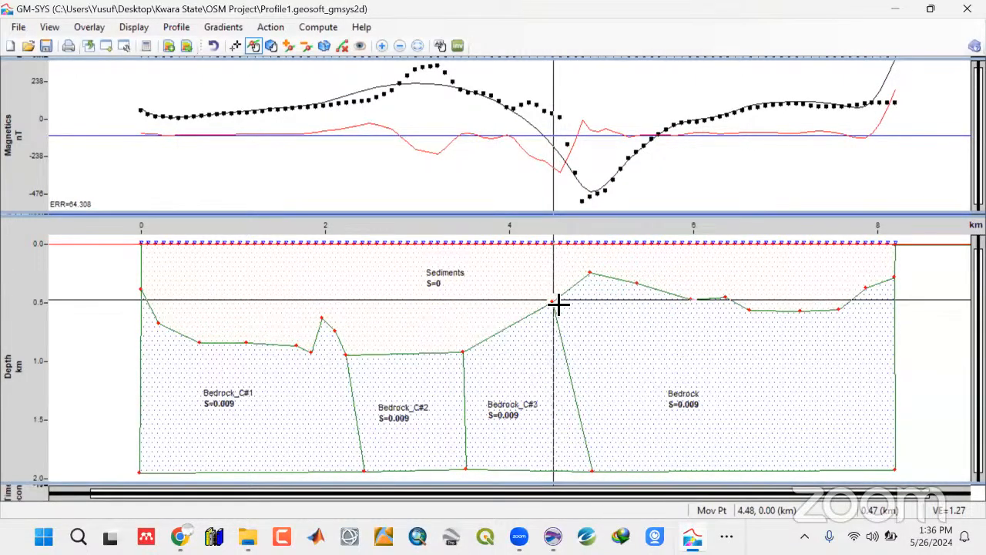
{"action": "left_click_drag", "start_coordinate": [557, 307], "coordinate": [582, 290]}
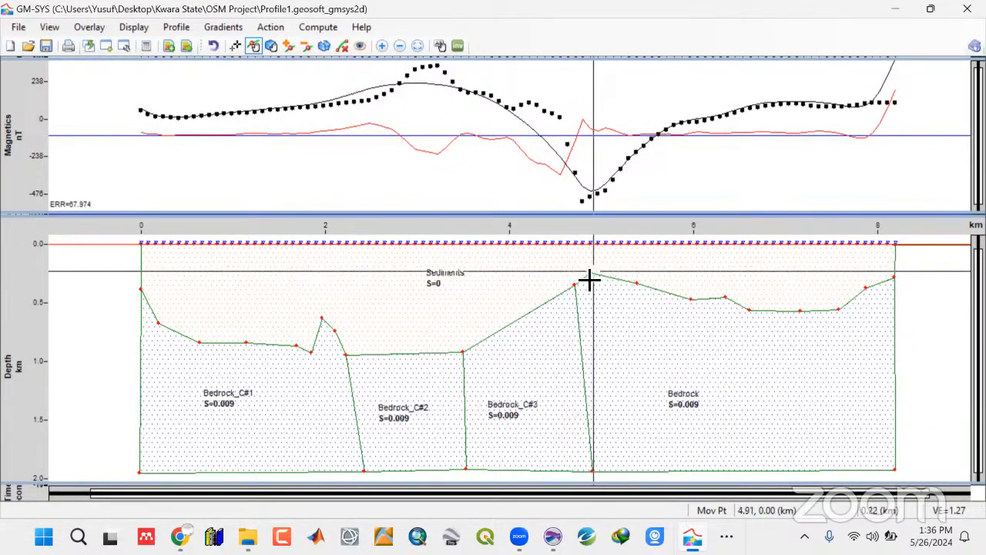
{"action": "left_click_drag", "start_coordinate": [589, 272], "coordinate": [580, 301]}
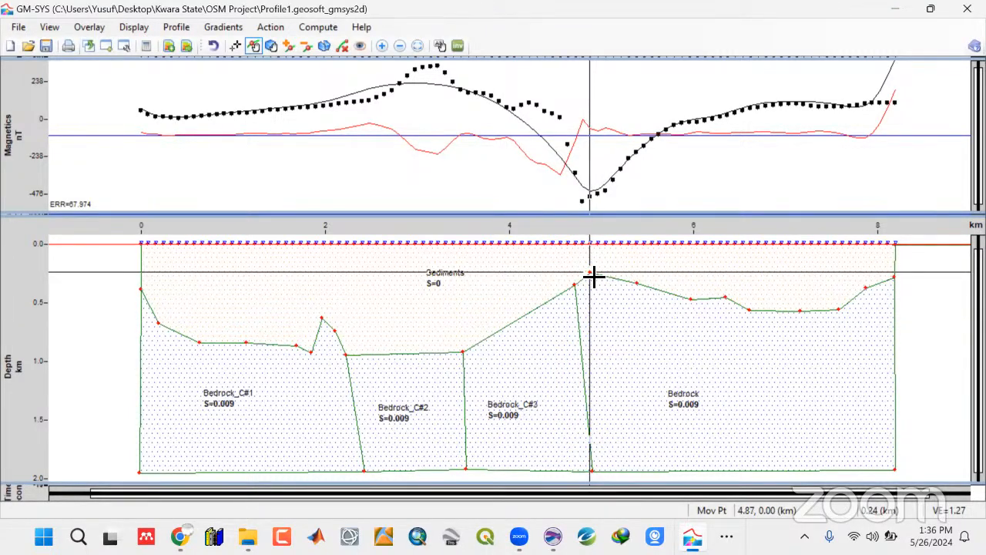
{"action": "left_click", "coordinate": [306, 45]}
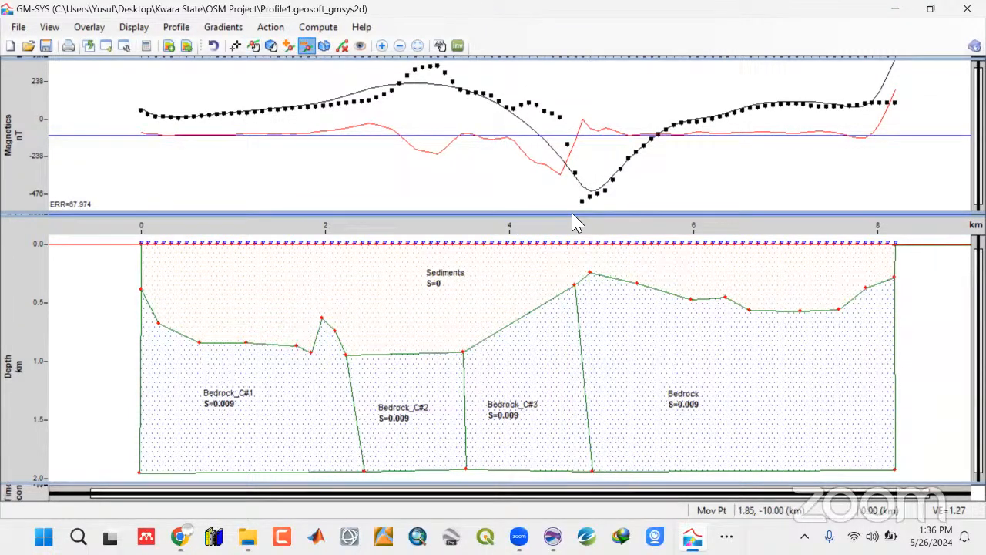
{"action": "left_click", "coordinate": [593, 273]}
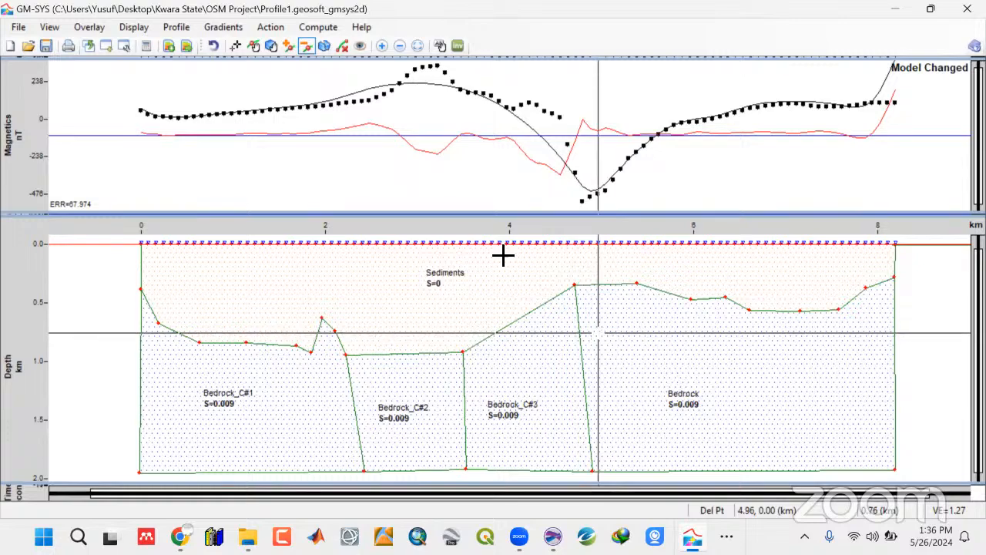
{"action": "left_click", "coordinate": [253, 45]}
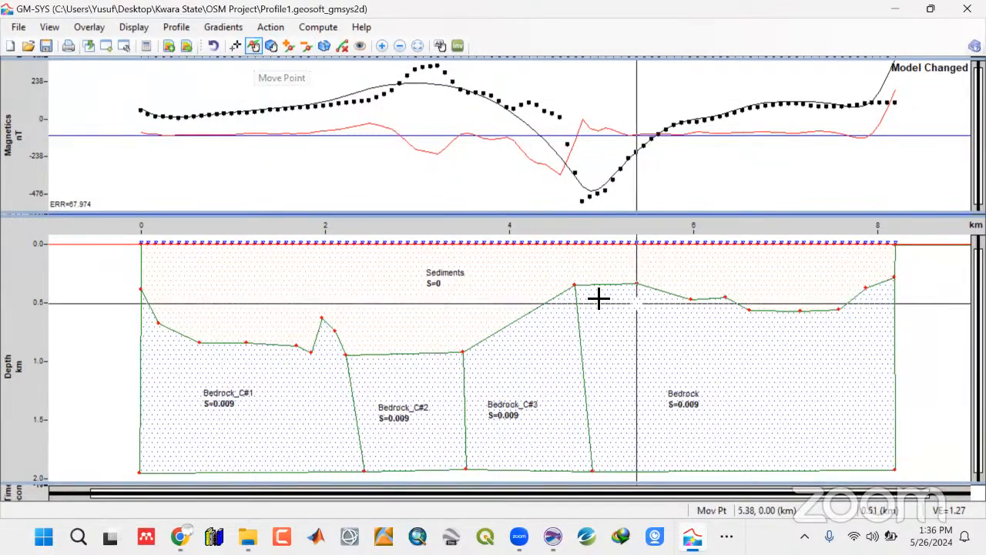
{"action": "left_click_drag", "start_coordinate": [579, 290], "coordinate": [600, 280]}
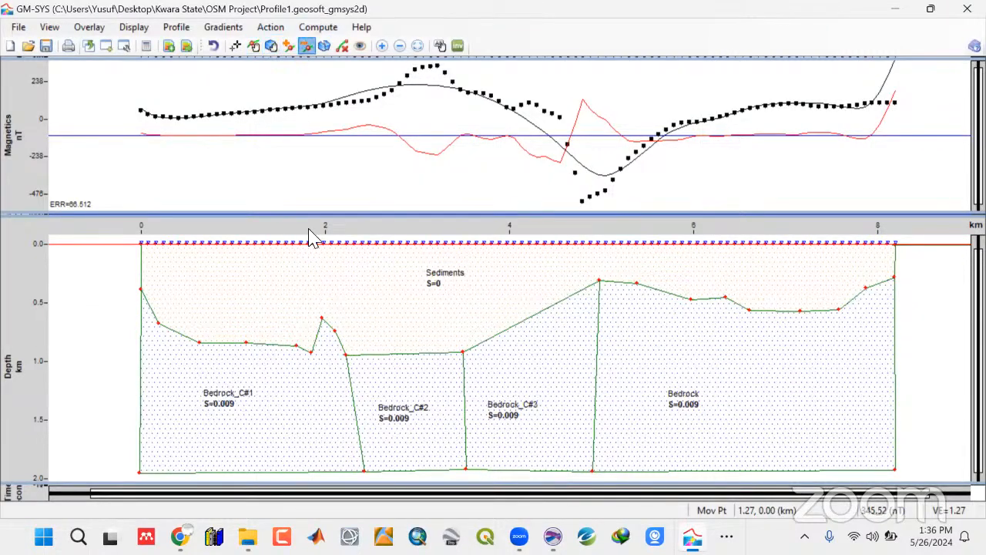
Delete the two boundary points forming the peak above Bedrock_C#1, near 2.0 and 2.1 km
{"action": "left_click", "coordinate": [332, 339]}
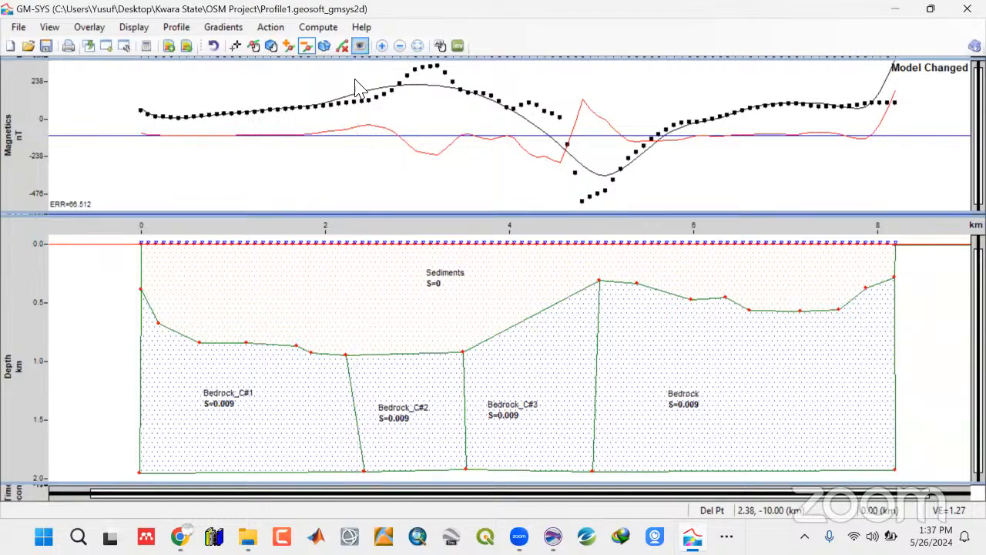
Set the susceptibility of Bedrock_C#1 to about 0.0084 cgs and apply it
{"action": "left_click", "coordinate": [360, 46]}
{"action": "left_click", "coordinate": [270, 424]}
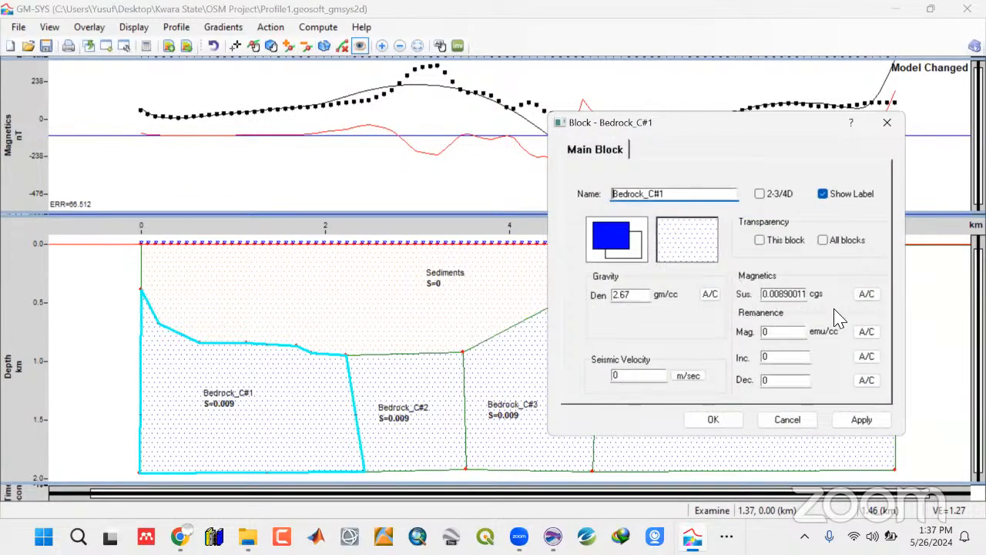
{"action": "left_click", "coordinate": [865, 297]}
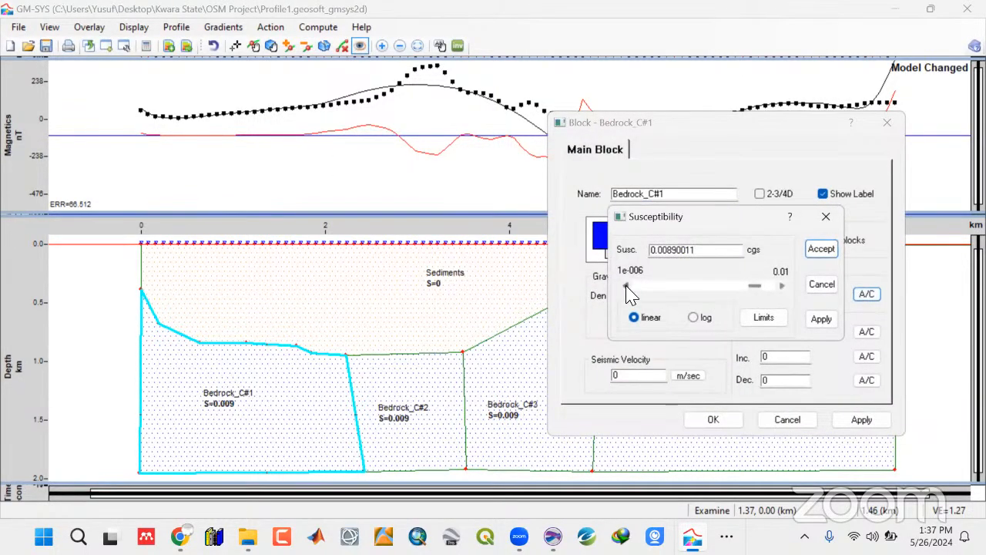
{"action": "left_click", "coordinate": [627, 286]}
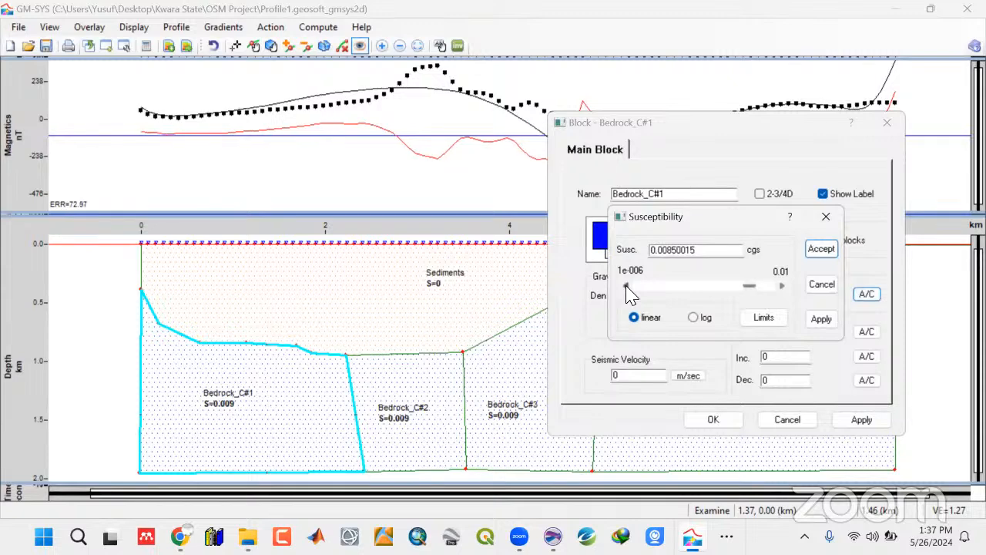
{"action": "left_click", "coordinate": [821, 249]}
{"action": "left_click", "coordinate": [862, 420]}
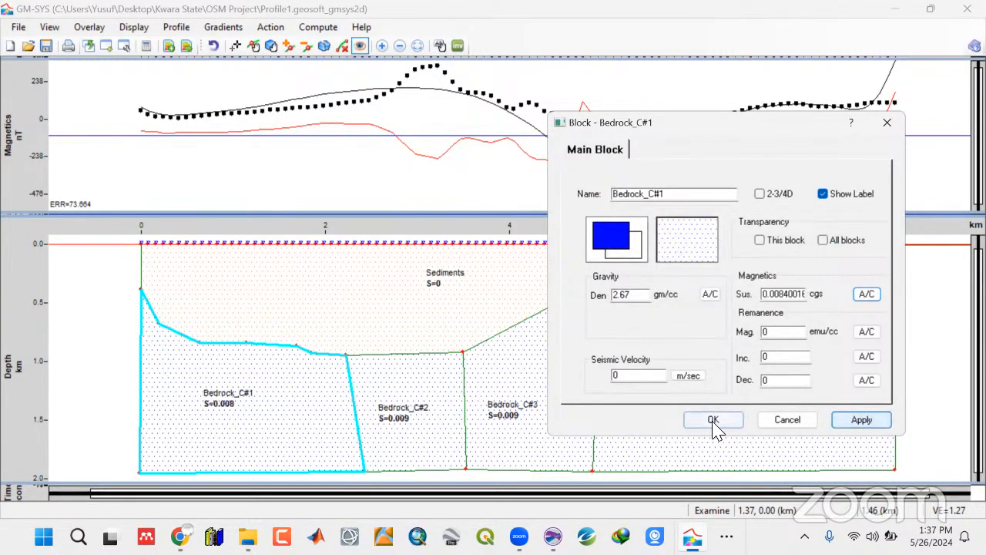
{"action": "left_click", "coordinate": [712, 420]}
Set the susceptibility of Bedrock_C#2 to about 0.0094 cgs and apply it
{"action": "double_click", "coordinate": [433, 431]}
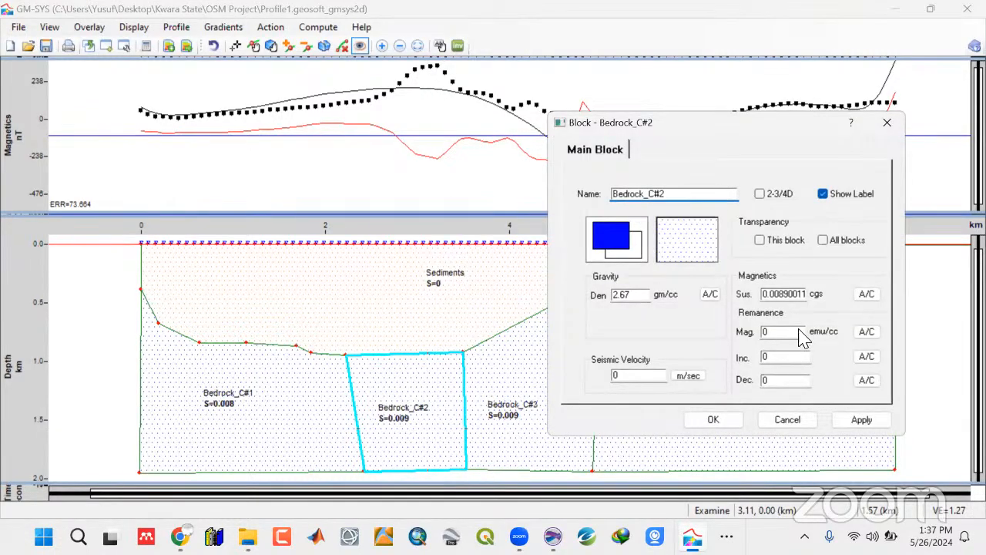
{"action": "left_click", "coordinate": [868, 295]}
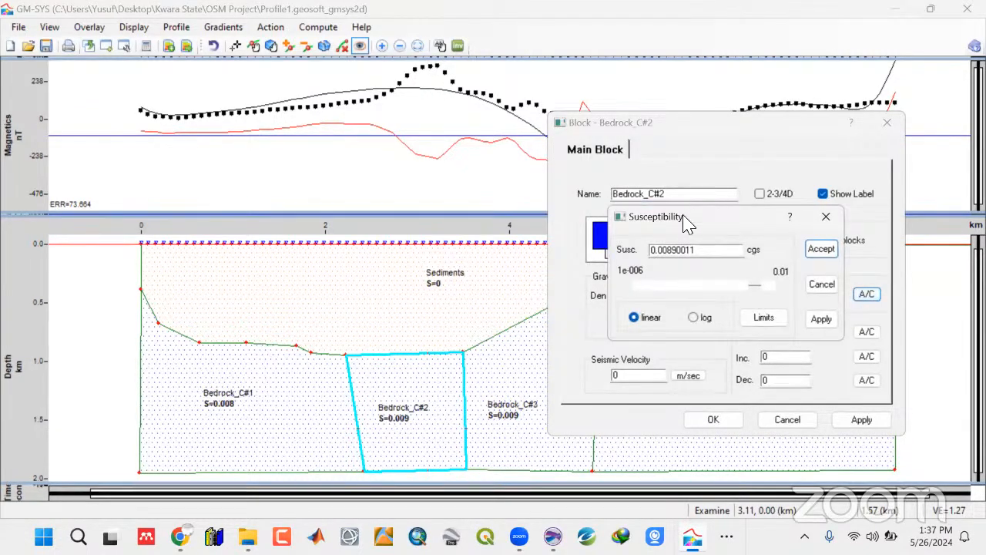
{"action": "left_click_drag", "start_coordinate": [763, 216], "coordinate": [865, 137]}
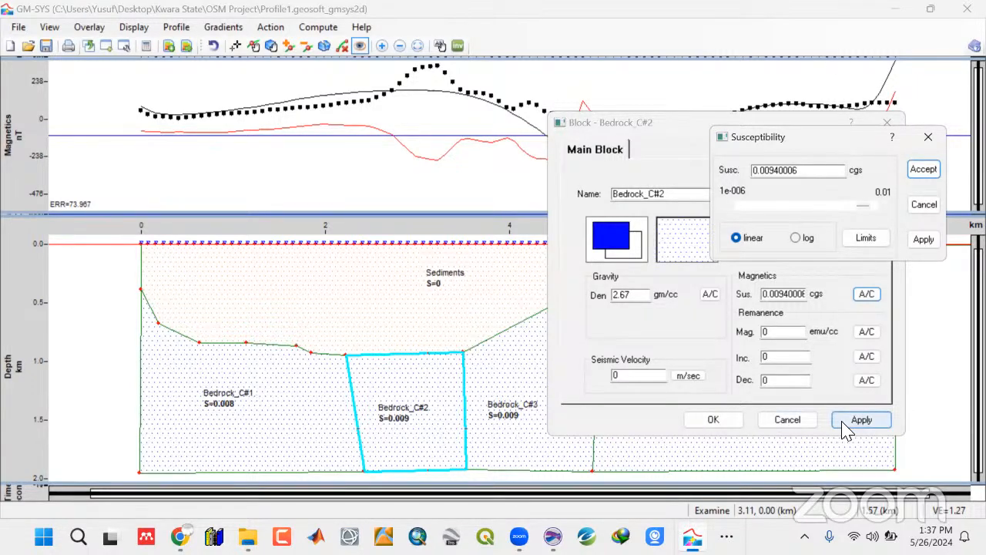
{"action": "left_click", "coordinate": [712, 422]}
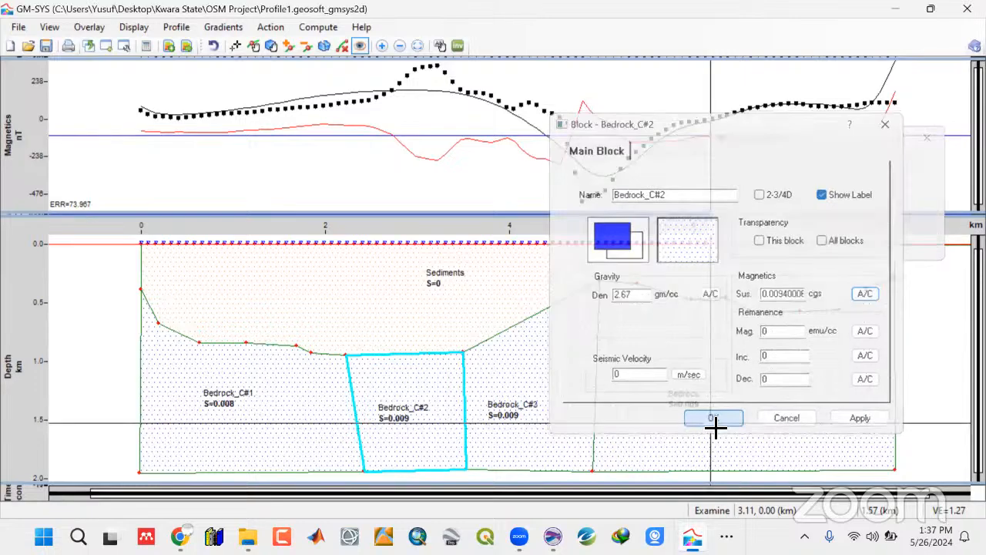
Add four points along the top of Bedrock_C#2, at about 2.5, 2.7, 3.1 and 3.3 km
{"action": "left_click", "coordinate": [289, 46]}
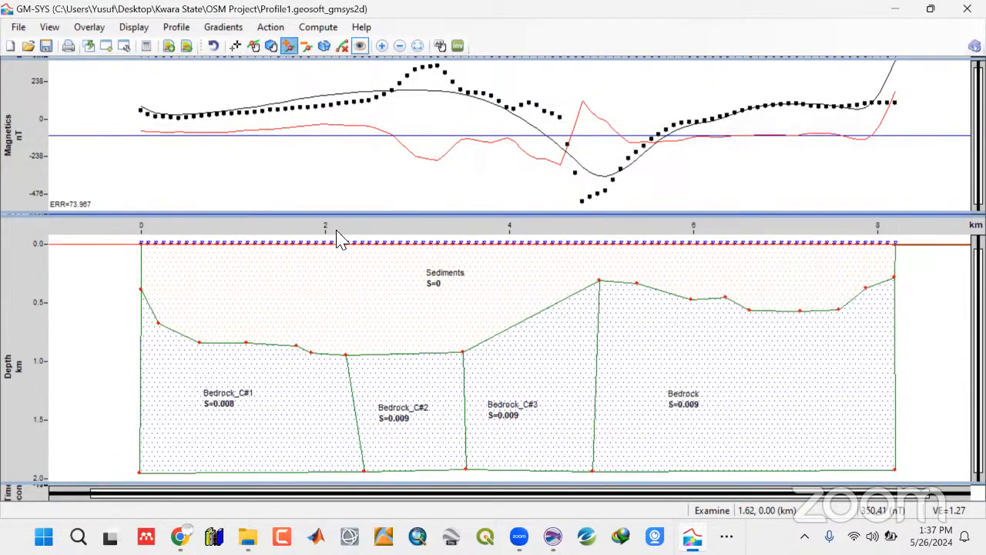
{"action": "left_click", "coordinate": [392, 353]}
{"action": "left_click", "coordinate": [423, 350]}
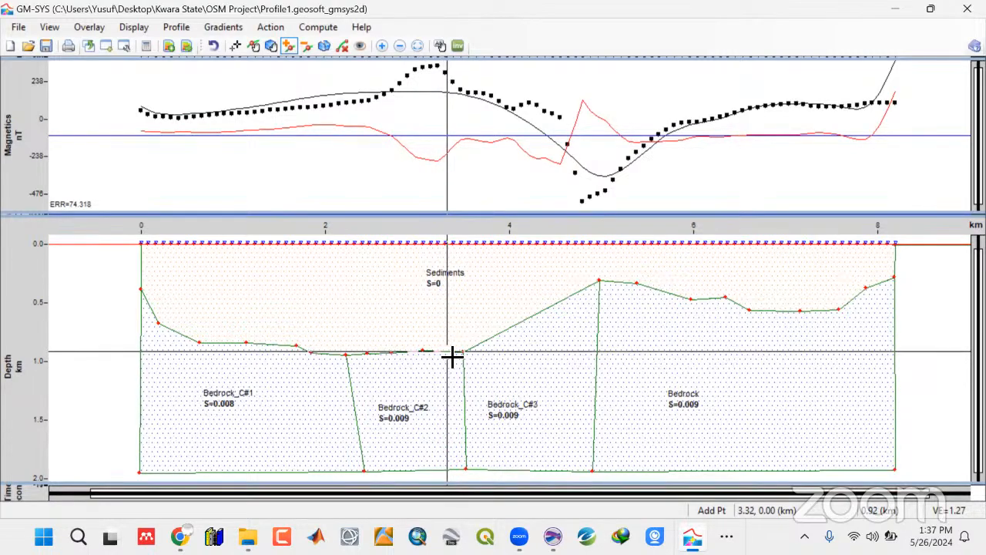
{"action": "left_click", "coordinate": [447, 352]}
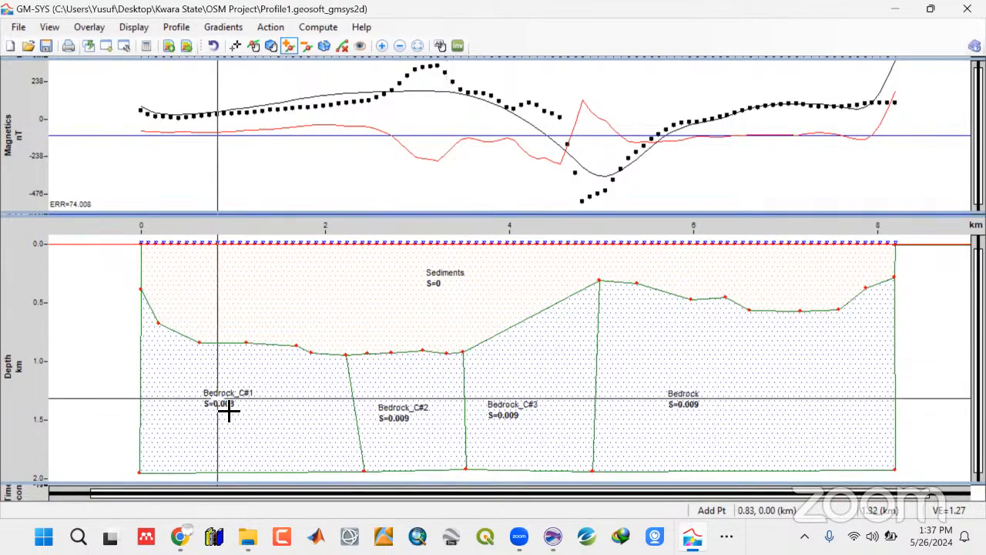
Add points down the Bedrock_C#1–Bedrock_C#2 contact, at depths of about 1.2, 1.4 and 1.65 km
{"action": "left_click", "coordinate": [351, 379]}
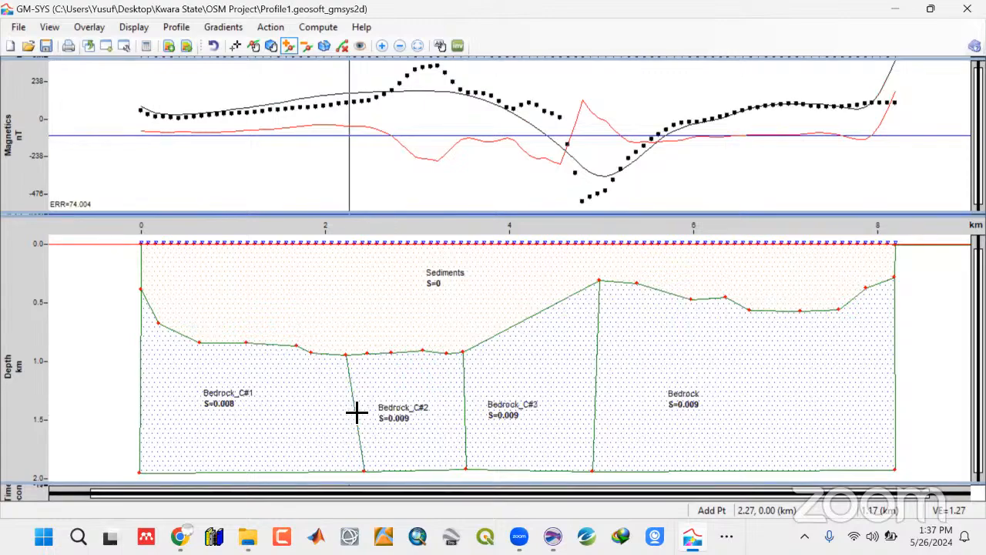
{"action": "left_click", "coordinate": [358, 436]}
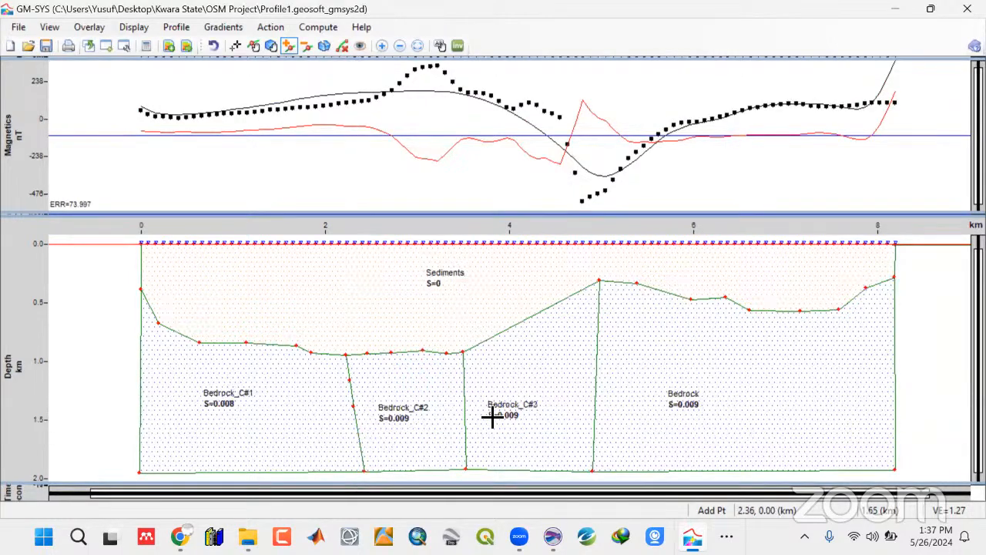
Add three points down the Bedrock_C#2–Bedrock_C#3 contact, at depths of about 1.1, 1.4 and 1.7 km
{"action": "left_click", "coordinate": [467, 379]}
{"action": "left_click", "coordinate": [466, 413]}
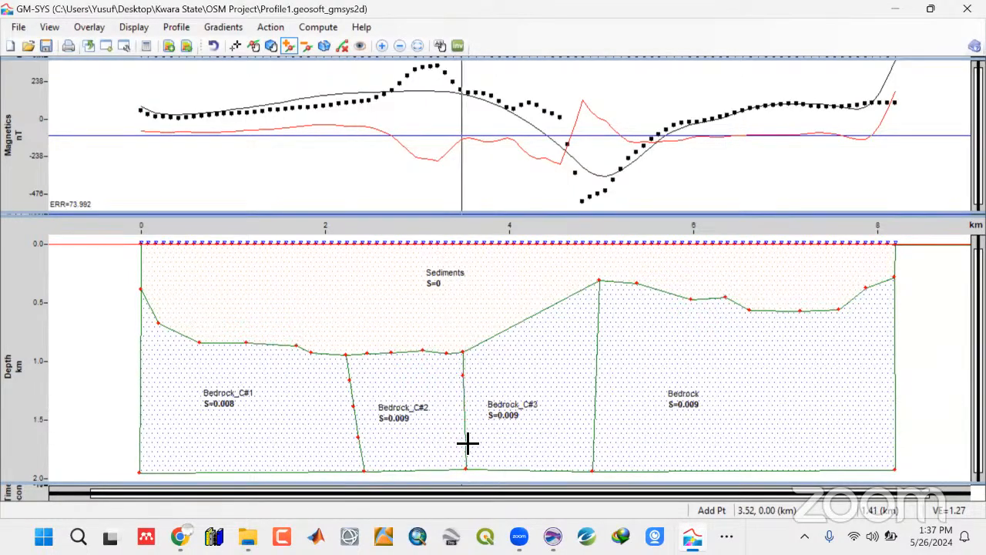
{"action": "left_click", "coordinate": [468, 444]}
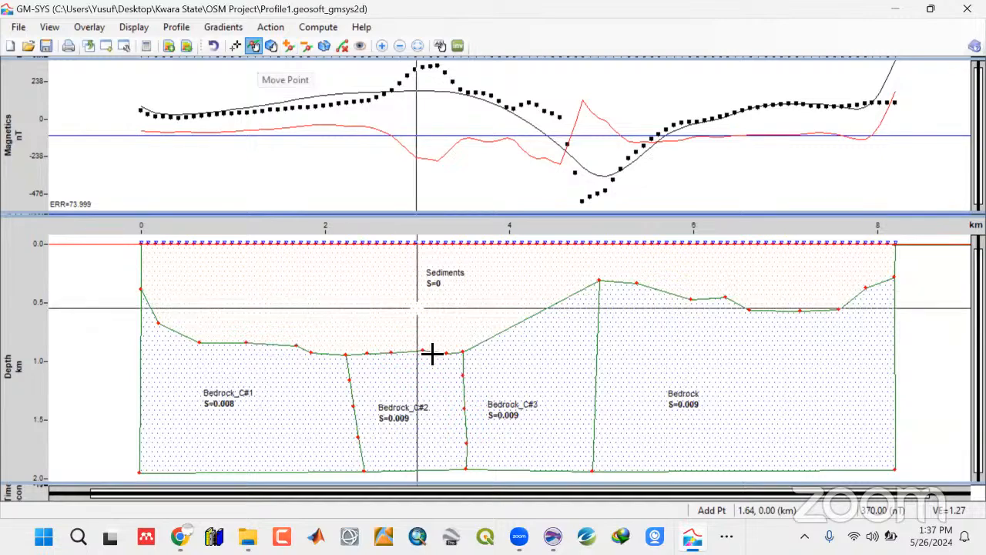
Lower Bedrock_C#2's top to about 1.2 km depth near 3.3 km and raise Bedrock_C#1's top to about 0.55 km depth near 1.9 km
{"action": "left_click_drag", "start_coordinate": [394, 356], "coordinate": [463, 352]}
{"action": "left_click_drag", "start_coordinate": [448, 386], "coordinate": [447, 391]}
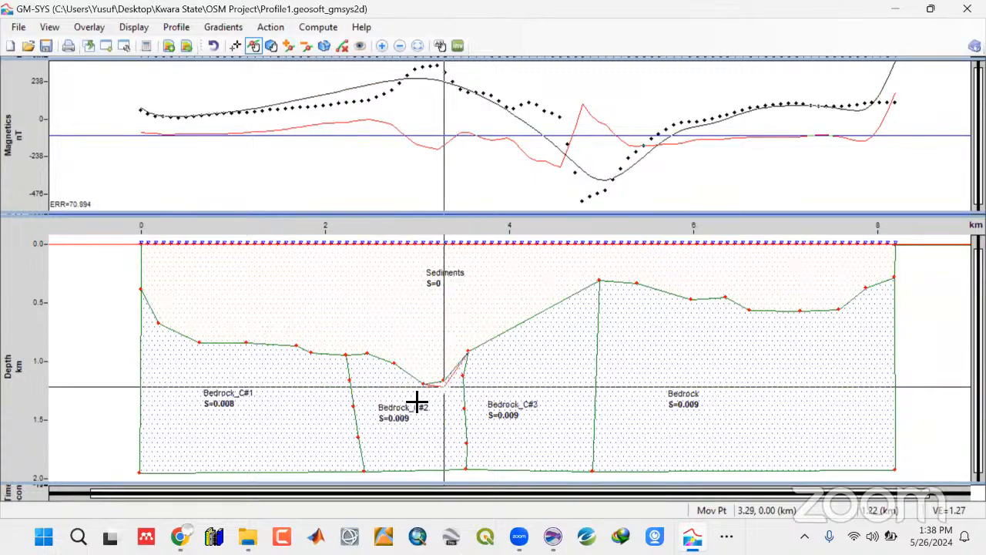
{"action": "left_click_drag", "start_coordinate": [319, 356], "coordinate": [316, 302]}
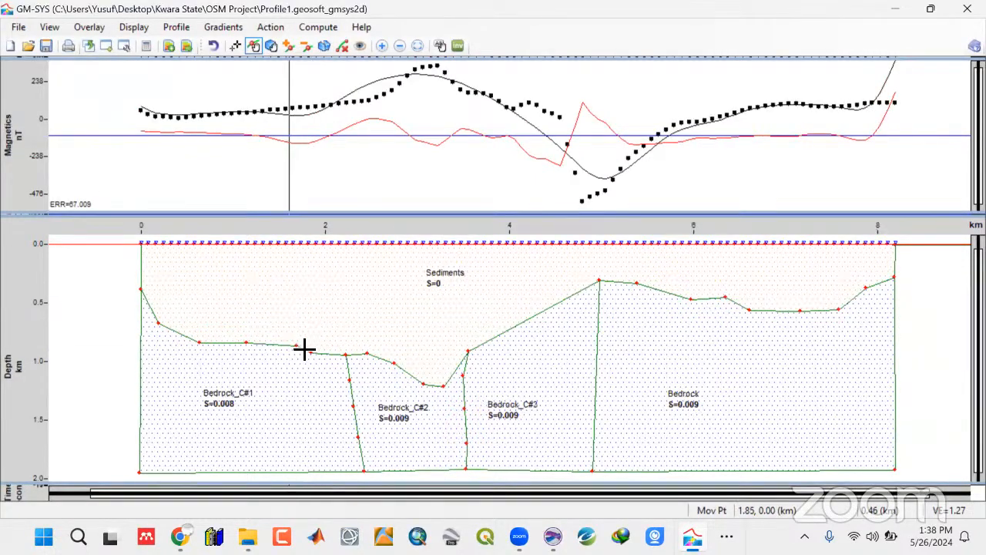
{"action": "left_click_drag", "start_coordinate": [302, 351], "coordinate": [246, 335]}
{"action": "mouse_move", "coordinate": [314, 299]}
{"action": "left_mouse_down"}
{"action": "mouse_move", "coordinate": [320, 315]}
{"action": "mouse_move", "coordinate": [311, 298]}
{"action": "left_mouse_up"}
Bow the Bedrock_C#1–Bedrock_C#2 contact to about 2.1 km, lower its top to about 1.1 km depth, and adjust Bedrock_C#2's upper surface
{"action": "left_click_drag", "start_coordinate": [349, 361], "coordinate": [400, 348]}
{"action": "left_click_drag", "start_coordinate": [423, 384], "coordinate": [426, 376]}
{"action": "mouse_move", "coordinate": [353, 406]}
{"action": "left_mouse_down"}
{"action": "mouse_move", "coordinate": [361, 440]}
{"action": "mouse_move", "coordinate": [352, 442]}
{"action": "mouse_move", "coordinate": [323, 436]}
{"action": "mouse_move", "coordinate": [350, 411]}
{"action": "mouse_move", "coordinate": [335, 404]}
{"action": "left_mouse_up"}
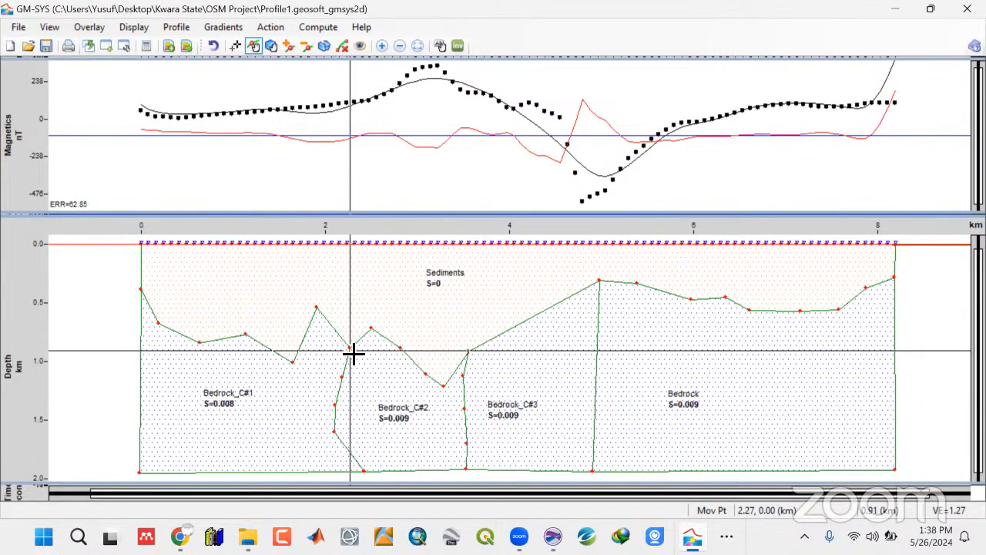
{"action": "left_click_drag", "start_coordinate": [352, 349], "coordinate": [355, 371]}
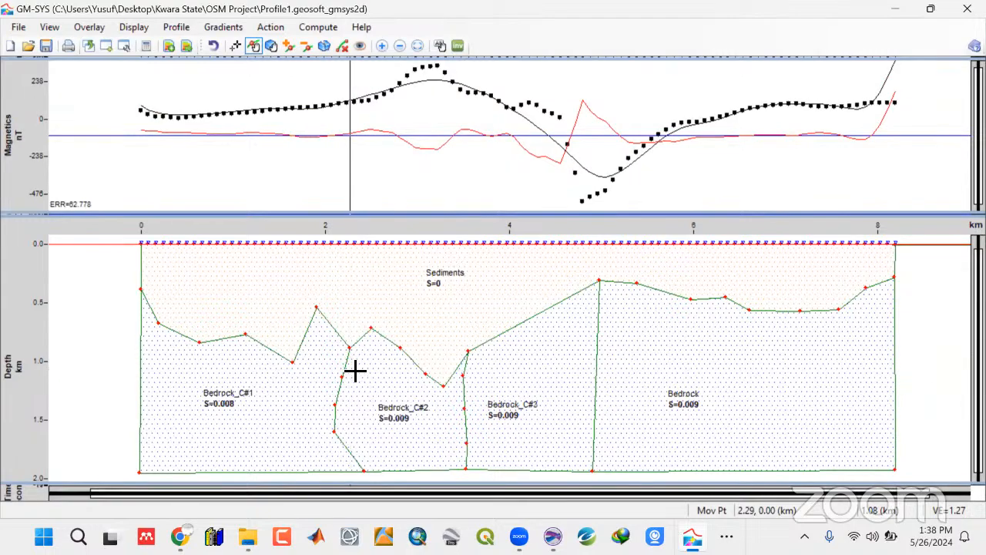
{"action": "mouse_move", "coordinate": [400, 347]}
{"action": "left_mouse_down"}
{"action": "mouse_move", "coordinate": [405, 359]}
{"action": "mouse_move", "coordinate": [399, 339]}
{"action": "left_mouse_up"}
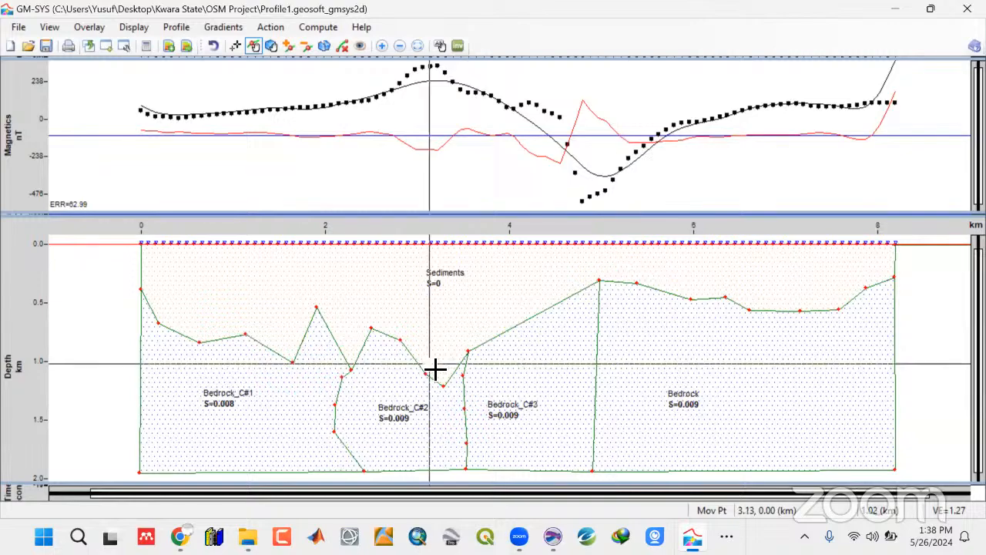
{"action": "mouse_move", "coordinate": [450, 390]}
{"action": "left_mouse_down"}
{"action": "mouse_move", "coordinate": [442, 410]}
{"action": "mouse_move", "coordinate": [445, 396]}
{"action": "left_mouse_up"}
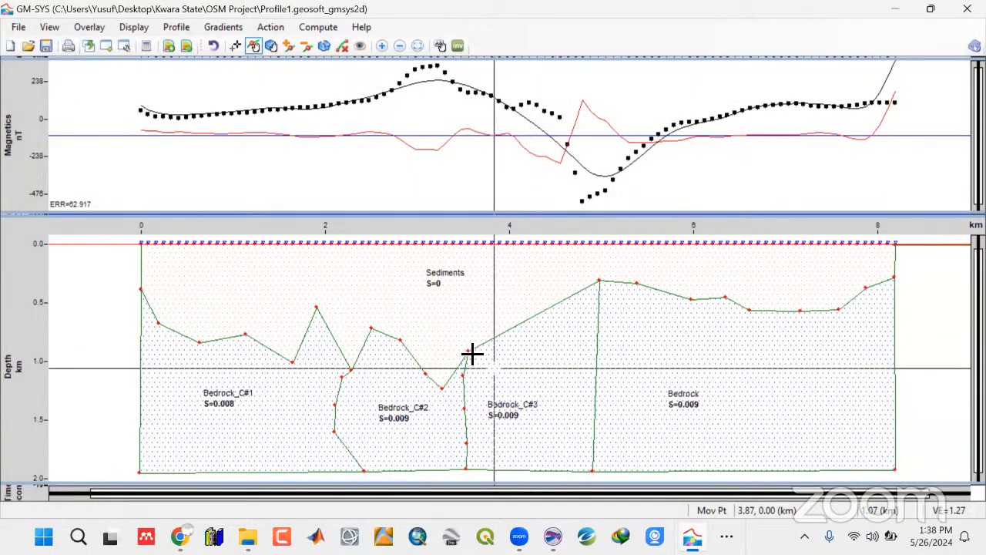
Shift the Bedrock_C#2–Bedrock_C#3 contact toward Bedrock, with its top at about 4.0 km and its base at about 3.8 km
{"action": "left_click_drag", "start_coordinate": [469, 352], "coordinate": [512, 332]}
{"action": "left_click_drag", "start_coordinate": [447, 369], "coordinate": [491, 467]}
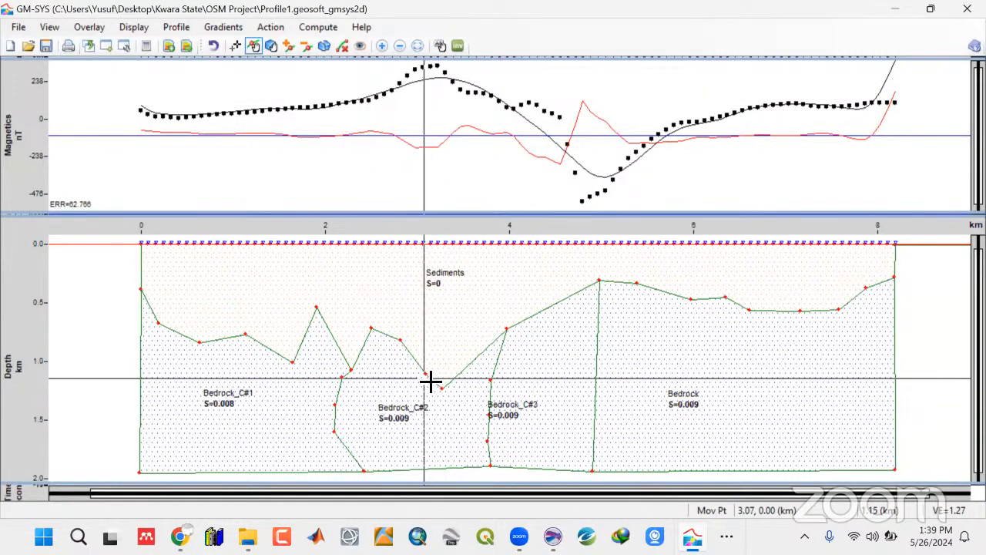
{"action": "left_click_drag", "start_coordinate": [430, 377], "coordinate": [432, 372]}
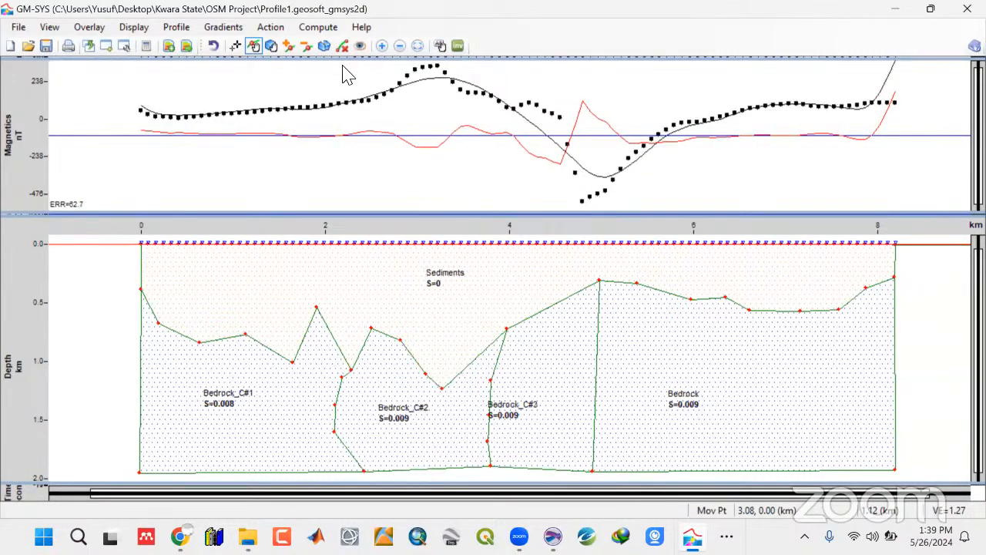
Set the susceptibility of Bedrock_C#2 to about 0.00915 cgs and apply it
{"action": "left_click", "coordinate": [360, 46]}
{"action": "left_click", "coordinate": [440, 423]}
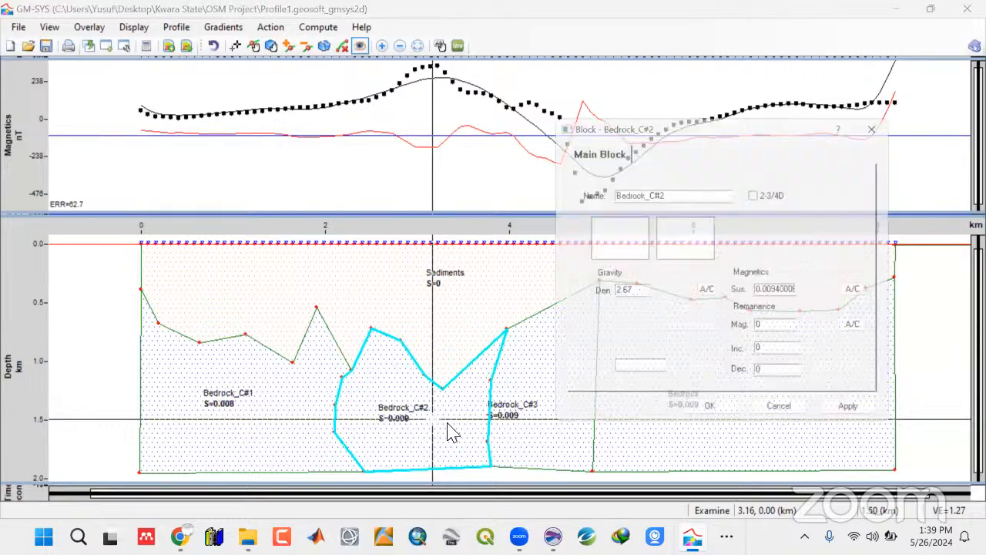
{"action": "left_click", "coordinate": [866, 294]}
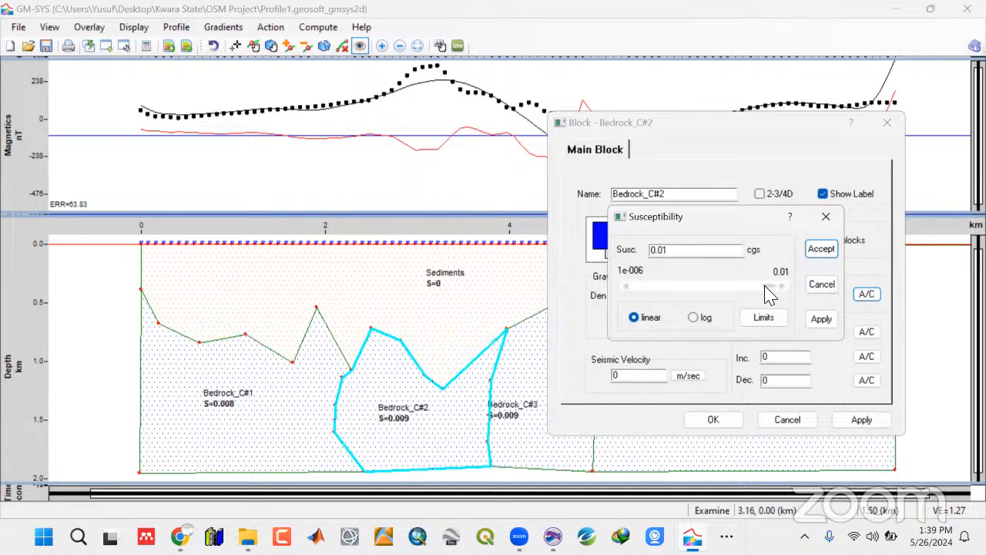
{"action": "left_click", "coordinate": [626, 286]}
{"action": "left_click", "coordinate": [626, 286]}
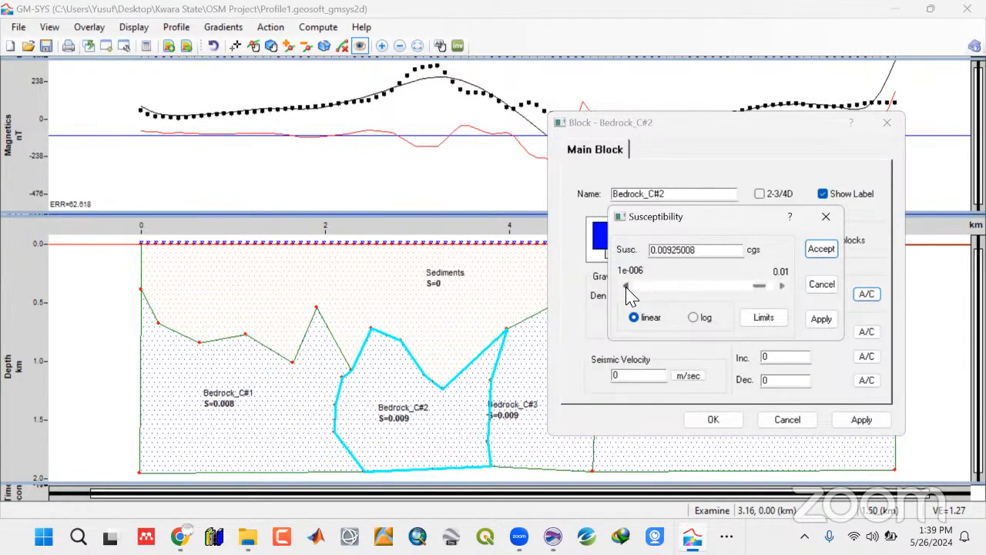
{"action": "left_click", "coordinate": [626, 286]}
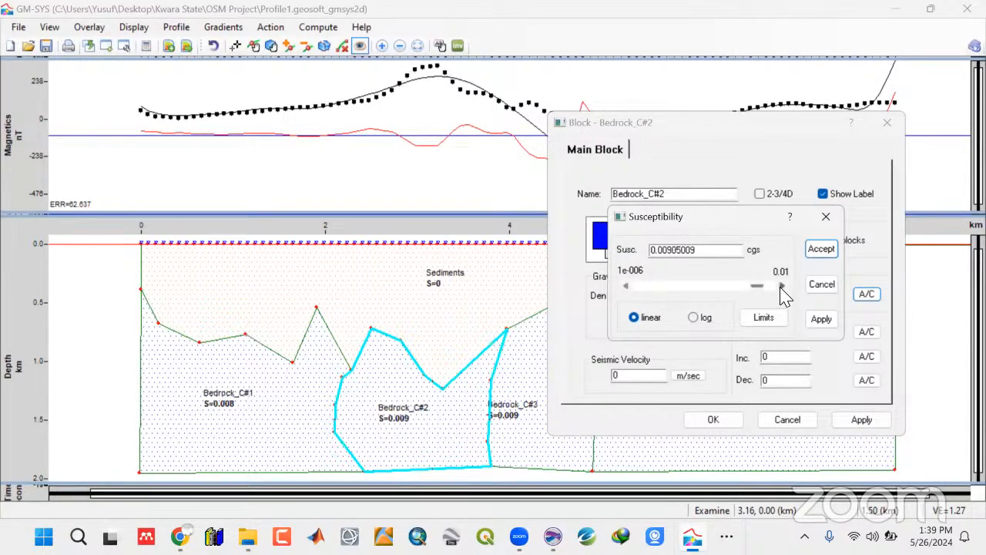
{"action": "left_click", "coordinate": [821, 249]}
{"action": "left_click", "coordinate": [711, 421]}
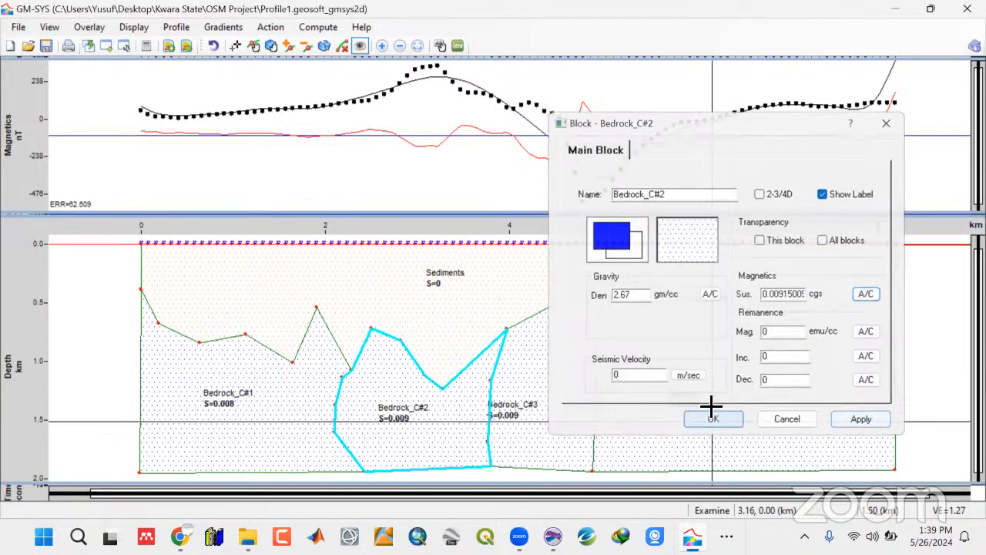
Set the susceptibility of Bedrock_C#3 to about 0.00865 cgs and apply it
{"action": "double_click", "coordinate": [565, 370]}
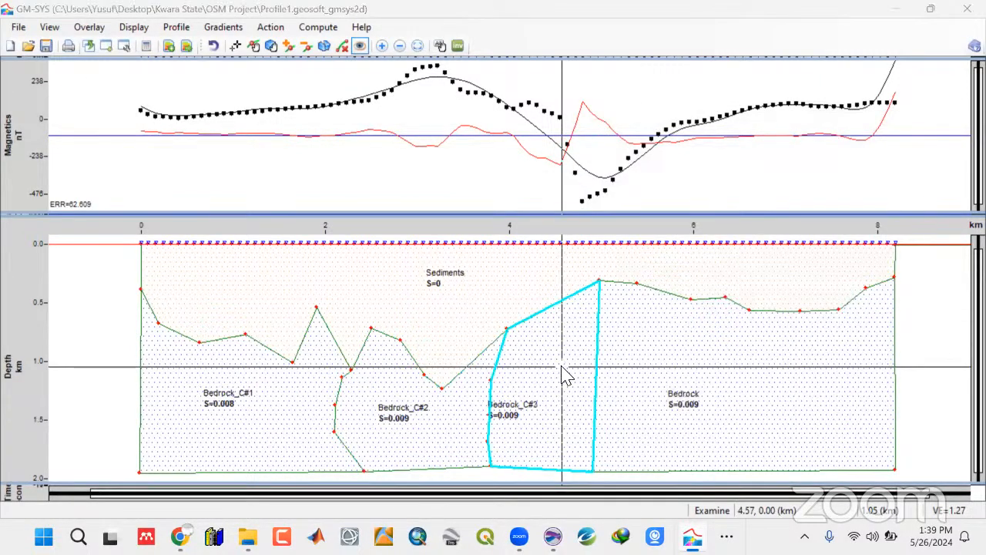
{"action": "left_click_drag", "start_coordinate": [738, 133], "coordinate": [193, 132]}
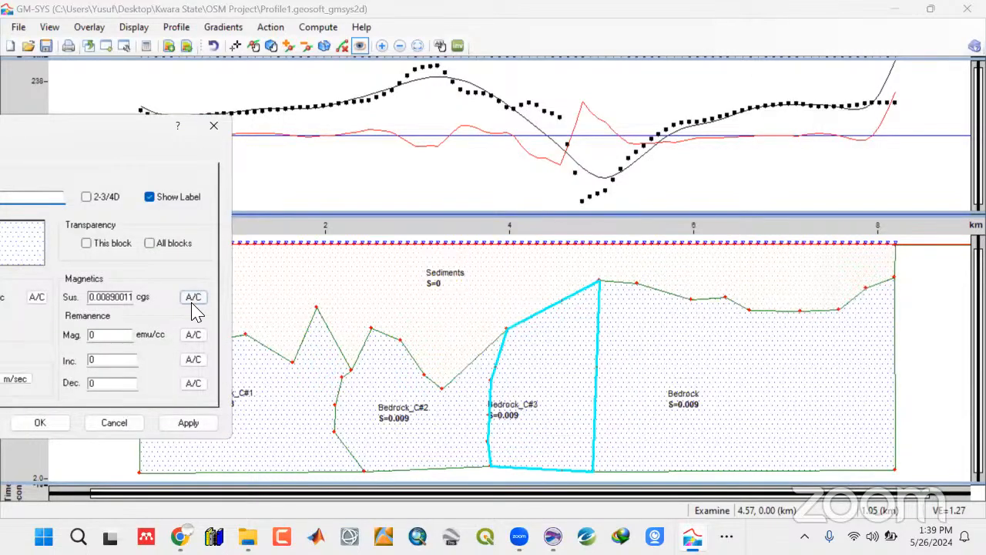
{"action": "left_click", "coordinate": [193, 298]}
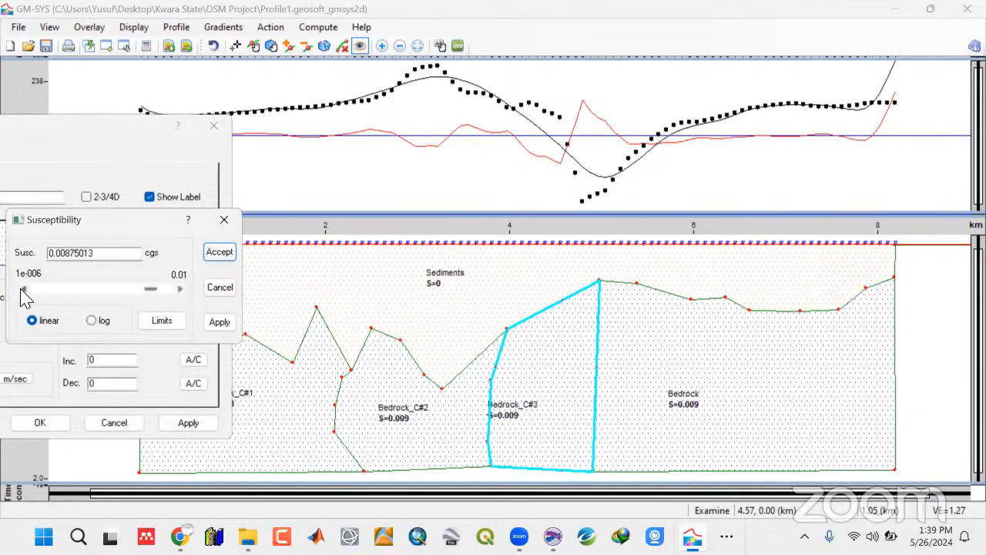
{"action": "left_click", "coordinate": [22, 291]}
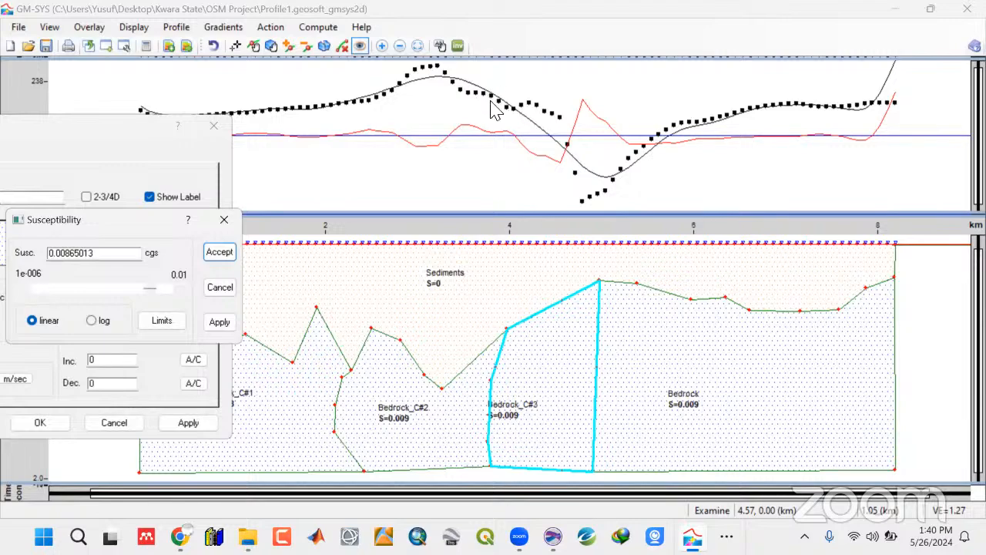
{"action": "left_click", "coordinate": [219, 252]}
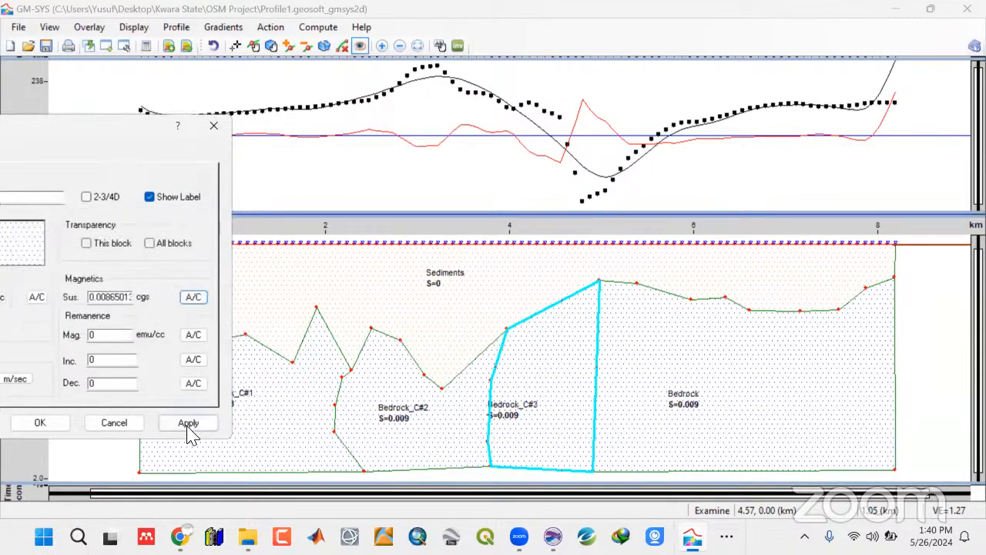
{"action": "left_click", "coordinate": [43, 428]}
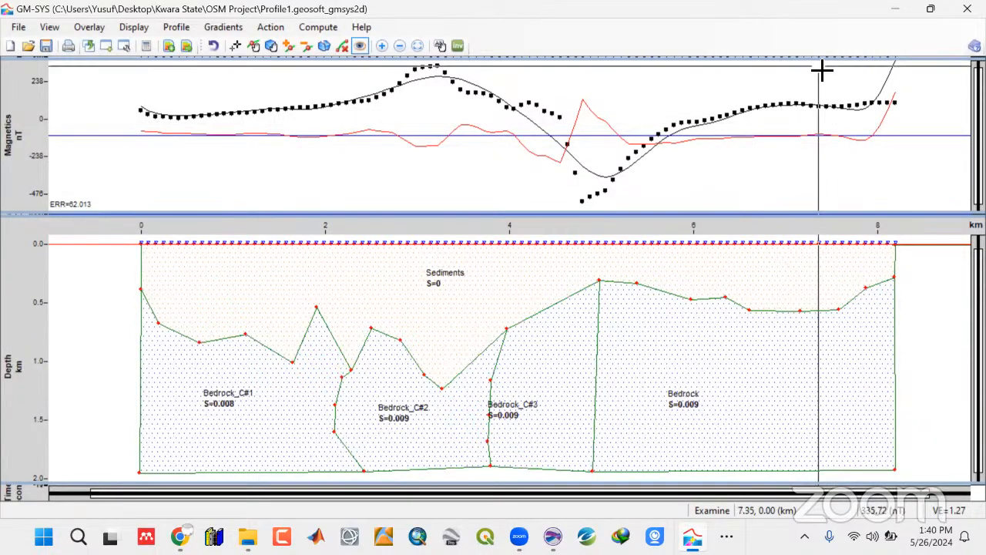
Set the susceptibility of the Bedrock block to about 0.00825 cgs and apply it
{"action": "double_click", "coordinate": [772, 368]}
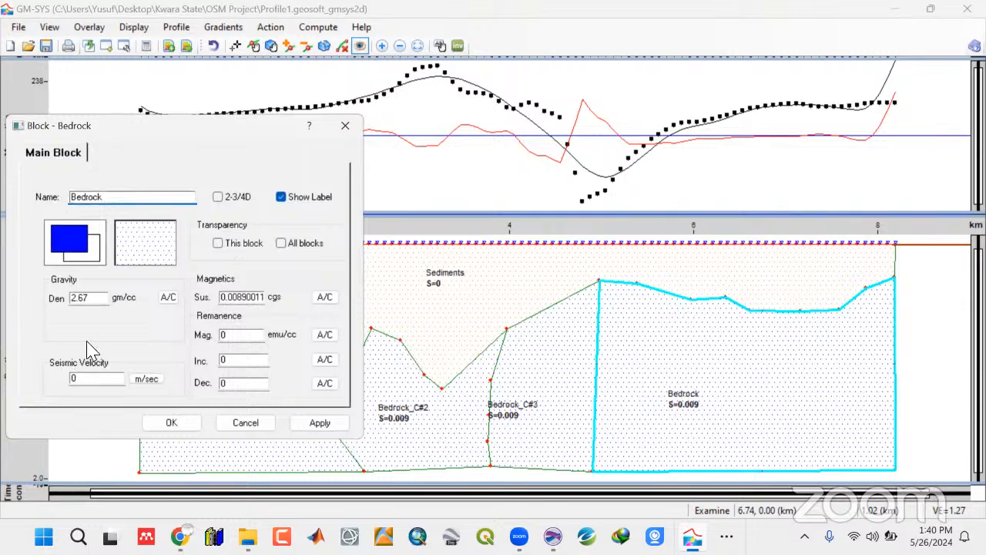
{"action": "left_click", "coordinate": [324, 297]}
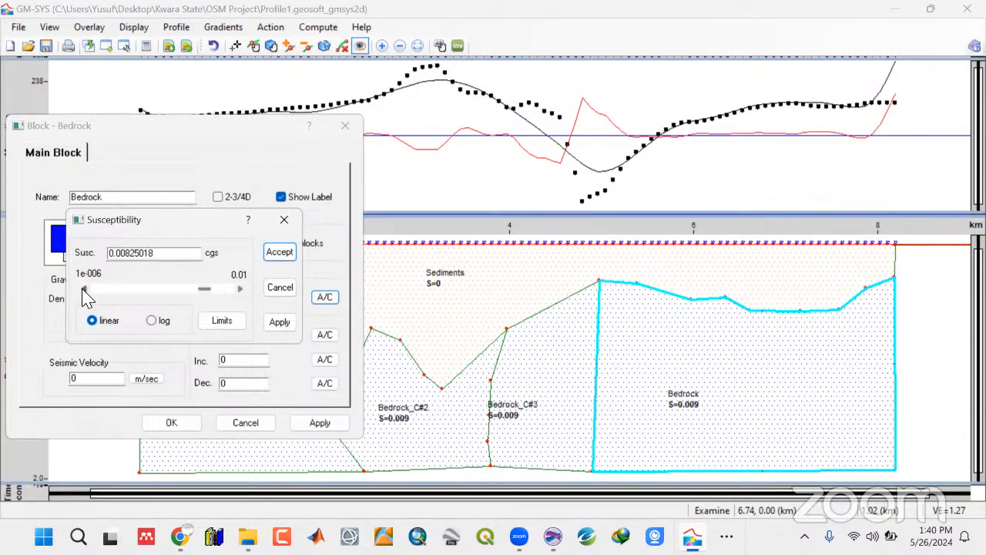
{"action": "left_click", "coordinate": [292, 287]}
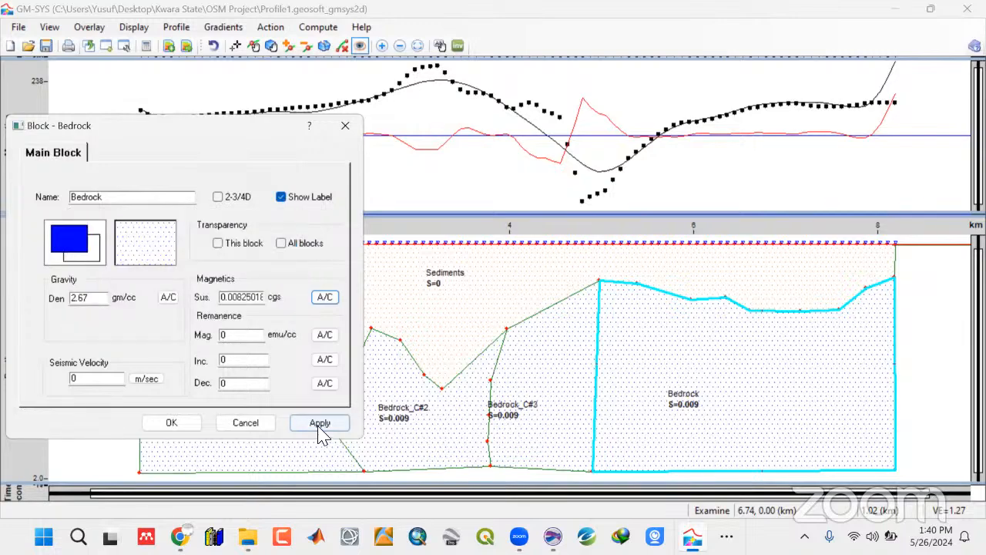
{"action": "left_click", "coordinate": [183, 425]}
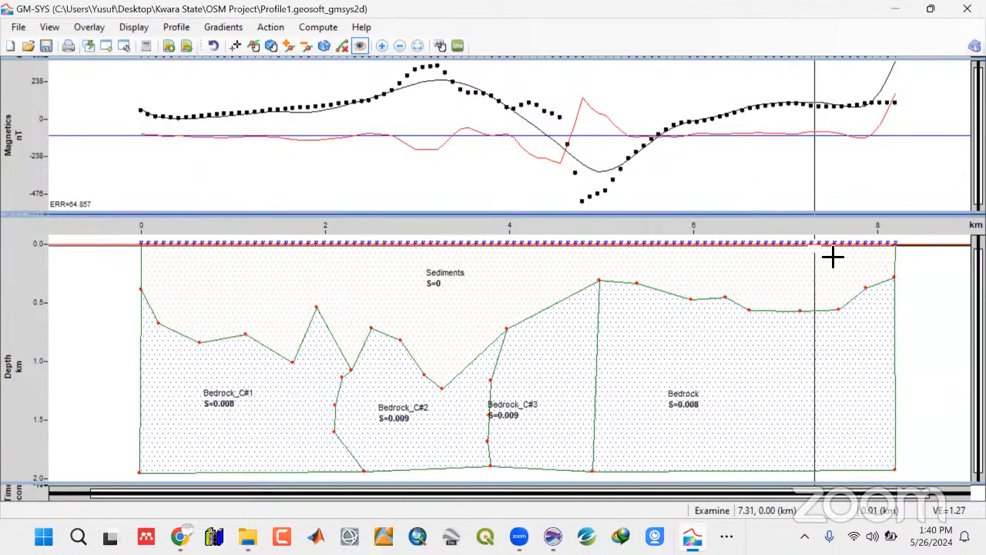
Extend the far edge of the Sediments and Bedrock blocks to about 8.36 km and adjust Bedrock's top near 7.2 and 7.9 km
{"action": "left_click_drag", "start_coordinate": [894, 276], "coordinate": [900, 249]}
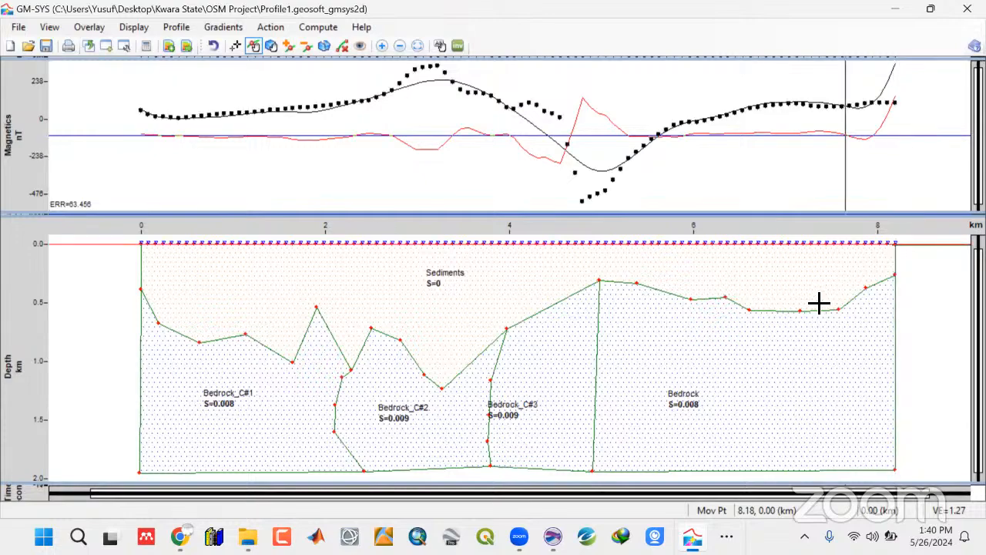
{"action": "mouse_move", "coordinate": [805, 315]}
{"action": "left_mouse_down"}
{"action": "mouse_move", "coordinate": [803, 301]}
{"action": "mouse_move", "coordinate": [807, 310]}
{"action": "left_mouse_up"}
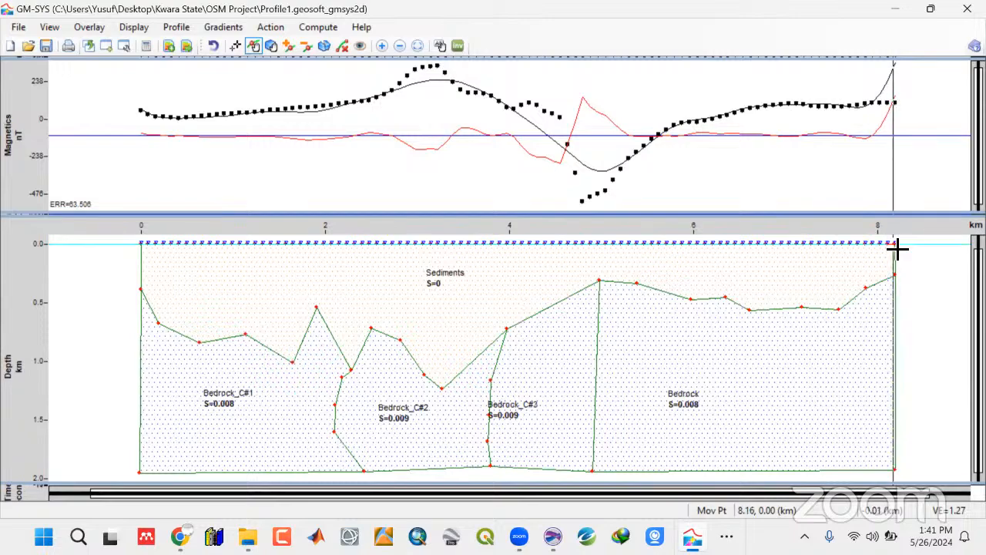
{"action": "left_click_drag", "start_coordinate": [898, 248], "coordinate": [911, 280]}
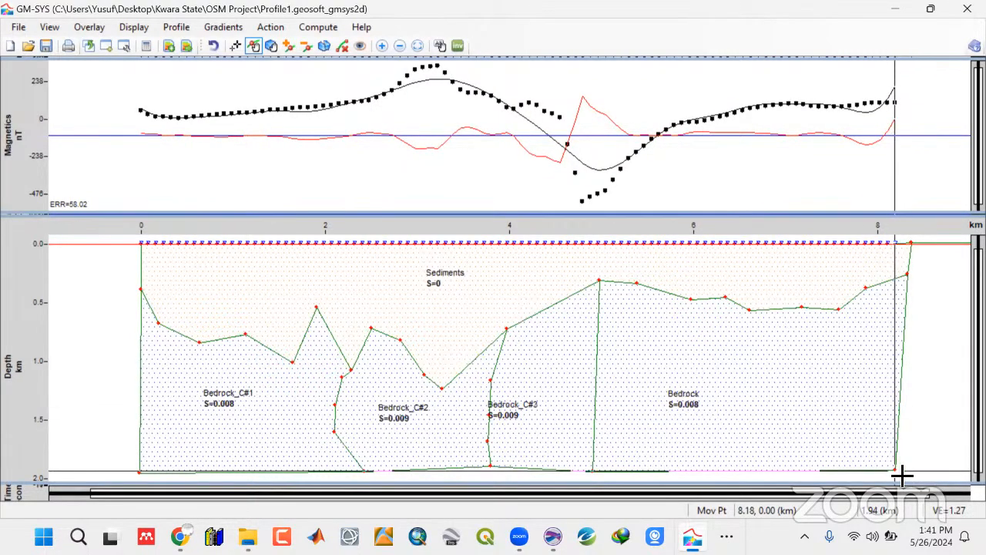
{"action": "left_click_drag", "start_coordinate": [901, 476], "coordinate": [912, 471]}
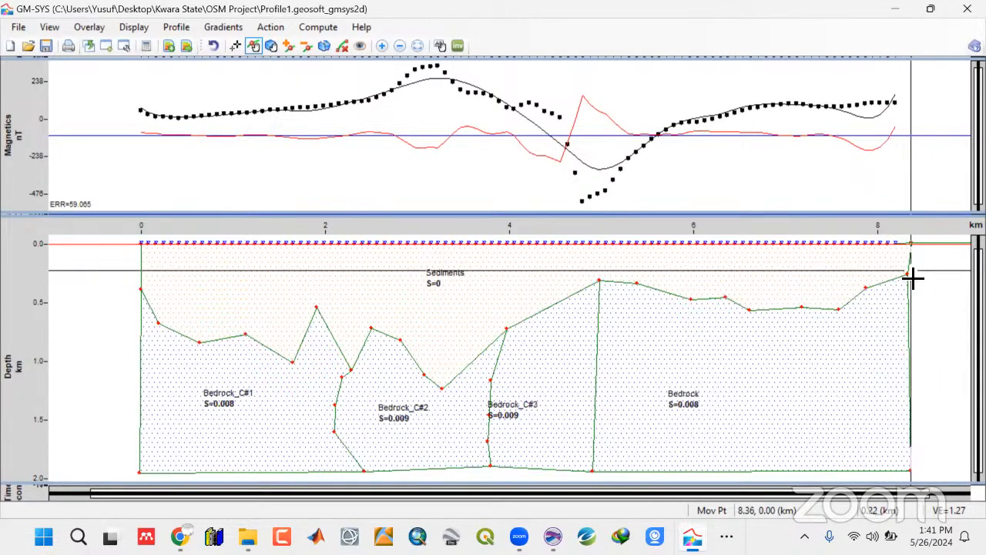
{"action": "left_click_drag", "start_coordinate": [914, 277], "coordinate": [875, 300]}
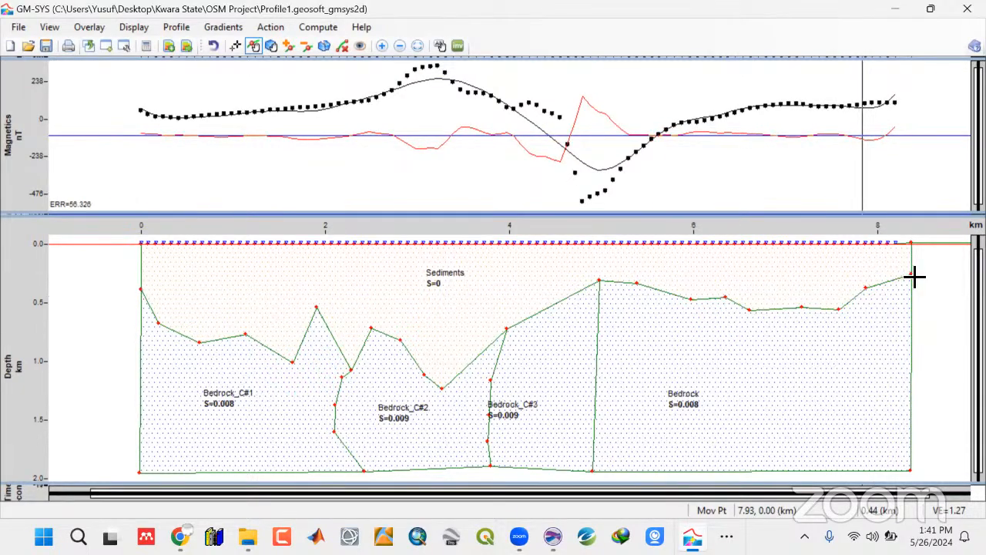
Move the model's outer edge to about 8.4 km and reshape Bedrock's top to depths of about 0.47 km near 8.0 km and 0.23 km at the edge
{"action": "left_click_drag", "start_coordinate": [916, 245], "coordinate": [923, 248]}
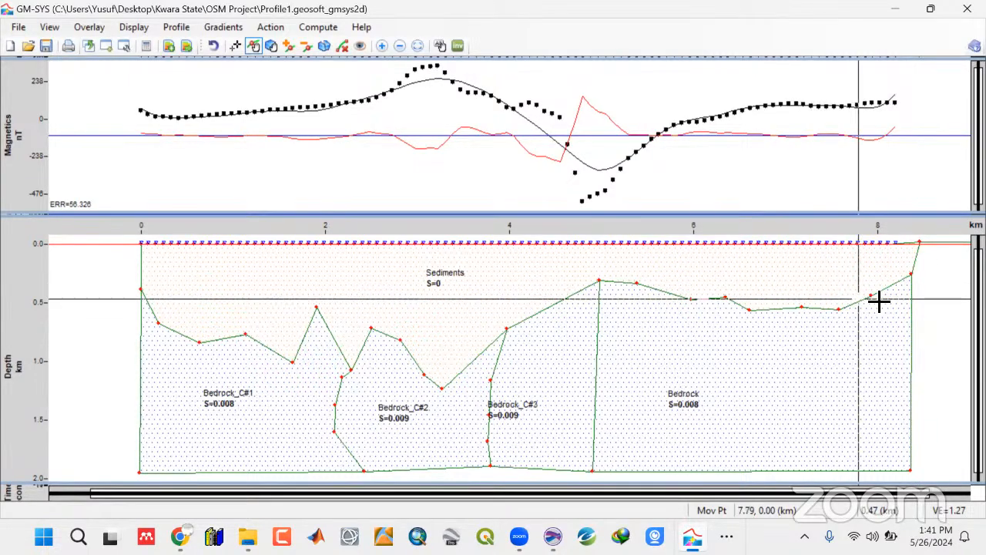
{"action": "mouse_move", "coordinate": [877, 298]}
{"action": "left_mouse_down"}
{"action": "mouse_move", "coordinate": [873, 290]}
{"action": "mouse_move", "coordinate": [878, 301]}
{"action": "left_mouse_up"}
{"action": "left_click_drag", "start_coordinate": [910, 471], "coordinate": [921, 476]}
{"action": "left_click_drag", "start_coordinate": [842, 311], "coordinate": [729, 299]}
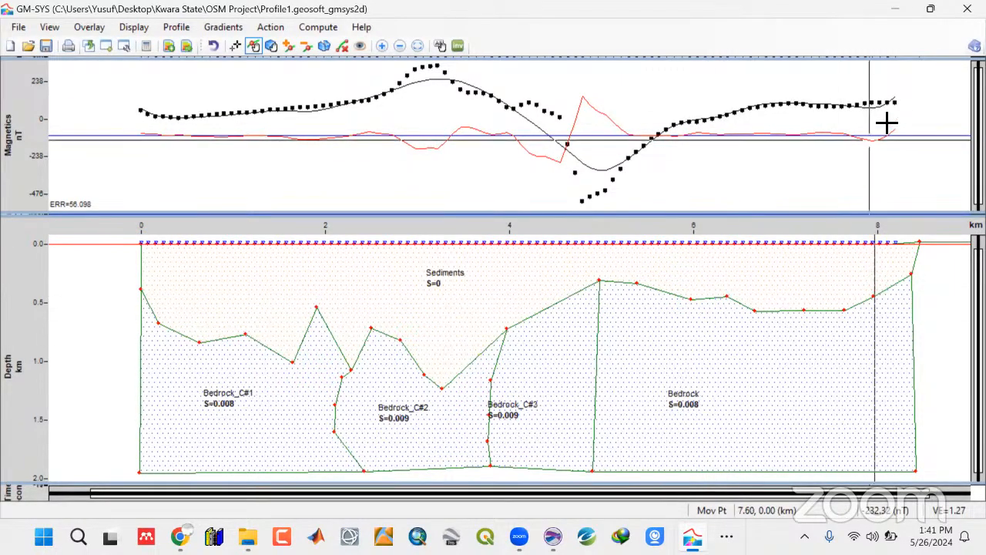
{"action": "left_click_drag", "start_coordinate": [875, 296], "coordinate": [878, 305]}
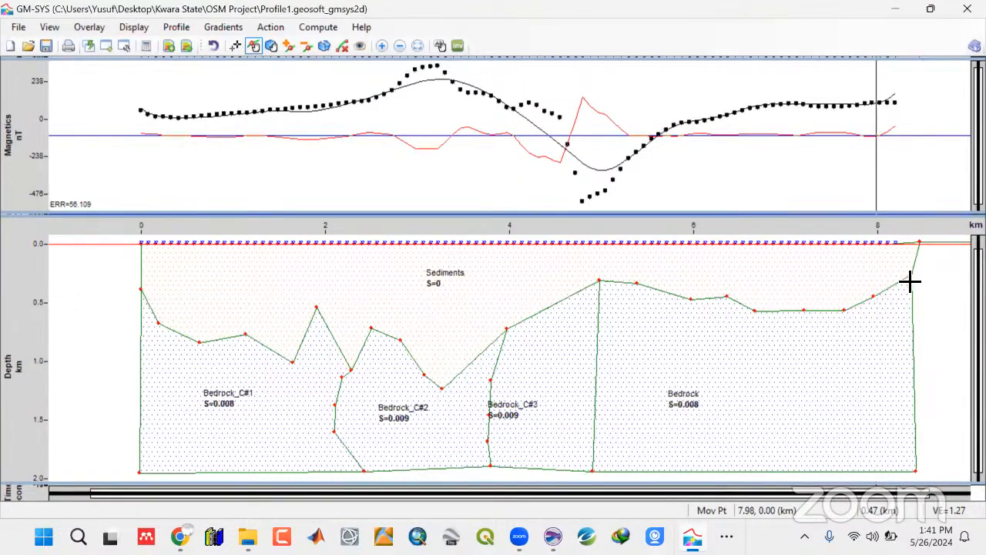
{"action": "left_click_drag", "start_coordinate": [915, 279], "coordinate": [879, 303]}
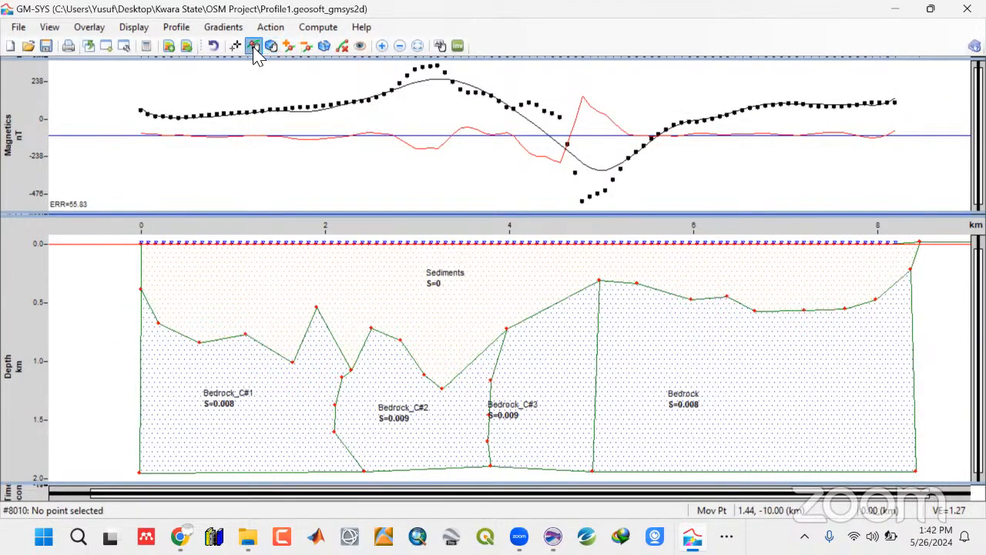
{"action": "left_click_drag", "start_coordinate": [914, 276], "coordinate": [916, 276]}
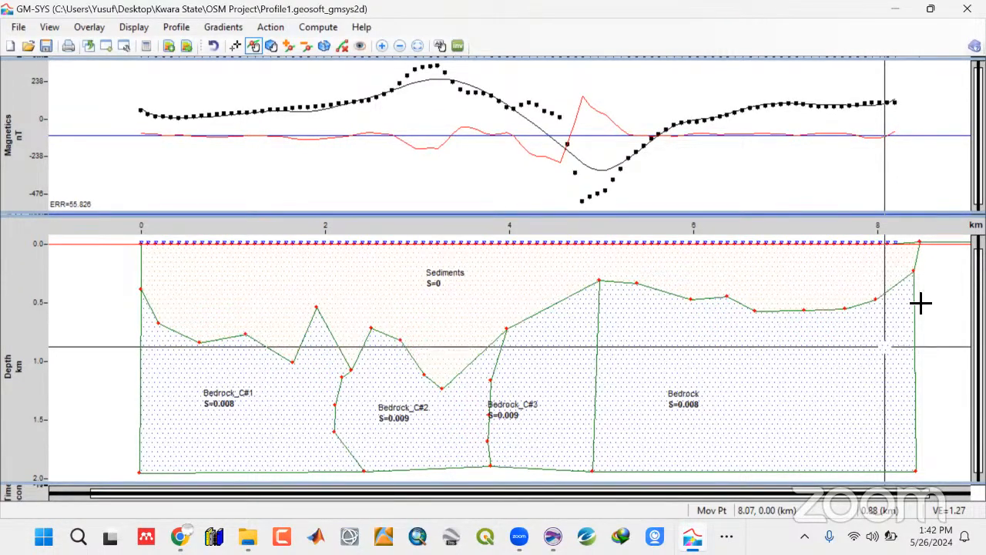
Add a point to Bedrock's top at about 8.28 km and 0.34 km depth, and raise the outer edge's bedrock corner to about 0.23 km depth
{"action": "left_click_drag", "start_coordinate": [917, 276], "coordinate": [922, 279]}
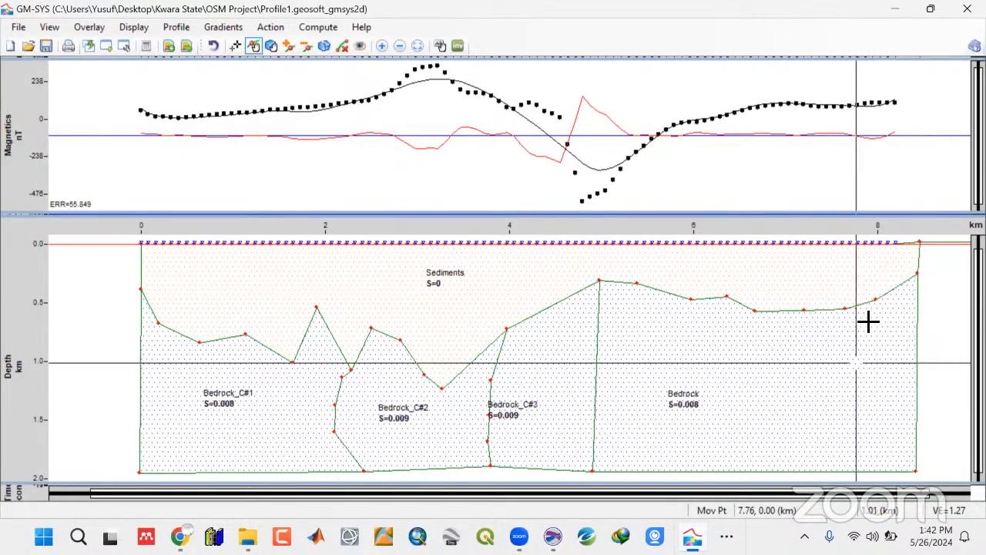
{"action": "left_click", "coordinate": [288, 45]}
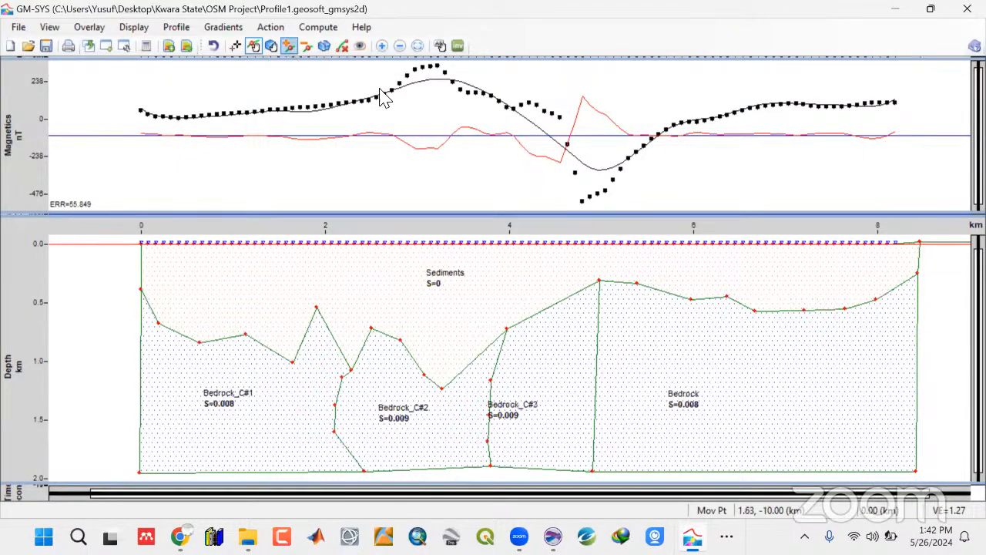
{"action": "left_click", "coordinate": [901, 285]}
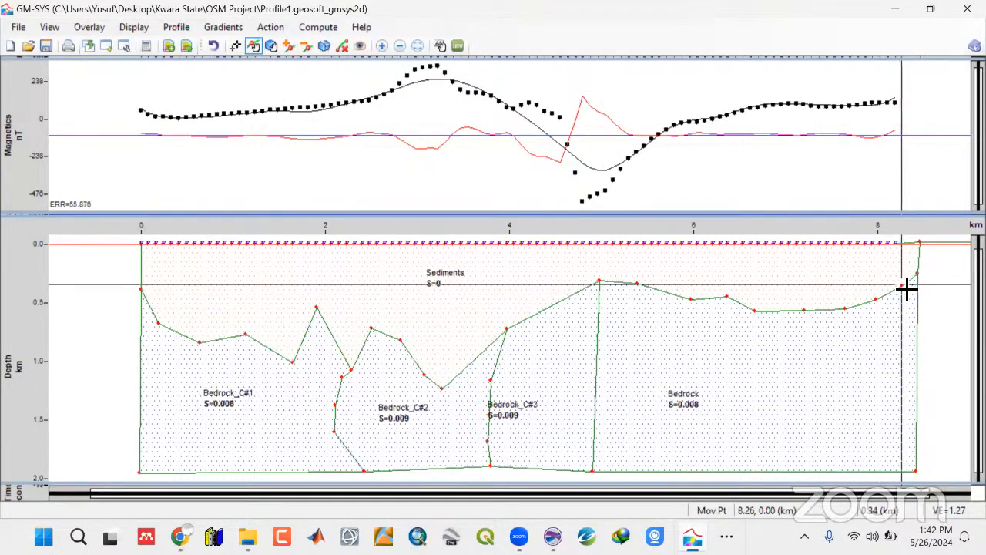
{"action": "left_click_drag", "start_coordinate": [904, 287], "coordinate": [878, 307]}
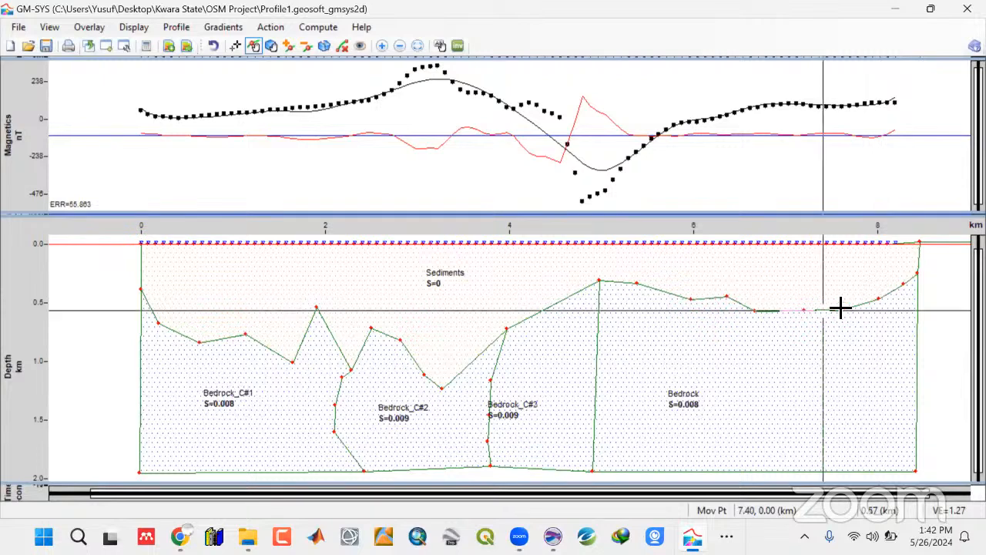
{"action": "left_click_drag", "start_coordinate": [922, 278], "coordinate": [916, 244]}
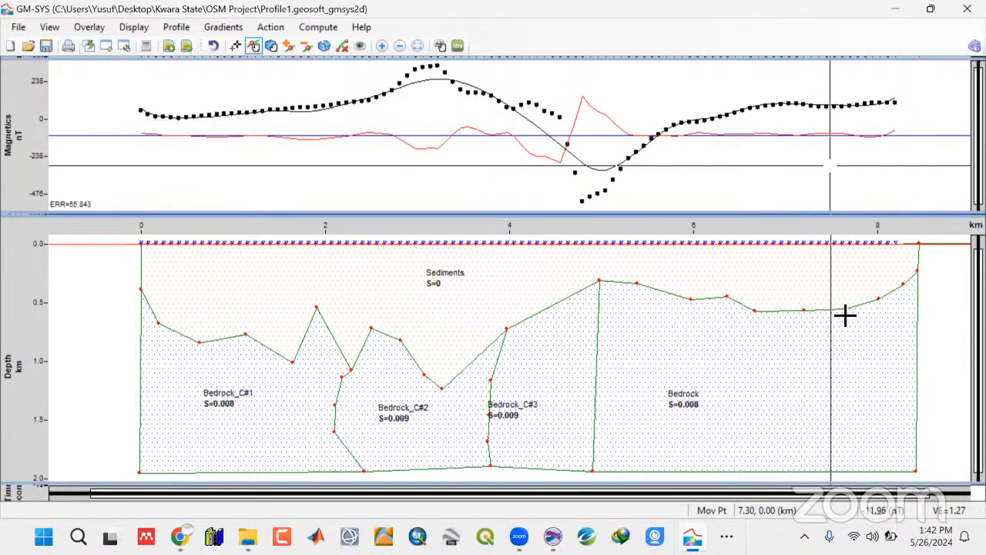
Fine-tune Bedrock's top to depths of about 0.35 km near 5.4 km, 0.57 km near 6.7 km and 0.55 km near 7.2 km
{"action": "left_click_drag", "start_coordinate": [808, 315], "coordinate": [761, 315]}
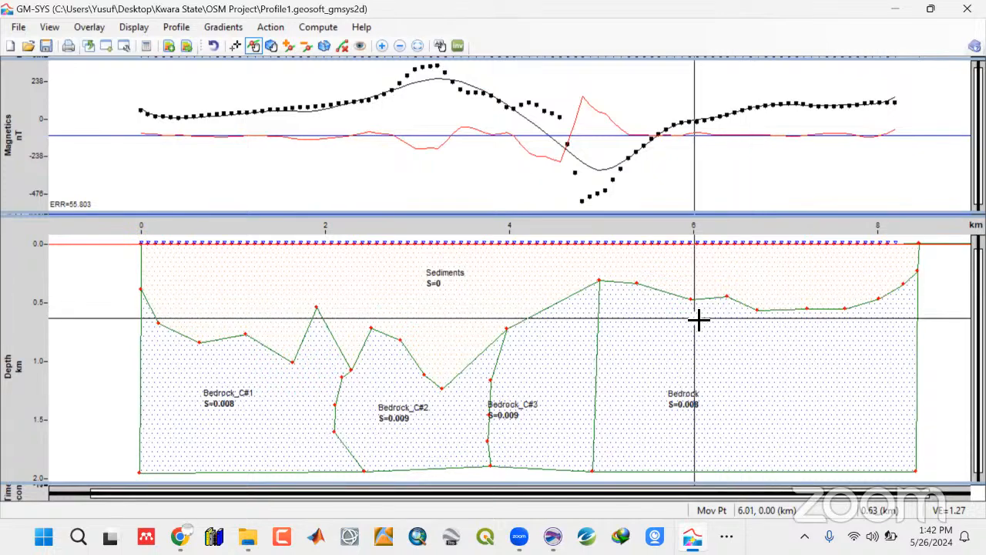
{"action": "left_click_drag", "start_coordinate": [696, 306], "coordinate": [694, 304]}
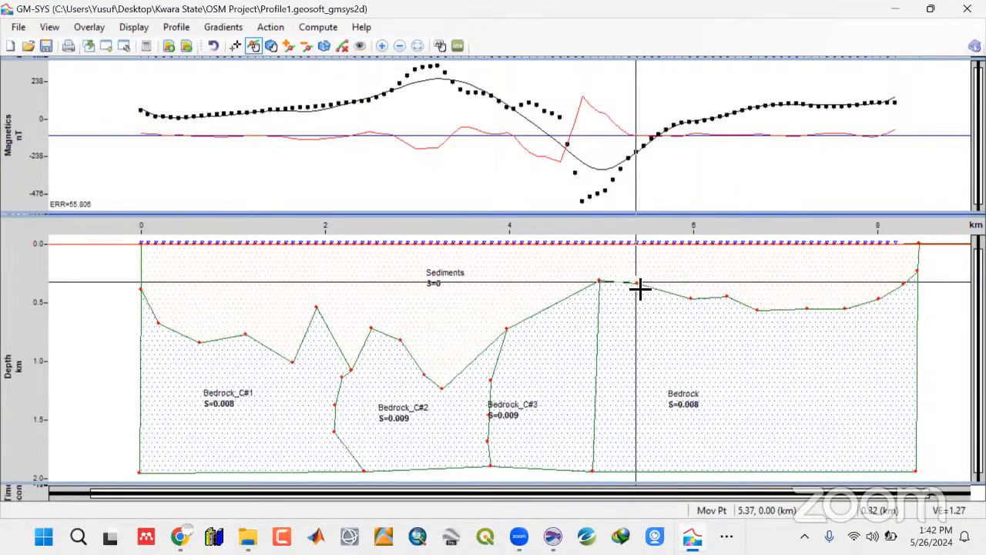
{"action": "left_click_drag", "start_coordinate": [638, 285], "coordinate": [638, 285]}
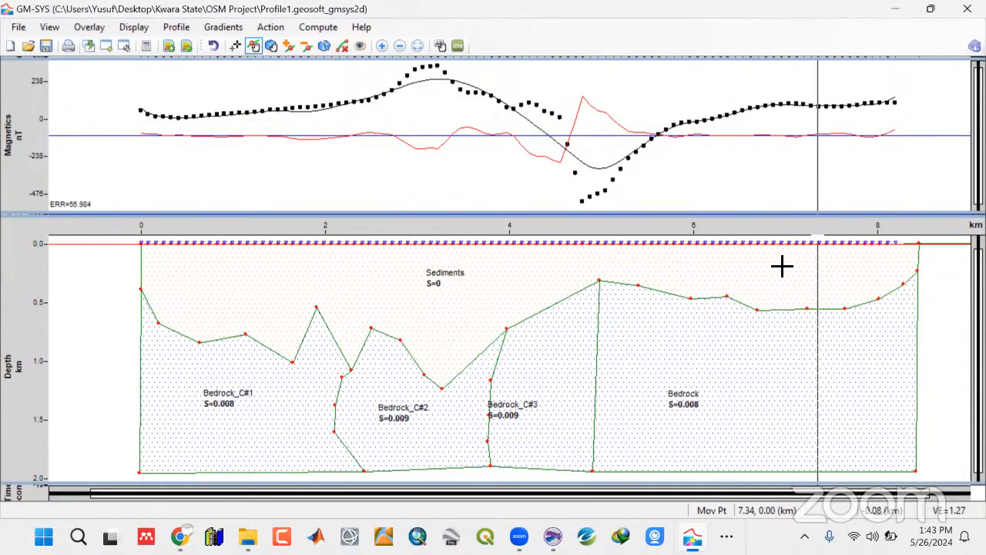
{"action": "left_click_drag", "start_coordinate": [757, 315], "coordinate": [810, 313]}
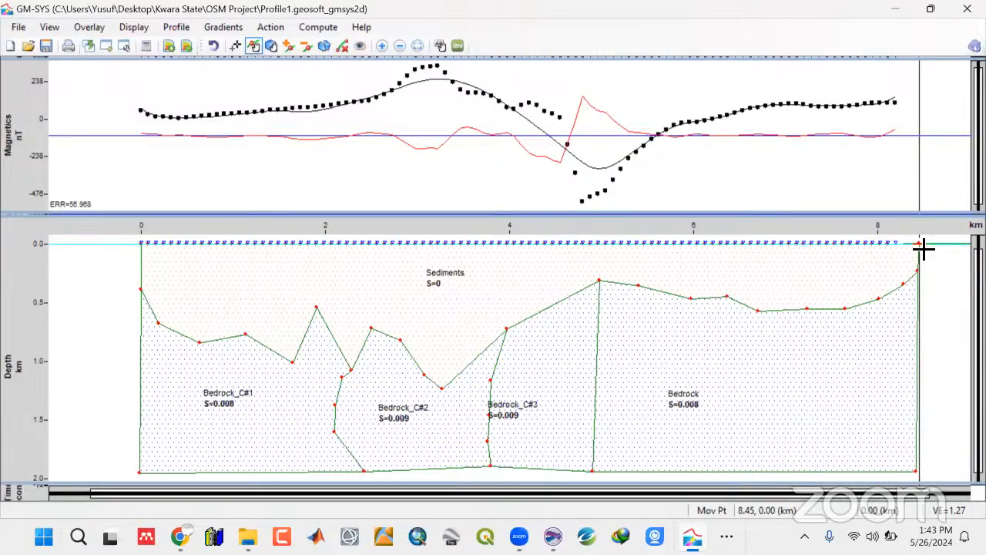
{"action": "mouse_move", "coordinate": [923, 248]}
{"action": "left_mouse_down"}
{"action": "mouse_move", "coordinate": [935, 247]}
{"action": "mouse_move", "coordinate": [922, 273]}
{"action": "mouse_move", "coordinate": [935, 247]}
{"action": "mouse_move", "coordinate": [923, 249]}
{"action": "left_mouse_up"}
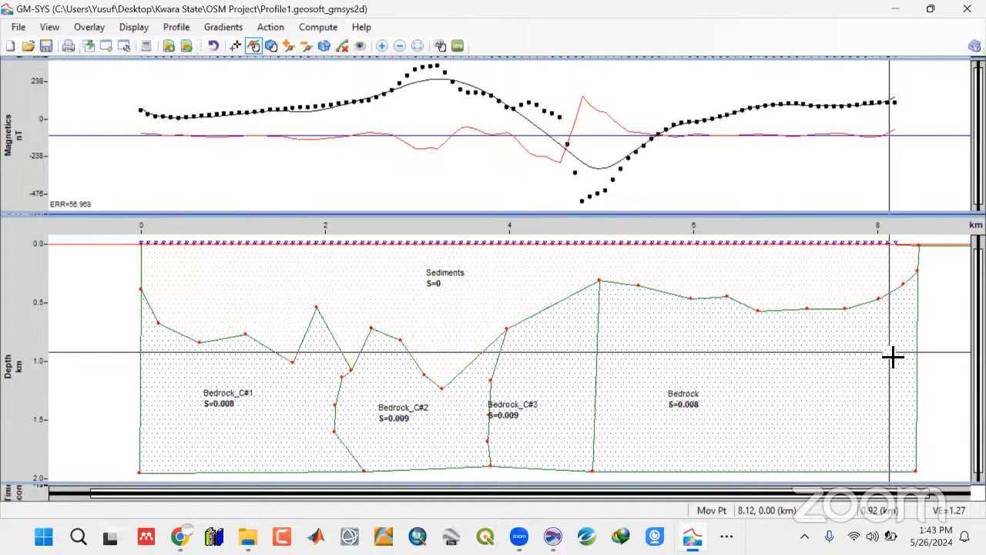
Set the susceptibility of the Bedrock block to about 0.0083 cgs, apply it and decline the autosave
{"action": "double_click", "coordinate": [782, 418]}
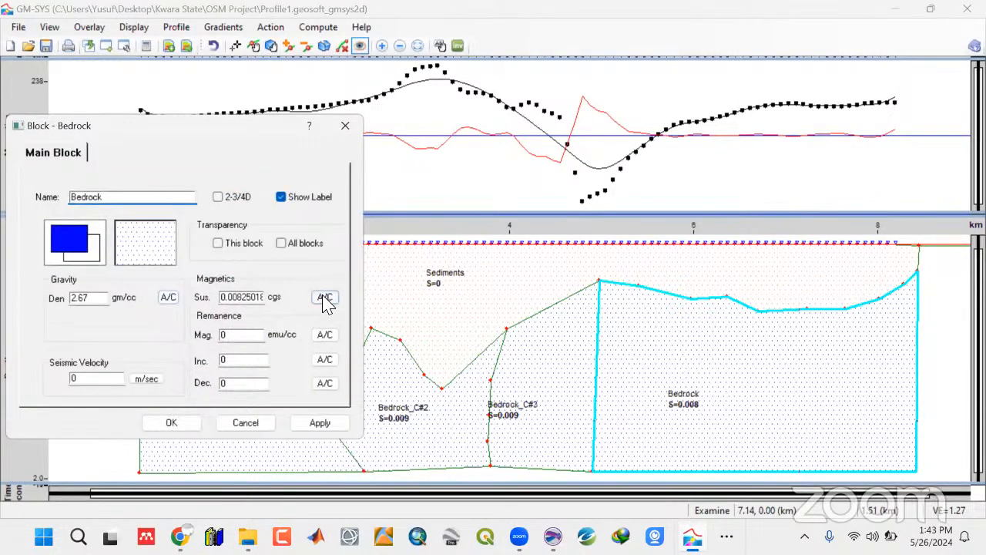
{"action": "left_click", "coordinate": [324, 299]}
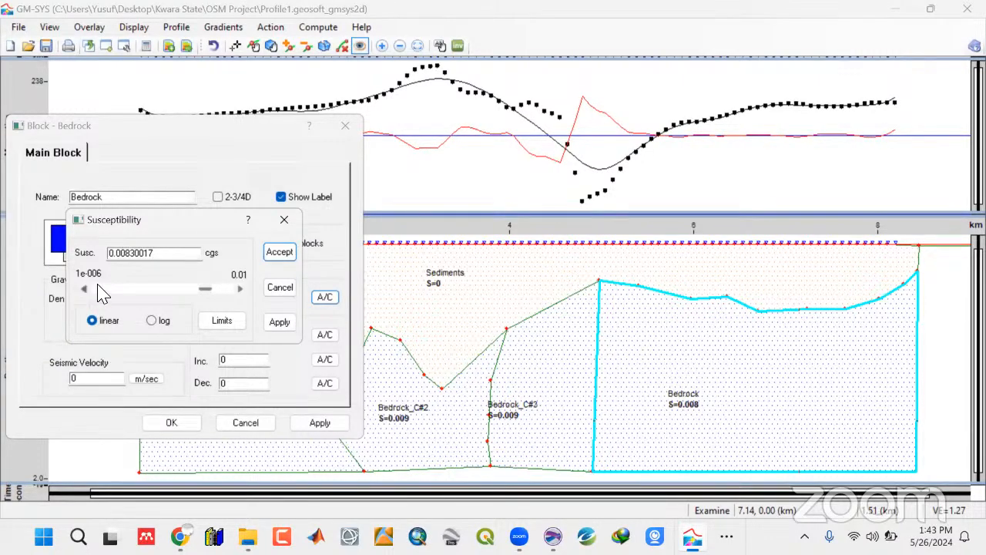
{"action": "left_click", "coordinate": [280, 253]}
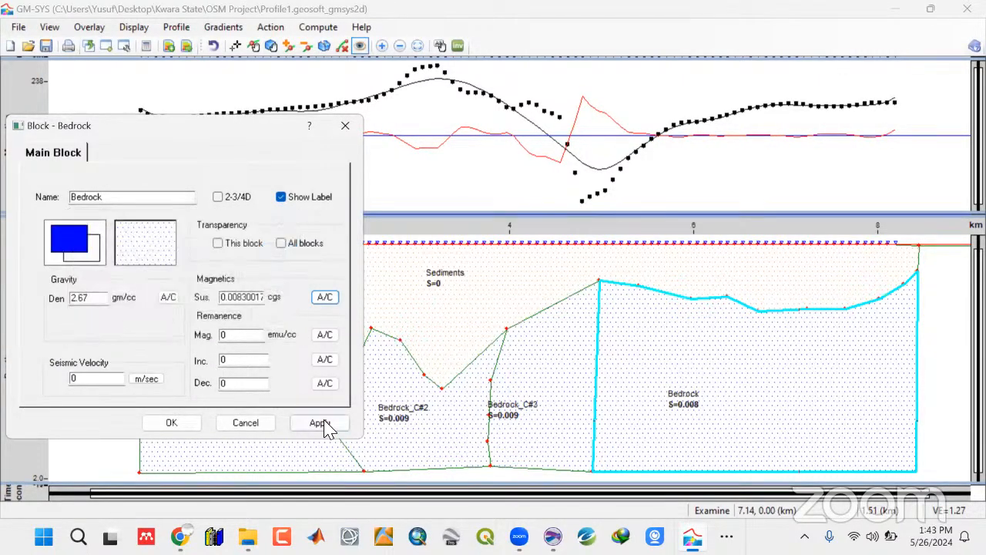
{"action": "left_click", "coordinate": [171, 423]}
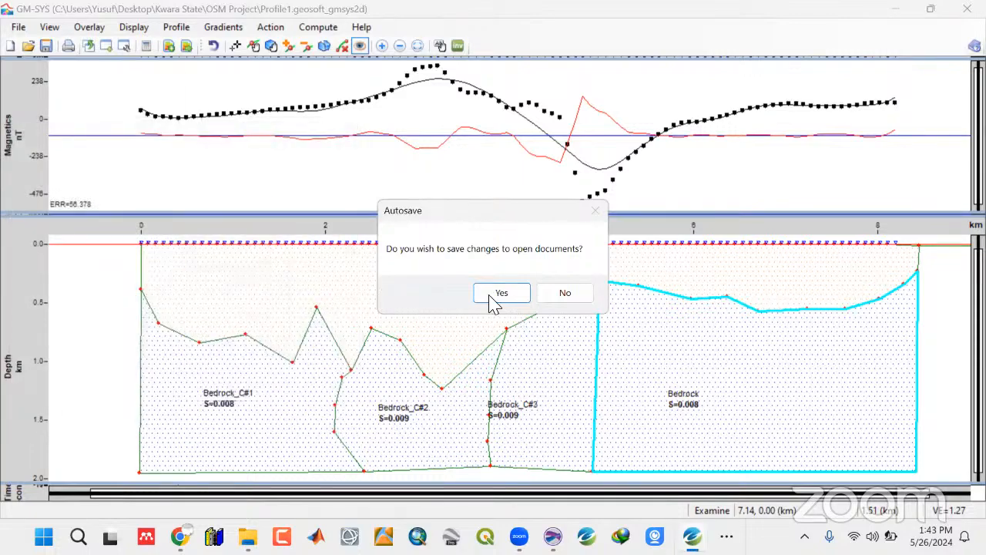
{"action": "left_click", "coordinate": [550, 298]}
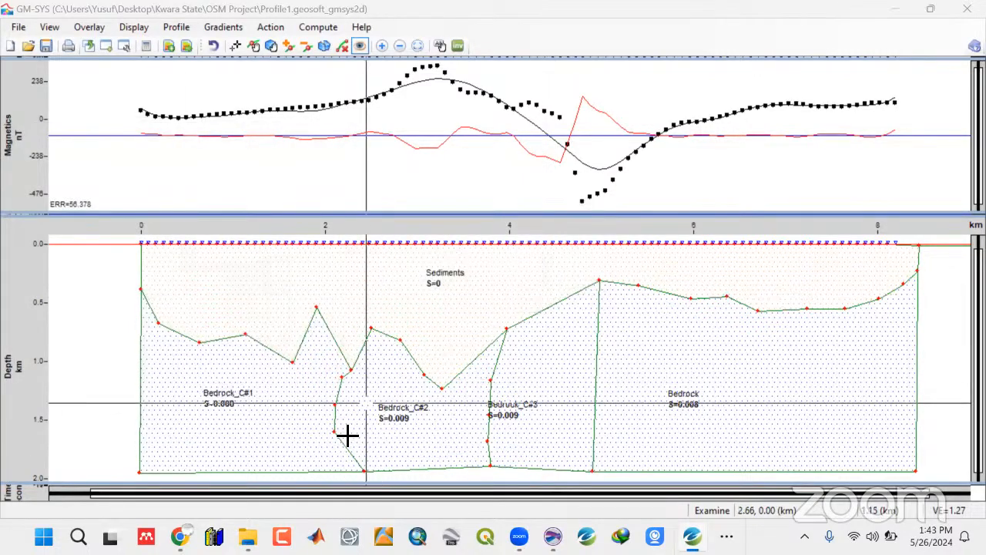
Check the live stream's chat in the browser and return to the GM-SYS model
{"action": "left_click", "coordinate": [181, 536]}
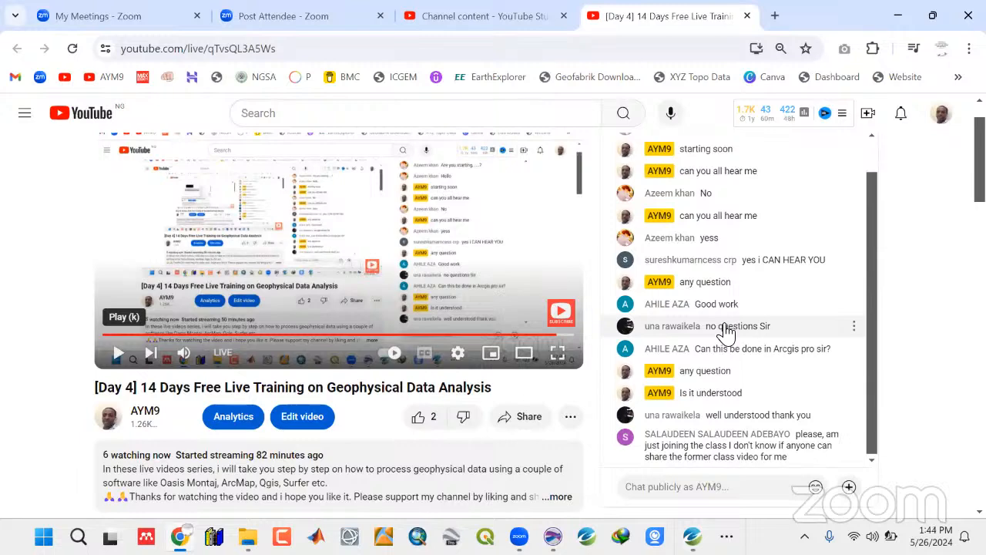
{"action": "left_click", "coordinate": [901, 10]}
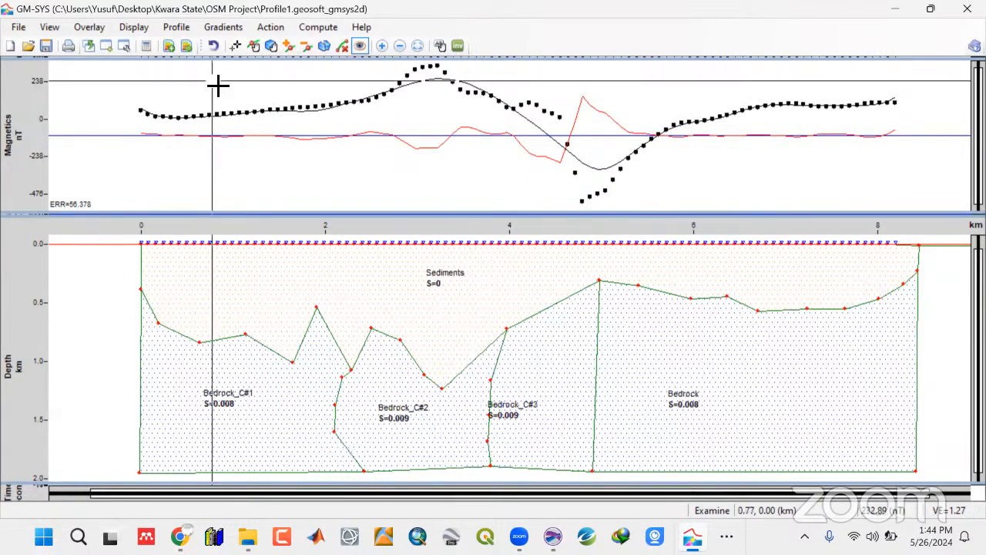
Add points on Bedrock_C#3's top near 4.48 km and on the bedrock base near 3.2 km and 4.35 km
{"action": "left_click", "coordinate": [289, 46]}
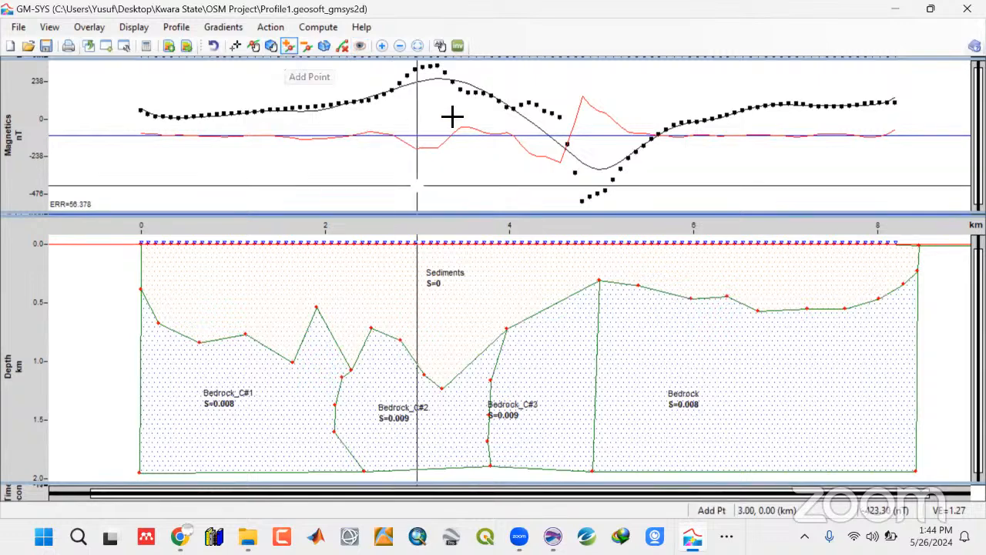
{"action": "left_click", "coordinate": [442, 389]}
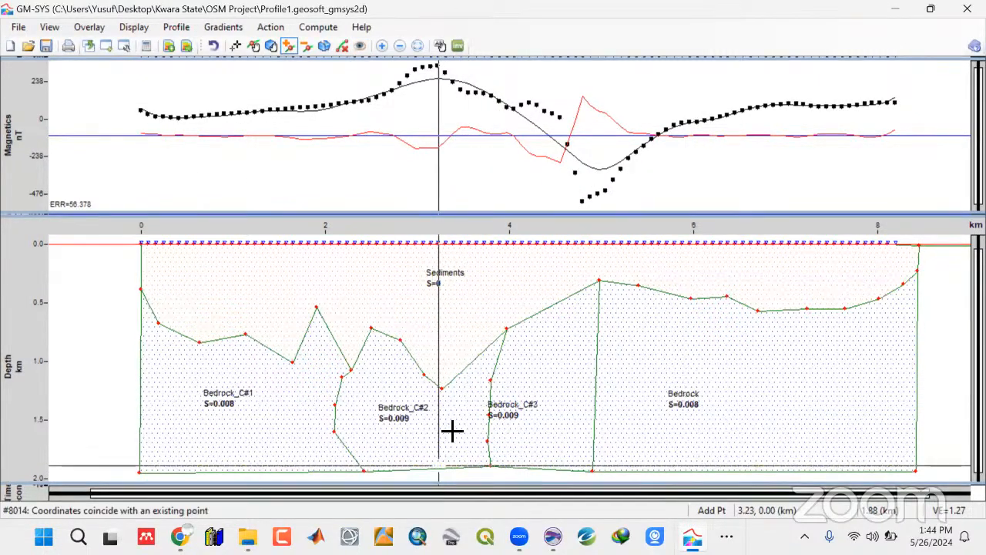
{"action": "left_click", "coordinate": [442, 471]}
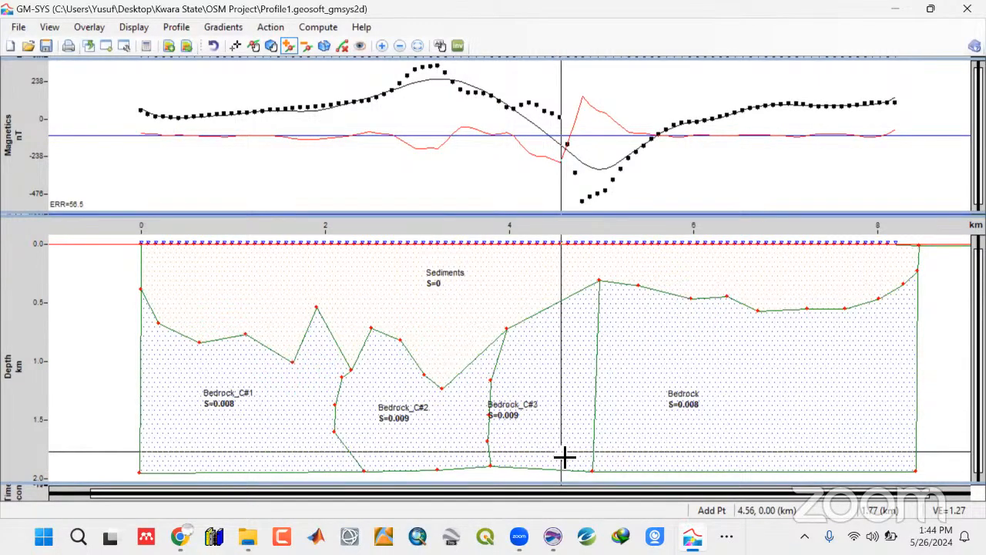
{"action": "left_click", "coordinate": [554, 305]}
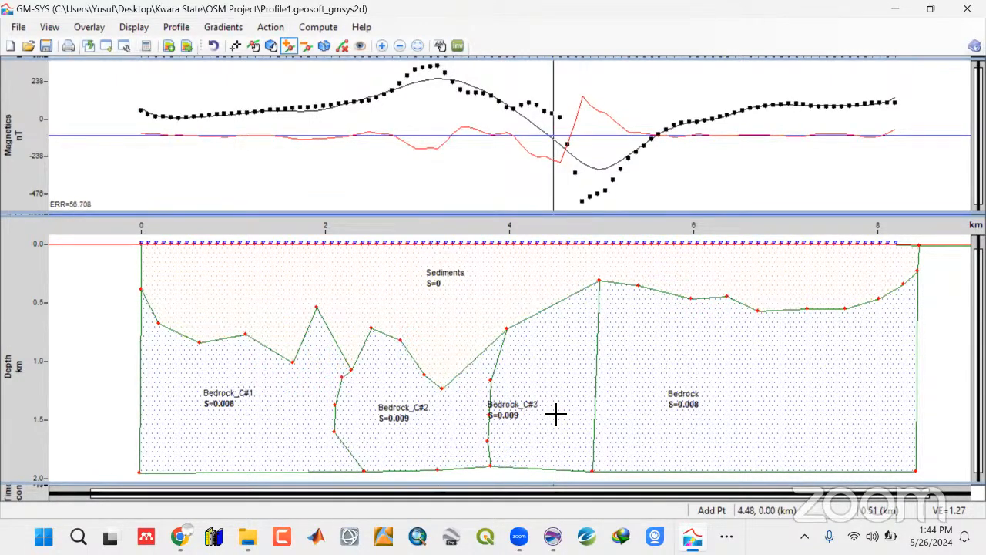
{"action": "left_click", "coordinate": [545, 472]}
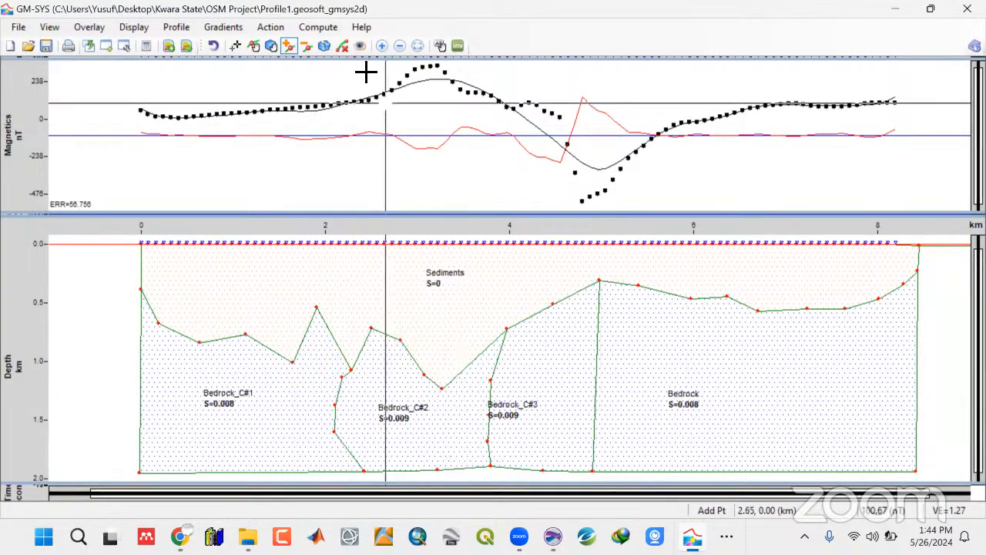
Split Bedrock_C#2 from its 3.26 km top point to the base near 3.2 km, and Bedrock_C#3 from 4.48 km to the base near 4.35 km
{"action": "left_click", "coordinate": [324, 45]}
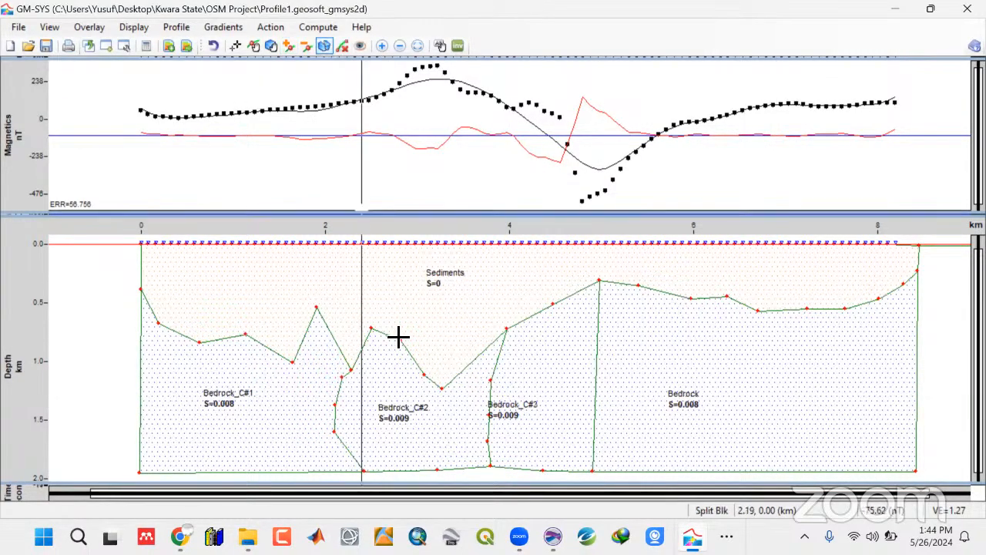
{"action": "left_click", "coordinate": [440, 388]}
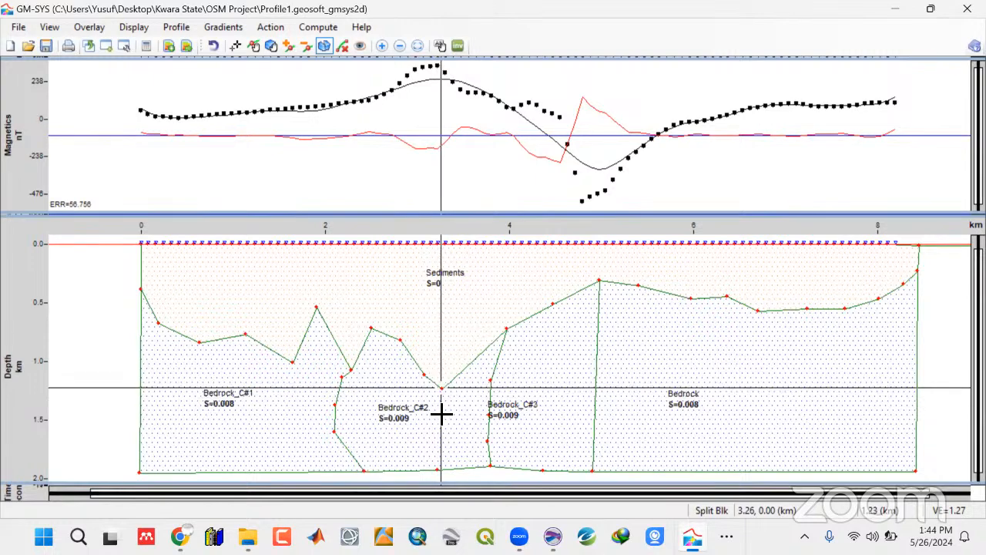
{"action": "left_click", "coordinate": [441, 471]}
{"action": "left_click", "coordinate": [514, 490]}
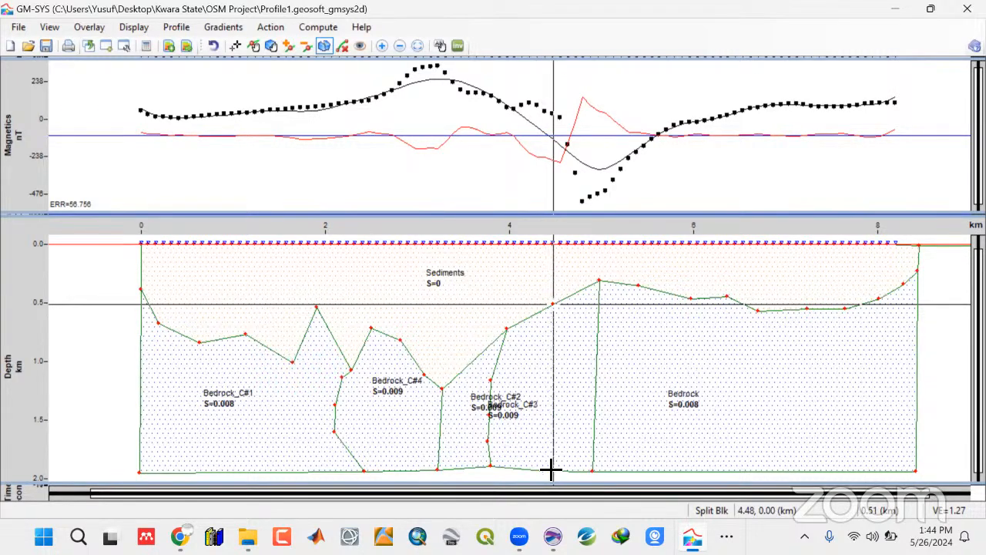
{"action": "left_click", "coordinate": [553, 304]}
{"action": "left_click", "coordinate": [545, 473]}
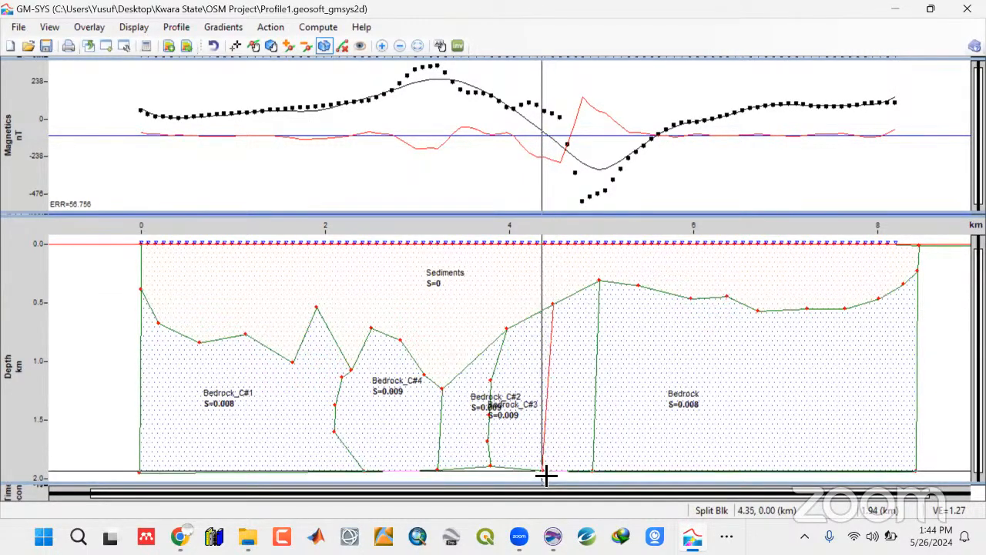
{"action": "left_click", "coordinate": [570, 489]}
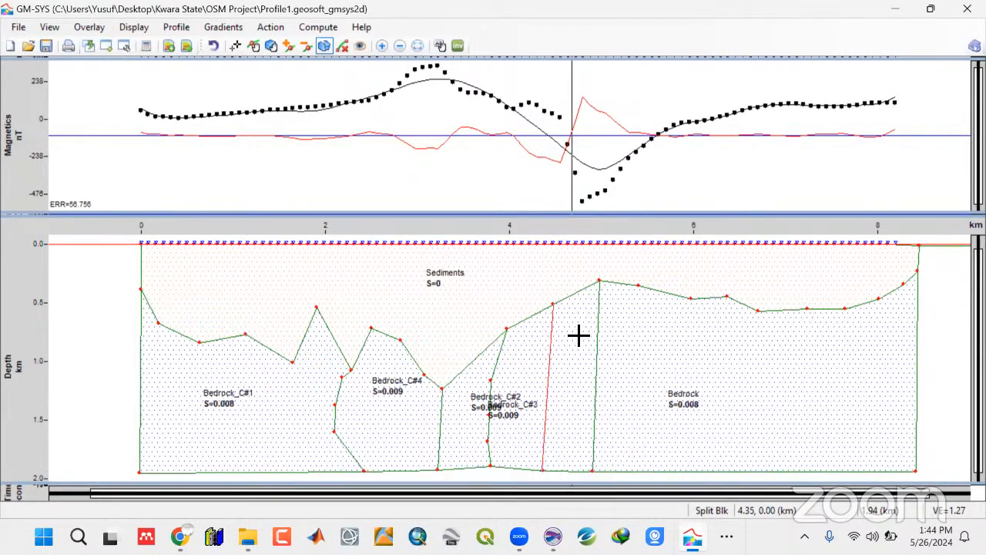
Examine the block properties of Bedrock_C#2 and close them without changes
{"action": "left_click", "coordinate": [359, 45]}
{"action": "left_click", "coordinate": [455, 433]}
{"action": "double_click", "coordinate": [454, 434]}
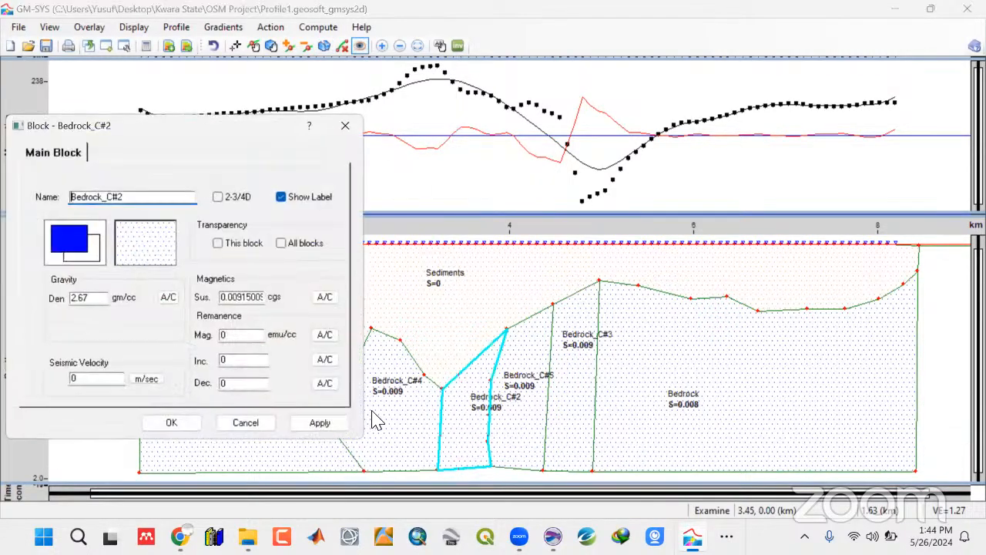
{"action": "left_click", "coordinate": [342, 125]}
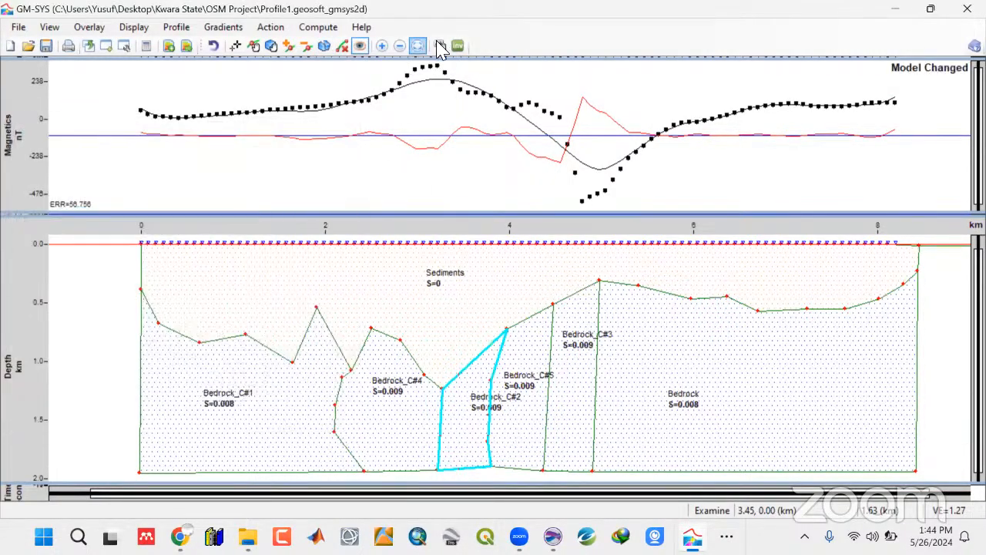
Reposition the labels of Bedrock_C#2, Bedrock_C#3, Bedrock_C#4 and Bedrock_C#5 in Snap Mode so they no longer overlap
{"action": "left_click", "coordinate": [439, 46]}
{"action": "left_click", "coordinate": [465, 437]}
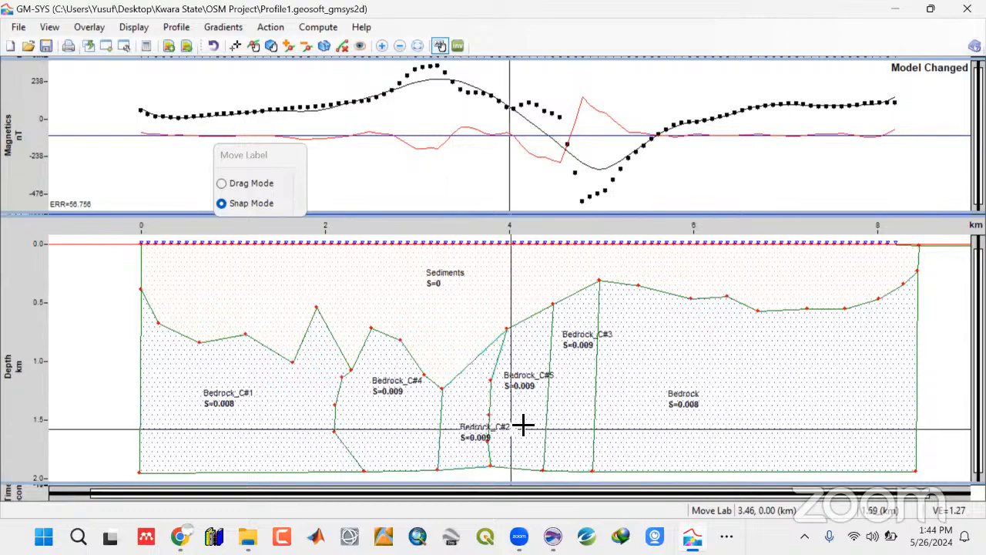
{"action": "left_click", "coordinate": [523, 418]}
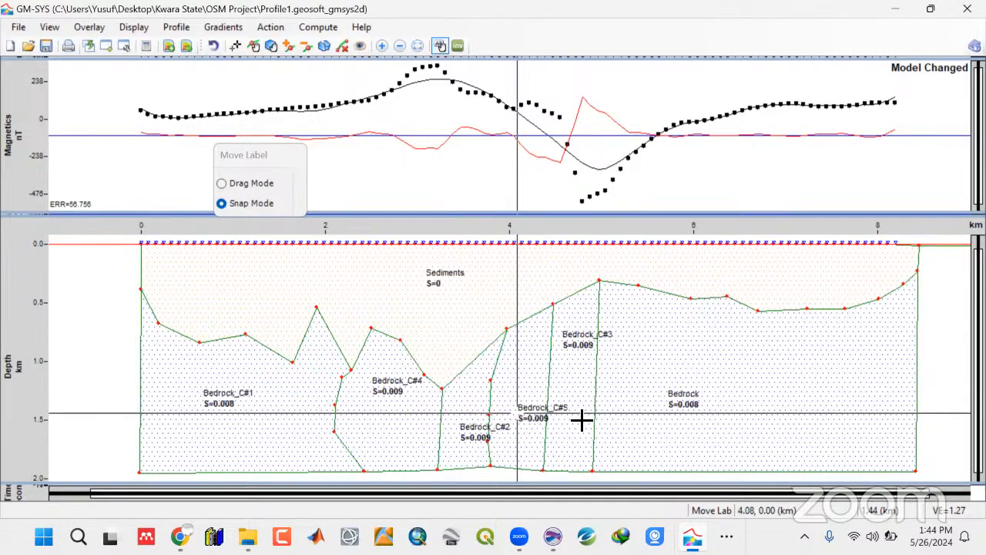
{"action": "left_click", "coordinate": [581, 395]}
{"action": "left_click", "coordinate": [580, 395]}
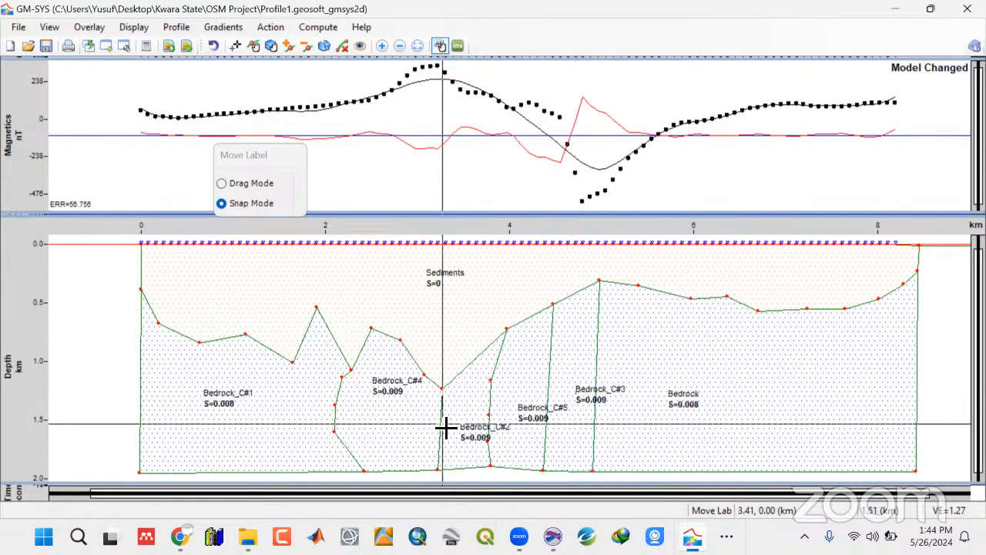
{"action": "left_click", "coordinate": [352, 420]}
{"action": "left_click", "coordinate": [352, 422]}
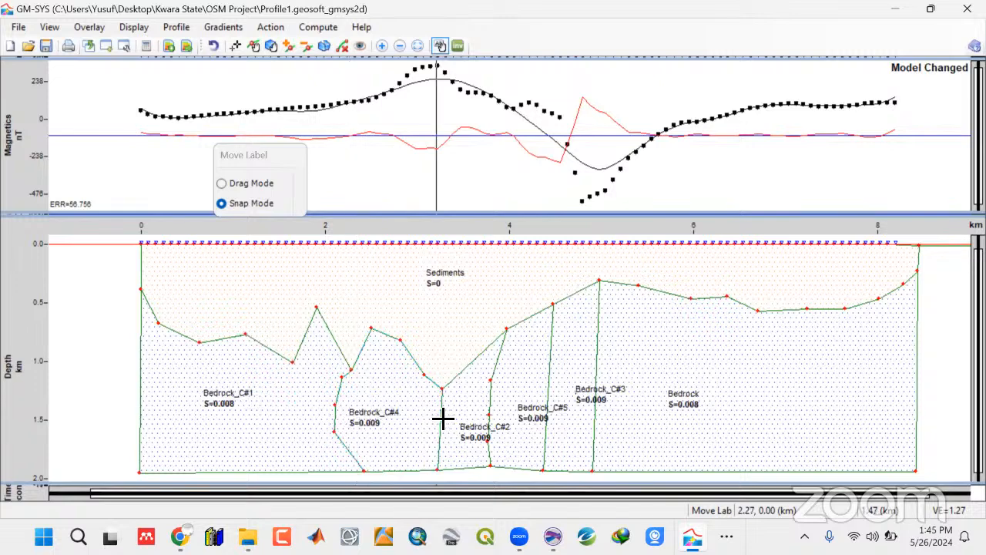
{"action": "left_click", "coordinate": [452, 418]}
{"action": "left_click", "coordinate": [455, 418]}
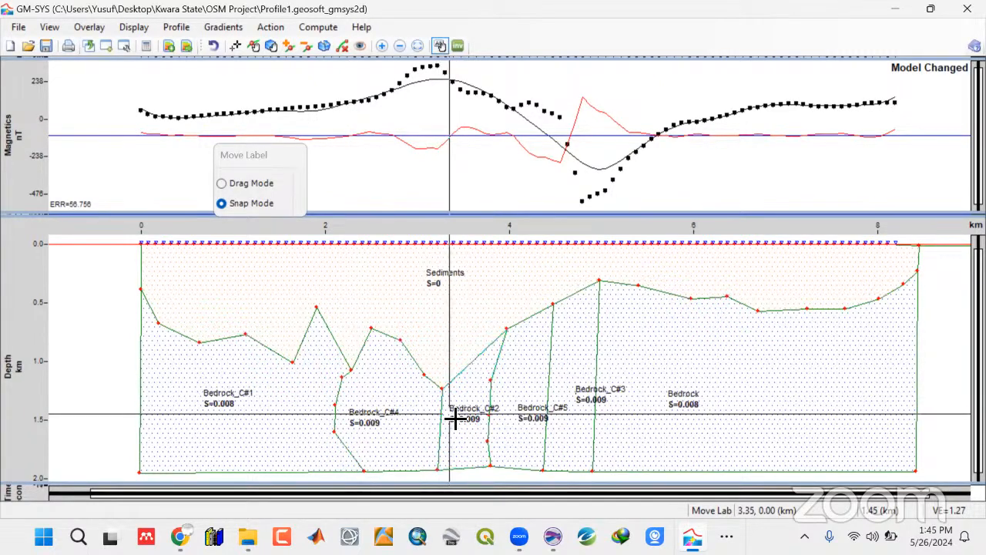
{"action": "left_click", "coordinate": [513, 402]}
{"action": "left_click", "coordinate": [514, 401]}
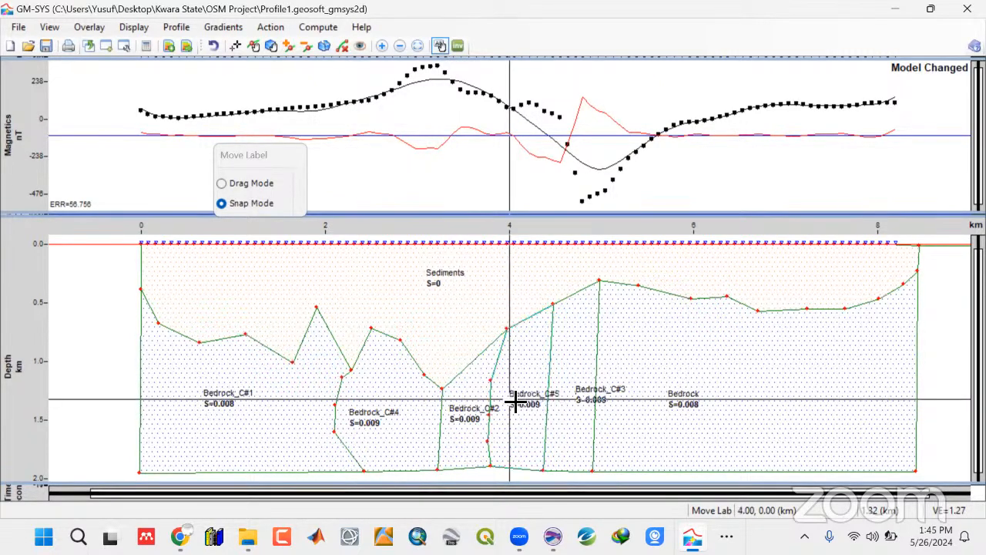
Reposition the Bedrock_C#3 and Bedrock labels inside their own blocks, clear of the boundaries
{"action": "left_click", "coordinate": [558, 378]}
{"action": "left_click", "coordinate": [555, 373]}
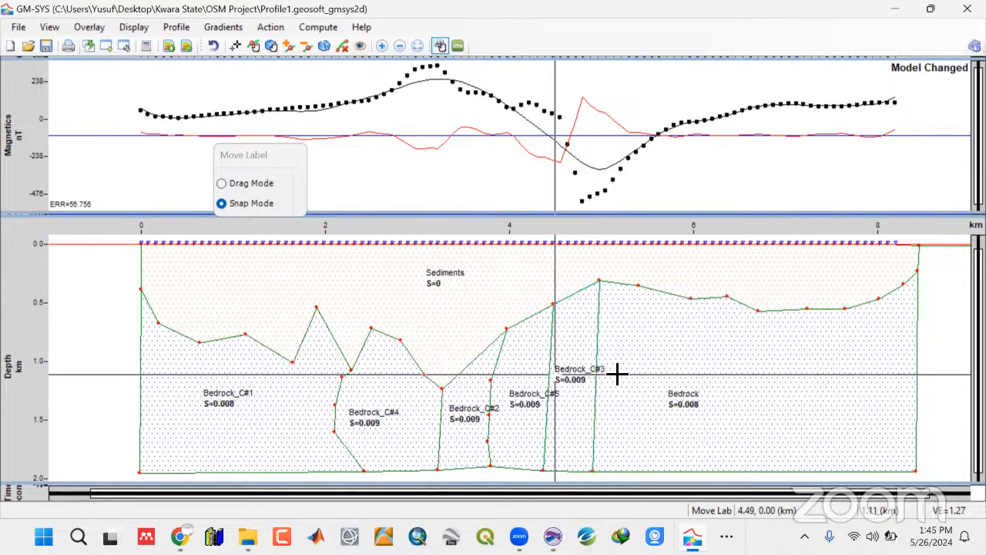
{"action": "left_click", "coordinate": [665, 362]}
{"action": "left_click", "coordinate": [669, 363]}
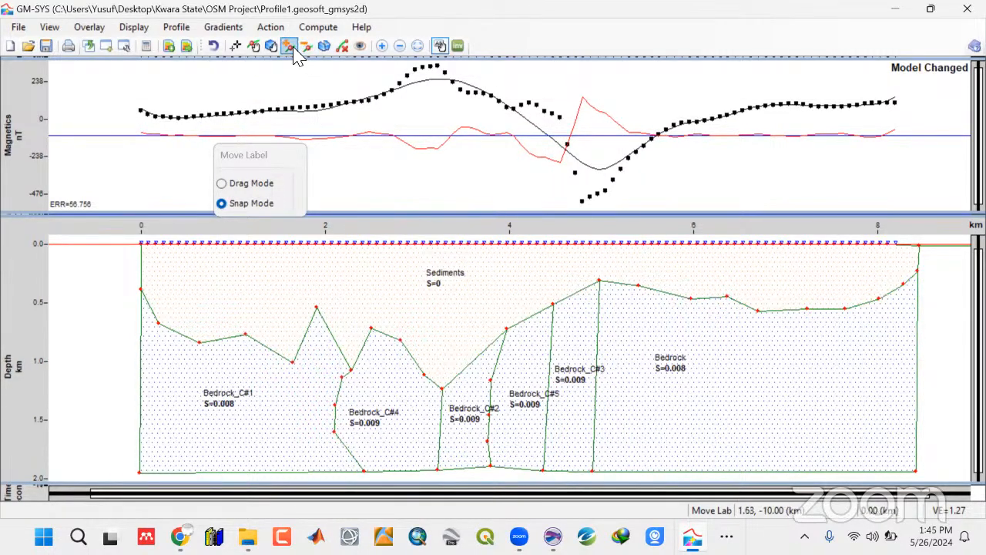
Move points to make the Bedrock_C#1/Bedrock_C#4 and Bedrock_C#2/Bedrock_C#5 boundaries nearly vertical, near 2.2 km and 3.9 km
{"action": "left_click", "coordinate": [255, 47]}
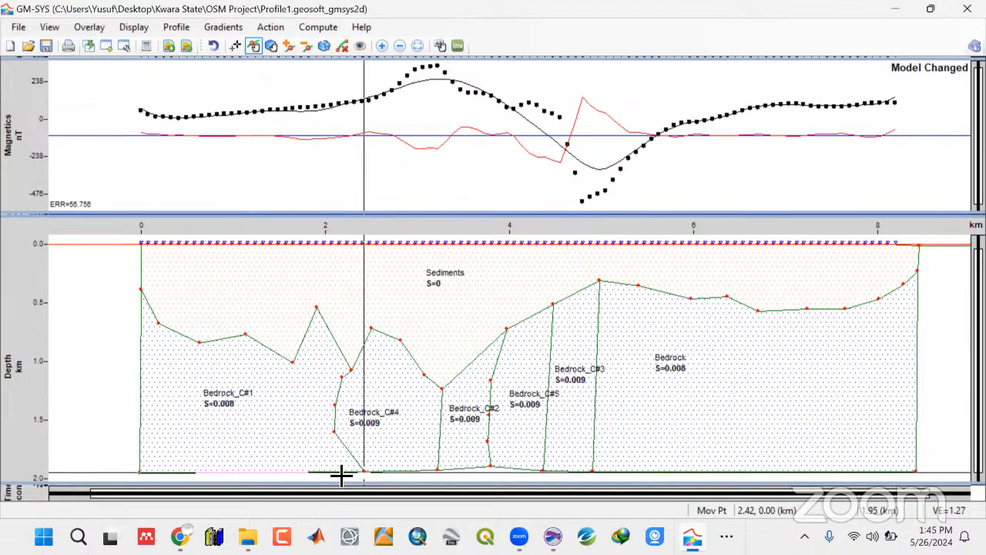
{"action": "left_click_drag", "start_coordinate": [363, 471], "coordinate": [338, 472]}
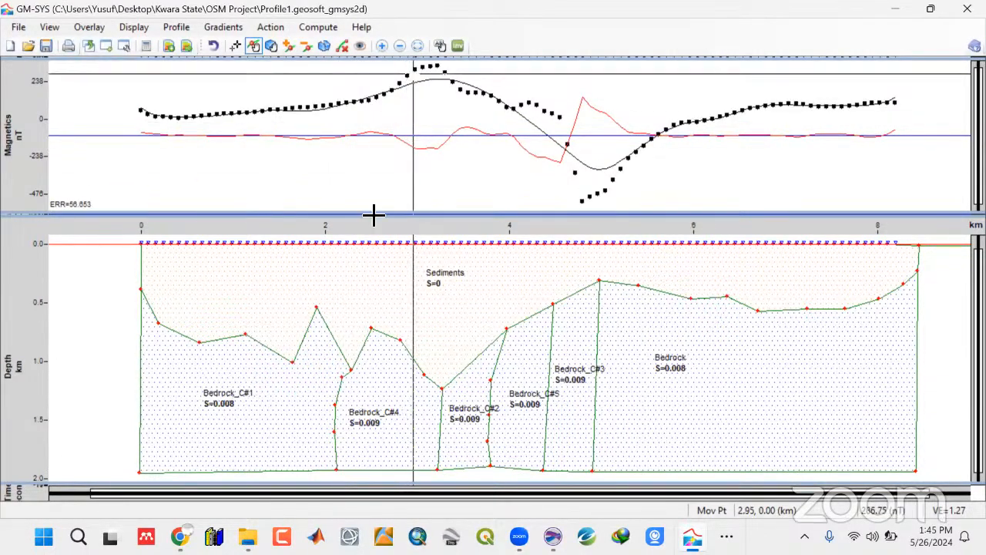
{"action": "mouse_move", "coordinate": [351, 370]}
{"action": "left_mouse_down"}
{"action": "mouse_move", "coordinate": [365, 374]}
{"action": "mouse_move", "coordinate": [352, 372]}
{"action": "left_mouse_up"}
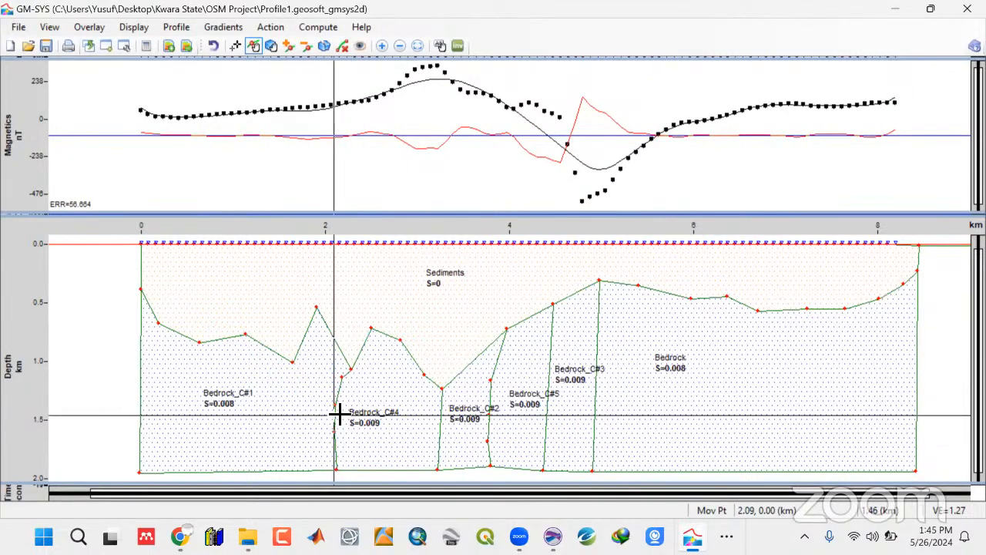
{"action": "left_click_drag", "start_coordinate": [335, 407], "coordinate": [349, 380]}
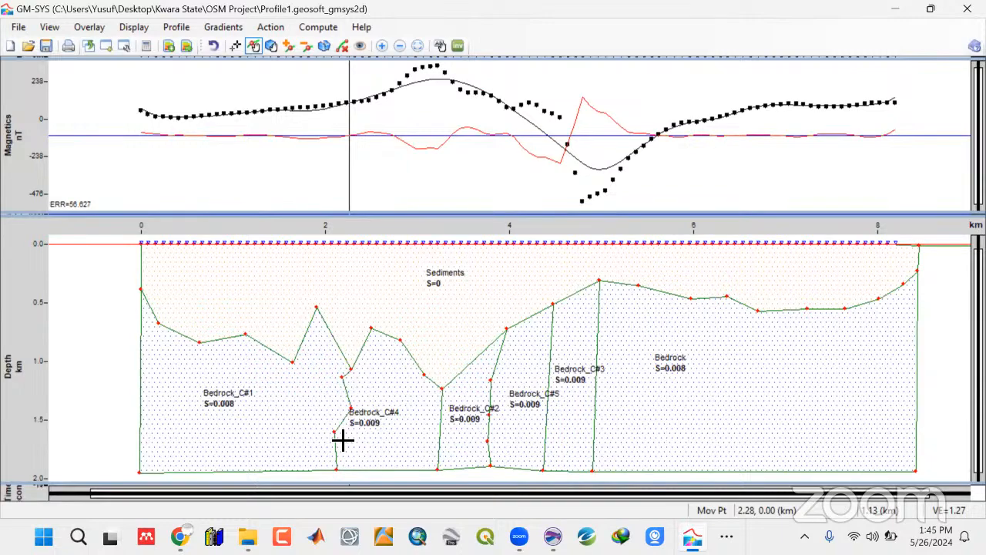
{"action": "left_click_drag", "start_coordinate": [337, 437], "coordinate": [345, 469]}
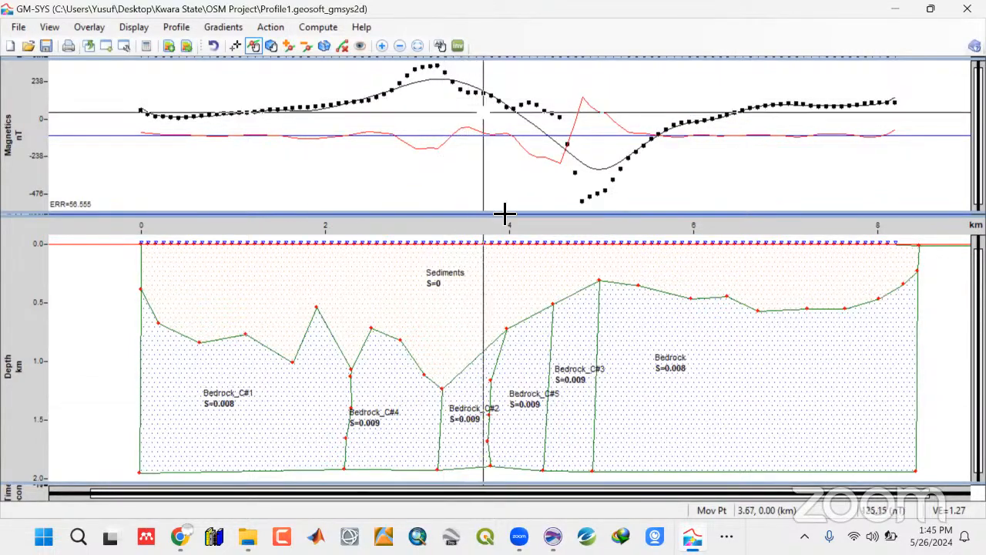
{"action": "left_click_drag", "start_coordinate": [493, 381], "coordinate": [503, 384]}
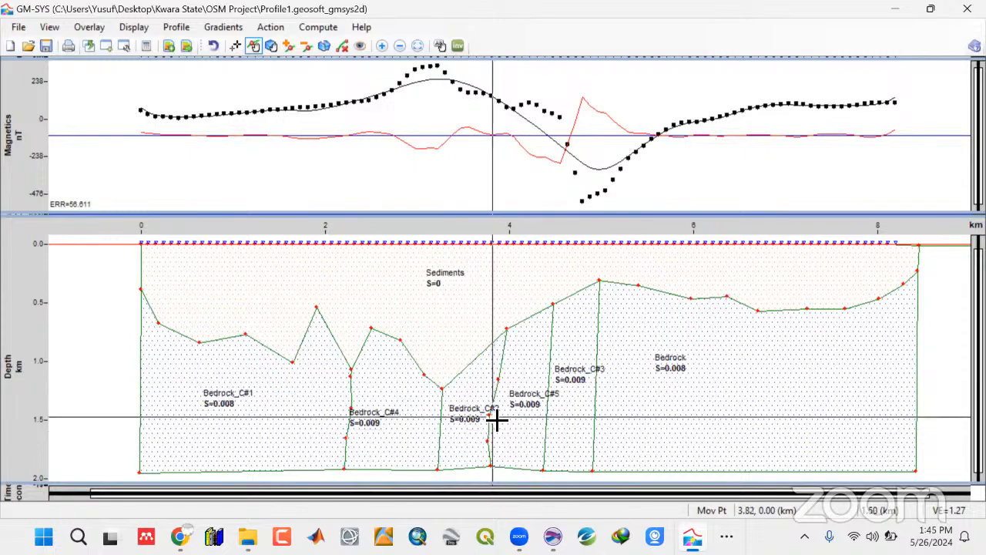
{"action": "left_click_drag", "start_coordinate": [495, 420], "coordinate": [497, 468]}
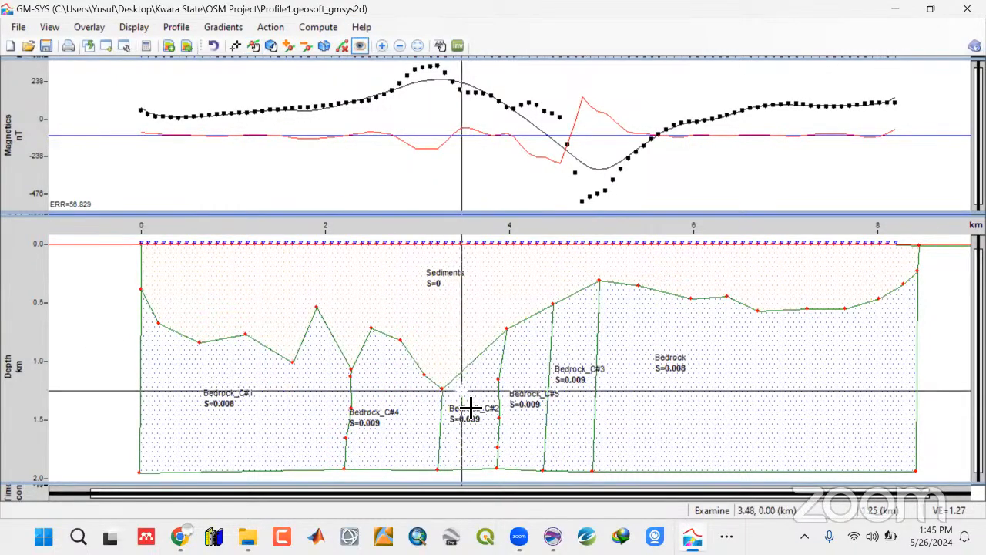
Set the susceptibility of Bedrock_C#2 to 0.00740026 cgs
{"action": "double_click", "coordinate": [469, 408]}
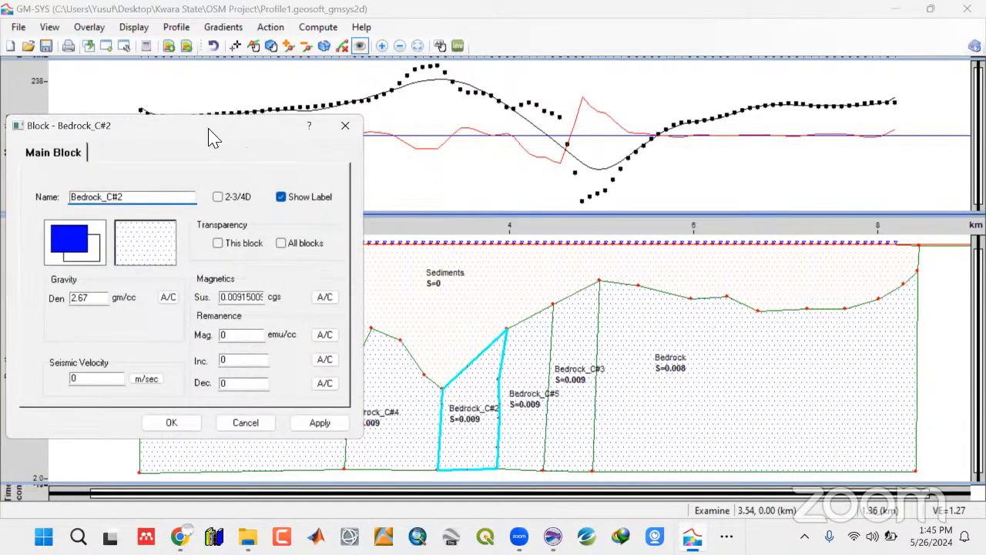
{"action": "left_click_drag", "start_coordinate": [208, 126], "coordinate": [874, 102]}
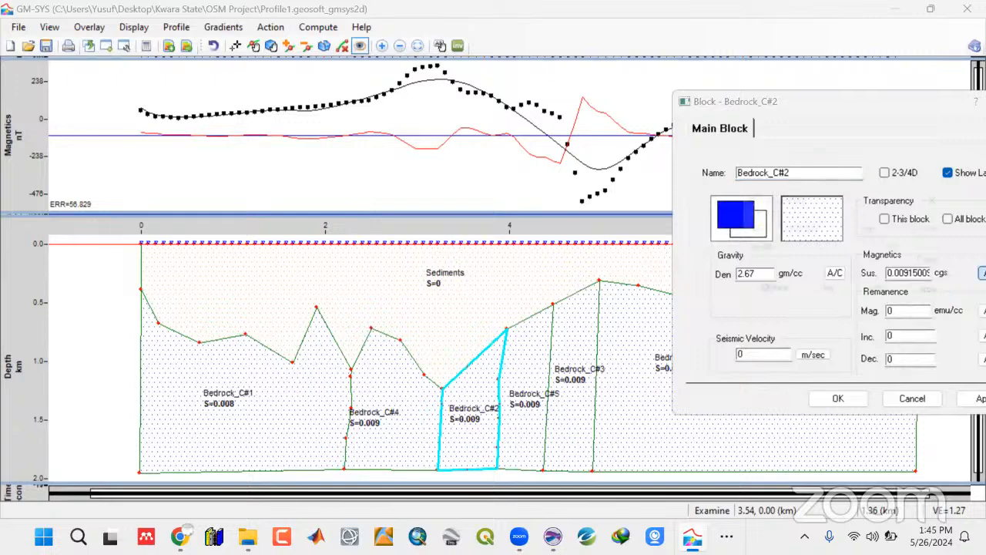
{"action": "left_click", "coordinate": [983, 273]}
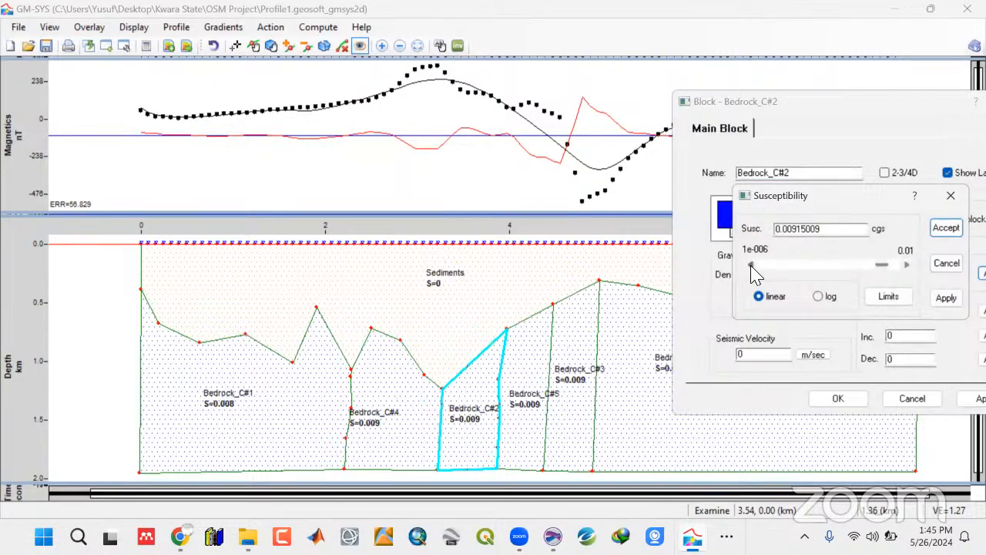
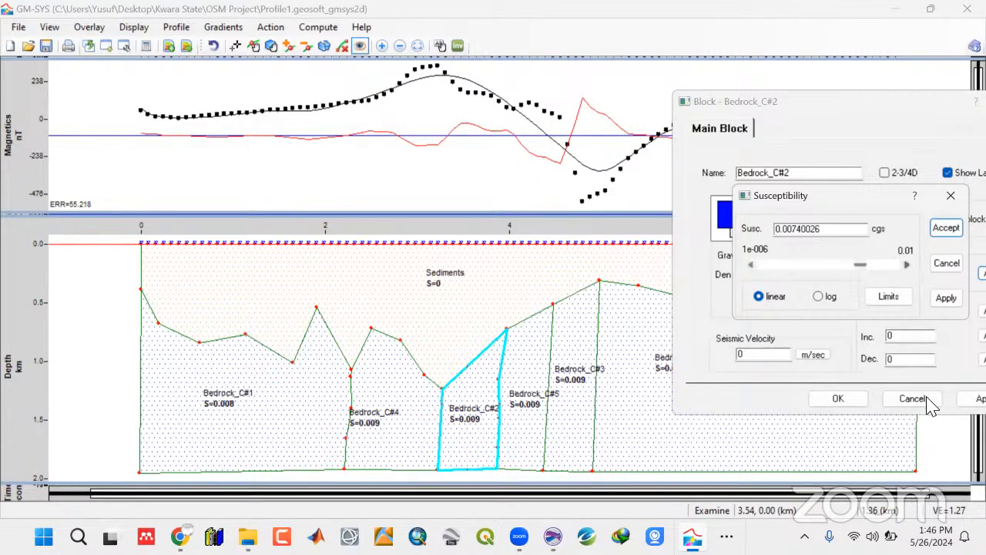
{"action": "left_click", "coordinate": [945, 228]}
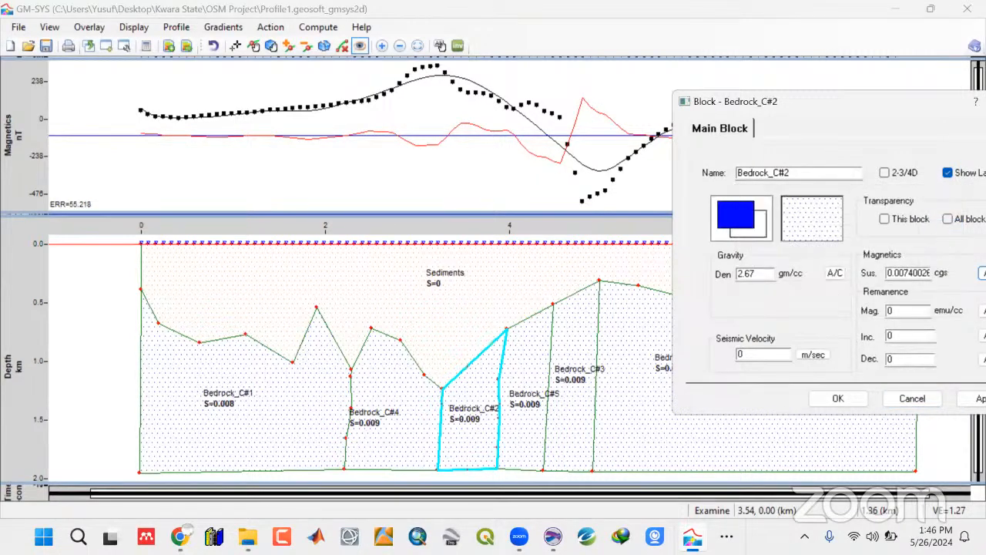
{"action": "left_click", "coordinate": [839, 398]}
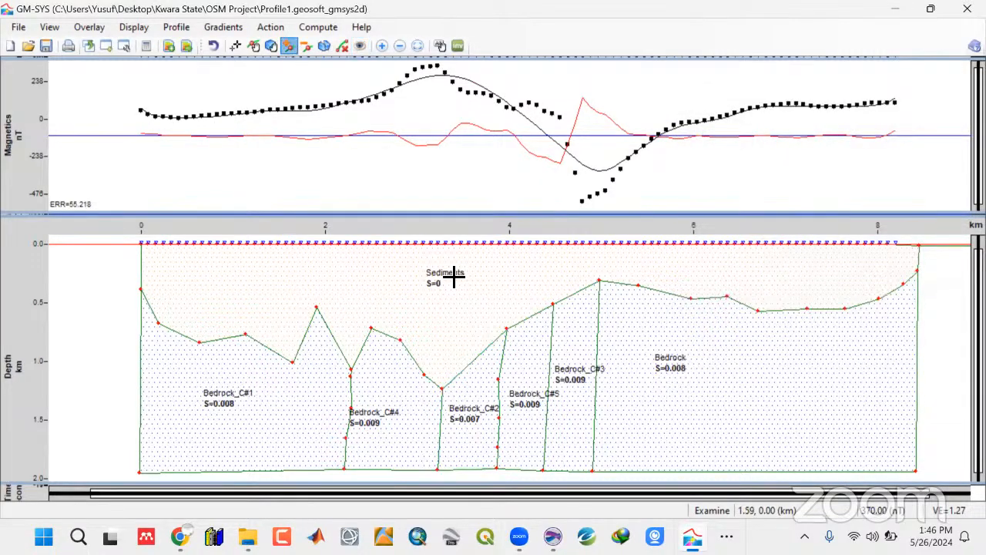
Add points along the top of Bedrock_C#2 near 3.4, 3.5 and 3.7 km, and on Bedrock_C#5's top near 4.15 km
{"action": "left_click", "coordinate": [469, 372]}
{"action": "left_click", "coordinate": [460, 381]}
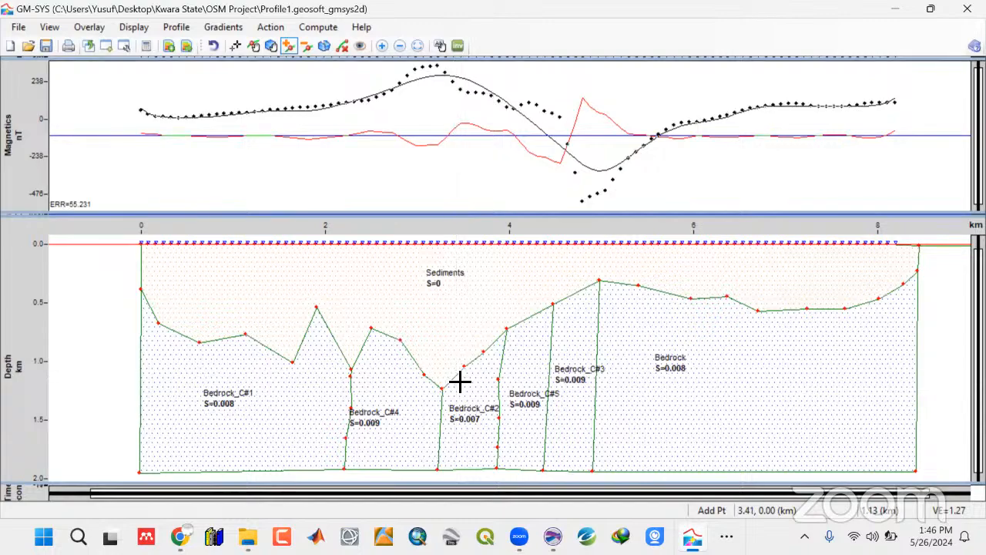
{"action": "left_click", "coordinate": [533, 321]}
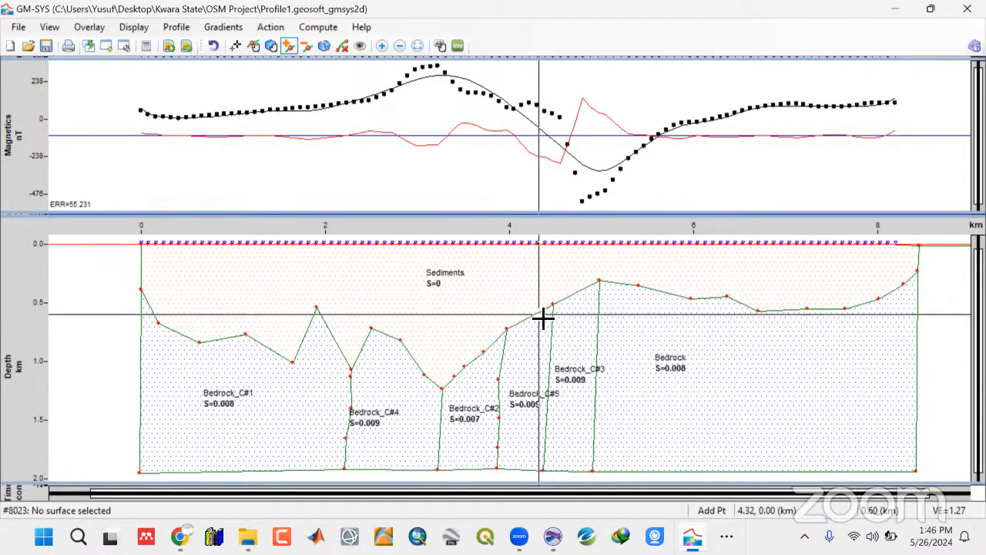
{"action": "left_click", "coordinate": [524, 323]}
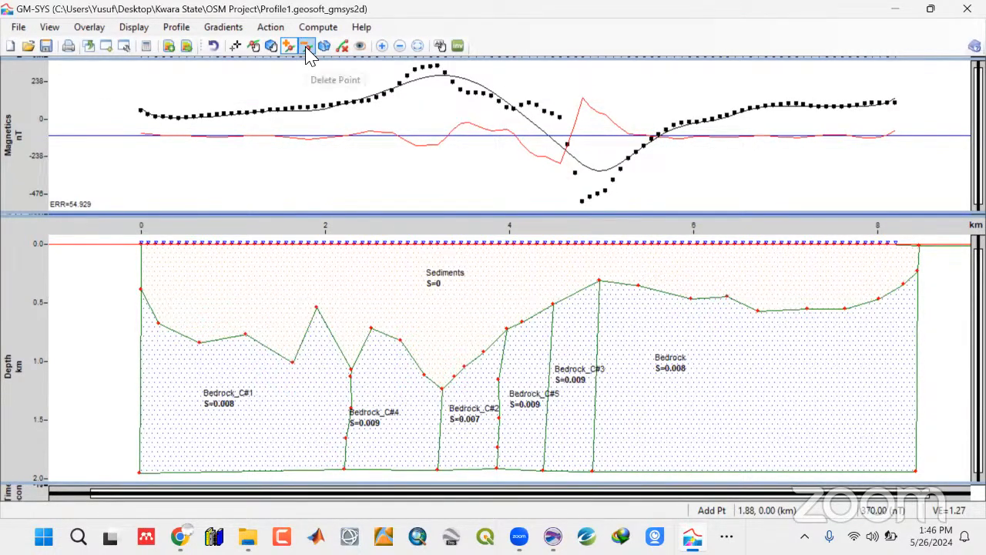
Delete the Bedrock top point near 5.4 km and shift Bedrock_C#3's side boundaries to about 4.4 km and 5.4 km
{"action": "left_click", "coordinate": [642, 299]}
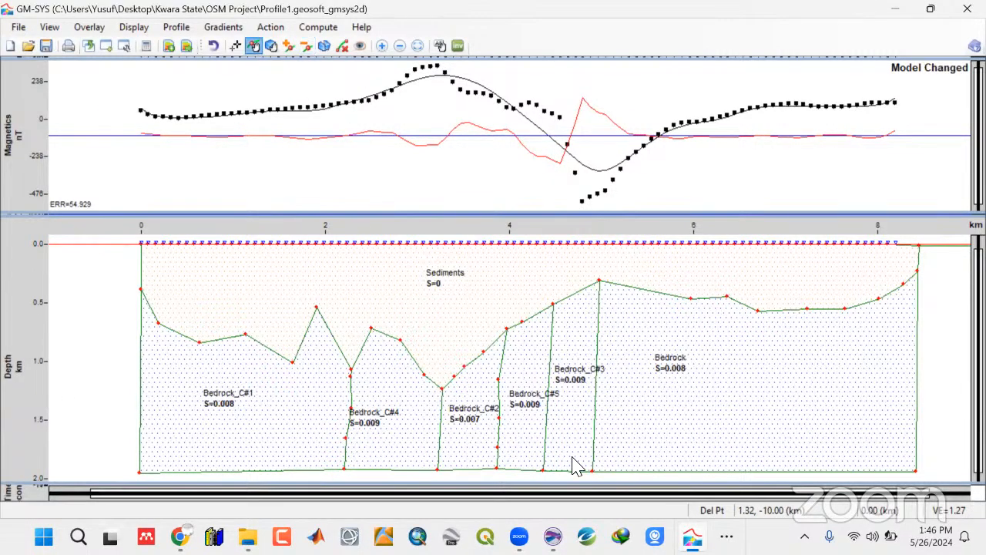
{"action": "mouse_move", "coordinate": [593, 471]}
{"action": "left_mouse_down"}
{"action": "mouse_move", "coordinate": [642, 476]}
{"action": "mouse_move", "coordinate": [594, 470]}
{"action": "left_mouse_up"}
{"action": "left_click_drag", "start_coordinate": [599, 282], "coordinate": [644, 289]}
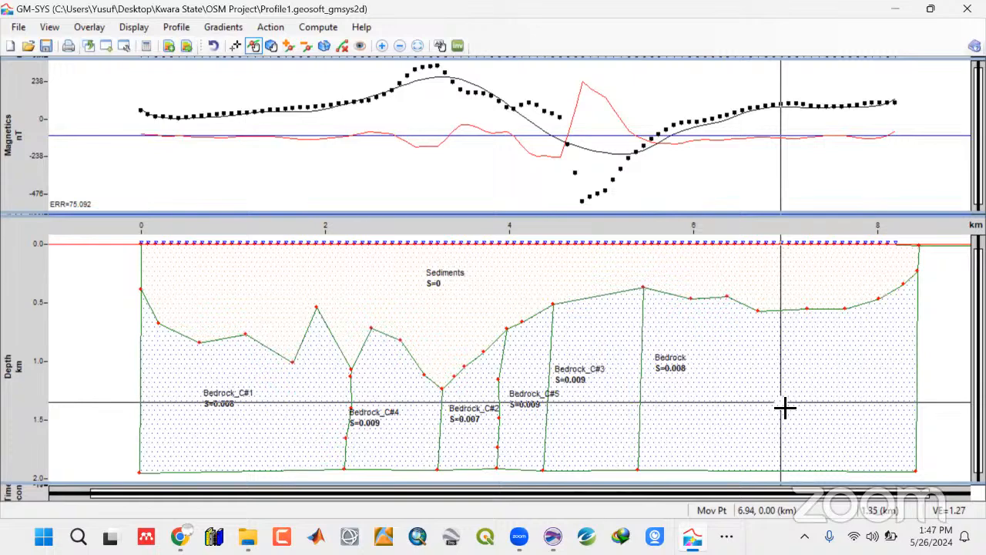
{"action": "left_click", "coordinate": [553, 307]}
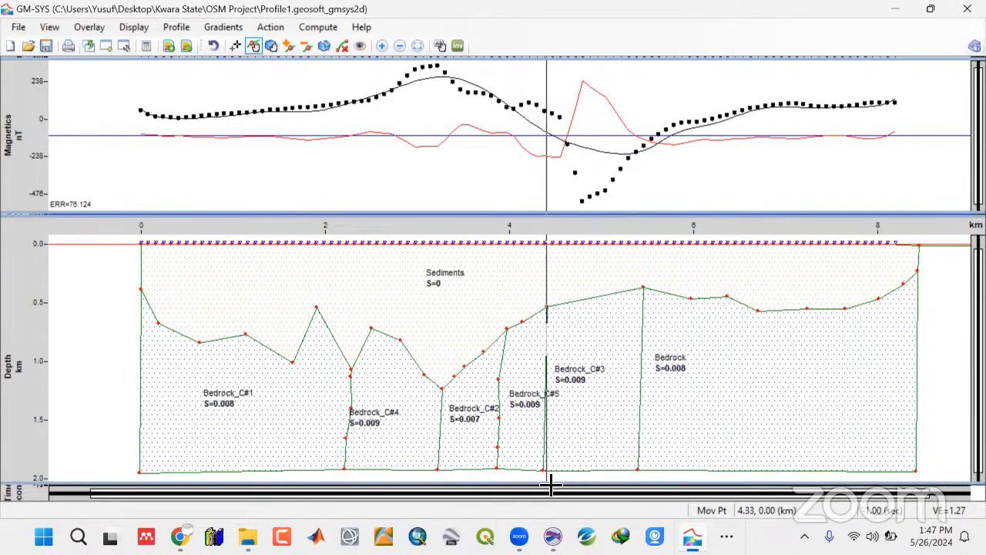
{"action": "left_click", "coordinate": [547, 470]}
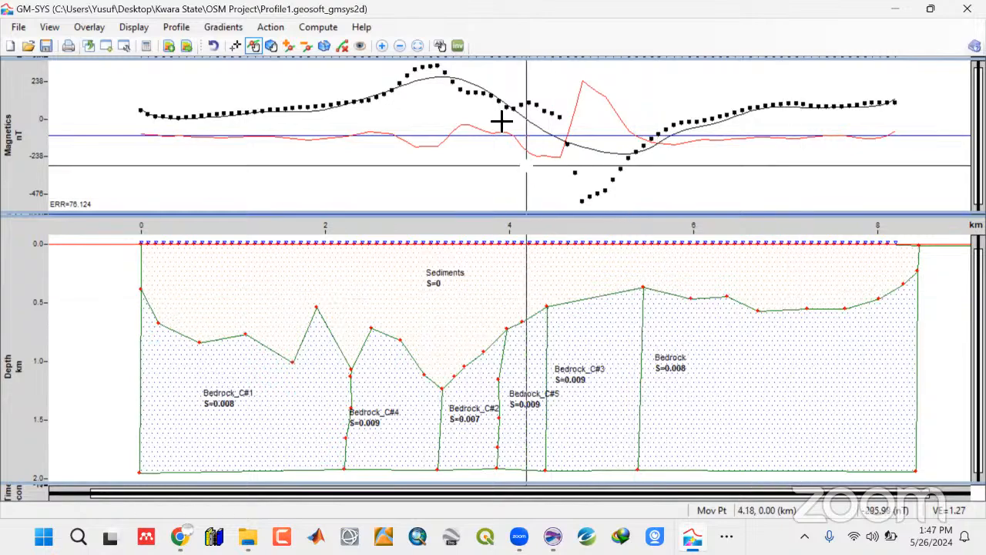
Raise the susceptibility of Bedrock_C#3 to 0.01 cgs and set its upper adjustment limit to 0.06 cgs
{"action": "left_click", "coordinate": [274, 46]}
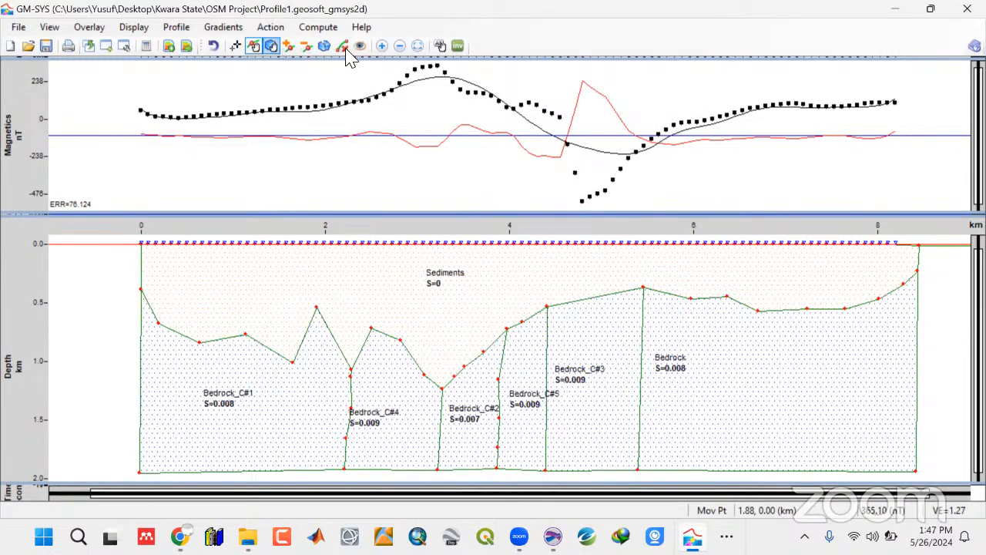
{"action": "double_click", "coordinate": [583, 380]}
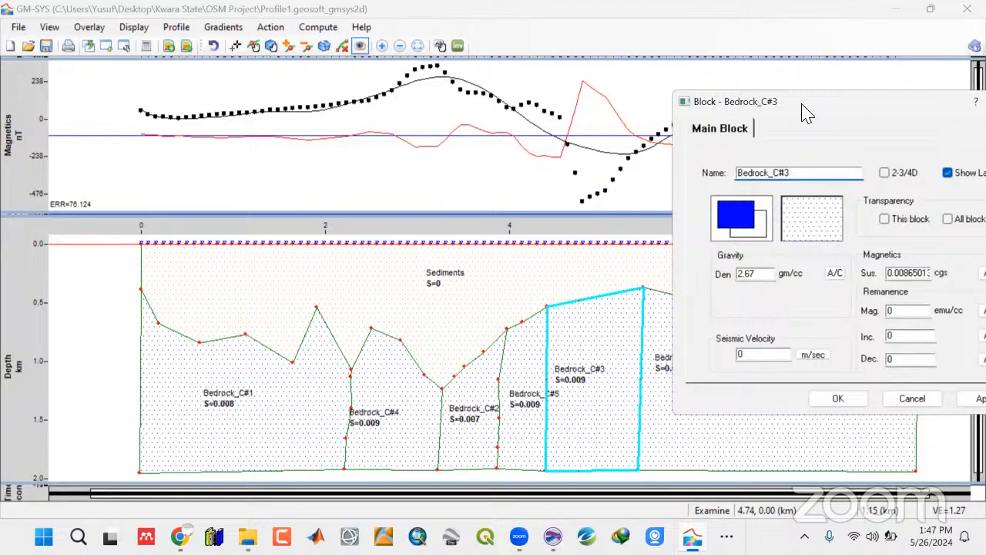
{"action": "left_click_drag", "start_coordinate": [807, 105], "coordinate": [204, 91]}
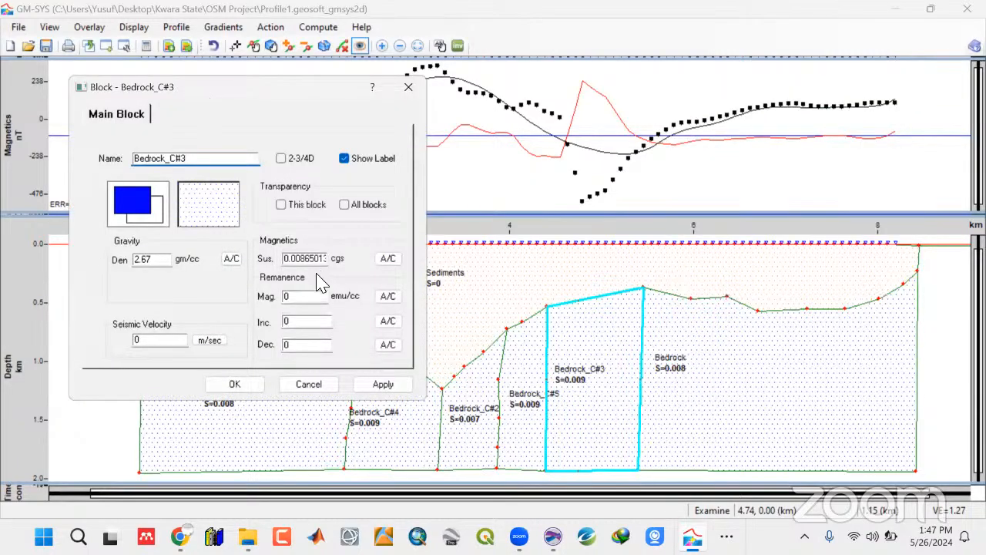
{"action": "left_click", "coordinate": [388, 259]}
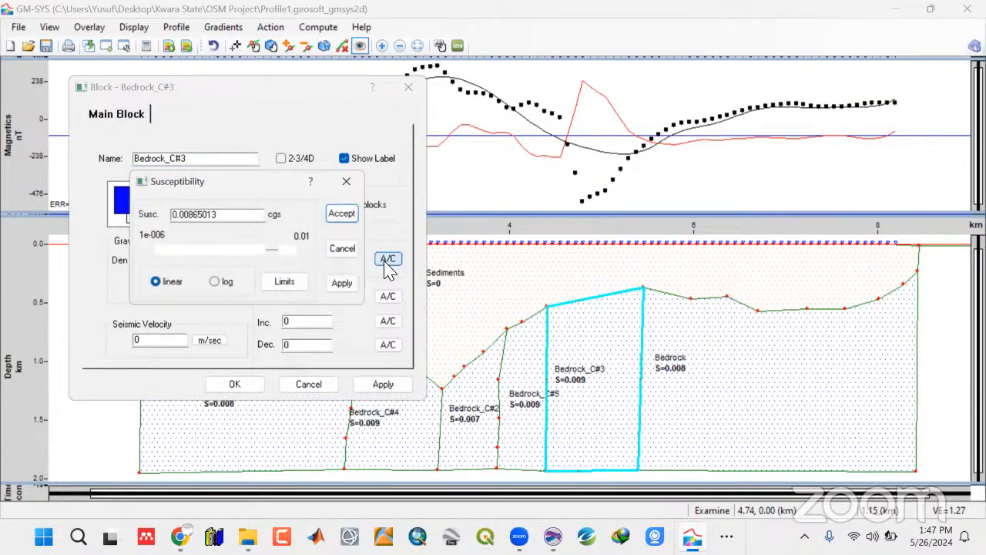
{"action": "left_click", "coordinate": [306, 257]}
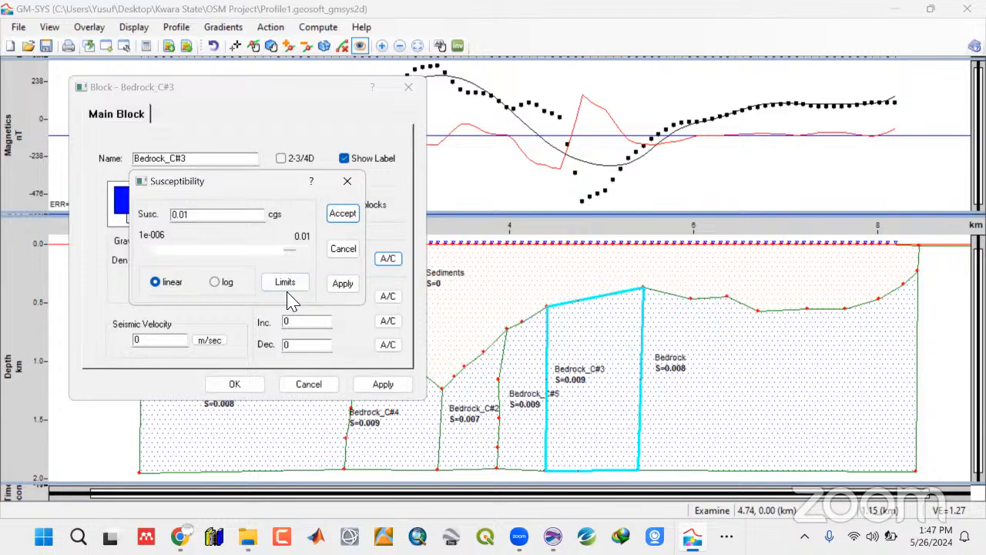
{"action": "left_click", "coordinate": [284, 282]}
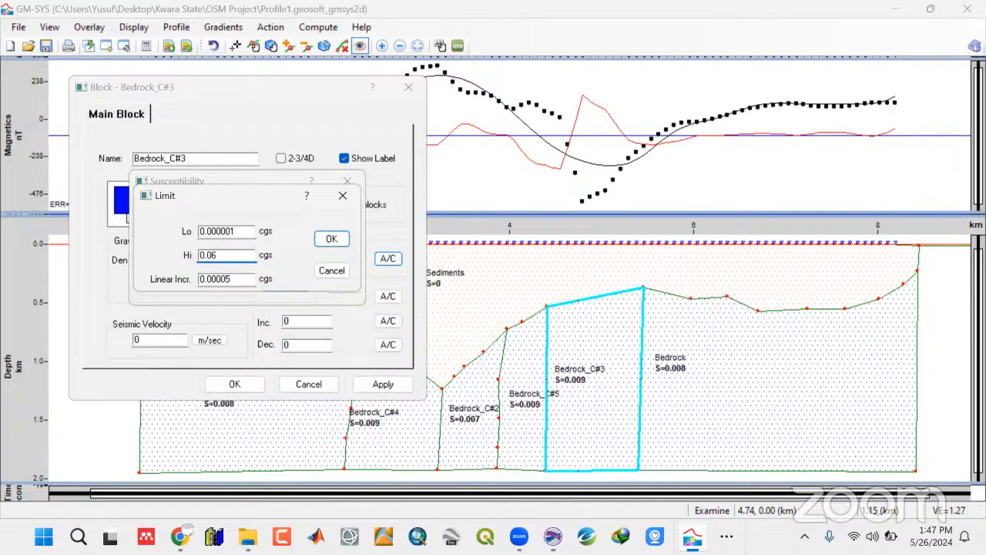
{"action": "left_click", "coordinate": [329, 241]}
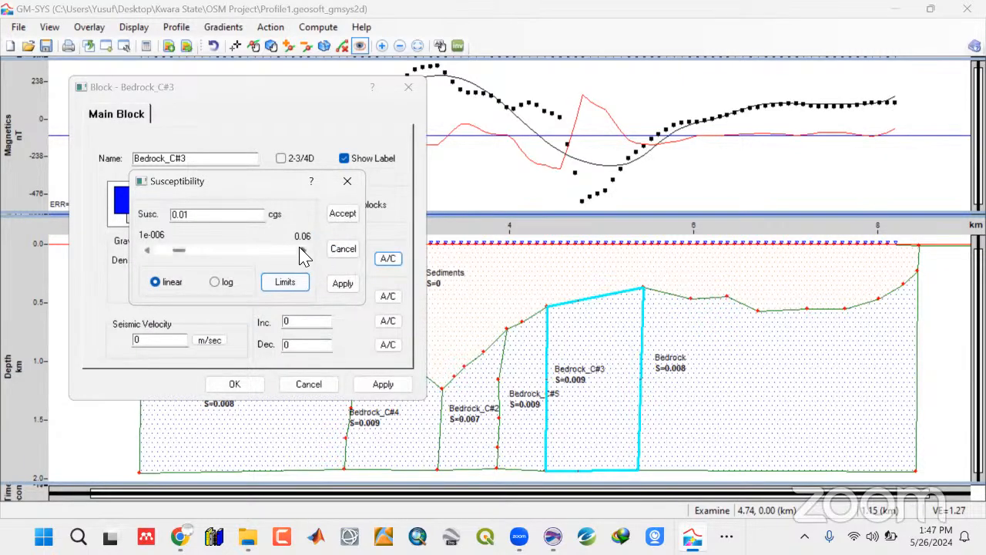
Increase the susceptibility of Bedrock_C#3 to 0.012651 cgs and apply it to the block
{"action": "left_click", "coordinate": [300, 249]}
{"action": "left_click", "coordinate": [300, 249]}
{"action": "left_click", "coordinate": [299, 249]}
{"action": "left_click", "coordinate": [300, 249]}
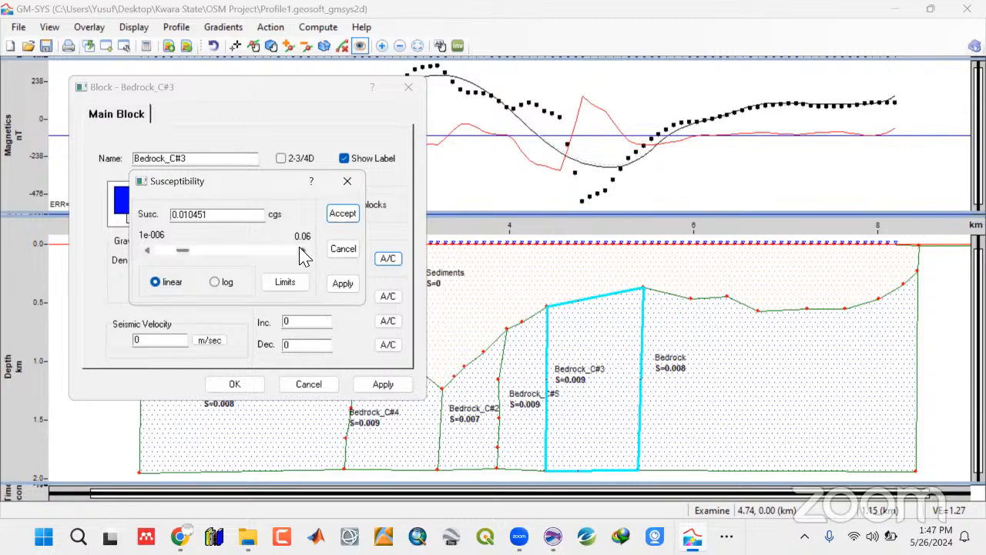
{"action": "left_click", "coordinate": [300, 249]}
{"action": "left_click", "coordinate": [299, 249]}
{"action": "left_click", "coordinate": [300, 249]}
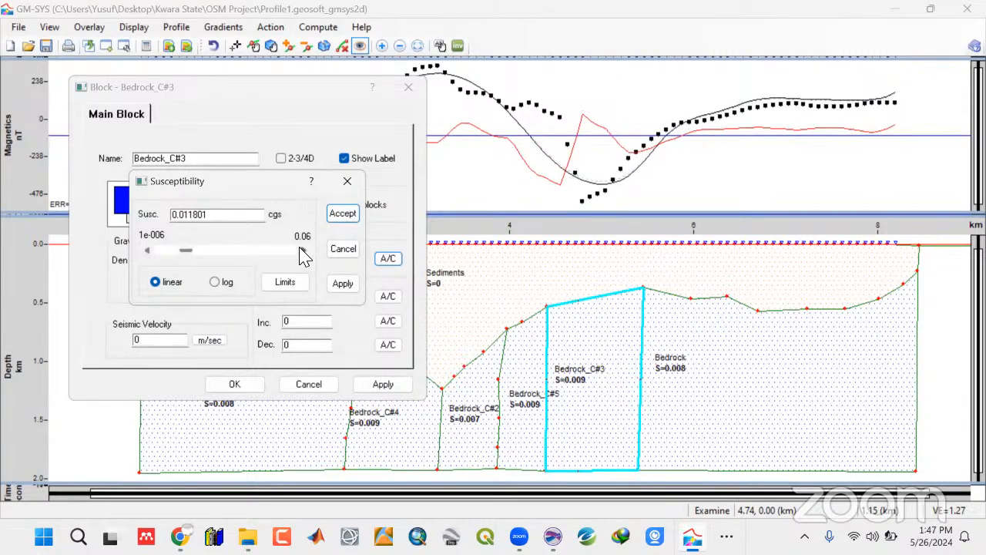
{"action": "left_click", "coordinate": [299, 249]}
{"action": "left_click", "coordinate": [300, 249]}
{"action": "left_click", "coordinate": [299, 248]}
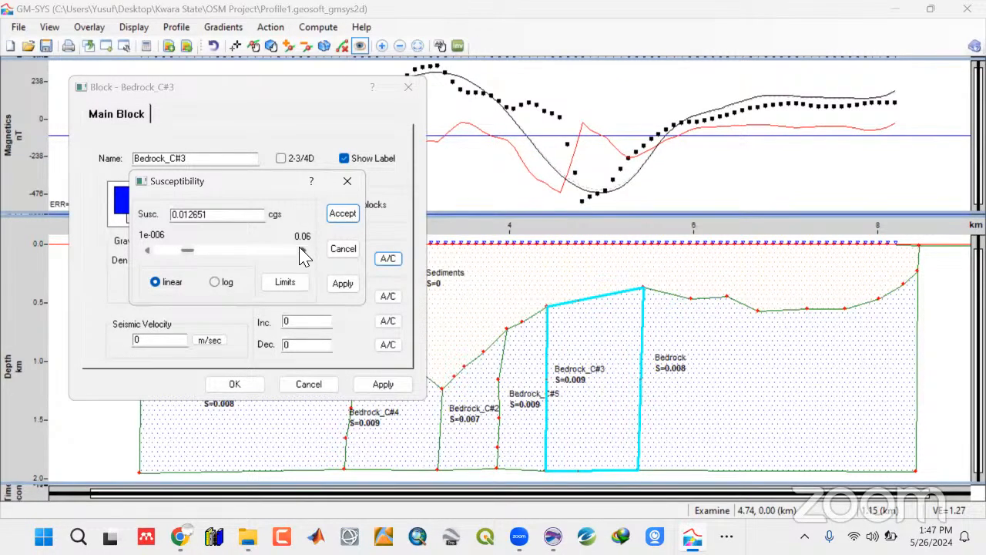
{"action": "left_click", "coordinate": [343, 215]}
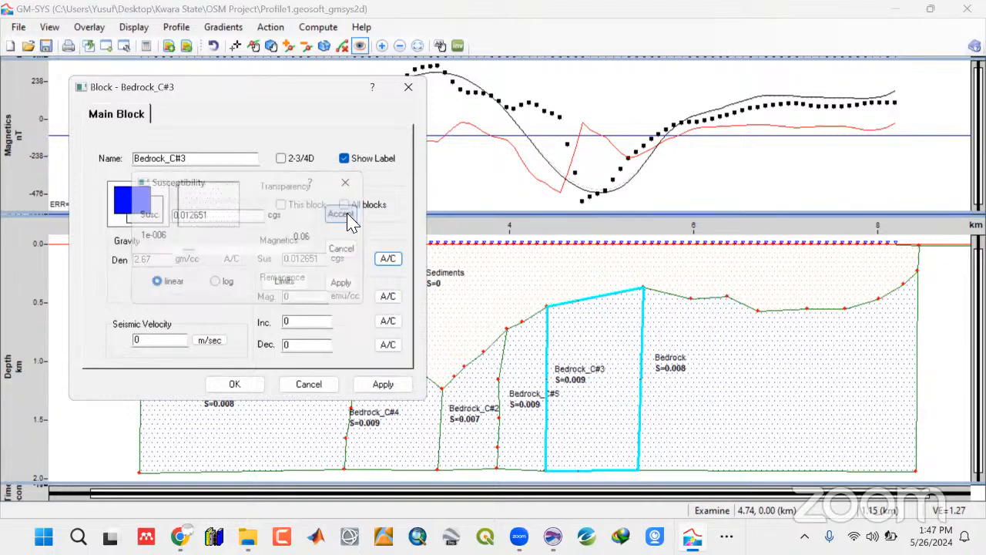
{"action": "left_click", "coordinate": [251, 385]}
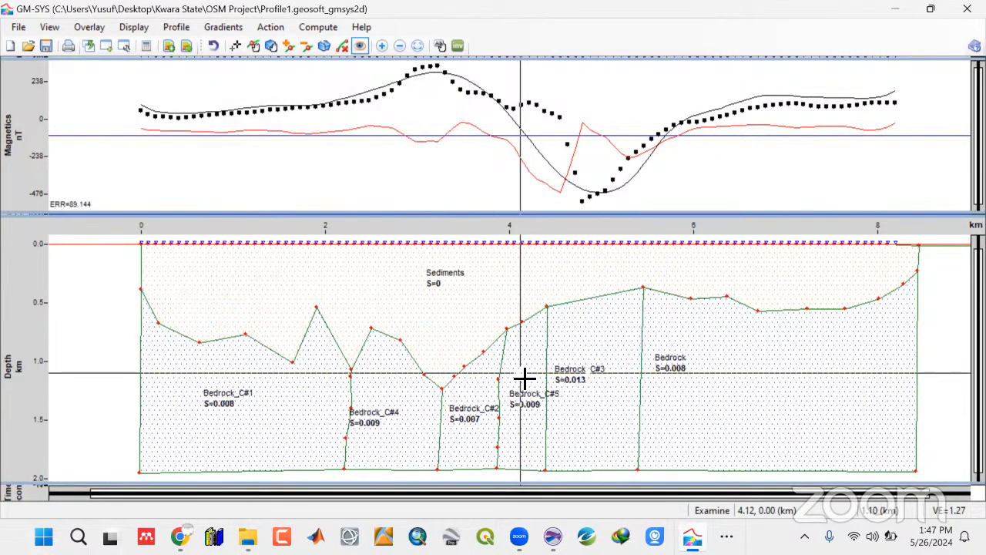
Lower the susceptibility of Bedrock_C#5 to 0.000001 cgs and apply it to the block
{"action": "double_click", "coordinate": [524, 377]}
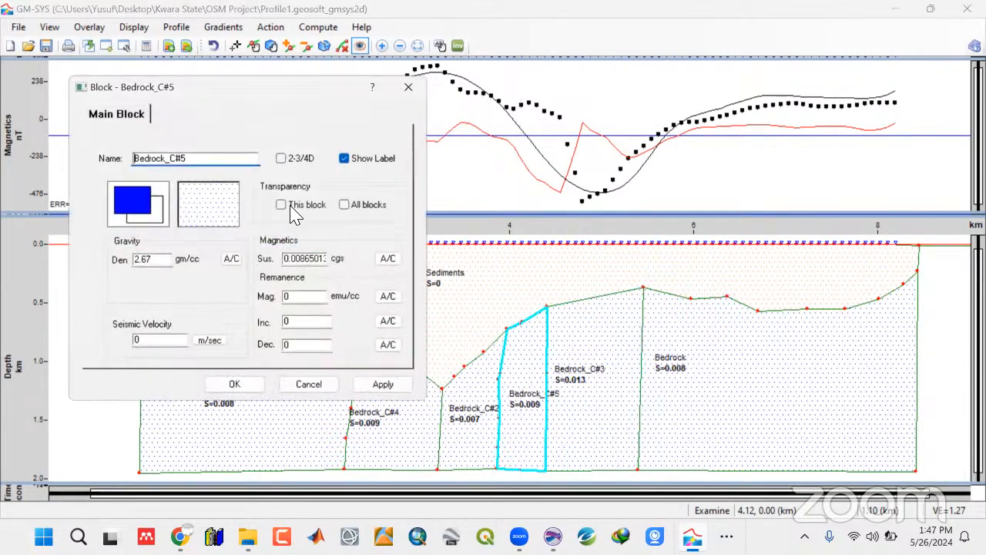
{"action": "left_click", "coordinate": [388, 260]}
{"action": "left_click", "coordinate": [304, 251]}
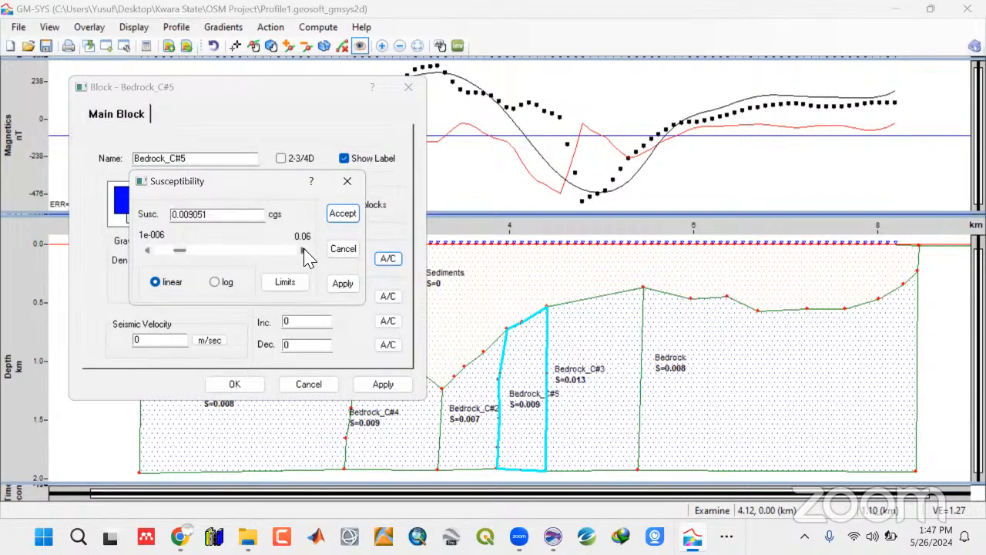
{"action": "left_click", "coordinate": [145, 251]}
{"action": "left_click", "coordinate": [145, 251]}
{"action": "left_click", "coordinate": [145, 251]}
{"action": "left_click", "coordinate": [144, 251]}
{"action": "left_click", "coordinate": [145, 251]}
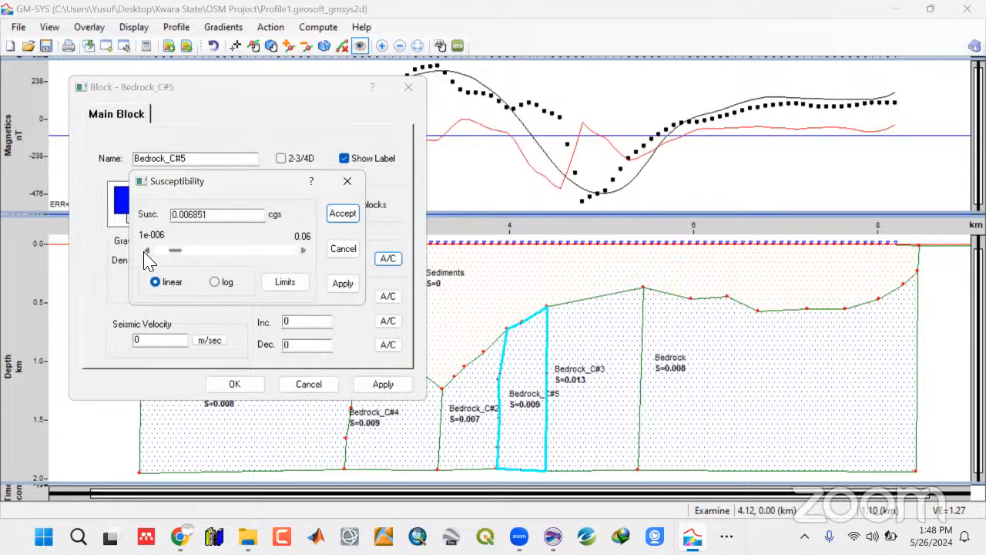
{"action": "left_click", "coordinate": [145, 251]}
{"action": "left_click", "coordinate": [145, 251]}
{"action": "left_click", "coordinate": [145, 251]}
{"action": "left_click", "coordinate": [145, 251]}
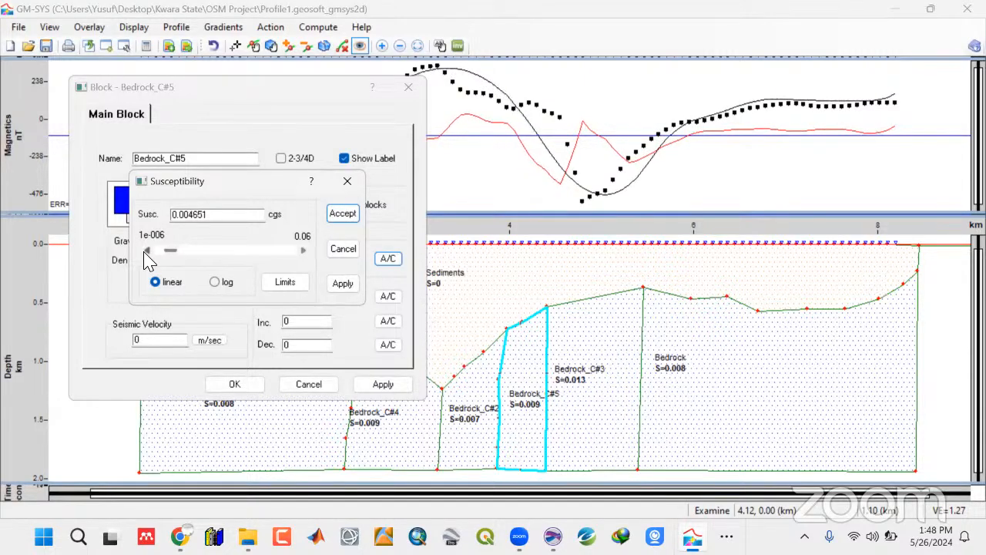
{"action": "left_click", "coordinate": [145, 251]}
{"action": "left_click", "coordinate": [144, 251]}
{"action": "left_click", "coordinate": [145, 252]}
{"action": "left_click", "coordinate": [145, 251]}
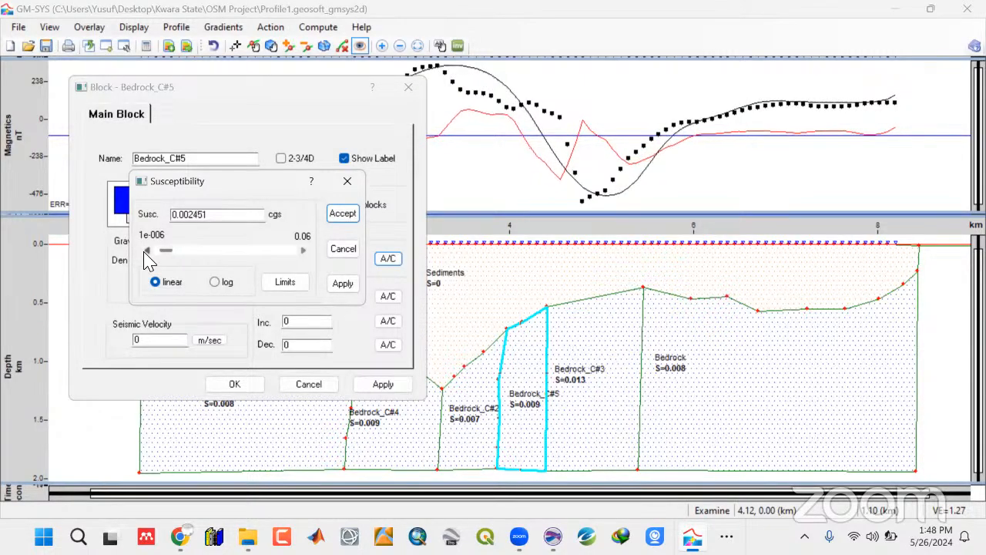
{"action": "left_click", "coordinate": [145, 251]}
{"action": "left_click", "coordinate": [145, 251]}
{"action": "left_click", "coordinate": [145, 251]}
{"action": "left_click", "coordinate": [145, 251]}
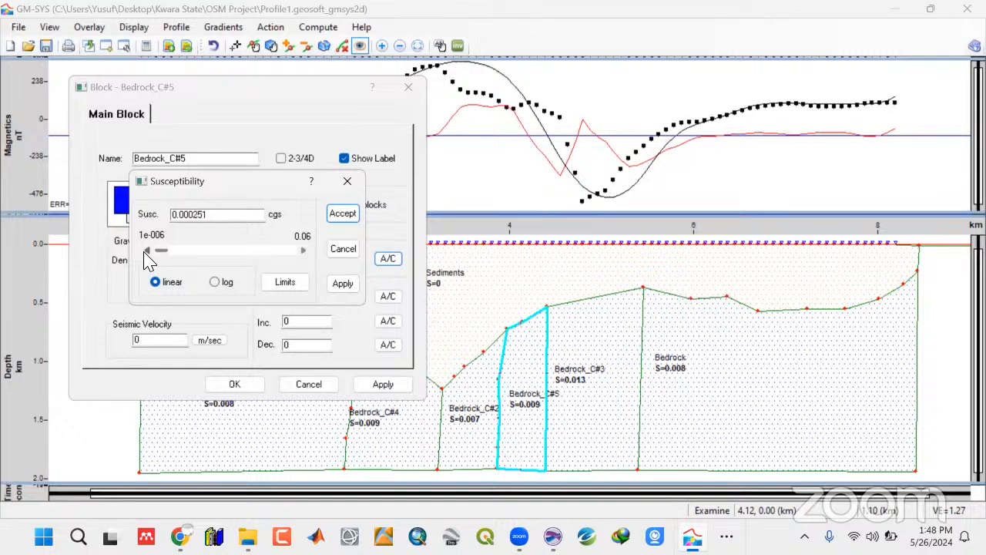
{"action": "left_click", "coordinate": [145, 252]}
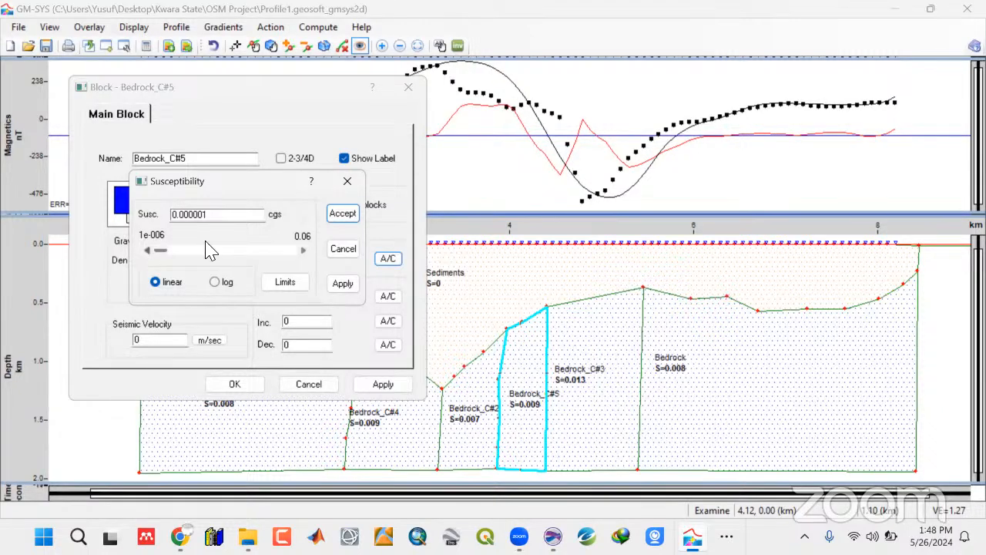
{"action": "left_click", "coordinate": [332, 217]}
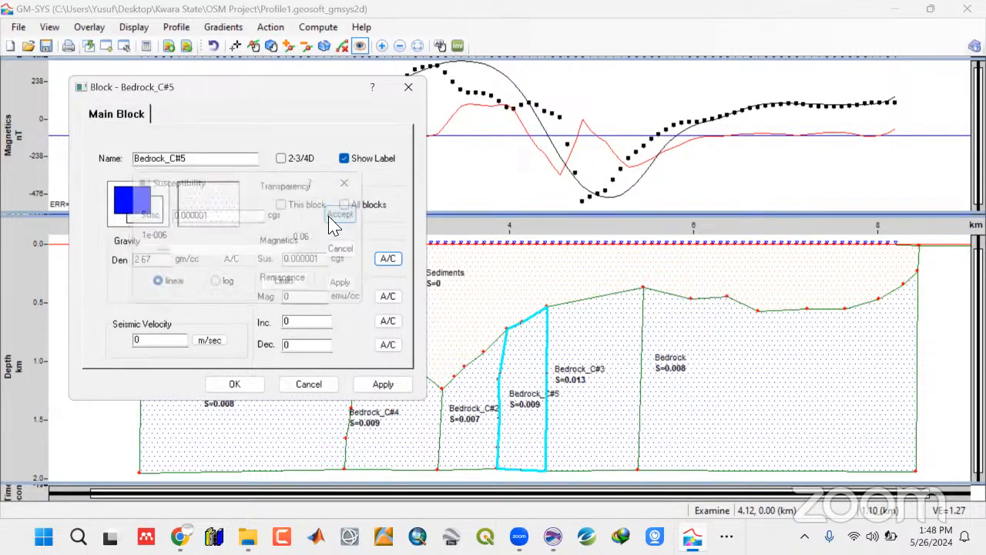
{"action": "left_click", "coordinate": [247, 389]}
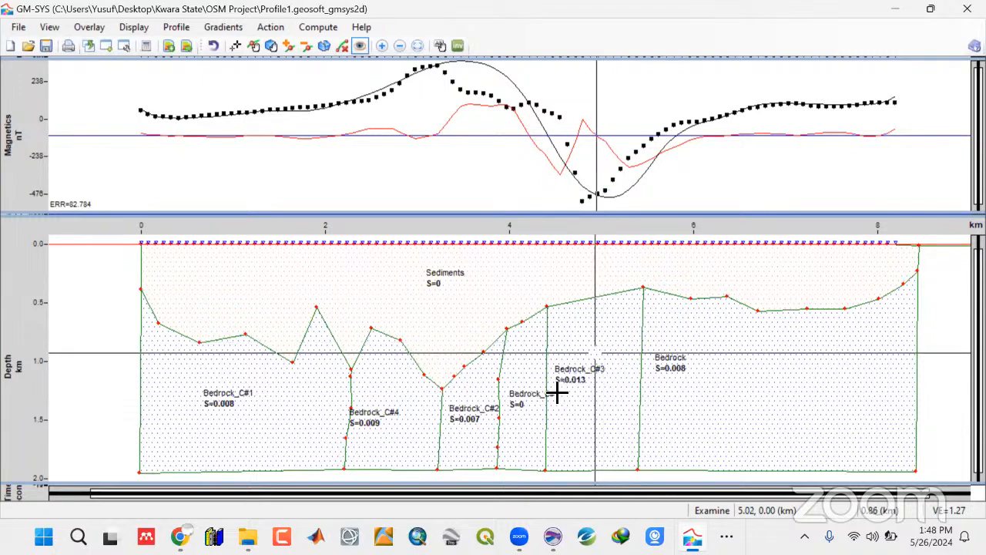
Set the susceptibility of Bedrock_C#5 to 0.002451 cgs and apply it to the block
{"action": "double_click", "coordinate": [514, 431]}
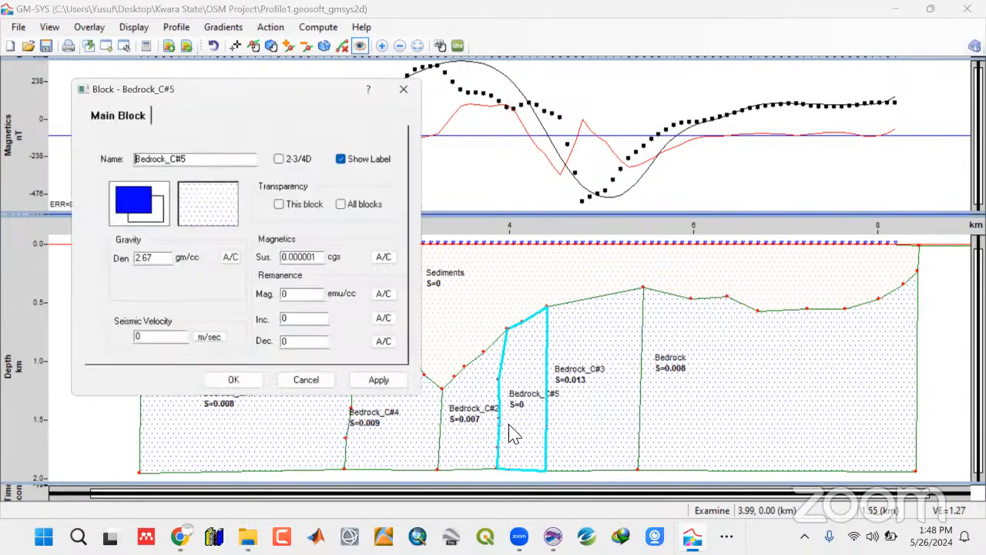
{"action": "left_click", "coordinate": [389, 258]}
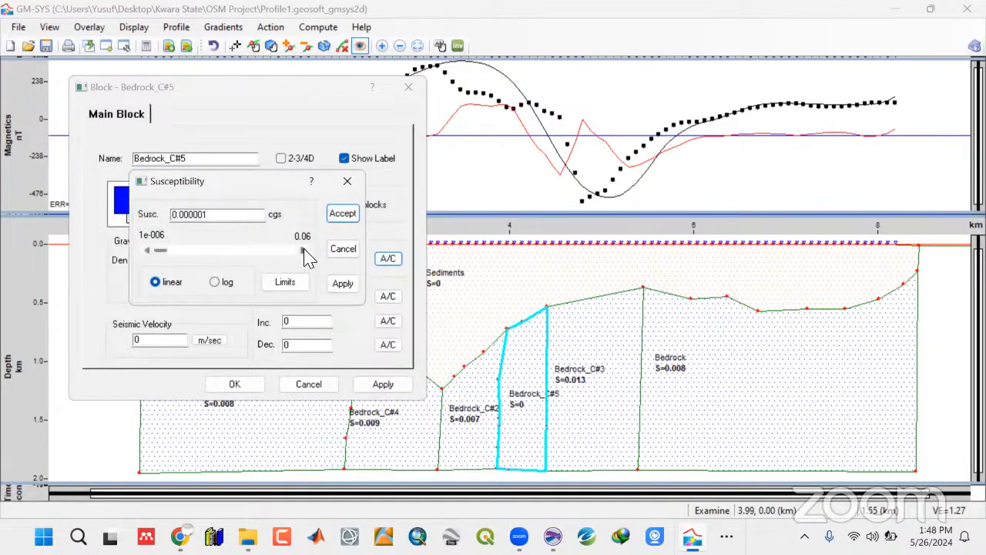
{"action": "left_click_drag", "start_coordinate": [304, 251], "coordinate": [303, 250]}
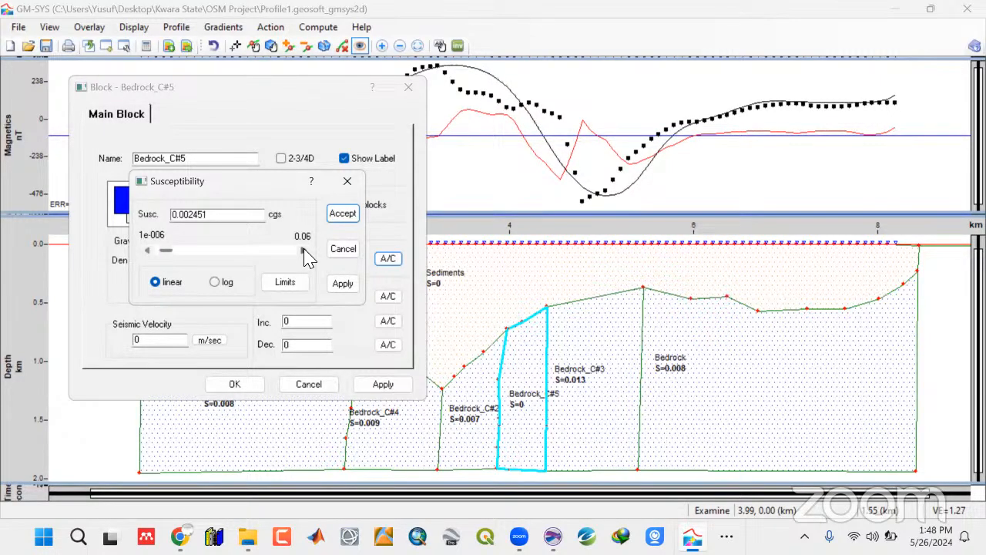
{"action": "left_click", "coordinate": [343, 216]}
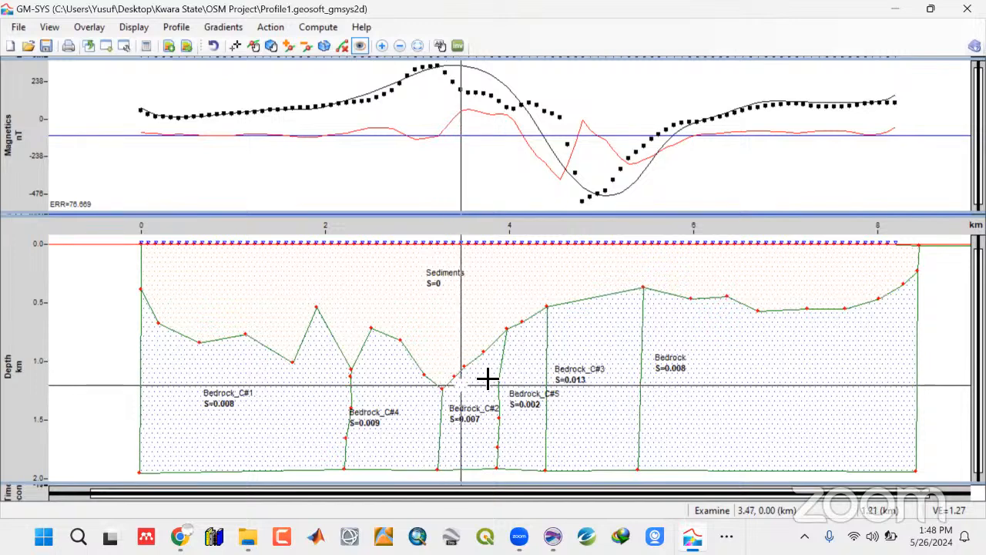
Add three points along the top of Bedrock_C#3 near 4.6, 4.8 and 5.1 km
{"action": "left_click", "coordinate": [306, 45]}
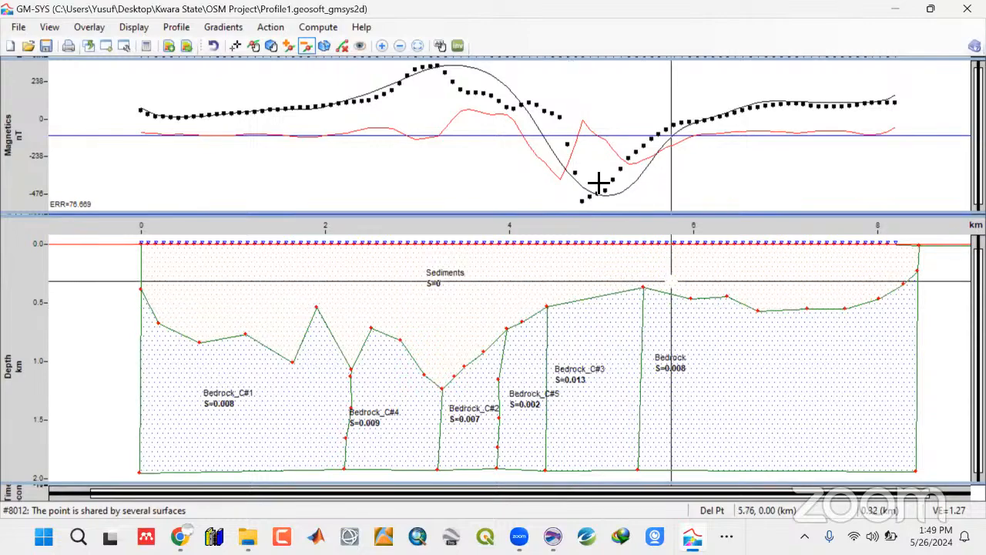
{"action": "left_click", "coordinate": [289, 46]}
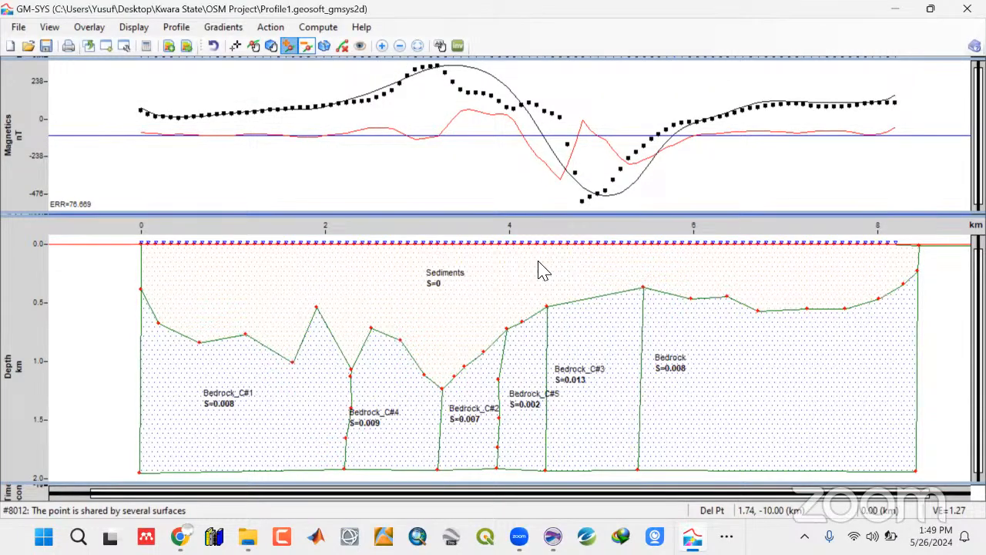
{"action": "left_click", "coordinate": [567, 305]}
{"action": "left_click", "coordinate": [588, 304]}
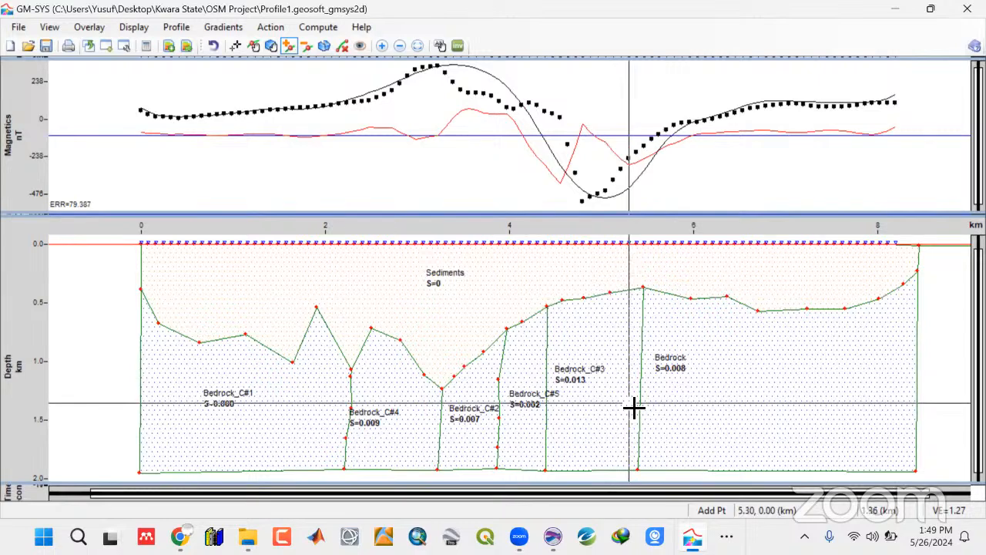
{"action": "left_click", "coordinate": [614, 382]}
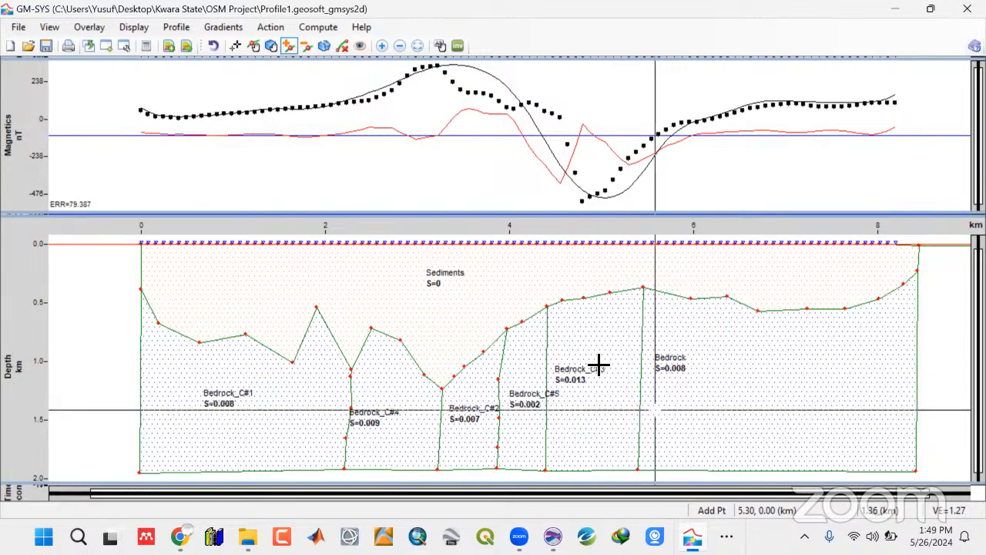
Lower Bedrock_C#3's top corner near 5.4 km to about 0.45 km depth, and raise its 4.6 km point to 0.3 km and the 3.9 km corner to 0.58 km
{"action": "left_click", "coordinate": [253, 45]}
{"action": "left_click_drag", "start_coordinate": [615, 295], "coordinate": [561, 299]}
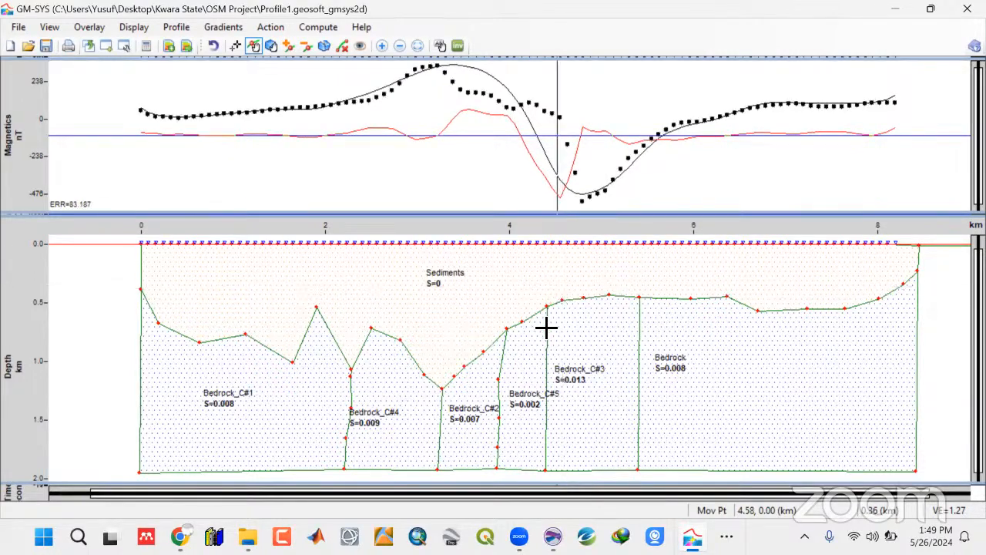
{"action": "left_click_drag", "start_coordinate": [542, 339], "coordinate": [531, 322]}
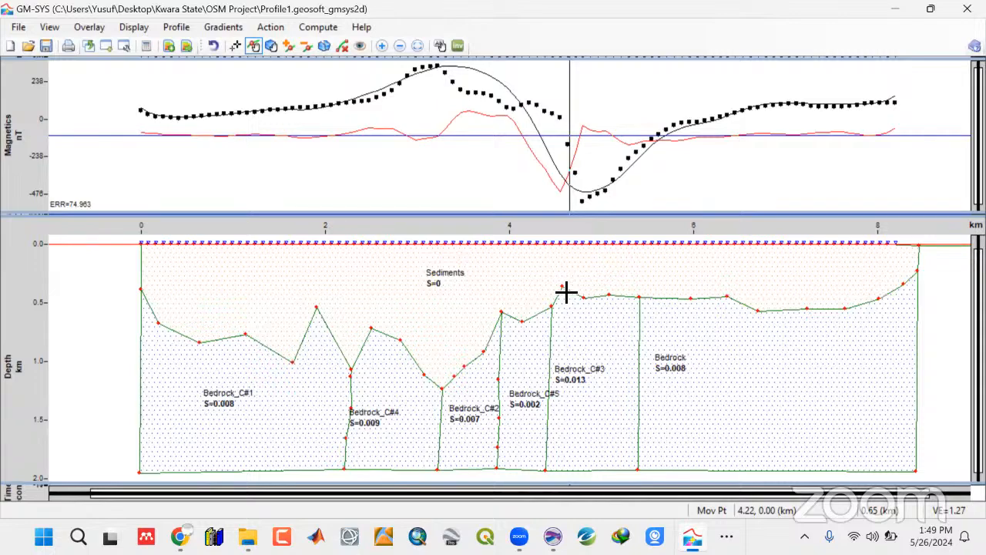
{"action": "mouse_move", "coordinate": [565, 291]}
{"action": "left_mouse_down"}
{"action": "mouse_move", "coordinate": [572, 309]}
{"action": "mouse_move", "coordinate": [568, 278]}
{"action": "left_mouse_up"}
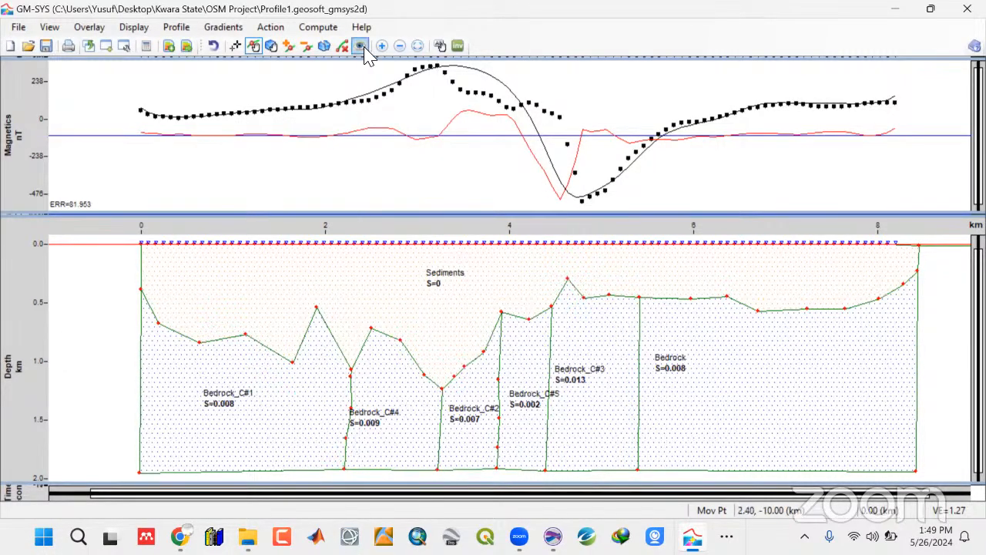
{"action": "mouse_move", "coordinate": [498, 382]}
{"action": "left_mouse_down"}
{"action": "mouse_move", "coordinate": [490, 384]}
{"action": "mouse_move", "coordinate": [505, 382]}
{"action": "left_mouse_up"}
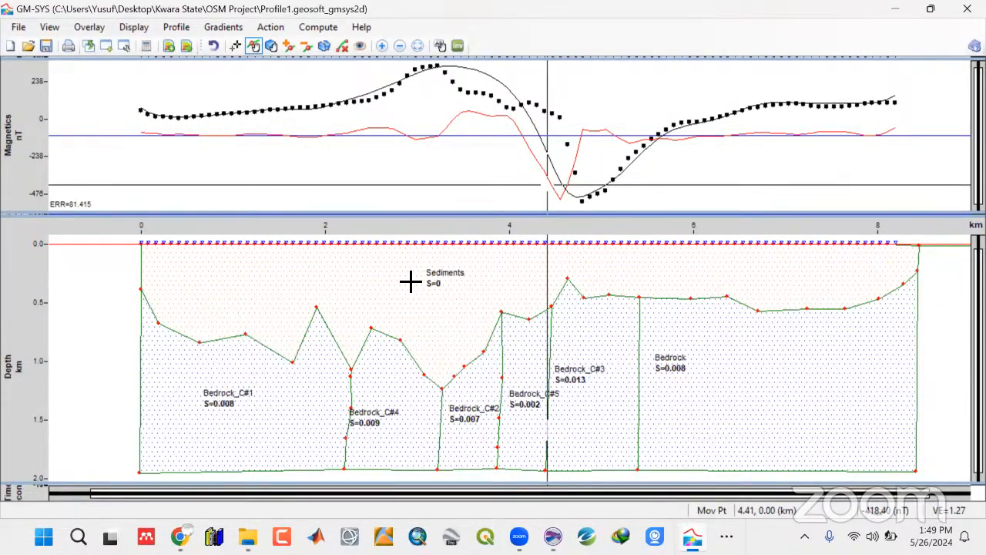
Reshape the tops of Bedrock_C#1, C#4 and C#2, raising the 2.5 km peak to about 0.55 km depth and the 3.3 km corner to 1.16 km
{"action": "left_click_drag", "start_coordinate": [425, 376], "coordinate": [425, 381]}
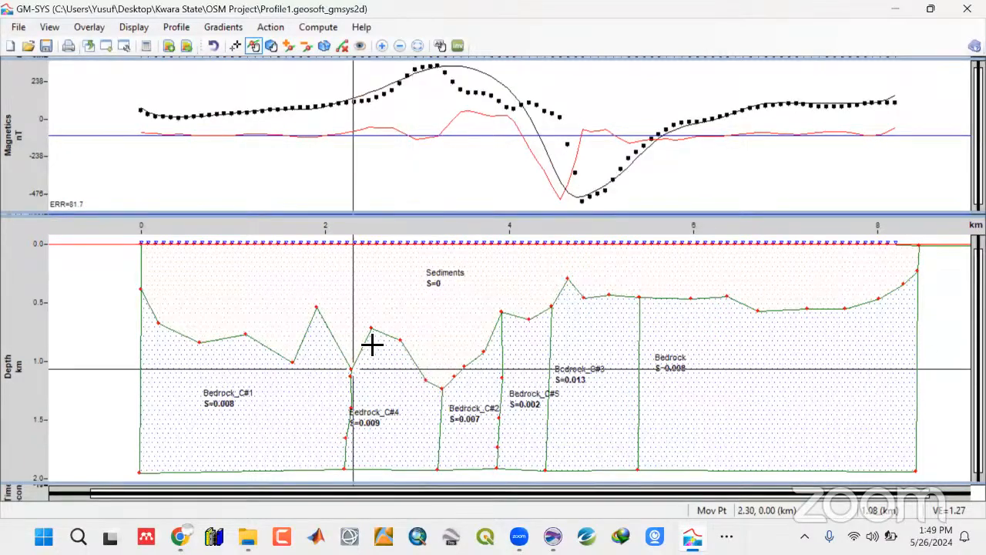
{"action": "left_click_drag", "start_coordinate": [371, 331], "coordinate": [403, 348]}
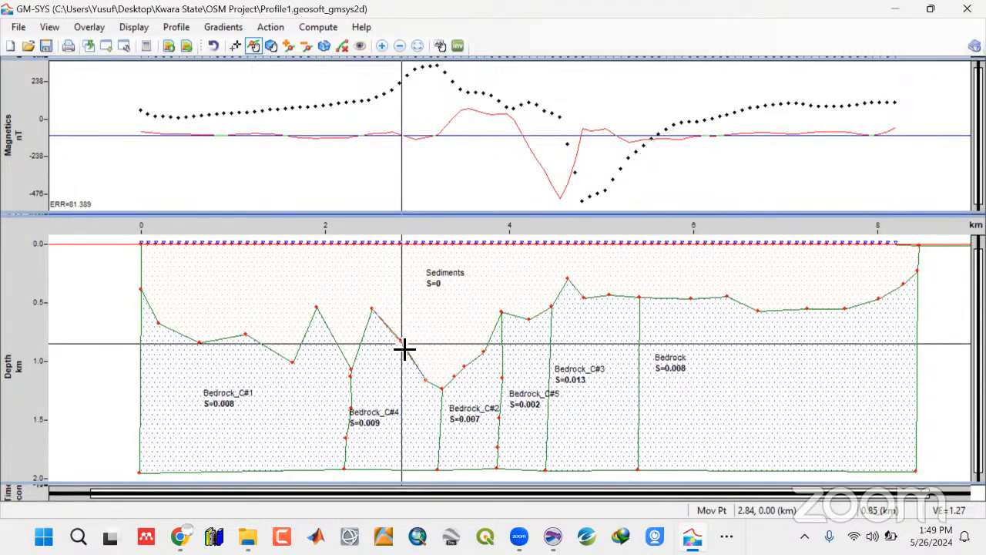
{"action": "left_click_drag", "start_coordinate": [316, 308], "coordinate": [325, 316]}
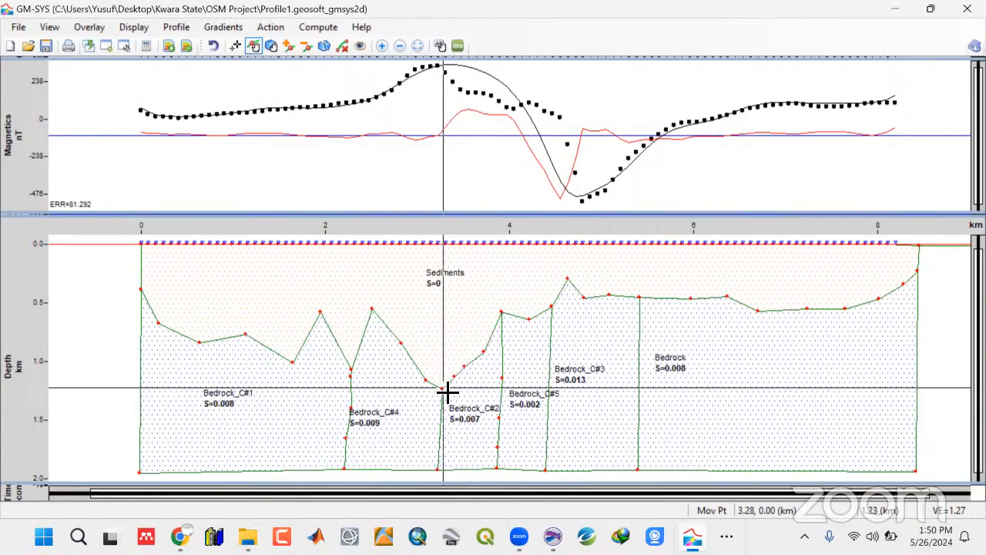
{"action": "left_click_drag", "start_coordinate": [444, 389], "coordinate": [469, 362]}
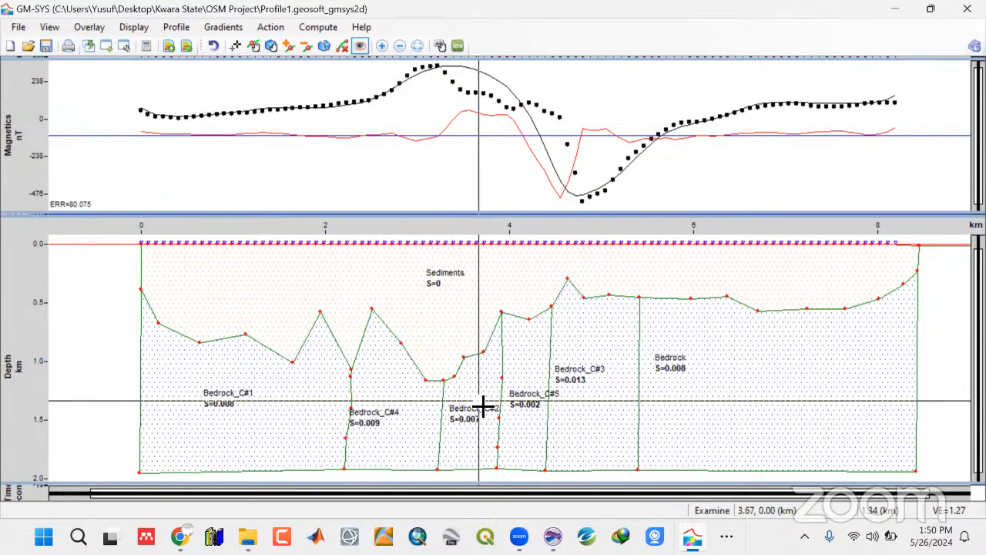
Set the magnetic susceptibility of block Bedrock_C#2 to 0.012651 cgs
{"action": "double_click", "coordinate": [480, 402]}
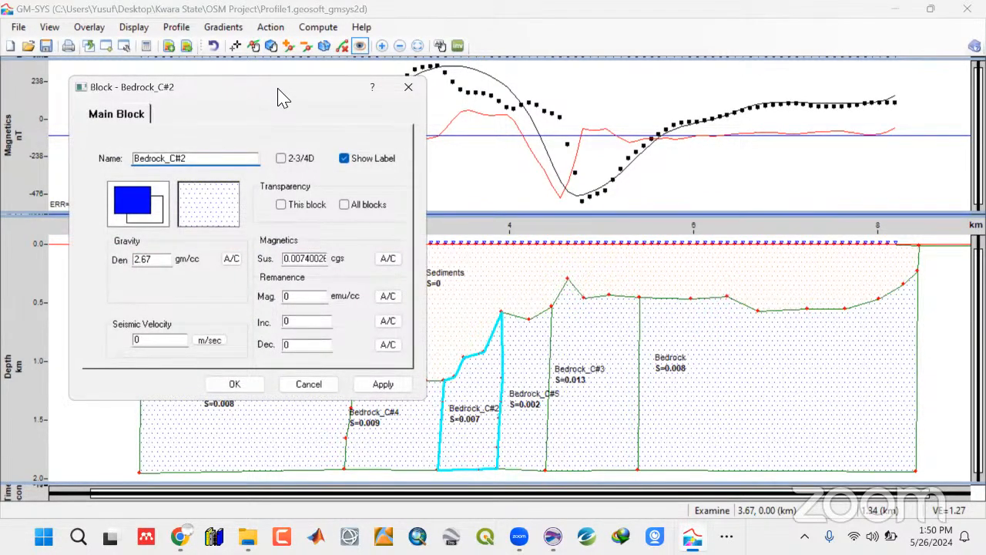
{"action": "left_click_drag", "start_coordinate": [304, 87], "coordinate": [855, 97]}
{"action": "left_click", "coordinate": [940, 267]}
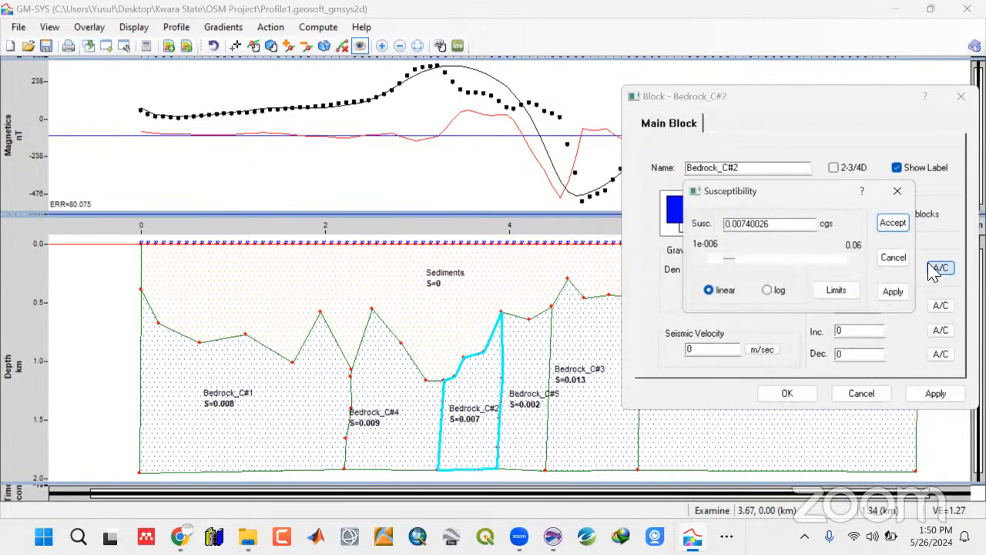
{"action": "left_click_drag", "start_coordinate": [856, 260], "coordinate": [857, 260]}
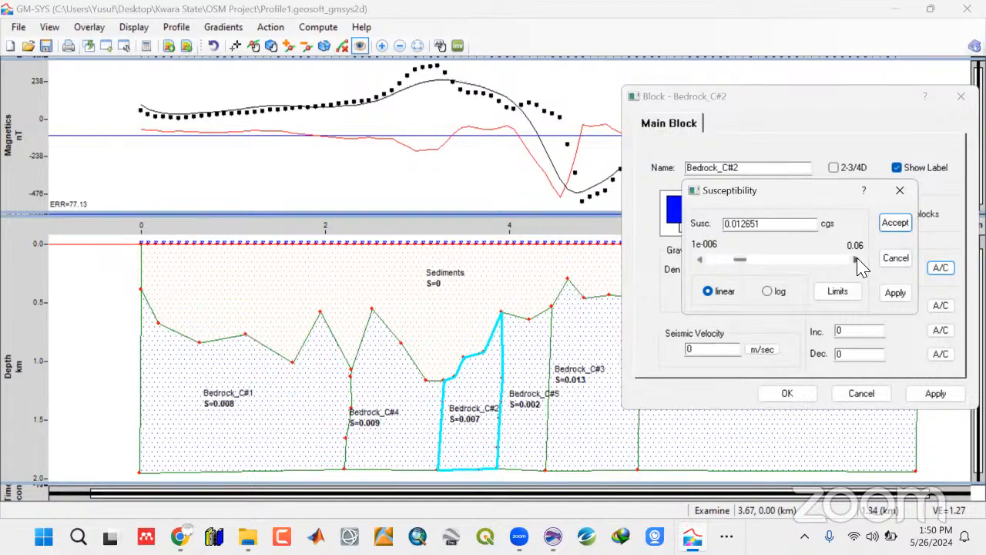
{"action": "left_click", "coordinate": [895, 224]}
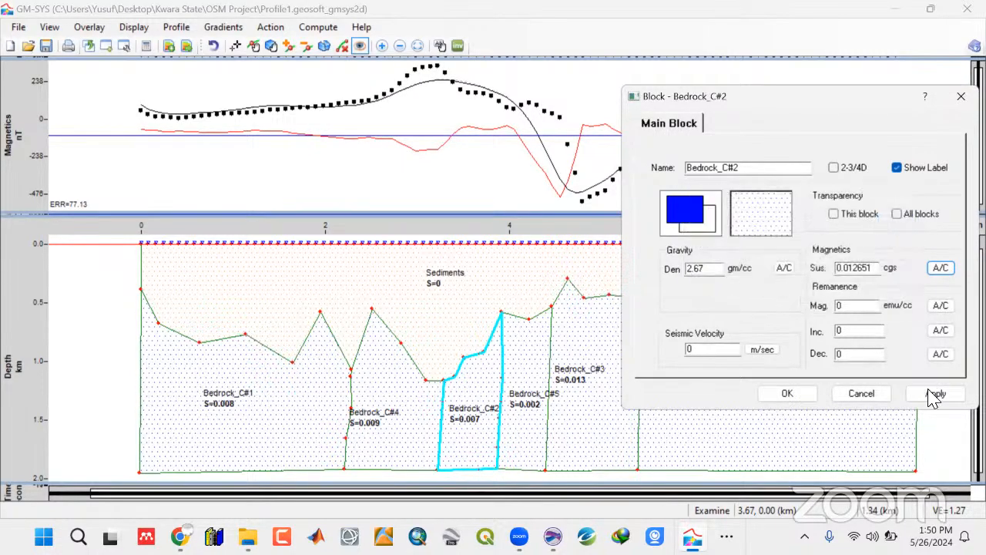
{"action": "left_click", "coordinate": [789, 393]}
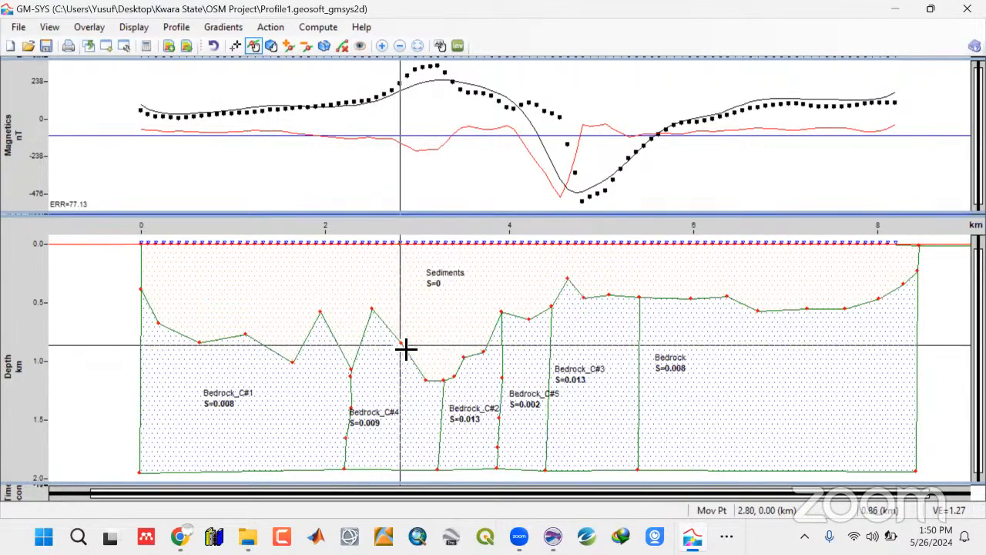
Reshape the bedrock surface between 2.3 and 3.9 km, moving Bedrock_C#4's peak to about 0.5 km depth and its 2.8 km point to about 1.1 km
{"action": "left_click_drag", "start_coordinate": [404, 346], "coordinate": [401, 368]}
{"action": "mouse_move", "coordinate": [373, 310]}
{"action": "left_mouse_down"}
{"action": "mouse_move", "coordinate": [378, 319]}
{"action": "mouse_move", "coordinate": [373, 308]}
{"action": "left_mouse_up"}
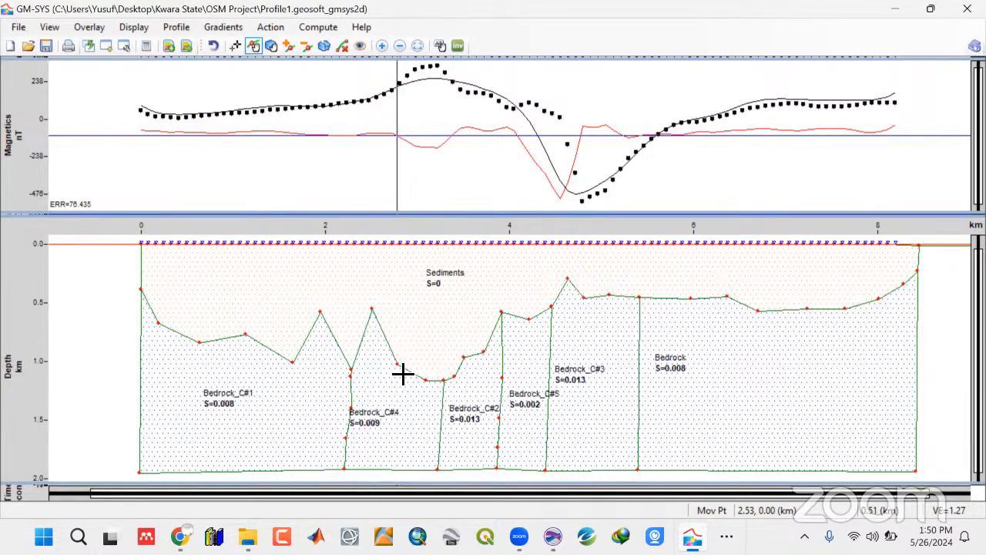
{"action": "left_click_drag", "start_coordinate": [403, 370], "coordinate": [487, 341]}
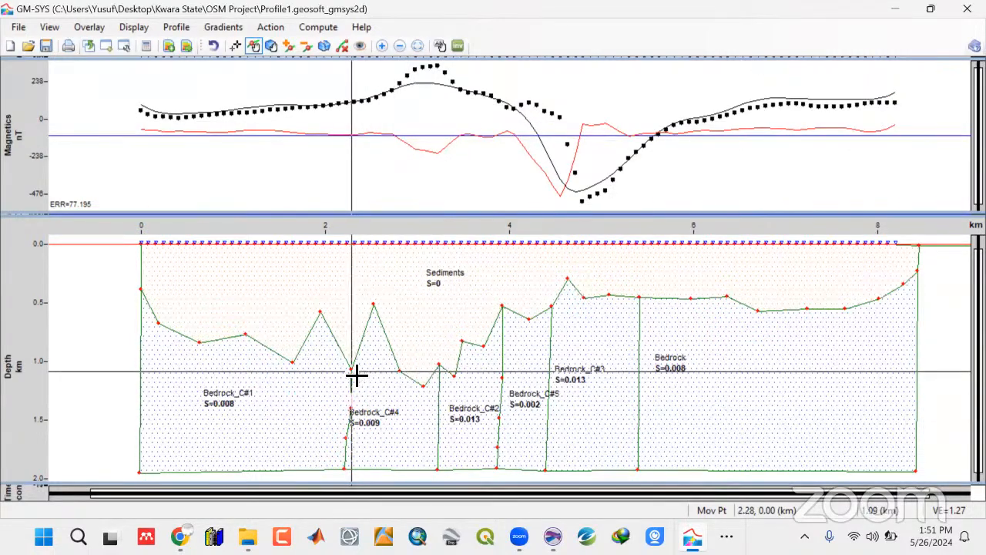
{"action": "left_click_drag", "start_coordinate": [356, 373], "coordinate": [359, 369]}
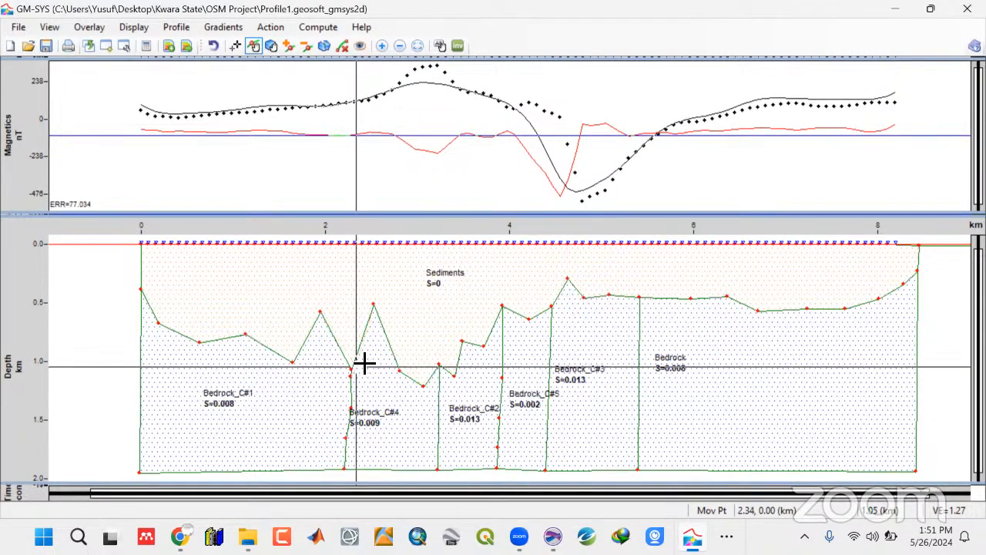
{"action": "mouse_move", "coordinate": [378, 308]}
{"action": "left_mouse_down"}
{"action": "mouse_move", "coordinate": [381, 318]}
{"action": "mouse_move", "coordinate": [388, 254]}
{"action": "mouse_move", "coordinate": [379, 308]}
{"action": "left_mouse_up"}
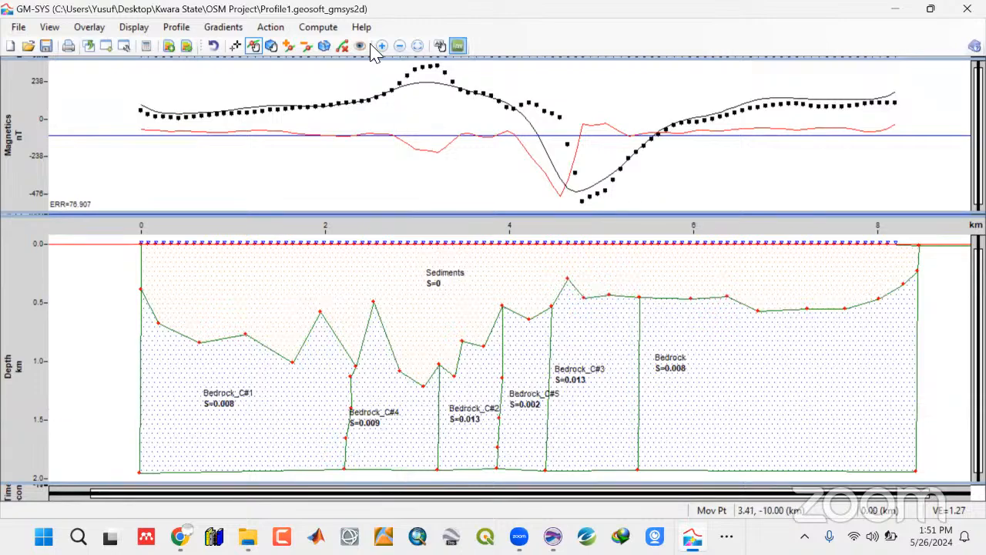
Set the magnetic susceptibility of block Bedrock_C#4 to 0.004101 cgs
{"action": "key", "text": "Escape"}
{"action": "double_click", "coordinate": [414, 433]}
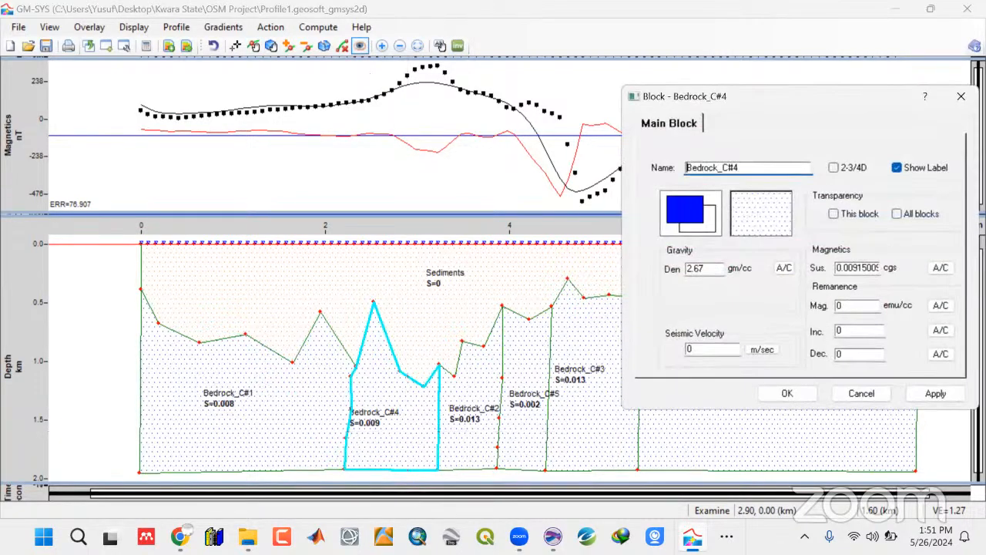
{"action": "left_click", "coordinate": [941, 268]}
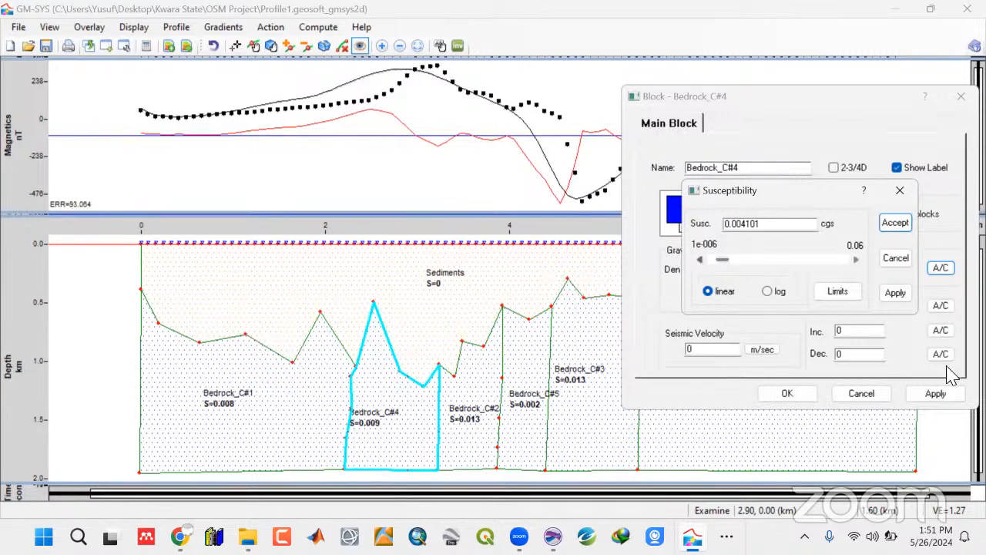
{"action": "left_click", "coordinate": [894, 225]}
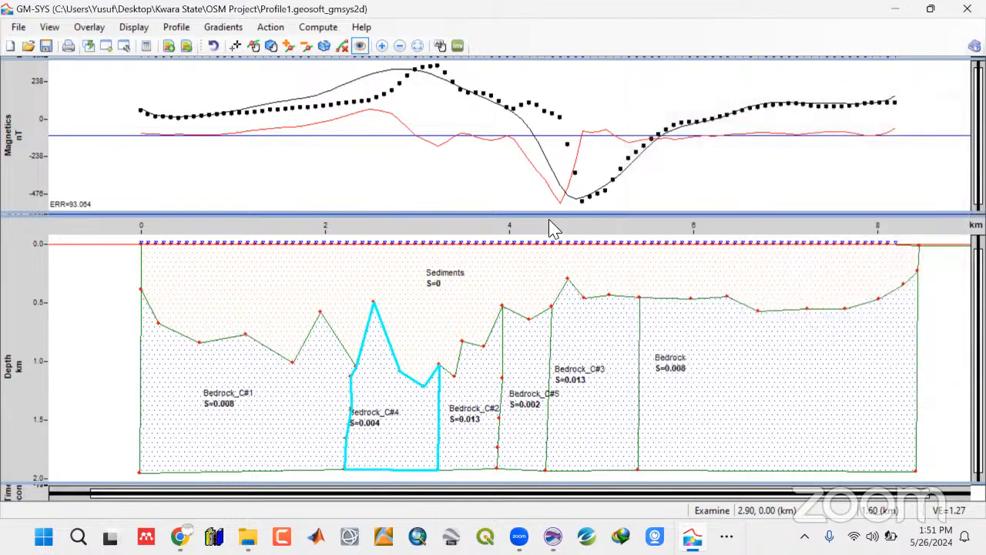
Raise Bedrock_C#4's upper points: the peak to about 0.17 km depth, the Bedrock_C#1 junction to 0.68 km and the 2.9 km point to 0.86 km
{"action": "left_click", "coordinate": [270, 46]}
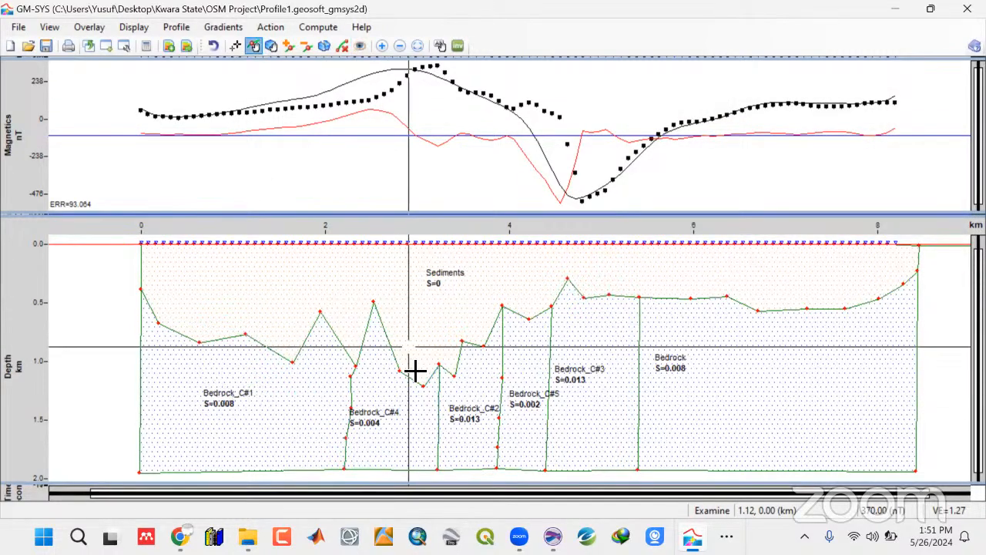
{"action": "mouse_move", "coordinate": [379, 308]}
{"action": "left_mouse_down"}
{"action": "mouse_move", "coordinate": [381, 279]}
{"action": "mouse_move", "coordinate": [384, 308]}
{"action": "mouse_move", "coordinate": [374, 302]}
{"action": "left_mouse_up"}
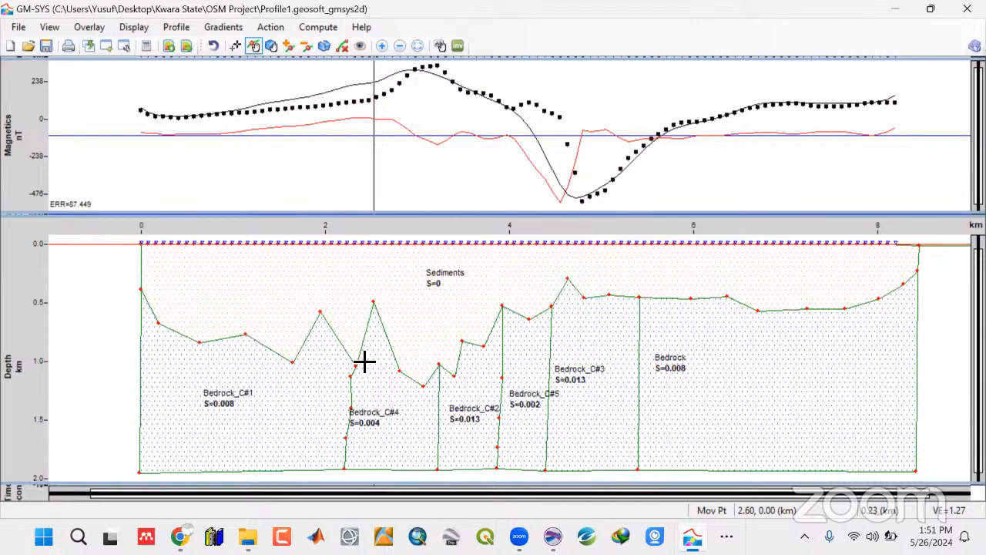
{"action": "left_click_drag", "start_coordinate": [364, 361], "coordinate": [355, 329]}
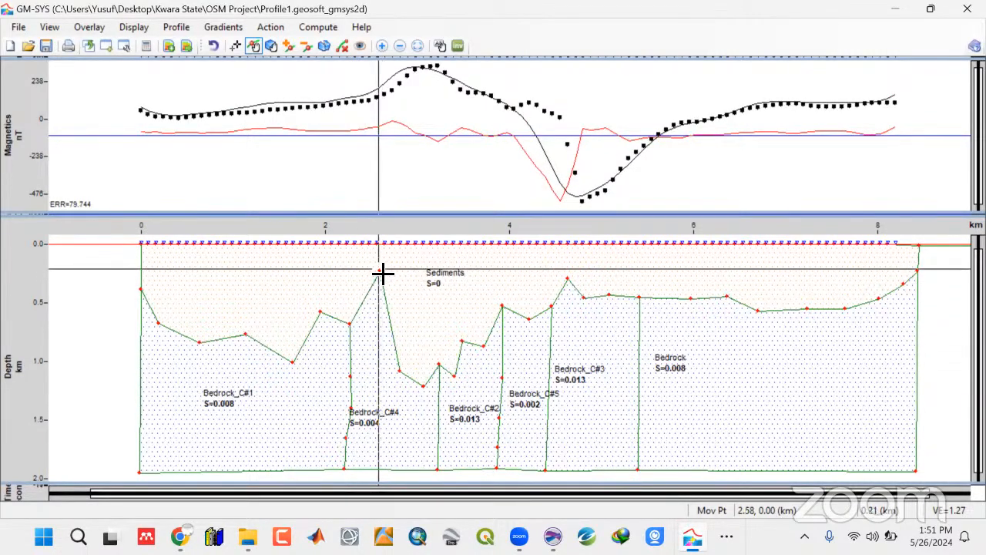
{"action": "left_click_drag", "start_coordinate": [382, 272], "coordinate": [383, 273]}
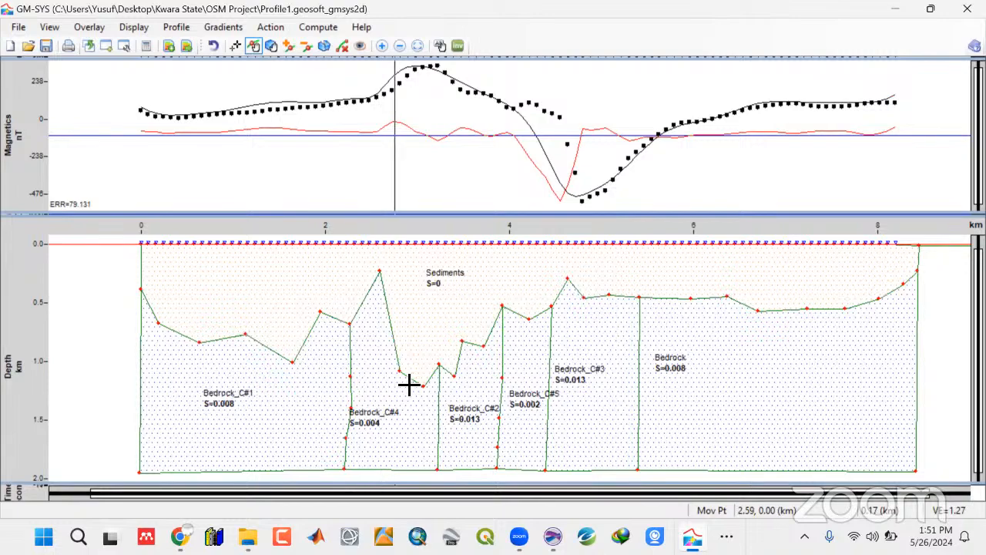
{"action": "left_click_drag", "start_coordinate": [407, 374], "coordinate": [413, 350]}
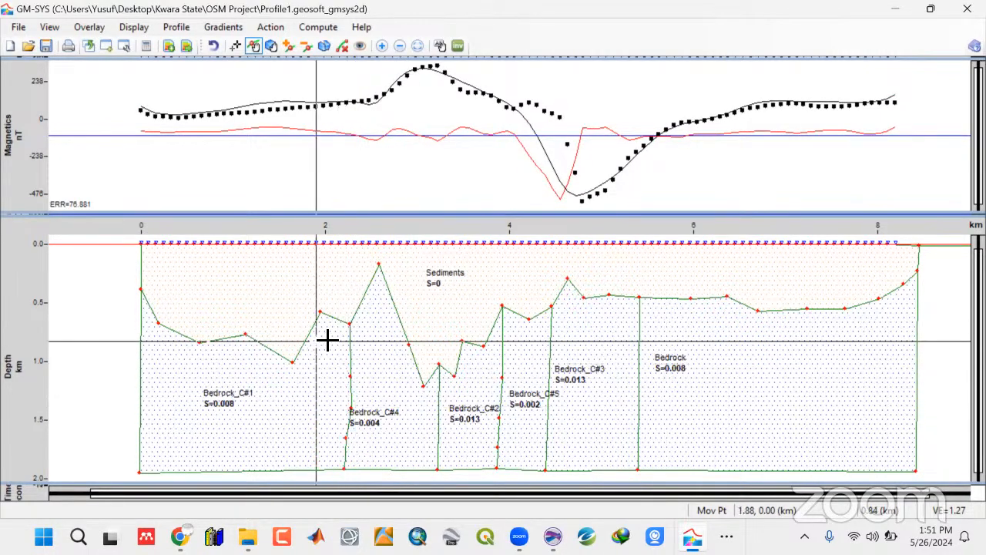
Raise Bedrock_C#1's surface low near 1.65 km and the Bedrock_C#4/C#2 junction to about 0.8 km depth
{"action": "left_click_drag", "start_coordinate": [295, 360], "coordinate": [297, 348]}
{"action": "left_click_drag", "start_coordinate": [326, 312], "coordinate": [298, 341]}
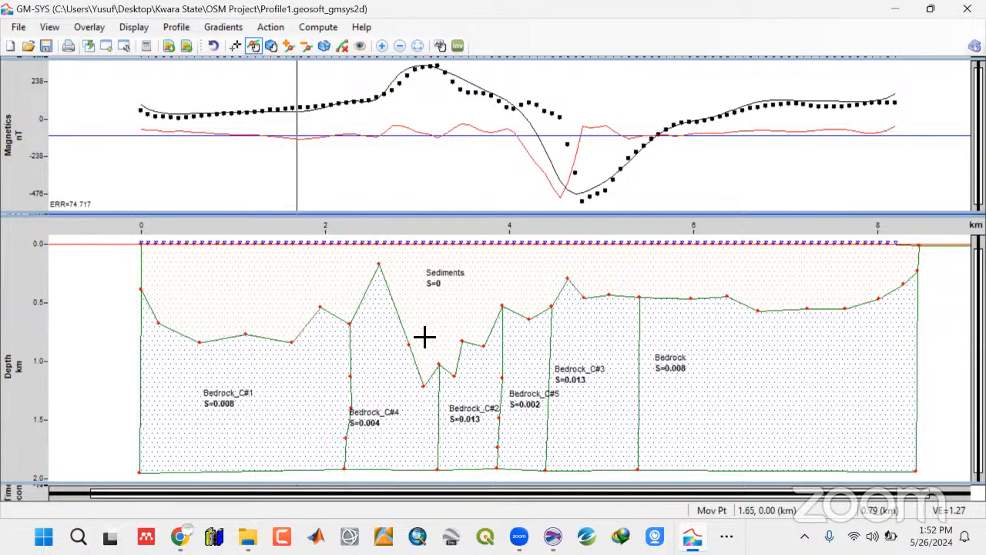
{"action": "left_click_drag", "start_coordinate": [437, 365], "coordinate": [428, 390]}
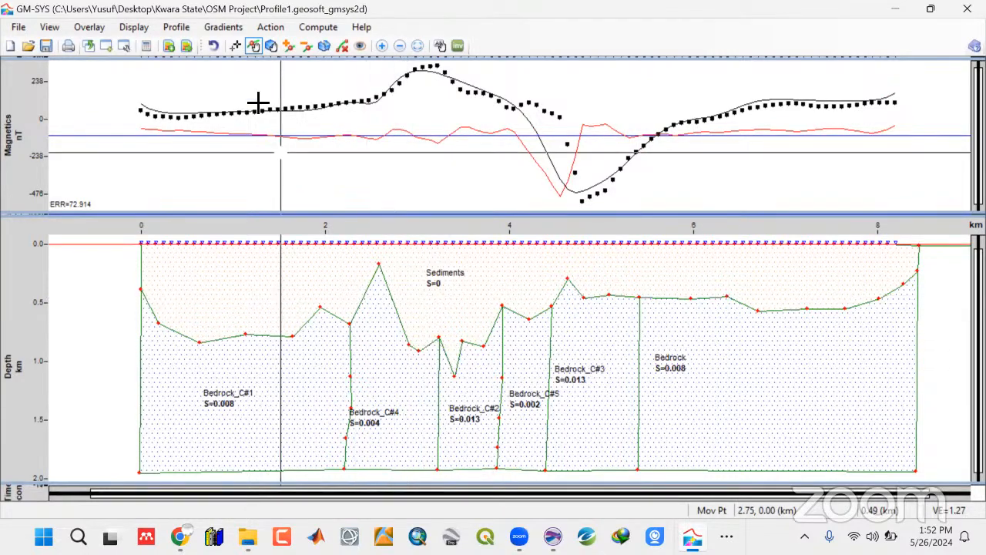
Add three points on the surface slope between Bedrock_C#4's peak and 2.9 km, and two points along Bedrock_C#2's surface
{"action": "left_click", "coordinate": [288, 45]}
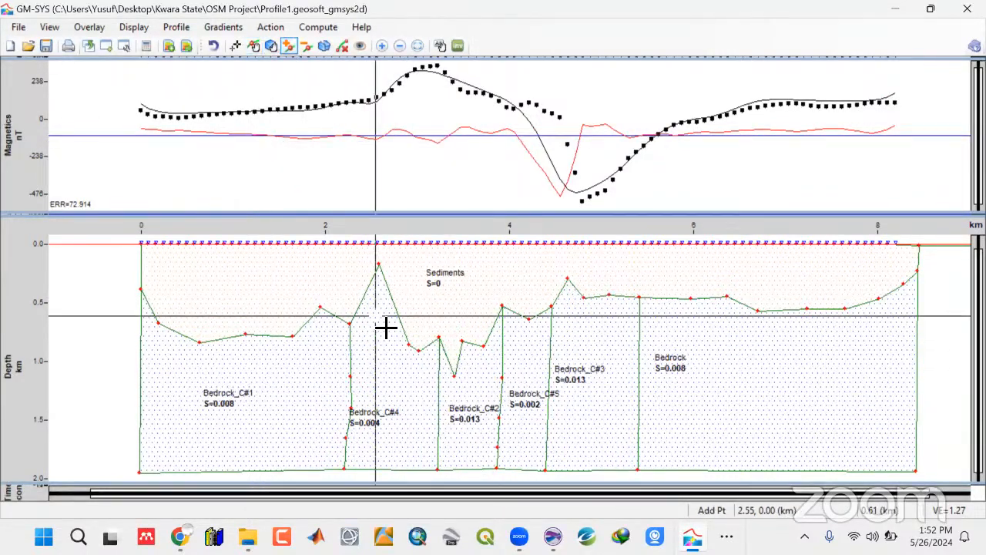
{"action": "left_click", "coordinate": [388, 288]}
{"action": "left_click", "coordinate": [397, 313]}
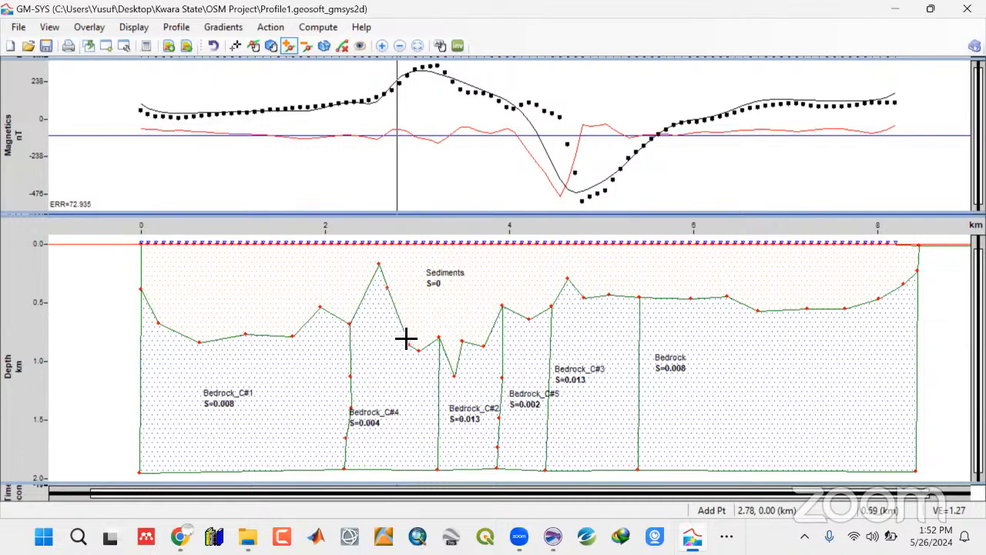
{"action": "left_click", "coordinate": [403, 331]}
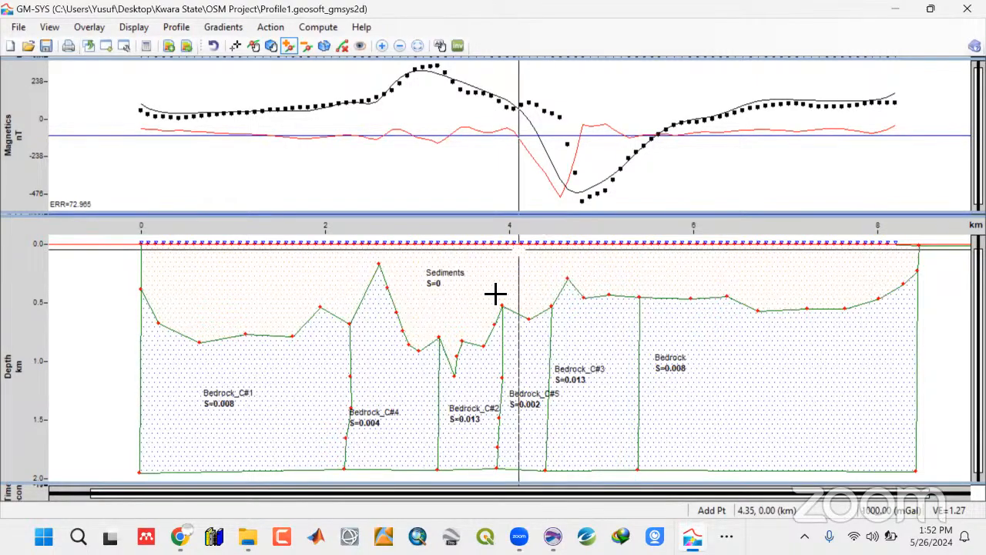
Reshape the tops of Bedrock_C#4 and Bedrock_C#2, moving their junction to about 0.95 km depth and the Bedrock_C#2/C#5 junction to about 0.45 km
{"action": "left_click", "coordinate": [258, 45]}
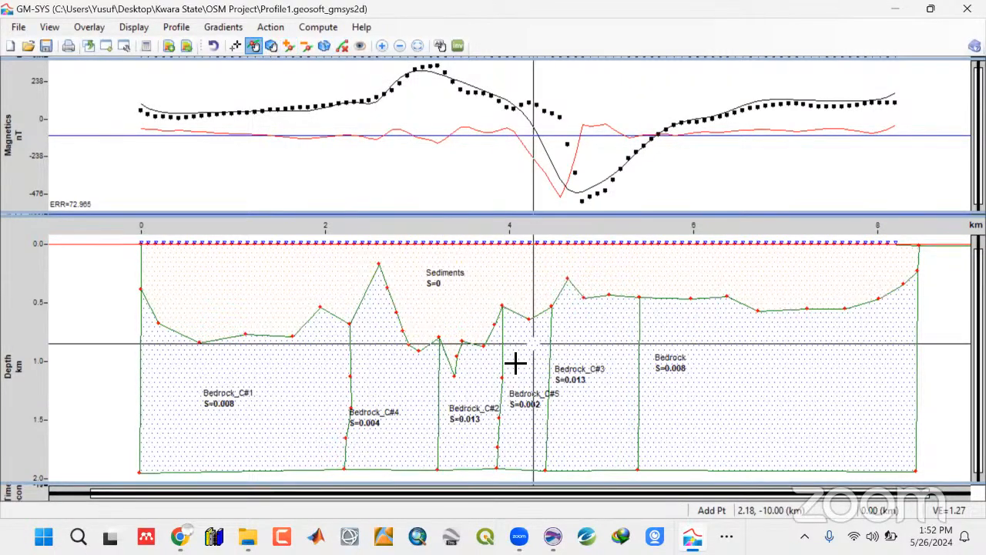
{"action": "left_click_drag", "start_coordinate": [464, 340], "coordinate": [385, 273]}
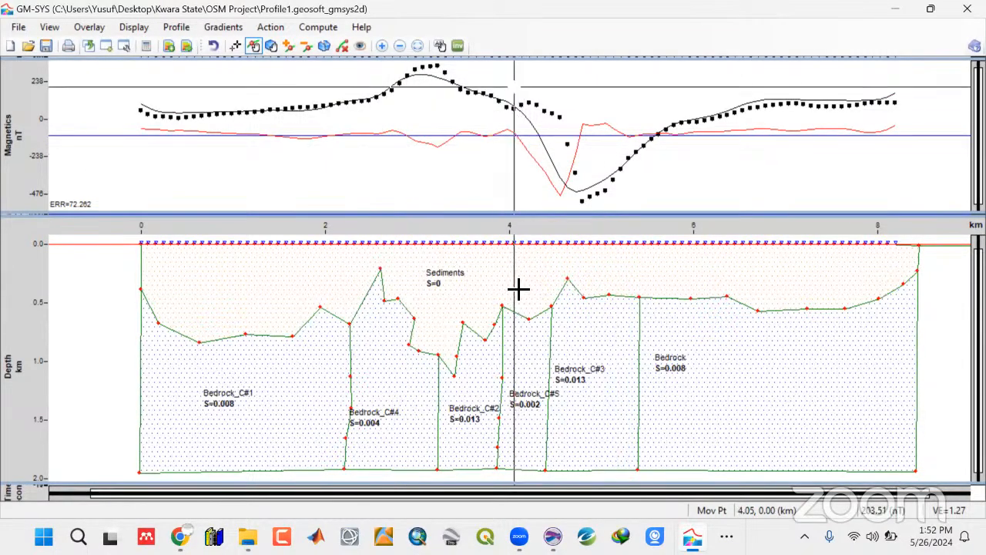
{"action": "left_click_drag", "start_coordinate": [490, 342], "coordinate": [501, 306]}
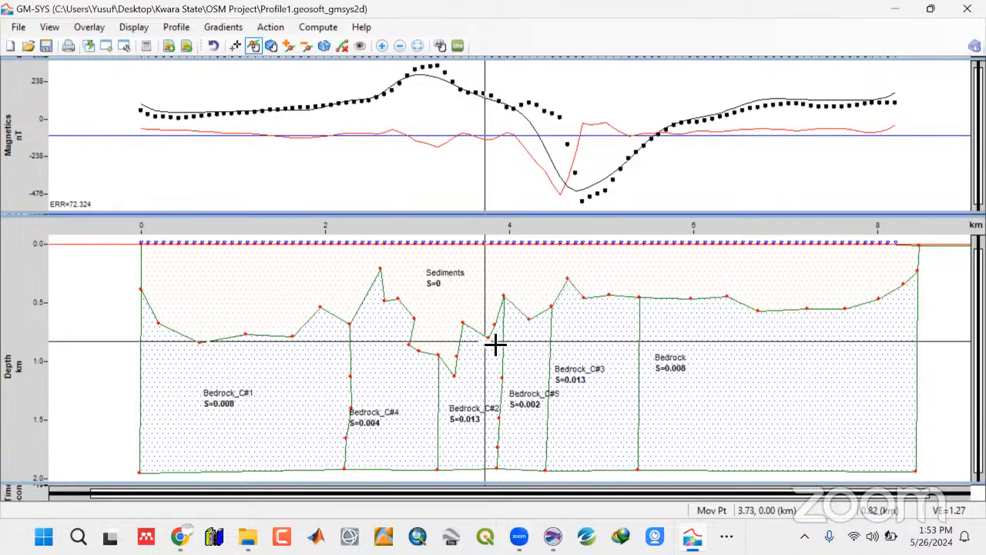
{"action": "mouse_move", "coordinate": [495, 346]}
{"action": "left_mouse_down"}
{"action": "mouse_move", "coordinate": [493, 333]}
{"action": "mouse_move", "coordinate": [495, 351]}
{"action": "left_mouse_up"}
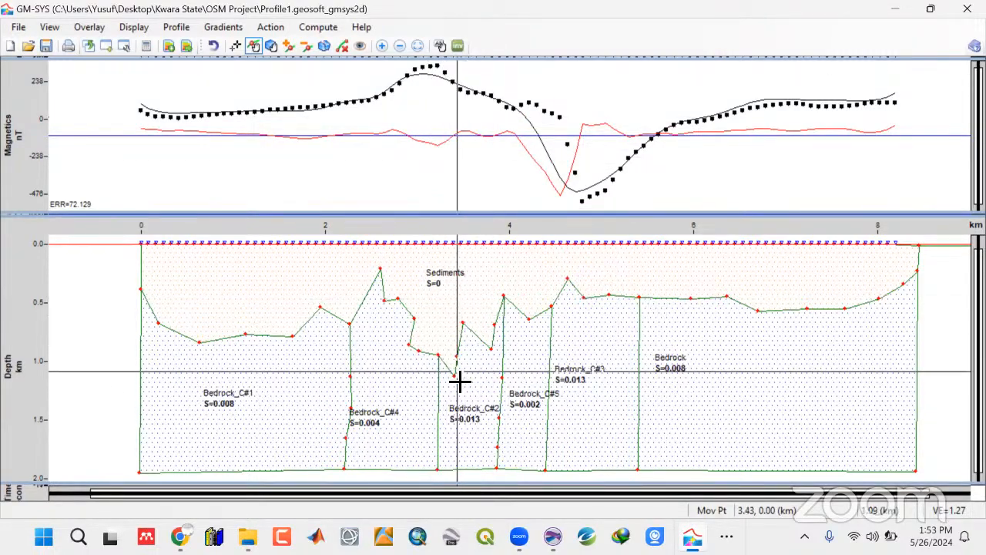
{"action": "mouse_move", "coordinate": [457, 381]}
{"action": "left_mouse_down"}
{"action": "mouse_move", "coordinate": [456, 355]}
{"action": "mouse_move", "coordinate": [454, 375]}
{"action": "left_mouse_up"}
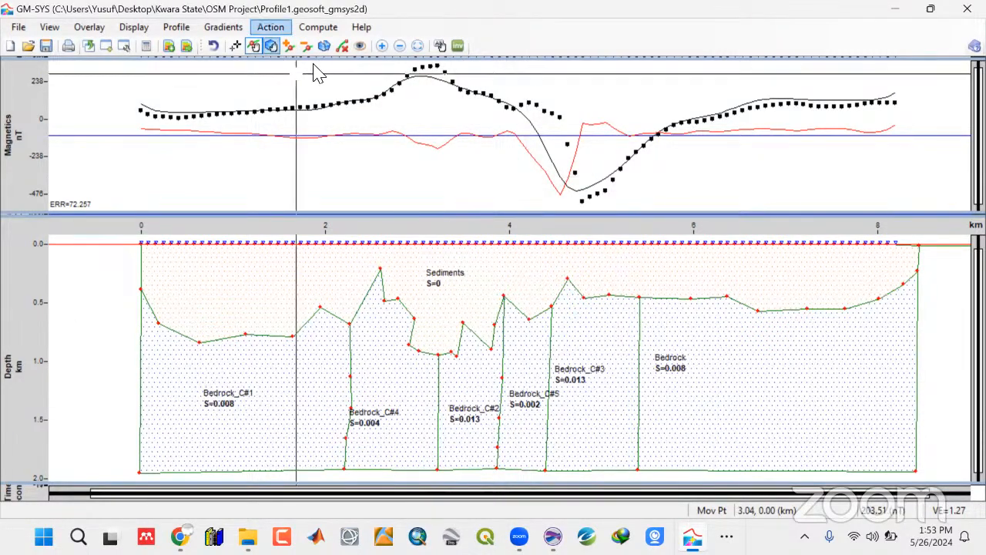
Set the magnetic susceptibility of block Bedrock_C#2 to 0.009901 cgs
{"action": "double_click", "coordinate": [489, 400]}
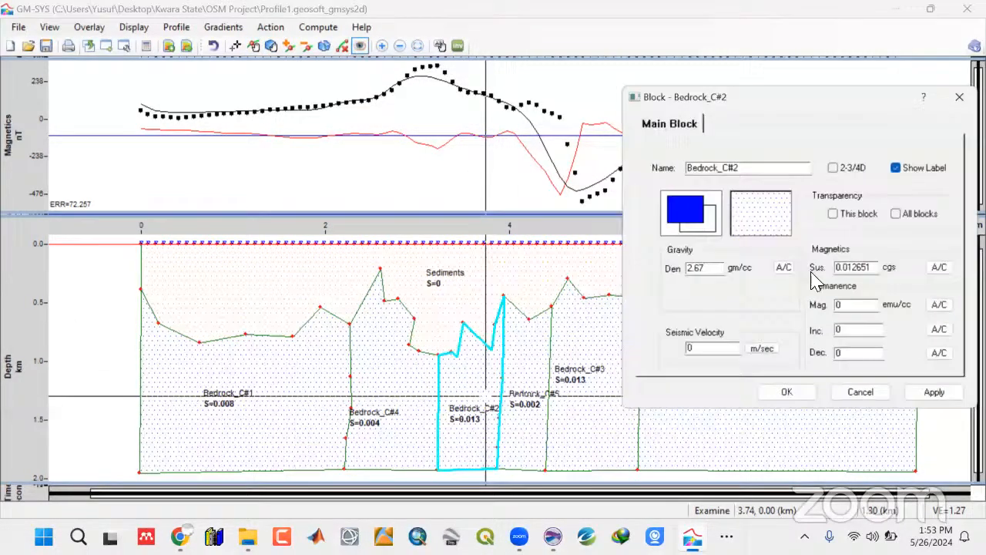
{"action": "left_click", "coordinate": [940, 268]}
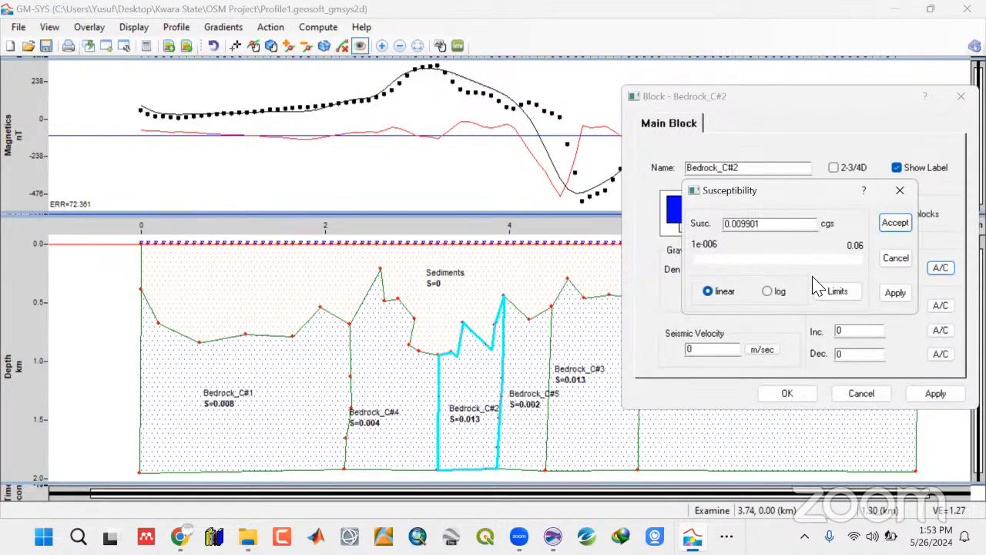
{"action": "left_click", "coordinate": [894, 224]}
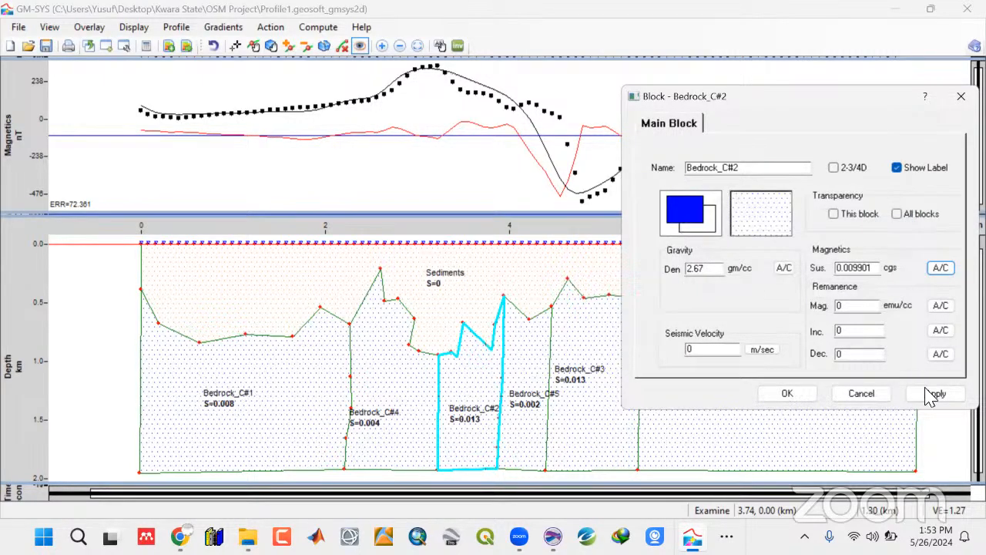
{"action": "left_click", "coordinate": [786, 394]}
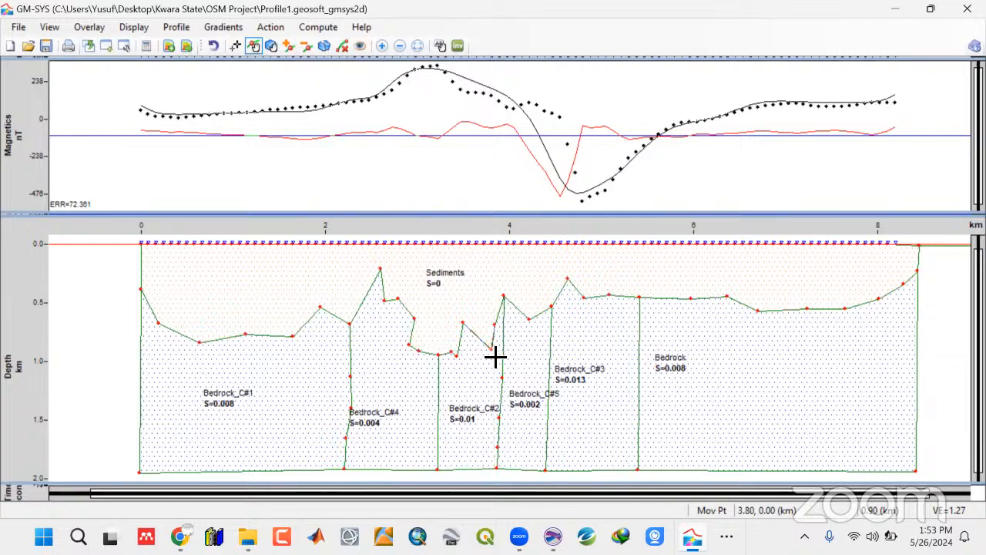
Reshape the tops of Bedrock_C#2 and Bedrock_C#5, raising their junction to about 0.25 km depth and the Bedrock_C#4/C#2 junction to about 0.78 km
{"action": "mouse_move", "coordinate": [495, 355]}
{"action": "left_mouse_down"}
{"action": "mouse_move", "coordinate": [491, 315]}
{"action": "mouse_move", "coordinate": [488, 341]}
{"action": "mouse_move", "coordinate": [510, 301]}
{"action": "mouse_move", "coordinate": [506, 277]}
{"action": "mouse_move", "coordinate": [503, 295]}
{"action": "left_mouse_up"}
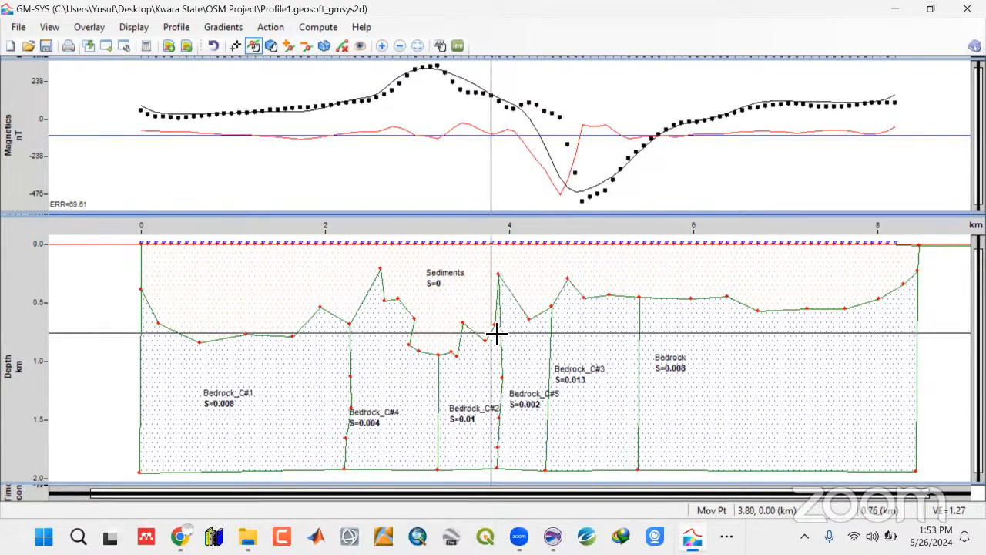
{"action": "mouse_move", "coordinate": [496, 315]}
{"action": "left_mouse_down"}
{"action": "mouse_move", "coordinate": [528, 308]}
{"action": "mouse_move", "coordinate": [517, 280]}
{"action": "mouse_move", "coordinate": [516, 295]}
{"action": "mouse_move", "coordinate": [501, 275]}
{"action": "mouse_move", "coordinate": [488, 315]}
{"action": "mouse_move", "coordinate": [506, 324]}
{"action": "mouse_move", "coordinate": [490, 304]}
{"action": "left_mouse_up"}
{"action": "left_click_drag", "start_coordinate": [464, 355], "coordinate": [439, 337]}
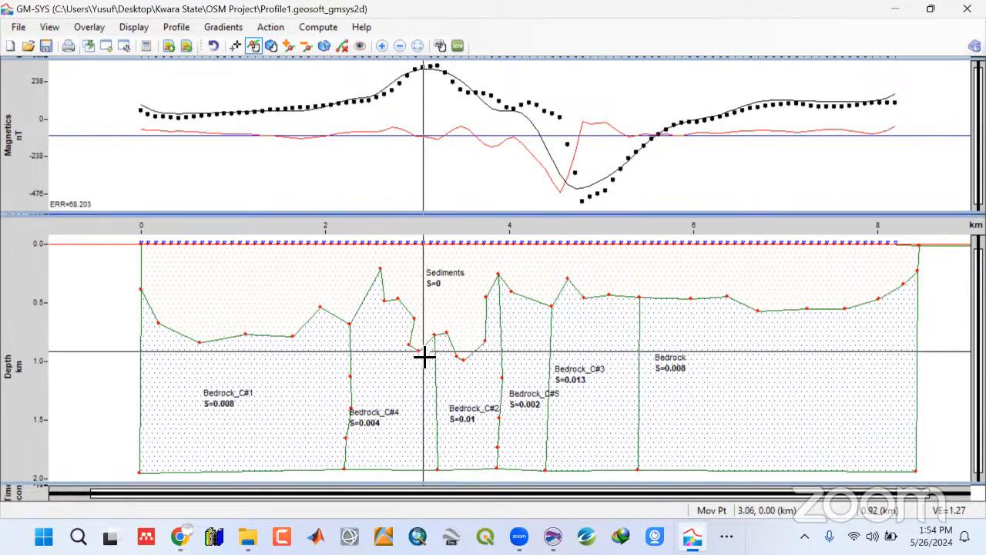
Raise Bedrock_C#4's surface points between 2.6 and 3.1 km and Bedrock_C#1's points near 0.2 and 0.6 km to about 0.63 and 0.78 km depth
{"action": "left_click_drag", "start_coordinate": [419, 351], "coordinate": [386, 270]}
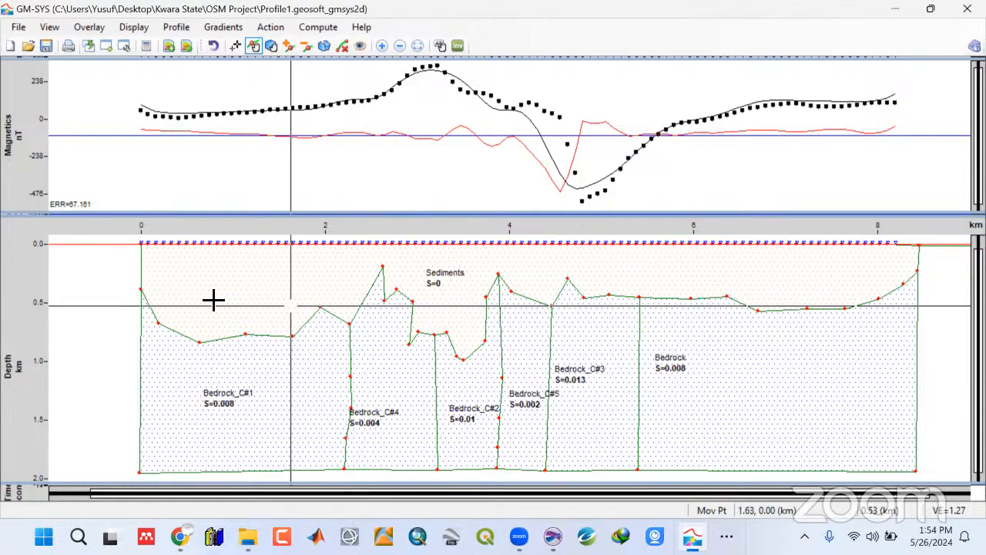
{"action": "left_click_drag", "start_coordinate": [202, 347], "coordinate": [163, 322]}
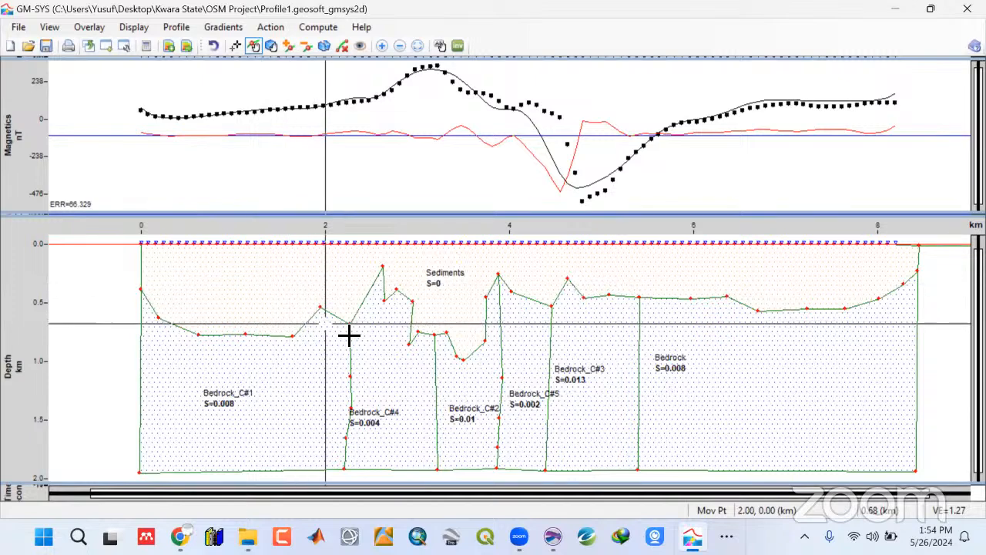
Raise the Bedrock_C#1/C#4 junction to about 0.63 km depth and lower the Bedrock_C#2/C#5 and C#5/C#3 junctions to about 0.63 and 0.68 km
{"action": "left_click_drag", "start_coordinate": [347, 335], "coordinate": [347, 326]}
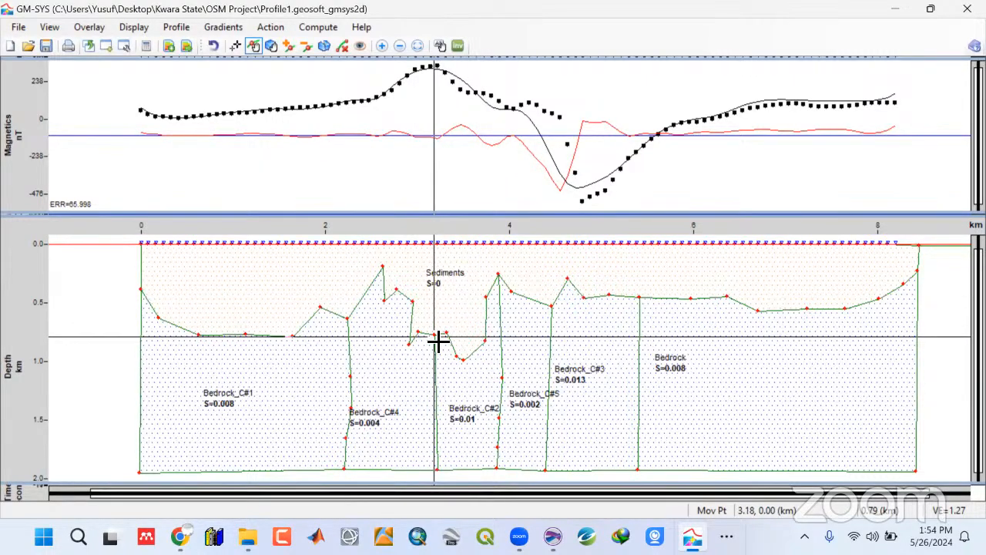
{"action": "left_click_drag", "start_coordinate": [437, 340], "coordinate": [553, 329]}
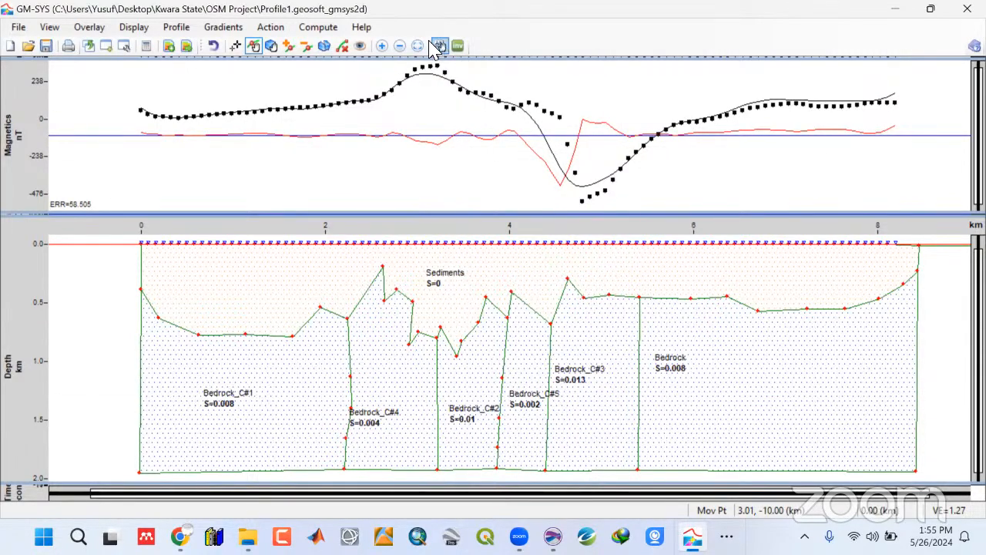
Set the magnetic susceptibility of block Bedrock_C#3 to 0.013751 cgs
{"action": "left_click", "coordinate": [359, 46]}
{"action": "double_click", "coordinate": [611, 398]}
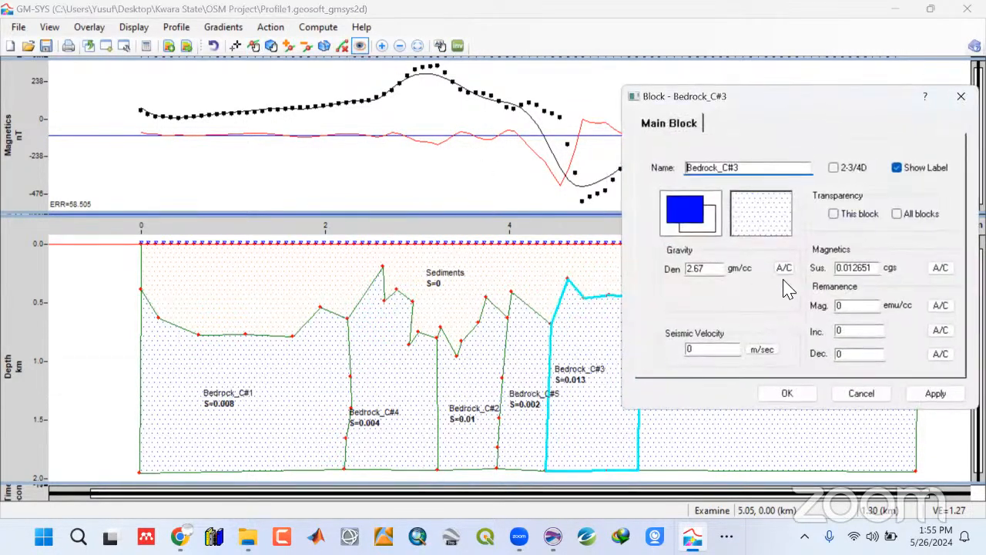
{"action": "left_click", "coordinate": [941, 269]}
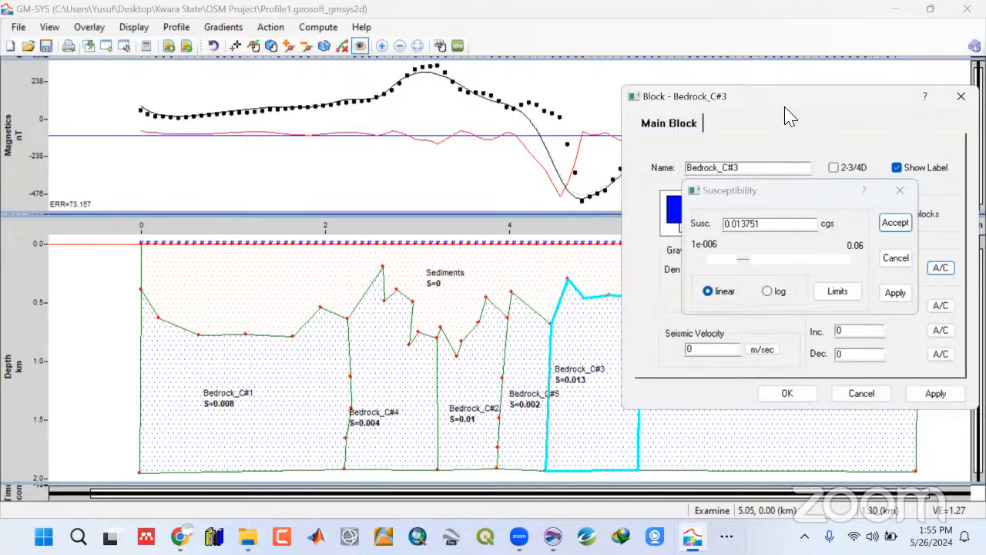
{"action": "left_click_drag", "start_coordinate": [789, 115], "coordinate": [705, 125]}
{"action": "left_click", "coordinate": [892, 224]}
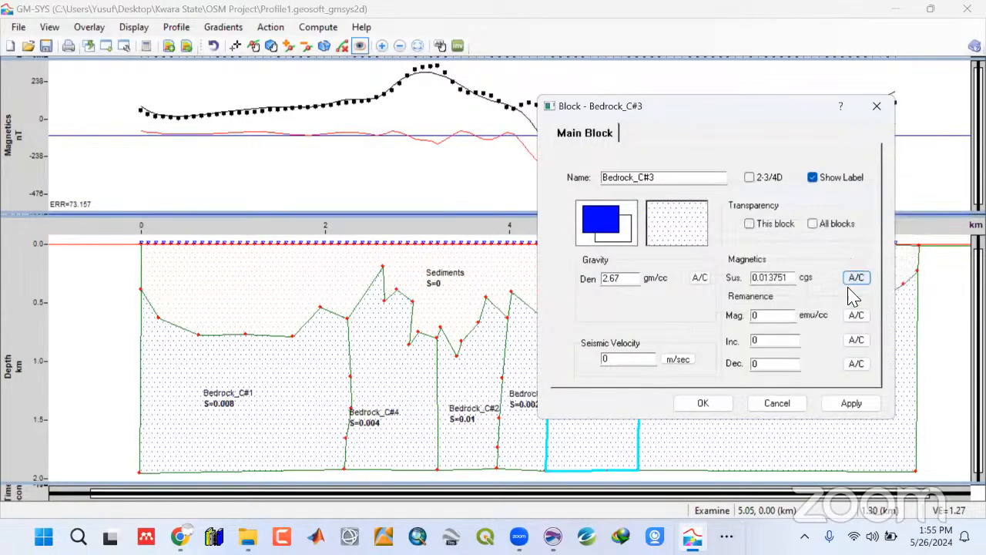
{"action": "left_click", "coordinate": [722, 412]}
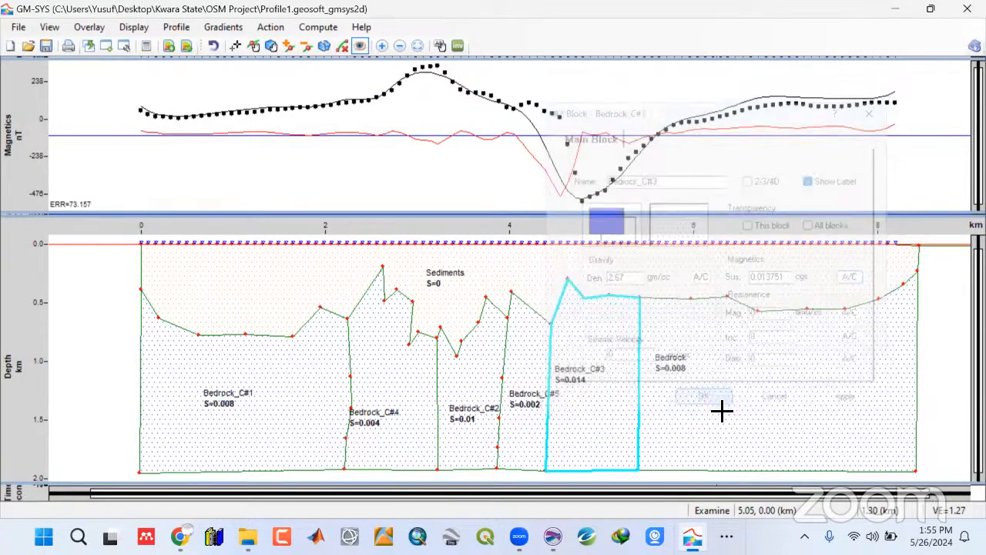
Reshape Bedrock's surface, deepening the point near 7.2 km to about 0.63 km and raising the one near 5.9 km to about 0.41 km depth
{"action": "left_click", "coordinate": [257, 45]}
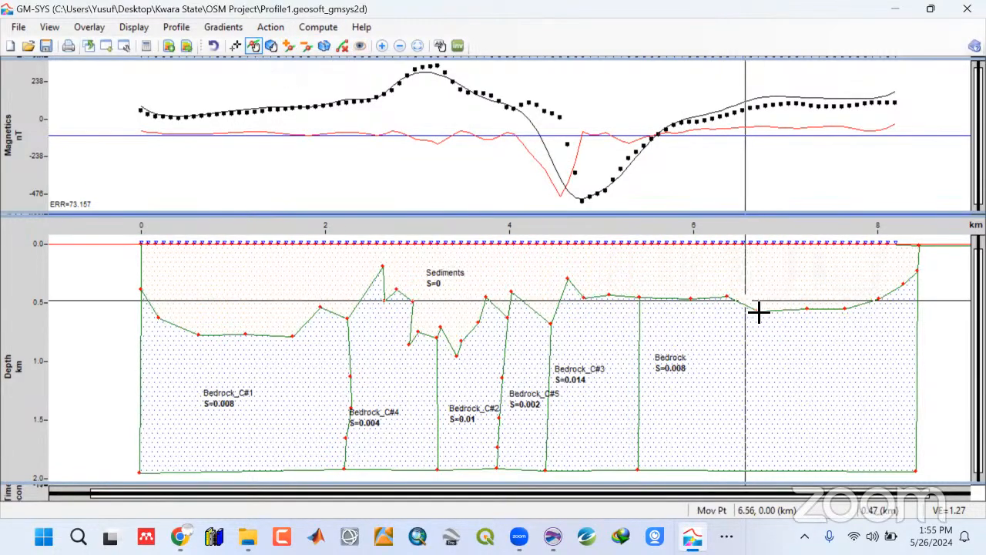
{"action": "left_click_drag", "start_coordinate": [759, 311], "coordinate": [855, 344]}
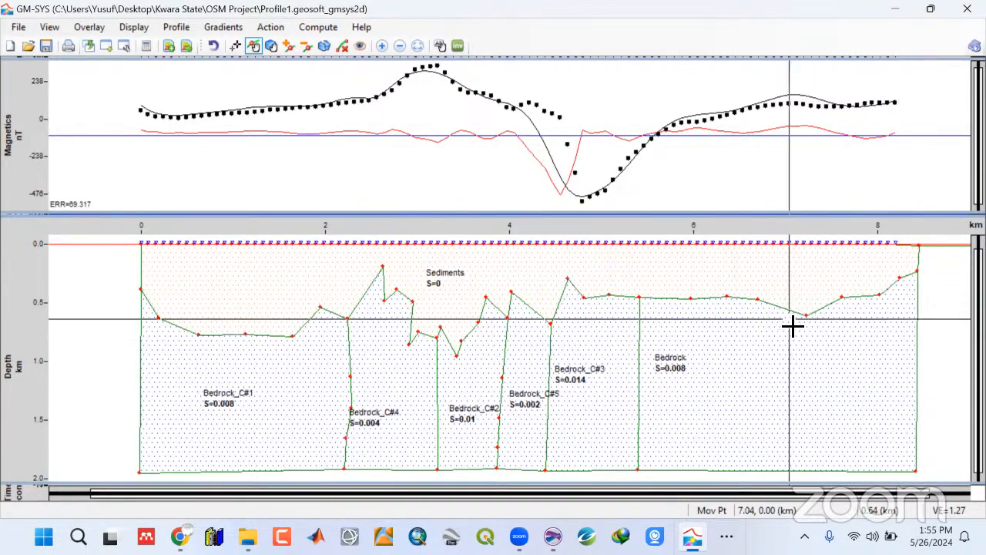
{"action": "left_click_drag", "start_coordinate": [807, 322], "coordinate": [810, 314]}
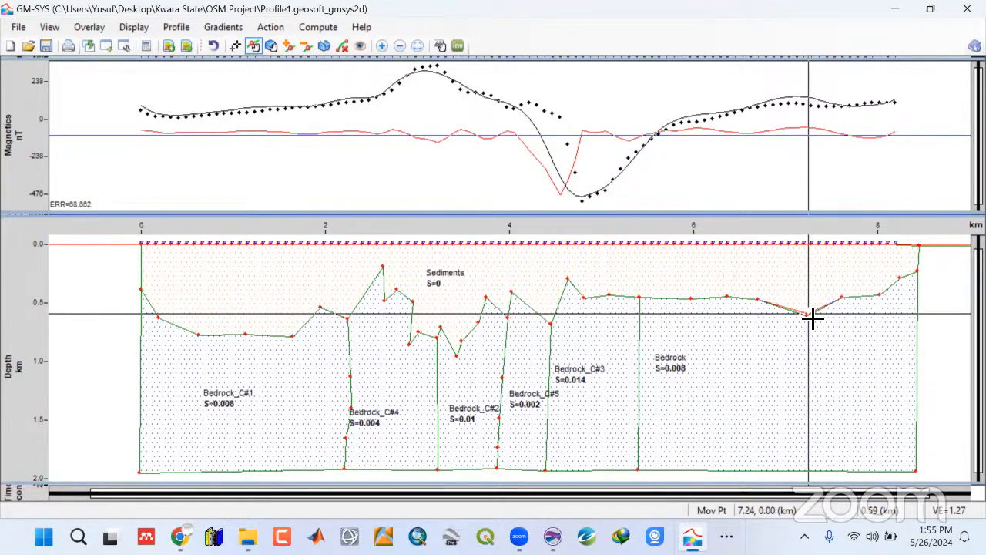
{"action": "left_click", "coordinate": [731, 301]}
{"action": "left_click_drag", "start_coordinate": [731, 300], "coordinate": [760, 300]}
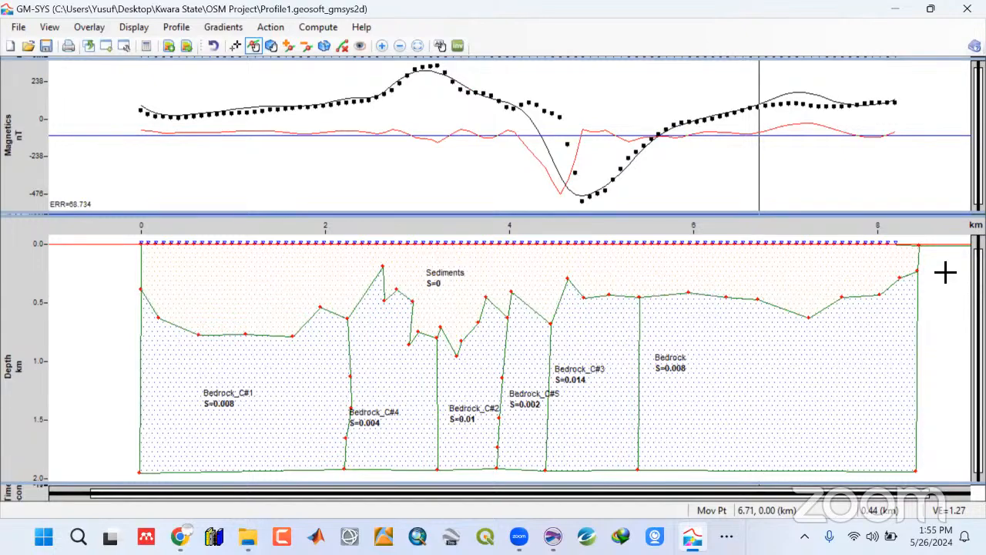
Move the top of Bedrock's outer edge in to about 8.29 km and raise its surface near 7.2 km to about 0.49 km depth
{"action": "left_click_drag", "start_coordinate": [919, 247], "coordinate": [909, 267]}
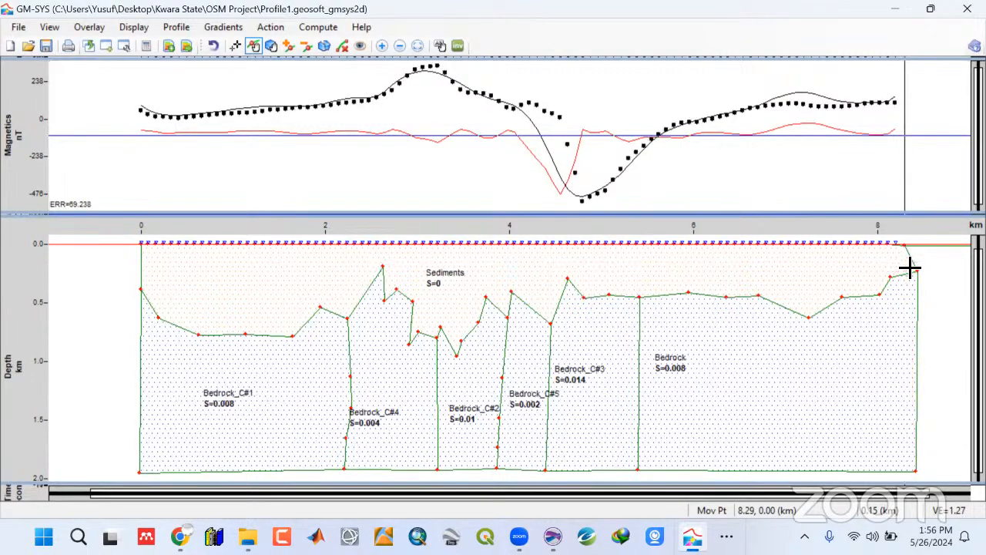
{"action": "left_click_drag", "start_coordinate": [814, 310], "coordinate": [911, 265]}
{"action": "left_click_drag", "start_coordinate": [923, 474], "coordinate": [849, 303]}
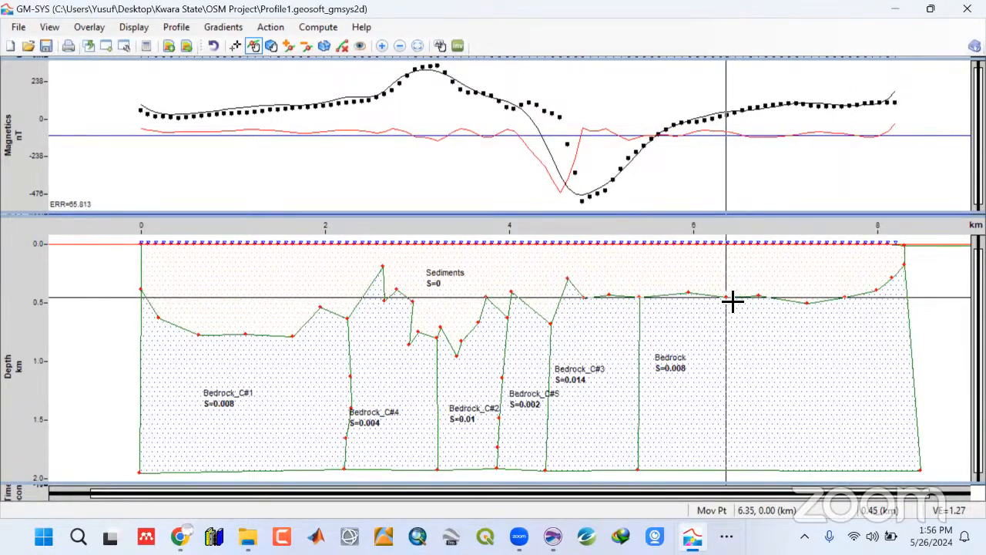
{"action": "left_click_drag", "start_coordinate": [733, 298], "coordinate": [831, 304]}
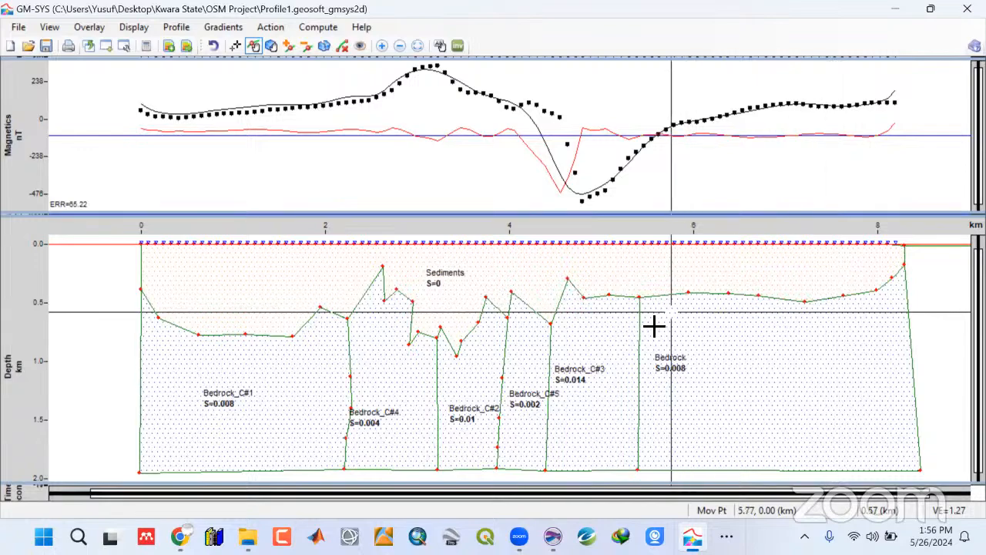
Move the Bedrock_C#3/Bedrock junction to about 5.45 km at 0.49 km depth and set Bedrock_C#3's peak near 4.6 km to about 0.34 km depth
{"action": "left_click_drag", "start_coordinate": [639, 305], "coordinate": [649, 306]}
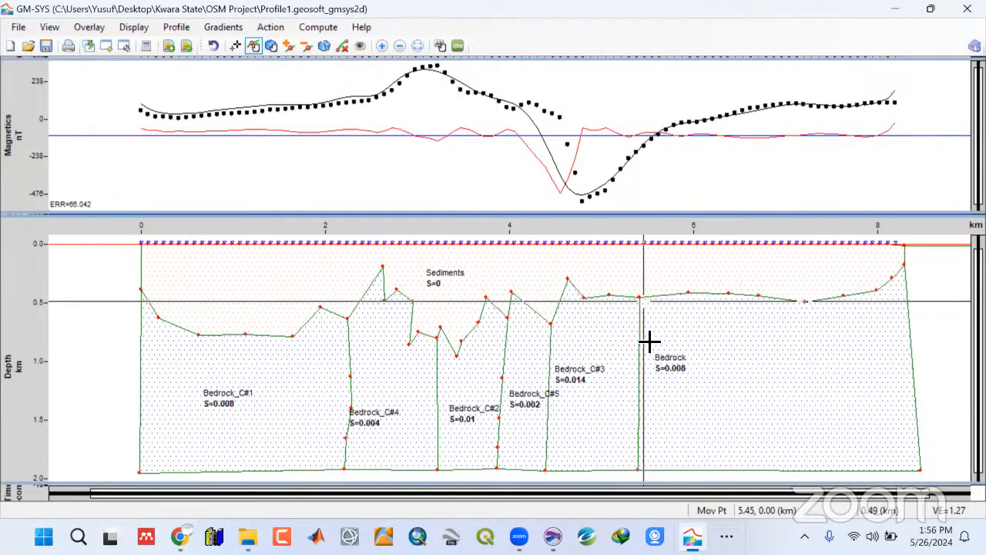
{"action": "left_click_drag", "start_coordinate": [762, 302], "coordinate": [761, 307]}
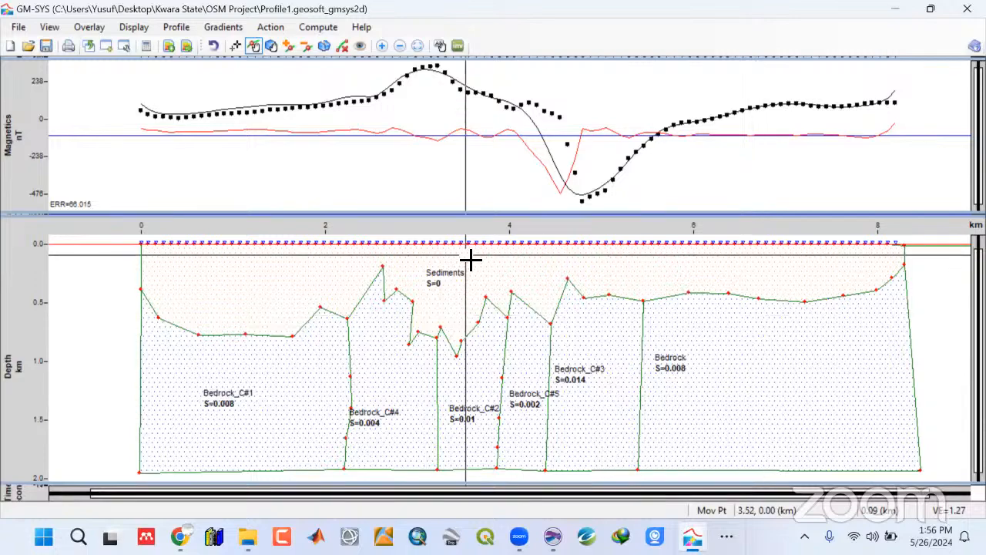
{"action": "left_click_drag", "start_coordinate": [614, 302], "coordinate": [571, 291]}
{"action": "left_click_drag", "start_coordinate": [573, 296], "coordinate": [567, 301]}
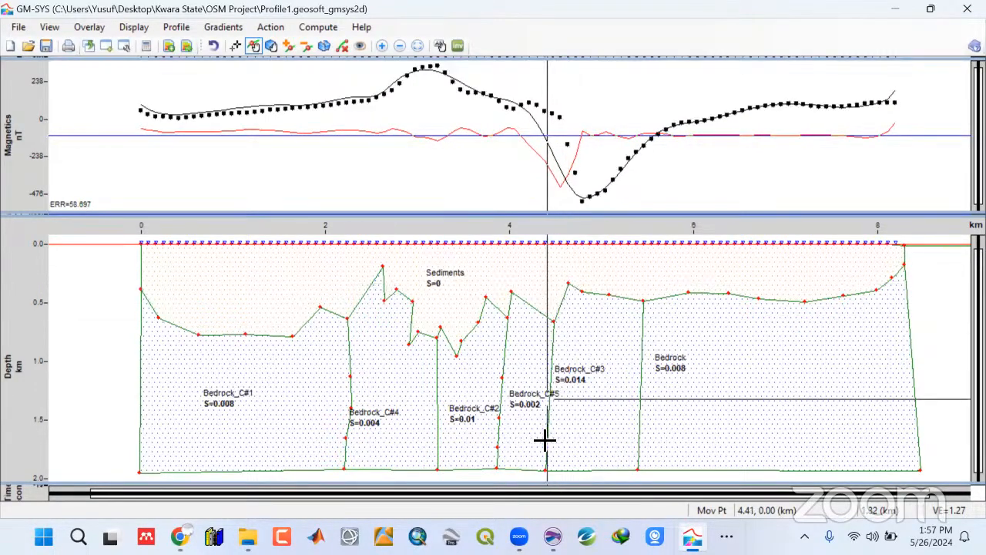
Reshape the Bedrock_C#5/C#3 boundary with three intermediate points, shifting its base to about 4.55 km and its top to about 4.59 km
{"action": "left_click_drag", "start_coordinate": [548, 473], "coordinate": [560, 447]}
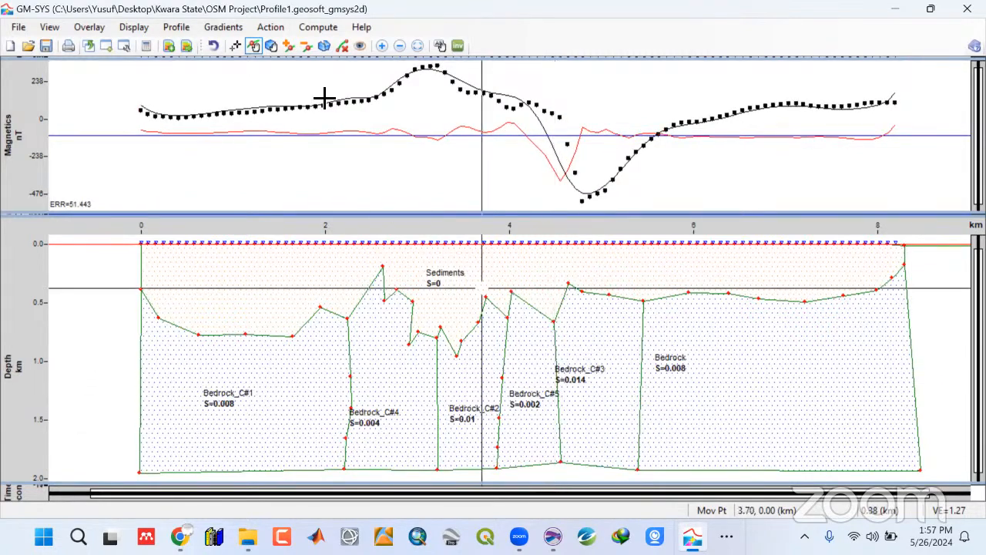
{"action": "left_click_drag", "start_coordinate": [559, 344], "coordinate": [563, 428]}
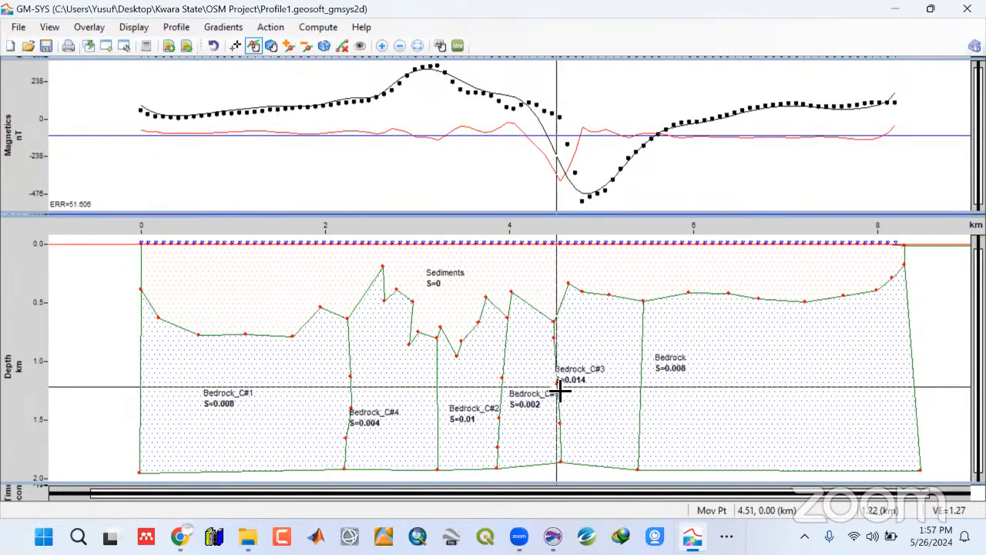
{"action": "mouse_move", "coordinate": [562, 389]}
{"action": "left_mouse_down"}
{"action": "mouse_move", "coordinate": [575, 391]}
{"action": "mouse_move", "coordinate": [562, 391]}
{"action": "left_mouse_up"}
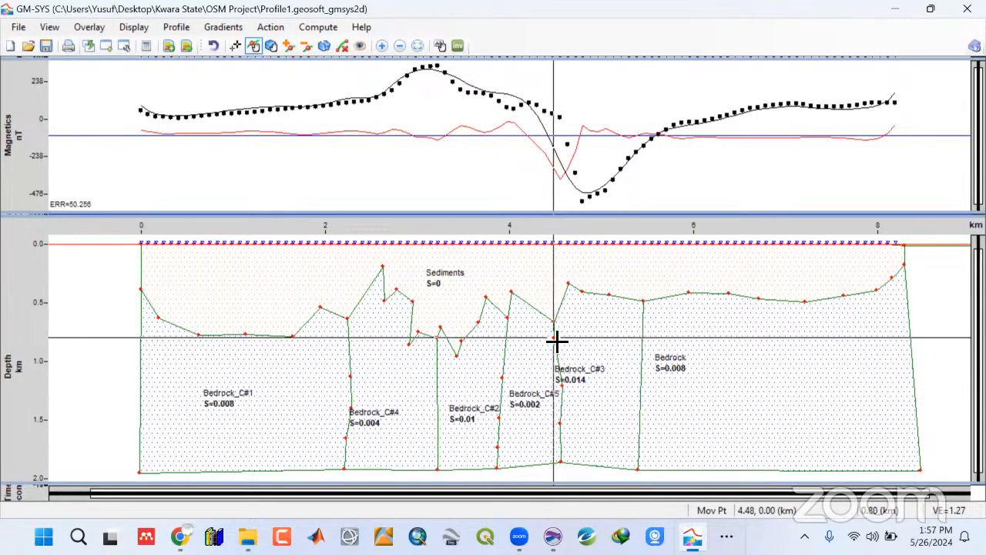
{"action": "mouse_move", "coordinate": [556, 339]}
{"action": "left_mouse_down"}
{"action": "mouse_move", "coordinate": [566, 346]}
{"action": "mouse_move", "coordinate": [555, 326]}
{"action": "mouse_move", "coordinate": [565, 328]}
{"action": "left_mouse_up"}
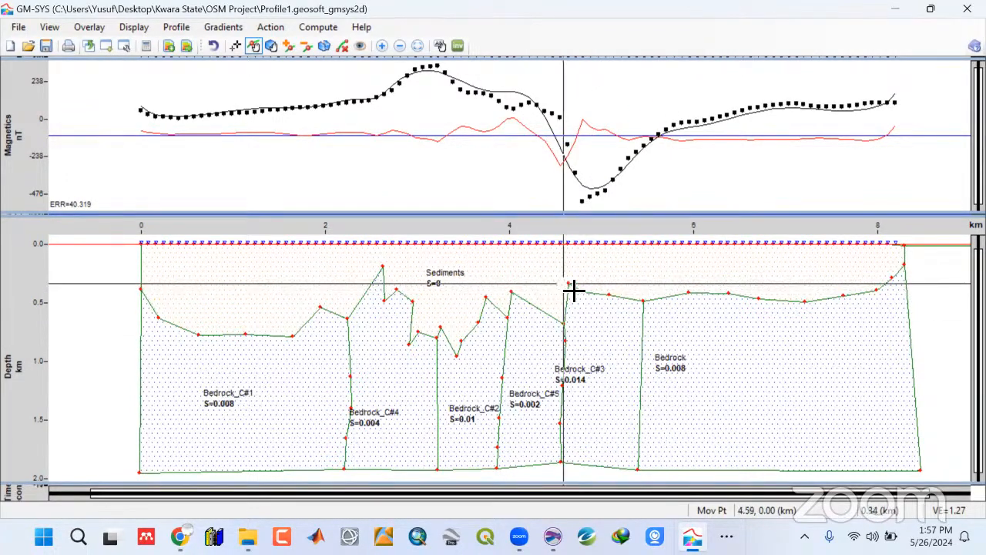
Shift Bedrock_C#3's peak to about 4.84 km, bow its boundary with Bedrock_C#5 out to about 4.77 km, and lower the boundary's base to about 1.94 km depth
{"action": "mouse_move", "coordinate": [571, 286]}
{"action": "left_mouse_down"}
{"action": "mouse_move", "coordinate": [590, 302]}
{"action": "mouse_move", "coordinate": [586, 283]}
{"action": "left_mouse_up"}
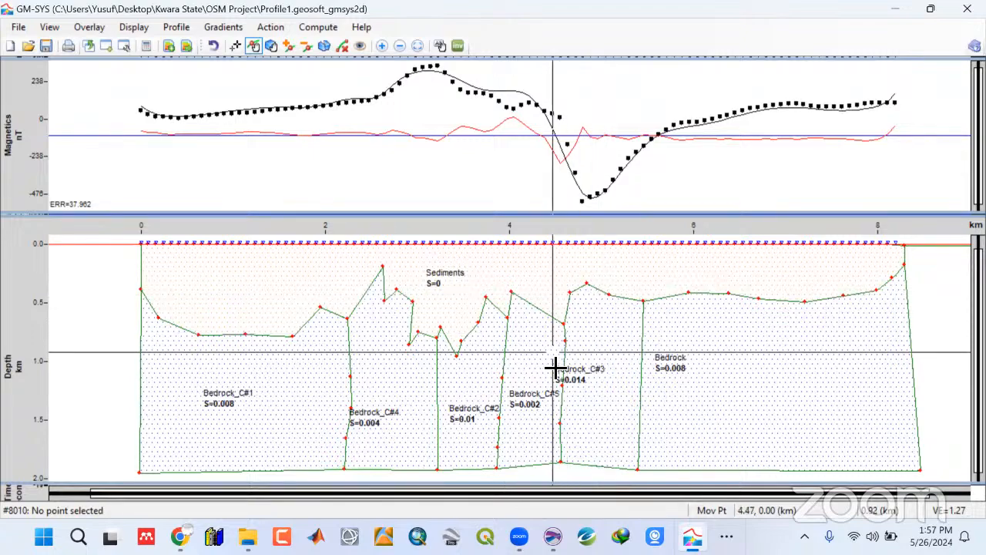
{"action": "left_click_drag", "start_coordinate": [569, 347], "coordinate": [532, 290]}
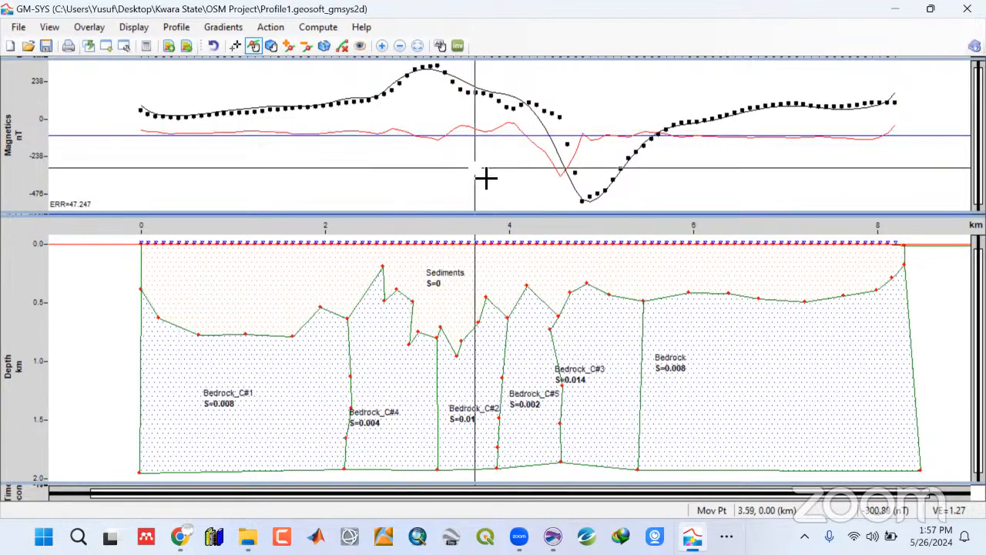
{"action": "left_click_drag", "start_coordinate": [573, 301], "coordinate": [584, 398]}
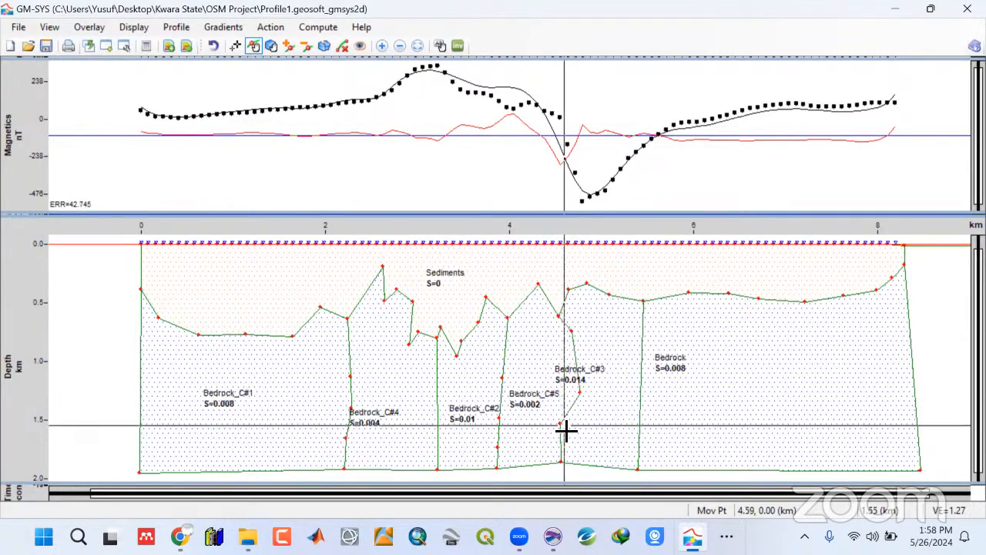
{"action": "left_click_drag", "start_coordinate": [566, 431], "coordinate": [574, 431]}
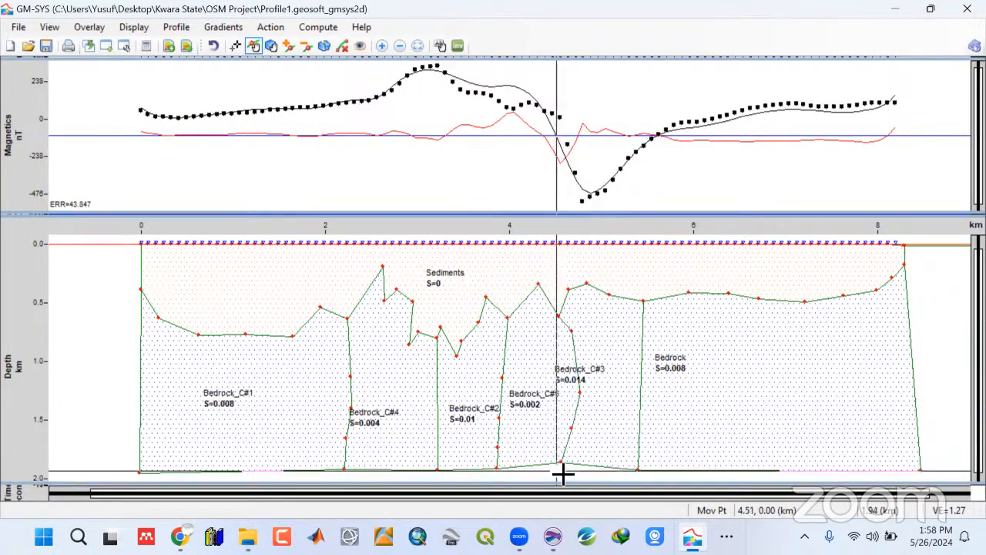
{"action": "mouse_move", "coordinate": [566, 471]}
{"action": "left_mouse_down"}
{"action": "mouse_move", "coordinate": [566, 488]}
{"action": "mouse_move", "coordinate": [566, 471]}
{"action": "left_mouse_up"}
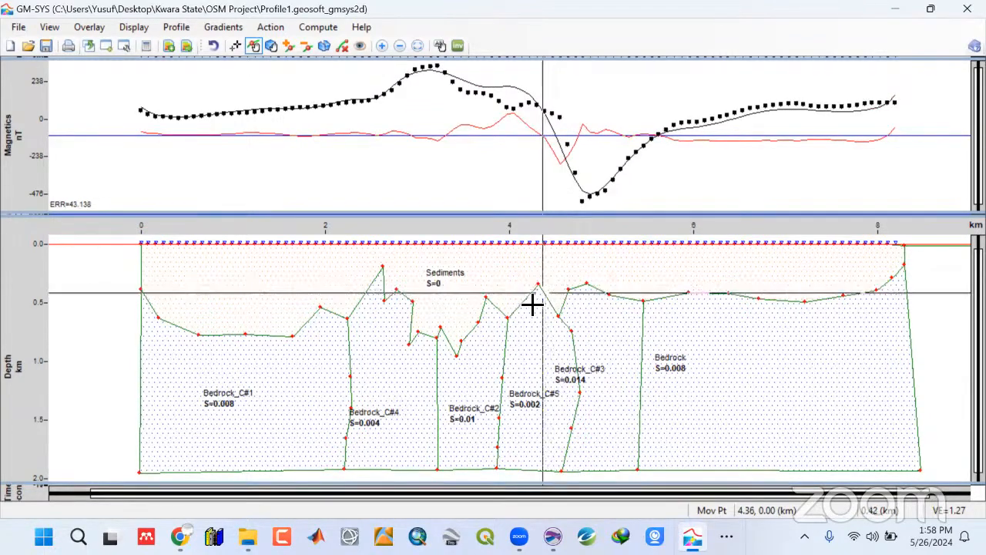
Raise the tops of Bedrock_C#5 and Bedrock_C#3 to about 0.28 and 0.25 km depth, and shift the Bedrock_C#3/Bedrock junction to about 5.57 km
{"action": "left_click_drag", "start_coordinate": [514, 323], "coordinate": [539, 278]}
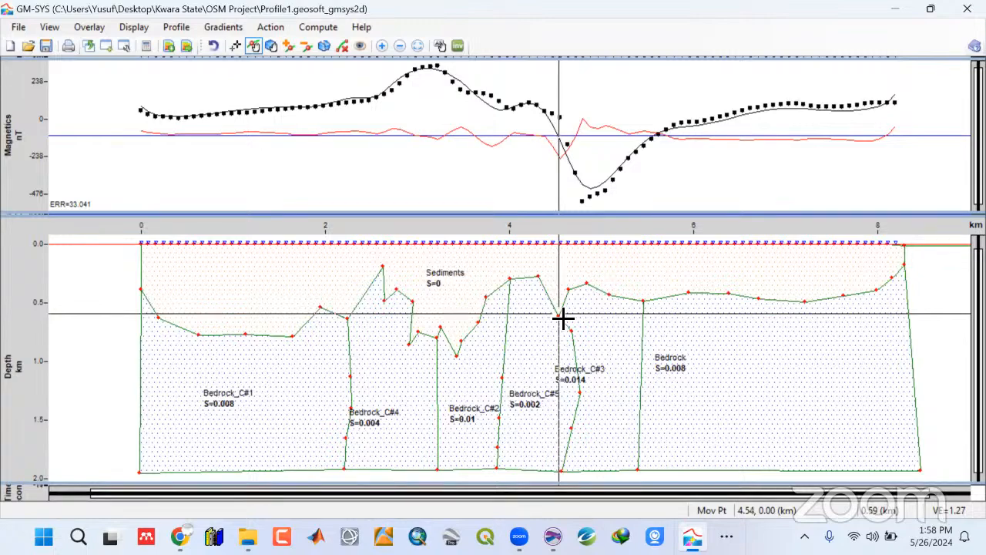
{"action": "left_click_drag", "start_coordinate": [562, 318], "coordinate": [570, 275]}
{"action": "left_click_drag", "start_coordinate": [643, 301], "coordinate": [654, 300]}
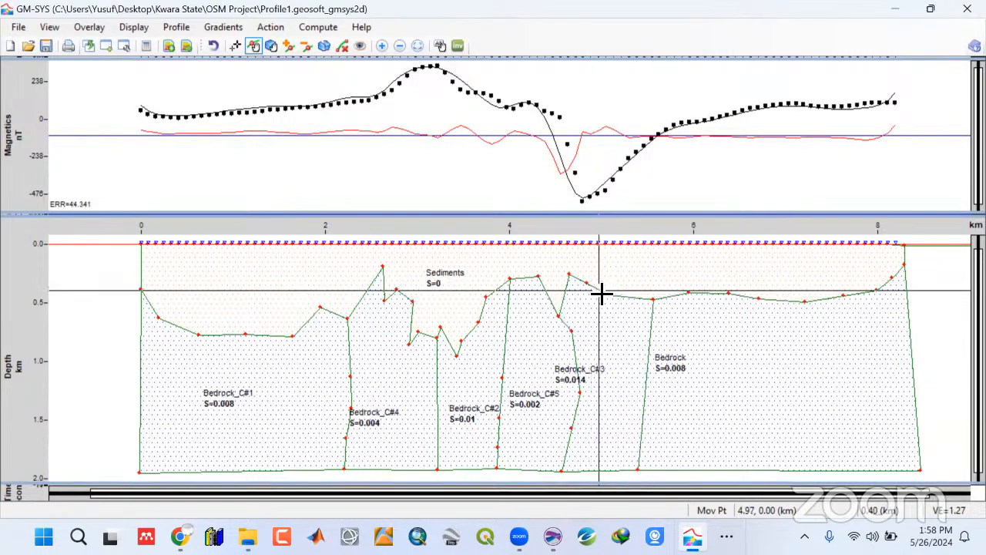
{"action": "left_click_drag", "start_coordinate": [597, 289], "coordinate": [611, 298]}
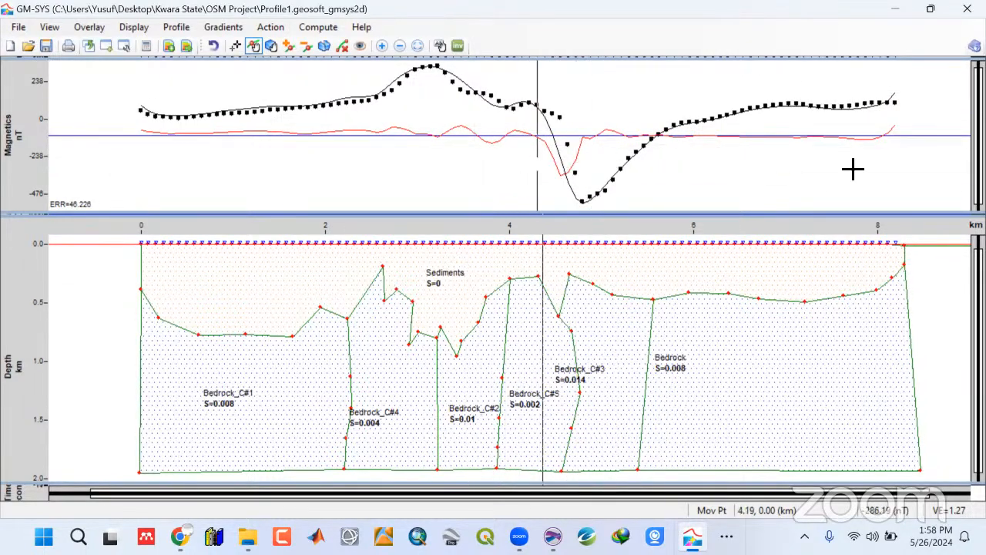
Lower Bedrock's surface points near 6.7, 7.6 and 8.0 km to about 0.49, 0.47 and 0.41 km depth
{"action": "left_click_drag", "start_coordinate": [847, 301], "coordinate": [882, 297]}
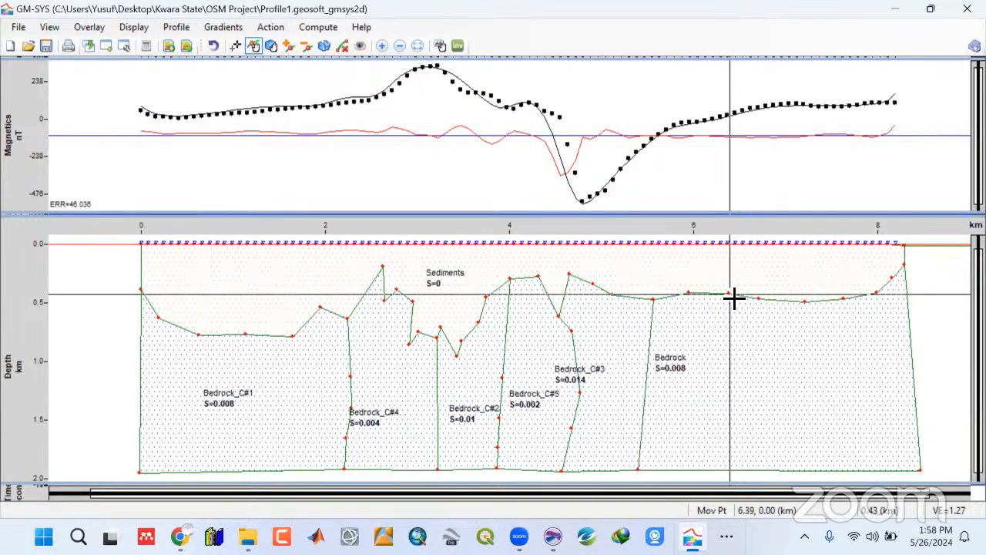
{"action": "left_click_drag", "start_coordinate": [733, 298], "coordinate": [763, 307]}
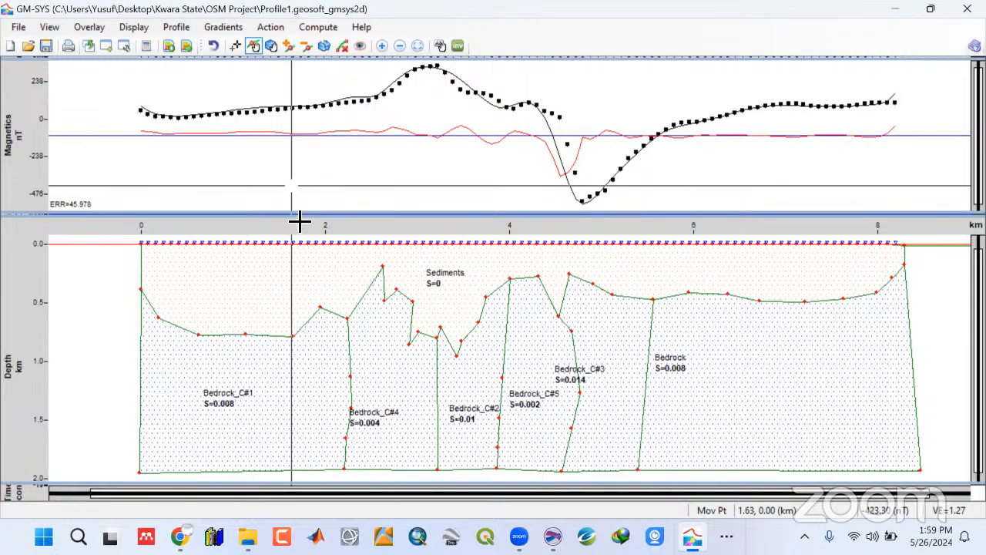
Raise Bedrock_C#1's surface points near 0.15 and 1.1 km to about 0.56 and 0.71 km depth, and its junction with Bedrock_C#4 to about 0.54 km
{"action": "left_click_drag", "start_coordinate": [249, 339], "coordinate": [244, 327]}
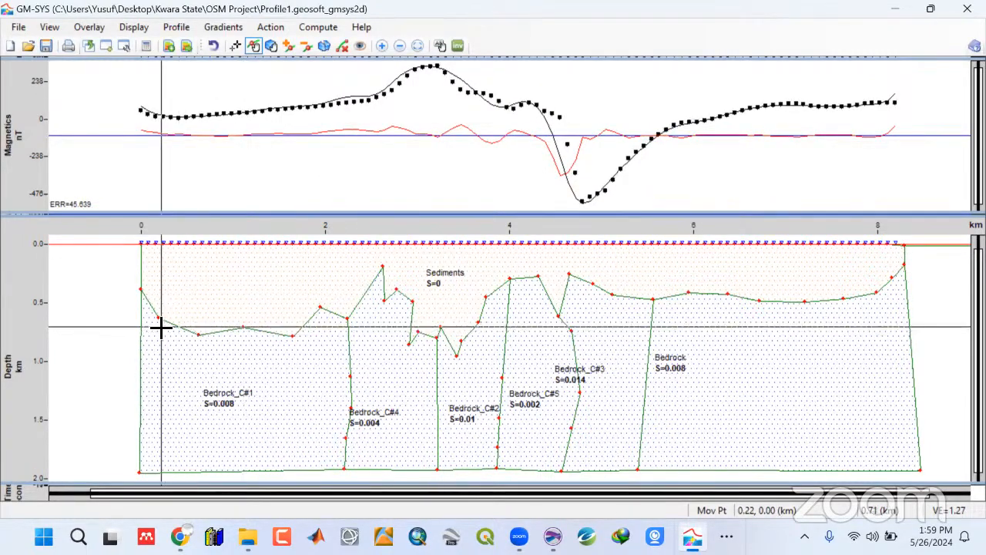
{"action": "left_click_drag", "start_coordinate": [160, 317], "coordinate": [157, 312]}
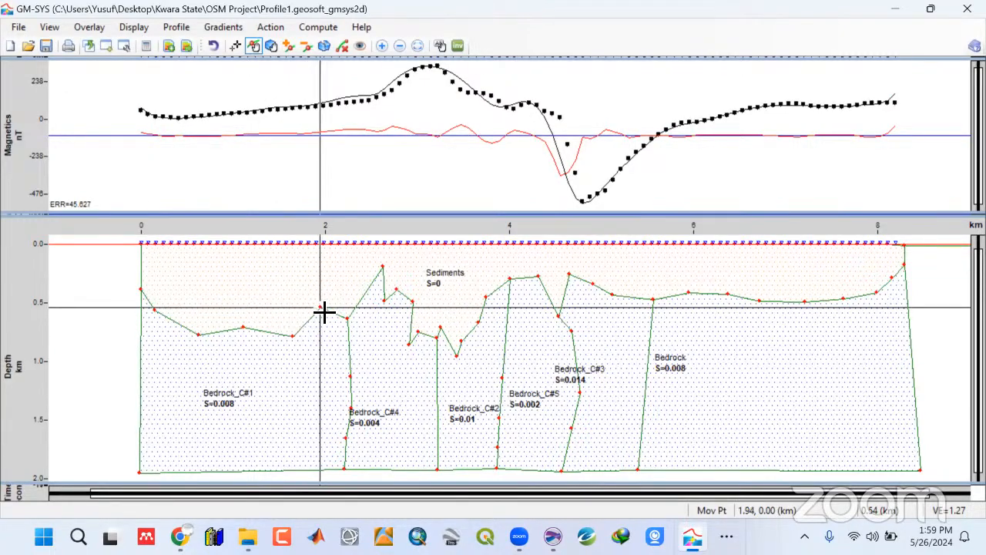
{"action": "mouse_move", "coordinate": [325, 311]}
{"action": "left_mouse_down"}
{"action": "mouse_move", "coordinate": [352, 321]}
{"action": "mouse_move", "coordinate": [323, 308]}
{"action": "left_mouse_up"}
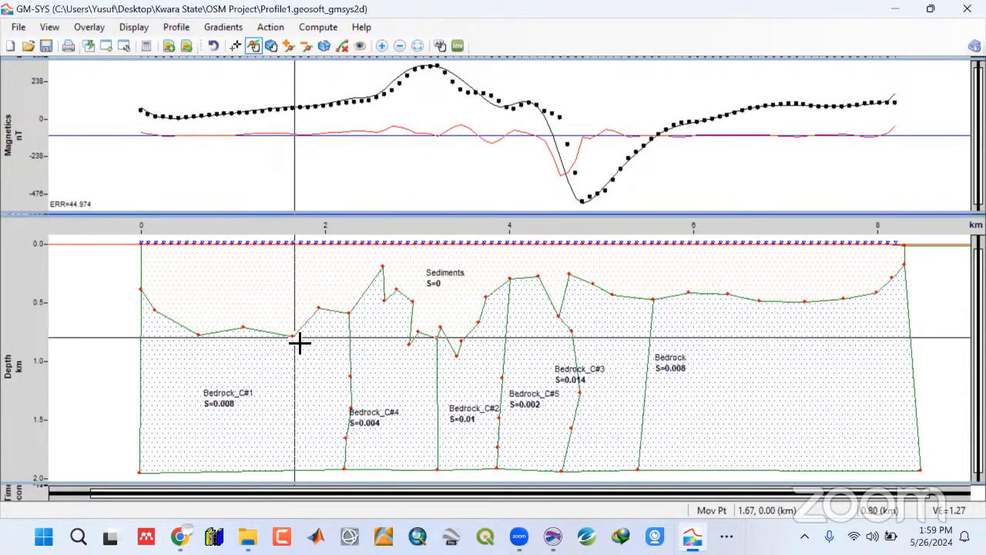
{"action": "left_click_drag", "start_coordinate": [296, 340], "coordinate": [299, 339]}
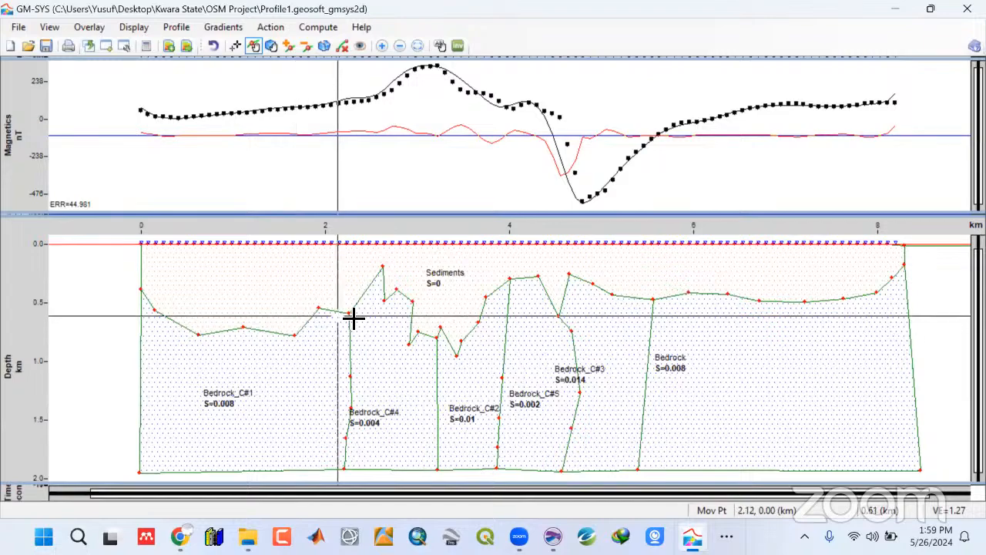
{"action": "left_click_drag", "start_coordinate": [353, 318], "coordinate": [354, 313]}
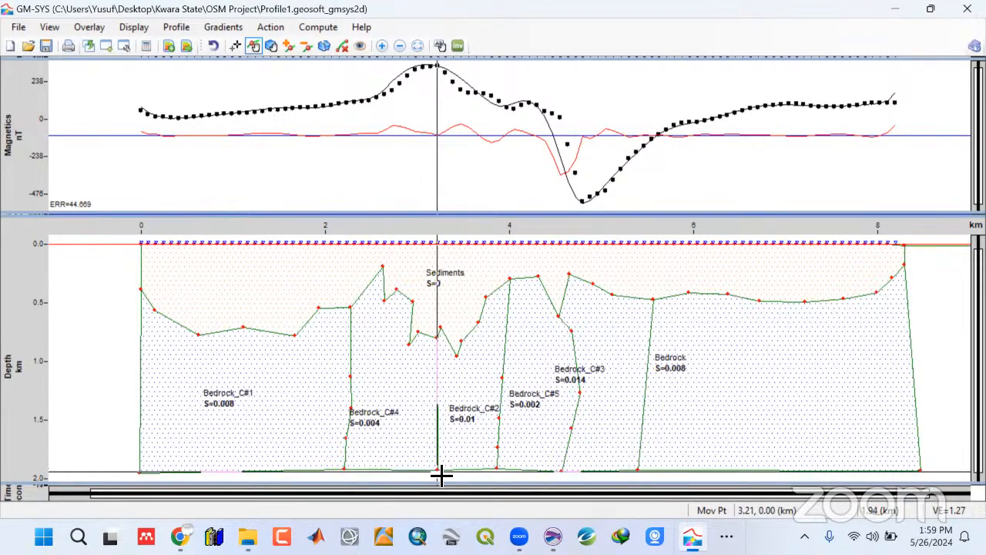
Shift the Bedrock_C#4/Bedrock_C#2 boundary's base to about 3.15 km and reshape the surface from 2.75 to 3.3 km, raising the ends to about 0.27 and 0.64 km depth
{"action": "left_click_drag", "start_coordinate": [442, 476], "coordinate": [435, 470]}
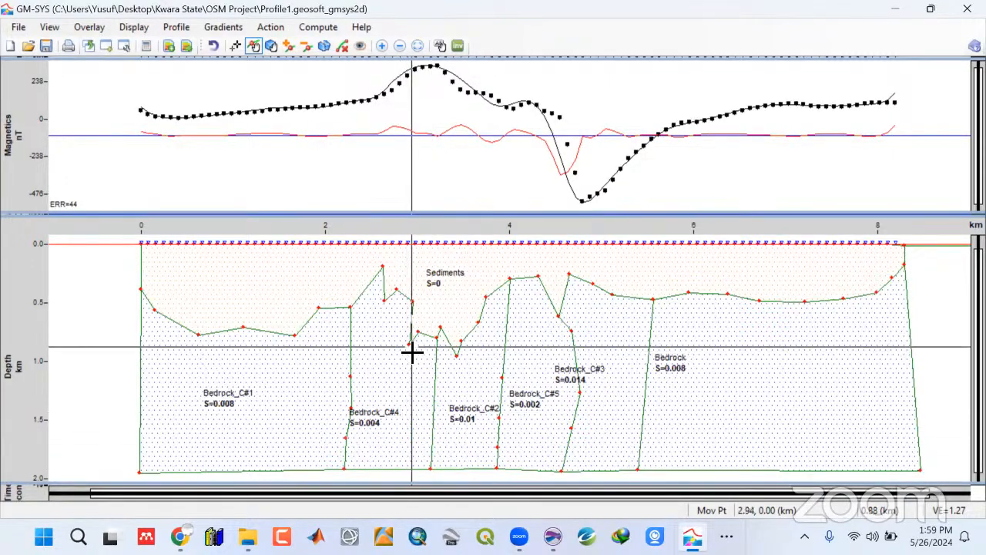
{"action": "left_click_drag", "start_coordinate": [412, 352], "coordinate": [400, 279]}
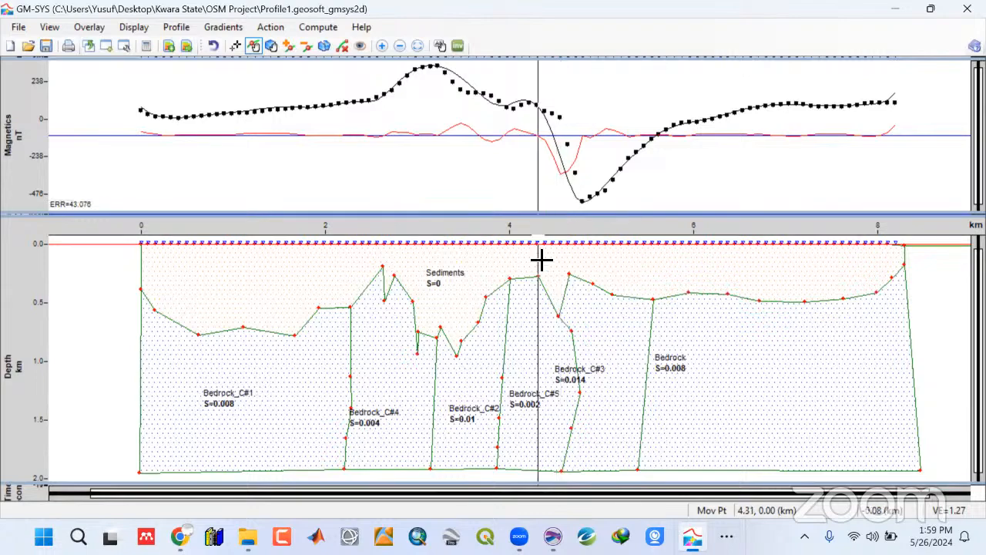
{"action": "left_click_drag", "start_coordinate": [445, 330], "coordinate": [414, 343]}
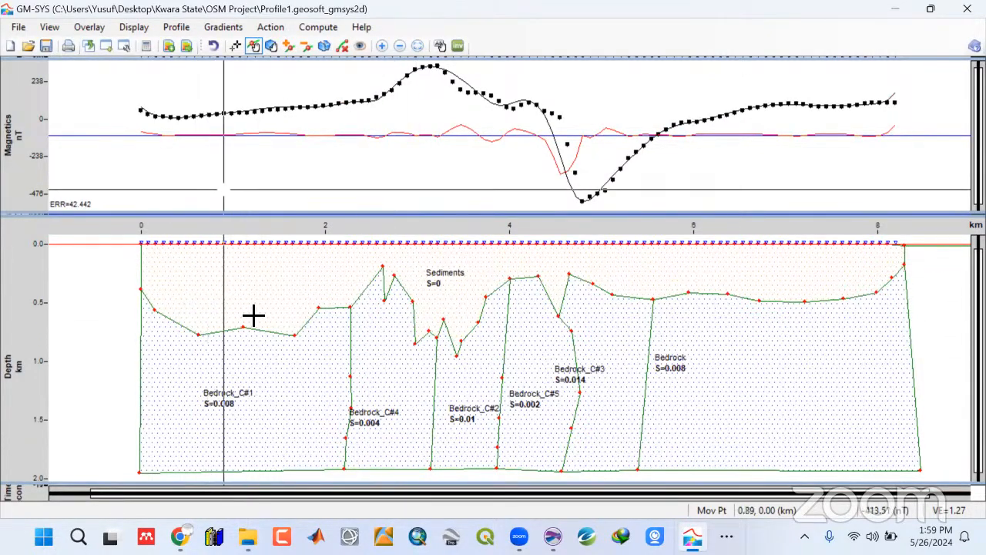
Raise Bedrock_C#1's surface point near 1.1 km to about 0.67 km depth, and extend Bedrock's far upper corner to about 8.35 km at 0.14 km depth
{"action": "left_click_drag", "start_coordinate": [246, 331], "coordinate": [248, 328]}
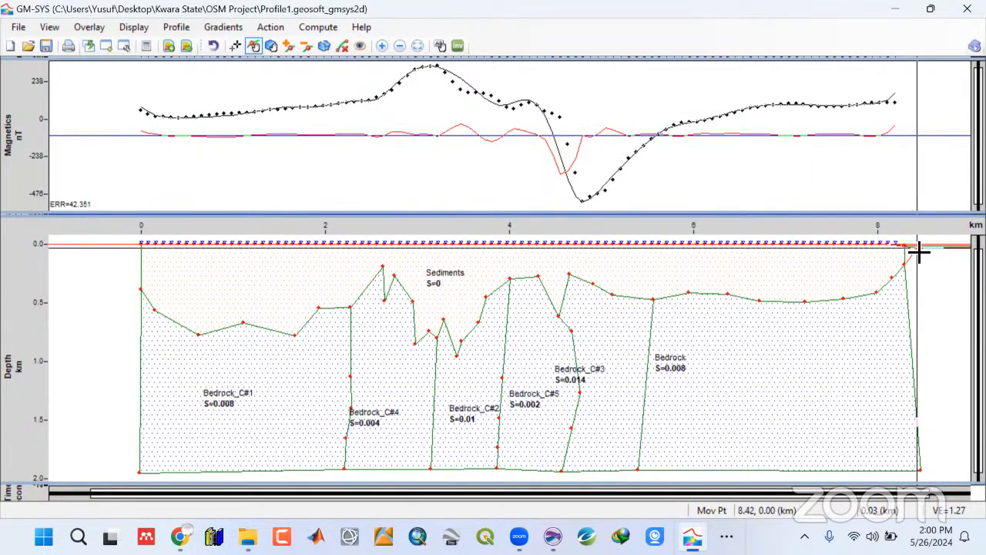
{"action": "left_click_drag", "start_coordinate": [918, 251], "coordinate": [915, 266]}
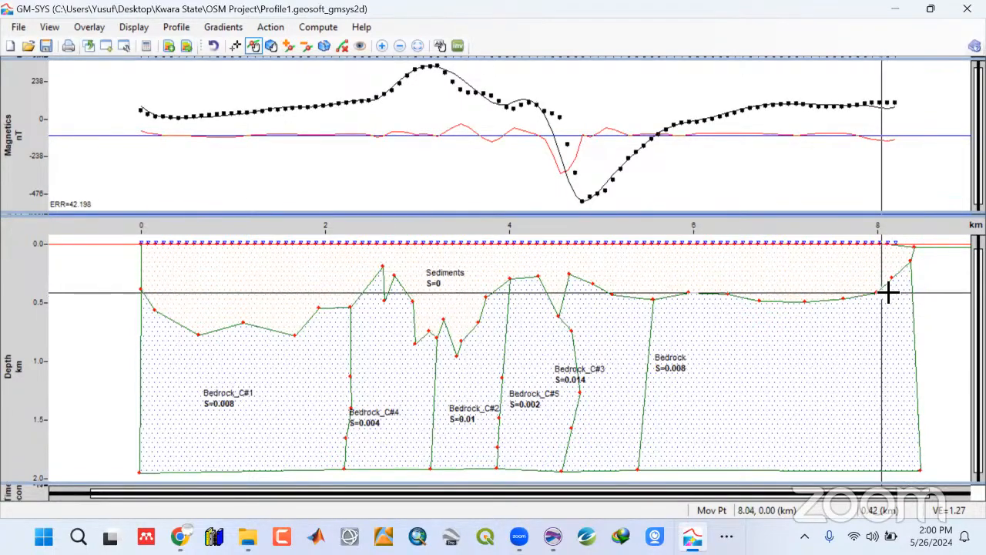
{"action": "left_click_drag", "start_coordinate": [882, 296], "coordinate": [806, 305]}
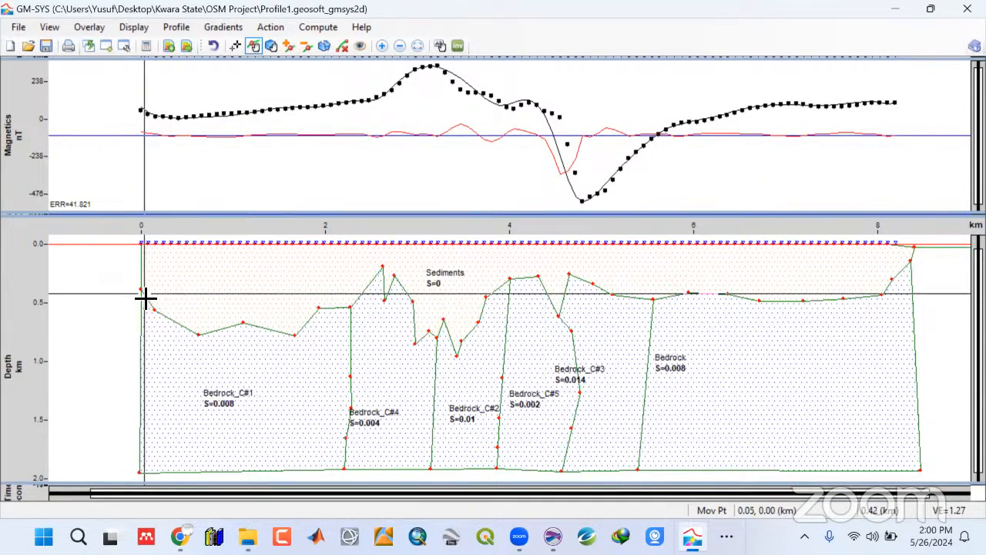
Raise the surface points near 0.13 and 7.6 km to about 0.52 and 0.45 km depth, and shift Bedrock's point near 5.95 km to about 6.0 km
{"action": "left_click_drag", "start_coordinate": [157, 313], "coordinate": [156, 308]}
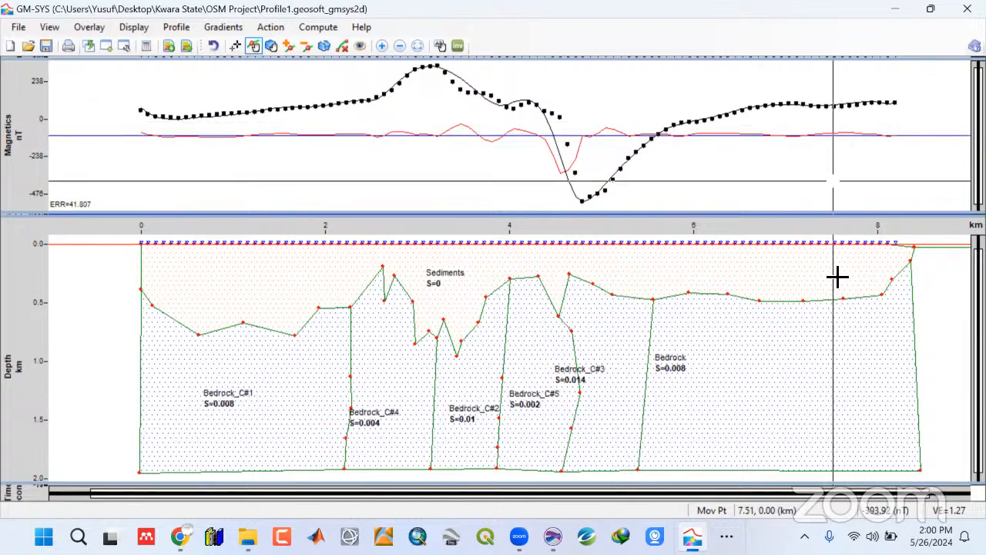
{"action": "left_click_drag", "start_coordinate": [843, 299], "coordinate": [847, 299]}
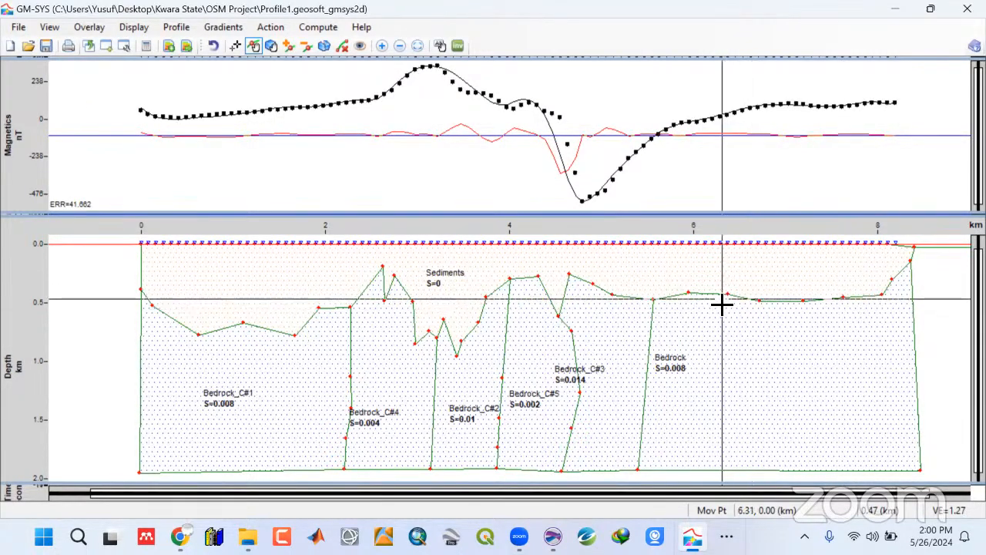
{"action": "left_click_drag", "start_coordinate": [693, 298], "coordinate": [697, 296]}
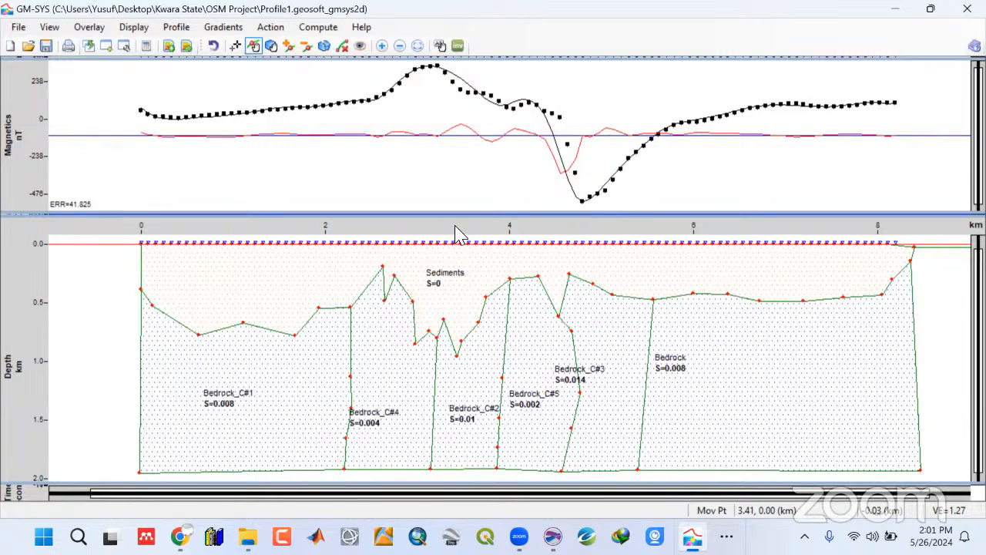
Open the inversion setup and clear all points currently freed in depth
{"action": "left_click", "coordinate": [458, 46]}
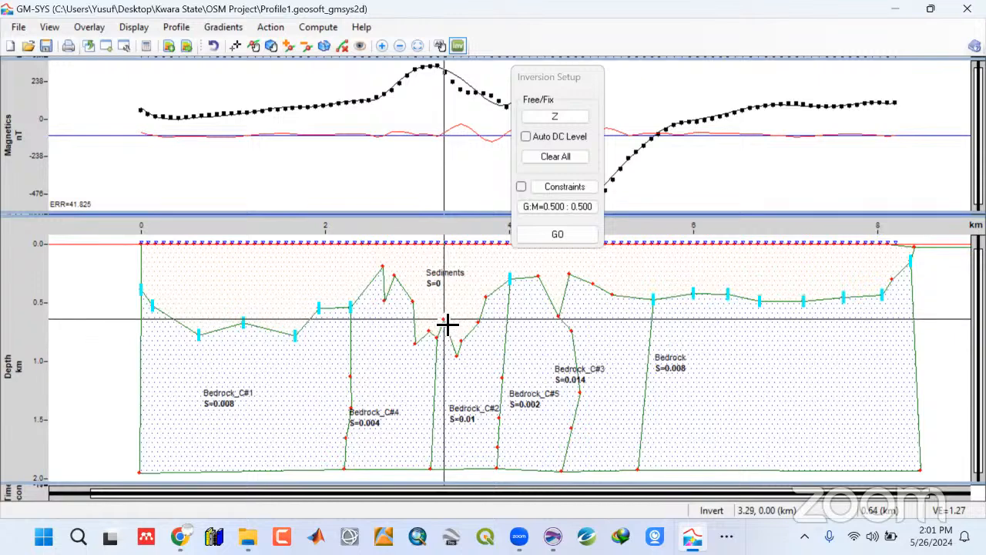
{"action": "left_click", "coordinate": [445, 322]}
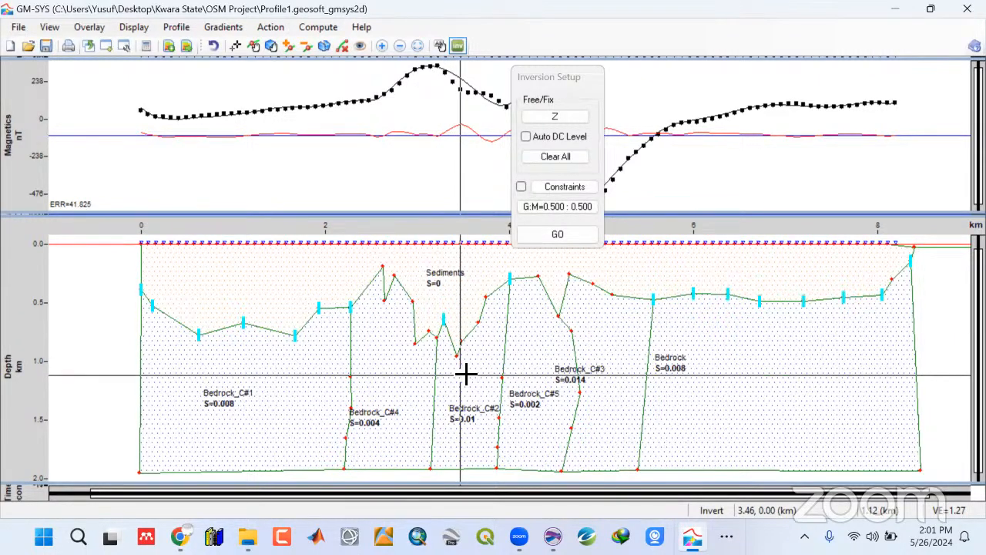
{"action": "left_click", "coordinate": [547, 159]}
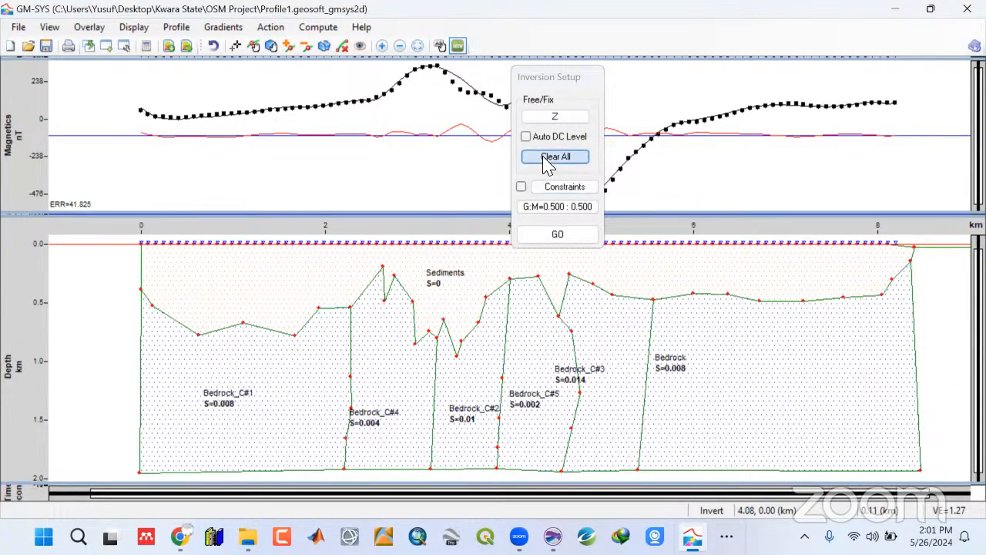
Free the depths of the six surface points between about 3.3 and 4.0 km for inversion
{"action": "left_click", "coordinate": [446, 325]}
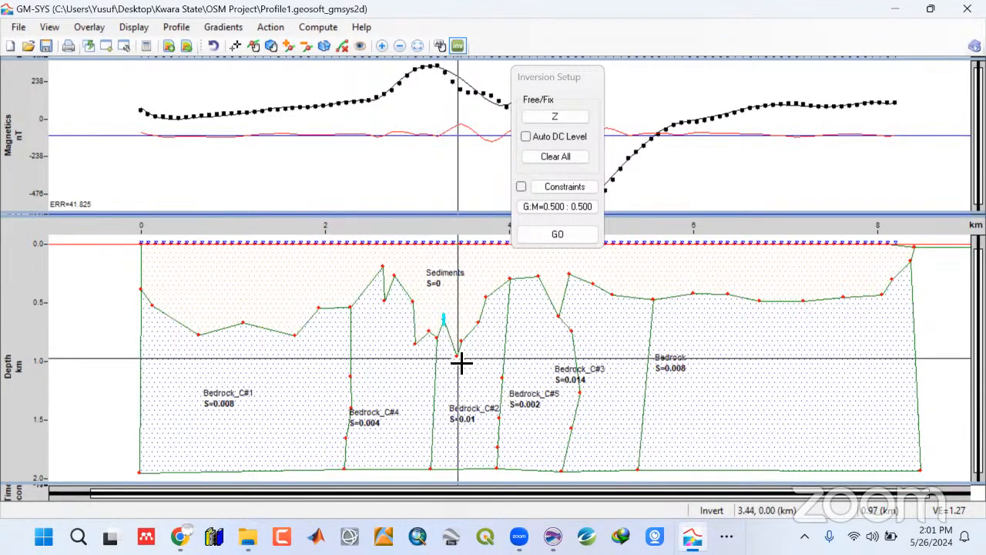
{"action": "left_click", "coordinate": [459, 350]}
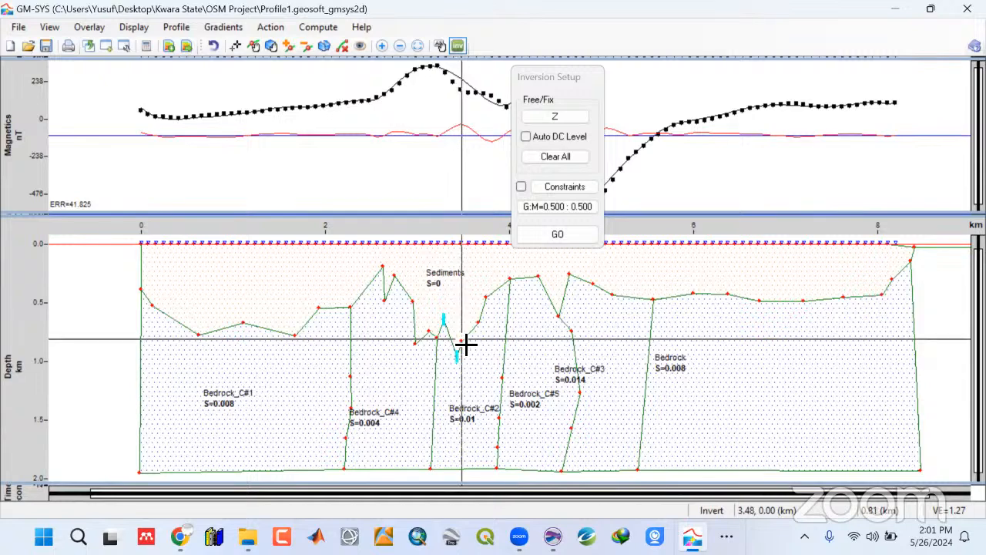
{"action": "left_click", "coordinate": [484, 328]}
{"action": "left_click", "coordinate": [491, 302]}
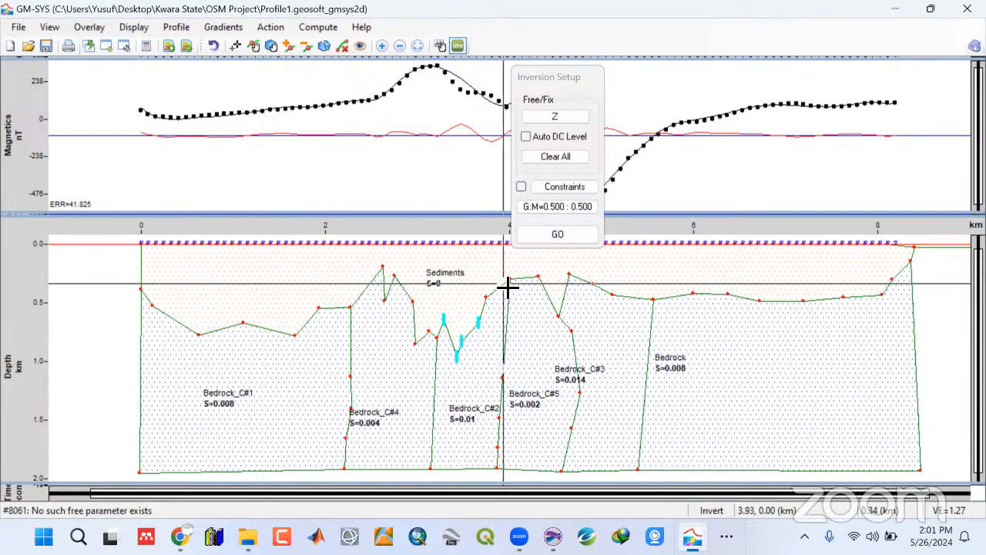
{"action": "left_click", "coordinate": [514, 285]}
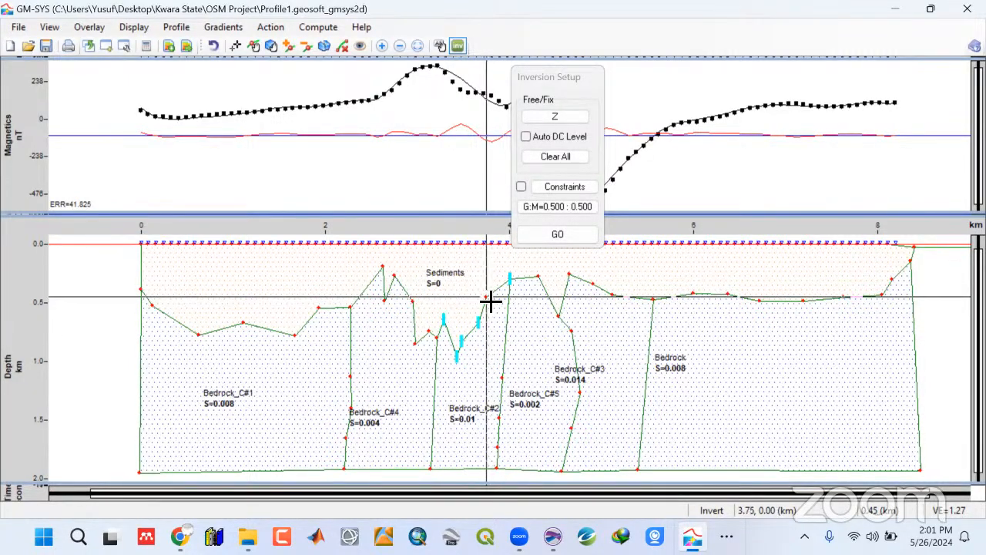
{"action": "left_click", "coordinate": [491, 301]}
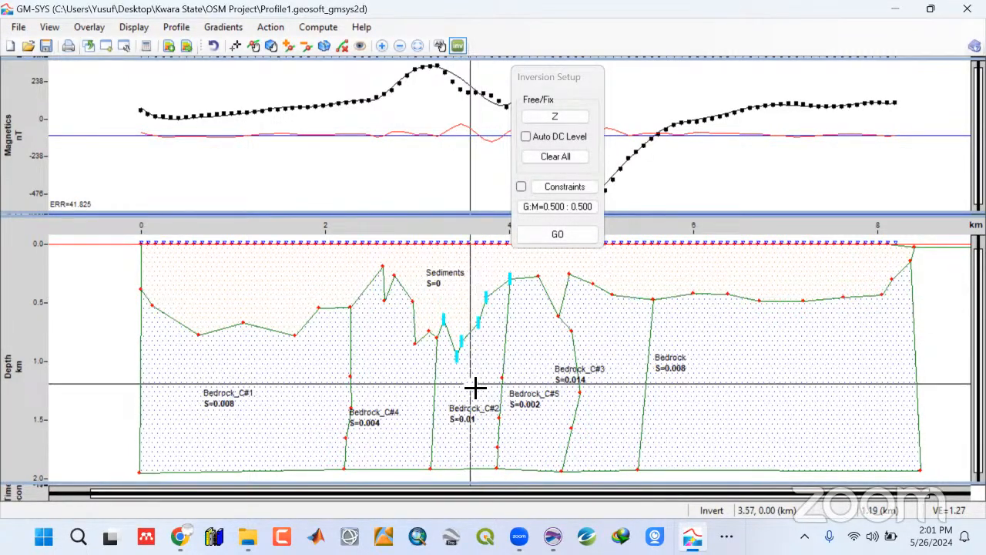
Try one inversion iteration on the freed points, move the dialogs off the magnetic curve to inspect the fit, and cancel the iteration
{"action": "left_click", "coordinate": [560, 237]}
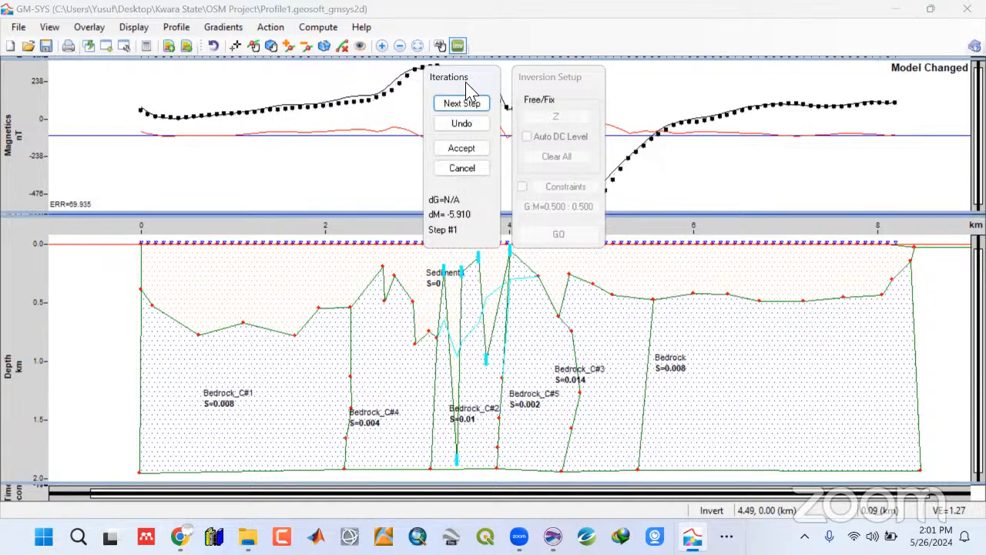
{"action": "left_click_drag", "start_coordinate": [466, 87], "coordinate": [769, 90]}
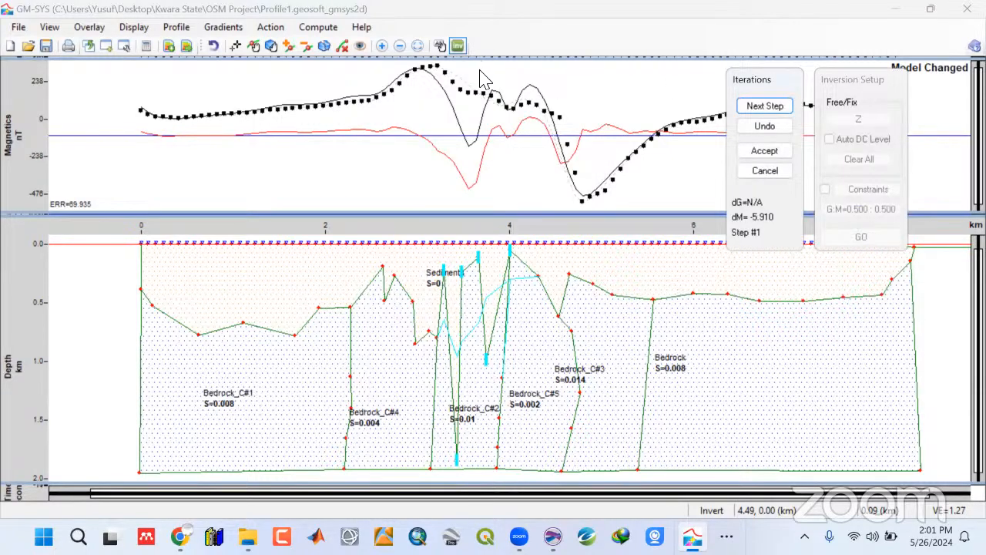
{"action": "left_click_drag", "start_coordinate": [769, 90], "coordinate": [801, 214]}
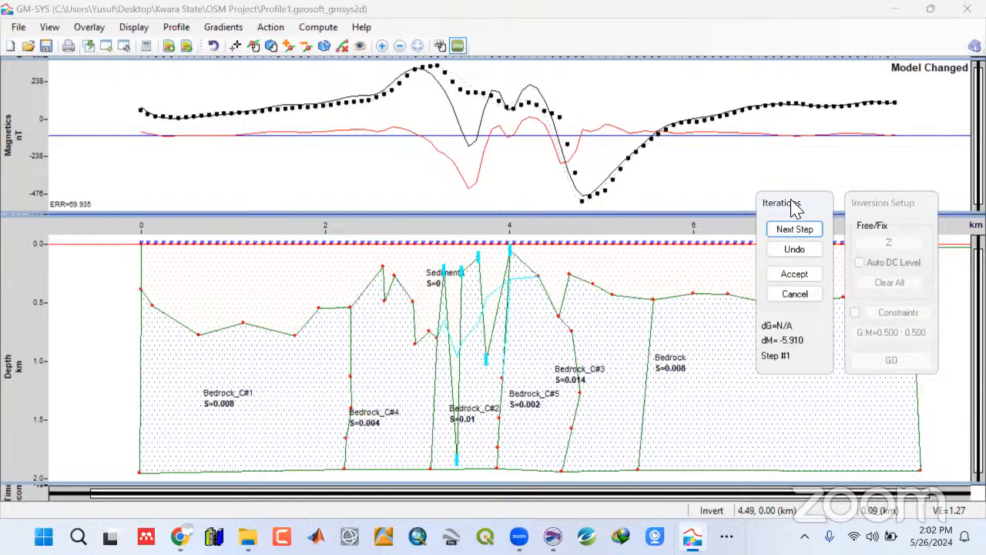
{"action": "left_click_drag", "start_coordinate": [791, 200], "coordinate": [681, 179]}
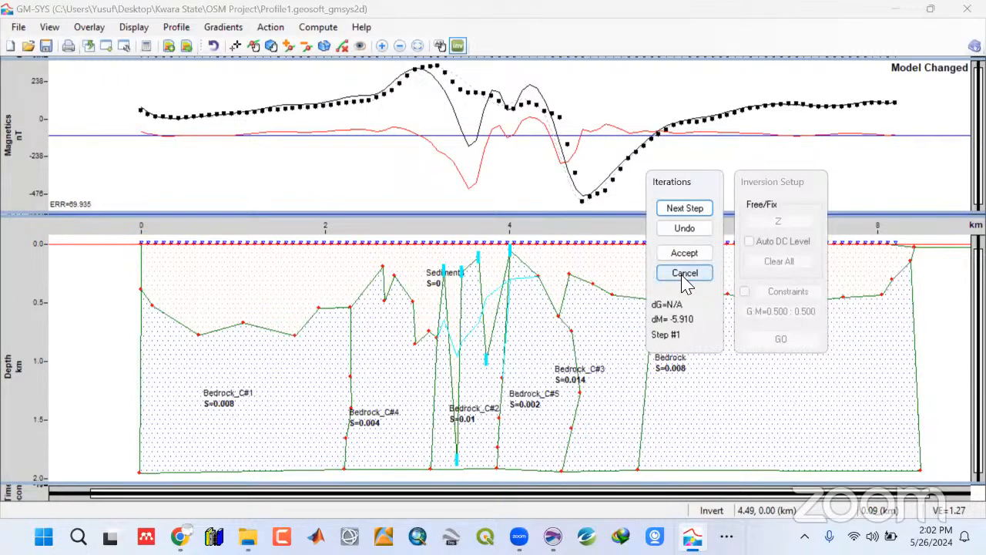
{"action": "left_click", "coordinate": [684, 275]}
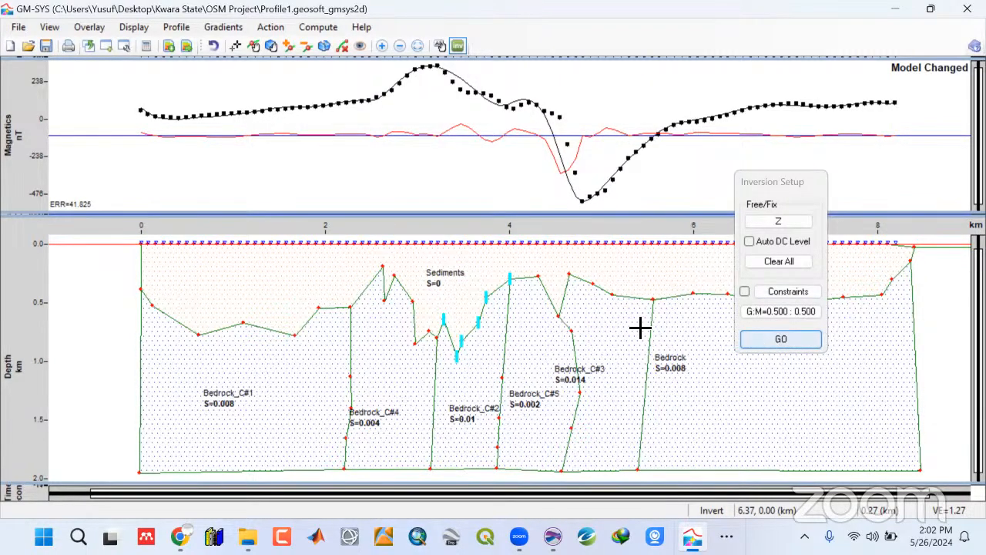
Try inverting again with the surface points near 4.3, 4.53 and 4.65 km also freed, discard the result, and leave inversion mode
{"action": "left_click", "coordinate": [539, 277]}
{"action": "left_click", "coordinate": [558, 317]}
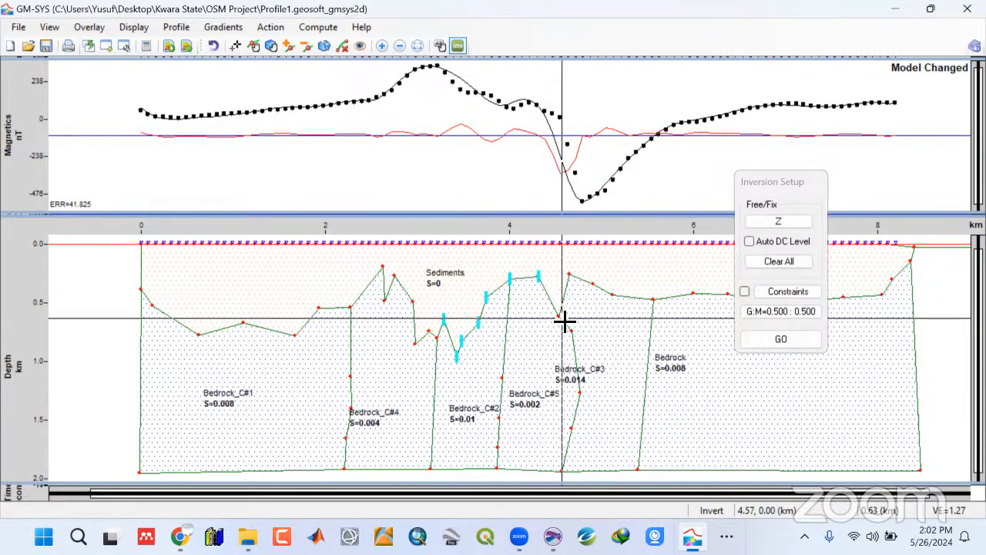
{"action": "left_click", "coordinate": [570, 275]}
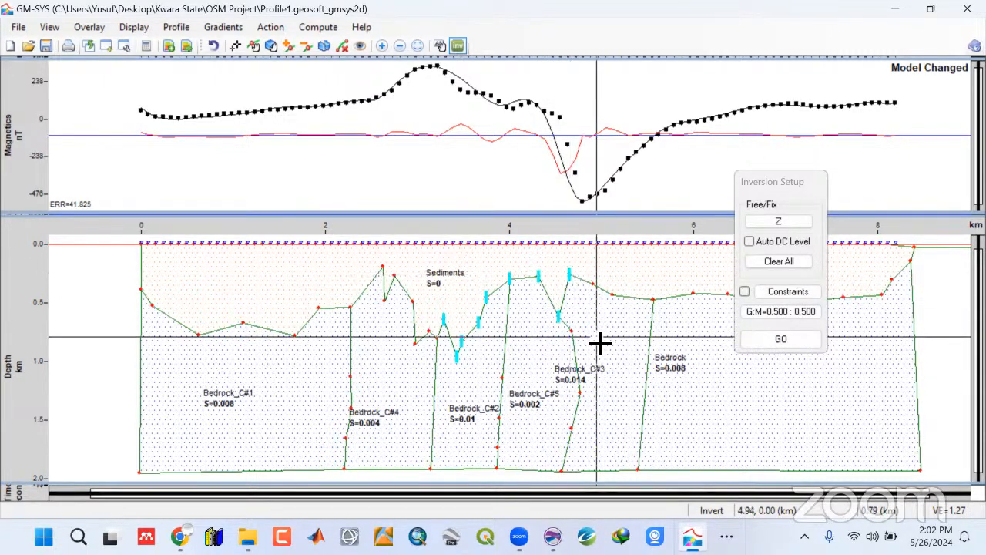
{"action": "left_click", "coordinate": [762, 344]}
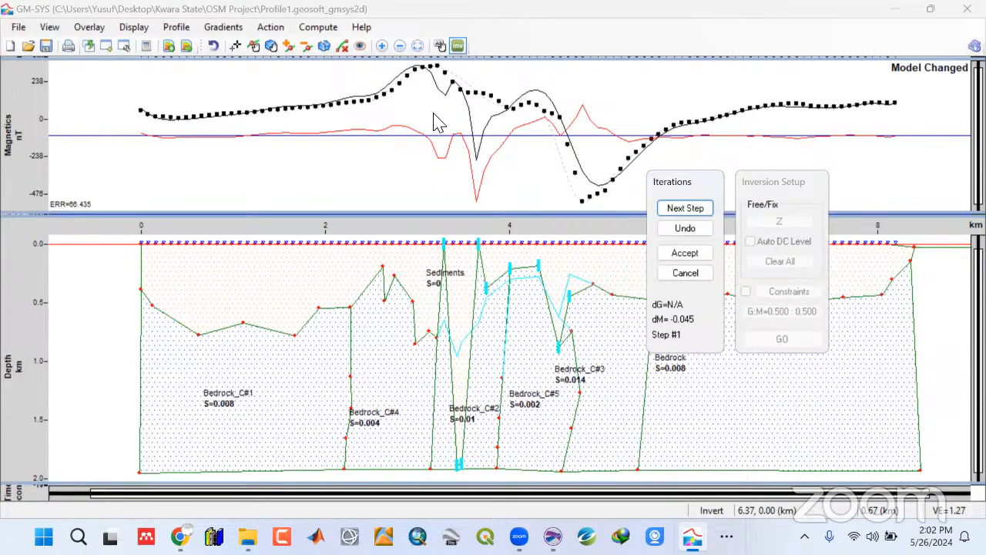
{"action": "left_click", "coordinate": [685, 274]}
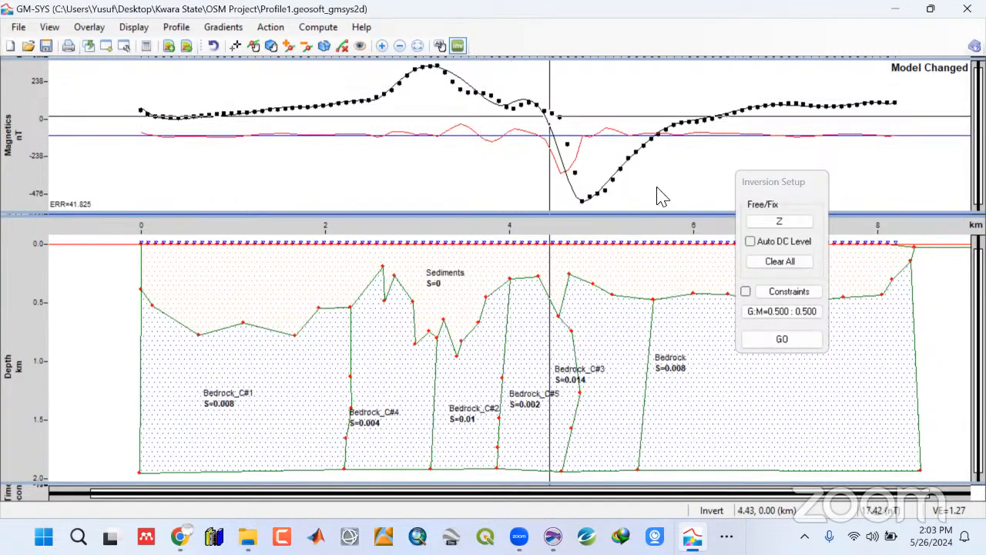
{"action": "left_click_drag", "start_coordinate": [798, 191], "coordinate": [623, 182]}
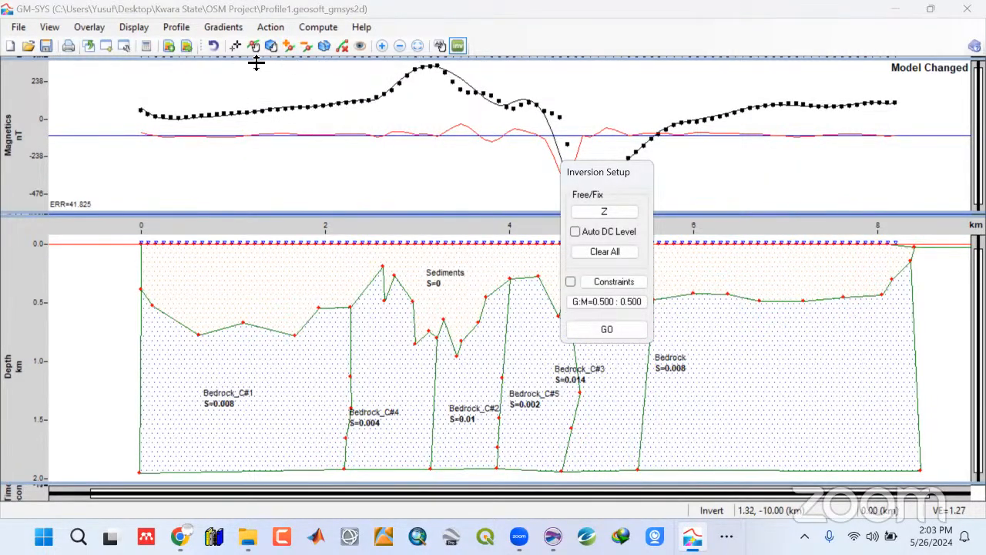
{"action": "left_click", "coordinate": [236, 46]}
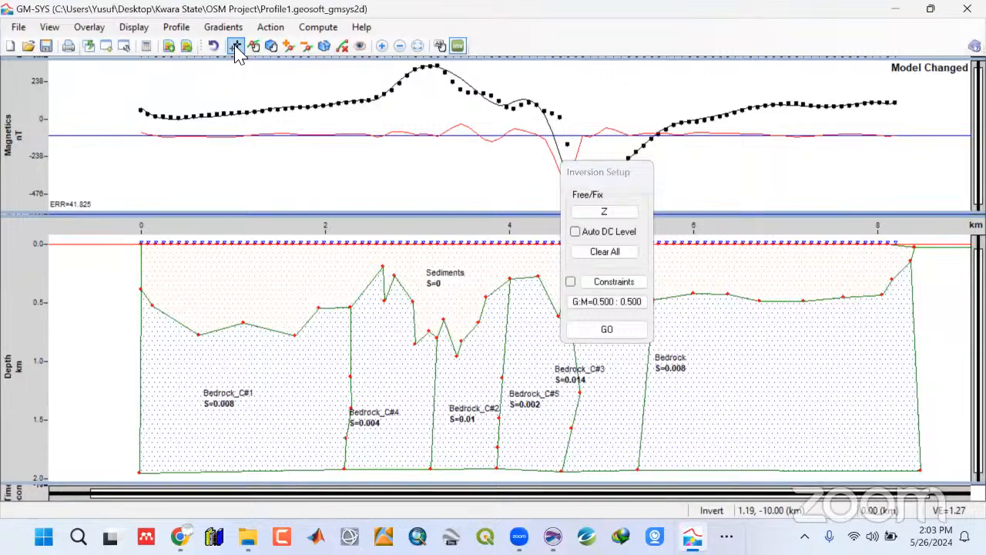
{"action": "left_click", "coordinate": [235, 46]}
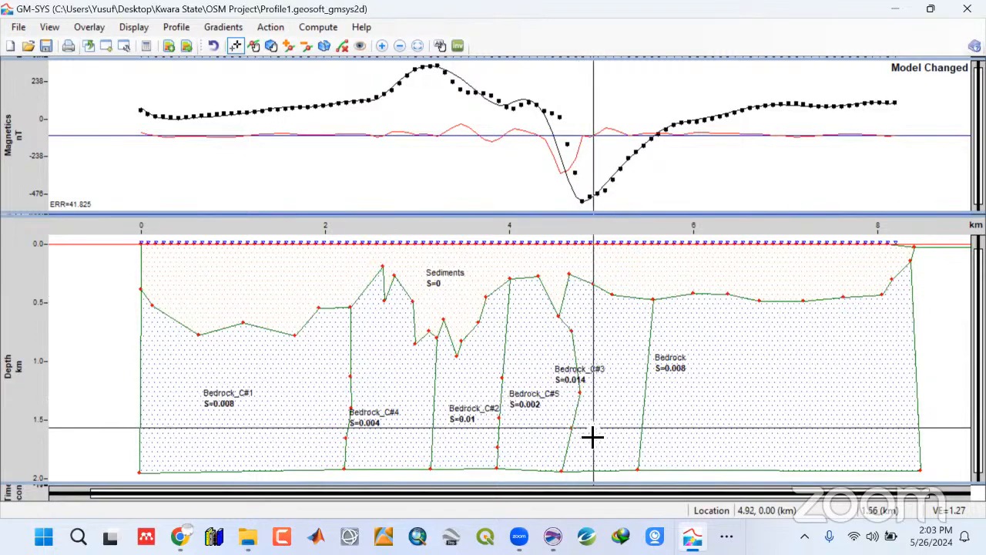
Add surface points near 4.43, 4.6 and 4.78 km on the slopes around the Bedrock_C#5/Bedrock_C#3 junction, and return to point-moving mode
{"action": "left_click", "coordinate": [289, 45]}
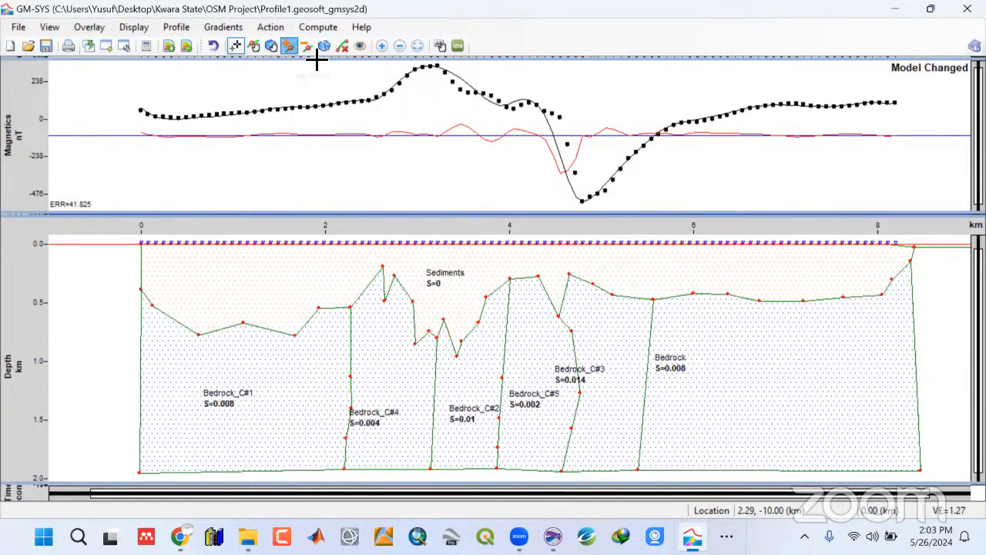
{"action": "left_click", "coordinate": [566, 291]}
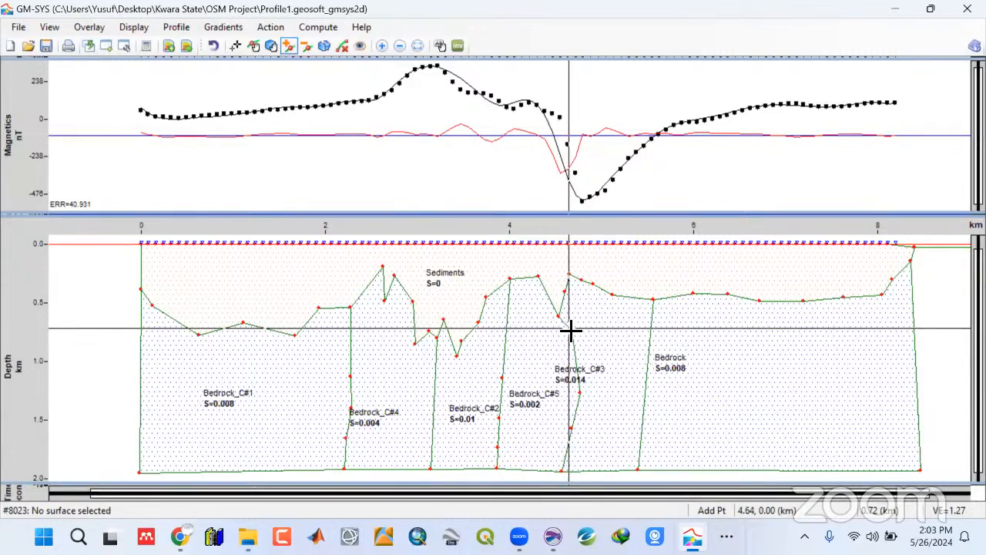
{"action": "left_click", "coordinate": [549, 297]}
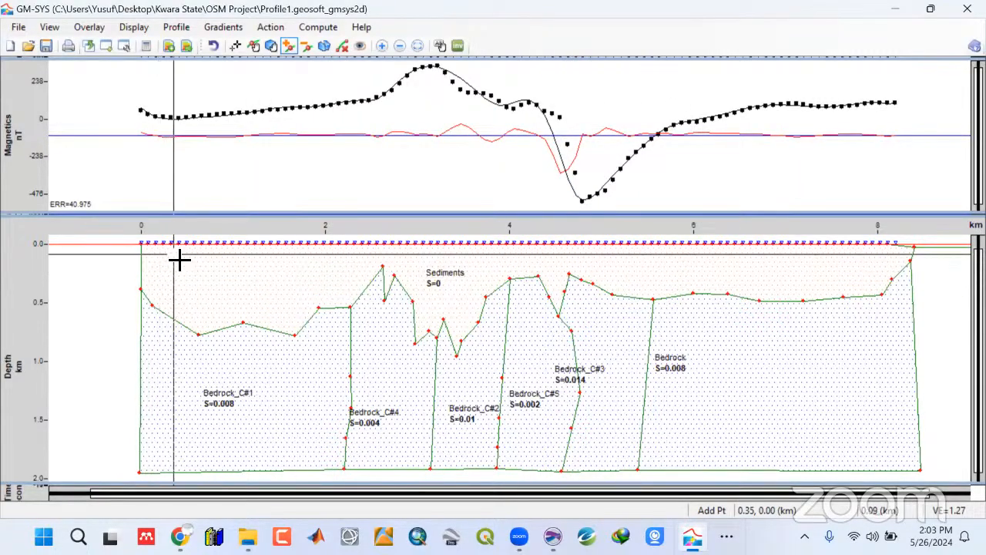
{"action": "left_click", "coordinate": [254, 45]}
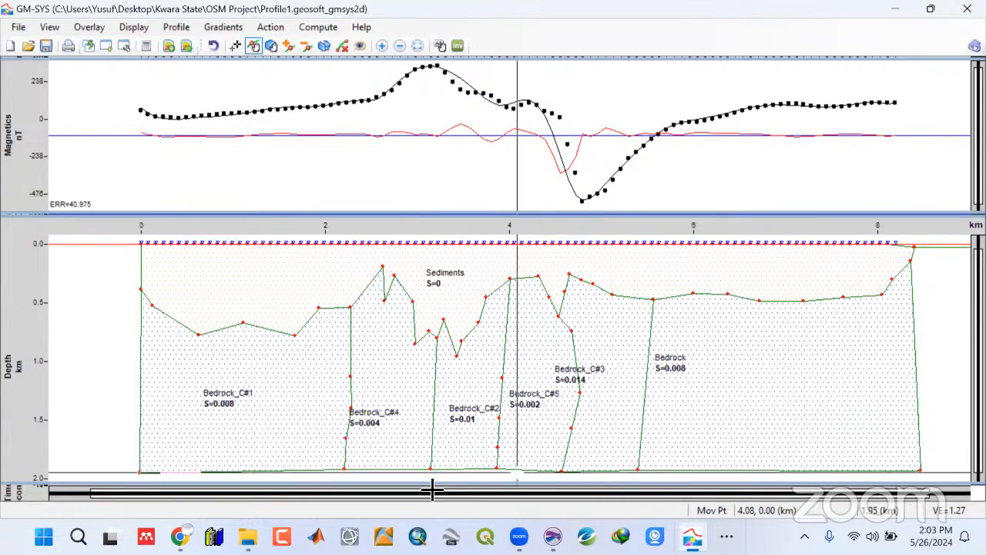
Switch to the YouTube live stream page in the browser and read the viewers' chat messages
{"action": "key", "text": "alt+Tab"}
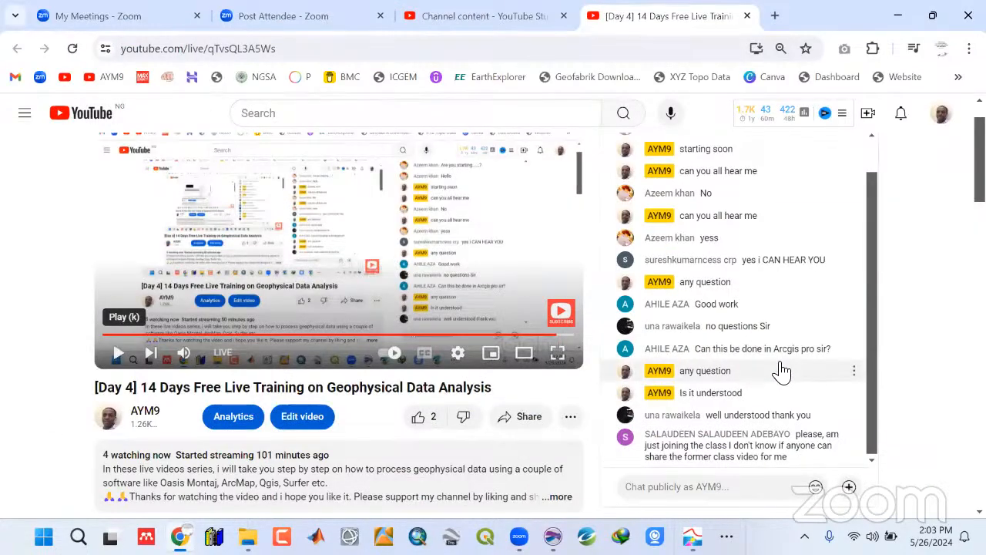
{"action": "scroll", "coordinate": [782, 372], "scroll_direction": "up", "scroll_amount": 1}
{"action": "scroll", "coordinate": [782, 372], "scroll_direction": "down", "scroll_amount": 1}
{"action": "scroll", "coordinate": [314, 345], "scroll_direction": "down", "scroll_amount": 1}
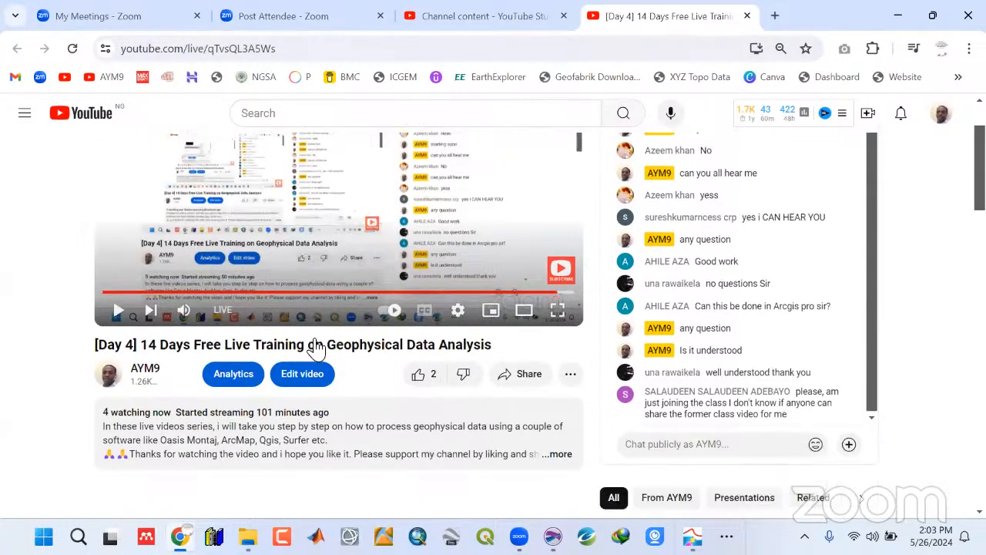
Switch back to the GM-SYS model and shift the Bedrock_C#5/Bedrock_C#3 junction to about 4.66 km along with the nearby Bedrock_C#3 surface points
{"action": "scroll", "coordinate": [462, 389], "scroll_direction": "up", "scroll_amount": 1}
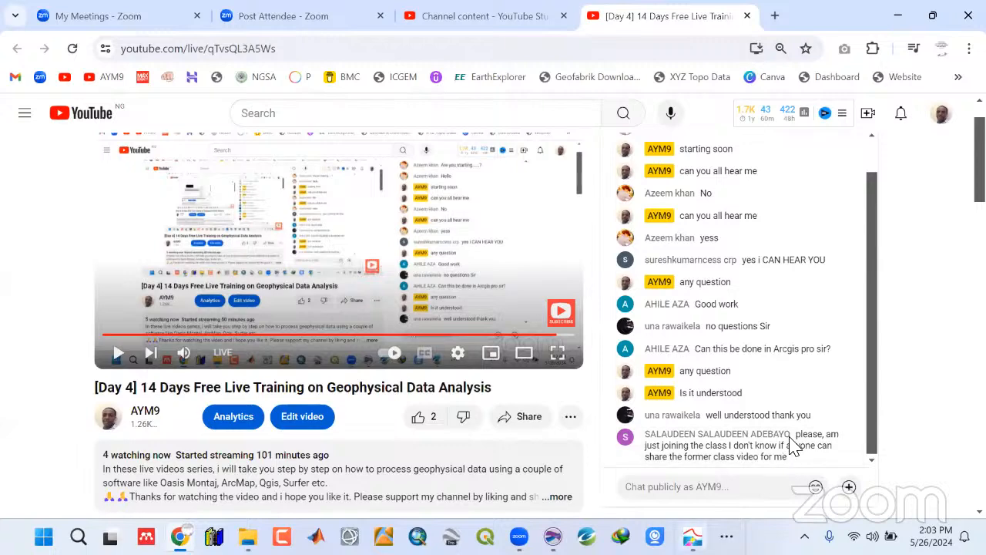
{"action": "left_click", "coordinate": [897, 15]}
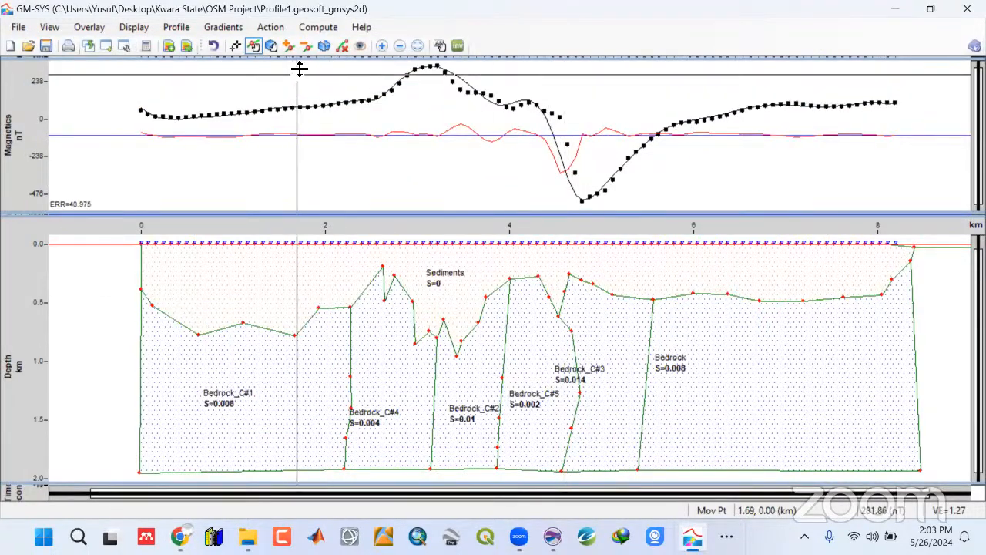
{"action": "left_click_drag", "start_coordinate": [573, 335], "coordinate": [575, 292]}
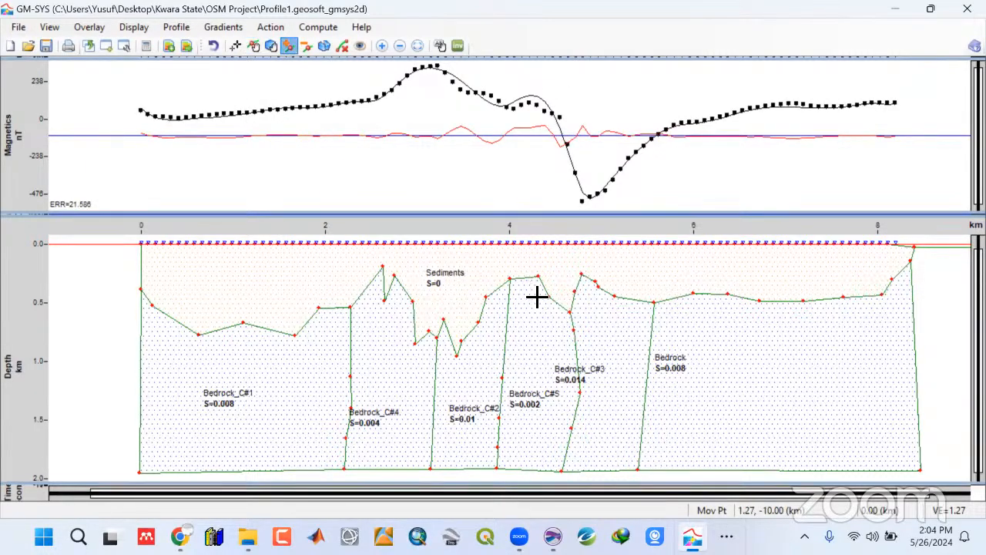
Add surface points on both flanks of the Bedrock_C#3 peak and move the peak to about 4.75 km and 0.22 km depth
{"action": "left_click", "coordinate": [575, 301]}
{"action": "left_click", "coordinate": [581, 288]}
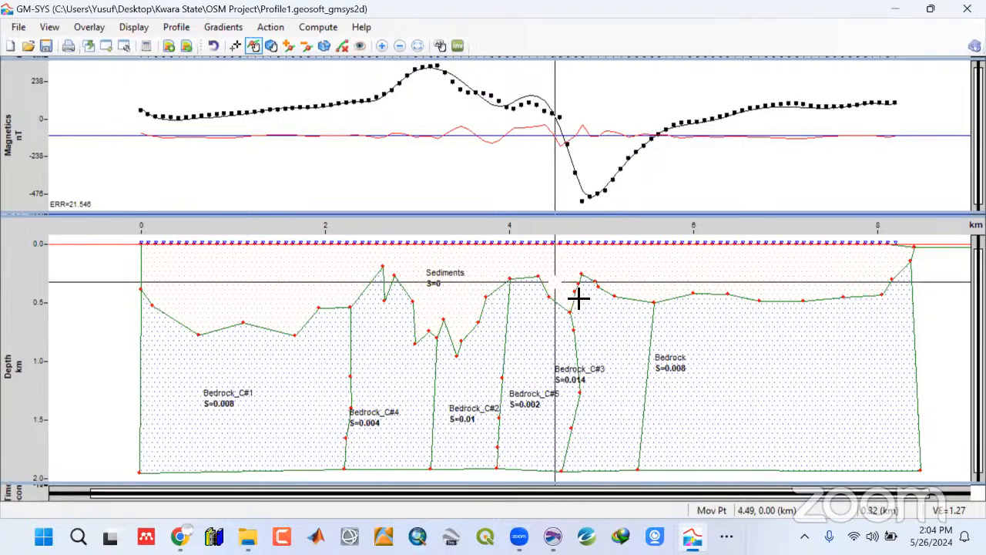
{"action": "left_click_drag", "start_coordinate": [582, 275], "coordinate": [600, 286]}
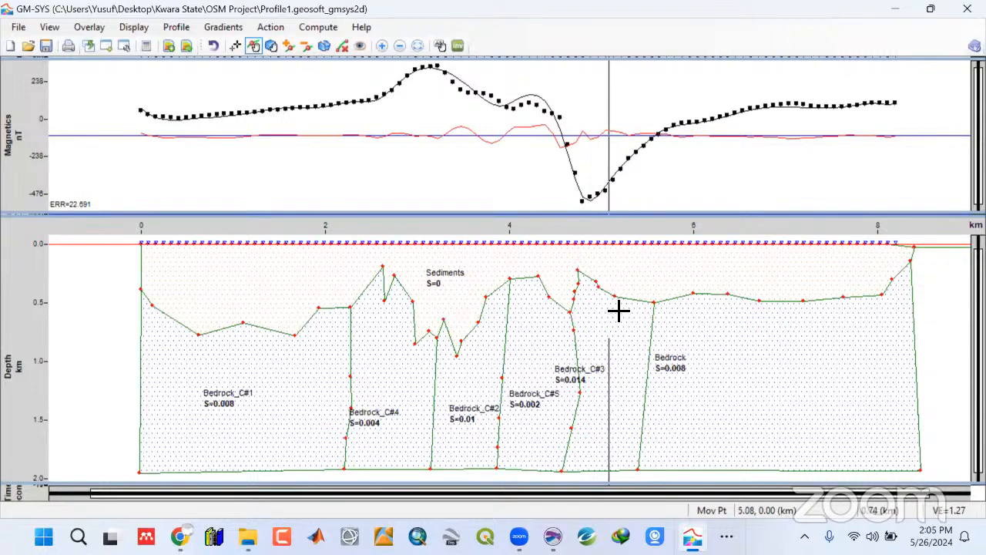
{"action": "left_click_drag", "start_coordinate": [601, 293], "coordinate": [579, 271]}
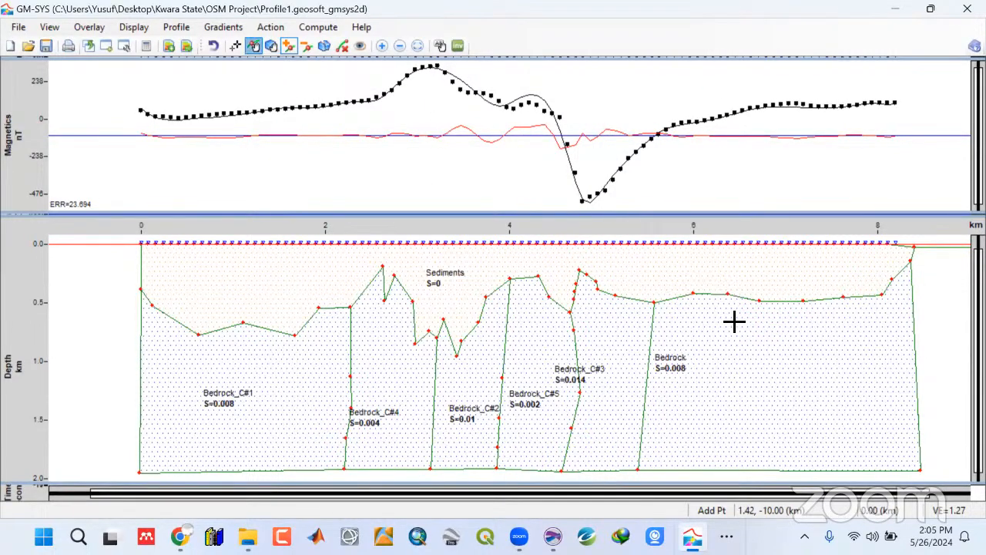
{"action": "mouse_move", "coordinate": [589, 275]}
{"action": "left_mouse_down"}
{"action": "mouse_move", "coordinate": [601, 292]}
{"action": "mouse_move", "coordinate": [599, 283]}
{"action": "left_mouse_up"}
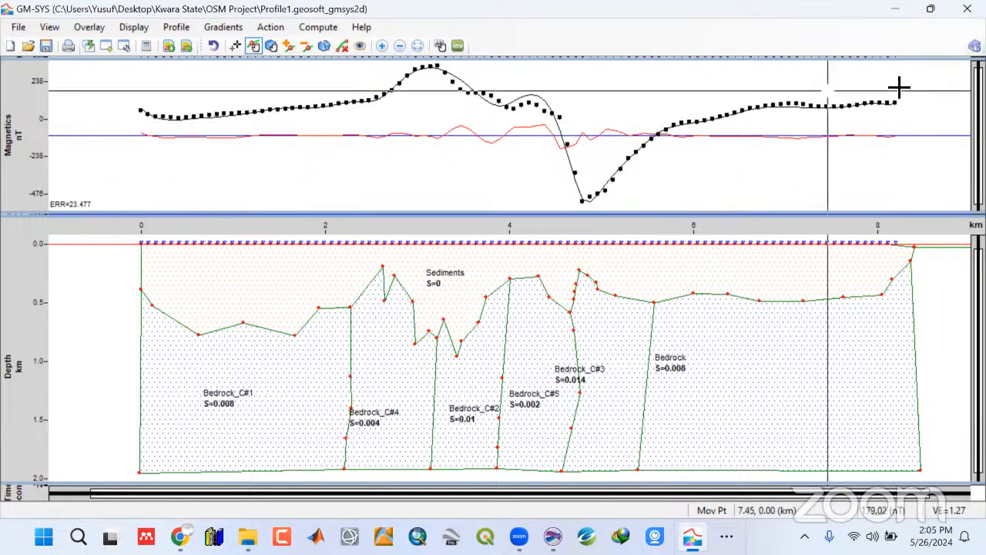
Lower the Bedrock surface points near 7.2 and 8.04 km to about 0.52 and 0.47 km depth, and nudge the one near 6 km
{"action": "left_click_drag", "start_coordinate": [807, 307], "coordinate": [807, 310]}
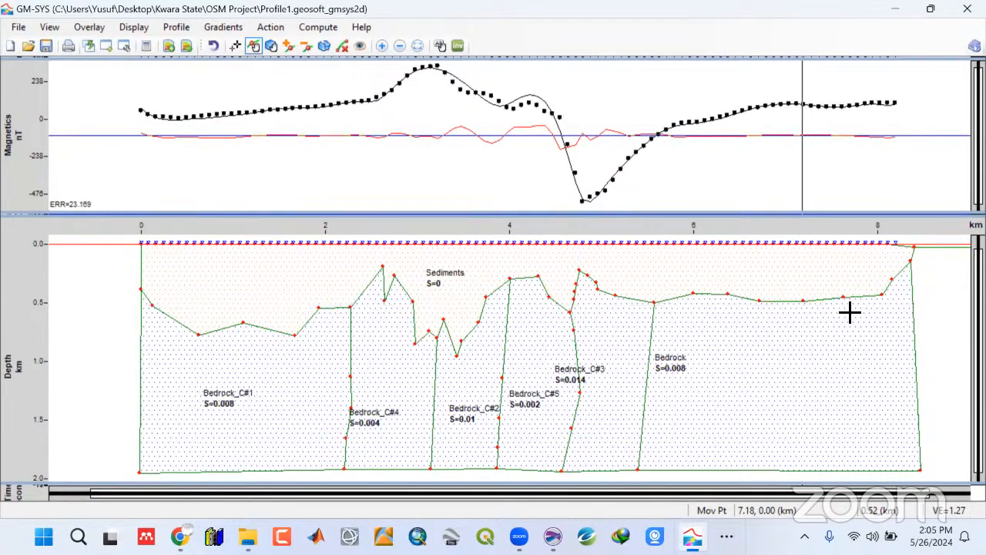
{"action": "left_click_drag", "start_coordinate": [886, 300], "coordinate": [886, 303]}
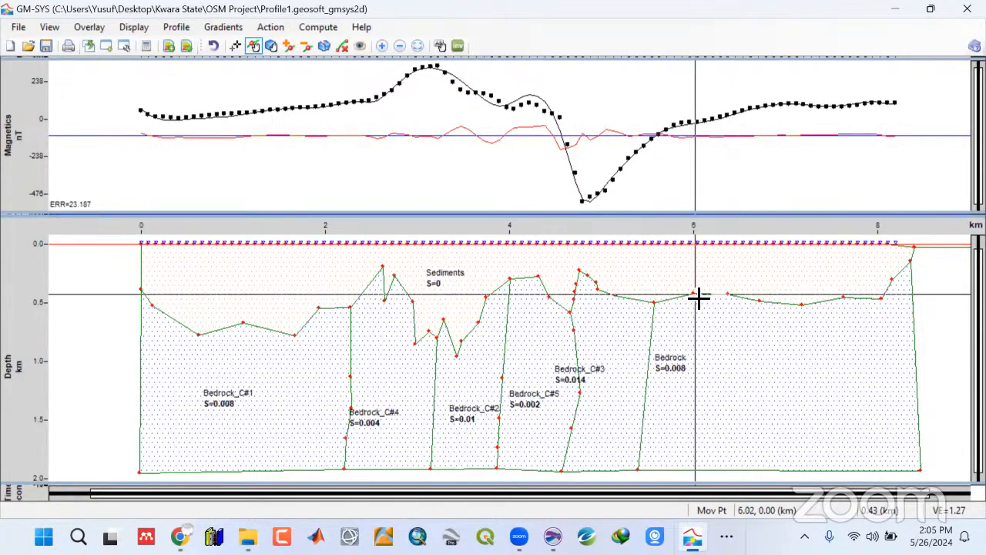
{"action": "left_click_drag", "start_coordinate": [698, 298], "coordinate": [685, 276]}
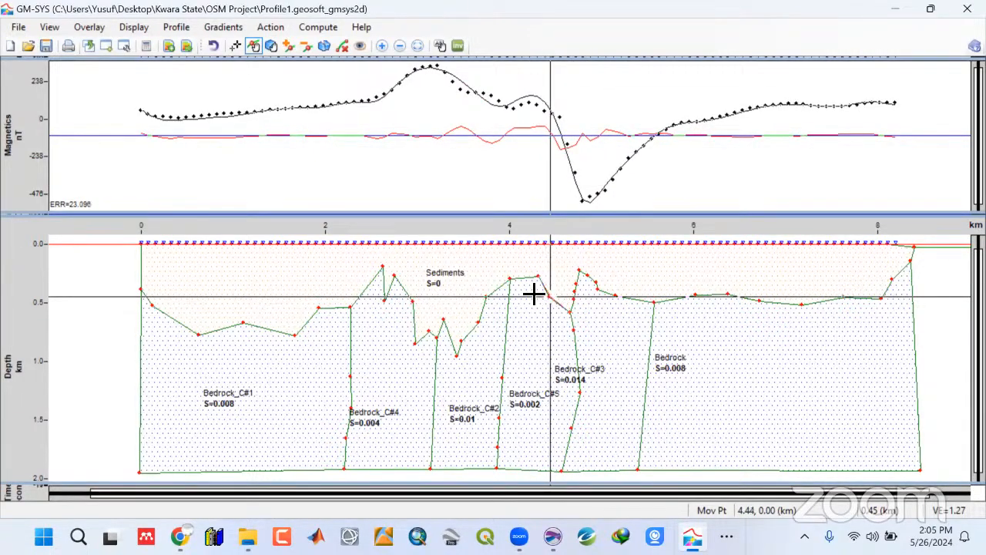
Raise the Bedrock_C#5 peak near 4.3 km to about 0.15 km depth and add surface points on both its slopes
{"action": "left_click_drag", "start_coordinate": [533, 293], "coordinate": [539, 266]}
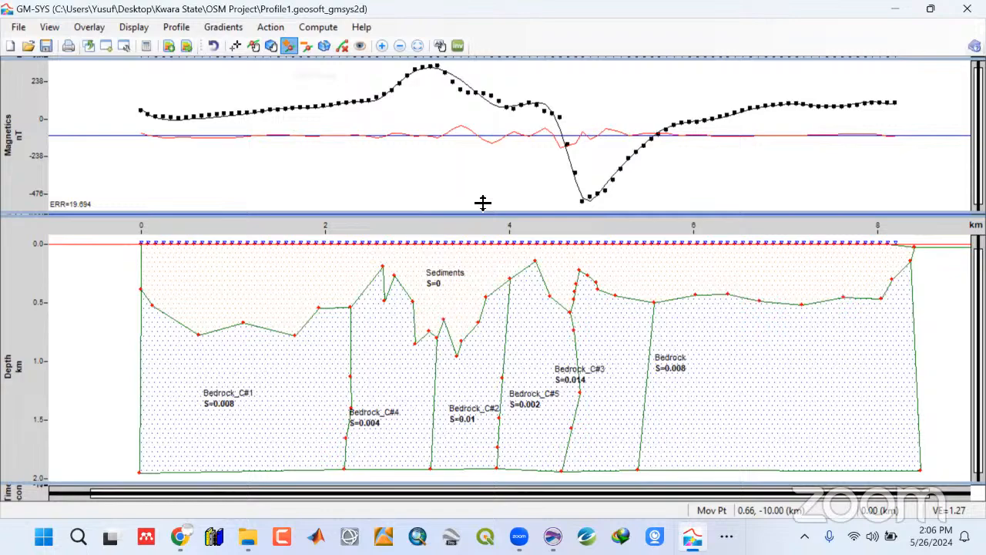
{"action": "left_click", "coordinate": [543, 275]}
{"action": "left_click", "coordinate": [546, 286]}
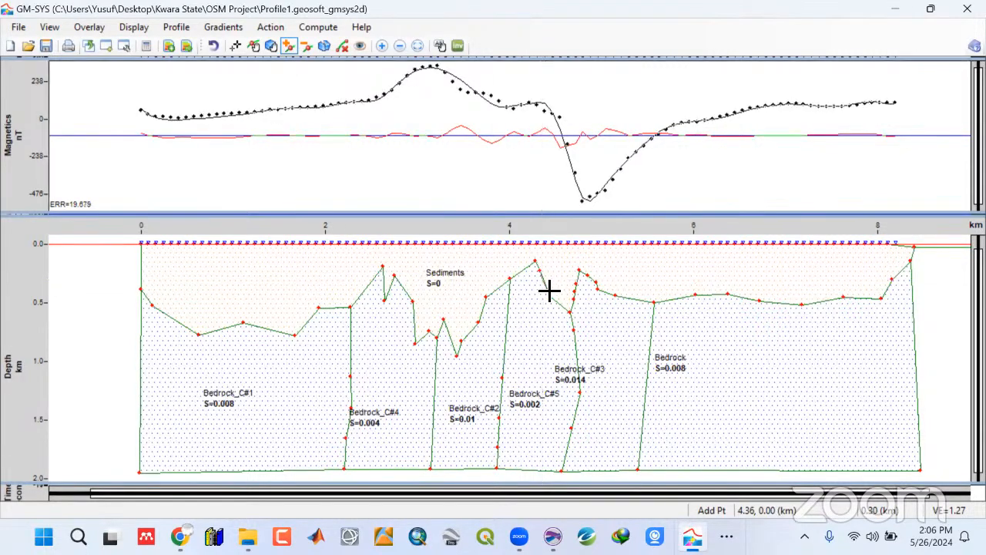
{"action": "left_click", "coordinate": [550, 298]}
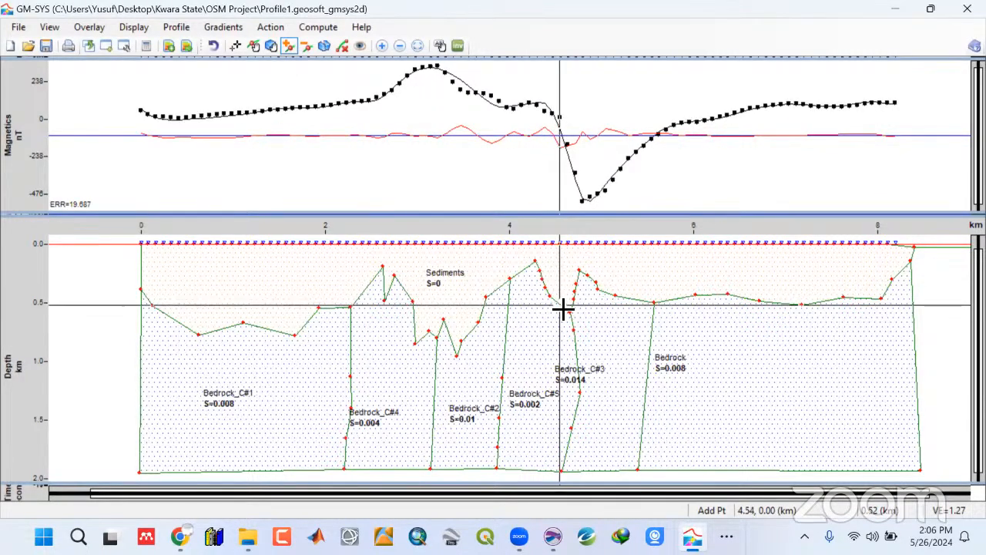
{"action": "left_click", "coordinate": [561, 305]}
{"action": "left_click", "coordinate": [526, 272]}
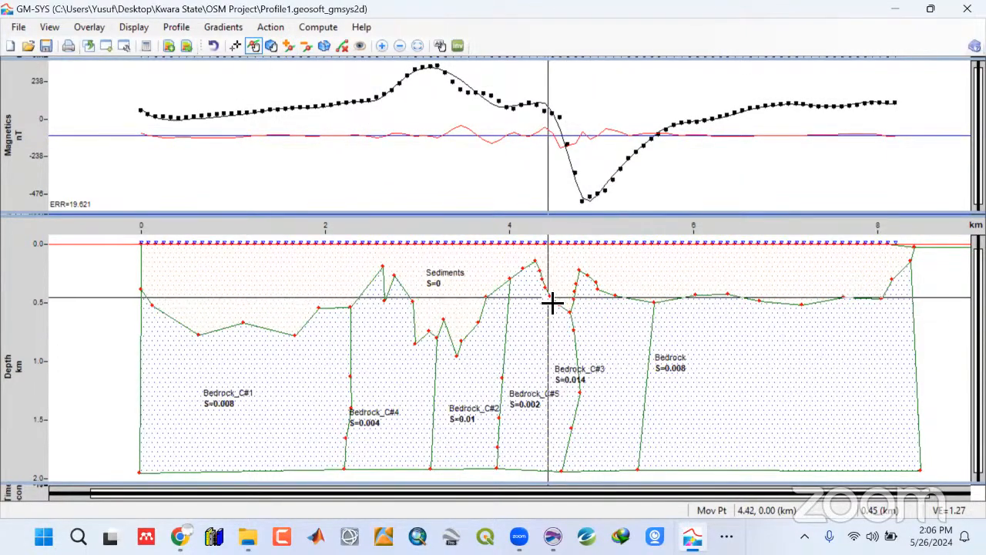
Reshape the surface points between 4.3 and 4.7 km, and raise the top of the Bedrock_C#2/Bedrock_C#5 boundary to about 0.22 km depth
{"action": "left_click_drag", "start_coordinate": [554, 300], "coordinate": [556, 283]}
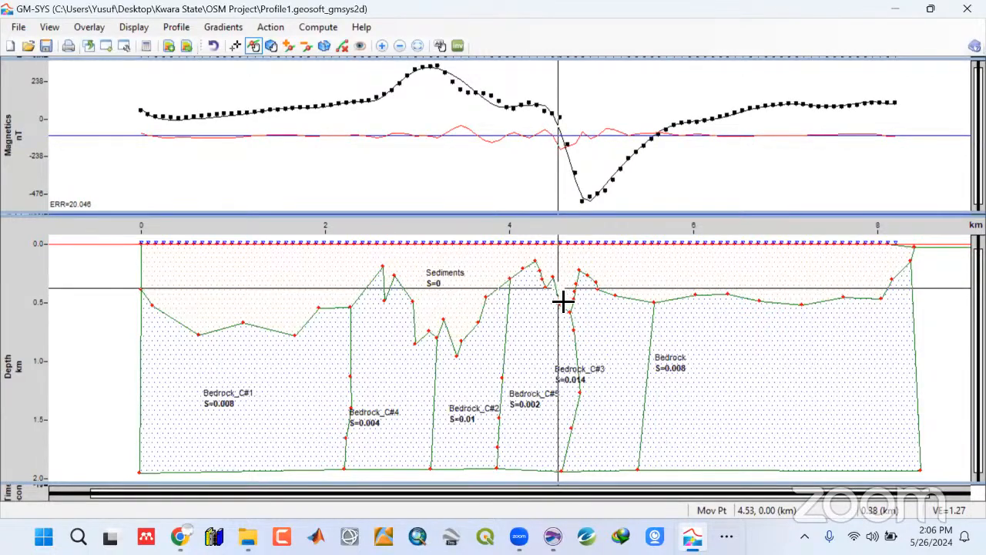
{"action": "left_click_drag", "start_coordinate": [562, 309], "coordinate": [562, 302]}
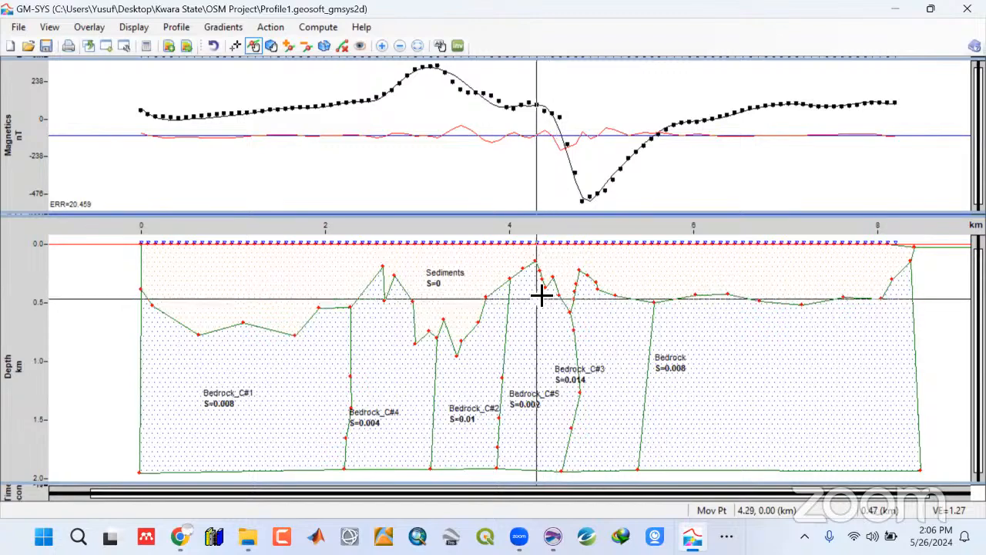
{"action": "mouse_move", "coordinate": [550, 291]}
{"action": "left_mouse_down"}
{"action": "mouse_move", "coordinate": [546, 284]}
{"action": "mouse_move", "coordinate": [575, 316]}
{"action": "mouse_move", "coordinate": [557, 282]}
{"action": "mouse_move", "coordinate": [509, 264]}
{"action": "mouse_move", "coordinate": [590, 245]}
{"action": "mouse_move", "coordinate": [582, 302]}
{"action": "mouse_move", "coordinate": [566, 286]}
{"action": "left_mouse_up"}
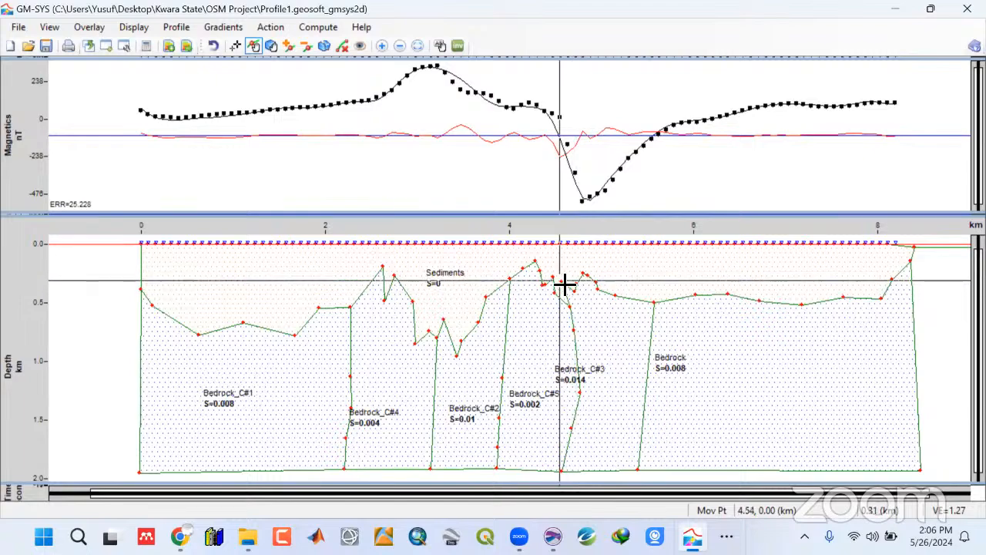
{"action": "left_click_drag", "start_coordinate": [566, 286], "coordinate": [568, 287]}
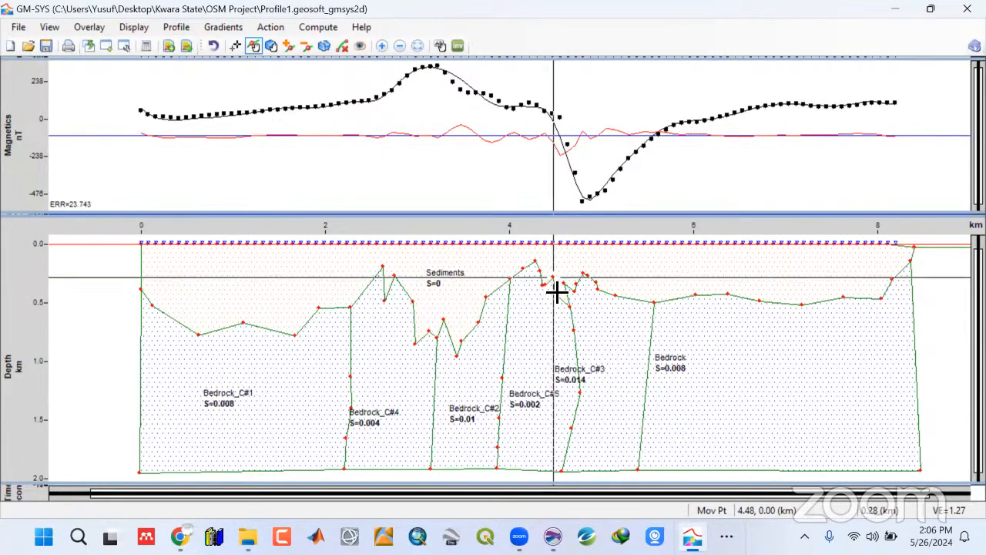
{"action": "left_click_drag", "start_coordinate": [557, 297], "coordinate": [557, 293]}
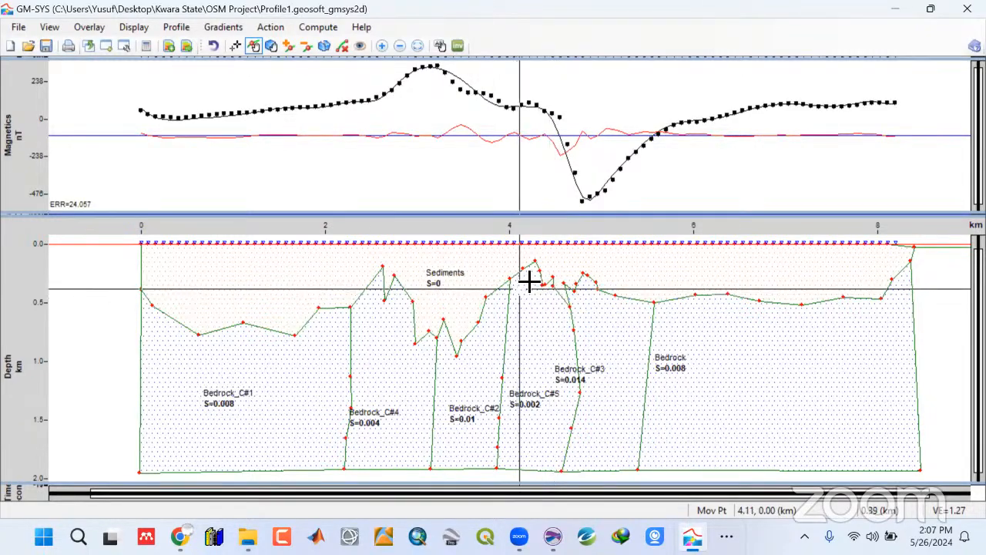
{"action": "left_click_drag", "start_coordinate": [526, 271], "coordinate": [526, 279]}
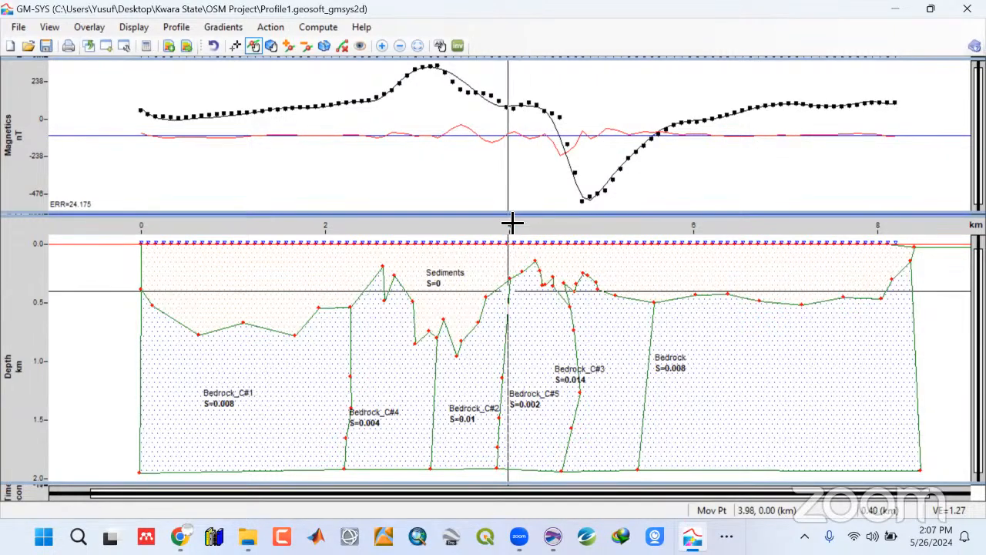
{"action": "left_click_drag", "start_coordinate": [513, 283], "coordinate": [513, 275]}
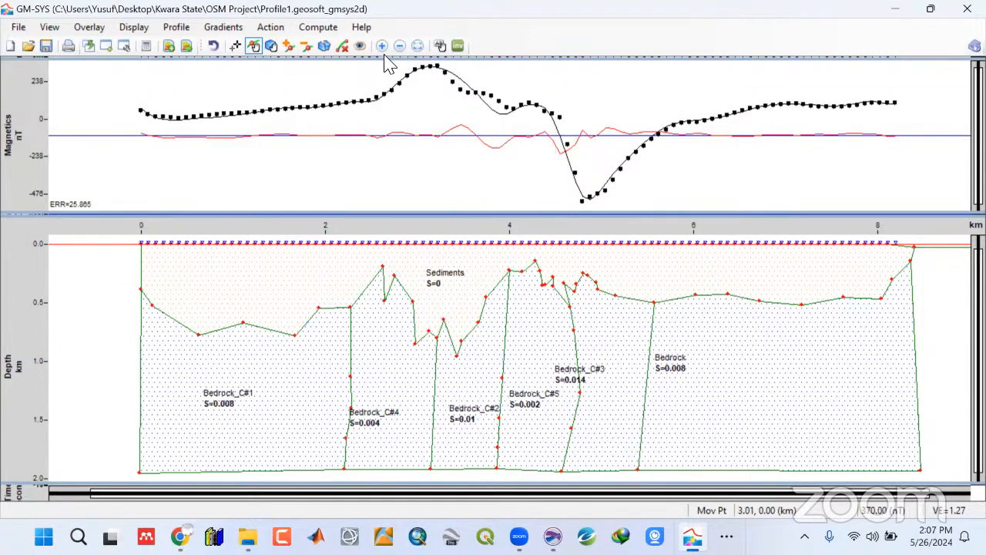
Examine the Bedrock_C#5 block's susceptibility against the magnetic curve, accept 0.002451 cgs, and look at the Sediments block's properties
{"action": "left_click", "coordinate": [359, 46]}
{"action": "double_click", "coordinate": [508, 350]}
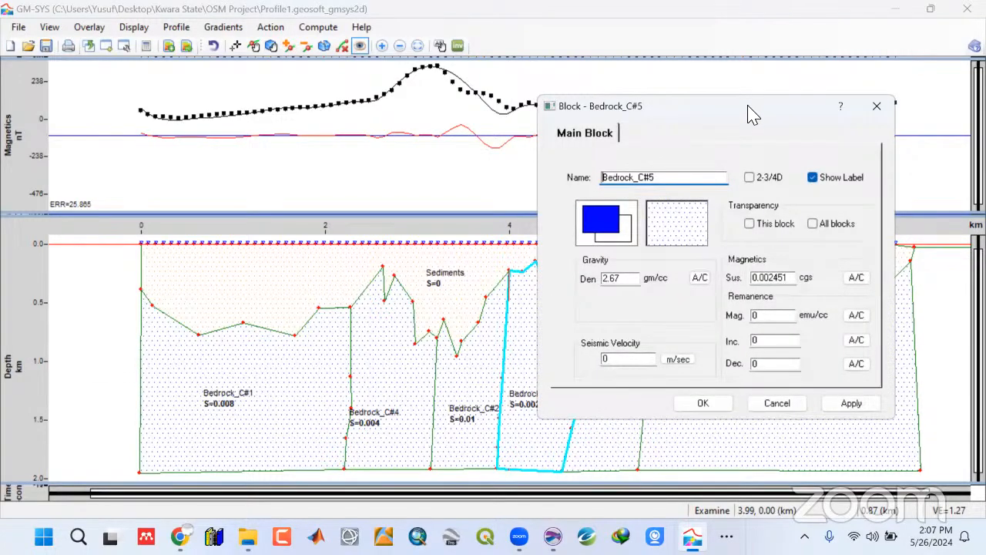
{"action": "left_click_drag", "start_coordinate": [751, 114], "coordinate": [231, 123]}
{"action": "left_click", "coordinate": [336, 288]}
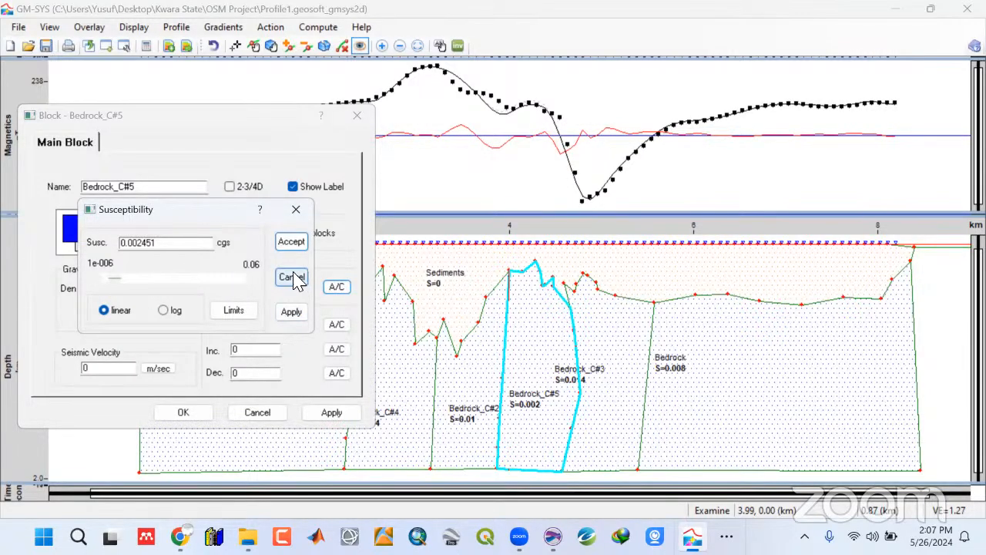
{"action": "left_click", "coordinate": [292, 242]}
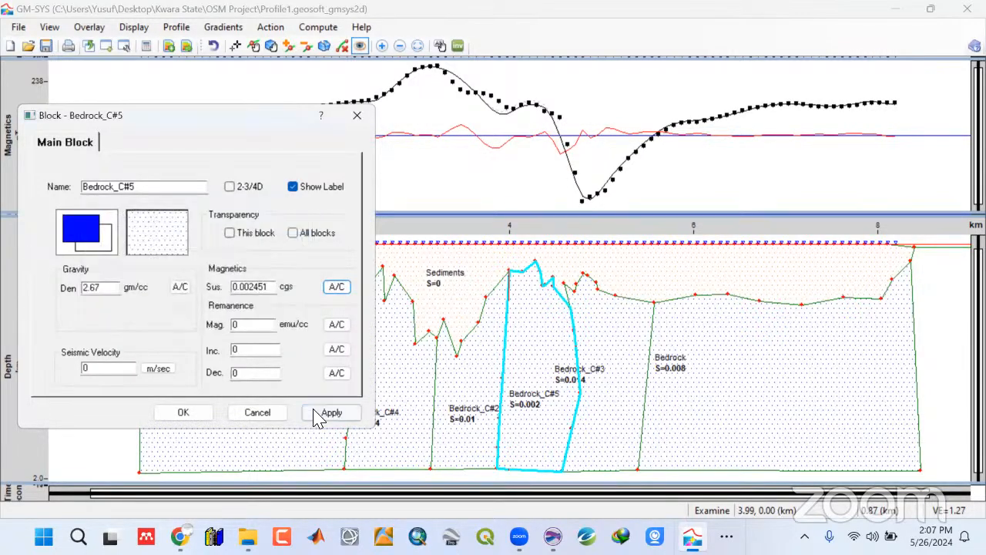
{"action": "left_click", "coordinate": [184, 414]}
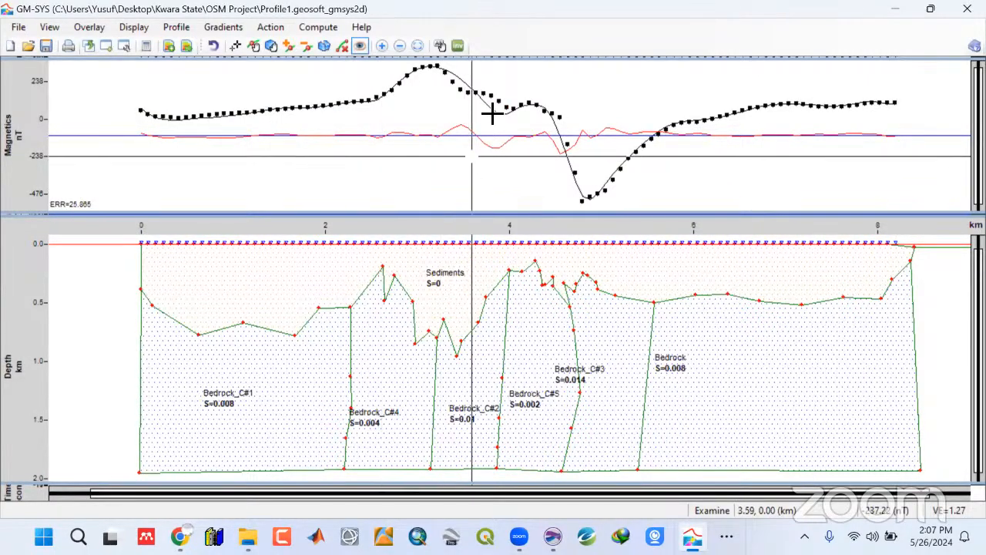
{"action": "double_click", "coordinate": [483, 322]}
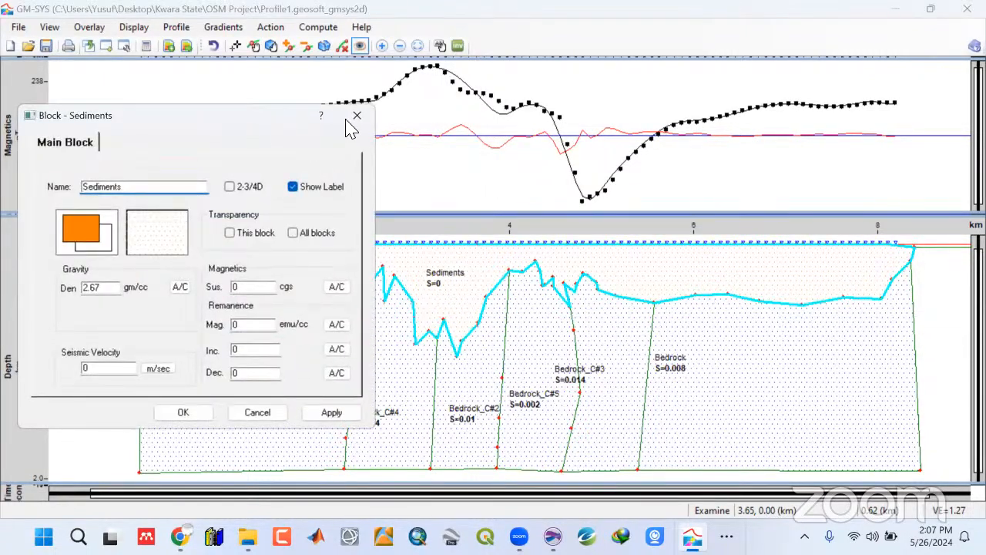
{"action": "left_click", "coordinate": [356, 117]}
Lower the Bedrock_C#2 slope points near 3.7 km to about 0.7 and 0.6 km depth, and a point beside the 4.3 km peak to about 0.39 km
{"action": "left_click", "coordinate": [254, 47]}
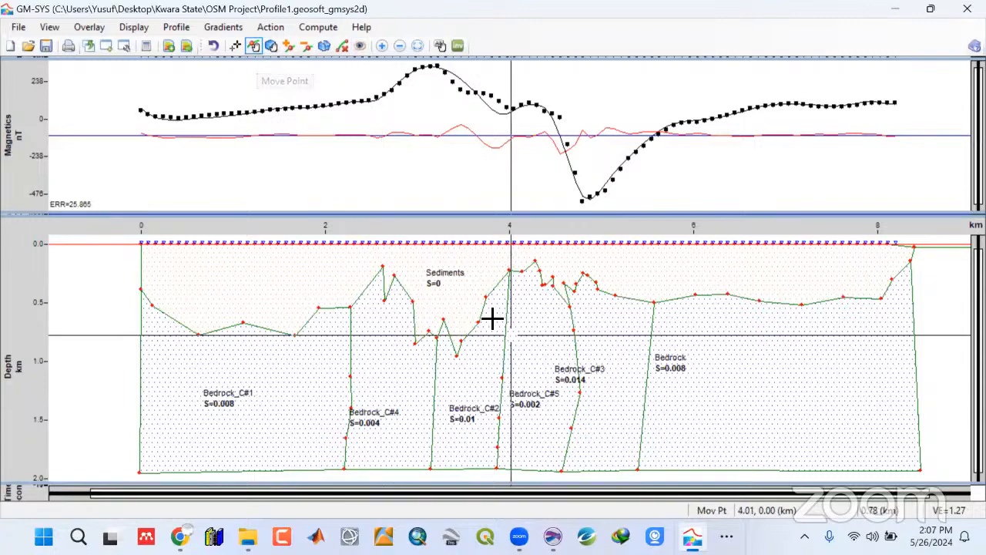
{"action": "left_click_drag", "start_coordinate": [480, 323], "coordinate": [543, 326]}
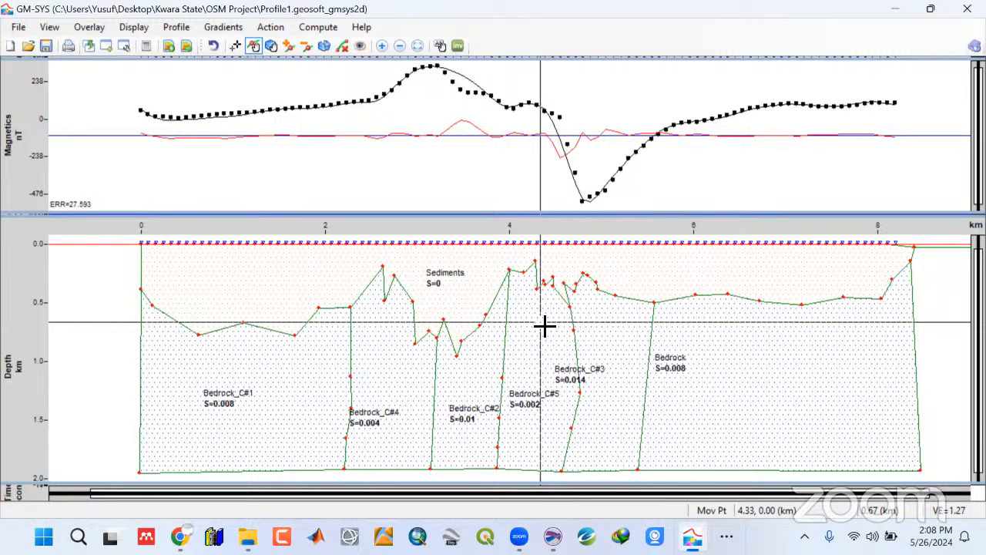
{"action": "left_click_drag", "start_coordinate": [544, 326], "coordinate": [544, 325]}
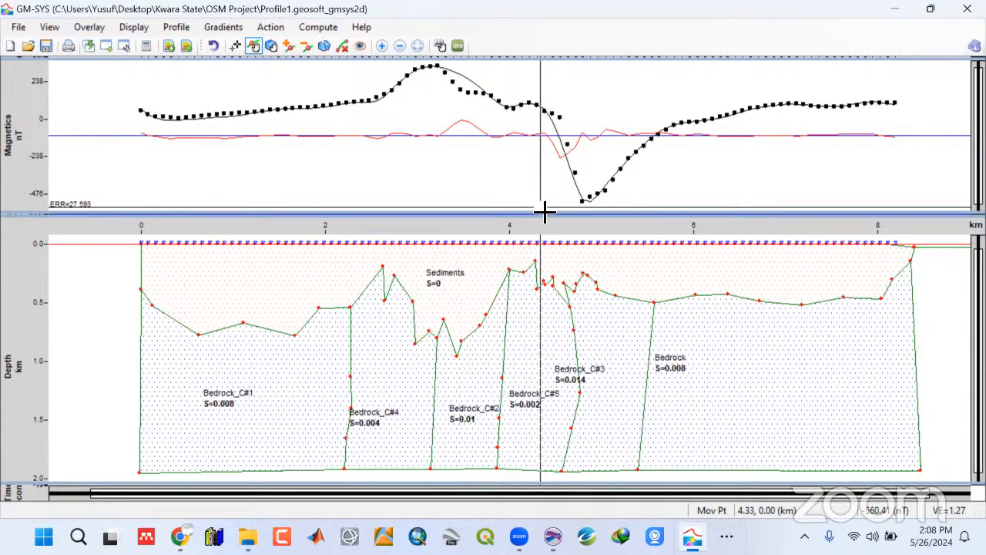
Try susceptibilities between 0.007951 and 0.009351 cgs for the Bedrock block against the magnetic curve, and discard the trial
{"action": "left_click", "coordinate": [362, 47]}
{"action": "left_click", "coordinate": [754, 368]}
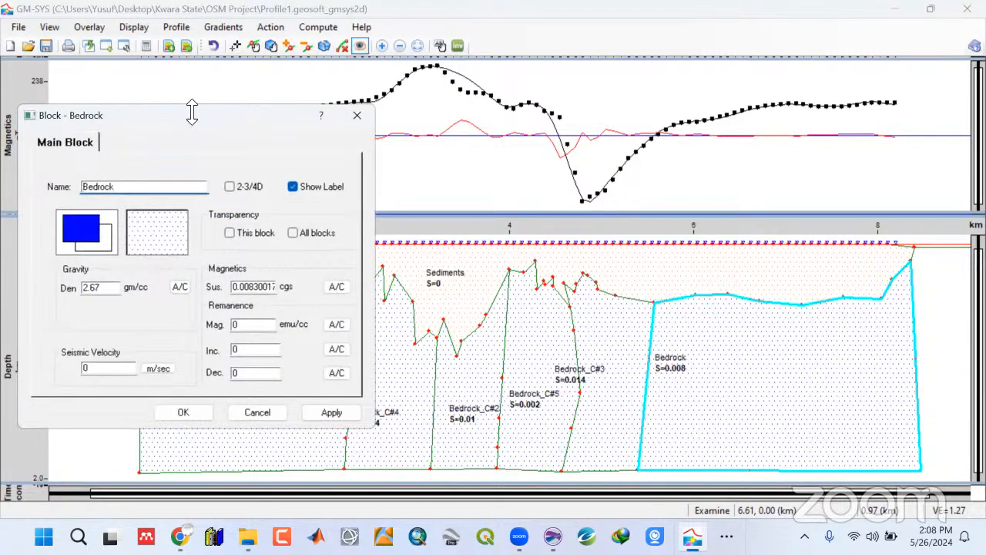
{"action": "left_click_drag", "start_coordinate": [194, 125], "coordinate": [203, 151]}
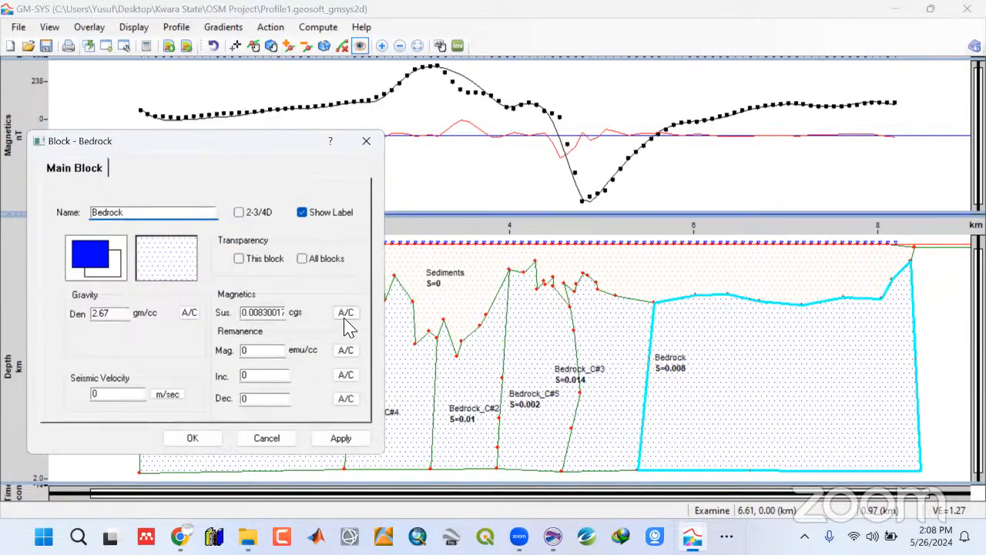
{"action": "left_click", "coordinate": [344, 314]}
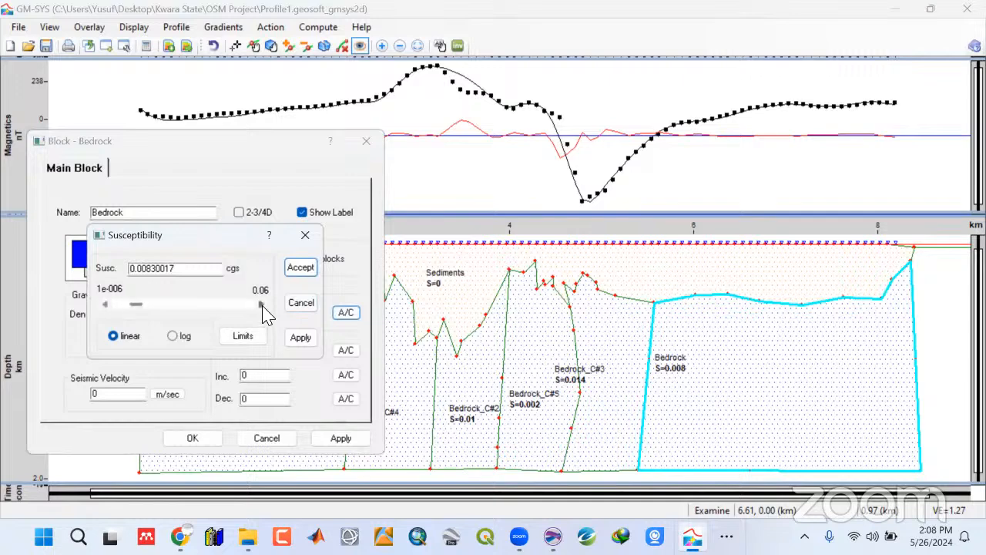
{"action": "left_click", "coordinate": [262, 305]}
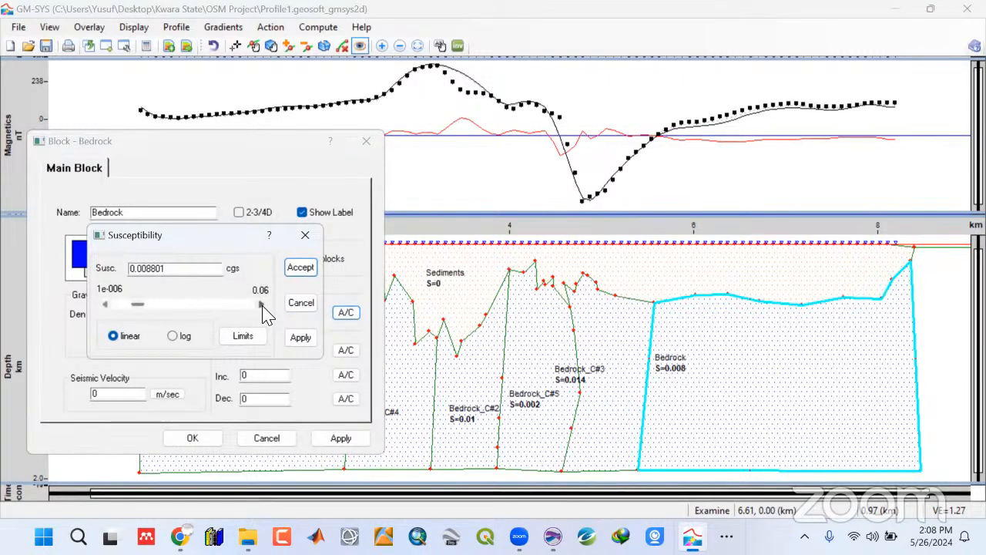
{"action": "left_click", "coordinate": [262, 305]}
{"action": "left_click", "coordinate": [262, 305]}
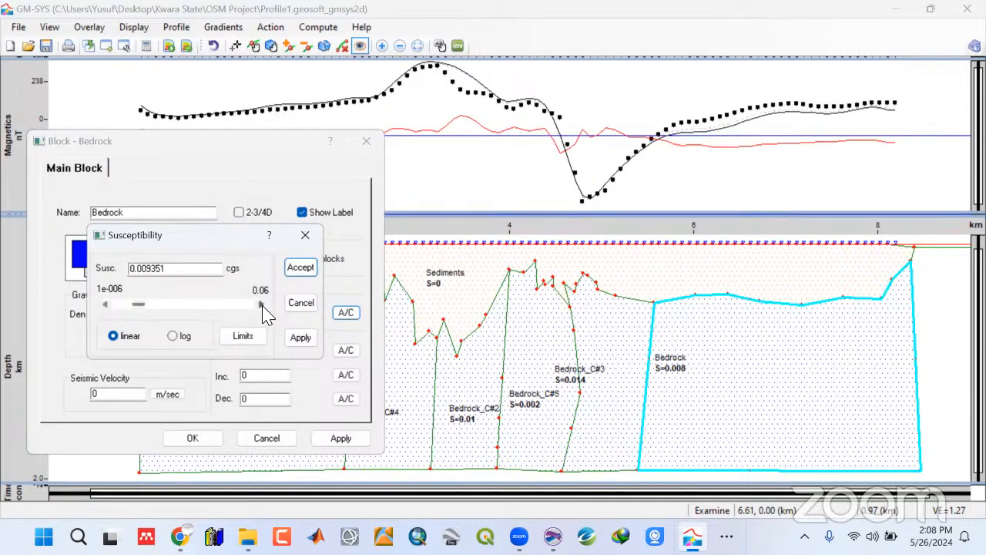
{"action": "left_click", "coordinate": [106, 305]}
{"action": "left_click", "coordinate": [106, 305]}
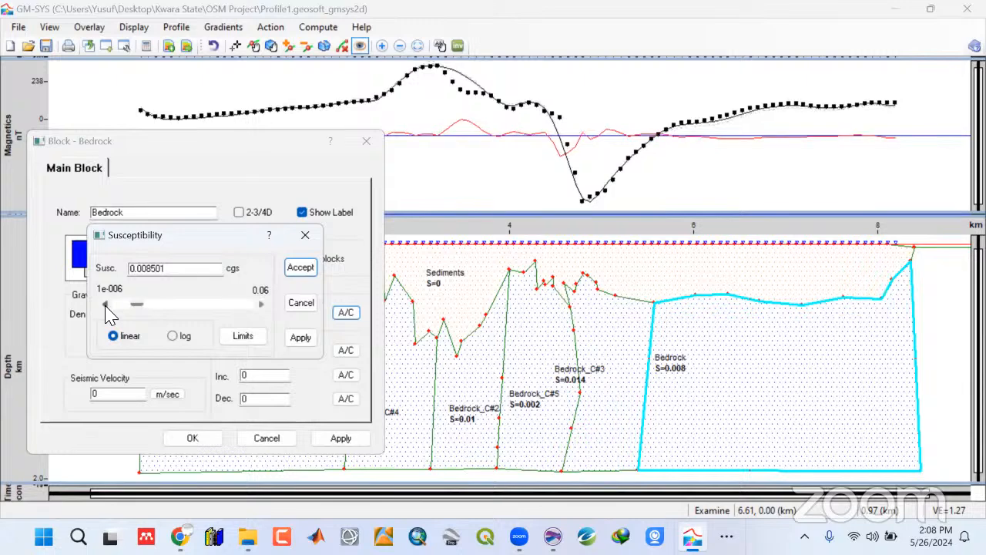
{"action": "left_click", "coordinate": [105, 305]}
{"action": "left_click", "coordinate": [106, 305]}
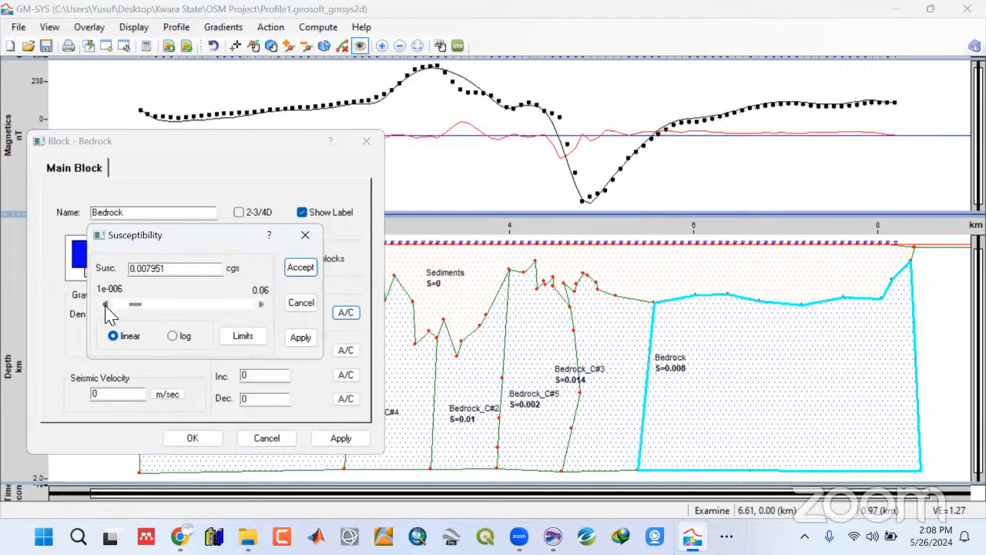
{"action": "left_click", "coordinate": [260, 305]}
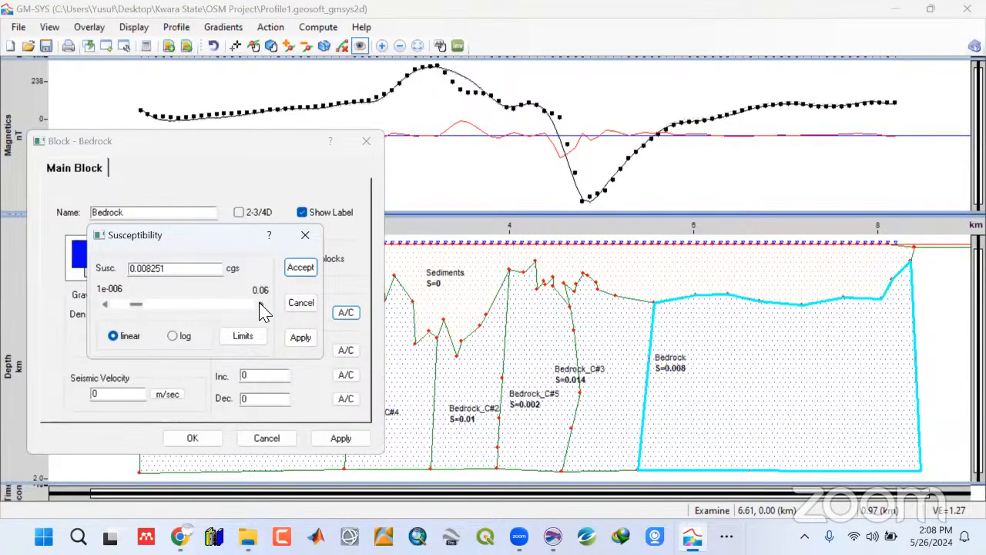
{"action": "left_click", "coordinate": [261, 305]}
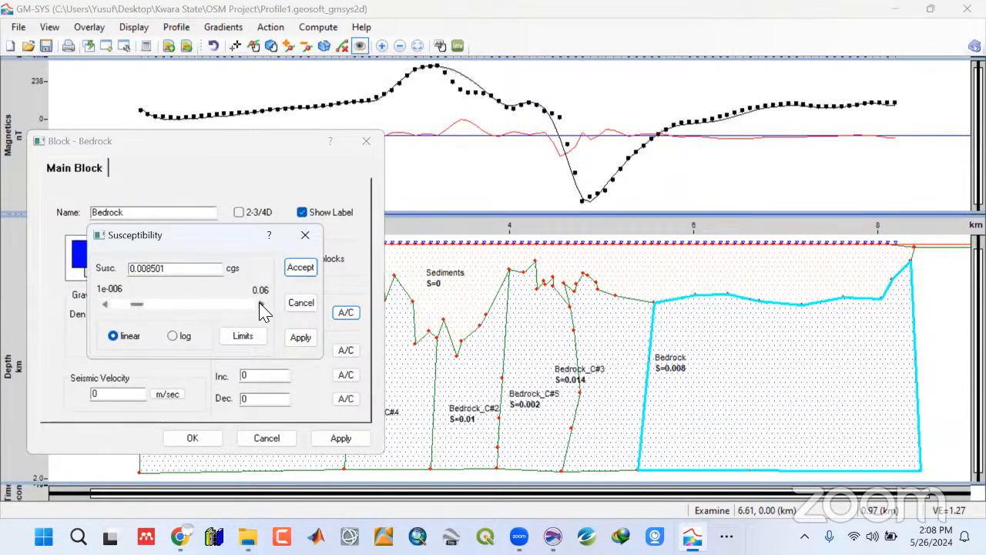
{"action": "left_click", "coordinate": [300, 304]}
{"action": "left_click", "coordinate": [266, 437]}
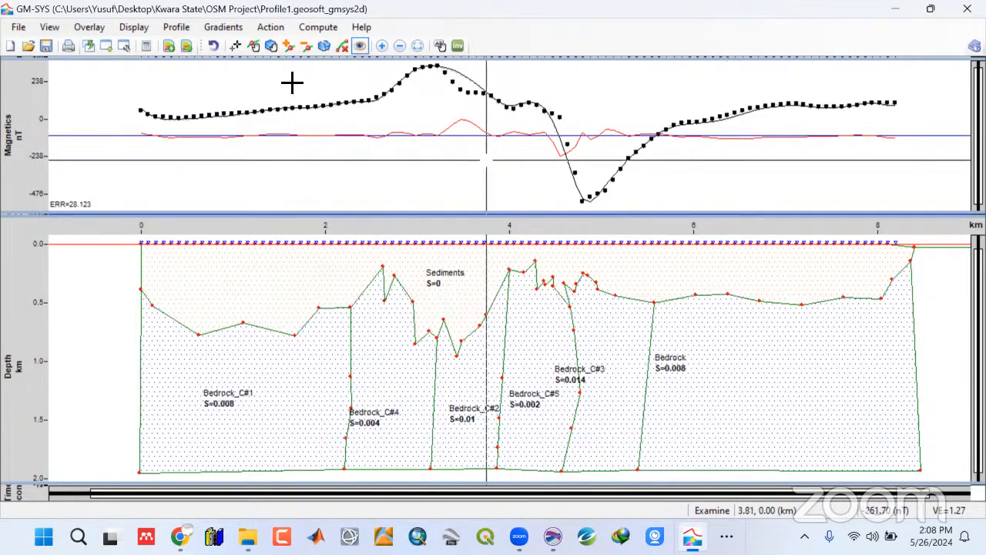
Lower the Bedrock surface points near 6.4, 7.2 and 8.1 km to about 0.46, 0.55 and 0.5 km depth
{"action": "left_click", "coordinate": [255, 45]}
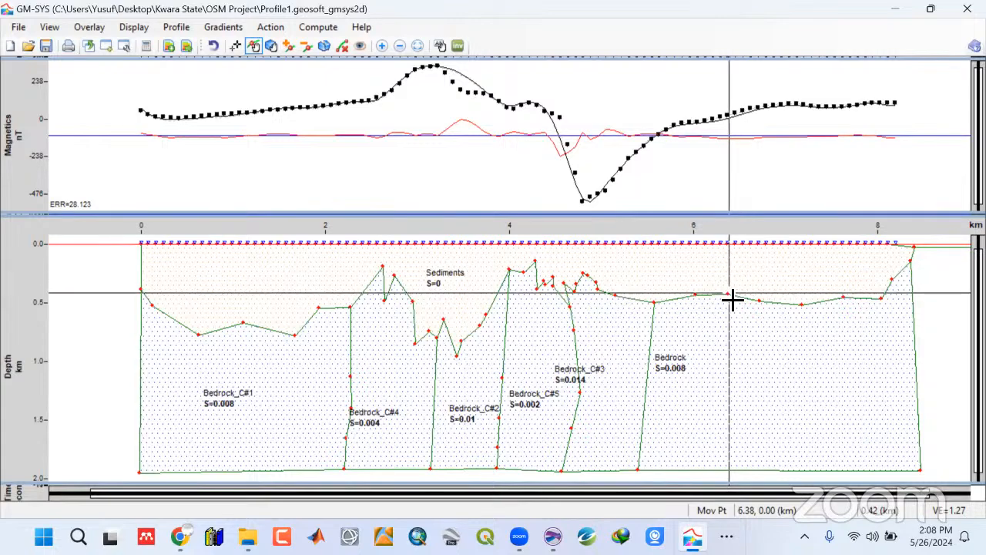
{"action": "left_click_drag", "start_coordinate": [733, 299], "coordinate": [737, 307]}
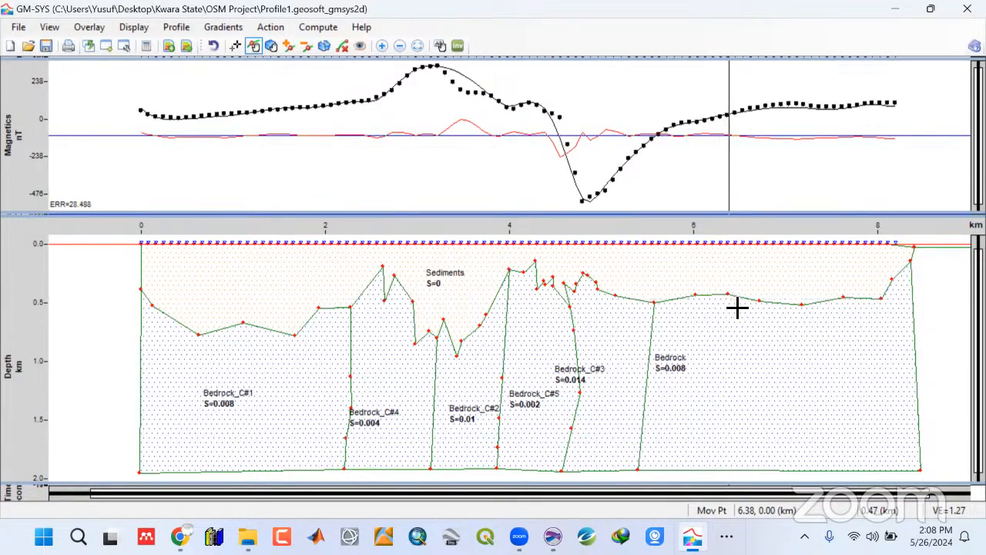
{"action": "left_click_drag", "start_coordinate": [806, 310], "coordinate": [807, 312]}
{"action": "left_click_drag", "start_coordinate": [884, 301], "coordinate": [887, 306]}
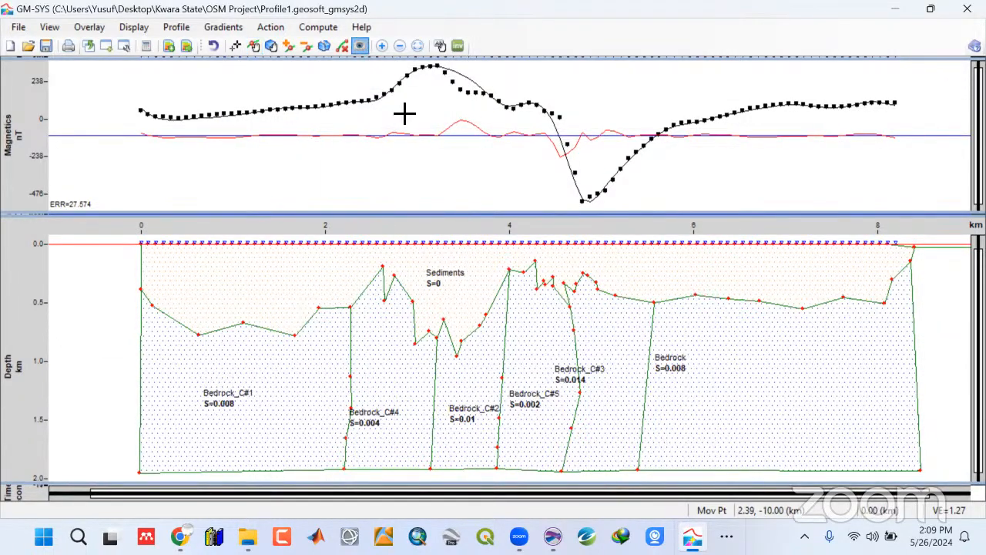
Set the Bedrock_C#2 block's susceptibility to 0.011001 cgs
{"action": "double_click", "coordinate": [456, 362]}
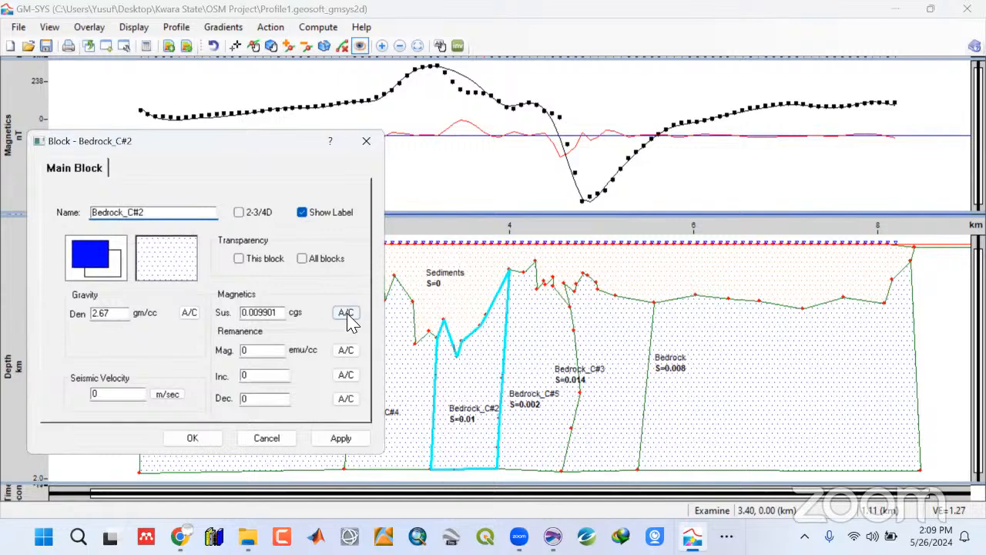
{"action": "left_click", "coordinate": [345, 313]}
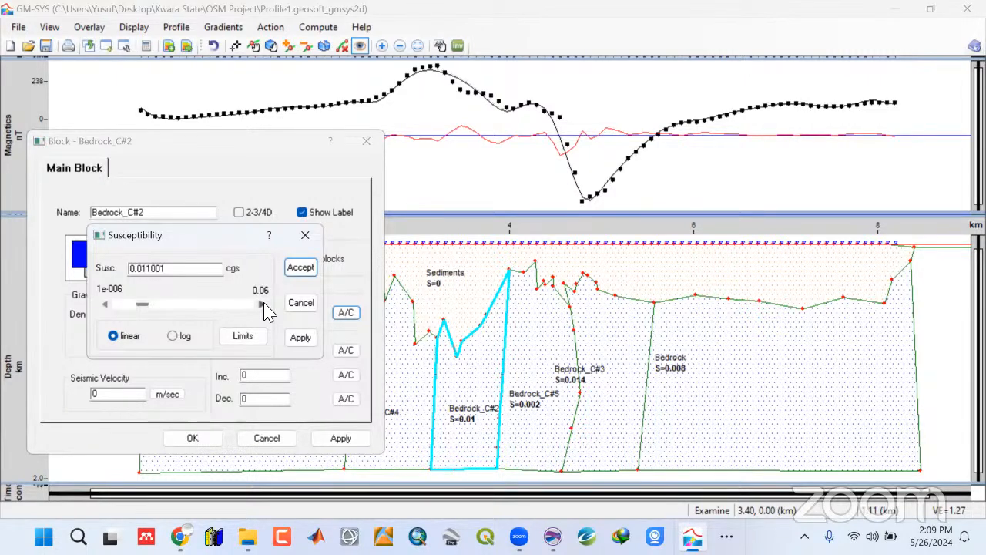
{"action": "left_click", "coordinate": [307, 305]}
{"action": "left_click", "coordinate": [219, 439]}
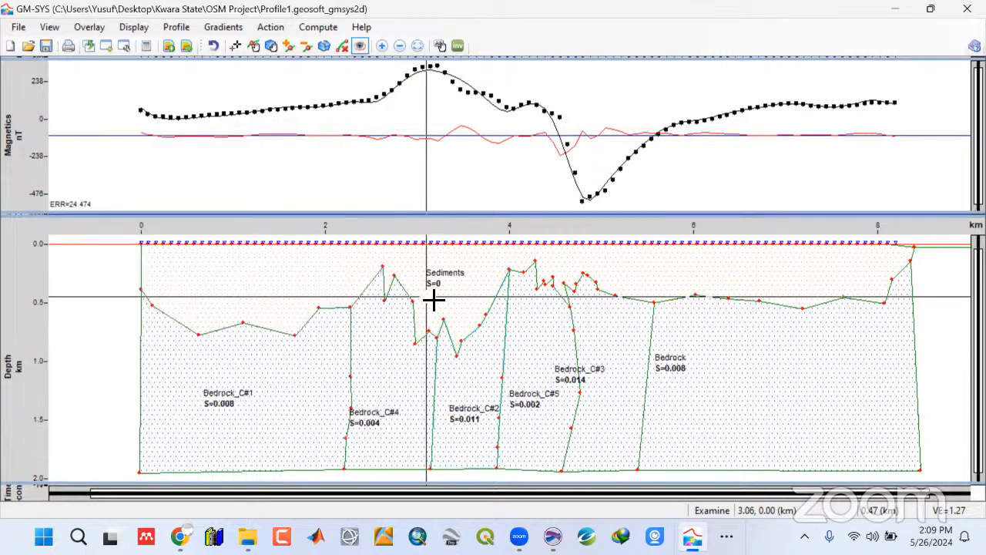
Reshape the Bedrock_C#2 surface into a 1.06 km deep trough and a 0.45 km deep crest, and lower the point near 0.6 km to about 0.81 km
{"action": "left_click", "coordinate": [253, 45]}
{"action": "left_click_drag", "start_coordinate": [490, 318], "coordinate": [416, 308]}
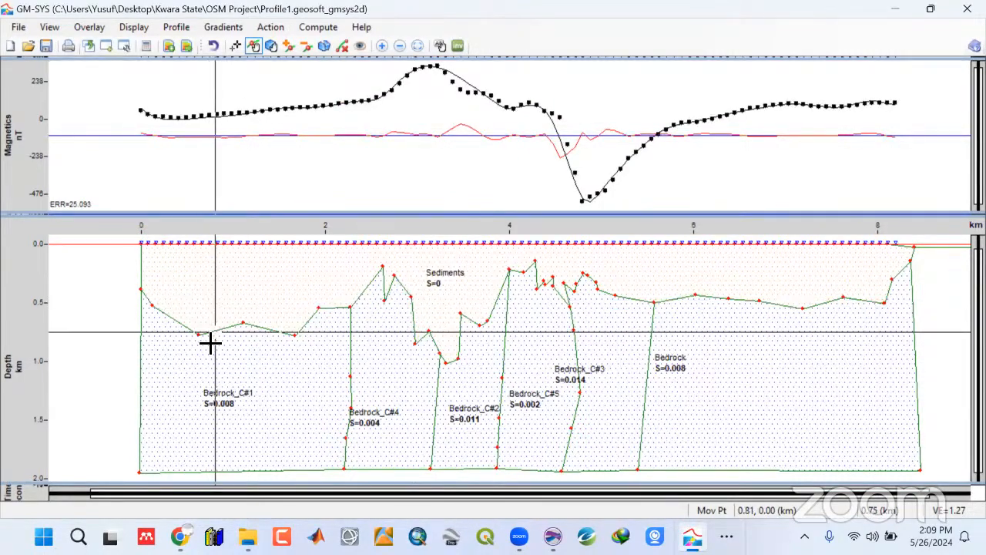
{"action": "left_click_drag", "start_coordinate": [203, 339], "coordinate": [200, 341]}
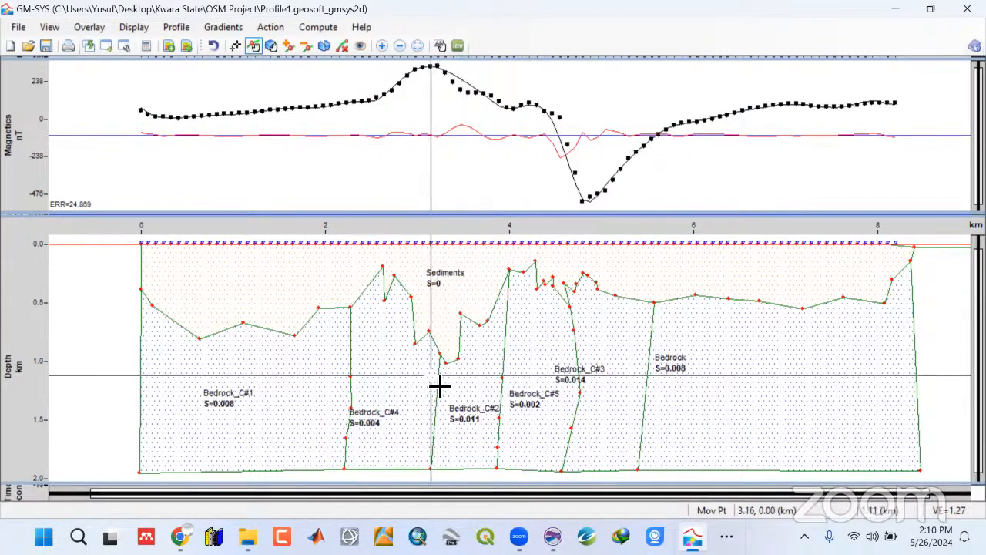
{"action": "left_click_drag", "start_coordinate": [449, 369], "coordinate": [447, 373]}
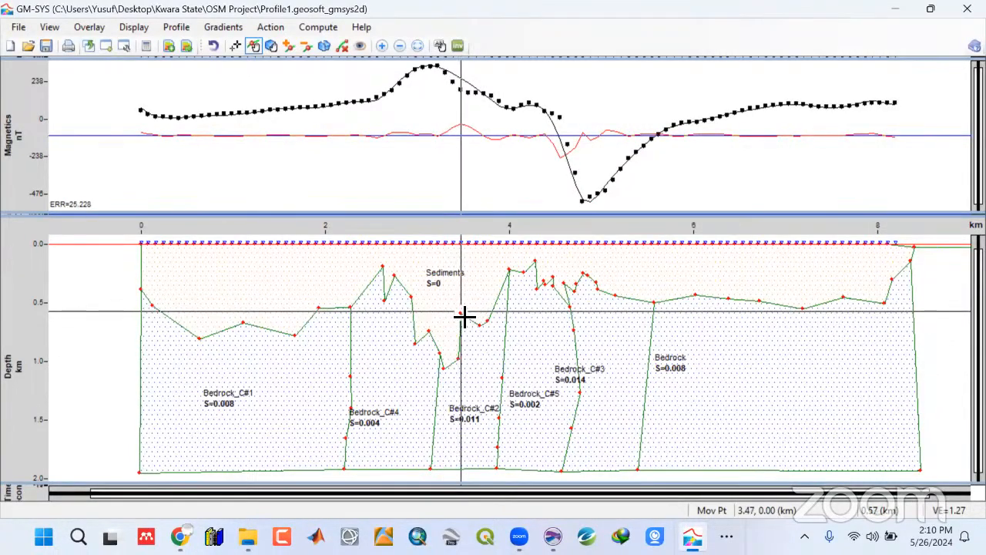
{"action": "left_click_drag", "start_coordinate": [464, 316], "coordinate": [495, 320]}
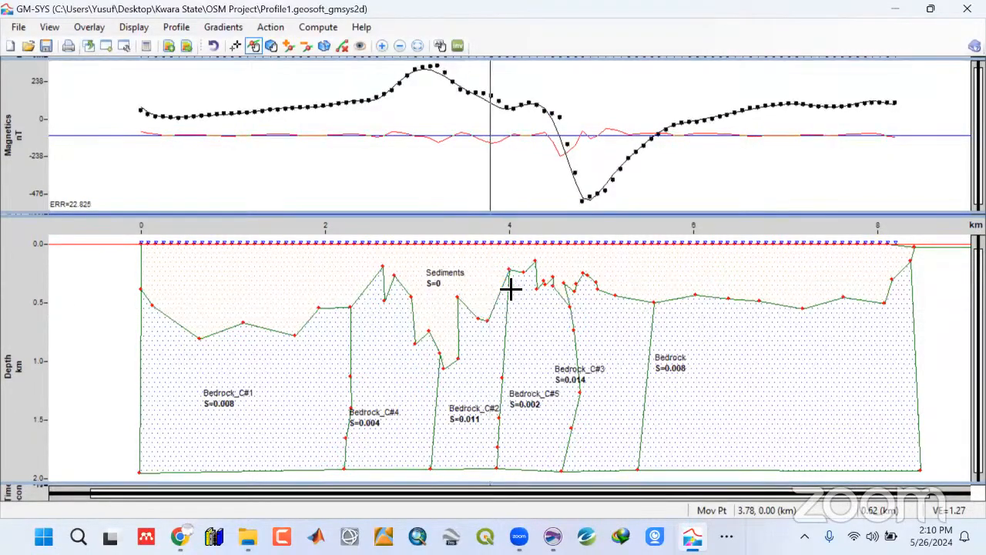
Adjust the Bedrock_C#2/Bedrock_C#5 boundary top to about 0.22 km depth, the 4.1 km point to 0.2 km, and the upper Bedrock_C#5/Bedrock_C#3 boundary points
{"action": "mouse_move", "coordinate": [510, 288]}
{"action": "left_mouse_down"}
{"action": "mouse_move", "coordinate": [511, 272]}
{"action": "mouse_move", "coordinate": [512, 300]}
{"action": "mouse_move", "coordinate": [527, 279]}
{"action": "left_mouse_up"}
{"action": "left_click_drag", "start_coordinate": [527, 279], "coordinate": [524, 271]}
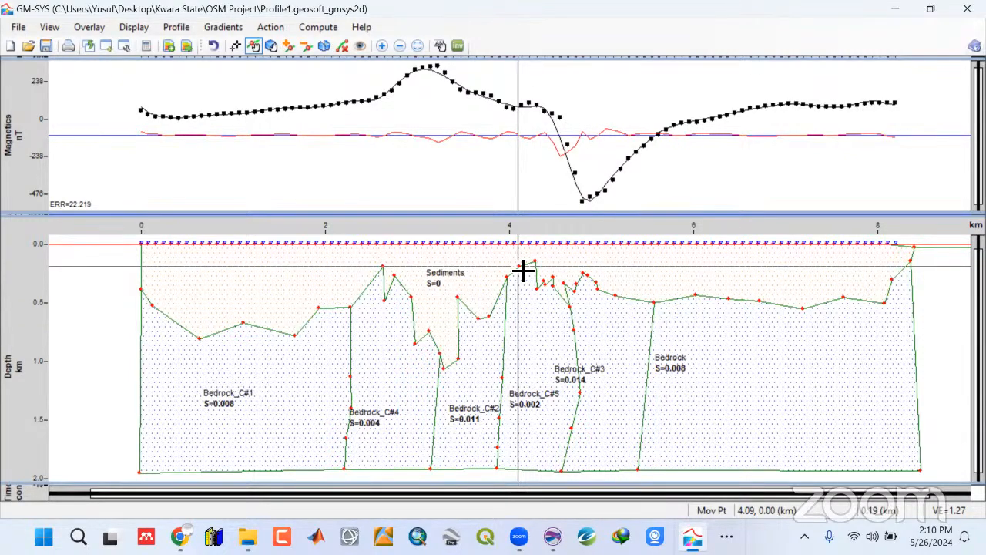
{"action": "mouse_move", "coordinate": [521, 270]}
{"action": "left_mouse_down"}
{"action": "mouse_move", "coordinate": [544, 273]}
{"action": "mouse_move", "coordinate": [540, 266]}
{"action": "mouse_move", "coordinate": [513, 304]}
{"action": "mouse_move", "coordinate": [524, 269]}
{"action": "mouse_move", "coordinate": [513, 274]}
{"action": "mouse_move", "coordinate": [503, 161]}
{"action": "mouse_move", "coordinate": [493, 322]}
{"action": "mouse_move", "coordinate": [510, 283]}
{"action": "mouse_move", "coordinate": [502, 275]}
{"action": "mouse_move", "coordinate": [521, 287]}
{"action": "left_mouse_up"}
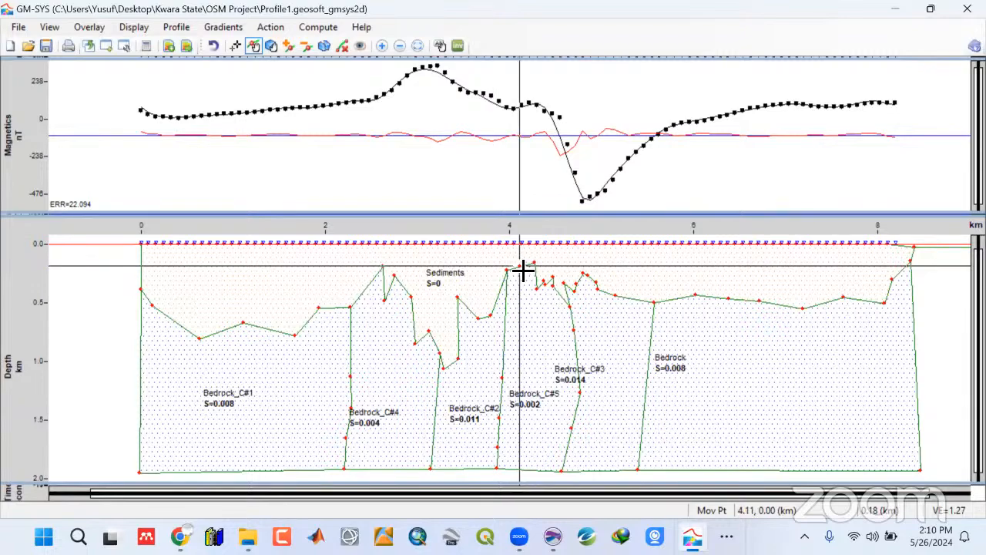
{"action": "left_click_drag", "start_coordinate": [522, 269], "coordinate": [525, 273]}
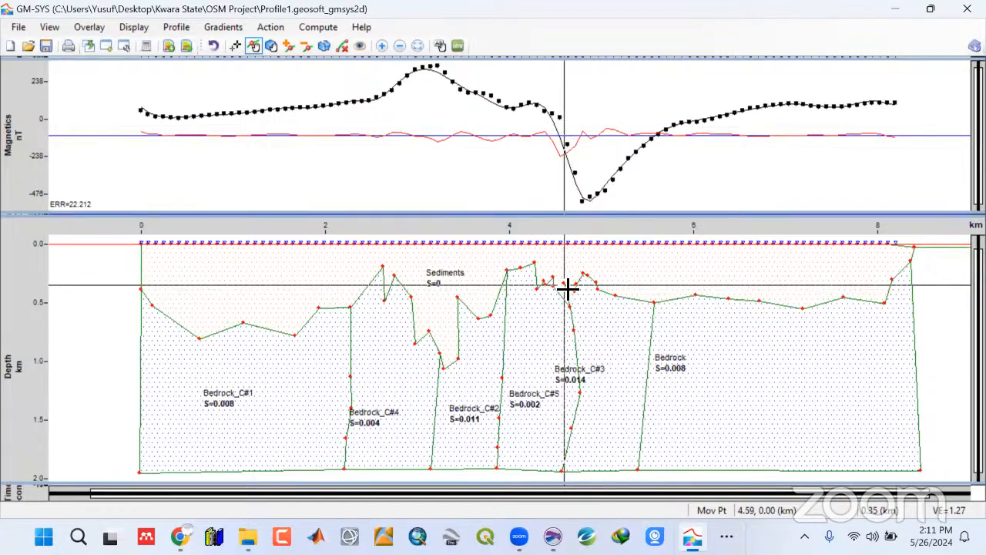
{"action": "left_click_drag", "start_coordinate": [567, 287], "coordinate": [584, 391]}
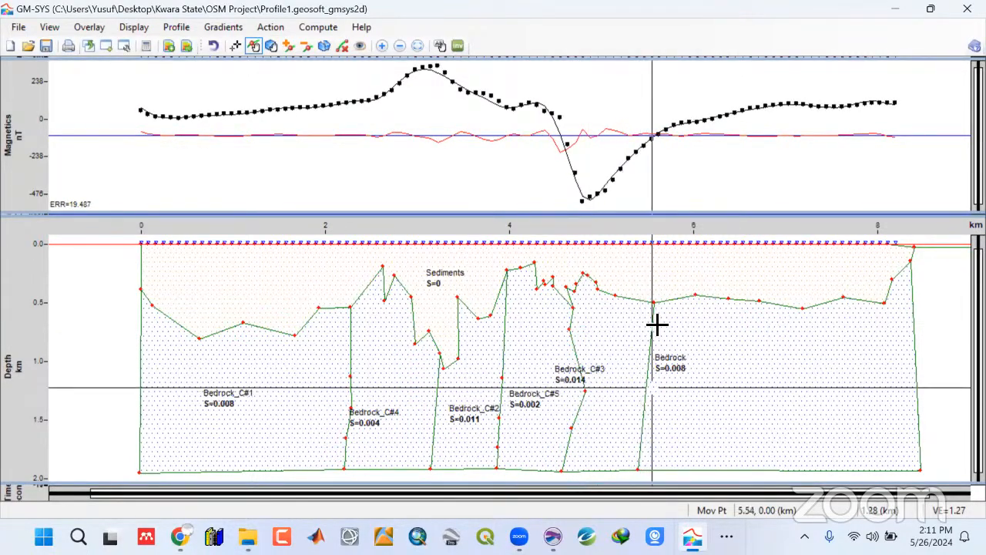
Move the top of the Bedrock_C#3/Bedrock boundary to about 0.54 km depth, and add and adjust four points along that boundary
{"action": "left_click_drag", "start_coordinate": [659, 308], "coordinate": [661, 307]}
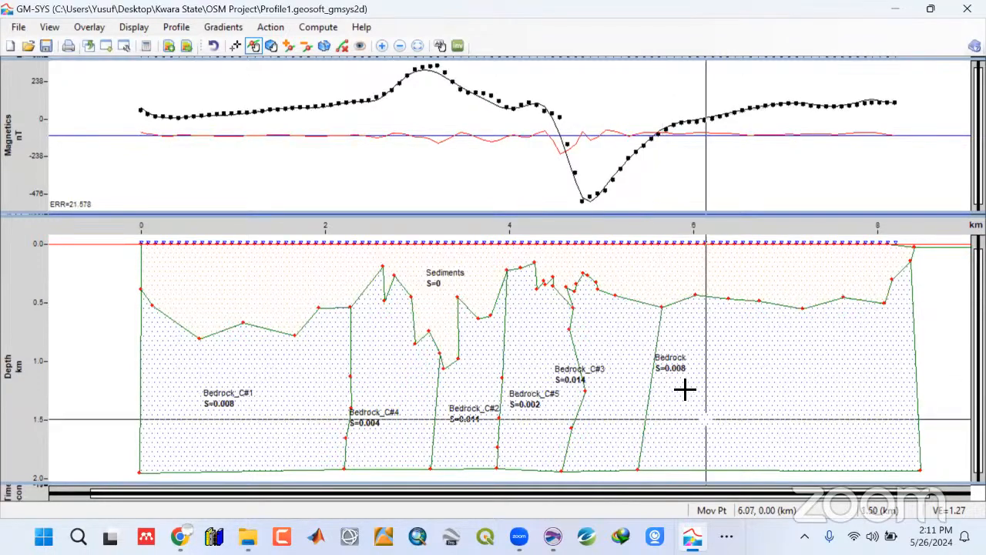
{"action": "left_click", "coordinate": [659, 332]}
{"action": "left_click", "coordinate": [653, 382]}
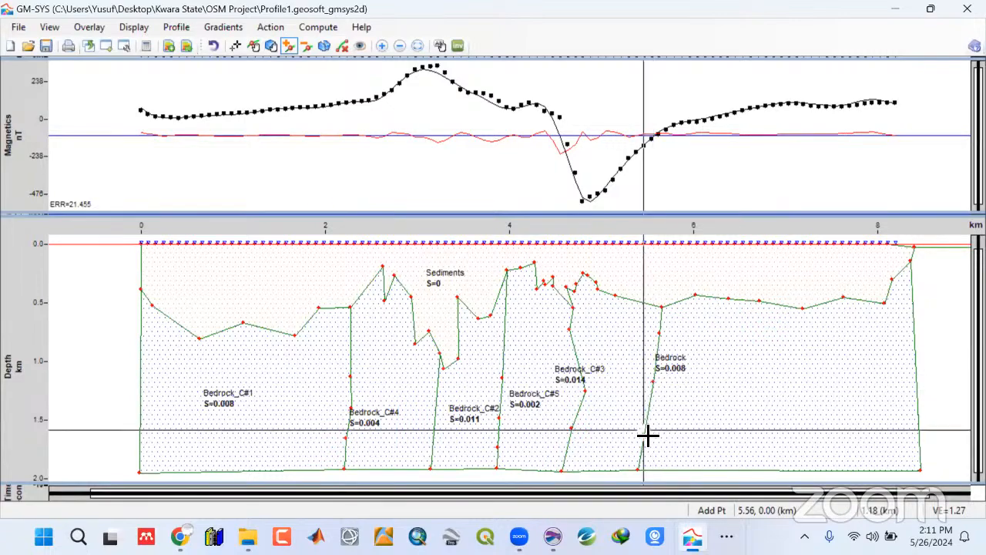
{"action": "left_click", "coordinate": [644, 428]}
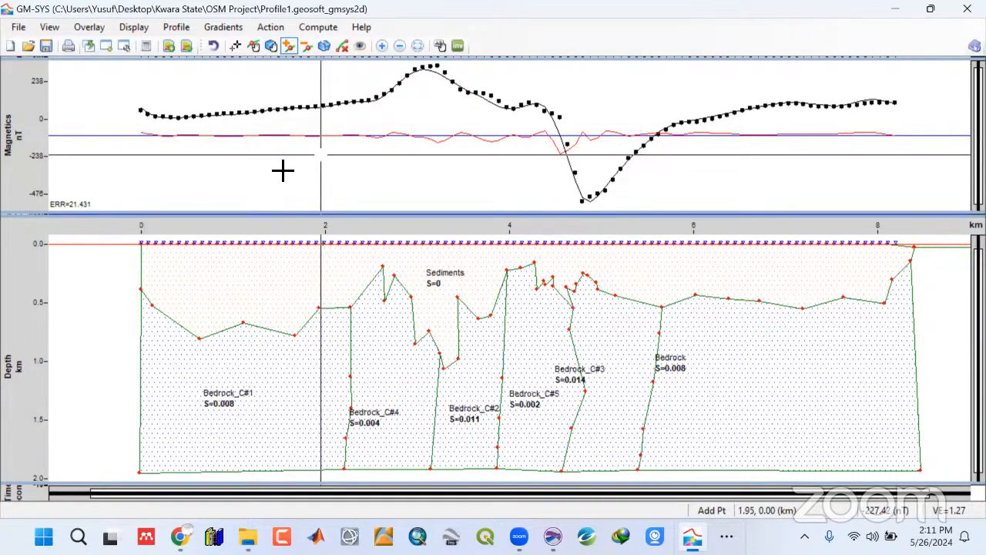
{"action": "left_click", "coordinate": [254, 46]}
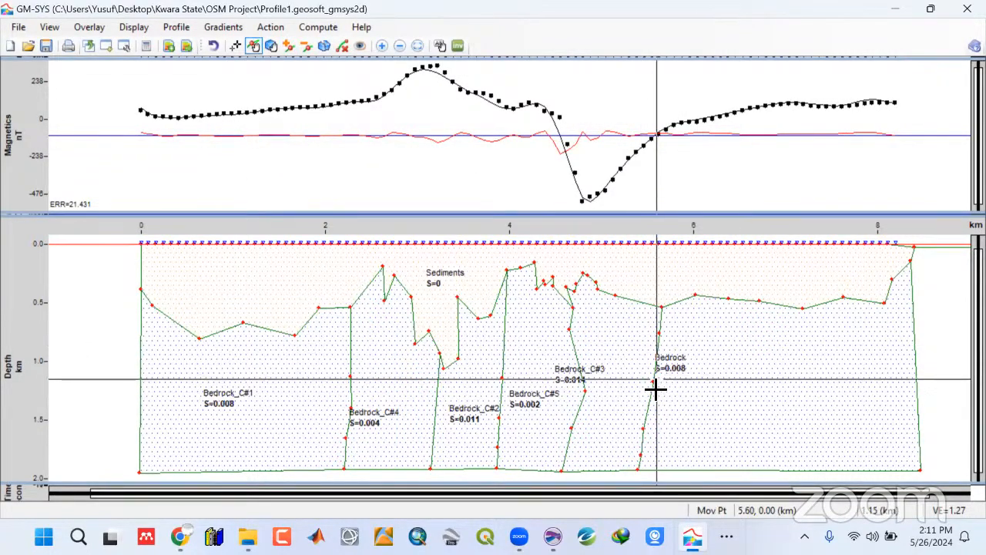
{"action": "left_click_drag", "start_coordinate": [653, 383], "coordinate": [660, 336]}
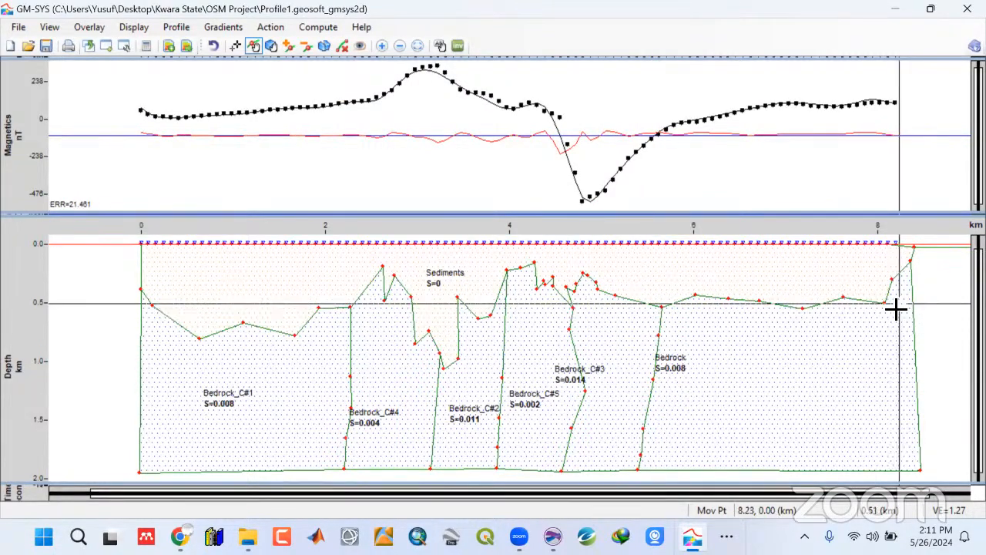
Raise the surface point near 8.1 km to about 0.49 km depth, and lower those near 3.65 and 3.1 km to about 0.71 and 0.85 km
{"action": "left_click_drag", "start_coordinate": [887, 308], "coordinate": [887, 306]}
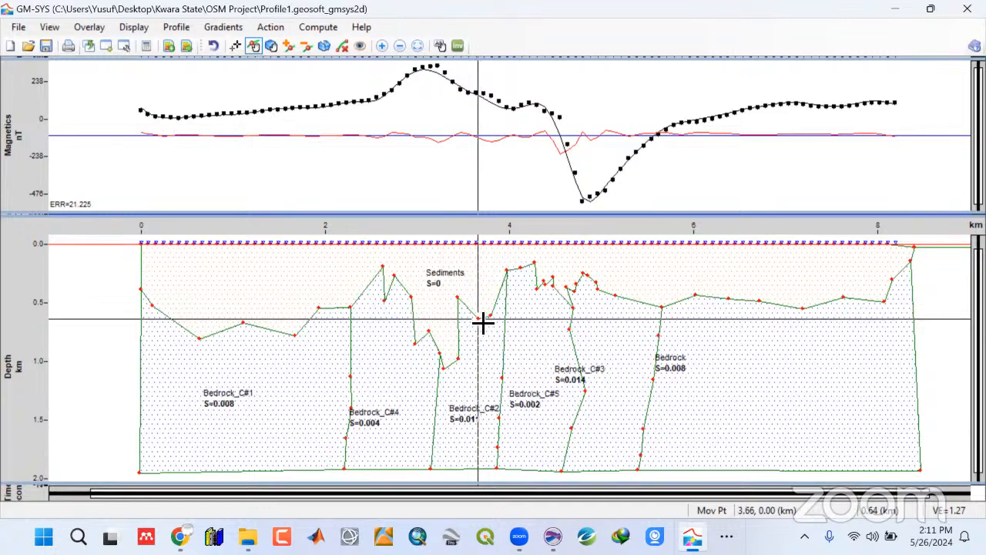
{"action": "left_click_drag", "start_coordinate": [483, 323], "coordinate": [441, 357]}
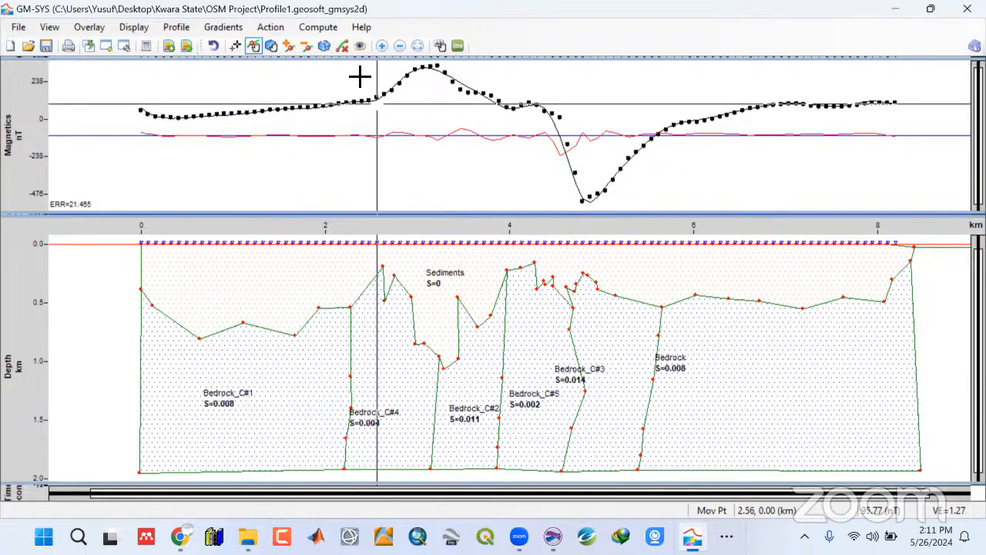
Examine the Bedrock_C#4 block's susceptibility against the magnetic curve, accept 0.004101 cgs, and open the Sediments block's properties
{"action": "double_click", "coordinate": [393, 394]}
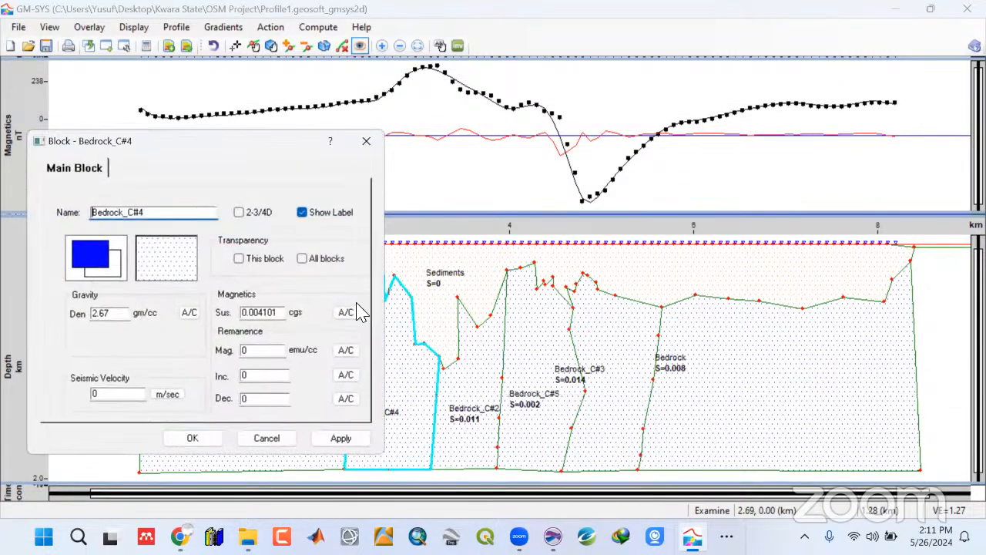
{"action": "left_click", "coordinate": [346, 312]}
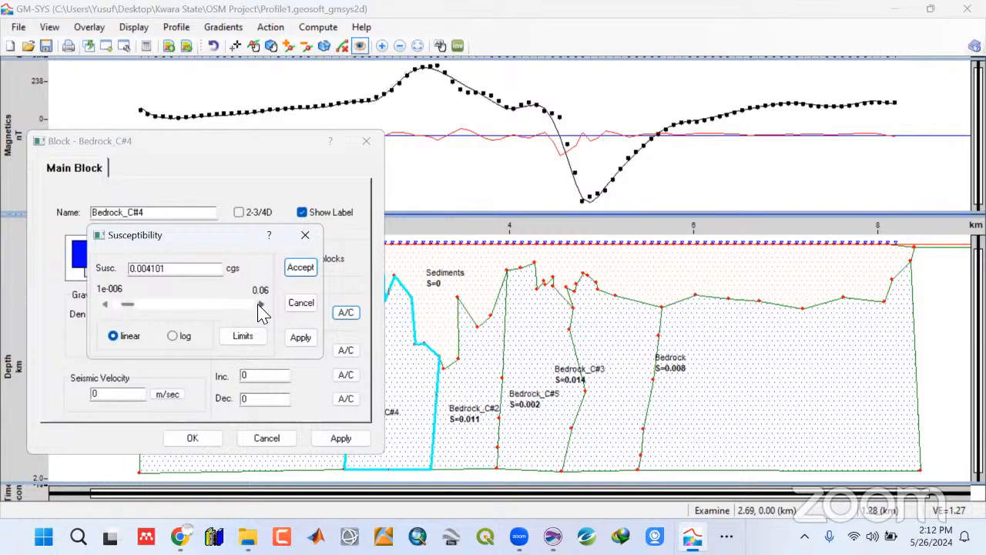
{"action": "left_click", "coordinate": [300, 267]}
{"action": "left_click", "coordinate": [192, 438]}
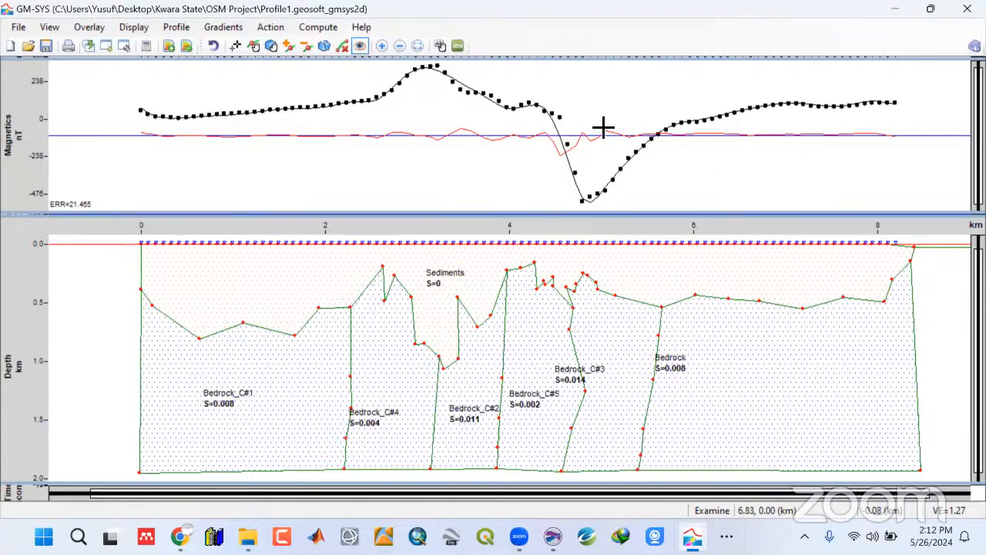
{"action": "double_click", "coordinate": [430, 339]}
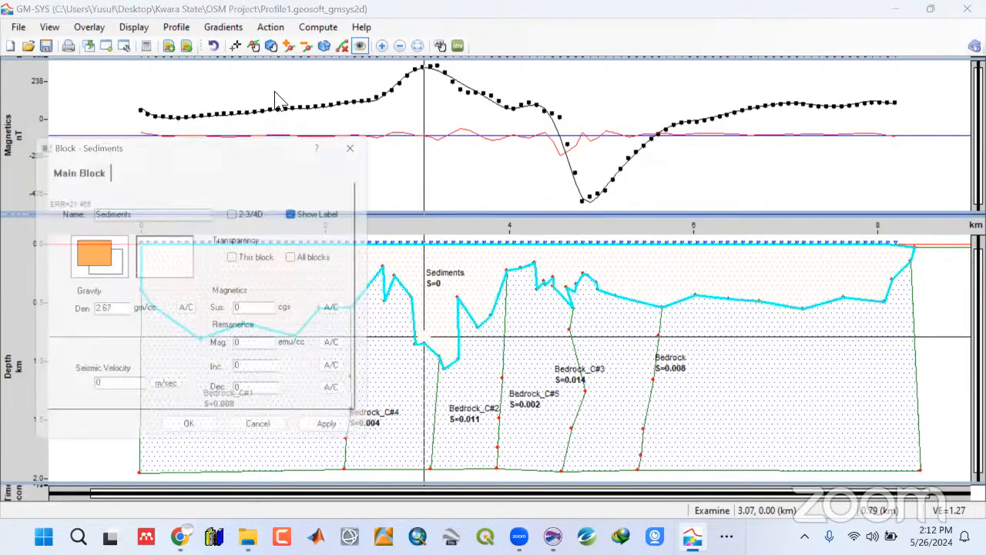
Shift the surface points near 3.05 and 3.45 km eastward, and move the Bedrock_C#2/Bedrock_C#5 boundary's upper inner point to about 4.13 km at 1.04 km depth
{"action": "left_click", "coordinate": [255, 46]}
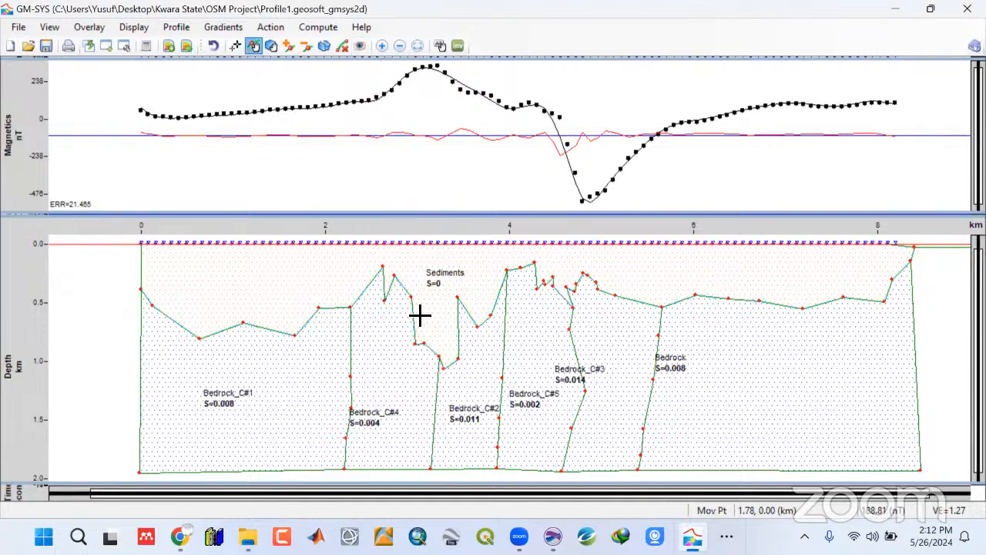
{"action": "left_click_drag", "start_coordinate": [429, 346], "coordinate": [483, 331]}
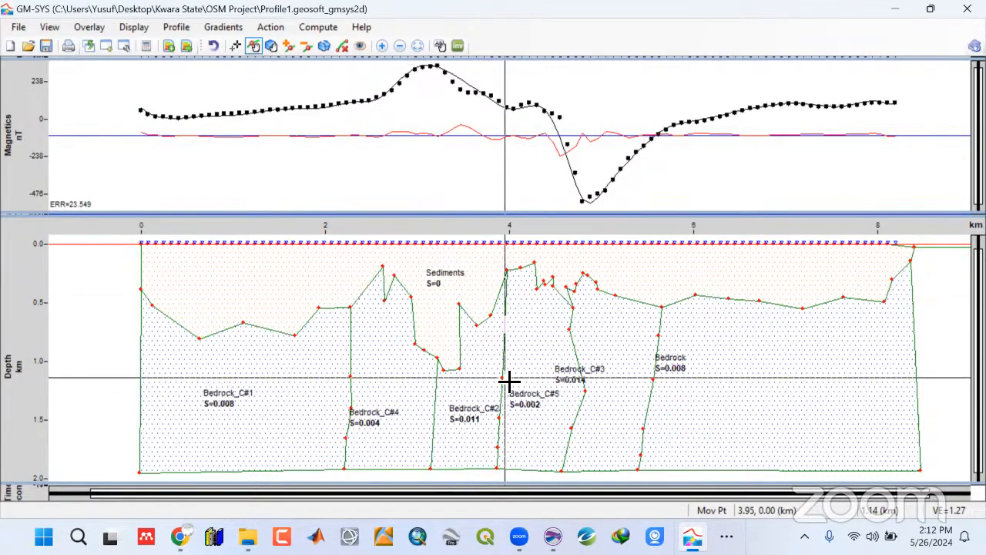
{"action": "left_click_drag", "start_coordinate": [507, 380], "coordinate": [522, 365]}
{"action": "left_click_drag", "start_coordinate": [446, 370], "coordinate": [425, 344]}
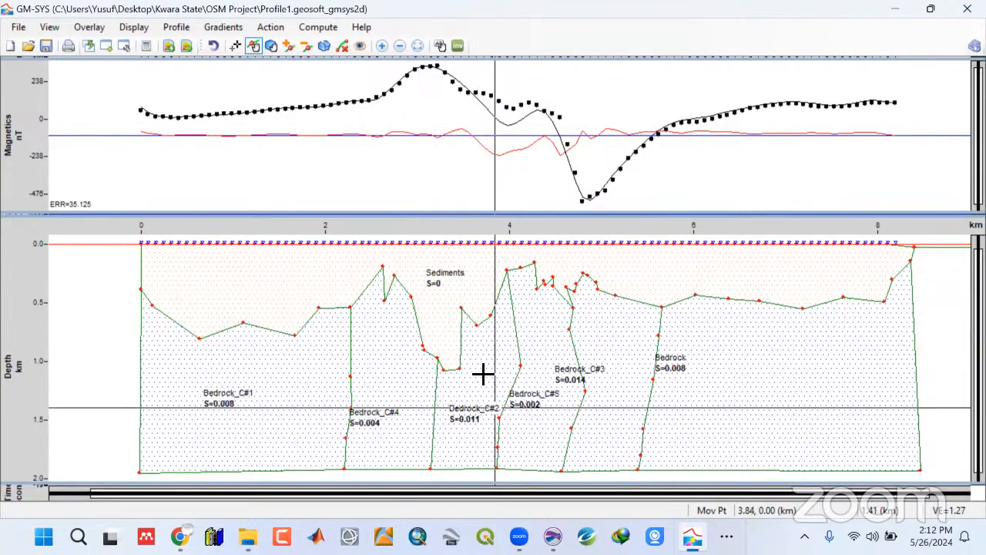
{"action": "left_click_drag", "start_coordinate": [468, 373], "coordinate": [469, 373]}
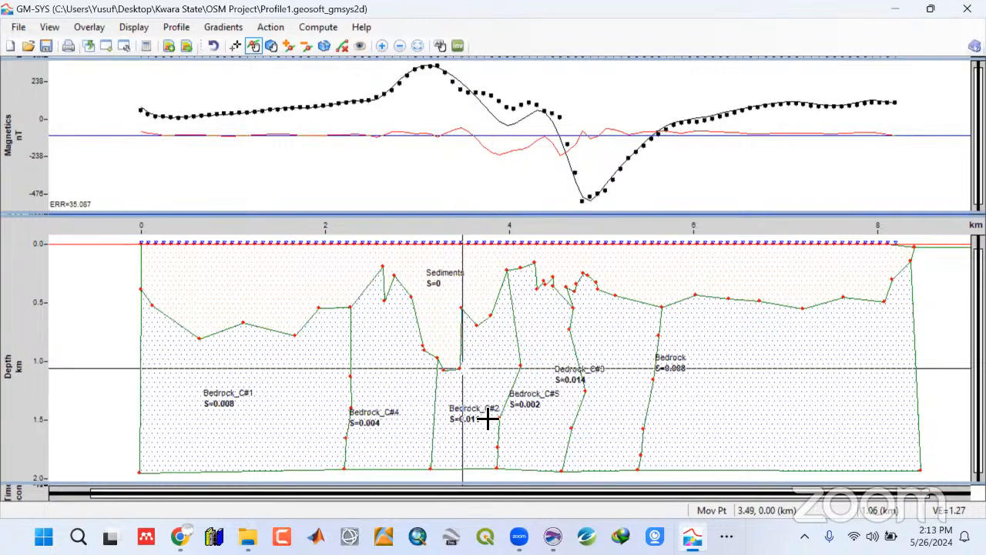
Move the next Bedrock_C#2/Bedrock_C#5 boundary point to about 1.55 km depth, raise the 3.49 km surface point to 0.47 km, and reshape the surface from 2.8 to 3.25 km
{"action": "left_click_drag", "start_coordinate": [505, 422], "coordinate": [514, 425]}
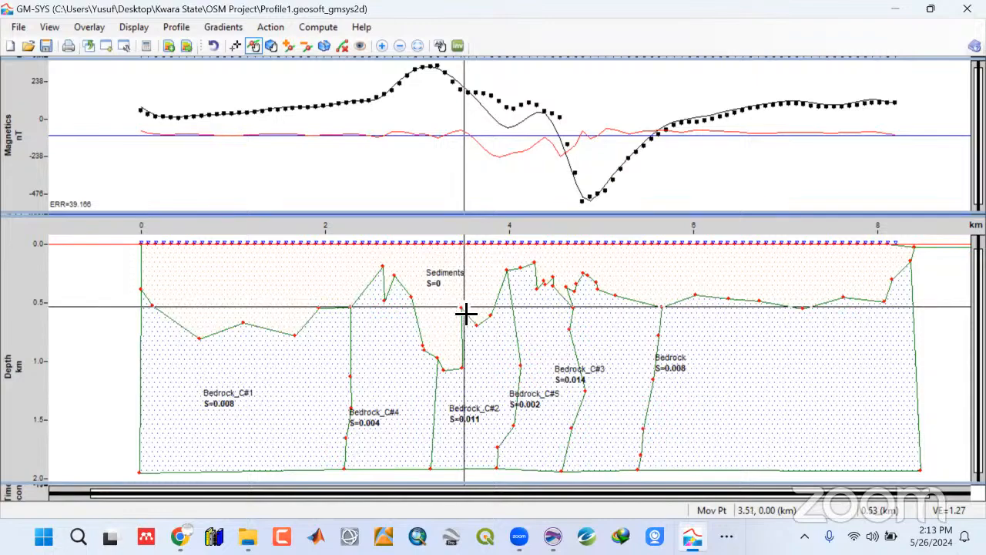
{"action": "left_click_drag", "start_coordinate": [466, 312], "coordinate": [467, 301]}
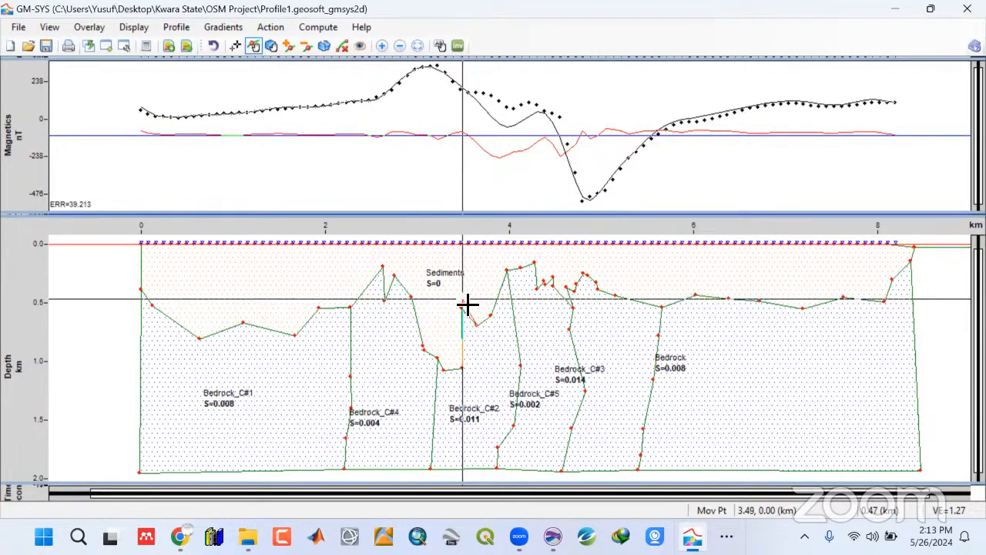
{"action": "left_click_drag", "start_coordinate": [443, 363], "coordinate": [404, 277]}
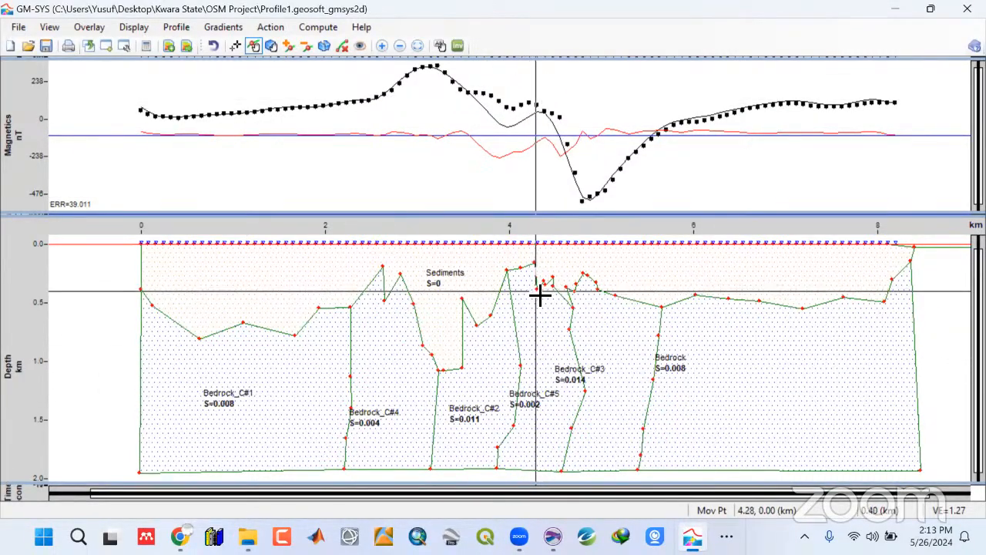
Lower the surface between 4.1 and 4.3 km, with the Bedrock_C#2/Bedrock_C#5 top at about 0.48 km and the Bedrock_C#5/Bedrock_C#3 top at about 0.67 km depth
{"action": "mouse_move", "coordinate": [539, 293]}
{"action": "left_mouse_down"}
{"action": "mouse_move", "coordinate": [544, 308]}
{"action": "mouse_move", "coordinate": [541, 268]}
{"action": "mouse_move", "coordinate": [533, 304]}
{"action": "left_mouse_up"}
{"action": "left_click_drag", "start_coordinate": [537, 268], "coordinate": [524, 304]}
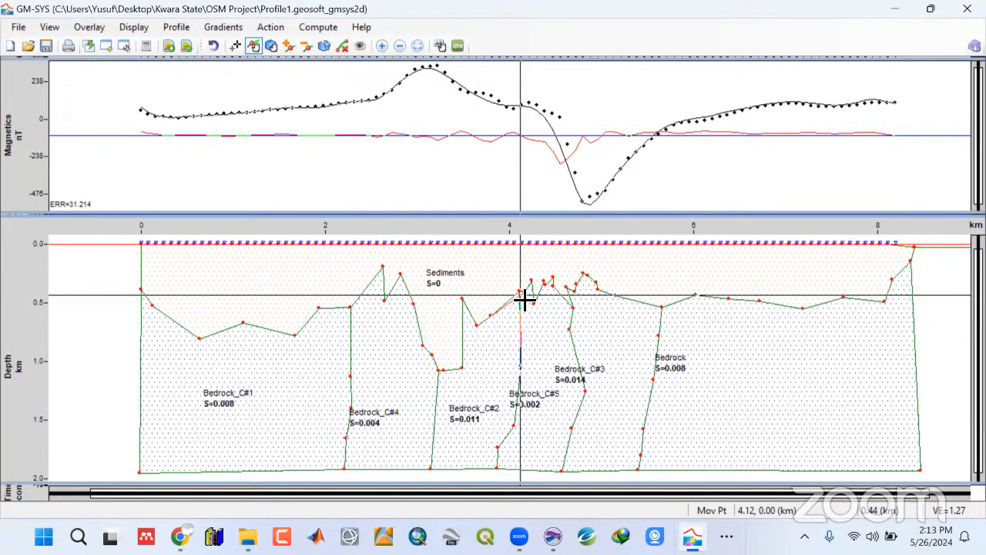
{"action": "left_click_drag", "start_coordinate": [524, 305], "coordinate": [523, 305]}
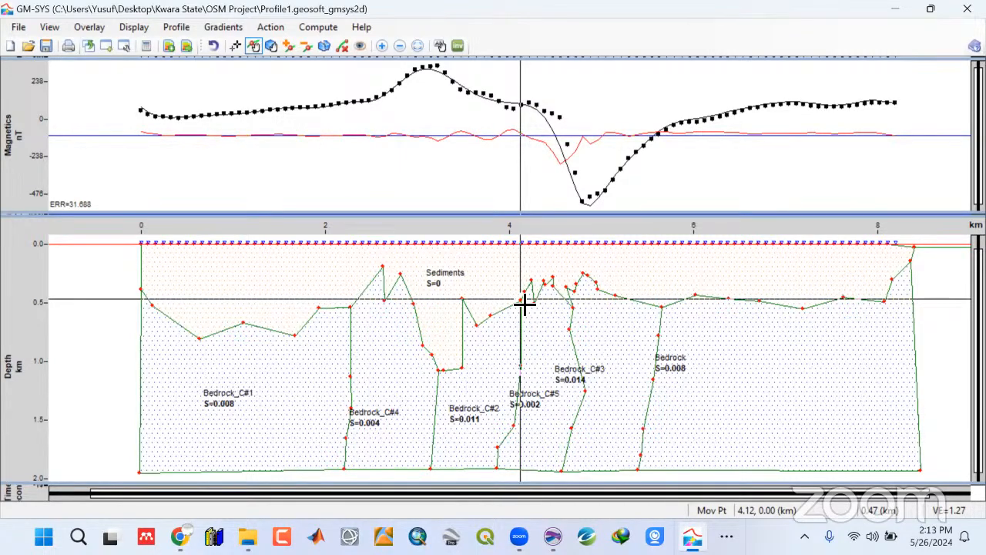
{"action": "left_click_drag", "start_coordinate": [524, 305], "coordinate": [517, 371]}
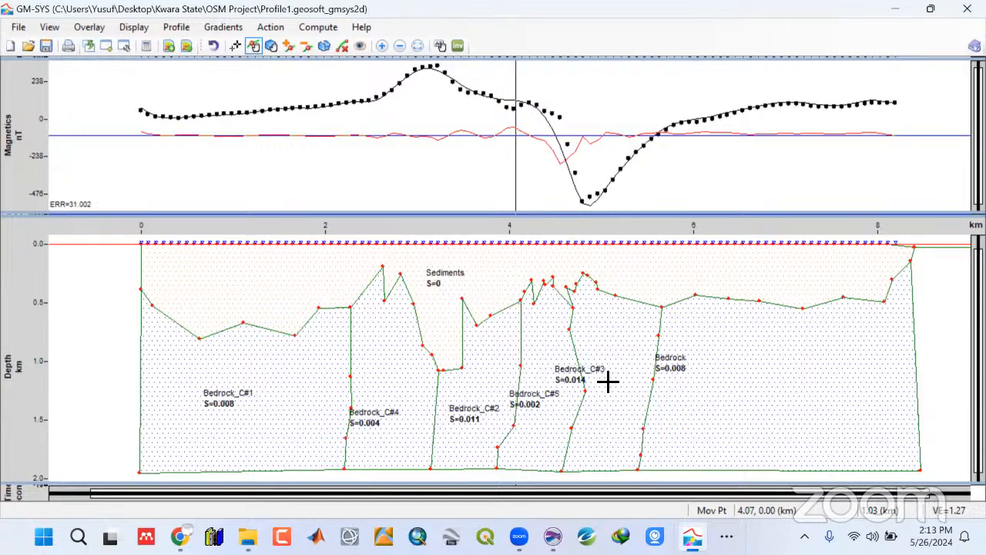
{"action": "left_click_drag", "start_coordinate": [658, 383], "coordinate": [654, 379]}
{"action": "left_click_drag", "start_coordinate": [625, 303], "coordinate": [586, 288]}
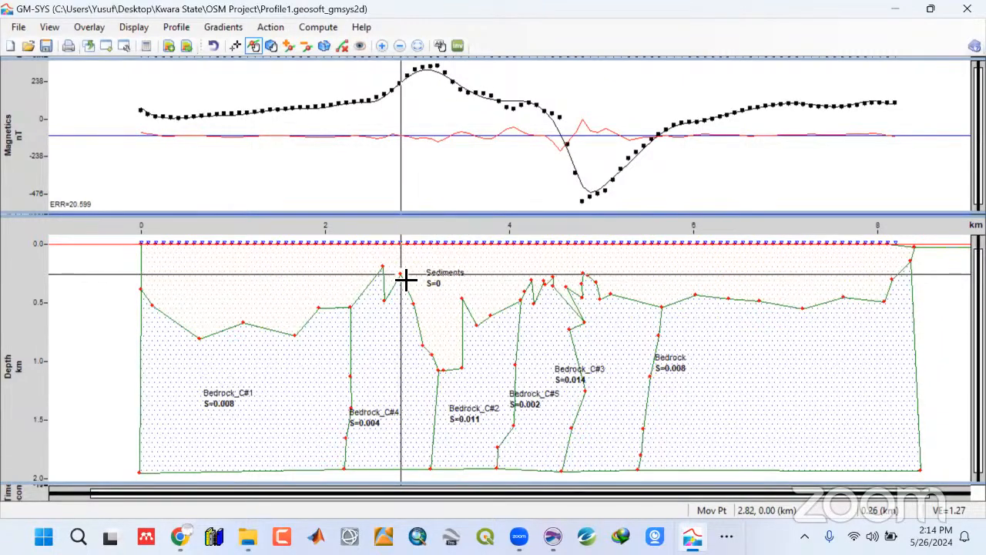
Lower the surface points near 2.85 and 1.1 km to about 0.29 and 0.7 km, and the Bedrock_C#1/Bedrock_C#4 boundary top to about 0.57 km
{"action": "left_click_drag", "start_coordinate": [406, 280], "coordinate": [409, 283]}
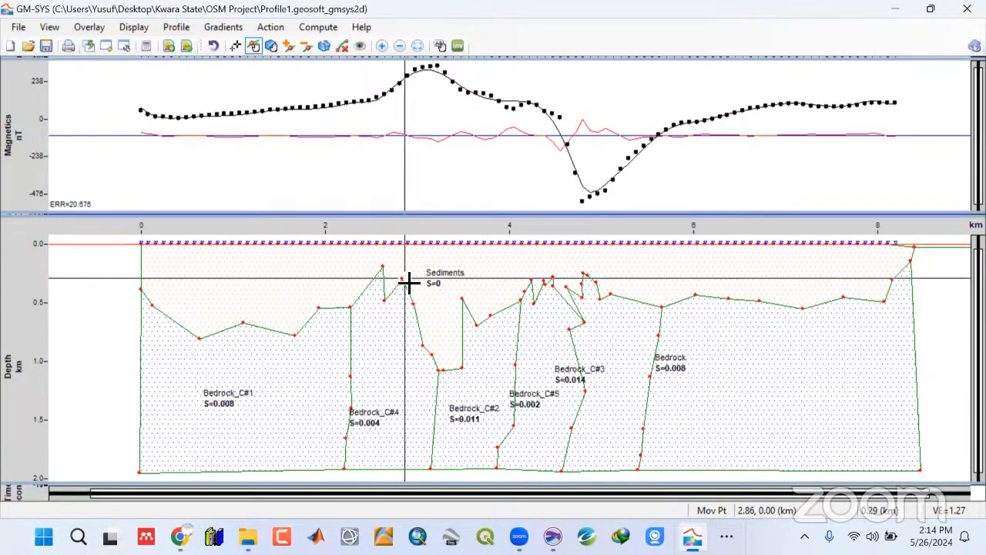
{"action": "left_click_drag", "start_coordinate": [354, 312], "coordinate": [359, 315]}
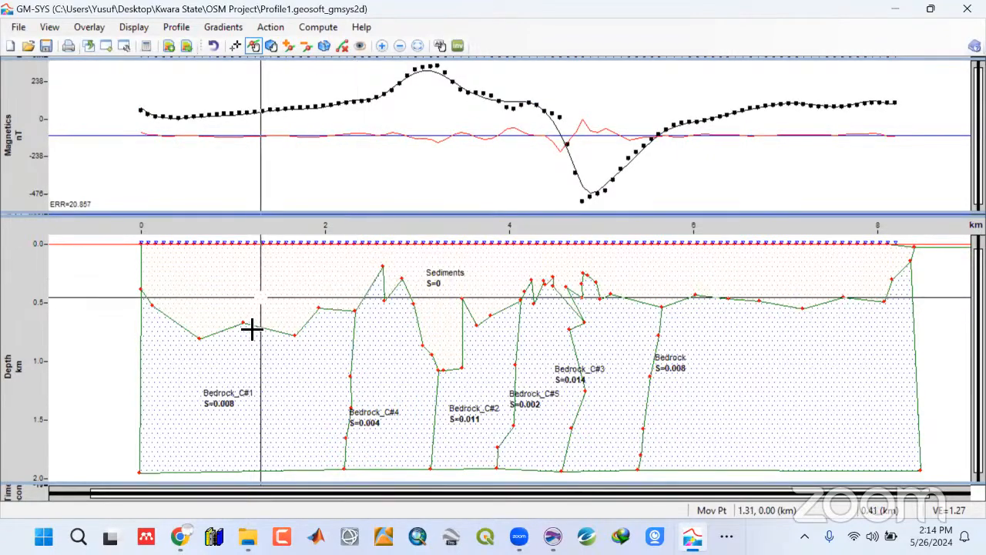
{"action": "left_click_drag", "start_coordinate": [248, 327], "coordinate": [252, 328]}
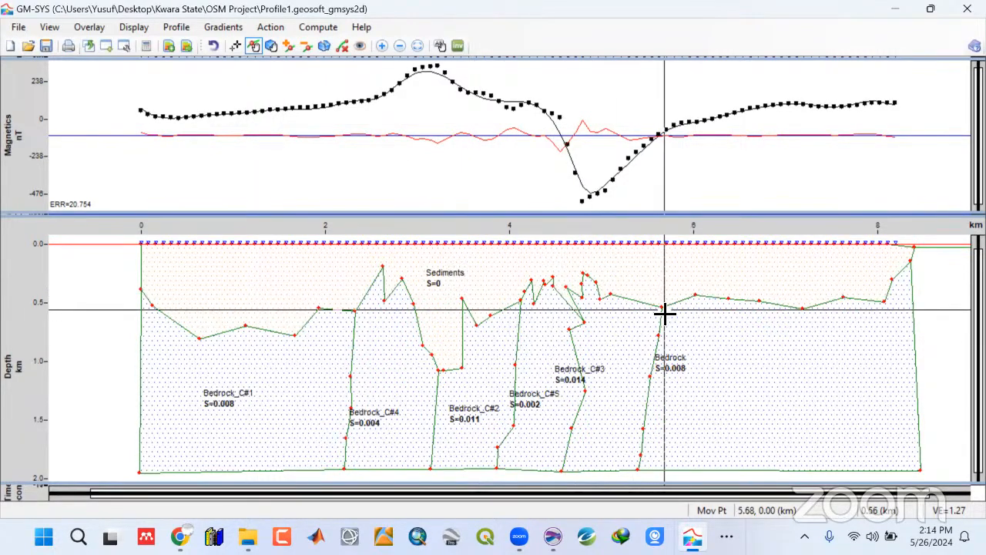
Lower the Bedrock_C#3/Bedrock boundary top to about 0.58 km depth and shift that boundary's lower points east to around 5.5 km
{"action": "left_click_drag", "start_coordinate": [664, 312], "coordinate": [670, 316]}
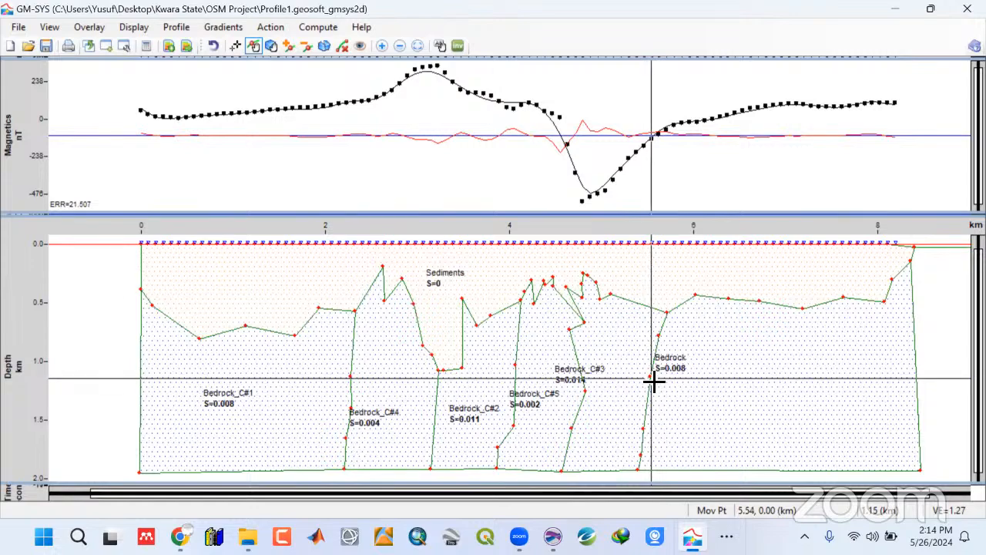
{"action": "left_click_drag", "start_coordinate": [652, 379], "coordinate": [655, 381]}
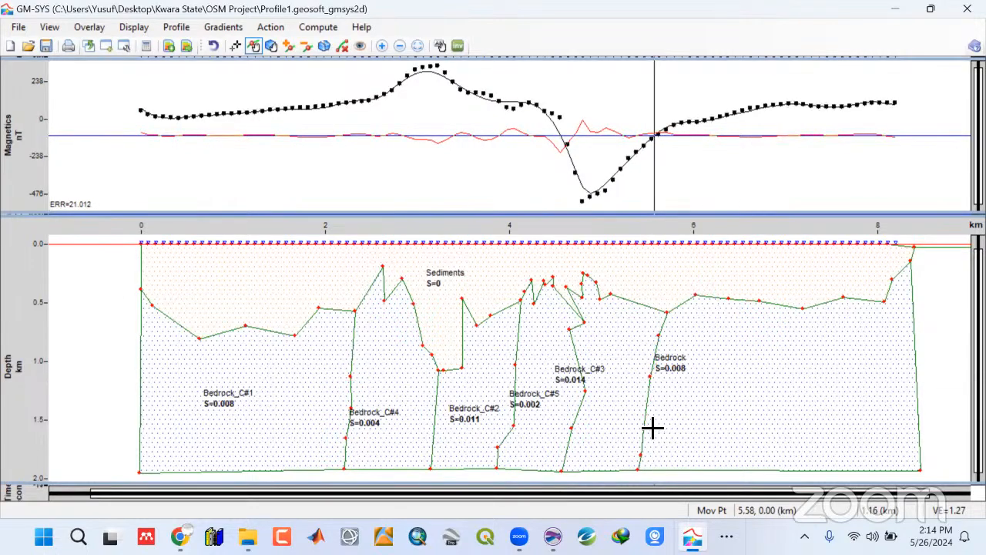
{"action": "left_click_drag", "start_coordinate": [652, 428], "coordinate": [661, 460]}
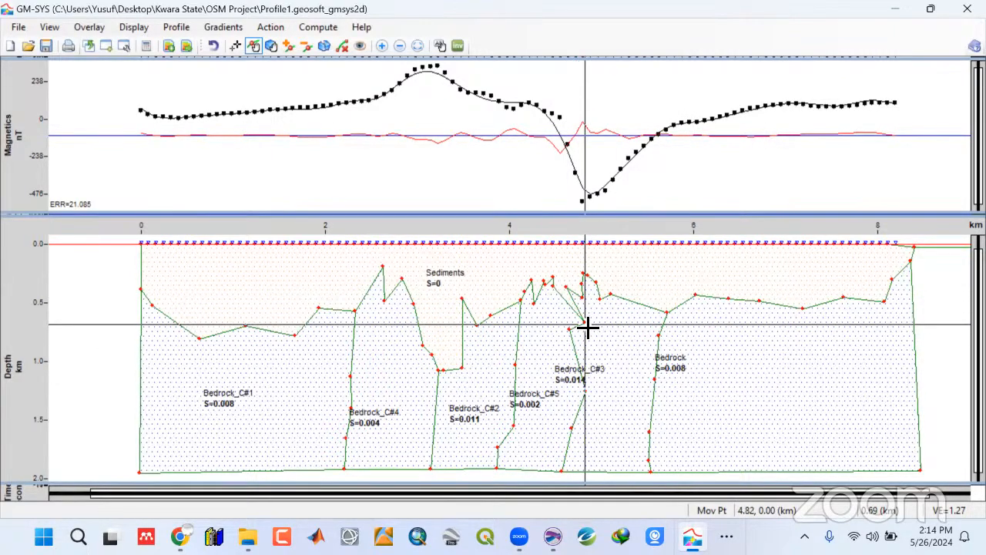
Adjust the Bedrock_C#5/Bedrock_C#3 boundary's spike to about 0.65 km depth at 4.83 km, and raise the point beside it to about 0.58 km
{"action": "left_click_drag", "start_coordinate": [583, 322], "coordinate": [585, 326]}
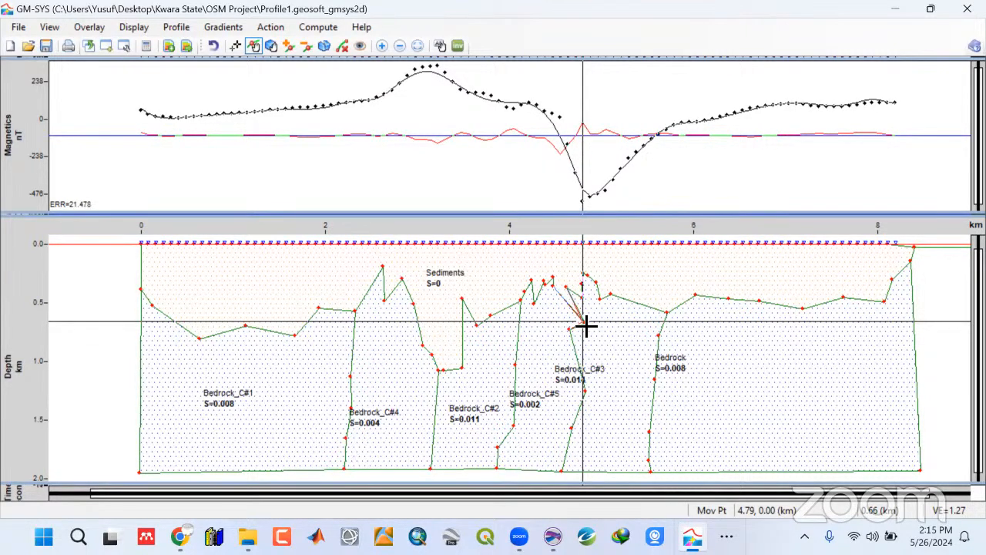
{"action": "left_click_drag", "start_coordinate": [585, 326], "coordinate": [590, 323]}
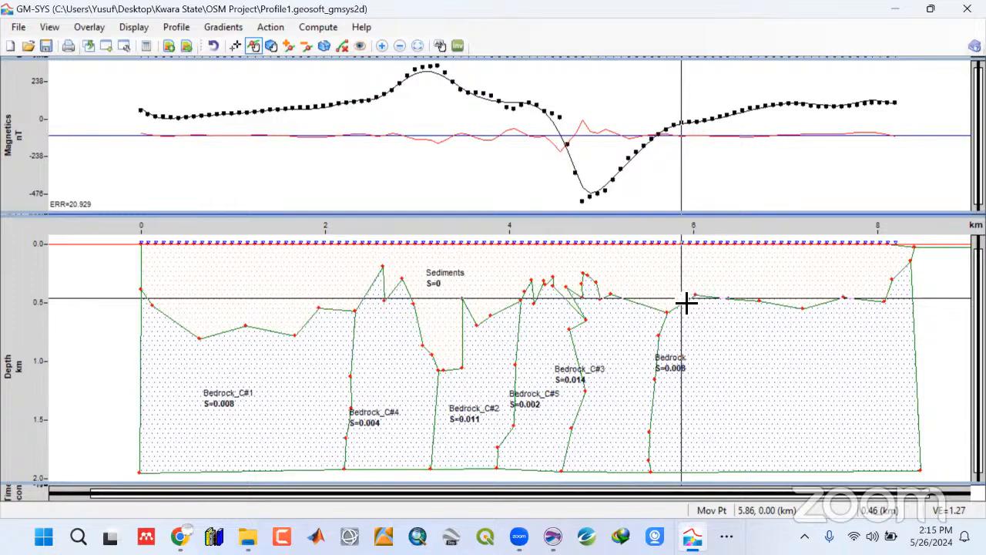
{"action": "left_click_drag", "start_coordinate": [575, 336], "coordinate": [577, 316]}
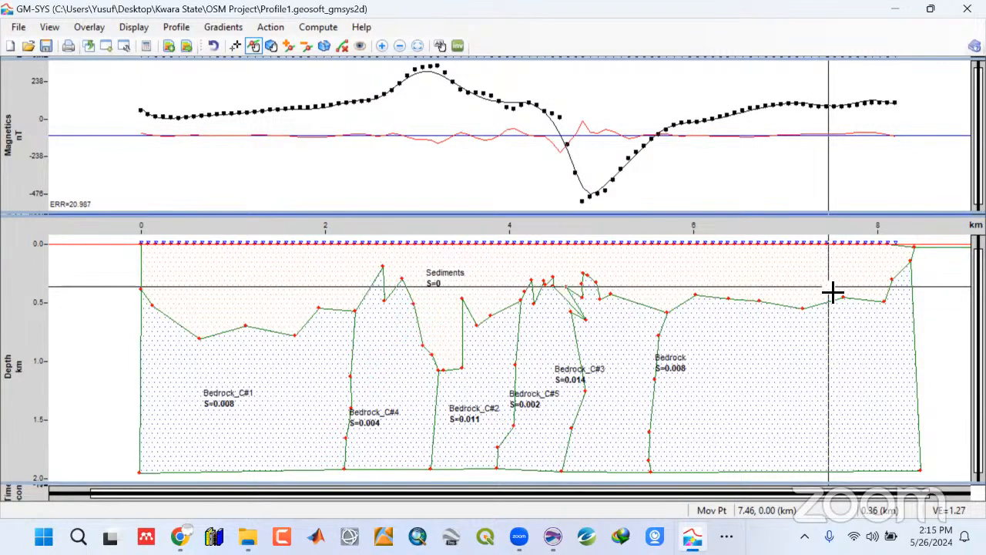
Lower the Bedrock_C#4/Bedrock_C#2 boundary top to about 1.15 km, lower the 3.48 km surface point to about 0.64 km with small surface adjustments elsewhere, and save the model
{"action": "left_click", "coordinate": [848, 297]}
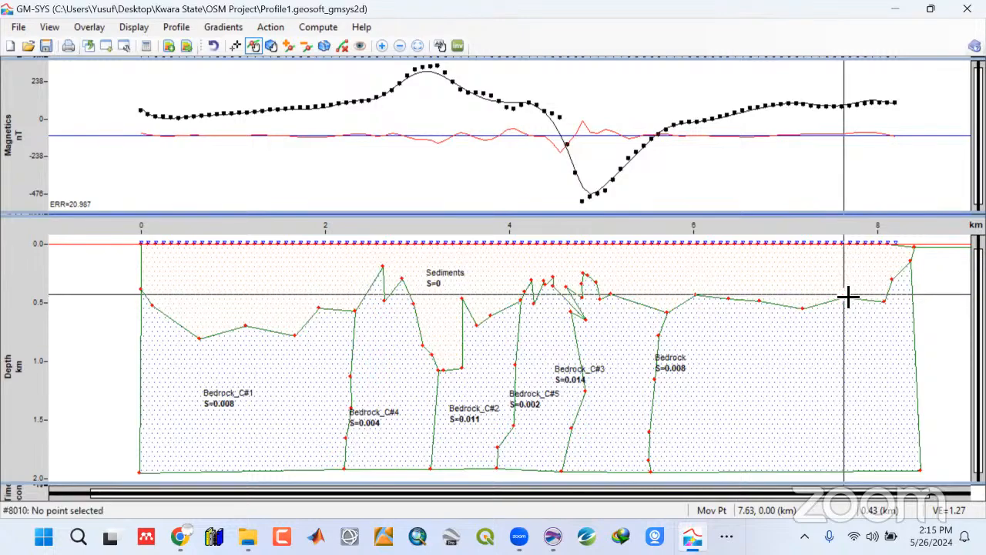
{"action": "left_click_drag", "start_coordinate": [847, 296], "coordinate": [721, 303]}
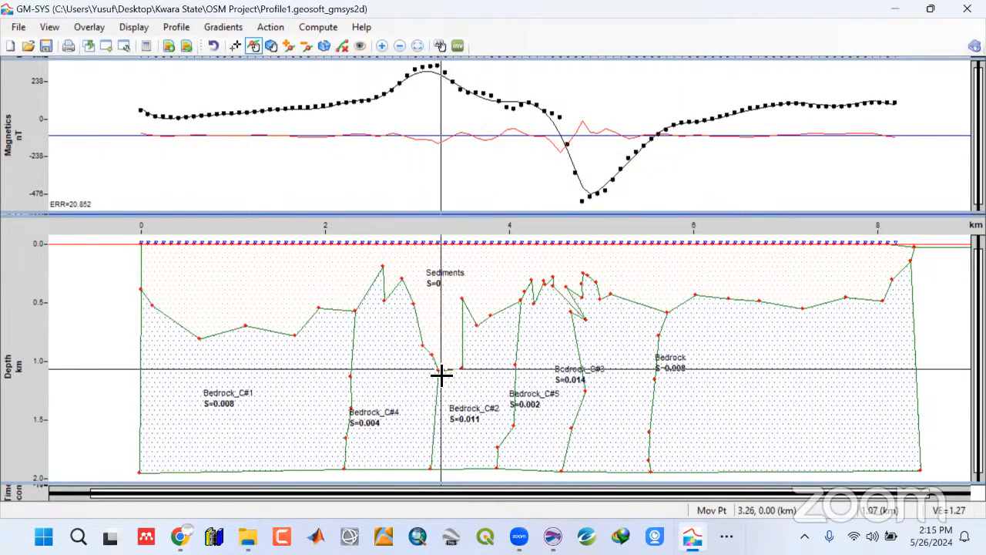
{"action": "left_click_drag", "start_coordinate": [440, 372], "coordinate": [557, 303]}
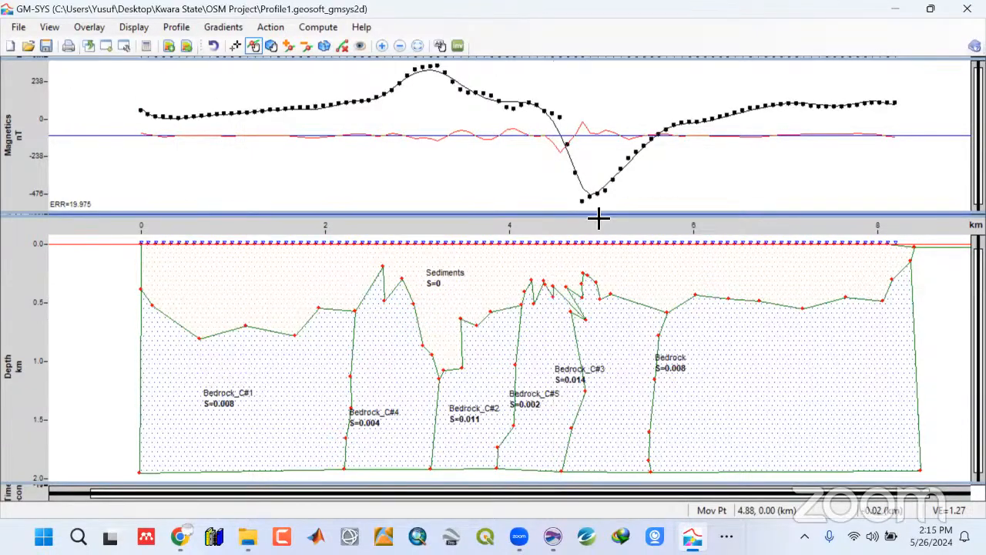
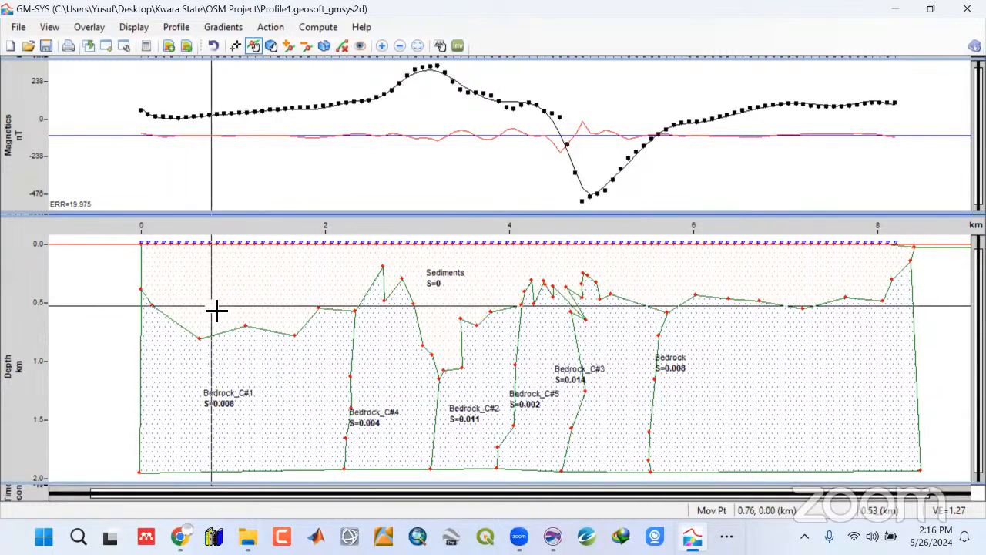
{"action": "left_click", "coordinate": [47, 47]}
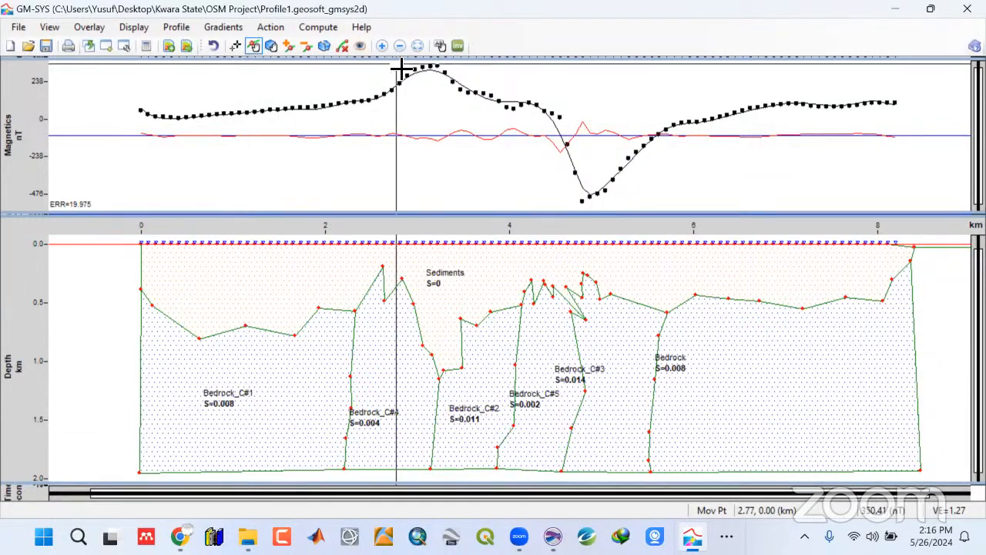
Rename the blocks Bedrock_C#1, Bedrock_C#4 and Bedrock_C#2 as Bedrock 1, Bedrock 2 and Bedrock 3
{"action": "left_click", "coordinate": [360, 45]}
{"action": "double_click", "coordinate": [259, 401]}
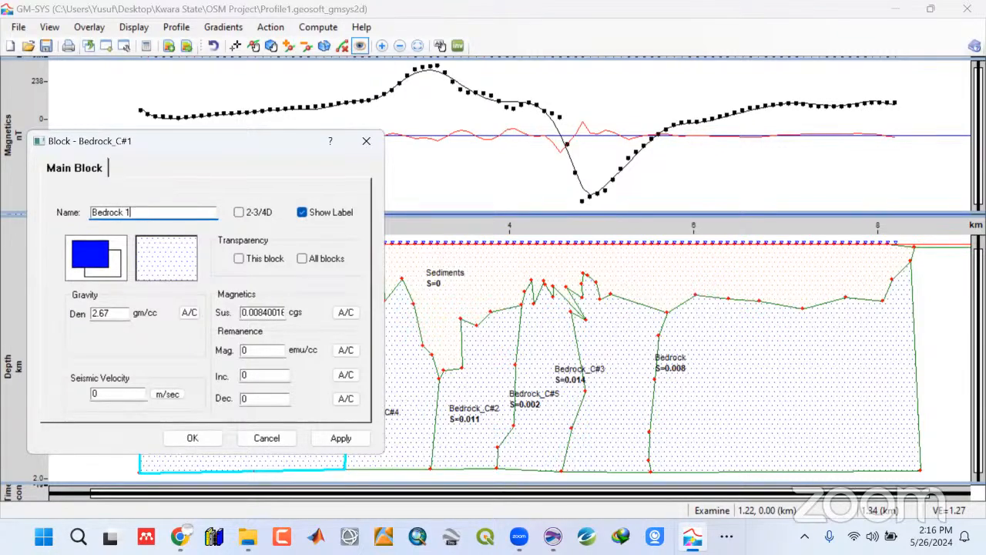
{"action": "left_click", "coordinate": [186, 439]}
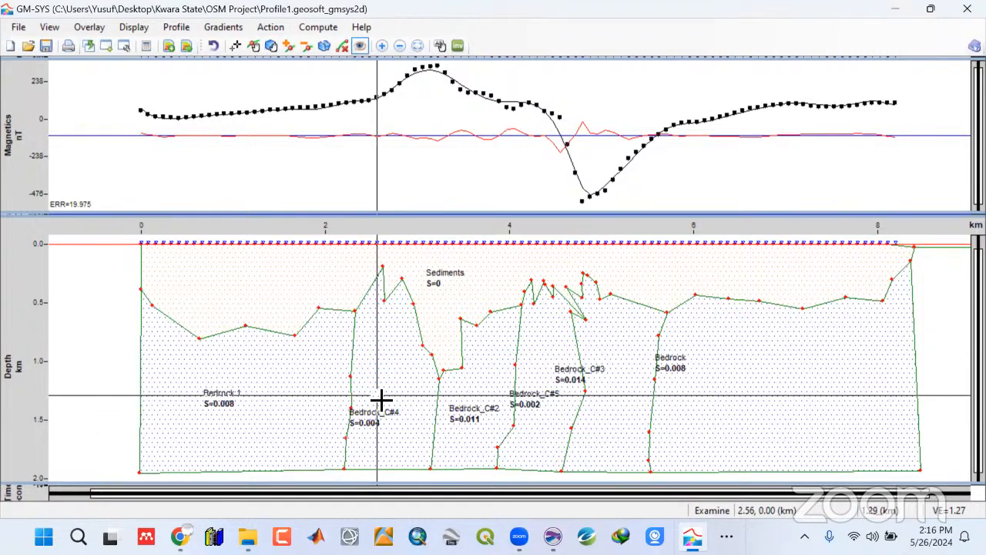
{"action": "double_click", "coordinate": [380, 399]}
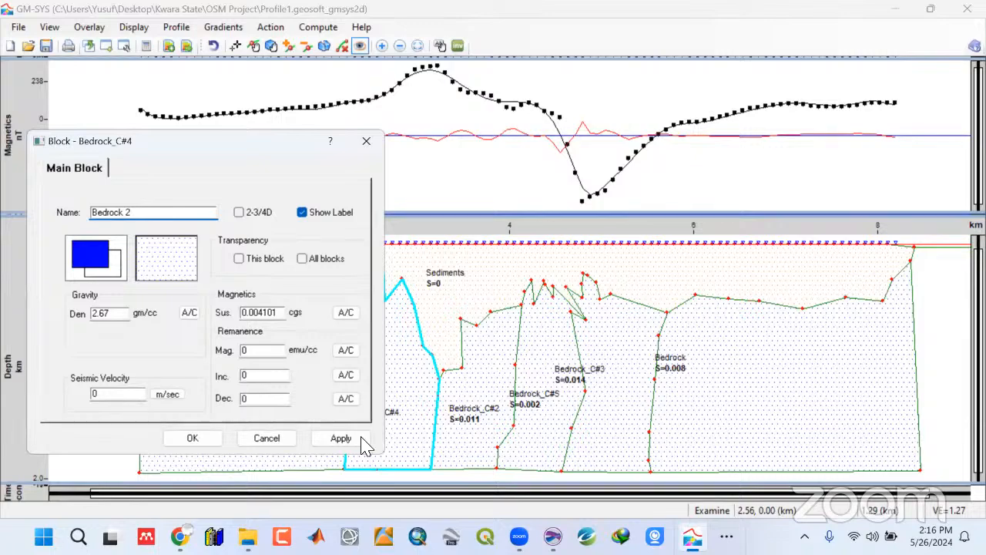
{"action": "key", "text": "Return"}
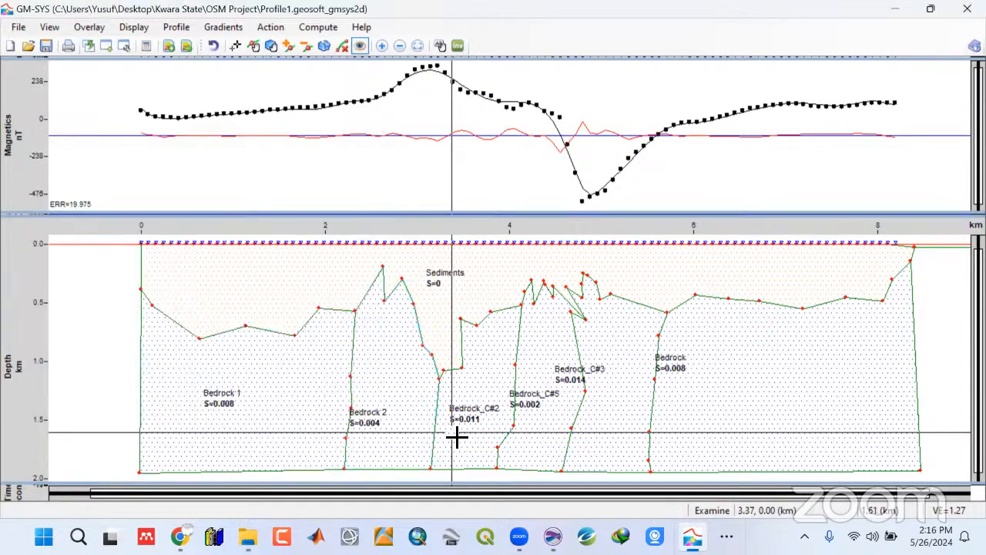
{"action": "double_click", "coordinate": [454, 439]}
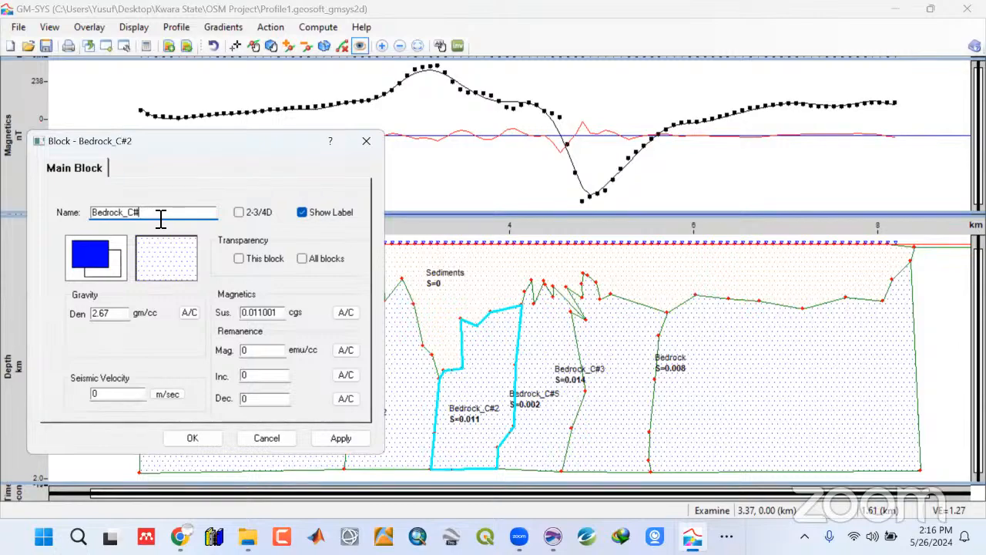
{"action": "left_click", "coordinate": [193, 438]}
Rename the blocks Bedrock_C#5, Bedrock_C#3 and Bedrock as Bedrock 4, Bedrock 5 and Bedrock 6
{"action": "double_click", "coordinate": [555, 420]}
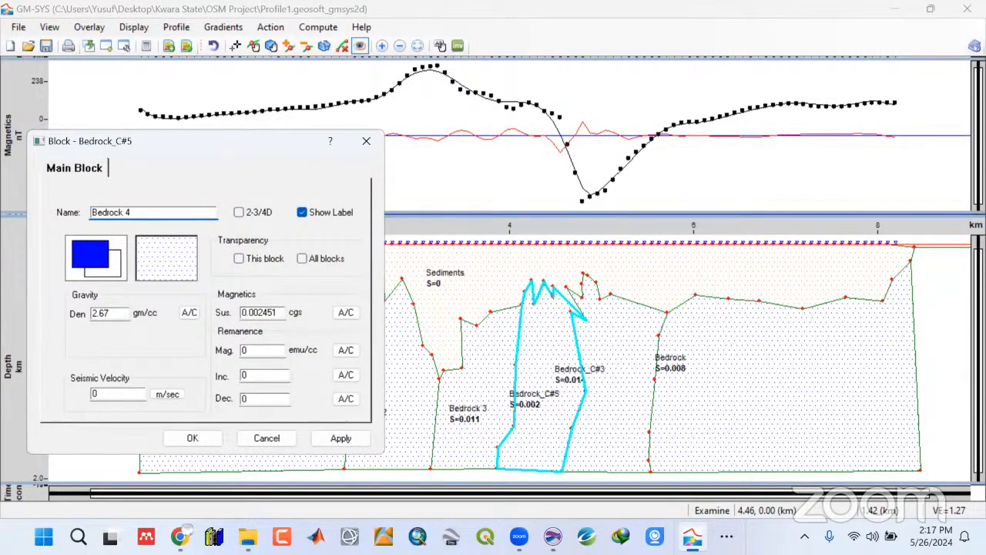
{"action": "left_click", "coordinate": [193, 437]}
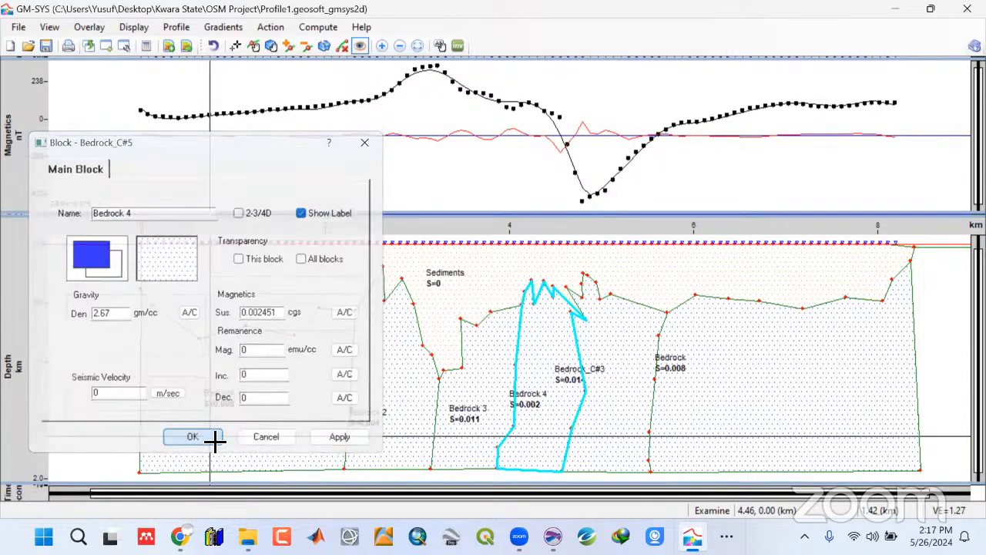
{"action": "double_click", "coordinate": [617, 433]}
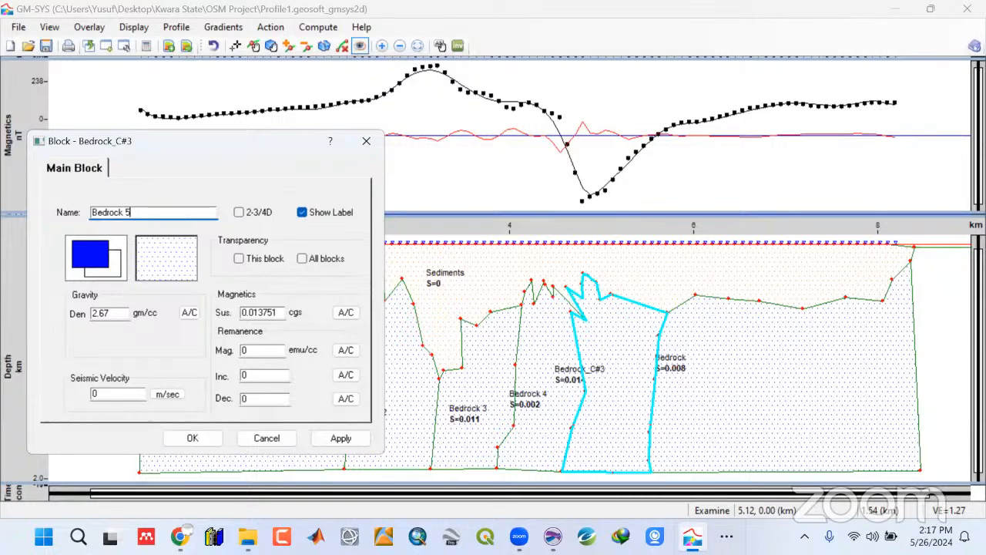
{"action": "left_click", "coordinate": [207, 443]}
{"action": "double_click", "coordinate": [708, 400]}
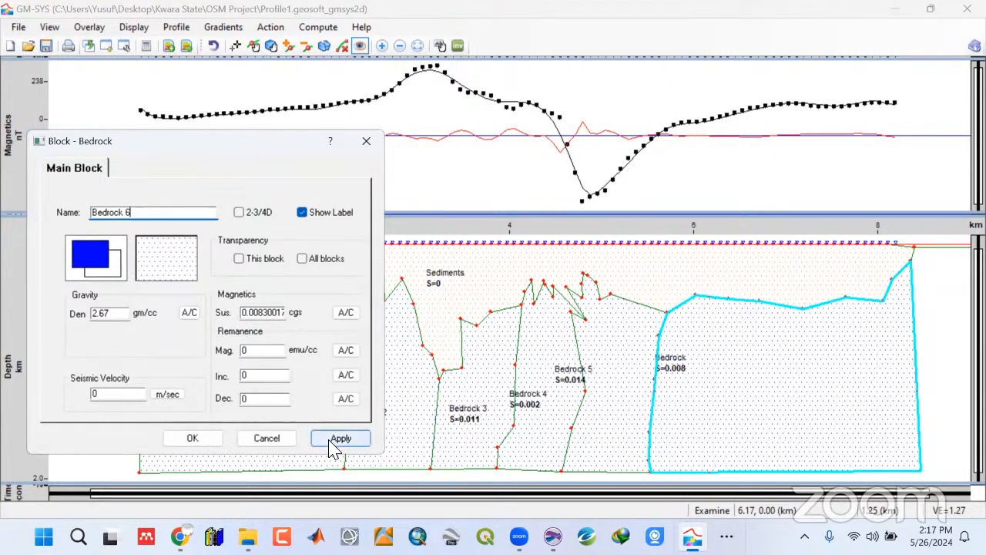
{"action": "left_click", "coordinate": [192, 437]}
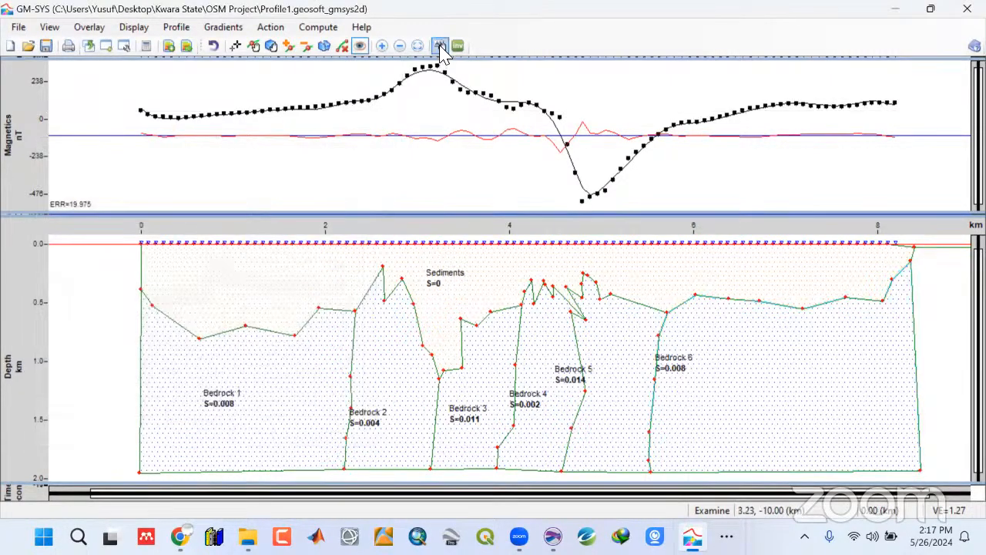
Reposition the labels of Bedrock 2, Bedrock 3, Bedrock 4, Bedrock 5 and Bedrock 6 so each sits inside its own block
{"action": "left_click", "coordinate": [364, 395]}
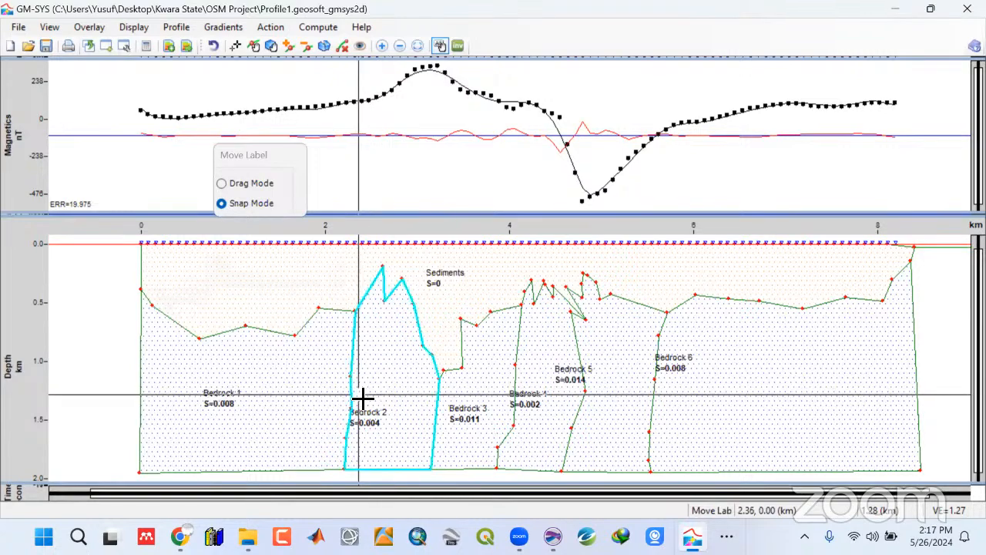
{"action": "left_click", "coordinate": [360, 395]}
{"action": "left_click", "coordinate": [455, 396]}
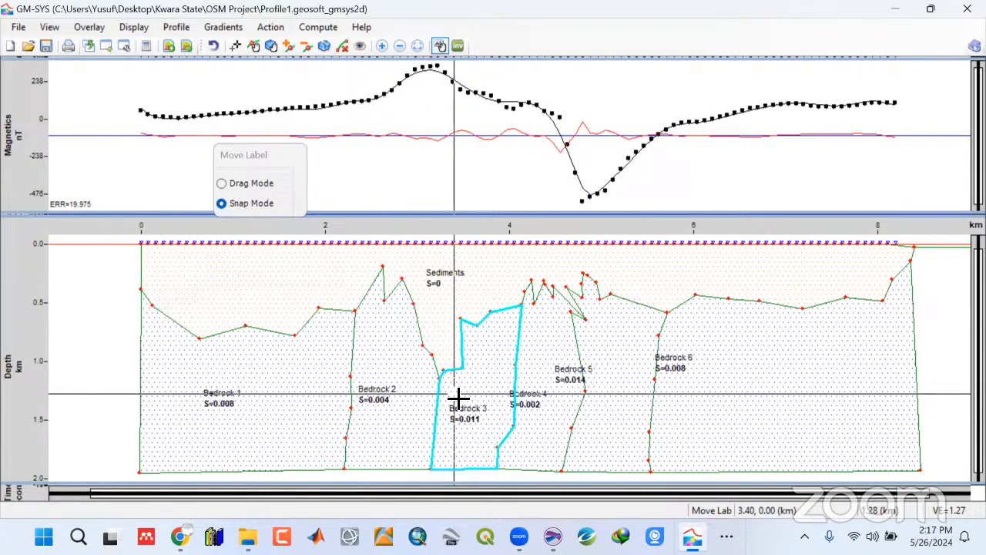
{"action": "left_click", "coordinate": [520, 394]}
{"action": "left_click", "coordinate": [528, 389]}
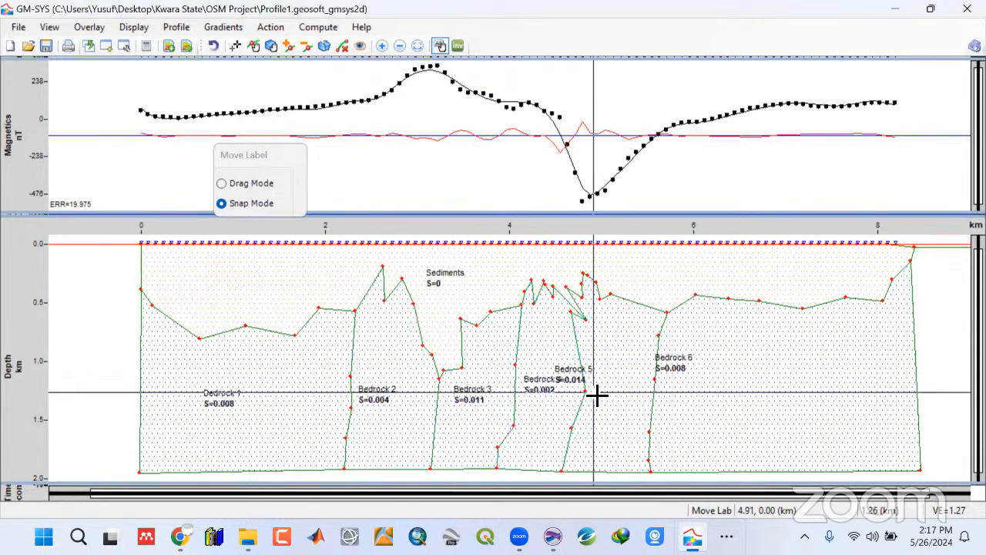
{"action": "left_click", "coordinate": [598, 392]}
{"action": "left_click", "coordinate": [599, 392]}
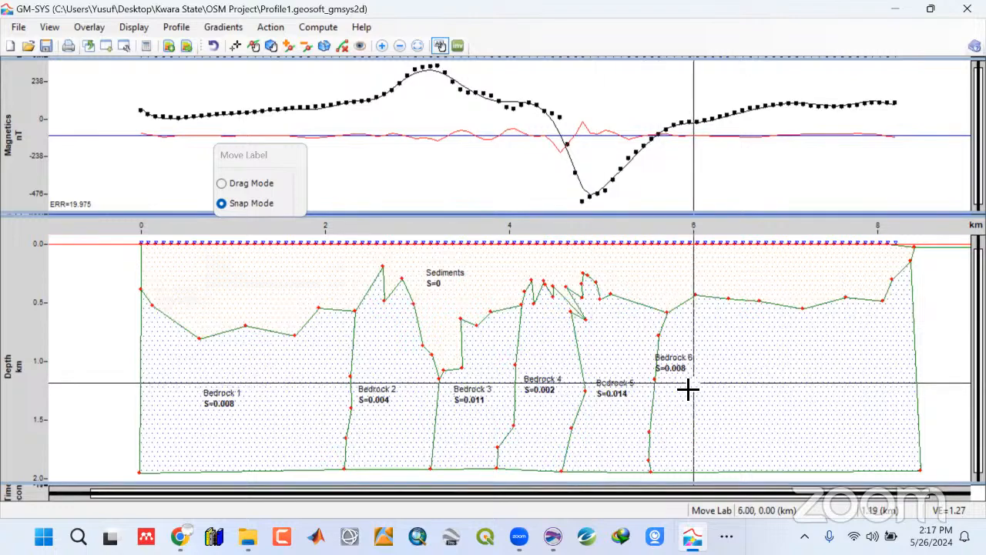
{"action": "left_click", "coordinate": [687, 390]}
{"action": "left_click", "coordinate": [687, 383]}
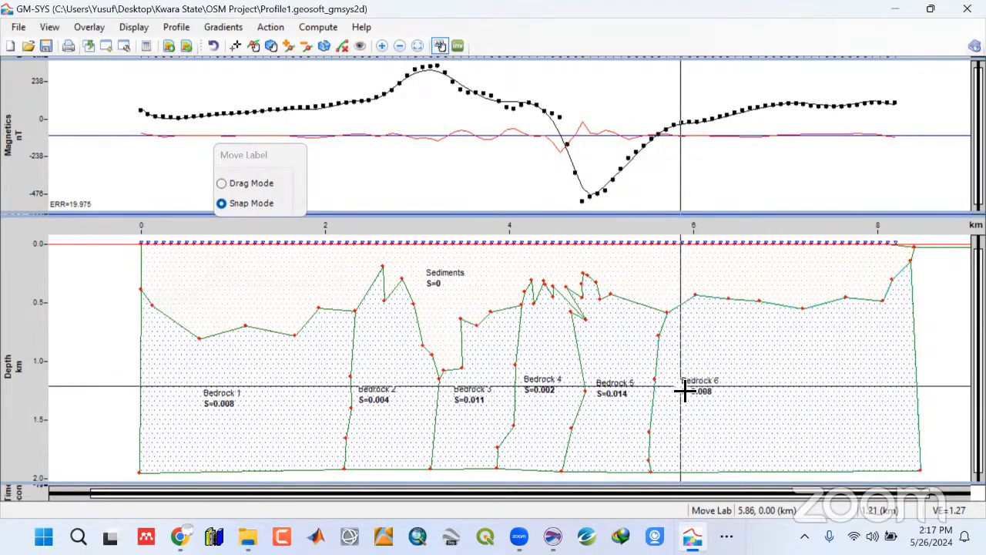
Shift the Sediments label slightly along the profile, placing it above the Bedrock 3 block, and leave label moving
{"action": "left_click", "coordinate": [477, 278]}
{"action": "left_click", "coordinate": [479, 277]}
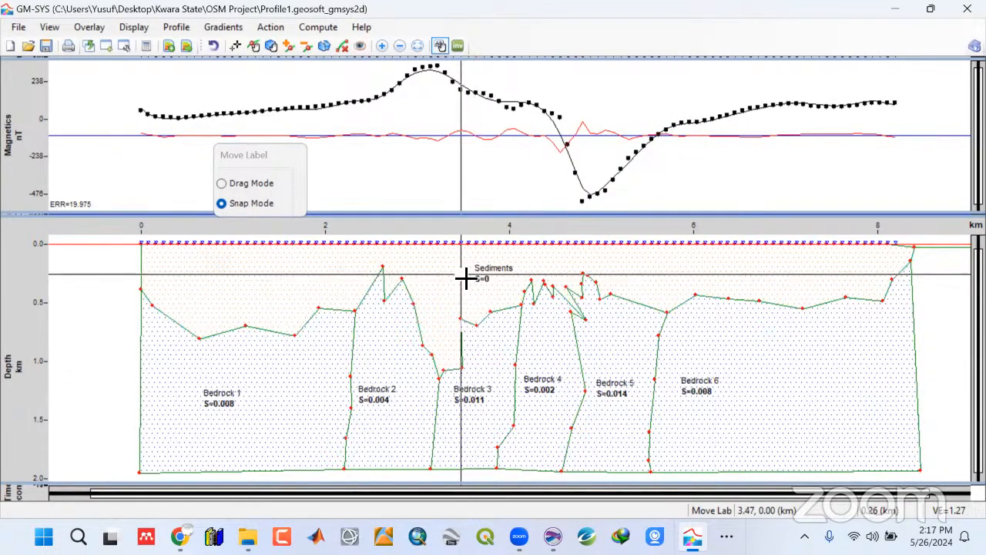
{"action": "left_click", "coordinate": [463, 279]}
{"action": "left_click", "coordinate": [465, 279]}
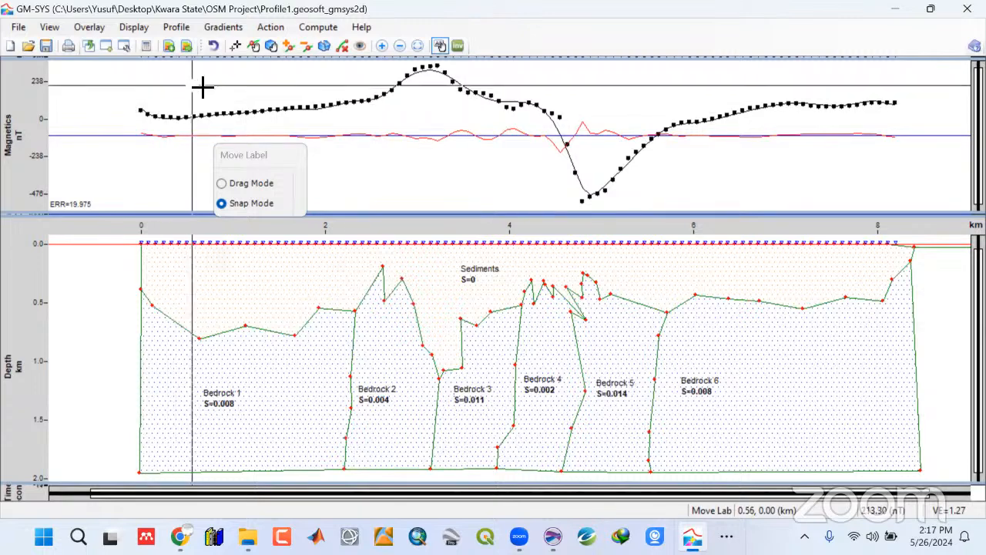
{"action": "key", "text": "Escape"}
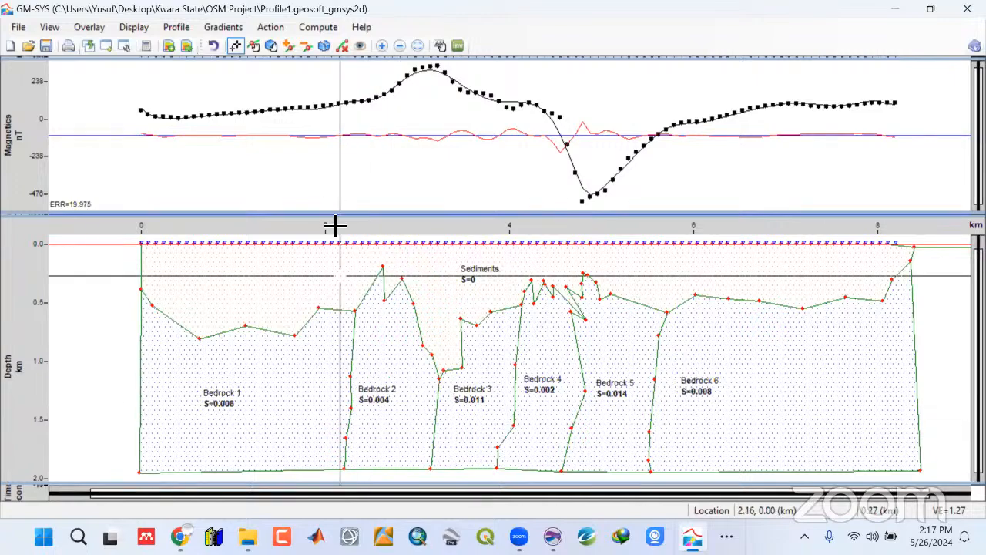
Centre the Bedrock 2, Bedrock 4 and Bedrock 5 labels within their blocks using Snap Mode
{"action": "left_click", "coordinate": [393, 399]}
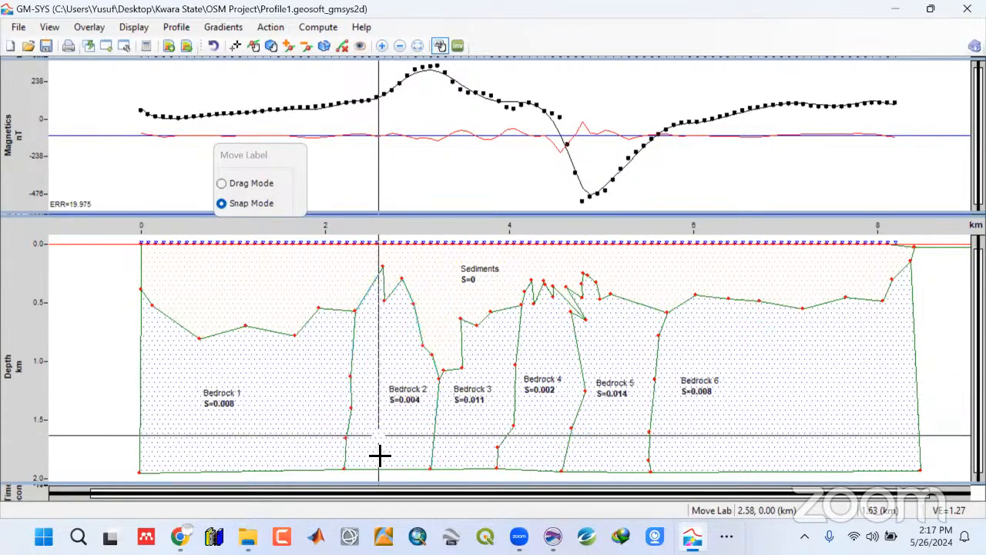
{"action": "left_click", "coordinate": [569, 400]}
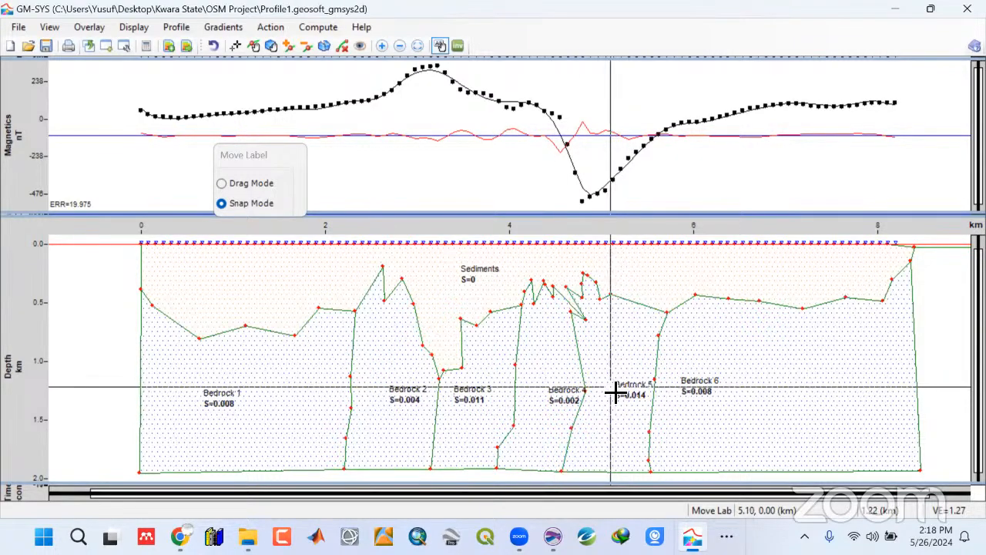
{"action": "left_click", "coordinate": [615, 393]}
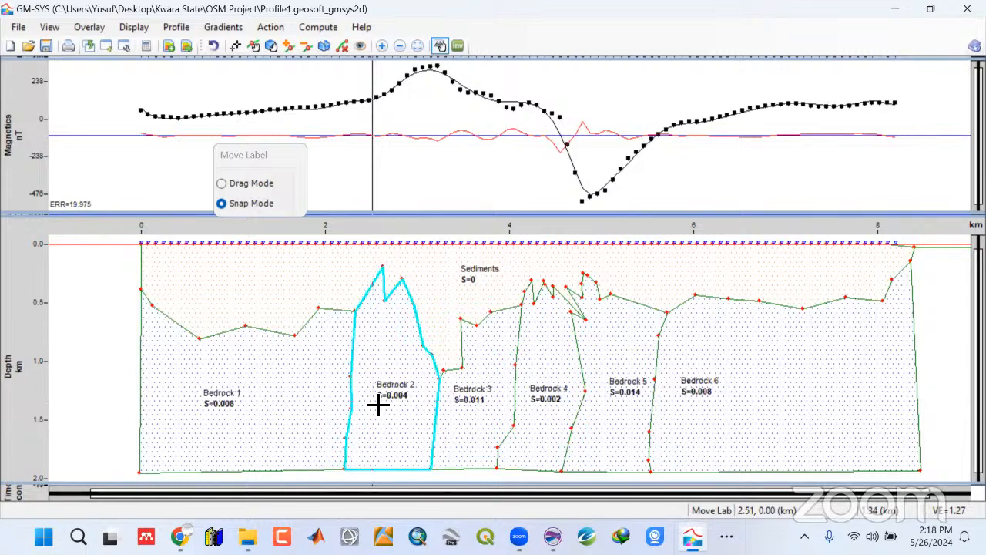
{"action": "left_click_drag", "start_coordinate": [375, 398], "coordinate": [375, 395]}
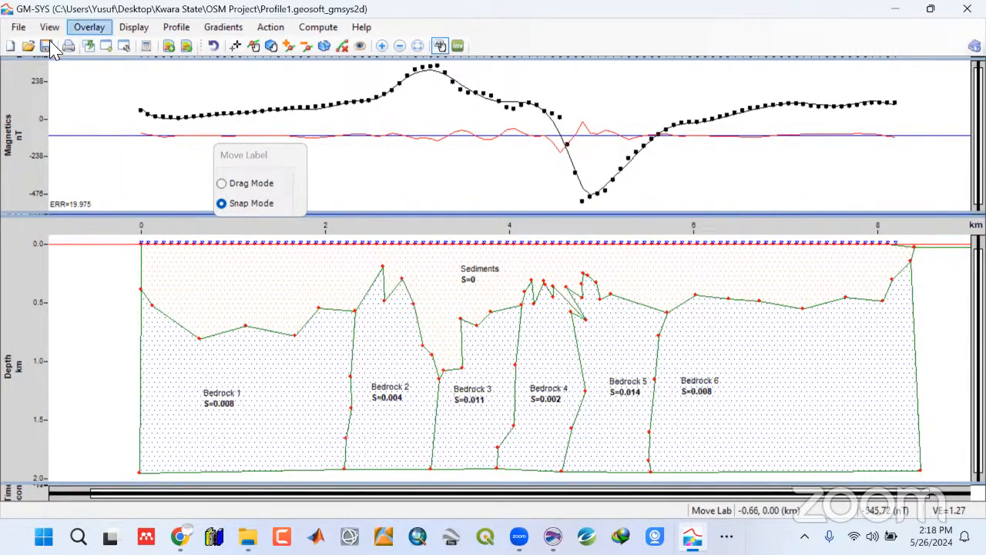
{"action": "left_click", "coordinate": [235, 46]}
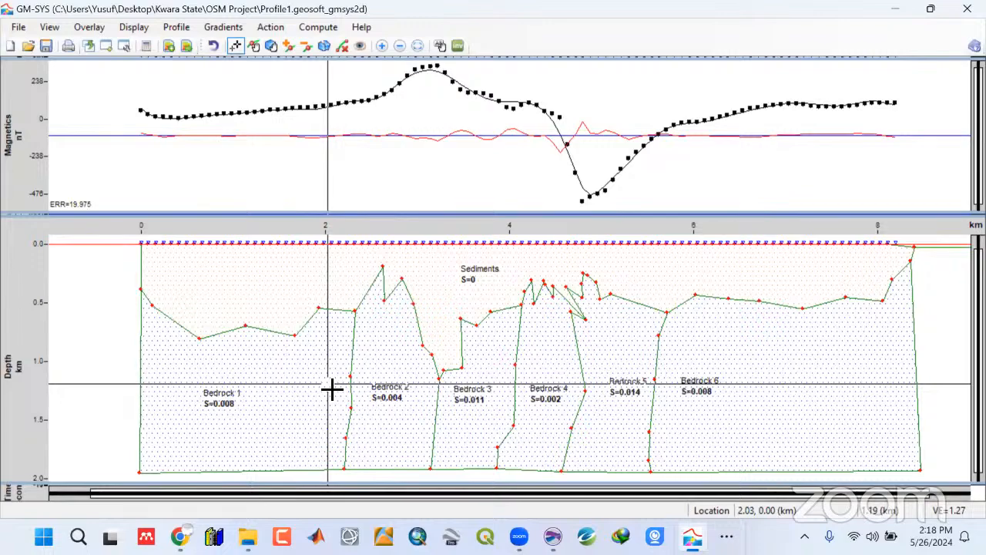
Hide the points on the model's surfaces and block boundaries
{"action": "left_click", "coordinate": [134, 27]}
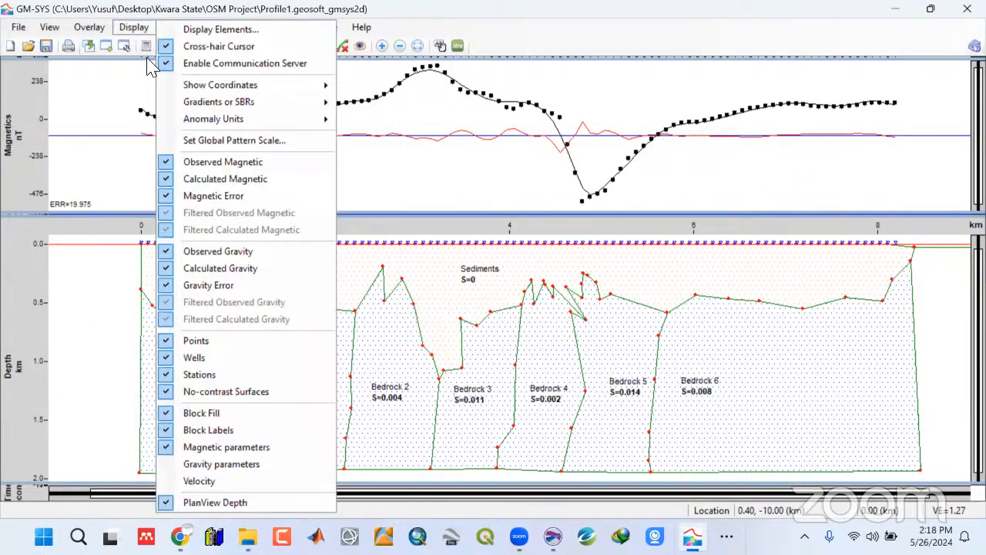
{"action": "left_click", "coordinate": [165, 344]}
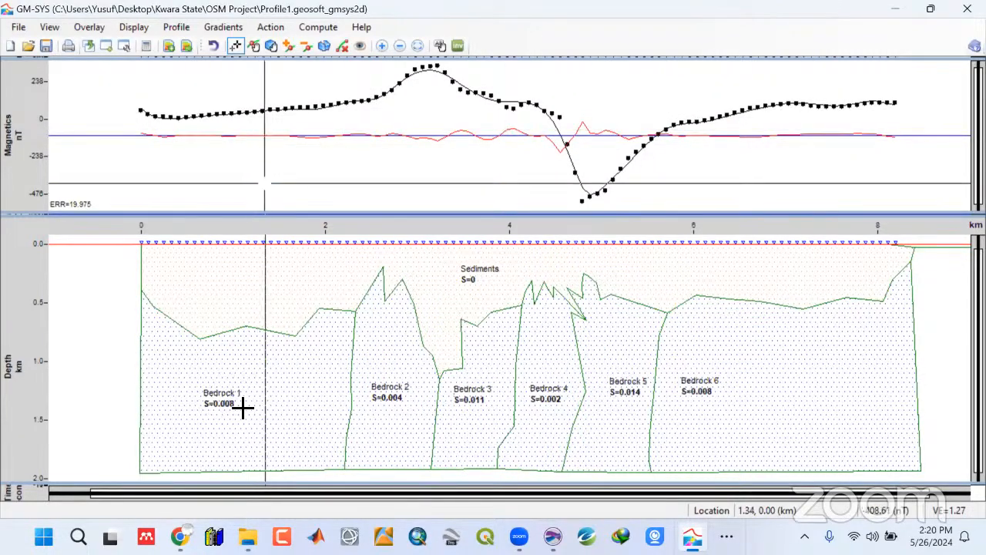
Switch to the YouTube live stream in Chrome, send "any question" in the live chat, and return to GM-SYS
{"action": "left_click", "coordinate": [183, 537]}
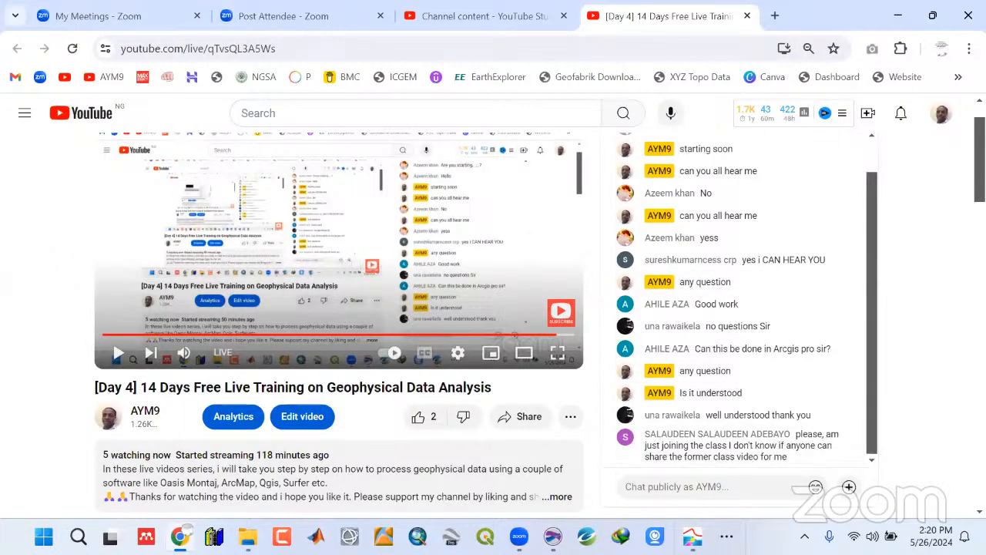
{"action": "scroll", "coordinate": [778, 291], "scroll_direction": "down", "scroll_amount": 3}
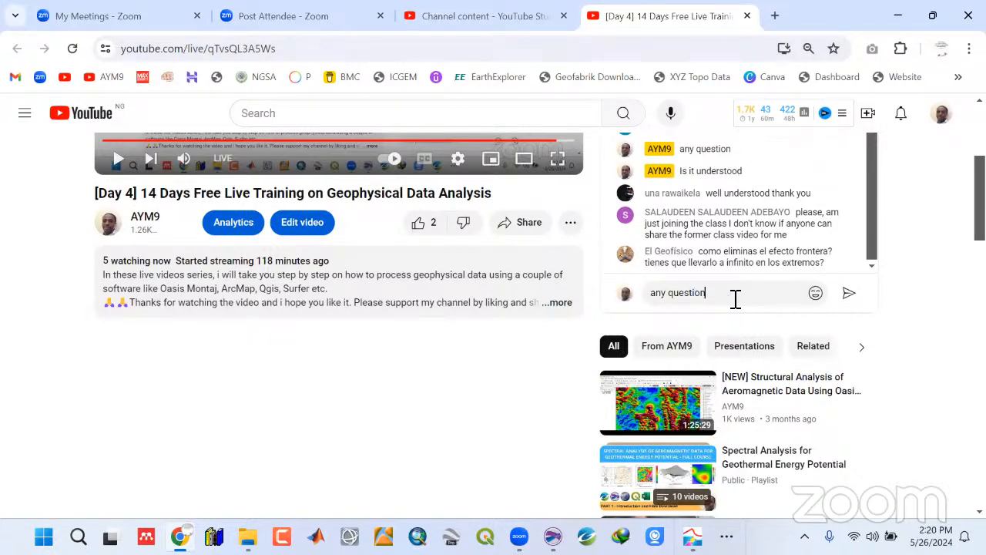
{"action": "left_click", "coordinate": [849, 292]}
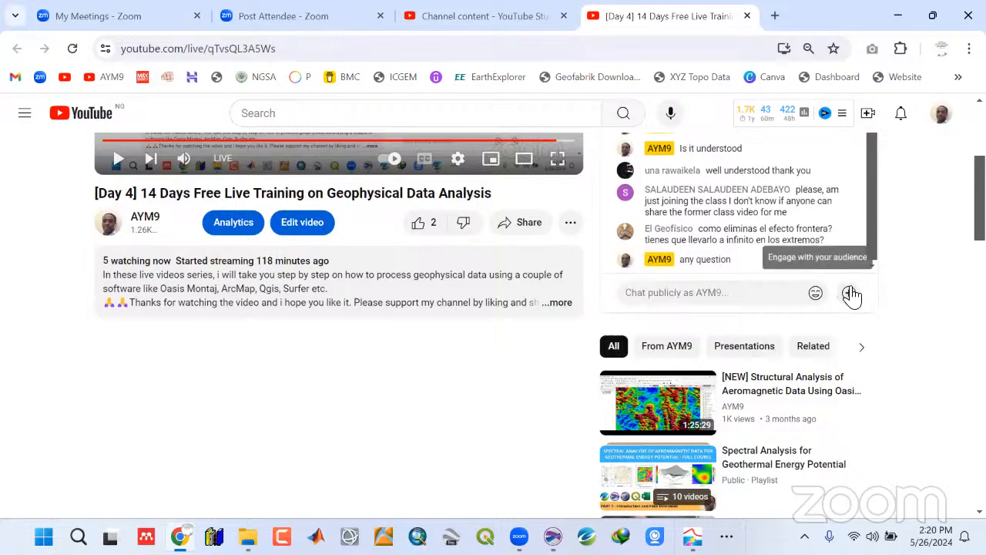
{"action": "scroll", "coordinate": [493, 308], "scroll_direction": "up", "scroll_amount": 2}
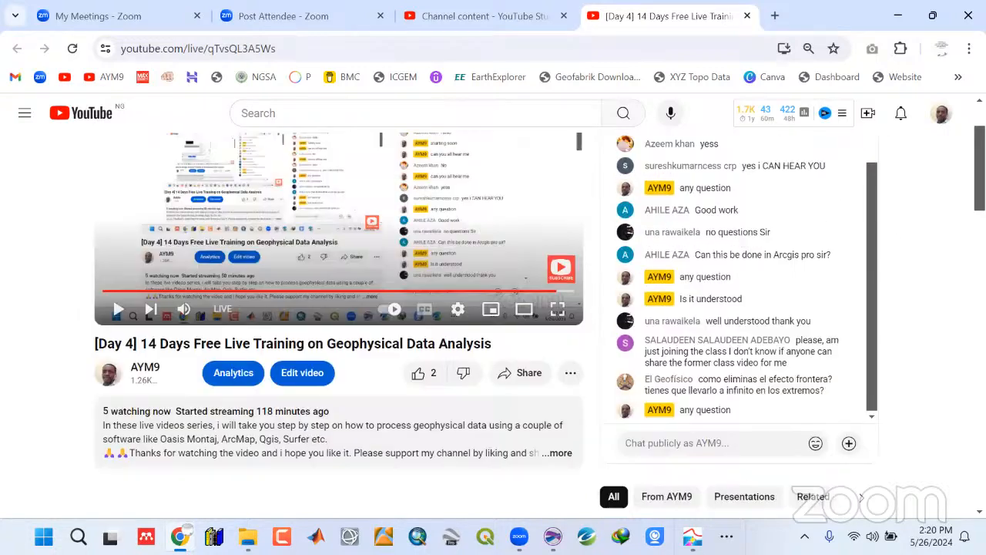
{"action": "left_click", "coordinate": [897, 16]}
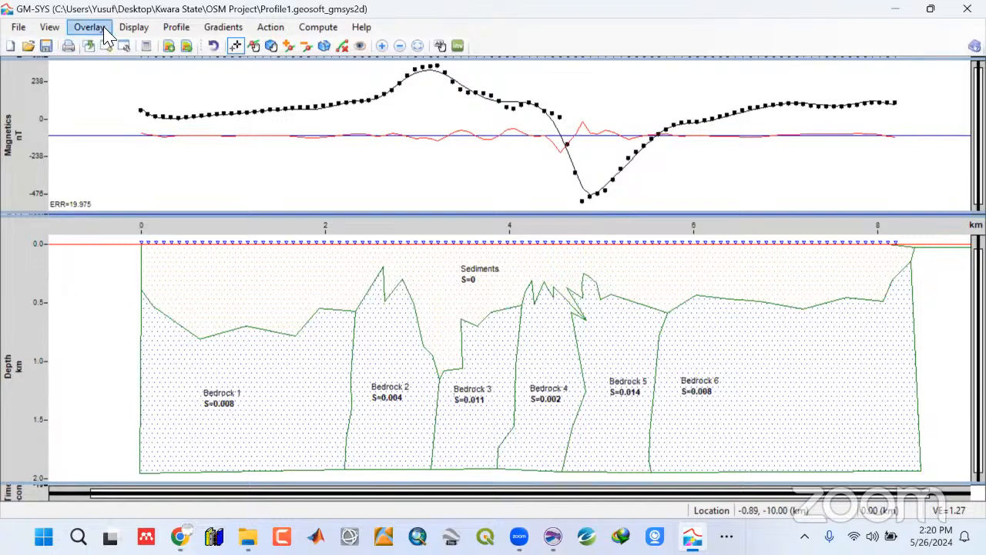
Turn the display of the model's points on and off again
{"action": "left_click", "coordinate": [134, 31]}
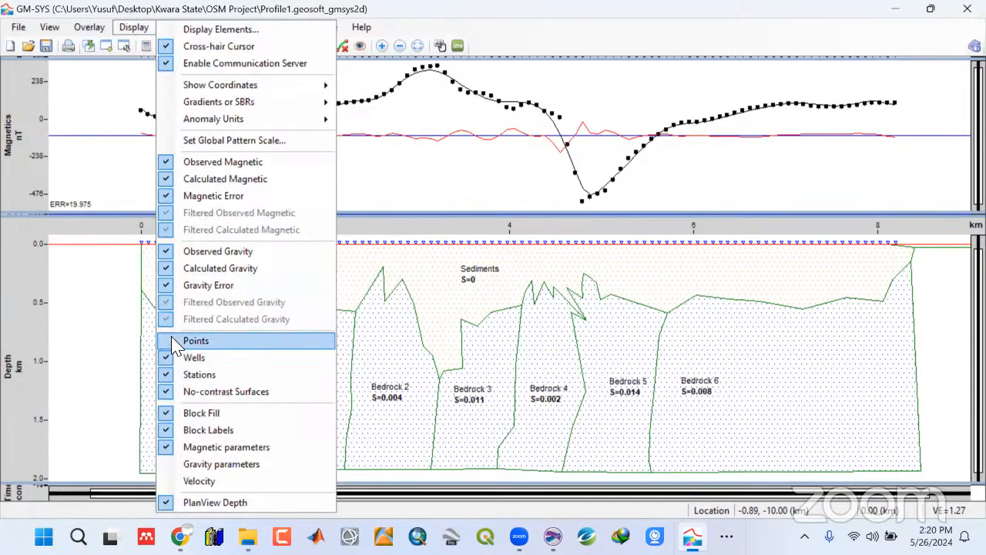
{"action": "left_click", "coordinate": [174, 343]}
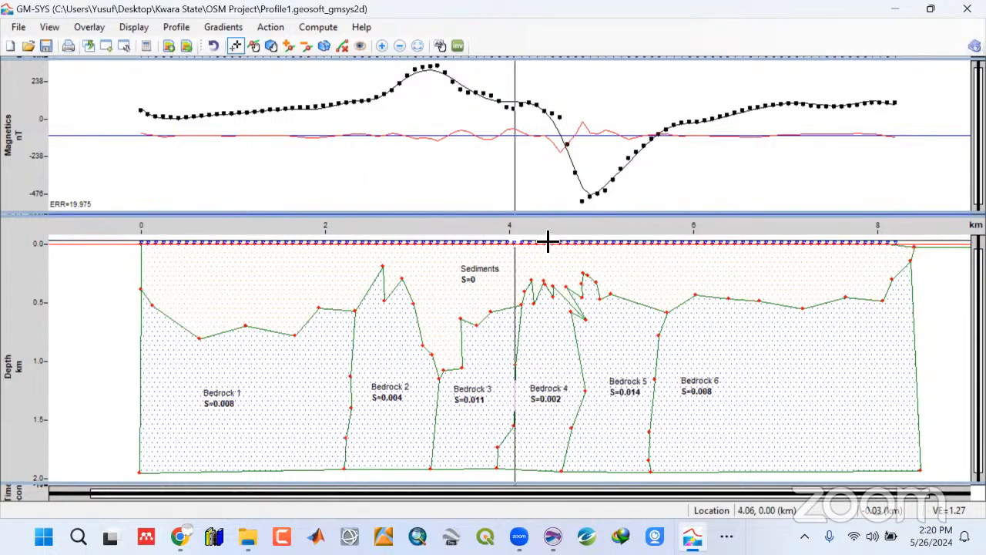
{"action": "left_click", "coordinate": [137, 33]}
{"action": "left_click", "coordinate": [185, 339]}
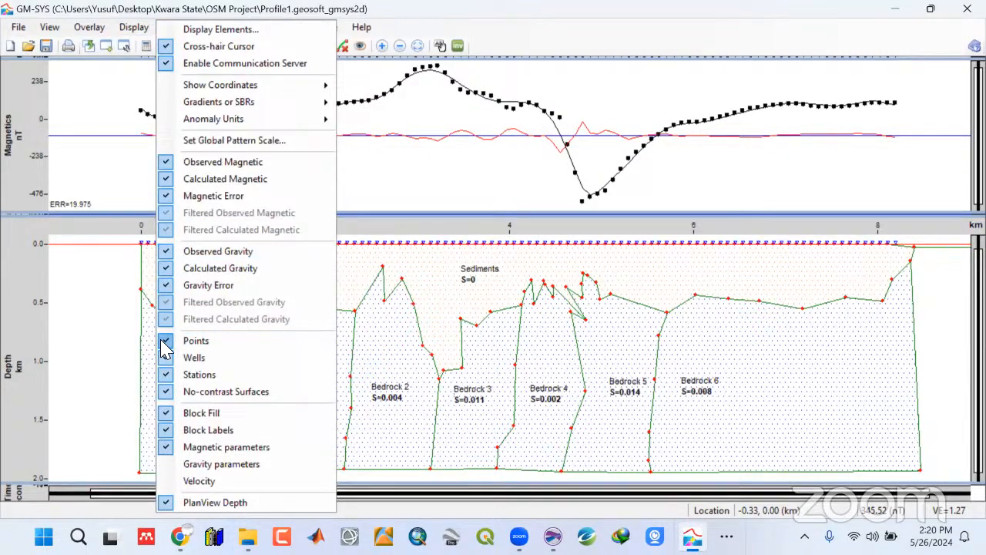
Hide the station markers along the top of the depth section
{"action": "left_click", "coordinate": [129, 30]}
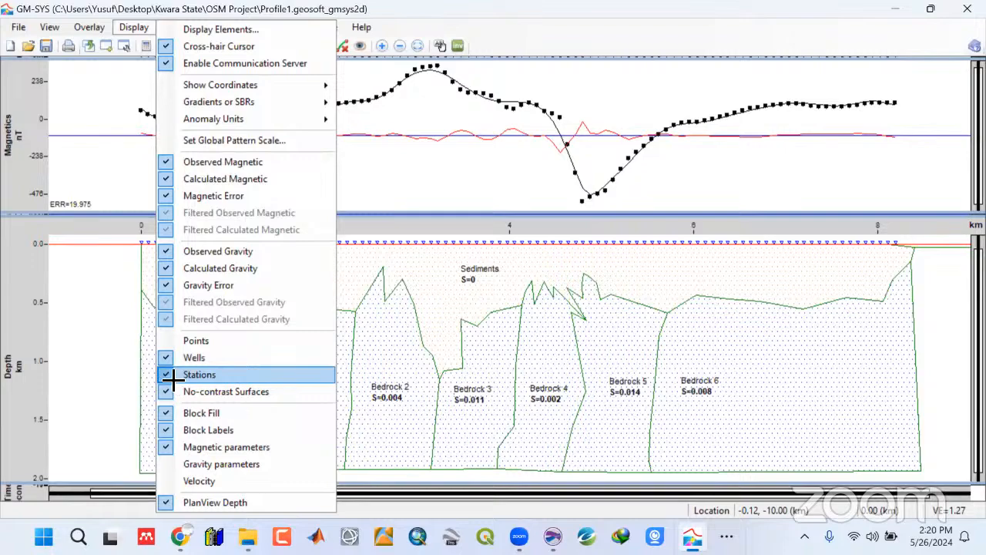
{"action": "left_click", "coordinate": [172, 378]}
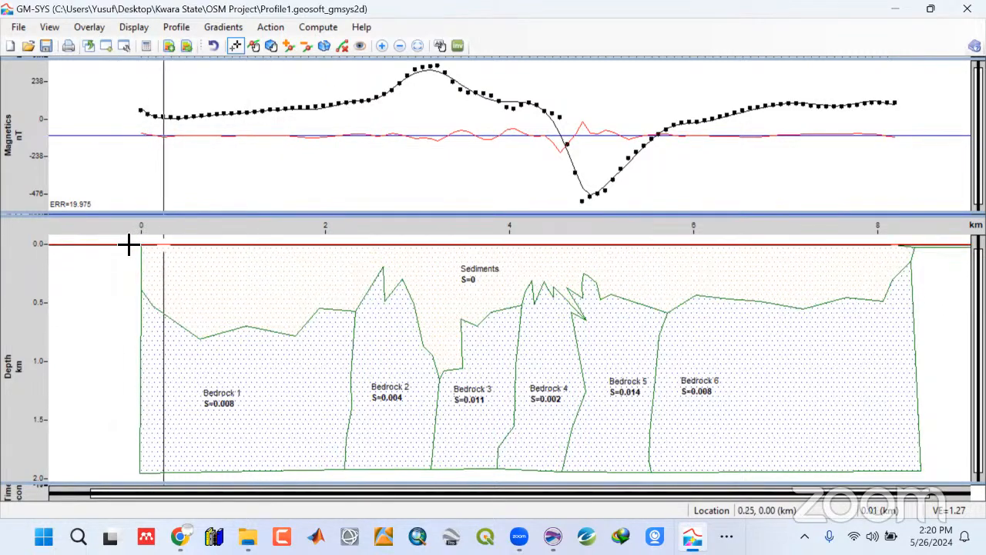
{"action": "left_click", "coordinate": [177, 27]}
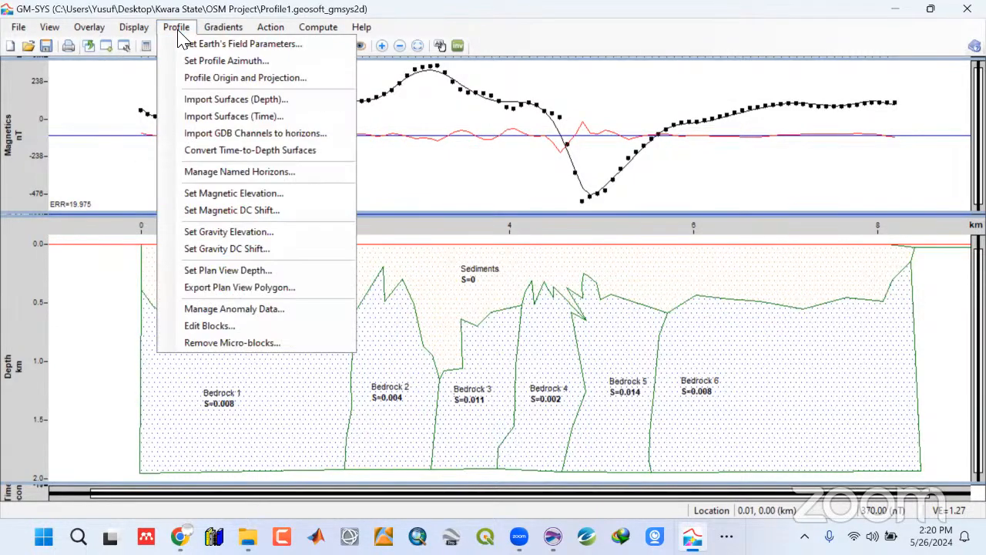
{"action": "mouse_move", "coordinate": [136, 28]}
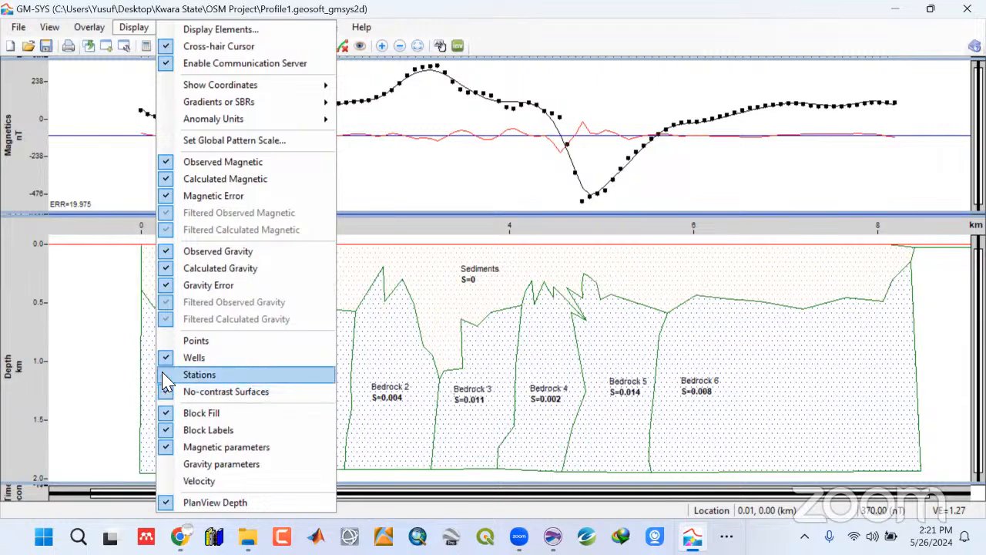
{"action": "left_click", "coordinate": [520, 36]}
Examine the coordinates of the surface points at zero depth near the start of the profile
{"action": "left_click", "coordinate": [360, 46]}
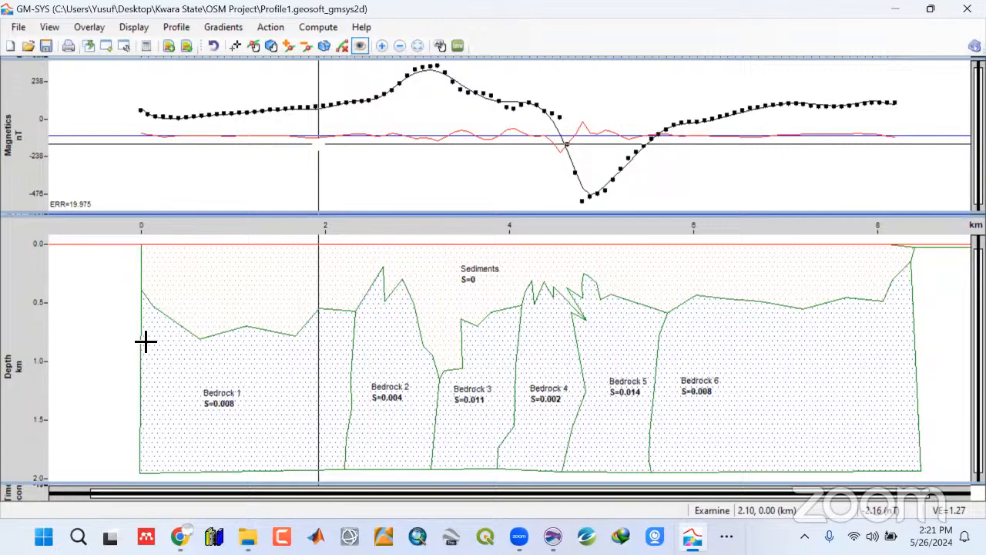
{"action": "left_click", "coordinate": [159, 245]}
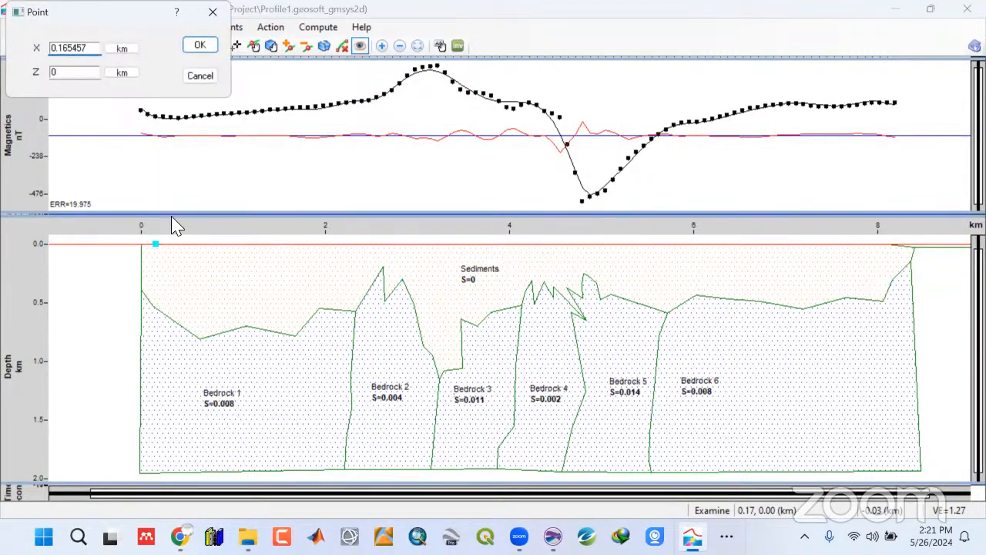
{"action": "left_click", "coordinate": [226, 13]}
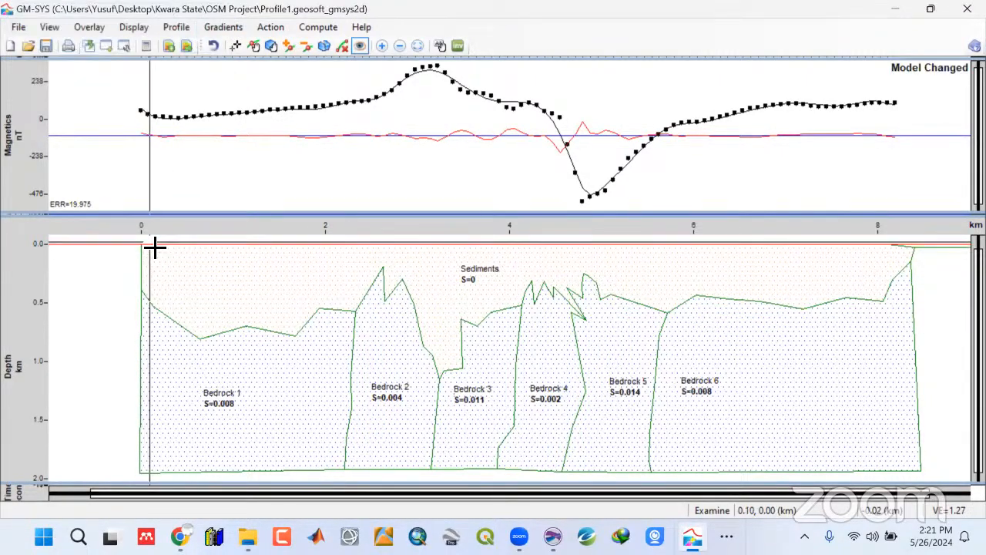
{"action": "left_click", "coordinate": [154, 250]}
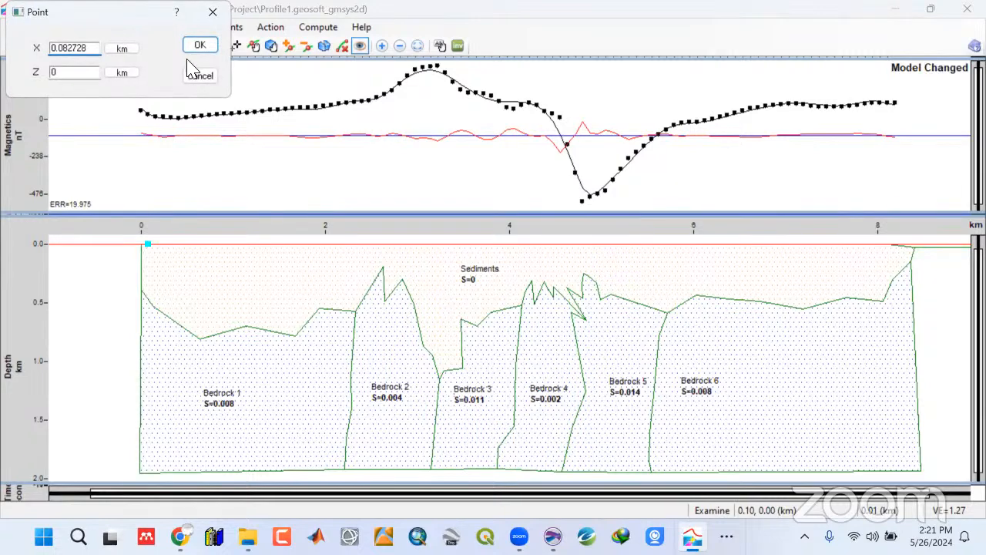
{"action": "left_click", "coordinate": [214, 12]}
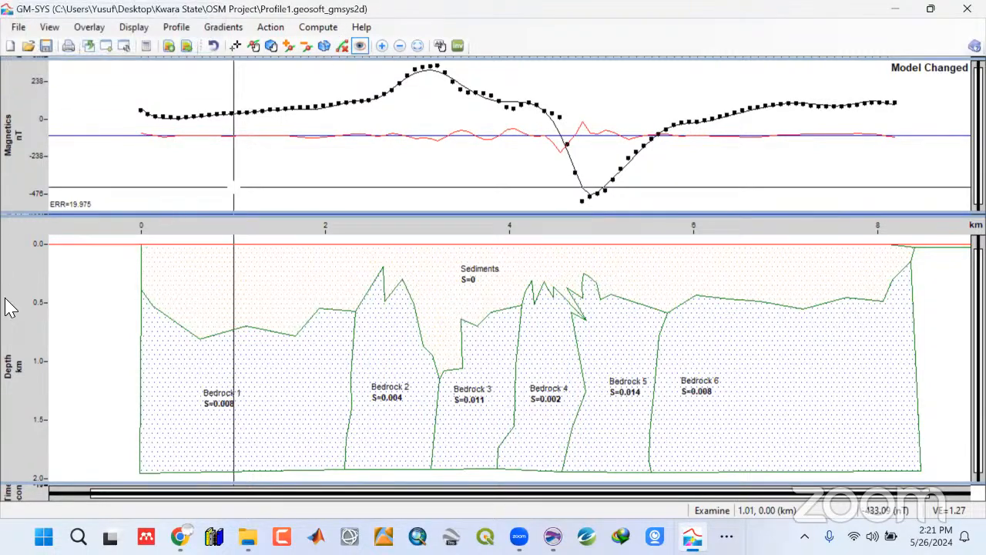
{"action": "left_click", "coordinate": [151, 250]}
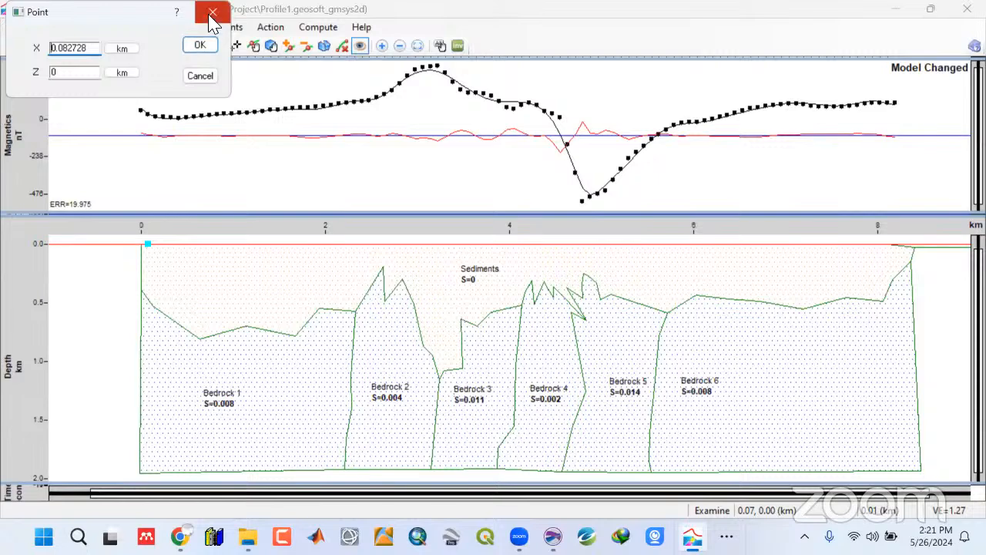
{"action": "left_click", "coordinate": [213, 13]}
Clear the name of the Background block in its block properties and apply the change
{"action": "left_click", "coordinate": [199, 244]}
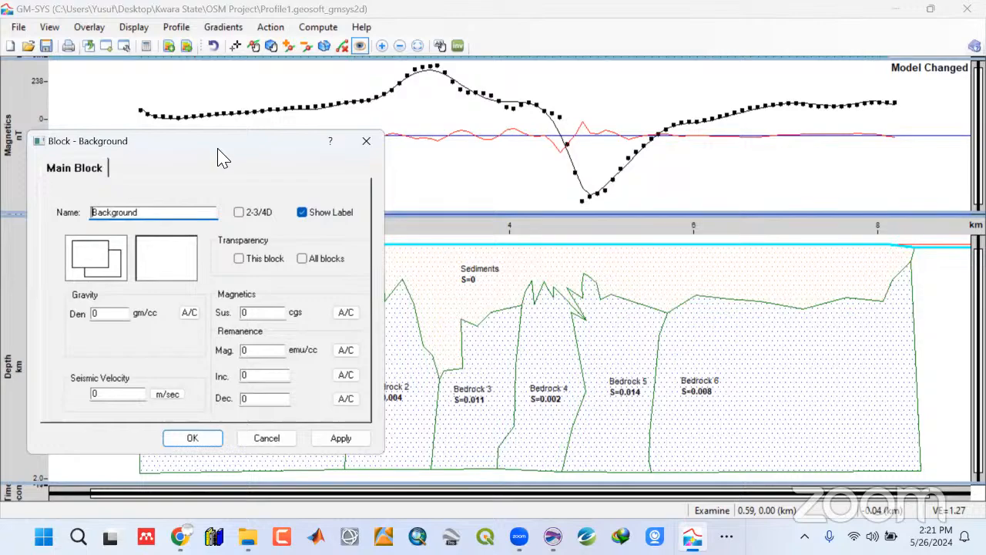
{"action": "left_click_drag", "start_coordinate": [221, 154], "coordinate": [662, 205]}
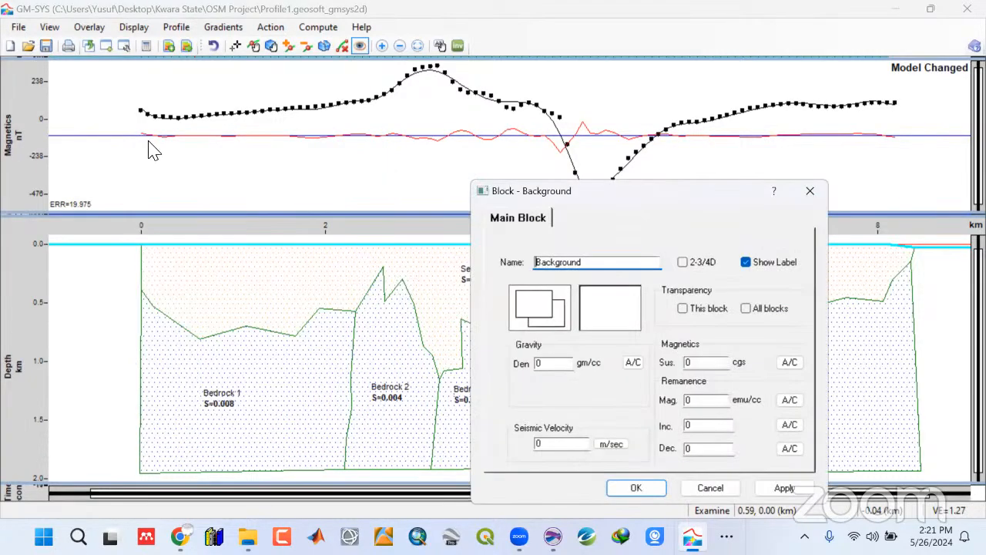
{"action": "left_click_drag", "start_coordinate": [585, 262], "coordinate": [499, 262]}
{"action": "key", "text": "BackSpace"}
{"action": "left_click_drag", "start_coordinate": [572, 195], "coordinate": [548, 194]}
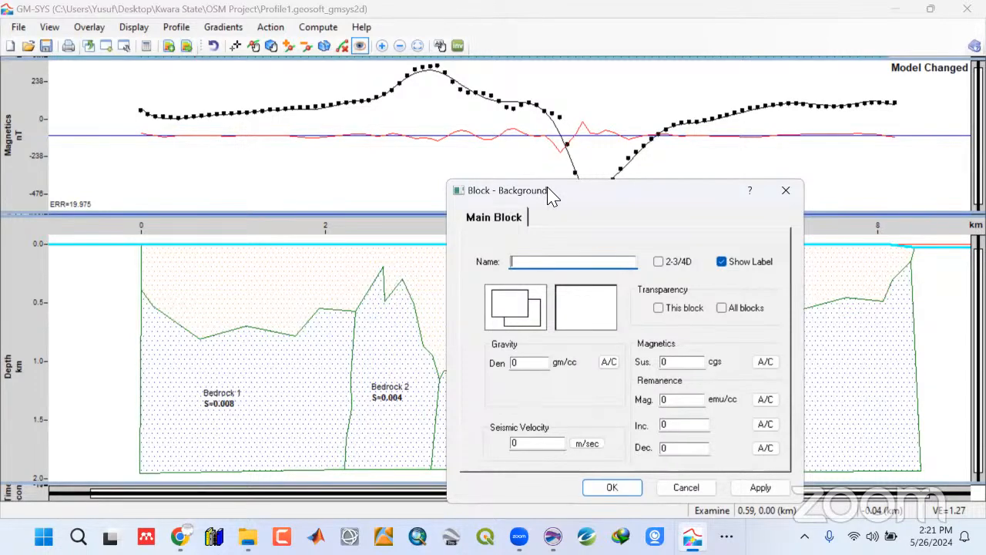
{"action": "left_click_drag", "start_coordinate": [548, 189], "coordinate": [437, 87]}
{"action": "left_click", "coordinate": [658, 390]}
{"action": "left_click", "coordinate": [505, 386]}
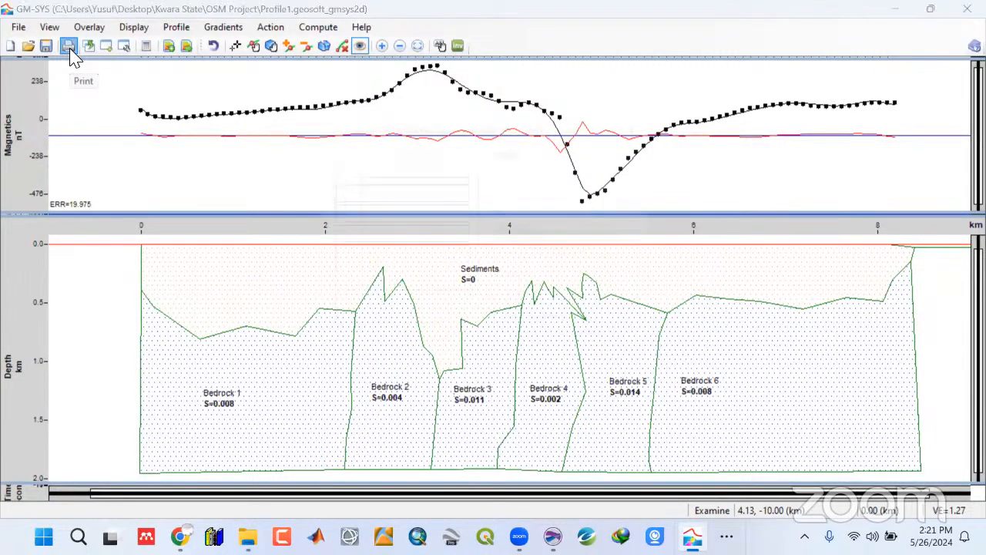
Open the page layout setup for printing the model and clear the plot's main heading
{"action": "left_click", "coordinate": [69, 46]}
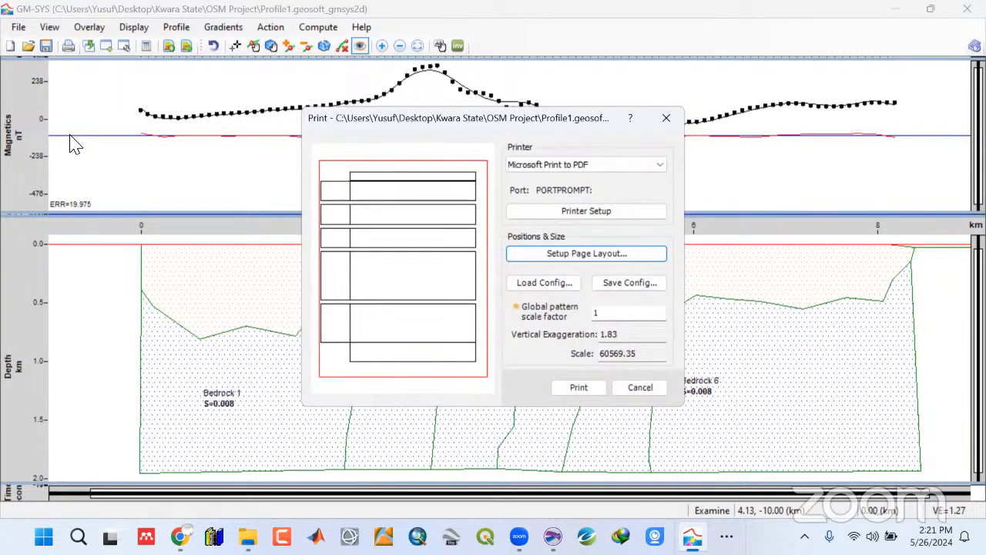
{"action": "left_click", "coordinate": [577, 259]}
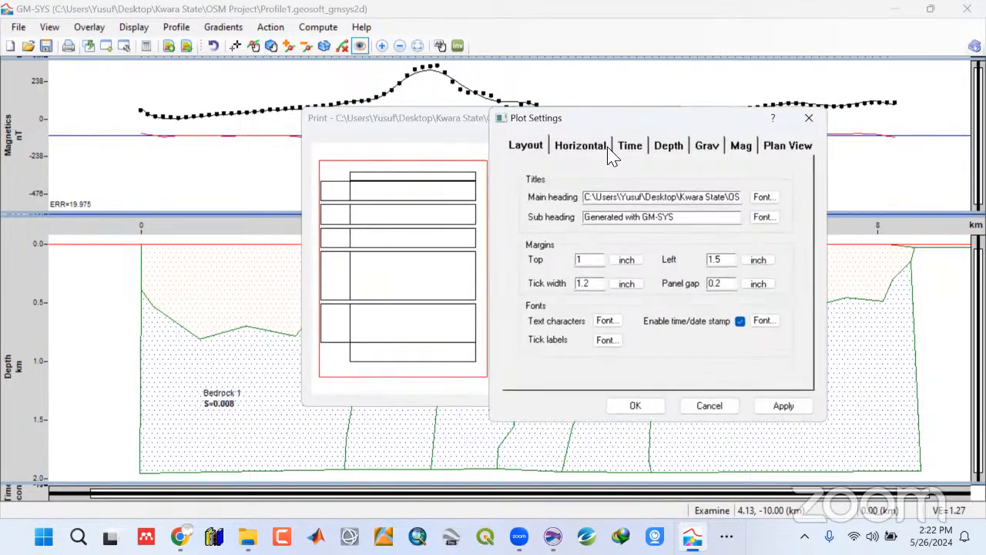
{"action": "left_click", "coordinate": [604, 145]}
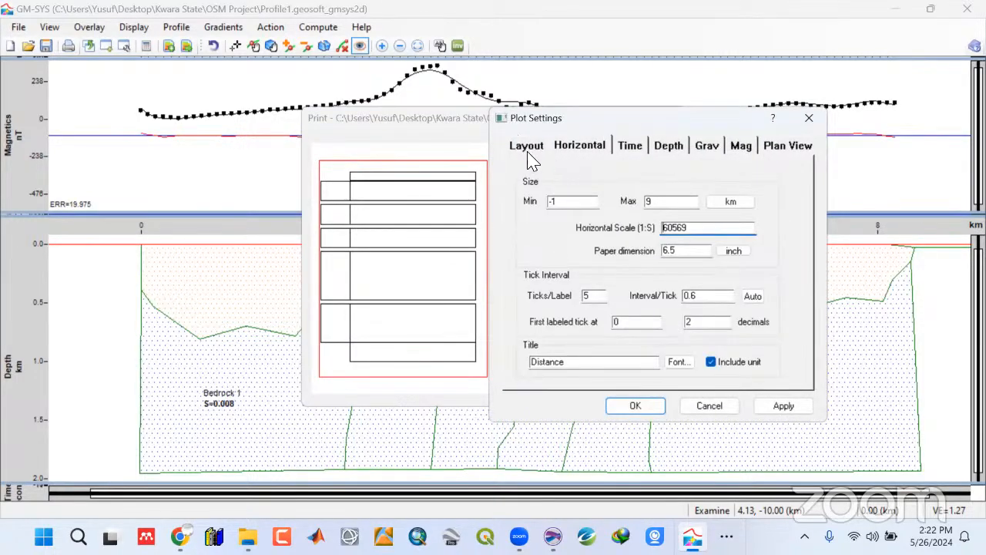
{"action": "left_click", "coordinate": [530, 152]}
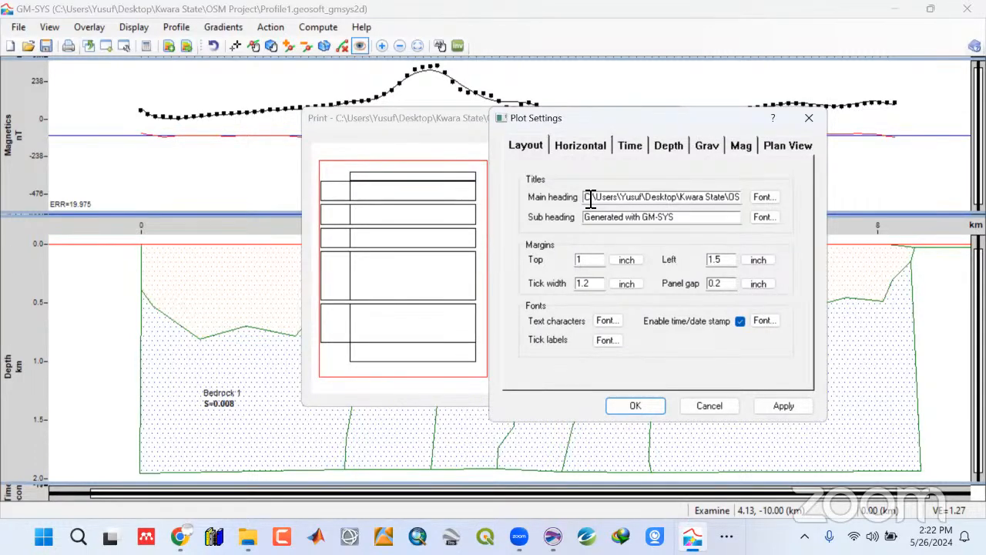
{"action": "left_click_drag", "start_coordinate": [590, 198], "coordinate": [790, 198]}
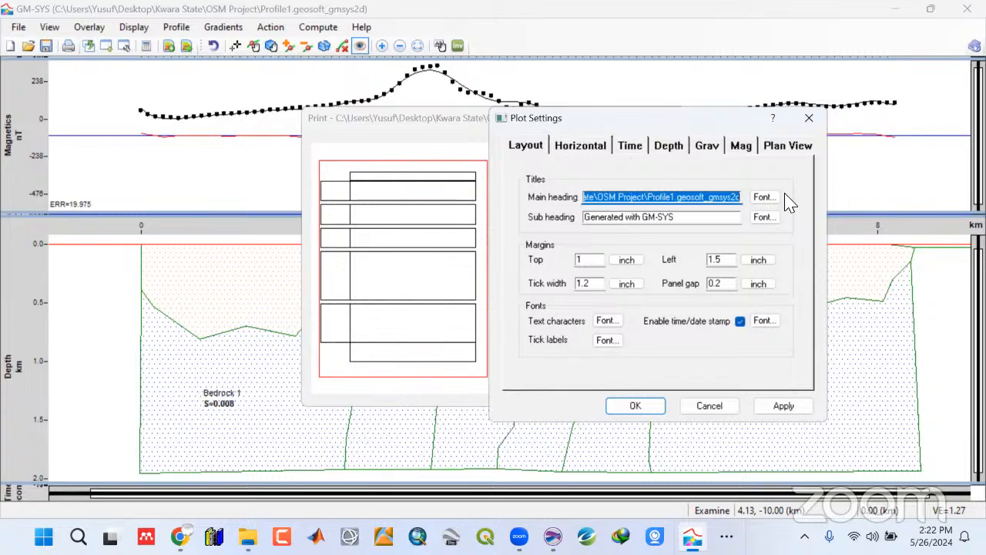
{"action": "key", "text": "Delete"}
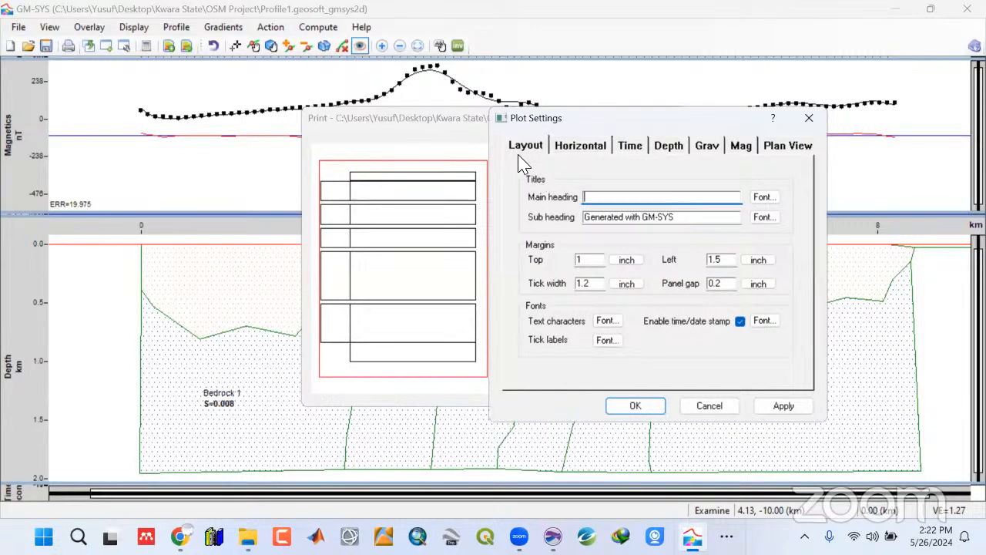
Set the time panel's paper dimension to 0 inches in the plot settings
{"action": "left_click", "coordinate": [574, 148]}
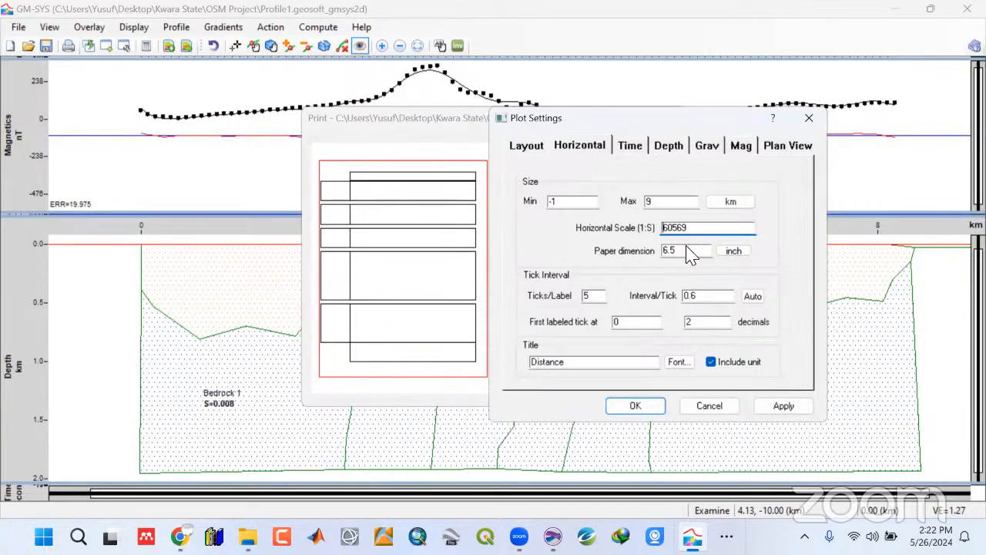
{"action": "left_click", "coordinate": [630, 146]}
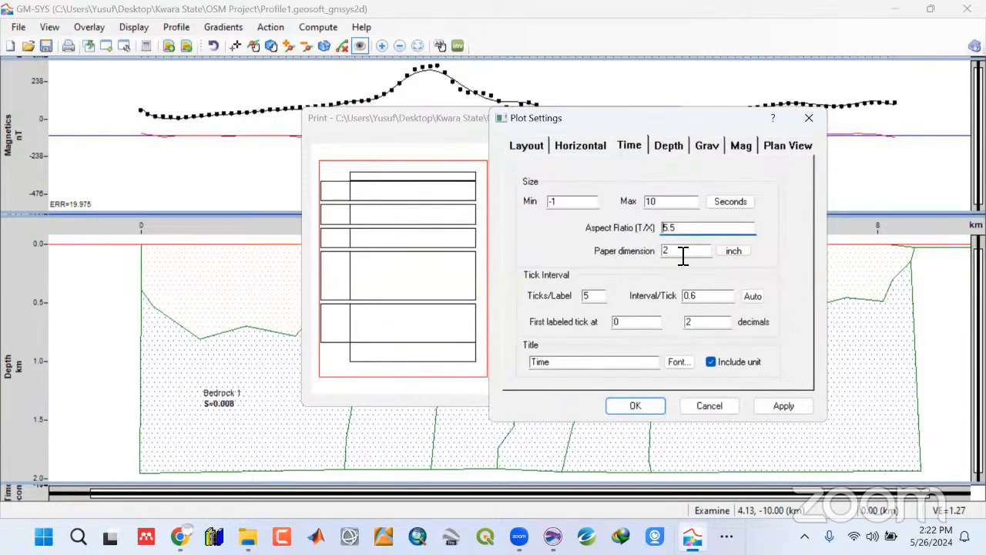
{"action": "key", "text": "Tab"}
{"action": "type", "text": "0"}
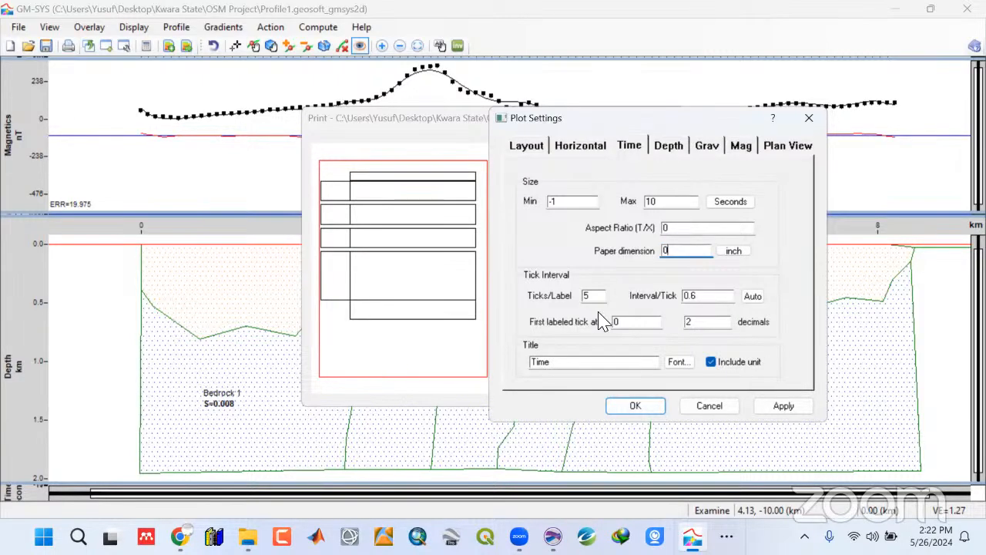
Set the gravity panel's paper dimension to 0 inches to drop it from the page layout
{"action": "left_click", "coordinate": [664, 151]}
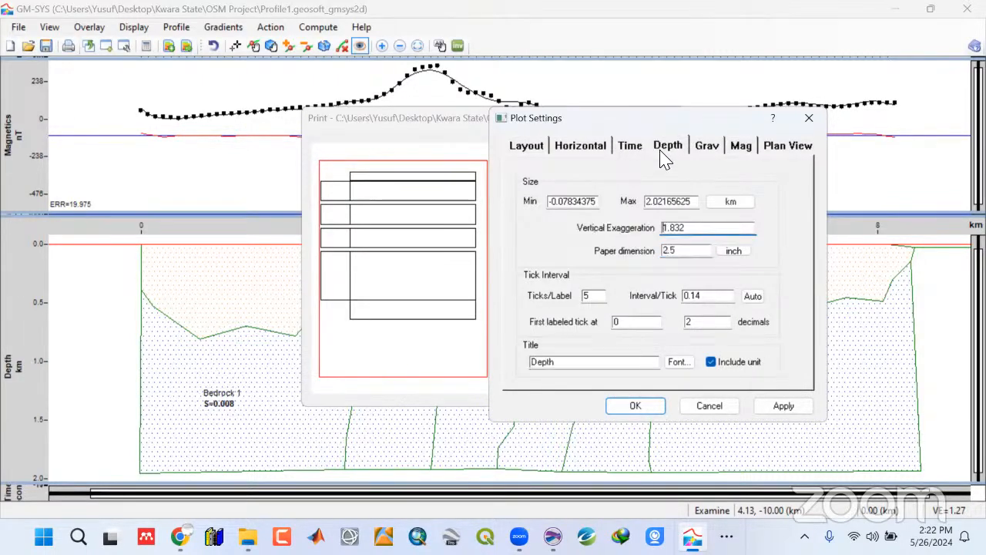
{"action": "left_click", "coordinate": [709, 148]}
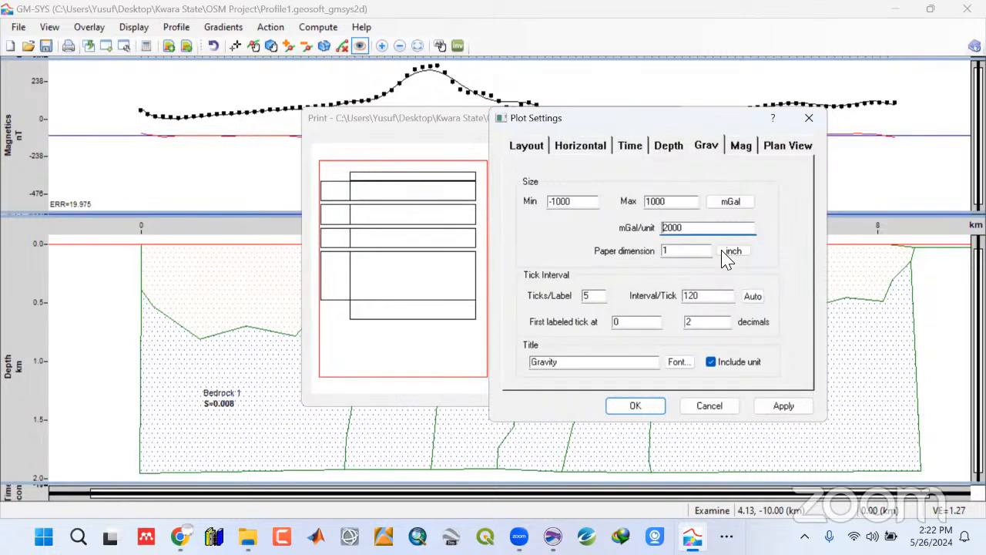
{"action": "double_click", "coordinate": [686, 253]}
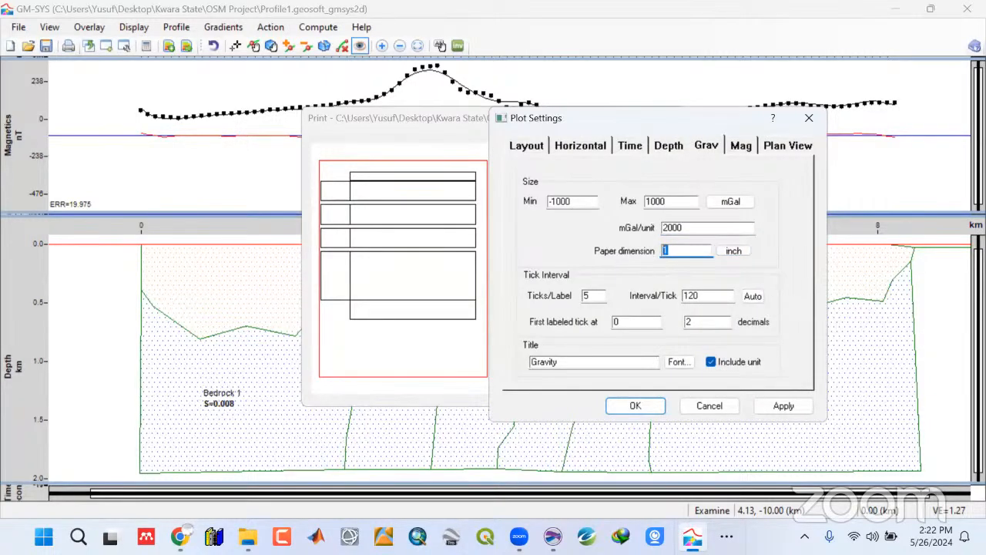
{"action": "type", "text": "0"}
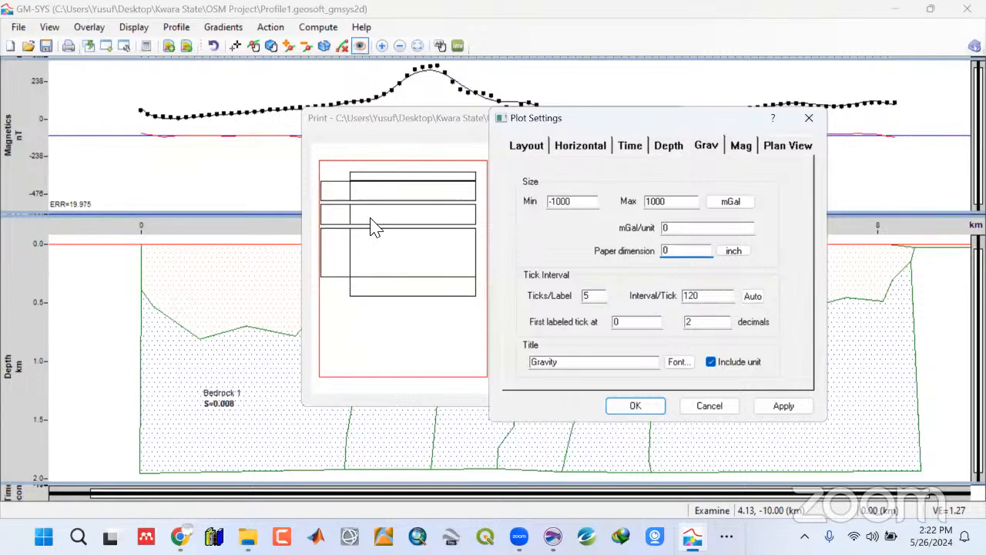
Set the plan view panel's paper dimension to 0 inches
{"action": "left_click", "coordinate": [738, 148]}
{"action": "left_click", "coordinate": [786, 150]}
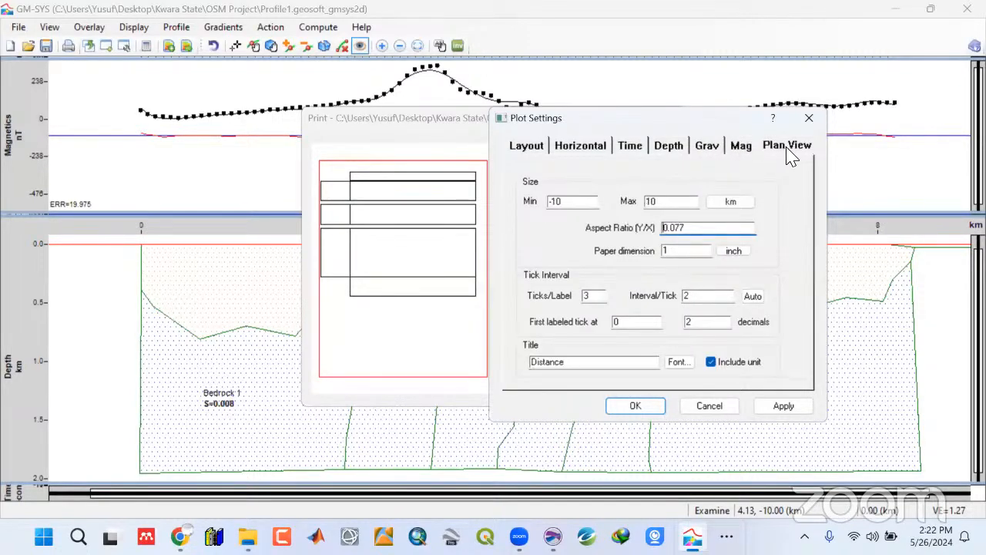
{"action": "key", "text": "Tab"}
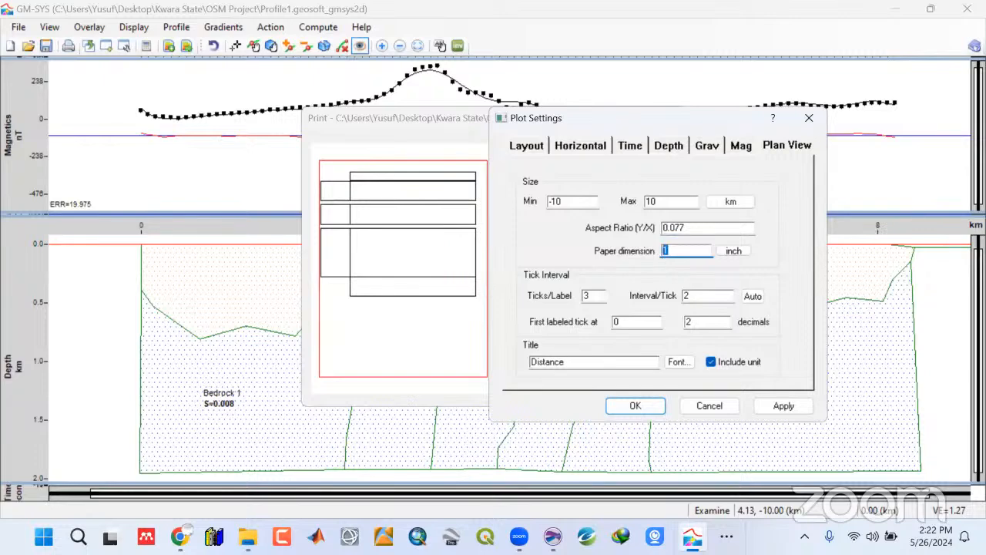
{"action": "type", "text": "0"}
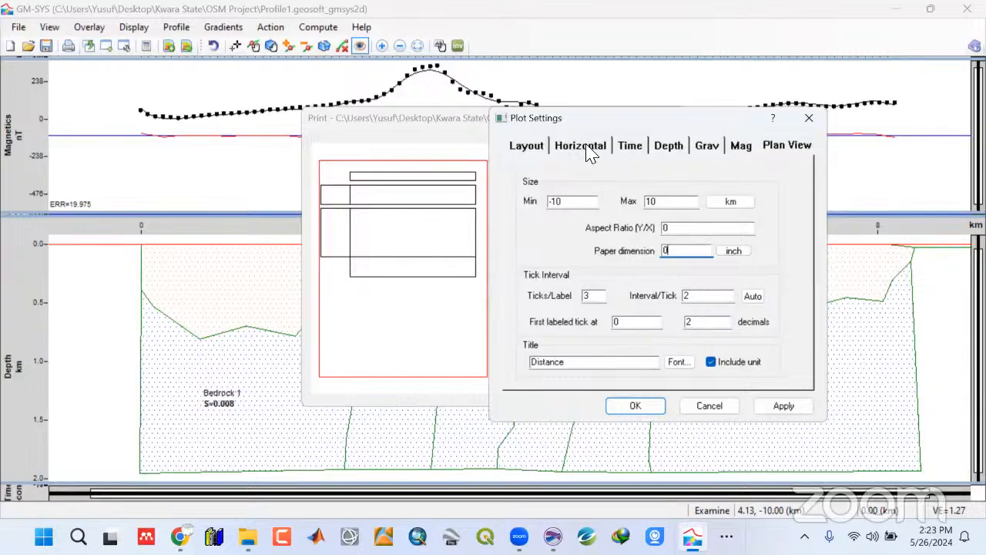
Try a left margin of 1.6 inches in the page layout and set it back to 1.5 inches
{"action": "left_click", "coordinate": [540, 147]}
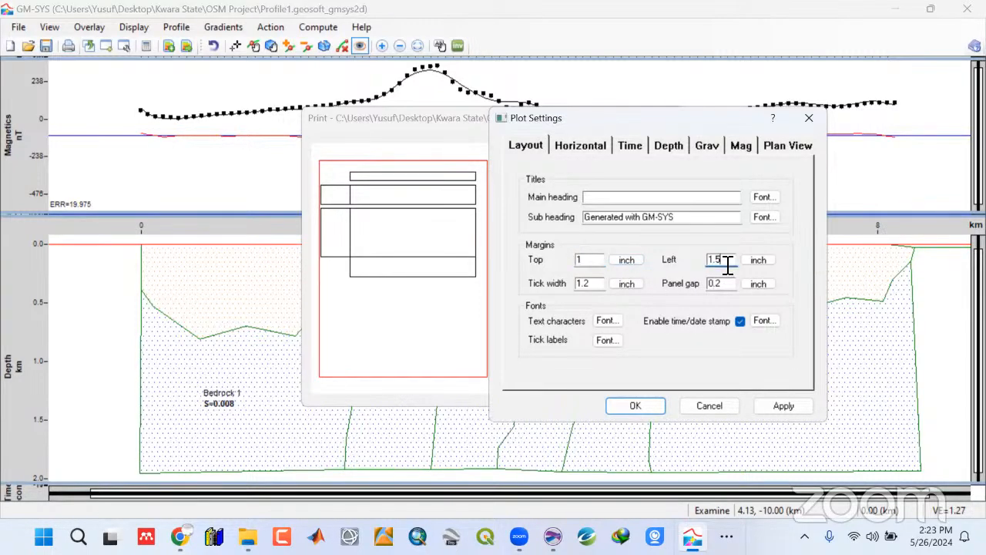
{"action": "key", "text": "BackSpace"}
{"action": "type", "text": "6"}
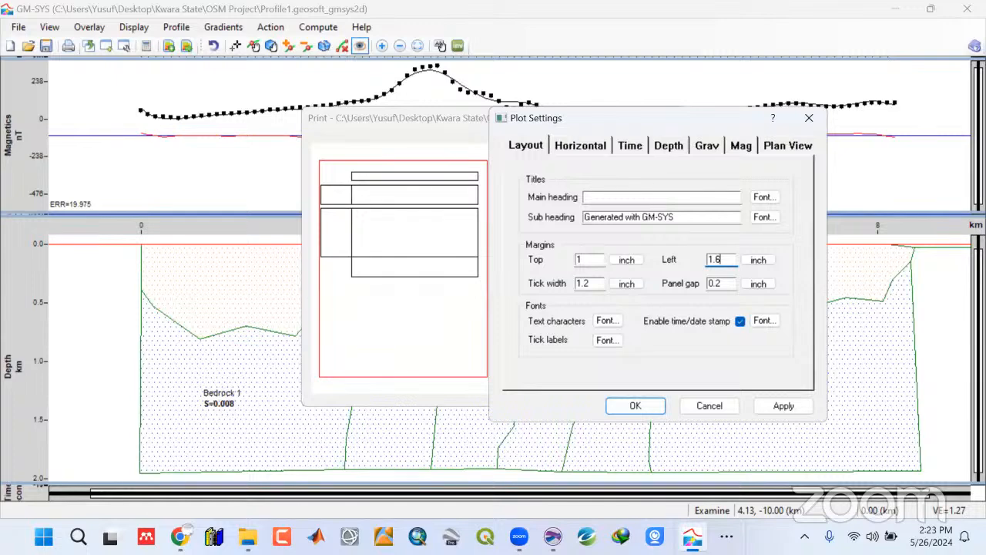
{"action": "key", "text": "BackSpace"}
{"action": "type", "text": "5"}
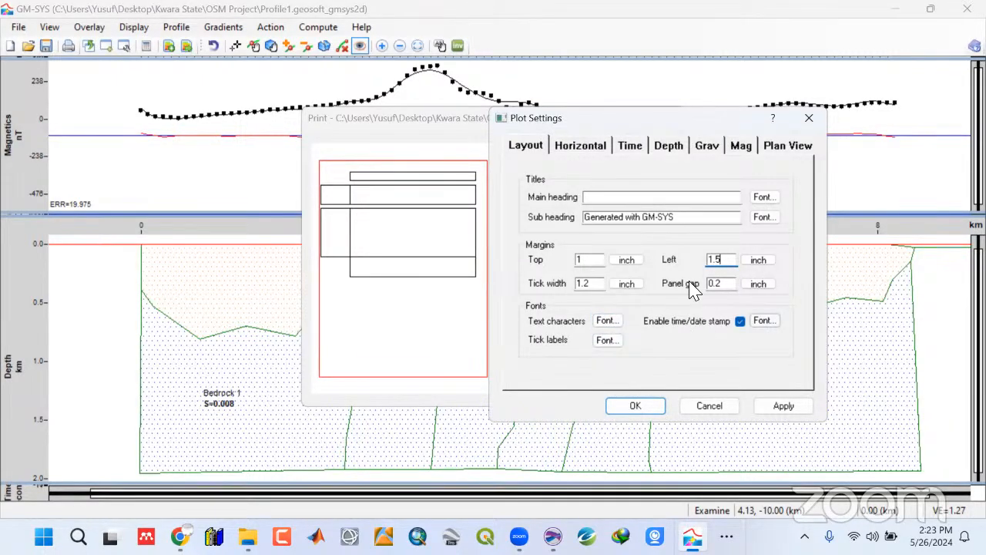
Recheck the gravity, time and plan view paper dimensions and apply the plot settings
{"action": "left_click", "coordinate": [710, 150]}
{"action": "double_click", "coordinate": [670, 254]}
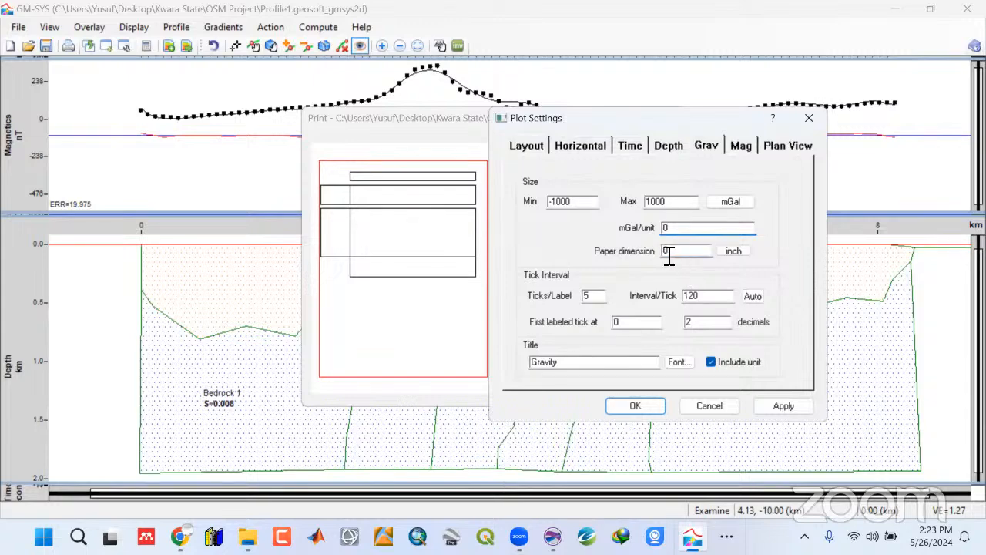
{"action": "left_click", "coordinate": [642, 150]}
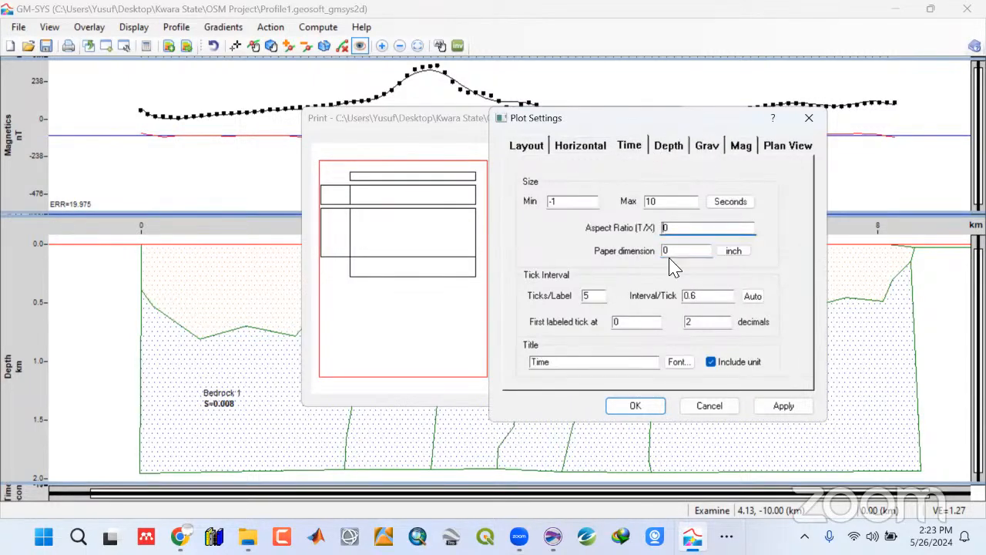
{"action": "left_click", "coordinate": [774, 148]}
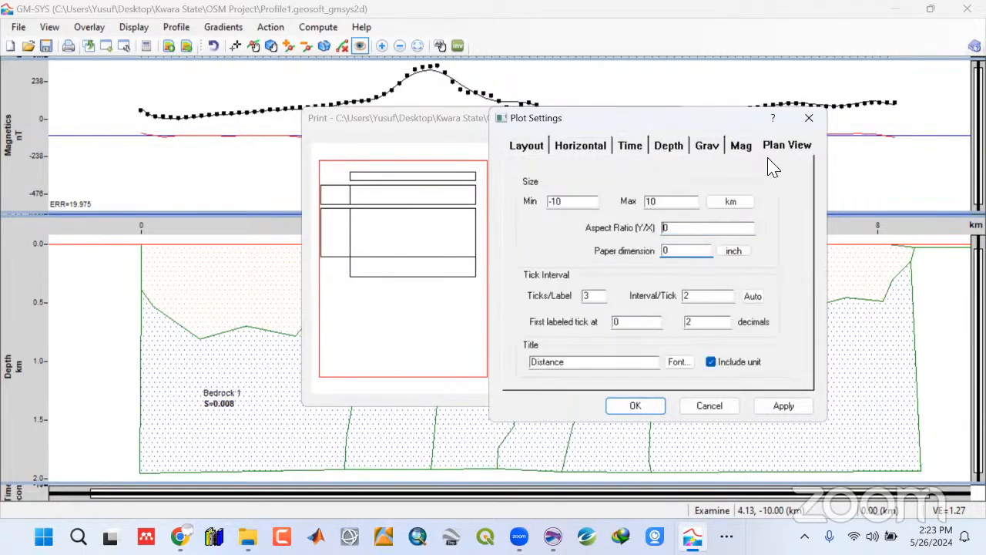
{"action": "double_click", "coordinate": [685, 250]}
{"action": "left_click", "coordinate": [586, 147]}
{"action": "left_click", "coordinate": [529, 147]}
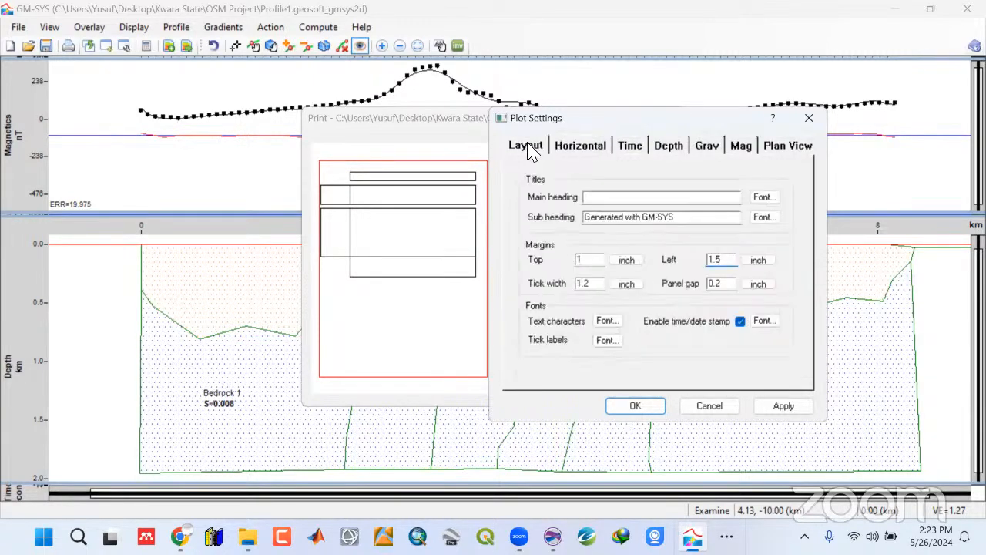
{"action": "left_click", "coordinate": [782, 410]}
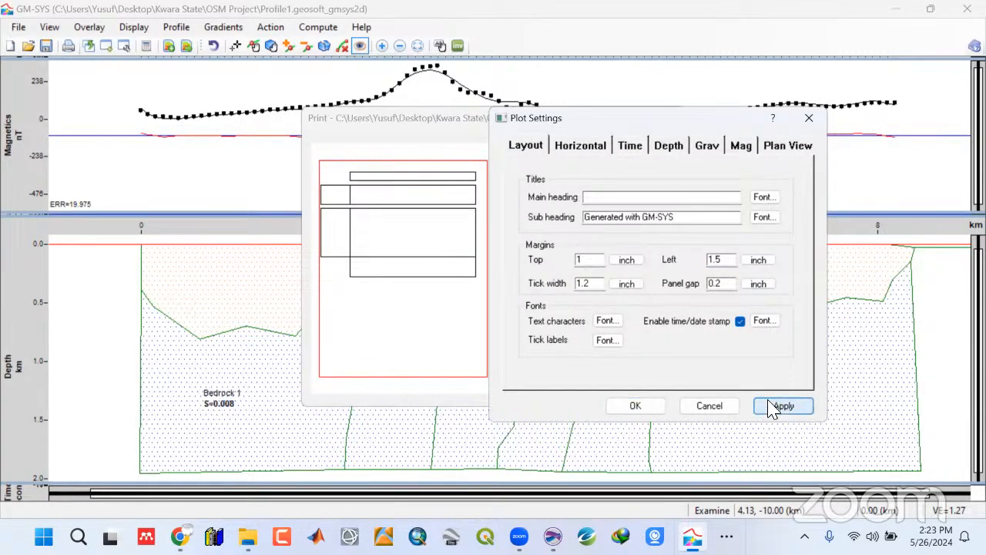
{"action": "left_click", "coordinate": [646, 412]}
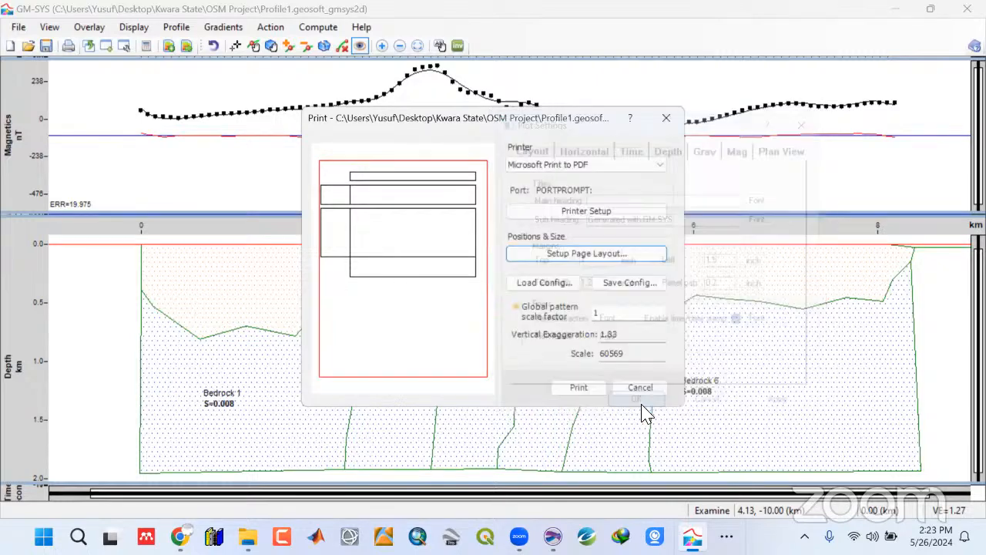
Save the plot configuration as gmwin in a new folder named Config inside the Kwara State OSM Project folder
{"action": "left_click", "coordinate": [624, 285]}
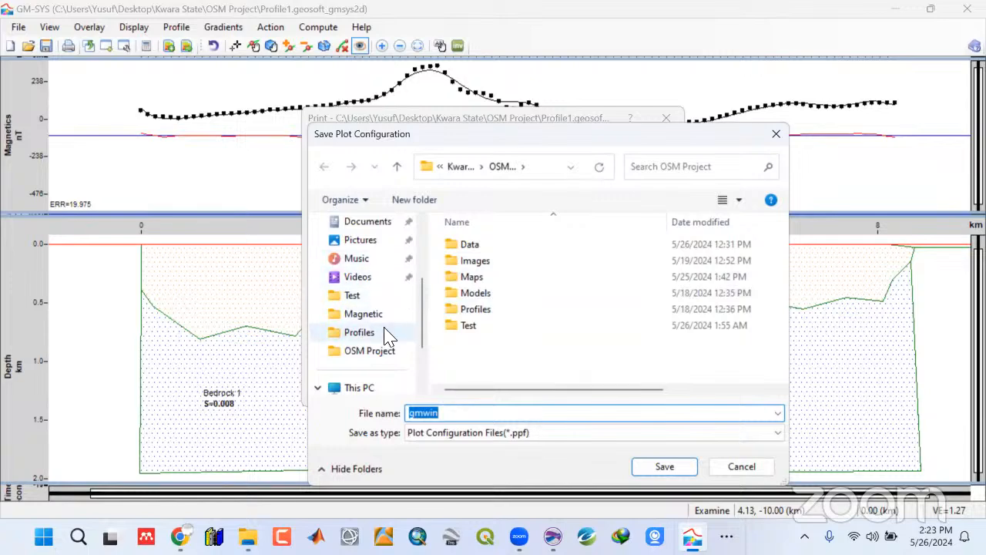
{"action": "scroll", "coordinate": [386, 333], "scroll_direction": "up", "scroll_amount": 3}
{"action": "left_click", "coordinate": [385, 299]}
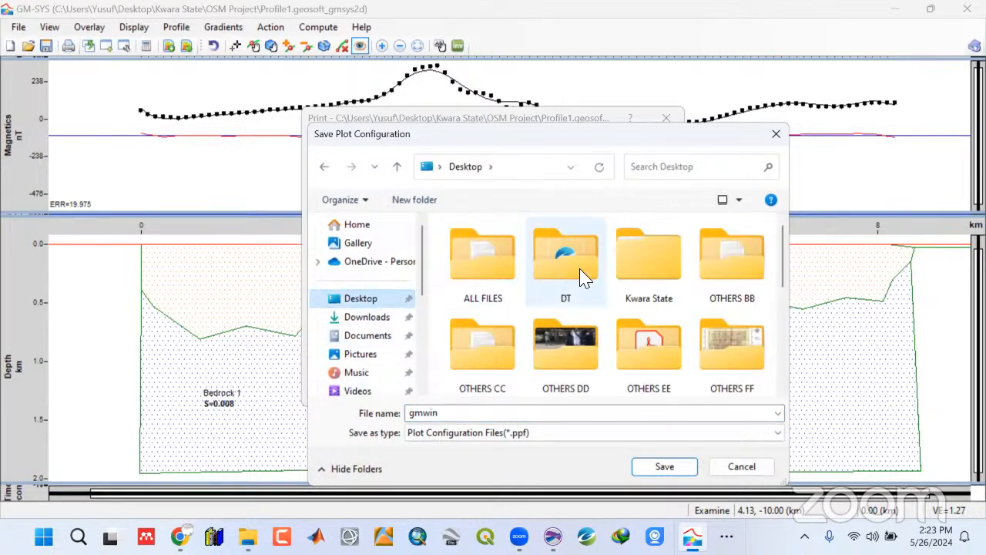
{"action": "double_click", "coordinate": [651, 260]}
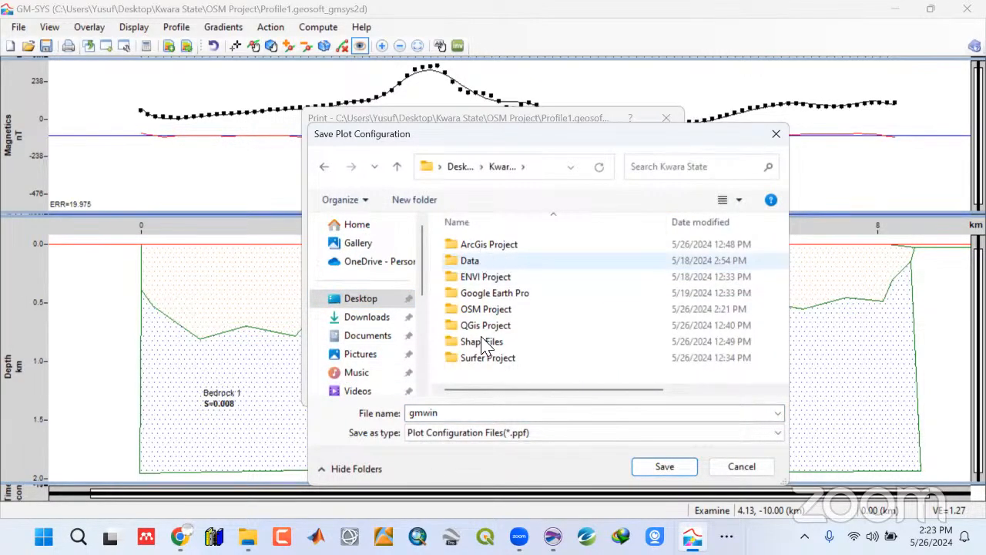
{"action": "double_click", "coordinate": [476, 309]}
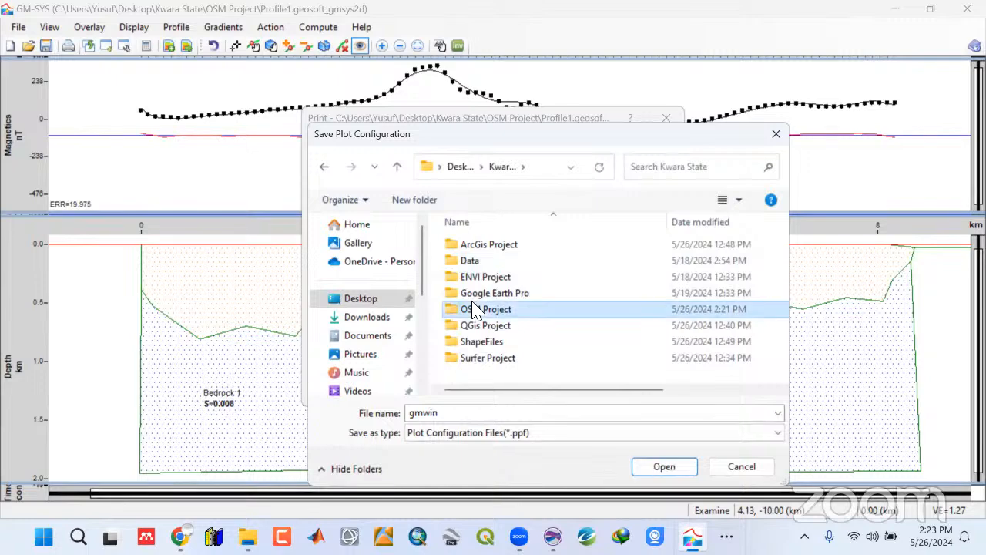
{"action": "left_click", "coordinate": [423, 207]}
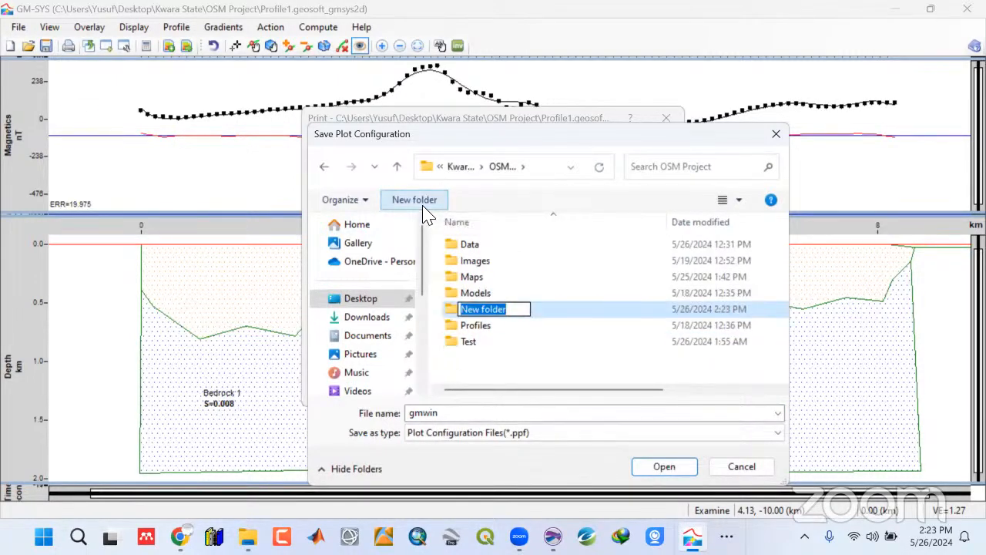
{"action": "type", "text": "Config"}
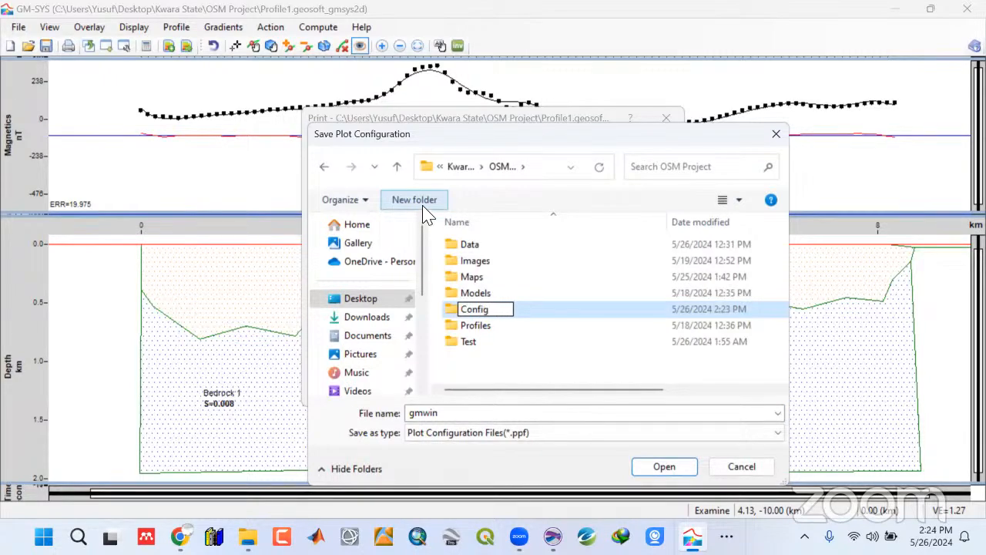
{"action": "key", "text": "Return"}
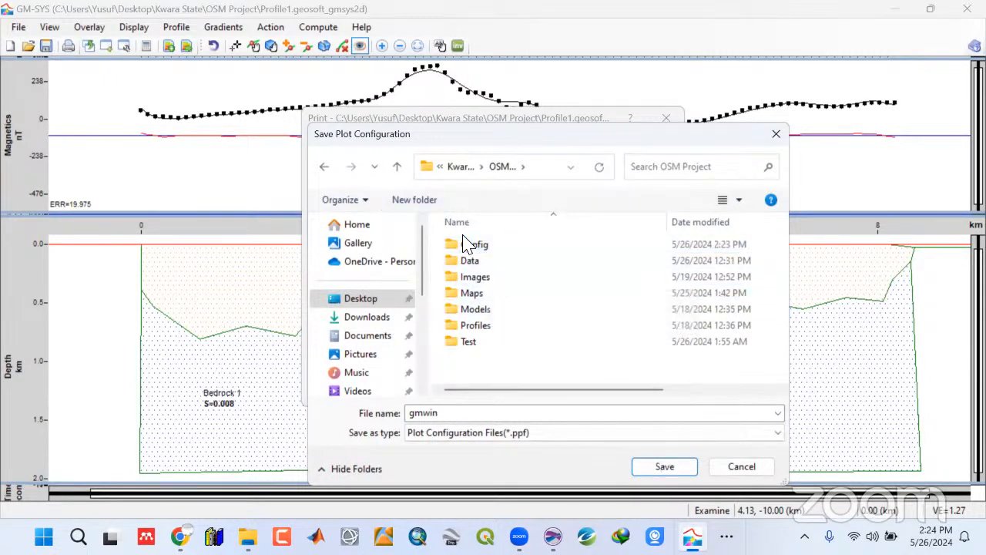
{"action": "double_click", "coordinate": [466, 243]}
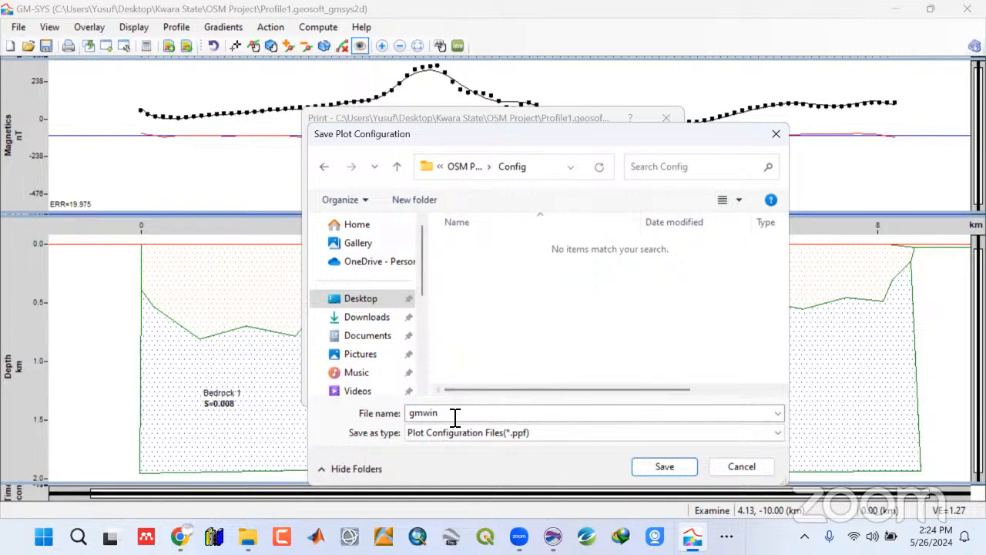
{"action": "left_click", "coordinate": [622, 462]}
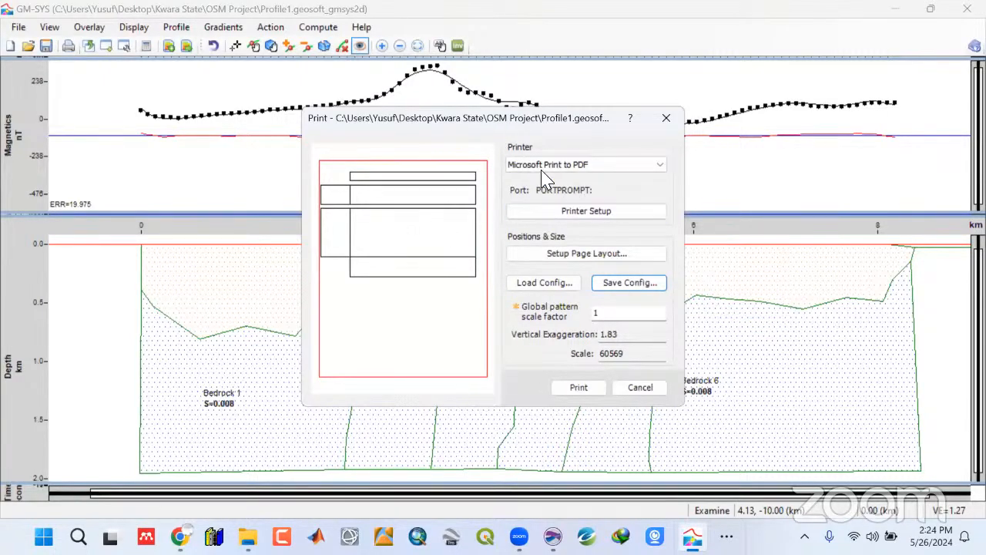
Try to print the layout with Microsoft Print to PDF as Profile 1 in the Images > Magnetic folder, declining the autosave
{"action": "left_click", "coordinate": [622, 174]}
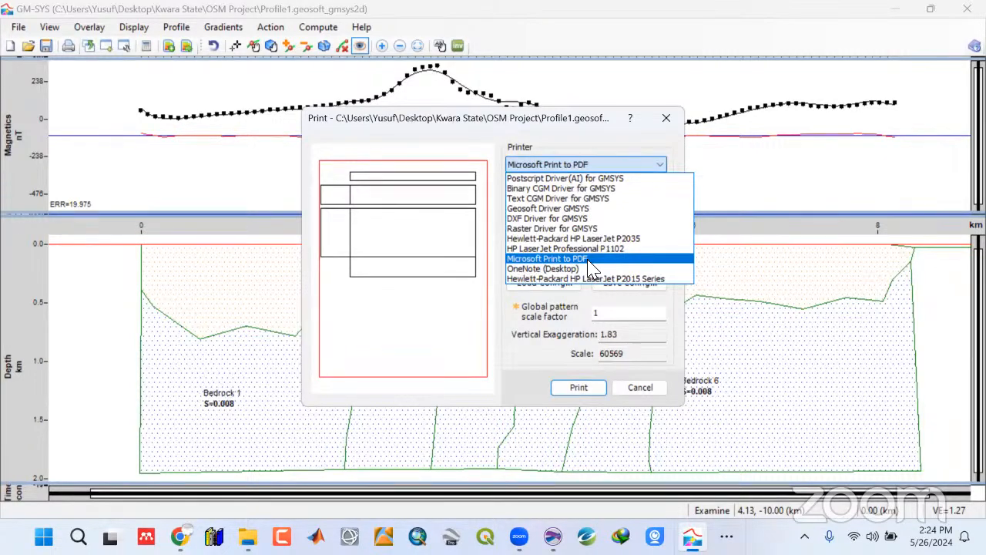
{"action": "left_click", "coordinate": [587, 259]}
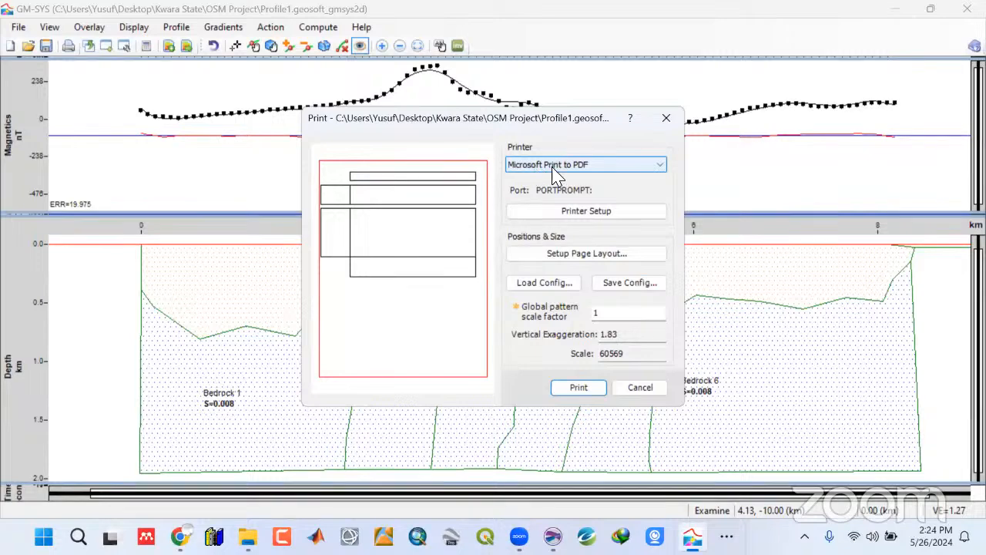
{"action": "left_click", "coordinate": [594, 389]}
{"action": "left_click", "coordinate": [594, 388]}
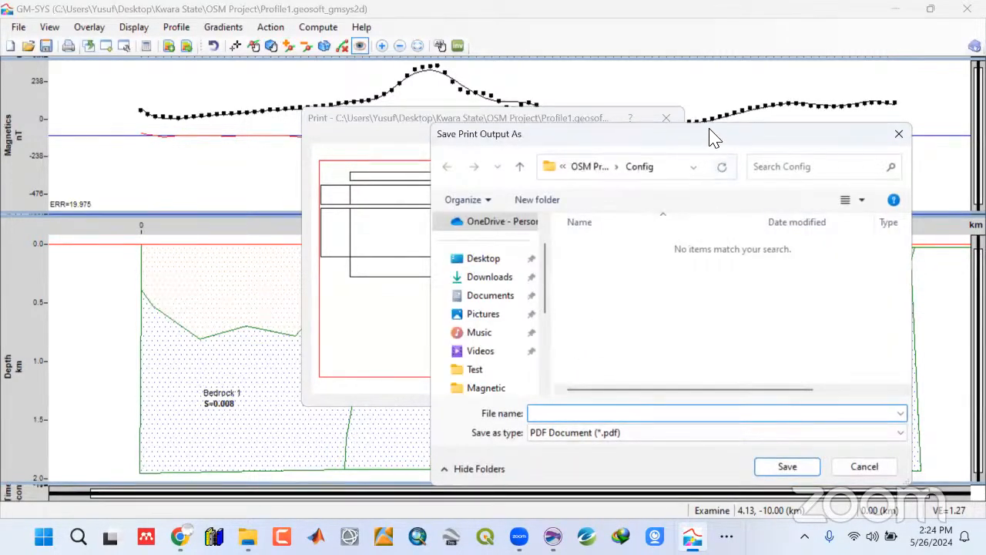
{"action": "left_click_drag", "start_coordinate": [711, 136], "coordinate": [667, 46]}
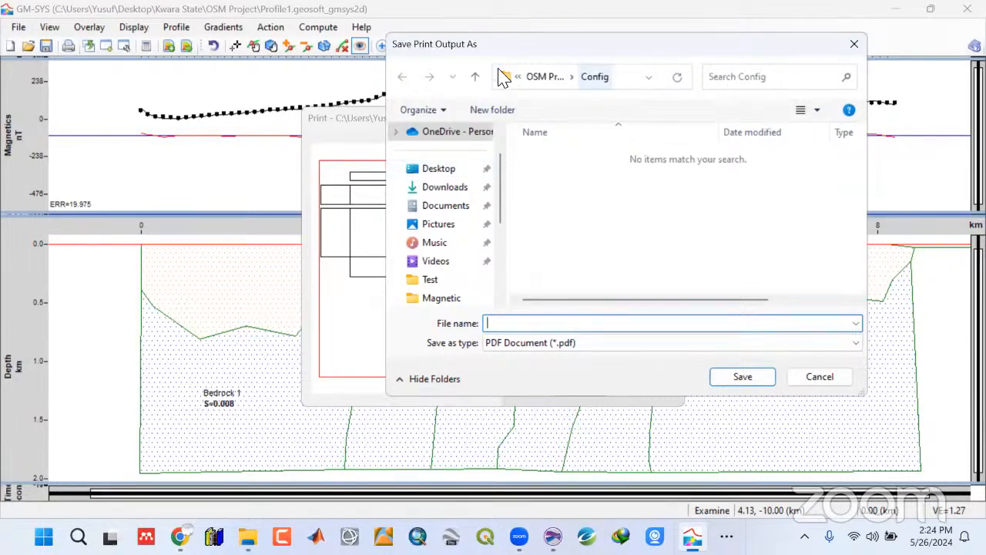
{"action": "left_click", "coordinate": [475, 77]}
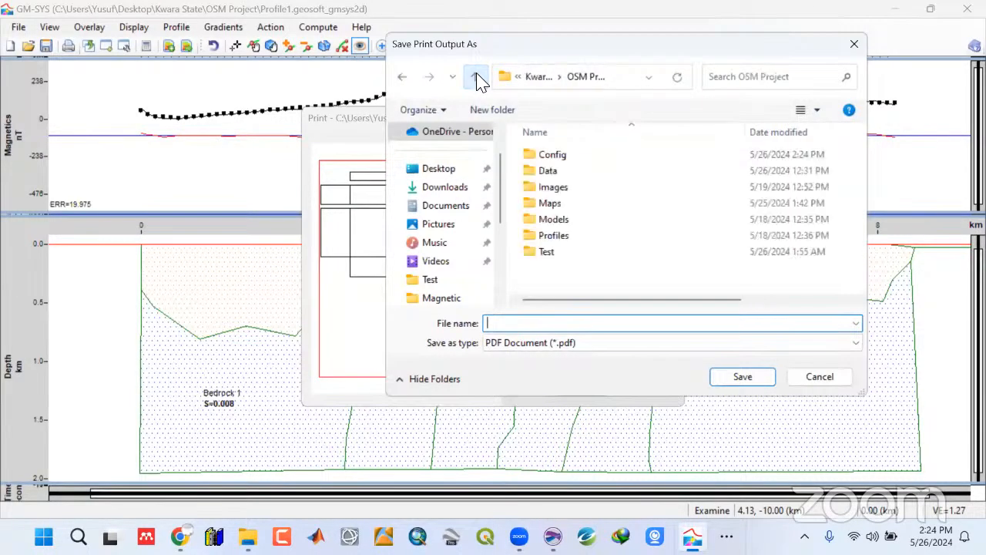
{"action": "double_click", "coordinate": [587, 189]}
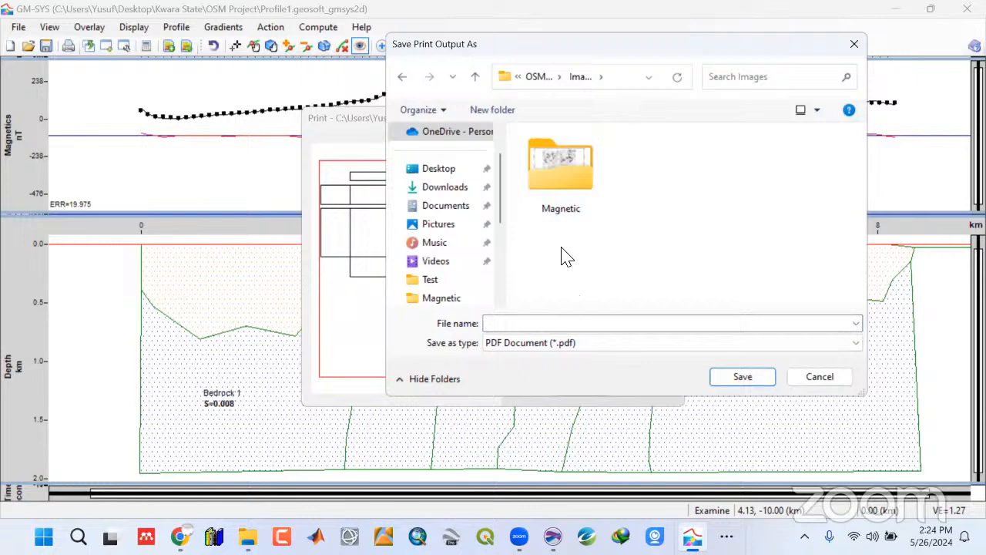
{"action": "double_click", "coordinate": [568, 194]}
{"action": "left_click", "coordinate": [565, 325]}
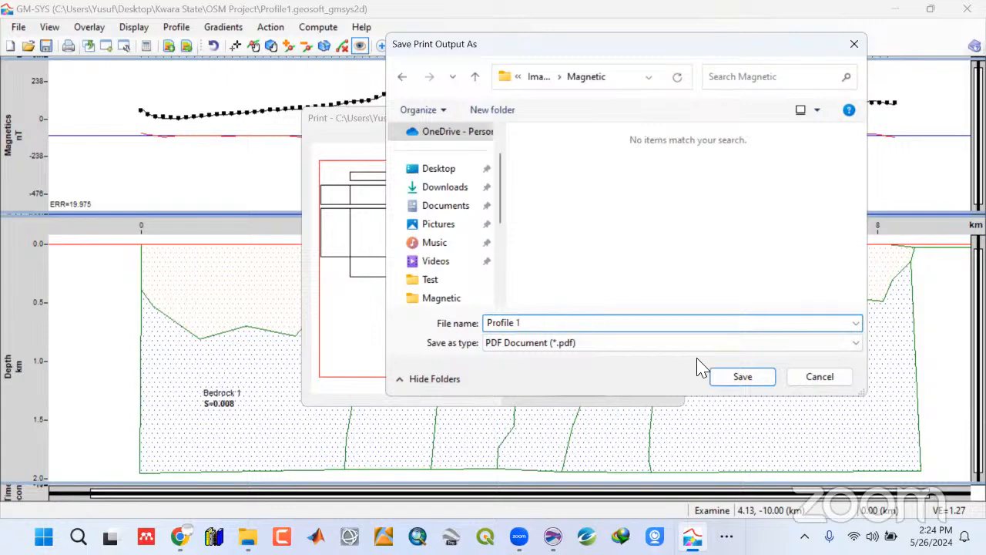
{"action": "left_click", "coordinate": [742, 377]}
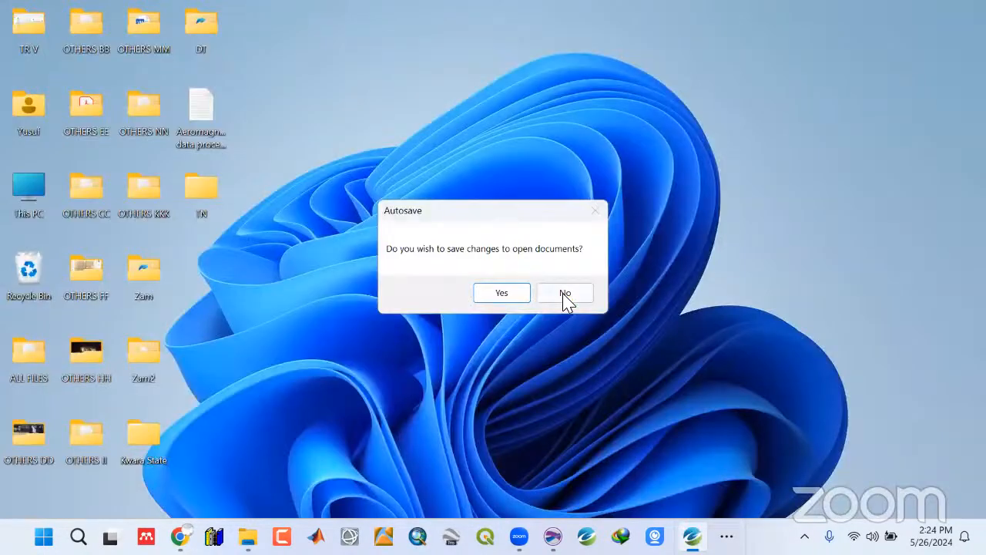
{"action": "left_click", "coordinate": [565, 295]}
Try to view the printed Profile 1 PDF from the Magnetic images folder, and close the PDF reader
{"action": "left_click", "coordinate": [248, 537]}
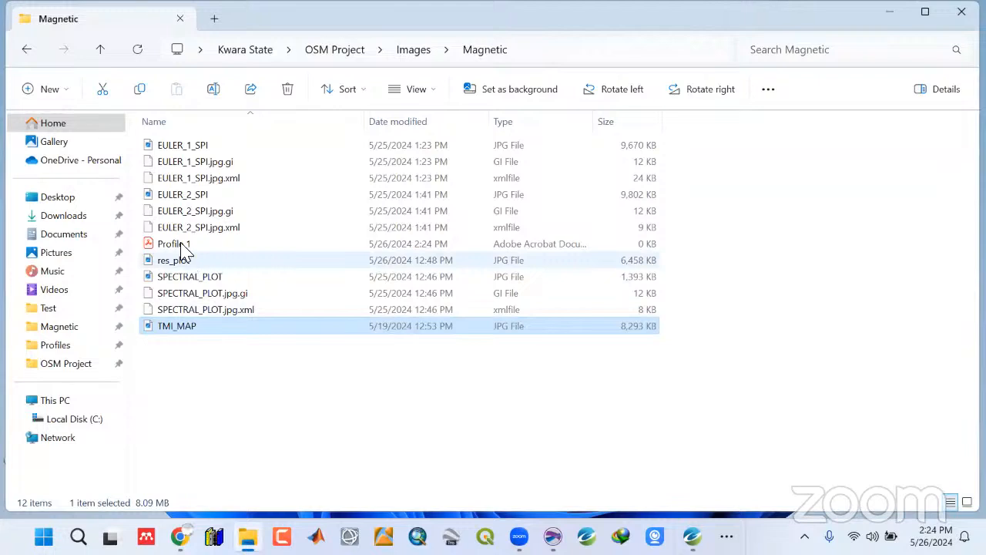
{"action": "double_click", "coordinate": [181, 245]}
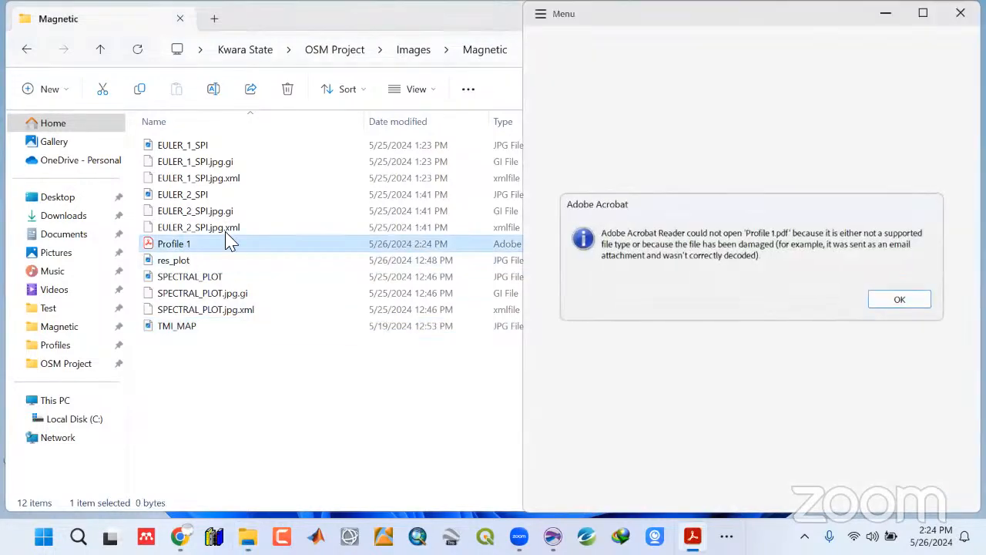
{"action": "left_click", "coordinate": [903, 302]}
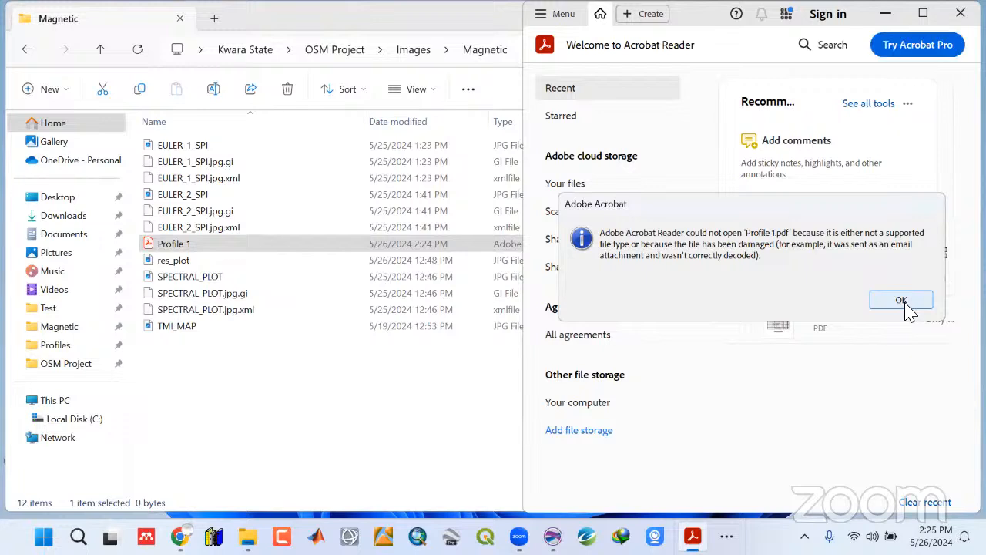
{"action": "left_click", "coordinate": [905, 304]}
{"action": "left_click", "coordinate": [905, 304]}
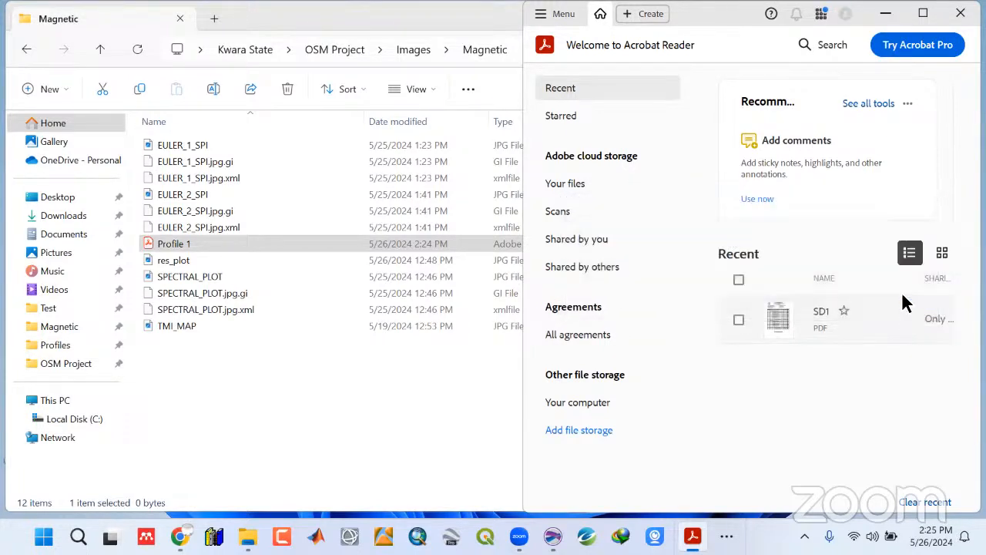
{"action": "left_click", "coordinate": [960, 13]}
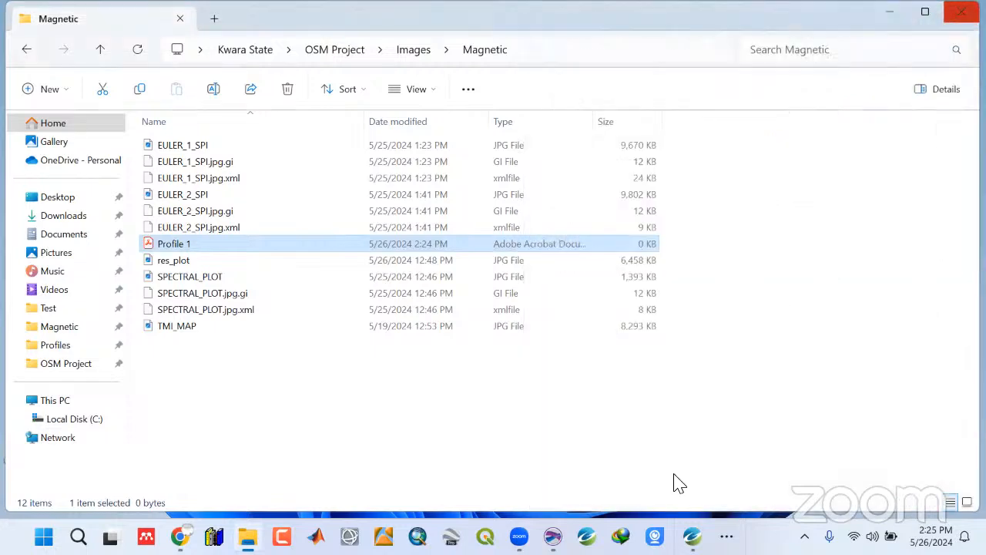
Switch back to GM-SYS and load the gmwin plot configuration from the Config folder for printing
{"action": "left_click", "coordinate": [727, 536]}
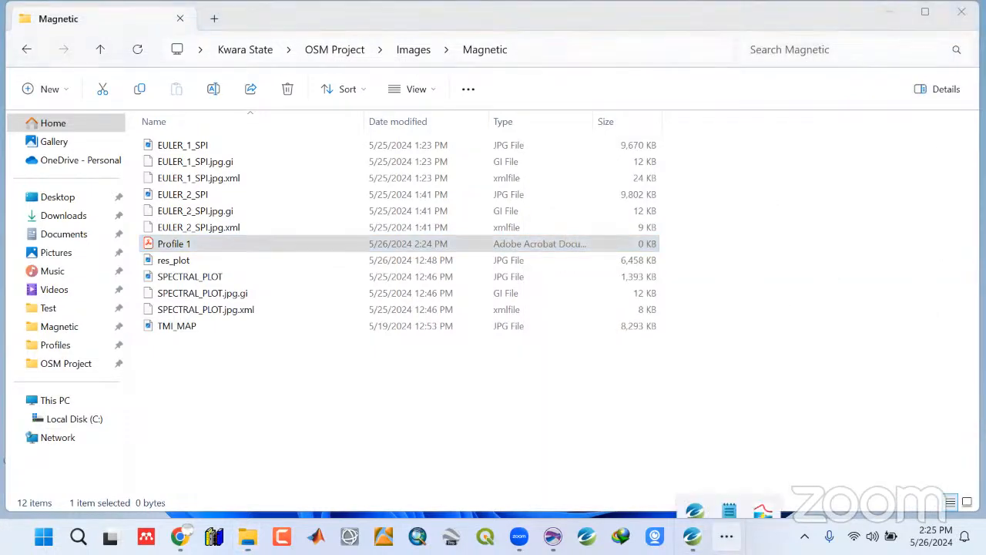
{"action": "left_click", "coordinate": [761, 494]}
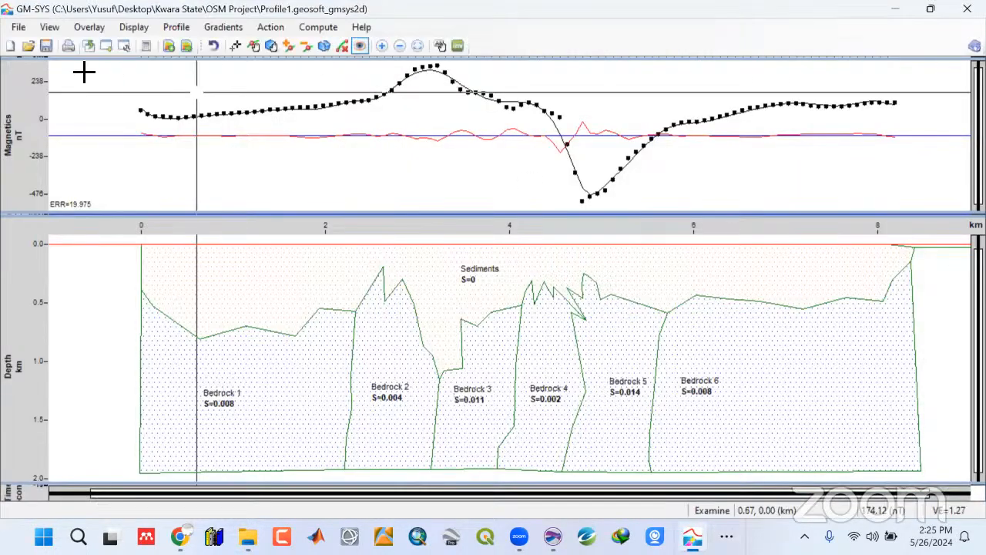
{"action": "left_click", "coordinate": [68, 46]}
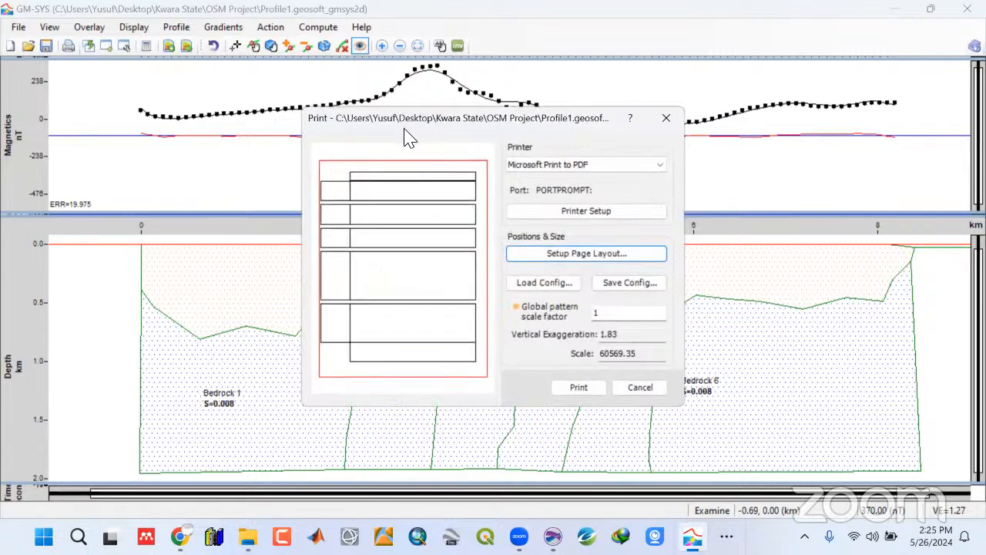
{"action": "left_click", "coordinate": [555, 284]}
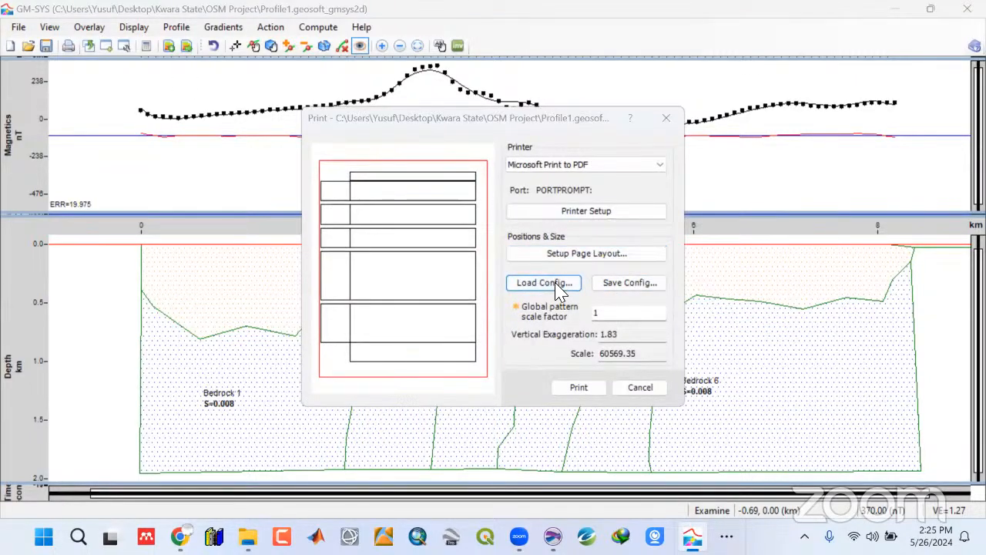
{"action": "double_click", "coordinate": [474, 247]}
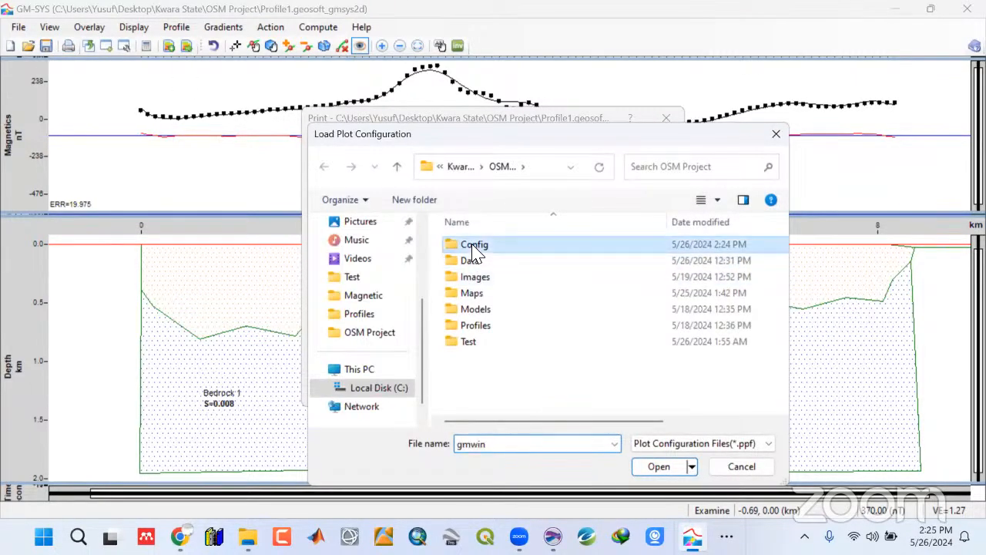
{"action": "left_click", "coordinate": [473, 246]}
{"action": "left_click", "coordinate": [647, 470]}
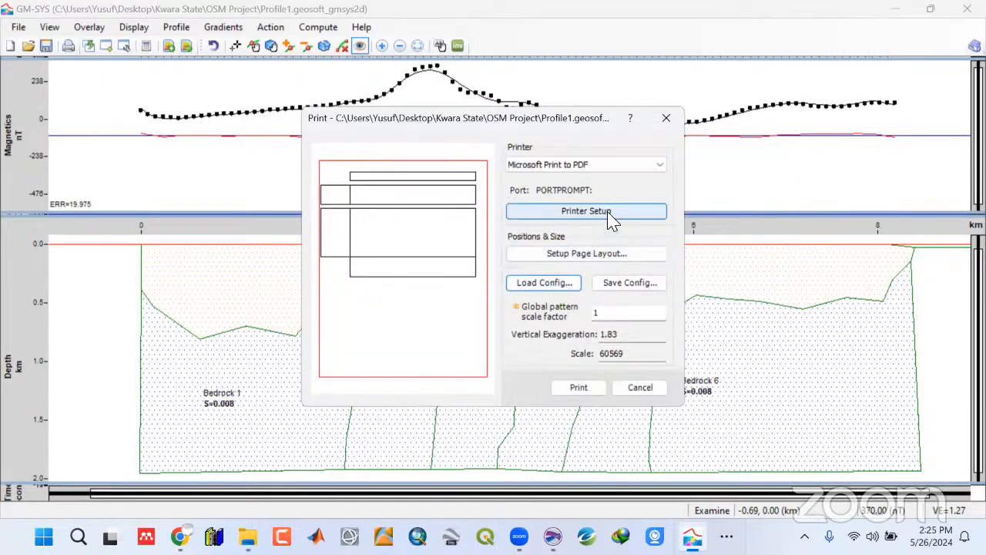
Print the layout with Microsoft Print to PDF, saving it on the Desktop as dd, and show the desktop
{"action": "left_click", "coordinate": [609, 166]}
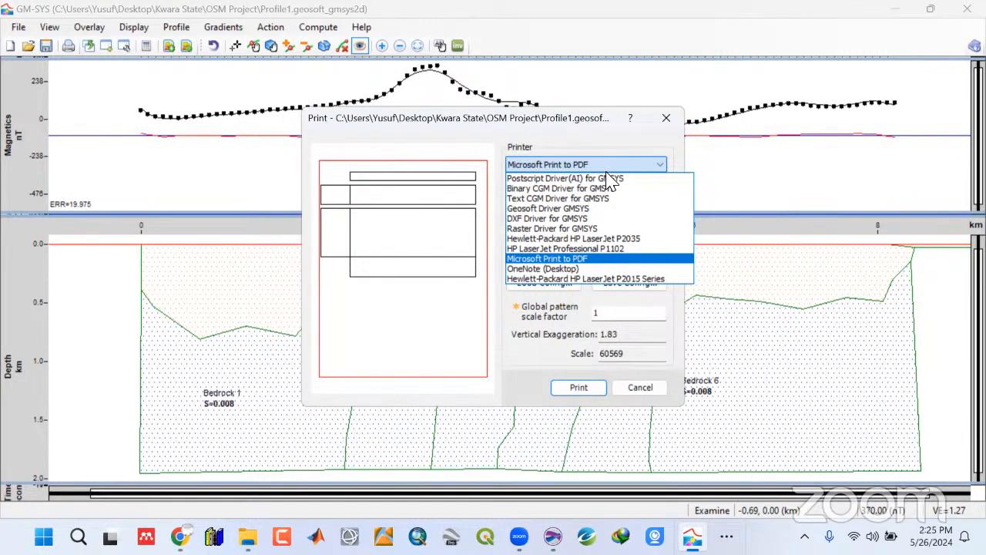
{"action": "left_click", "coordinate": [587, 259]}
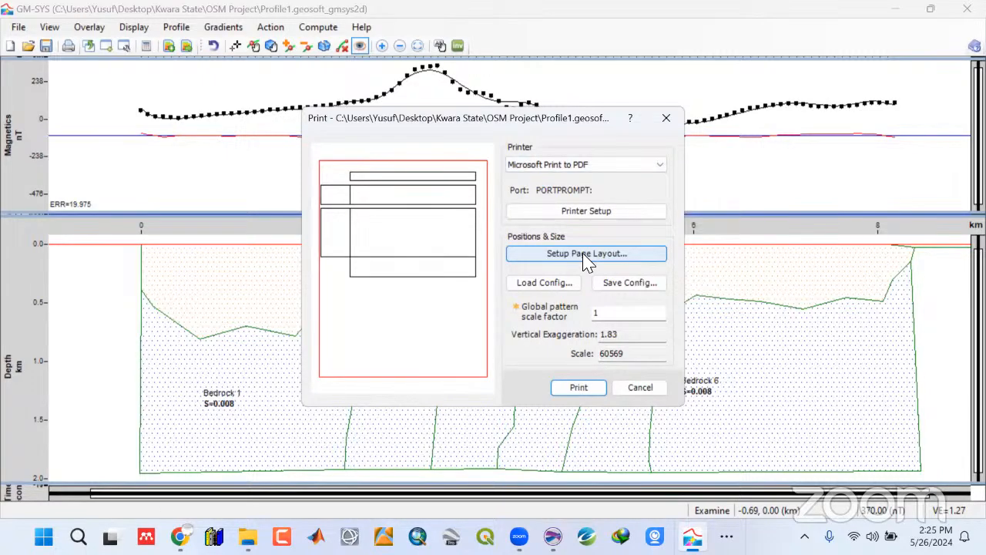
{"action": "left_click", "coordinate": [579, 388]}
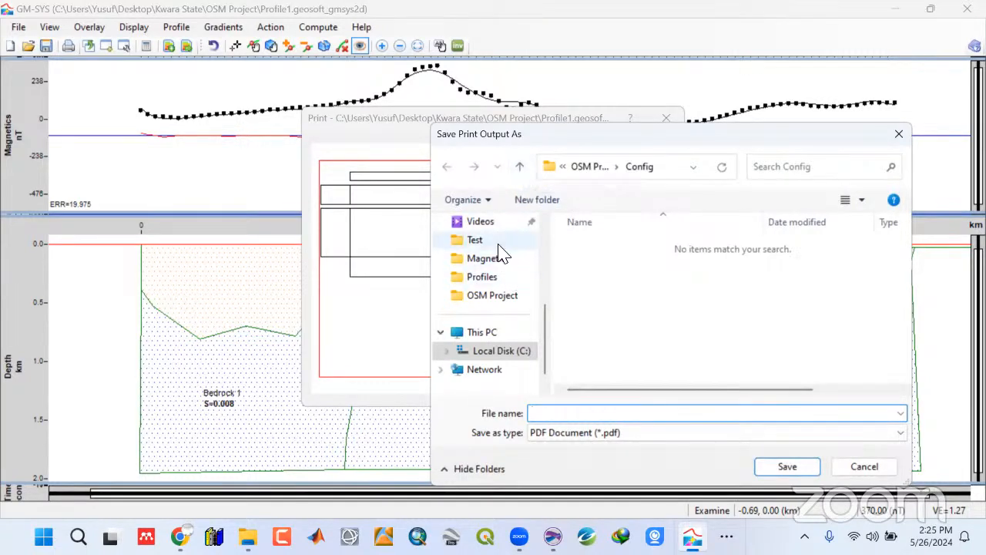
{"action": "scroll", "coordinate": [500, 300], "scroll_direction": "up", "scroll_amount": 5}
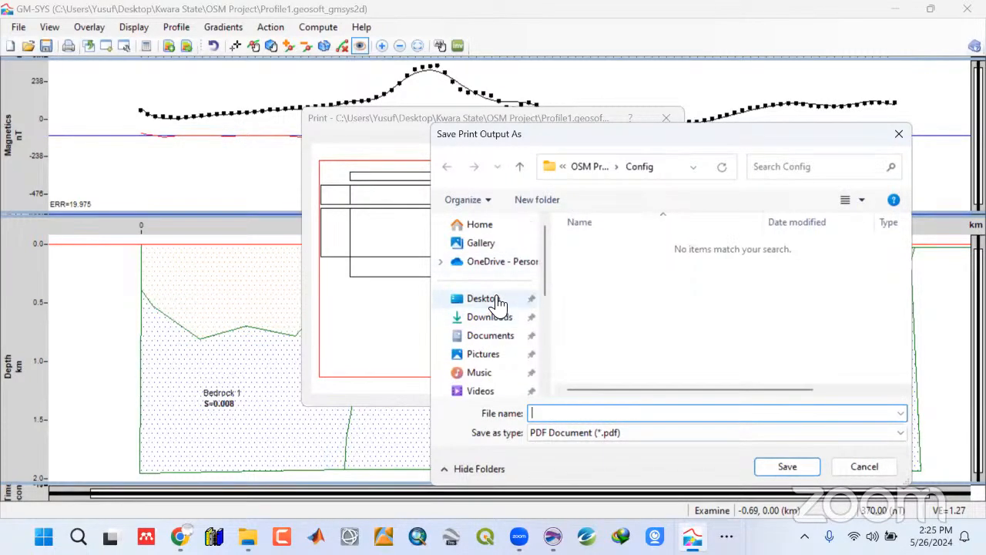
{"action": "left_click", "coordinate": [496, 299]}
{"action": "left_click", "coordinate": [587, 416]}
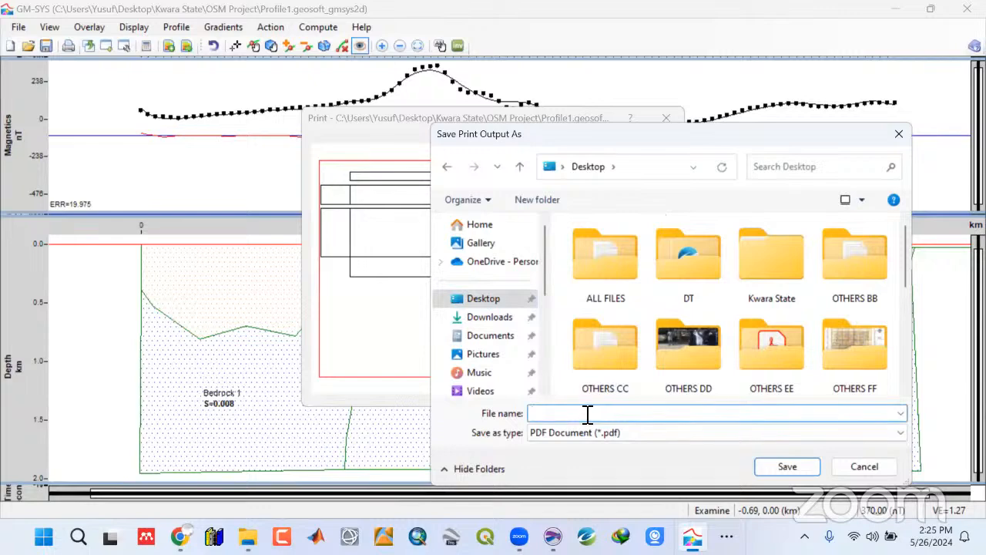
{"action": "type", "text": "dd"}
{"action": "left_click", "coordinate": [784, 466]}
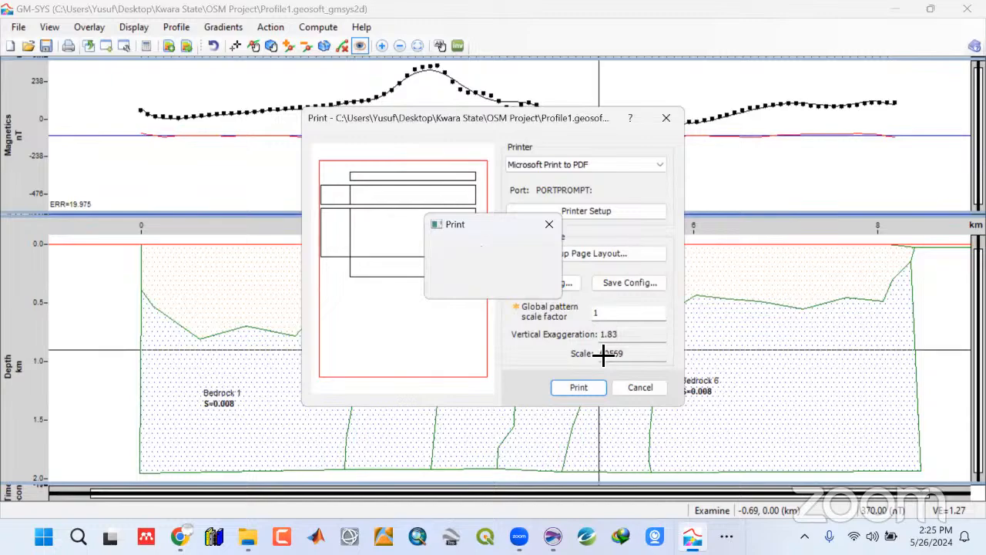
{"action": "left_click", "coordinate": [905, 3]}
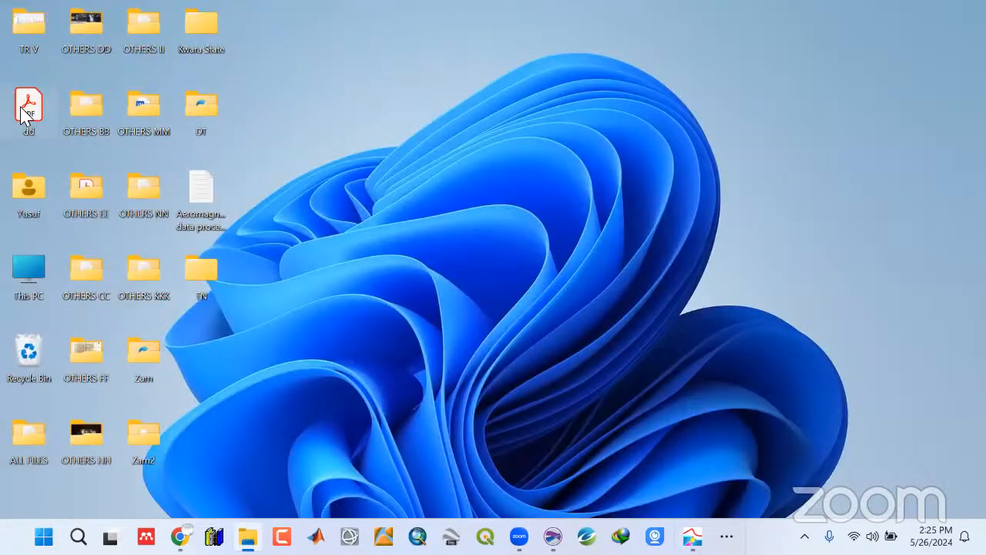
Try to view the dd PDF from the desktop, and minimize the PDF reader
{"action": "double_click", "coordinate": [24, 106]}
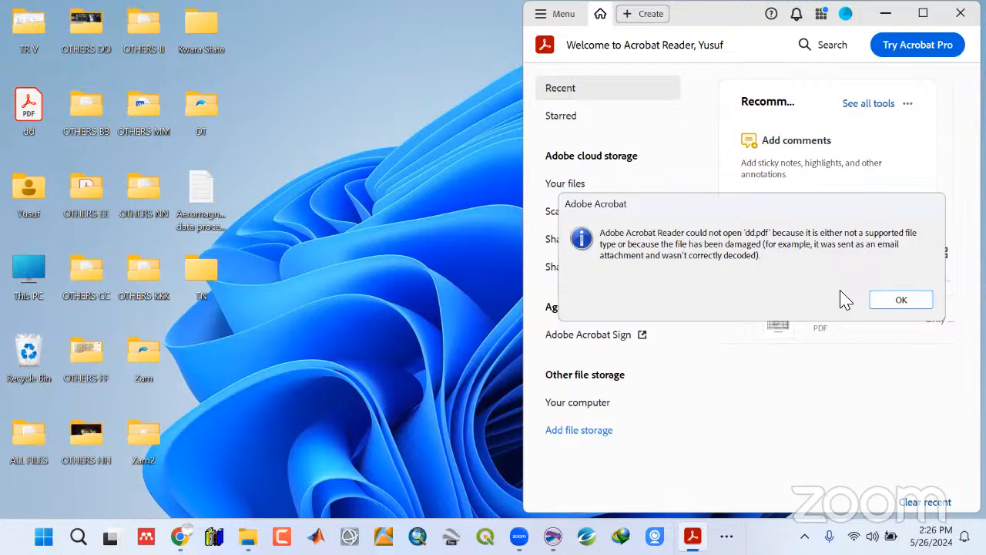
{"action": "left_click", "coordinate": [918, 298]}
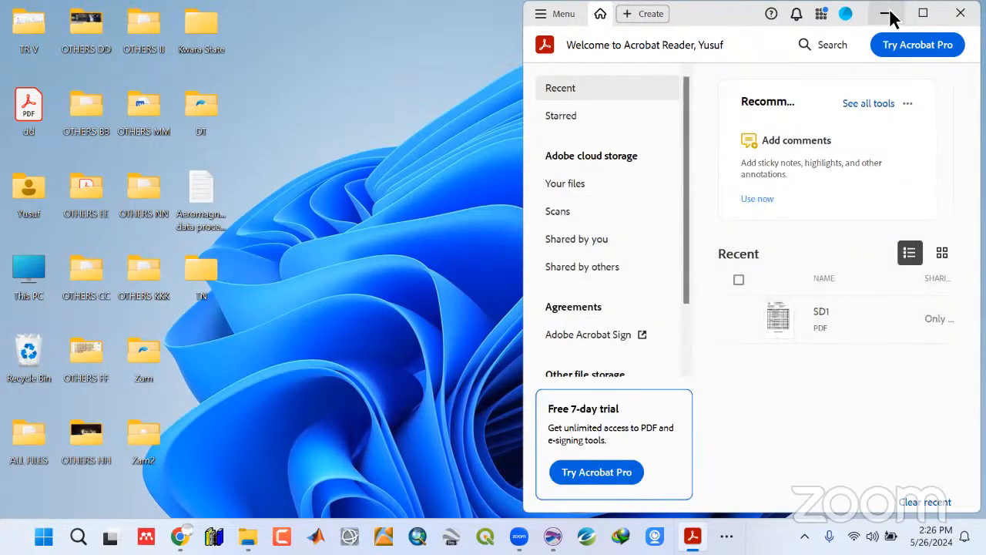
{"action": "left_click", "coordinate": [889, 13]}
Switch back to GM-SYS, check the printer setup, and load the gmwin plot configuration from the Config folder for printing
{"action": "left_click", "coordinate": [727, 537]}
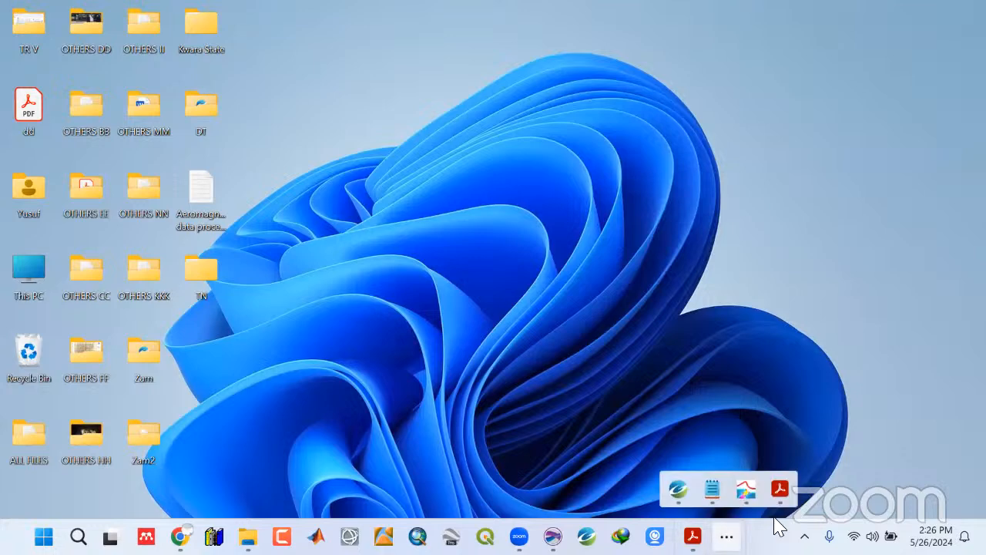
{"action": "left_click", "coordinate": [746, 491]}
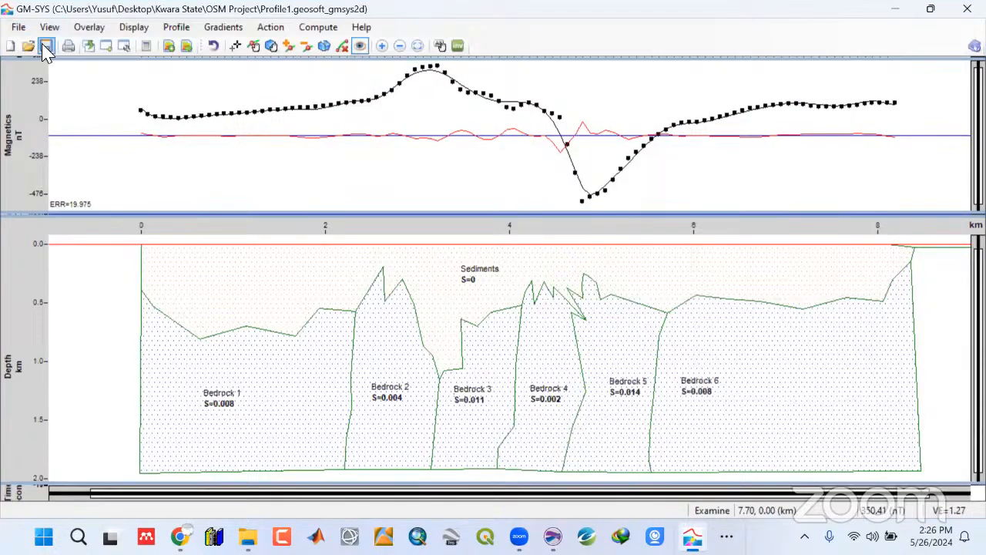
{"action": "left_click", "coordinate": [67, 45]}
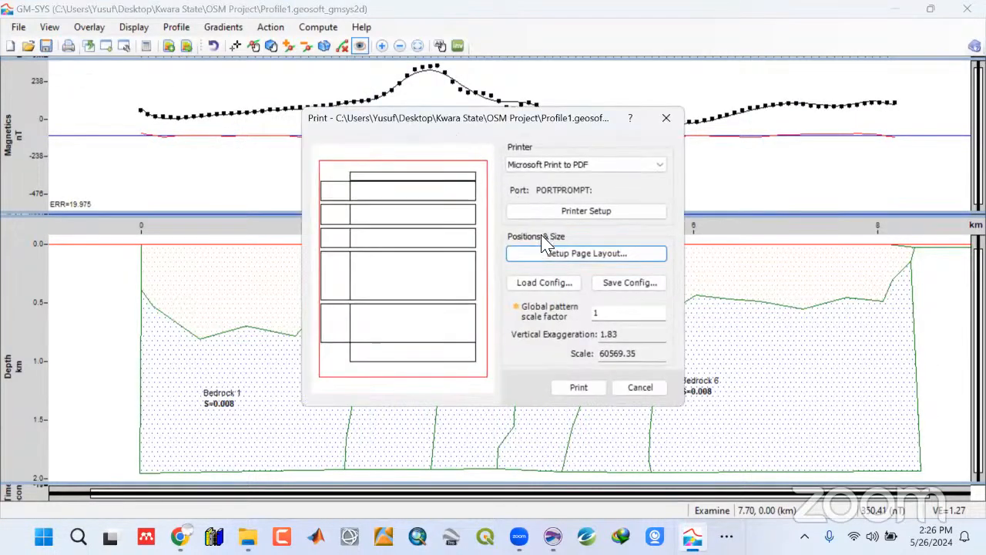
{"action": "left_click", "coordinate": [580, 221]}
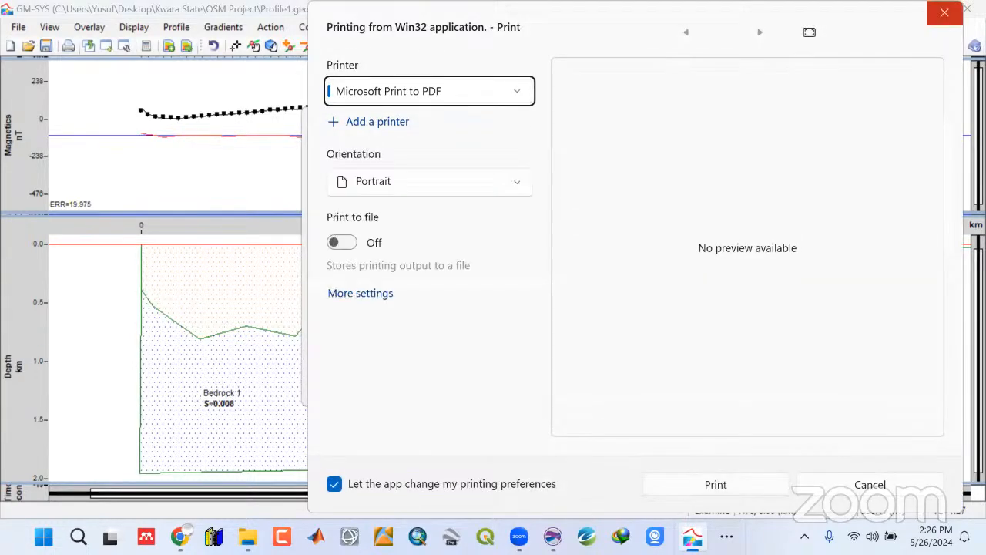
{"action": "left_click", "coordinate": [945, 12]}
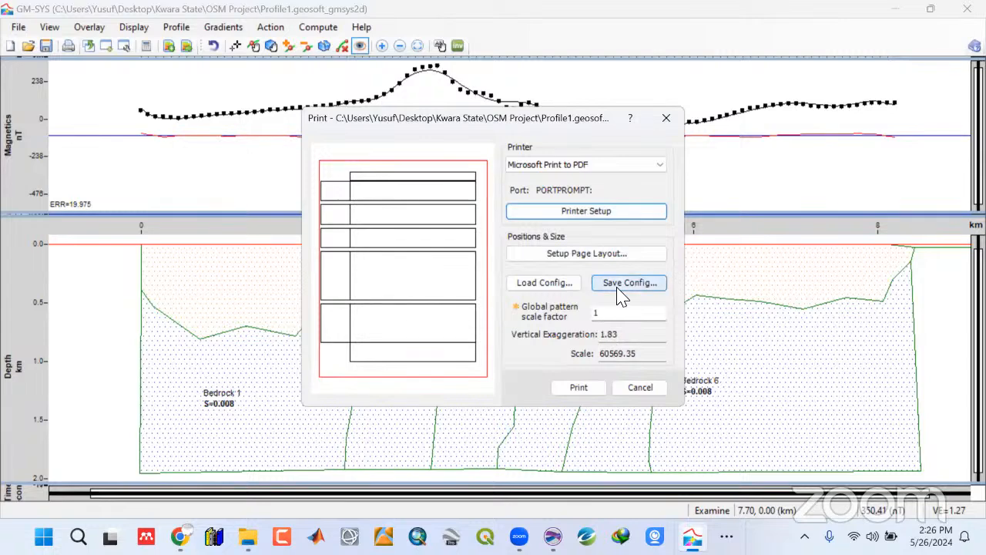
{"action": "left_click", "coordinate": [573, 283]}
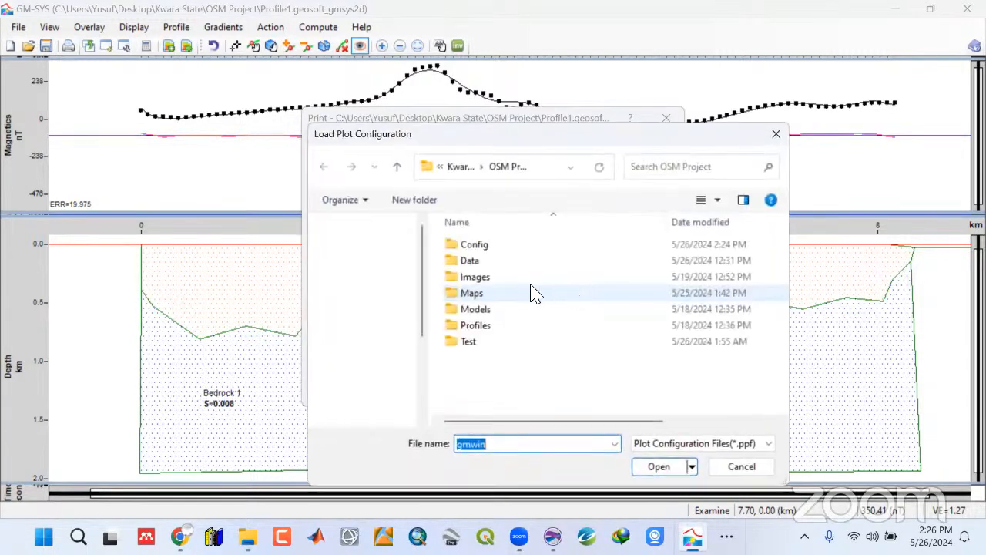
{"action": "double_click", "coordinate": [474, 245]}
{"action": "left_click", "coordinate": [483, 245]}
{"action": "left_click", "coordinate": [671, 468]}
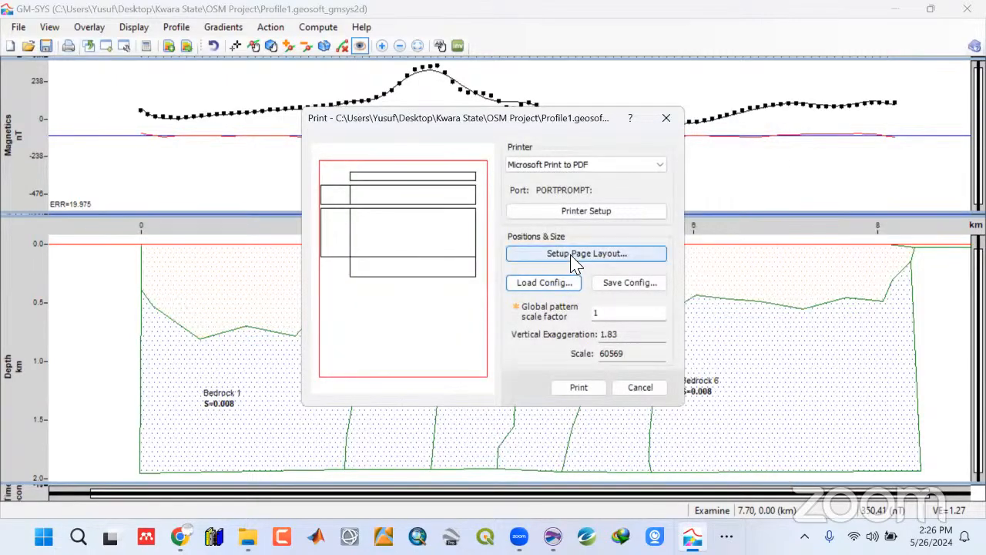
Set the main heading of the page layout to T1 and apply the plot settings
{"action": "left_click", "coordinate": [572, 256]}
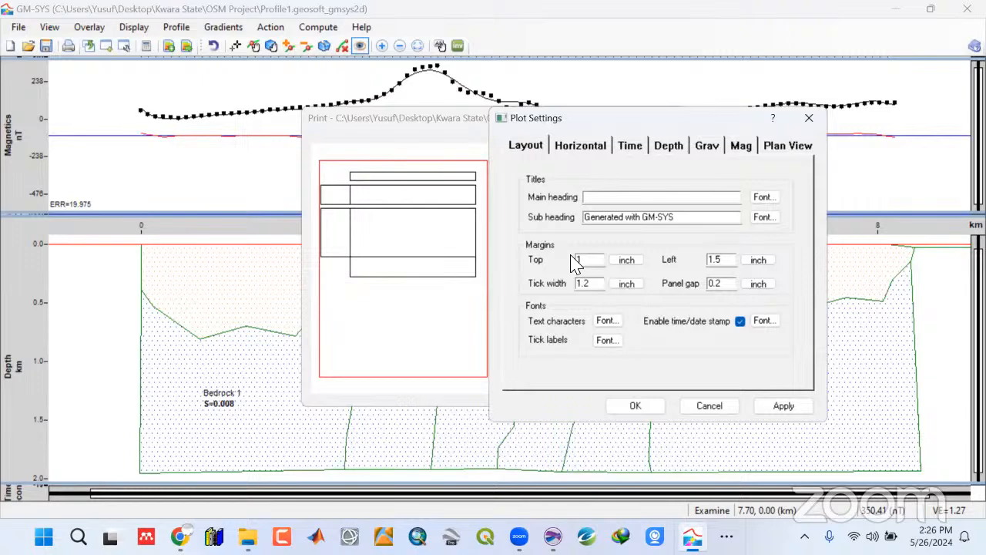
{"action": "left_click", "coordinate": [614, 198]}
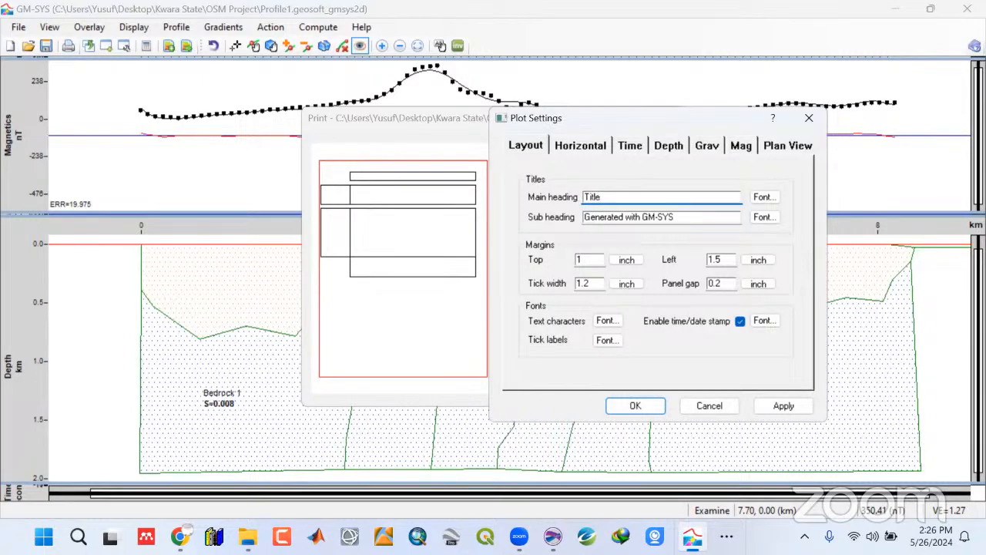
{"action": "key", "text": "BackSpace"}
{"action": "key", "text": "BackSpace"}
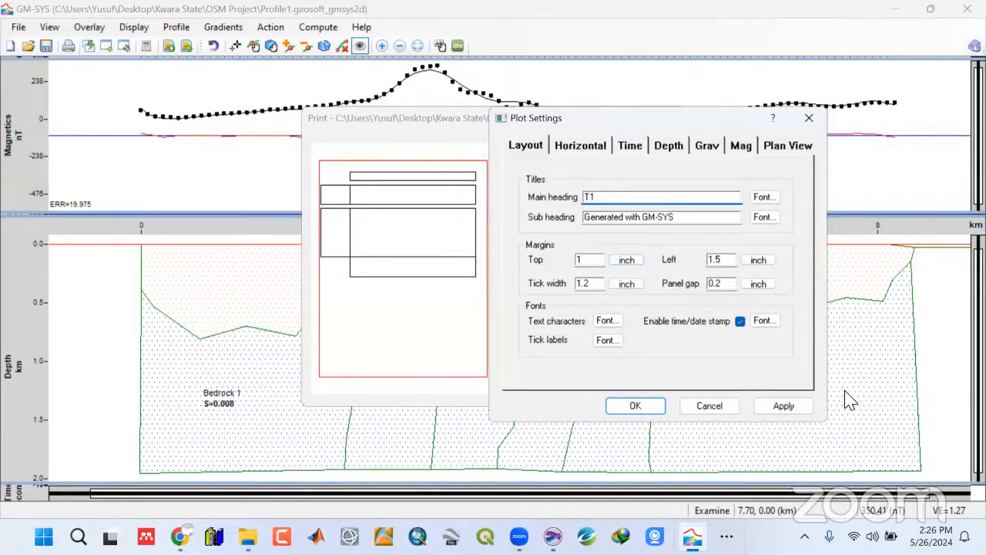
{"action": "left_click", "coordinate": [787, 409]}
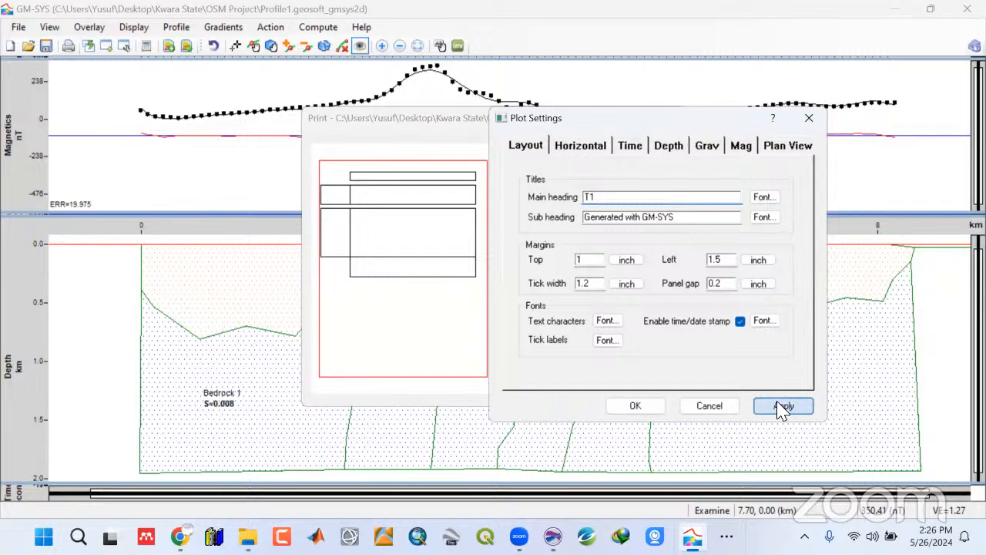
{"action": "left_click", "coordinate": [642, 408]}
Try to print the layout with Microsoft Print to PDF, replacing Profile 1 in the Images > Magnetic folder
{"action": "left_click", "coordinate": [585, 393]}
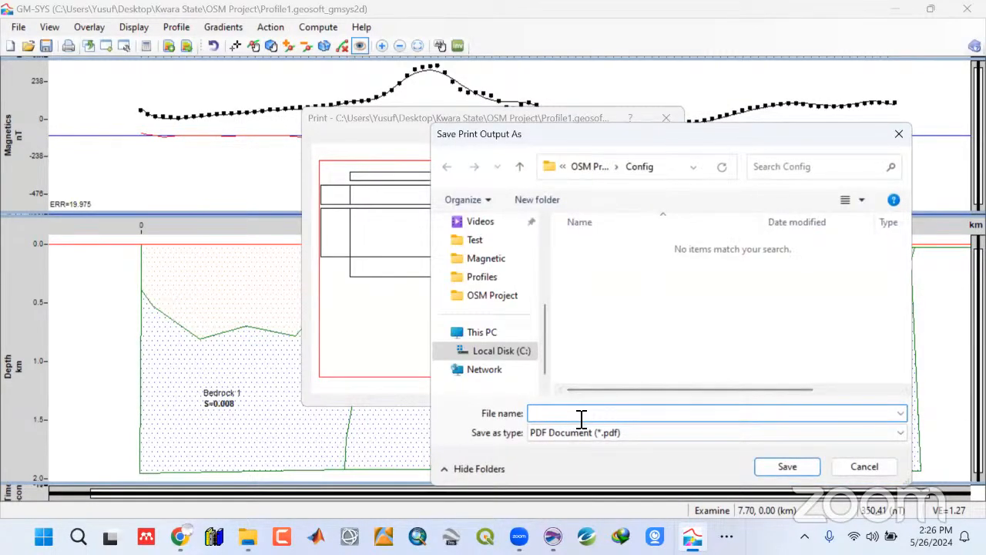
{"action": "left_click", "coordinate": [521, 169]}
{"action": "double_click", "coordinate": [600, 275]}
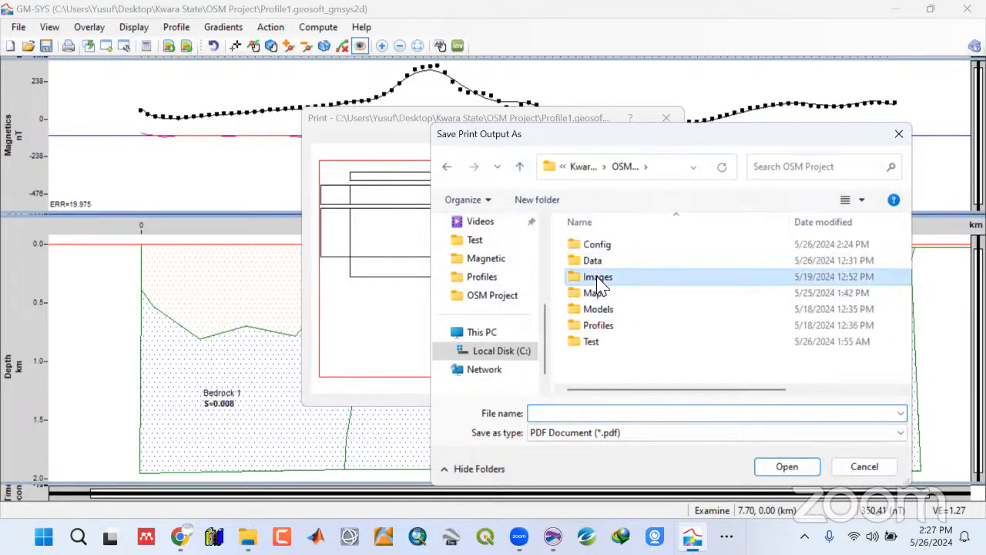
{"action": "double_click", "coordinate": [604, 248]}
{"action": "left_click", "coordinate": [601, 245]}
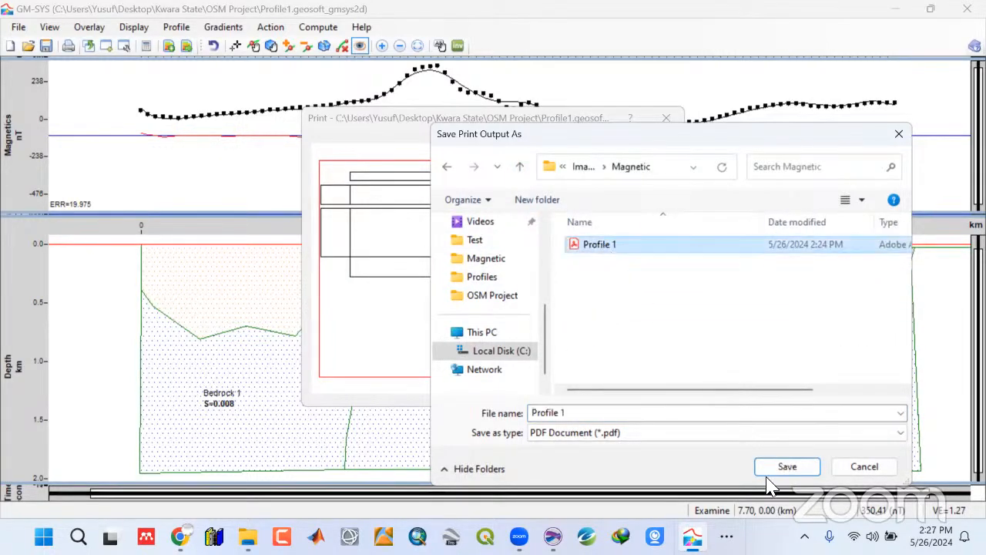
{"action": "left_click", "coordinate": [768, 472]}
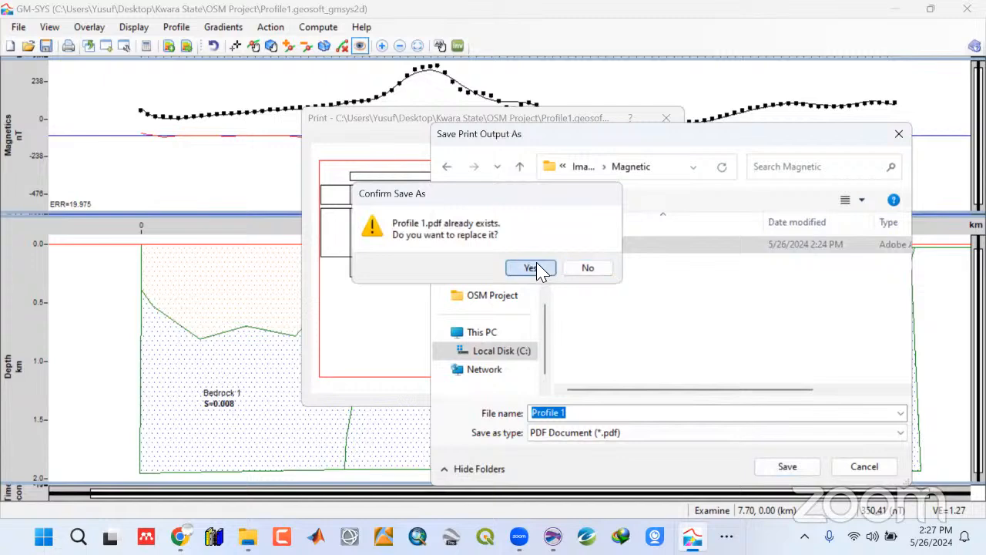
{"action": "left_click", "coordinate": [538, 268]}
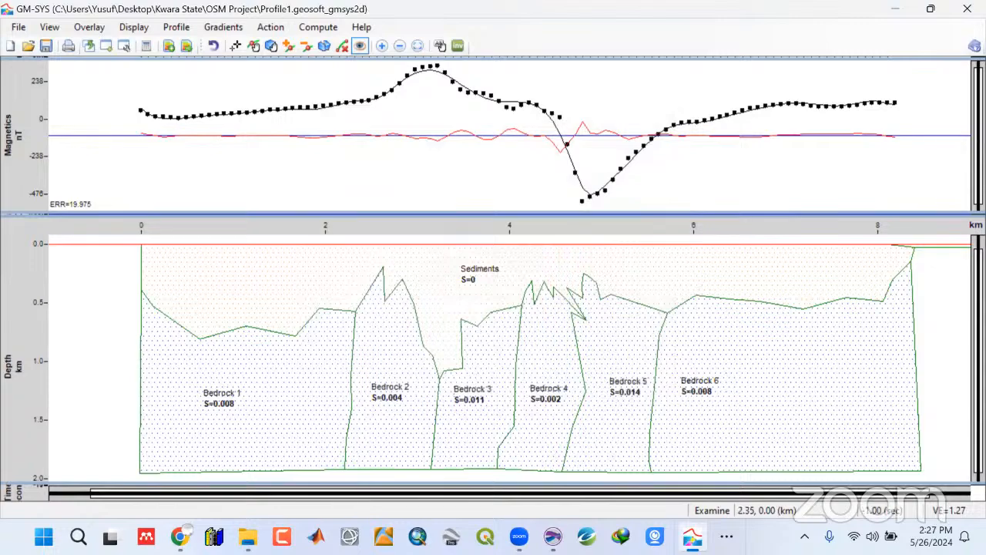
Try to view the reprinted Profile 1 PDF from the Magnetic images folder, and minimize the PDF reader
{"action": "key", "text": "alt+Tab"}
{"action": "double_click", "coordinate": [183, 246]}
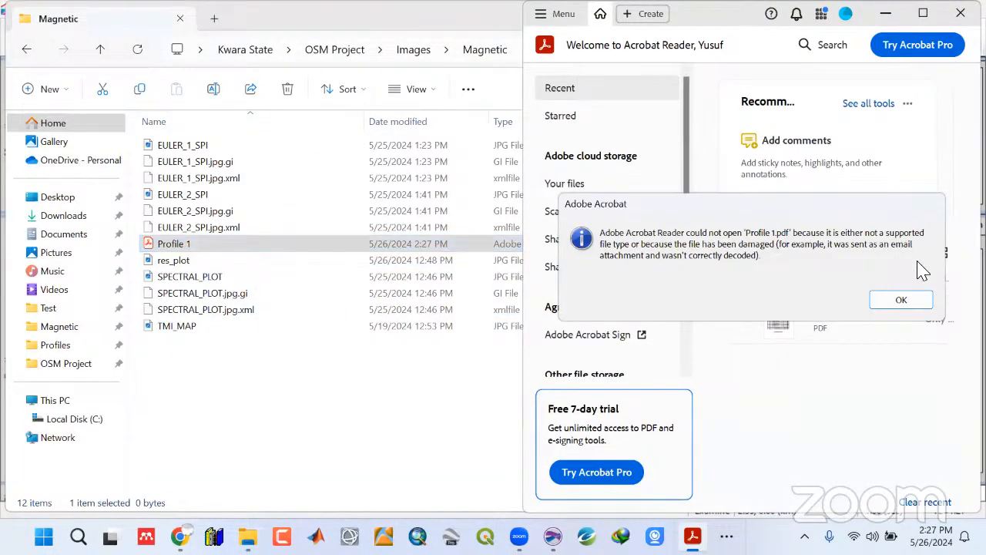
{"action": "left_click", "coordinate": [913, 301]}
{"action": "left_click", "coordinate": [888, 16]}
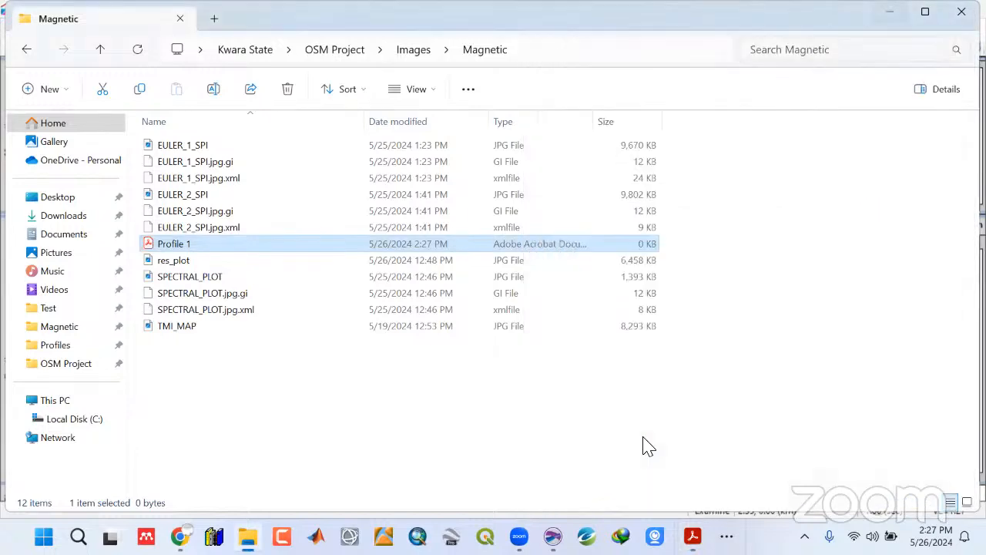
Switch back to GM-SYS and load the gmwin.ppf plot configuration from the Config folder into the print setup
{"action": "left_click", "coordinate": [727, 536]}
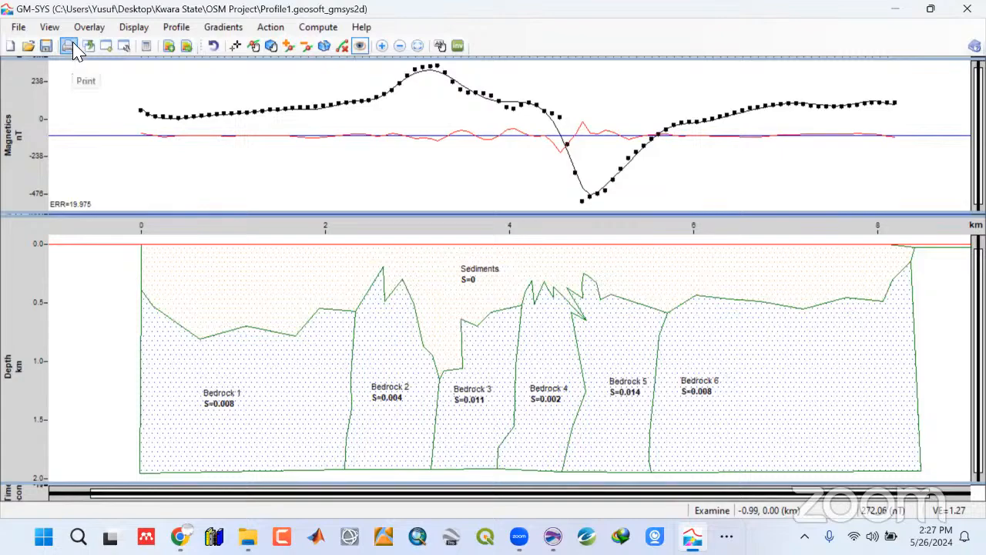
{"action": "left_click", "coordinate": [69, 47]}
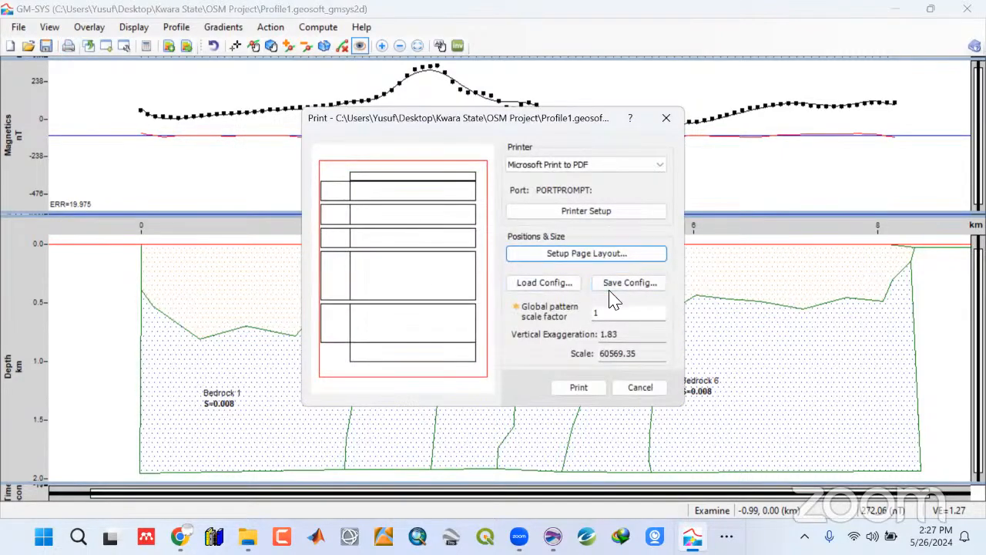
{"action": "left_click", "coordinate": [552, 280]}
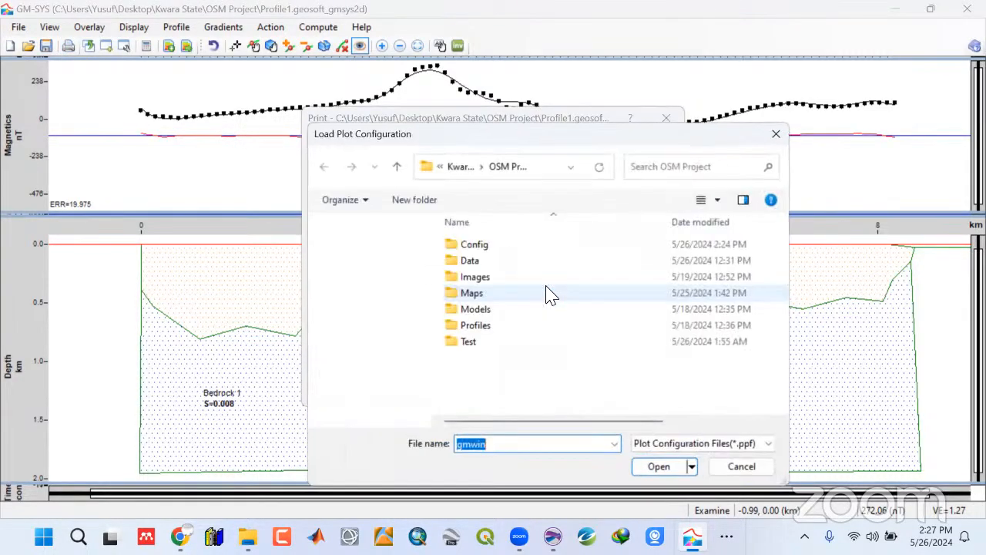
{"action": "double_click", "coordinate": [488, 245]}
{"action": "left_click", "coordinate": [488, 246]}
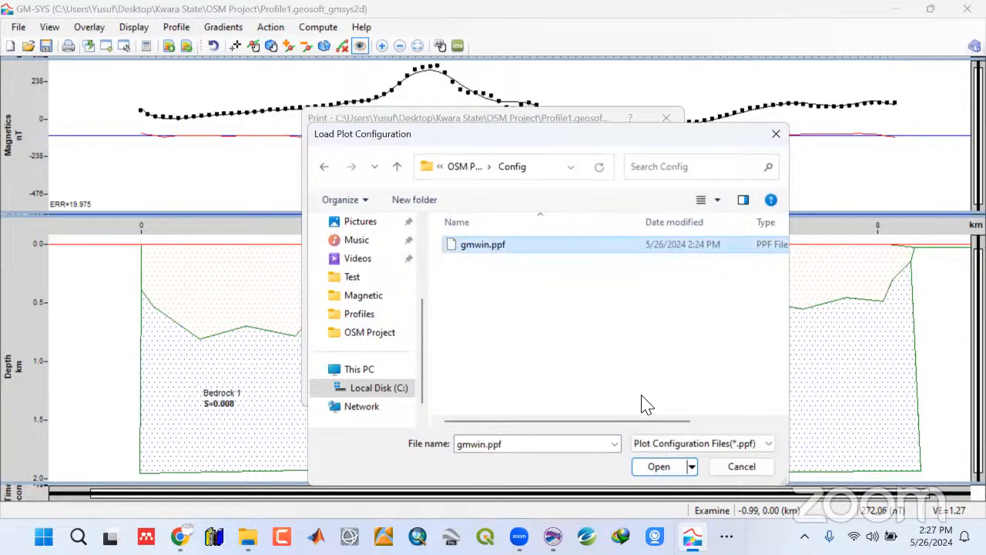
{"action": "key", "text": "Return"}
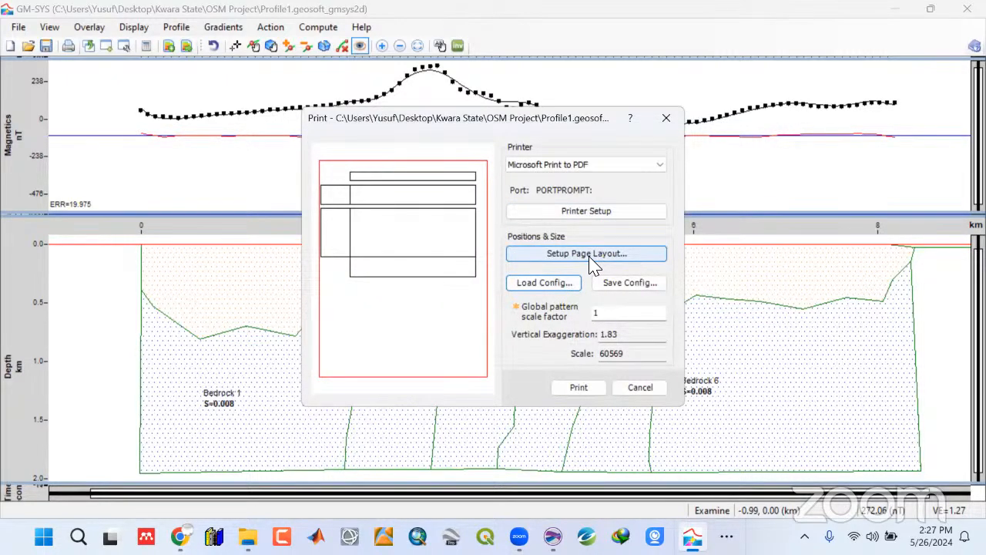
Review the plan view, magnetic, gravity, depth, horizontal and layout plot settings, and accept them as they are
{"action": "left_click", "coordinate": [591, 260]}
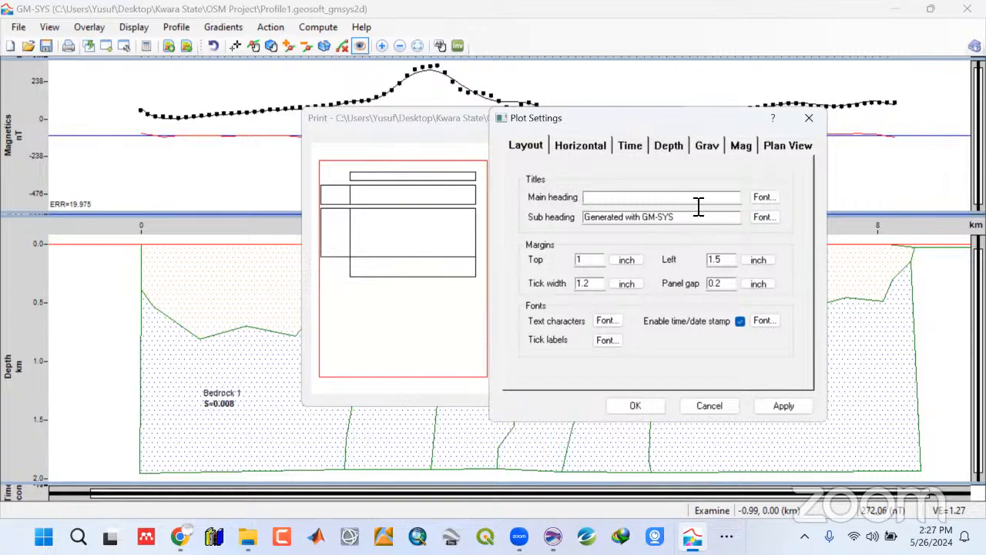
{"action": "left_click", "coordinate": [778, 151]}
{"action": "left_click", "coordinate": [736, 151]}
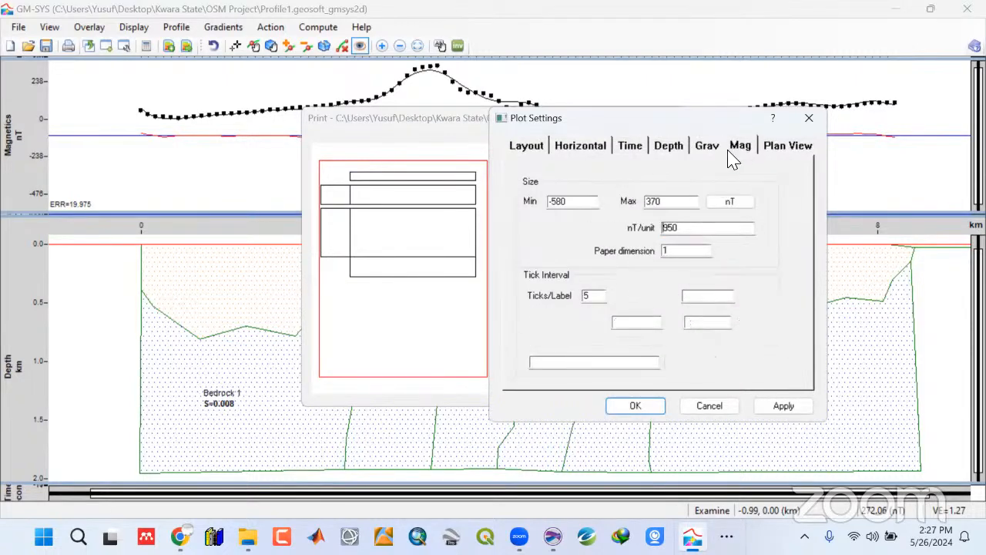
{"action": "left_click", "coordinate": [706, 147]}
{"action": "left_click", "coordinate": [662, 148]}
{"action": "left_click", "coordinate": [596, 148]}
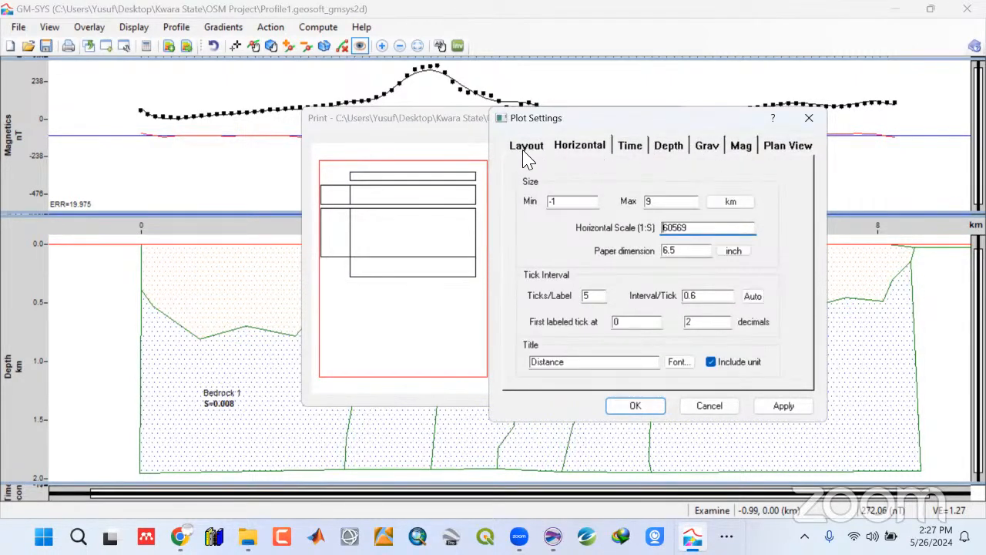
{"action": "left_click", "coordinate": [527, 146]}
{"action": "left_click", "coordinate": [775, 405]}
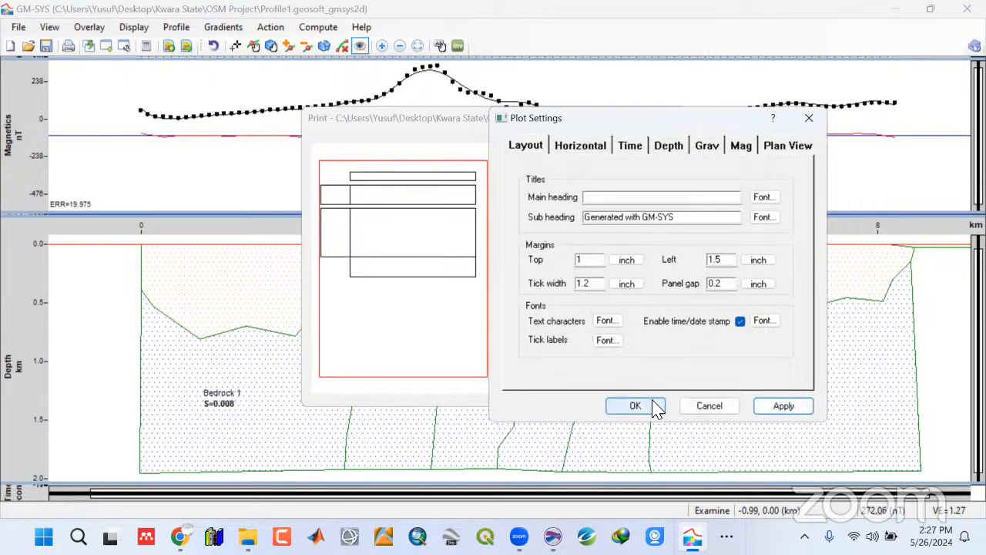
{"action": "left_click", "coordinate": [654, 406]}
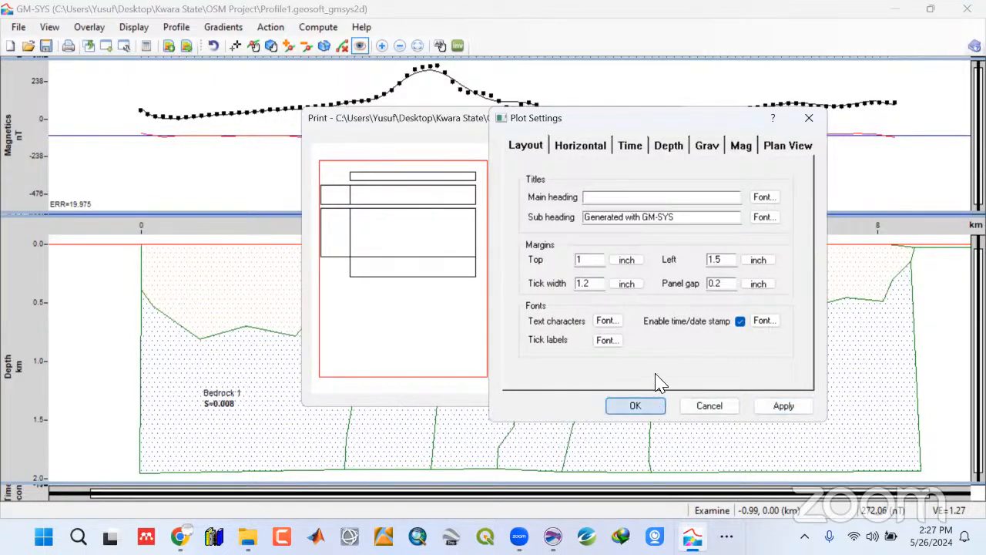
Choose Raster Driver for GMSYS as the printer and start printing the Profile1 layout to a file
{"action": "left_click", "coordinate": [586, 164]}
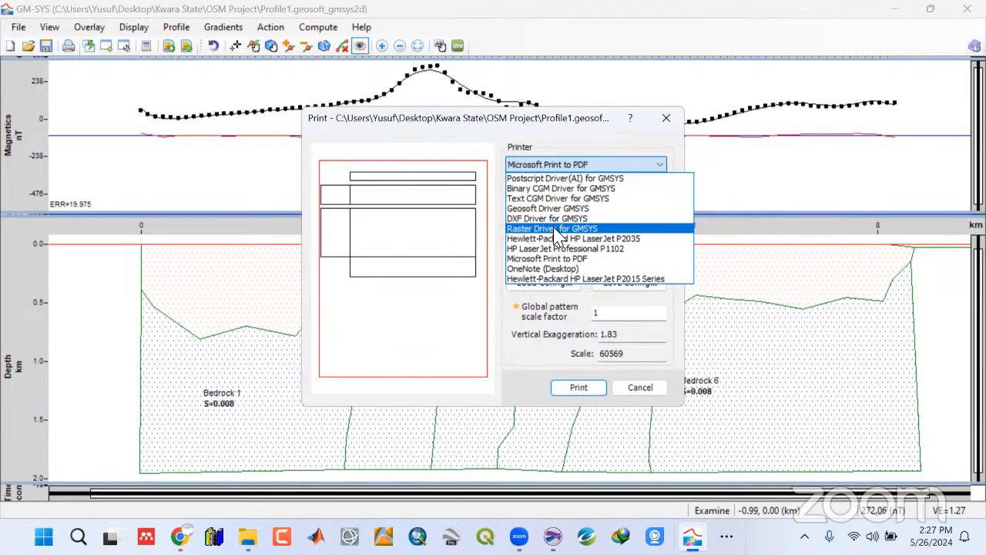
{"action": "left_click", "coordinate": [554, 229]}
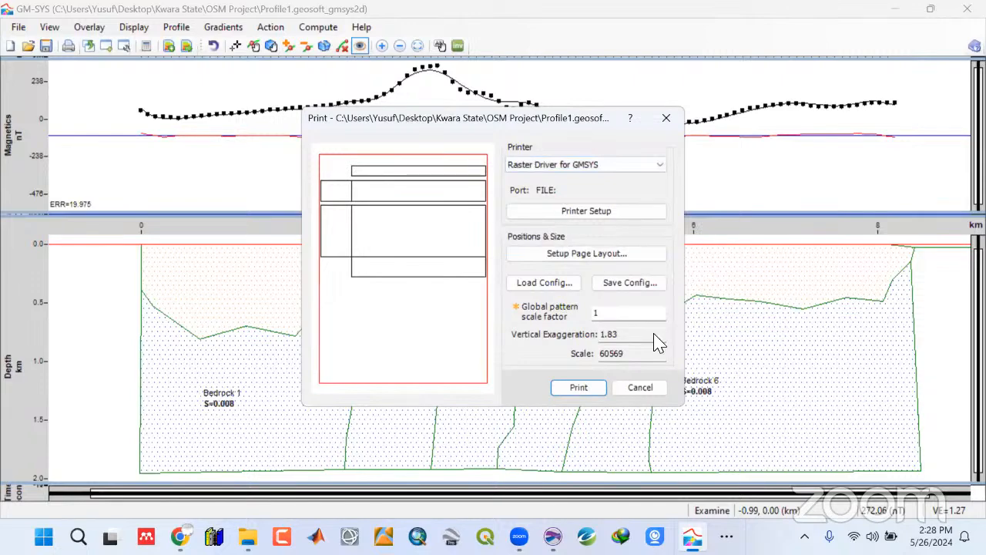
{"action": "left_click", "coordinate": [579, 389]}
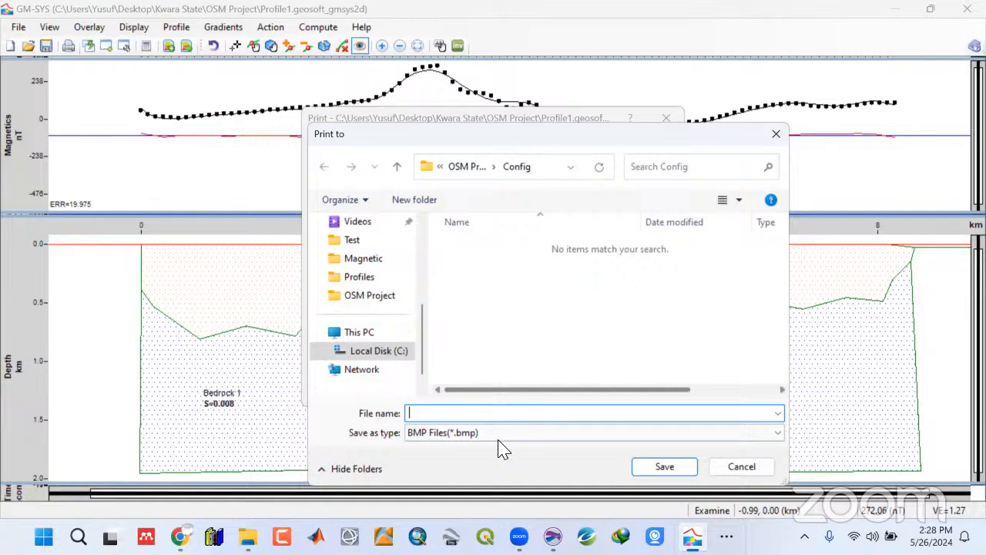
Set the print output format to PNG and choose the Images > Magnetic folder as its destination
{"action": "left_click", "coordinate": [494, 437]}
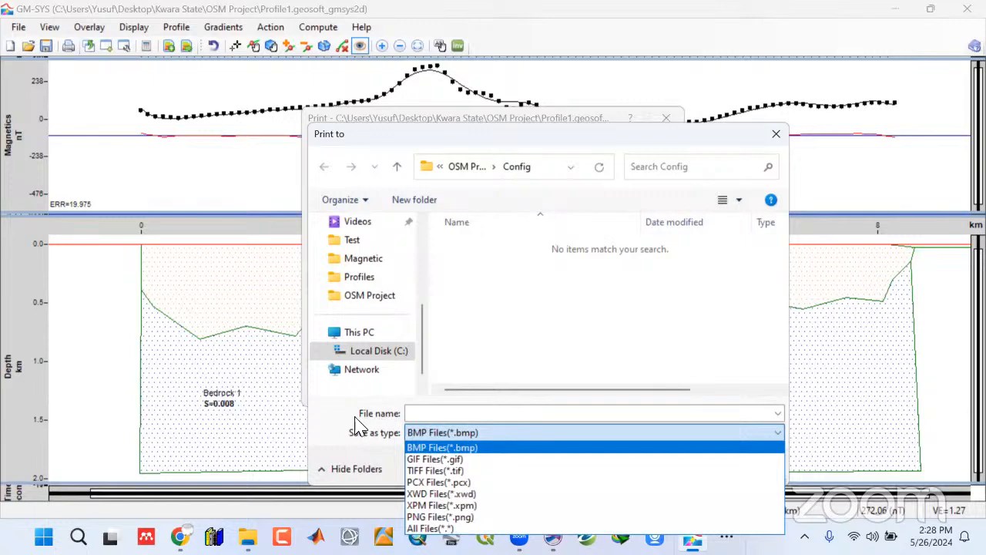
{"action": "left_click", "coordinate": [398, 168]}
{"action": "left_click", "coordinate": [399, 168]}
{"action": "double_click", "coordinate": [489, 282]}
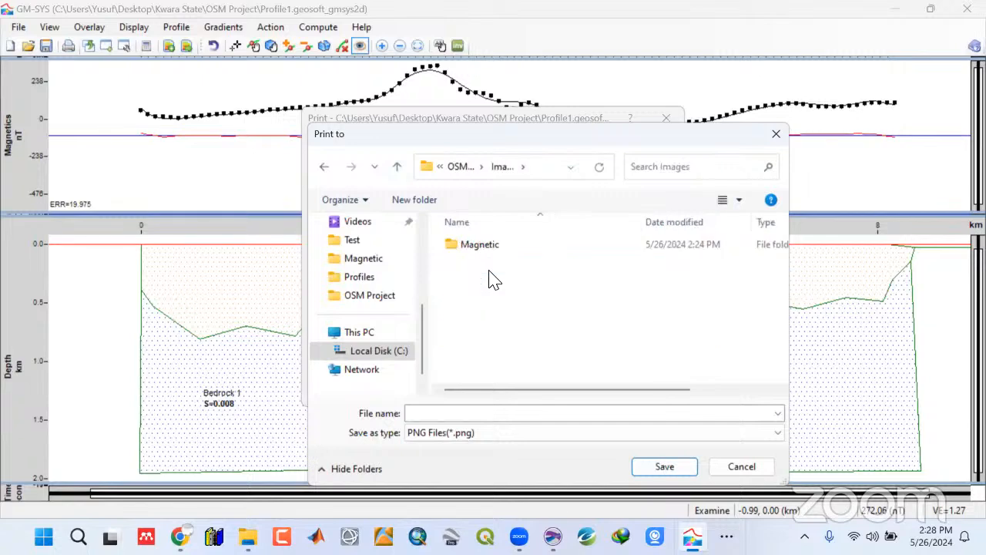
{"action": "double_click", "coordinate": [490, 250]}
Name the PNG output Profile 1 and save it
{"action": "left_click", "coordinate": [488, 414]}
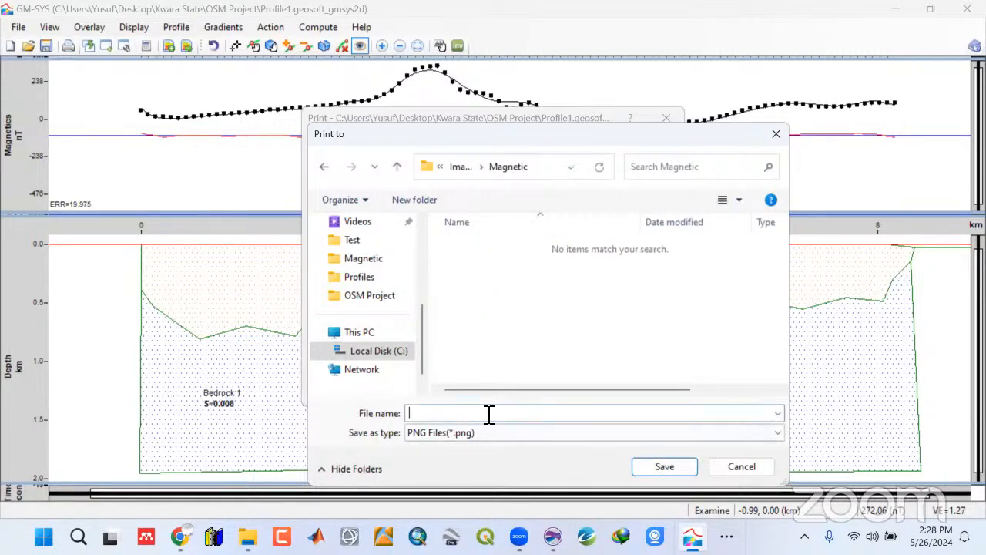
{"action": "type", "text": "Profil"}
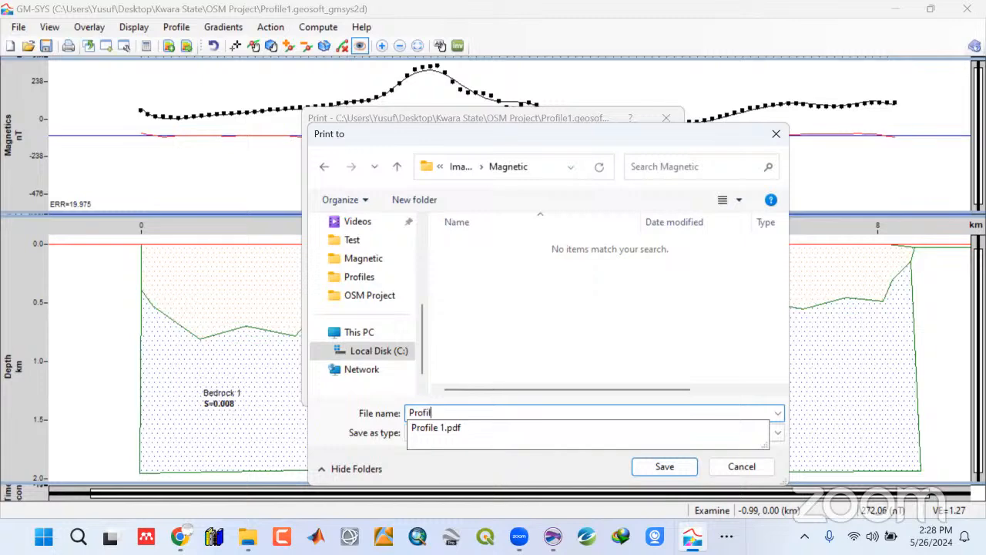
{"action": "type", "text": "e 2"}
{"action": "key", "text": "BackSpace"}
{"action": "type", "text": "1"}
{"action": "left_click", "coordinate": [531, 461]}
{"action": "left_click", "coordinate": [632, 469]}
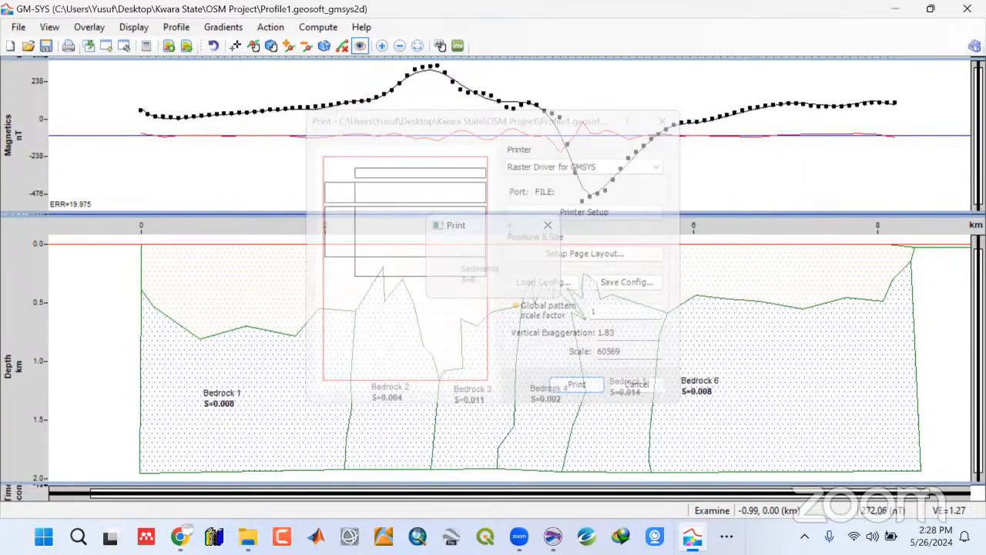
View the Profile 1 BMP and PNG images from the Magnetic folder, checking the plot's page fit, line colours and labels
{"action": "left_click", "coordinate": [247, 536]}
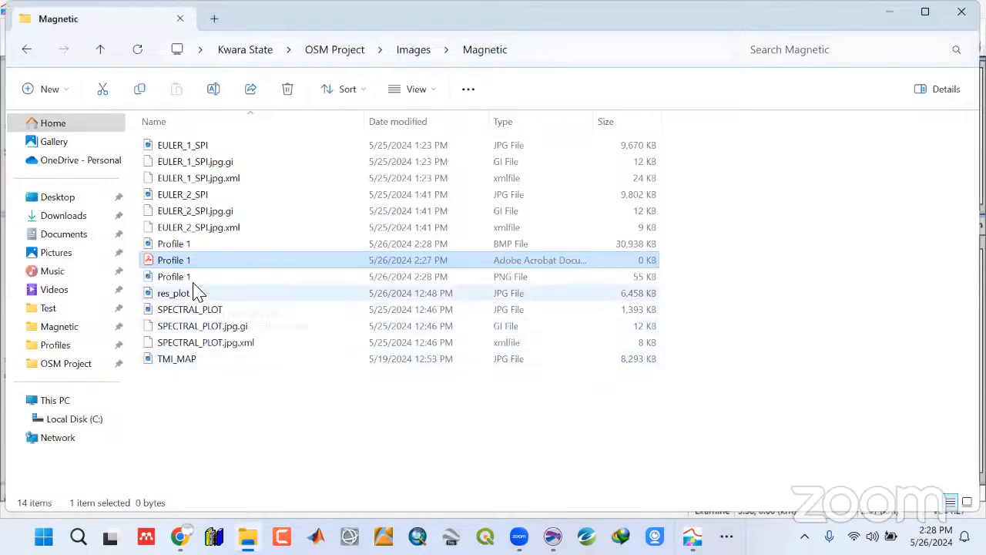
{"action": "double_click", "coordinate": [173, 247]}
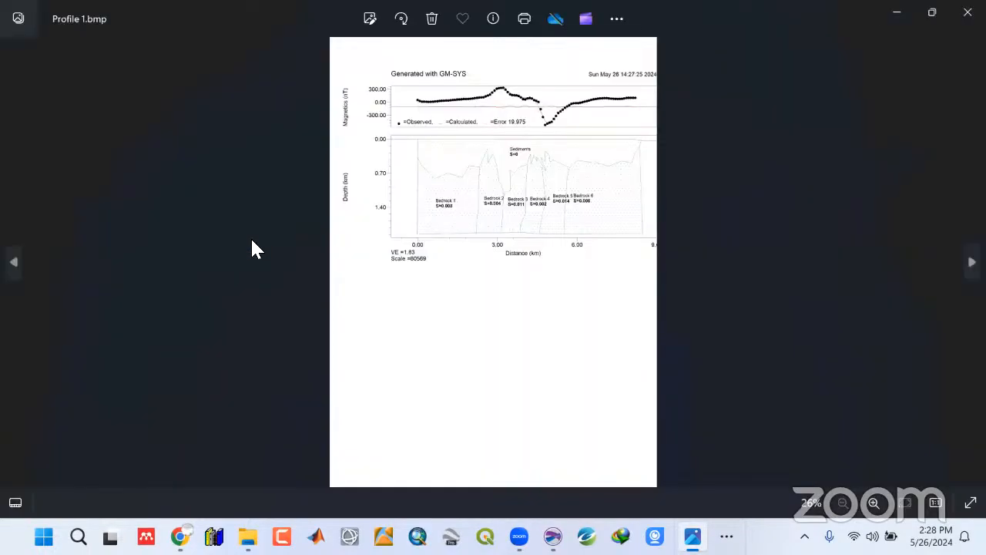
{"action": "scroll", "coordinate": [470, 201], "scroll_direction": "up", "scroll_amount": 2}
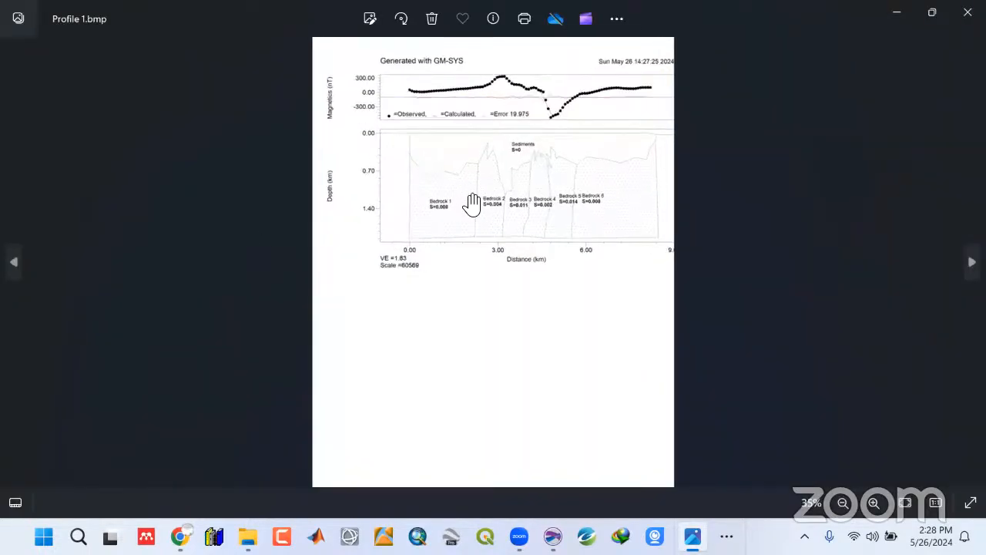
{"action": "scroll", "coordinate": [472, 205], "scroll_direction": "down", "scroll_amount": 1}
{"action": "scroll", "coordinate": [471, 205], "scroll_direction": "down", "scroll_amount": 1}
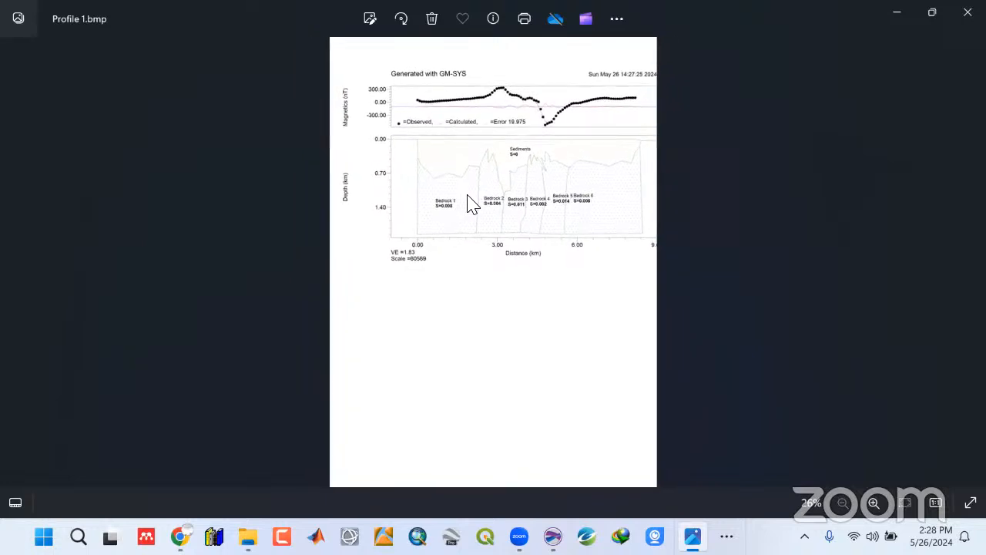
{"action": "scroll", "coordinate": [539, 208], "scroll_direction": "up", "scroll_amount": 2}
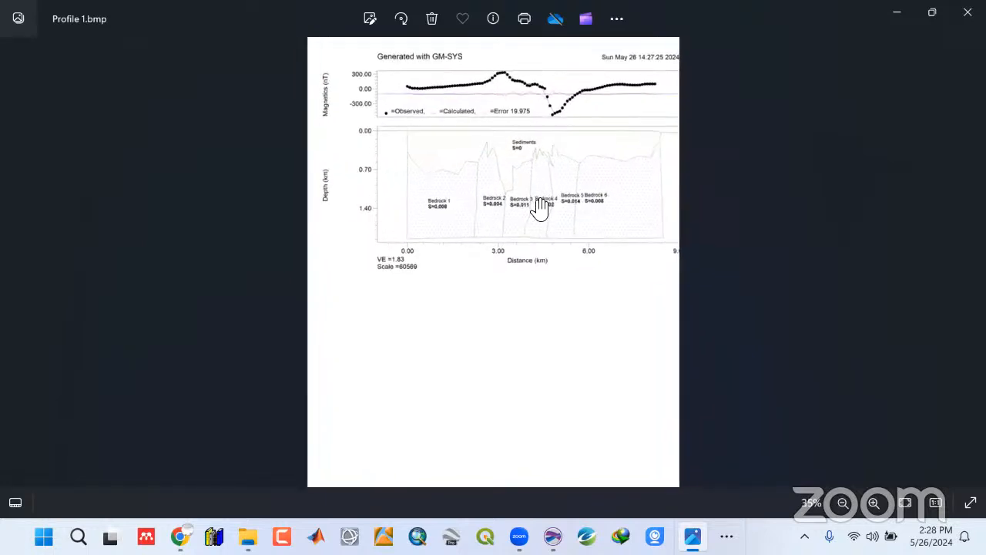
{"action": "scroll", "coordinate": [539, 208], "scroll_direction": "down", "scroll_amount": 2}
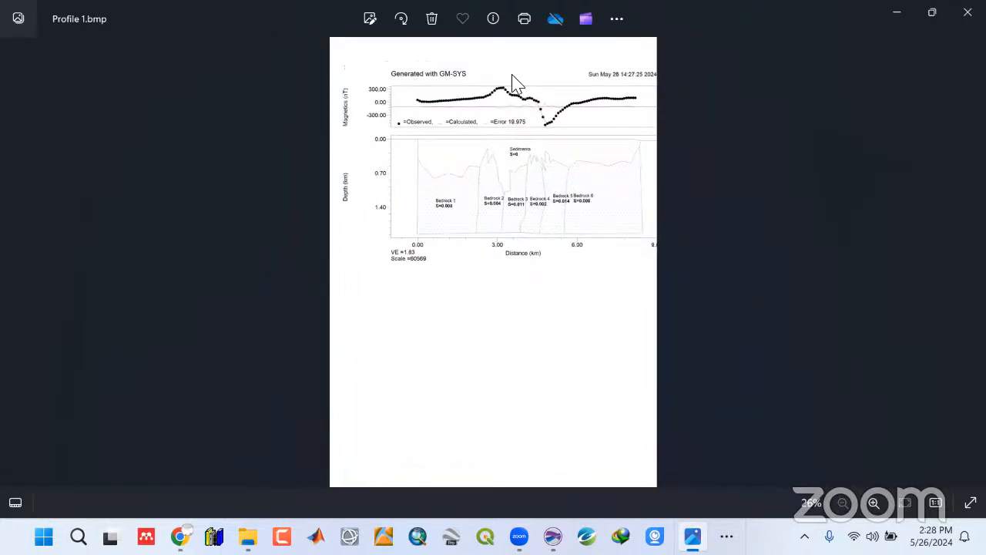
{"action": "scroll", "coordinate": [482, 149], "scroll_direction": "up", "scroll_amount": 3}
{"action": "left_click_drag", "start_coordinate": [454, 182], "coordinate": [456, 295]}
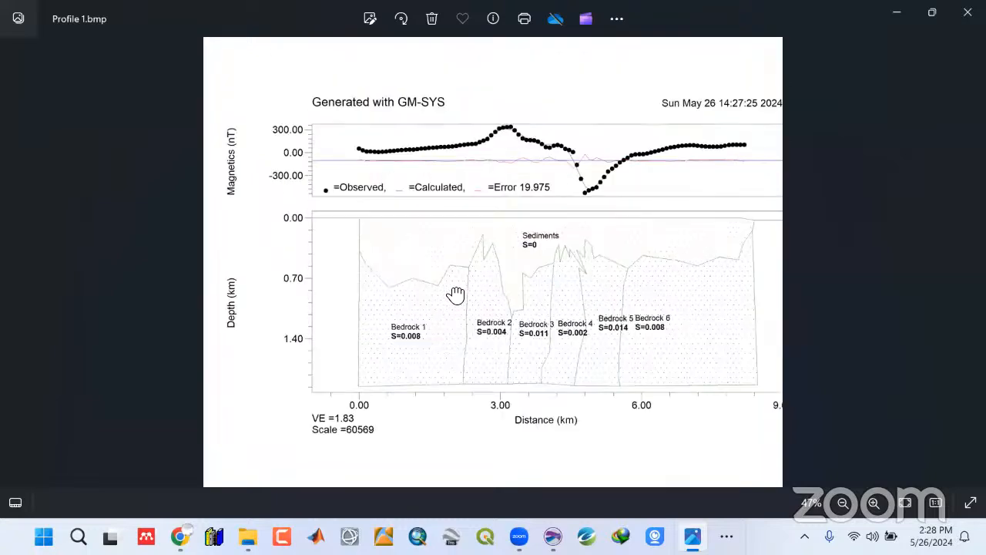
{"action": "left_click_drag", "start_coordinate": [464, 258], "coordinate": [472, 280]}
{"action": "scroll", "coordinate": [473, 275], "scroll_direction": "up", "scroll_amount": 1}
{"action": "scroll", "coordinate": [470, 271], "scroll_direction": "up", "scroll_amount": 2}
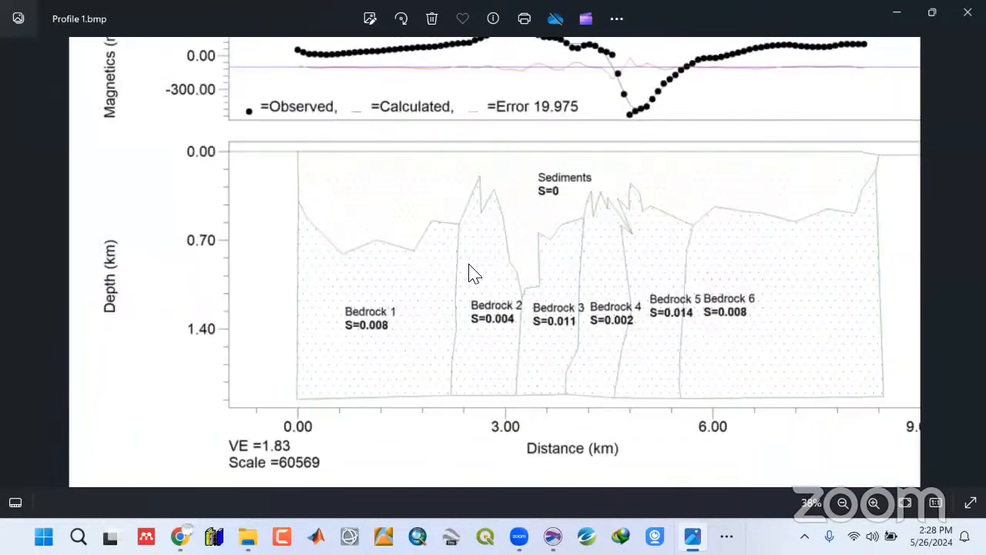
{"action": "scroll", "coordinate": [473, 266], "scroll_direction": "down", "scroll_amount": 5}
{"action": "scroll", "coordinate": [480, 231], "scroll_direction": "up", "scroll_amount": 2}
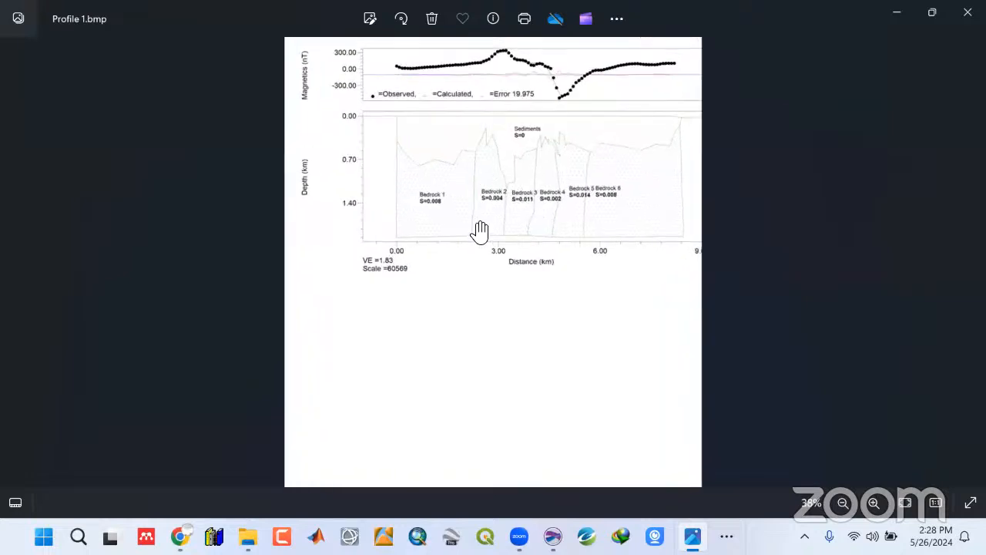
{"action": "scroll", "coordinate": [479, 231], "scroll_direction": "down", "scroll_amount": 2}
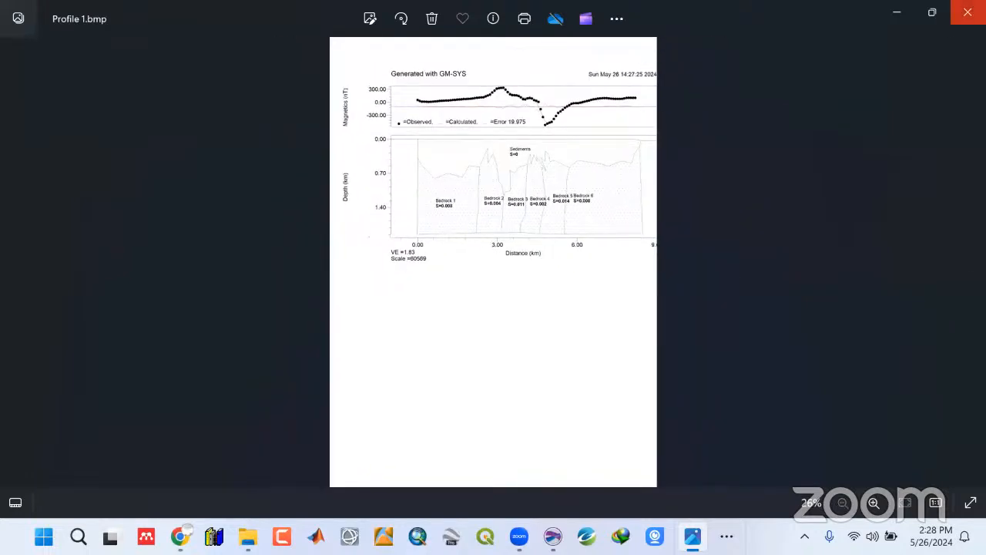
{"action": "left_click", "coordinate": [968, 12]}
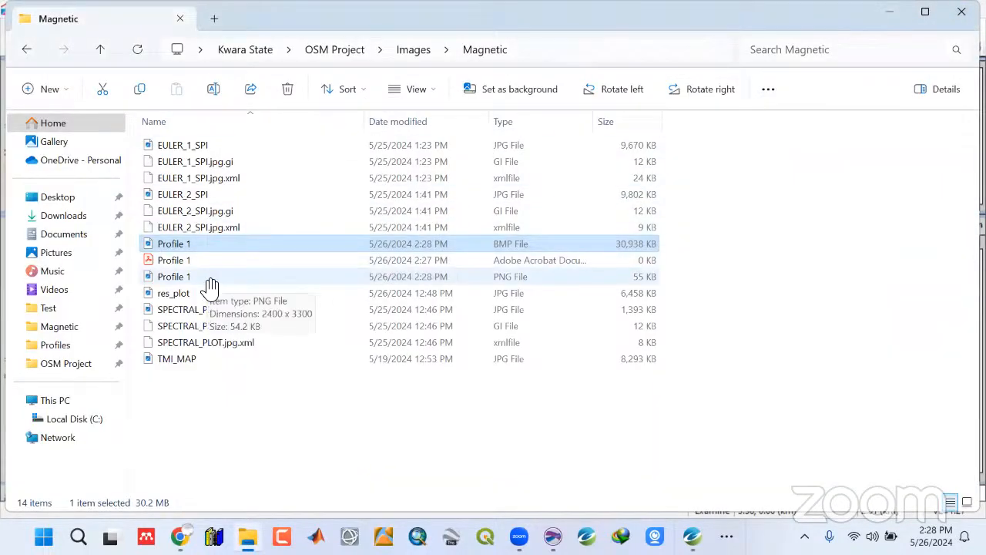
{"action": "double_click", "coordinate": [209, 279]}
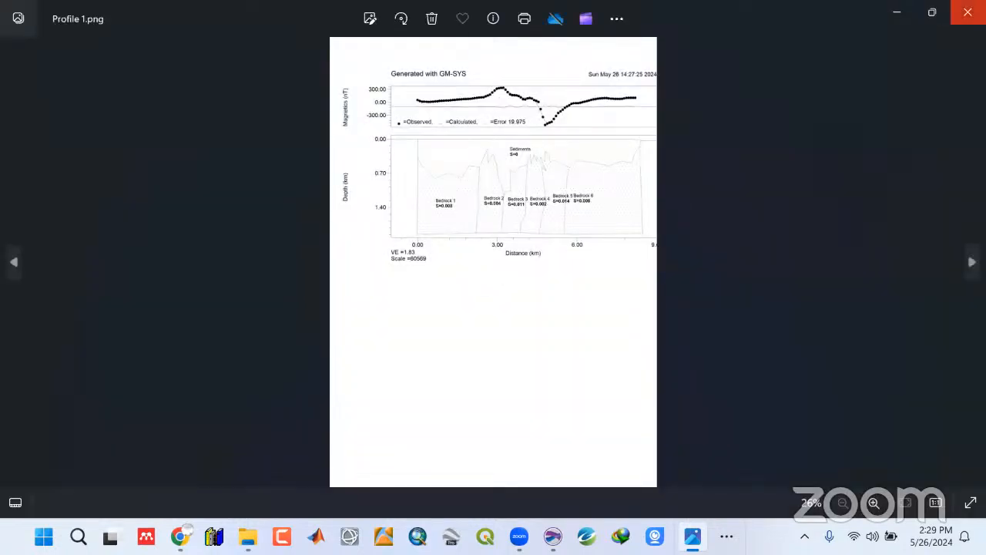
{"action": "left_click", "coordinate": [968, 12]}
Delete the Profile 1 BMP and PNG files from the Magnetic images folder
{"action": "left_click", "coordinate": [183, 244]}
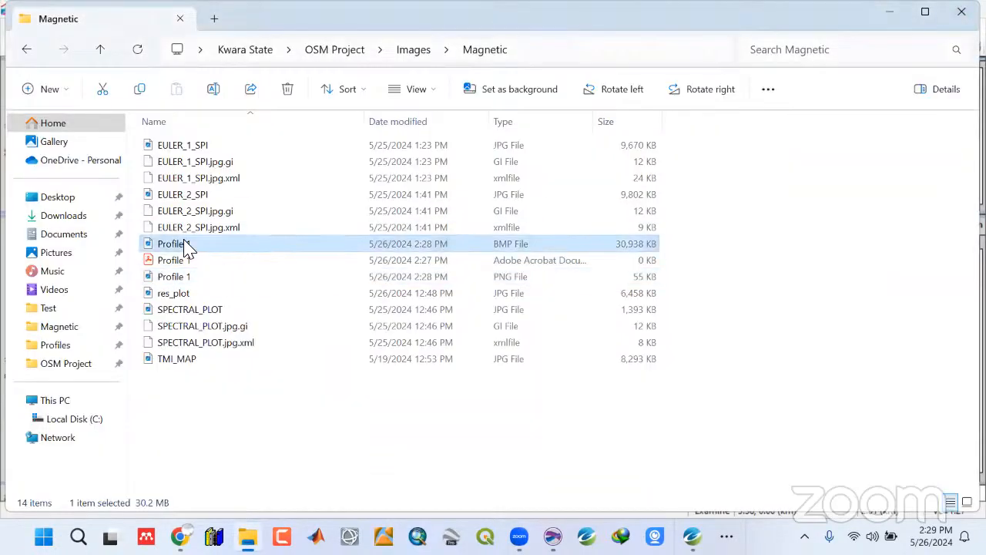
{"action": "left_click", "coordinate": [177, 279], "text": "ctrl"}
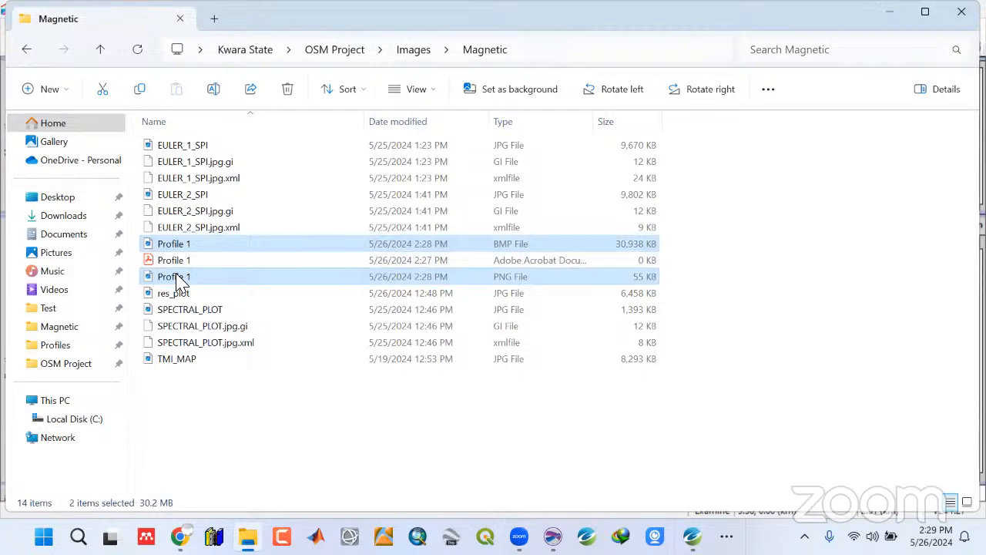
{"action": "key", "text": "Delete"}
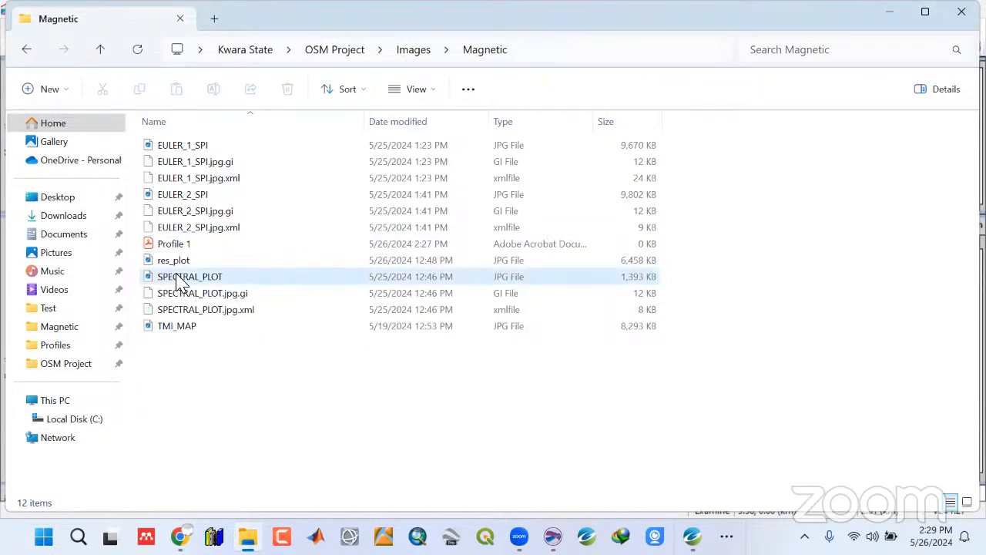
Switch back to GM-SYS and open the print setup for the Profile1 model
{"action": "left_click", "coordinate": [727, 536]}
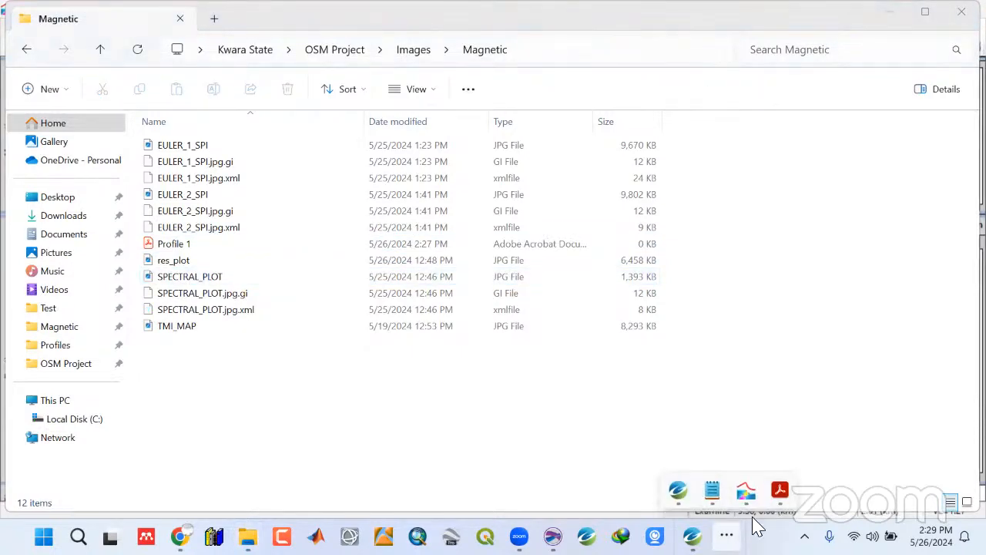
{"action": "mouse_move", "coordinate": [779, 491]}
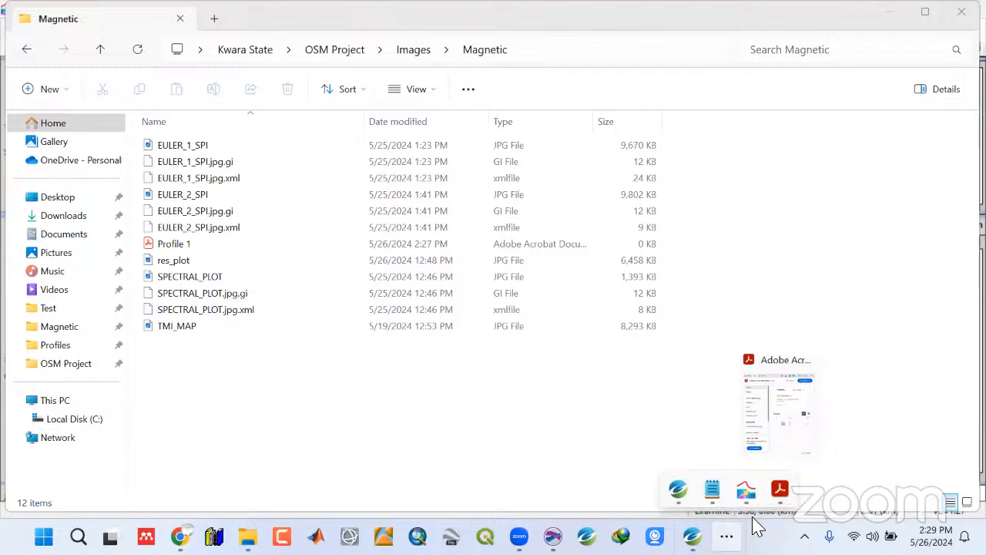
{"action": "left_click", "coordinate": [746, 490]}
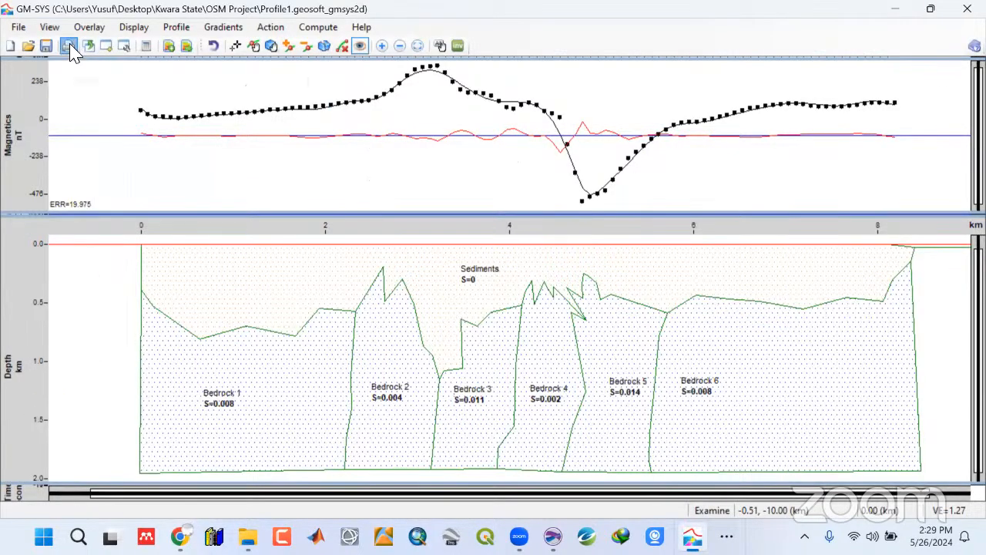
{"action": "left_click", "coordinate": [69, 47]}
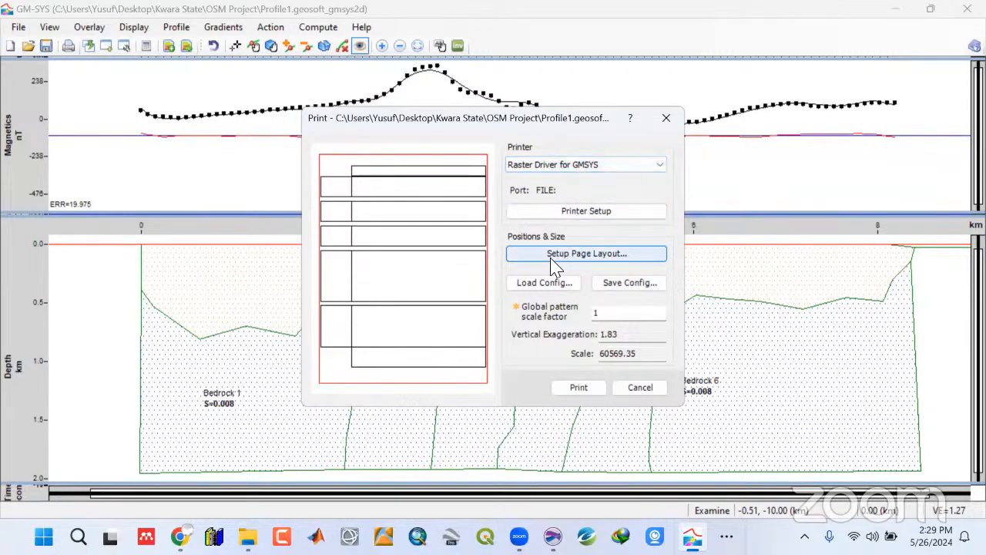
Load the gmwin.ppf plot configuration from the OSM Project's Config folder into the print settings
{"action": "left_click", "coordinate": [542, 284]}
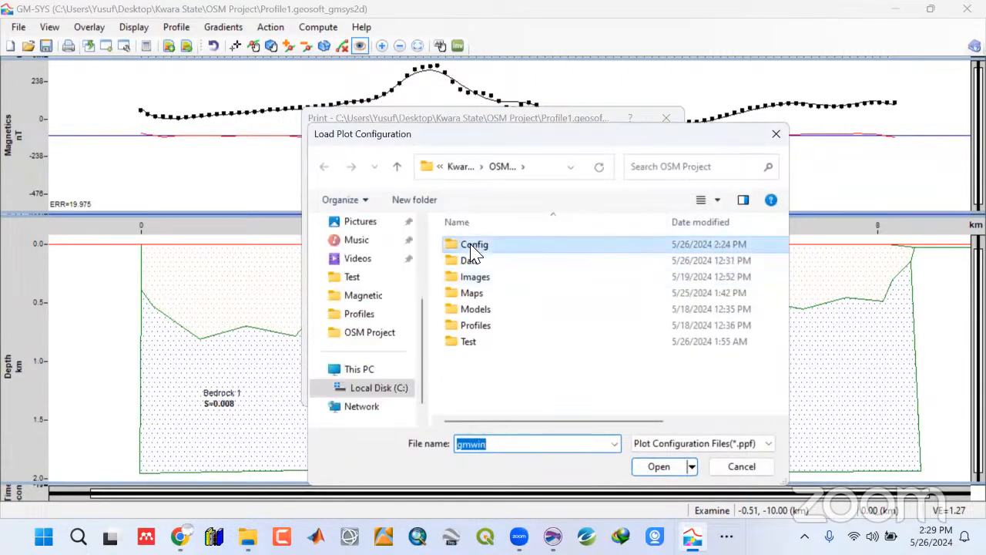
{"action": "double_click", "coordinate": [475, 245]}
{"action": "left_click", "coordinate": [482, 244]}
{"action": "left_click", "coordinate": [659, 466]}
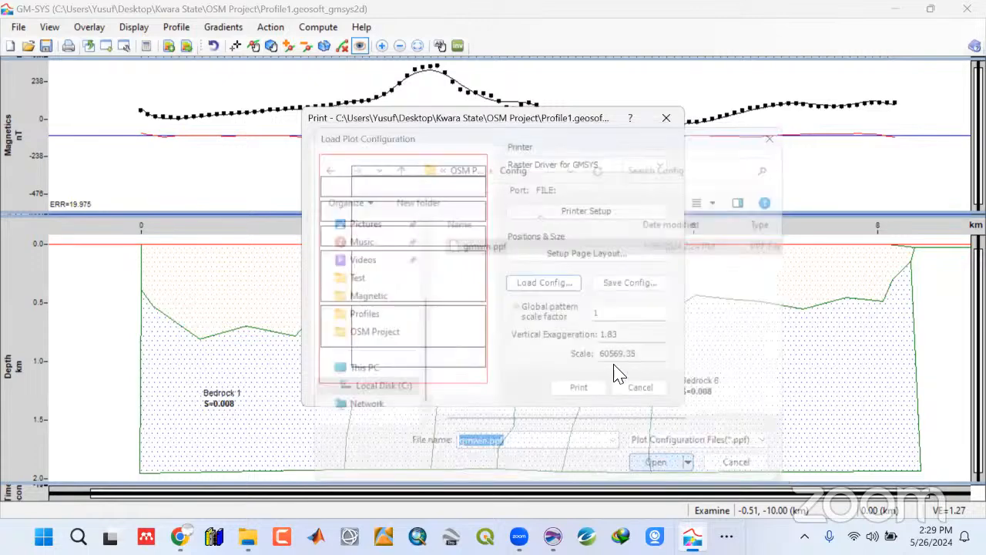
Select the Hewlett-Packard HP LaserJet P2015 Series printer and print the profile
{"action": "left_click", "coordinate": [575, 164]}
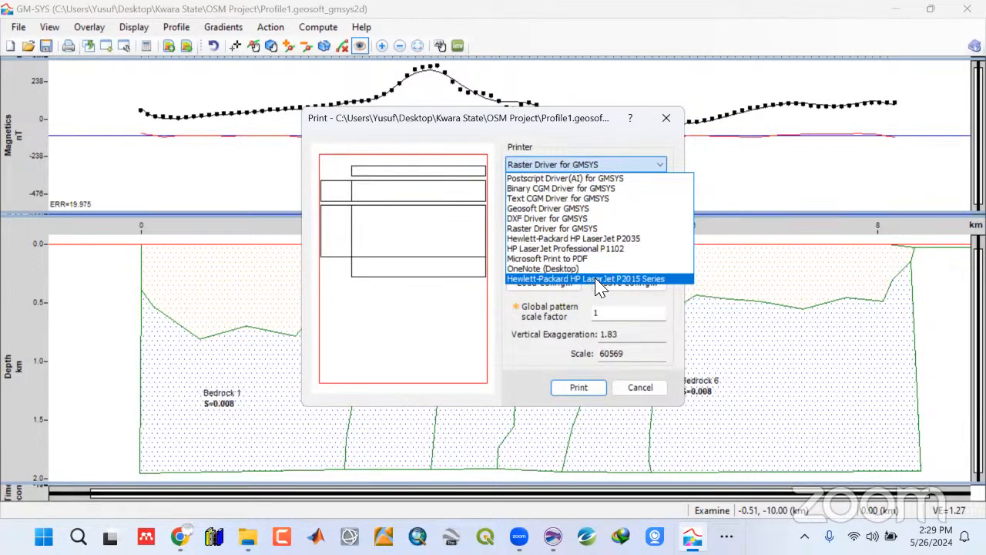
{"action": "left_click", "coordinate": [599, 279]}
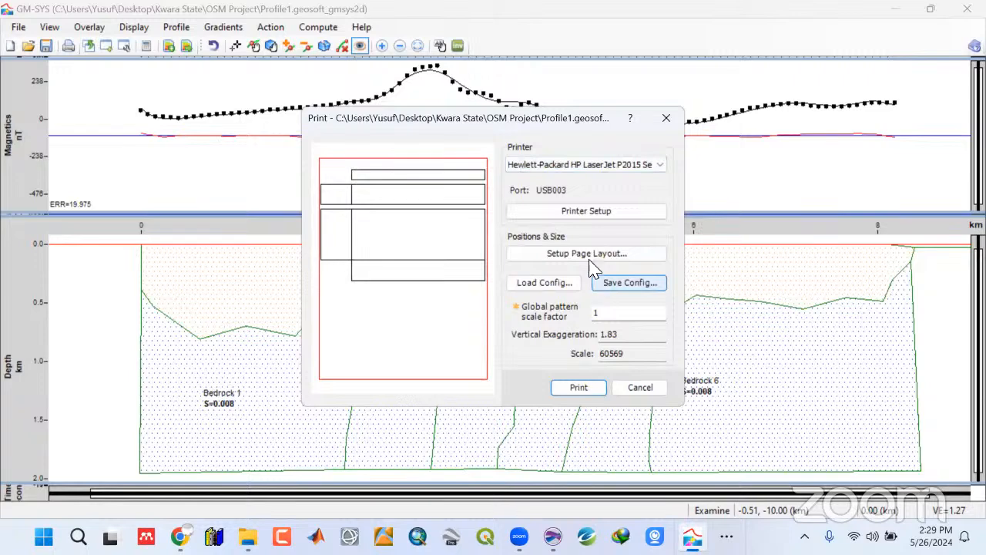
{"action": "left_click", "coordinate": [590, 389]}
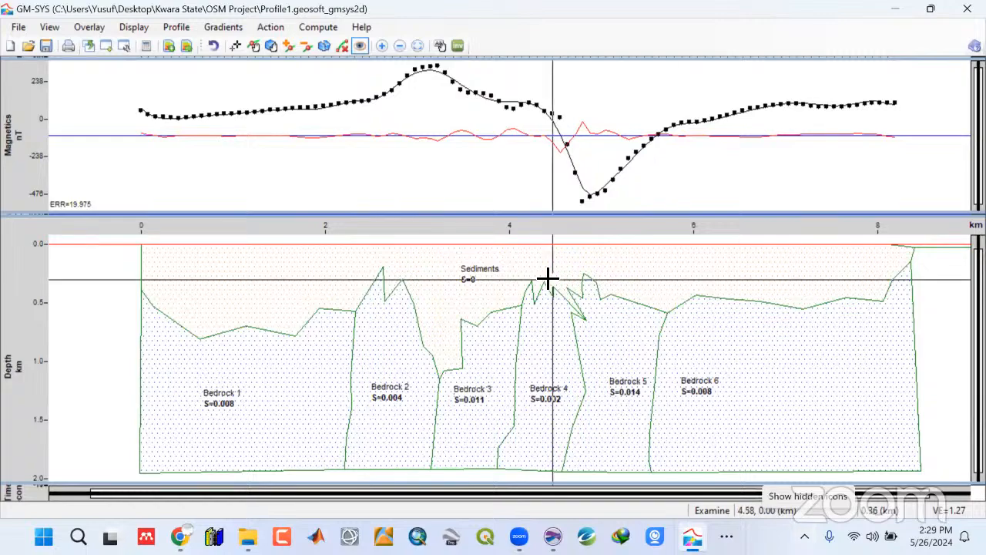
{"action": "left_click", "coordinate": [67, 46]}
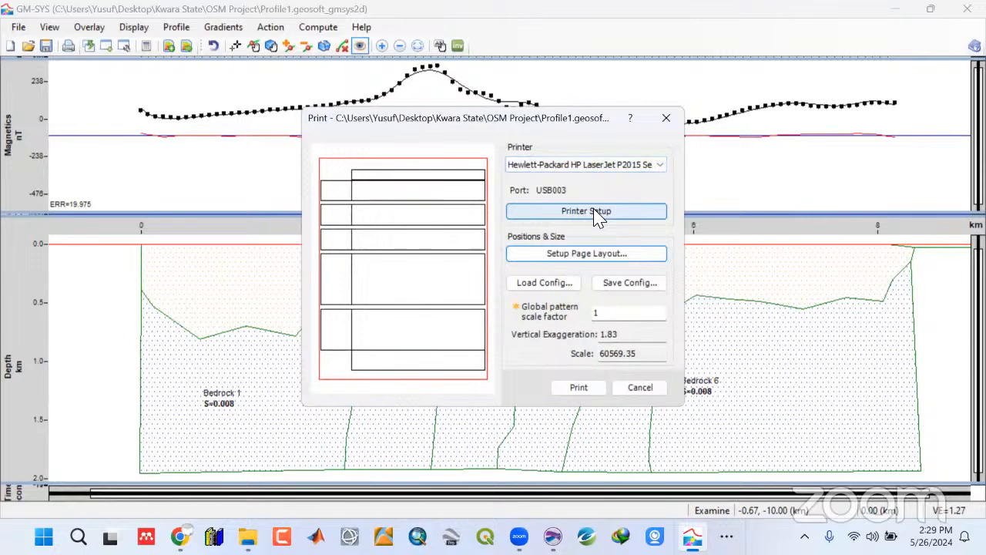
{"action": "left_click", "coordinate": [571, 217]}
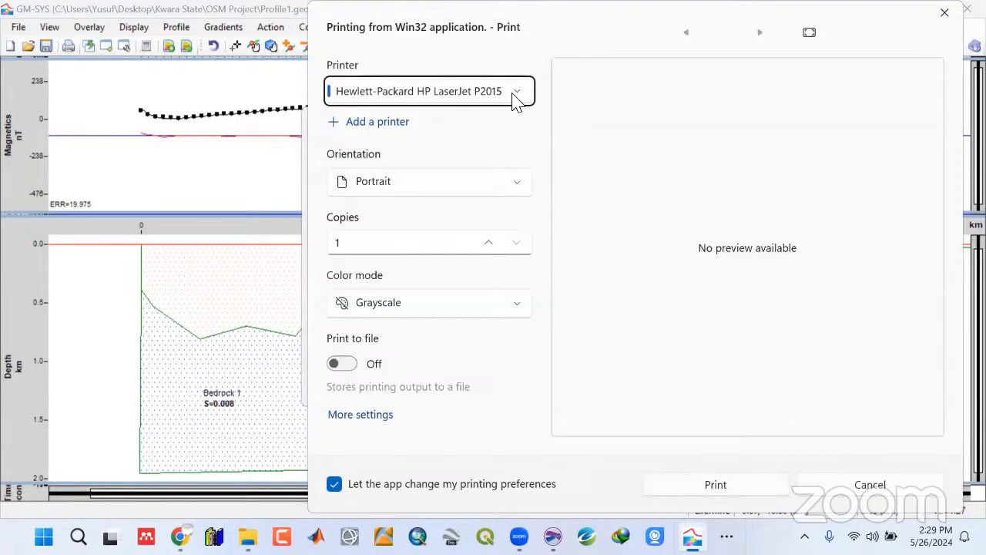
{"action": "left_click", "coordinate": [515, 97]}
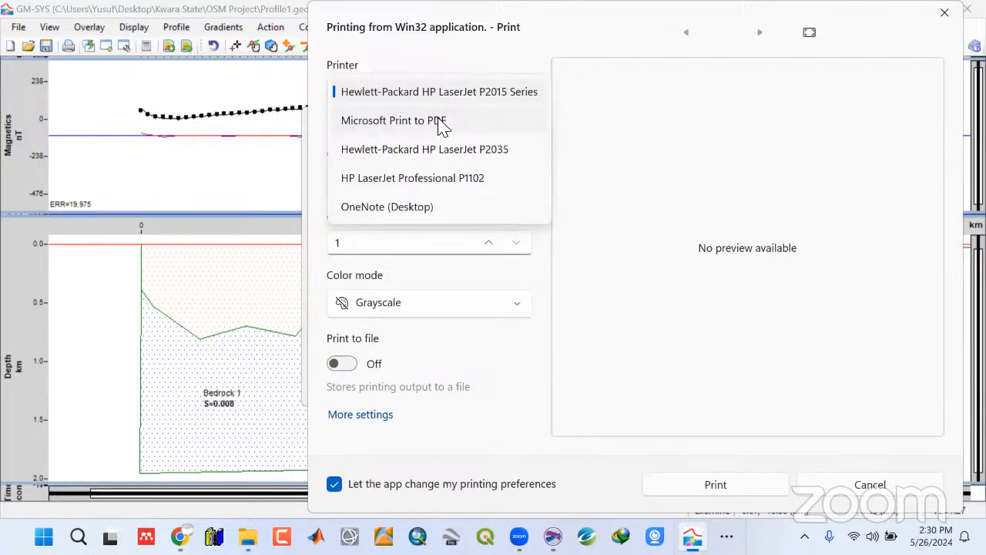
{"action": "left_click", "coordinate": [441, 124]}
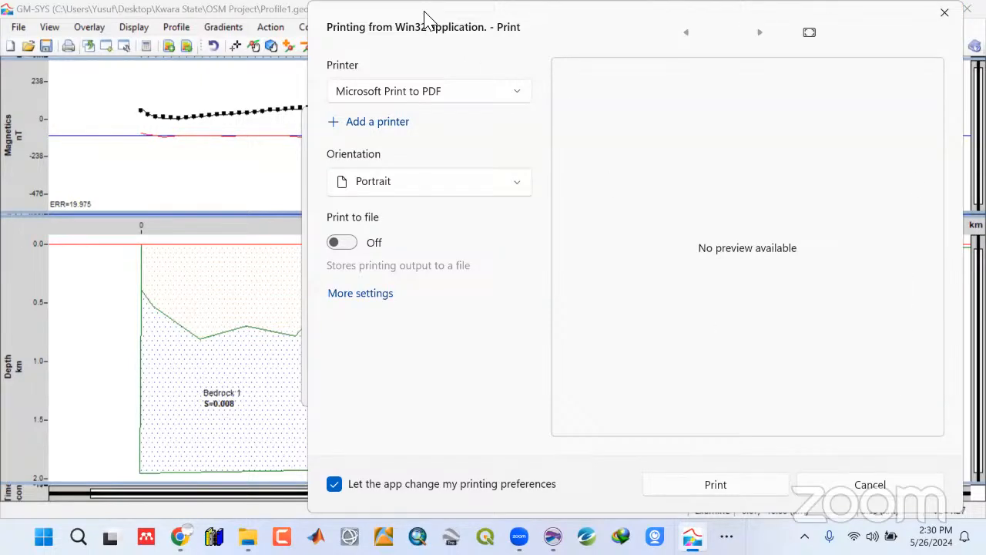
{"action": "left_click_drag", "start_coordinate": [423, 11], "coordinate": [33, 1]}
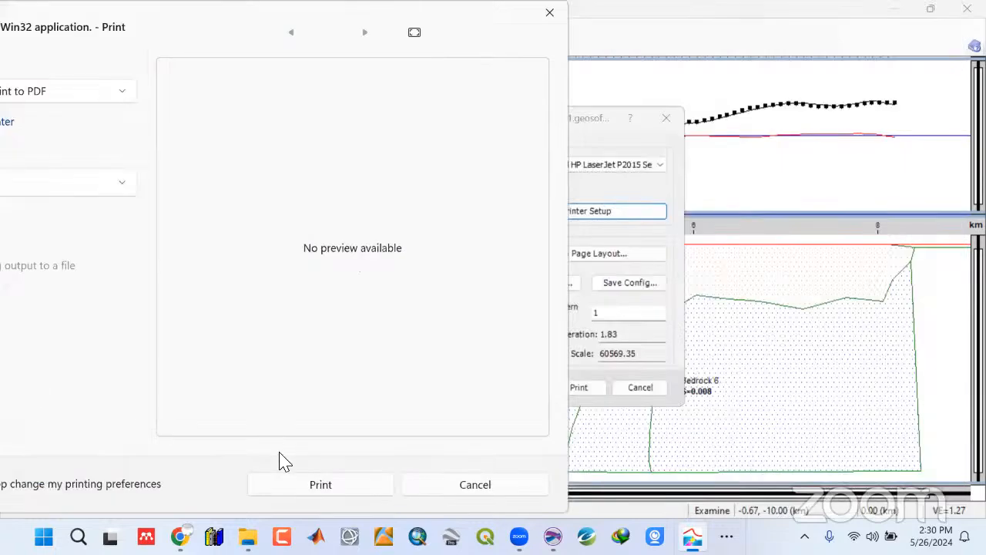
{"action": "left_click", "coordinate": [549, 13]}
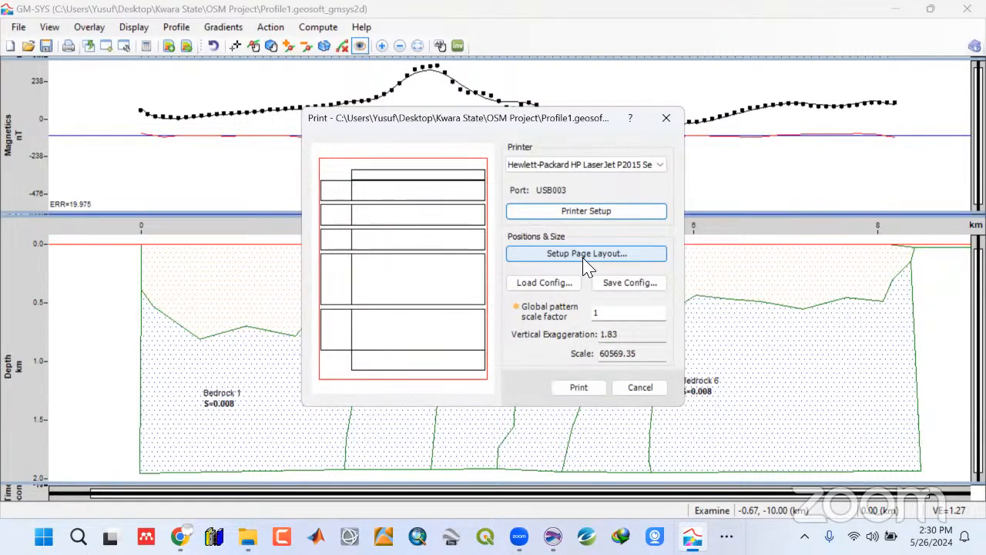
Load the gmwin.ppf plot configuration from the Config folder again and print the profile on the HP LaserJet P2015
{"action": "left_click", "coordinate": [551, 296]}
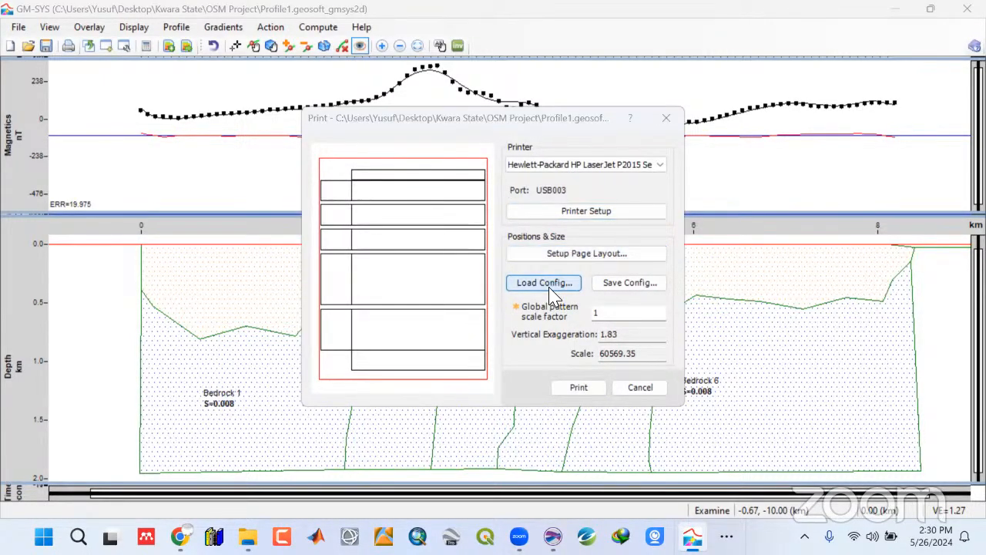
{"action": "double_click", "coordinate": [493, 251]}
{"action": "left_click", "coordinate": [493, 250]}
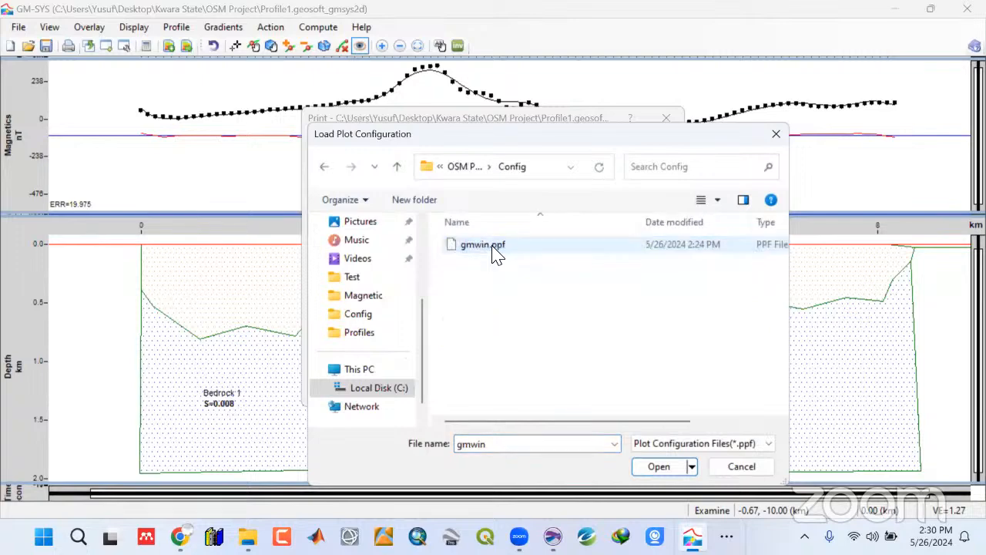
{"action": "left_click", "coordinate": [664, 464]}
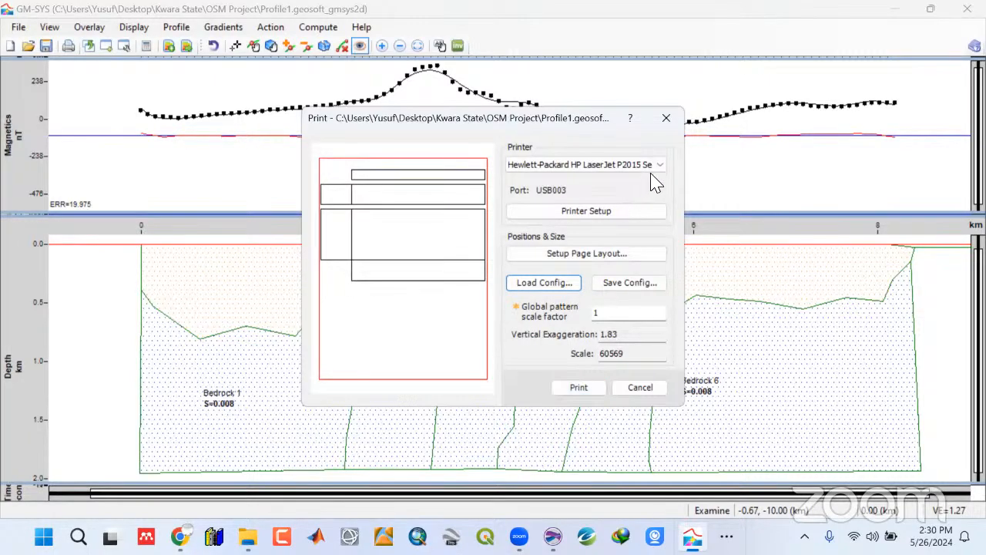
{"action": "left_click", "coordinate": [578, 389]}
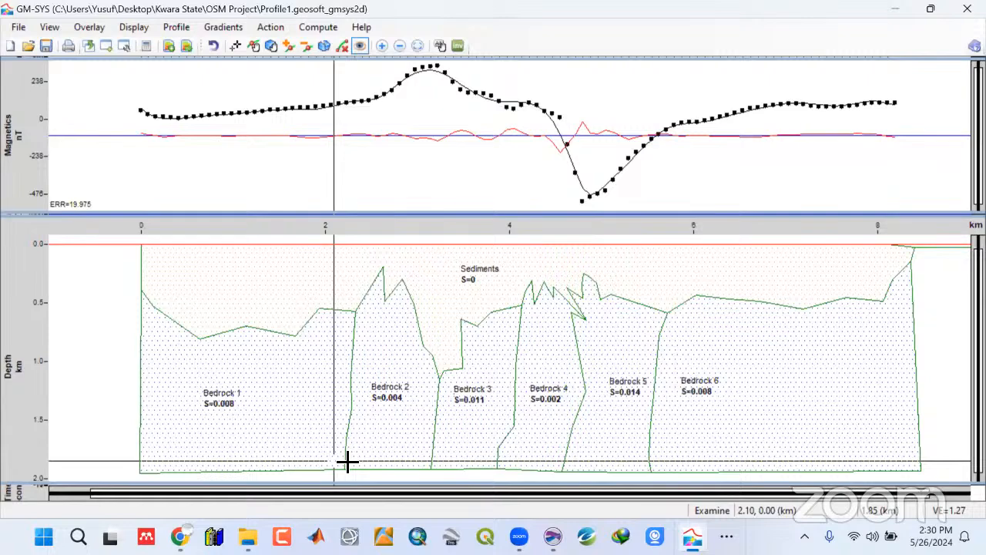
{"action": "mouse_move", "coordinate": [247, 537]}
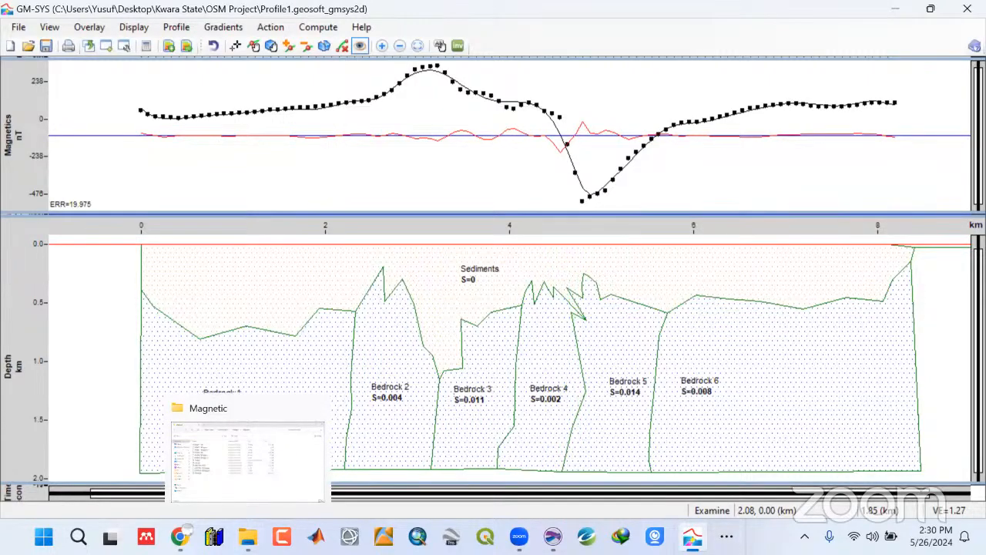
{"action": "left_click", "coordinate": [804, 536]}
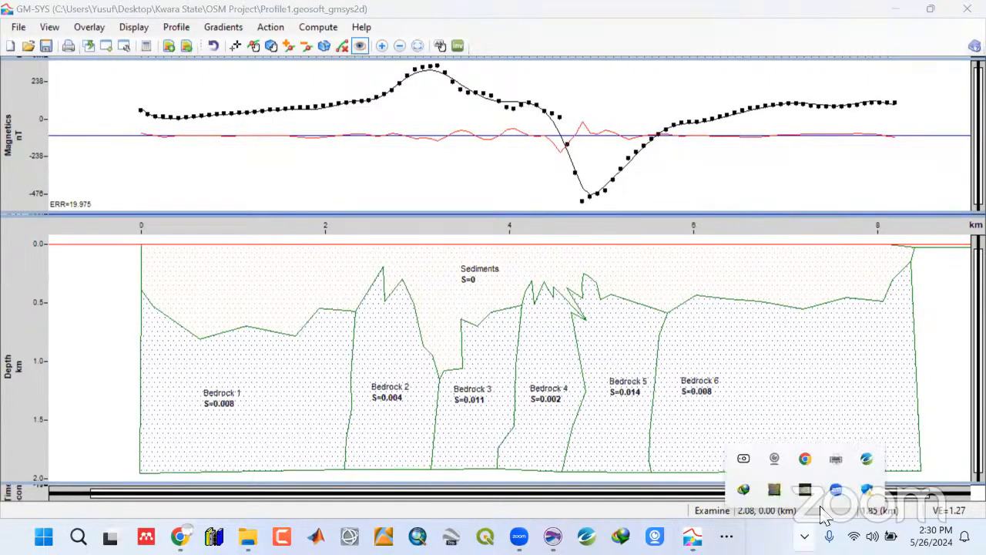
{"action": "left_click", "coordinate": [835, 460]}
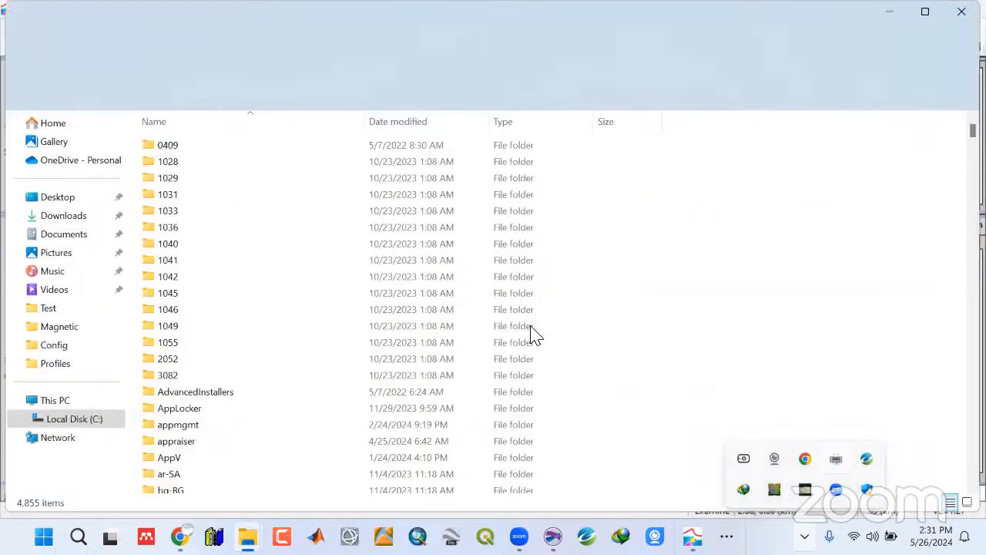
{"action": "left_click", "coordinate": [804, 536]}
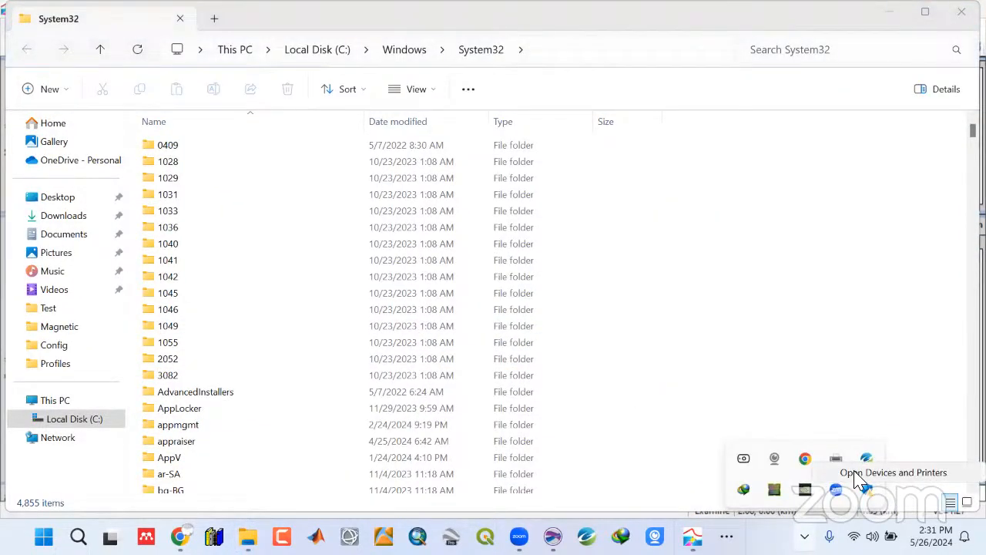
{"action": "left_click", "coordinate": [802, 298]}
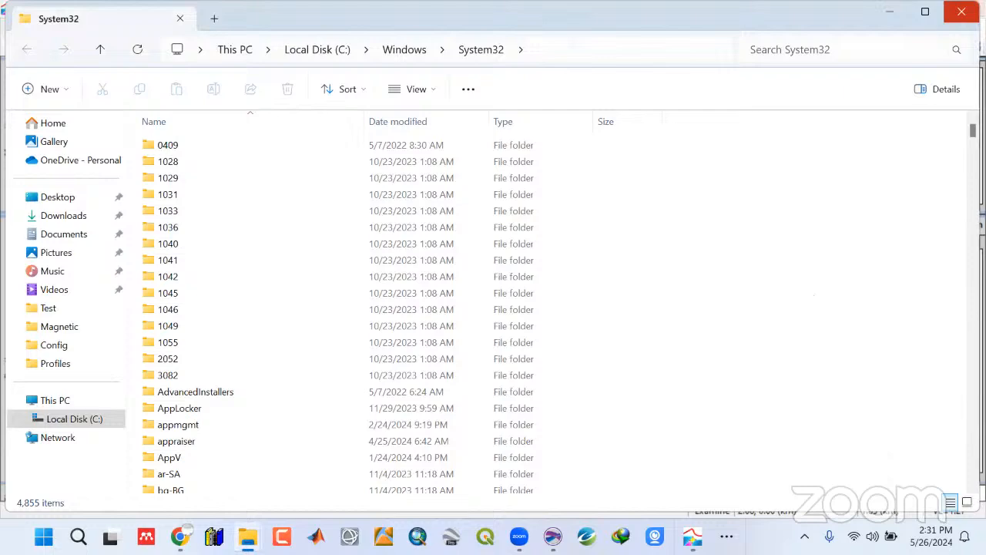
{"action": "left_click", "coordinate": [961, 11]}
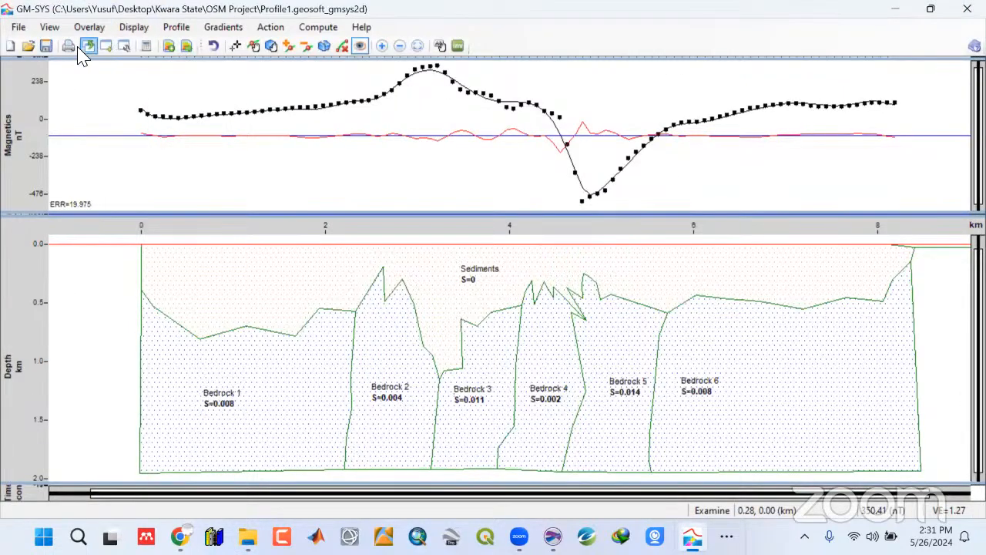
Reopen the print settings, select the Hewlett-Packard HP LaserJet P2035 printer and print the profile
{"action": "left_click", "coordinate": [69, 45]}
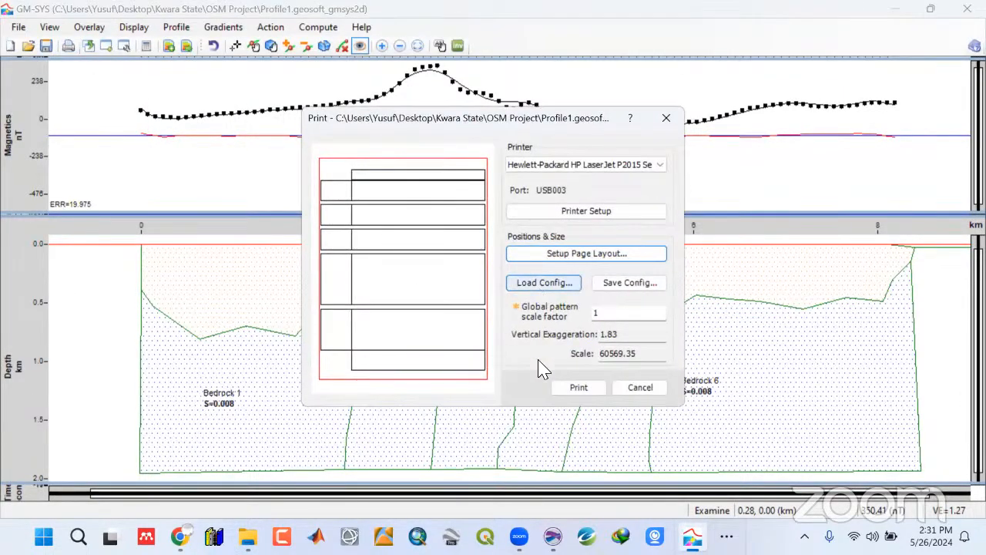
{"action": "left_click", "coordinate": [609, 166]}
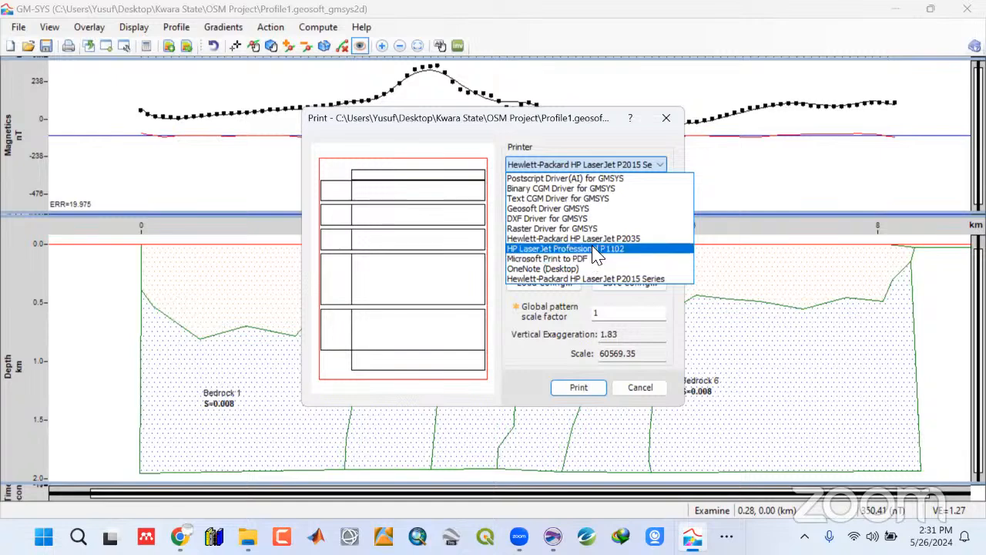
{"action": "left_click", "coordinate": [594, 238]}
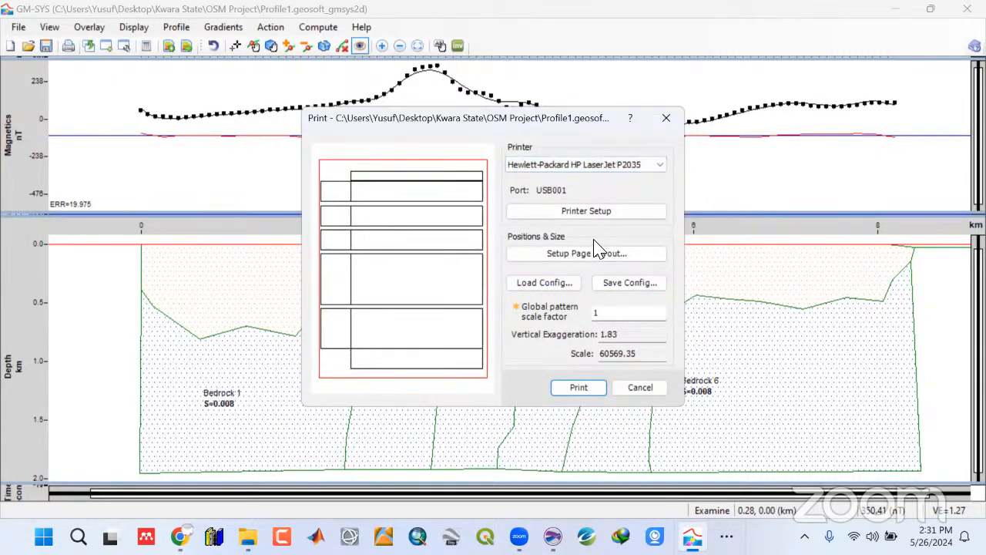
{"action": "left_click", "coordinate": [590, 388]}
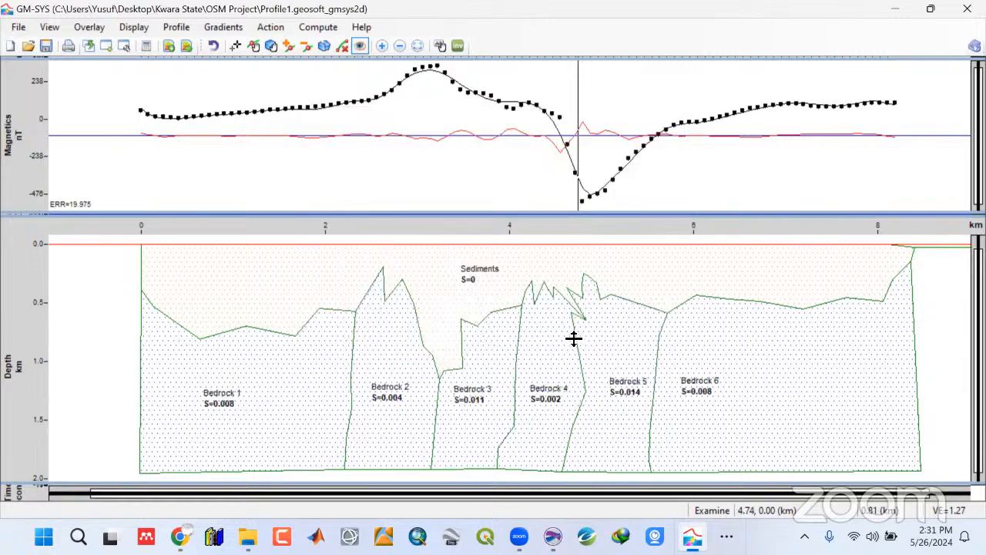
Reopen the print settings and load the gmwin.ppf plot configuration from the Config folder
{"action": "left_click", "coordinate": [68, 46]}
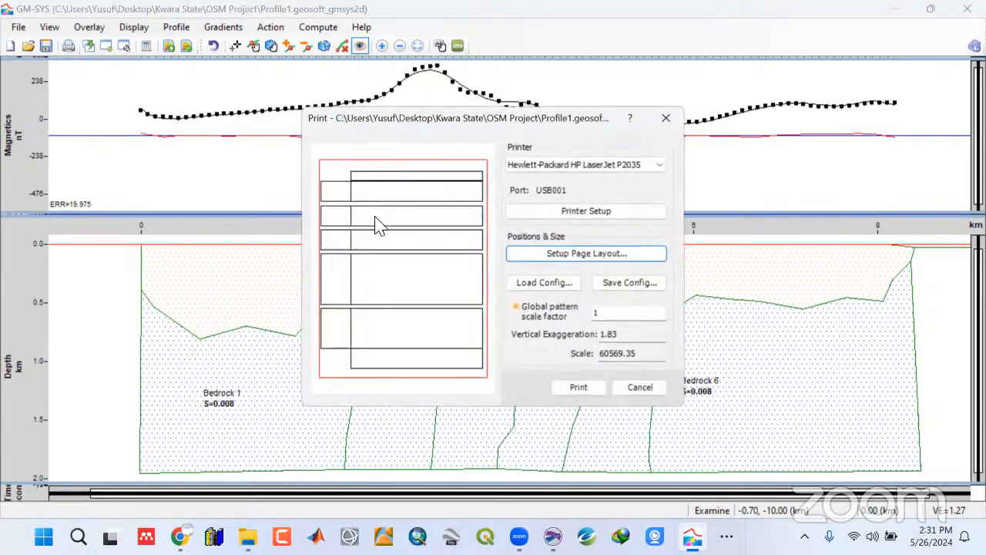
{"action": "left_click", "coordinate": [548, 283]}
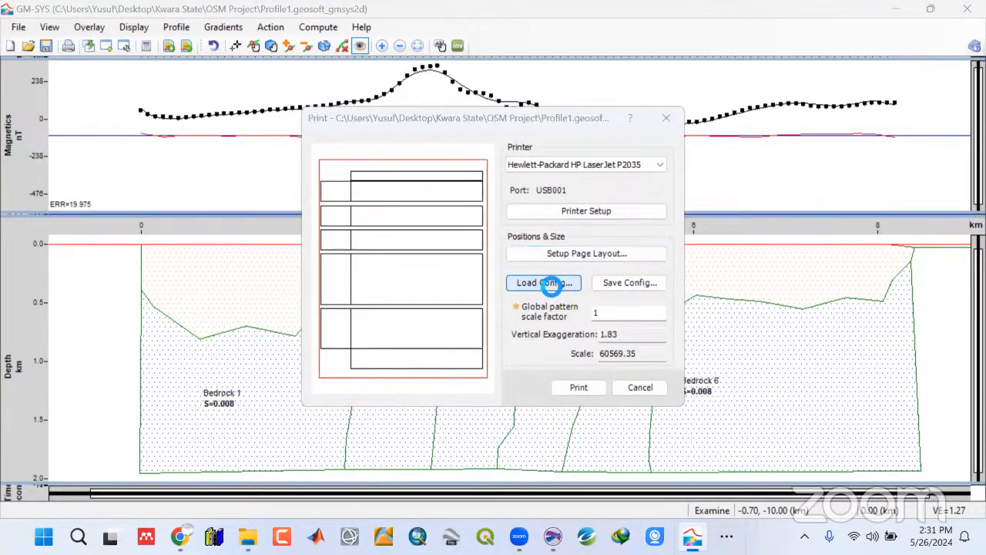
{"action": "double_click", "coordinate": [464, 245]}
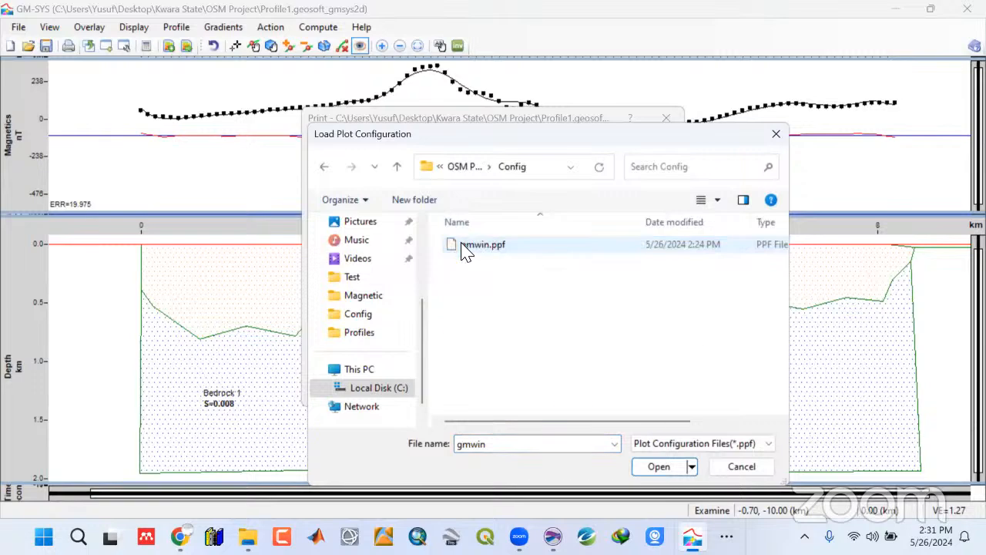
{"action": "left_click", "coordinate": [465, 247]}
{"action": "left_click", "coordinate": [657, 466]}
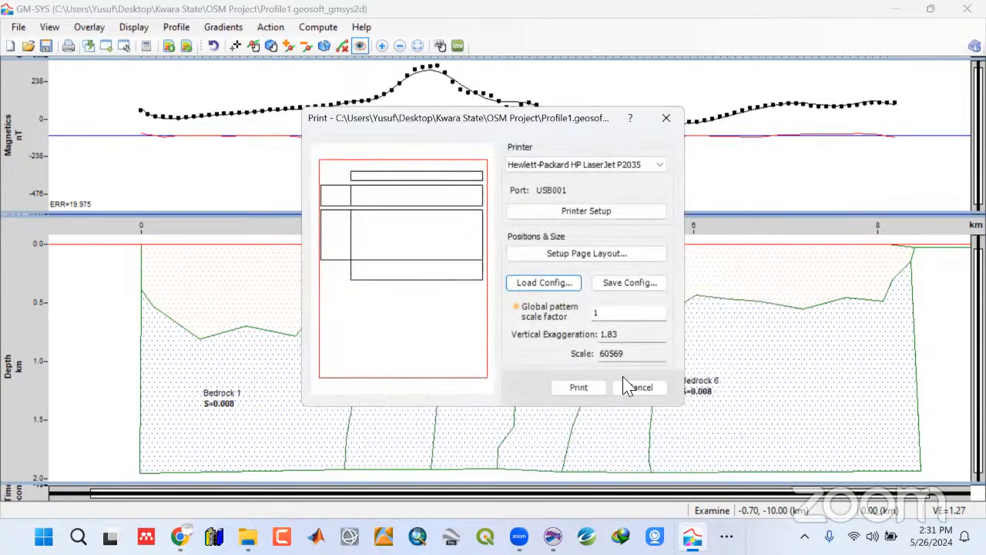
Print the profile with Microsoft Print to PDF, saving the output as dd in the Config folder
{"action": "left_click", "coordinate": [582, 171]}
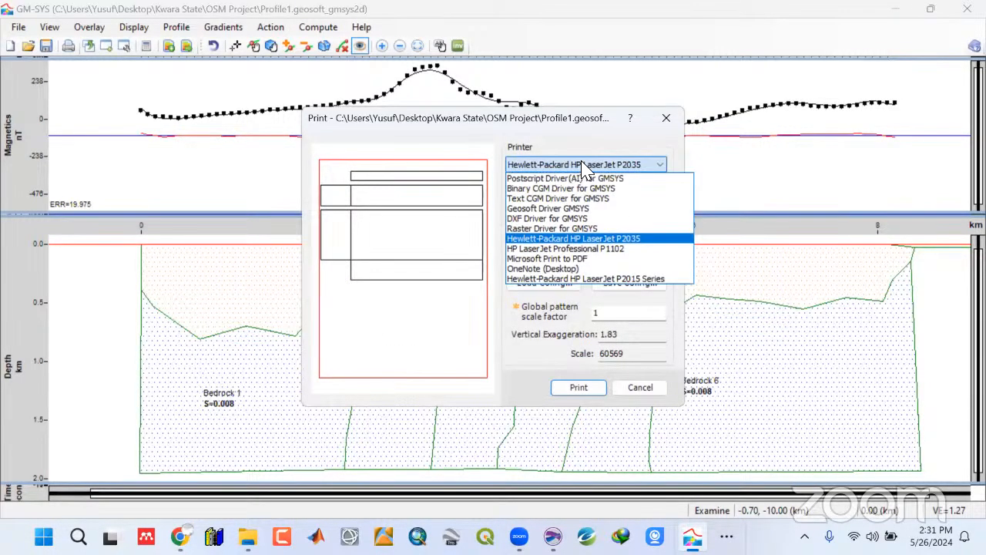
{"action": "left_click", "coordinate": [564, 260]}
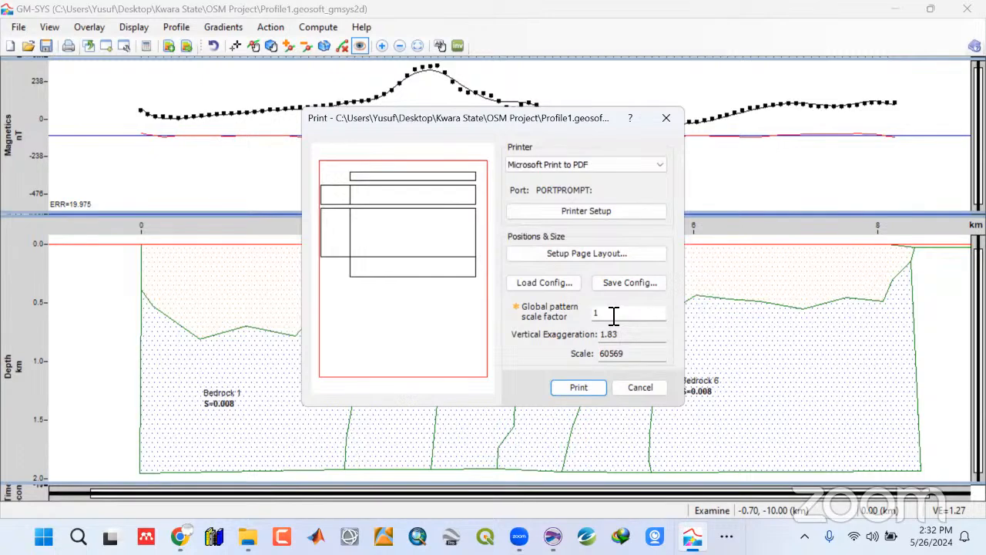
{"action": "left_click", "coordinate": [579, 387]}
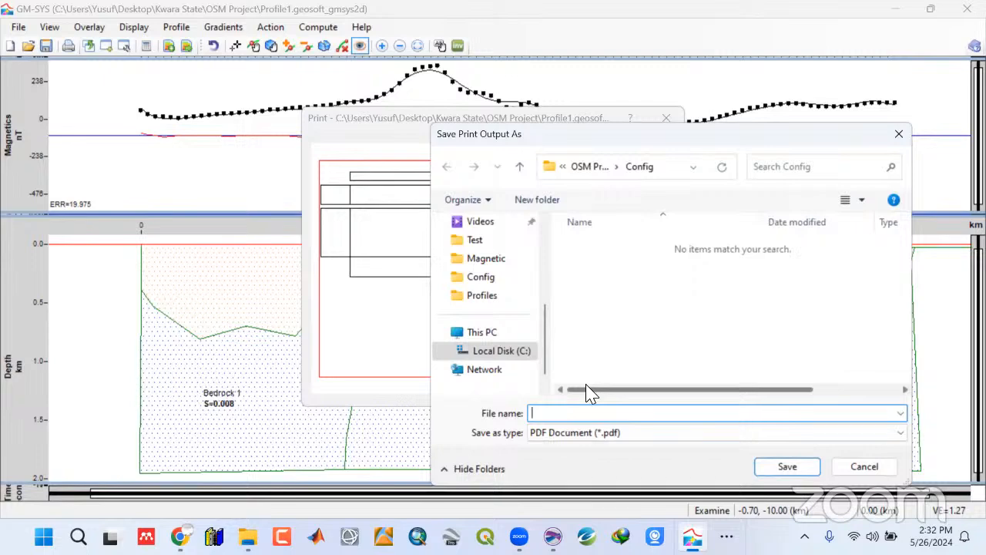
{"action": "type", "text": "dd"}
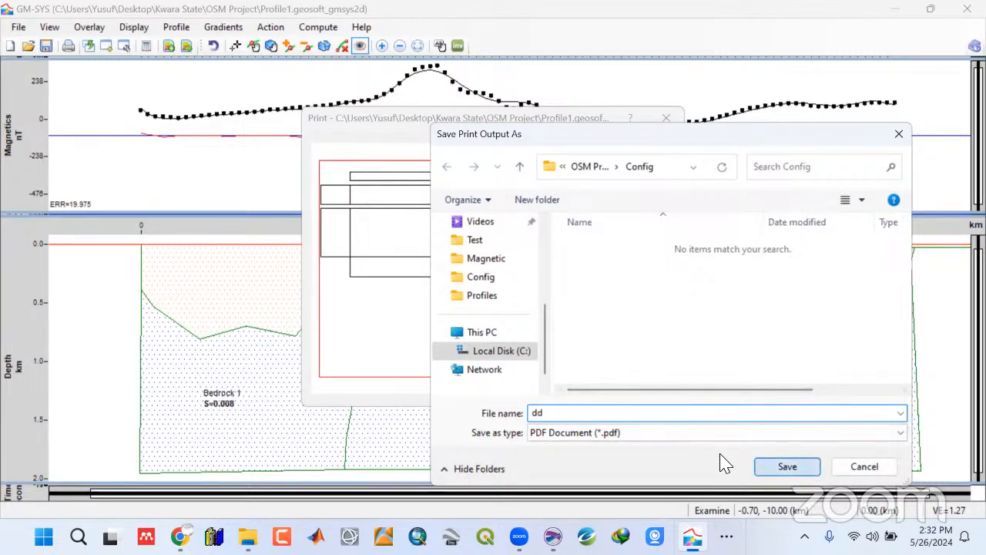
{"action": "key", "text": "Return"}
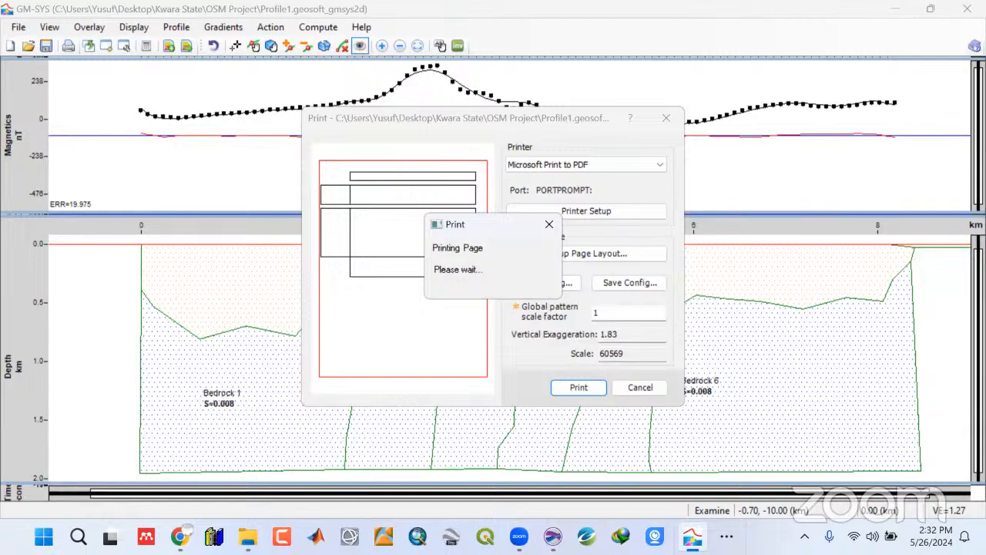
Switch to File Explorer, go to the Config folder in OSM Project, and open the dd PDF to check the printed output
{"action": "left_click", "coordinate": [247, 537]}
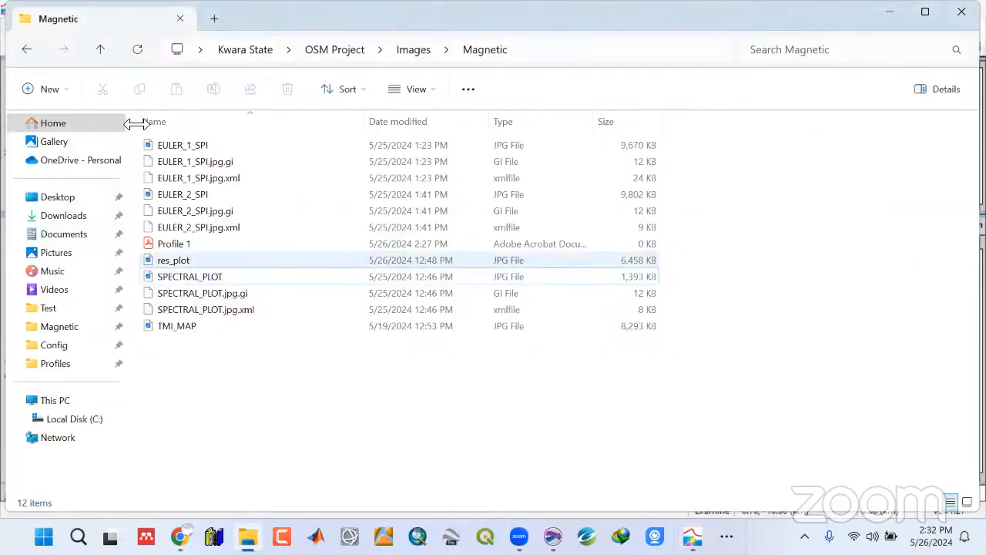
{"action": "left_click", "coordinate": [108, 58]}
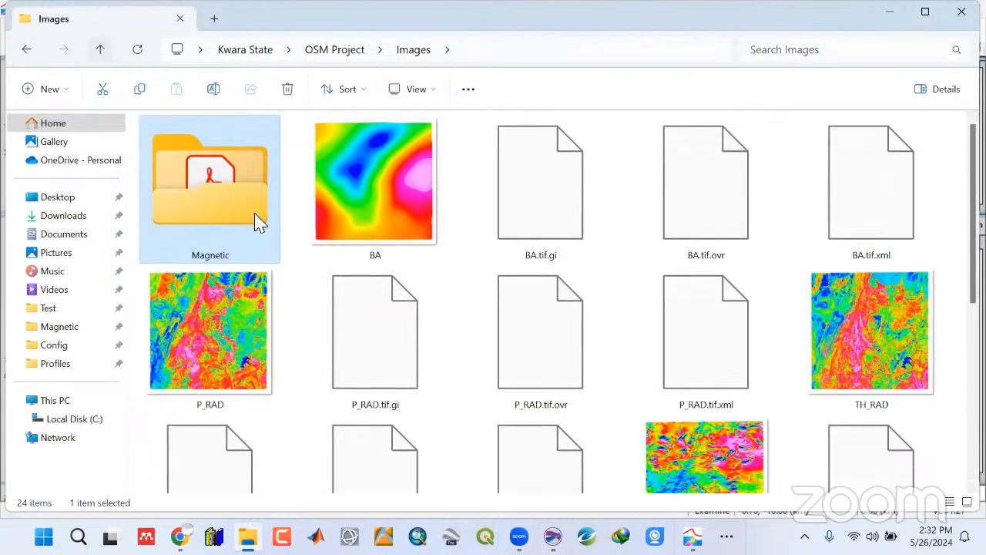
{"action": "left_click", "coordinate": [102, 50]}
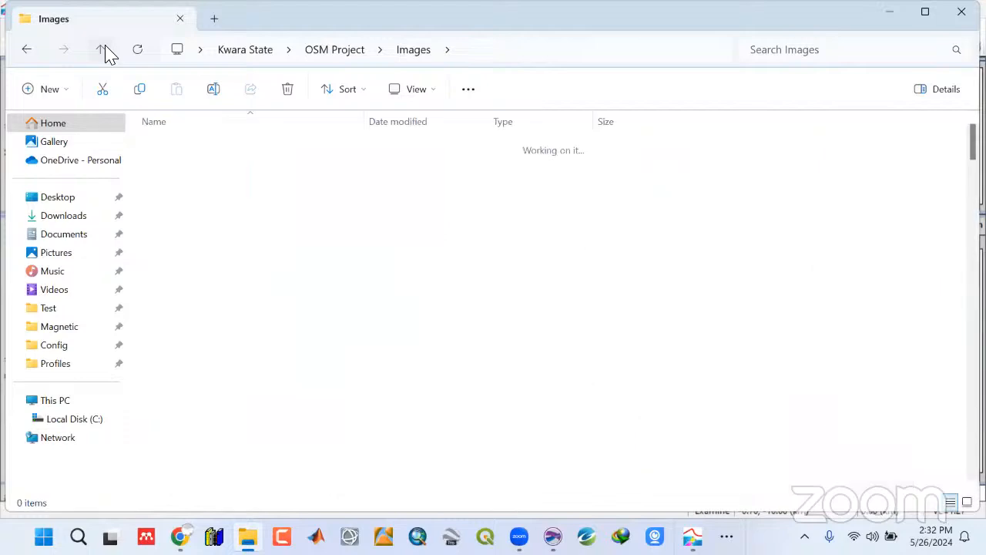
{"action": "double_click", "coordinate": [191, 148]}
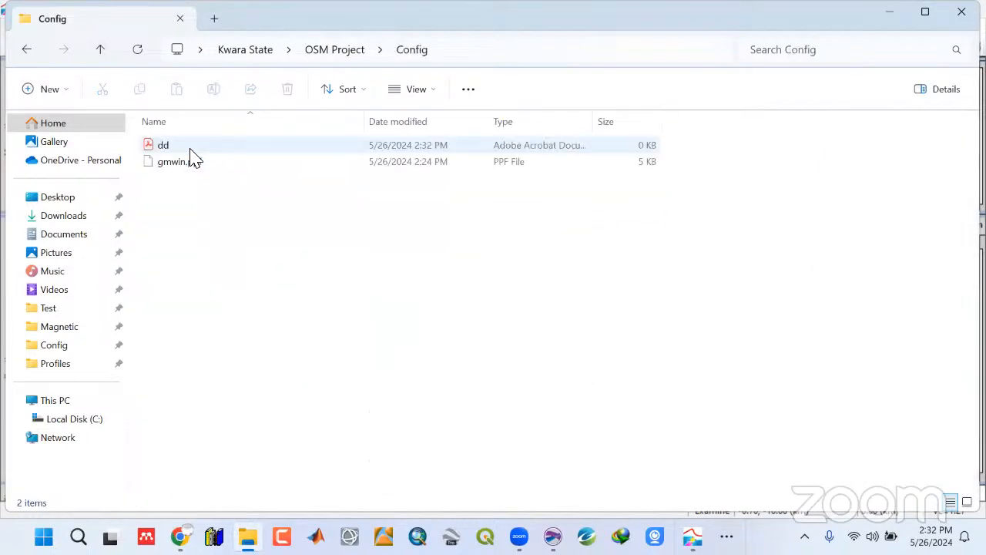
{"action": "double_click", "coordinate": [190, 151]}
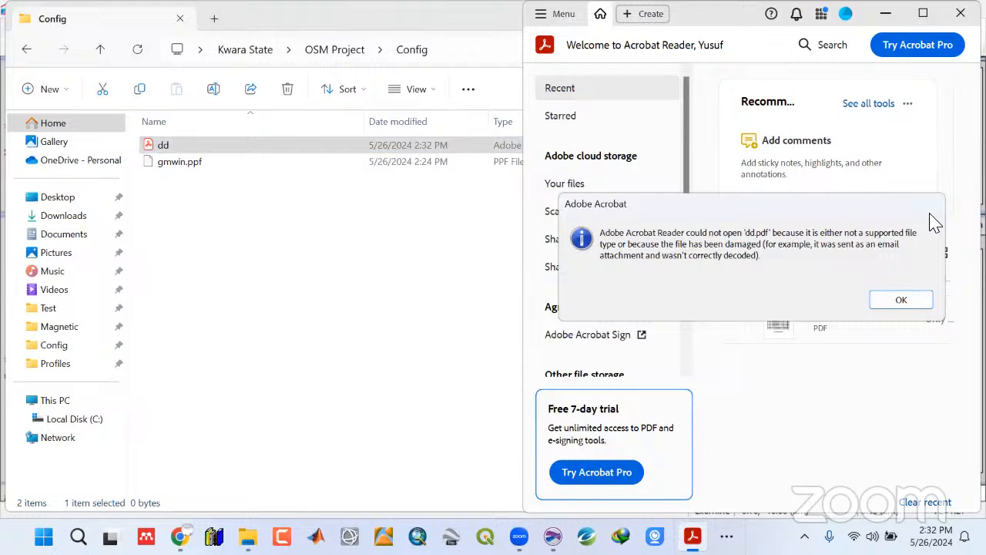
{"action": "left_click", "coordinate": [899, 299]}
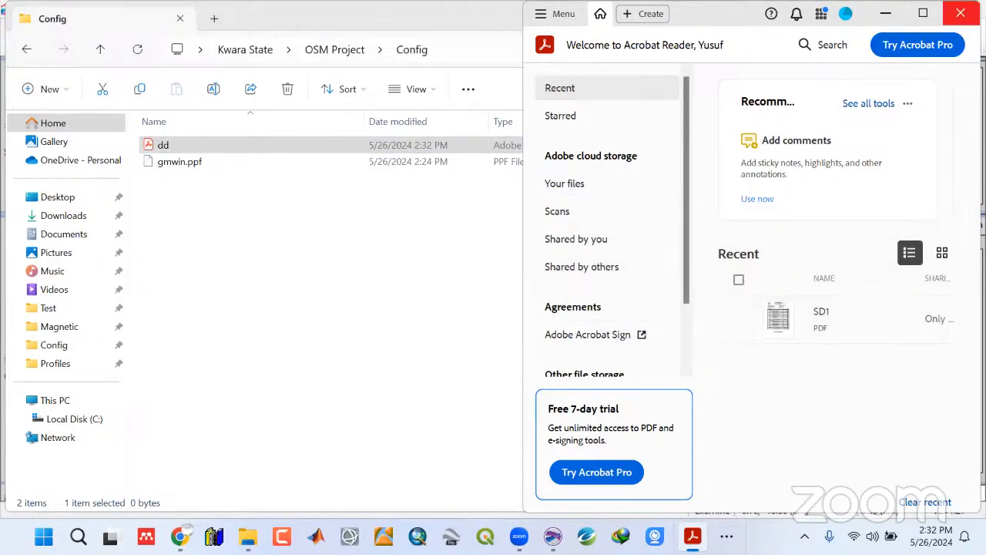
{"action": "left_click", "coordinate": [961, 13]}
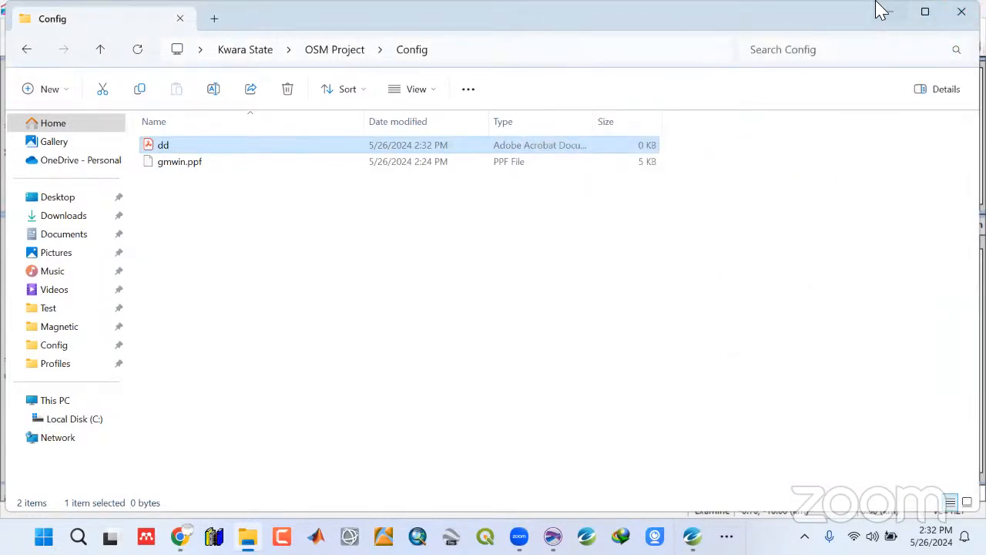
{"action": "left_click", "coordinate": [889, 11]}
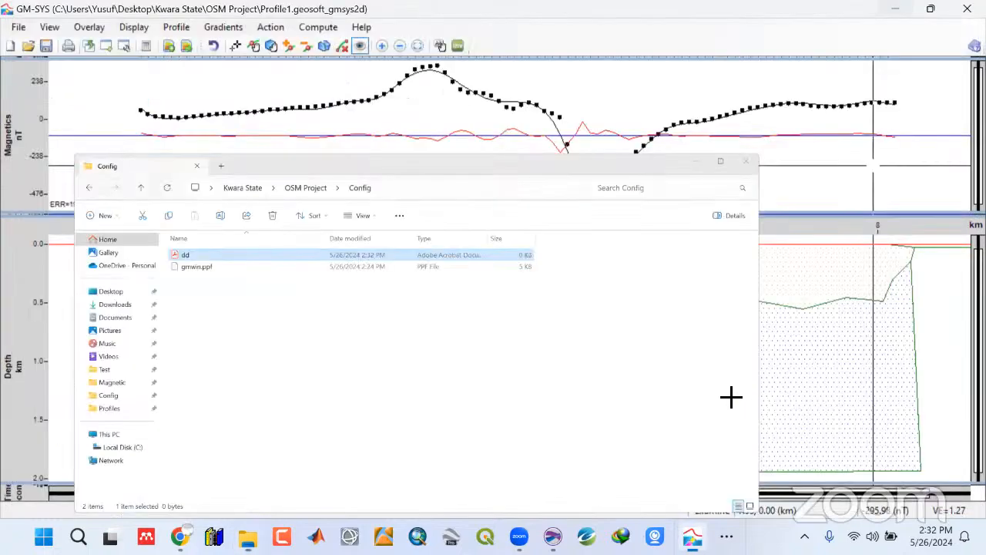
Close the current model and reopen Profile1 of the OSM Project from the recent models
{"action": "left_click", "coordinate": [21, 34]}
{"action": "left_click", "coordinate": [46, 128]}
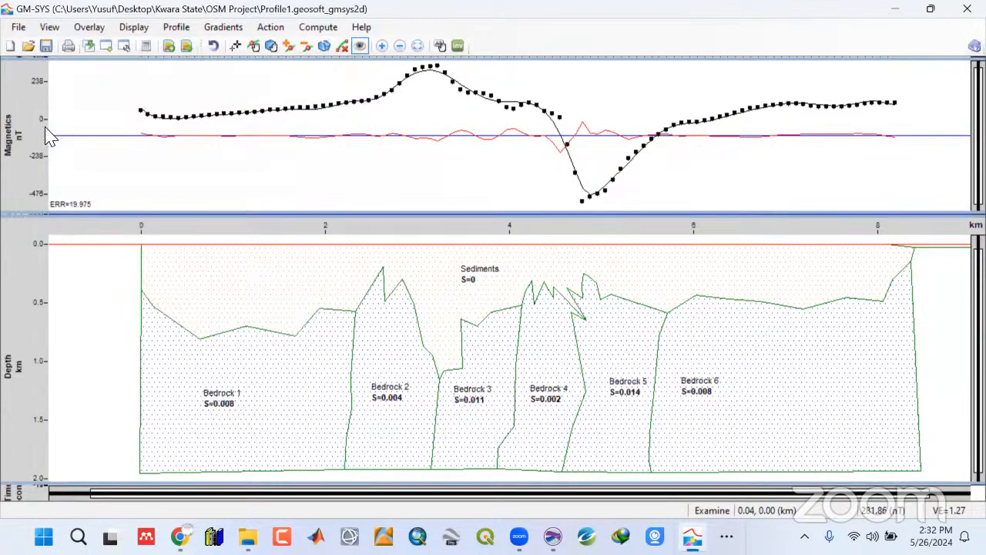
{"action": "left_click", "coordinate": [18, 27]}
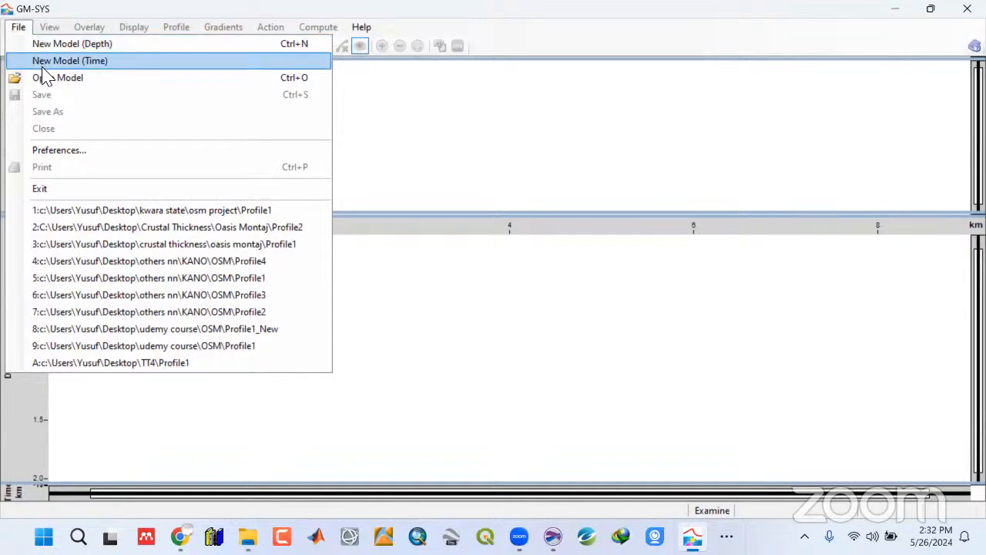
{"action": "left_click", "coordinate": [105, 212]}
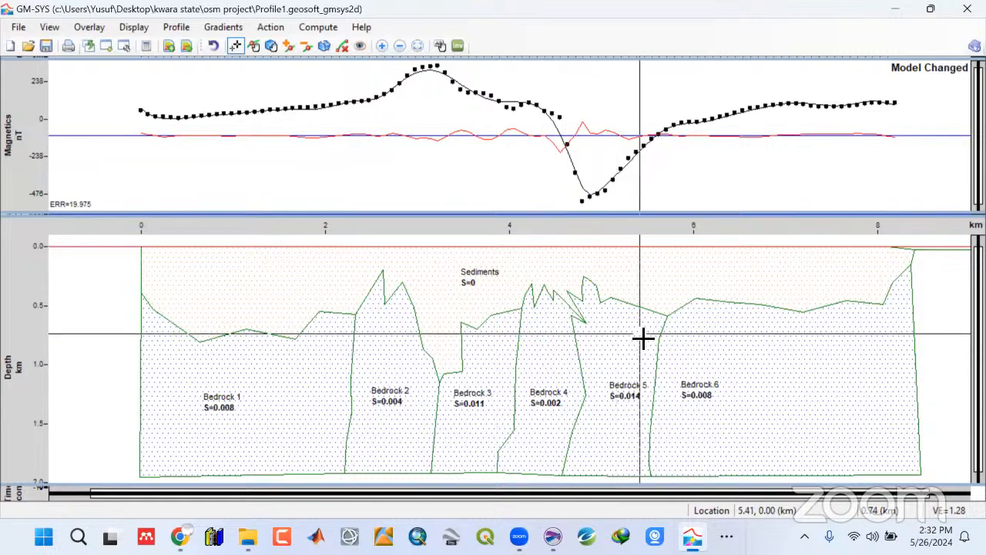
Open the print settings for the reopened Profile1 and load the gmwin.ppf plot configuration from the Config folder
{"action": "left_click", "coordinate": [67, 46]}
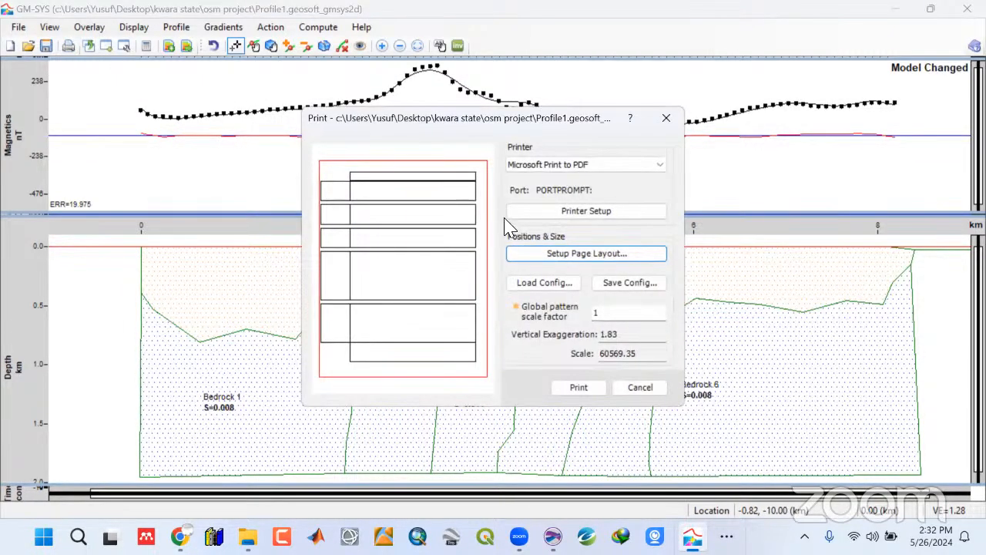
{"action": "left_click", "coordinate": [544, 284]}
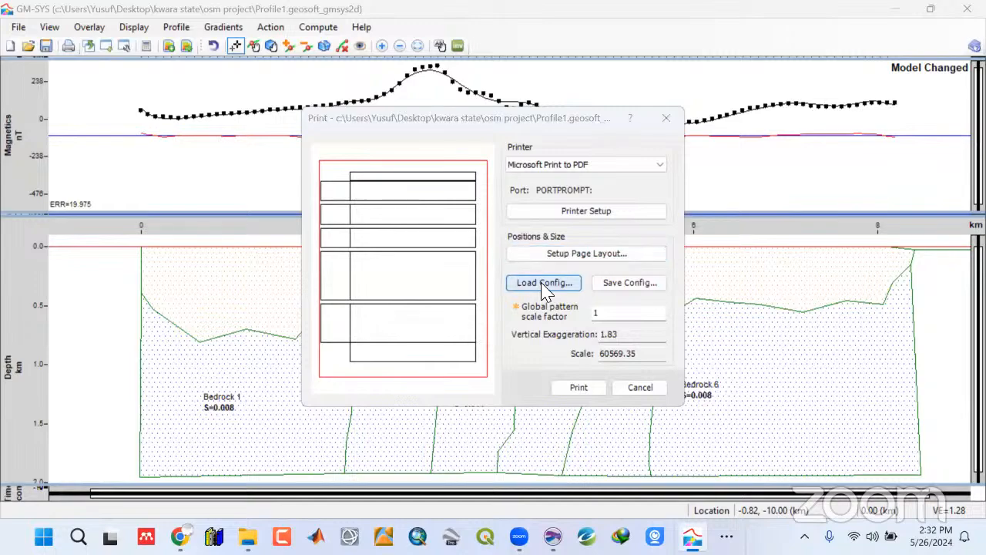
{"action": "double_click", "coordinate": [473, 243]}
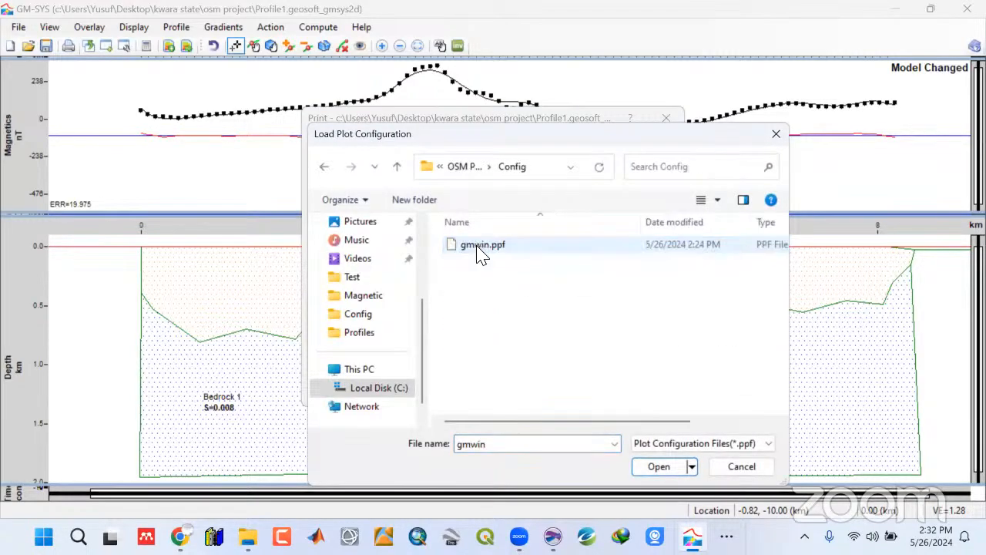
{"action": "left_click", "coordinate": [483, 244]}
{"action": "left_click", "coordinate": [658, 466]}
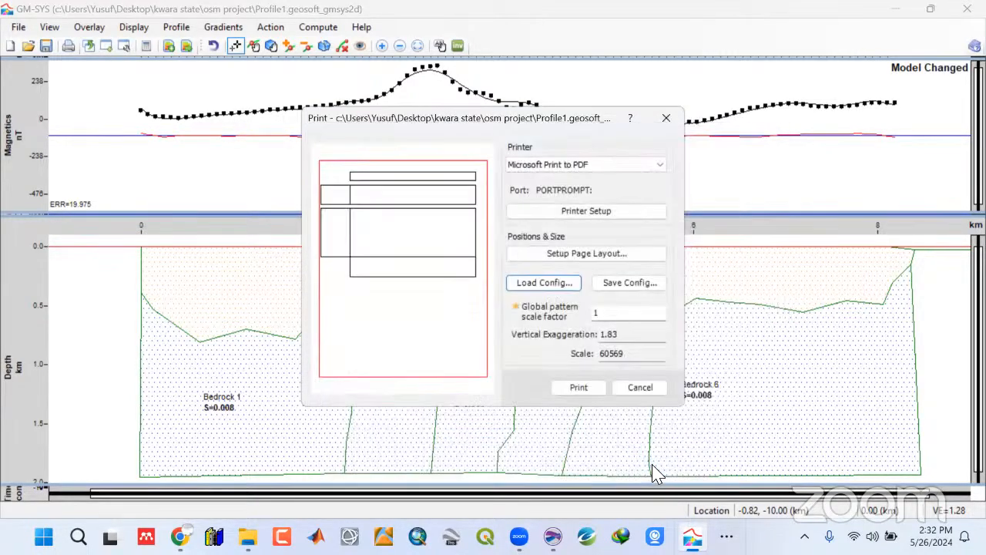
Print the profile with Microsoft Print to PDF, replacing the existing dd file in the Config folder
{"action": "left_click", "coordinate": [581, 391]}
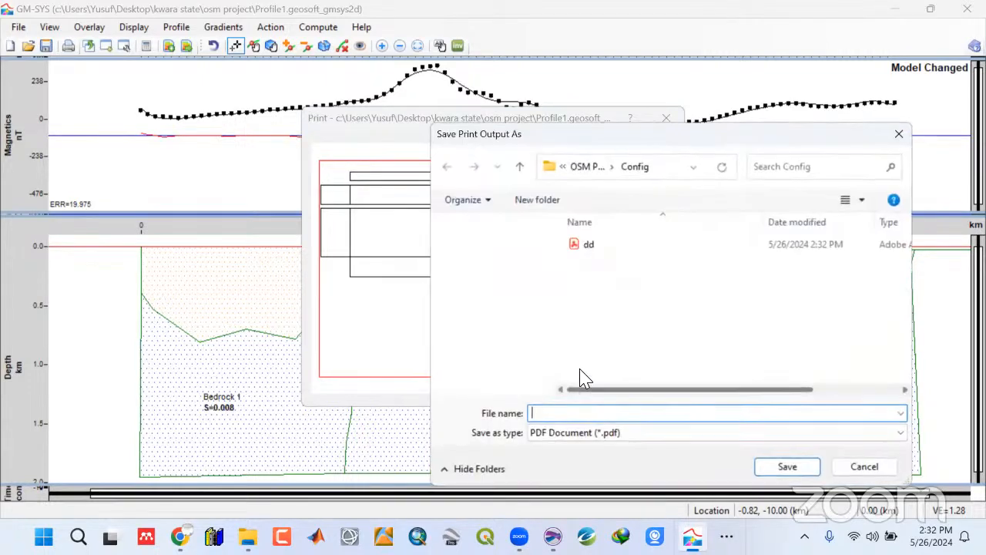
{"action": "left_click", "coordinate": [583, 244]}
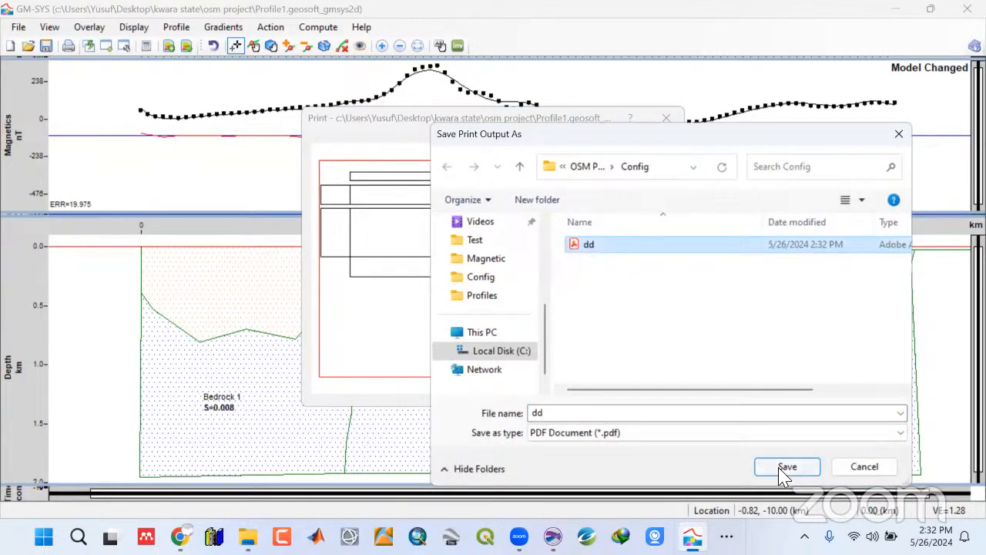
{"action": "left_click", "coordinate": [786, 469]}
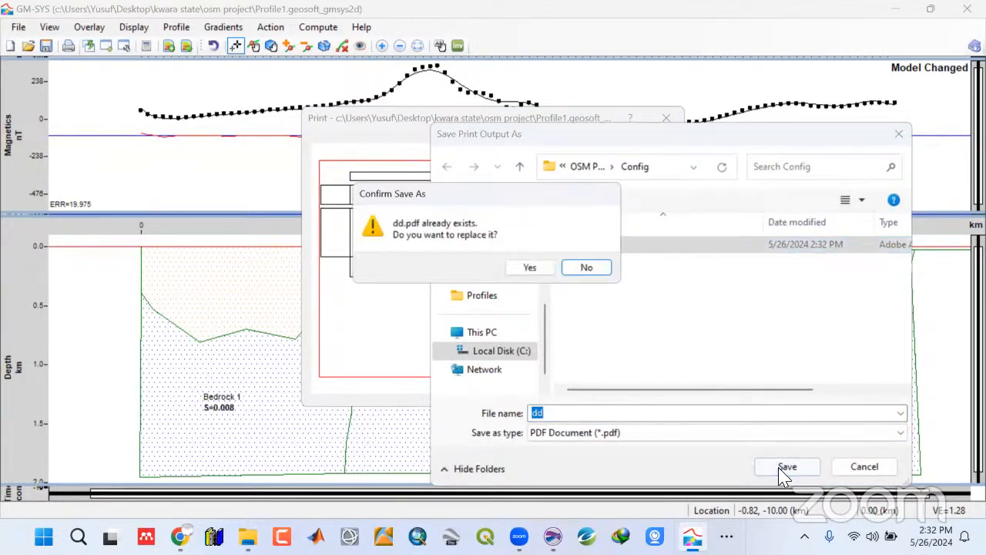
{"action": "left_click", "coordinate": [530, 270]}
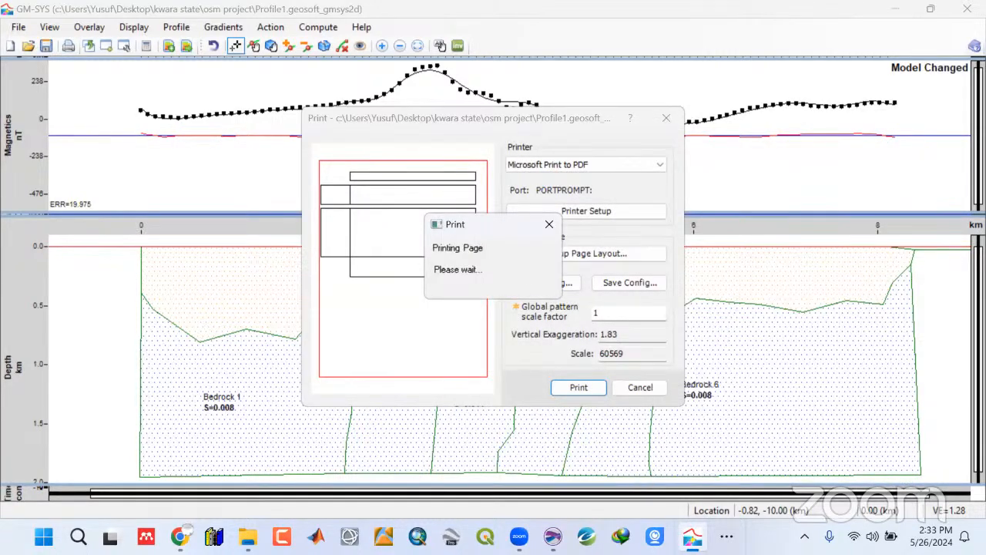
Switch to File Explorer, delete the dd PDF from the Config folder, and return to GM-SYS
{"action": "key", "text": "alt+Tab"}
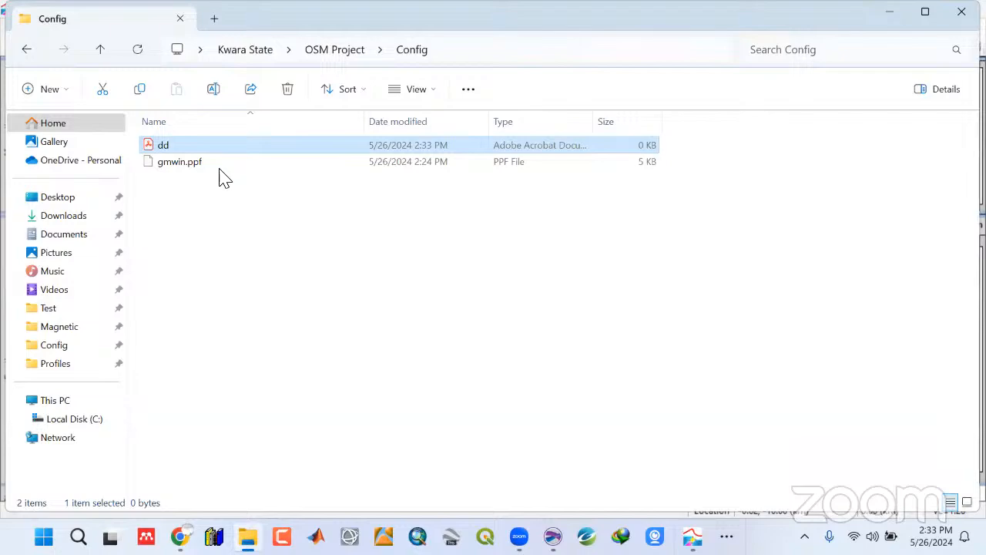
{"action": "key", "text": "Delete"}
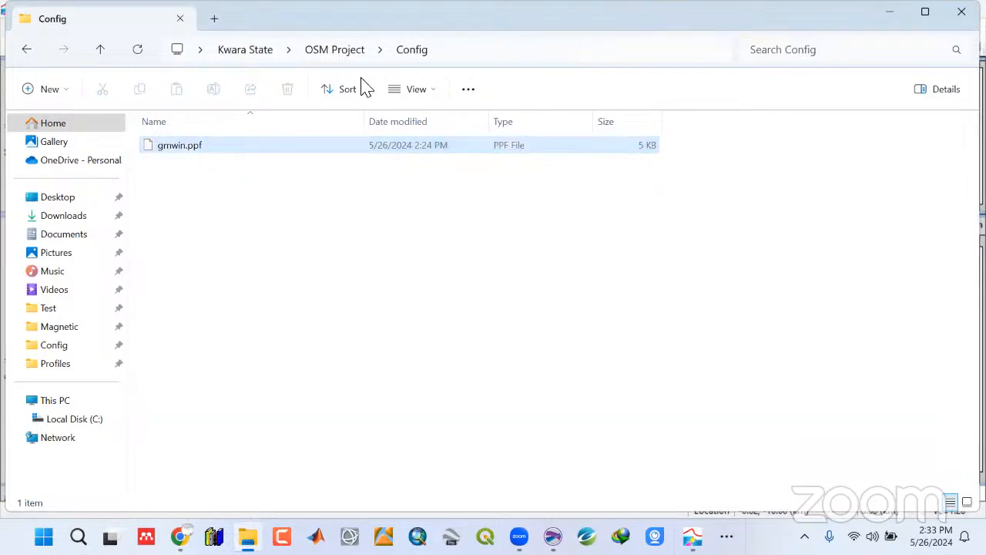
{"action": "left_click", "coordinate": [893, 12]}
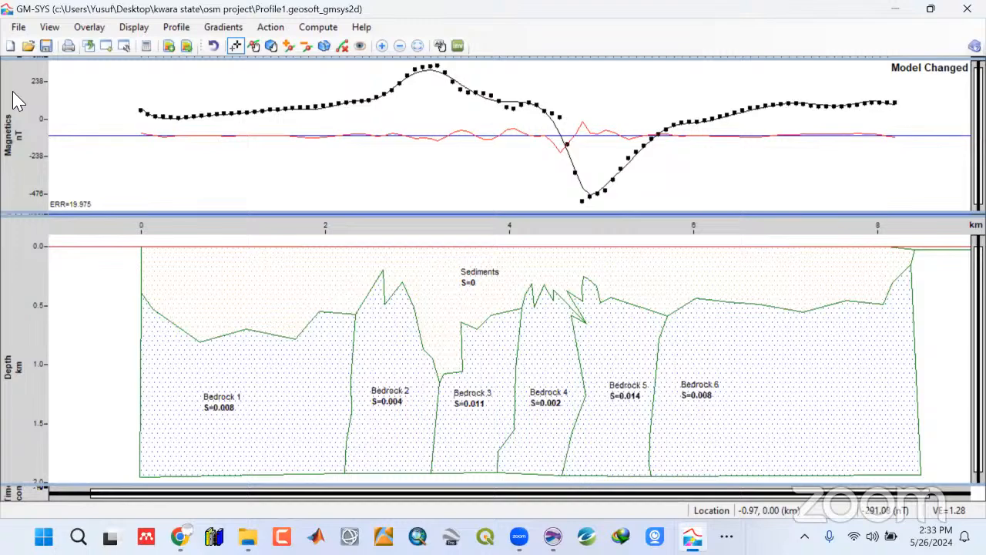
Reopen the print settings, try landscape orientation in the printer setup, and switch back to portrait before closing the setup
{"action": "left_click", "coordinate": [68, 45]}
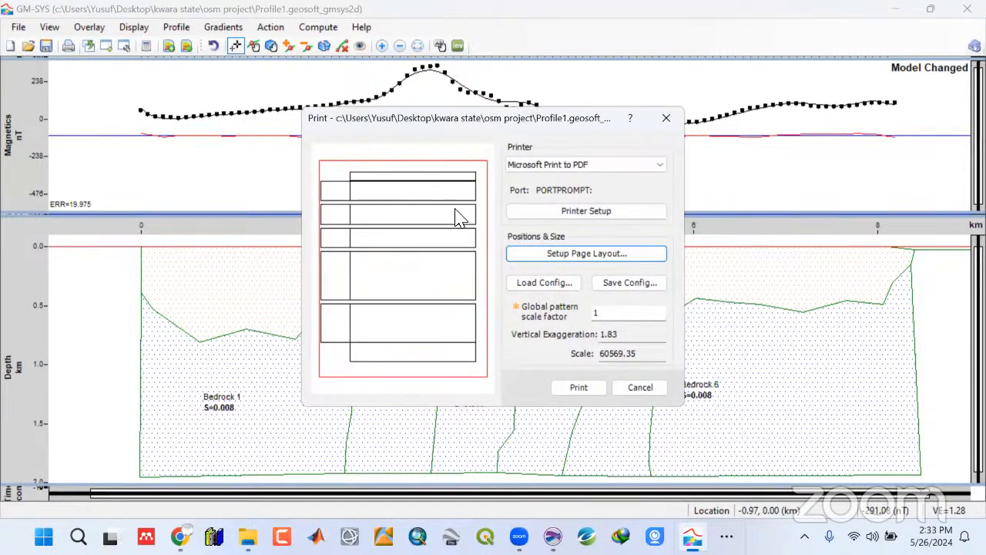
{"action": "left_click", "coordinate": [544, 214]}
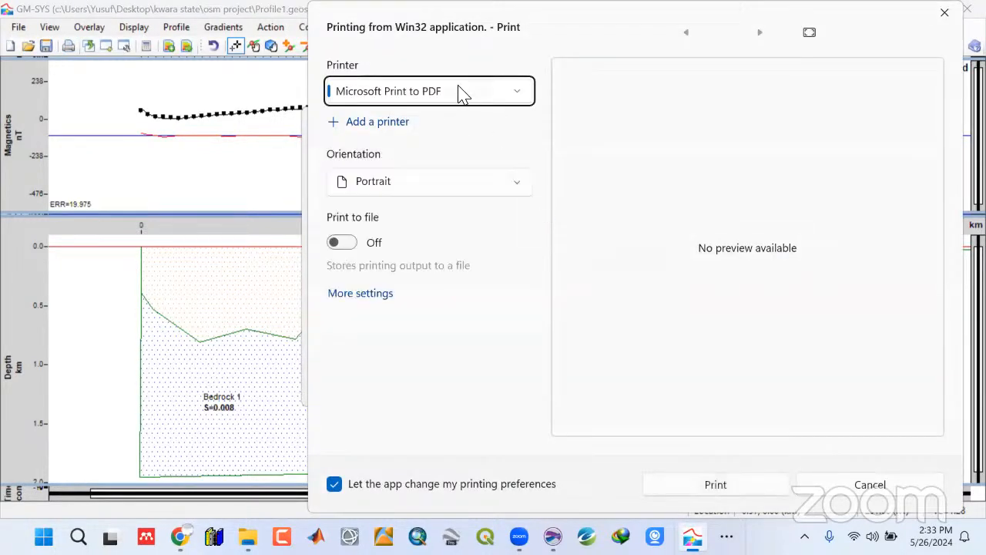
{"action": "left_click", "coordinate": [520, 191]}
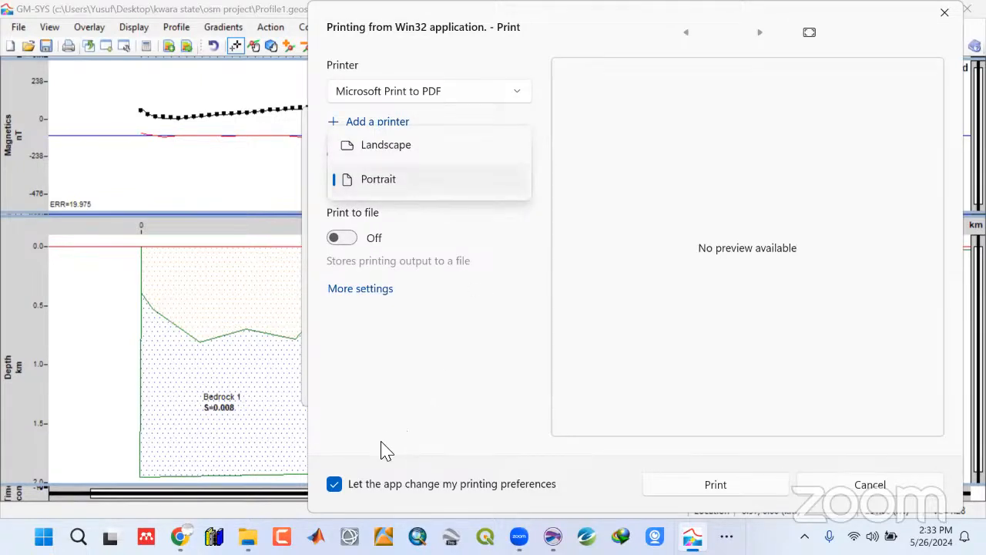
{"action": "left_click", "coordinate": [371, 148]}
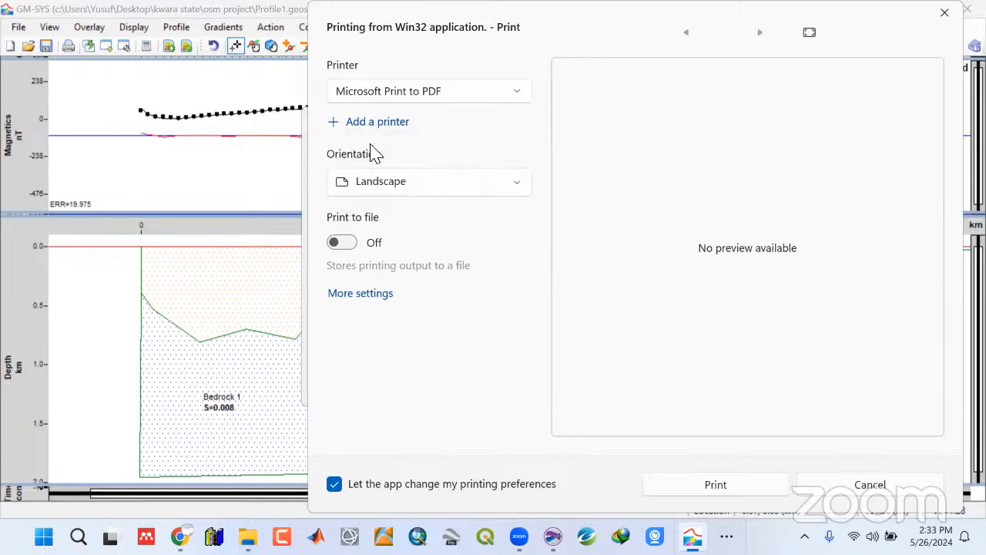
{"action": "left_click", "coordinate": [382, 193]}
{"action": "left_click", "coordinate": [385, 214]}
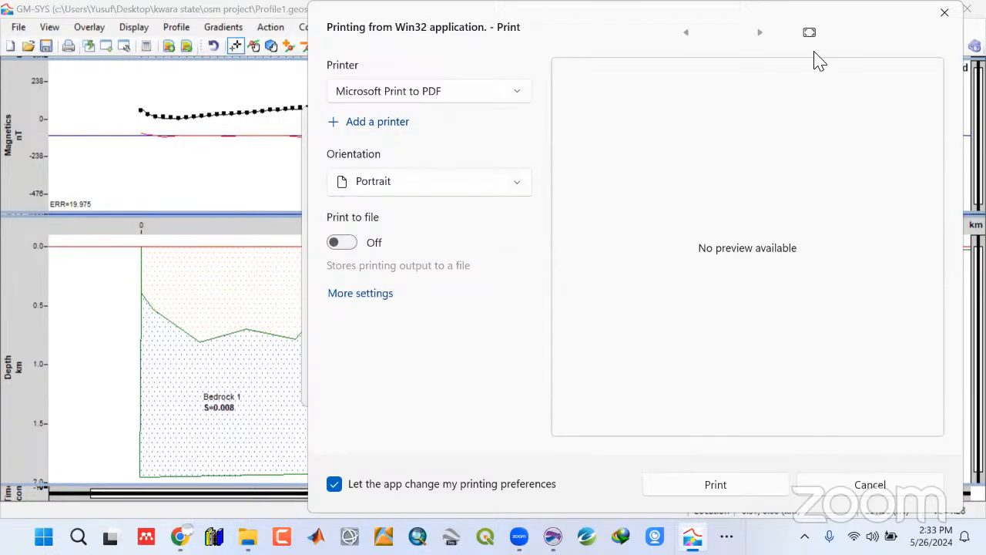
{"action": "left_click", "coordinate": [944, 13]}
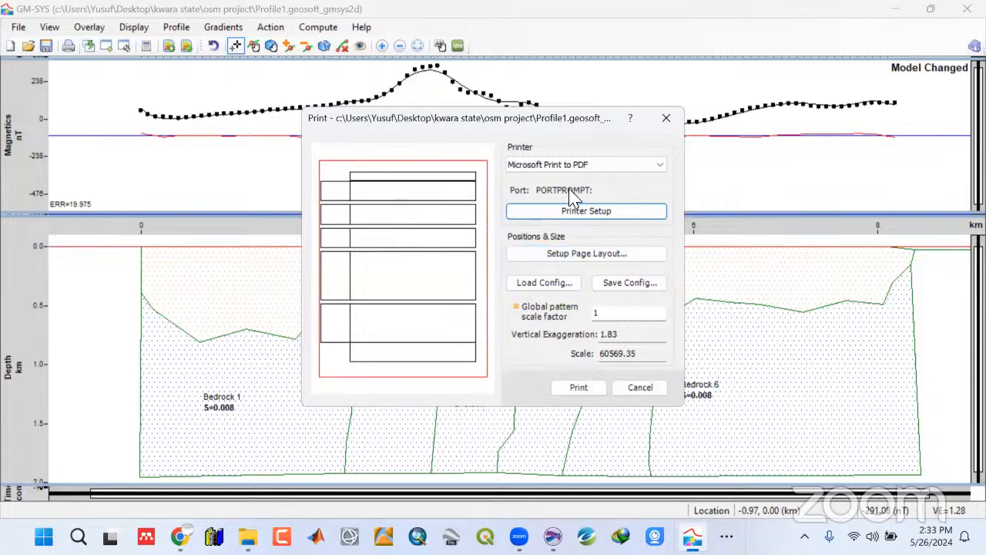
Select Raster Driver for GMSYS as the printer and load the gmwin.ppf plot configuration from the Config folder
{"action": "left_click", "coordinate": [579, 165]}
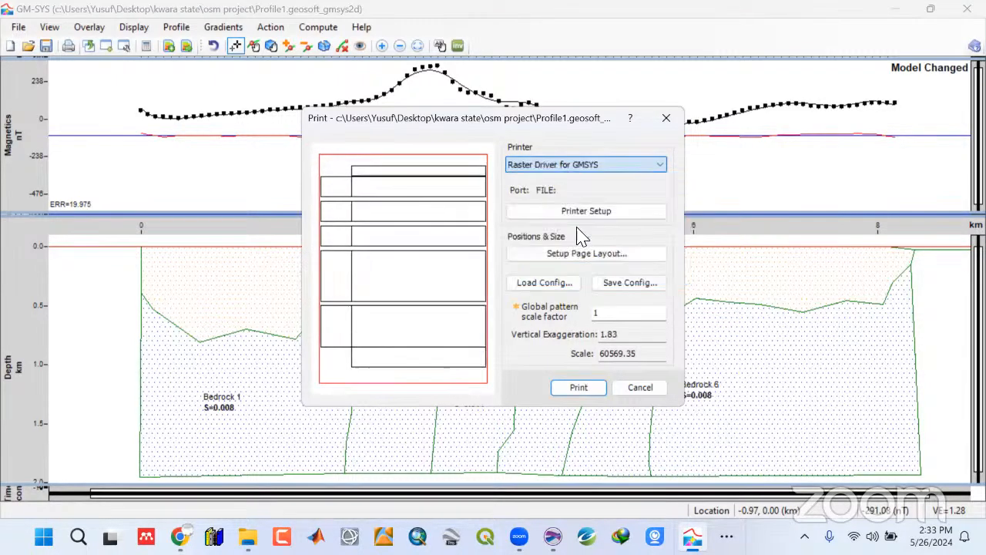
{"action": "left_click", "coordinate": [579, 229]}
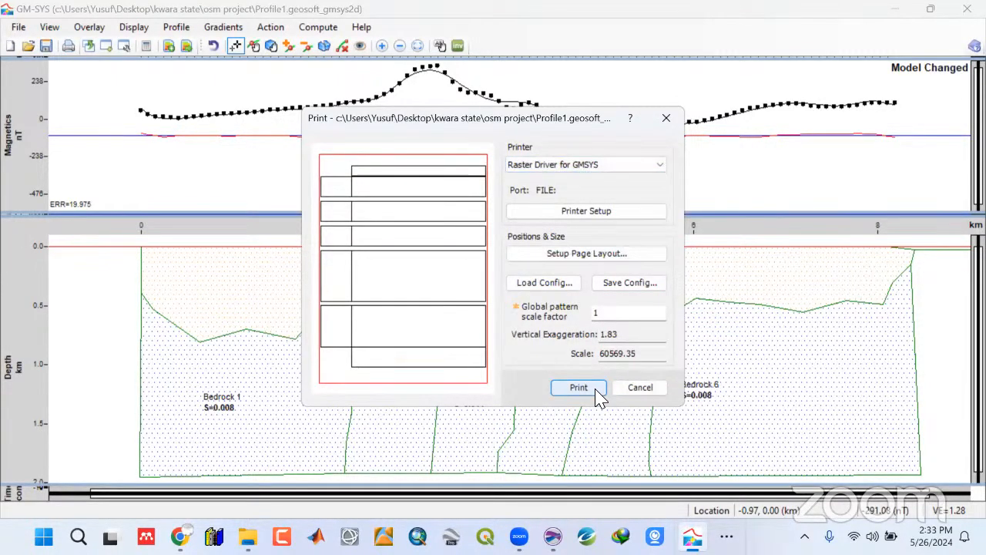
{"action": "left_click", "coordinate": [561, 283]}
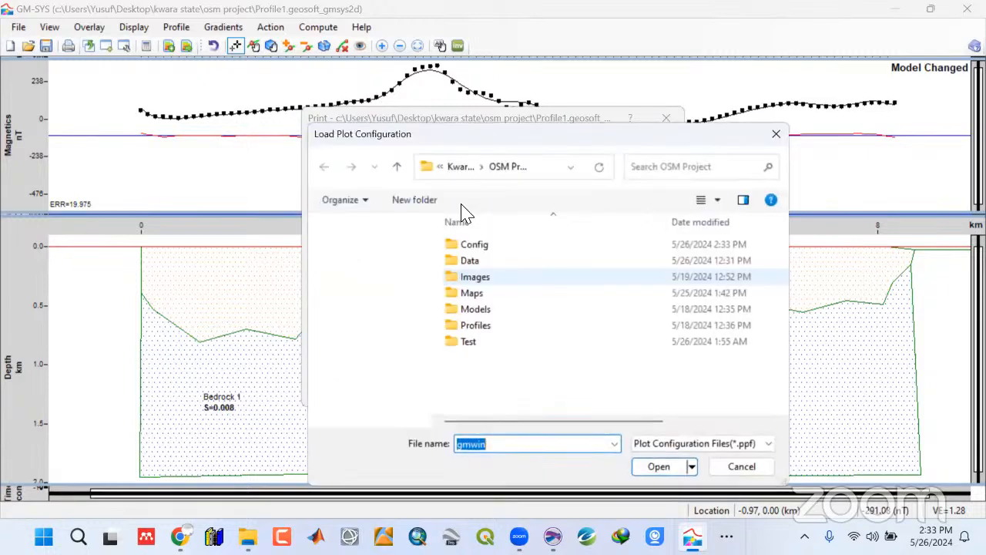
{"action": "double_click", "coordinate": [483, 246]}
{"action": "left_click", "coordinate": [485, 245]}
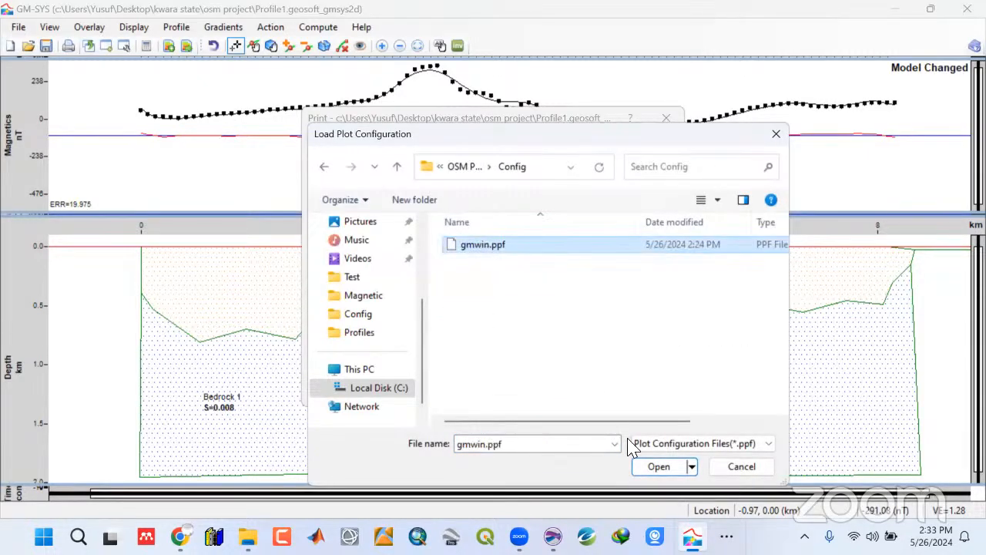
{"action": "left_click", "coordinate": [659, 467]}
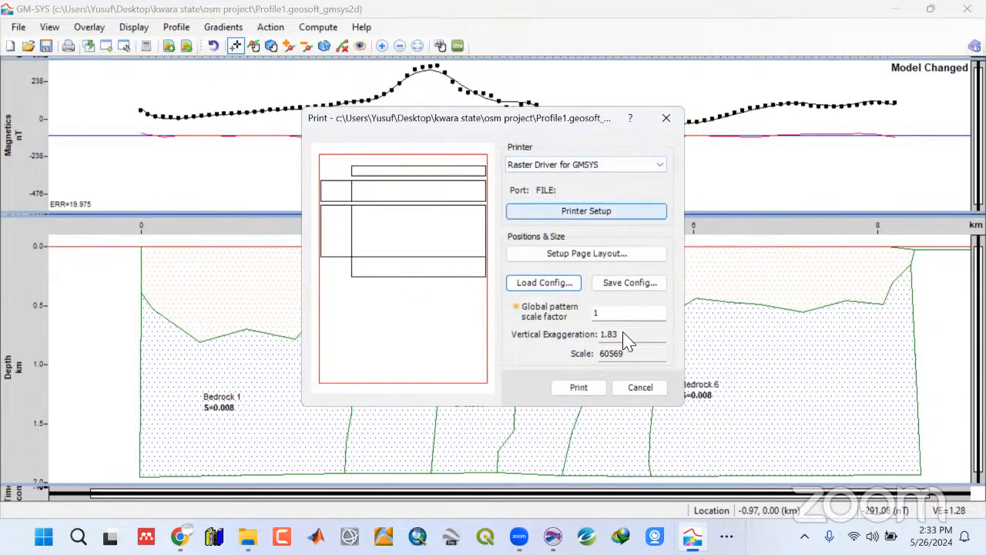
{"action": "left_click", "coordinate": [583, 389]}
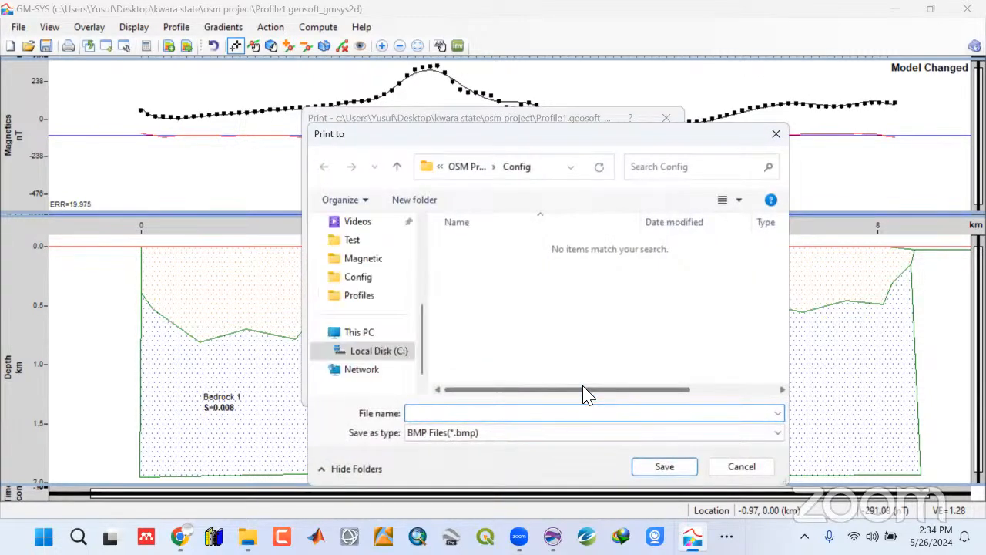
{"action": "left_click", "coordinate": [397, 174]}
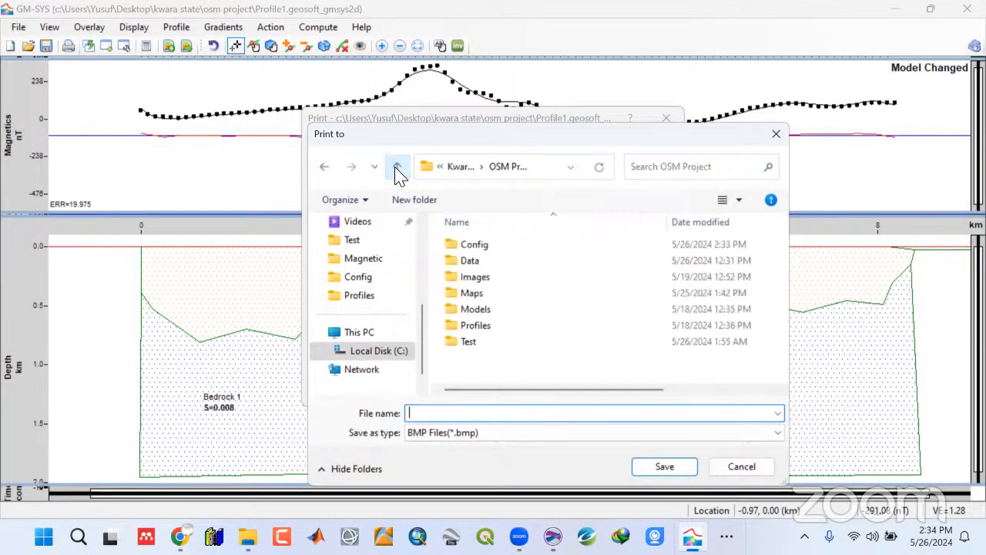
{"action": "double_click", "coordinate": [471, 274]}
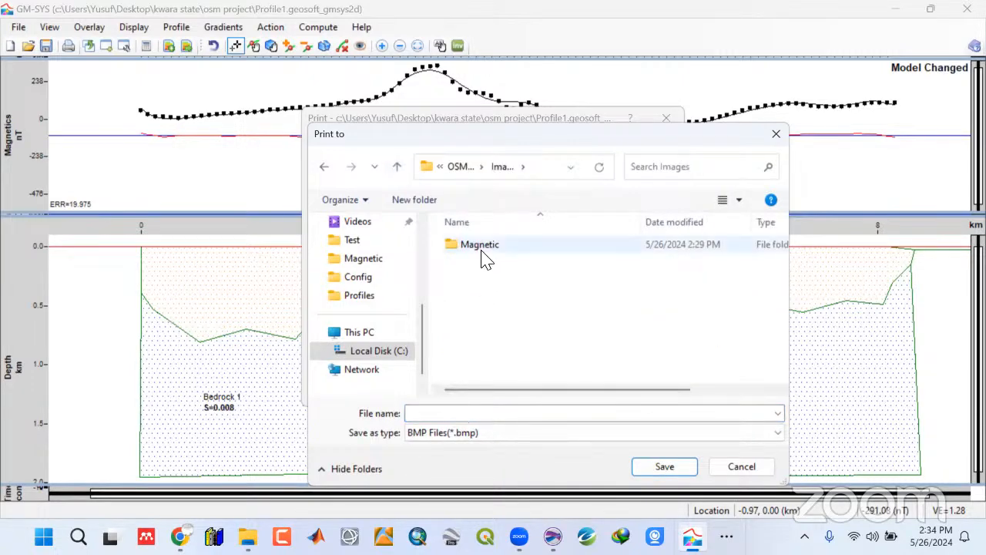
{"action": "double_click", "coordinate": [481, 246]}
{"action": "left_click", "coordinate": [480, 416]}
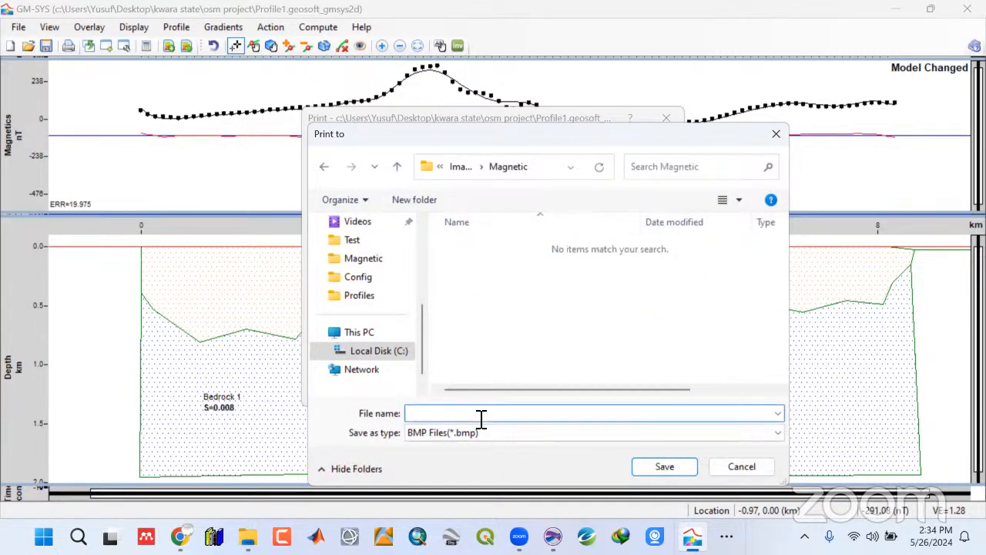
{"action": "type", "text": "P"}
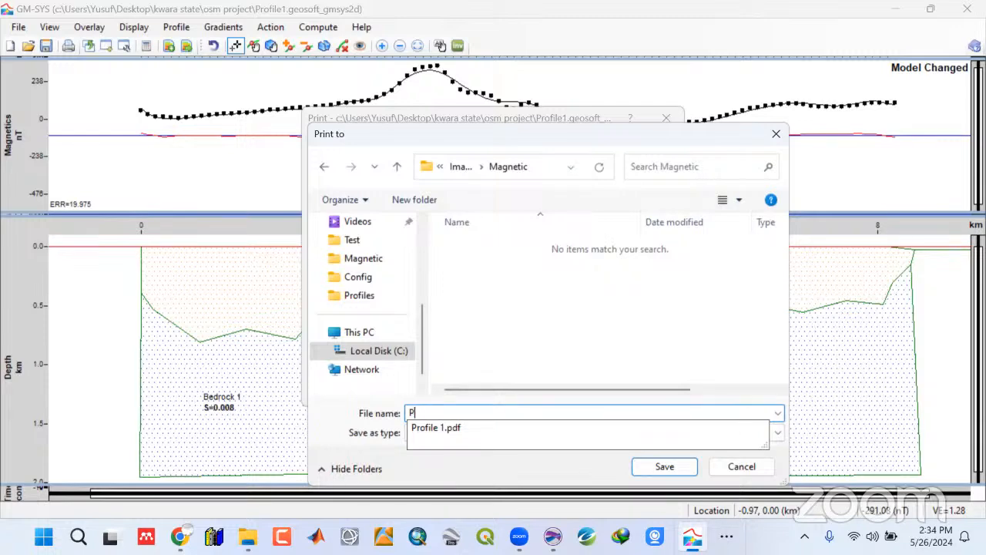
{"action": "key", "text": "BackSpace"}
{"action": "left_click", "coordinate": [738, 466]}
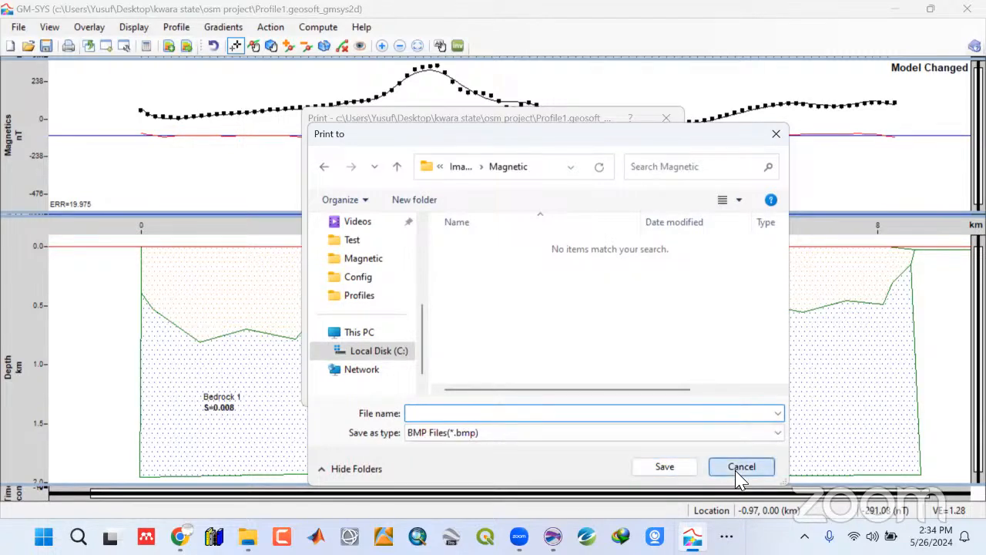
Reopen the print settings and load the gmwin.ppf plot configuration from the Config folder
{"action": "left_click", "coordinate": [69, 46]}
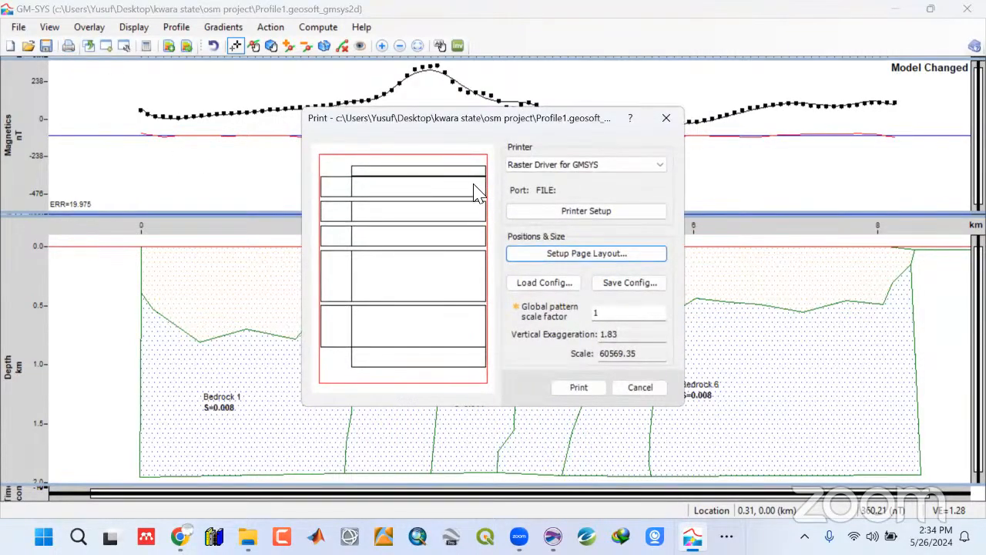
{"action": "left_click", "coordinate": [536, 282]}
{"action": "double_click", "coordinate": [474, 244]}
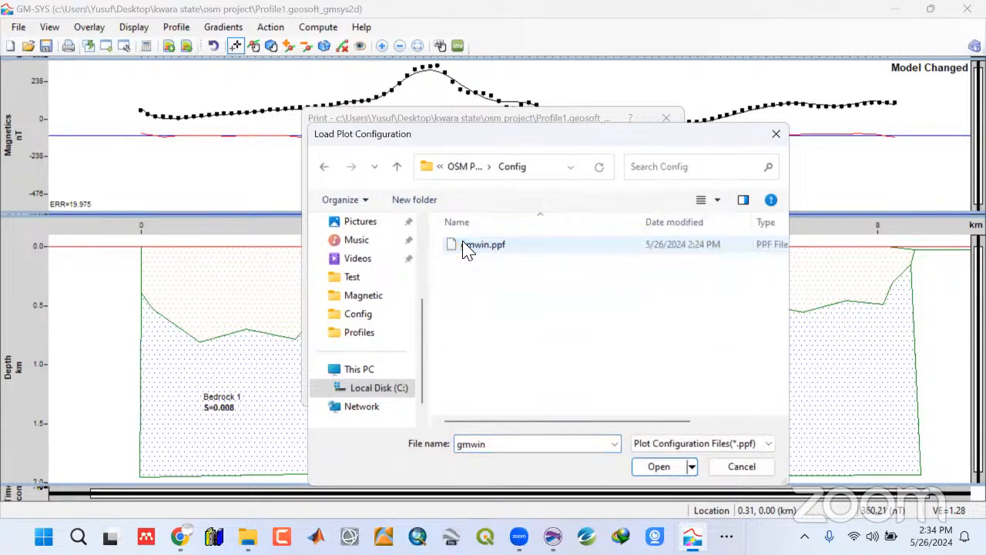
{"action": "left_click", "coordinate": [472, 244]}
{"action": "left_click", "coordinate": [658, 469]}
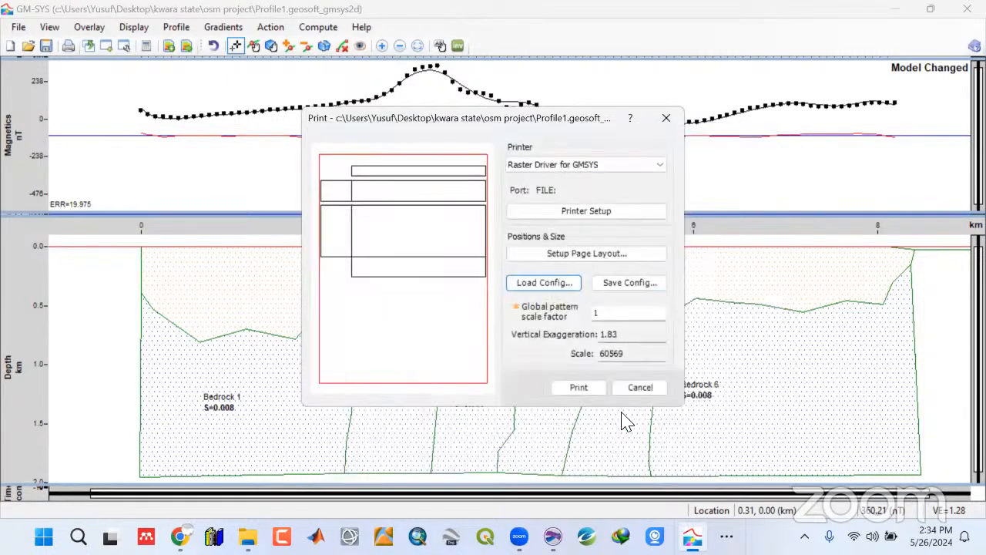
Open the page layout settings, try a panel gap of 0.3 inch, and set it back to 0.2 inch
{"action": "left_click", "coordinate": [596, 258]}
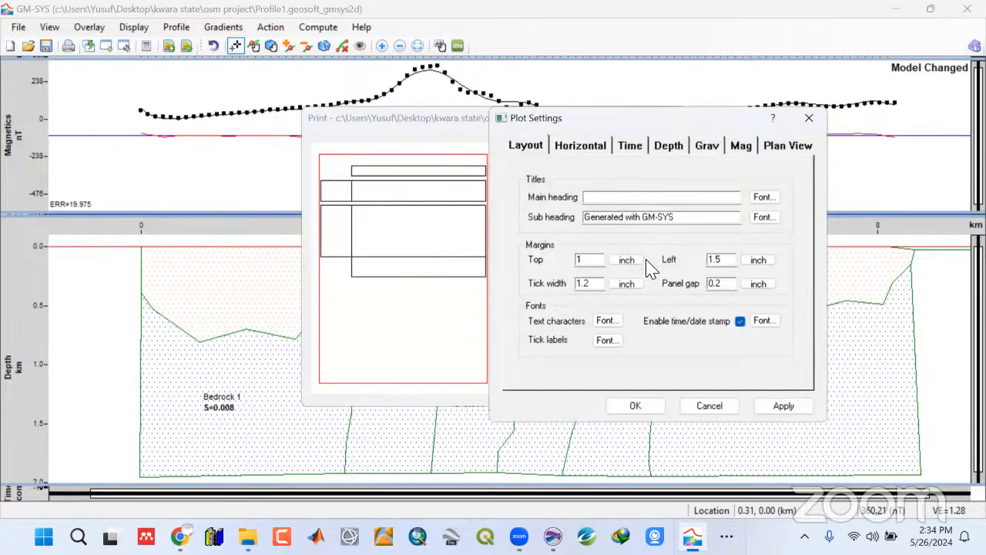
{"action": "left_click", "coordinate": [729, 262]}
{"action": "key", "text": "BackSpace"}
{"action": "type", "text": "3"}
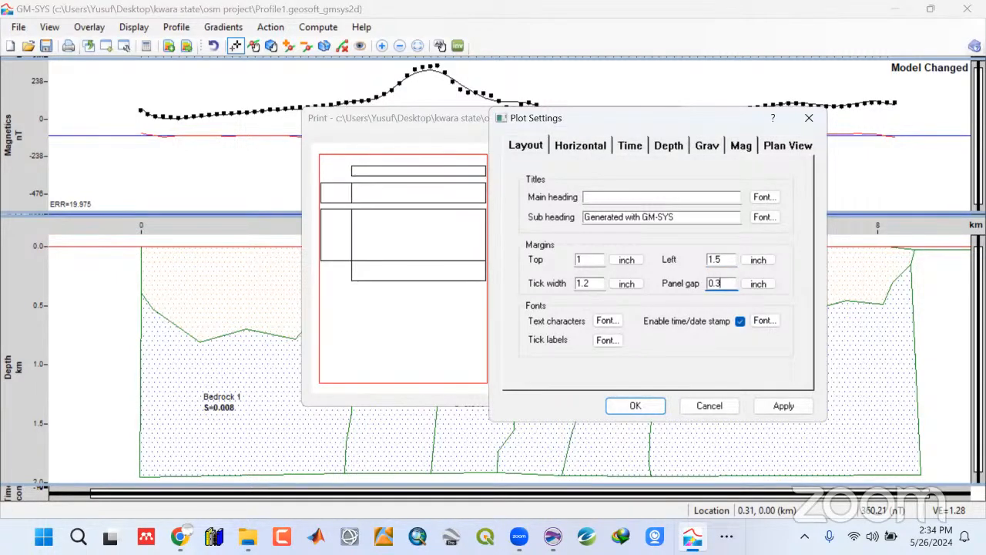
{"action": "key", "text": "BackSpace"}
{"action": "type", "text": "2"}
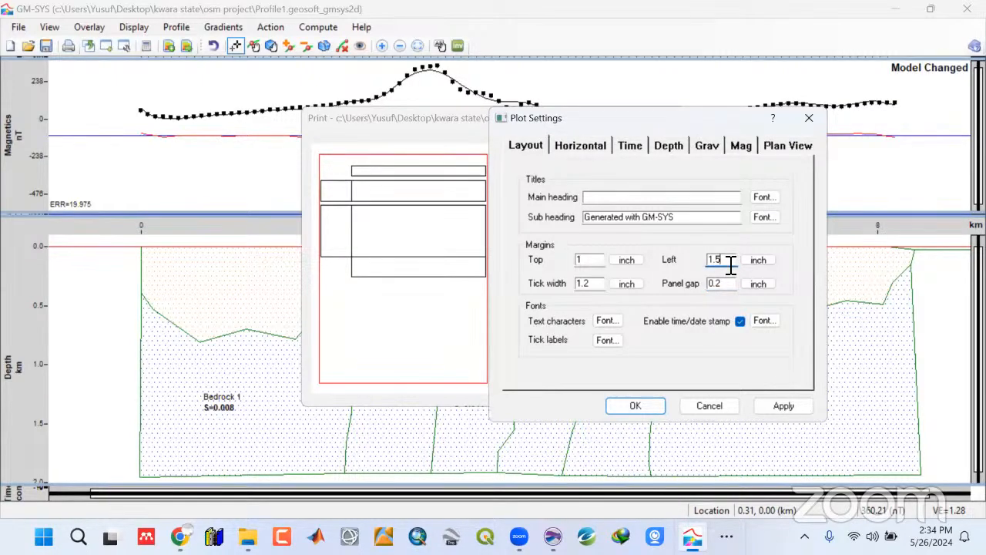
Try left margins of 1.6 and 1.2 inch, settle on 1.1 inch, and apply the page layout
{"action": "key", "text": "BackSpace"}
{"action": "key", "text": "BackSpace"}
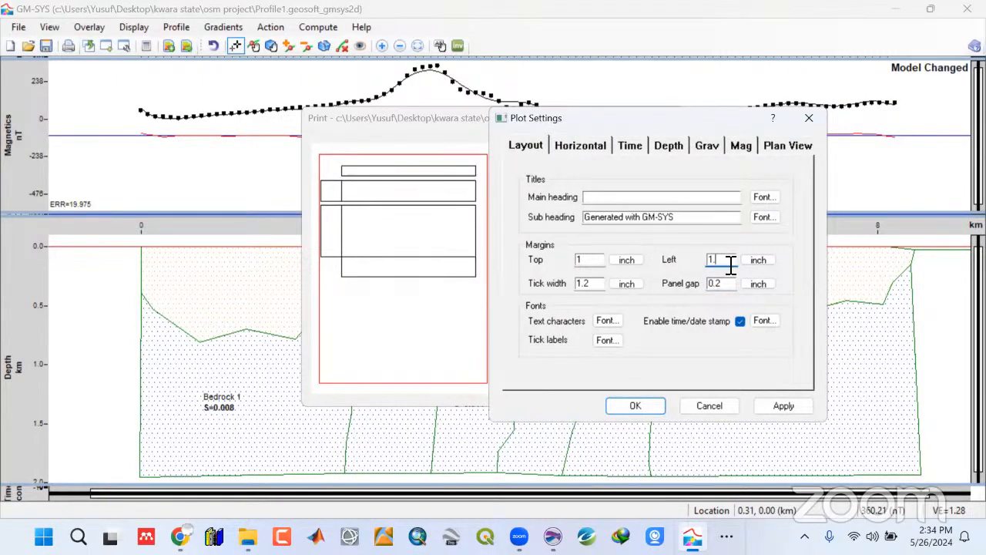
{"action": "type", "text": ".6"}
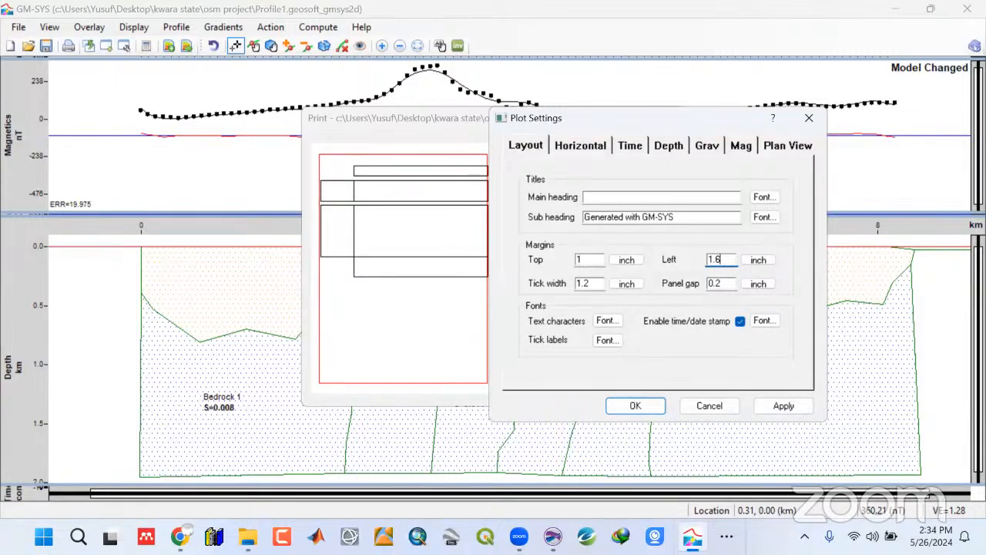
{"action": "key", "text": "BackSpace"}
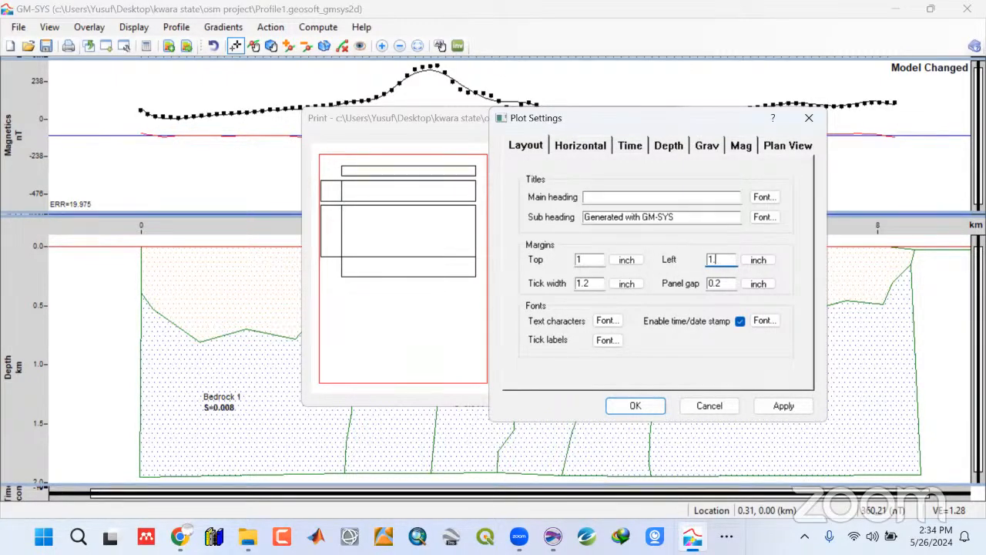
{"action": "type", "text": "2"}
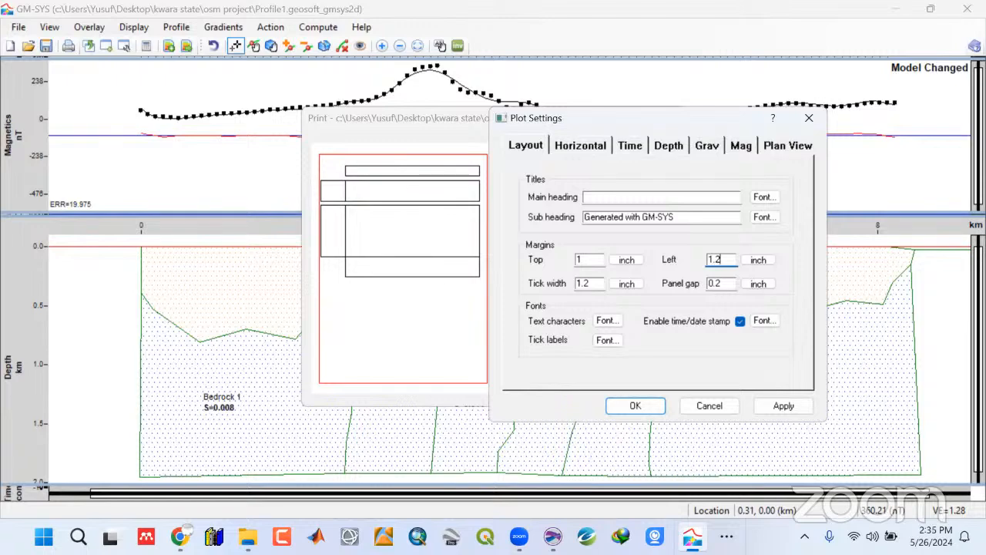
{"action": "key", "text": "BackSpace"}
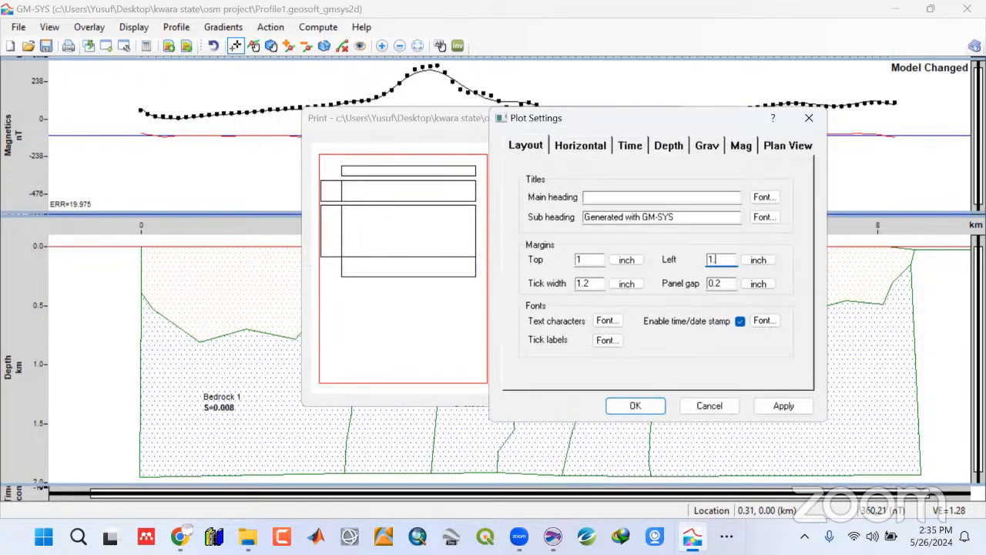
{"action": "type", "text": "1"}
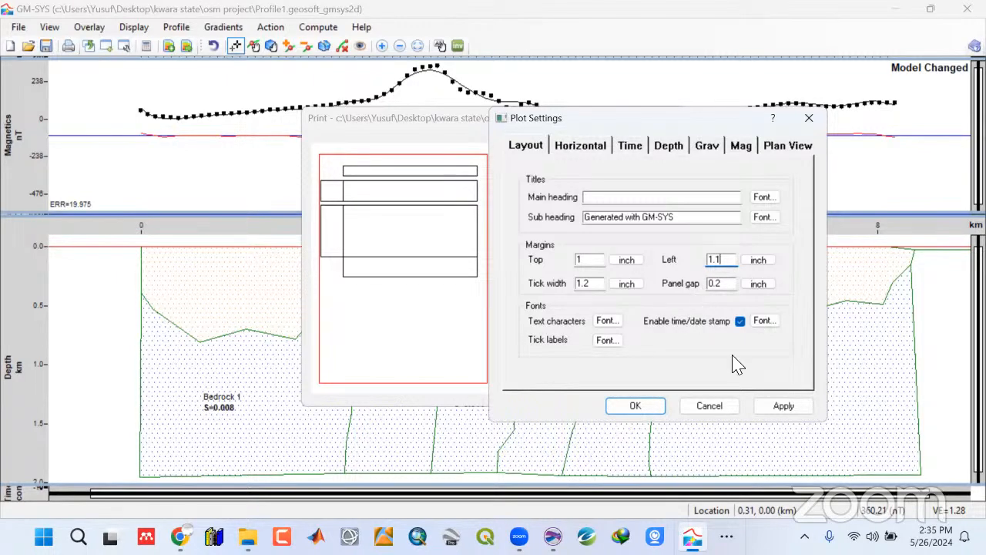
{"action": "left_click", "coordinate": [781, 405]}
{"action": "left_click", "coordinate": [647, 407]}
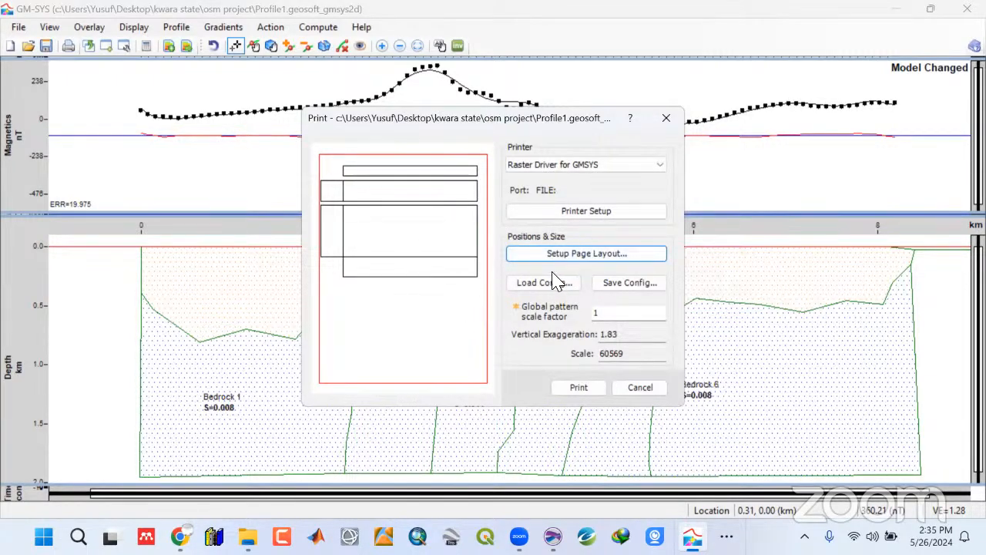
Print the profile to a BMP file named Profile 1 in the Magnetic folder inside Images
{"action": "left_click", "coordinate": [587, 389]}
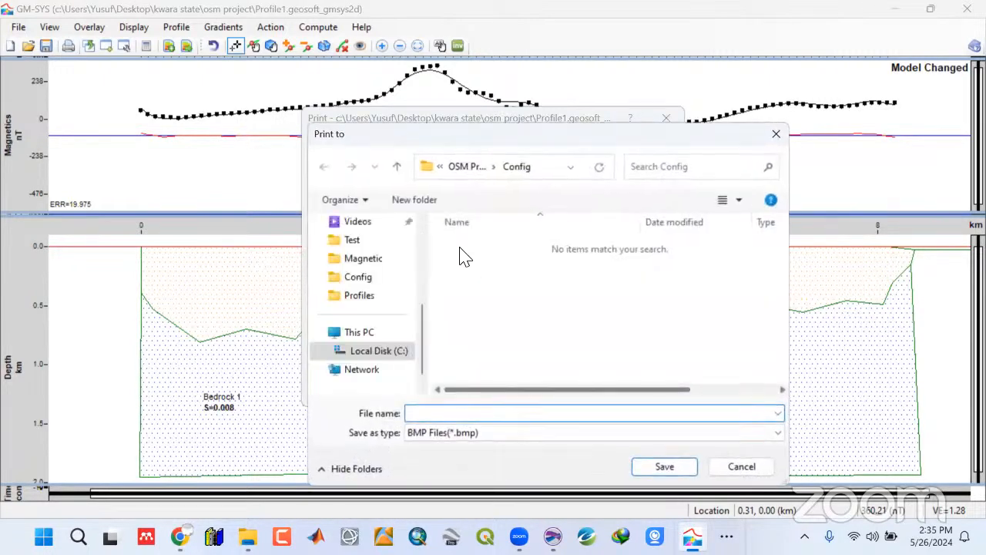
{"action": "left_click", "coordinate": [397, 167]}
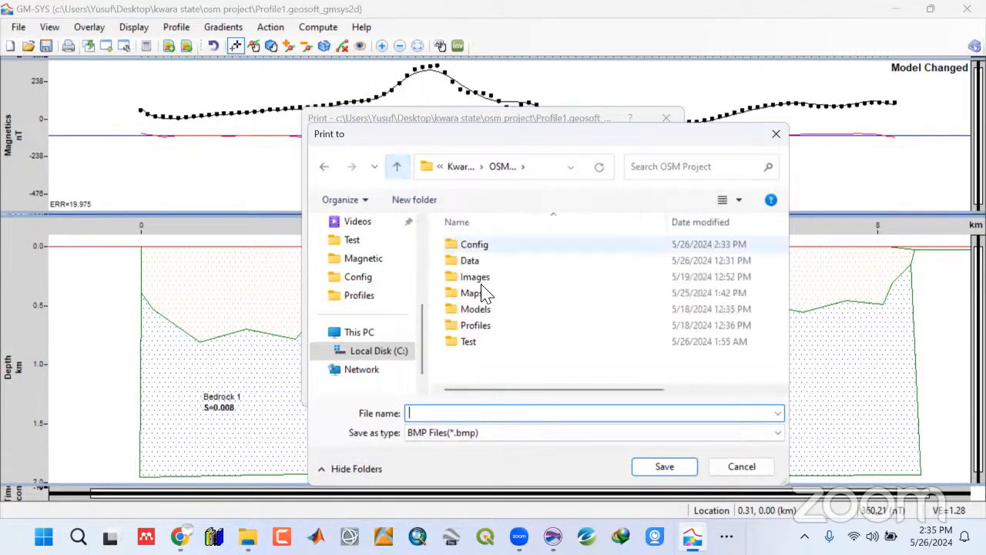
{"action": "double_click", "coordinate": [485, 283]}
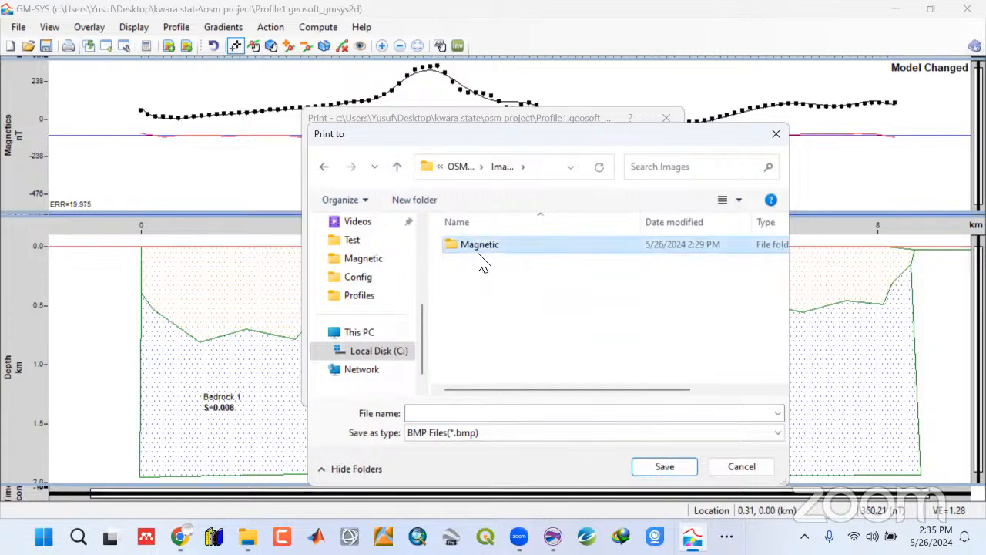
{"action": "double_click", "coordinate": [477, 246]}
{"action": "left_click", "coordinate": [476, 416]}
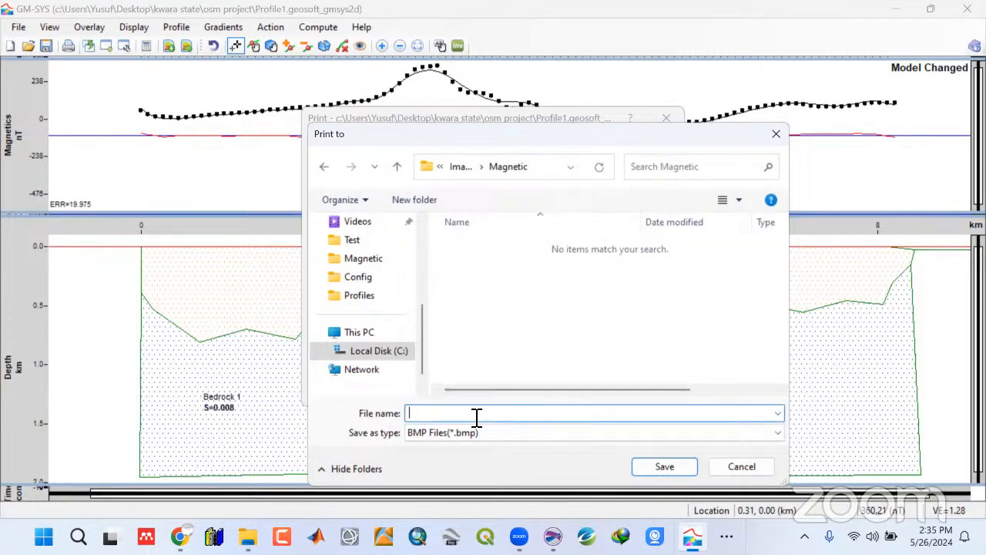
{"action": "type", "text": "Profile 1"}
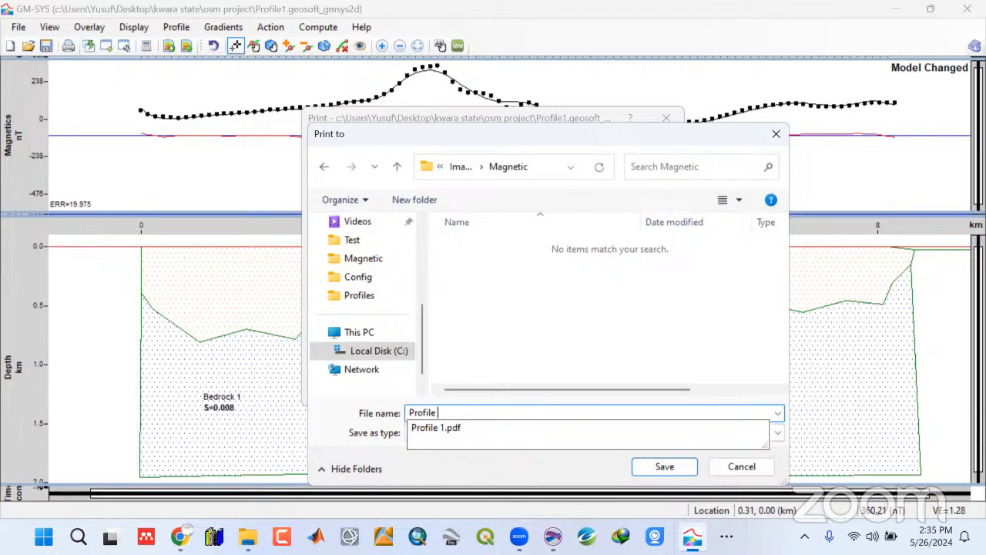
{"action": "left_click", "coordinate": [568, 462]}
{"action": "left_click", "coordinate": [635, 468]}
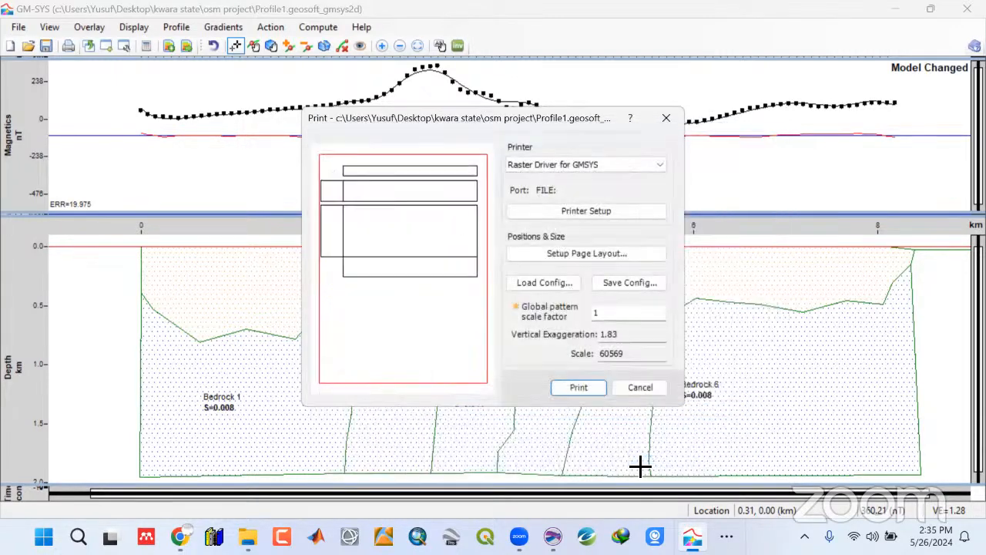
Switch to File Explorer, open the Profile 1 BMP from the Images\Magnetic folder, and examine the printed plot
{"action": "left_click", "coordinate": [247, 537]}
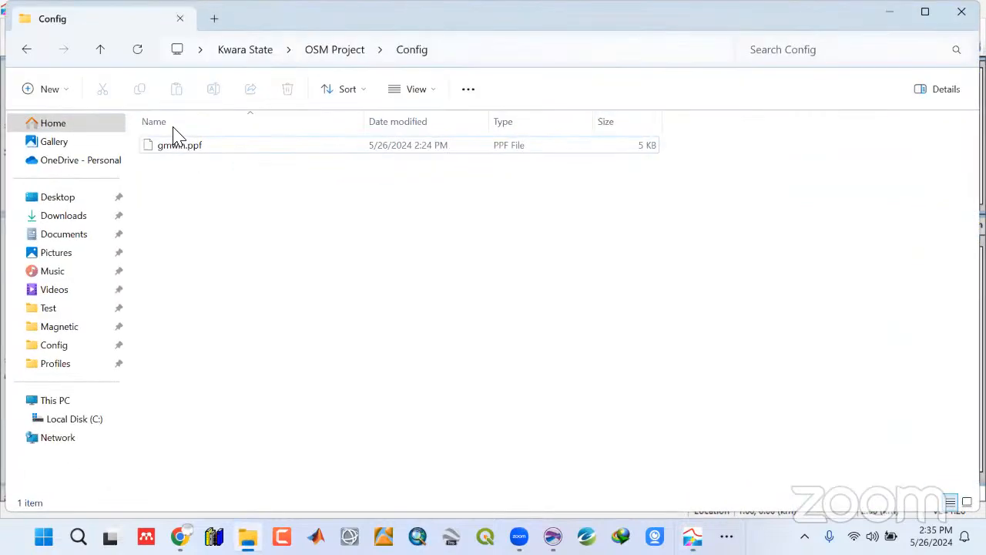
{"action": "left_click", "coordinate": [100, 51]}
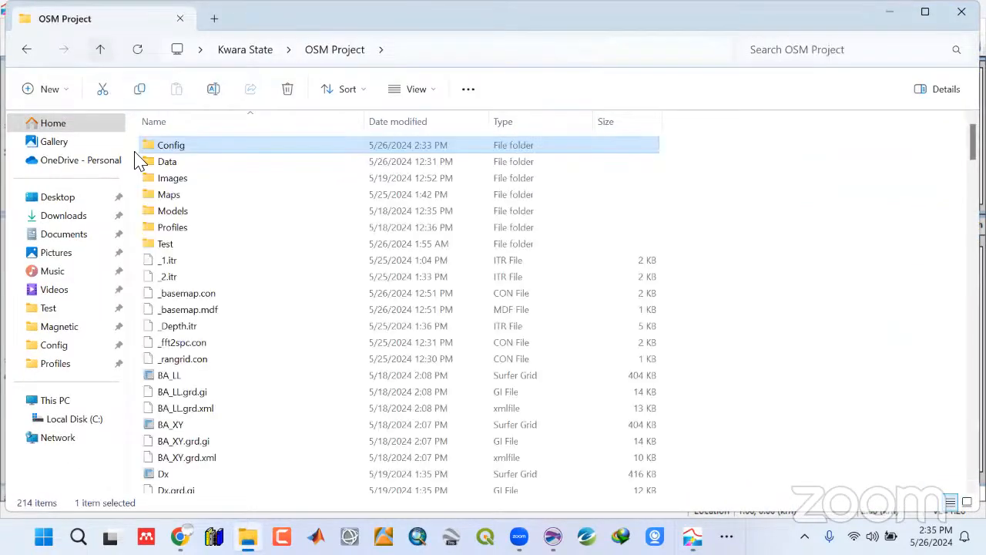
{"action": "left_click", "coordinate": [185, 185]}
{"action": "double_click", "coordinate": [185, 184]}
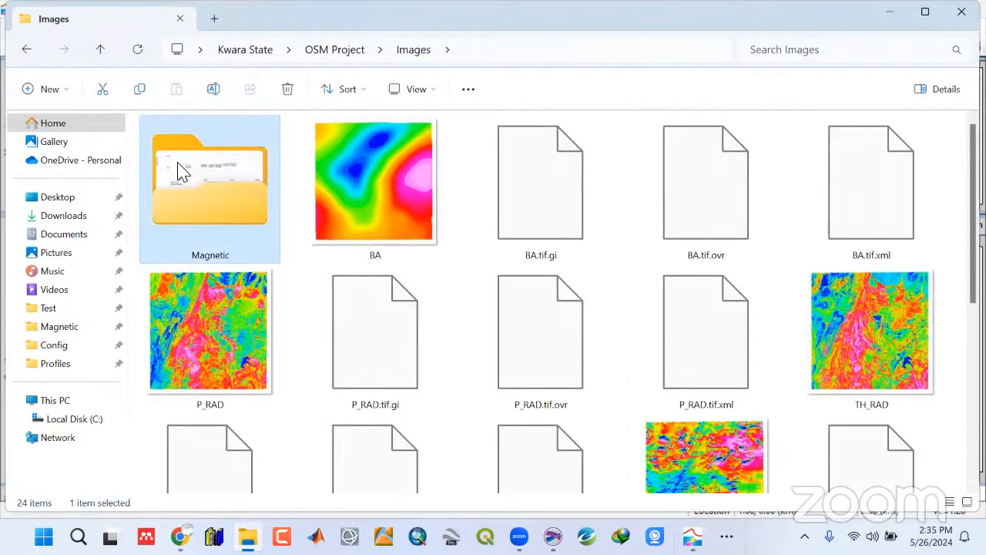
{"action": "double_click", "coordinate": [178, 169]}
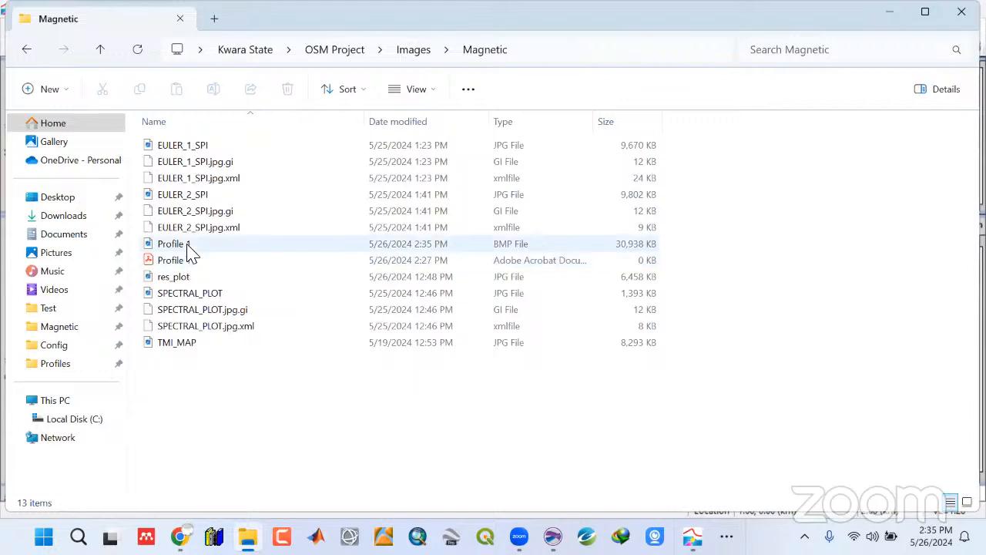
{"action": "left_click", "coordinate": [187, 246]}
{"action": "double_click", "coordinate": [188, 248]}
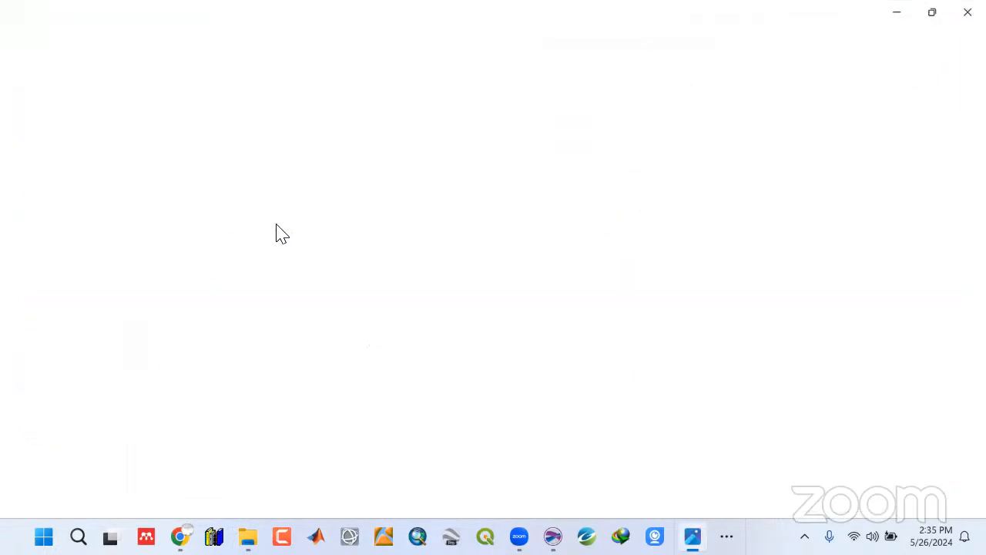
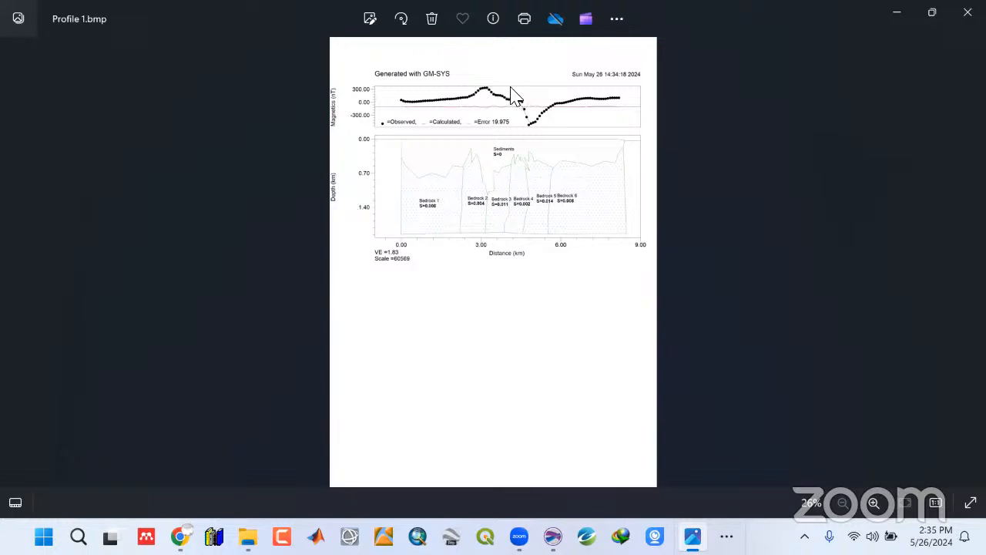
{"action": "scroll", "coordinate": [459, 199], "scroll_direction": "up", "scroll_amount": 2}
{"action": "scroll", "coordinate": [459, 198], "scroll_direction": "down", "scroll_amount": 2}
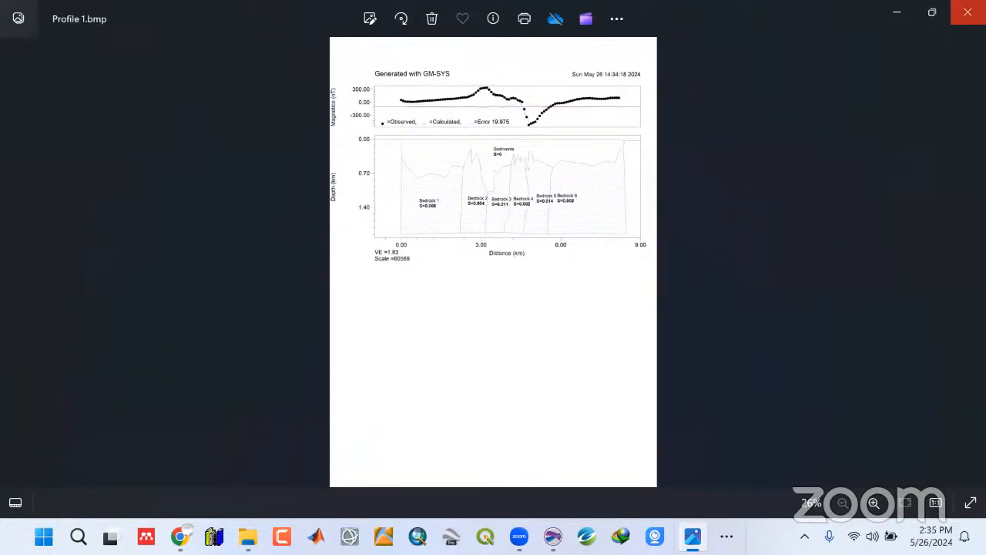
Close the image viewer and delete the Profile 1 BMP file from the Magnetic folder
{"action": "left_click", "coordinate": [968, 11]}
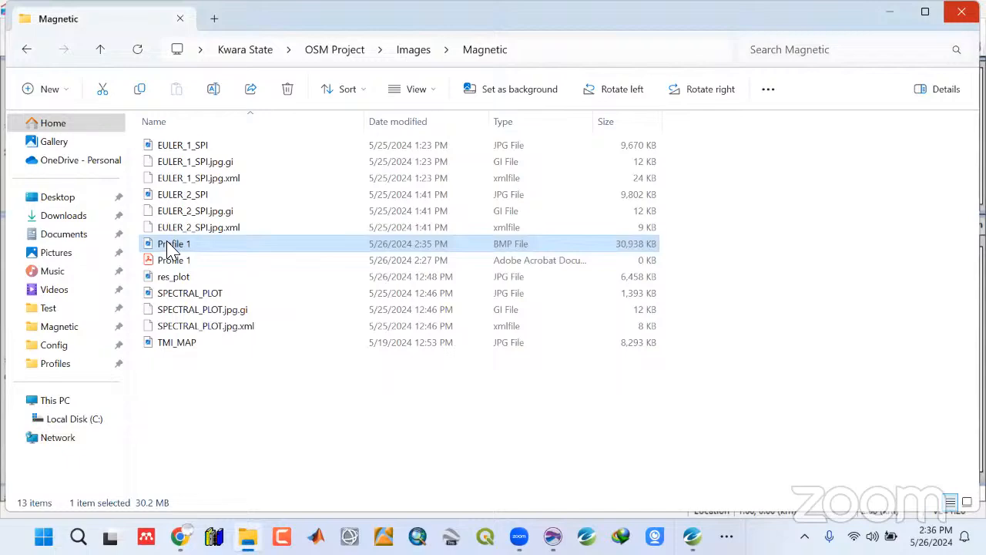
{"action": "right_click", "coordinate": [171, 249]}
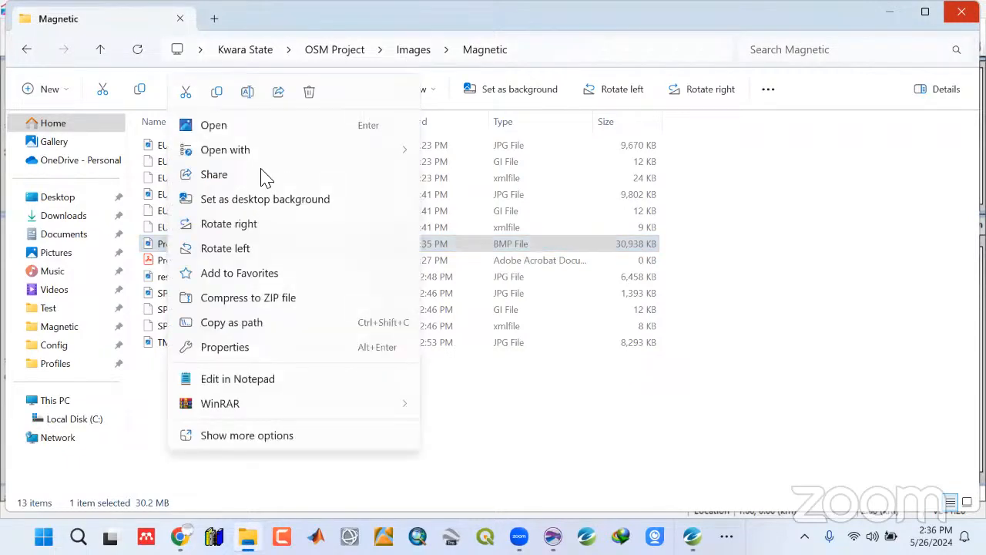
{"action": "left_click", "coordinate": [308, 93]}
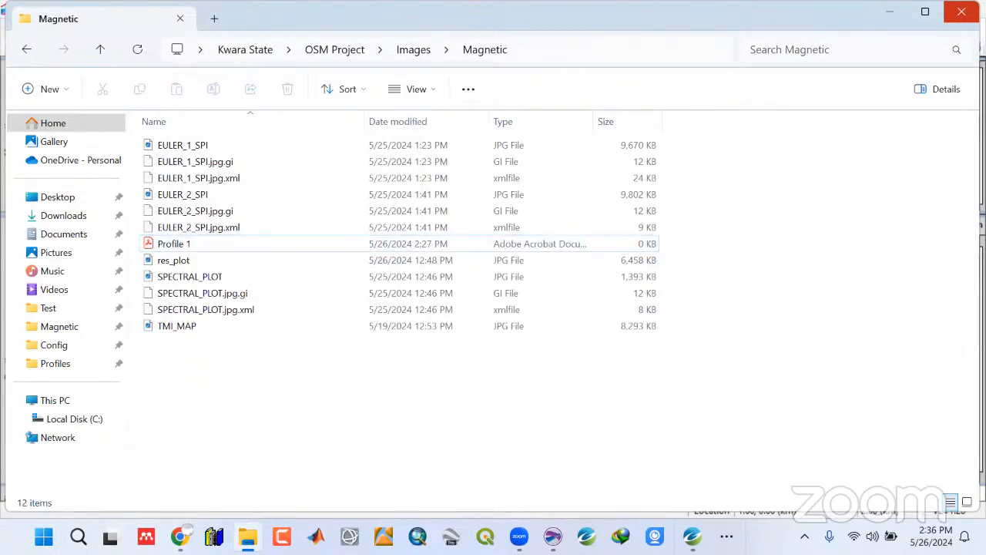
Switch to GM-SYS, load the gmwin.ppf plot configuration from the Config folder for printing, and open the page layout settings
{"action": "left_click", "coordinate": [692, 536]}
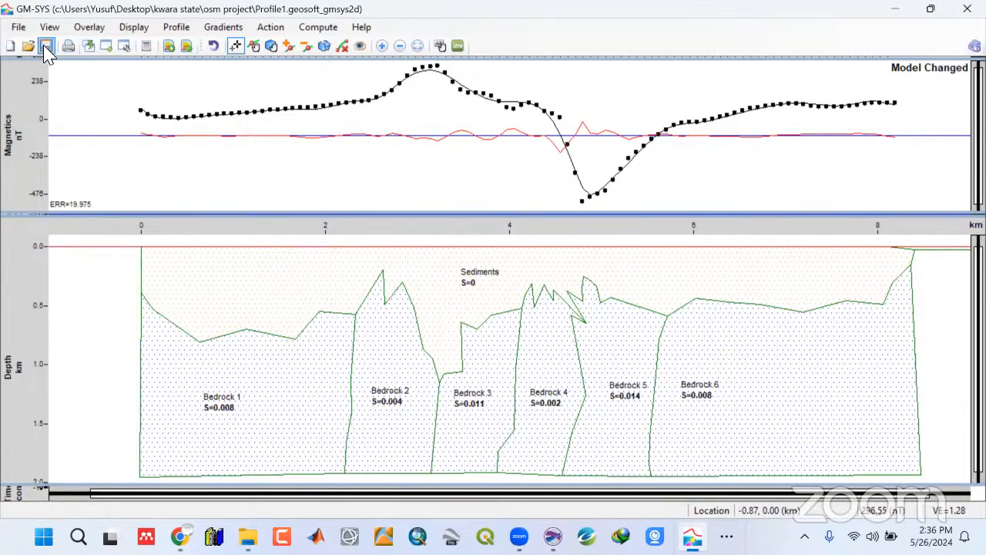
{"action": "left_click", "coordinate": [67, 45]}
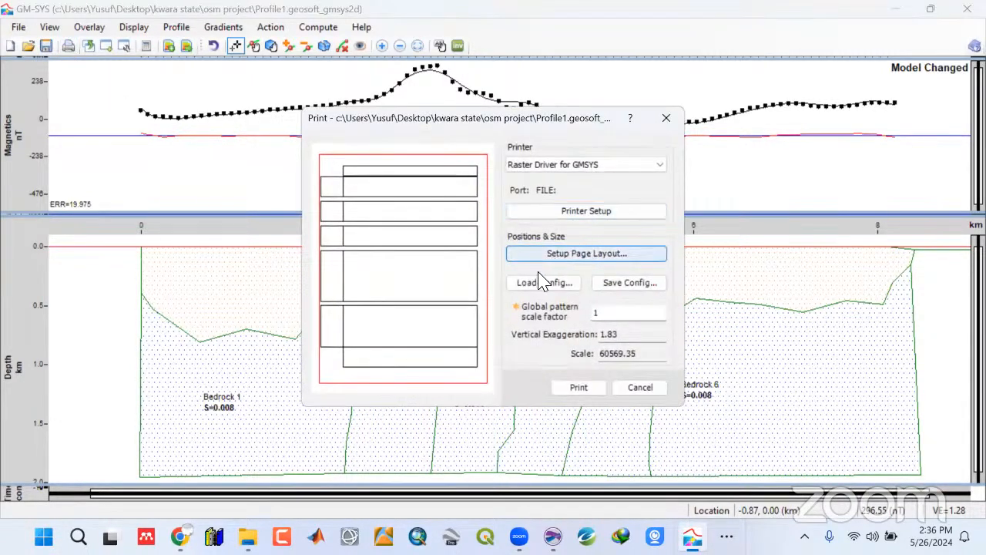
{"action": "left_click", "coordinate": [539, 283]}
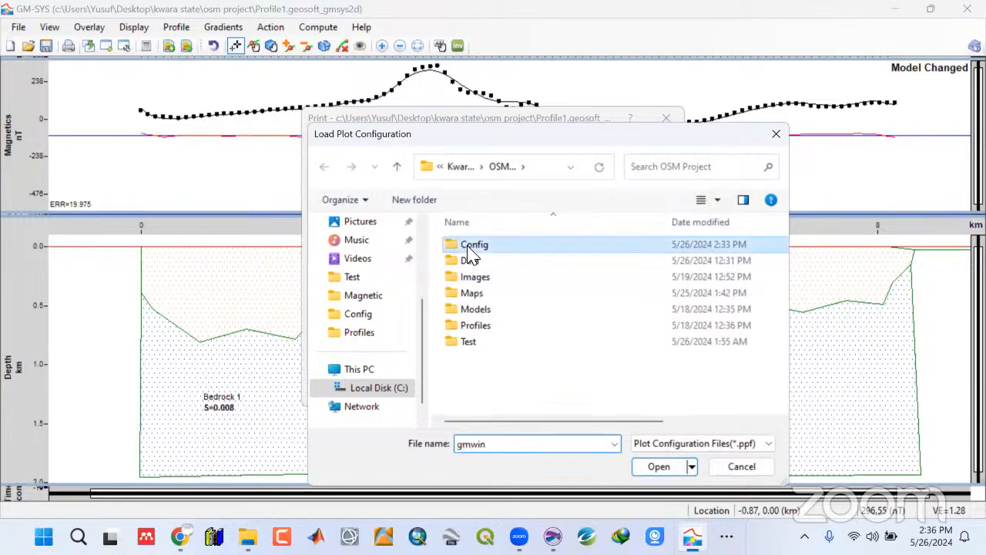
{"action": "double_click", "coordinate": [473, 242]}
{"action": "left_click", "coordinate": [483, 244]}
{"action": "left_click", "coordinate": [663, 467]}
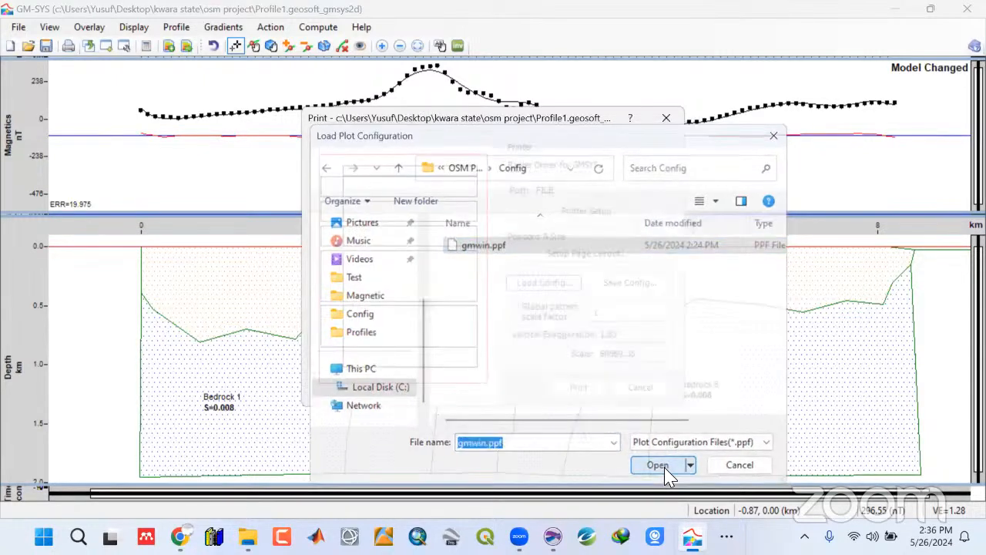
{"action": "left_click", "coordinate": [587, 264]}
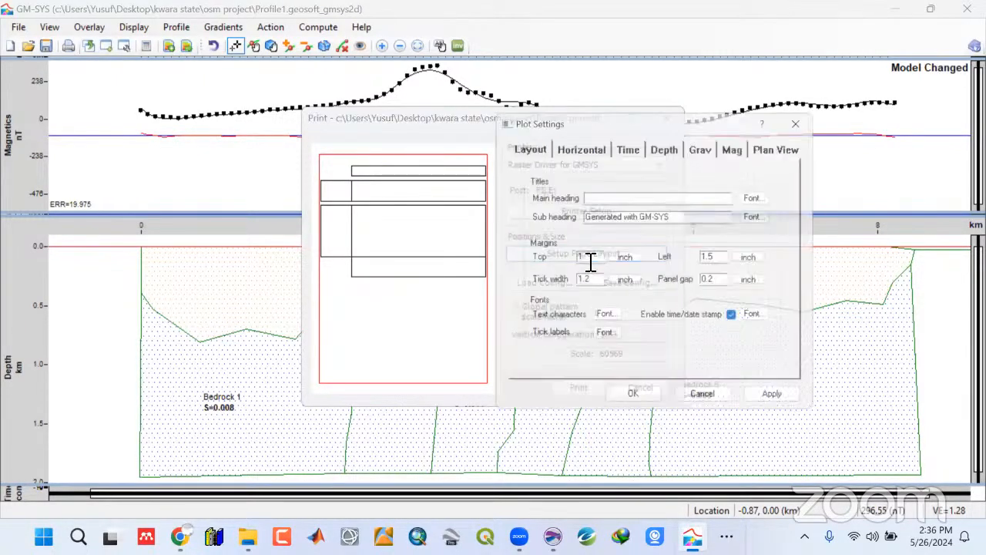
Try left margins of 0.8, 1, 1.4 and 1.1 inch in the page layout
{"action": "left_click", "coordinate": [731, 262]}
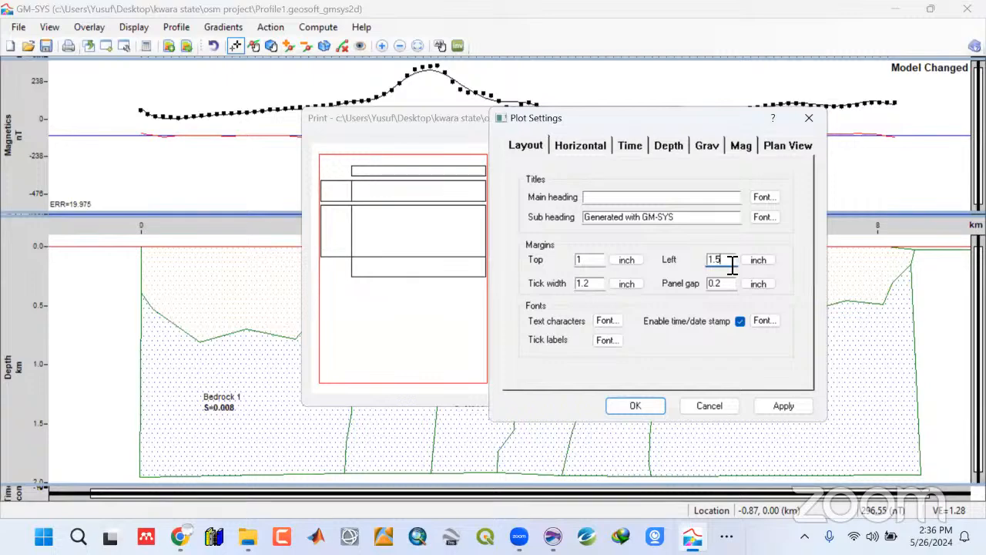
{"action": "key", "text": "BackSpace"}
{"action": "key", "text": "BackSpace"}
{"action": "key", "text": "BackSpace"}
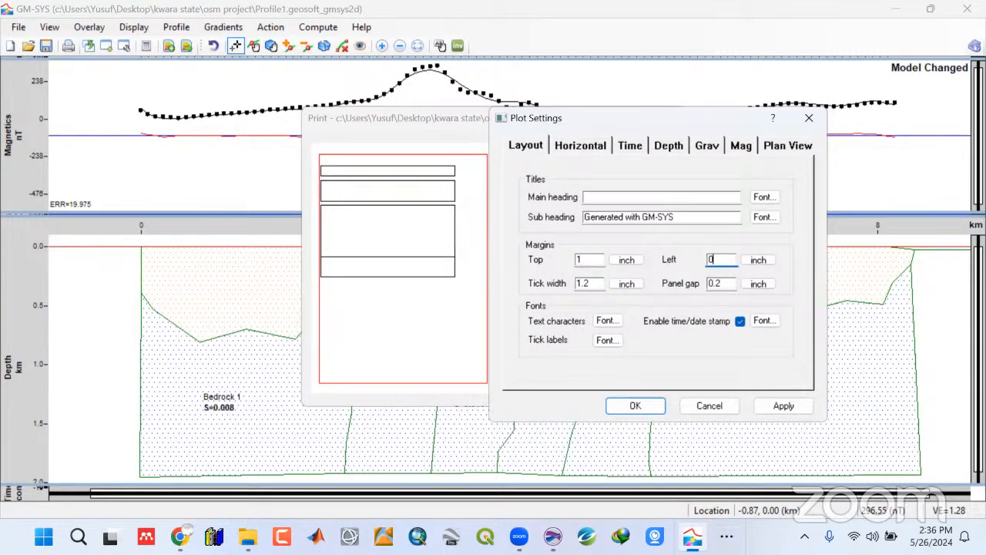
{"action": "type", "text": "0.8"}
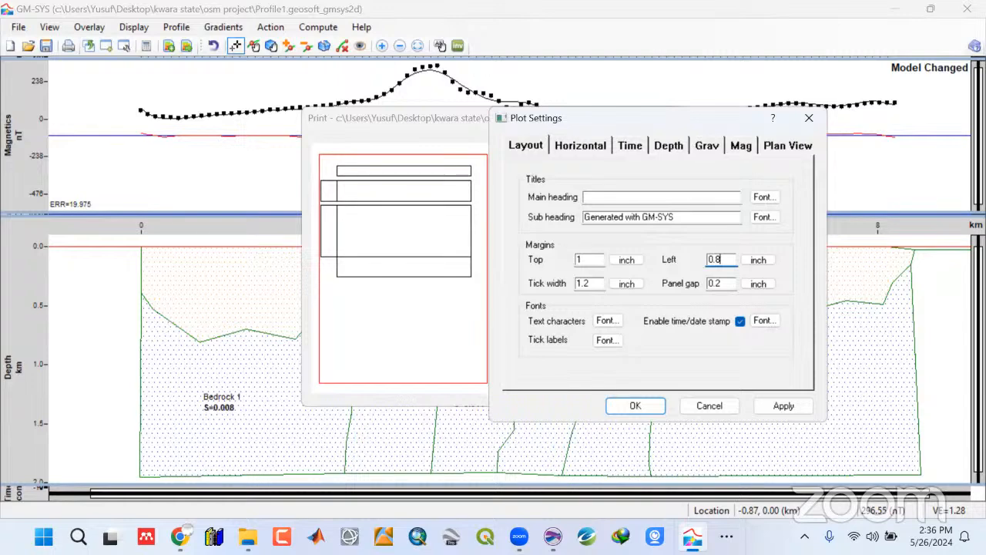
{"action": "key", "text": "BackSpace"}
{"action": "key", "text": "BackSpace"}
{"action": "type", "text": "1"}
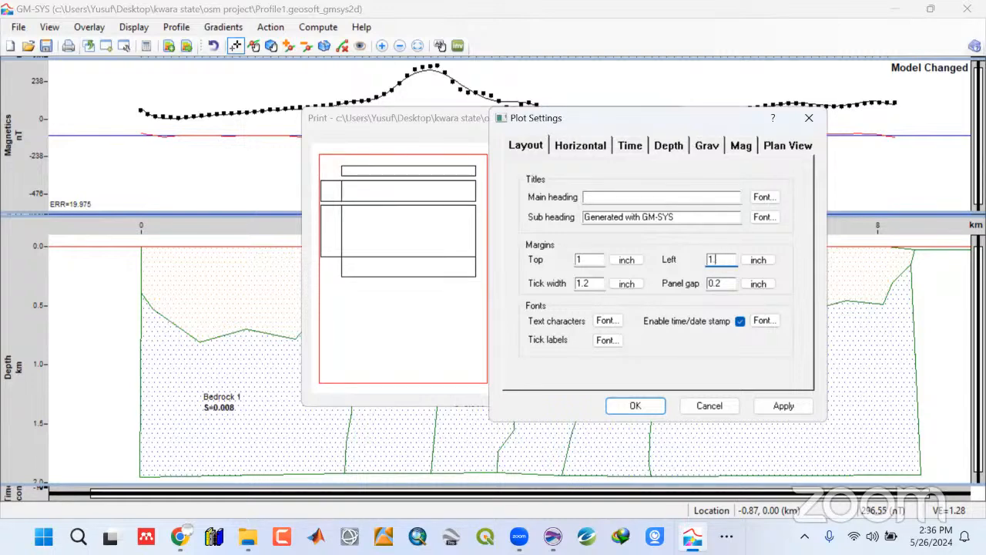
{"action": "type", "text": ".4"}
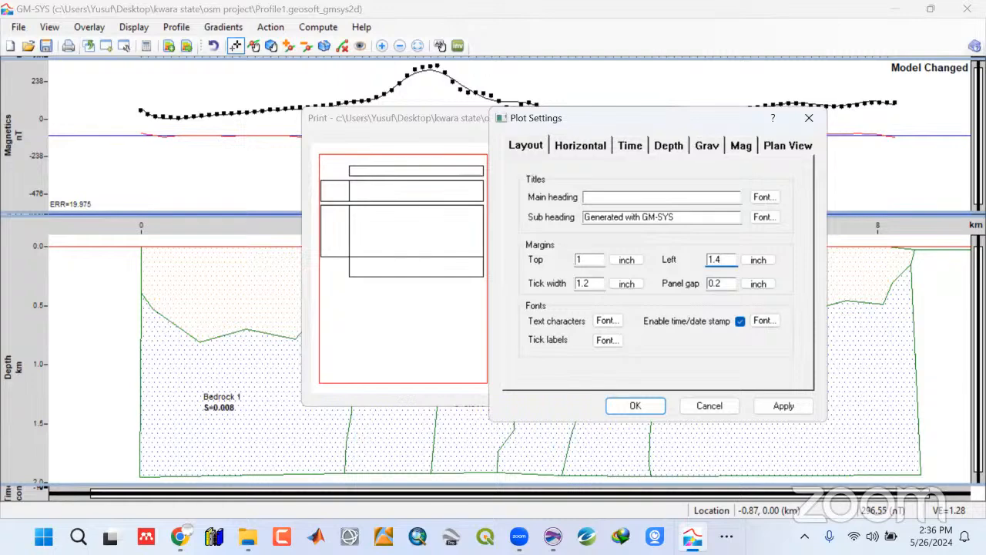
{"action": "key", "text": "BackSpace"}
{"action": "type", "text": "1"}
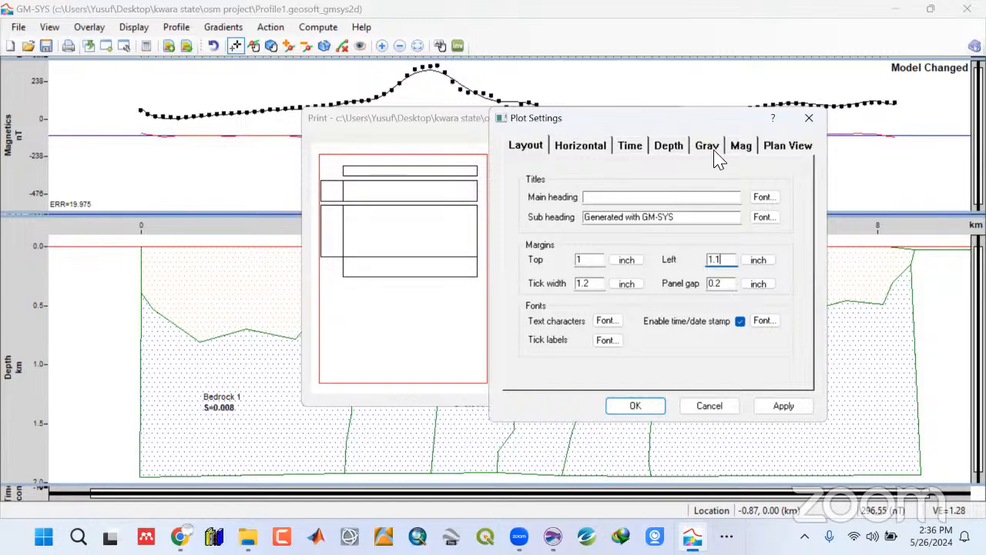
Try a paper dimension of 2 inch for the magnetics panel, restore it to 1 inch, and look over the depth panel settings
{"action": "left_click", "coordinate": [738, 148]}
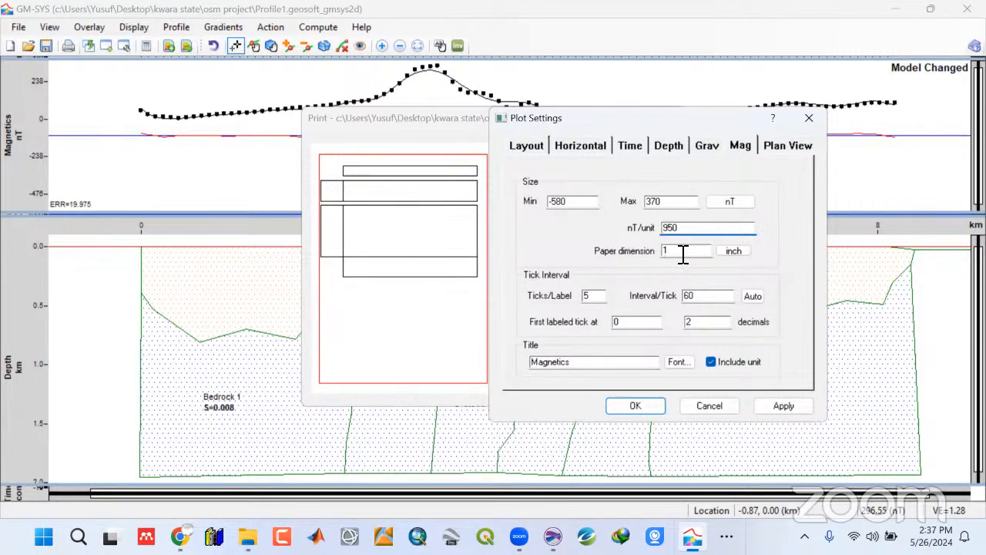
{"action": "left_click_drag", "start_coordinate": [682, 253], "coordinate": [661, 250]}
{"action": "type", "text": "2"}
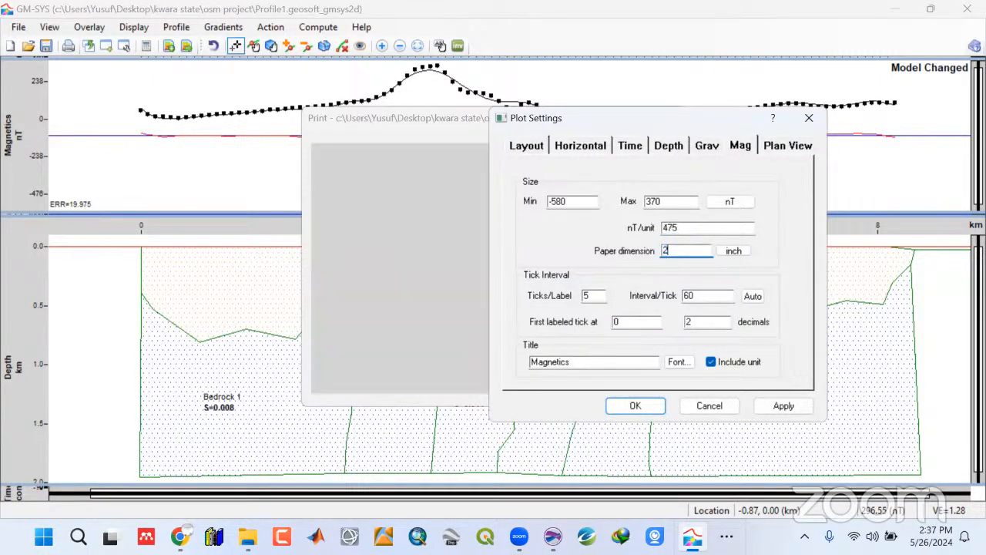
{"action": "key", "text": "BackSpace"}
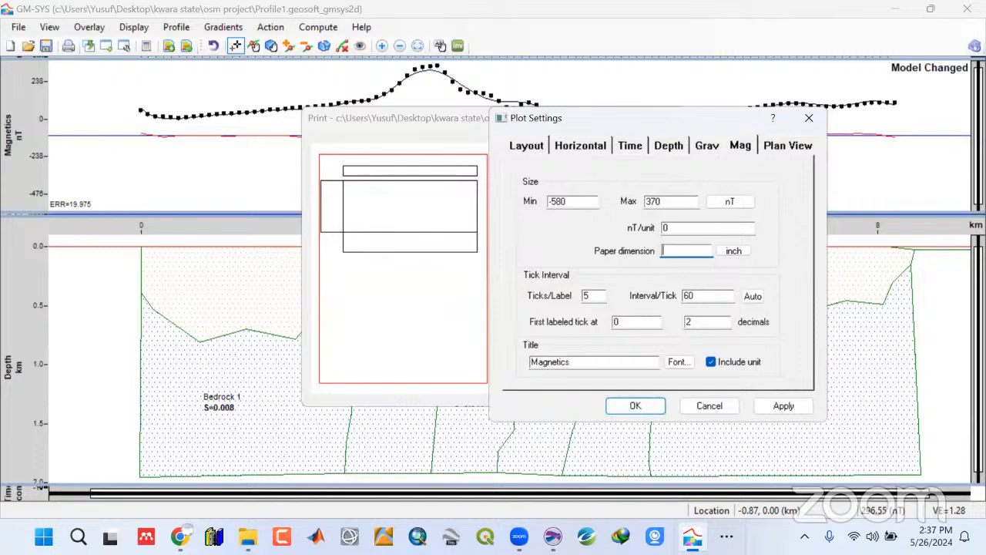
{"action": "type", "text": "1"}
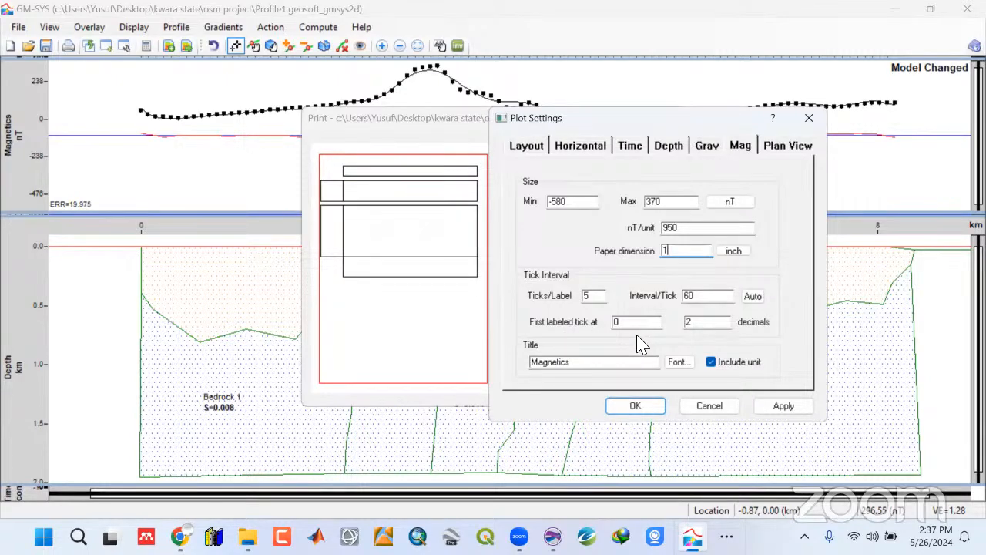
{"action": "left_click", "coordinate": [664, 154]}
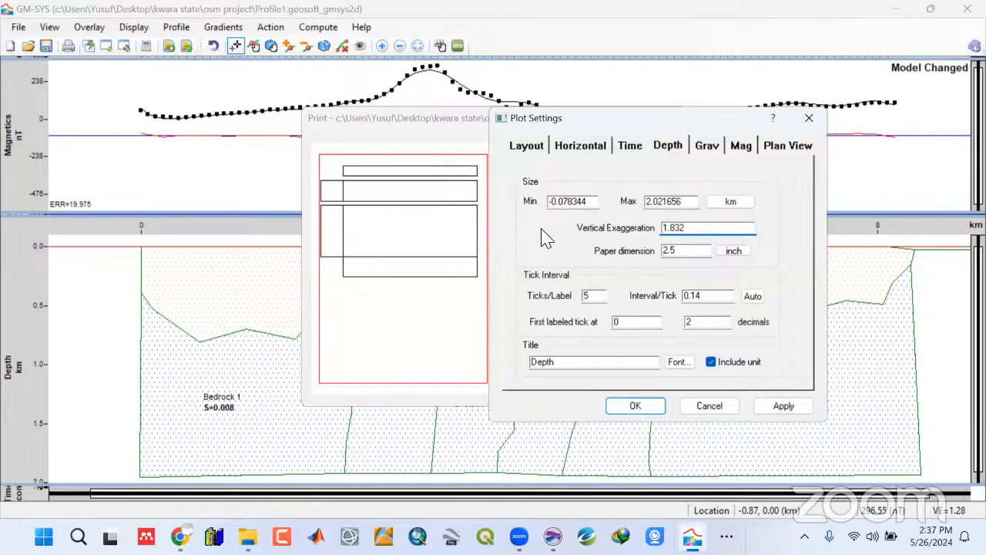
{"action": "left_click", "coordinate": [746, 151]}
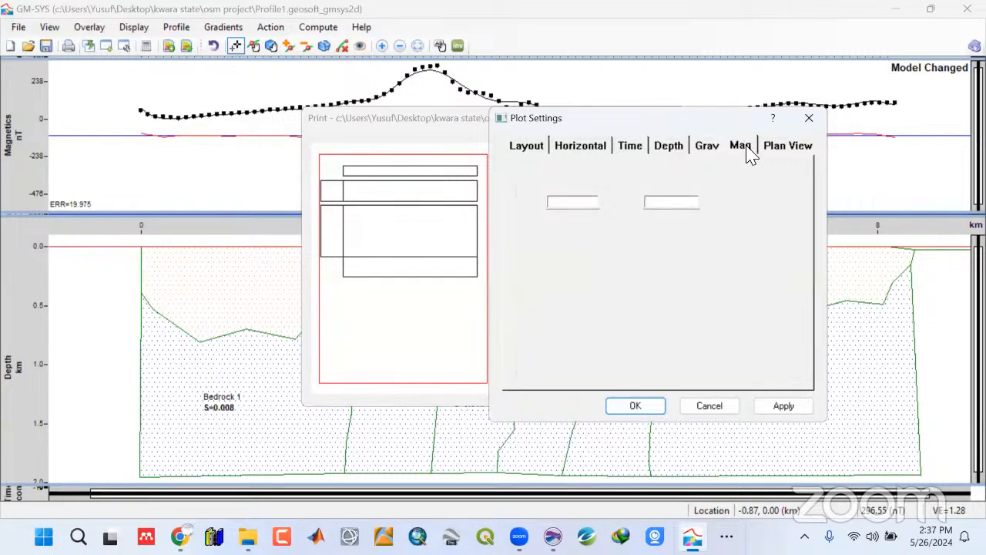
{"action": "left_click", "coordinate": [785, 150]}
Try a top margin of 1.3 inch in the page layout and restore it to 1 inch
{"action": "left_click", "coordinate": [529, 150]}
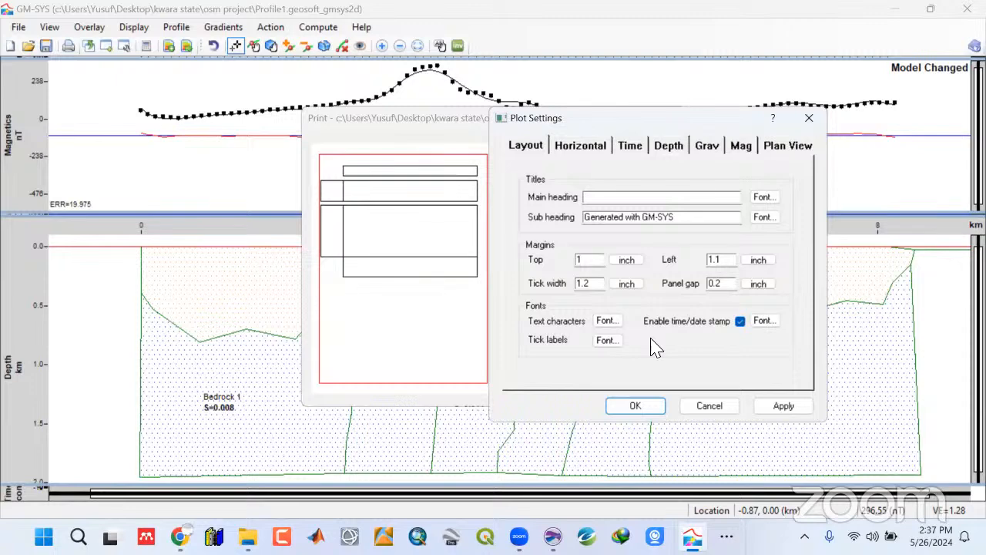
{"action": "double_click", "coordinate": [581, 260]}
{"action": "type", "text": "0"}
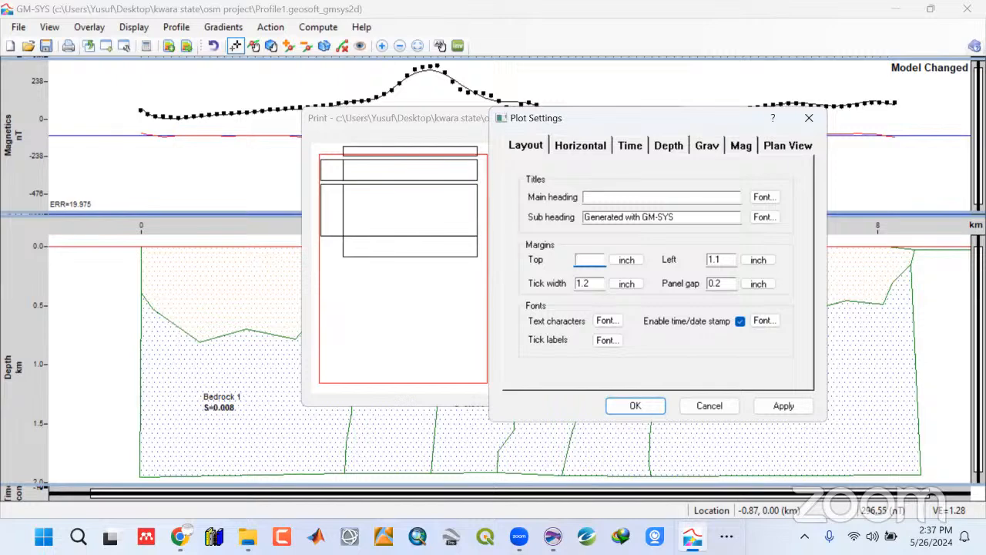
{"action": "type", "text": "1.3"}
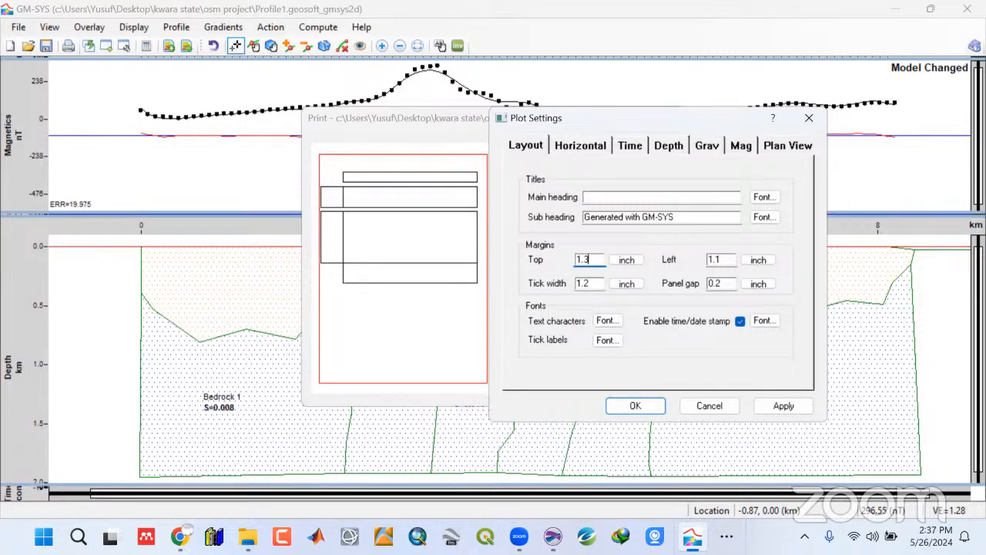
{"action": "key", "text": "BackSpace"}
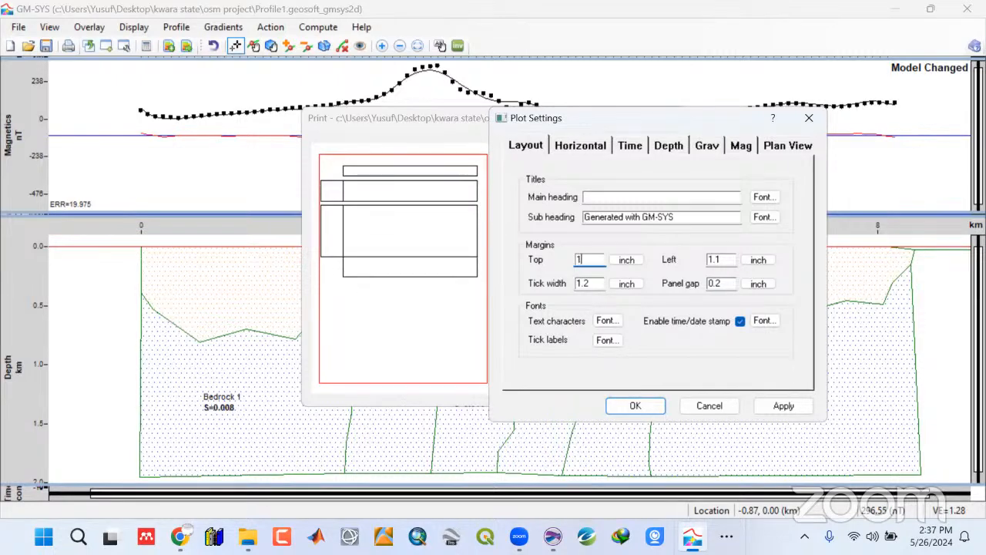
Try negative left margins of -1.1 and -0.1 inch and clear the value
{"action": "left_click", "coordinate": [713, 263]}
{"action": "type", "text": "-"}
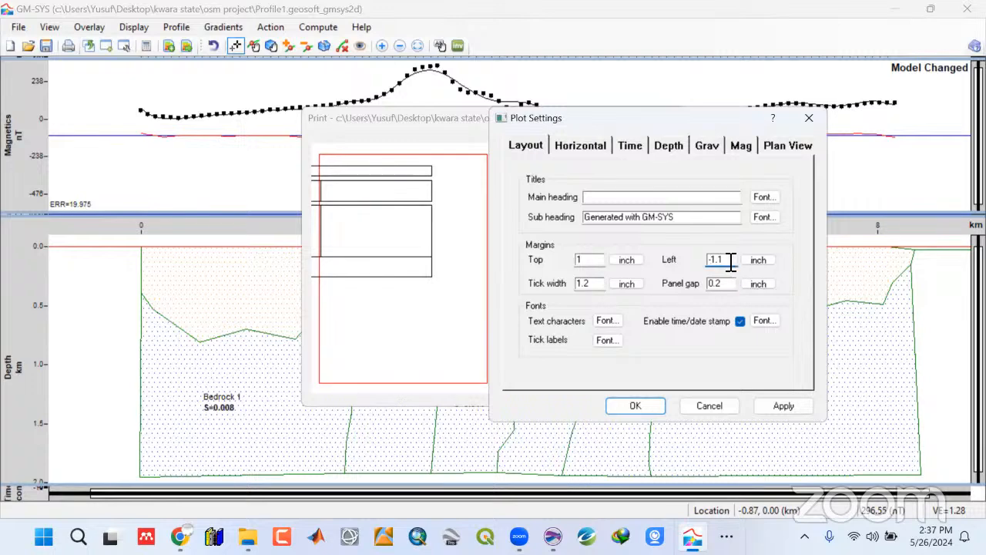
{"action": "key", "text": "BackSpace"}
{"action": "key", "text": "BackSpace"}
{"action": "key", "text": "BackSpace"}
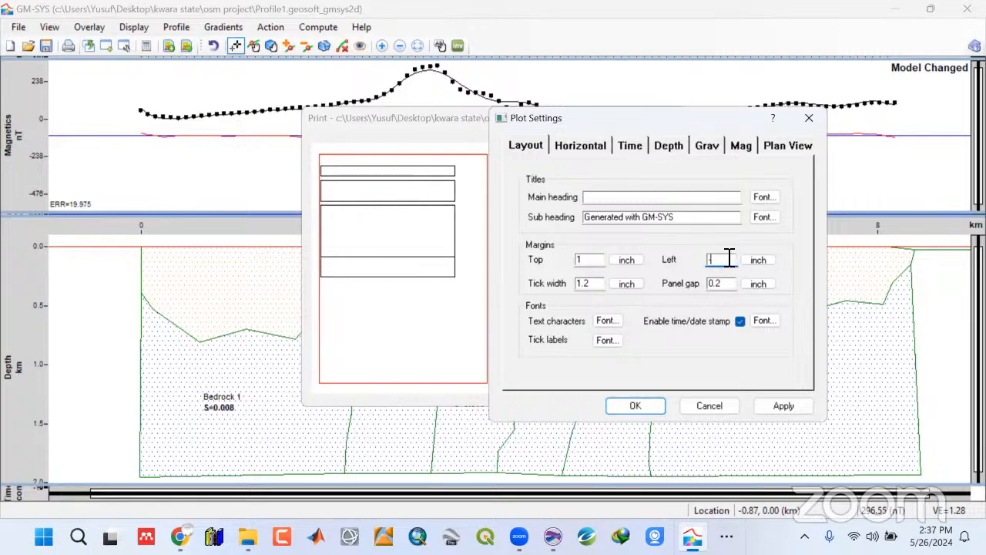
{"action": "type", "text": "0.1"}
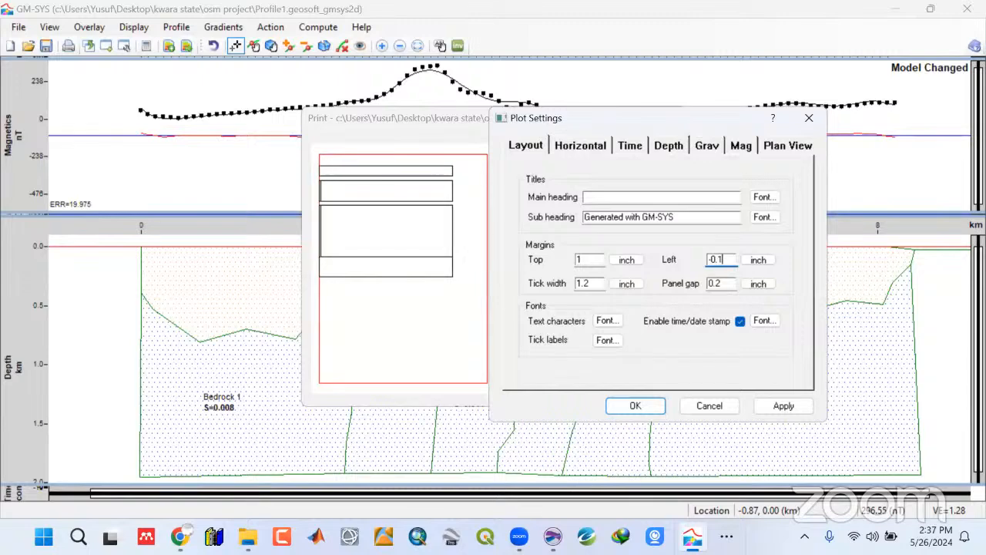
{"action": "key", "text": "BackSpace"}
{"action": "key", "text": "BackSpace"}
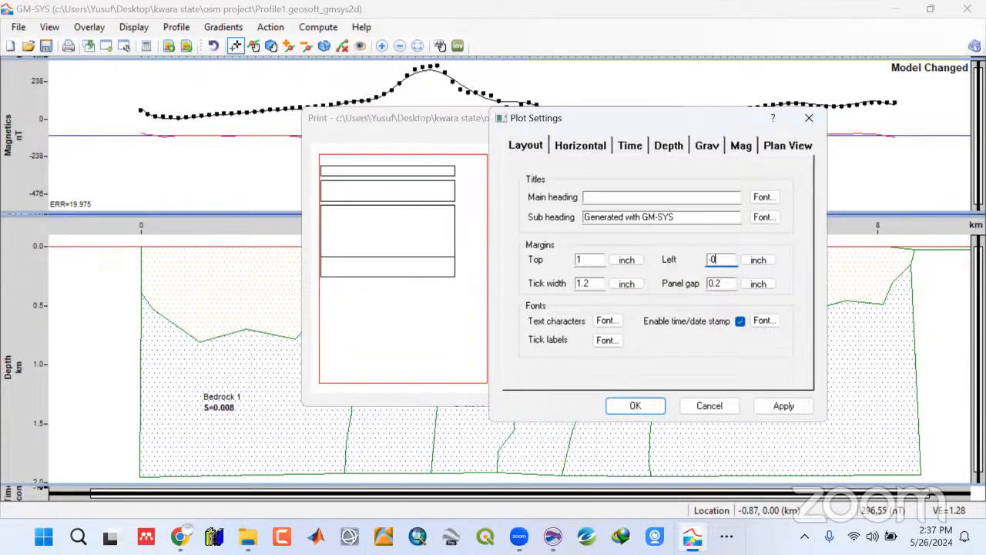
{"action": "key", "text": "BackSpace"}
Try left margins of 1.2, 1.5 and 1.4 inch and settle on 1.35 inch
{"action": "type", "text": "1.2"}
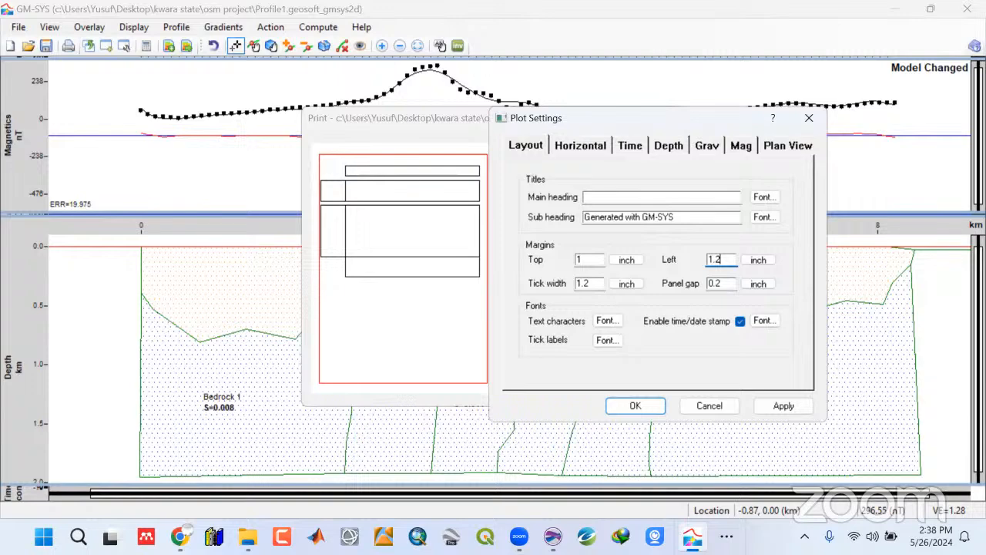
{"action": "key", "text": "BackSpace"}
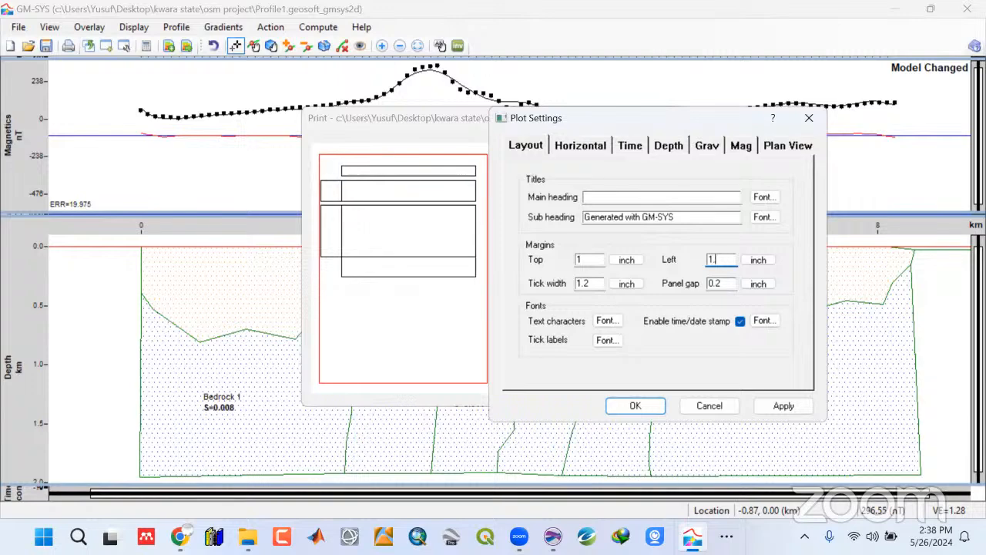
{"action": "type", "text": "5"}
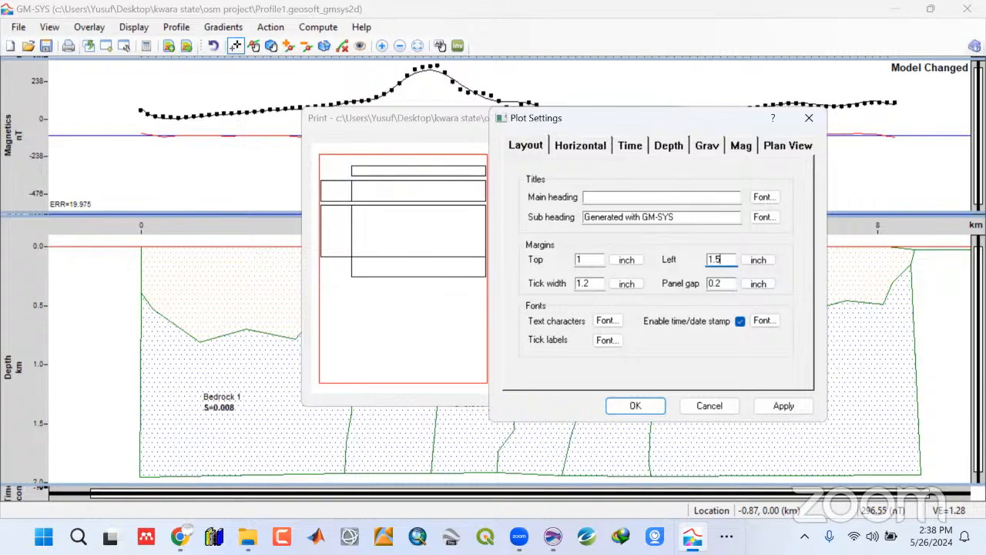
{"action": "key", "text": "BackSpace"}
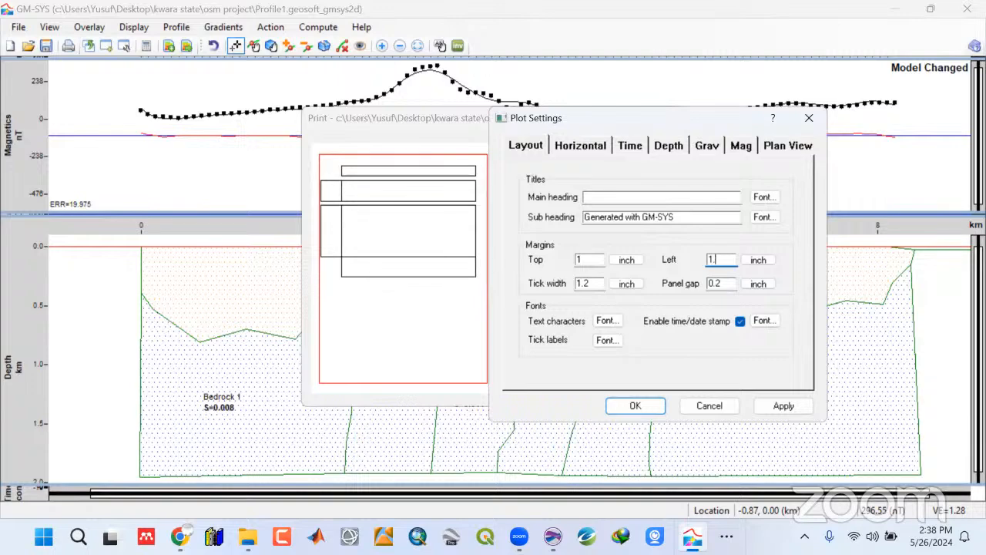
{"action": "type", "text": "4"}
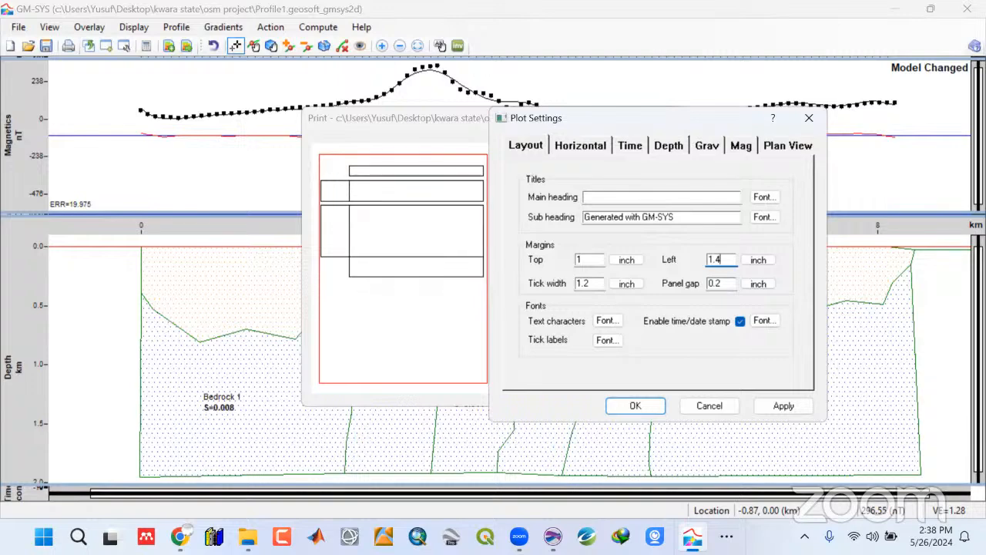
{"action": "key", "text": "BackSpace"}
{"action": "type", "text": "35"}
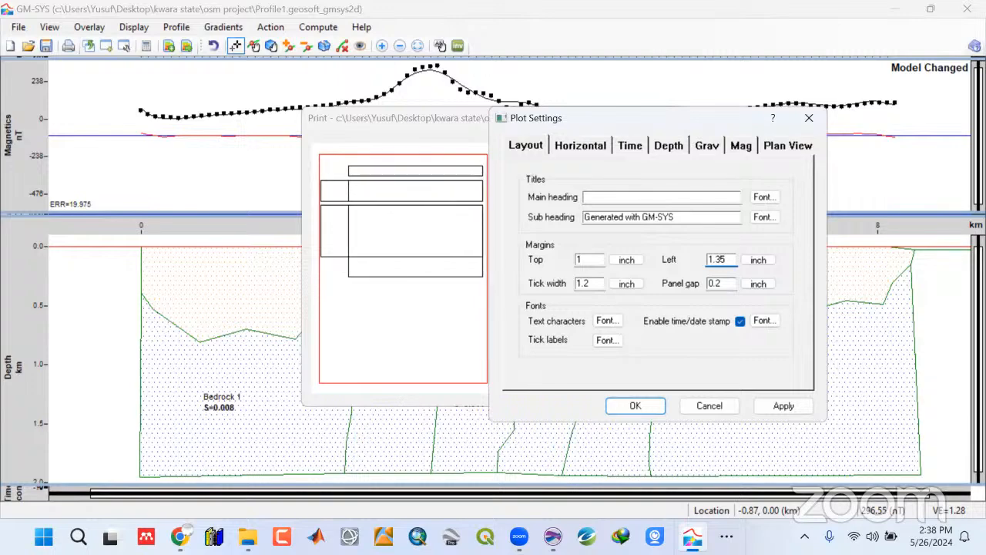
Try a panel gap of 0.3 inch and settle on 0.25 inch
{"action": "left_click", "coordinate": [728, 288]}
{"action": "key", "text": "BackSpace"}
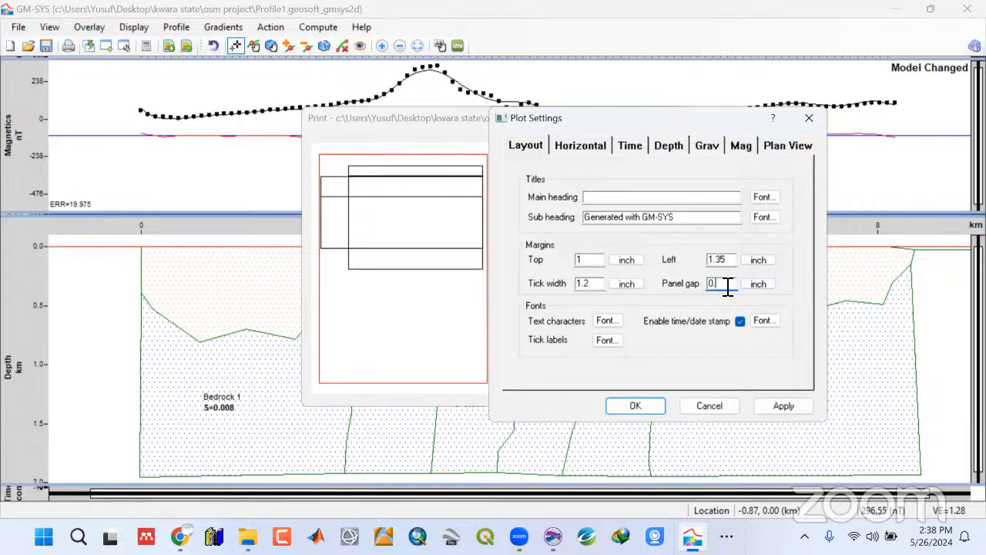
{"action": "type", "text": "3"}
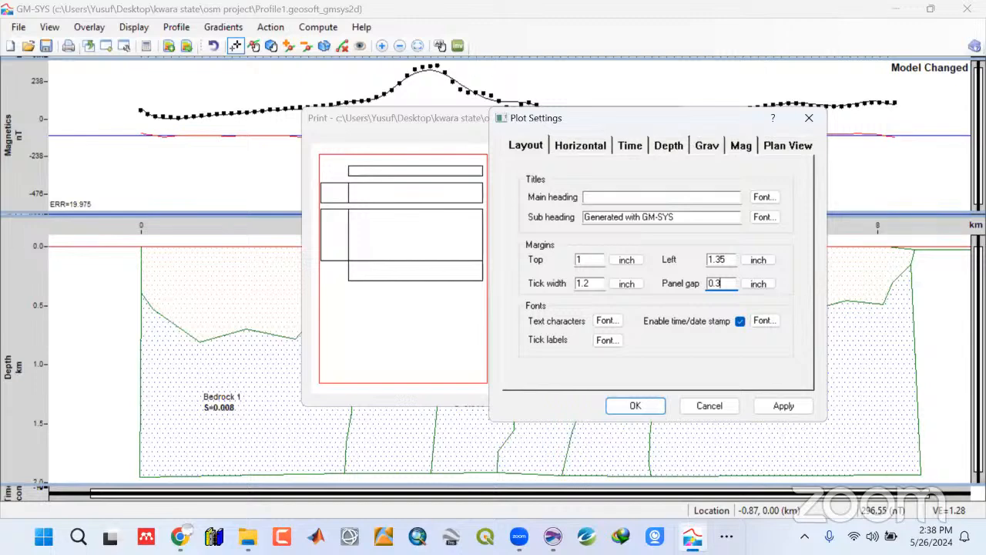
{"action": "key", "text": "BackSpace"}
{"action": "type", "text": "25"}
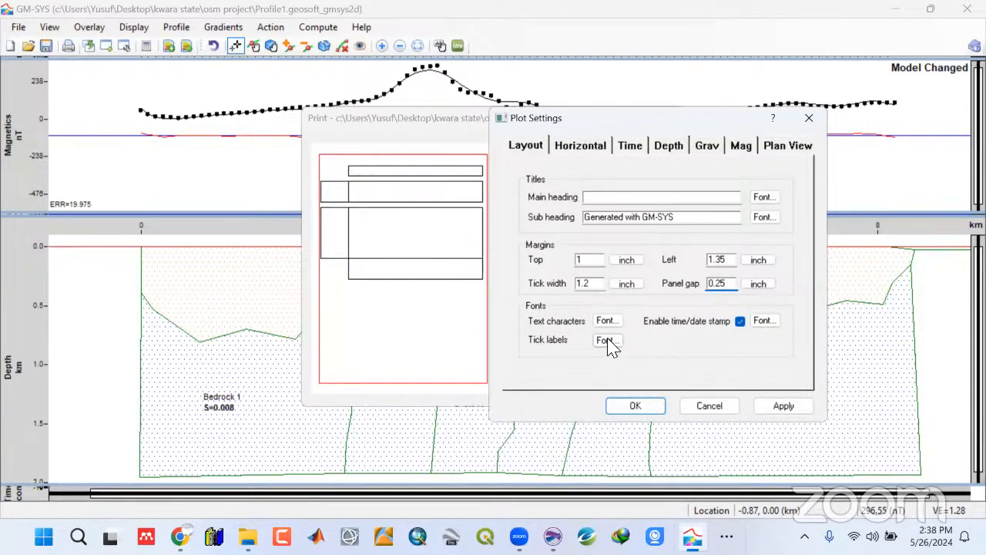
Review the margin and horizontal axis settings of the plot, and accept the plot settings
{"action": "double_click", "coordinate": [587, 283]}
{"action": "double_click", "coordinate": [586, 261]}
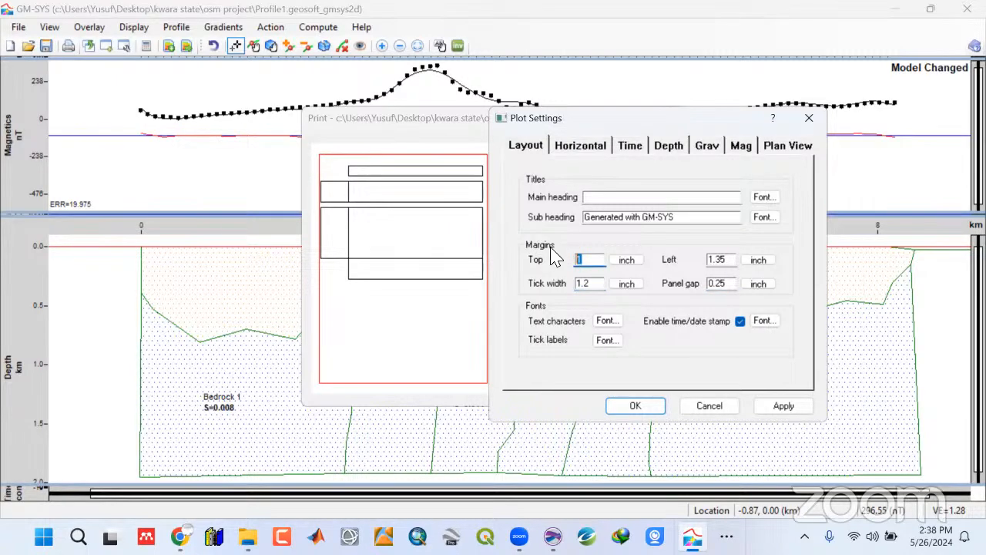
{"action": "left_click", "coordinate": [594, 151]}
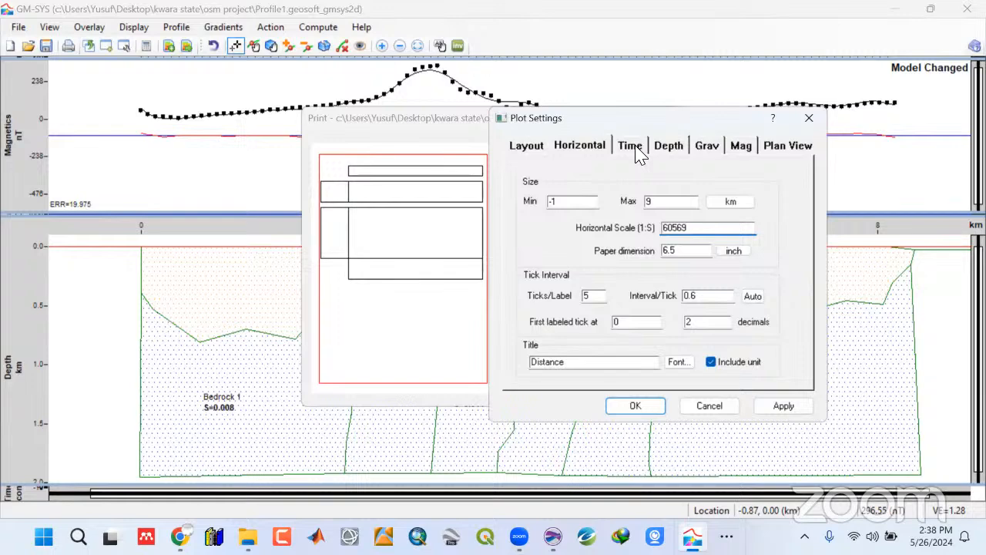
{"action": "left_click", "coordinate": [529, 155]}
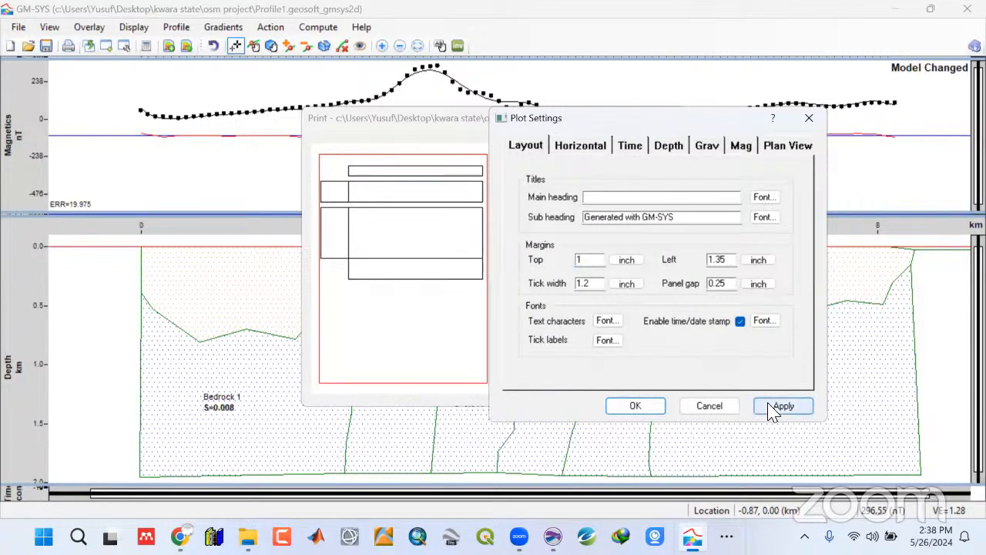
{"action": "left_click", "coordinate": [650, 408]}
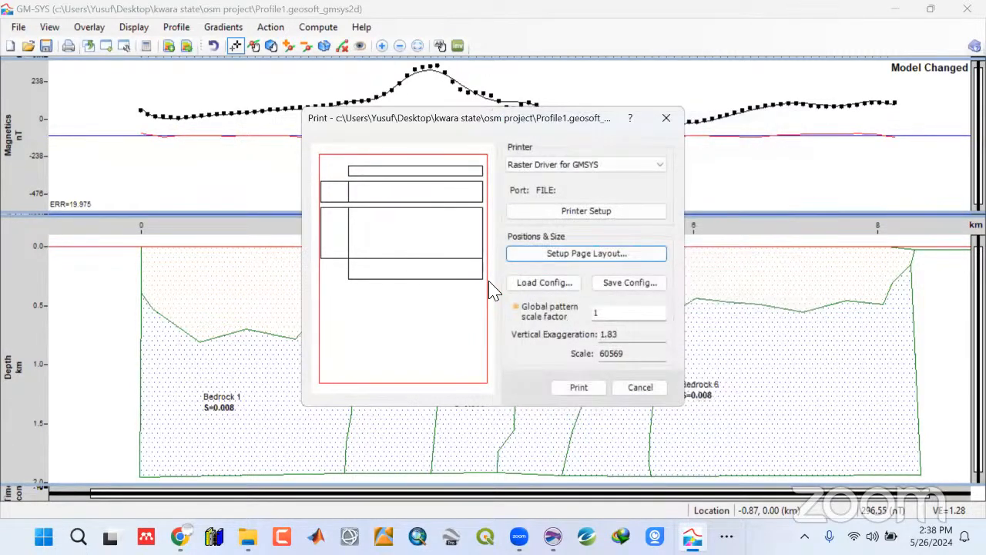
Print the model to a BMP file named Profile 1 in the project's Images > Magnetic folder
{"action": "left_click", "coordinate": [577, 388]}
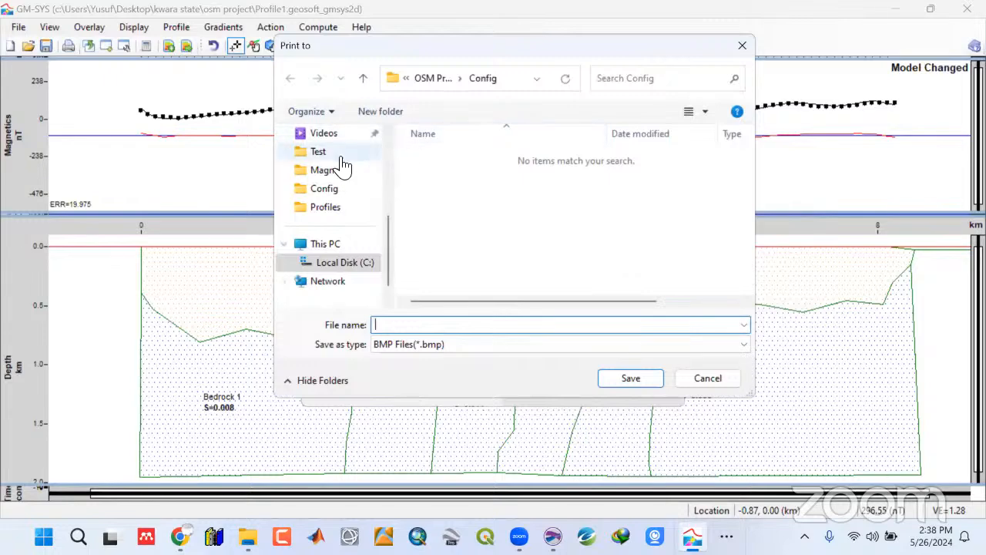
{"action": "left_click", "coordinate": [363, 79]}
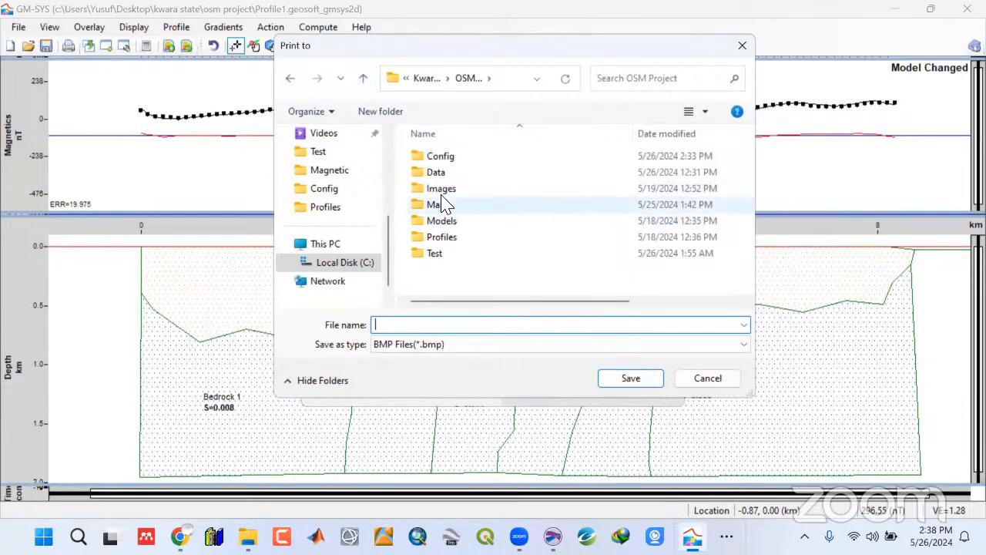
{"action": "double_click", "coordinate": [443, 161]}
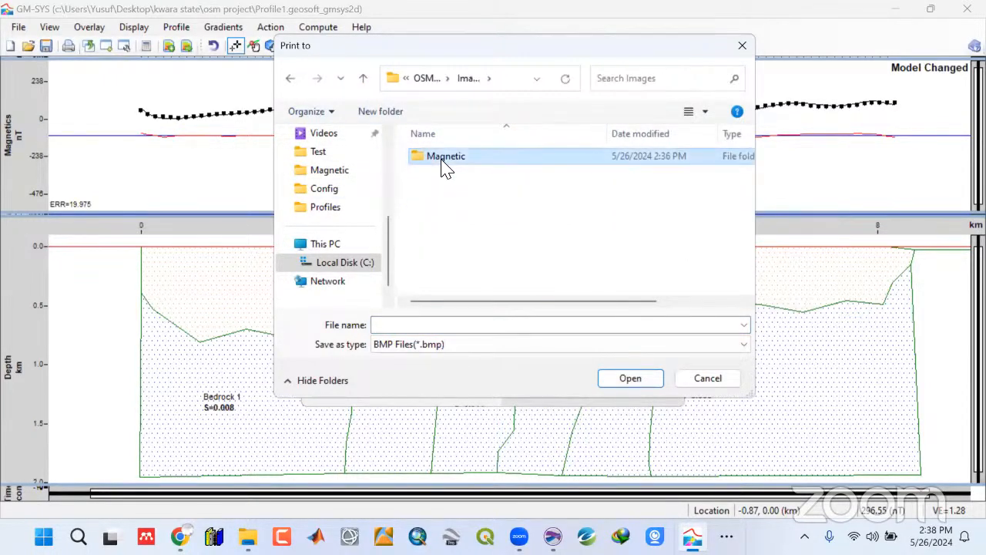
{"action": "left_click", "coordinate": [449, 322]}
{"action": "type", "text": "Profile 1"}
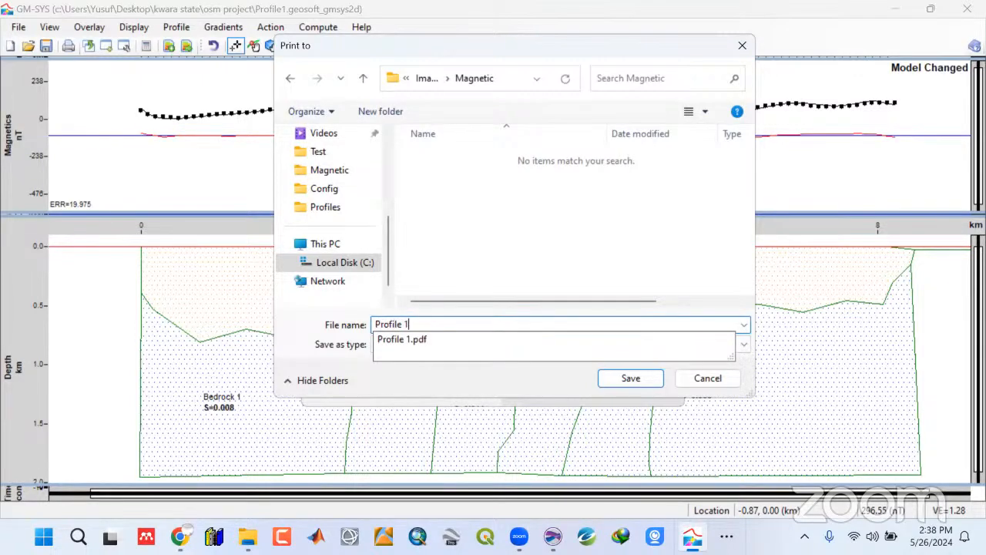
{"action": "left_click", "coordinate": [631, 379]}
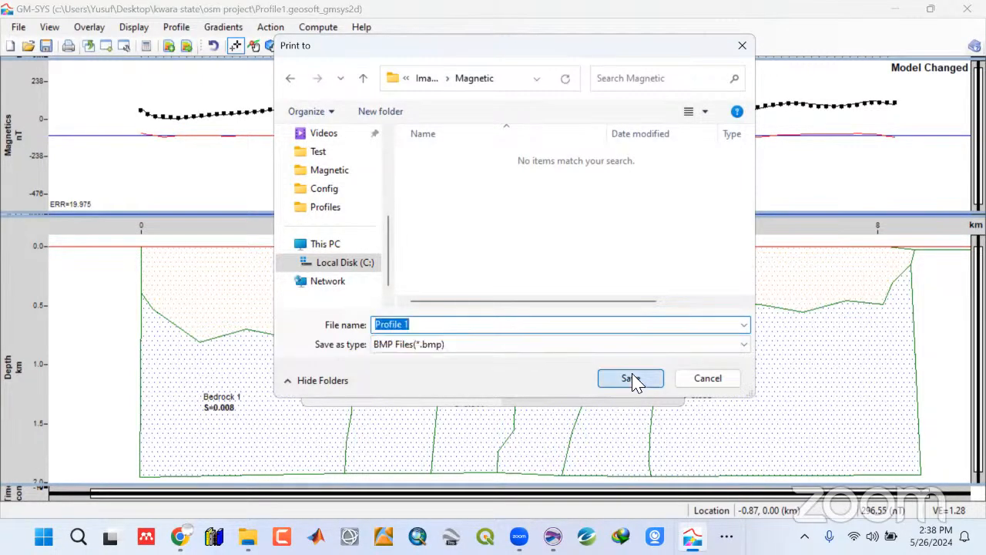
{"action": "left_click", "coordinate": [640, 381]}
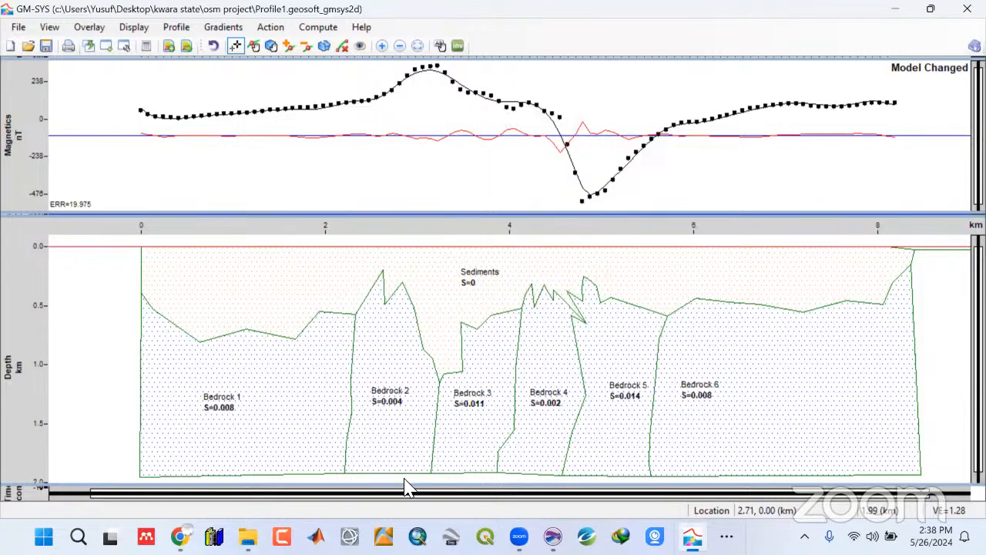
Switch to File Explorer and delete the empty Profile 1 PDF from the Magnetic folder
{"action": "key", "text": "alt+Tab"}
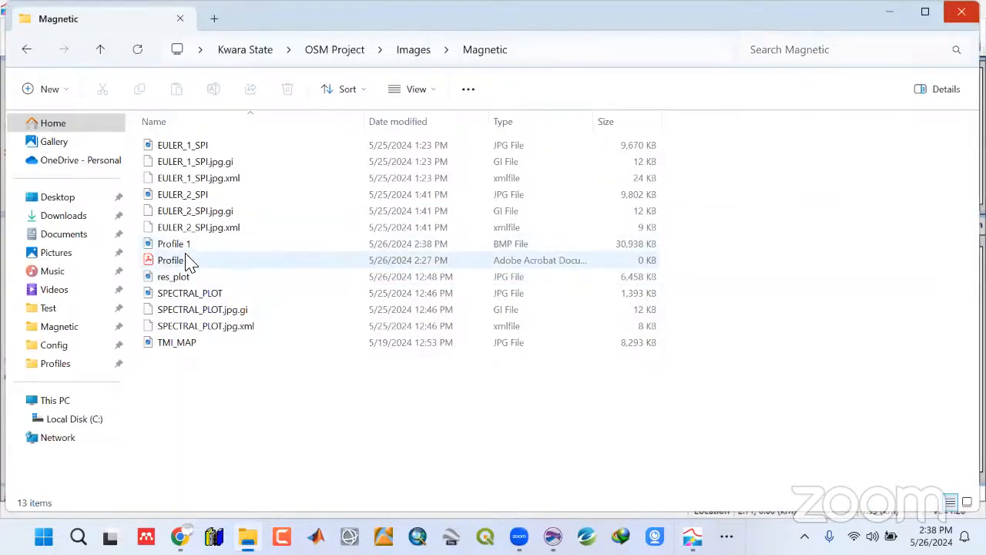
{"action": "left_click", "coordinate": [186, 264]}
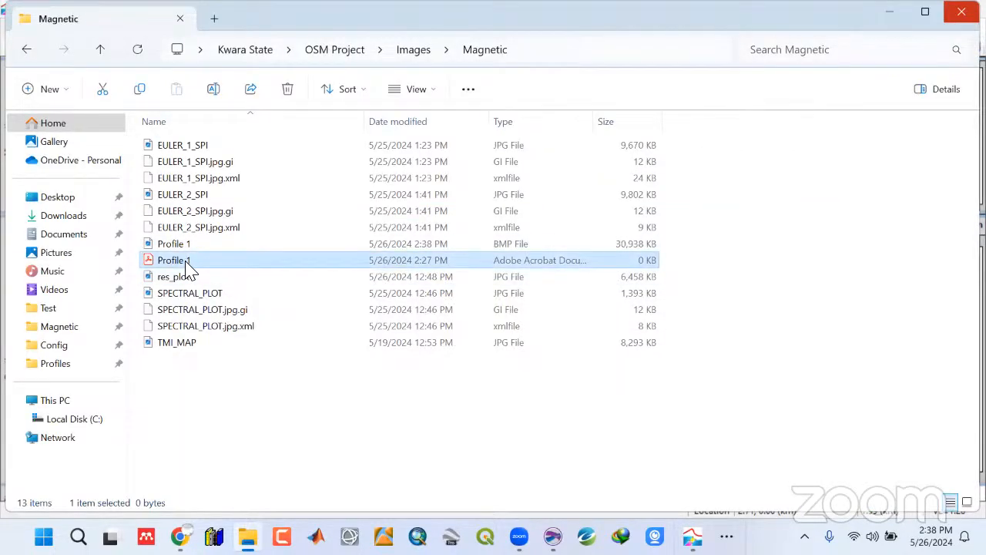
{"action": "key", "text": "Delete"}
Open the Profile 1 BMP image and examine the layout of the printed magnetic and depth panels
{"action": "left_click", "coordinate": [189, 243]}
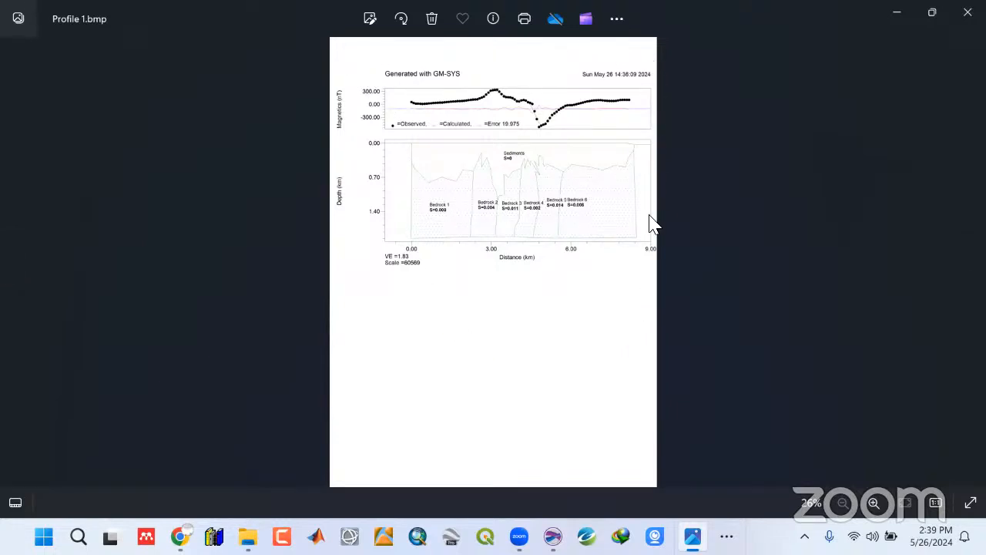
{"action": "scroll", "coordinate": [594, 290], "scroll_direction": "up", "scroll_amount": 2}
{"action": "scroll", "coordinate": [594, 291], "scroll_direction": "down", "scroll_amount": 2}
{"action": "scroll", "coordinate": [592, 285], "scroll_direction": "up", "scroll_amount": 1}
{"action": "scroll", "coordinate": [591, 286], "scroll_direction": "down", "scroll_amount": 1}
{"action": "scroll", "coordinate": [594, 282], "scroll_direction": "up", "scroll_amount": 1}
{"action": "scroll", "coordinate": [594, 281], "scroll_direction": "down", "scroll_amount": 1}
Open PowerPoint, create a blank presentation and delete the placeholders from its first slide
{"action": "left_click", "coordinate": [44, 537]}
{"action": "type", "text": "power"}
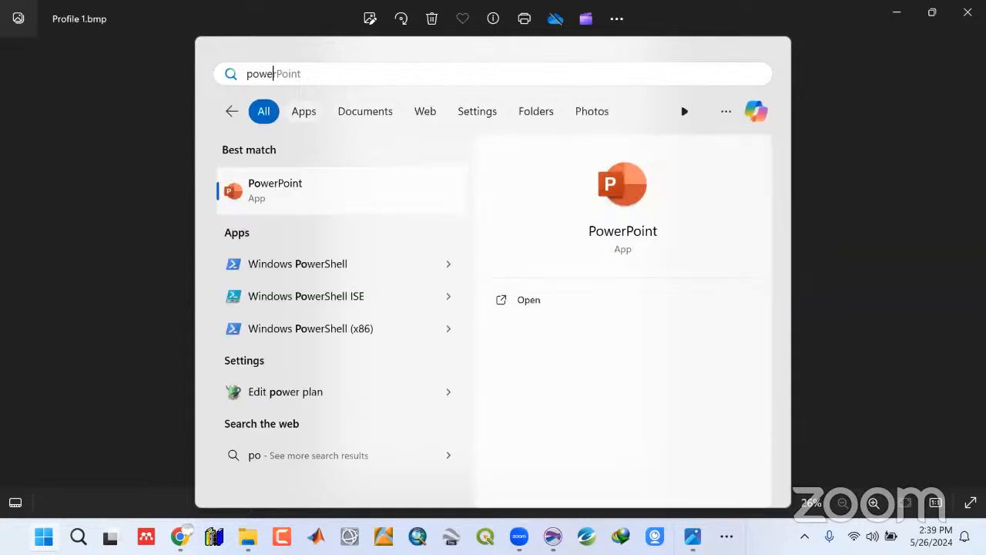
{"action": "left_click", "coordinate": [309, 194]}
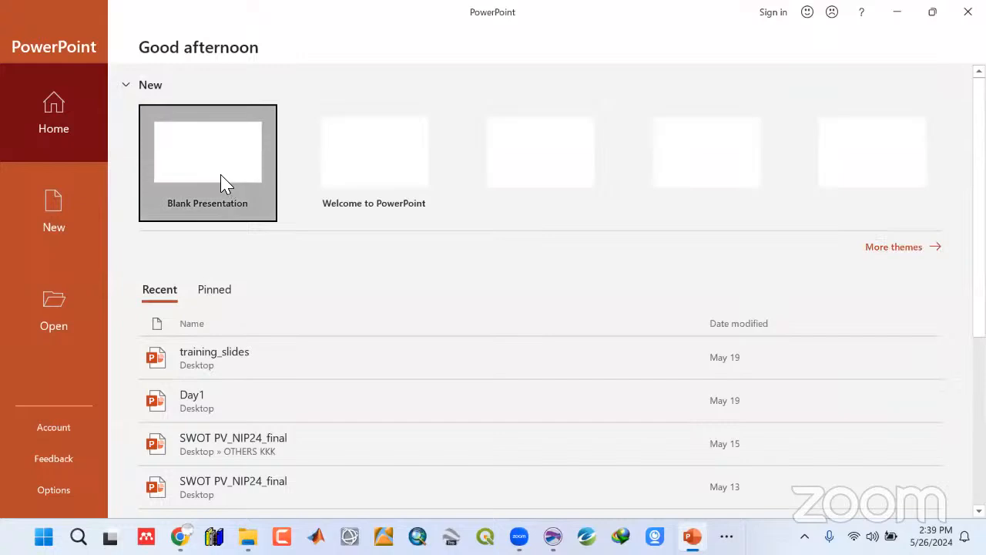
{"action": "left_click", "coordinate": [223, 183]}
{"action": "left_click_drag", "start_coordinate": [306, 435], "coordinate": [850, 158]}
{"action": "key", "text": "Delete"}
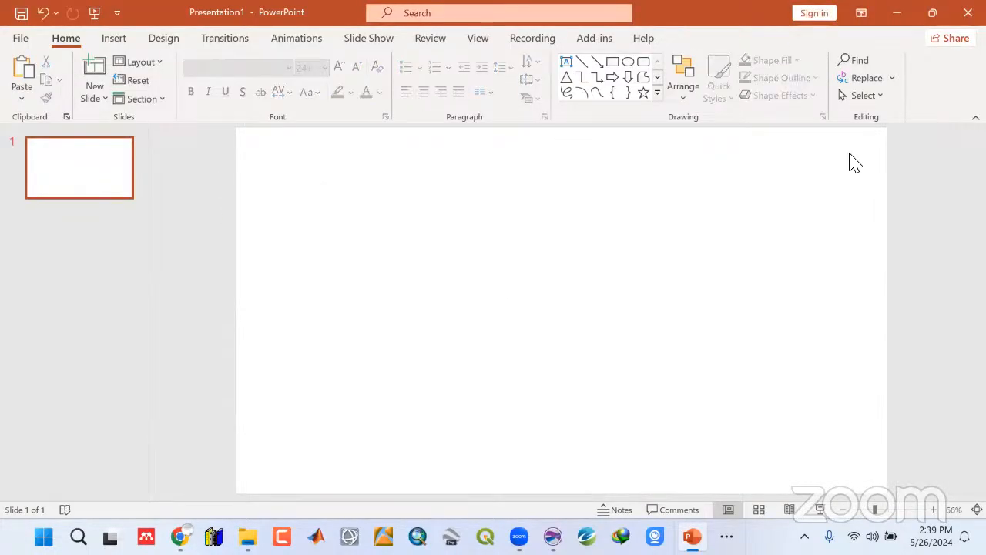
Minimize PowerPoint and open Snipping Tool over the Profile 1.bmp image
{"action": "left_click", "coordinate": [896, 13]}
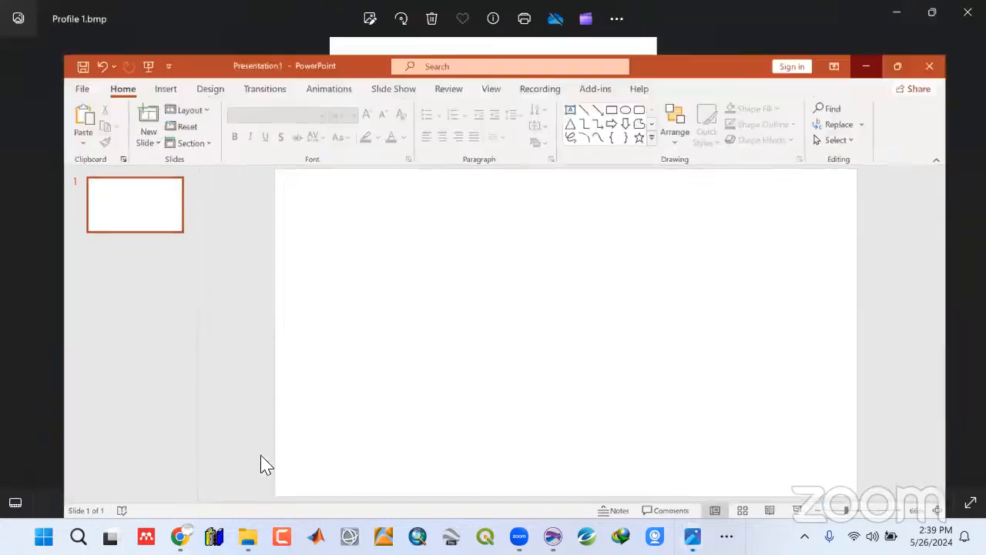
{"action": "key", "text": "super"}
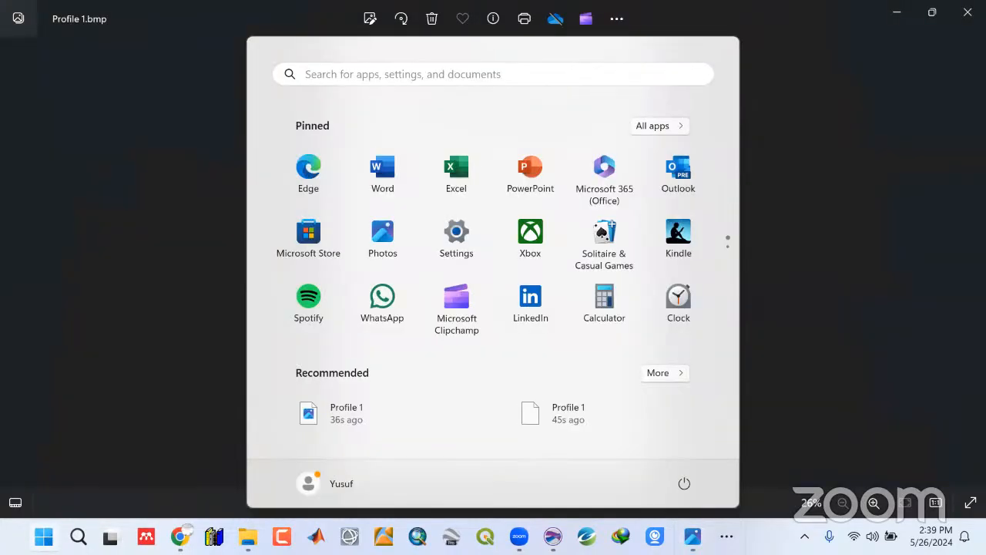
{"action": "type", "text": "sni"}
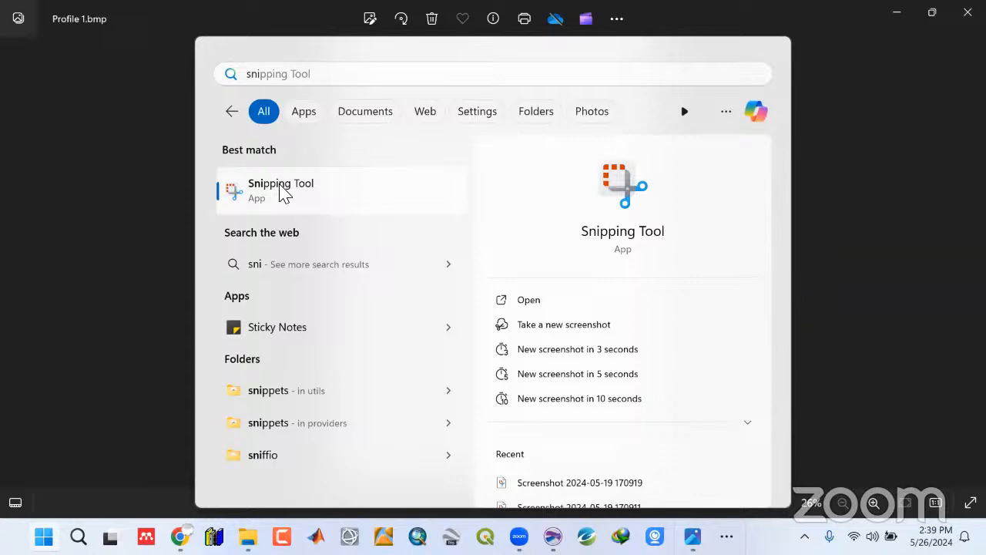
{"action": "left_click", "coordinate": [282, 202]}
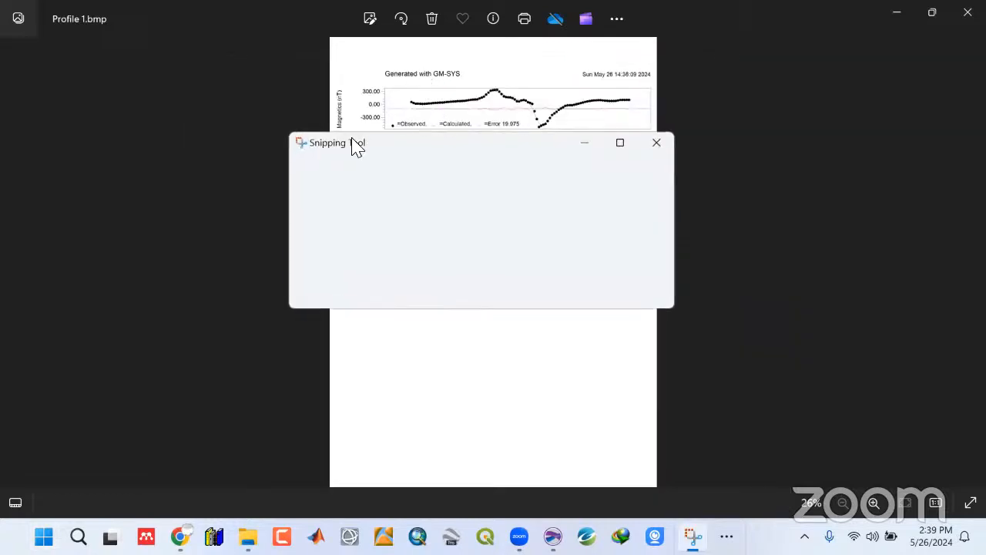
Try to snip the plot area from the Profile 1.bmp image with rectangular captures
{"action": "left_click", "coordinate": [330, 177]}
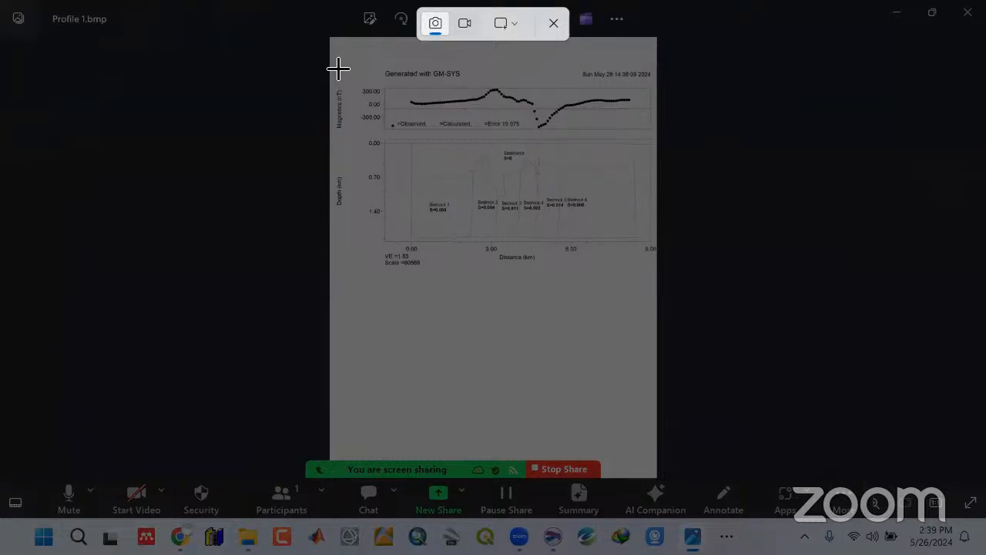
{"action": "left_click_drag", "start_coordinate": [336, 63], "coordinate": [472, 86]}
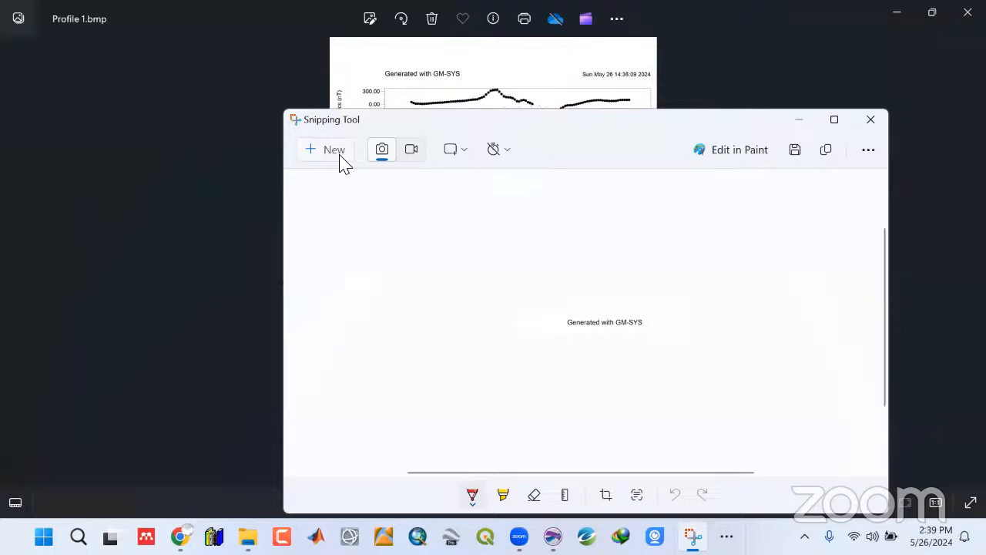
{"action": "left_click", "coordinate": [340, 154]}
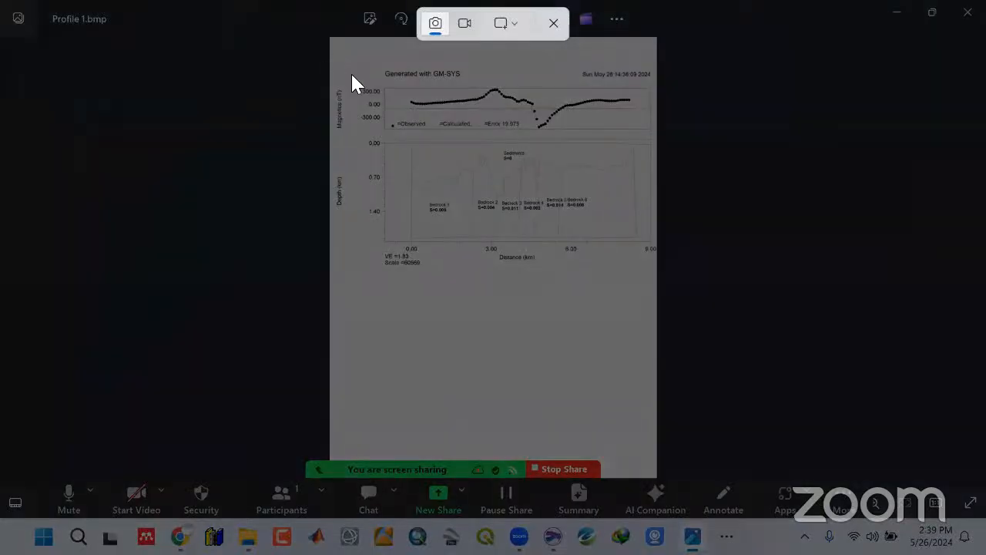
{"action": "left_click_drag", "start_coordinate": [335, 63], "coordinate": [386, 83]}
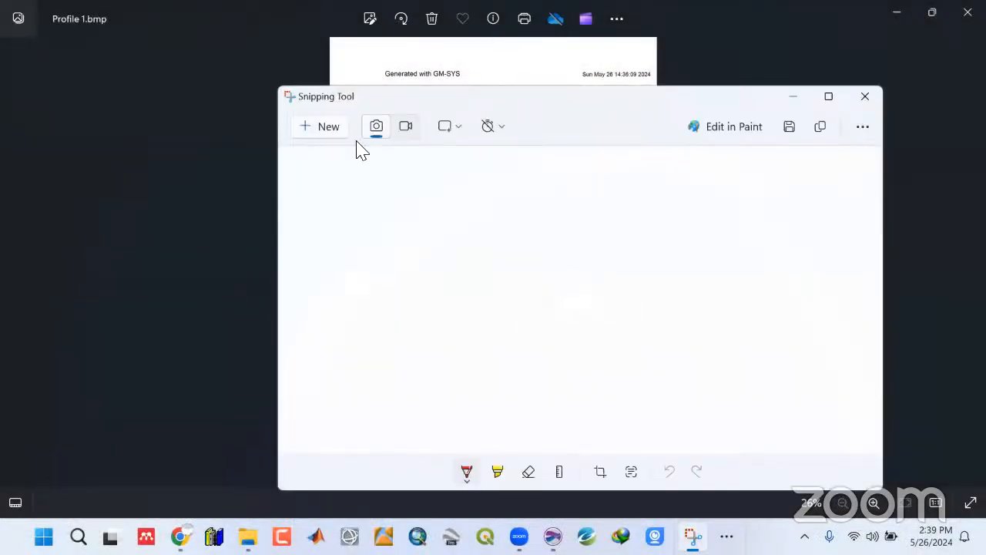
Capture the whole plot area, from its heading down to the scale text, and save it to the Desktop as PNG file P1
{"action": "left_click", "coordinate": [328, 134]}
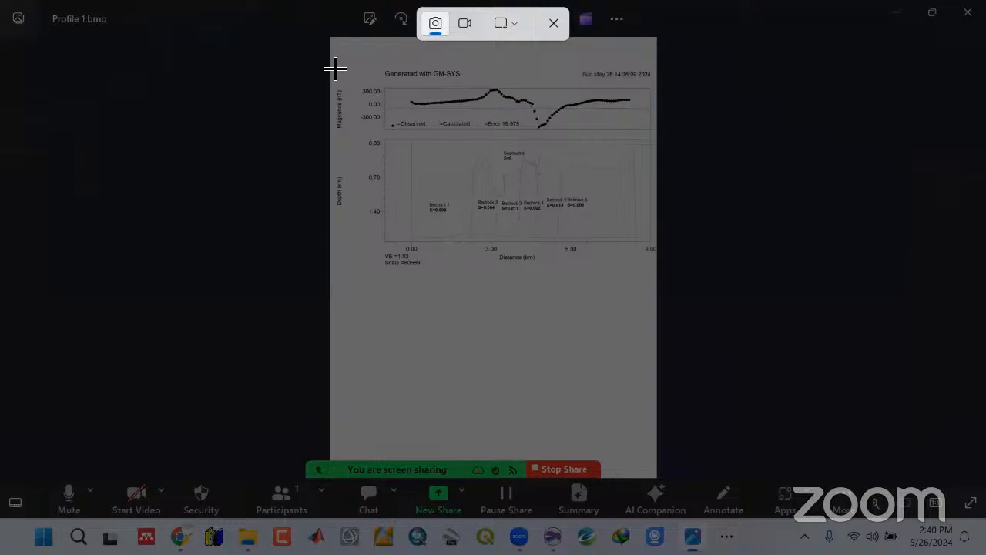
{"action": "left_click_drag", "start_coordinate": [332, 63], "coordinate": [656, 273]}
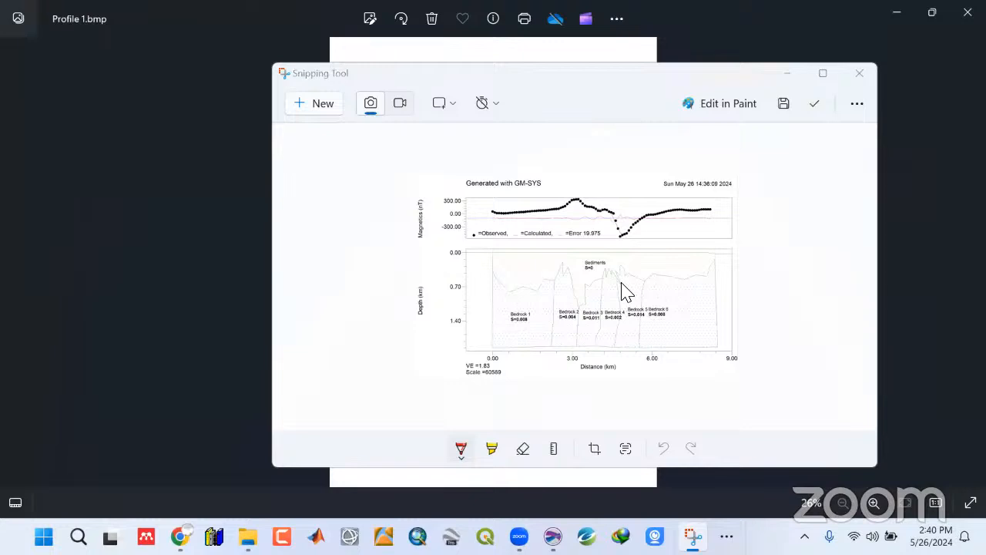
{"action": "key", "text": "ctrl+s"}
{"action": "scroll", "coordinate": [335, 227], "scroll_direction": "up", "scroll_amount": 3}
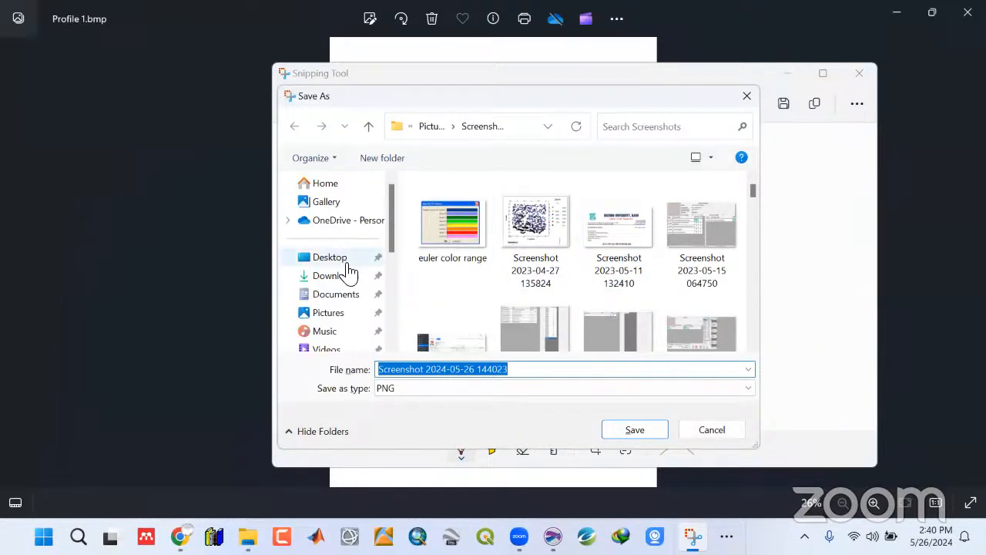
{"action": "left_click", "coordinate": [347, 264]}
{"action": "left_click", "coordinate": [514, 370]}
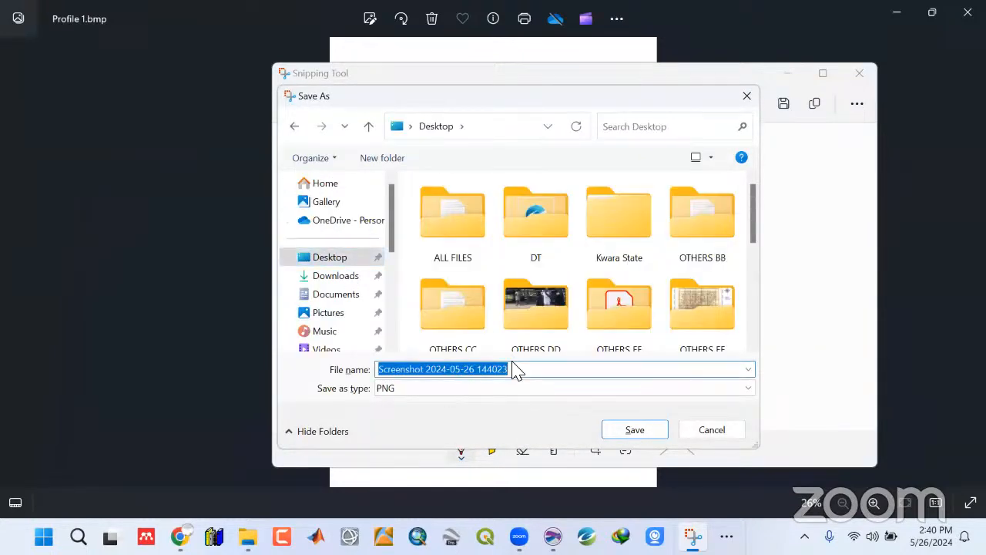
{"action": "type", "text": "P1"}
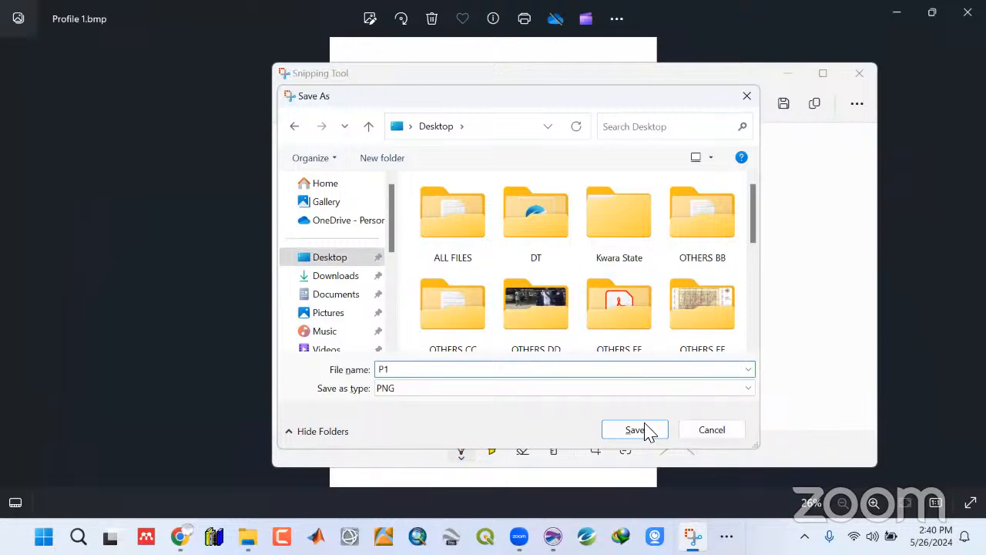
{"action": "left_click", "coordinate": [643, 430]}
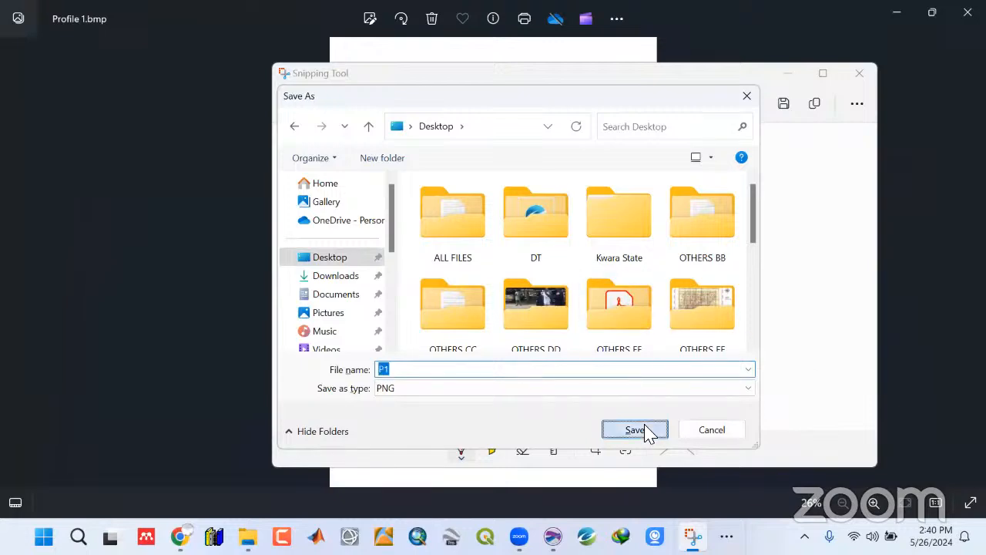
Close the Profile 1.bmp image and minimize the remaining windows to reveal the desktop
{"action": "left_click", "coordinate": [787, 73]}
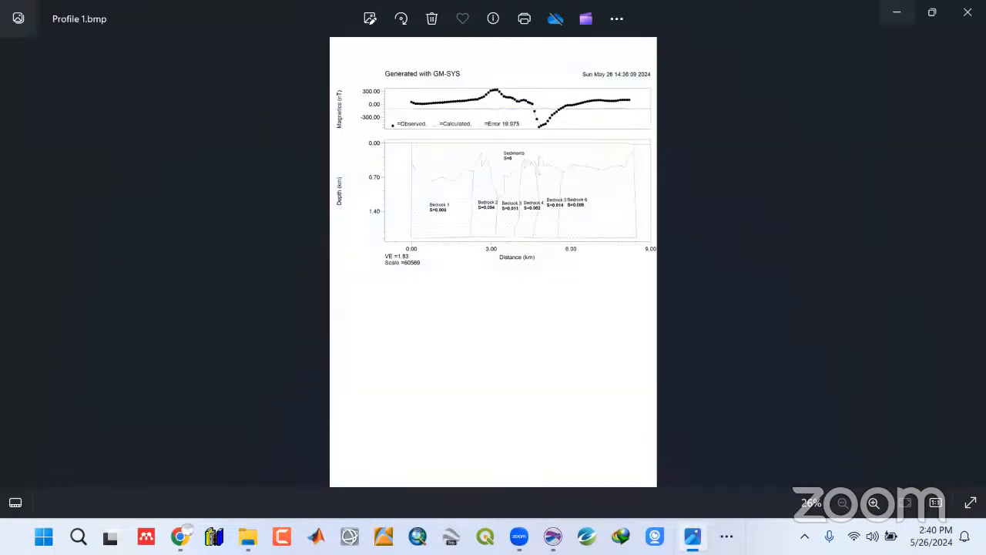
{"action": "left_click", "coordinate": [967, 12]}
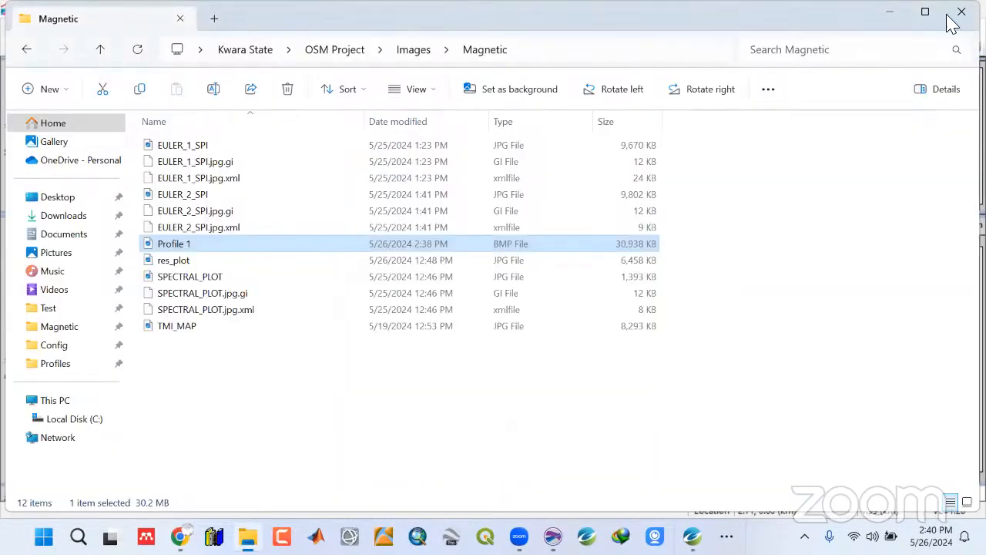
{"action": "left_click", "coordinate": [892, 13]}
{"action": "left_click", "coordinate": [886, 13]}
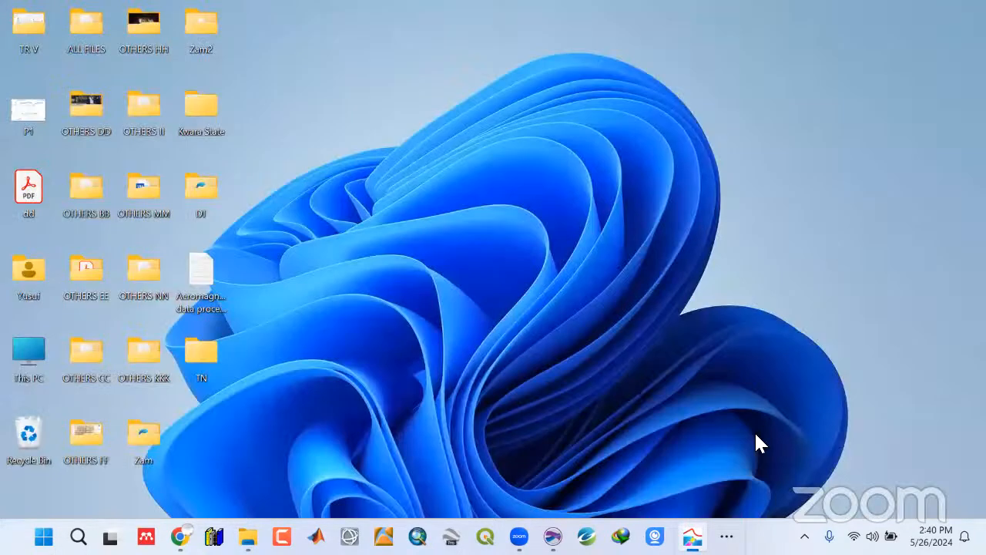
Copy the P1 image from the desktop, switch to PowerPoint and paste it onto the blank slide of Presentation1
{"action": "left_click", "coordinate": [727, 535]}
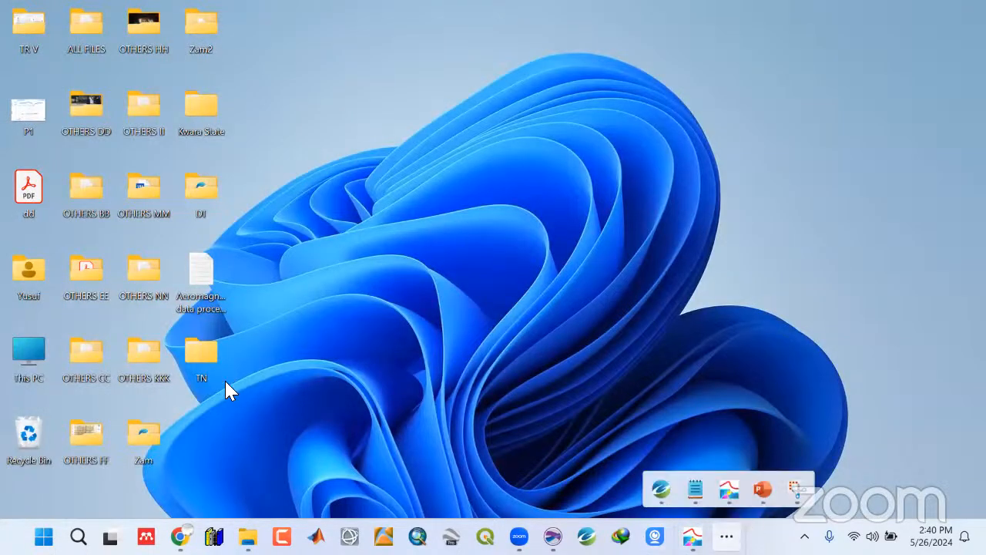
{"action": "left_click", "coordinate": [24, 103]}
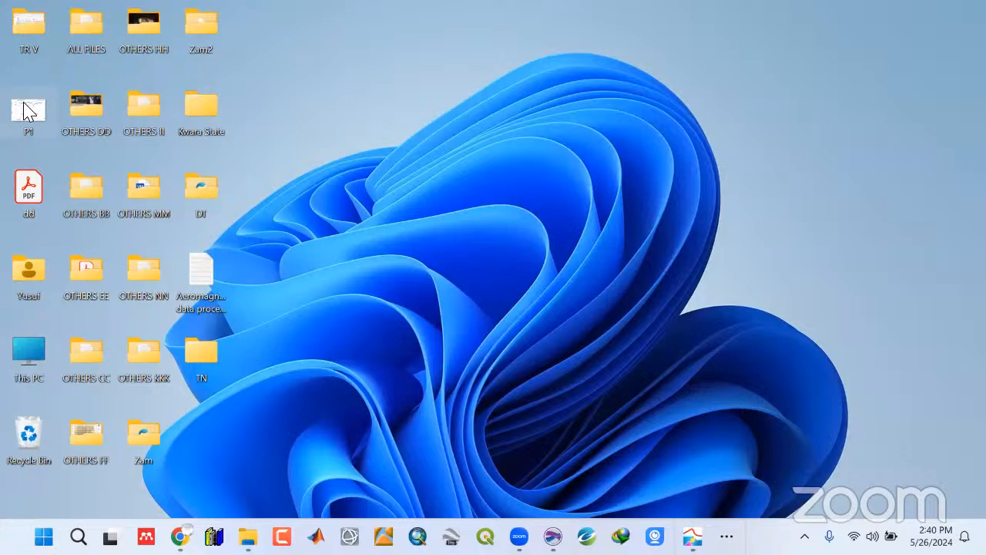
{"action": "right_click", "coordinate": [24, 112]}
{"action": "left_click", "coordinate": [75, 66]}
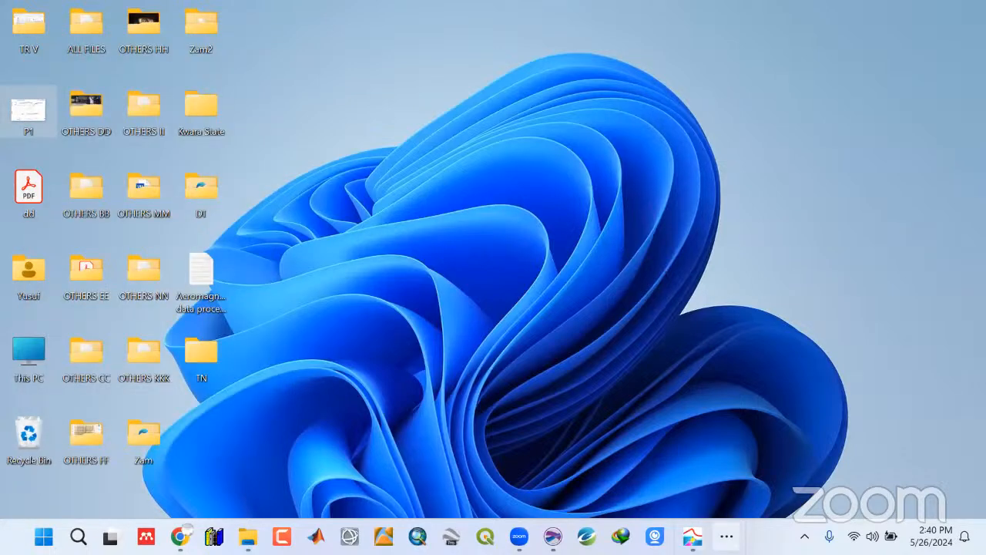
{"action": "left_click", "coordinate": [727, 536]}
{"action": "left_click", "coordinate": [761, 488]}
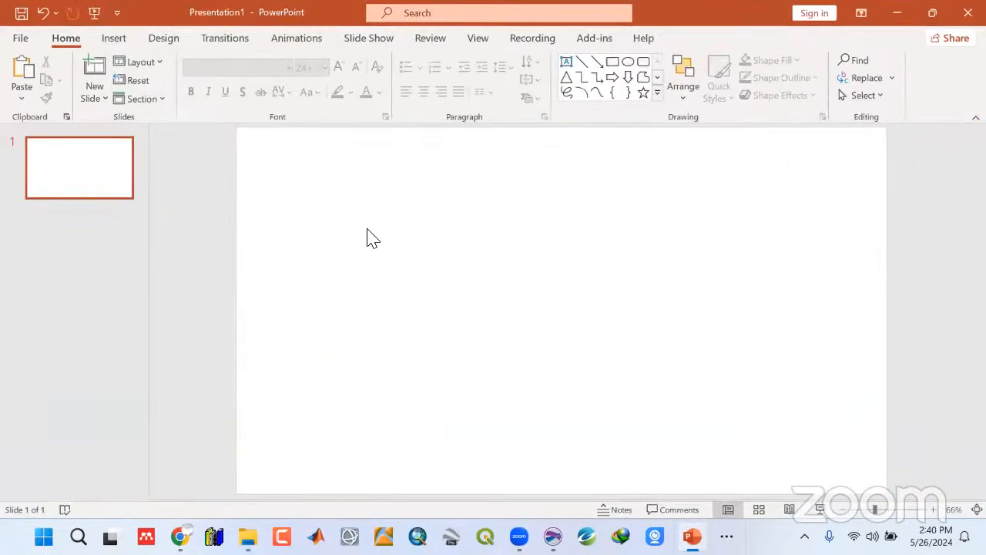
{"action": "key", "text": "ctrl+v"}
Enlarge the pasted plot picture to about 5.39" high by 8.51" wide and position it near the middle of the slide
{"action": "left_click_drag", "start_coordinate": [537, 306], "coordinate": [484, 274]}
{"action": "left_click_drag", "start_coordinate": [402, 214], "coordinate": [317, 154]}
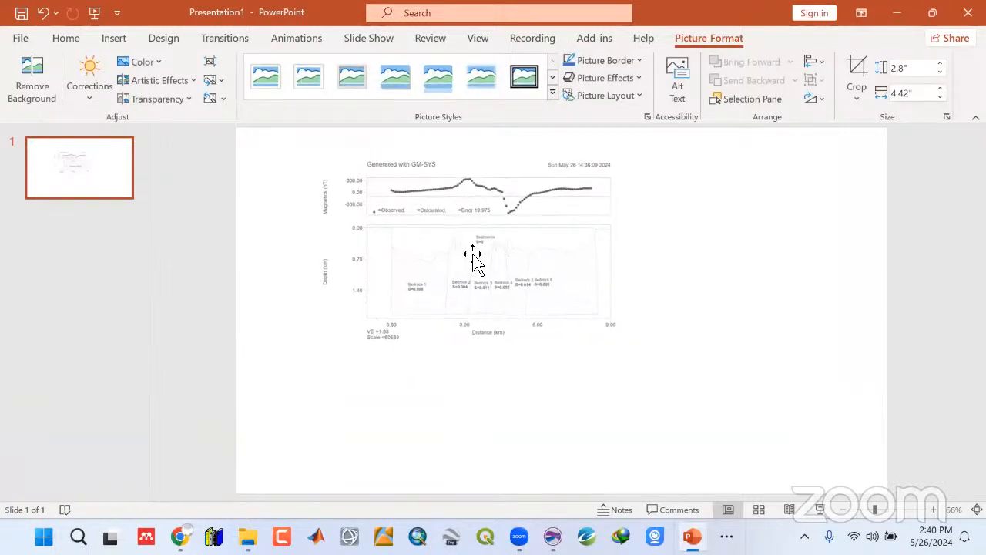
{"action": "left_click_drag", "start_coordinate": [618, 345], "coordinate": [728, 422]}
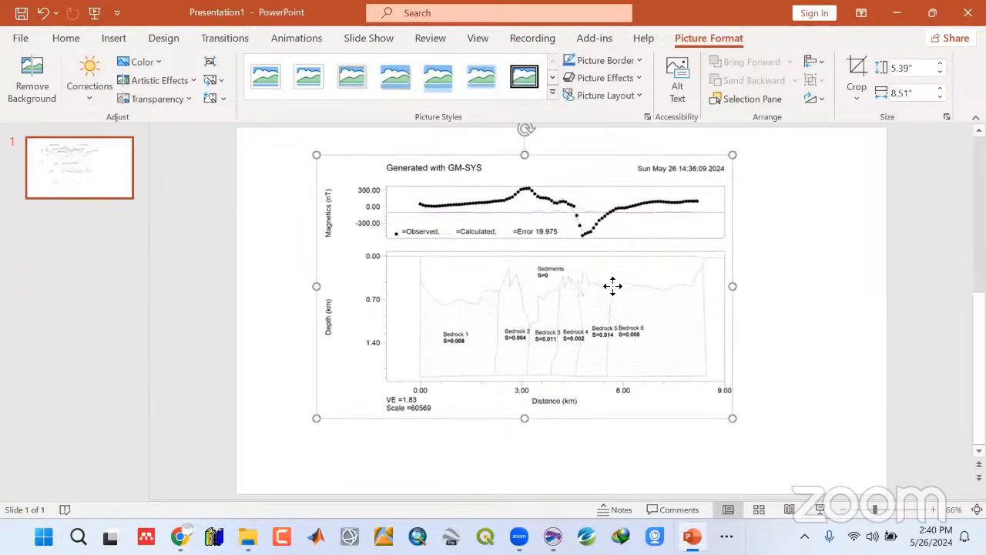
{"action": "left_click_drag", "start_coordinate": [611, 284], "coordinate": [610, 310]}
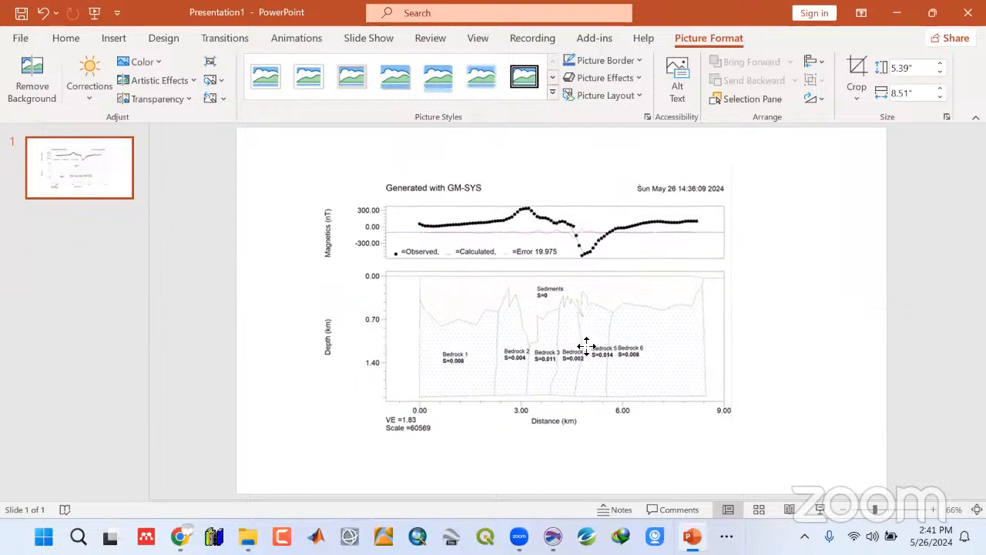
{"action": "left_click", "coordinate": [793, 421]}
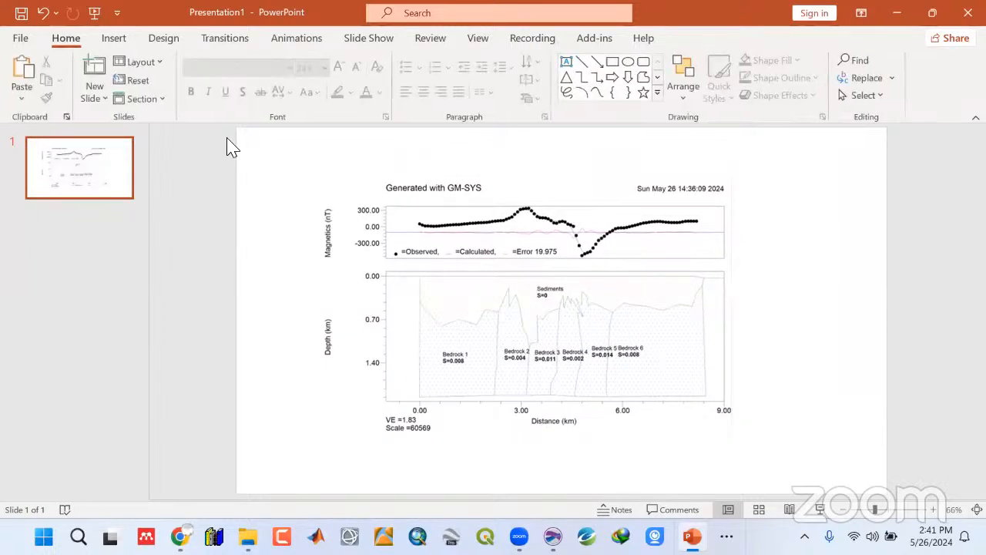
Draw a rounded rectangle about 5.77" high by 9.37" wide over the plot picture and reduce its corner rounding
{"action": "left_click", "coordinate": [114, 38]}
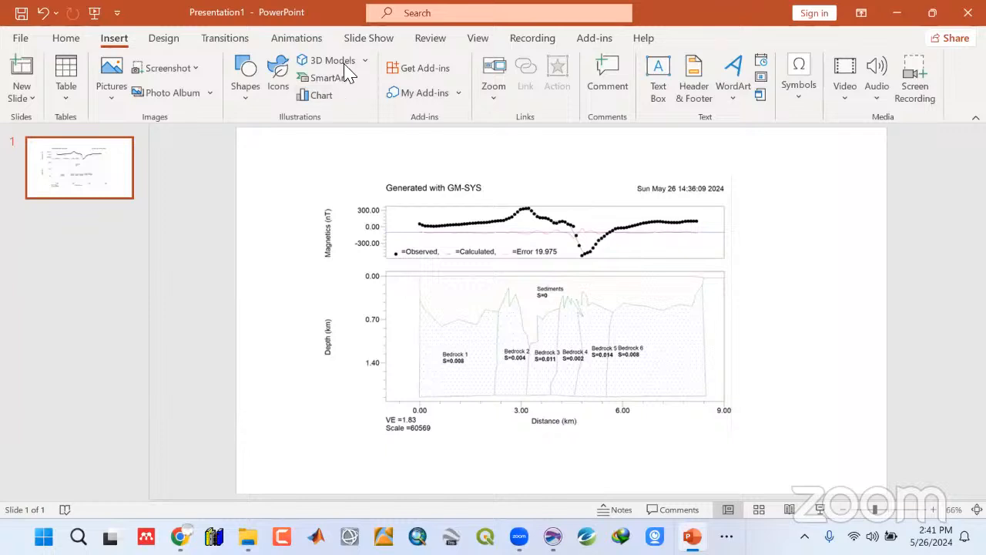
{"action": "left_click", "coordinate": [243, 100]}
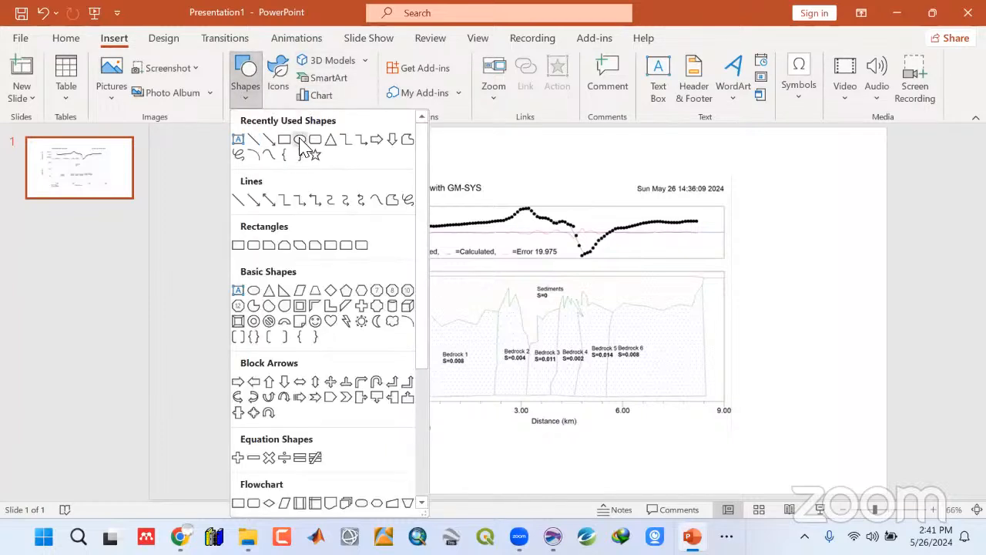
{"action": "left_click", "coordinate": [315, 139]}
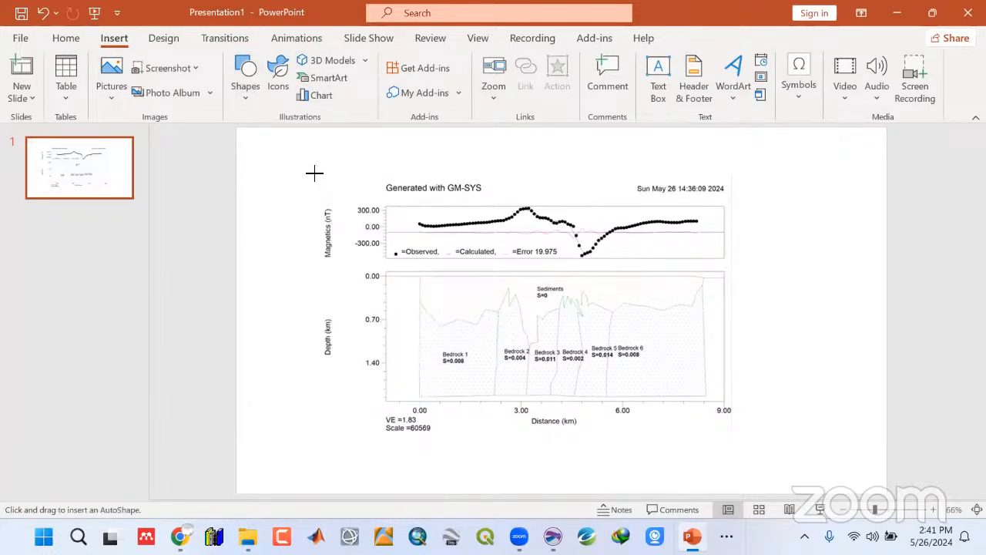
{"action": "left_click_drag", "start_coordinate": [315, 174], "coordinate": [765, 462]}
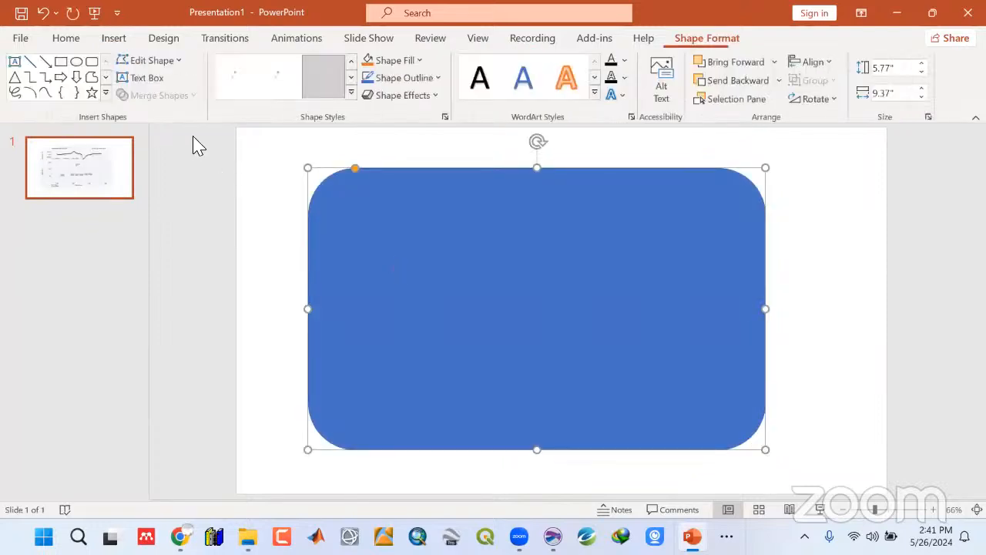
{"action": "left_click_drag", "start_coordinate": [354, 171], "coordinate": [325, 172]}
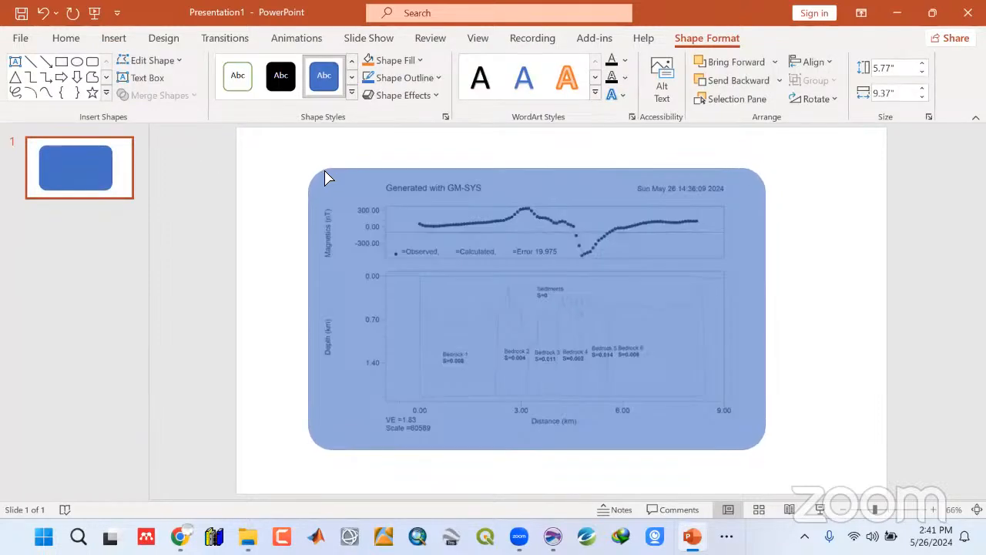
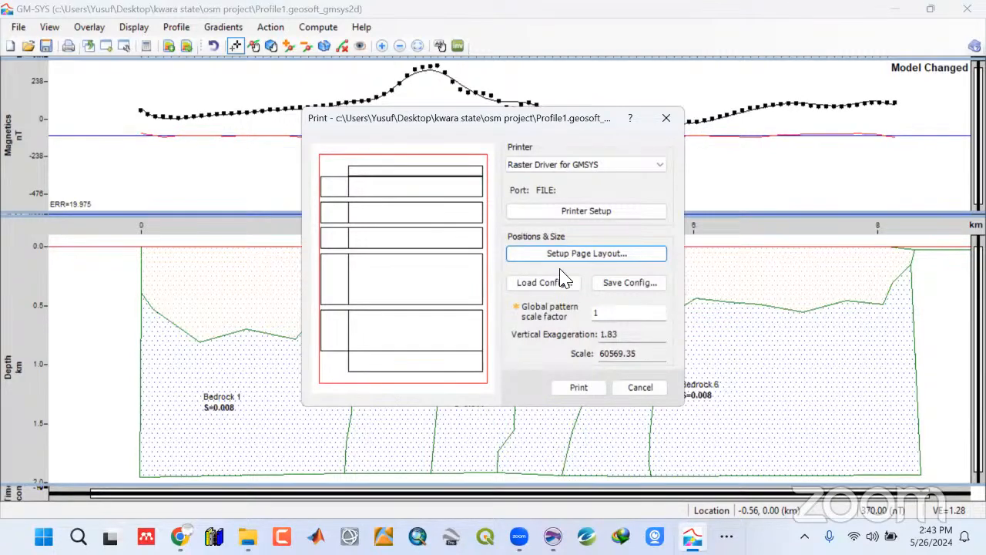
{"action": "left_click", "coordinate": [581, 215]}
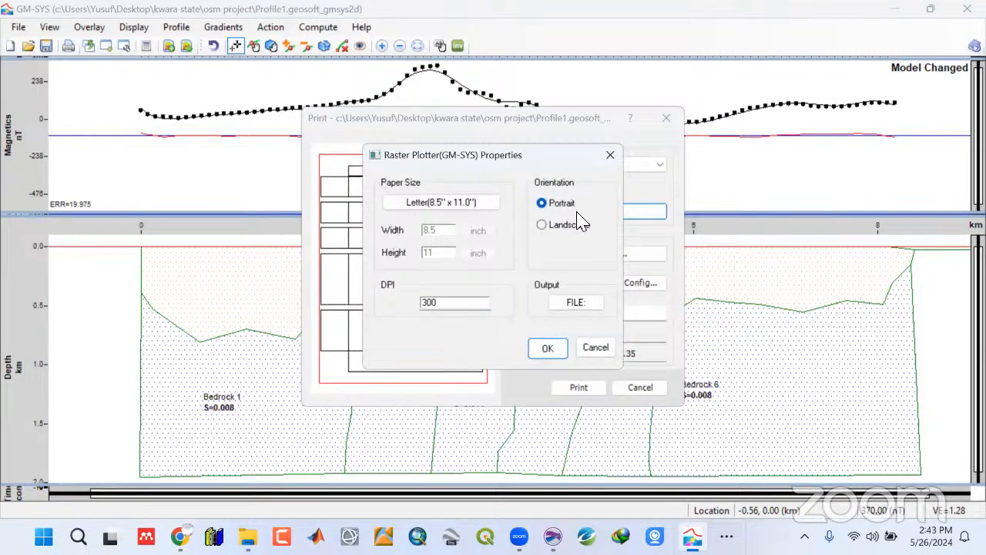
{"action": "left_click_drag", "start_coordinate": [467, 154], "coordinate": [297, 112]}
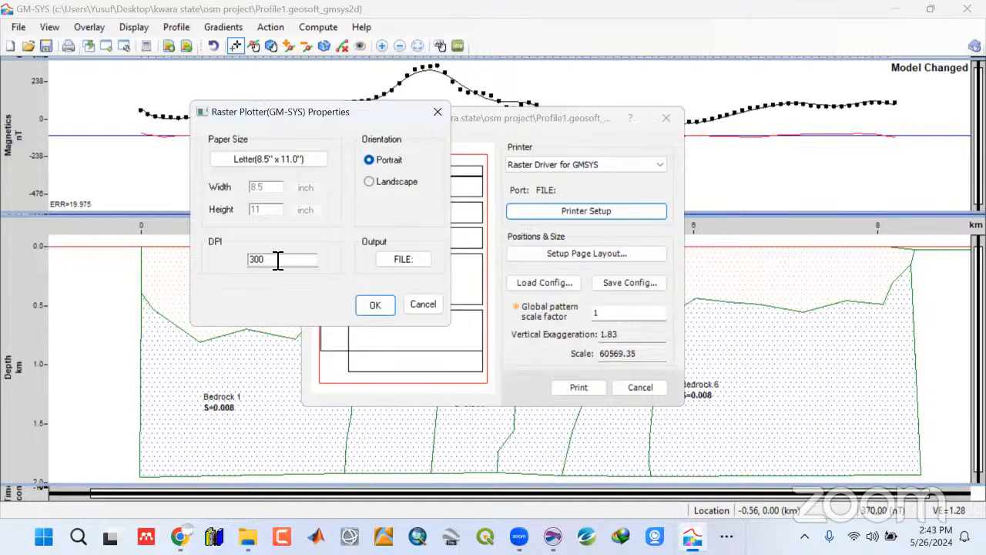
{"action": "left_click", "coordinate": [438, 112]}
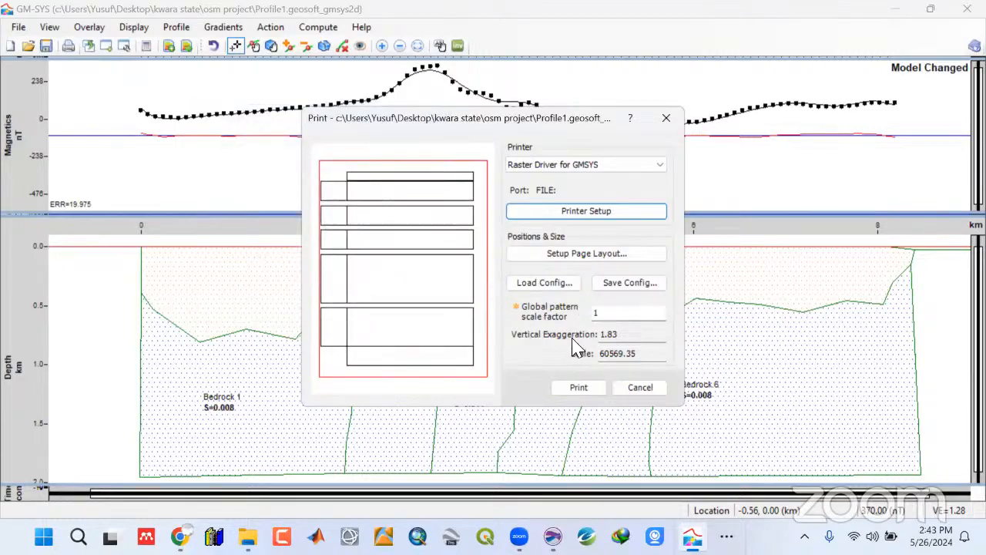
Load the plot configuration gmwin.ppf from the Config folder into the print setup
{"action": "left_click", "coordinate": [528, 285]}
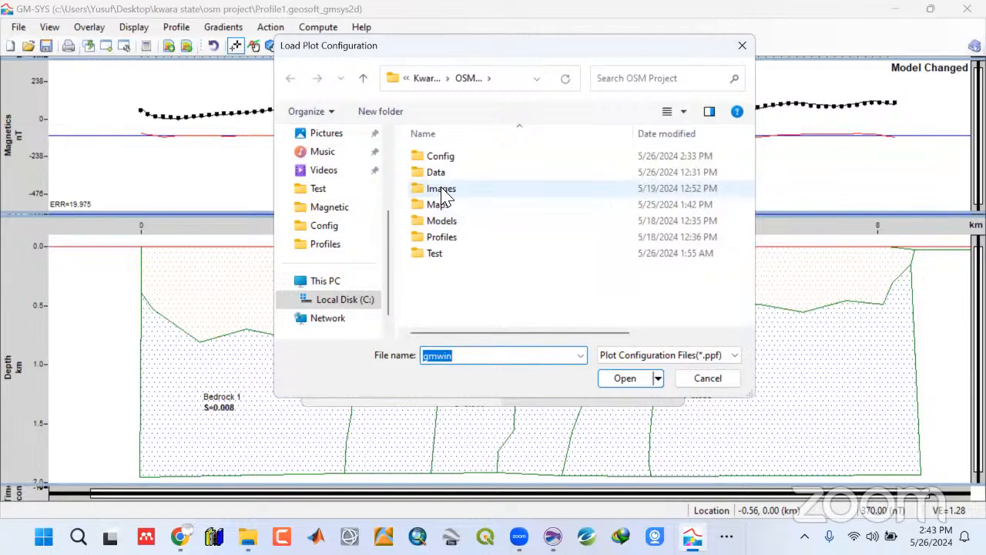
{"action": "double_click", "coordinate": [439, 157]}
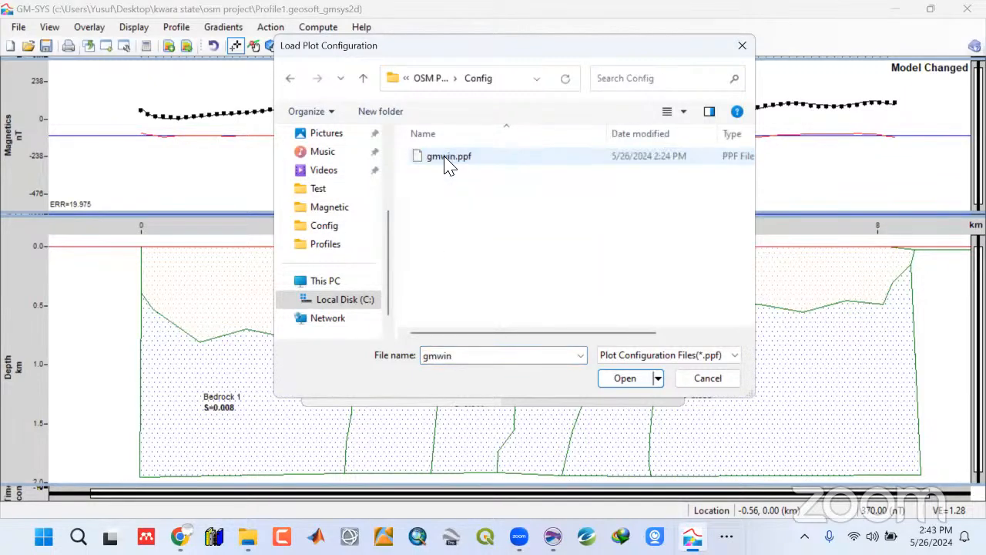
{"action": "left_click", "coordinate": [447, 157]}
{"action": "left_click", "coordinate": [624, 378]}
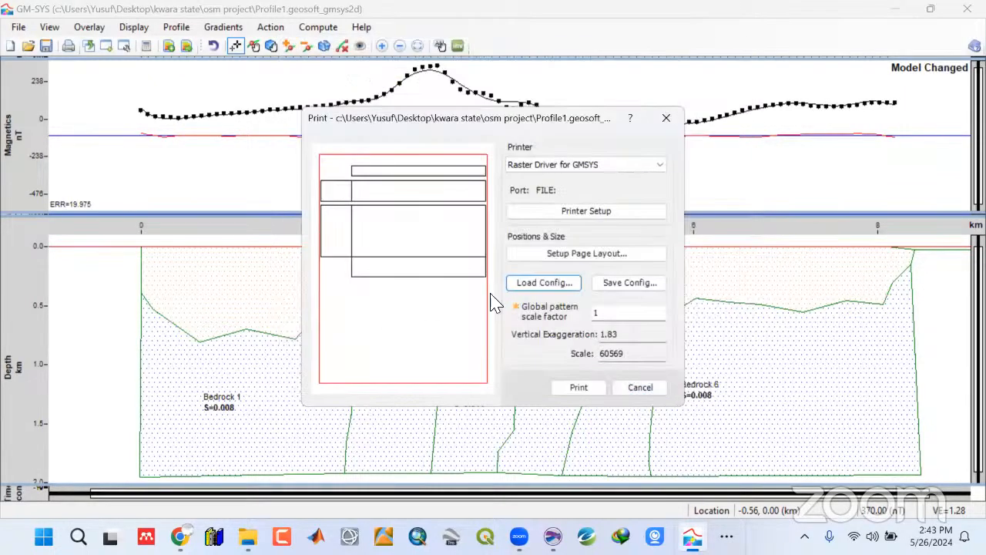
Set the left margin of the page layout to 1.3 inch and apply it to the plot
{"action": "left_click", "coordinate": [599, 256]}
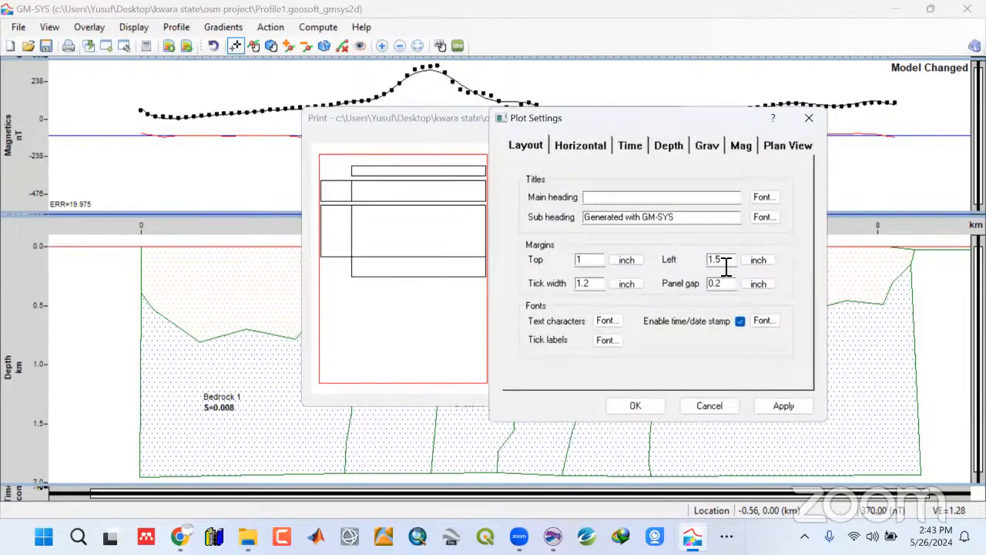
{"action": "left_click", "coordinate": [726, 266]}
{"action": "key", "text": "BackSpace"}
{"action": "type", "text": "3"}
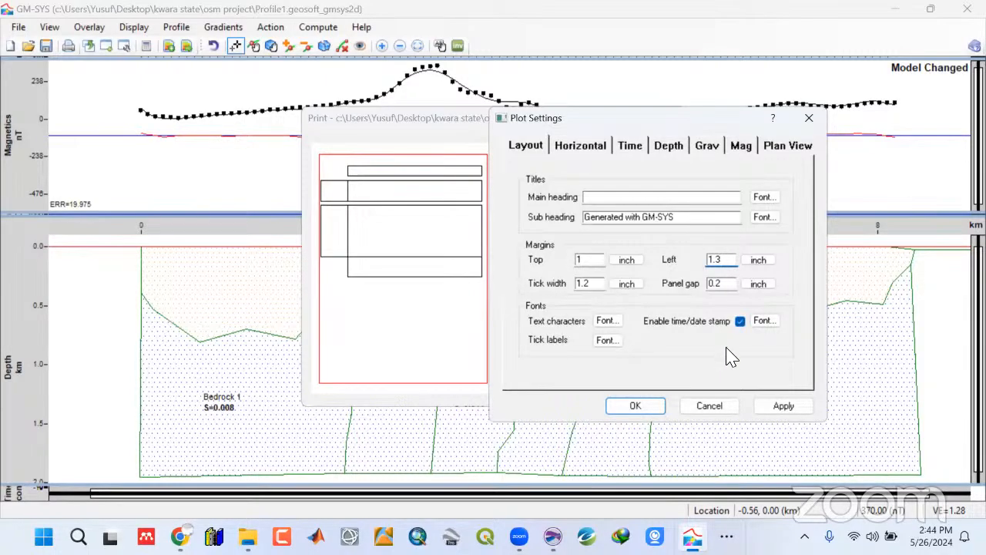
{"action": "left_click", "coordinate": [781, 406]}
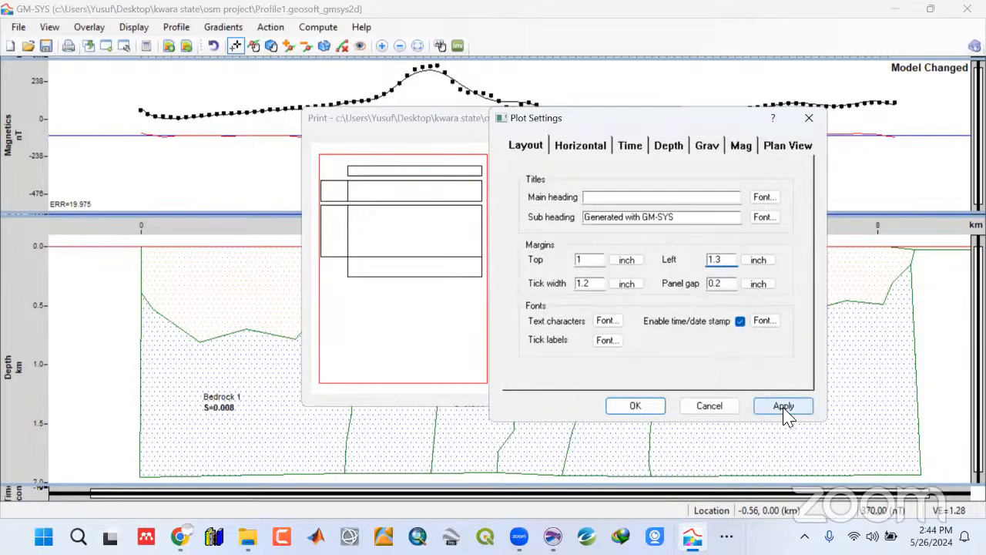
{"action": "left_click", "coordinate": [646, 408]}
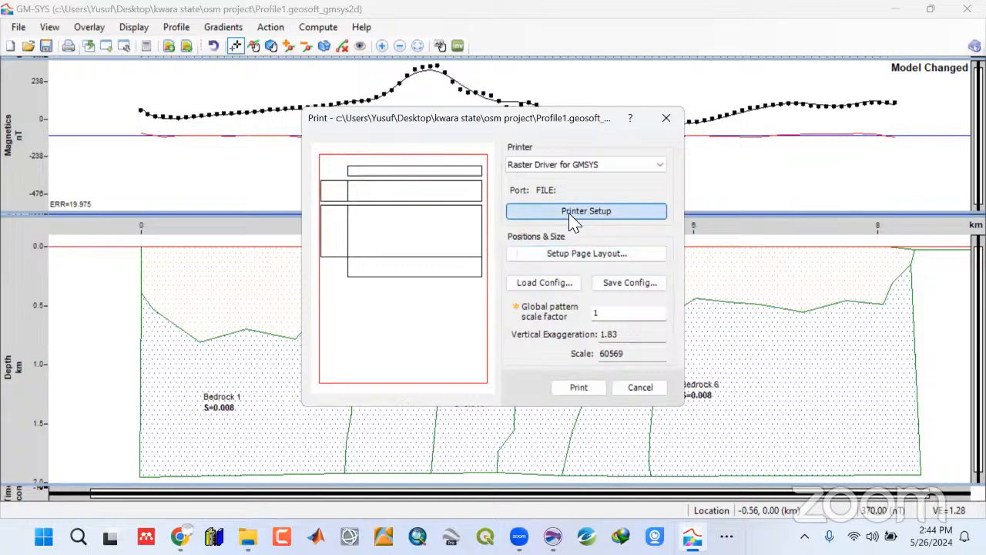
Set the output resolution of the Raster Driver for GMSYS to 460 DPI
{"action": "left_click", "coordinate": [571, 212]}
{"action": "left_click_drag", "start_coordinate": [456, 307], "coordinate": [407, 297]}
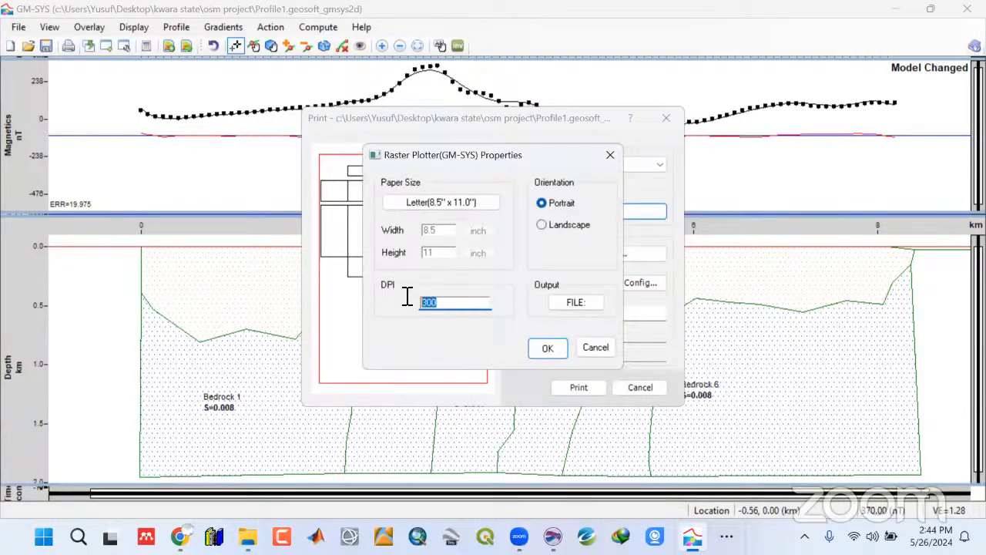
{"action": "type", "text": "460"}
{"action": "left_click_drag", "start_coordinate": [499, 161], "coordinate": [333, 162]}
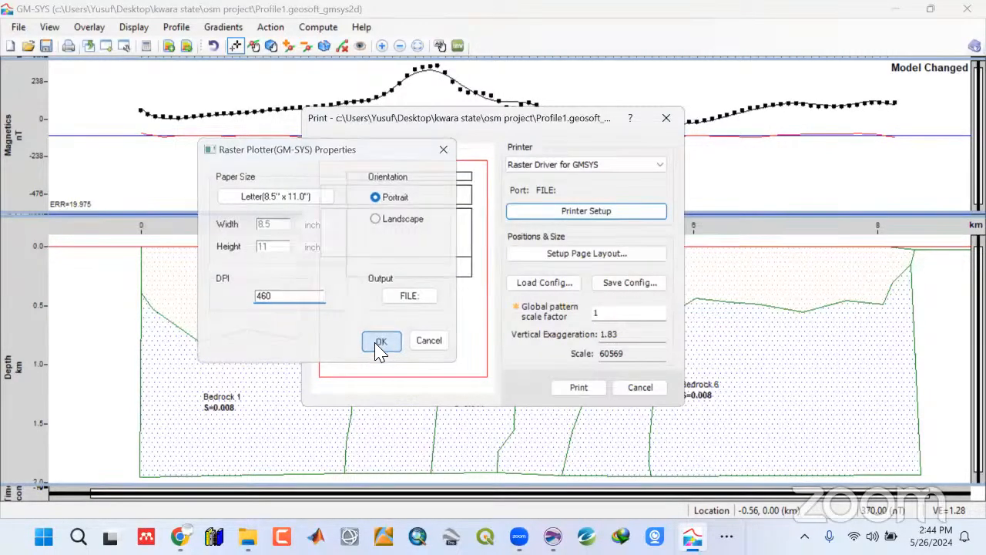
{"action": "left_click", "coordinate": [379, 349]}
Choose Microsoft Print to PDF as the printer and turn on print to file in its printer setup
{"action": "left_click", "coordinate": [576, 164]}
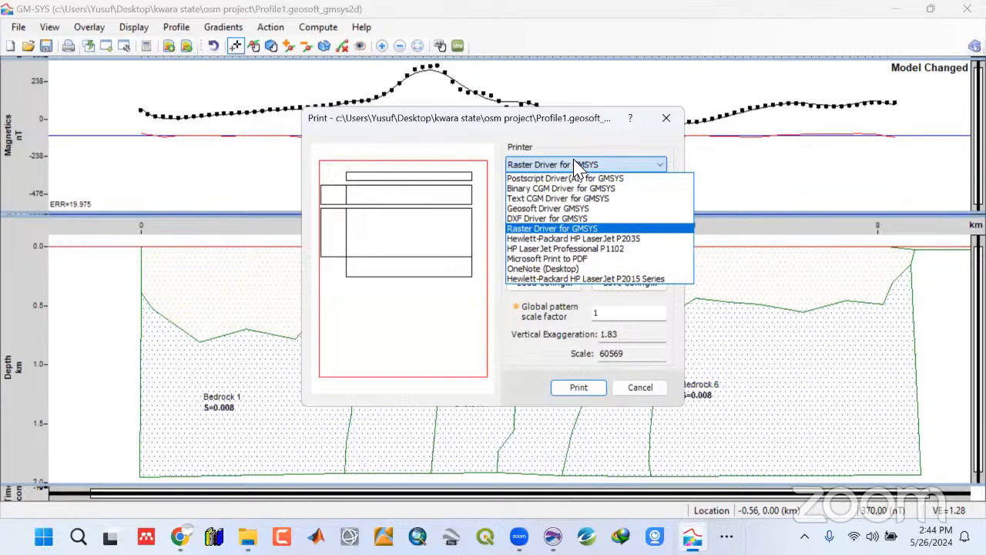
{"action": "left_click", "coordinate": [569, 258]}
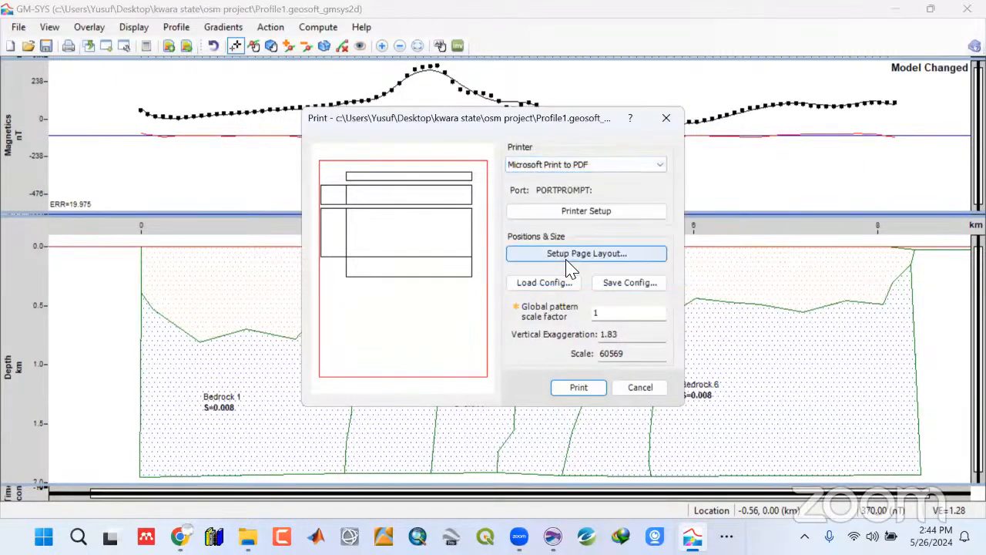
{"action": "left_click", "coordinate": [592, 216]}
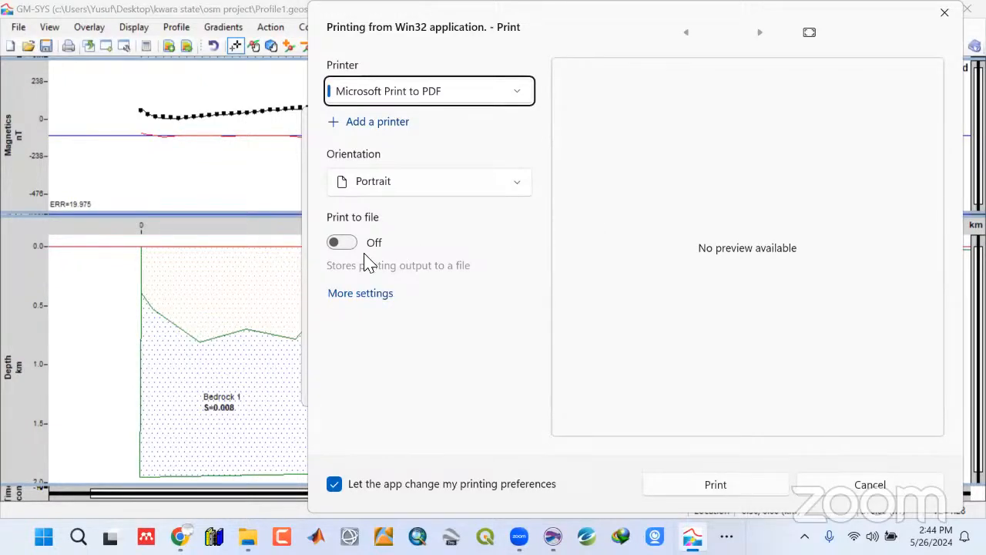
{"action": "left_click", "coordinate": [343, 243]}
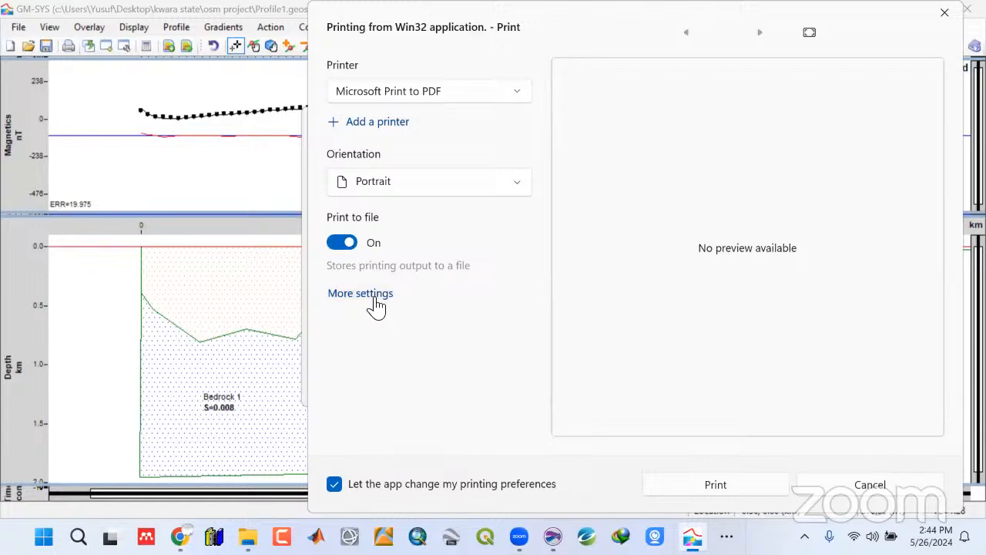
Try the landscape orientation in the PDF printing preferences, return it to portrait and close the preferences
{"action": "left_click", "coordinate": [377, 306]}
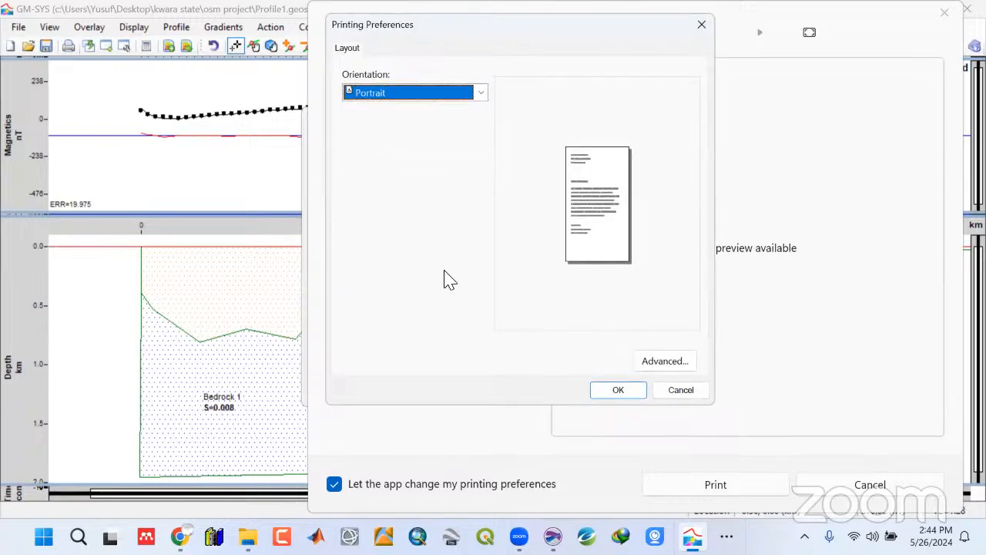
{"action": "left_click", "coordinate": [479, 99]}
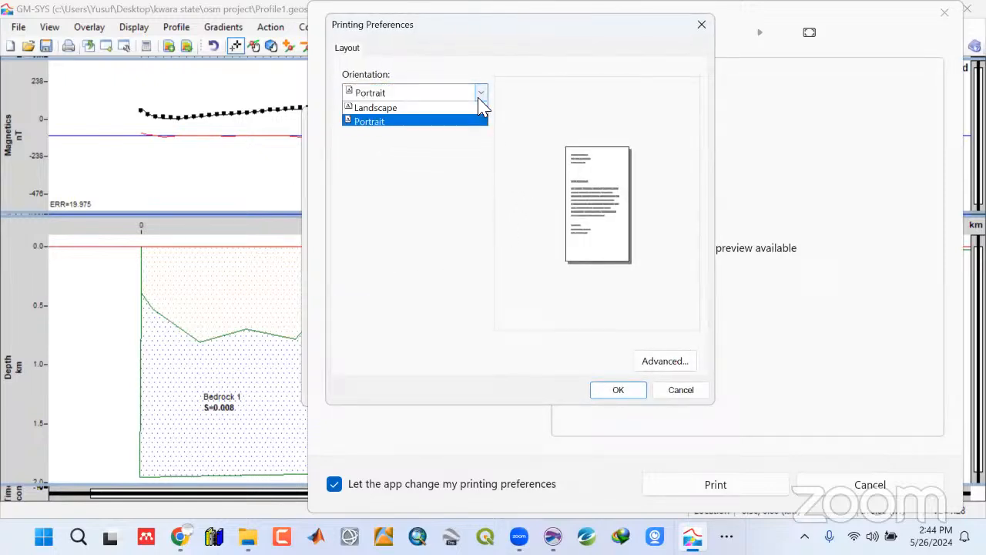
{"action": "left_click", "coordinate": [448, 107]}
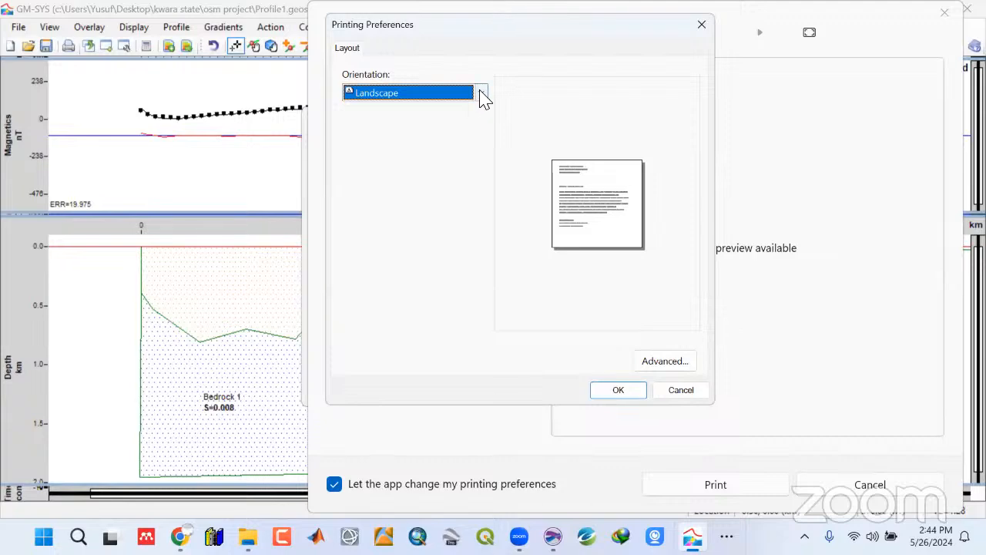
{"action": "left_click", "coordinate": [479, 92]}
{"action": "left_click", "coordinate": [433, 124]}
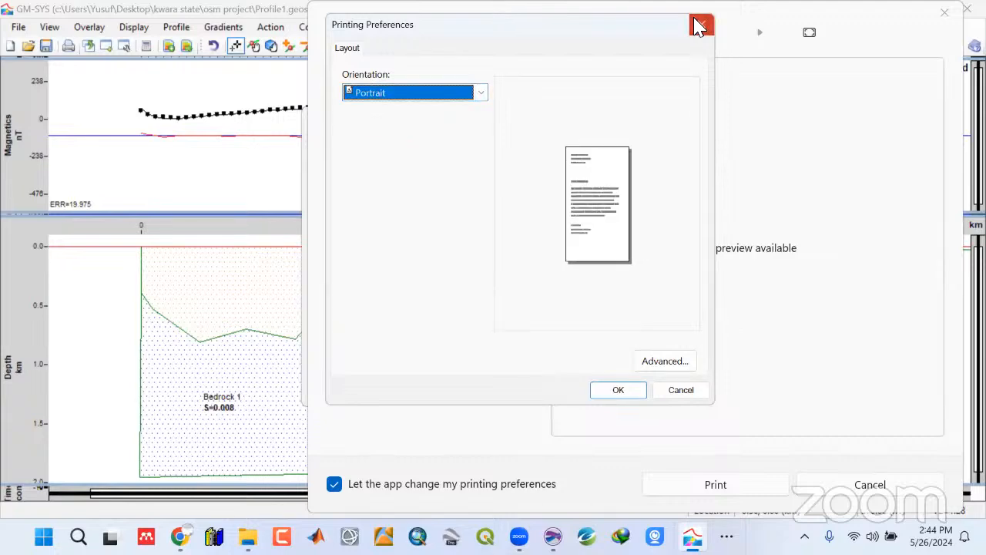
{"action": "left_click", "coordinate": [701, 24]}
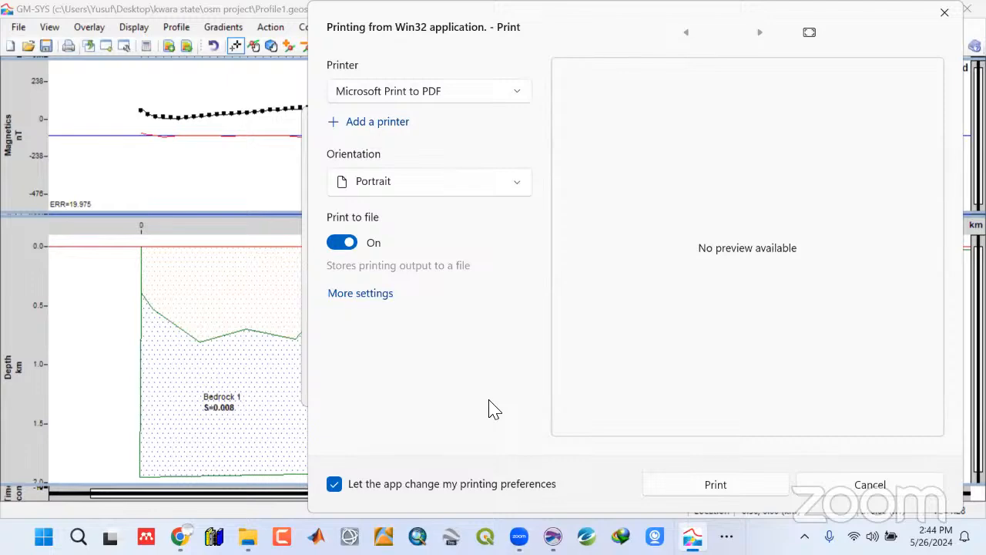
{"action": "left_click", "coordinate": [854, 484]}
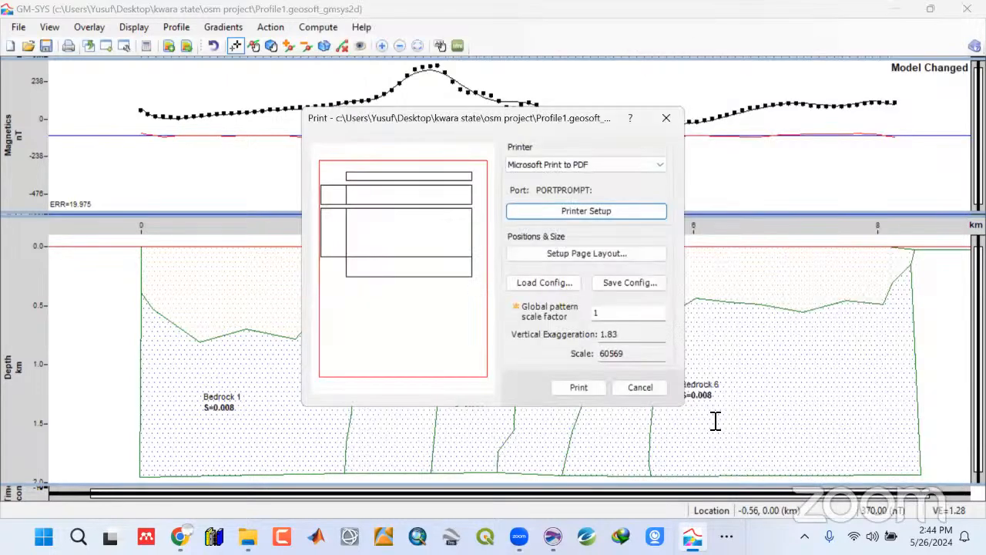
{"action": "left_click", "coordinate": [548, 212]}
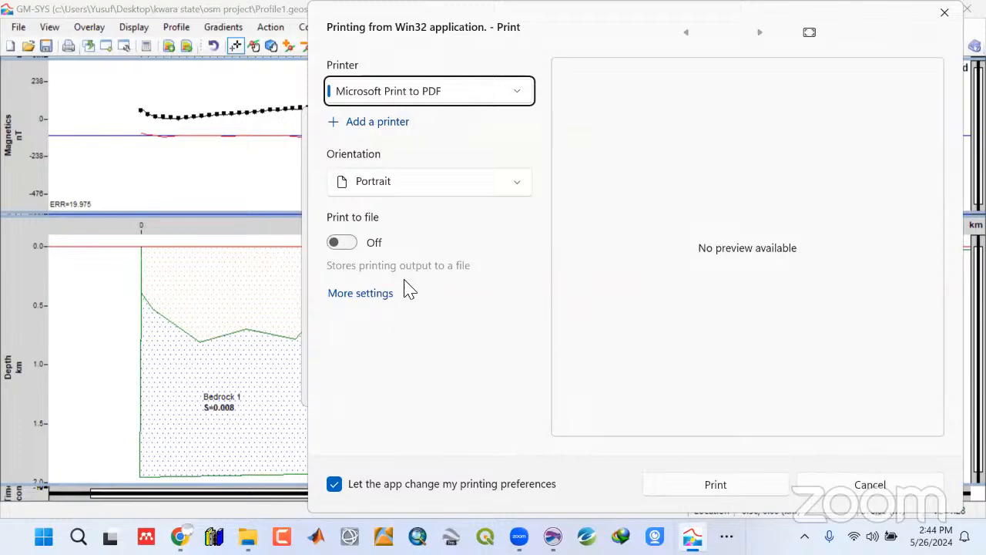
{"action": "left_click", "coordinate": [945, 12]}
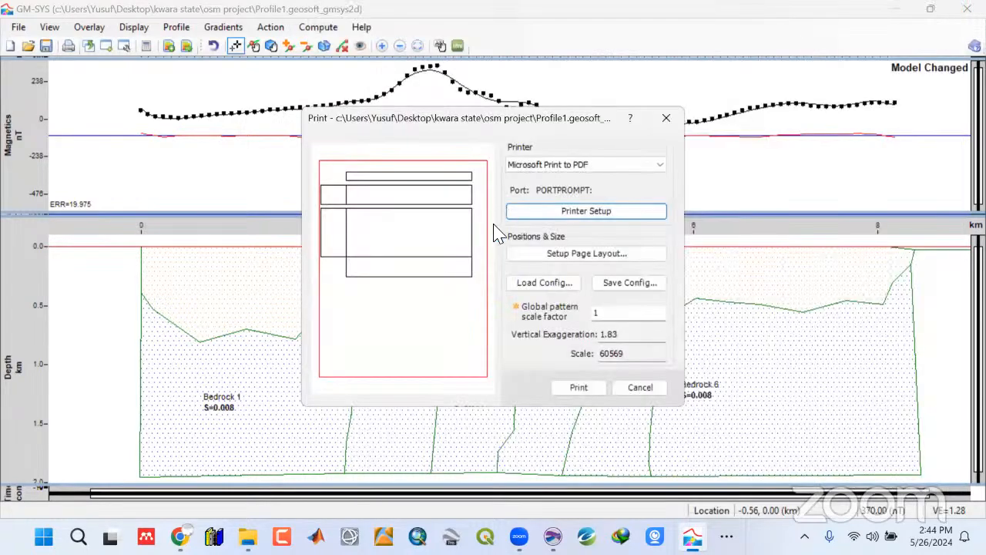
Switch the printer to Raster Driver for GMSYS and set its paper size to ISO A4 with portrait orientation
{"action": "left_click", "coordinate": [548, 164]}
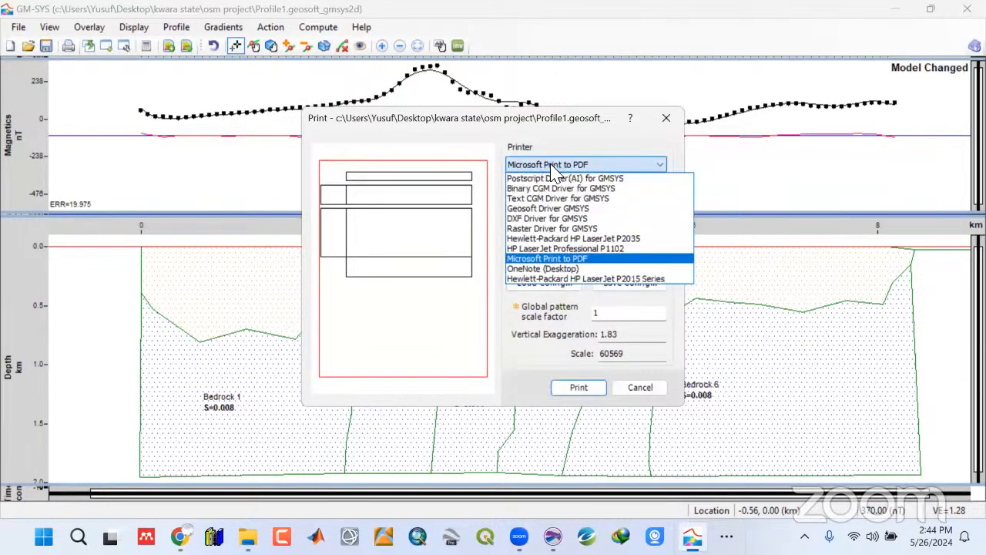
{"action": "left_click", "coordinate": [570, 229]}
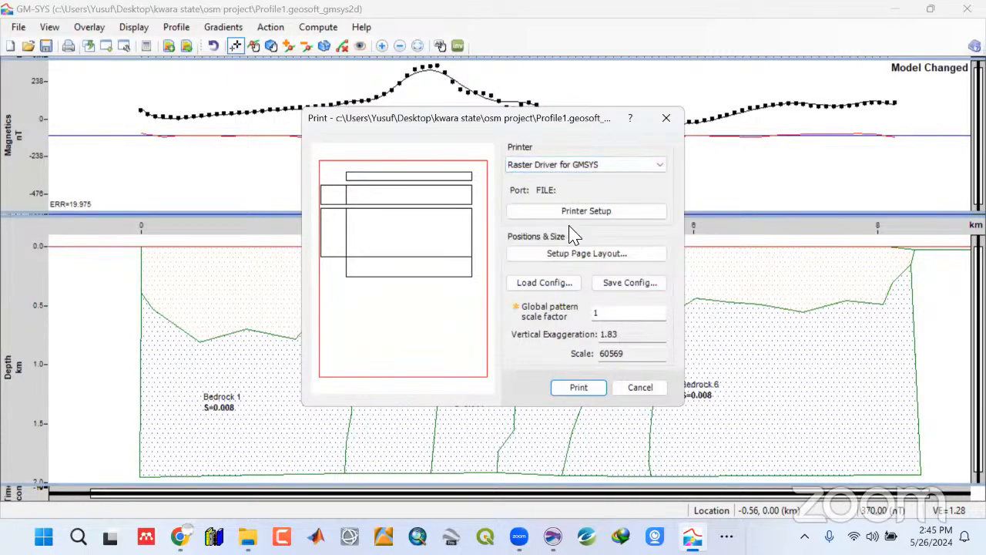
{"action": "left_click", "coordinate": [586, 212]}
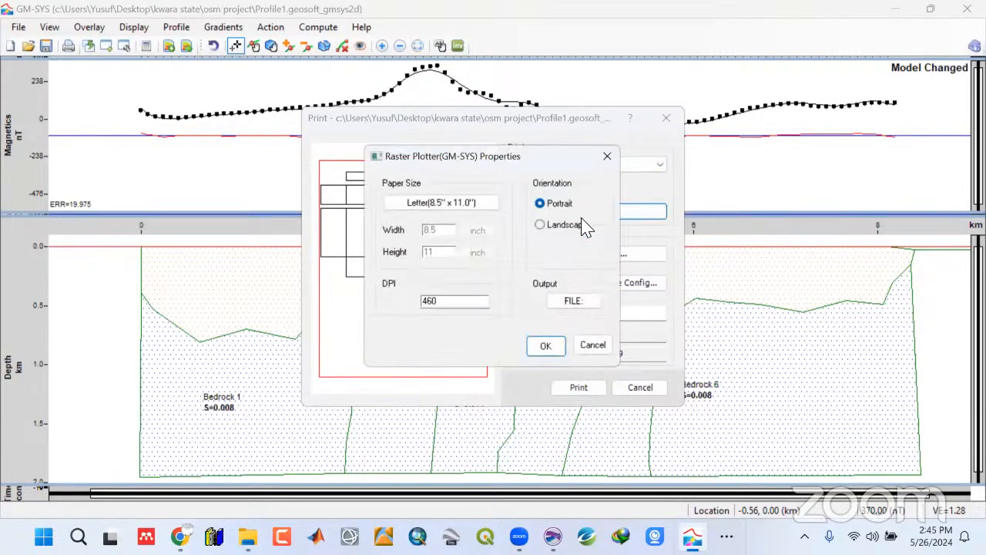
{"action": "left_click_drag", "start_coordinate": [476, 302], "coordinate": [401, 302]}
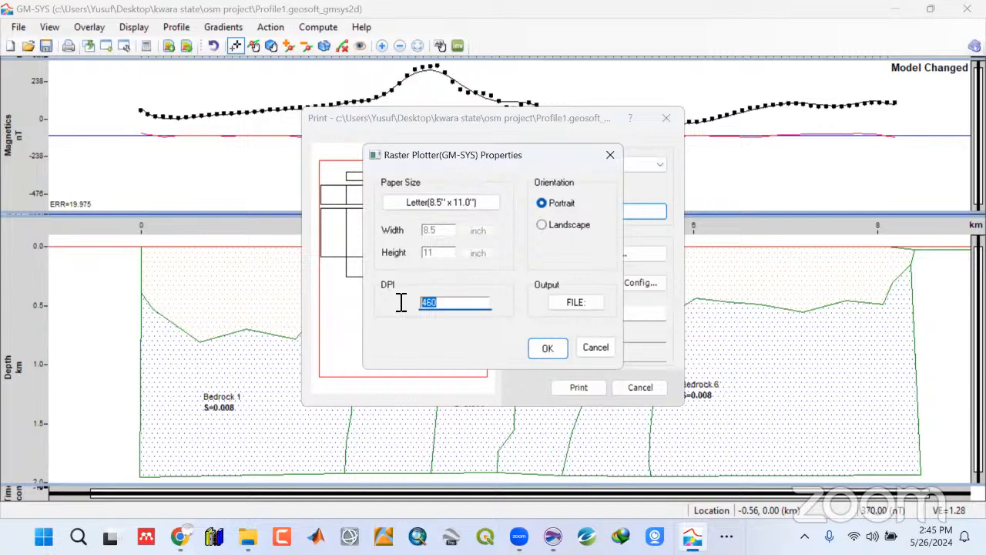
{"action": "left_click", "coordinate": [436, 204]}
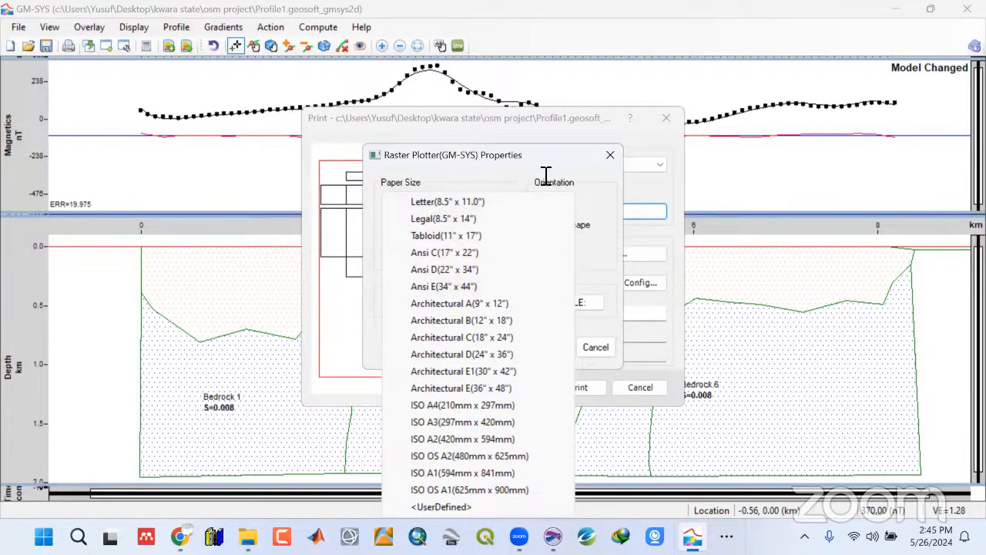
{"action": "left_click", "coordinate": [455, 404]}
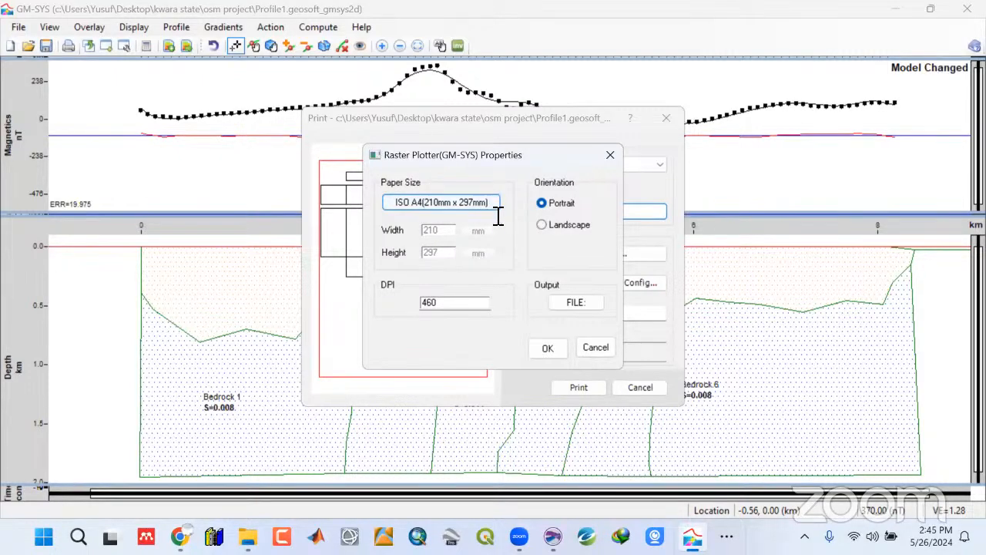
{"action": "left_click", "coordinate": [543, 225]}
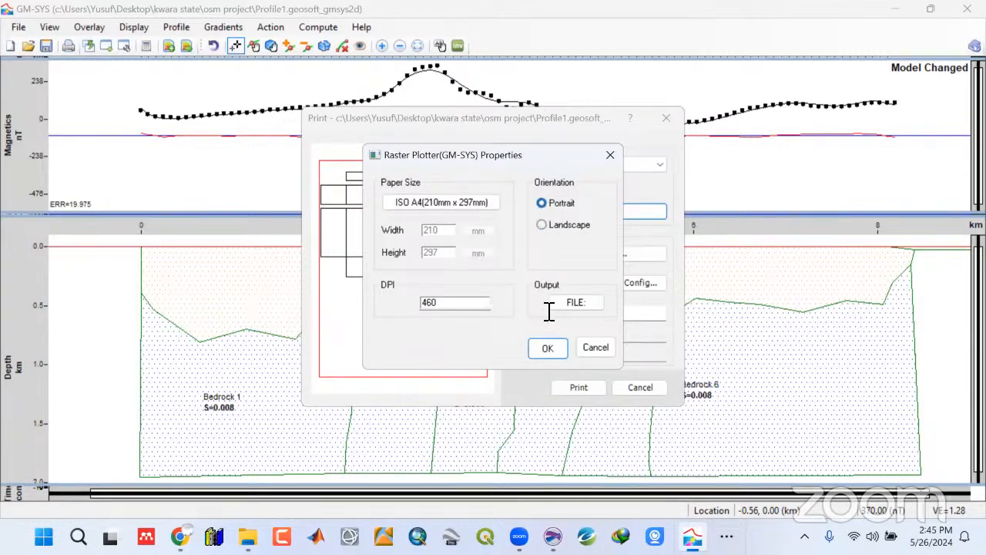
{"action": "left_click", "coordinate": [547, 347]}
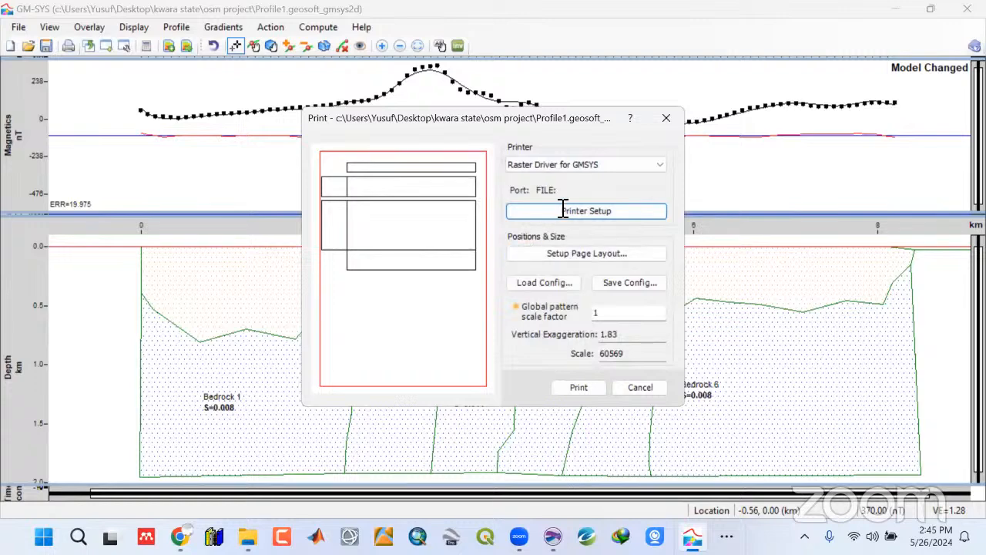
Try to print the plot as a BMP file into the Magnetic folder inside the OSM Project's Images folder
{"action": "left_click", "coordinate": [589, 390]}
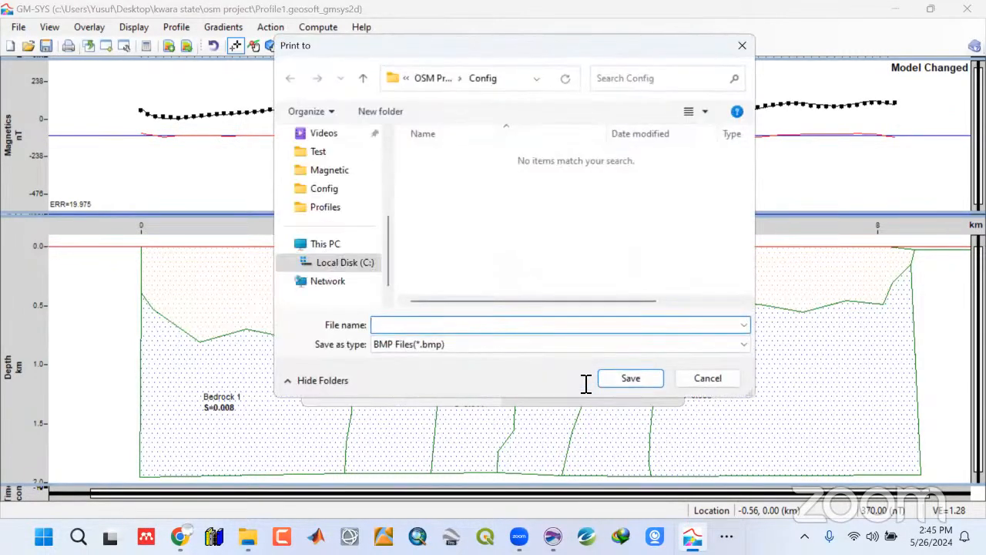
{"action": "left_click", "coordinate": [363, 78]}
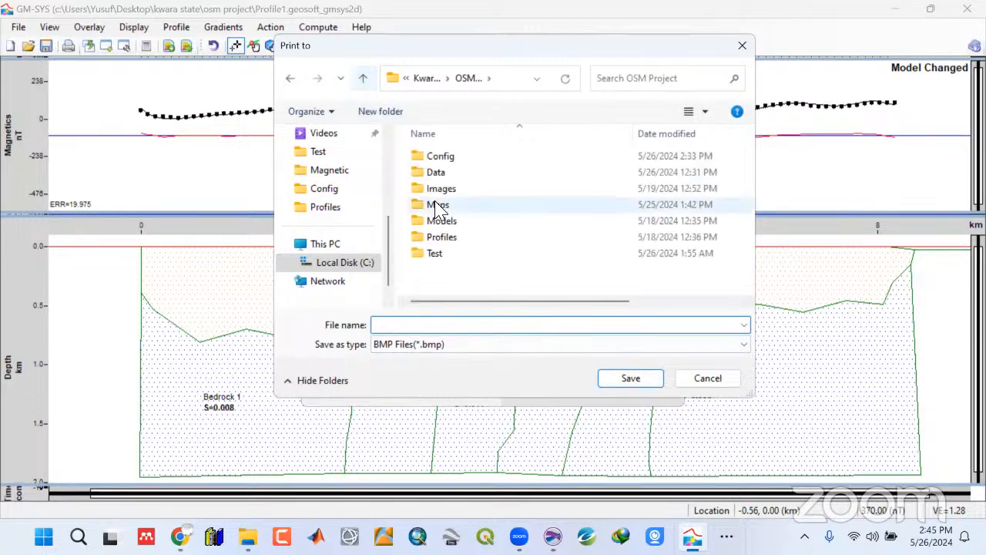
{"action": "double_click", "coordinate": [442, 189]}
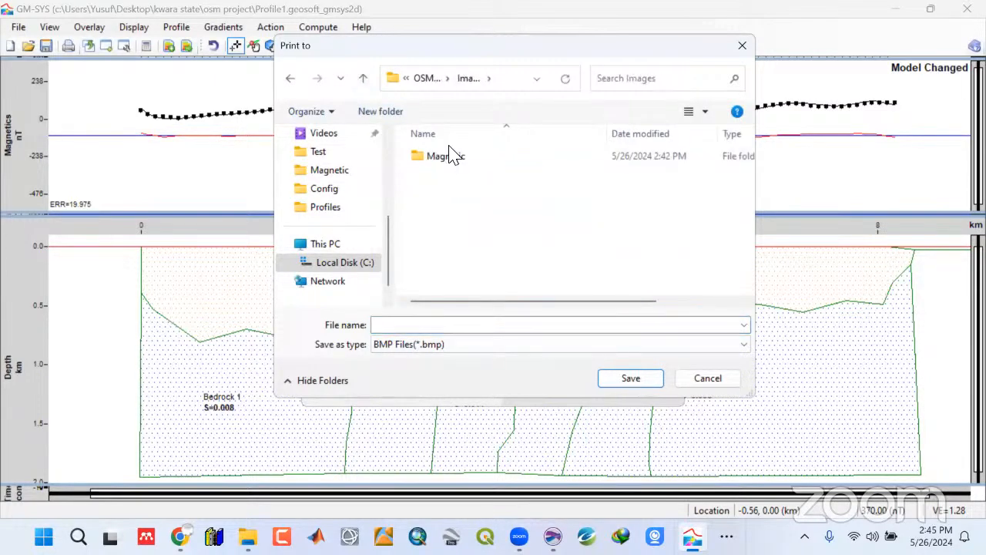
{"action": "left_click", "coordinate": [452, 160]}
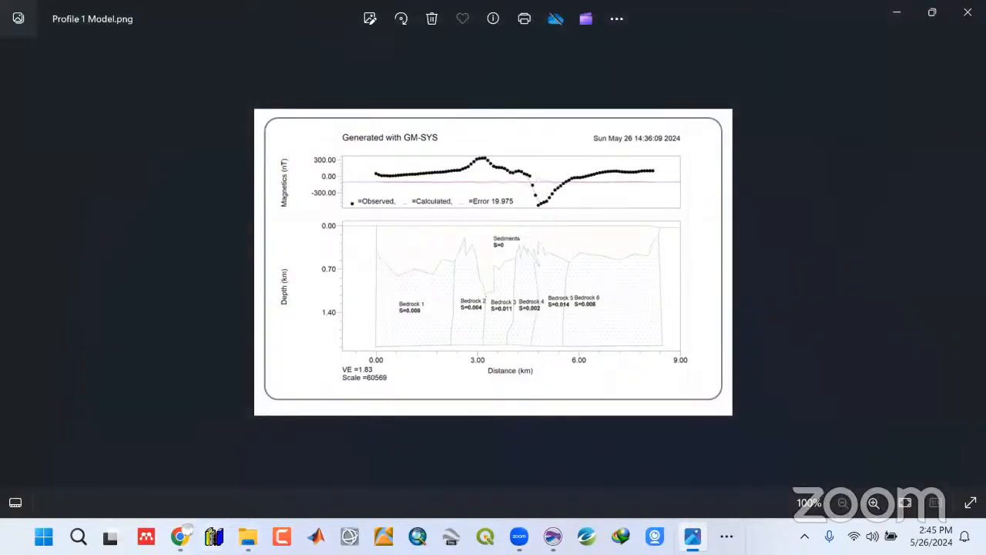
Close the Profile 1 Model image, clear the PowerPoint and Magnetic folder windows away, and switch to Oasis montaj
{"action": "left_click", "coordinate": [726, 535]}
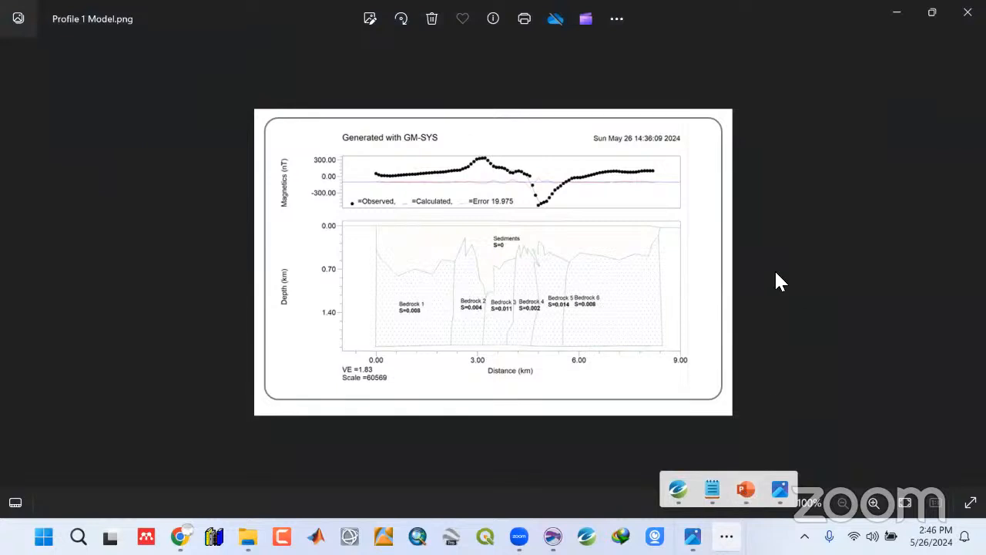
{"action": "left_click", "coordinate": [968, 12]}
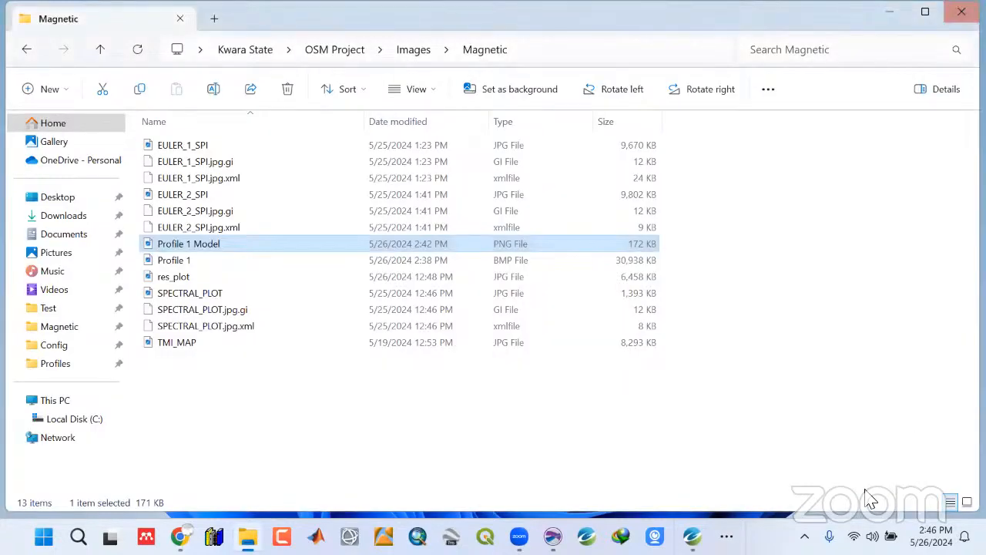
{"action": "left_click", "coordinate": [727, 536]}
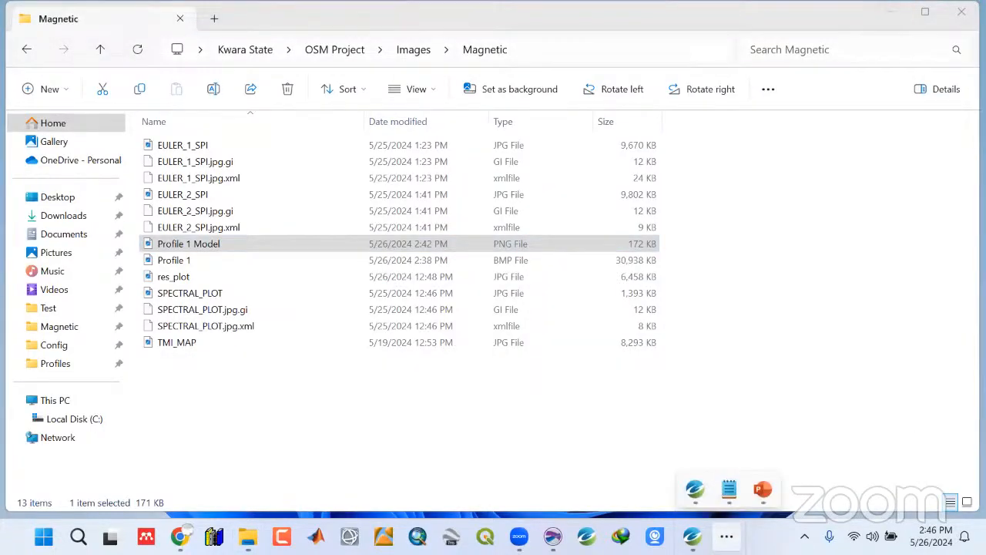
{"action": "left_click", "coordinate": [763, 490]}
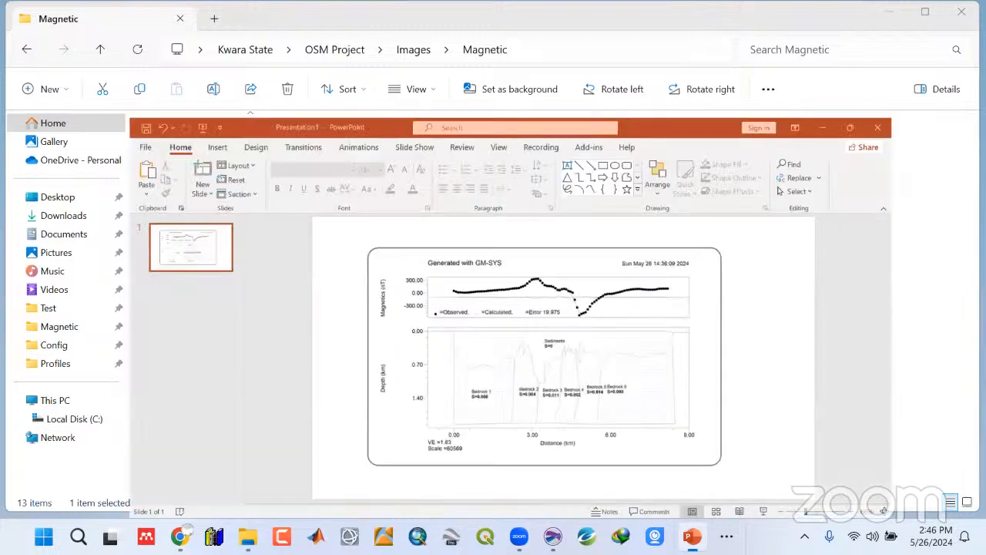
{"action": "left_click", "coordinate": [891, 17]}
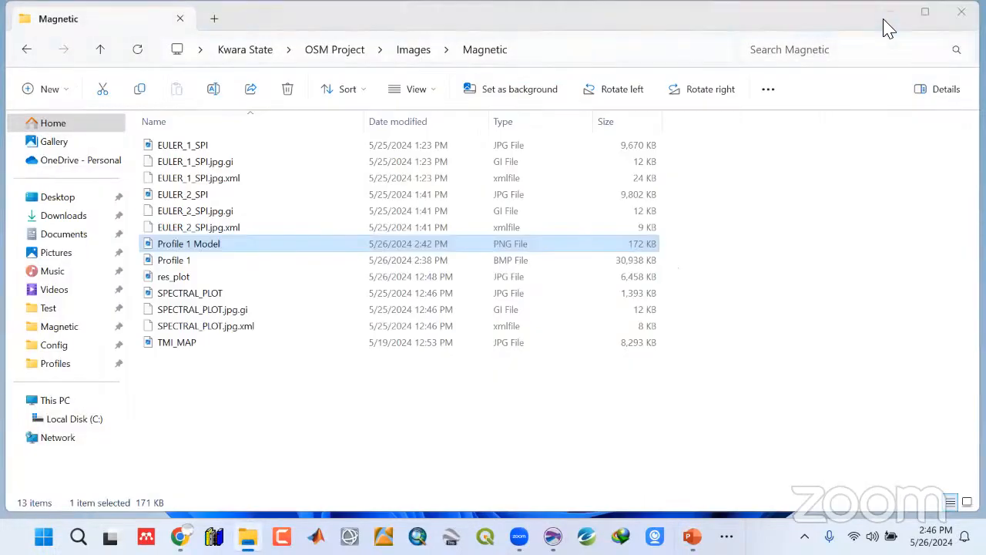
{"action": "left_click", "coordinate": [885, 19]}
{"action": "left_click", "coordinate": [726, 536]}
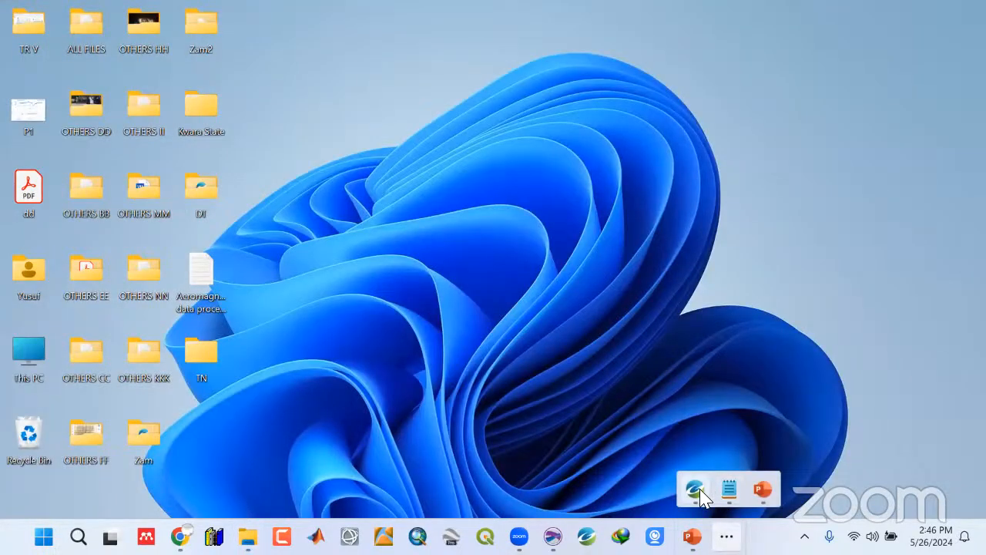
{"action": "left_click", "coordinate": [697, 490]}
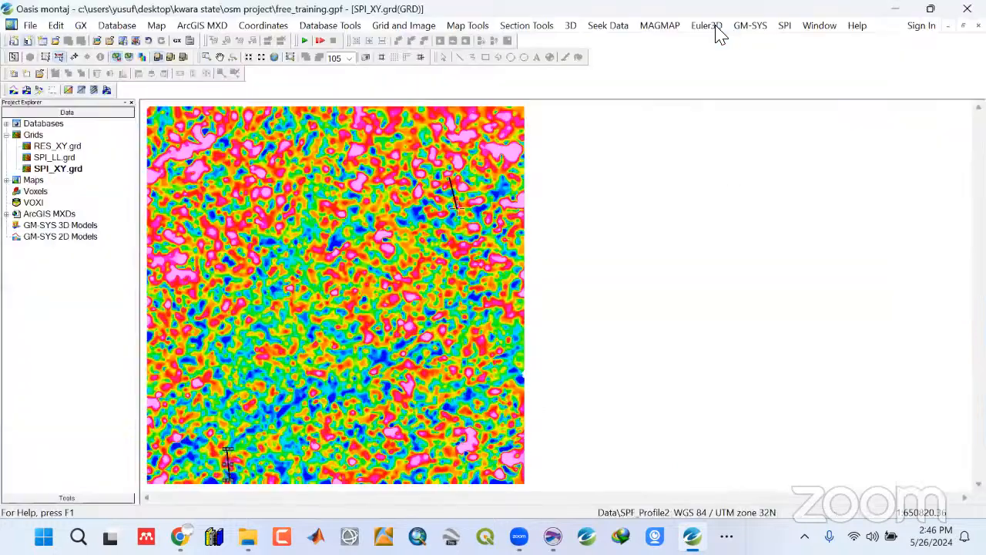
Relaunch GM-SYS from Oasis montaj and reopen the recent Profile1 model
{"action": "left_click", "coordinate": [751, 26]}
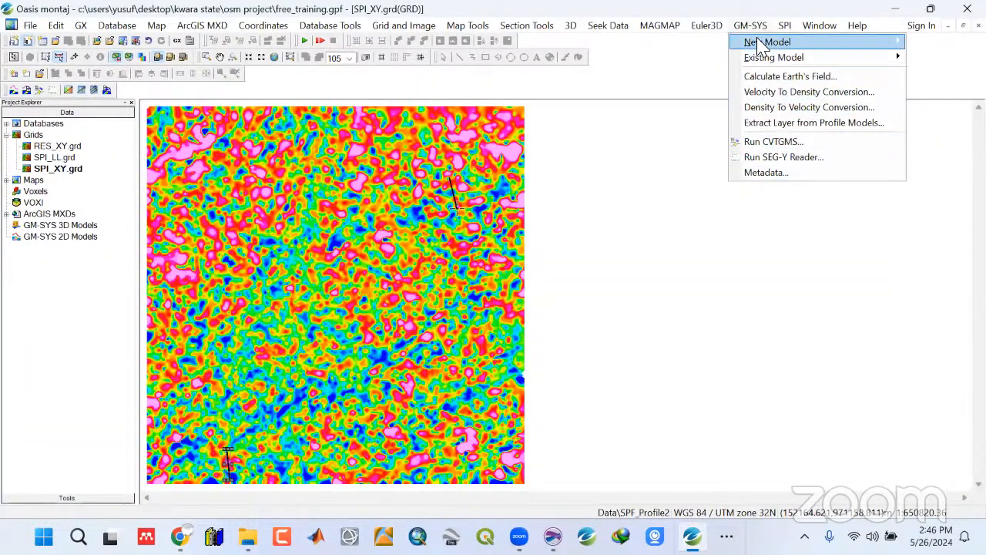
{"action": "mouse_move", "coordinate": [766, 42]}
{"action": "left_click", "coordinate": [609, 122]}
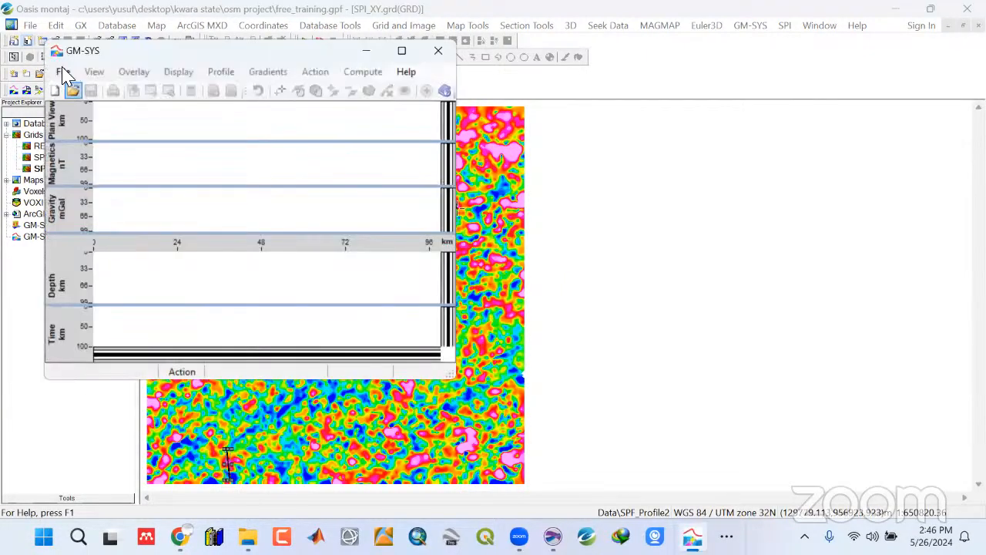
{"action": "left_click", "coordinate": [63, 72]}
{"action": "left_click", "coordinate": [146, 254]}
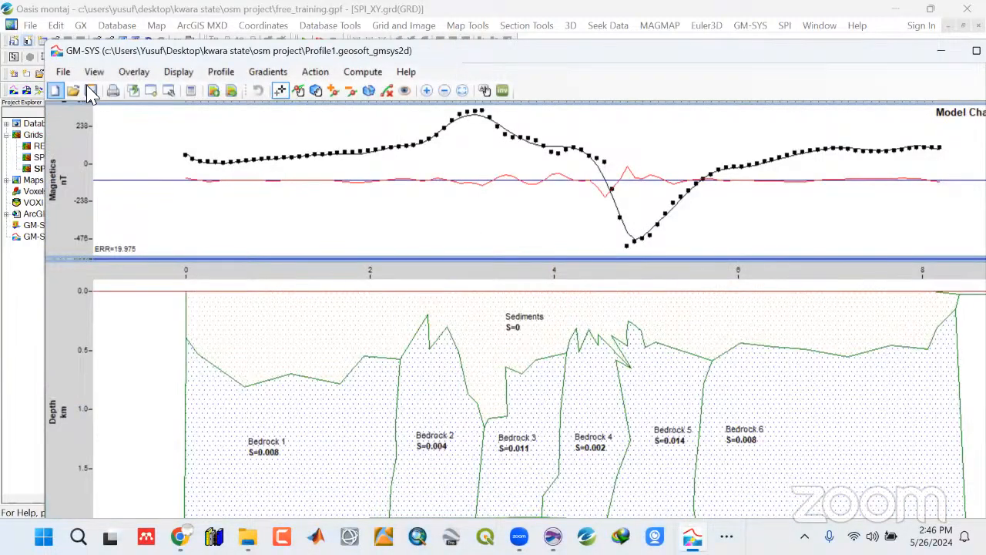
Load the plot configuration gmwin.ppf from the Config folder into the print settings of the Profile1 model
{"action": "left_click", "coordinate": [112, 90]}
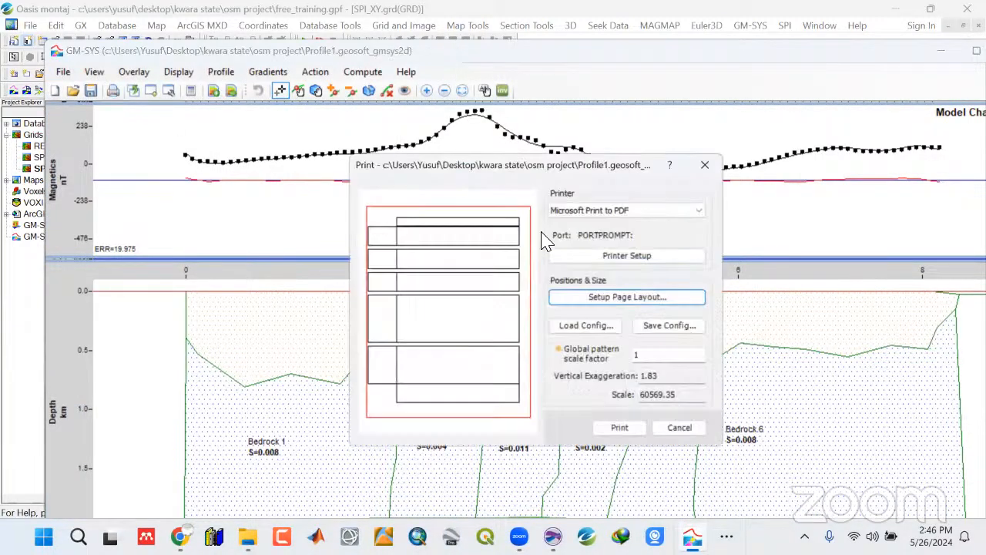
{"action": "left_click", "coordinate": [570, 326]}
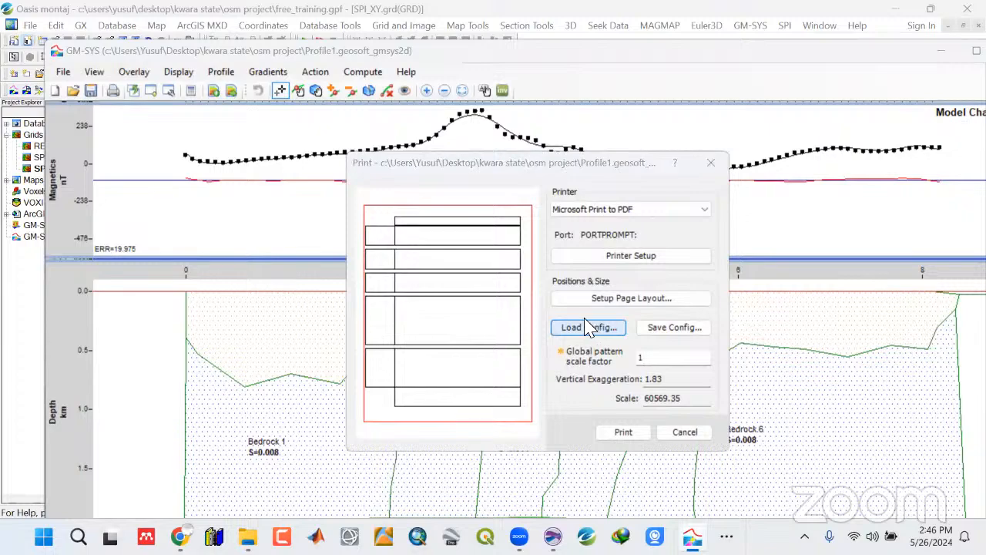
{"action": "double_click", "coordinate": [529, 245]}
{"action": "left_click", "coordinate": [528, 245]}
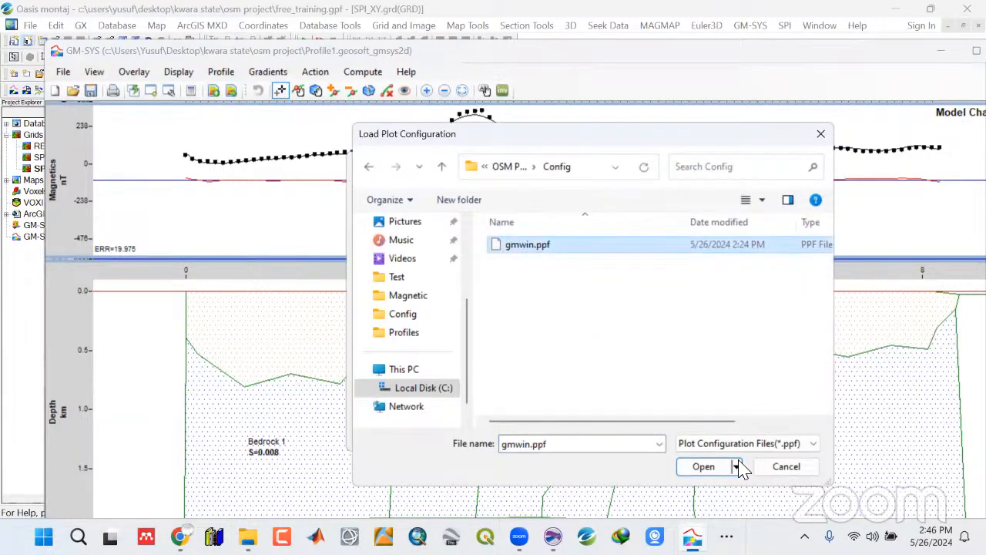
{"action": "left_click", "coordinate": [704, 466]}
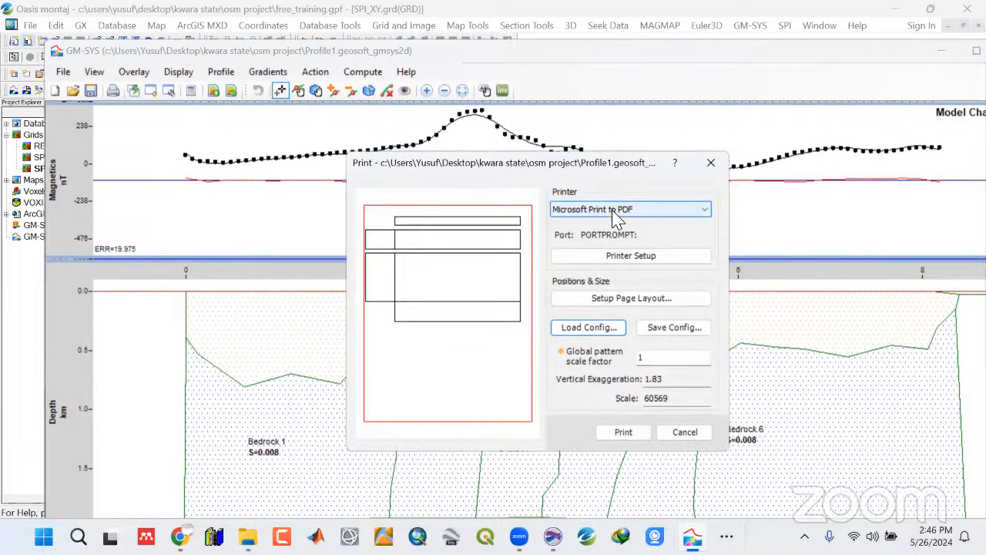
{"action": "left_click", "coordinate": [621, 257]}
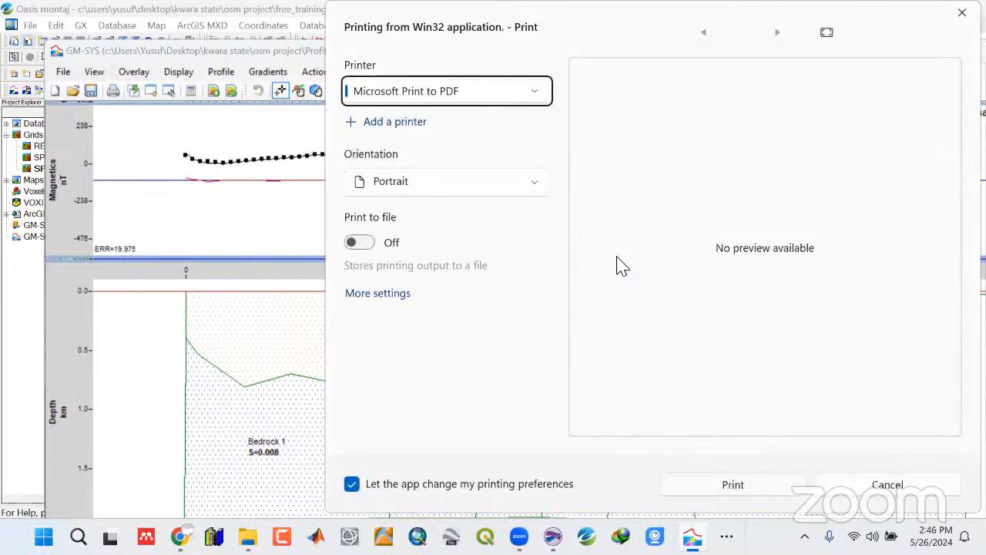
{"action": "left_click", "coordinate": [373, 247]}
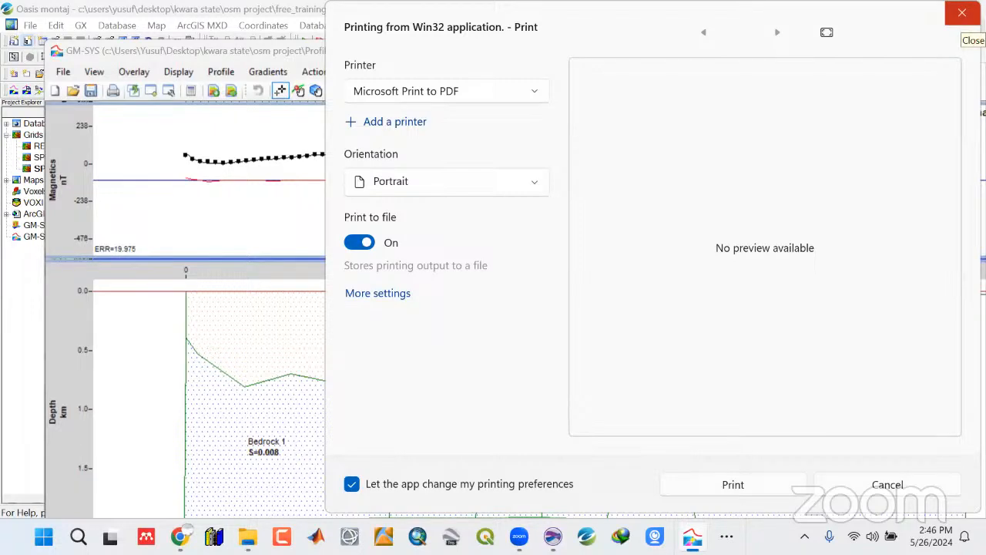
{"action": "left_click", "coordinate": [962, 12]}
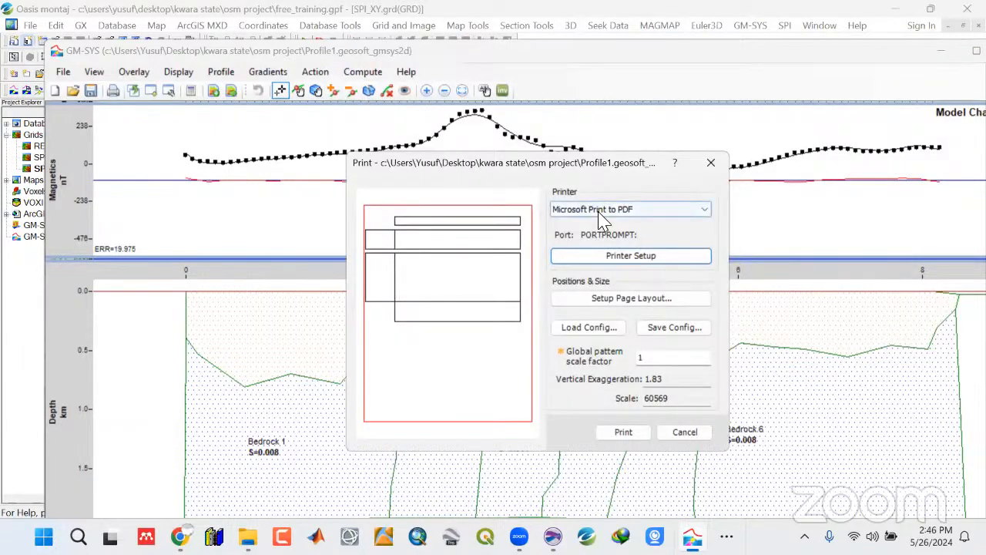
Select the Raster Driver for GMSYS as the printer and set its paper size to ISO A4 and its DPI to 460
{"action": "left_click", "coordinate": [609, 209]}
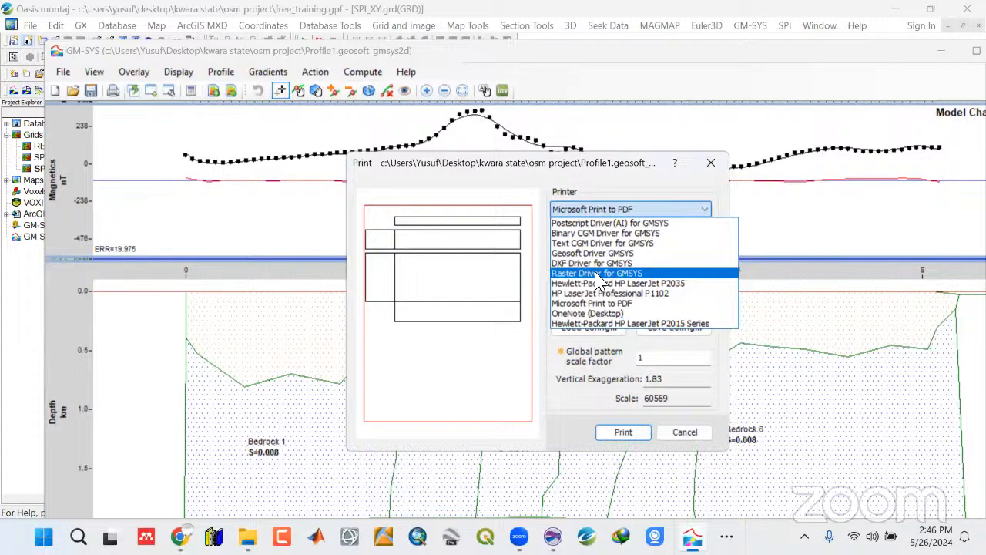
{"action": "left_click", "coordinate": [596, 273]}
{"action": "left_click", "coordinate": [608, 256]}
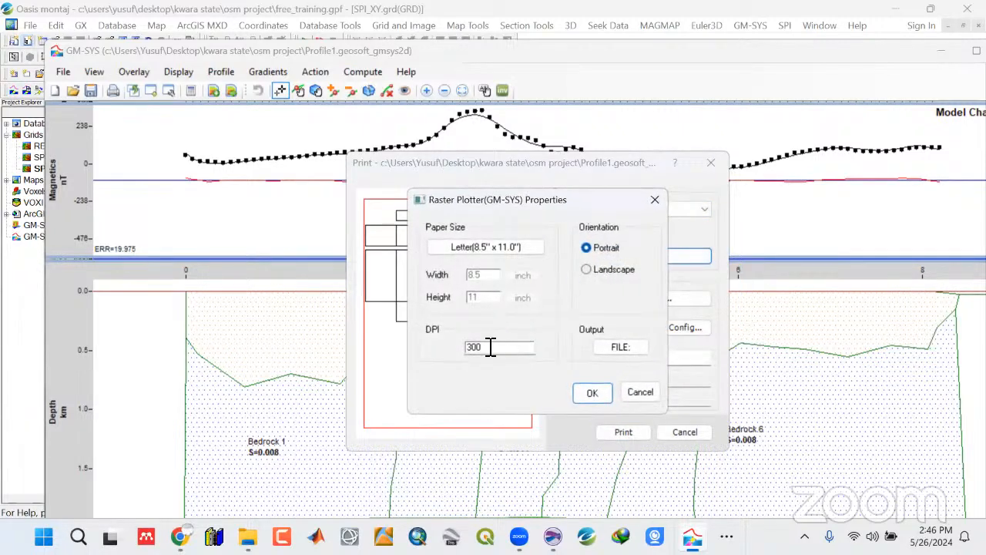
{"action": "left_click_drag", "start_coordinate": [437, 347], "coordinate": [426, 345]}
{"action": "left_click", "coordinate": [478, 247]}
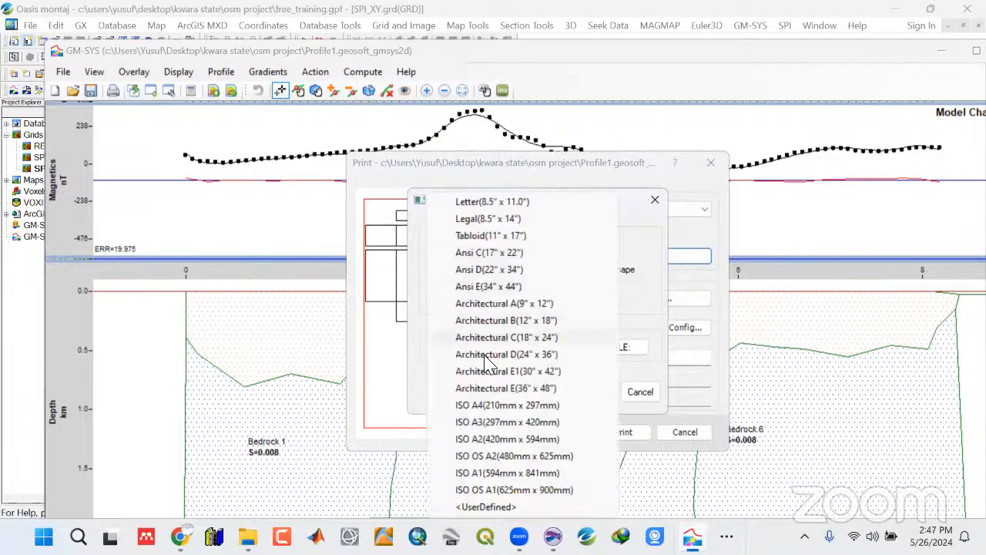
{"action": "left_click", "coordinate": [496, 406]}
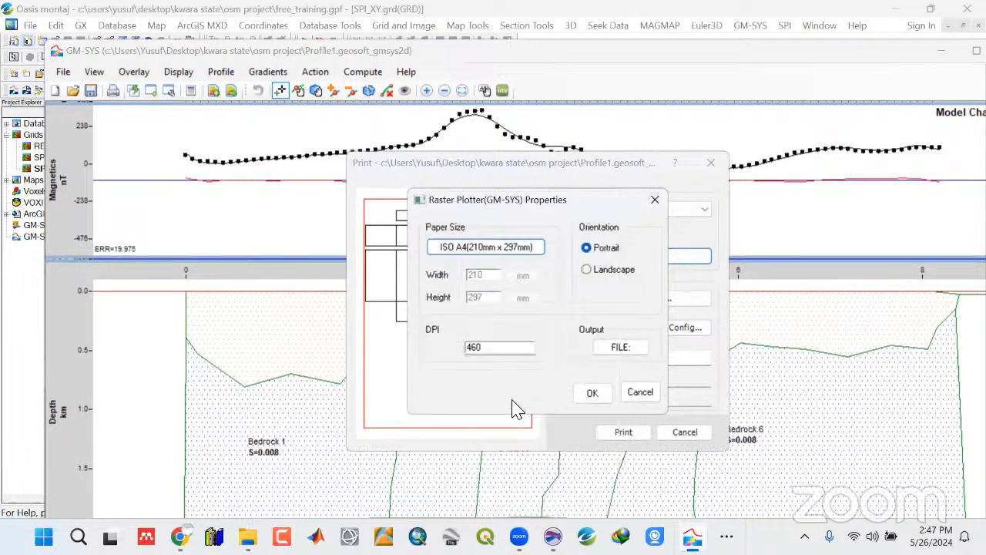
{"action": "left_click", "coordinate": [591, 394]}
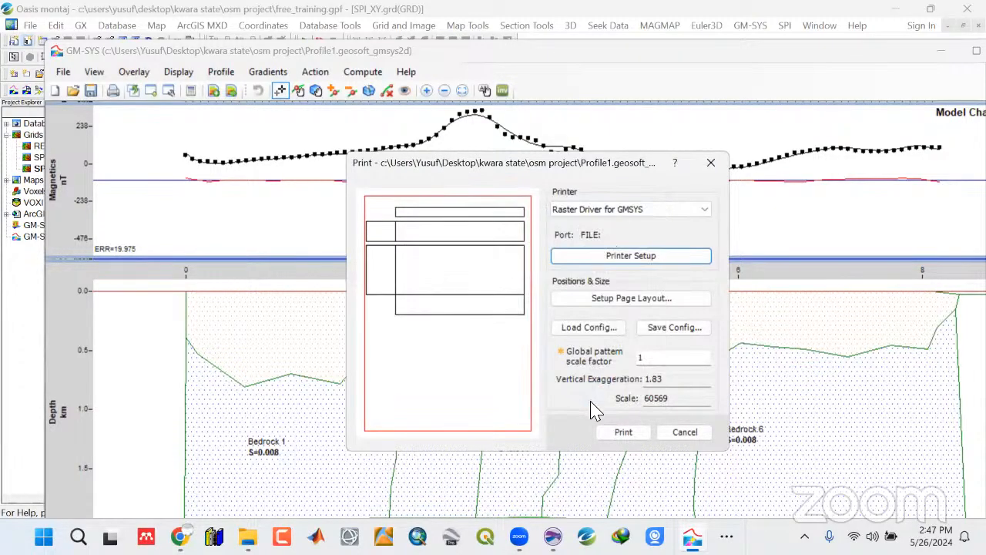
Print the model to a BMP file named Profile 1 new in the Magnetic folder inside the OSM Project's Images folder
{"action": "left_click", "coordinate": [617, 434]}
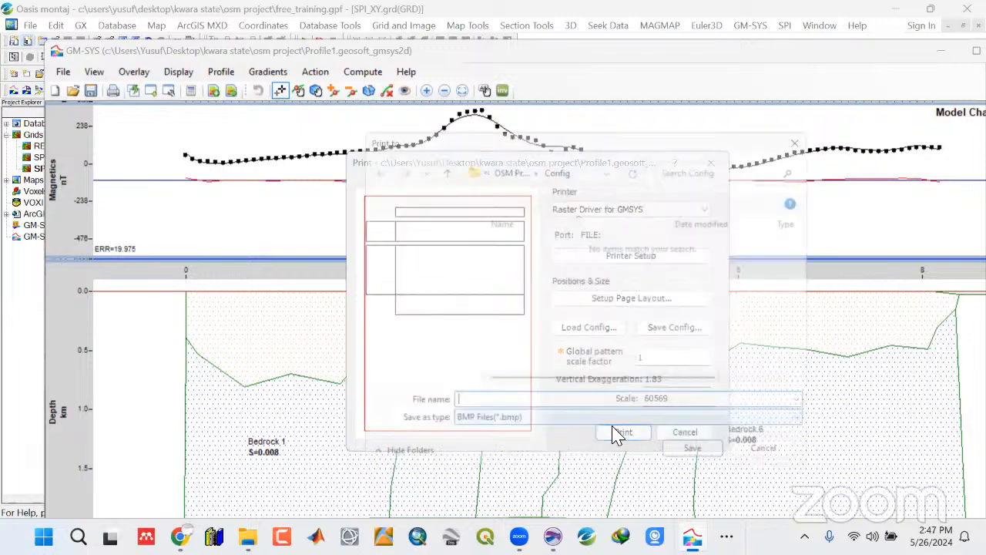
{"action": "left_click", "coordinate": [441, 166]}
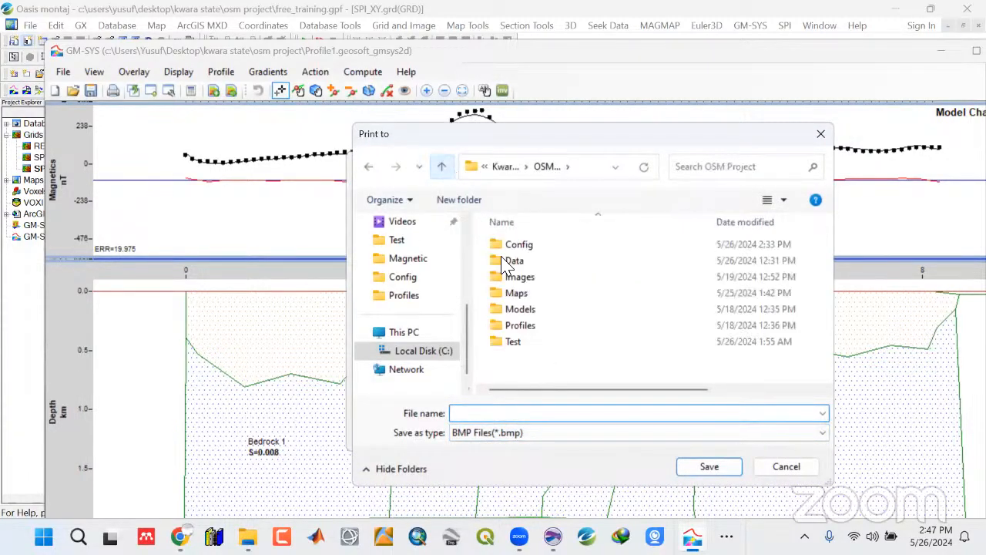
{"action": "double_click", "coordinate": [517, 278]}
{"action": "double_click", "coordinate": [519, 254]}
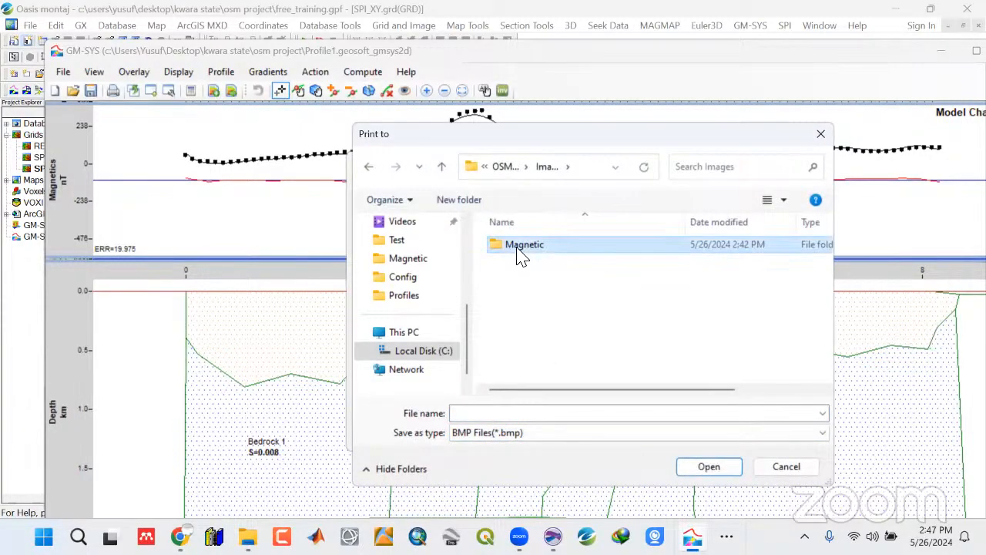
{"action": "left_click", "coordinate": [528, 278]}
{"action": "left_click", "coordinate": [524, 412]}
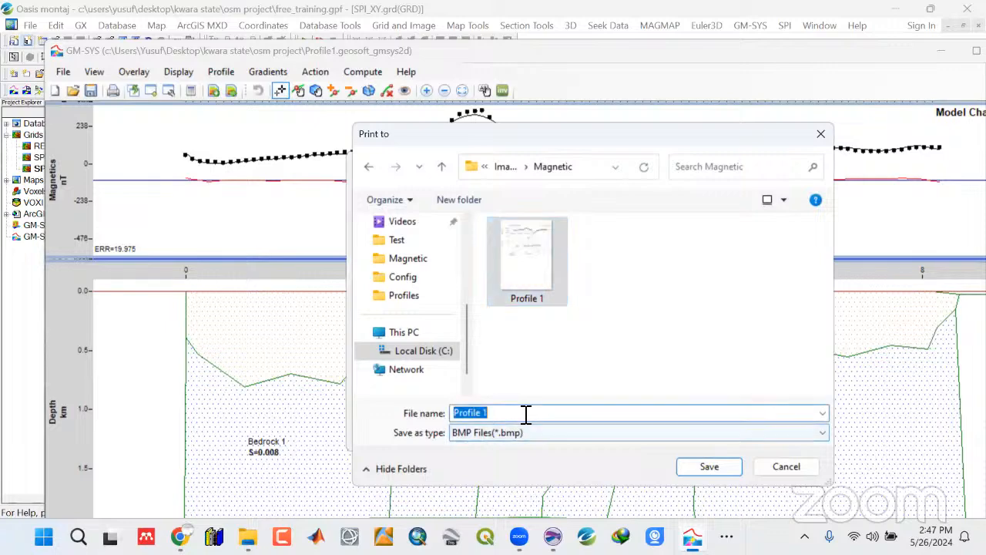
{"action": "left_click", "coordinate": [525, 413]}
{"action": "type", "text": "new"}
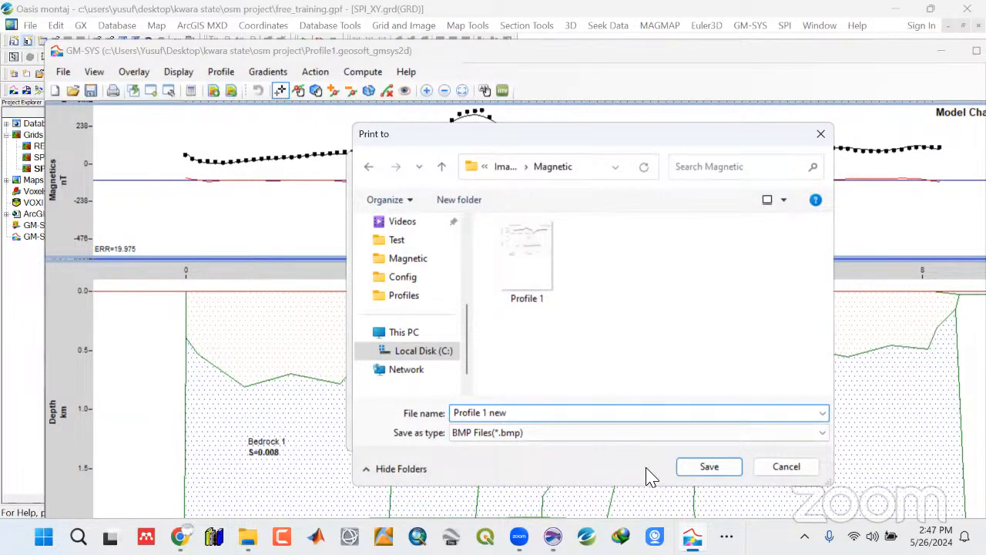
{"action": "left_click", "coordinate": [700, 467]}
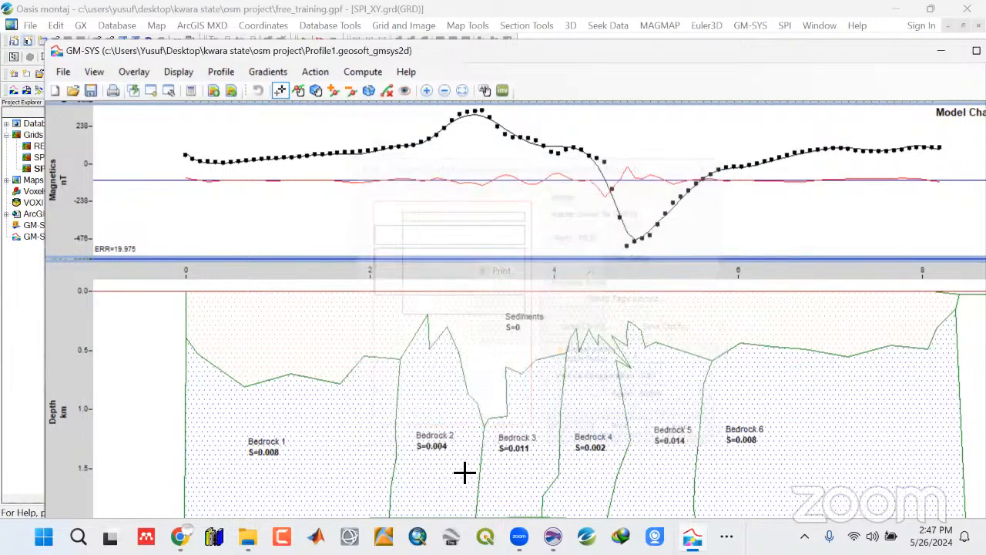
Open Profile 1 new from the Magnetic folder and inspect the sharpness of its bedrock labels and boundary lines
{"action": "key", "text": "alt+Tab"}
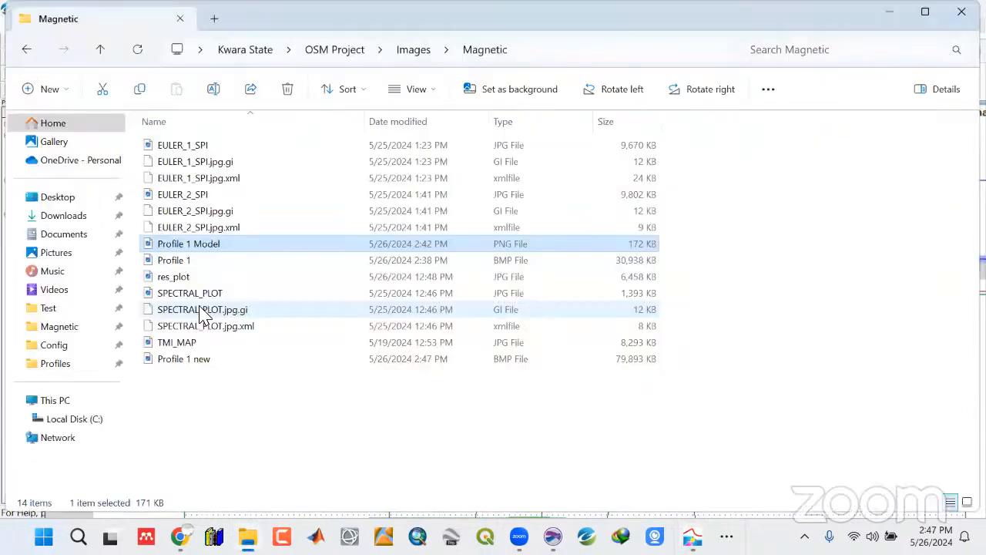
{"action": "double_click", "coordinate": [189, 260]}
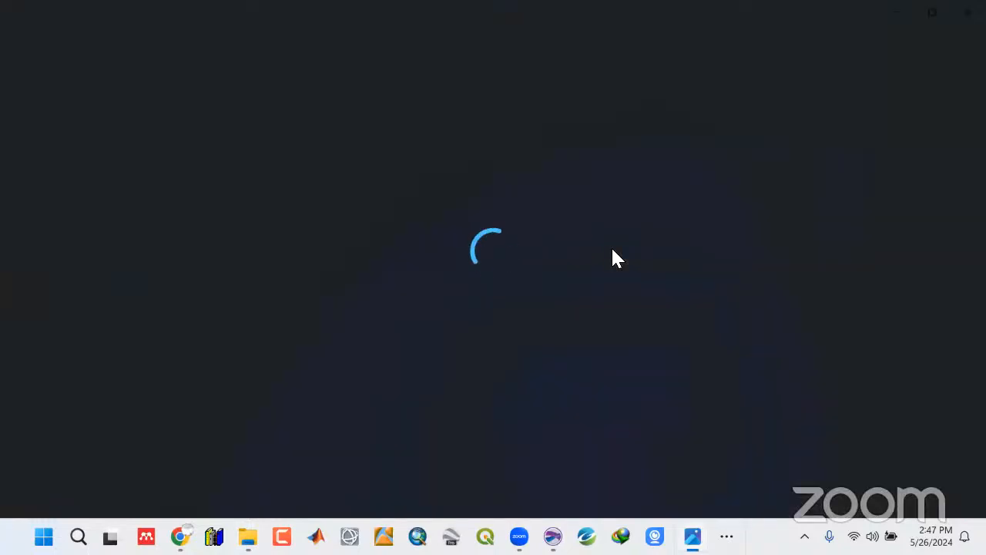
{"action": "scroll", "coordinate": [553, 283], "scroll_direction": "up", "scroll_amount": 6}
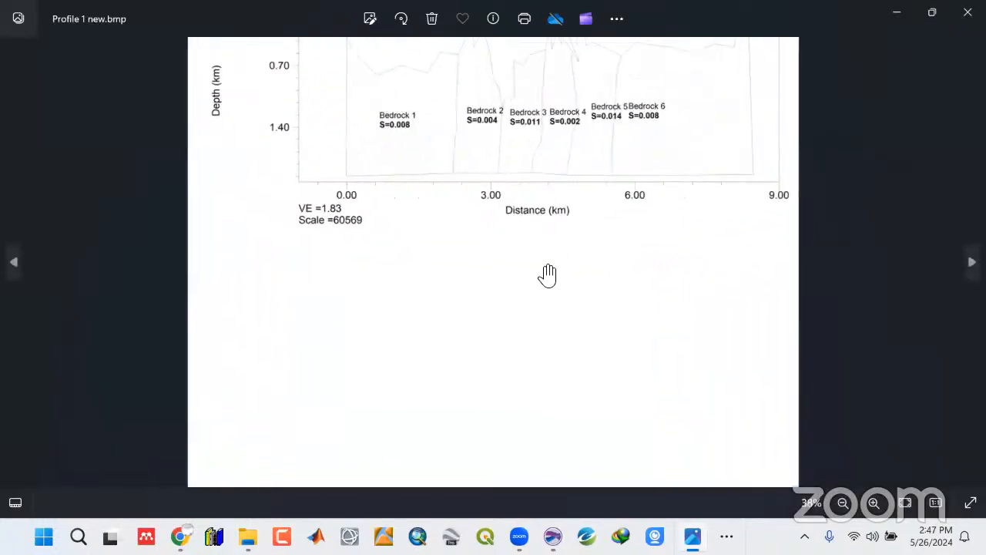
{"action": "scroll", "coordinate": [414, 352], "scroll_direction": "up", "scroll_amount": 6}
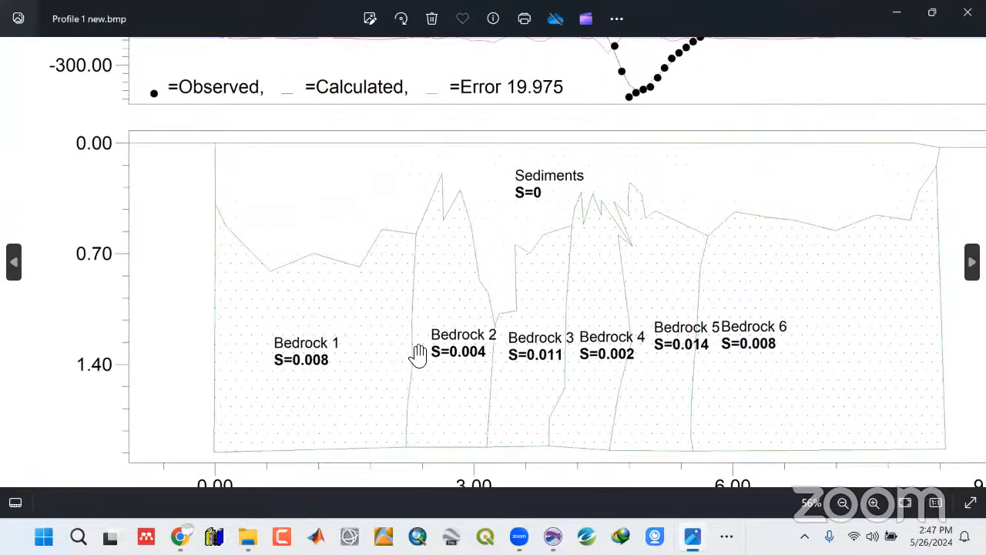
{"action": "scroll", "coordinate": [434, 342], "scroll_direction": "up", "scroll_amount": 2}
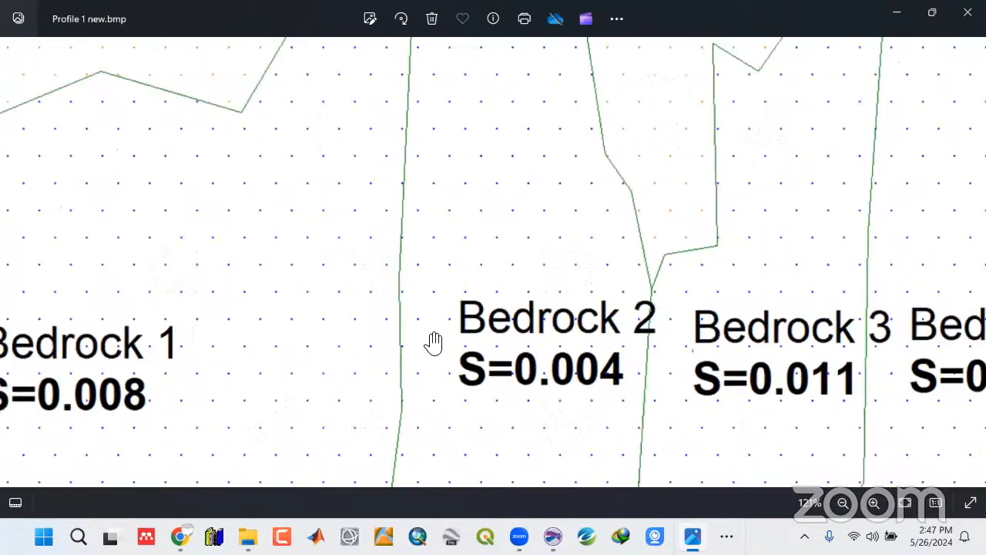
{"action": "scroll", "coordinate": [434, 342], "scroll_direction": "down", "scroll_amount": 8}
{"action": "scroll", "coordinate": [434, 342], "scroll_direction": "down", "scroll_amount": 2}
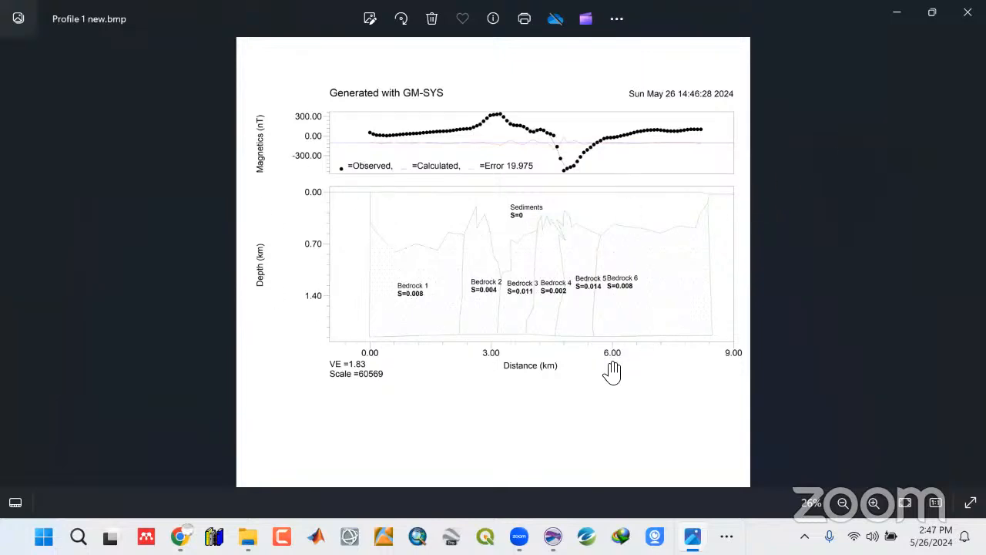
Capture the plot area of Profile 1 new.bmp with the Snipping Tool, leaving out the blank lower part of the page
{"action": "left_click", "coordinate": [726, 535]}
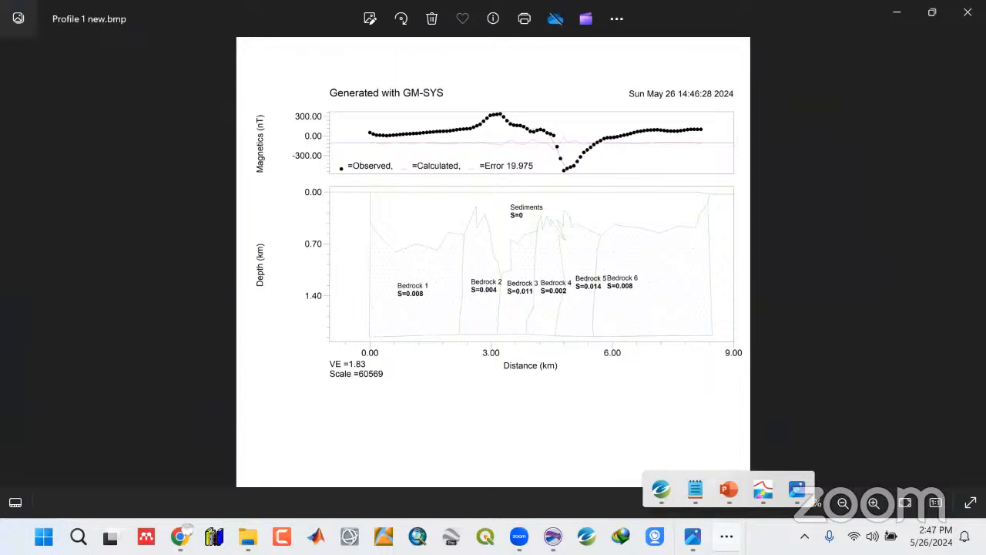
{"action": "key", "text": "super"}
{"action": "type", "text": "sni"}
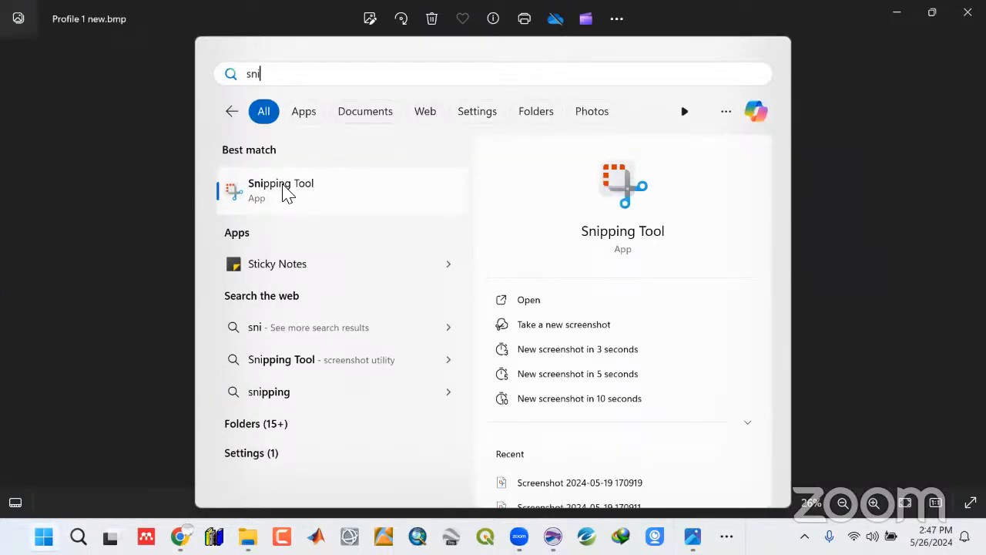
{"action": "key", "text": "Escape"}
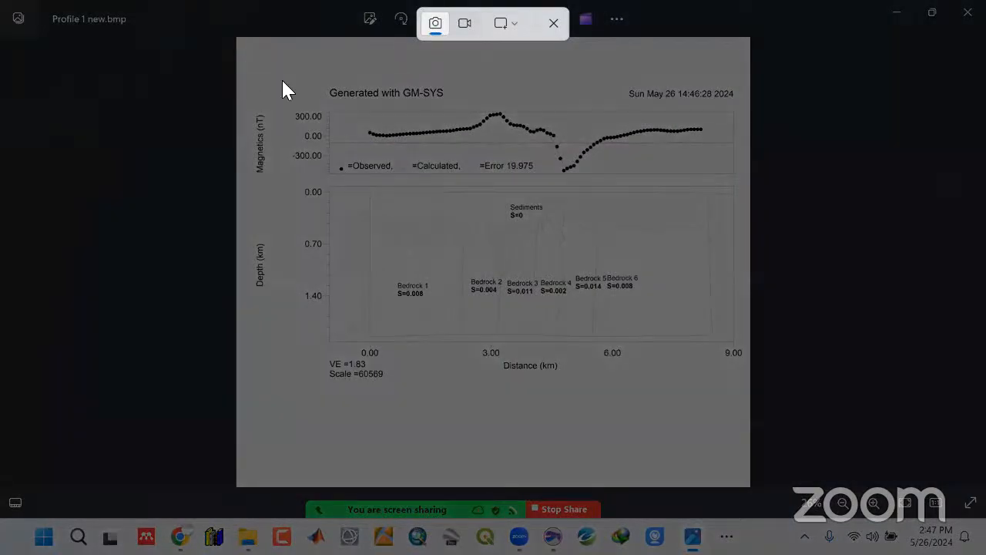
{"action": "left_click_drag", "start_coordinate": [245, 80], "coordinate": [743, 386]}
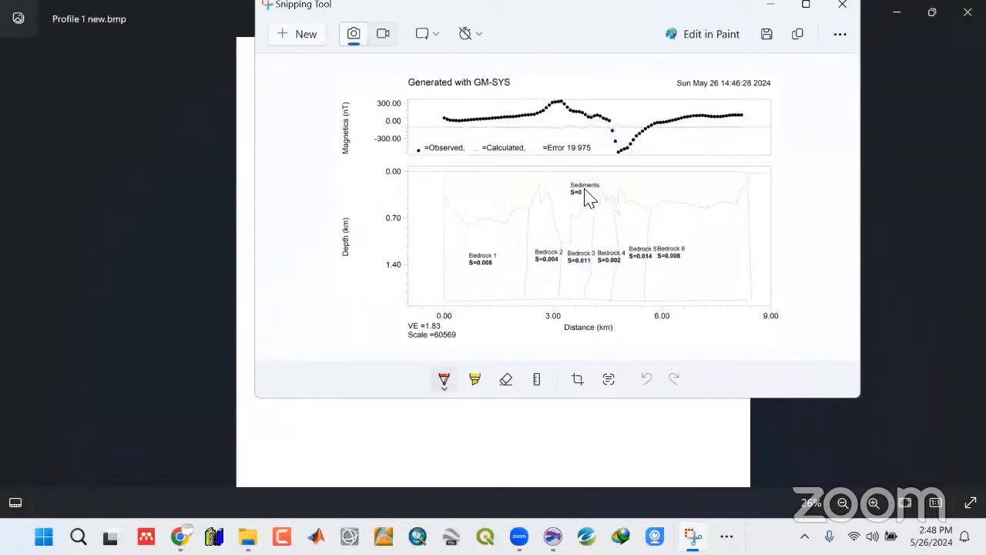
Save the snip as a PNG on the Desktop, overwriting the existing P1 image
{"action": "key", "text": "ctrl+s"}
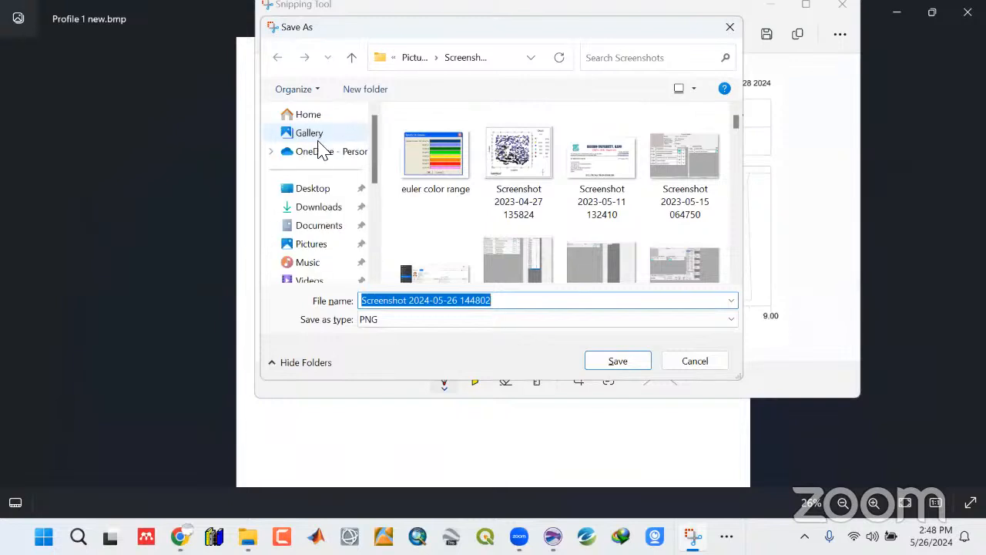
{"action": "left_click", "coordinate": [315, 191]}
{"action": "scroll", "coordinate": [539, 200], "scroll_direction": "down", "scroll_amount": 2}
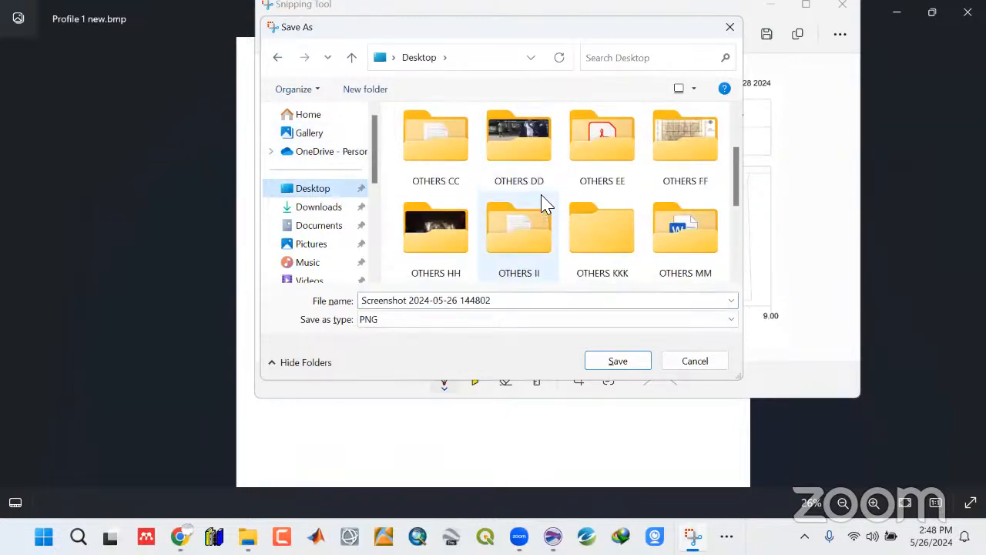
{"action": "scroll", "coordinate": [541, 202], "scroll_direction": "down", "scroll_amount": 3}
{"action": "left_click", "coordinate": [531, 241]}
{"action": "left_click", "coordinate": [607, 362]}
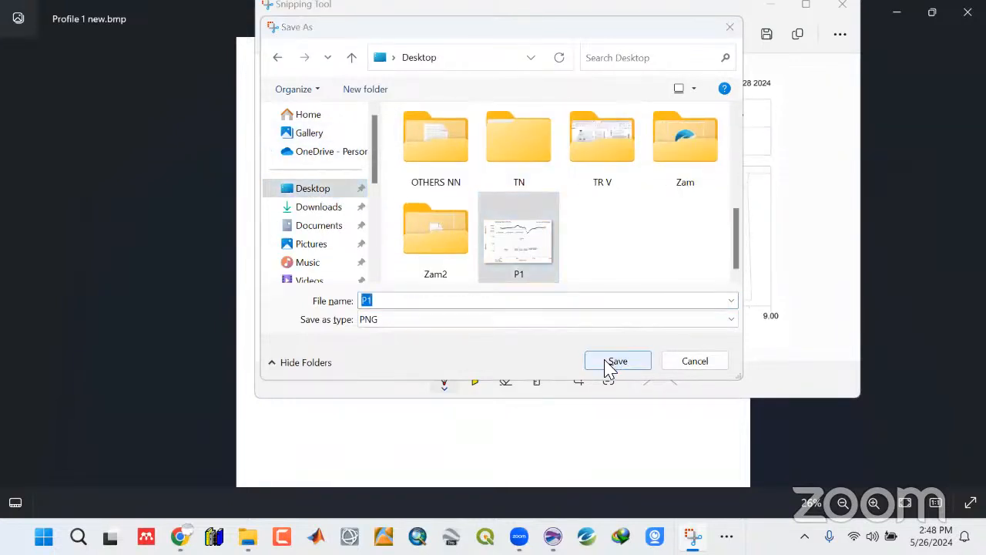
{"action": "left_click", "coordinate": [537, 273]}
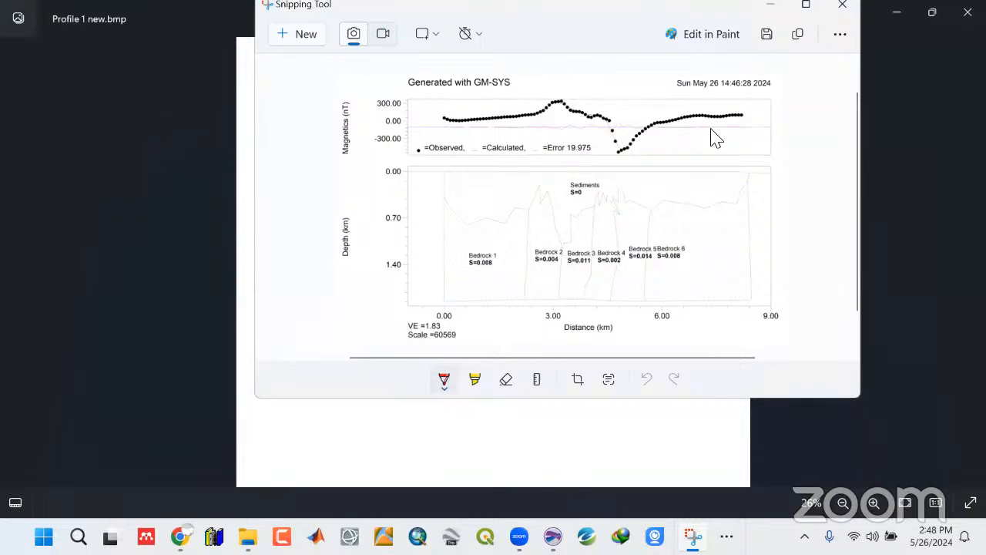
Minimize the Snipping Tool, the image viewer, the Magnetic folder, Oasis montaj and GM-SYS to reveal the desktop
{"action": "left_click", "coordinate": [766, 7]}
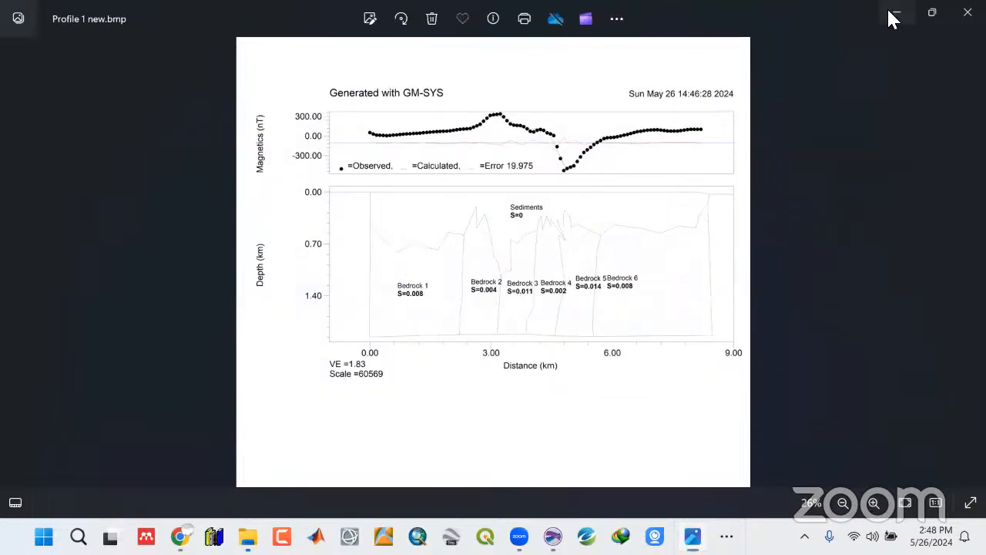
{"action": "left_click", "coordinate": [893, 16]}
{"action": "left_click", "coordinate": [892, 16]}
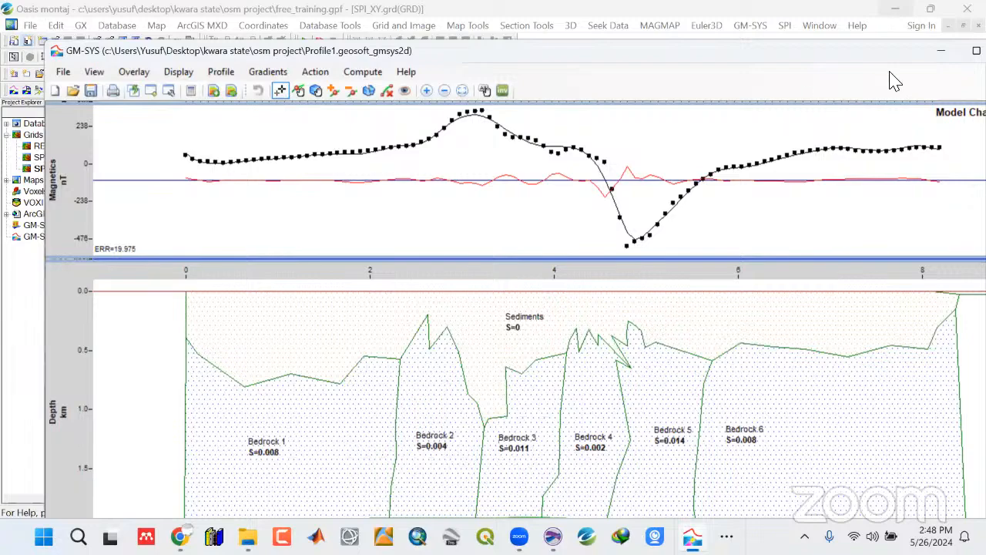
{"action": "left_click", "coordinate": [894, 11]}
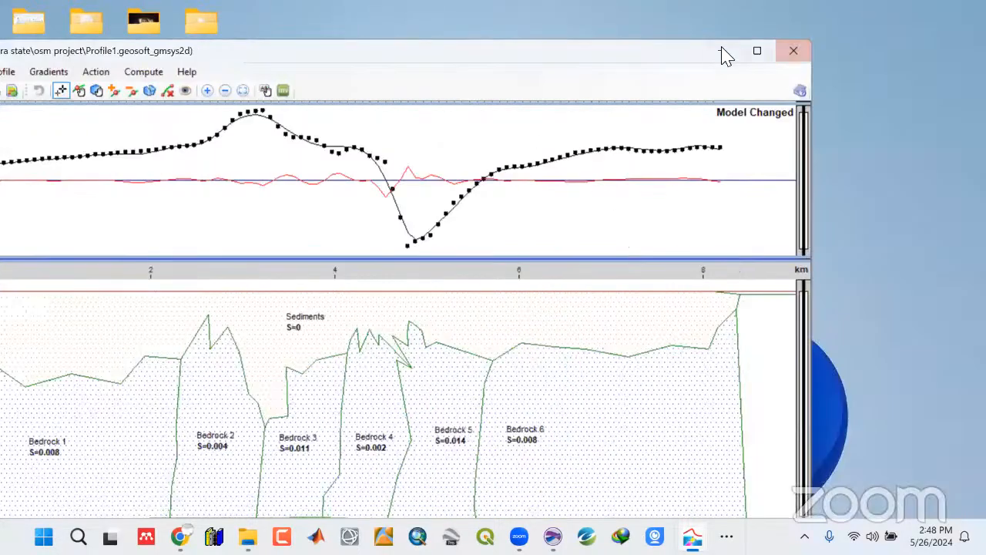
{"action": "left_click", "coordinate": [725, 51]}
Switch to PowerPoint and delete the old plot picture from inside the rounded frame on slide 1
{"action": "left_click", "coordinate": [727, 536]}
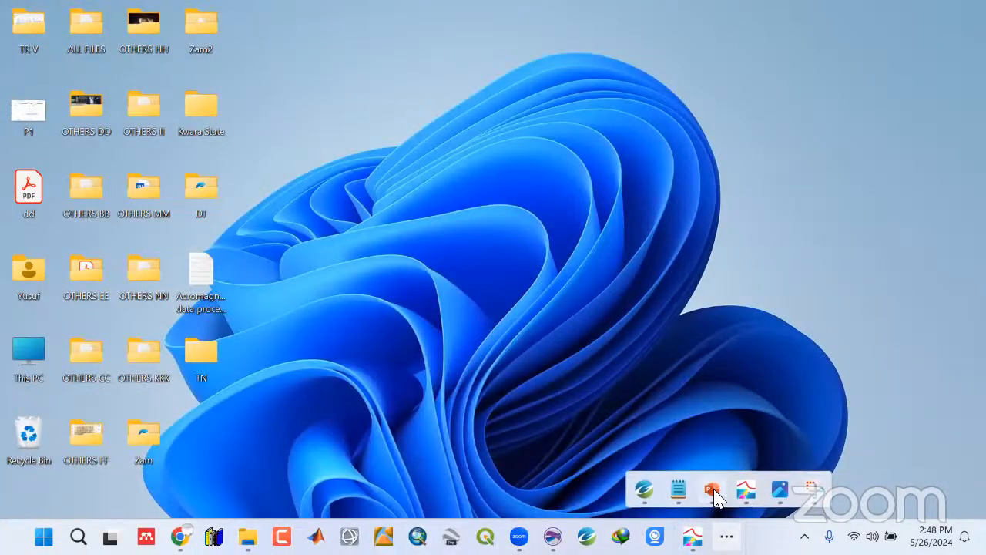
{"action": "left_click", "coordinate": [714, 496]}
{"action": "key", "text": "Delete"}
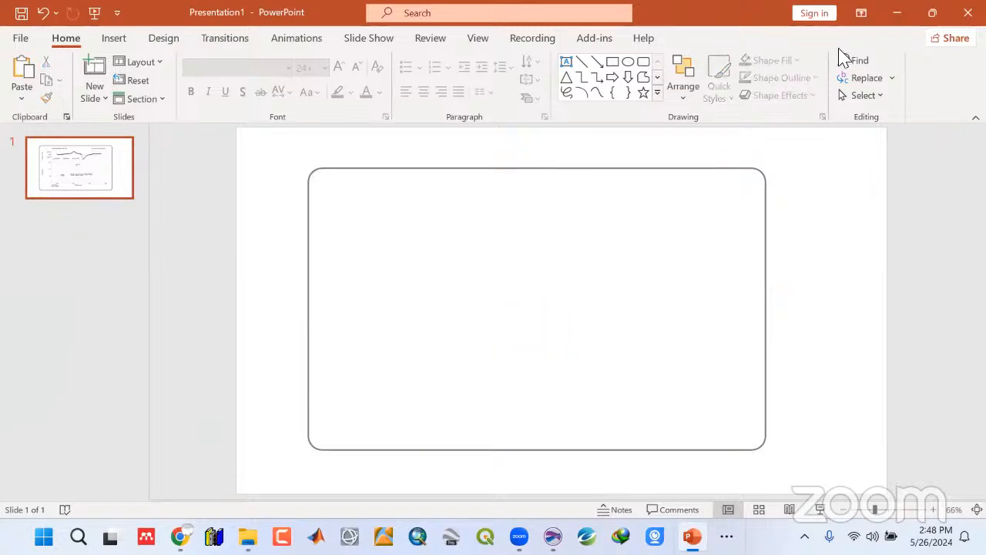
Copy the P1 image from the desktop, paste it into the slide's rounded frame and enlarge it to about 5.26" by 8.73"
{"action": "left_click", "coordinate": [896, 13]}
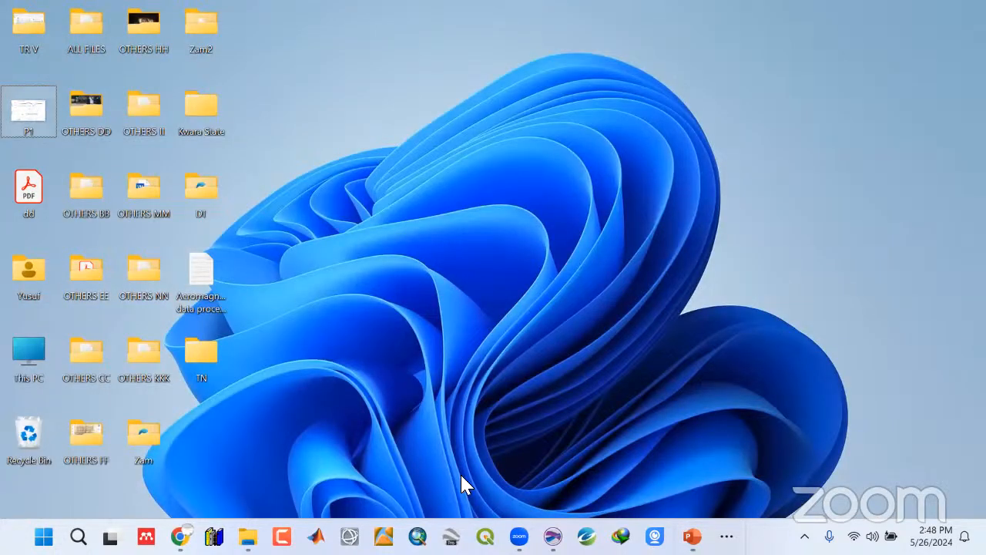
{"action": "key", "text": "alt+Tab"}
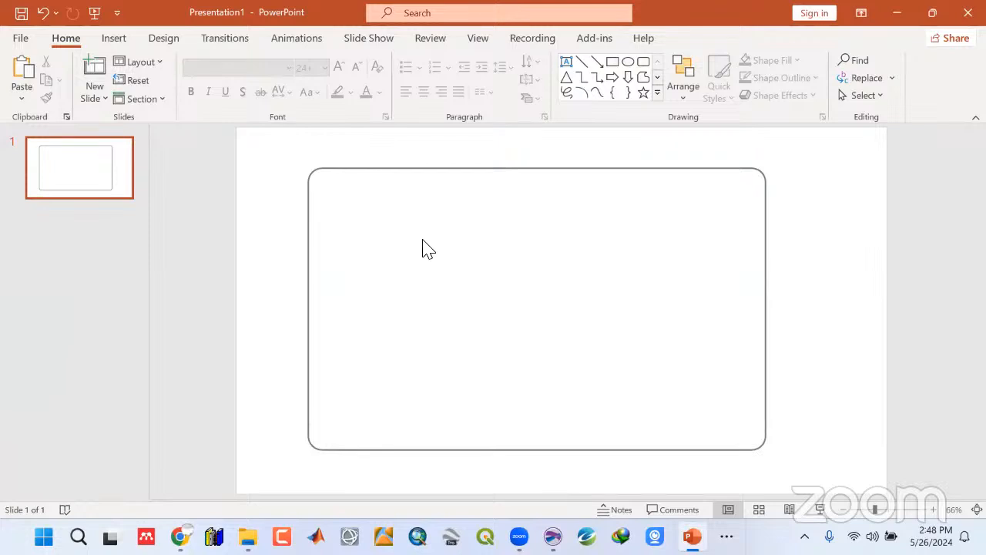
{"action": "key", "text": "ctrl+v"}
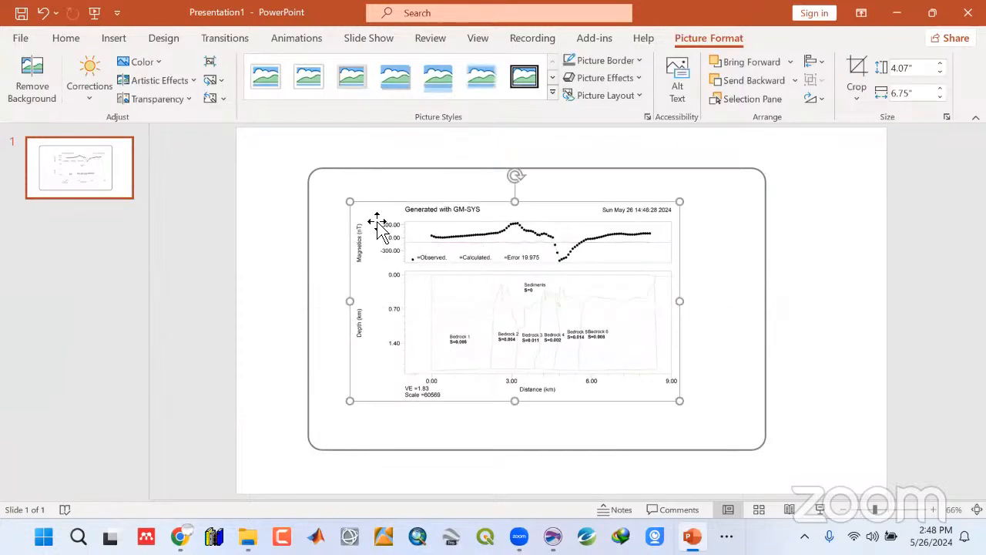
{"action": "left_click_drag", "start_coordinate": [335, 186], "coordinate": [313, 179]}
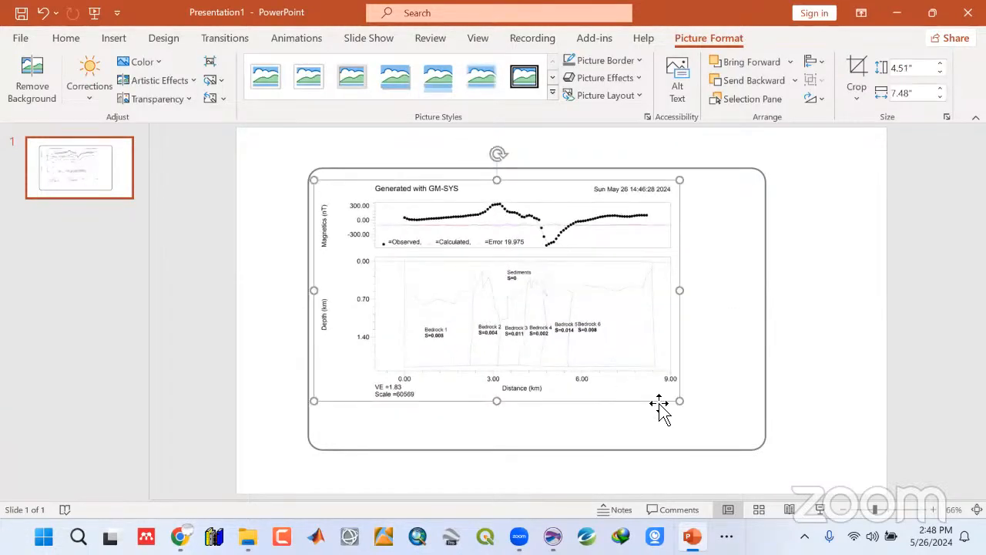
{"action": "left_click_drag", "start_coordinate": [677, 402], "coordinate": [738, 437]}
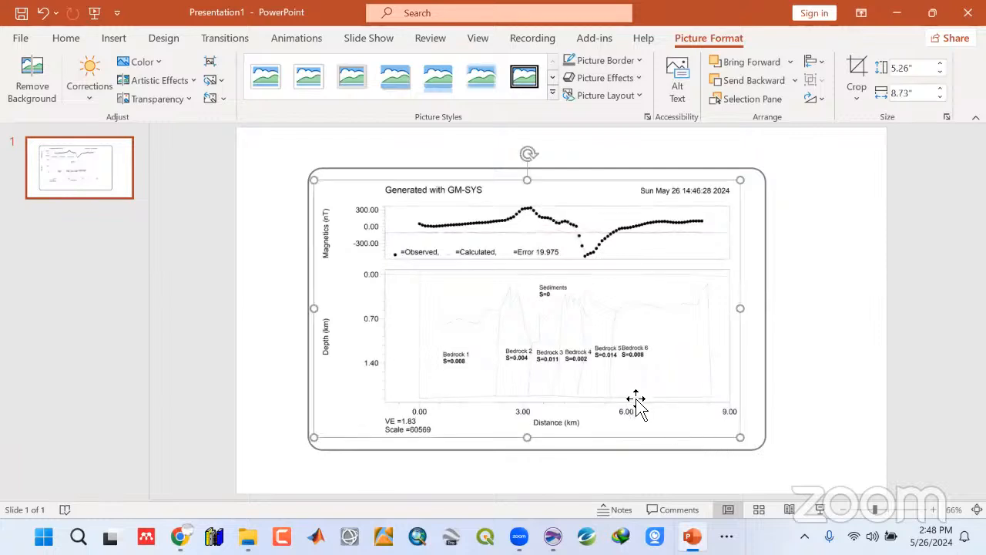
Centre the pasted plot picture inside the rounded frame and enlarge it slightly to fill the frame better
{"action": "left_click_drag", "start_coordinate": [634, 391], "coordinate": [639, 386]}
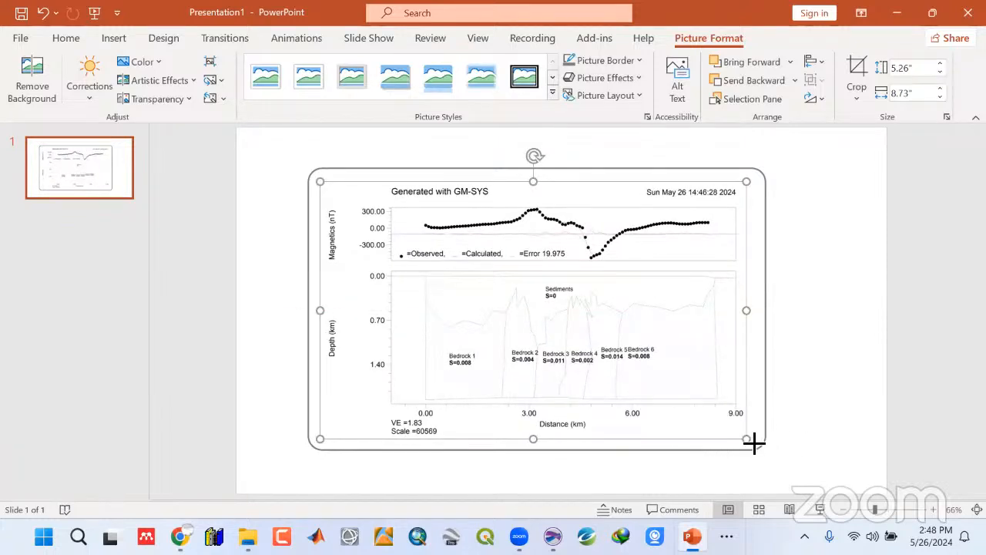
{"action": "left_click_drag", "start_coordinate": [753, 443], "coordinate": [758, 446]}
{"action": "left_click", "coordinate": [819, 449]}
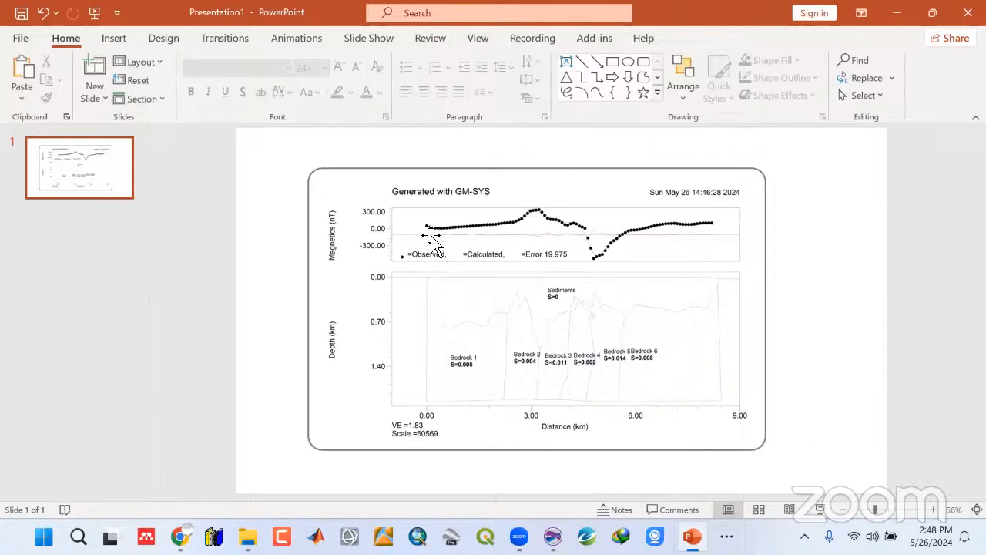
Capture a rectangular snip of the whole rounded frame with the GM-SYS plot using the Snipping Tool
{"action": "left_click", "coordinate": [726, 536]}
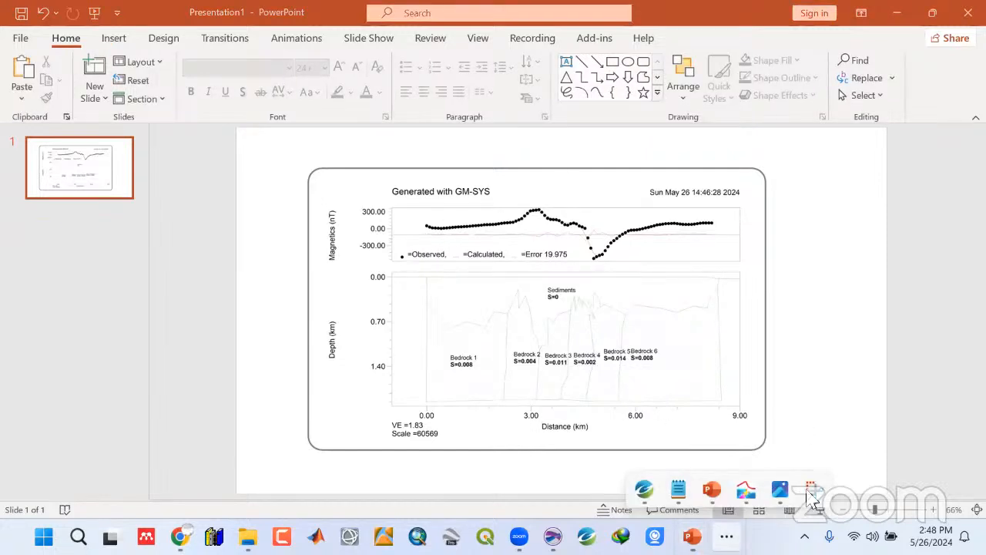
{"action": "left_click", "coordinate": [814, 492]}
{"action": "left_click", "coordinate": [300, 35]}
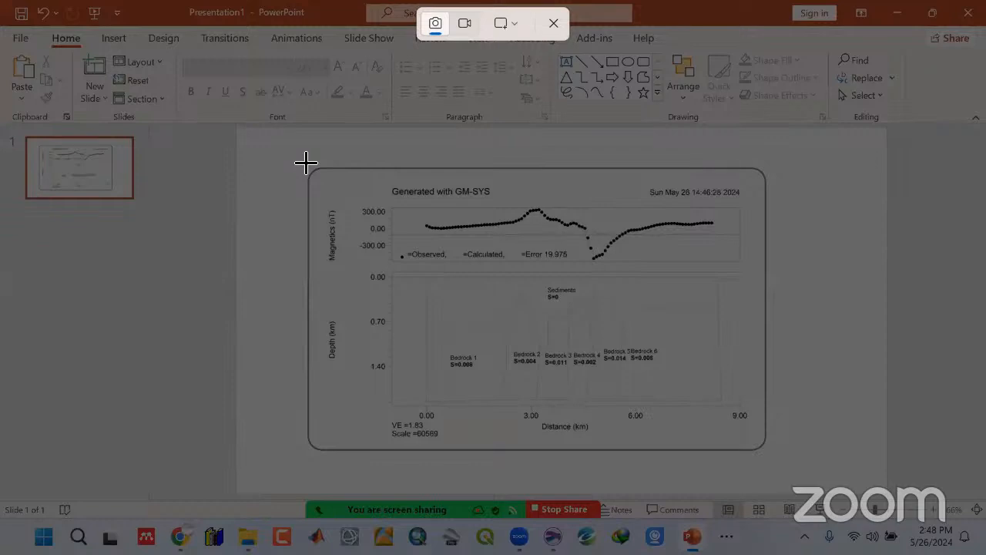
{"action": "left_click_drag", "start_coordinate": [299, 157], "coordinate": [775, 454]}
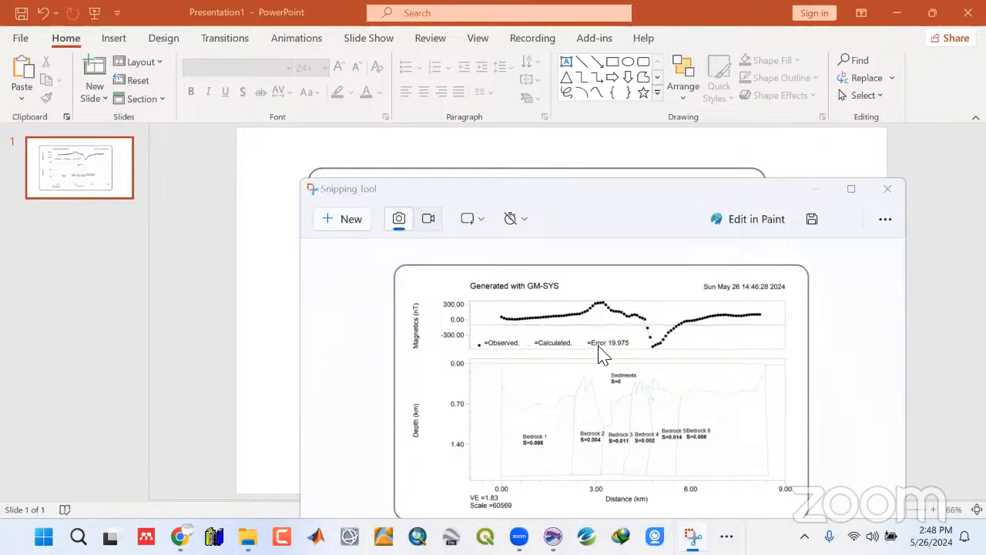
Save the snip as PNG over Profile 1 Model in Kwara State > OSM Project > Images > Magnetic on the Desktop
{"action": "key", "text": "ctrl+s"}
{"action": "scroll", "coordinate": [372, 248], "scroll_direction": "up", "scroll_amount": 3}
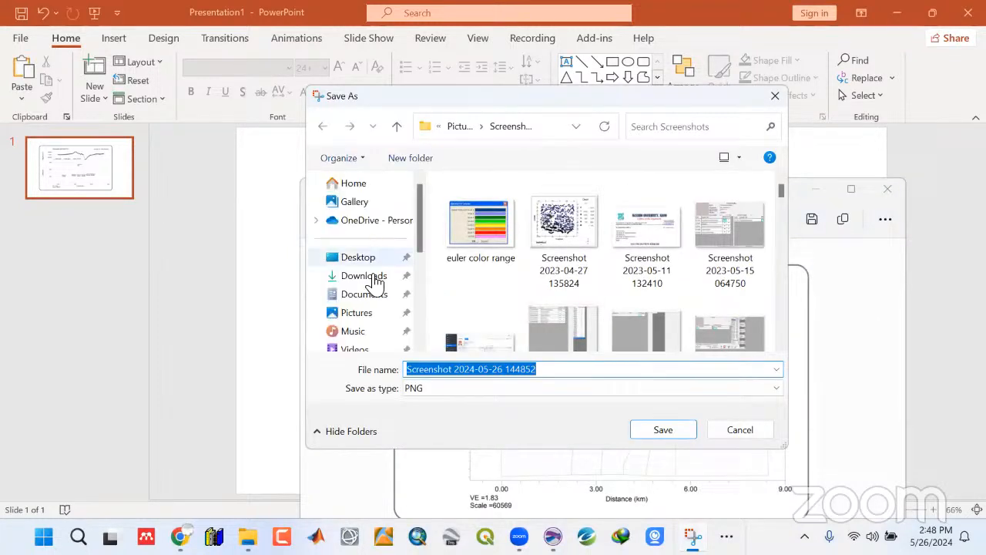
{"action": "left_click", "coordinate": [370, 265]}
{"action": "double_click", "coordinate": [660, 226]}
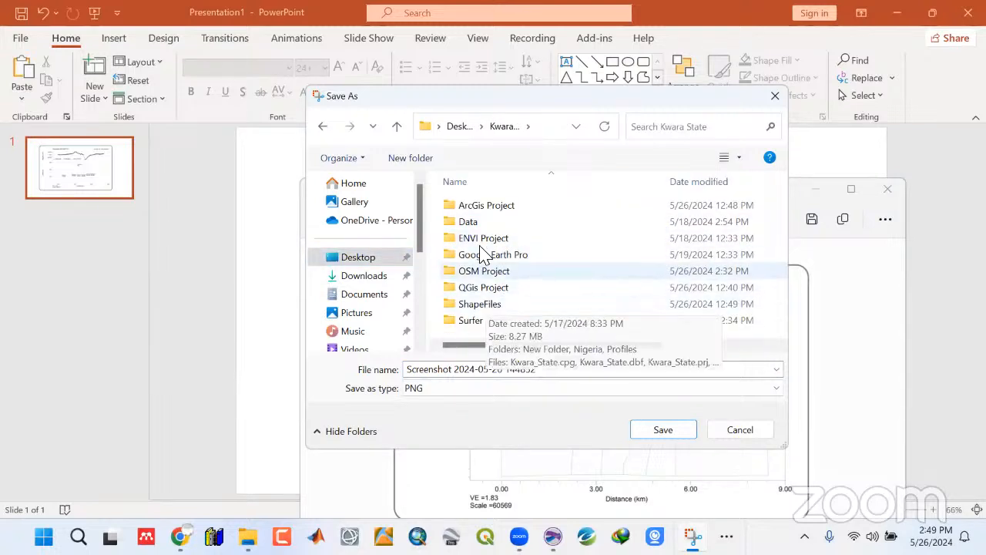
{"action": "double_click", "coordinate": [487, 270]}
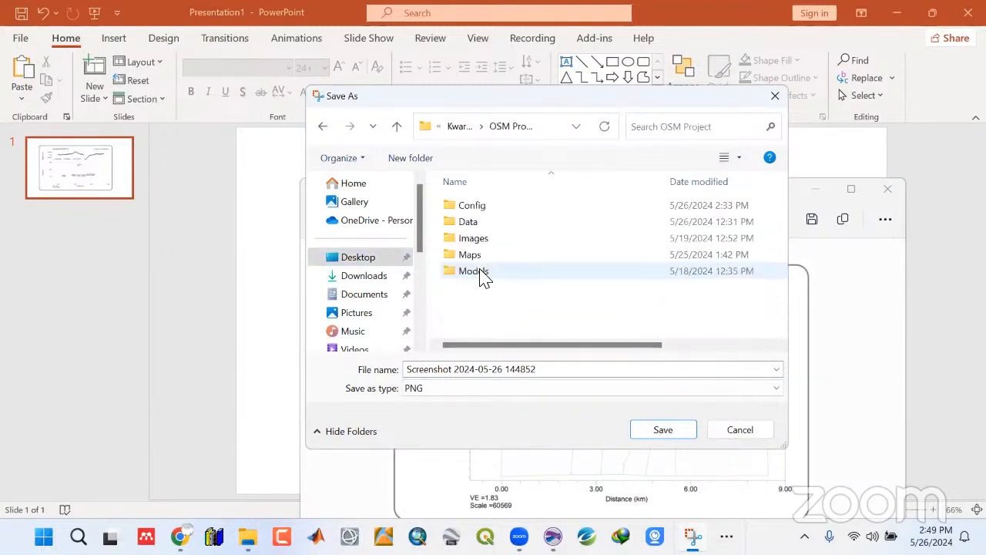
{"action": "double_click", "coordinate": [473, 239]}
{"action": "double_click", "coordinate": [476, 248]}
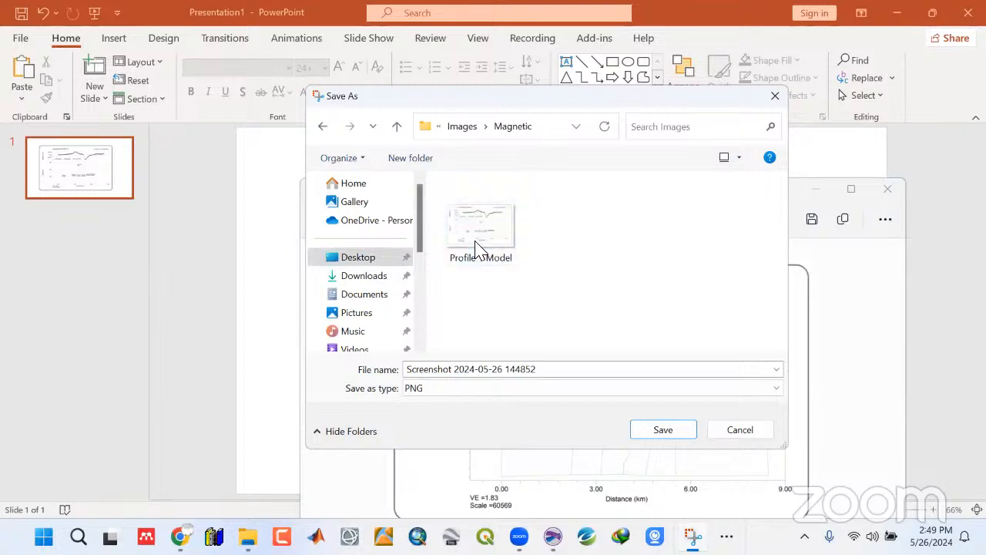
{"action": "left_click", "coordinate": [476, 248]}
{"action": "left_click", "coordinate": [656, 431]}
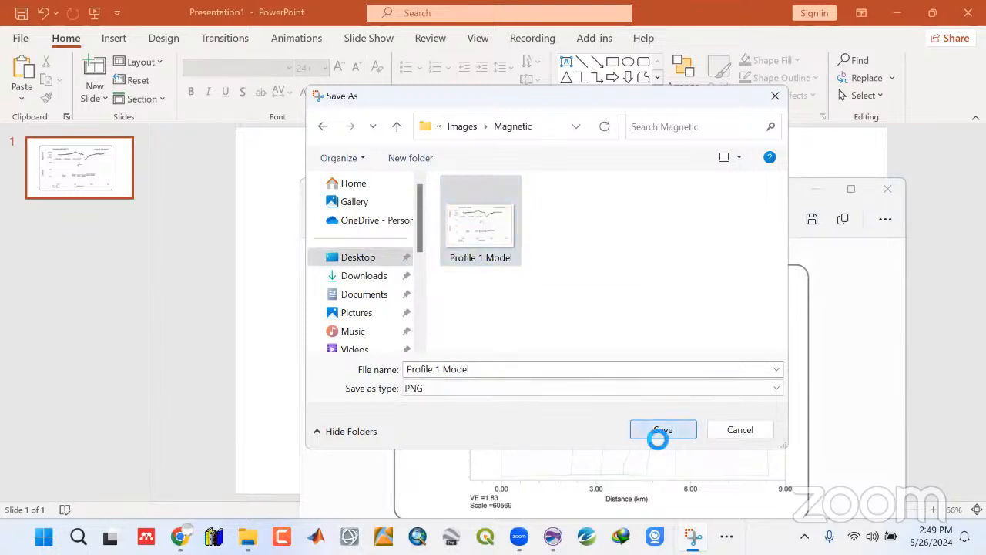
{"action": "left_click", "coordinate": [534, 272]}
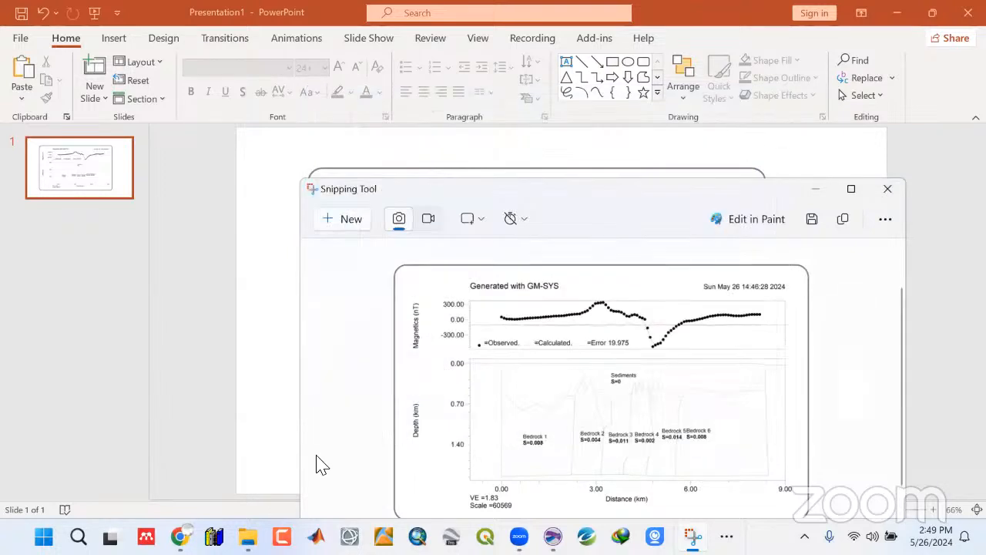
Switch to the Magnetic folder in File Explorer and delete the old Profile 1 BMP file
{"action": "left_click", "coordinate": [247, 536]}
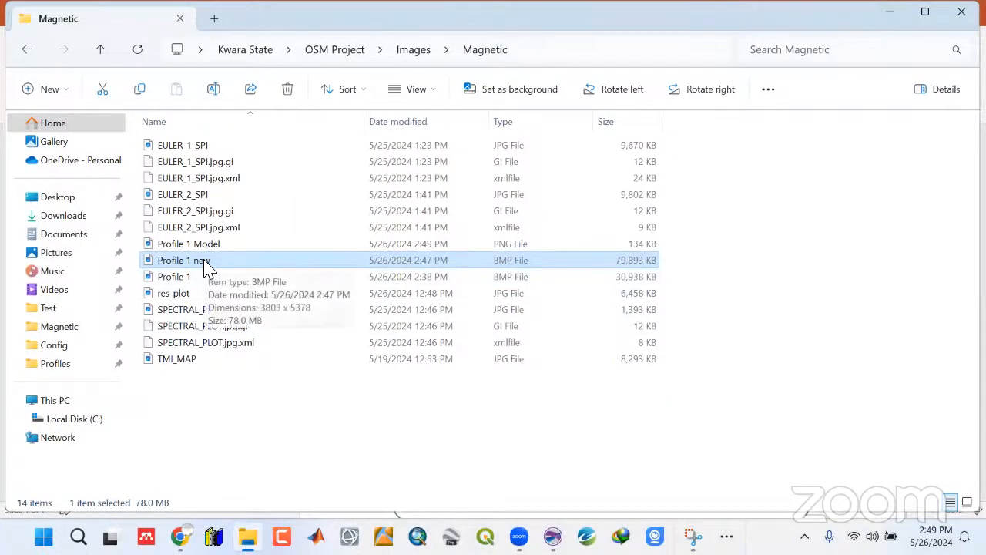
{"action": "left_click", "coordinate": [185, 279]}
{"action": "key", "text": "Delete"}
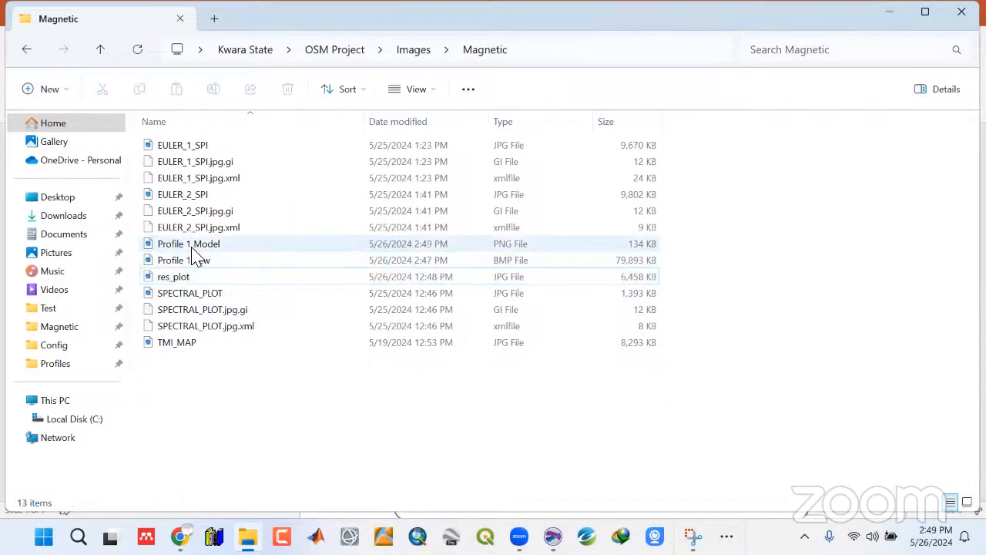
Open Profile 1 Model.png maximized, check the sharpness of its curves and bedrock labels up close, and close the open image viewers
{"action": "left_click", "coordinate": [194, 250]}
{"action": "double_click", "coordinate": [194, 259]}
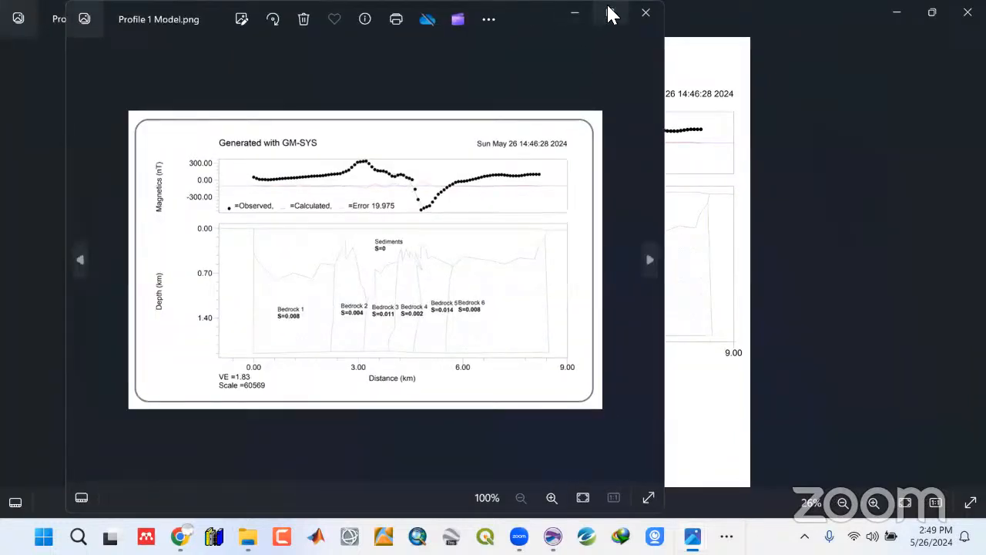
{"action": "left_click", "coordinate": [608, 12]}
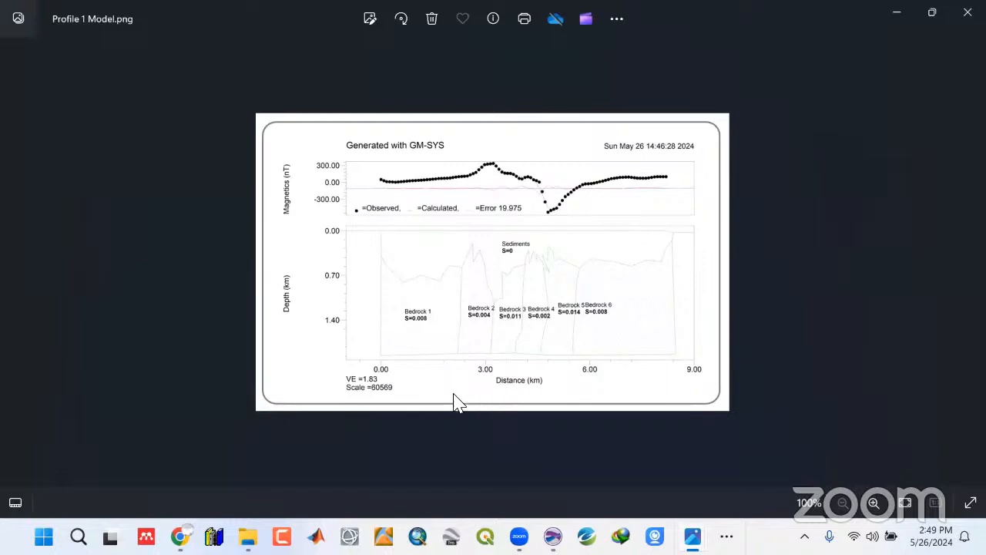
{"action": "scroll", "coordinate": [447, 375], "scroll_direction": "up", "scroll_amount": 5}
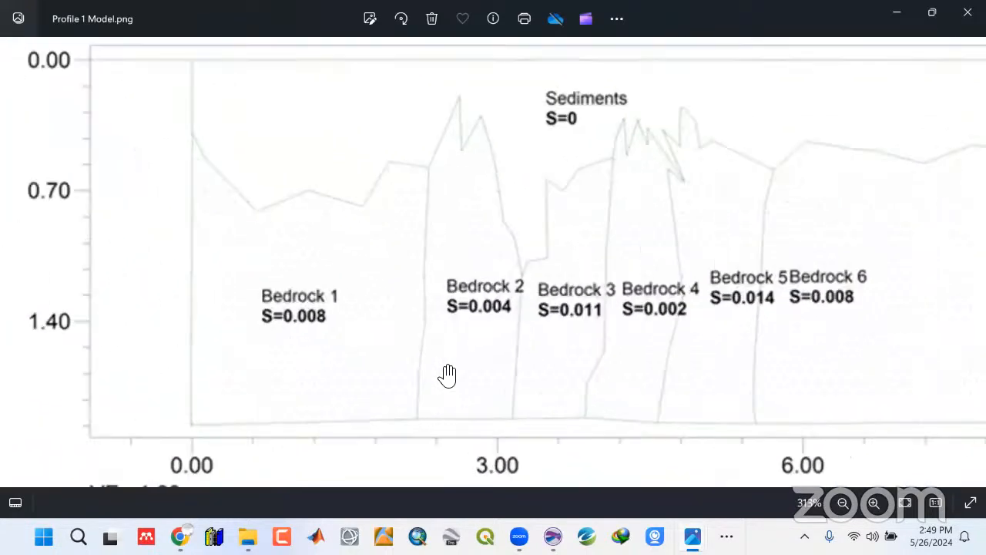
{"action": "scroll", "coordinate": [448, 375], "scroll_direction": "down", "scroll_amount": 4}
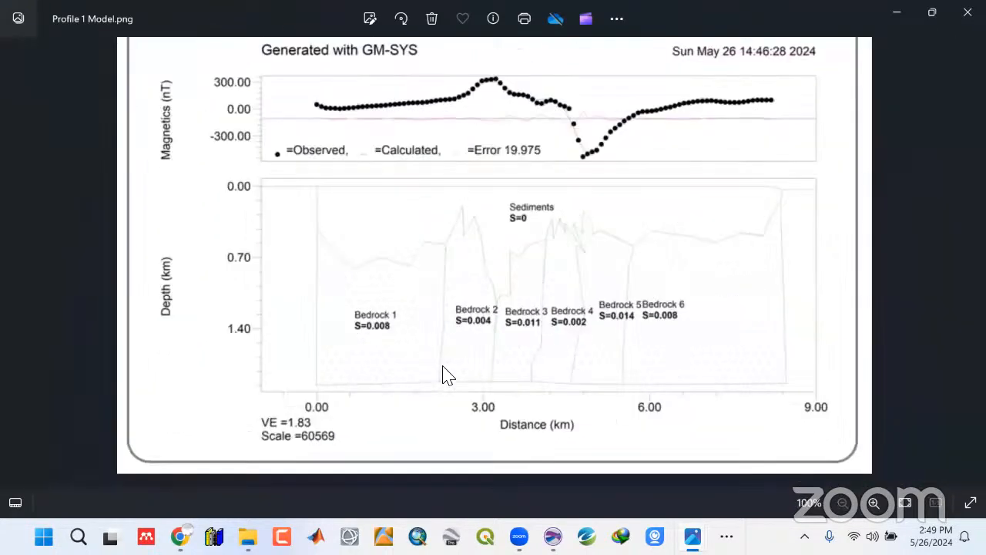
{"action": "scroll", "coordinate": [447, 375], "scroll_direction": "up", "scroll_amount": 3}
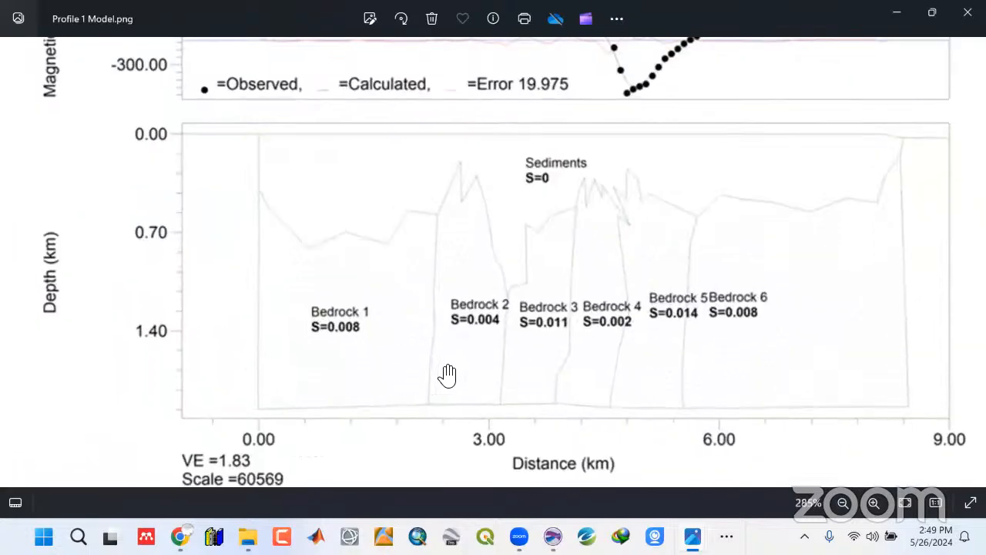
{"action": "scroll", "coordinate": [448, 375], "scroll_direction": "down", "scroll_amount": 5}
{"action": "scroll", "coordinate": [447, 375], "scroll_direction": "up", "scroll_amount": 3}
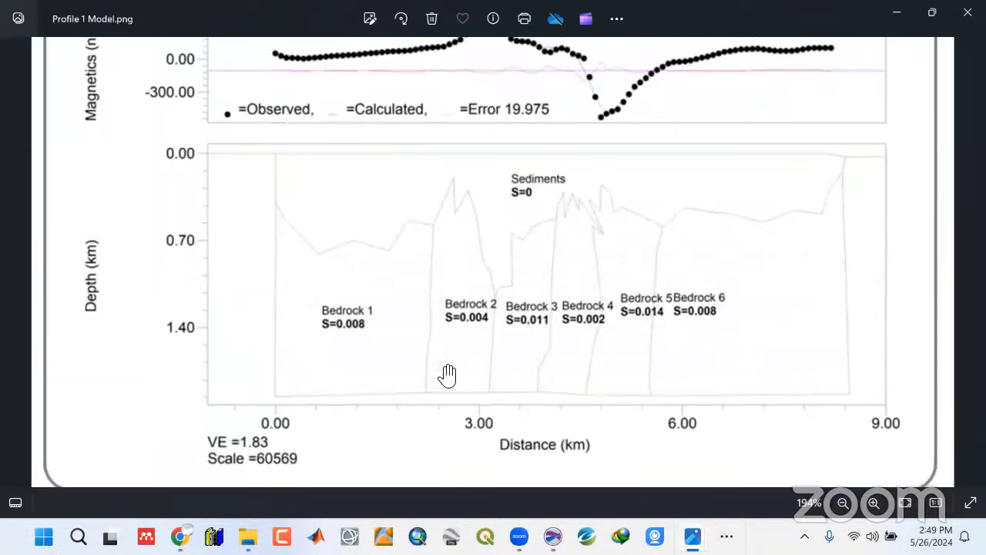
{"action": "scroll", "coordinate": [447, 375], "scroll_direction": "down", "scroll_amount": 4}
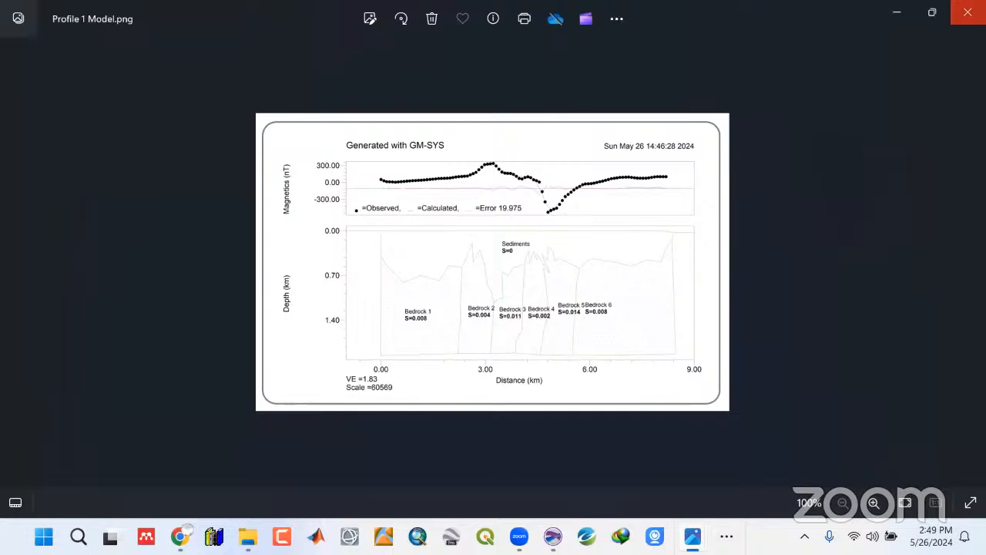
{"action": "left_click", "coordinate": [968, 13]}
{"action": "left_click", "coordinate": [968, 12]}
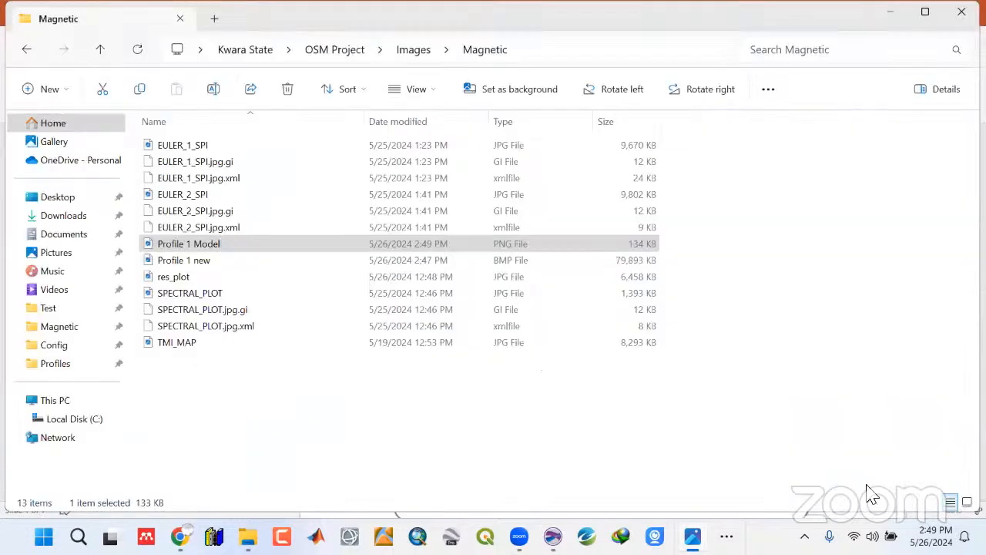
Close the GM-SYS model window, the Snipping Tool and the Magnetic folder
{"action": "left_click", "coordinate": [726, 536]}
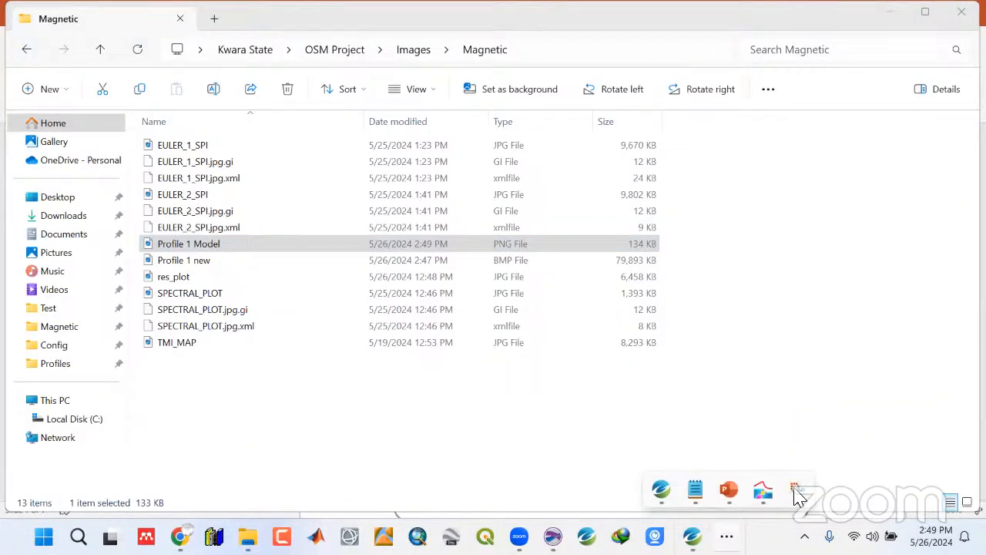
{"action": "left_click", "coordinate": [796, 491]}
{"action": "left_click", "coordinate": [726, 536]}
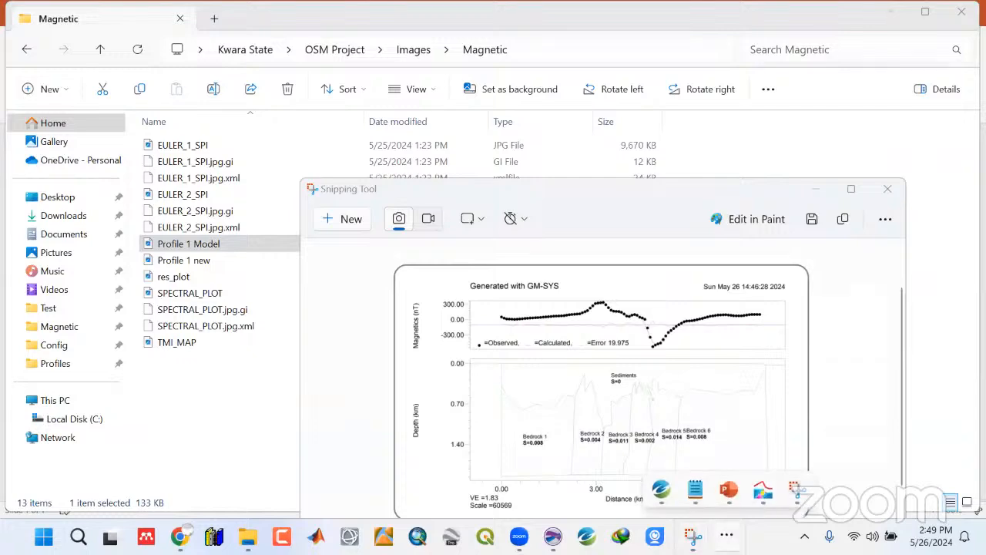
{"action": "left_click", "coordinate": [768, 497]}
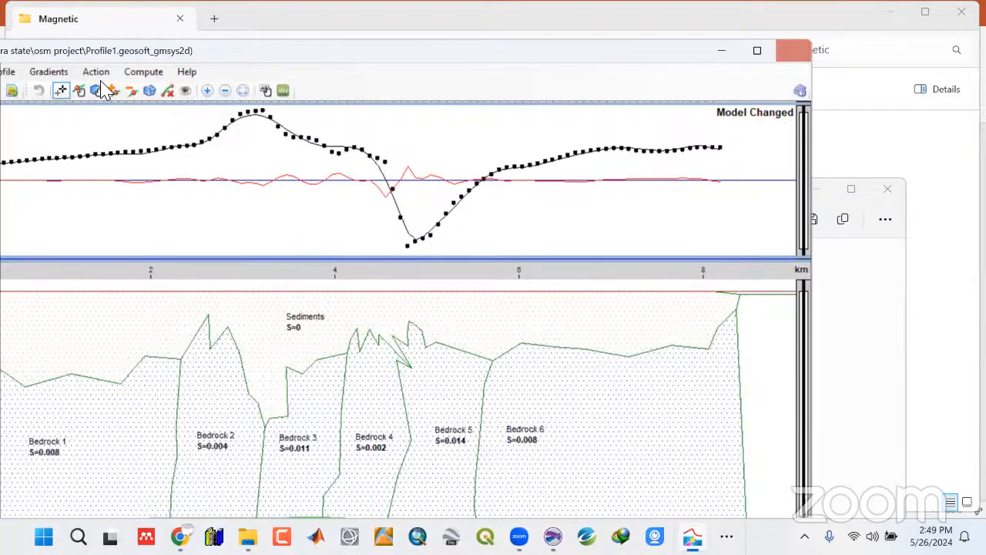
{"action": "double_click", "coordinate": [50, 52]}
{"action": "left_click", "coordinate": [953, 17]}
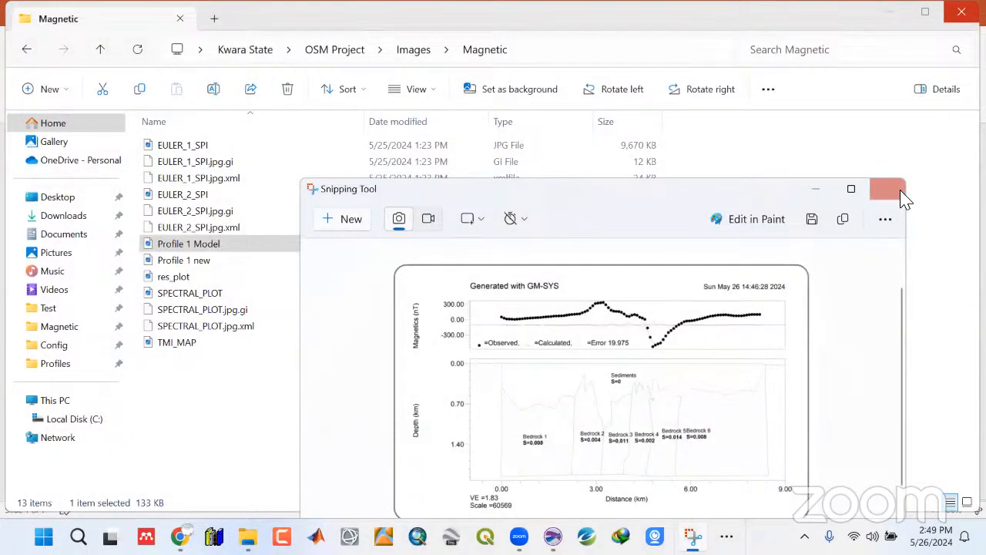
{"action": "left_click", "coordinate": [887, 189]}
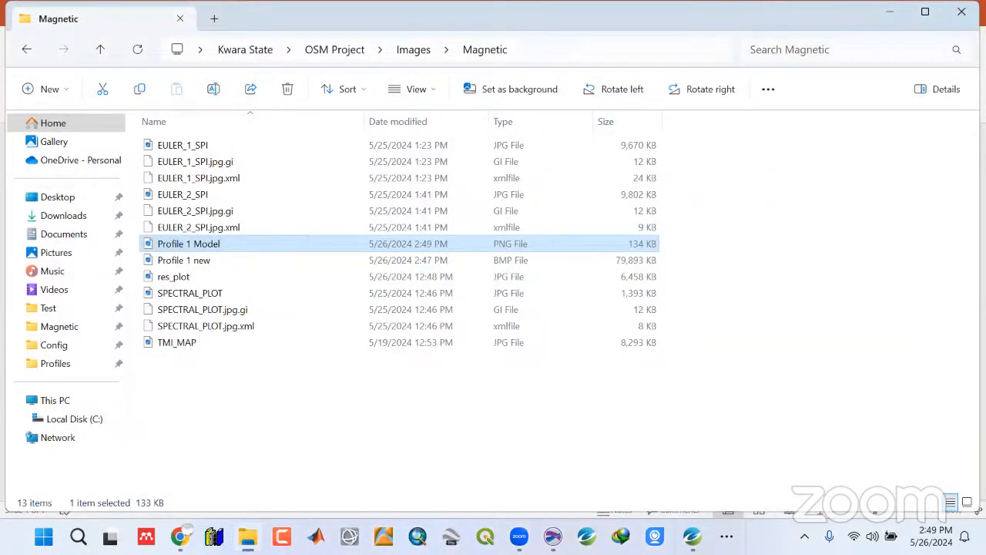
{"action": "left_click", "coordinate": [961, 11]}
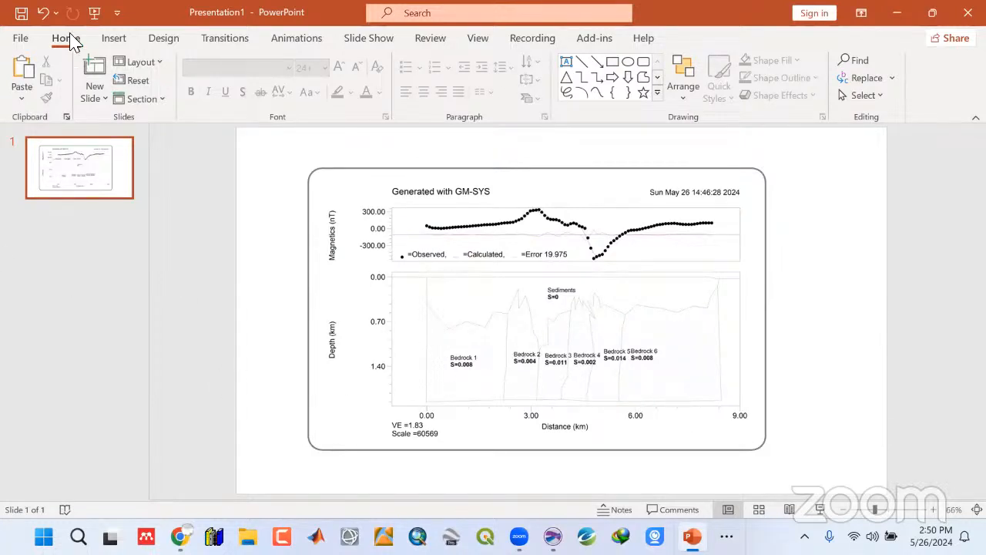
Save the presentation as Model 1 in the Magnetic folder under Kwara State > OSM Project > Images
{"action": "left_click", "coordinate": [20, 13]}
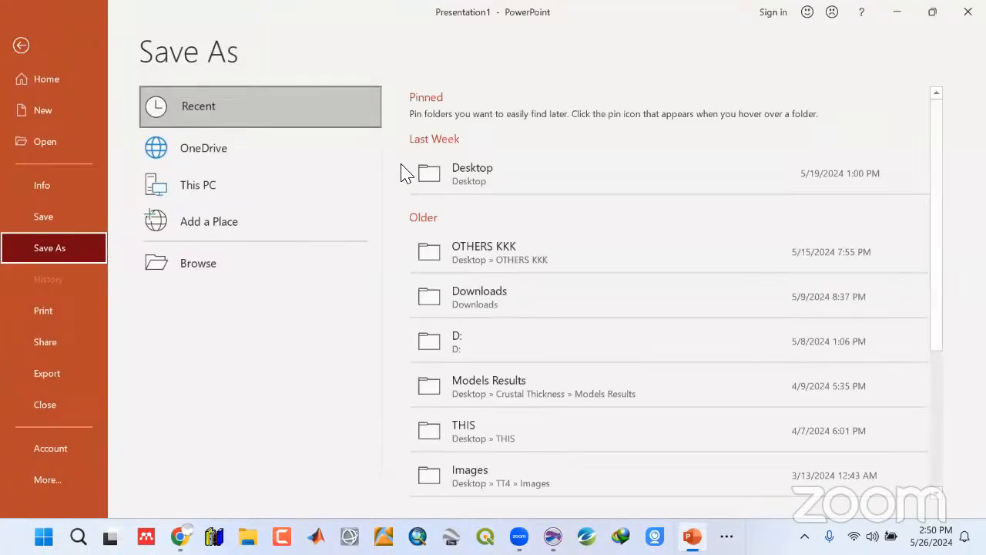
{"action": "left_click", "coordinate": [493, 175]}
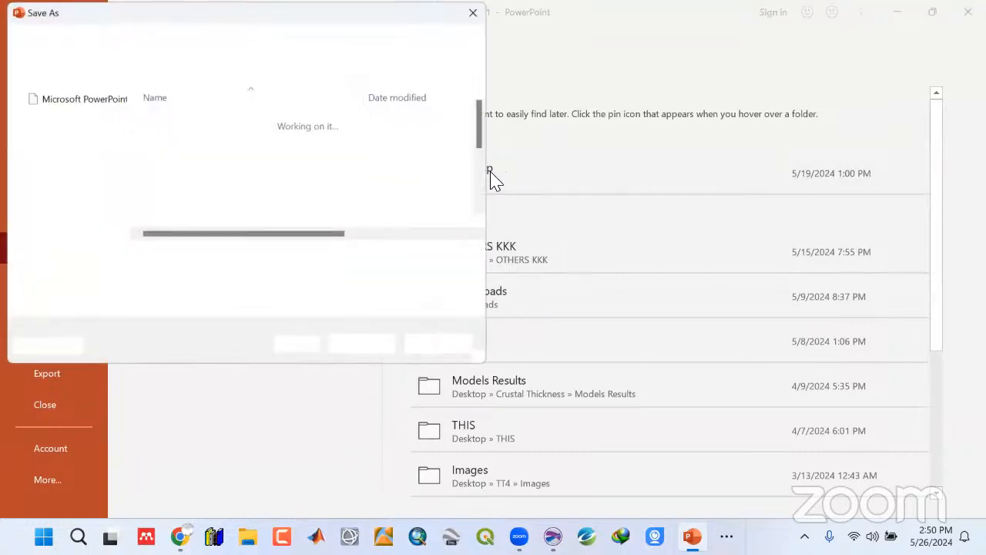
{"action": "double_click", "coordinate": [194, 154]}
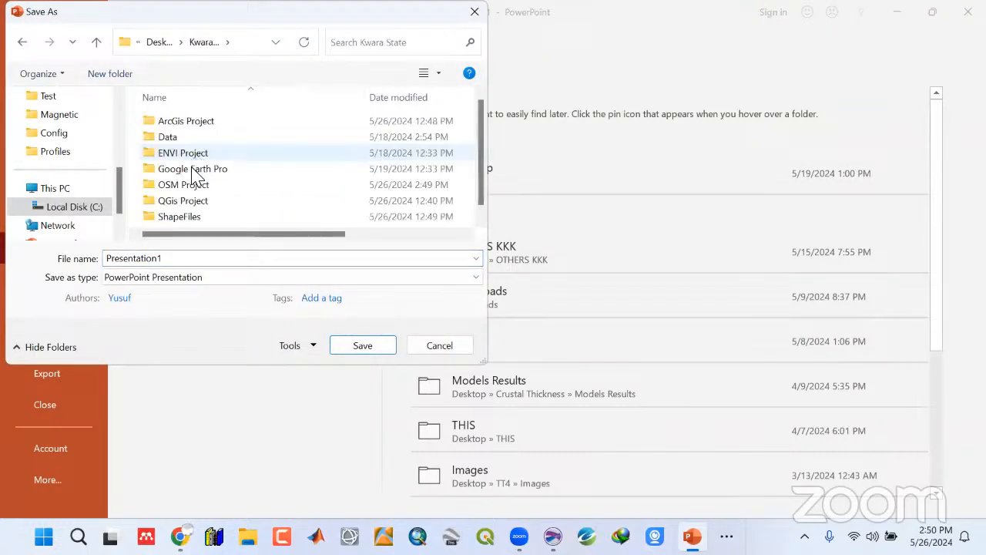
{"action": "double_click", "coordinate": [190, 185]}
{"action": "double_click", "coordinate": [186, 153]}
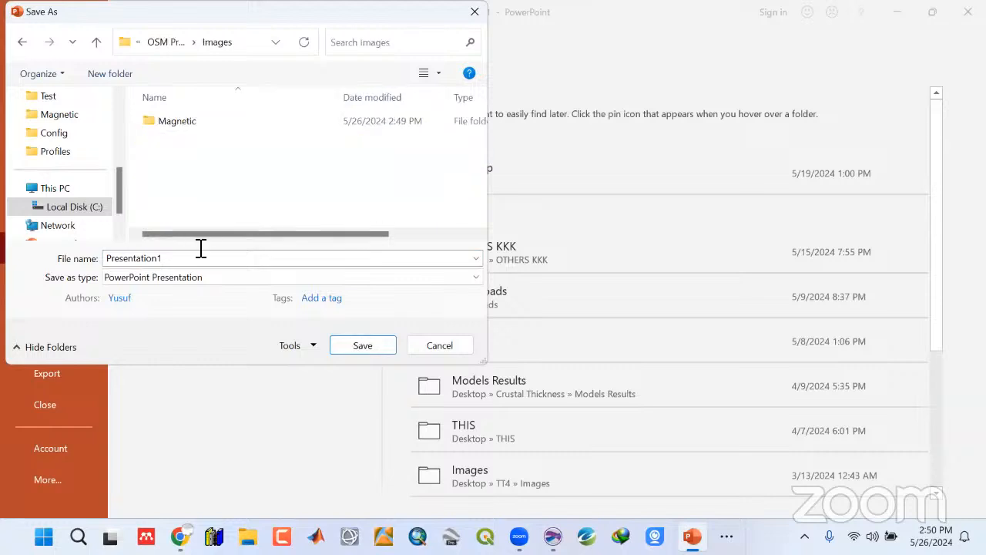
{"action": "double_click", "coordinate": [195, 258]}
{"action": "type", "text": "Model 1"}
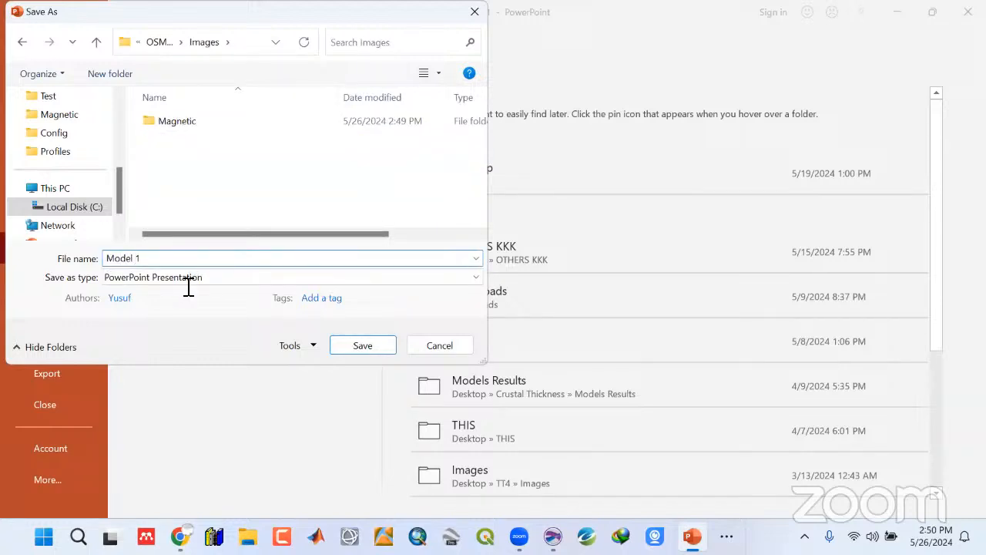
{"action": "left_click", "coordinate": [160, 123]}
{"action": "double_click", "coordinate": [161, 123]}
{"action": "left_click", "coordinate": [345, 352]}
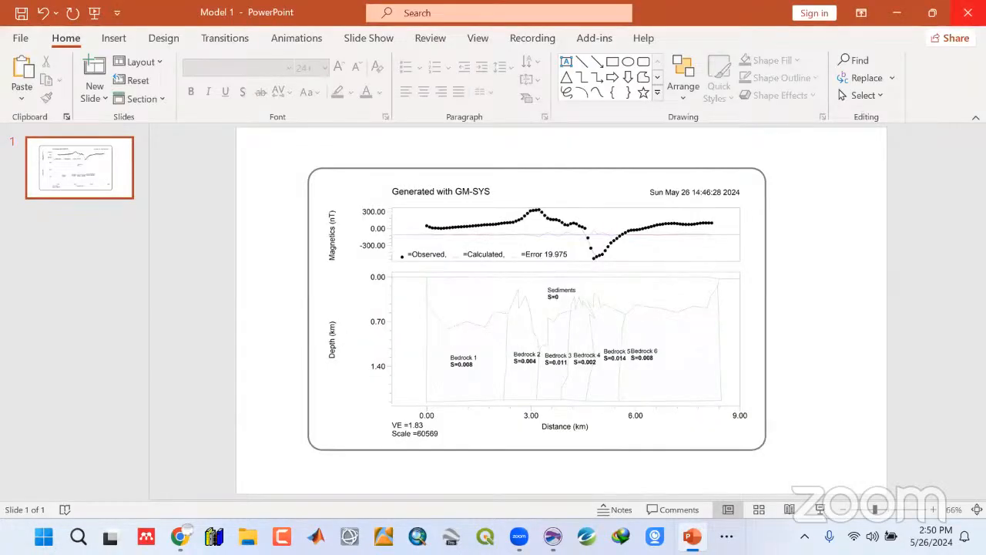
Close PowerPoint, switch to Surfer and close it as well
{"action": "left_click", "coordinate": [968, 13]}
{"action": "left_click", "coordinate": [552, 536]}
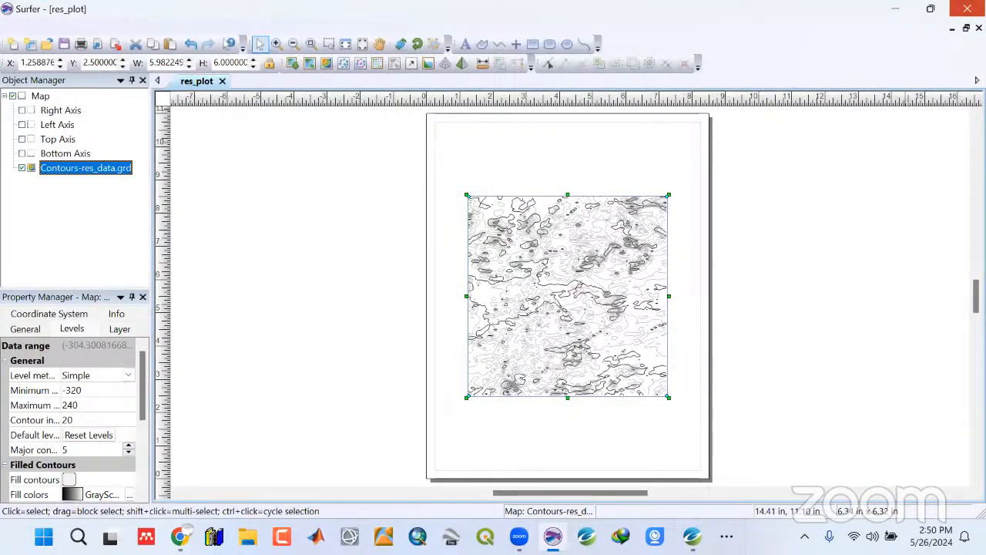
{"action": "left_click", "coordinate": [968, 9]}
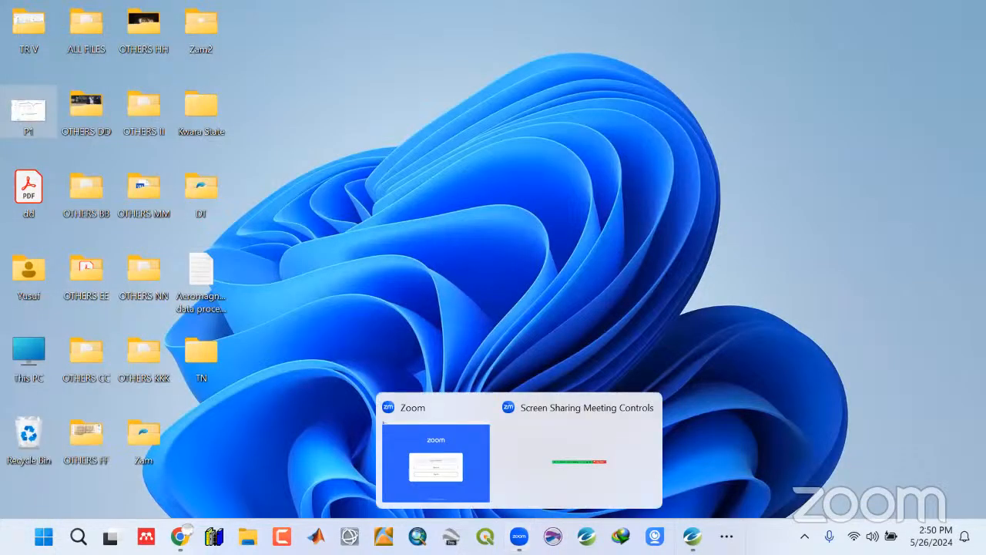
Switch to Oasis montaj, check the Aeromagnetic data processing note in Notepad, and minimize the note
{"action": "left_click", "coordinate": [726, 536]}
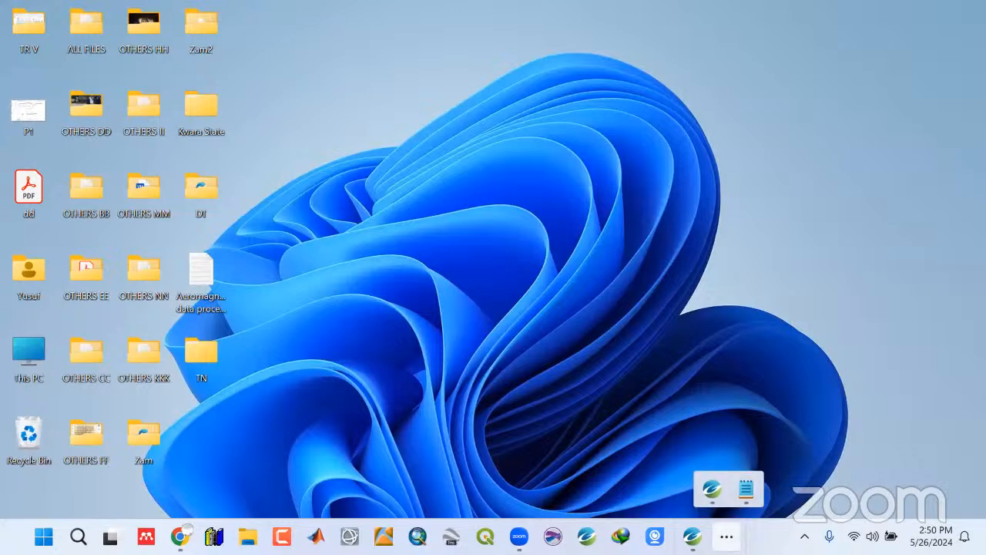
{"action": "mouse_move", "coordinate": [746, 488]}
{"action": "left_click", "coordinate": [692, 536]}
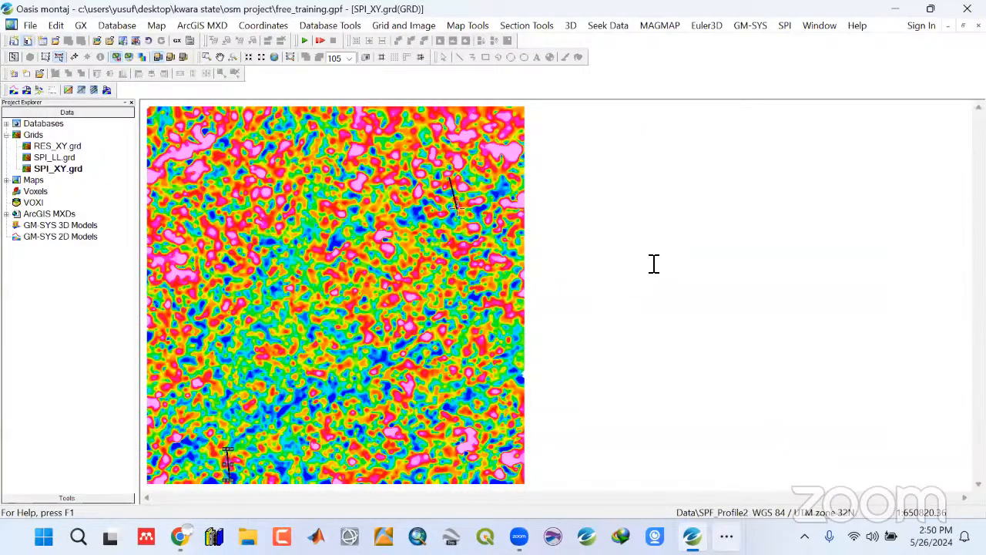
{"action": "key", "text": "alt+Tab"}
{"action": "left_click", "coordinate": [867, 265]}
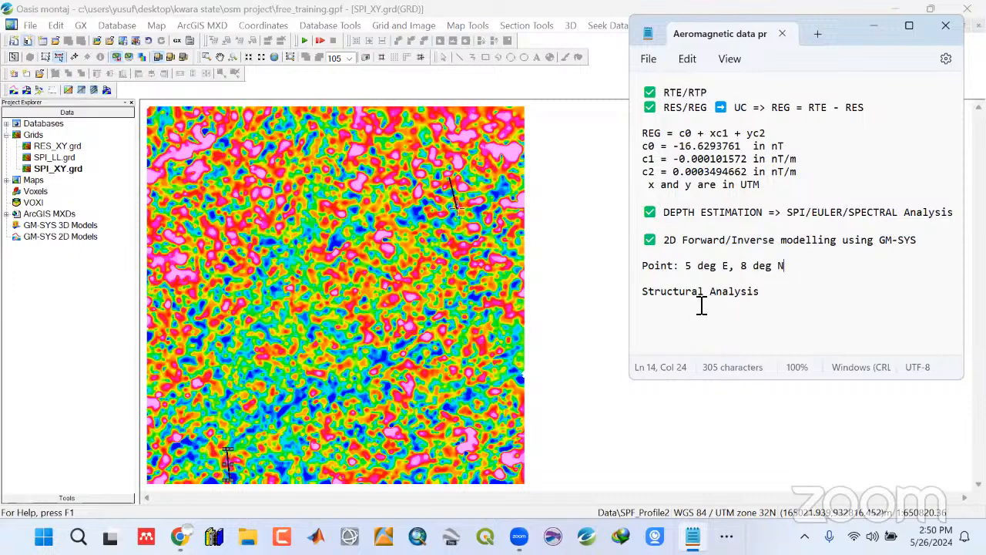
{"action": "left_click", "coordinate": [873, 26]}
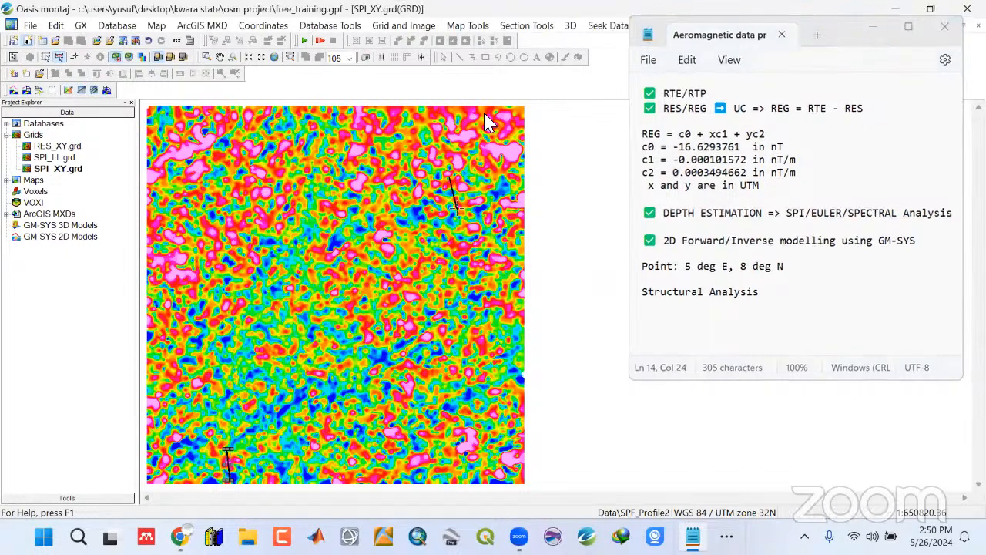
Switch to the YouTube live stream in Chrome, read the live chat, reload the page with playback paused, and minimize the browser
{"action": "key", "text": "alt+Tab"}
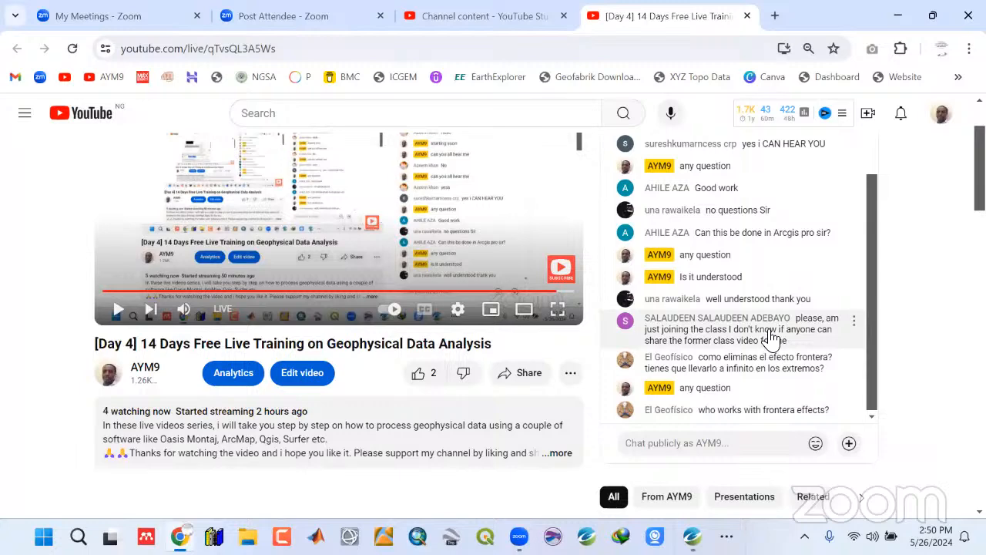
{"action": "scroll", "coordinate": [763, 332], "scroll_direction": "up", "scroll_amount": 1}
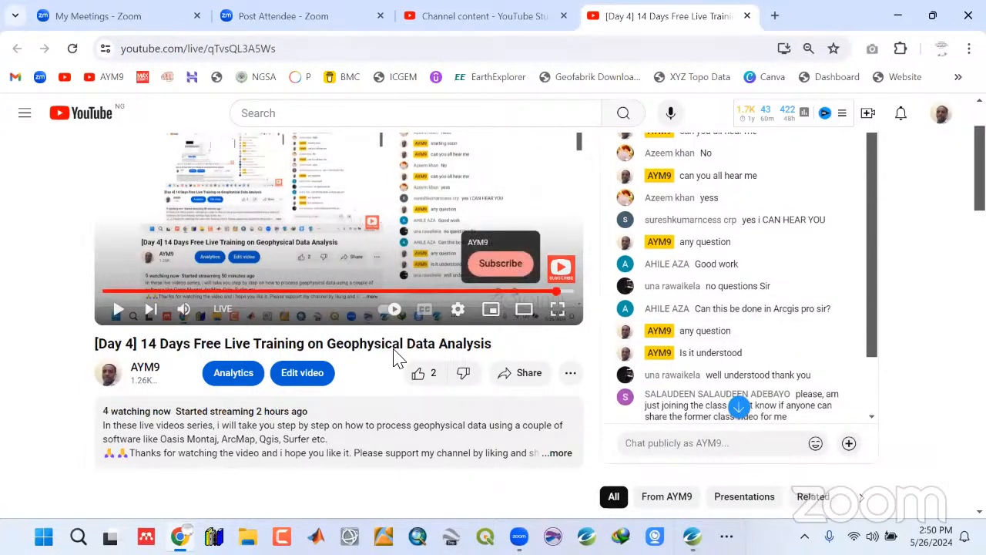
{"action": "scroll", "coordinate": [378, 261], "scroll_direction": "down", "scroll_amount": 1}
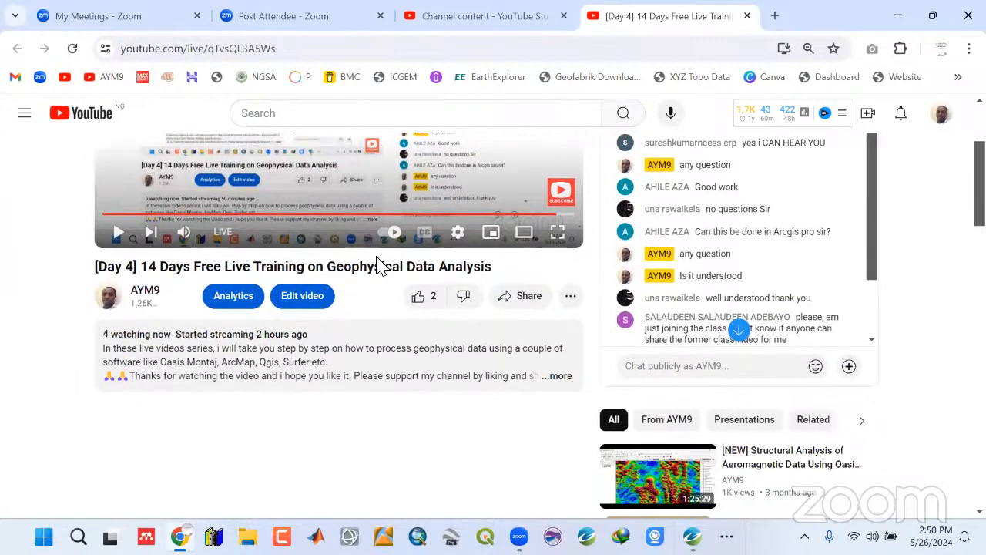
{"action": "scroll", "coordinate": [378, 260], "scroll_direction": "up", "scroll_amount": 2}
{"action": "left_click", "coordinate": [372, 61]}
{"action": "key", "text": "Return"}
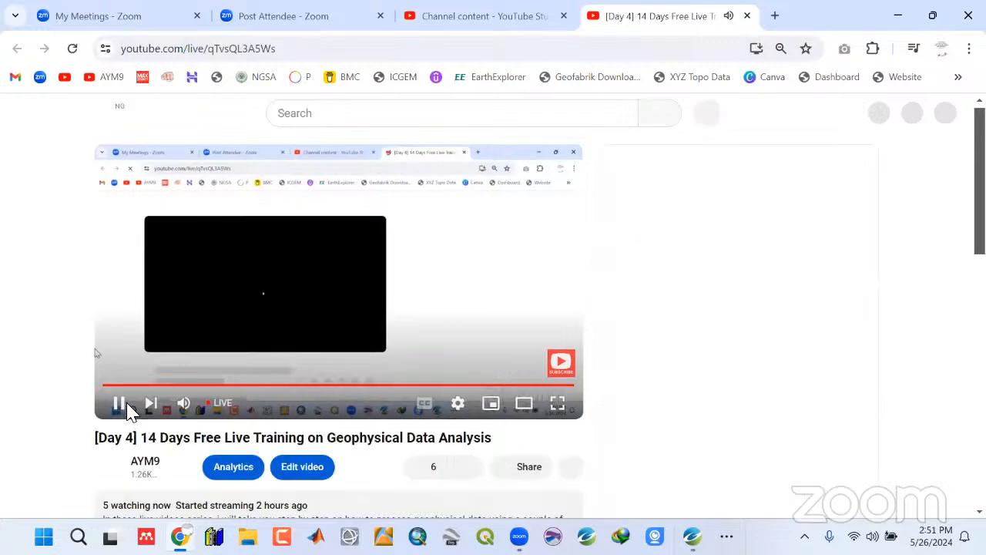
{"action": "left_click", "coordinate": [117, 416]}
{"action": "scroll", "coordinate": [67, 427], "scroll_direction": "down", "scroll_amount": 2}
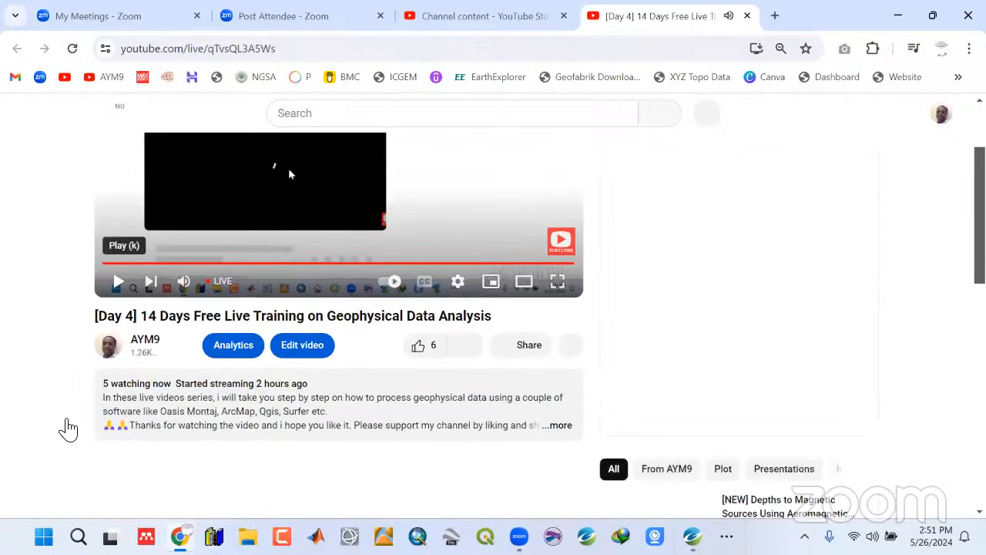
{"action": "left_click", "coordinate": [893, 16]}
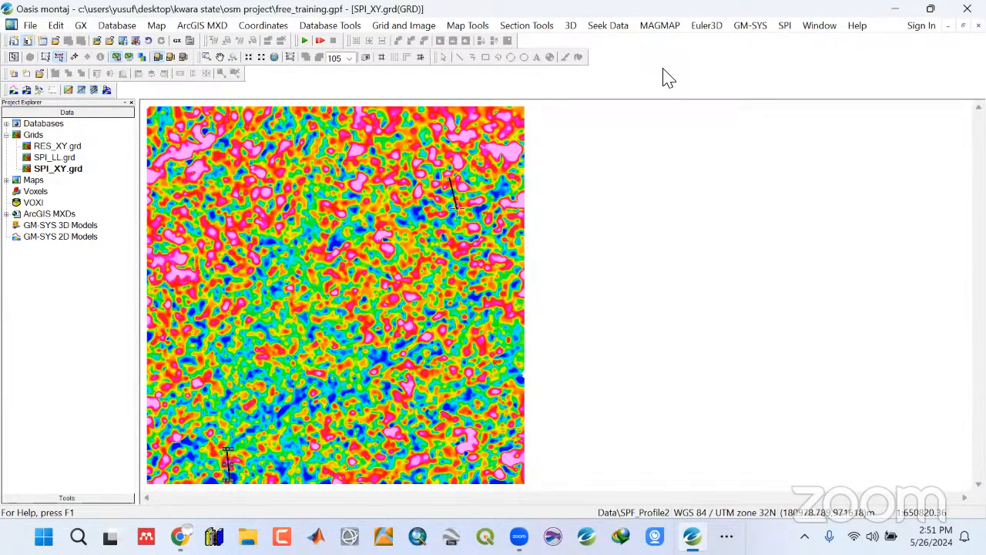
Post "any question" in the YouTube live chat and minimize the browser
{"action": "mouse_move", "coordinate": [185, 543]}
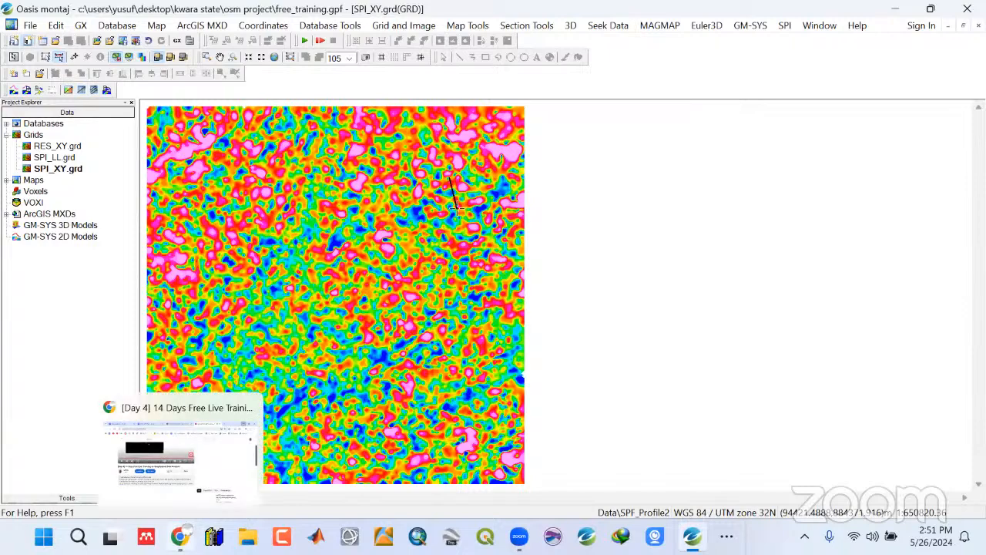
{"action": "left_click", "coordinate": [181, 454]}
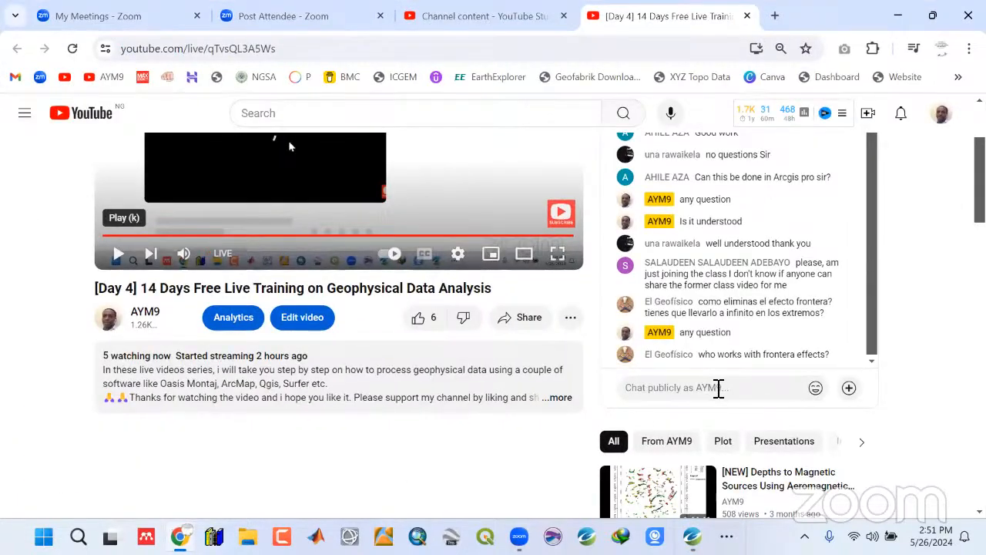
{"action": "left_click", "coordinate": [718, 387]}
{"action": "type", "text": "an"}
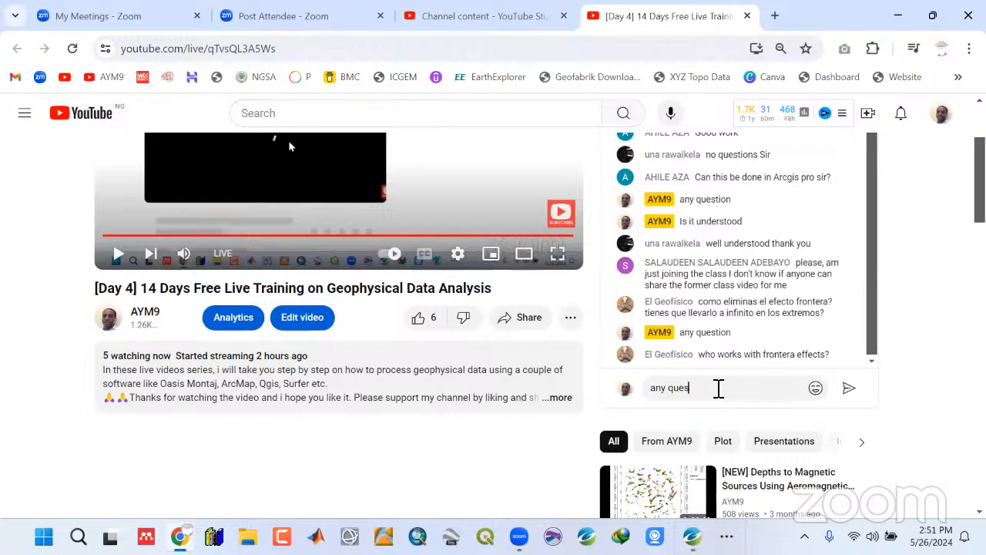
{"action": "type", "text": "y question"}
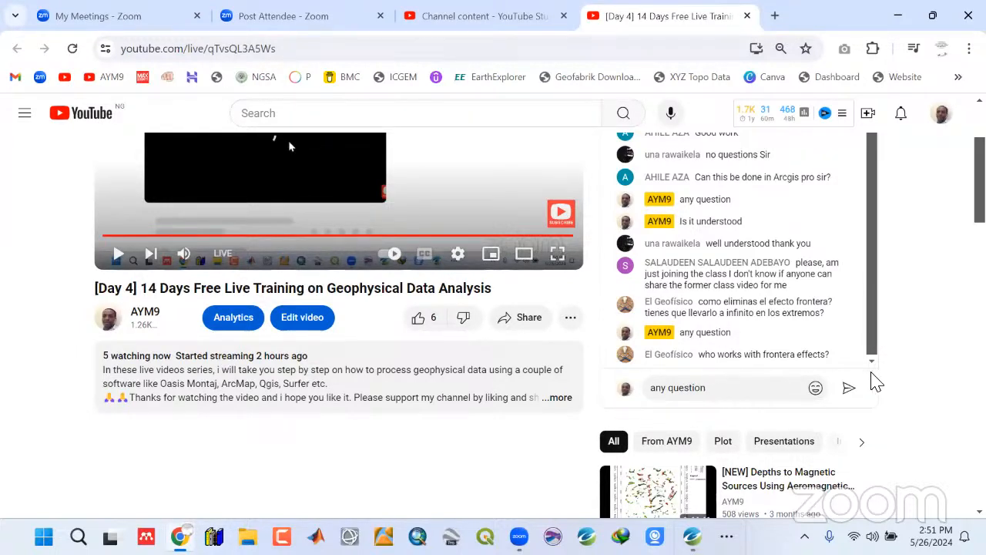
{"action": "left_click", "coordinate": [849, 389]}
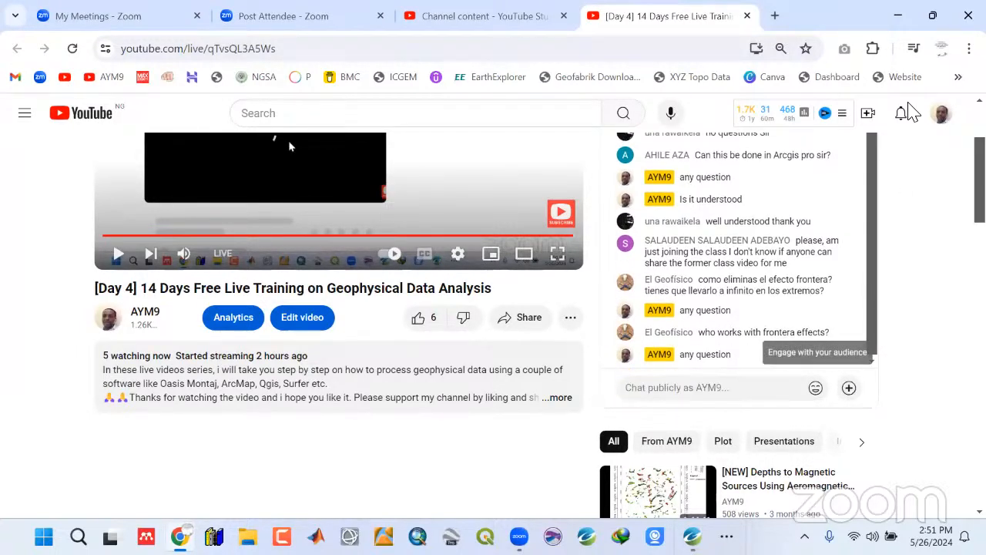
{"action": "left_click", "coordinate": [892, 16]}
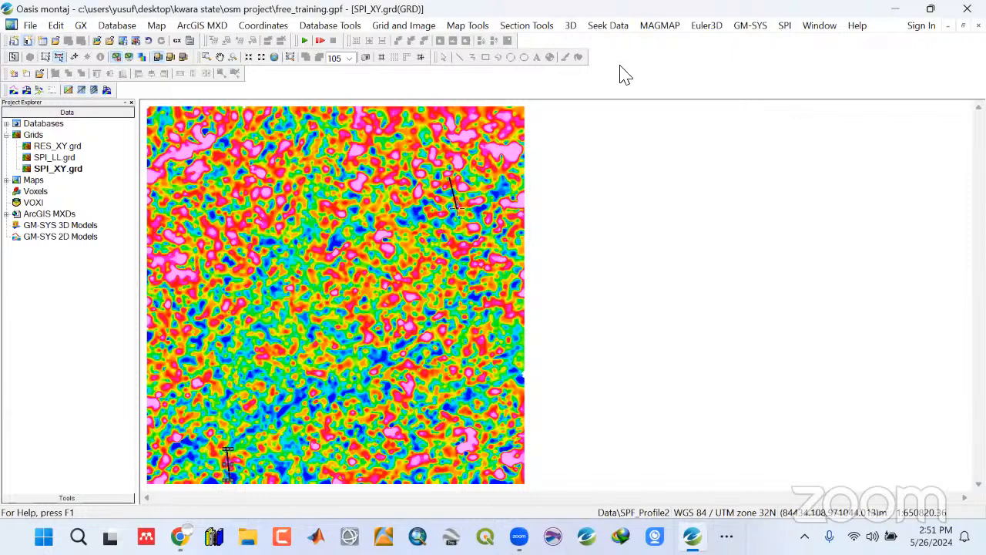
Close all open document windows in Oasis montaj, discarding the SPI_XY.grd map changes, and collapse the Grids group
{"action": "left_click", "coordinate": [818, 26]}
{"action": "left_click", "coordinate": [832, 121]}
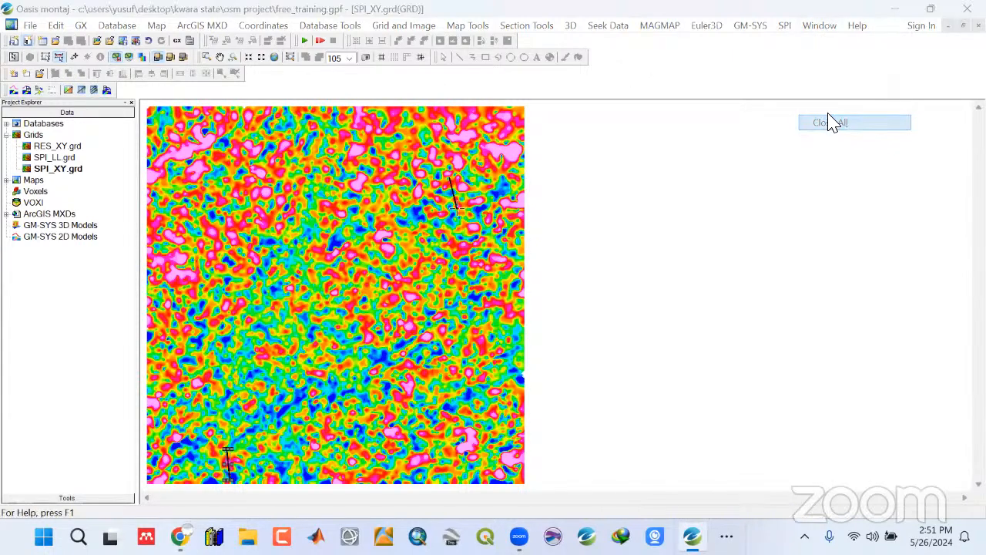
{"action": "left_click", "coordinate": [533, 330]}
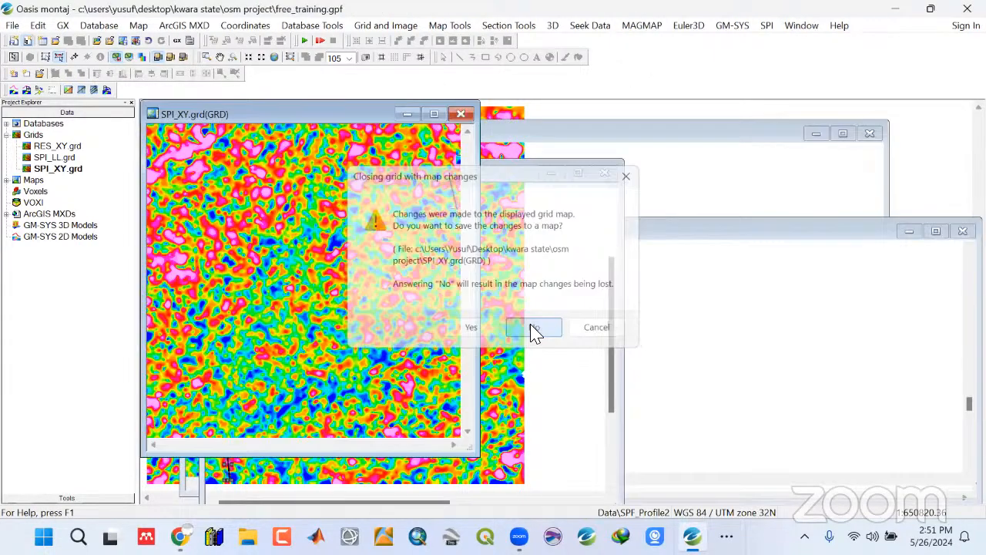
{"action": "left_click", "coordinate": [616, 218]}
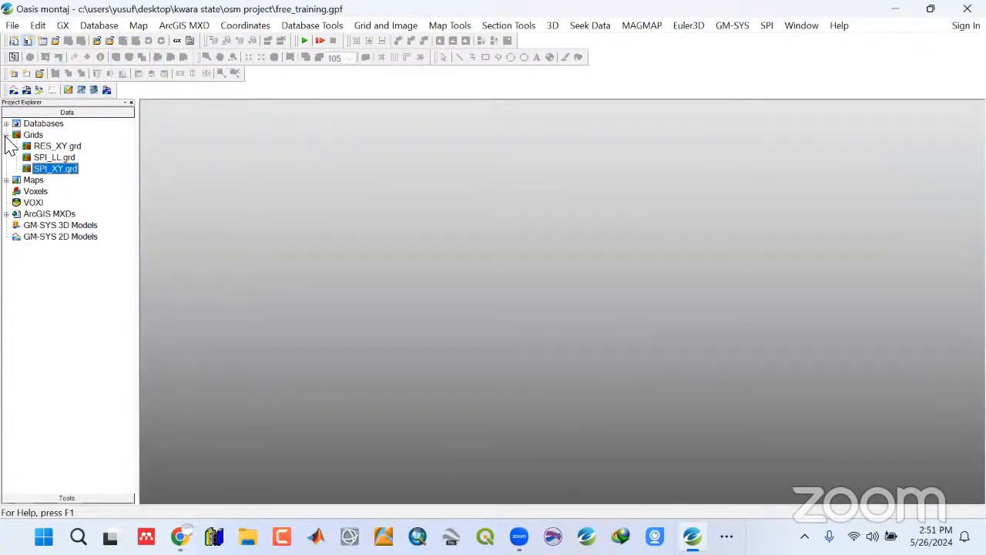
{"action": "left_click", "coordinate": [7, 136]}
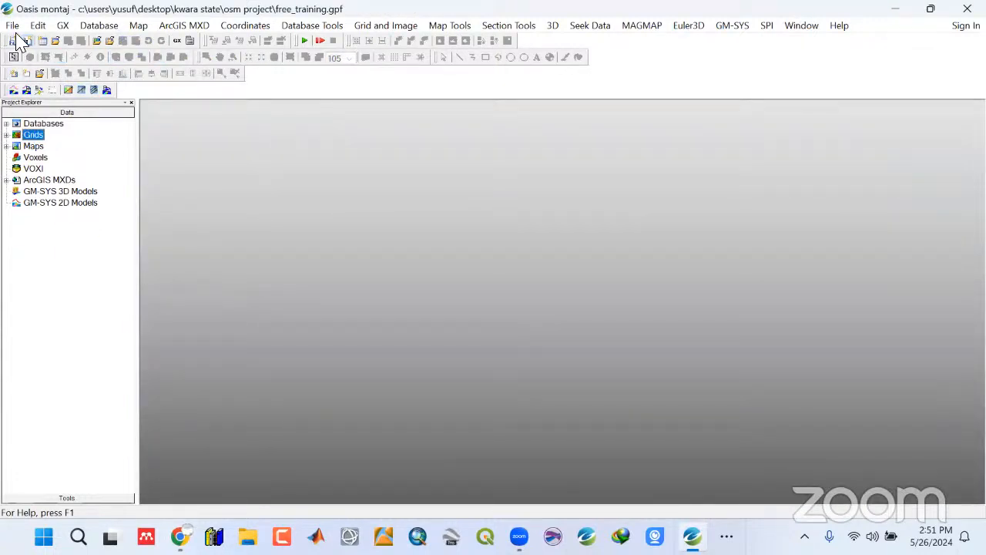
Finish with the free_training project and close Oasis montaj
{"action": "left_click", "coordinate": [13, 26]}
{"action": "mouse_move", "coordinate": [116, 43]}
{"action": "left_click", "coordinate": [193, 75]}
{"action": "left_click", "coordinate": [966, 8]}
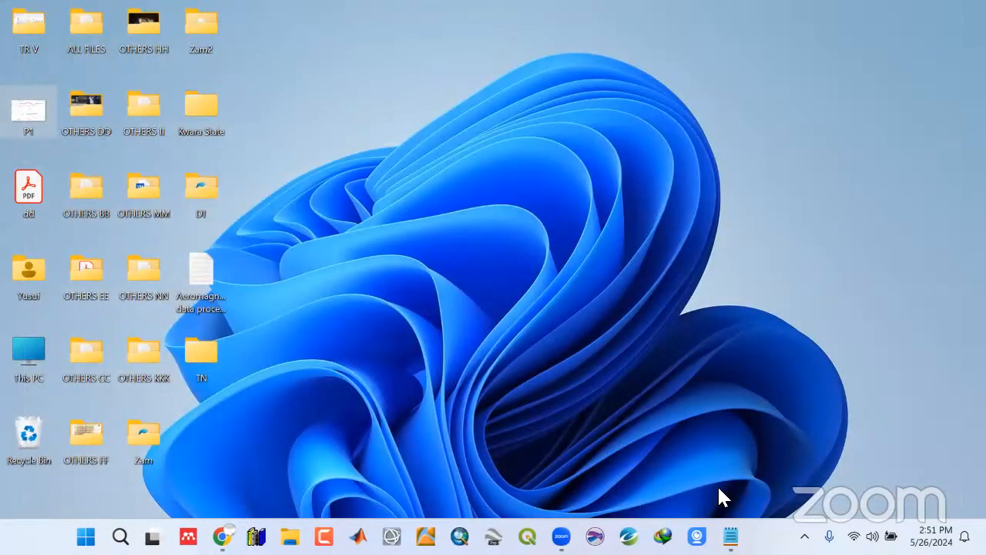
Open the Aeromagnetic data processing note maximized and review its Structural Analysis and 2D Forward/Inverse modelling items
{"action": "left_click", "coordinate": [731, 536]}
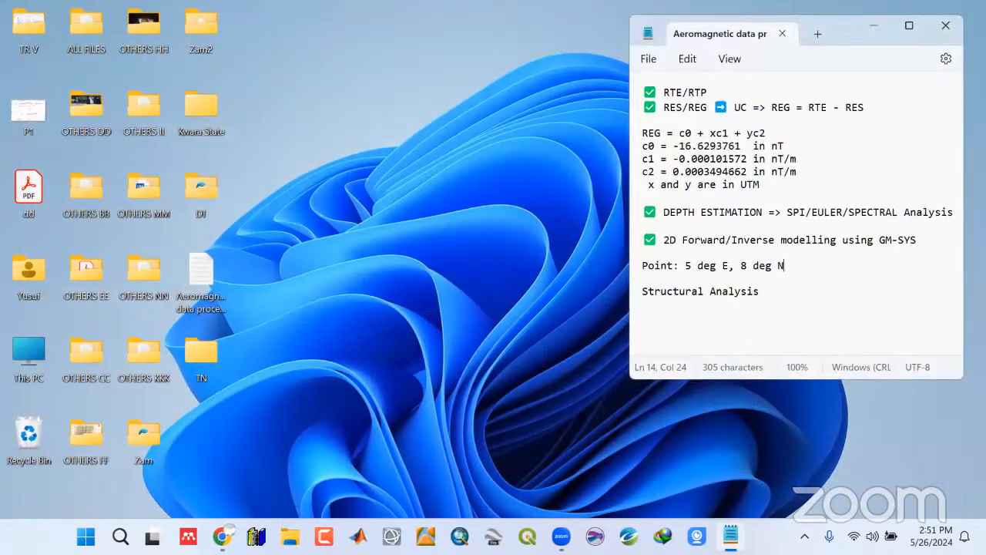
{"action": "left_click", "coordinate": [908, 25]}
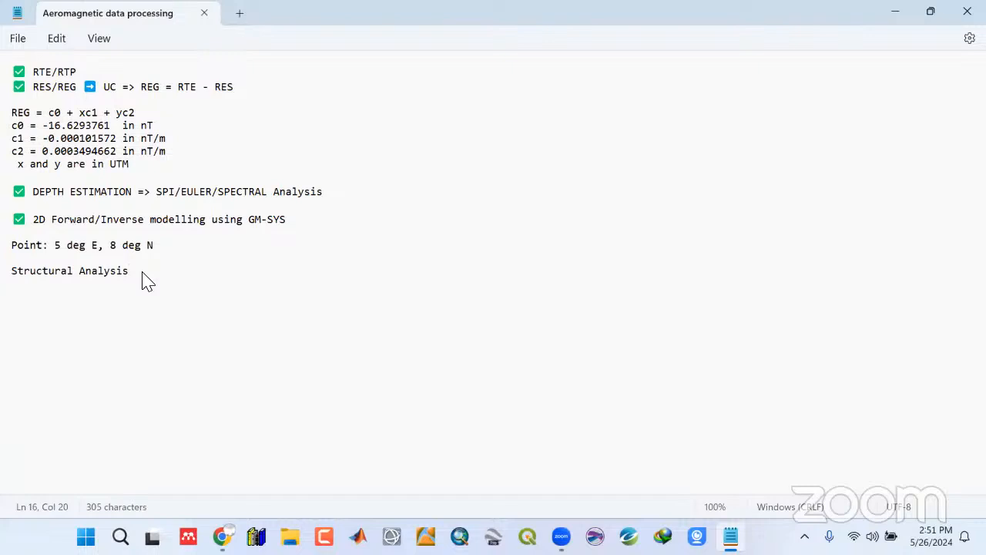
{"action": "left_click_drag", "start_coordinate": [143, 274], "coordinate": [18, 279]}
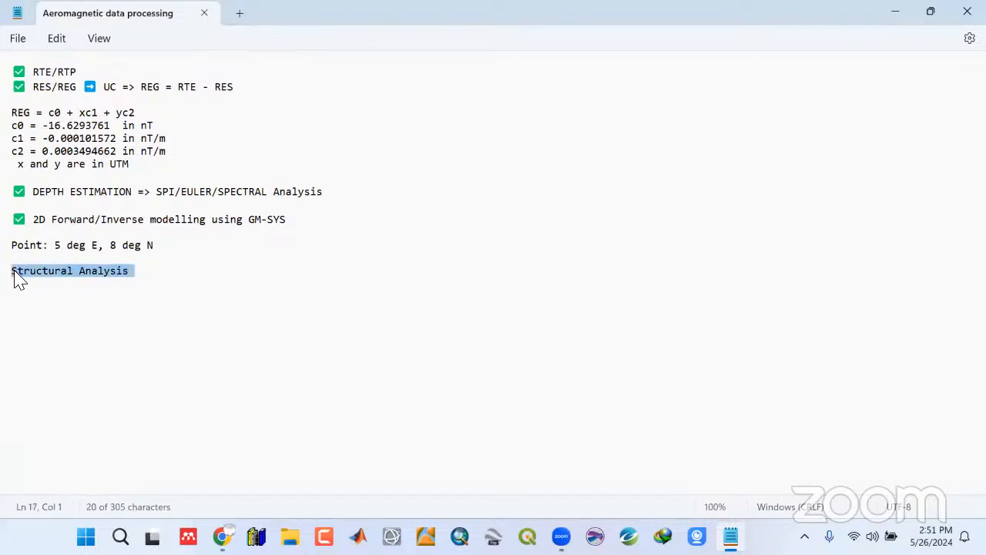
{"action": "left_click", "coordinate": [17, 273]}
{"action": "mouse_move", "coordinate": [305, 216]}
{"action": "left_mouse_down"}
{"action": "mouse_move", "coordinate": [39, 234]}
{"action": "mouse_move", "coordinate": [293, 224]}
{"action": "left_mouse_up"}
{"action": "left_click", "coordinate": [169, 243]}
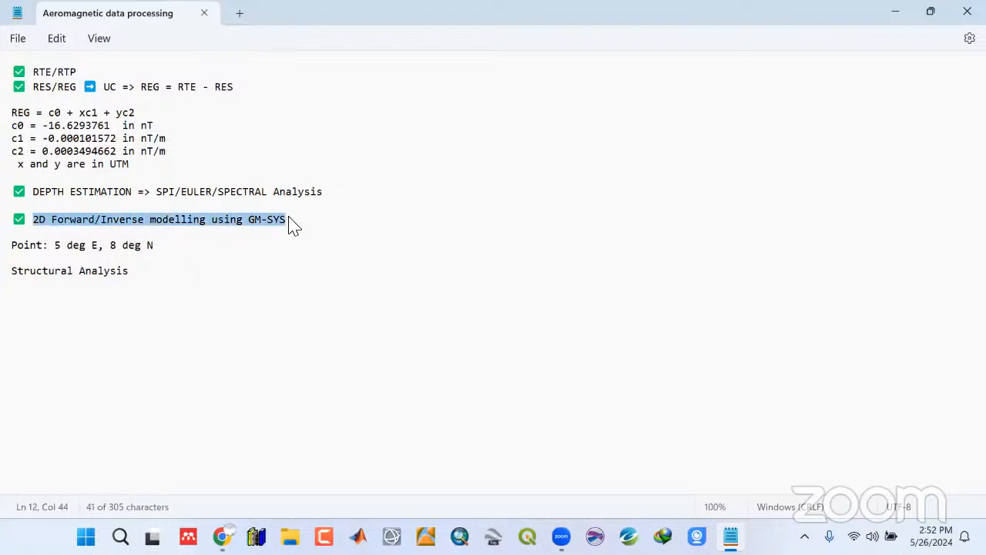
{"action": "left_click", "coordinate": [192, 263]}
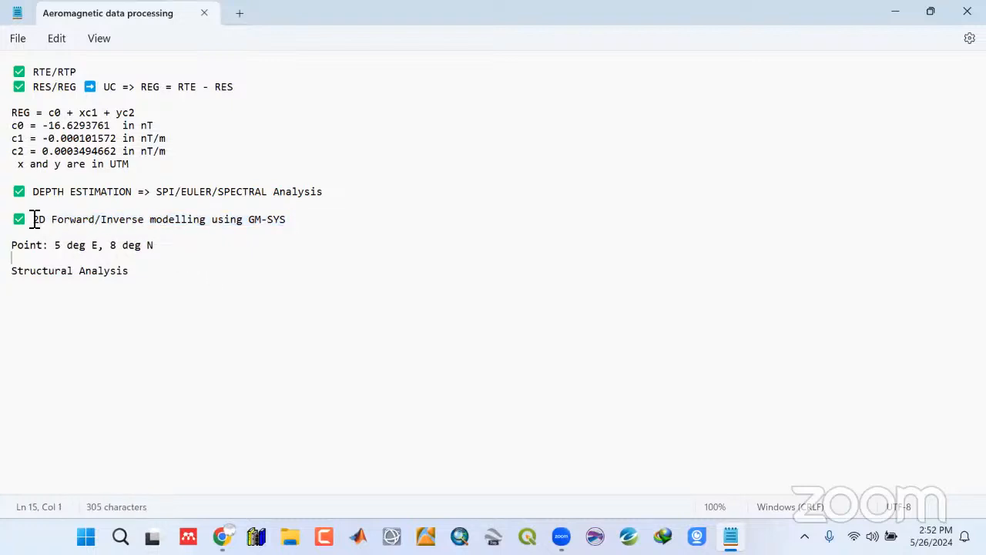
{"action": "left_click_drag", "start_coordinate": [35, 220], "coordinate": [296, 225]}
{"action": "left_click", "coordinate": [201, 260]}
Review the whole processing checklist in the note, from RTE/RTP and the REG formula through depth estimation, GM-SYS modelling and Structural Analysis
{"action": "left_click_drag", "start_coordinate": [152, 288], "coordinate": [11, 112]}
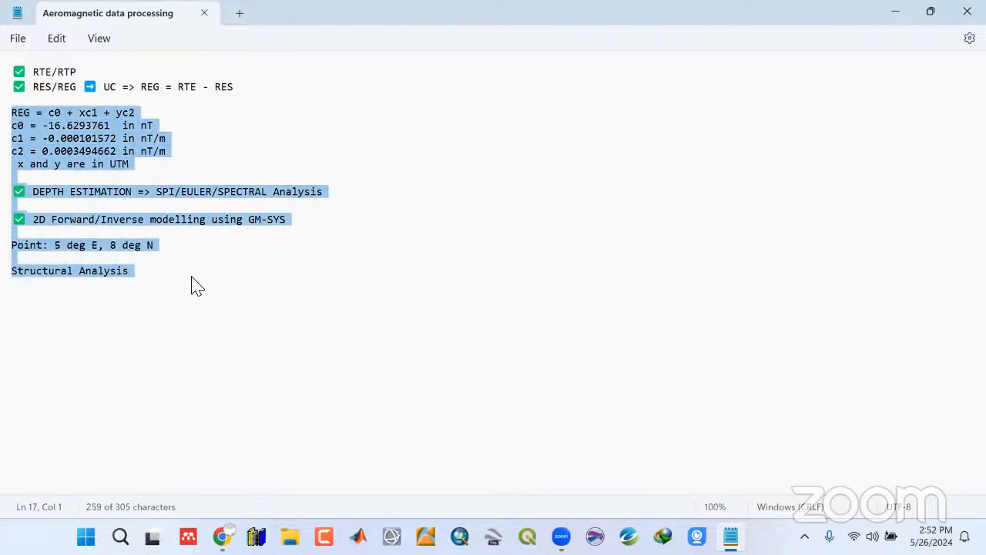
{"action": "left_click", "coordinate": [194, 285]}
{"action": "left_click_drag", "start_coordinate": [229, 248], "coordinate": [8, 215]}
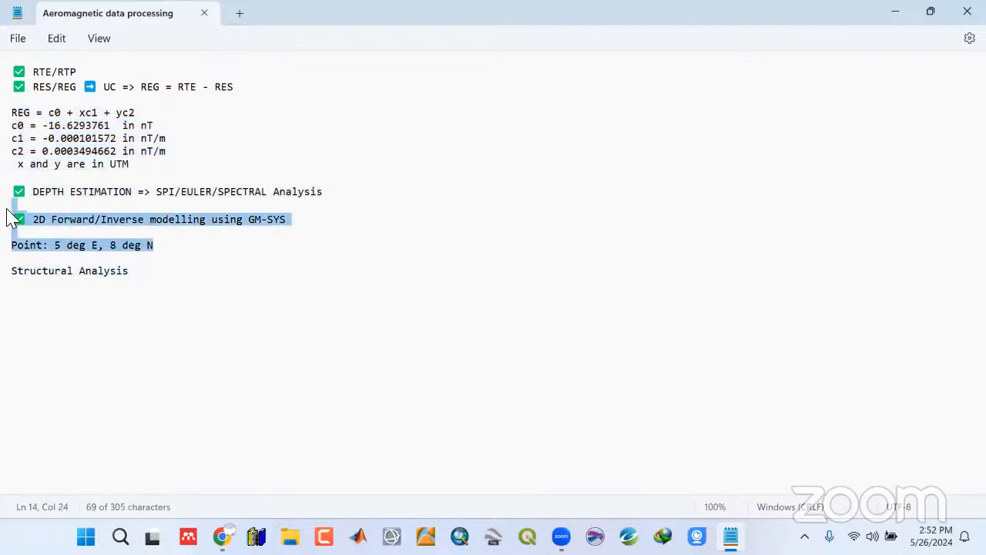
{"action": "left_click", "coordinate": [312, 220]}
{"action": "left_click_drag", "start_coordinate": [297, 225], "coordinate": [35, 225]}
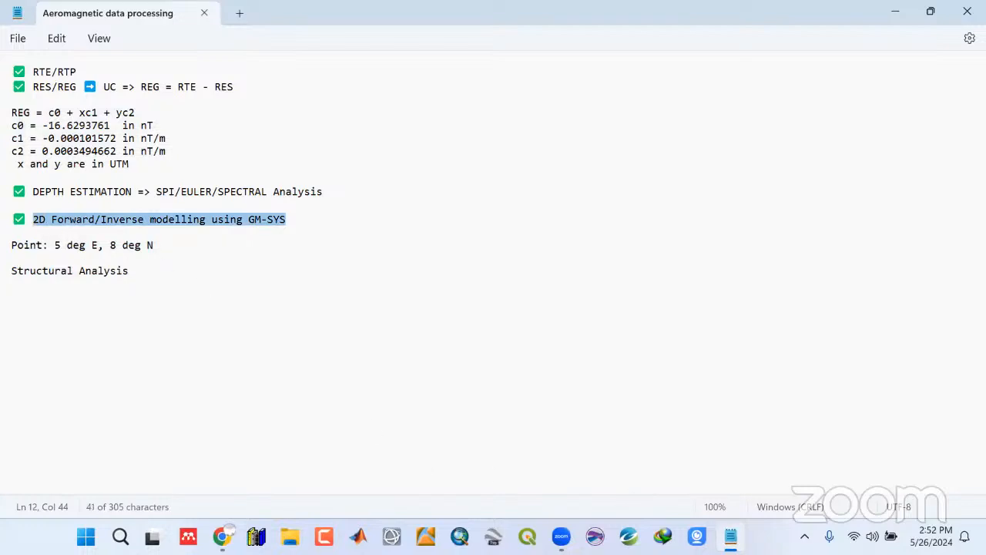
{"action": "left_click", "coordinate": [730, 536]}
{"action": "left_click", "coordinate": [730, 535]}
{"action": "left_click_drag", "start_coordinate": [150, 270], "coordinate": [19, 111]}
{"action": "left_click", "coordinate": [164, 164]}
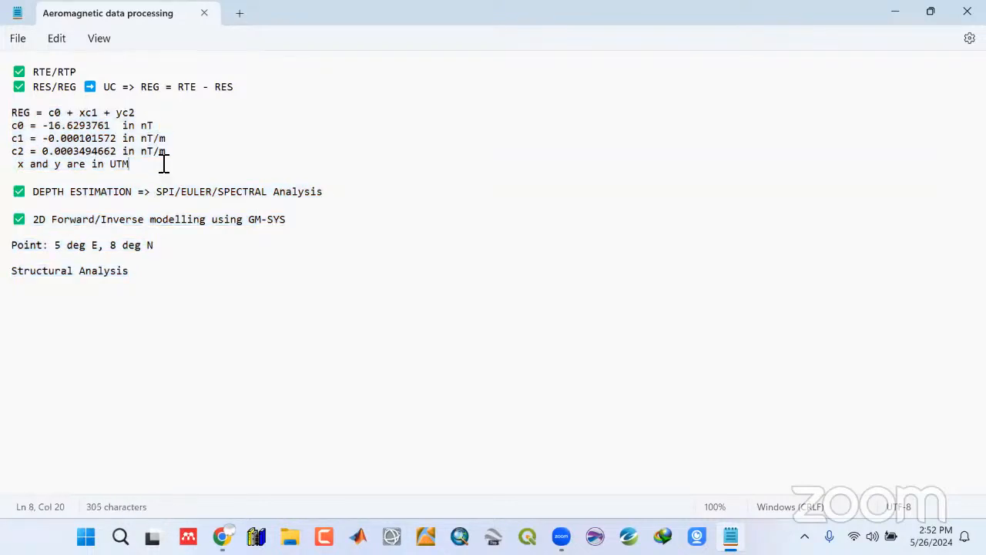
{"action": "left_click_drag", "start_coordinate": [175, 294], "coordinate": [14, 110]}
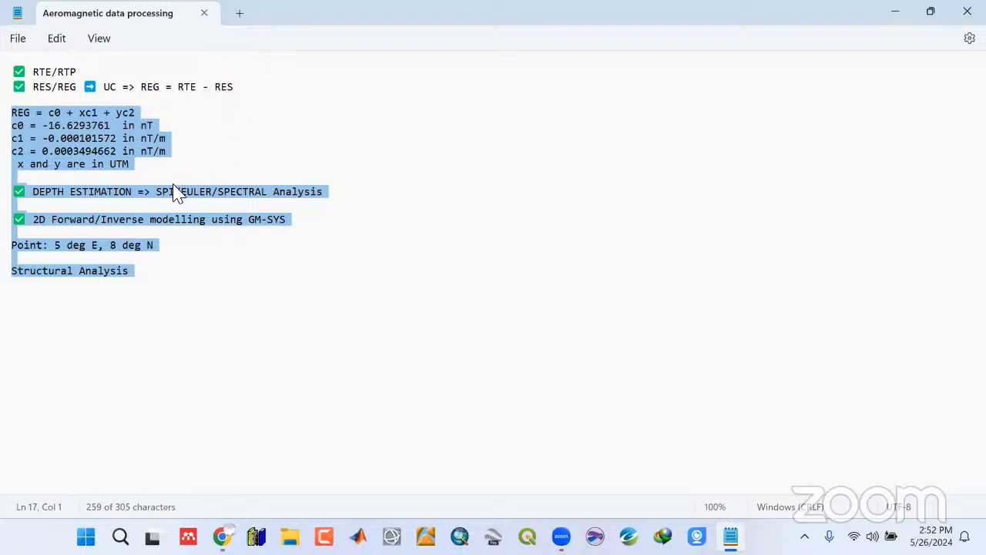
{"action": "left_click", "coordinate": [144, 176]}
{"action": "left_click_drag", "start_coordinate": [171, 245], "coordinate": [11, 245]}
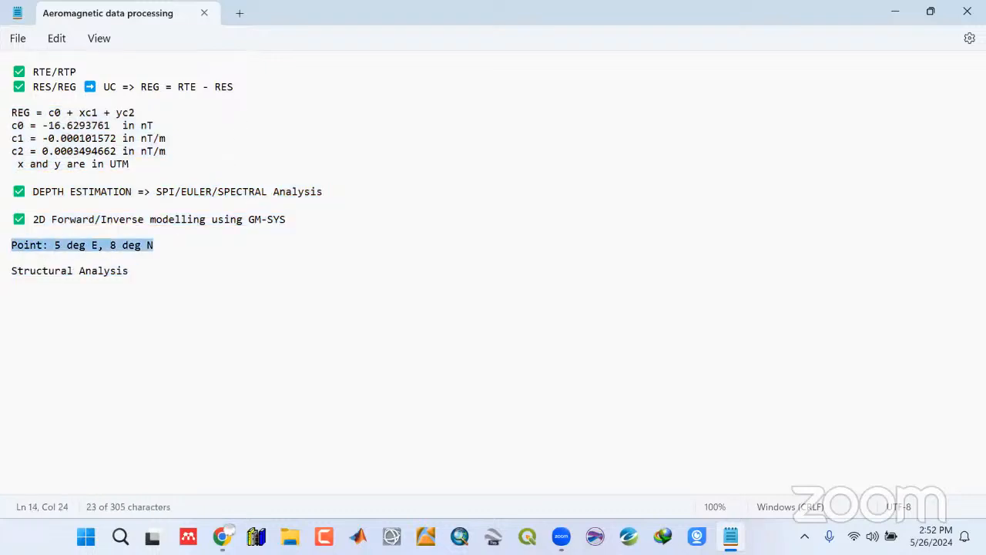
{"action": "left_click_drag", "start_coordinate": [152, 280], "coordinate": [10, 81]}
{"action": "left_click", "coordinate": [188, 294]}
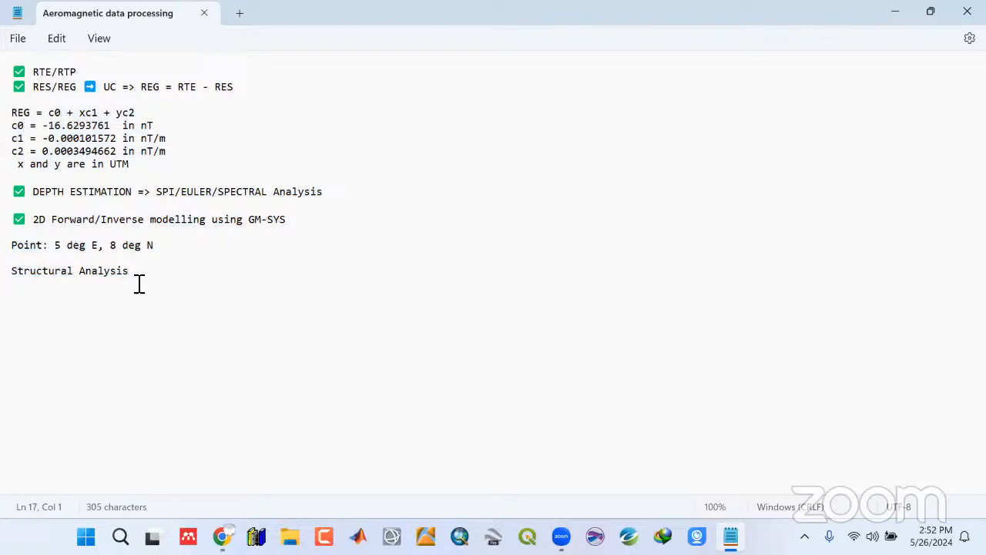
{"action": "left_click_drag", "start_coordinate": [139, 284], "coordinate": [11, 69]}
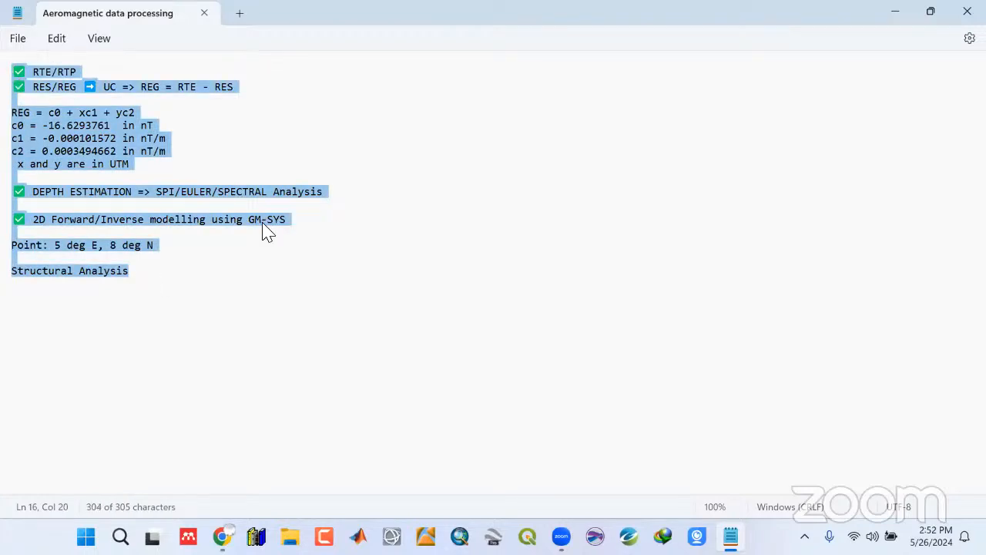
{"action": "left_click", "coordinate": [198, 267]}
{"action": "left_click_drag", "start_coordinate": [160, 280], "coordinate": [11, 70]}
{"action": "left_click", "coordinate": [191, 279]}
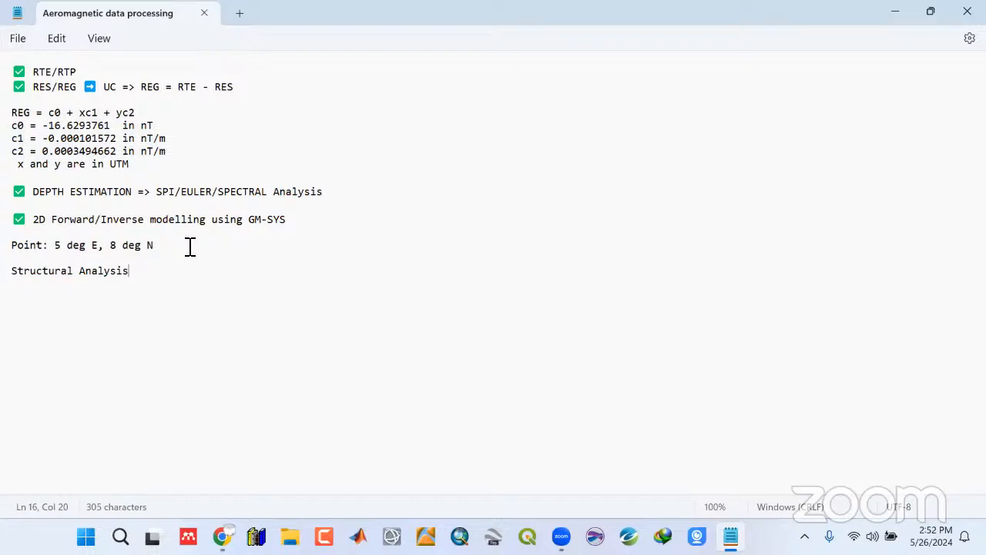
Go over the checklist from RES/REG down to Structural Analysis, clear the text selection and close the note
{"action": "left_click_drag", "start_coordinate": [160, 277], "coordinate": [11, 85]}
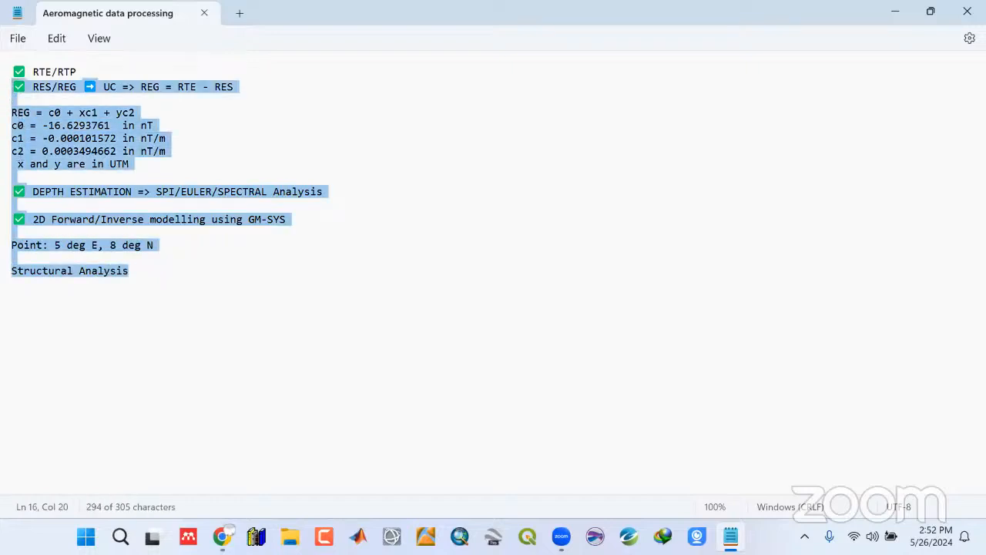
{"action": "left_click", "coordinate": [783, 324]}
{"action": "left_click", "coordinate": [967, 11]}
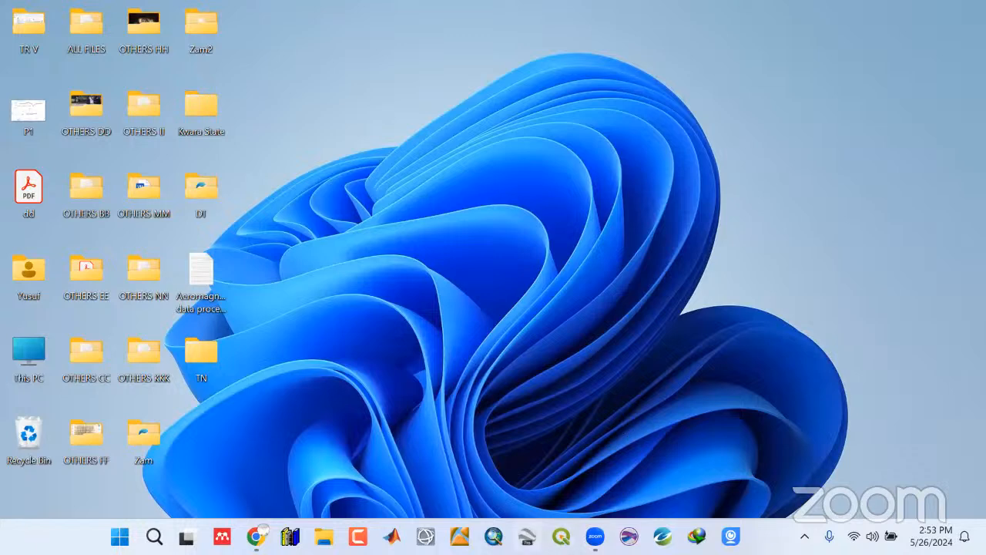
Switch to the YouTube live stream in Chrome and draft the chat message "we will end the class now and contiue tommorow same time."
{"action": "left_click", "coordinate": [727, 401]}
{"action": "type", "text": "e"}
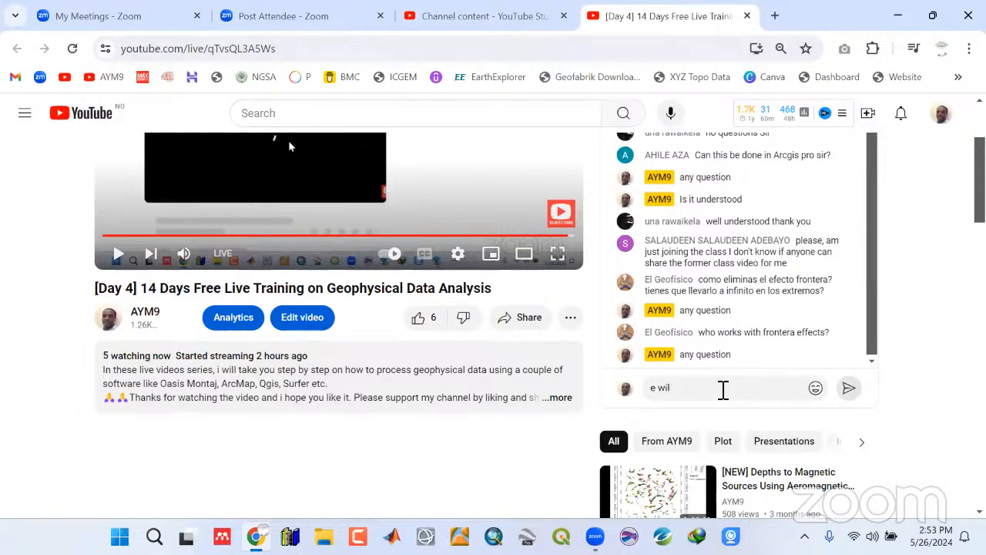
{"action": "type", "text": " wi"}
{"action": "key", "text": "BackSpace"}
{"action": "key", "text": "BackSpace"}
{"action": "key", "text": "BackSpace"}
{"action": "key", "text": "BackSpace"}
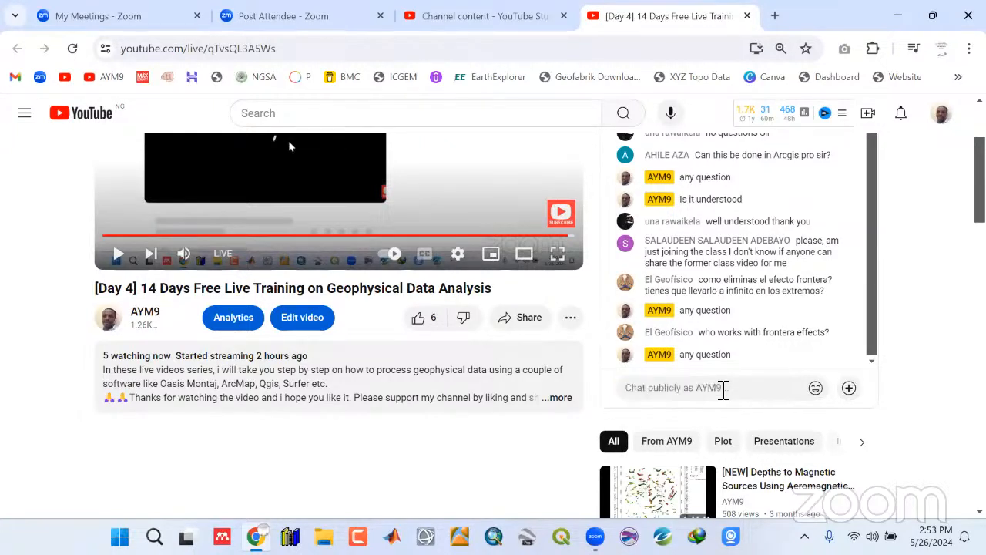
{"action": "type", "text": "we will end the c"}
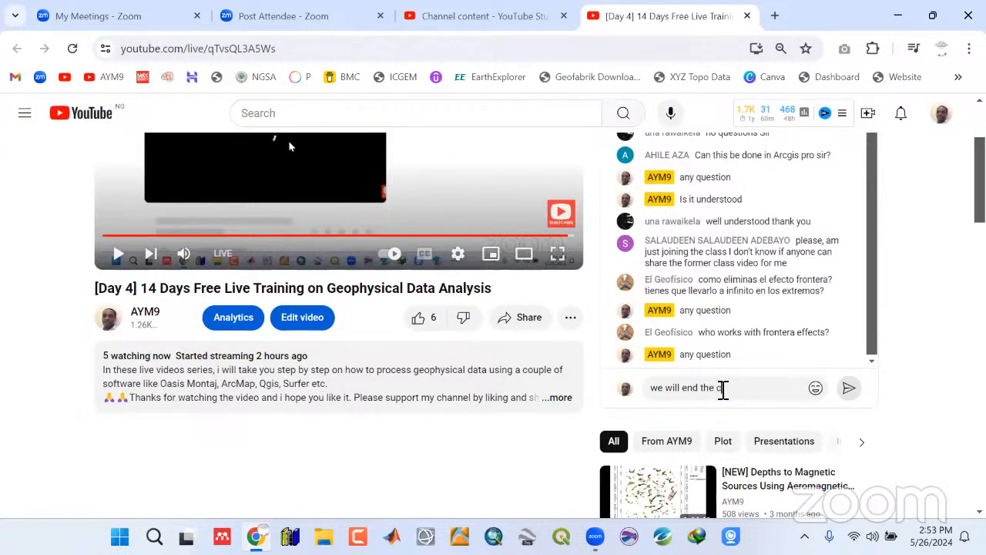
{"action": "type", "text": "lass now and con"}
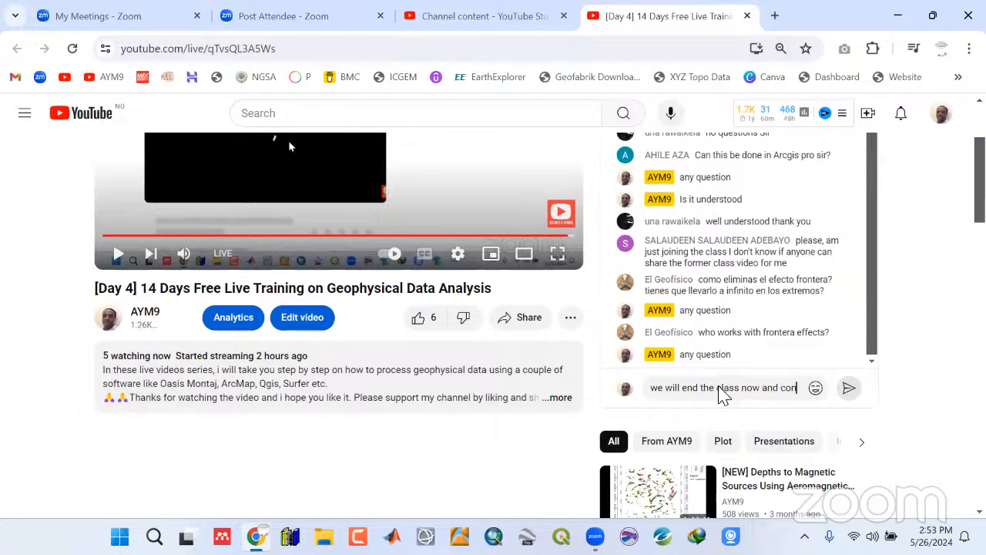
{"action": "type", "text": "tiue tomm"}
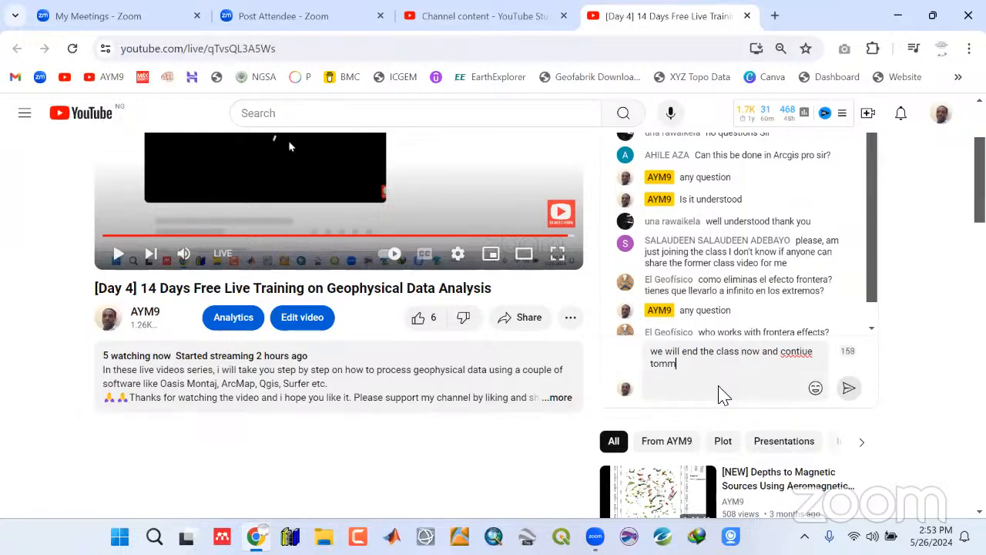
{"action": "type", "text": "orow sma"}
{"action": "key", "text": "BackSpace"}
{"action": "key", "text": "BackSpace"}
{"action": "type", "text": "ame time."}
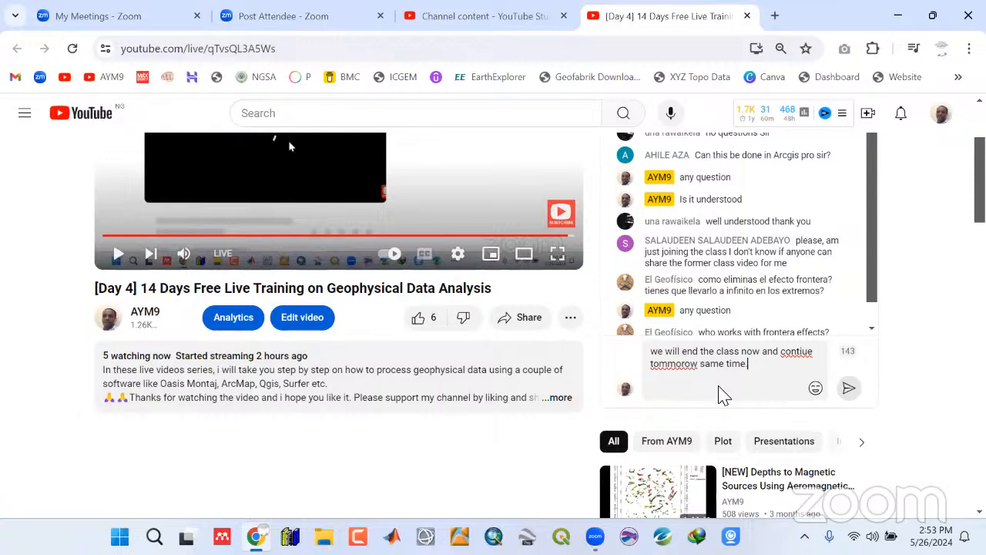
Correct the spelling of "continue" and "tomorrow" in the drafted chat message and send it to the live chat
{"action": "right_click", "coordinate": [796, 355]}
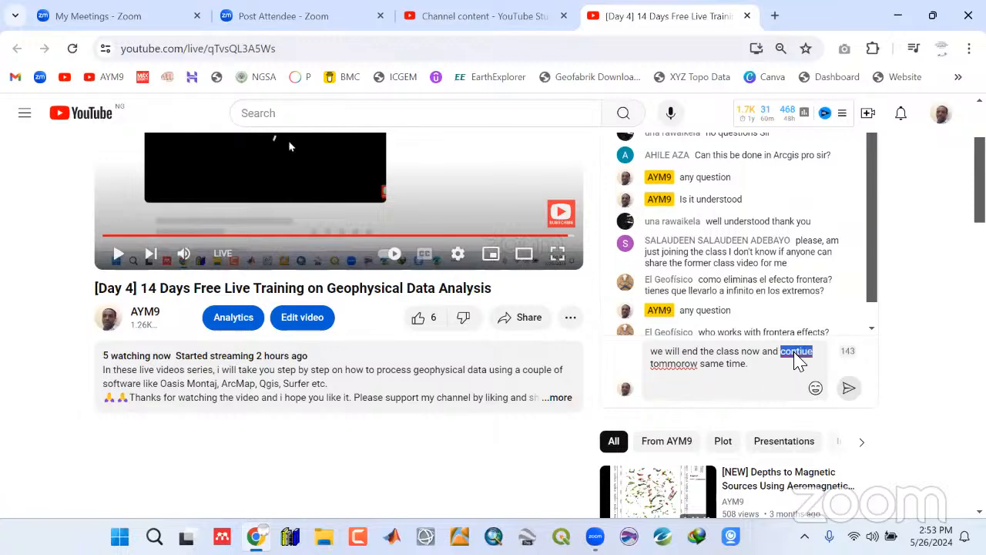
{"action": "left_click", "coordinate": [803, 355]}
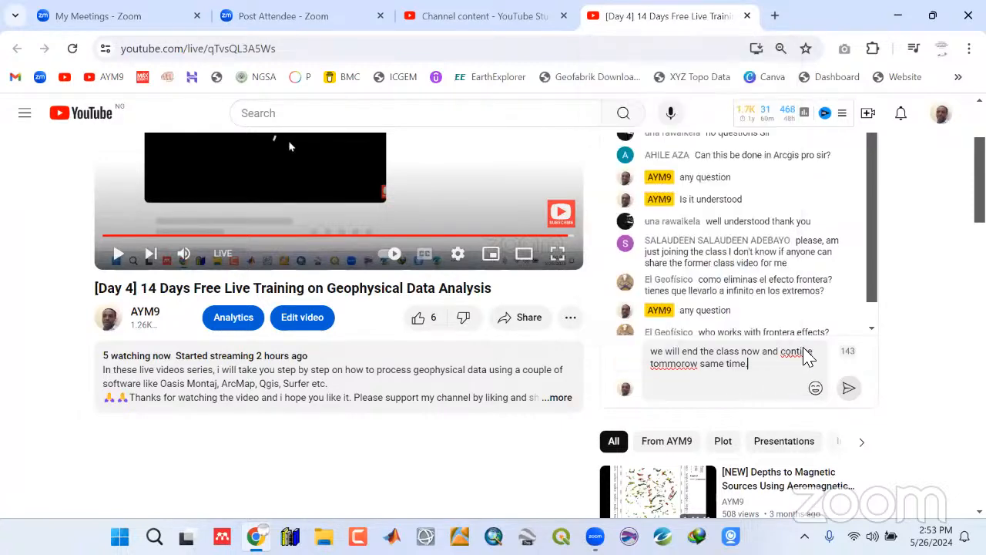
{"action": "left_click", "coordinate": [823, 356]}
{"action": "key", "text": "BackSpace"}
{"action": "key", "text": "BackSpace"}
{"action": "type", "text": "nue"}
{"action": "right_click", "coordinate": [672, 365]}
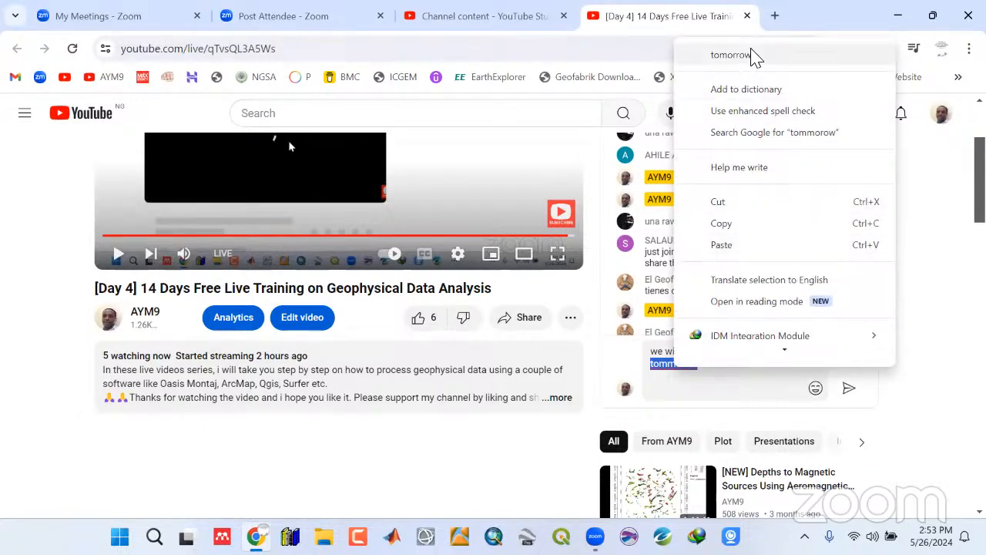
{"action": "left_click", "coordinate": [732, 54]}
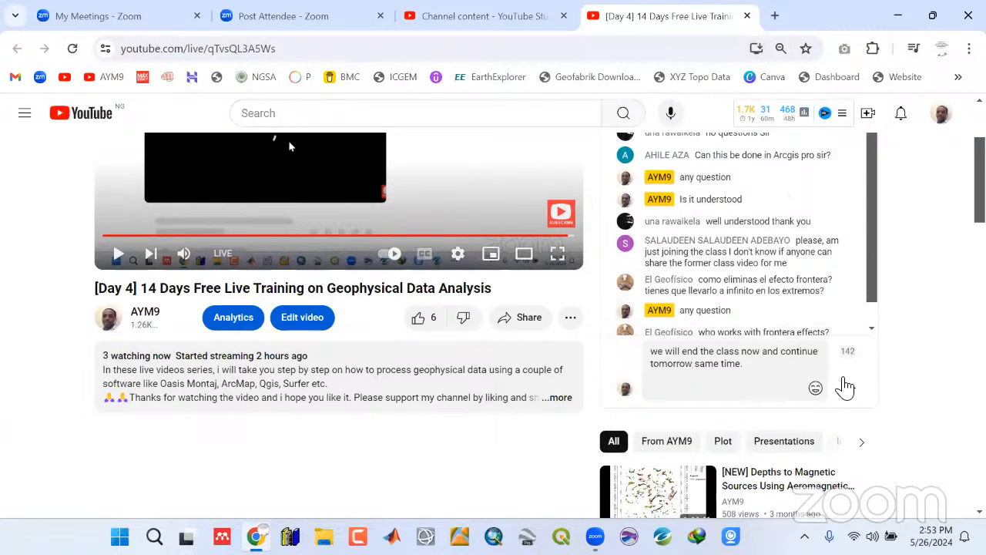
{"action": "left_click", "coordinate": [848, 388]}
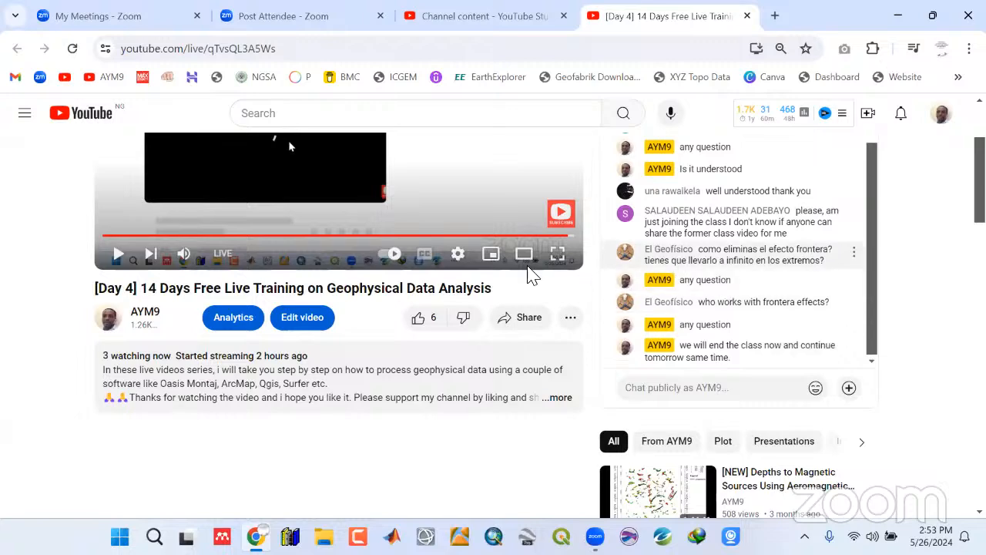
Bring up Zoom's Screen Sharing Meeting Controls and minimize the browser window to show the desktop
{"action": "mouse_move", "coordinate": [595, 536]}
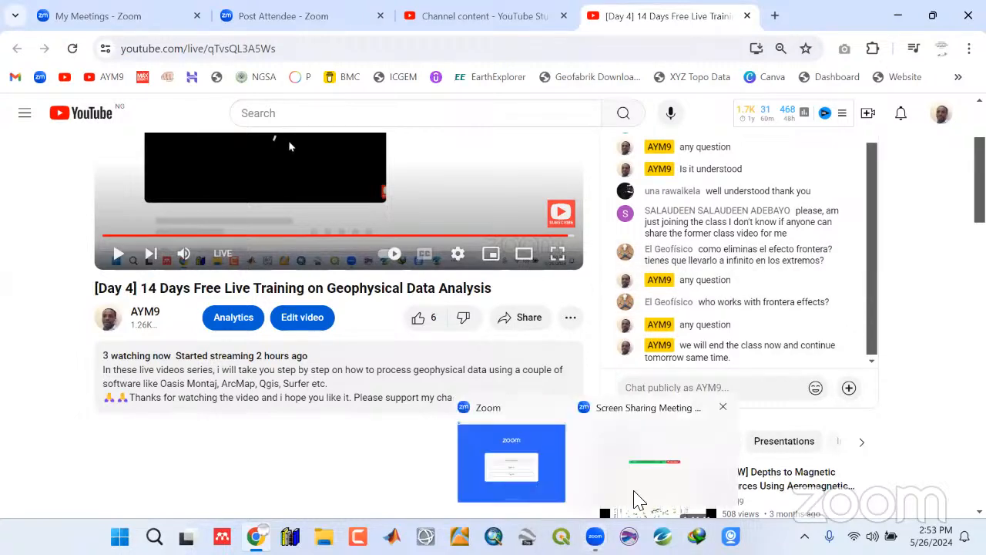
{"action": "left_click", "coordinate": [633, 474]}
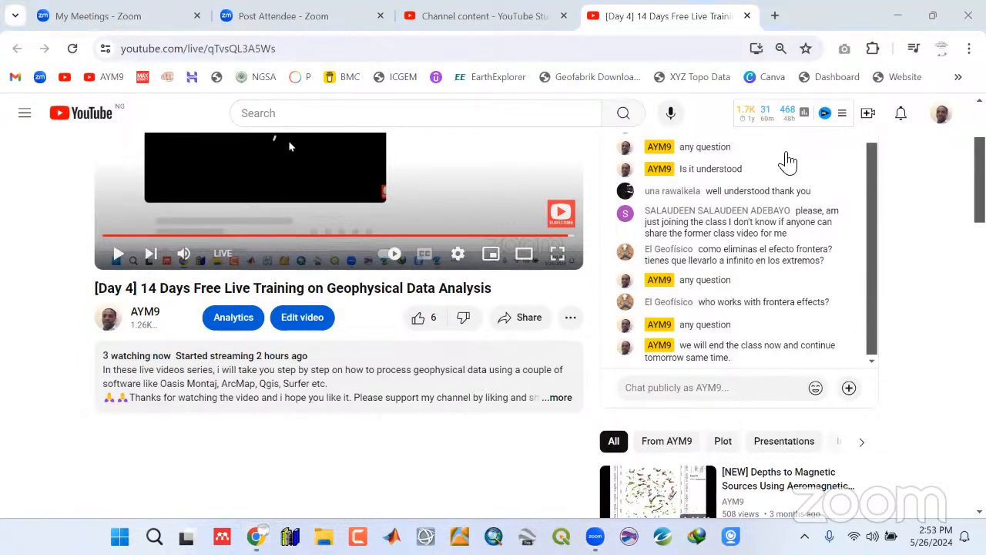
{"action": "left_click", "coordinate": [898, 15]}
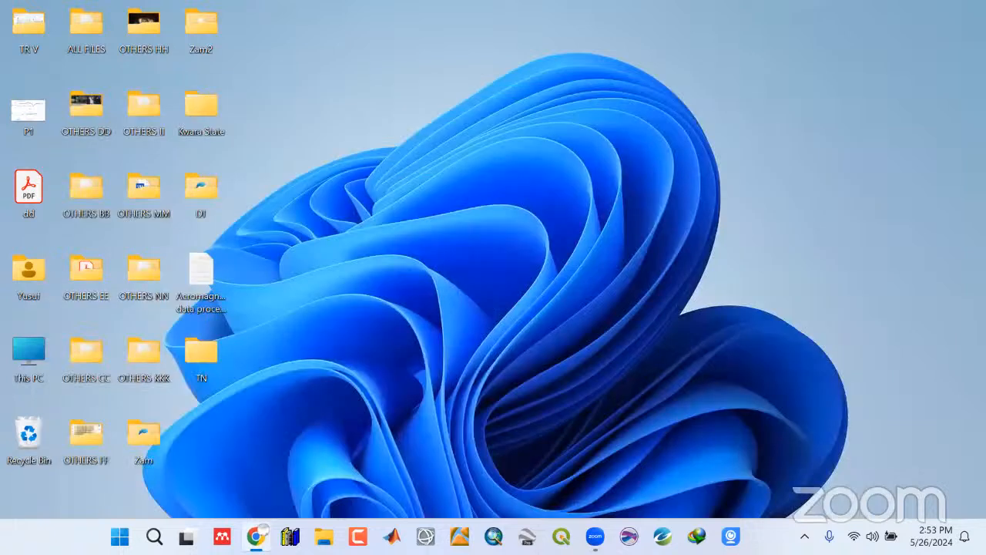
{"action": "mouse_move", "coordinate": [596, 536]}
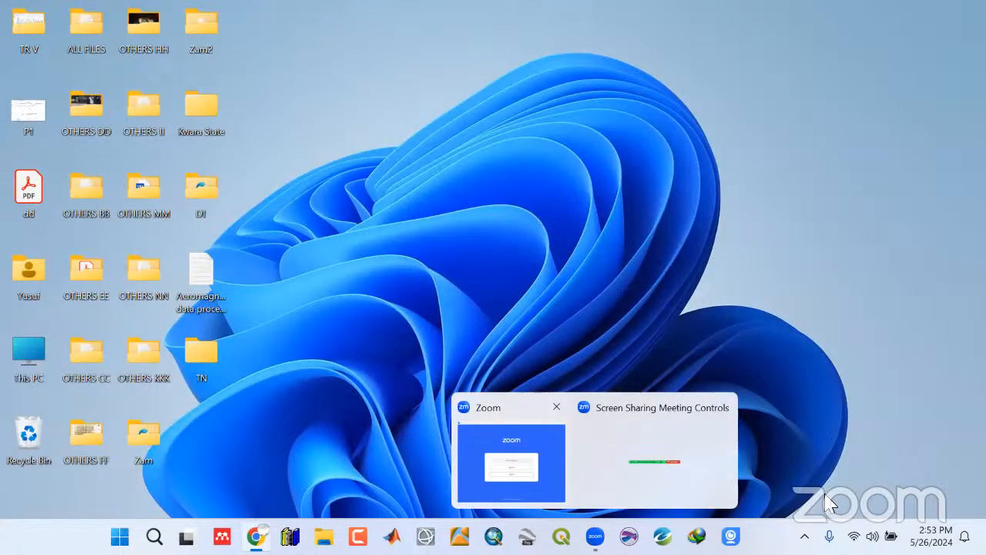